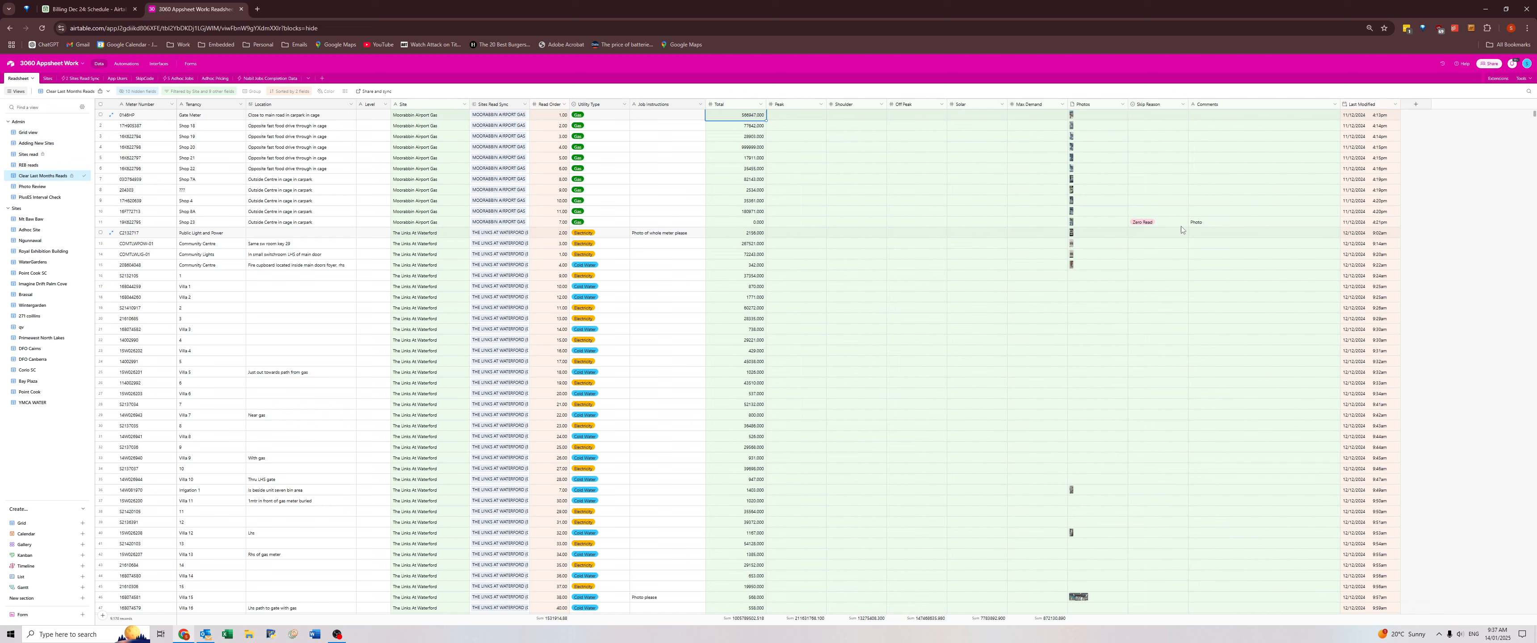
click(1204, 223)
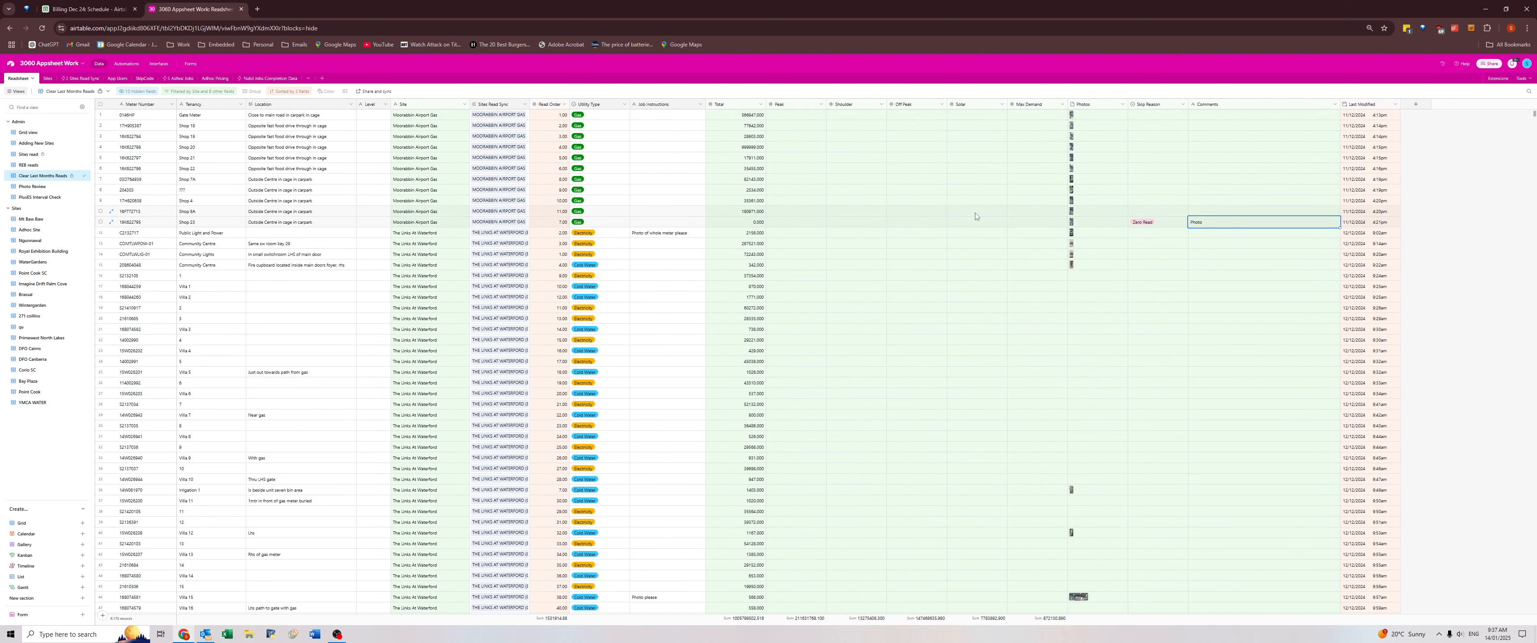
click(739, 117)
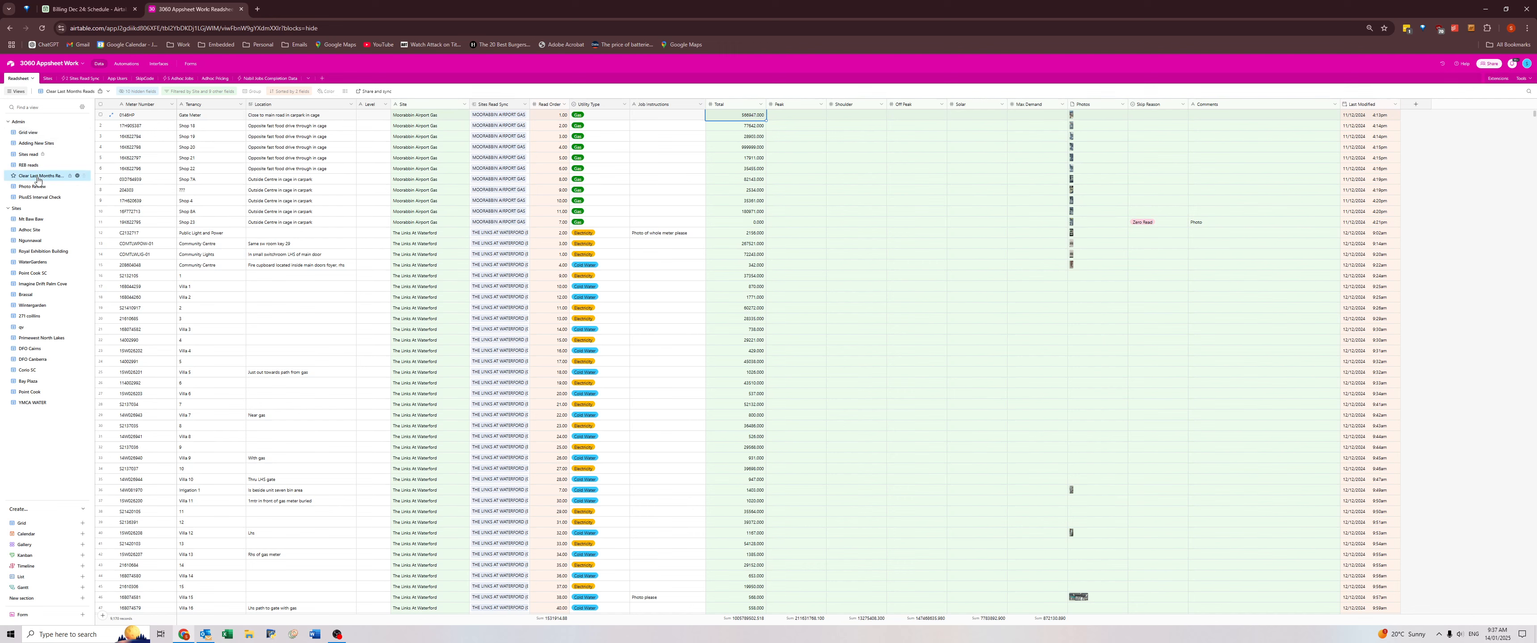
mouse_move(37, 178)
drag(729, 118, 885, 111)
drag(994, 113, 1113, 114)
click(734, 127)
click(738, 116)
Copy tenancy 16's comment into its Location at The Links At Waterford, making it read "l/s on porch water with gas".
scroll(1234, 268, down, 3)
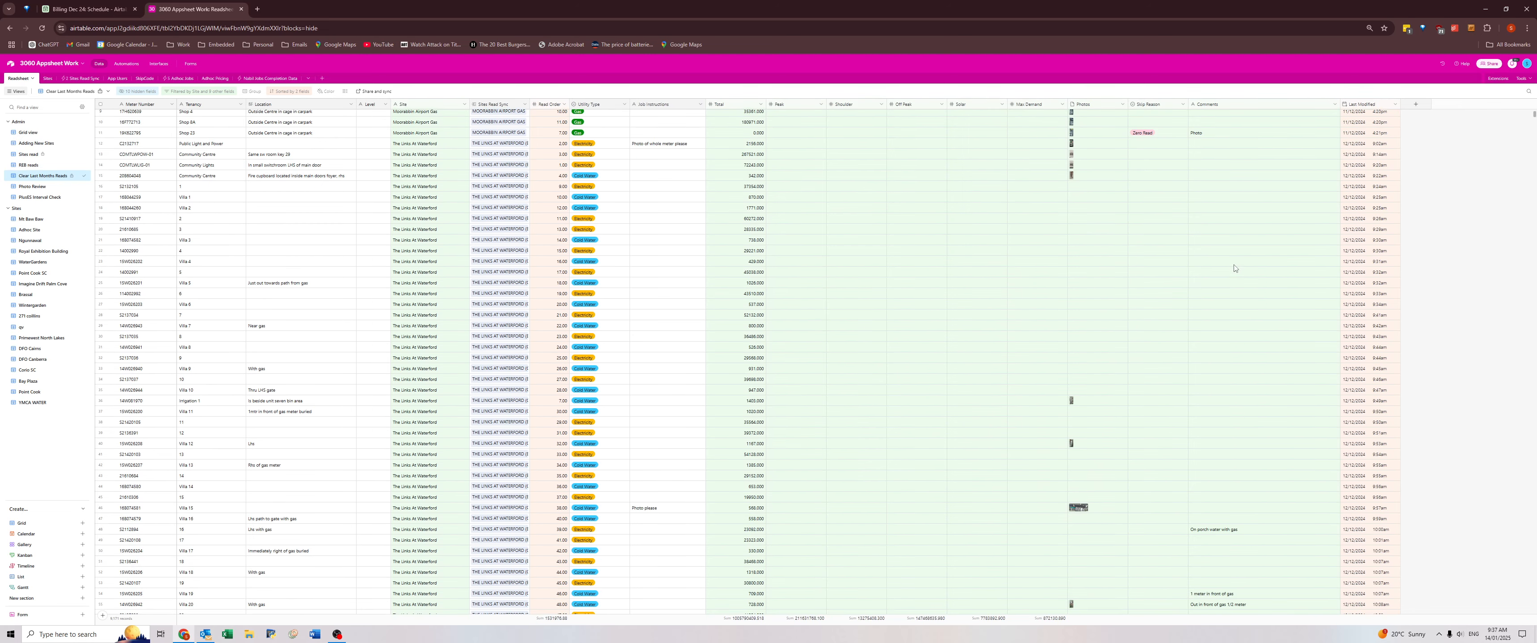
scroll(1208, 332, down, 4)
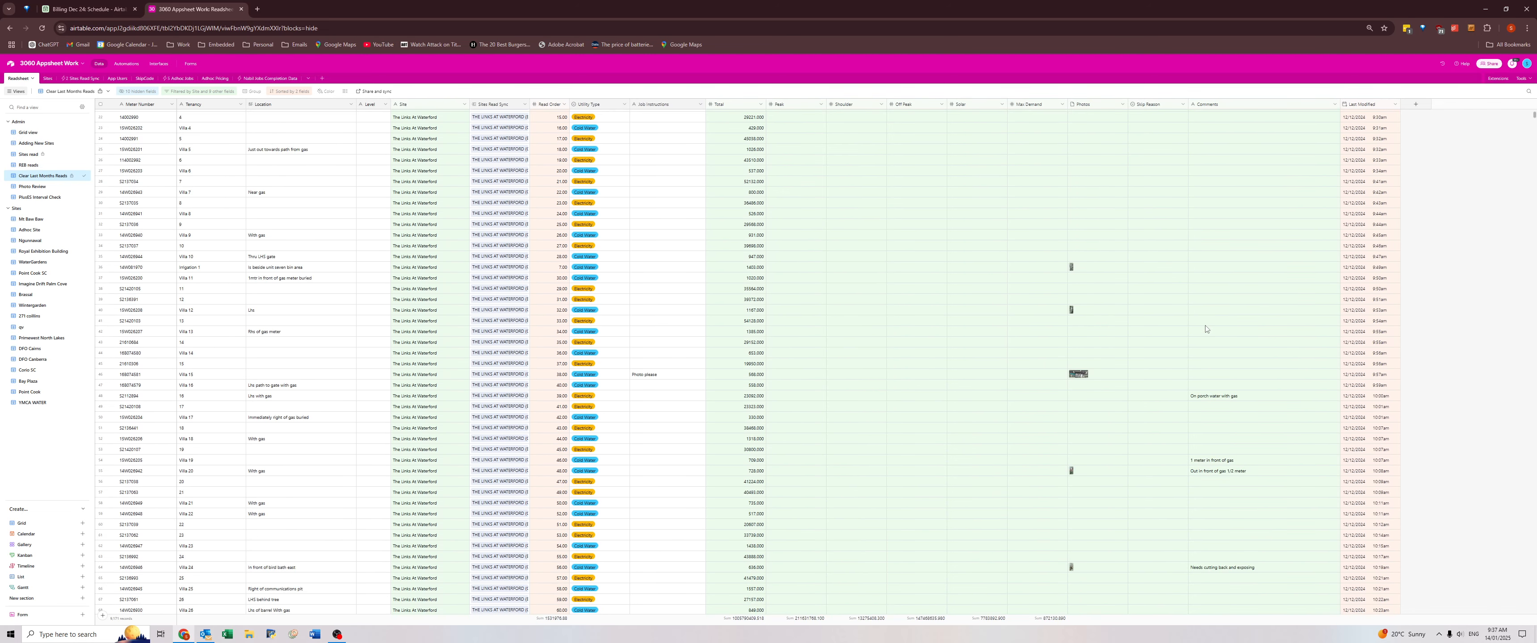
scroll(1205, 327, down, 2)
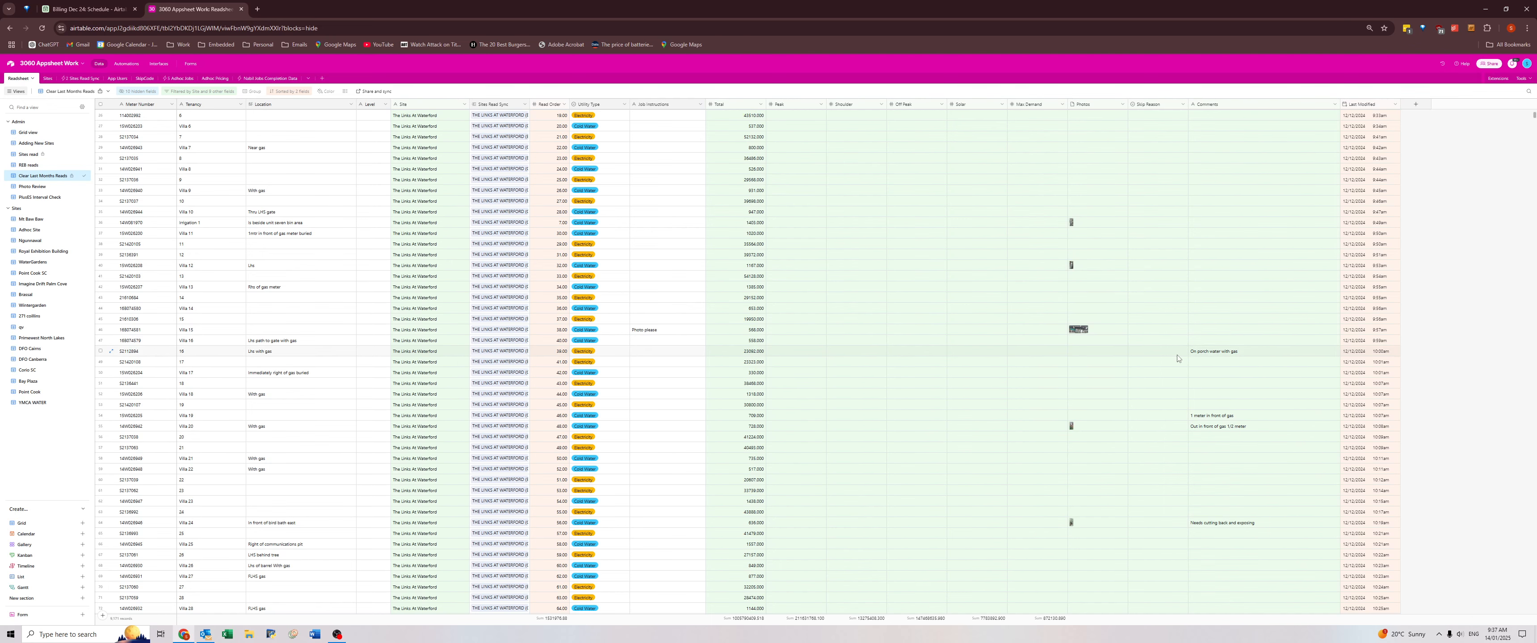
click(1215, 354)
key(ctrl+c)
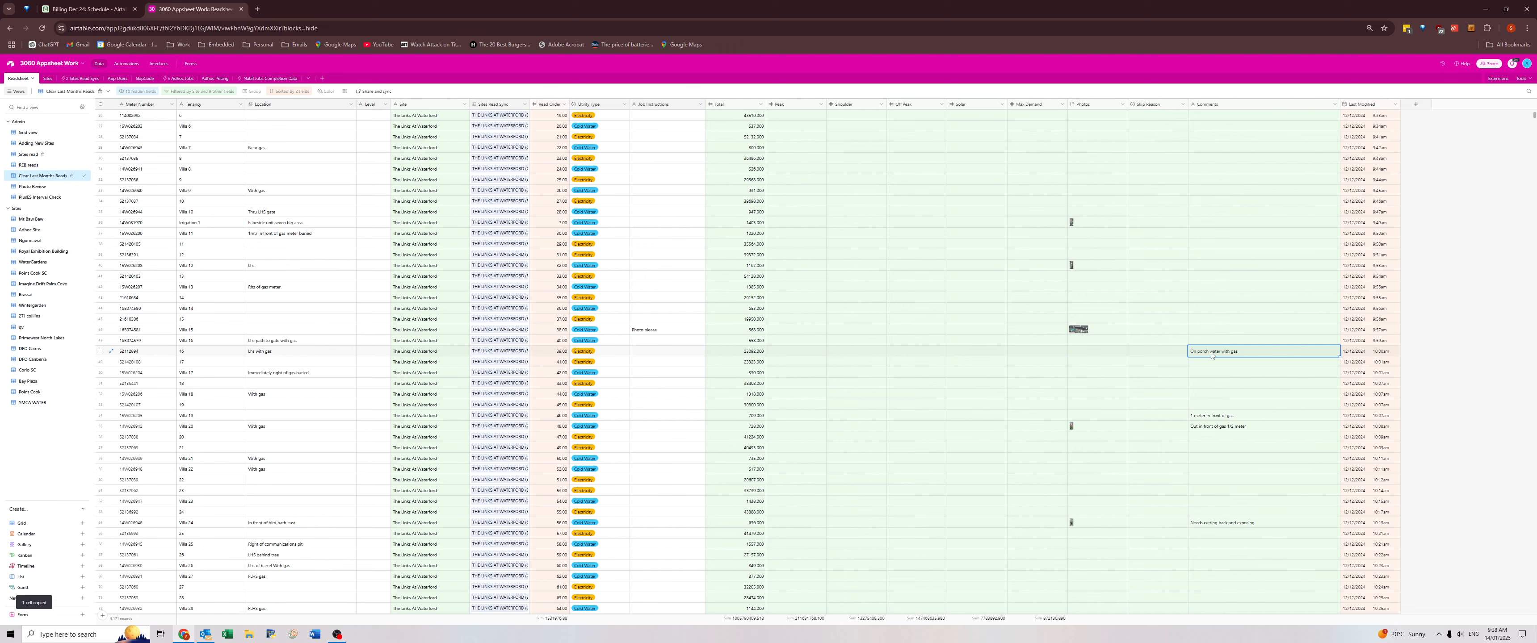
click(305, 351)
click(305, 352)
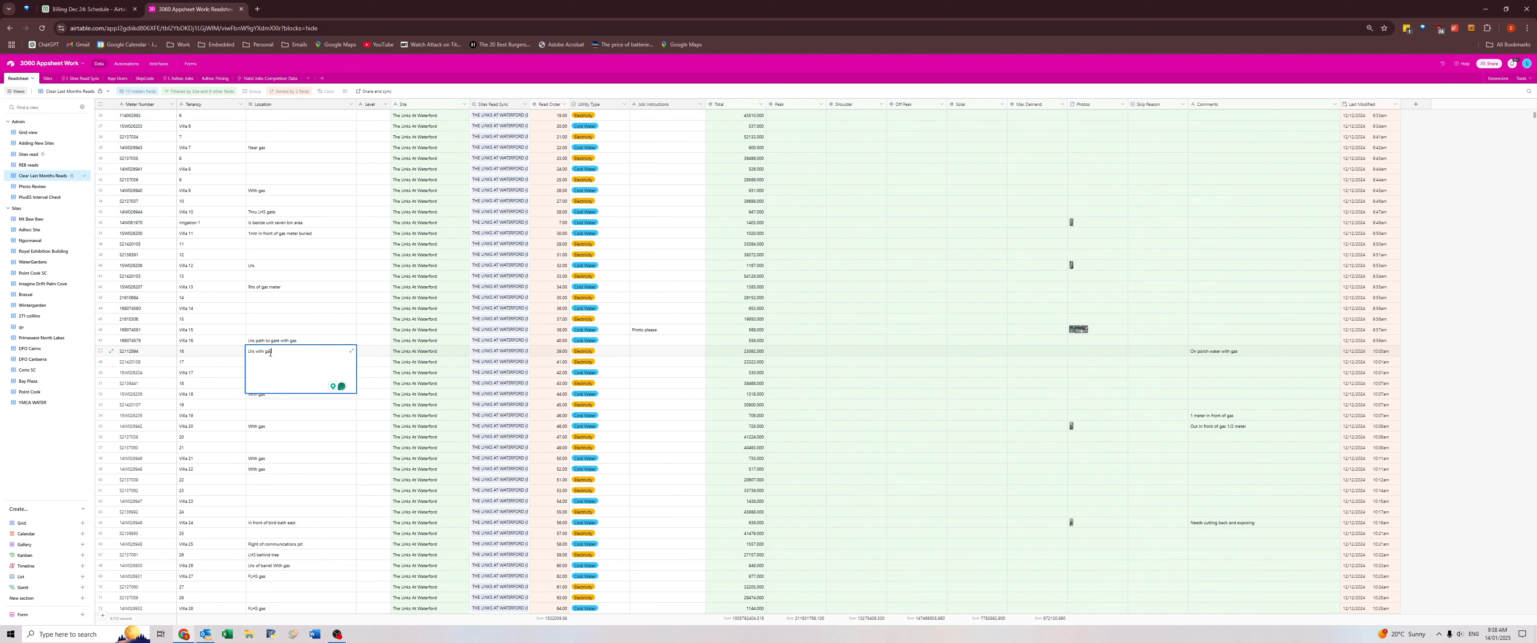
drag(256, 352, 347, 353)
key(ctrl+v)
double_click(259, 353)
key(BackSpace)
text(o)
Copy Villa 19's comment "1 meter in front of gas" into its empty Location field.
click(1210, 416)
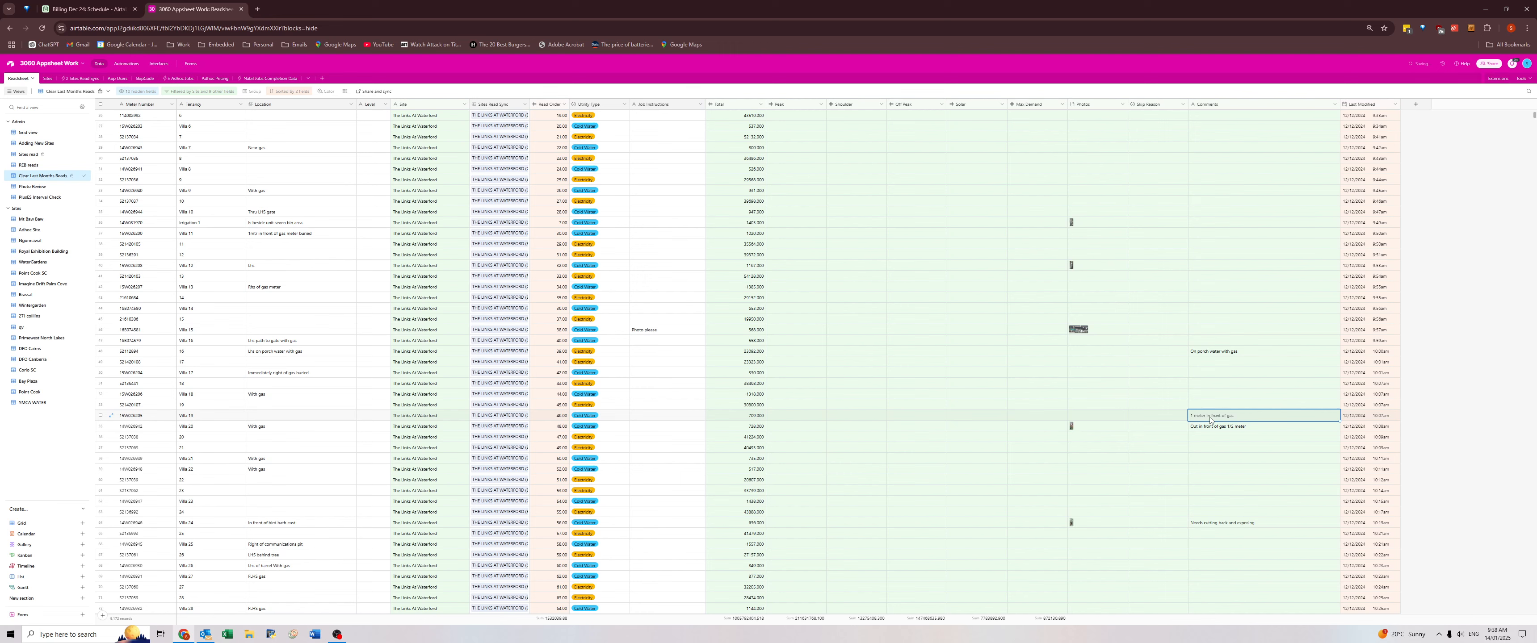
key(ctrl+c)
click(319, 418)
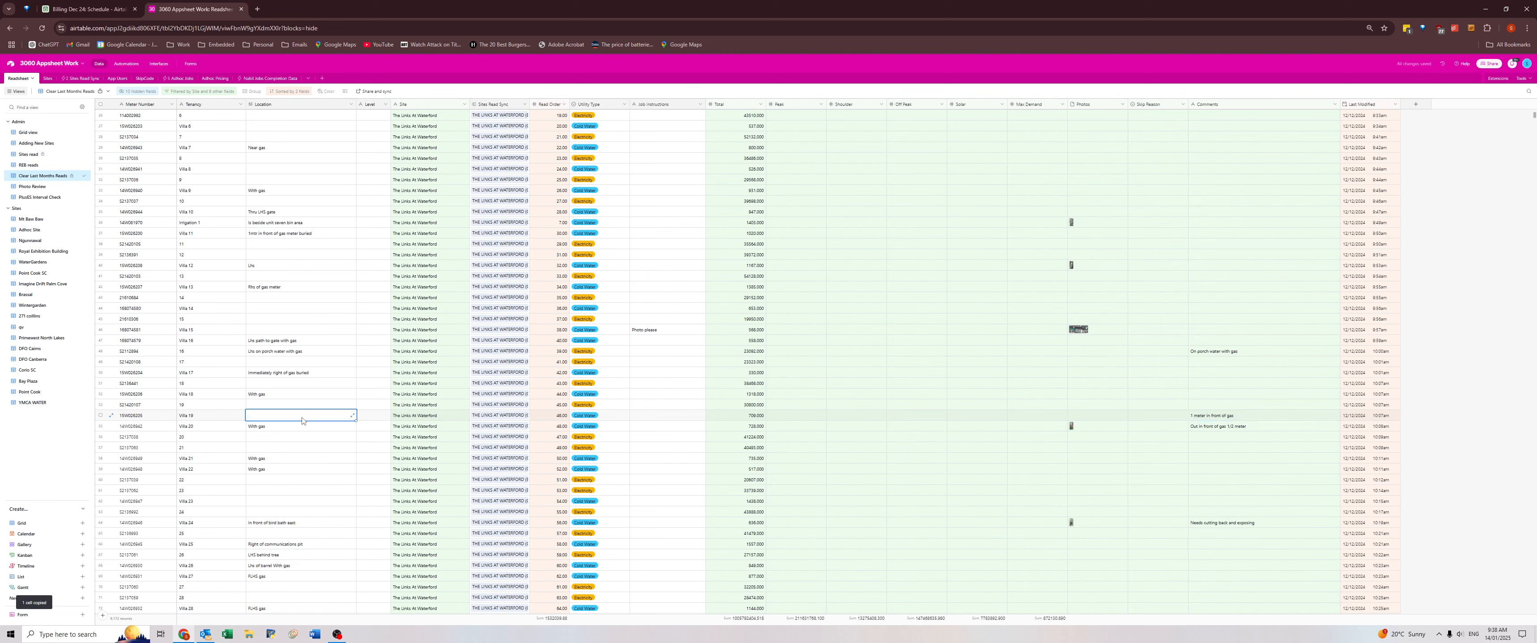
key(ctrl+v)
Copy Villa 20's comment and review the remaining comments for The Links At Waterford for location notes worth keeping.
click(1221, 430)
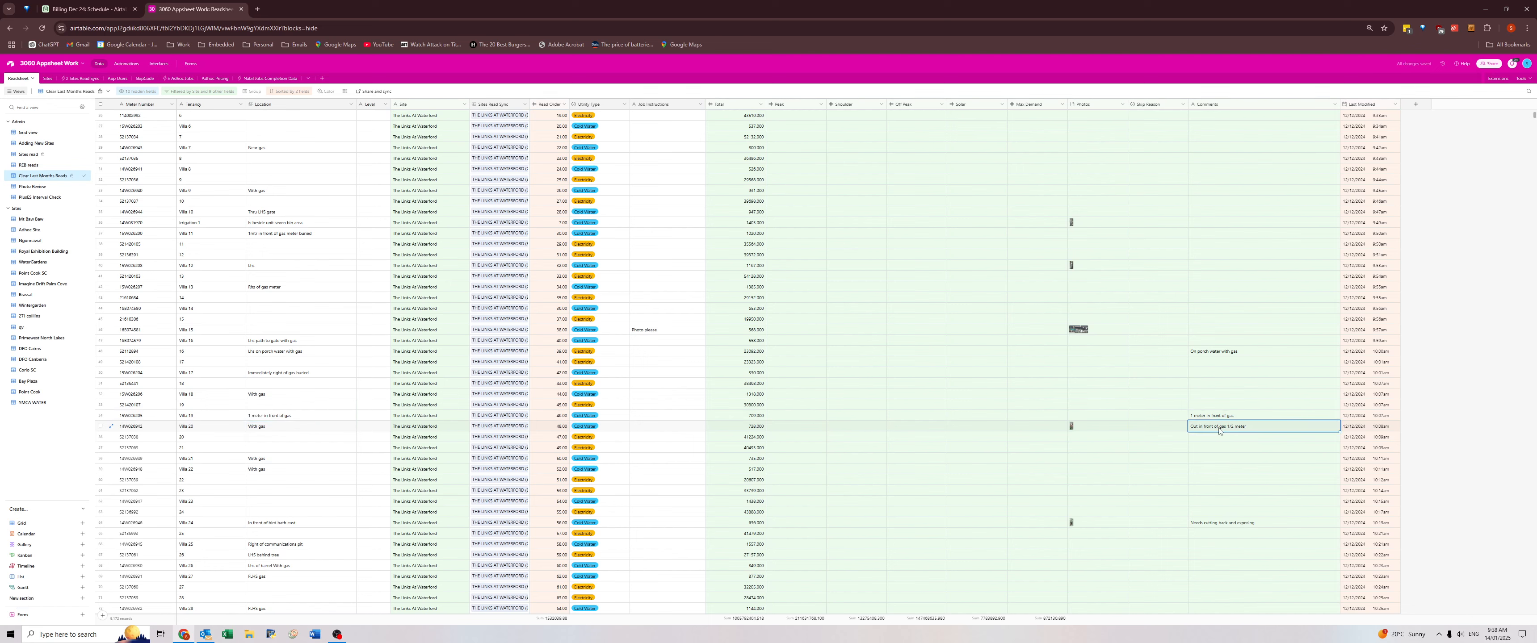
key(ctrl+c)
click(1219, 525)
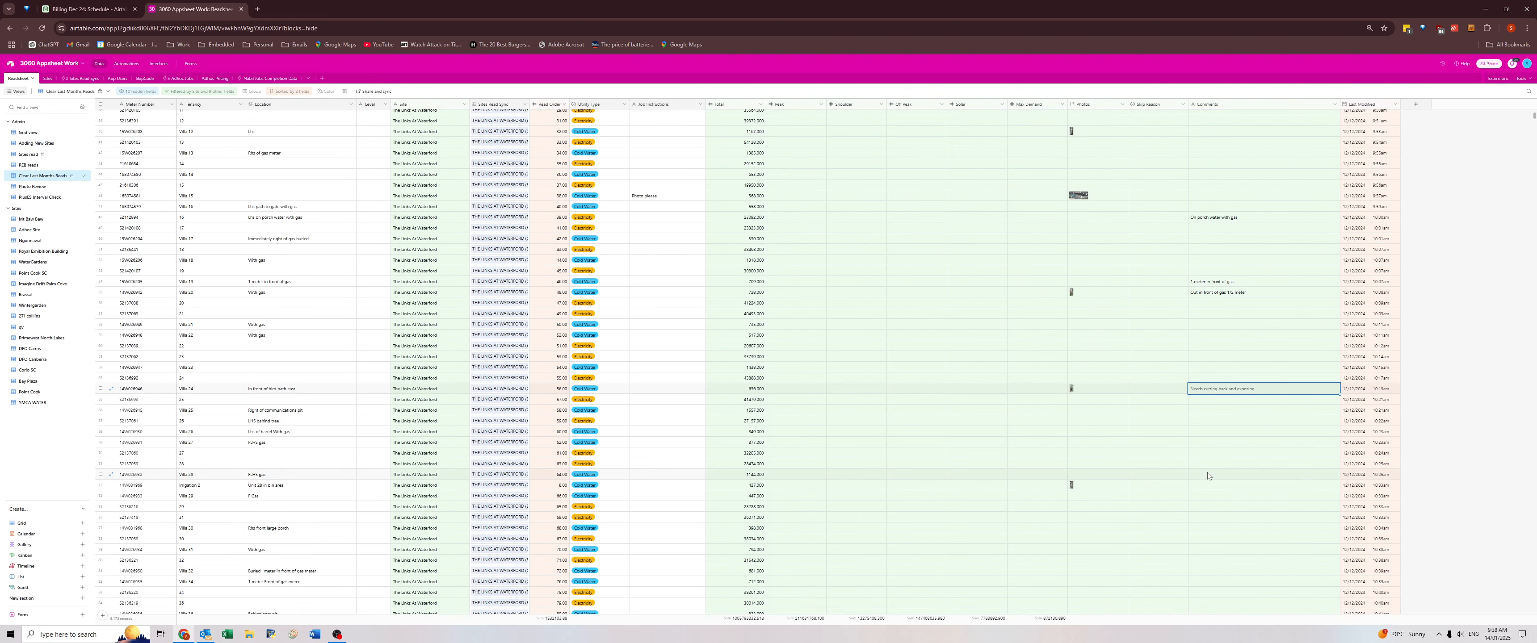
scroll(1214, 480, down, 8)
scroll(1213, 481, down, 10)
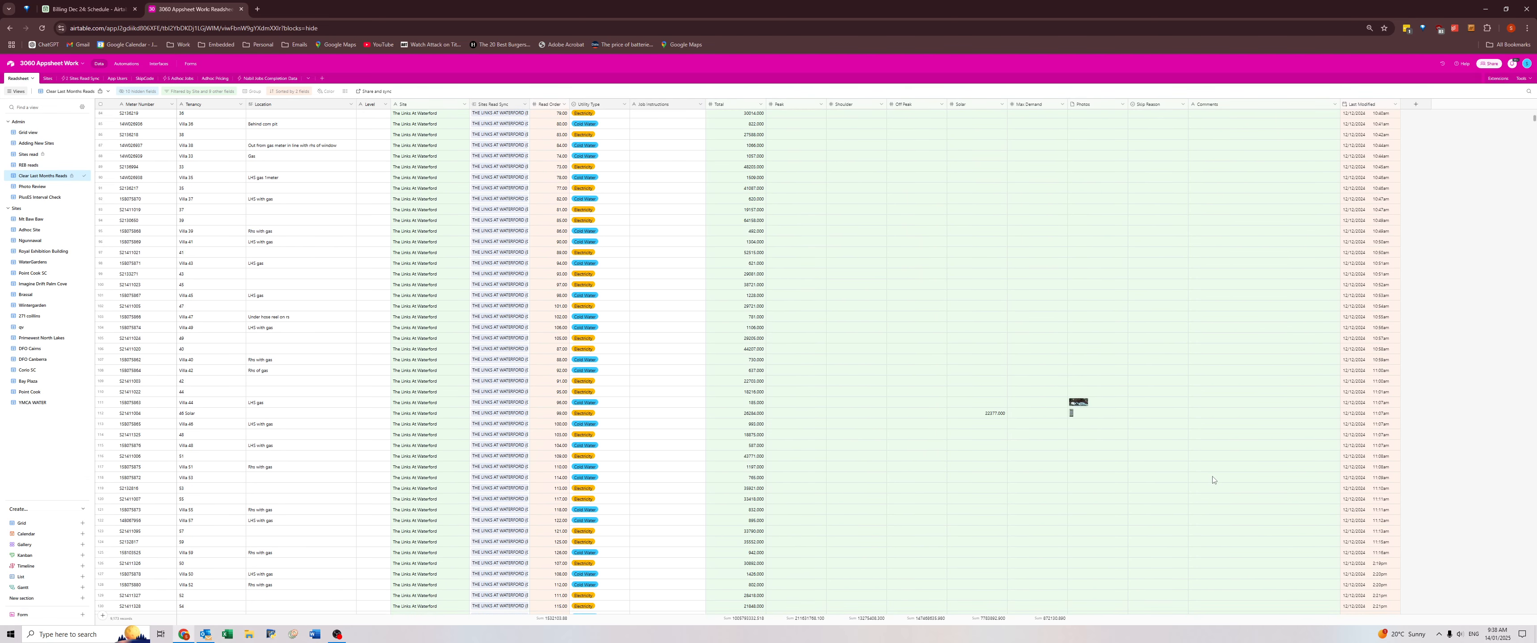
scroll(1213, 476, down, 8)
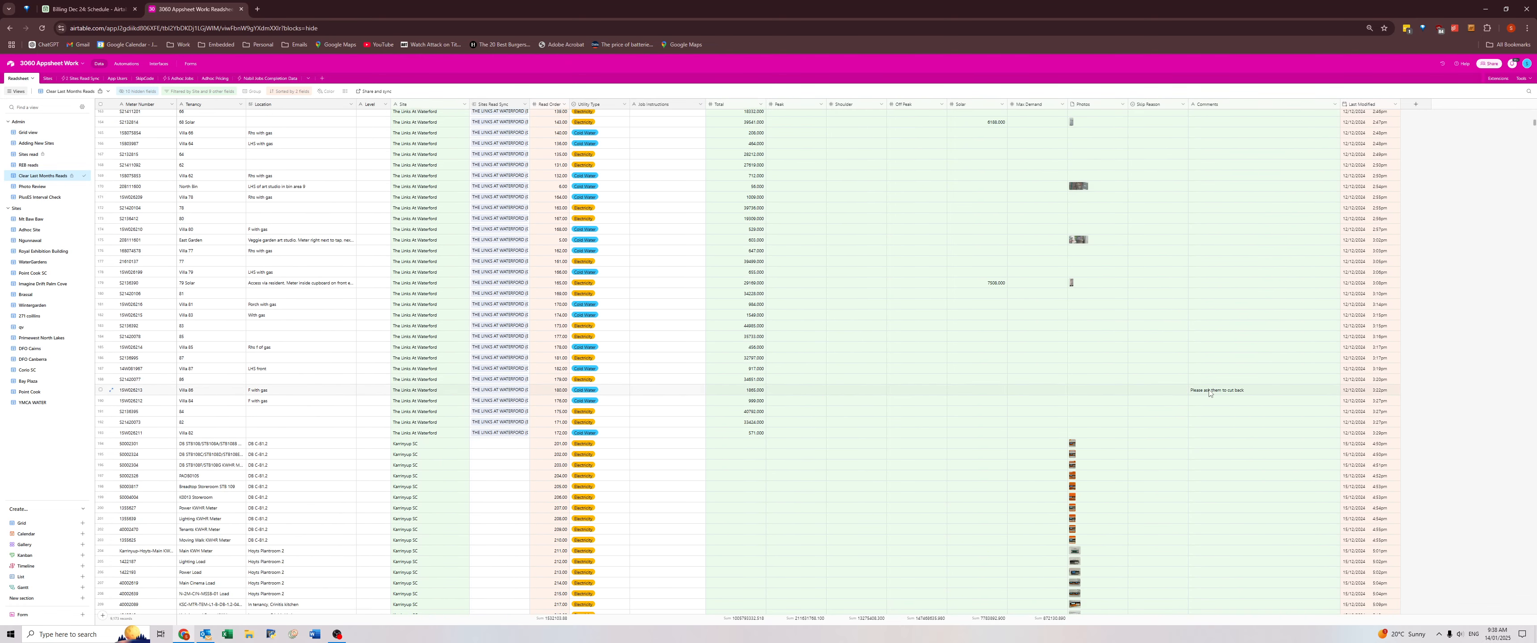
scroll(1209, 395, down, 5)
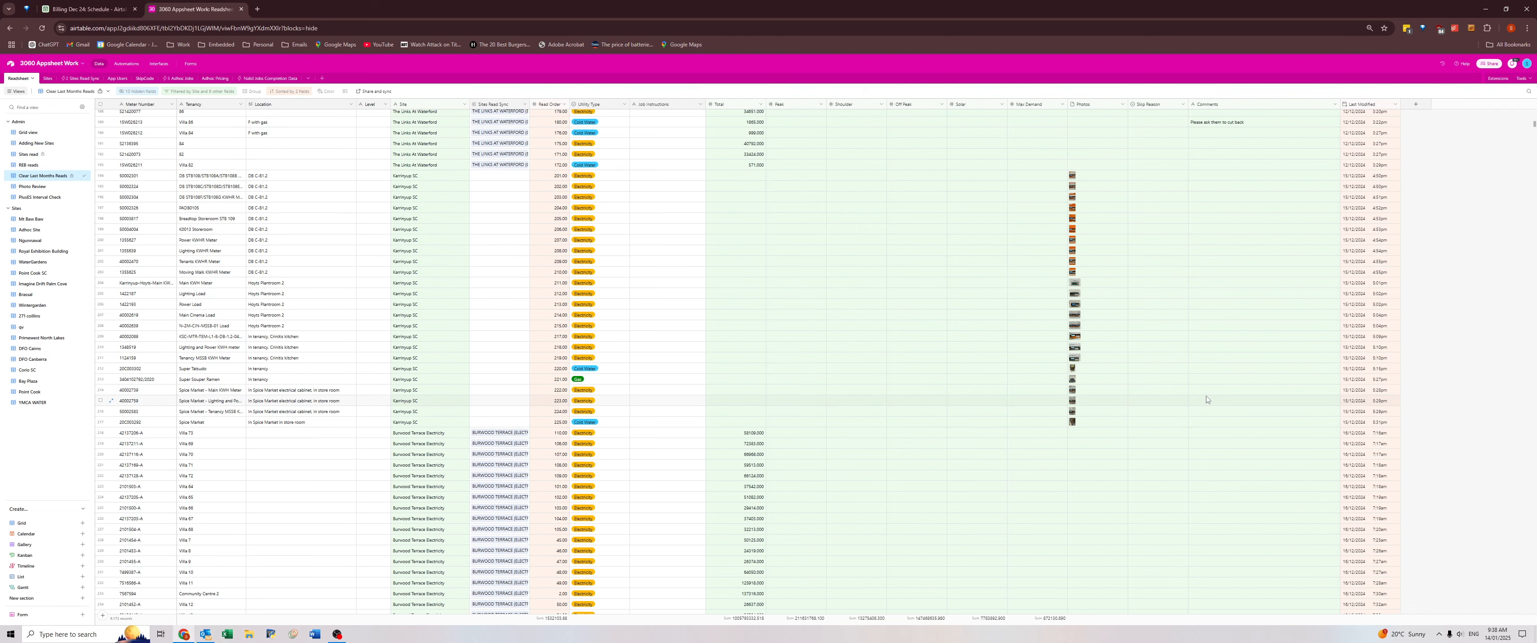
scroll(1208, 406, up, 8)
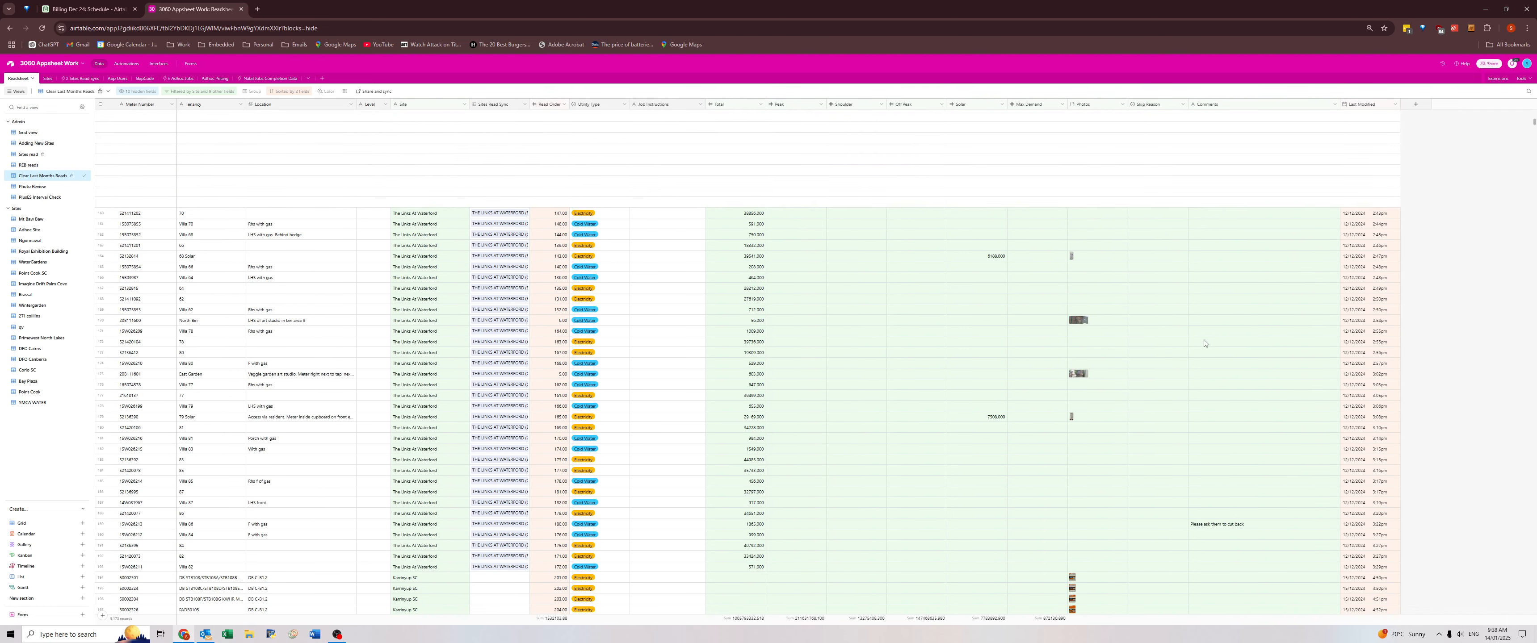
scroll(1204, 342, up, 20)
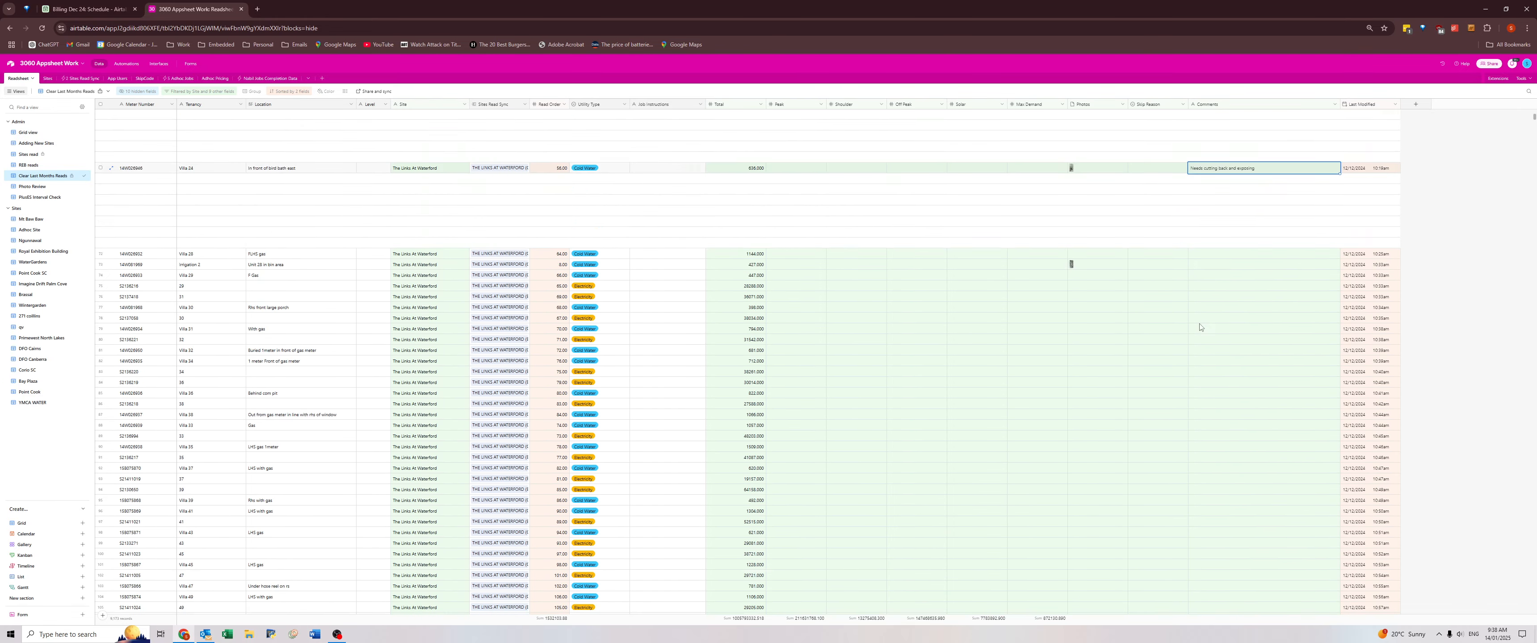
scroll(1197, 322, up, 4)
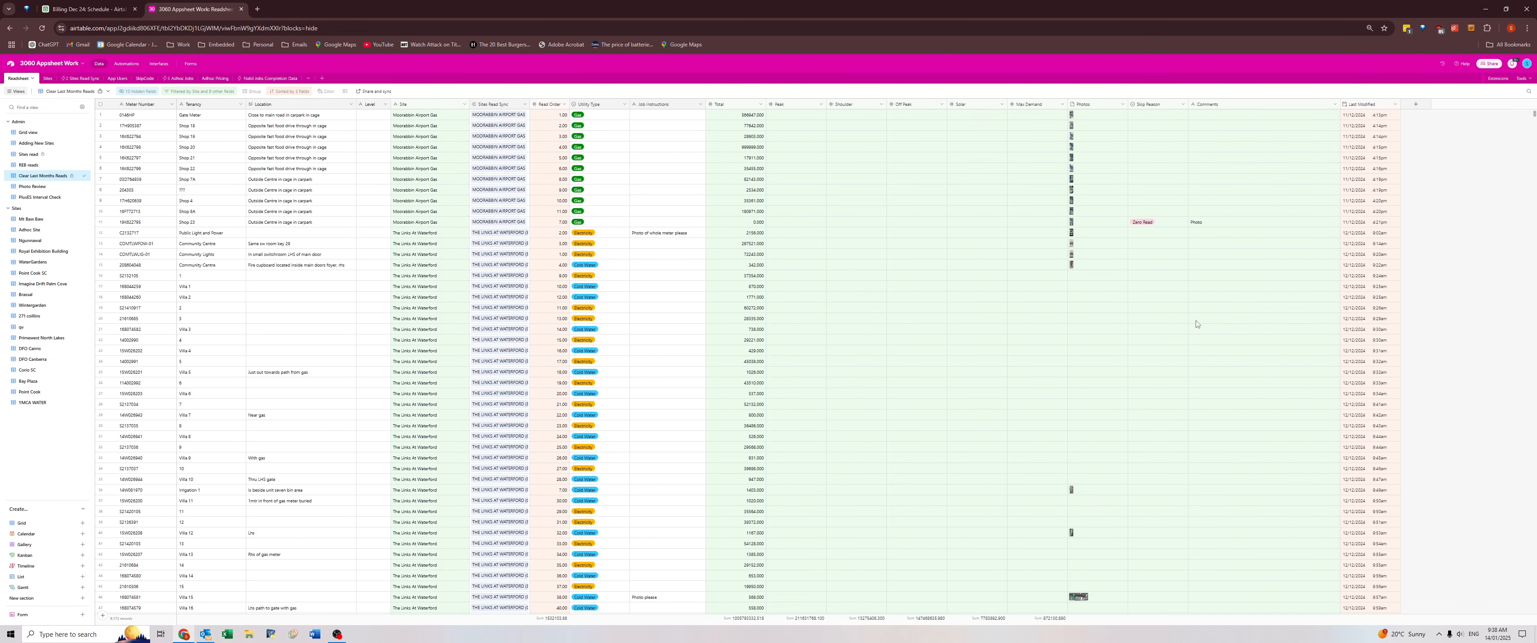
Clear the data from Total through Comments for all Moorabbin Airport Gas records.
click(729, 115)
shift+click(1229, 229)
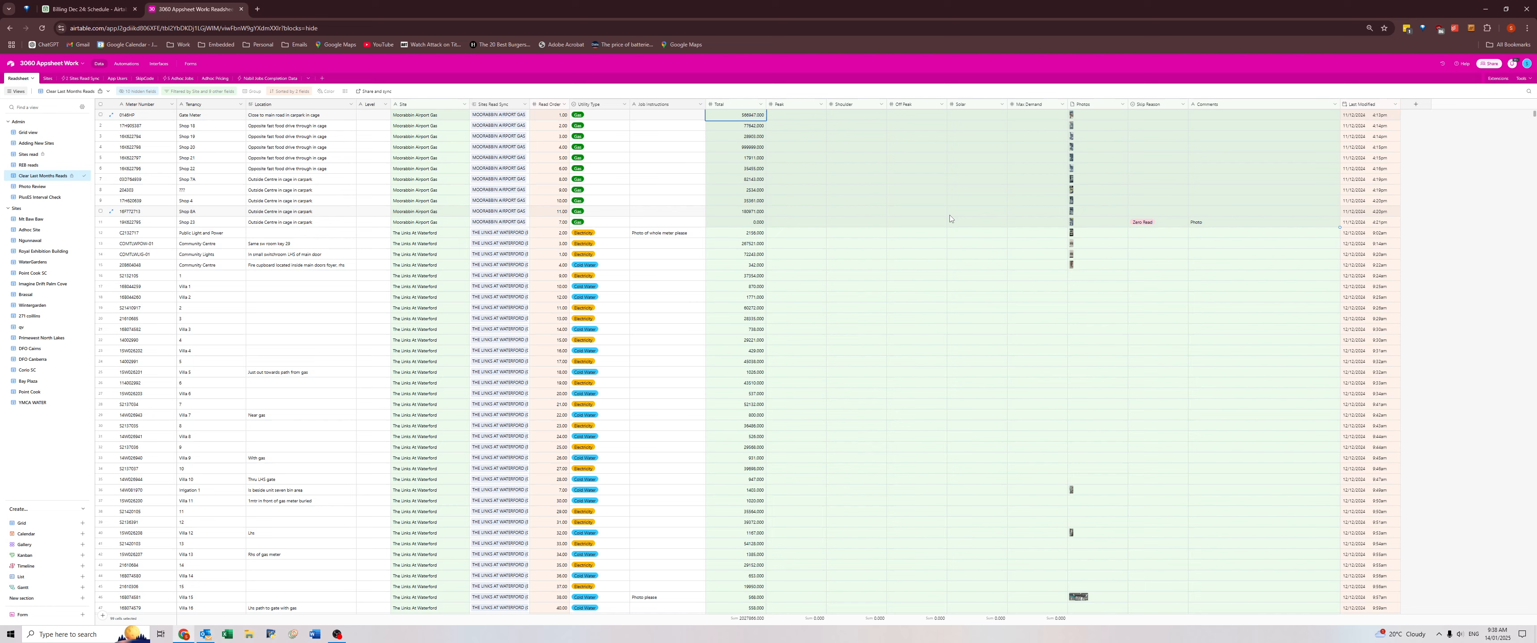
key(Delete)
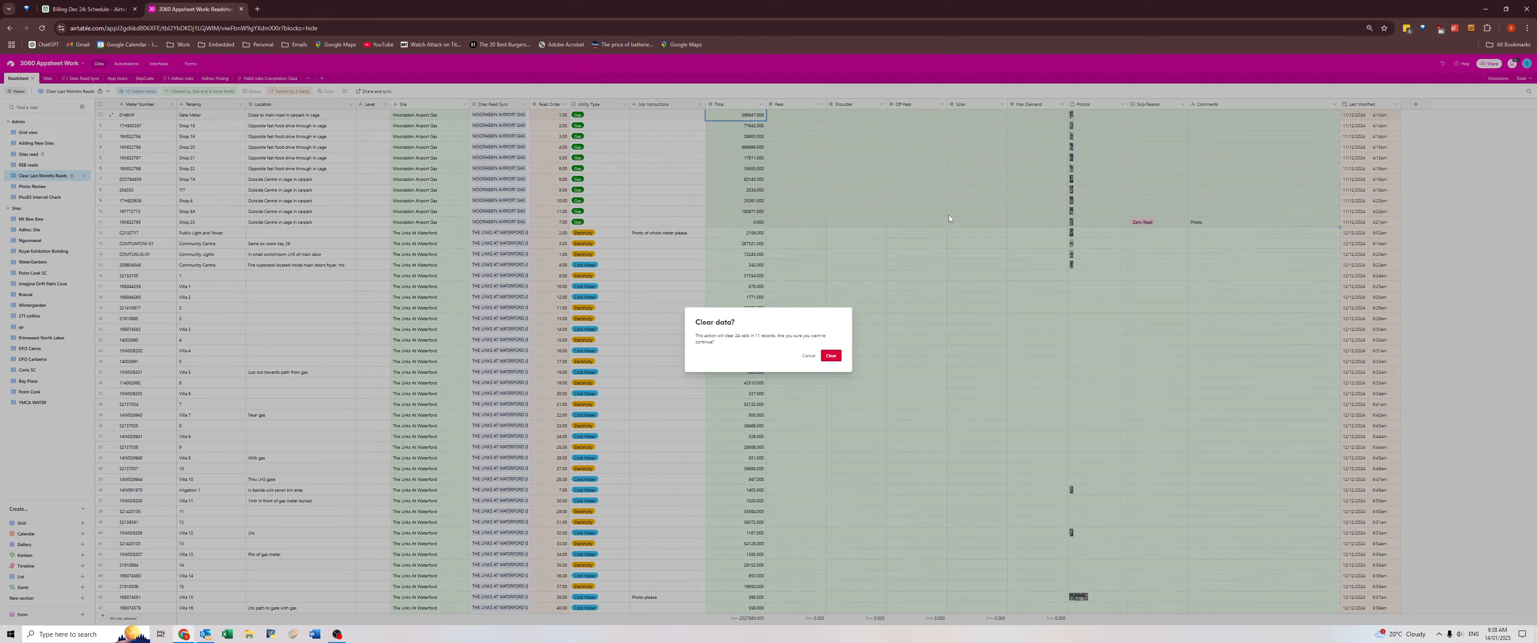
click(832, 356)
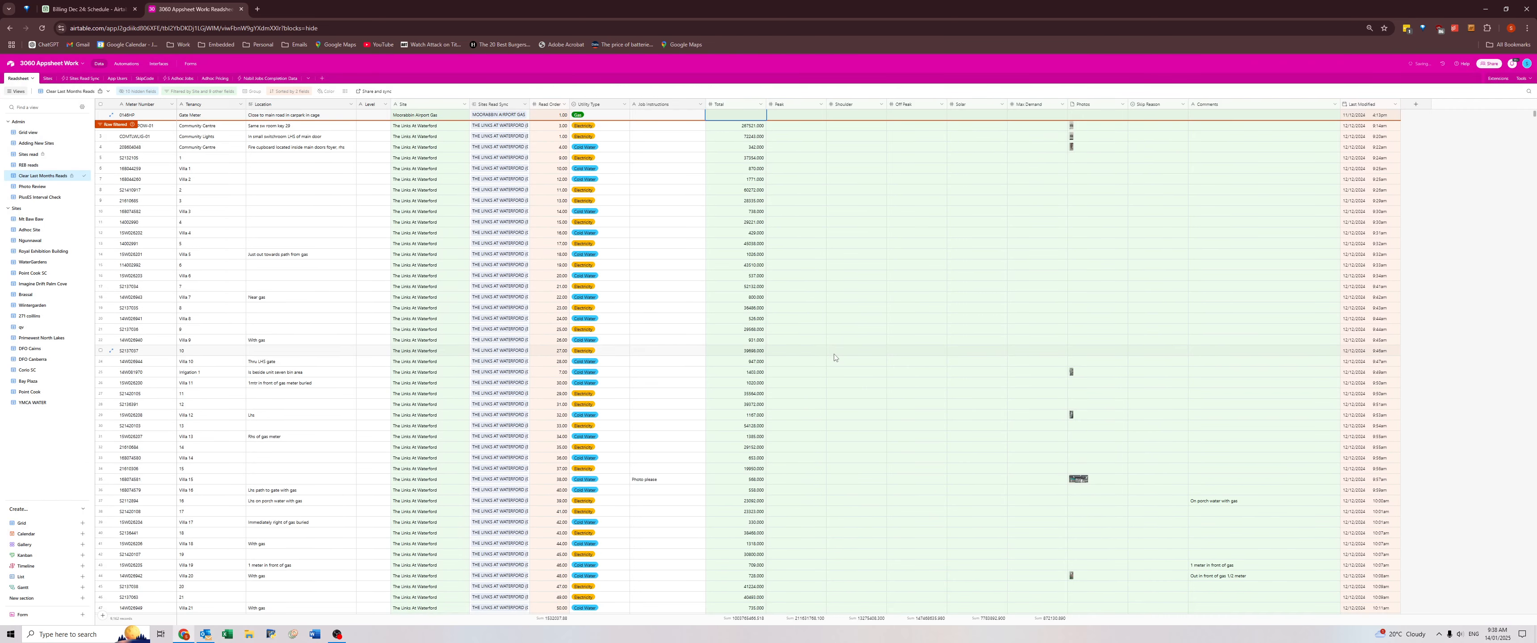
Clear the data from Total through Comments for all The Links At Waterford records.
click(733, 115)
scroll(1294, 475, down, 15)
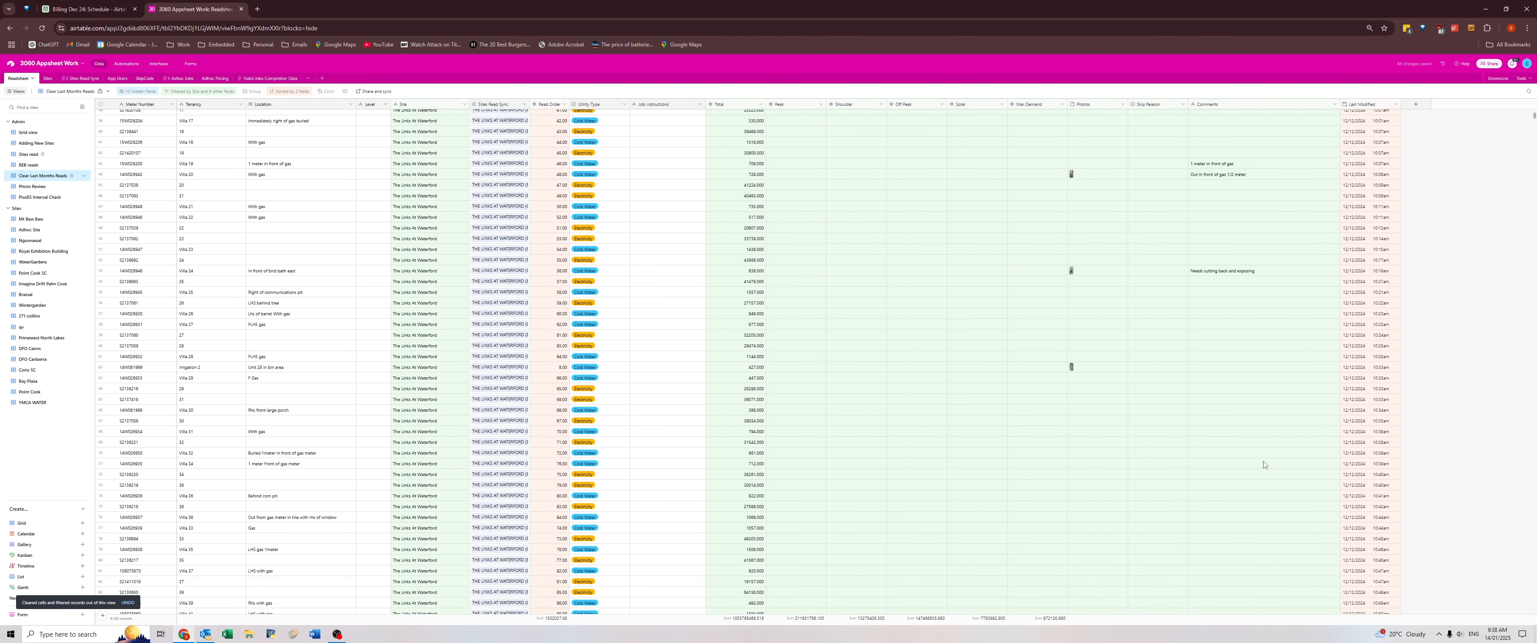
scroll(1262, 462, down, 11)
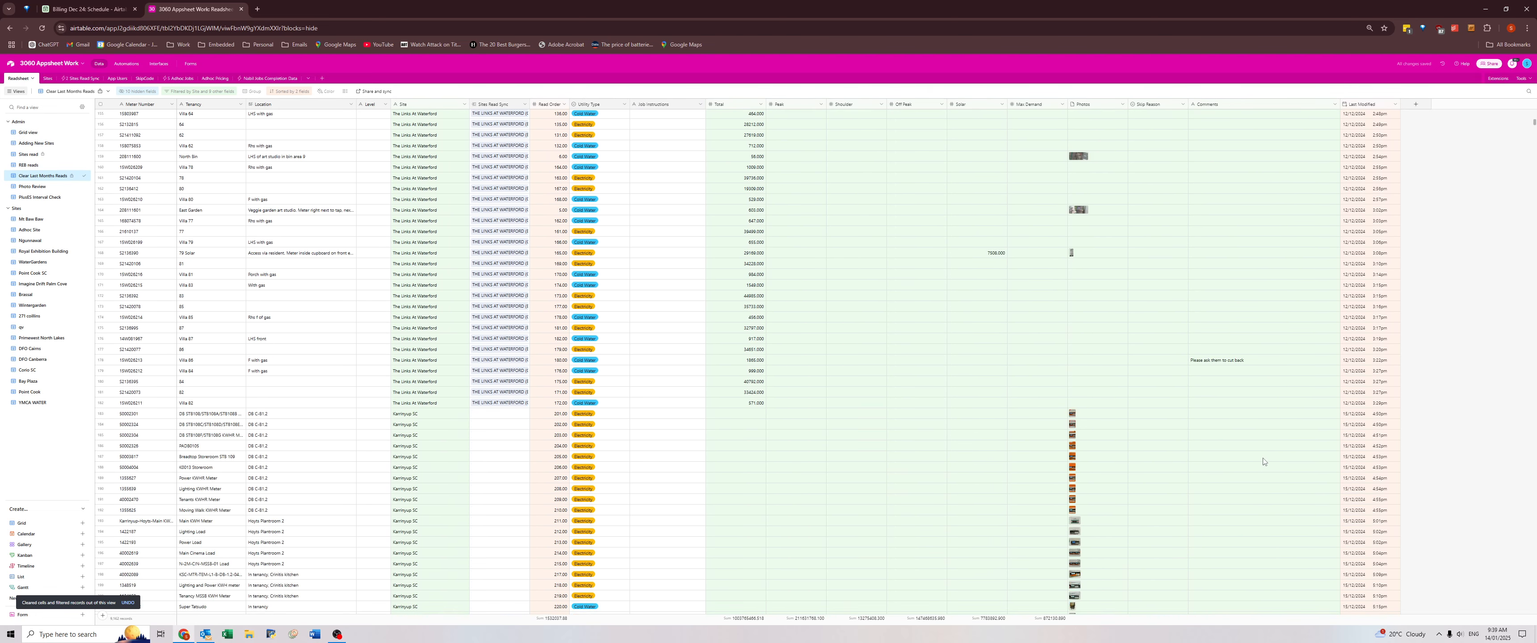
shift+click(1220, 273)
key(Delete)
key(Return)
Return to the first remaining record in the Karrinyup SC block and select its Total cell.
scroll(871, 339, up, 6)
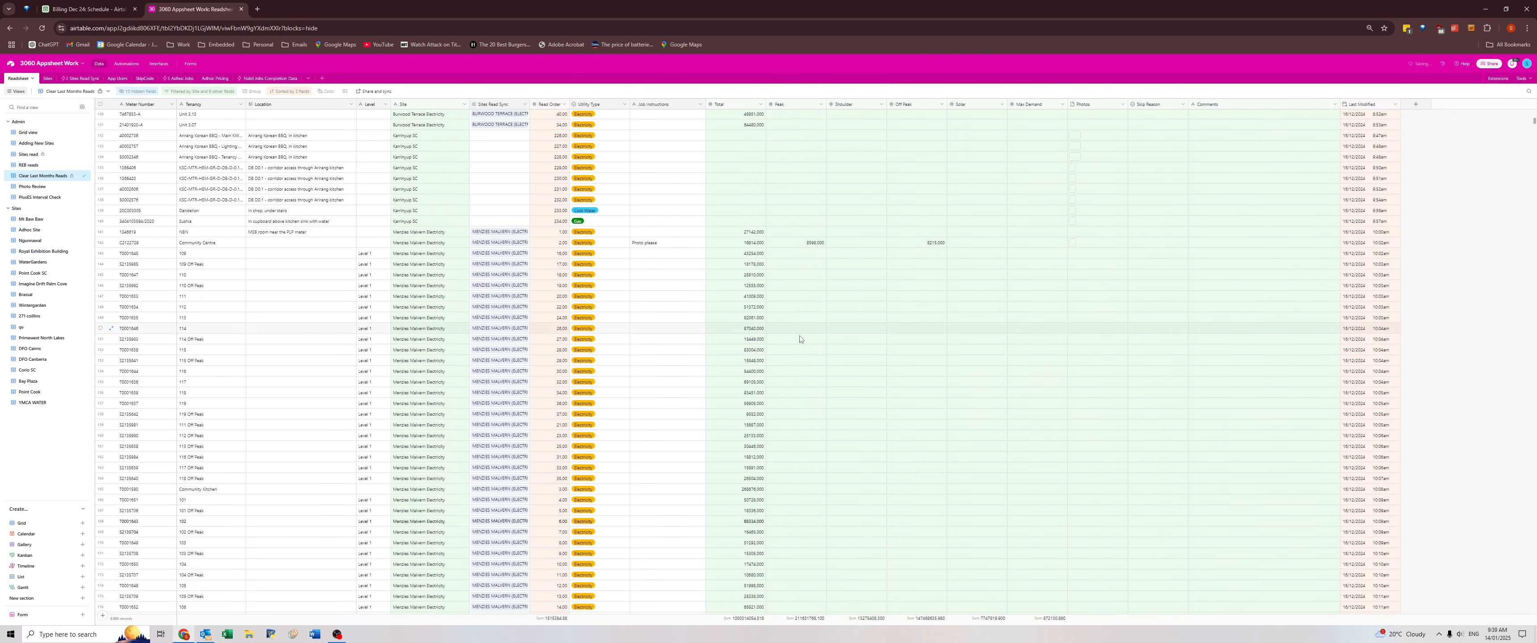
click(791, 338)
scroll(789, 337, up, 6)
scroll(786, 336, down, 4)
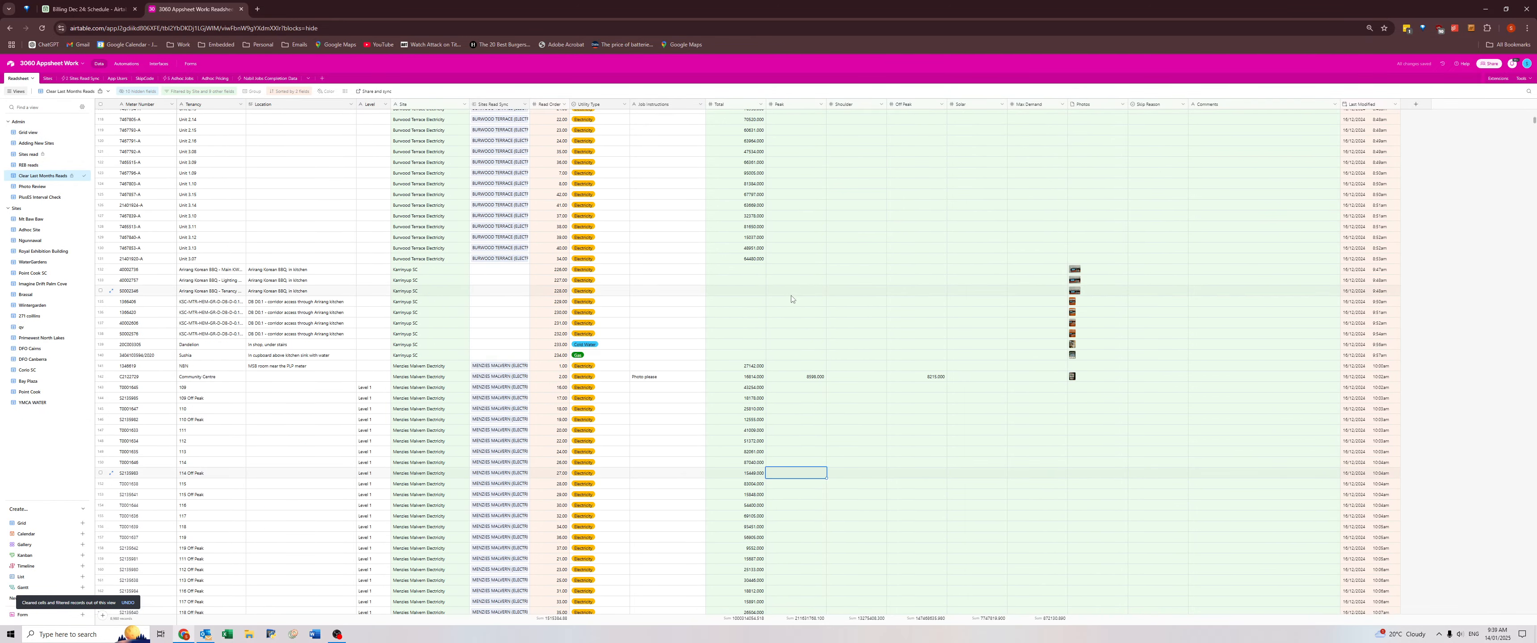
scroll(791, 298, up, 15)
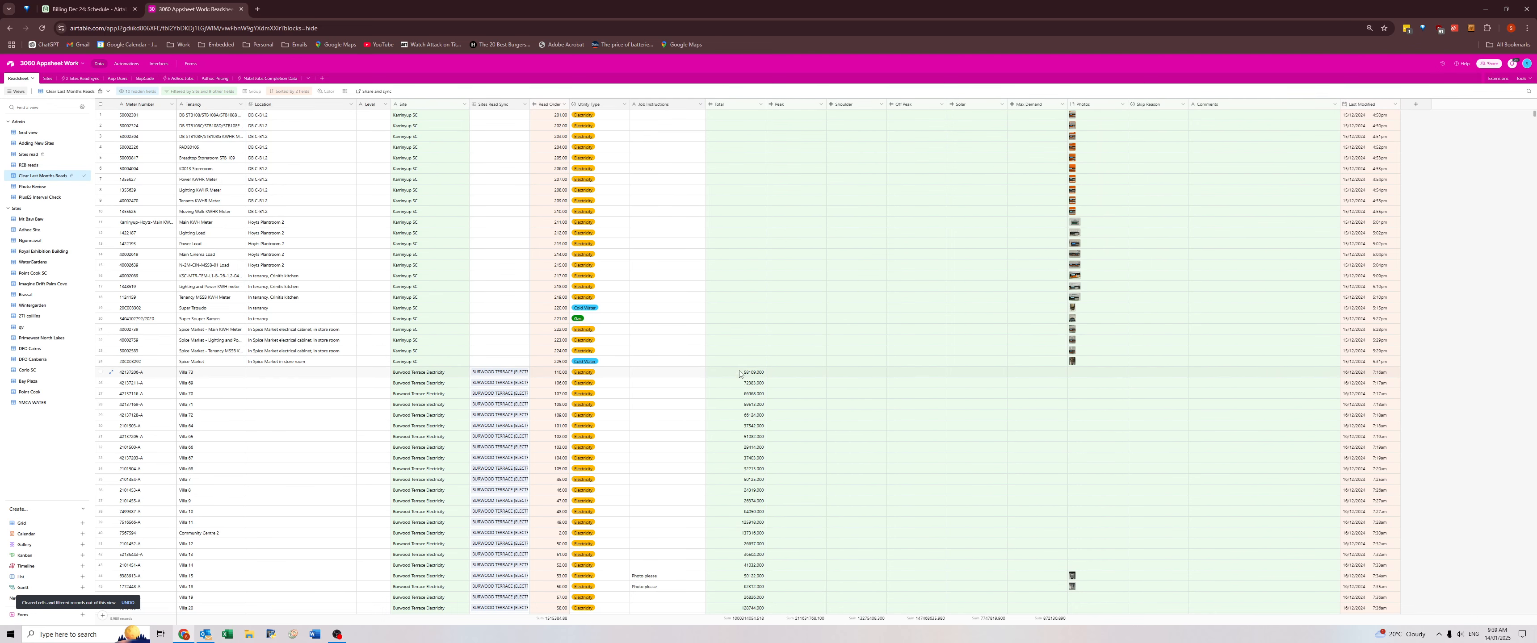
click(726, 116)
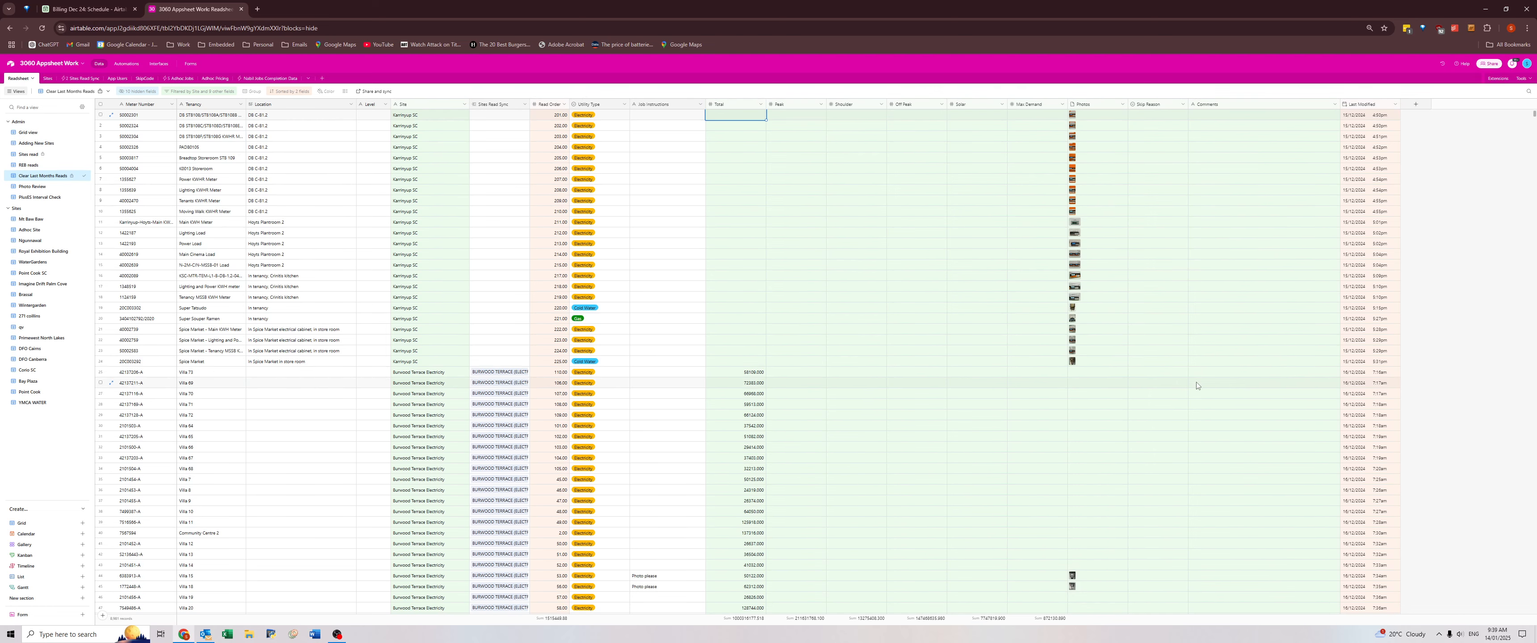
Review the Comments column for the Burwood Terrace and Menzies Malvern Electricity records, looking for location notes worth keeping.
scroll(1204, 365, down, 8)
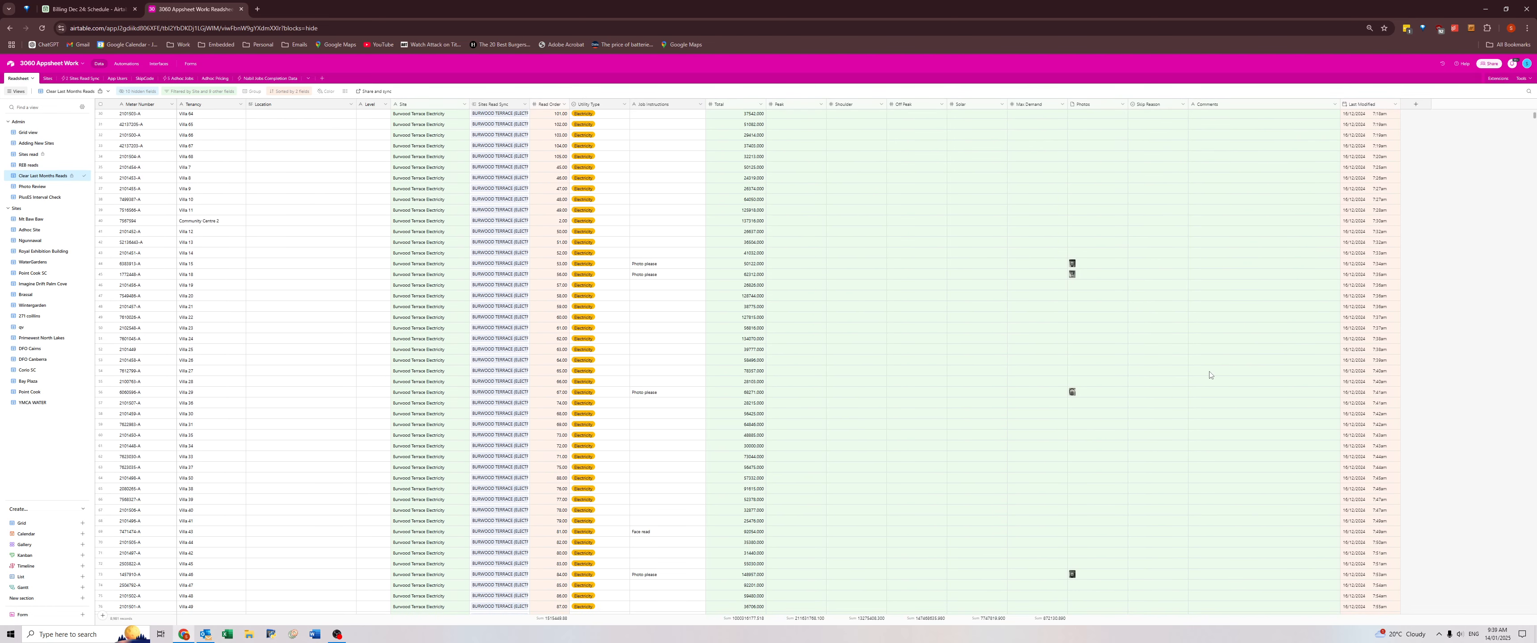
scroll(1210, 375, down, 11)
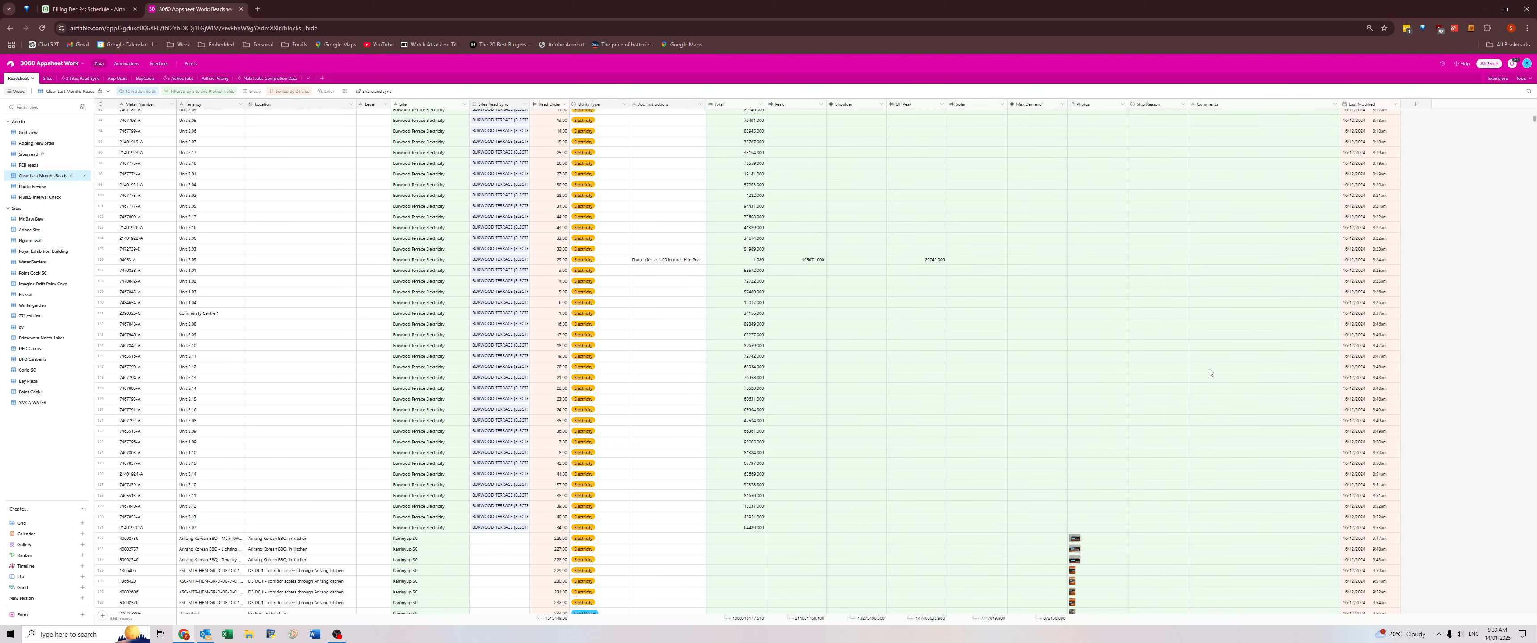
scroll(1210, 372, down, 12)
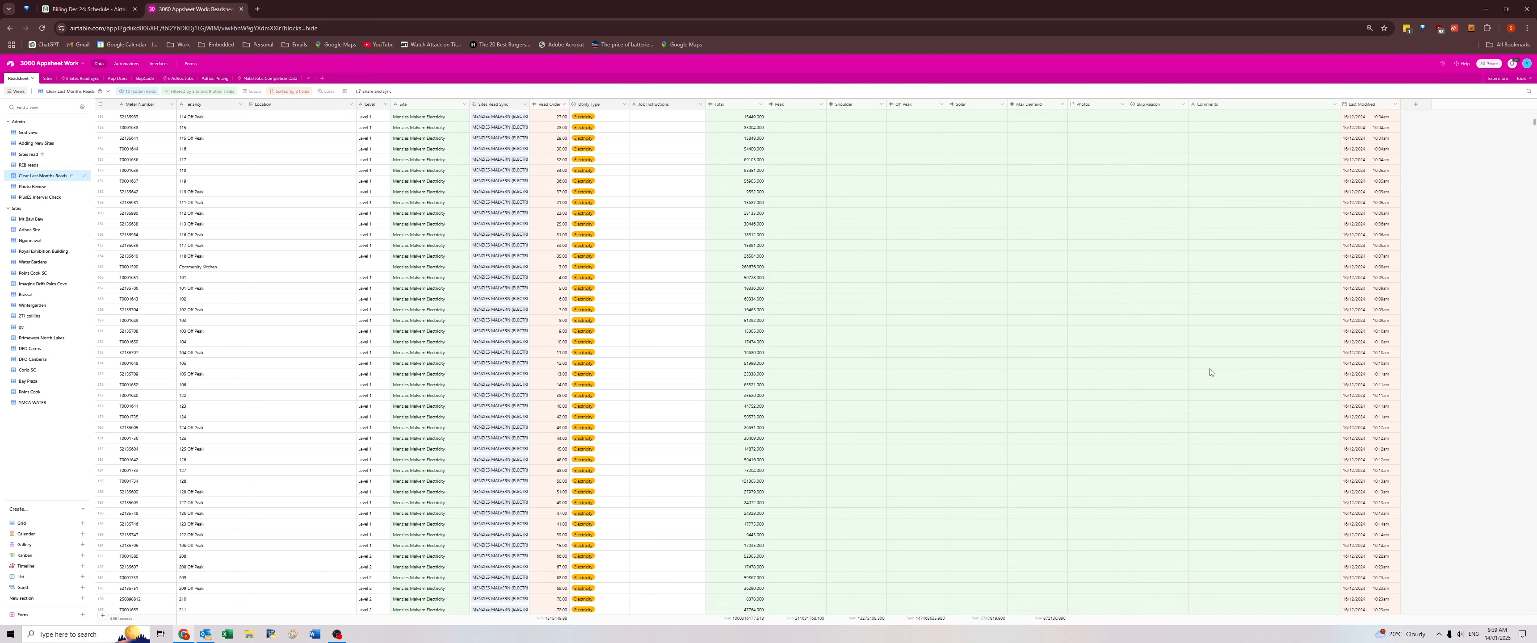
scroll(1210, 372, down, 20)
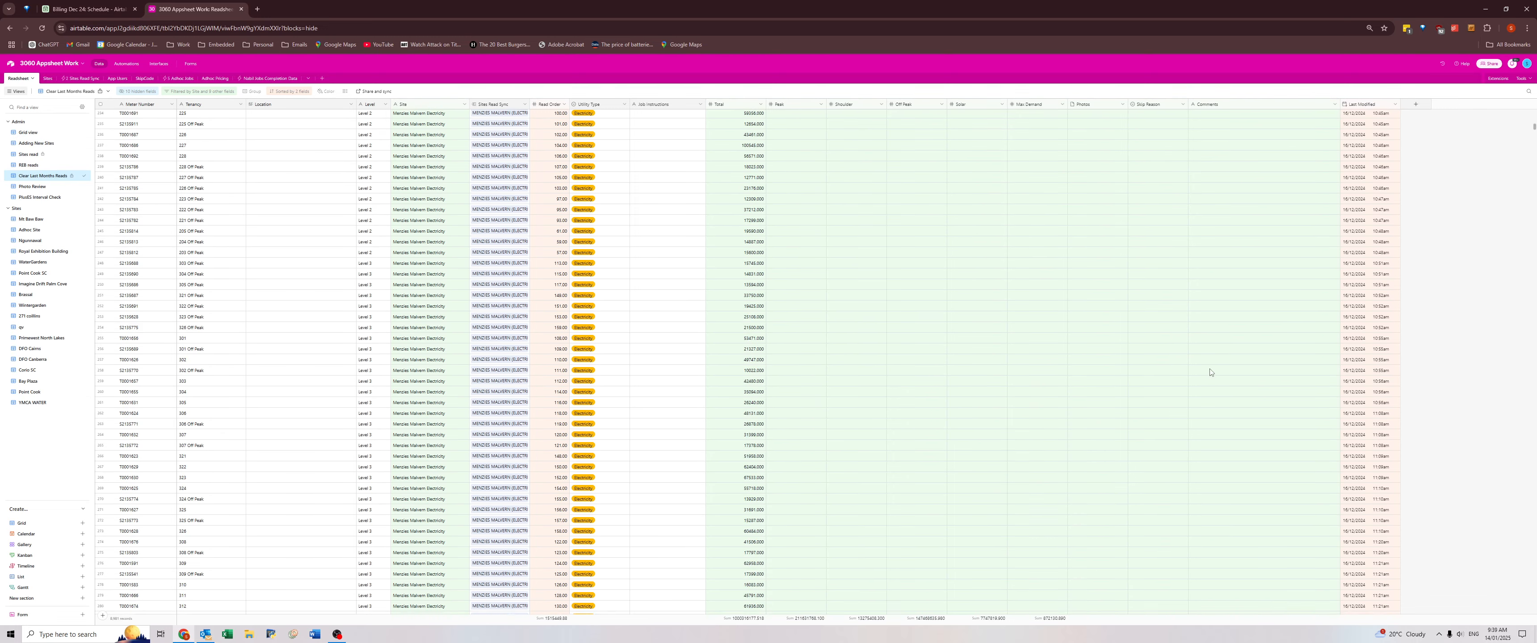
scroll(1209, 372, down, 4)
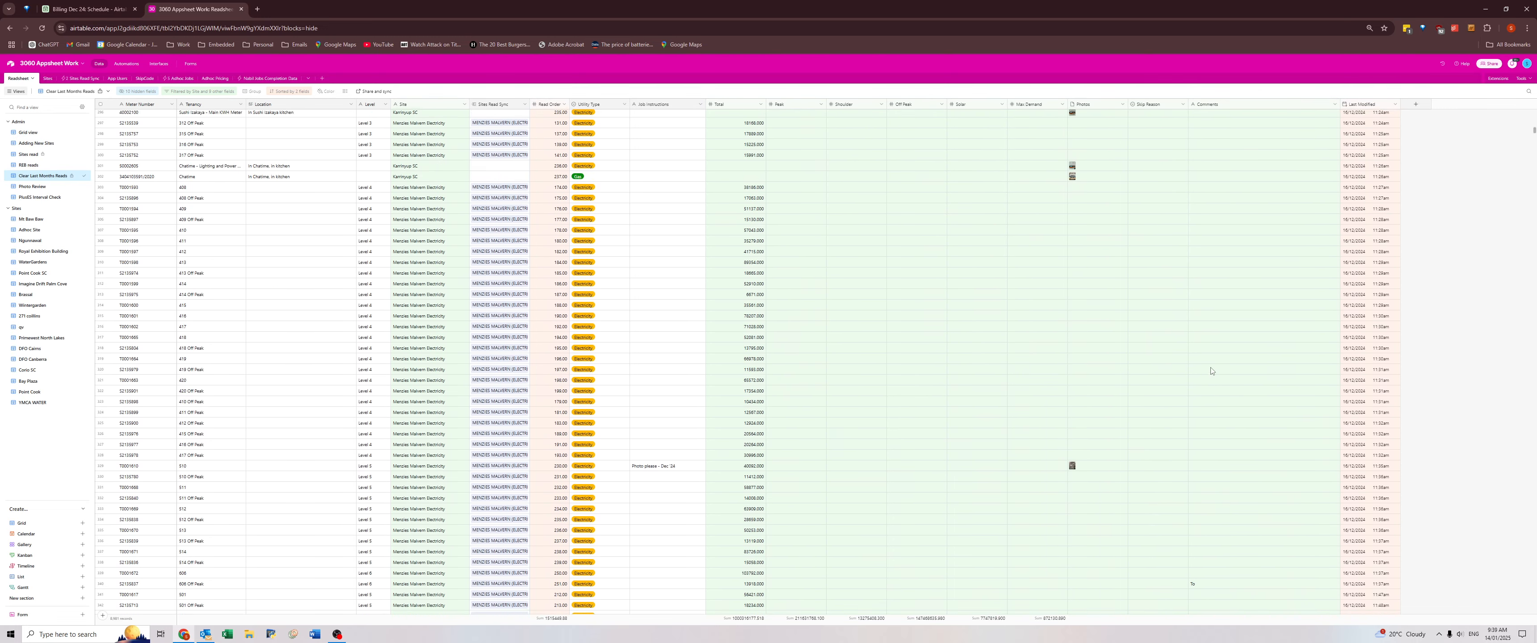
scroll(1211, 371, down, 7)
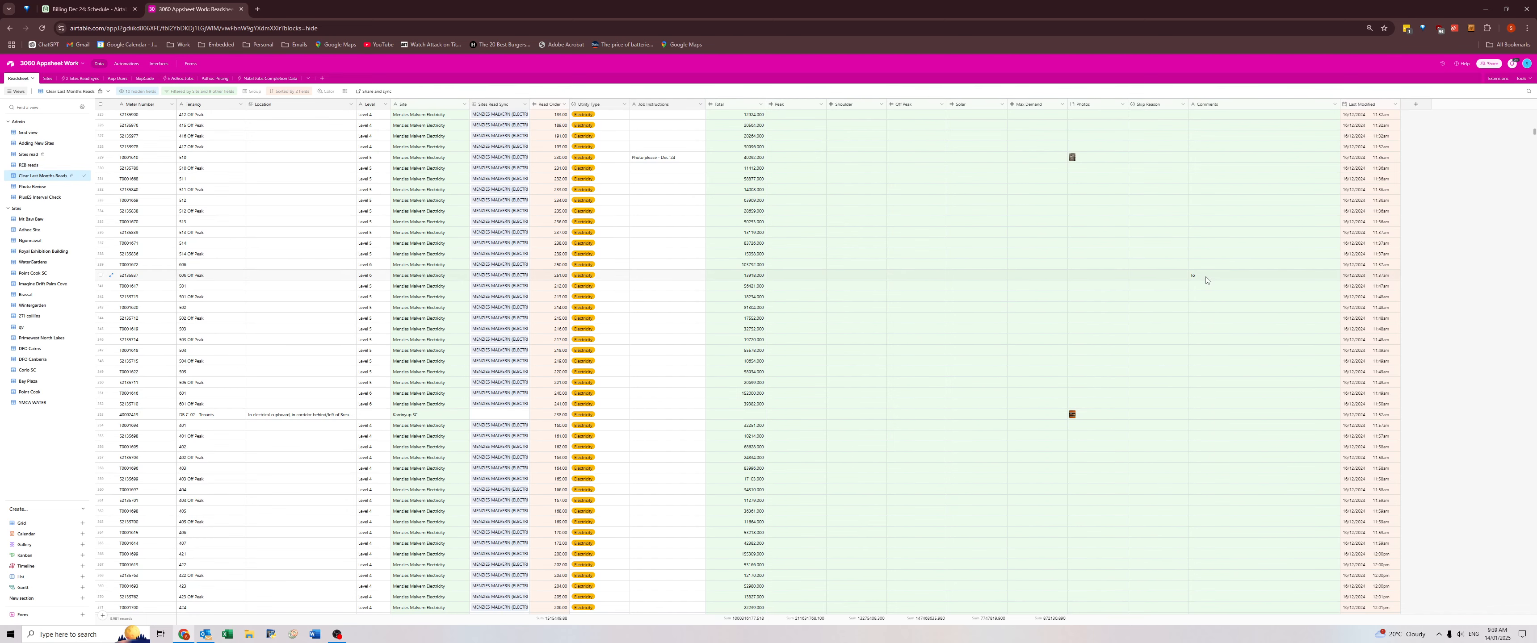
scroll(1206, 279, down, 12)
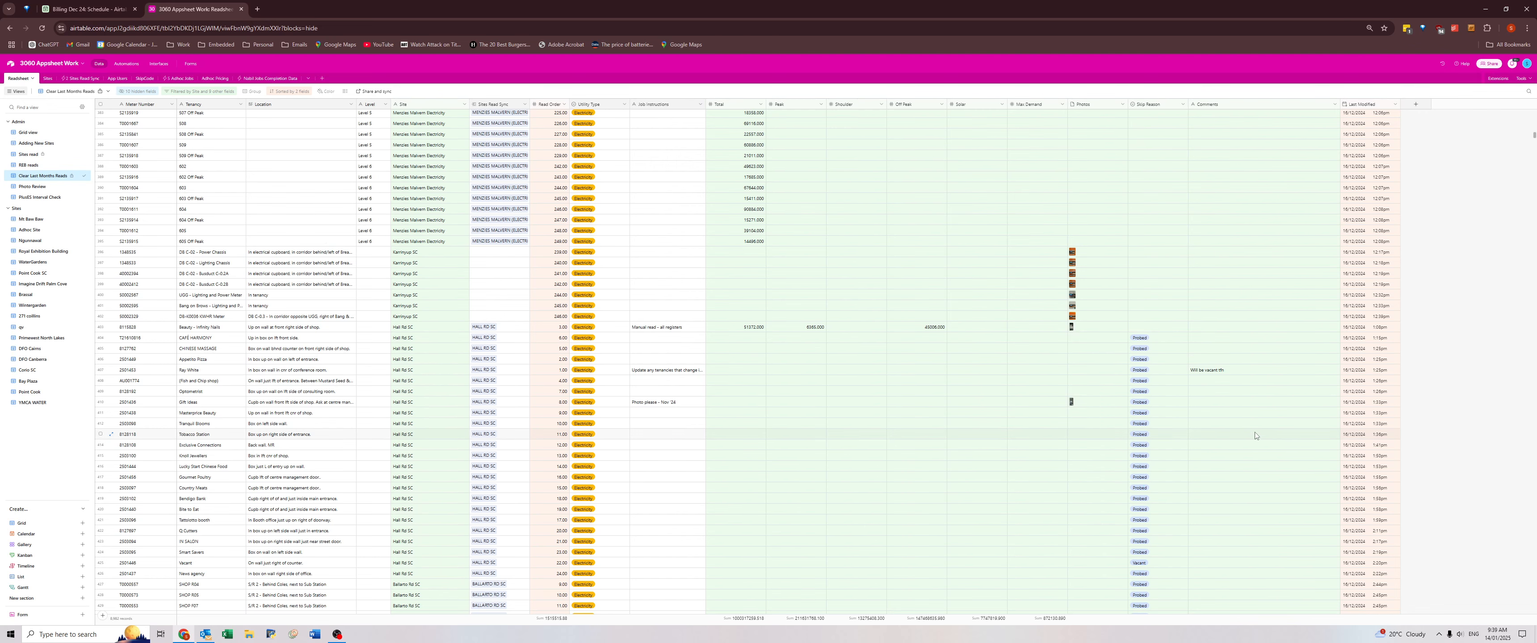
Check the comments on the Hall Rd SC, Ballarto Rd SC and following Karrinyup SC records for useful location notes.
mouse_move(342, 639)
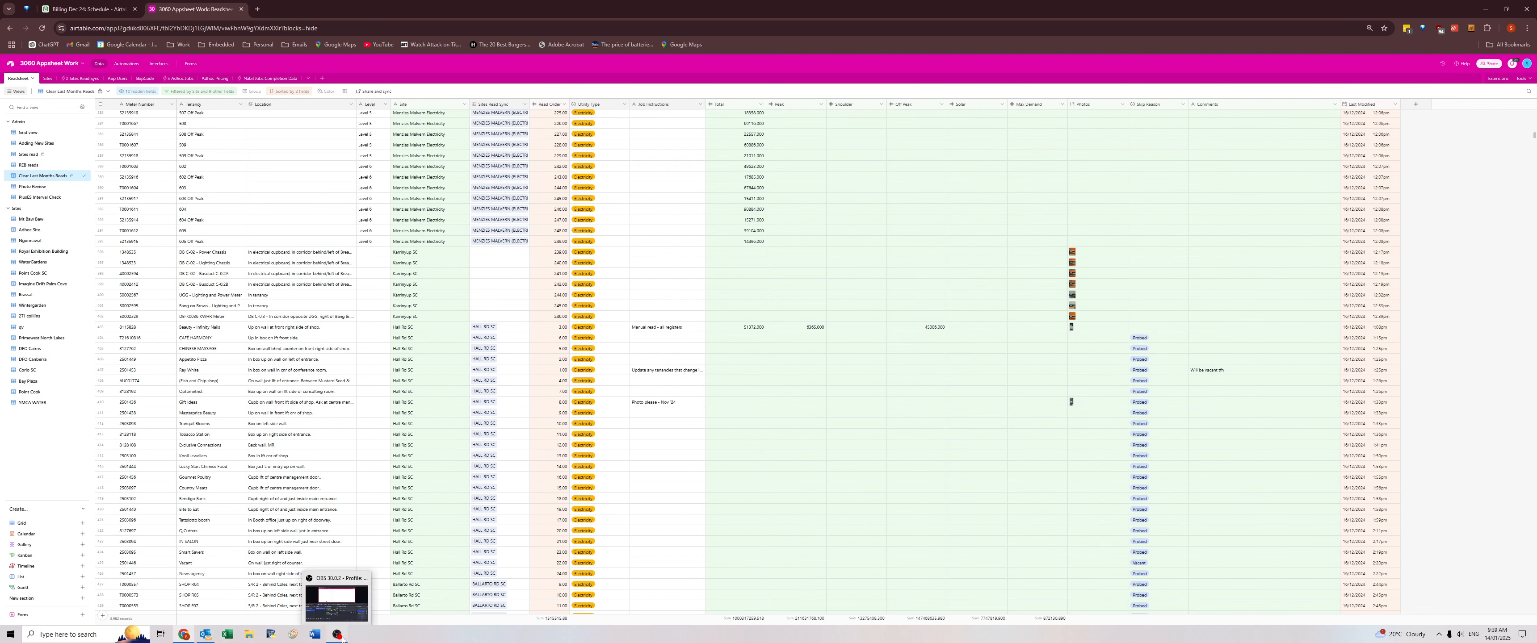
scroll(1243, 401, down, 8)
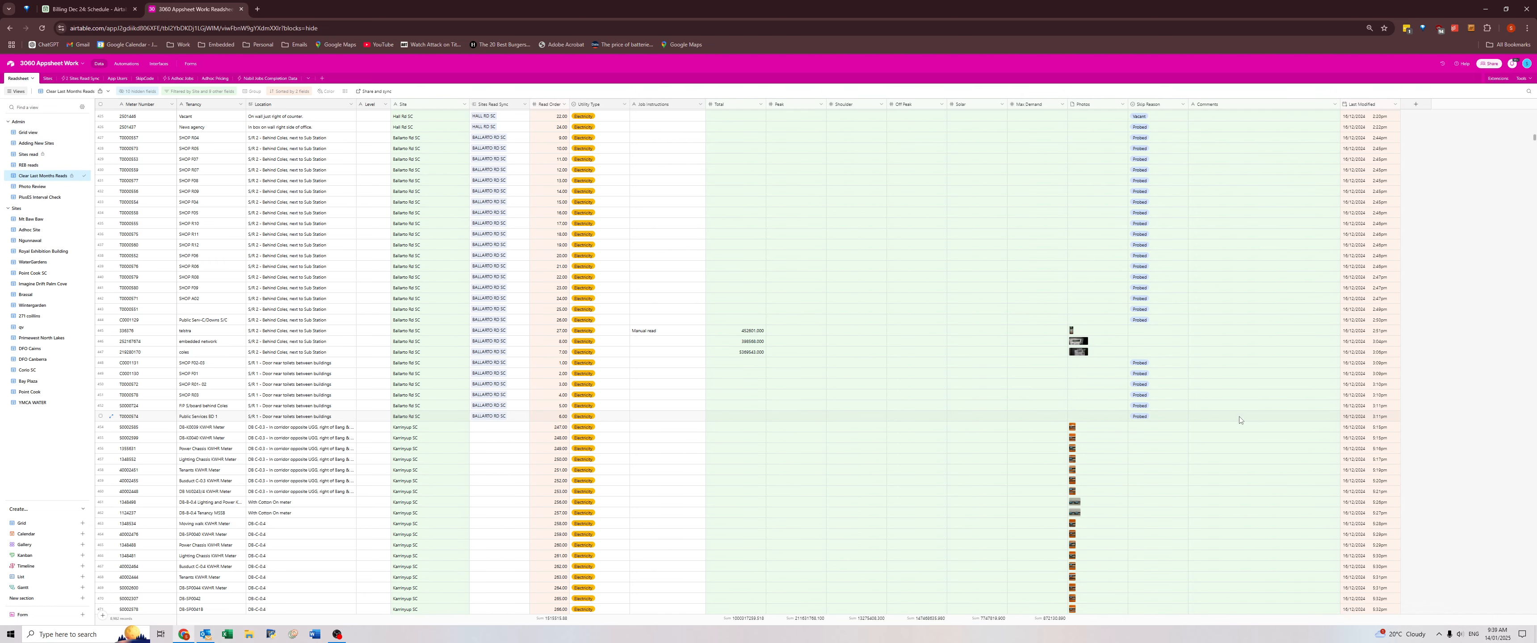
scroll(1239, 420, down, 9)
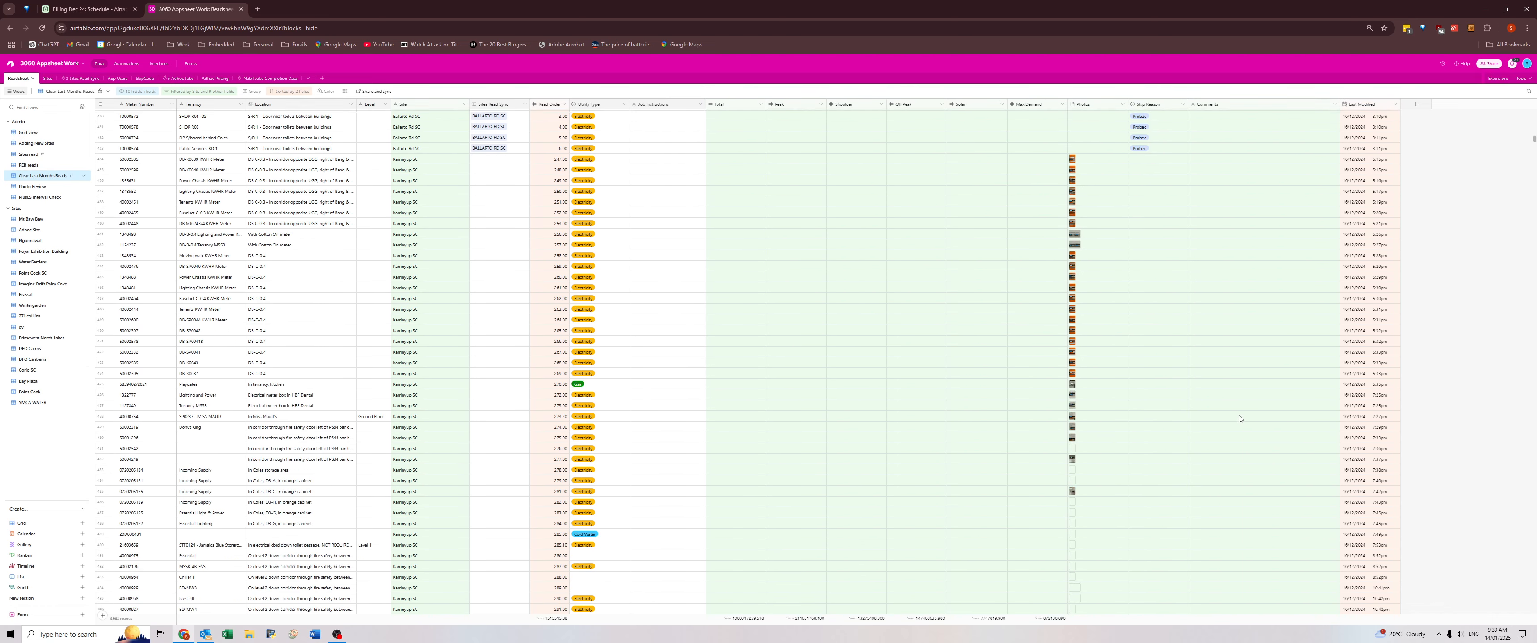
scroll(1240, 417, down, 10)
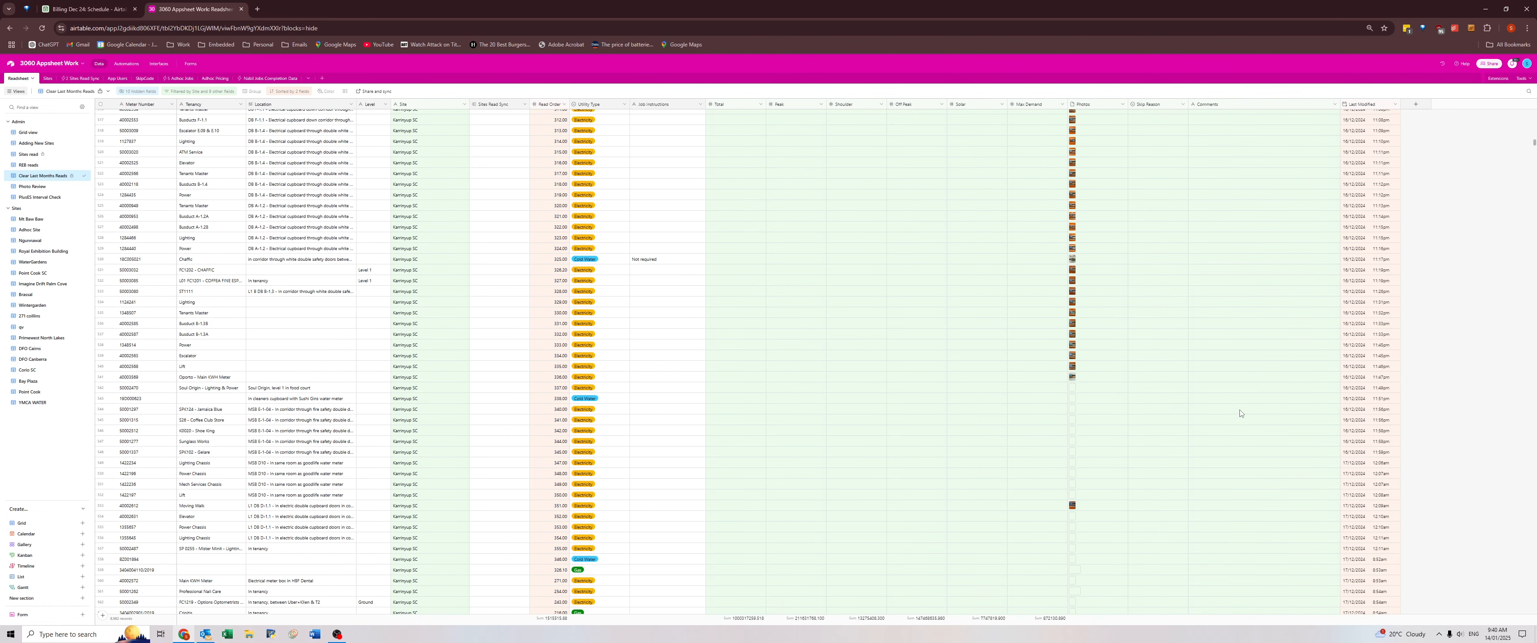
scroll(1240, 412, down, 2)
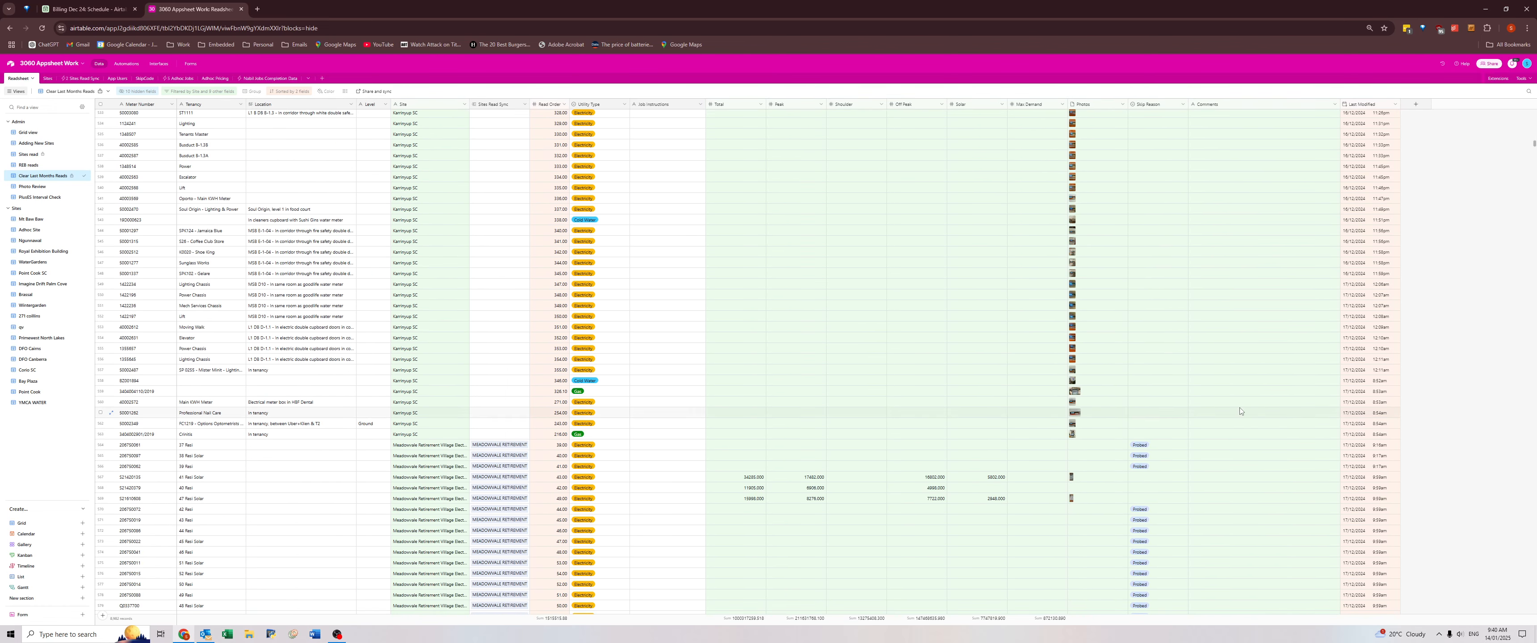
Examine the Meadowvale Retirement Village comments, including those around the 146 On Market record, for information worth carrying over.
scroll(1240, 411, down, 1)
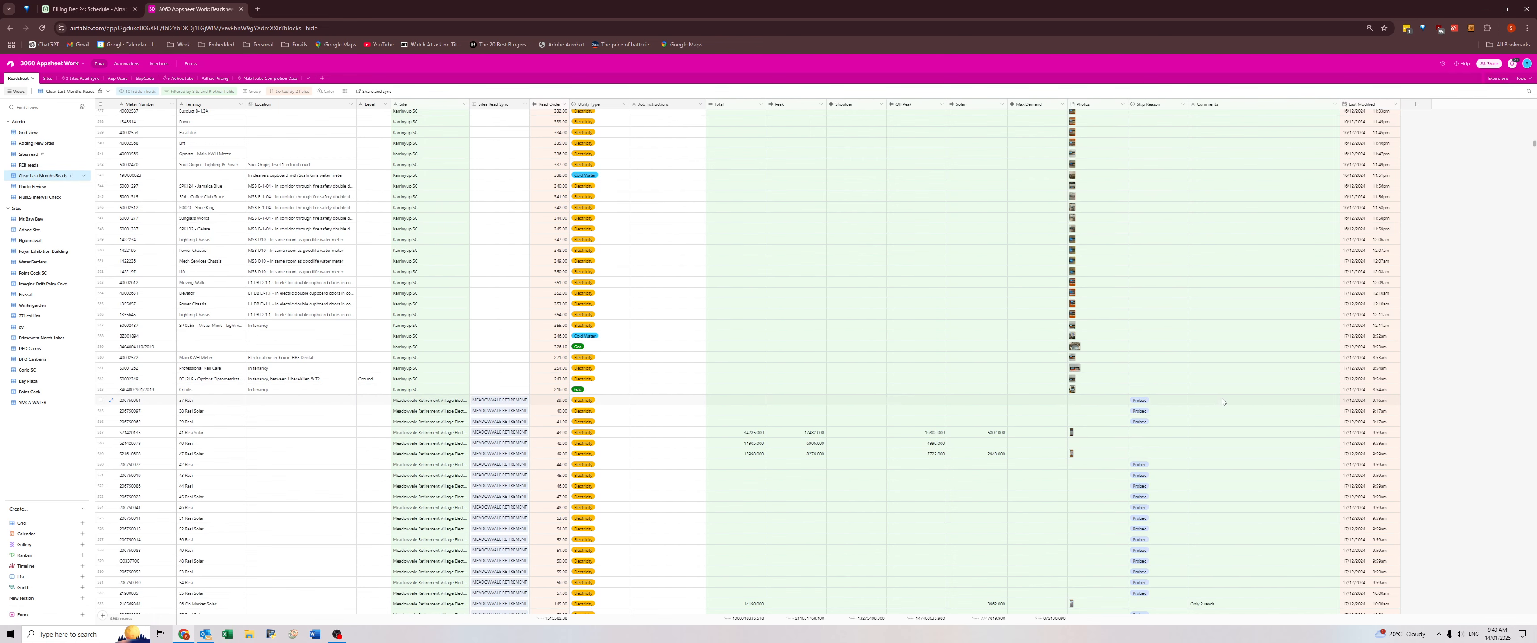
scroll(1220, 402, down, 7)
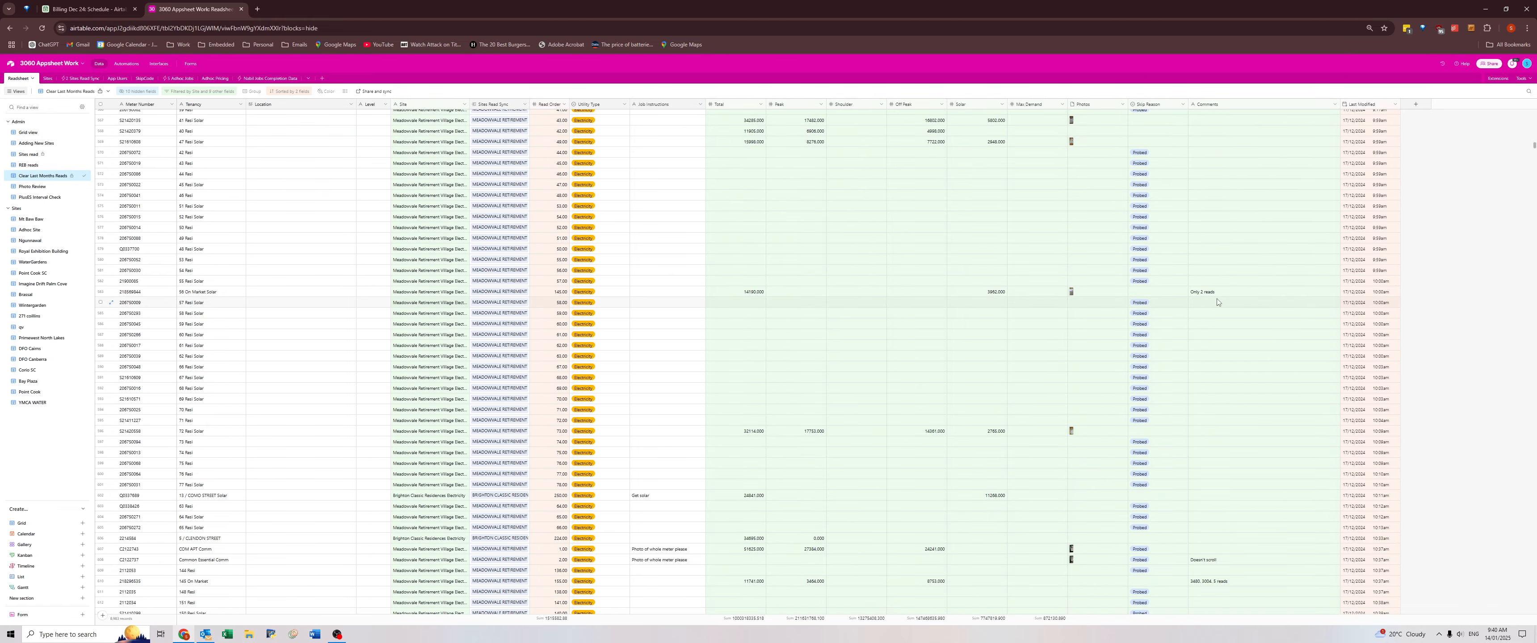
scroll(1206, 495, down, 2)
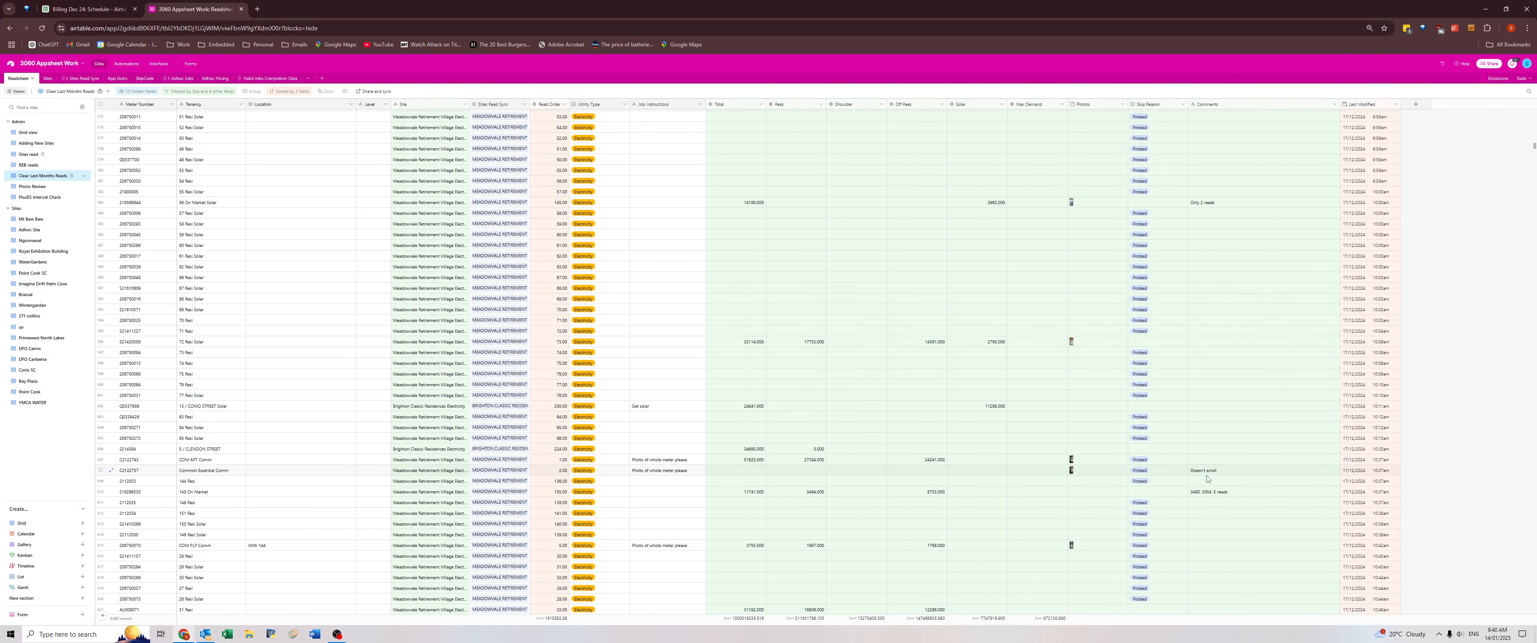
click(1206, 473)
scroll(1208, 475, down, 2)
scroll(1217, 415, down, 7)
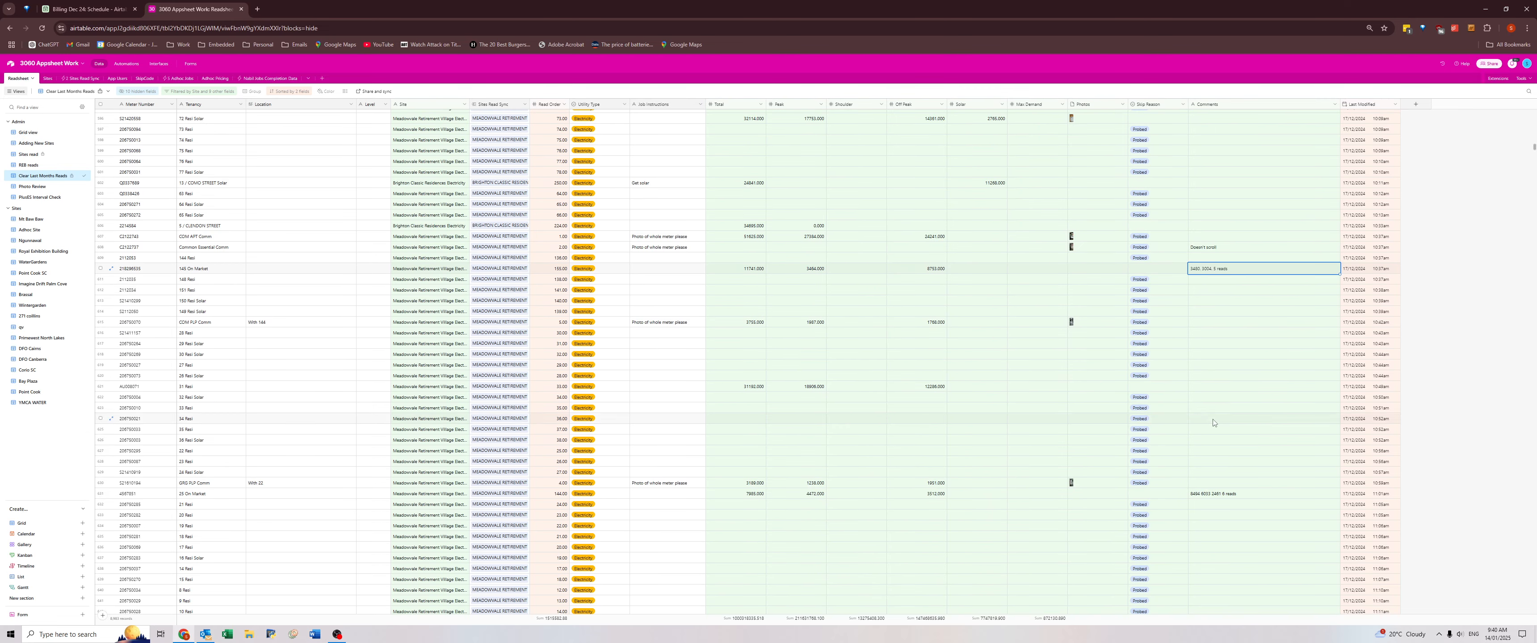
scroll(1207, 316, up, 6)
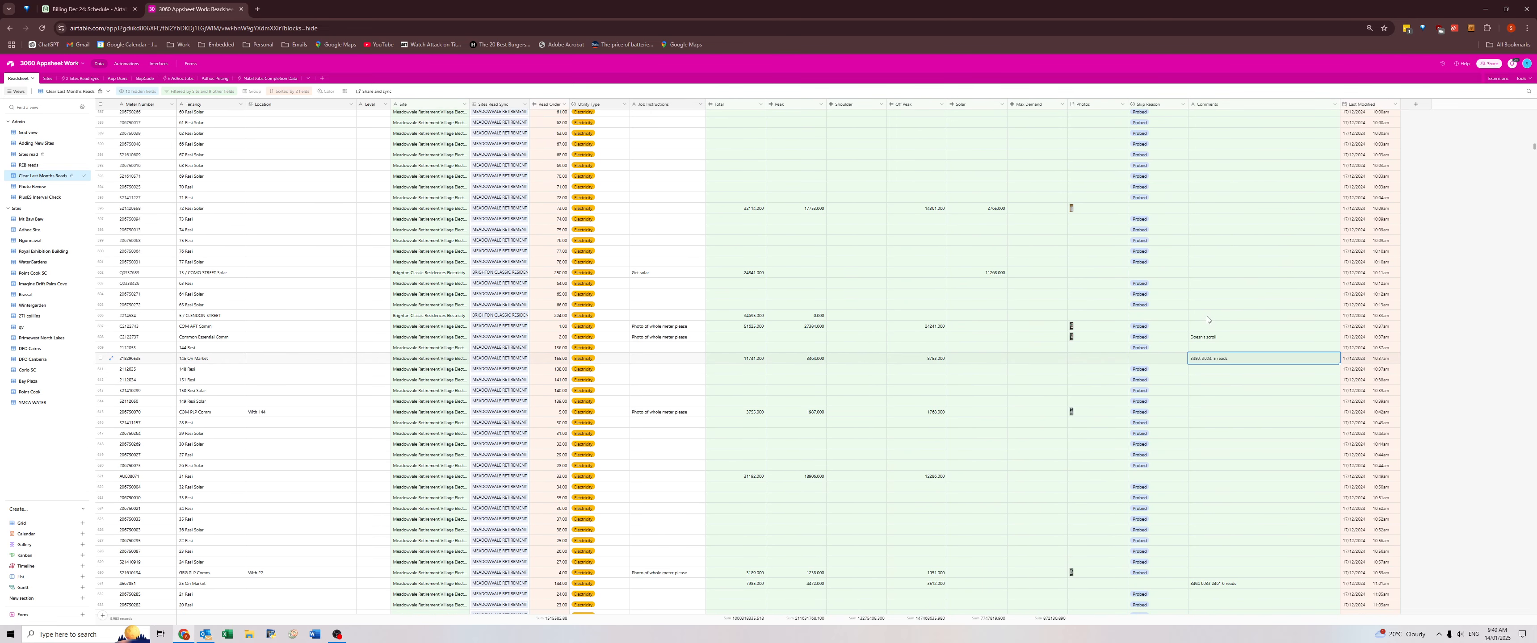
click(1203, 371)
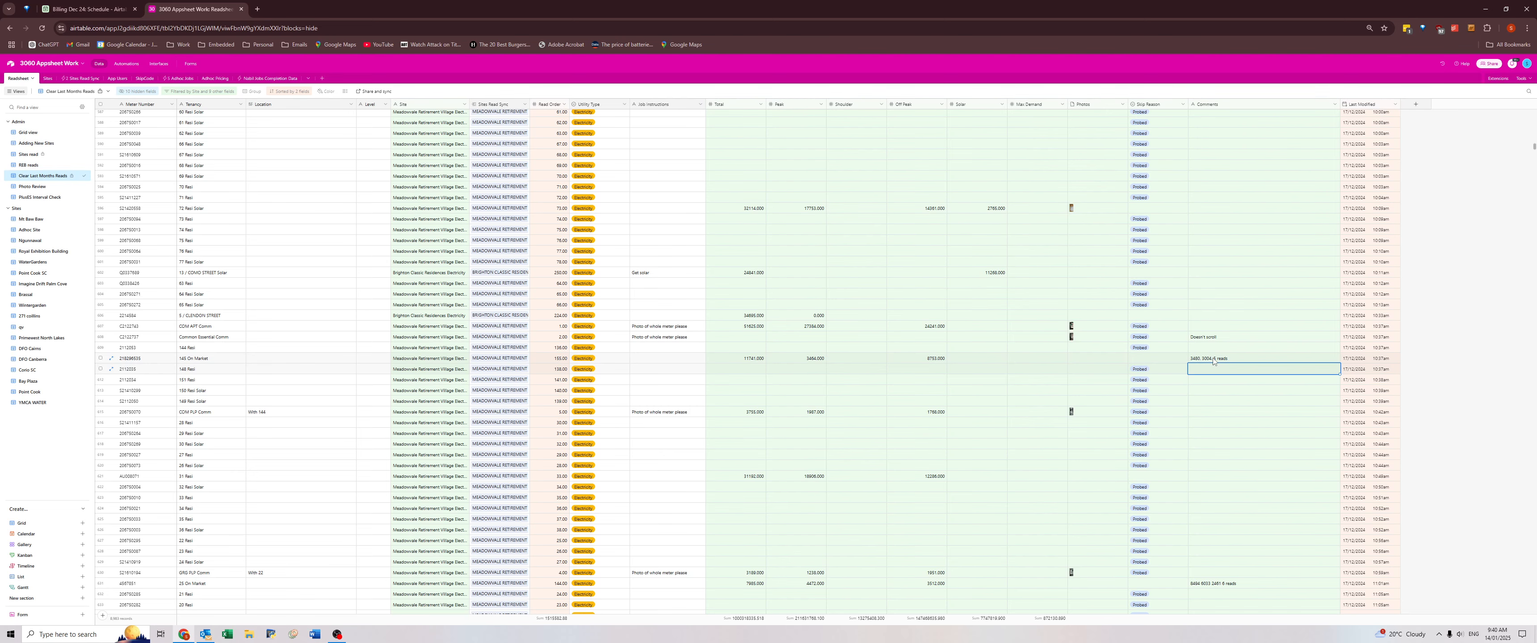
click(1213, 359)
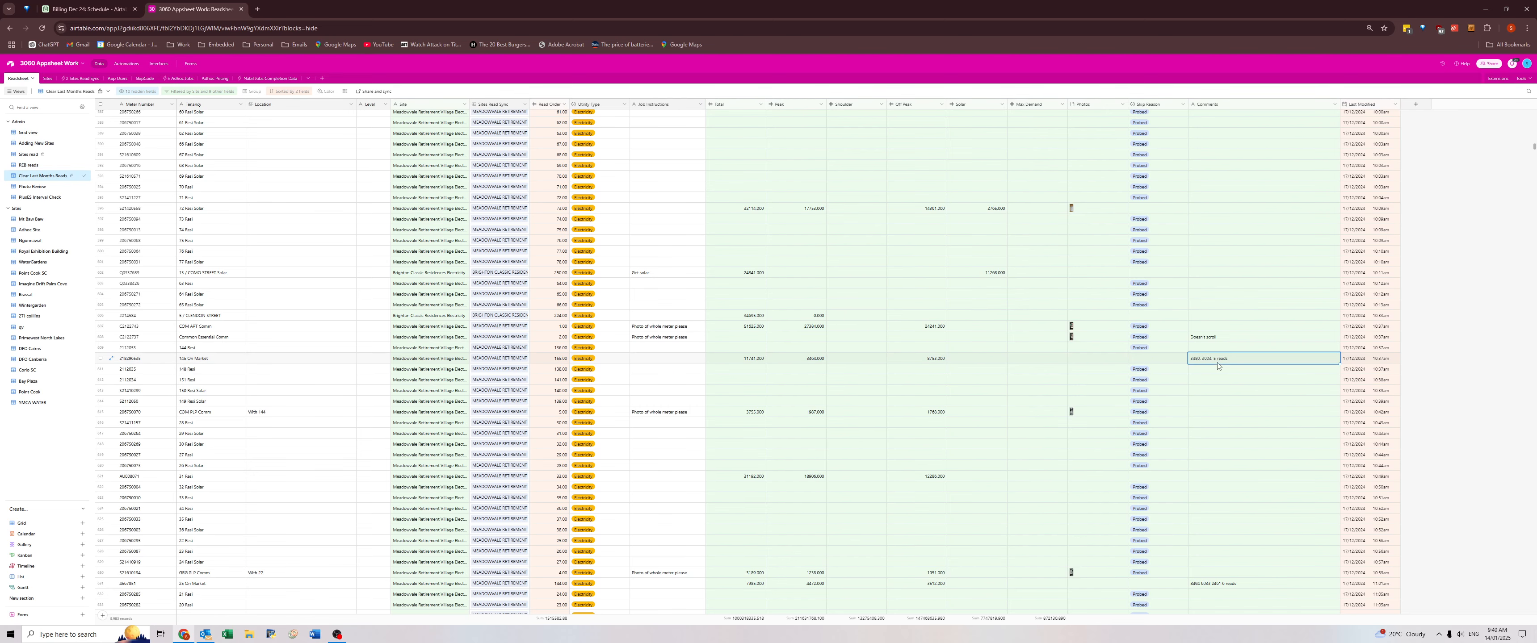
scroll(1224, 406, down, 4)
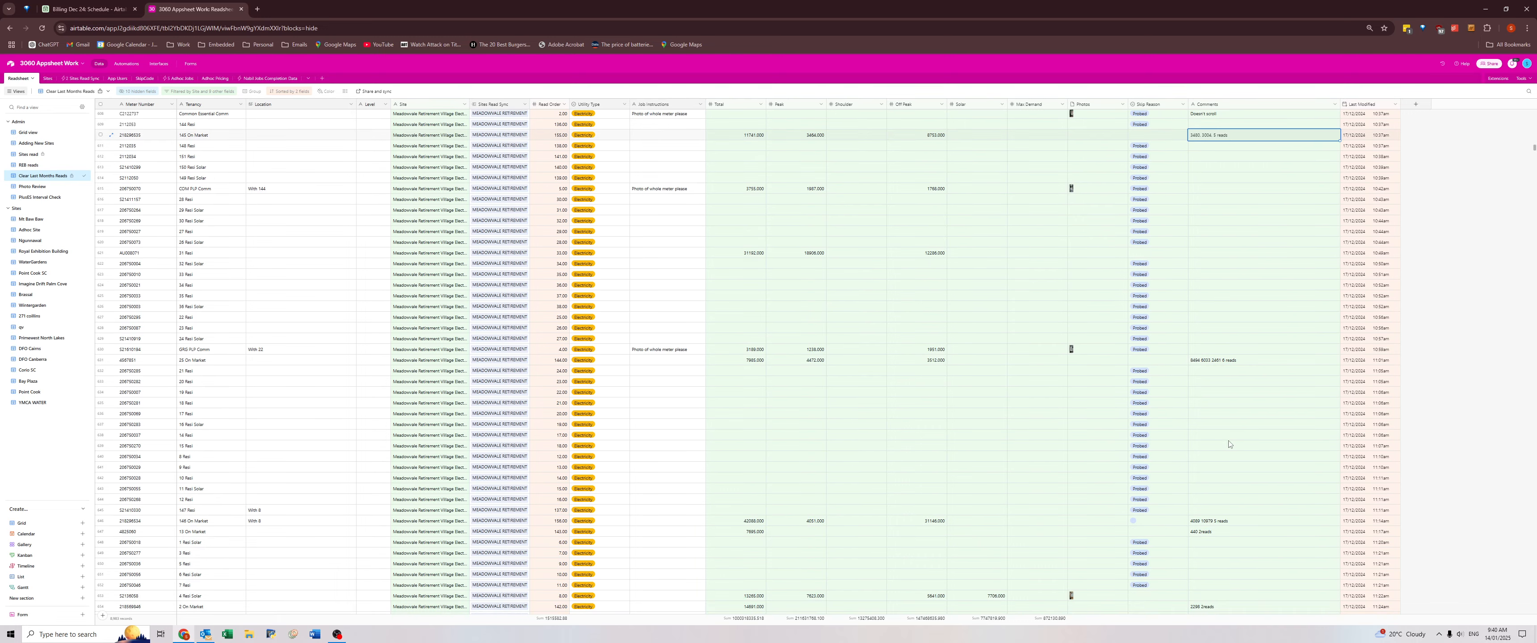
Review the comments on the remaining Meadowvale, Brighton Classic Residences and Koorootang Electricity records for location notes.
scroll(1220, 417, down, 10)
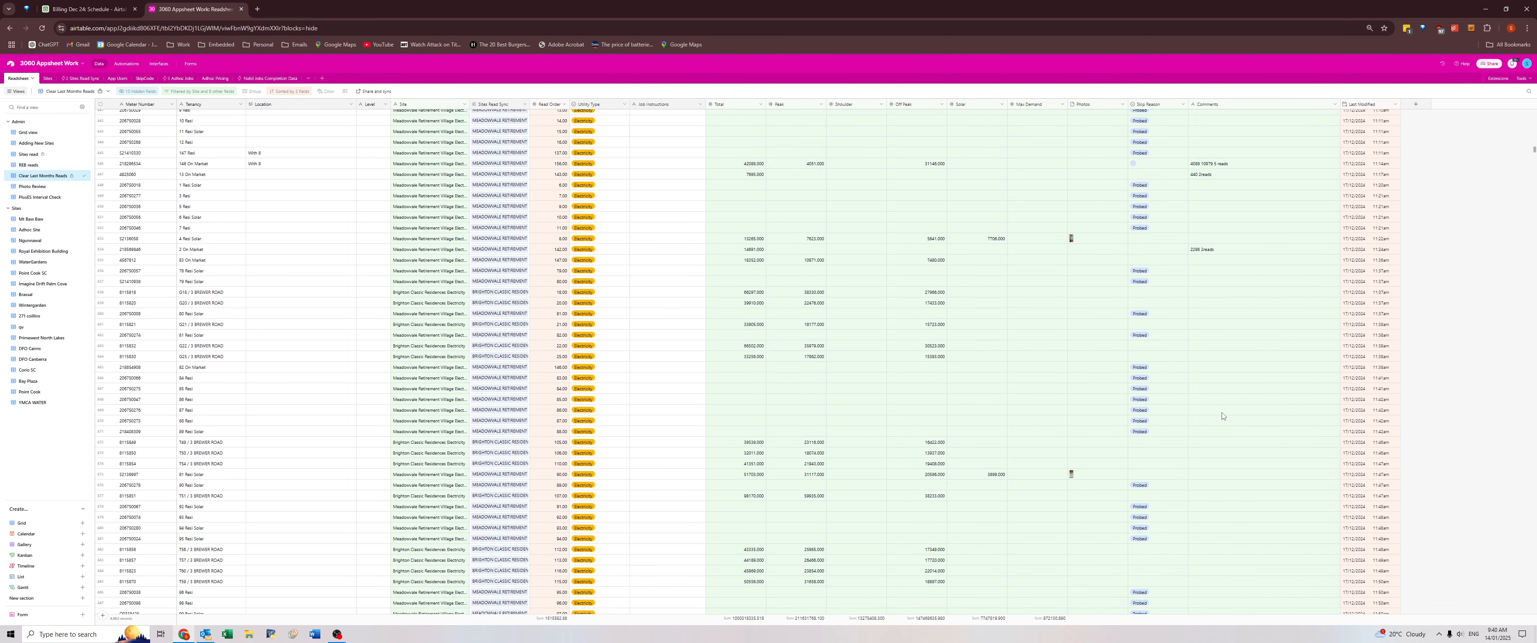
scroll(1222, 416, down, 7)
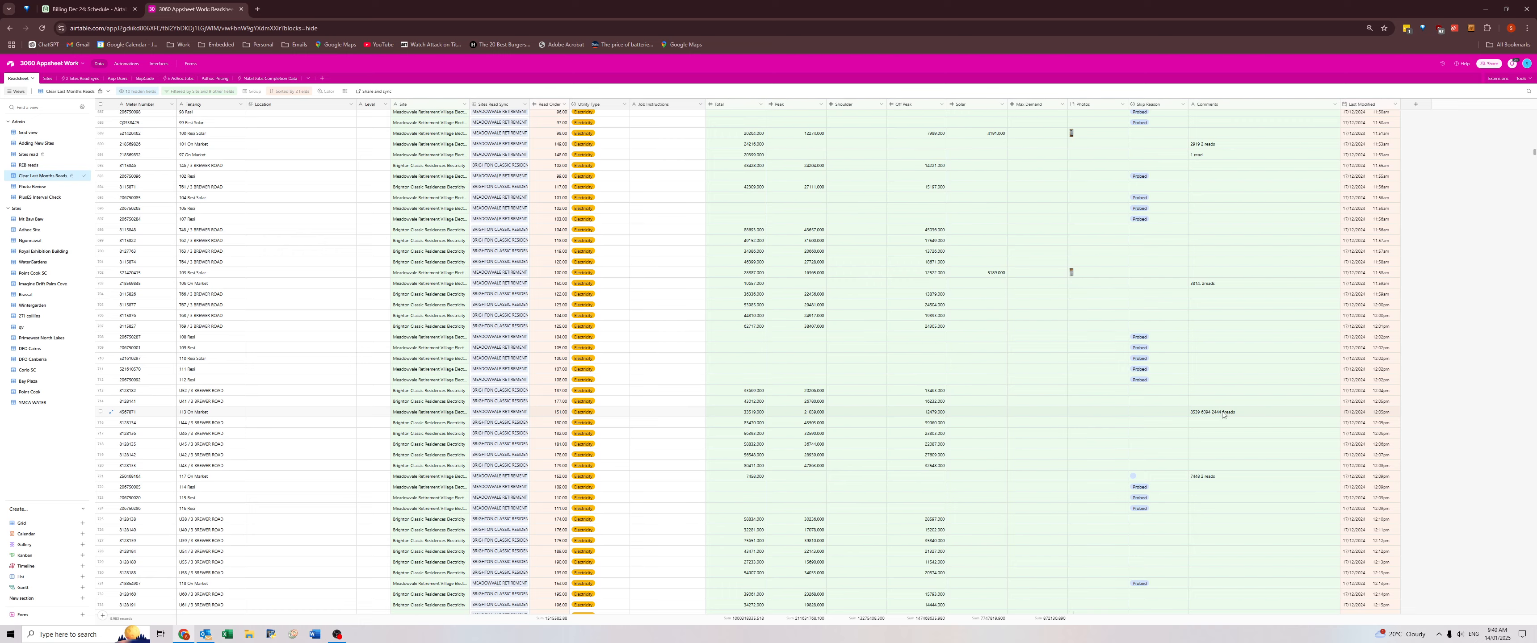
scroll(1222, 417, down, 10)
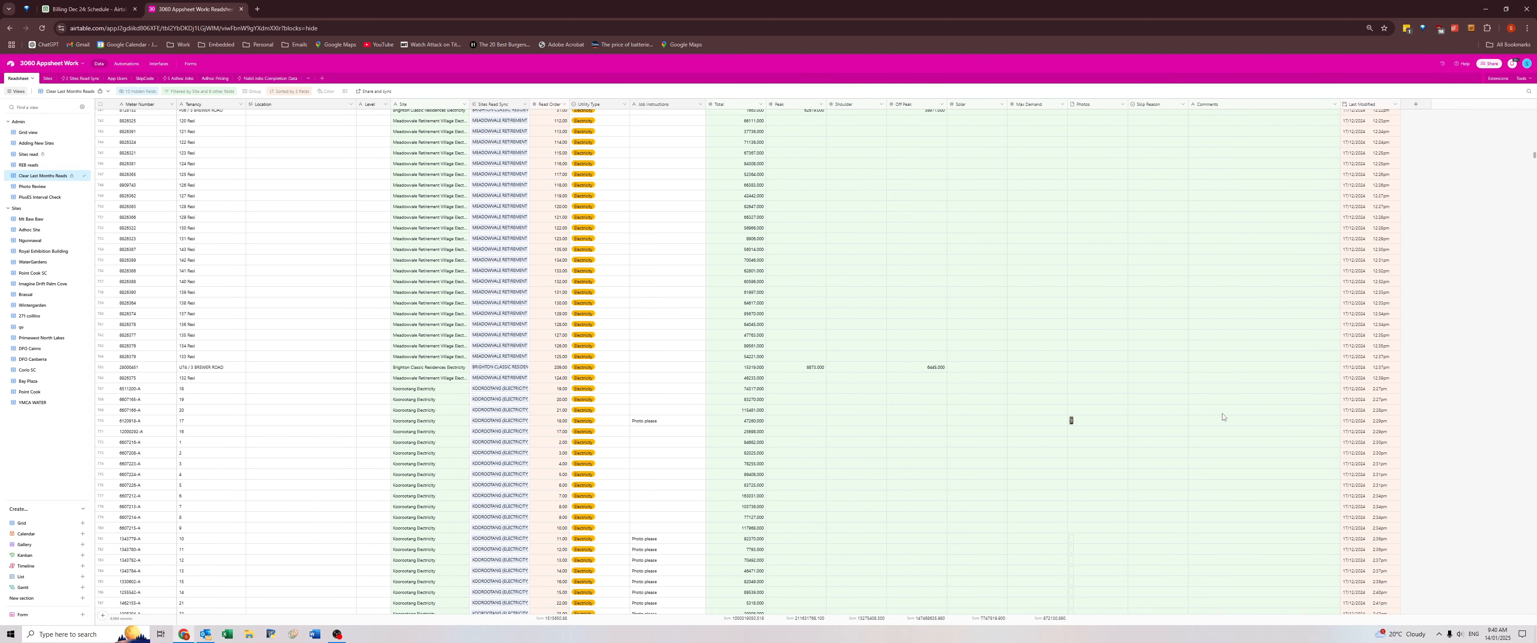
scroll(1223, 416, down, 5)
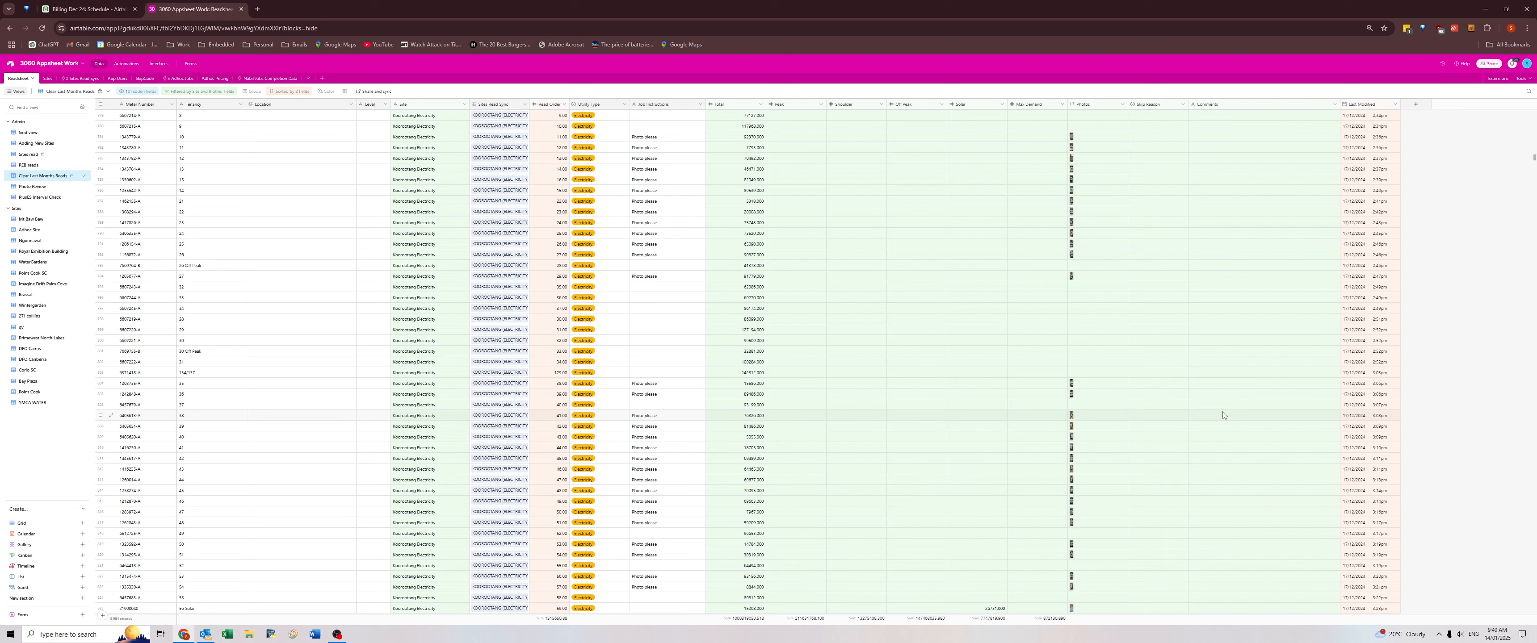
scroll(1223, 414, down, 12)
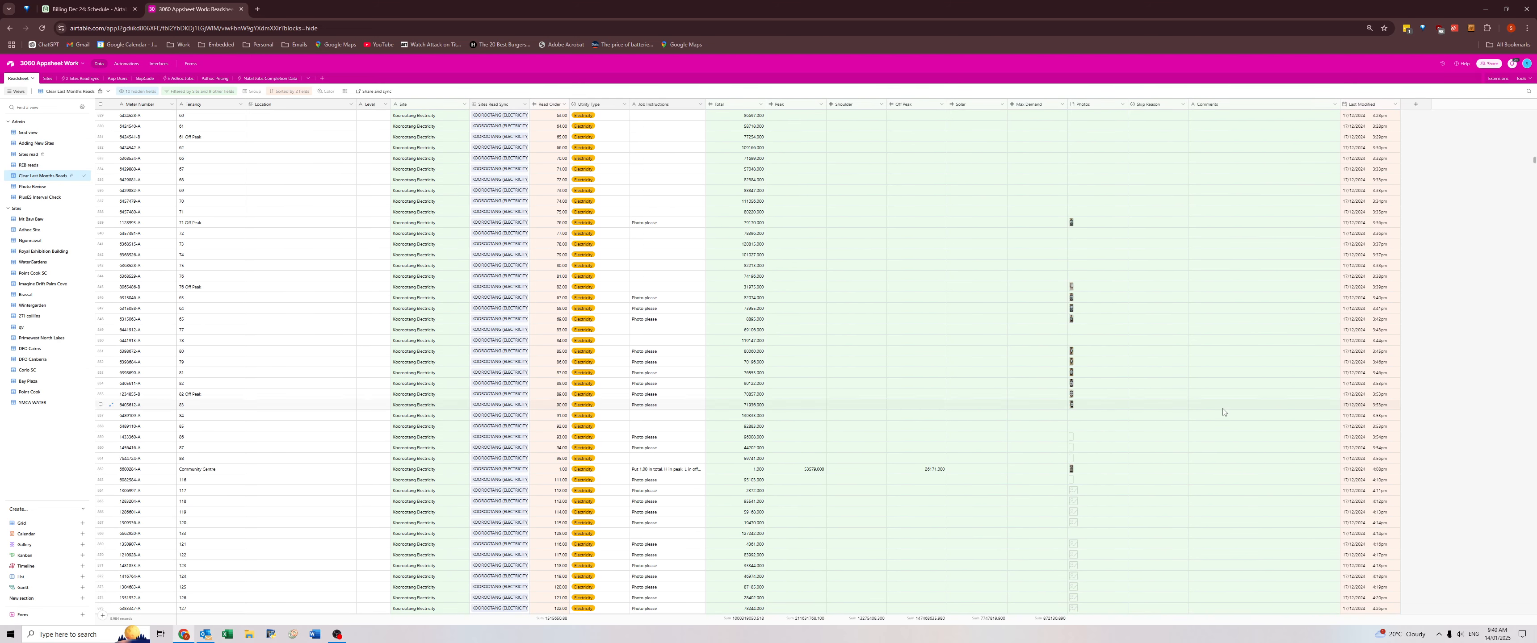
scroll(1222, 412, down, 4)
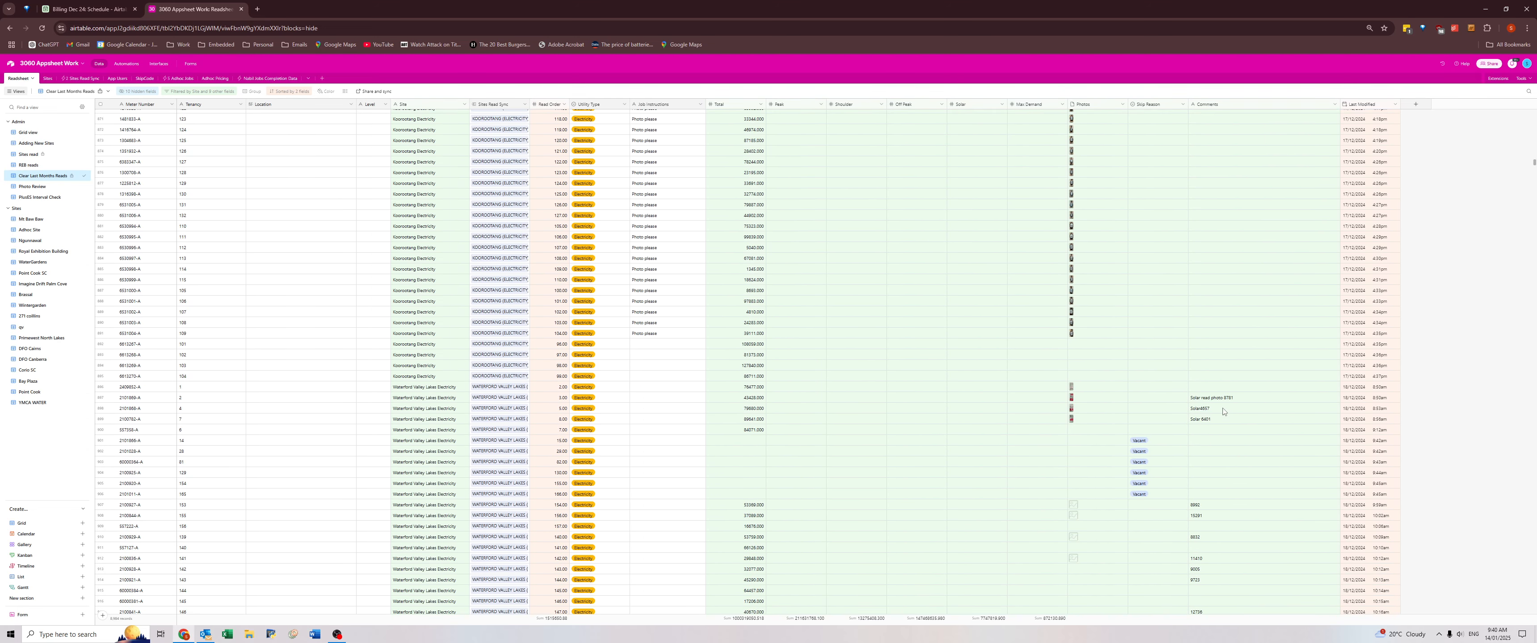
Review the comments on the Waterford Valley Lakes Electricity and Cold Water records and the following Isabella Gardens and Closebourne Village records.
scroll(1220, 399, down, 5)
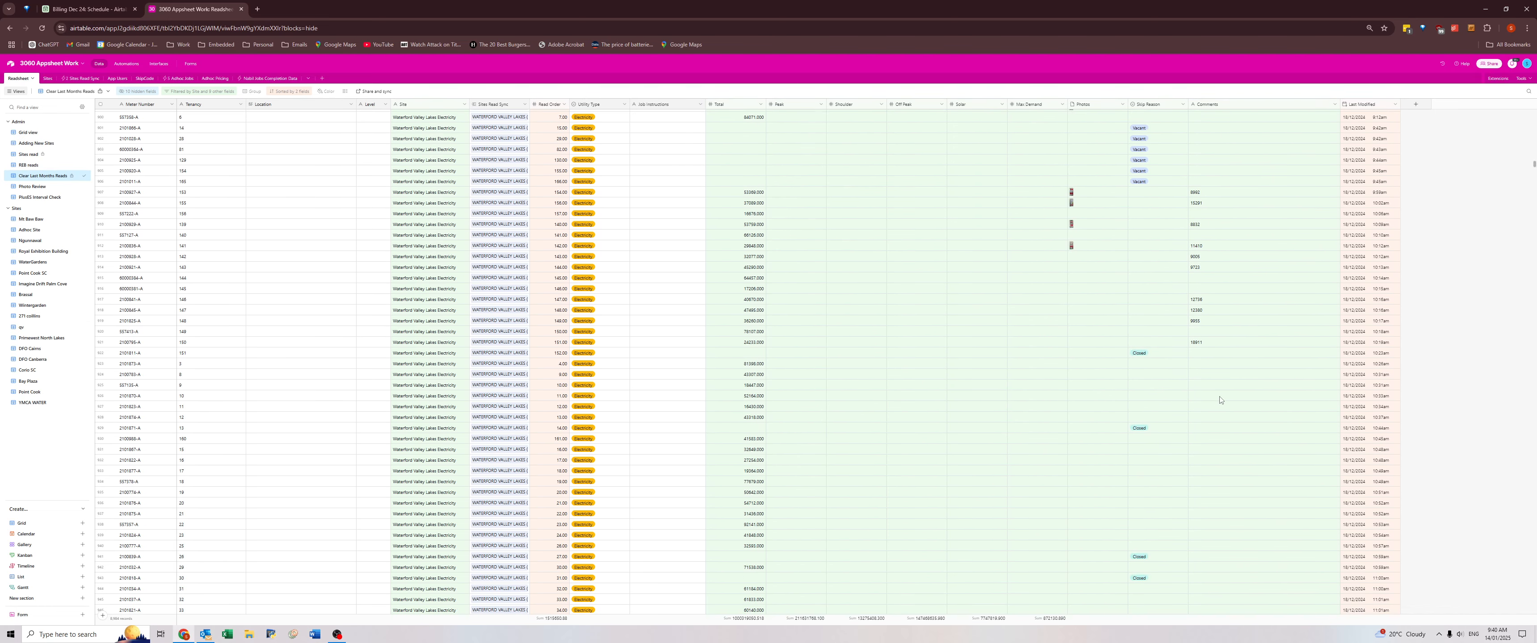
scroll(1204, 336, down, 2)
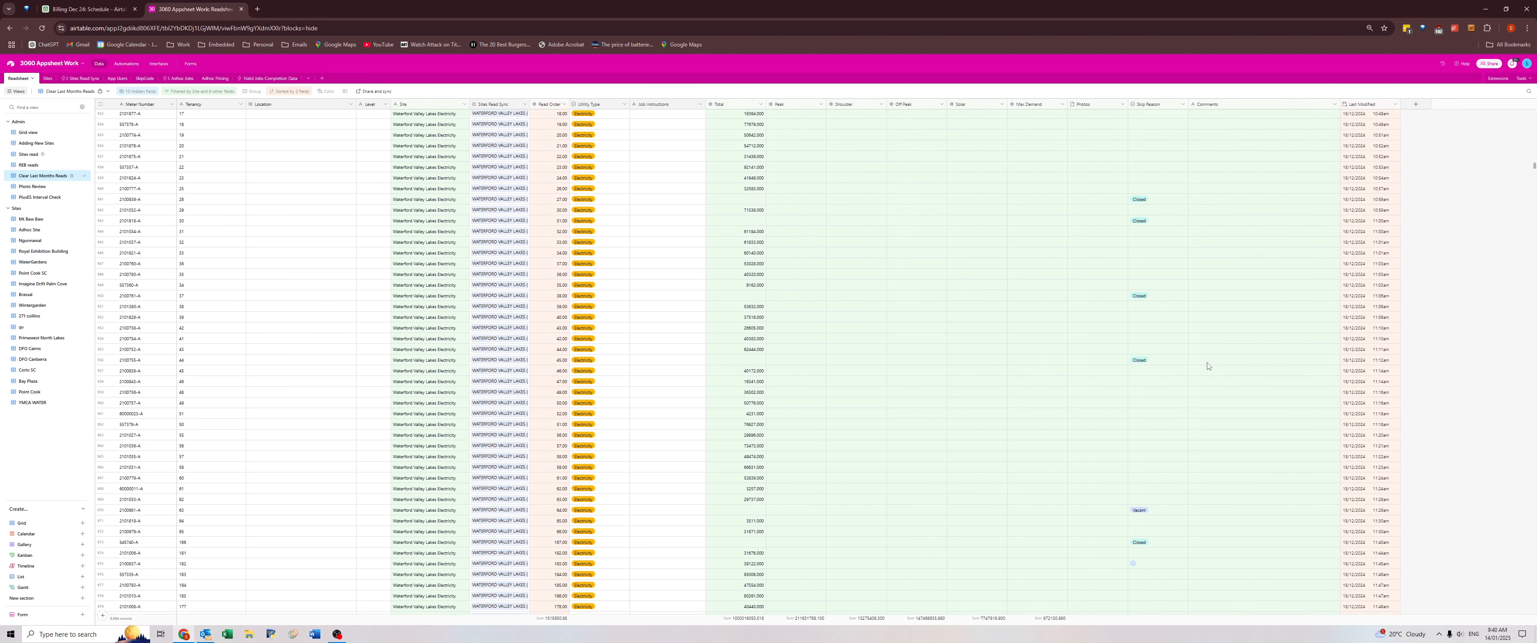
scroll(1171, 330, down, 12)
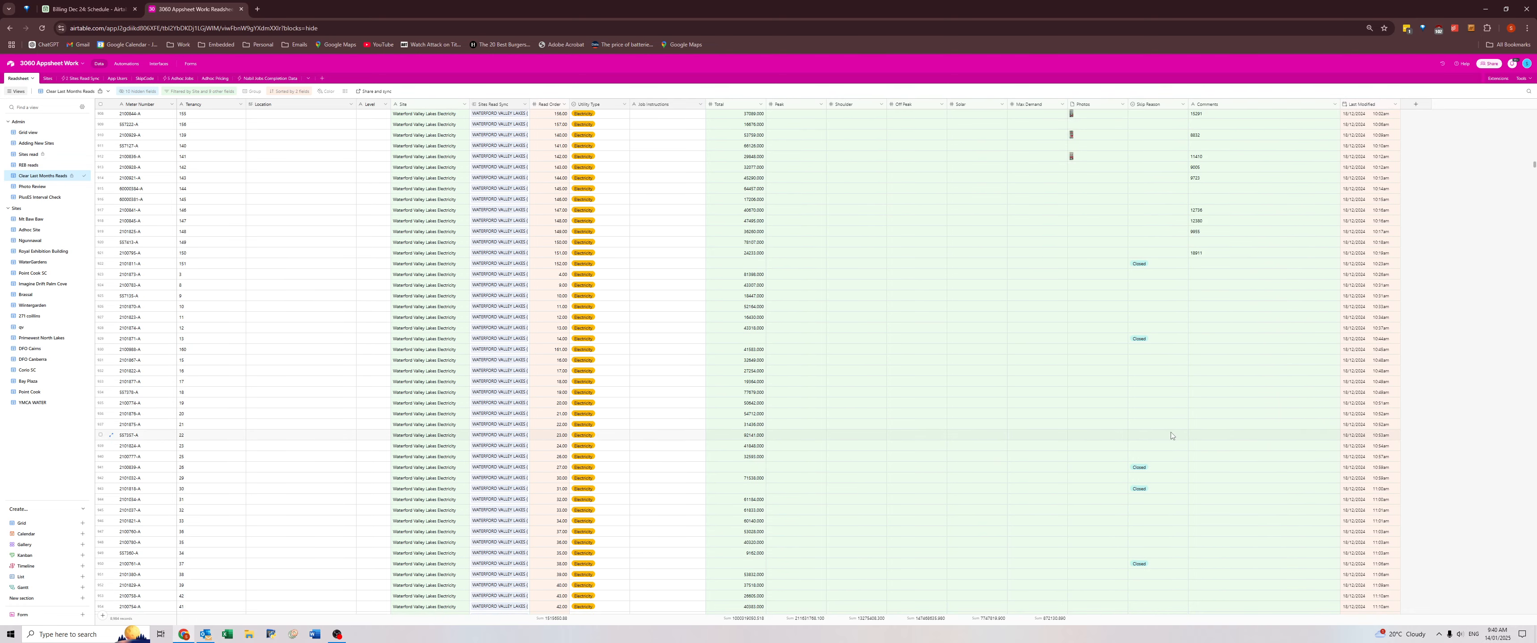
scroll(1201, 445, down, 7)
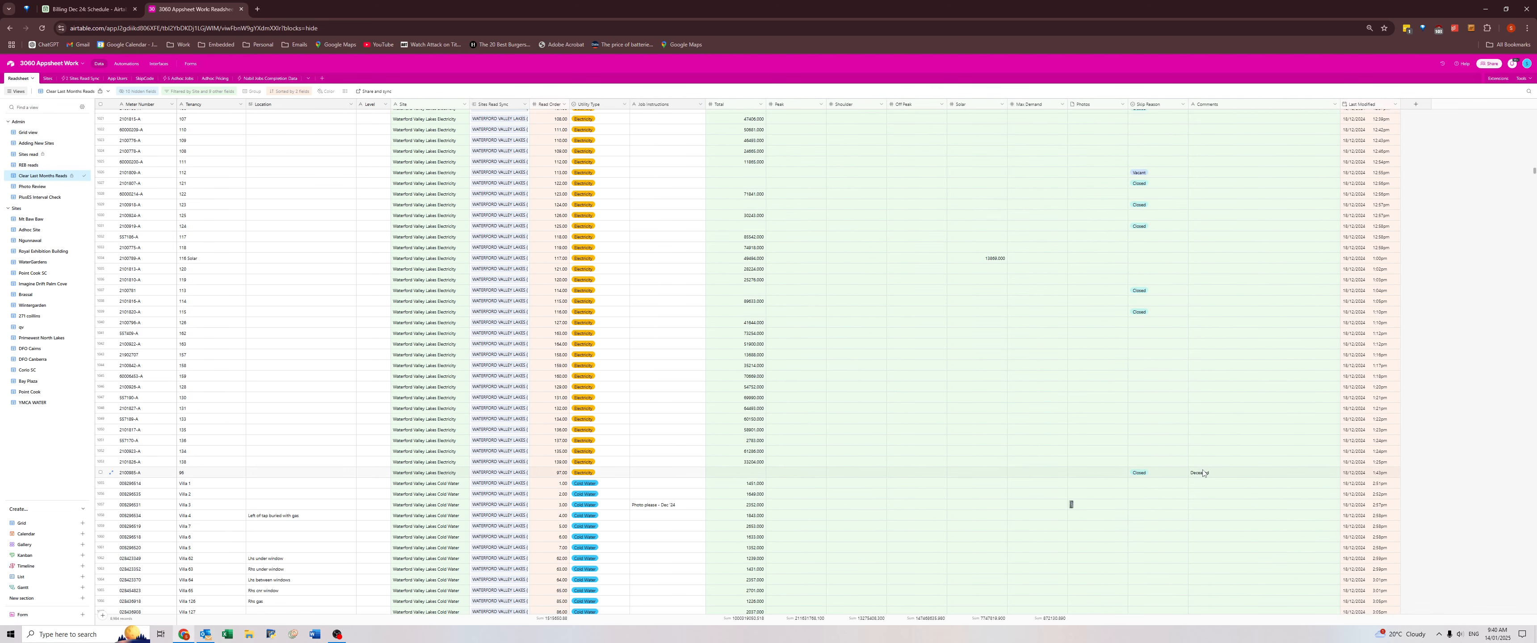
scroll(1203, 472, down, 3)
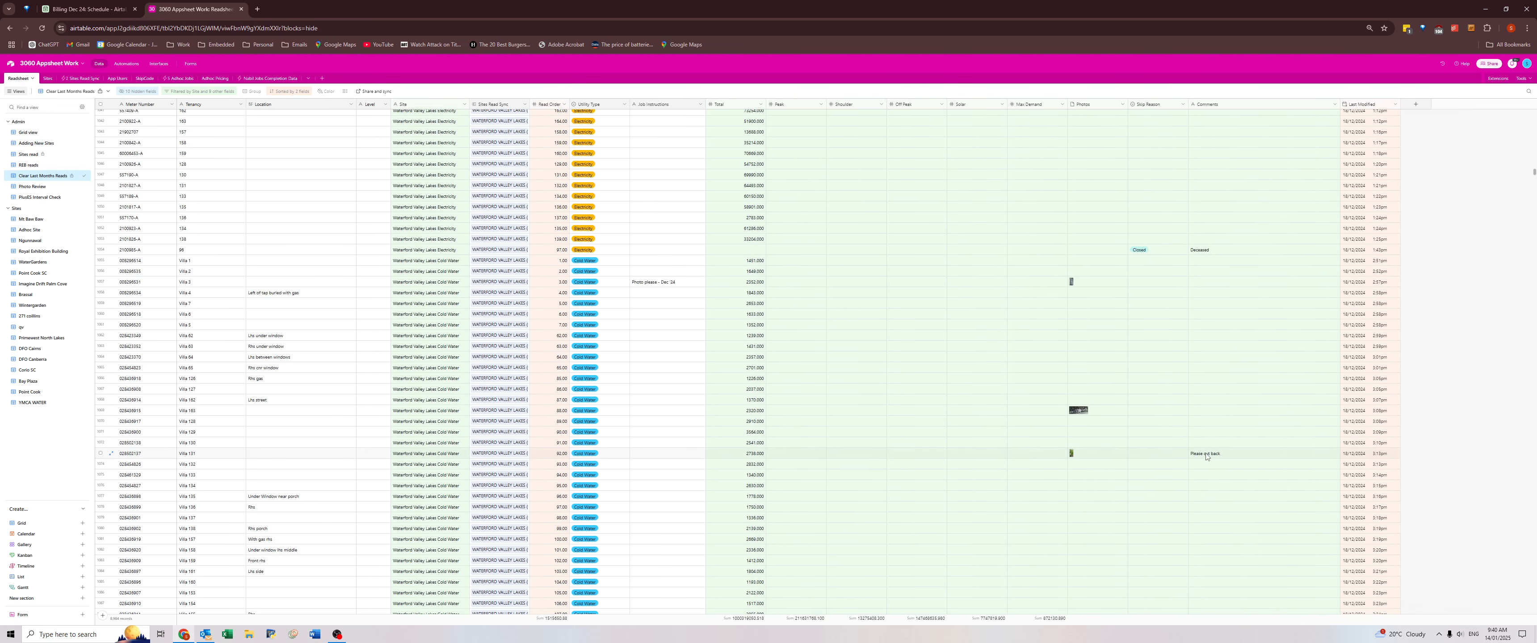
scroll(1205, 457, down, 10)
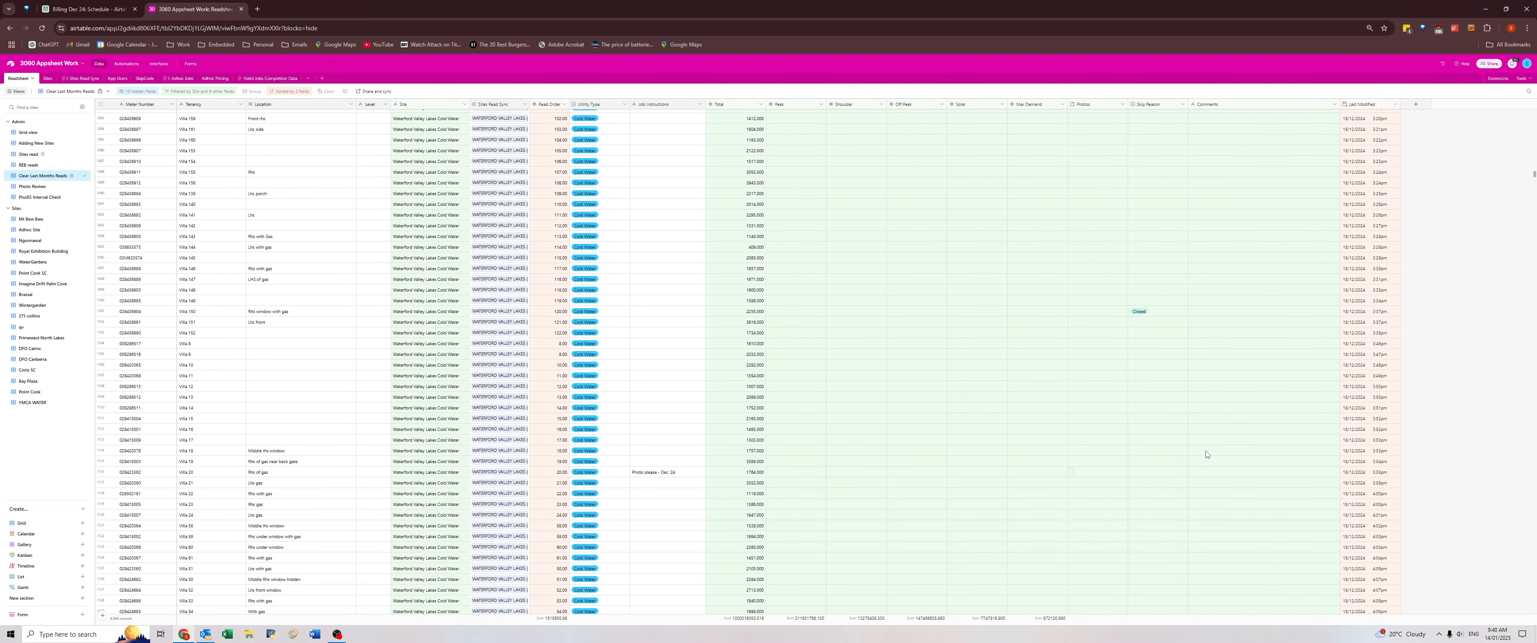
scroll(1206, 453, down, 8)
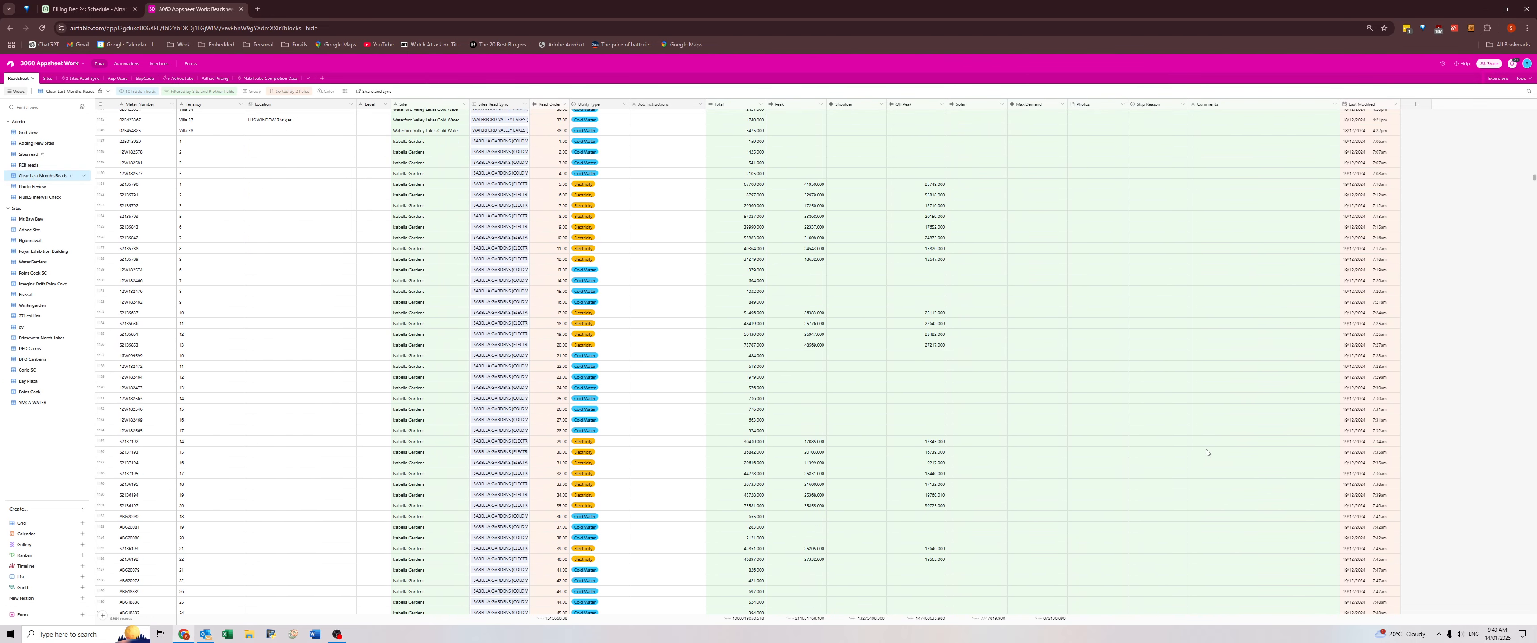
scroll(1206, 453, down, 6)
scroll(1208, 451, down, 3)
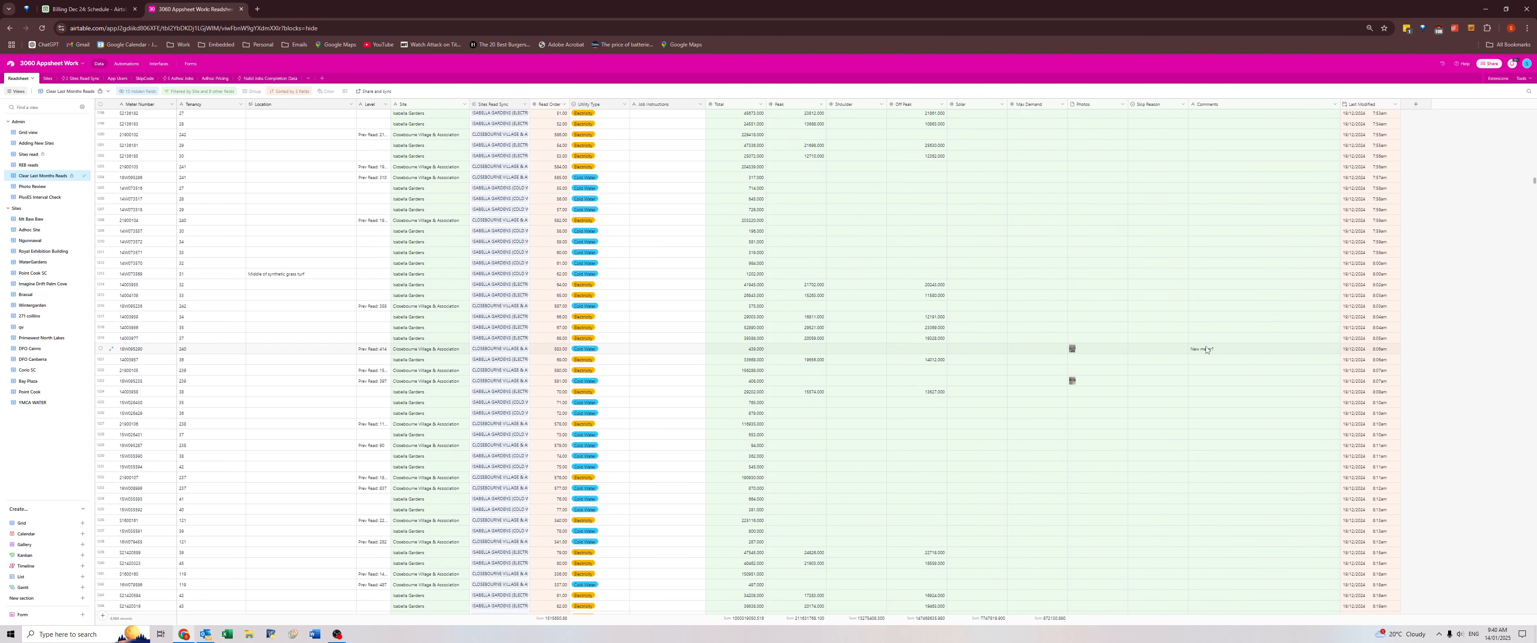
Clear the Total through Comments fields for all records from the first row to the last Waterford Valley Lakes Cold Water record.
scroll(1205, 328, up, 13)
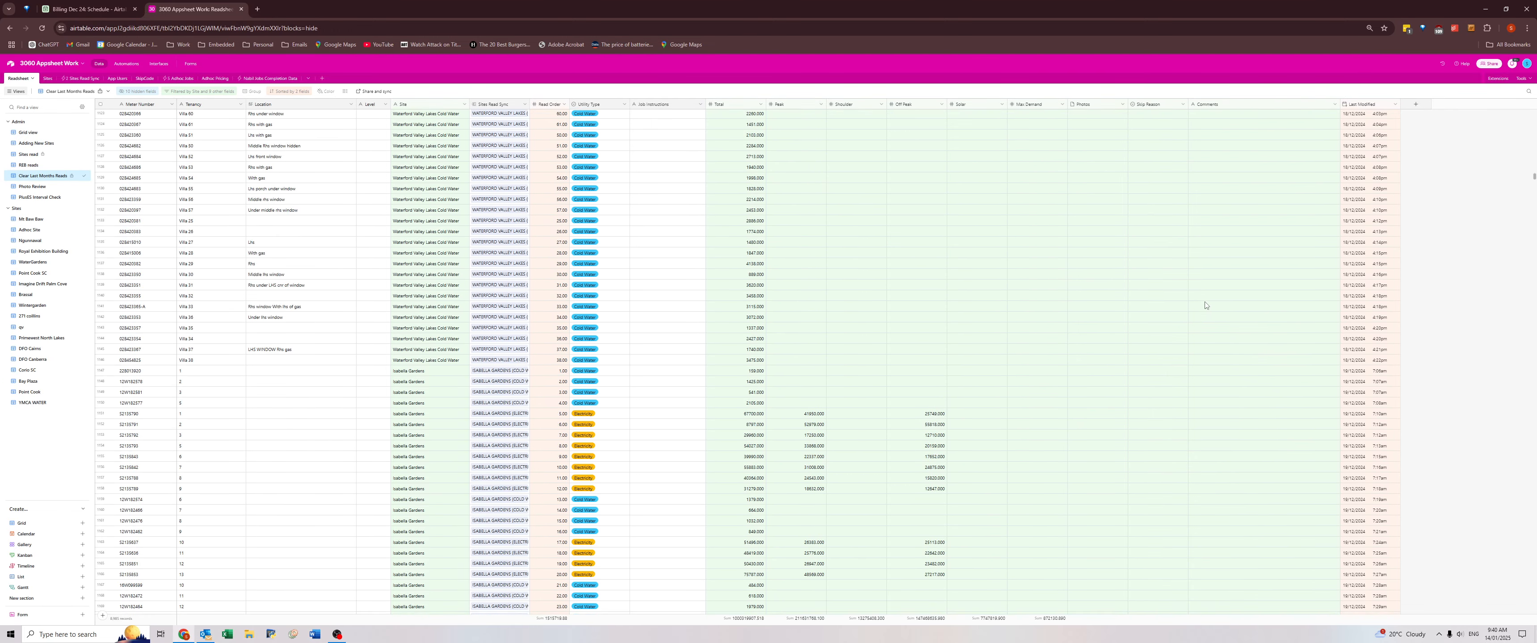
scroll(1204, 306, up, 3)
scroll(1225, 421, down, 2)
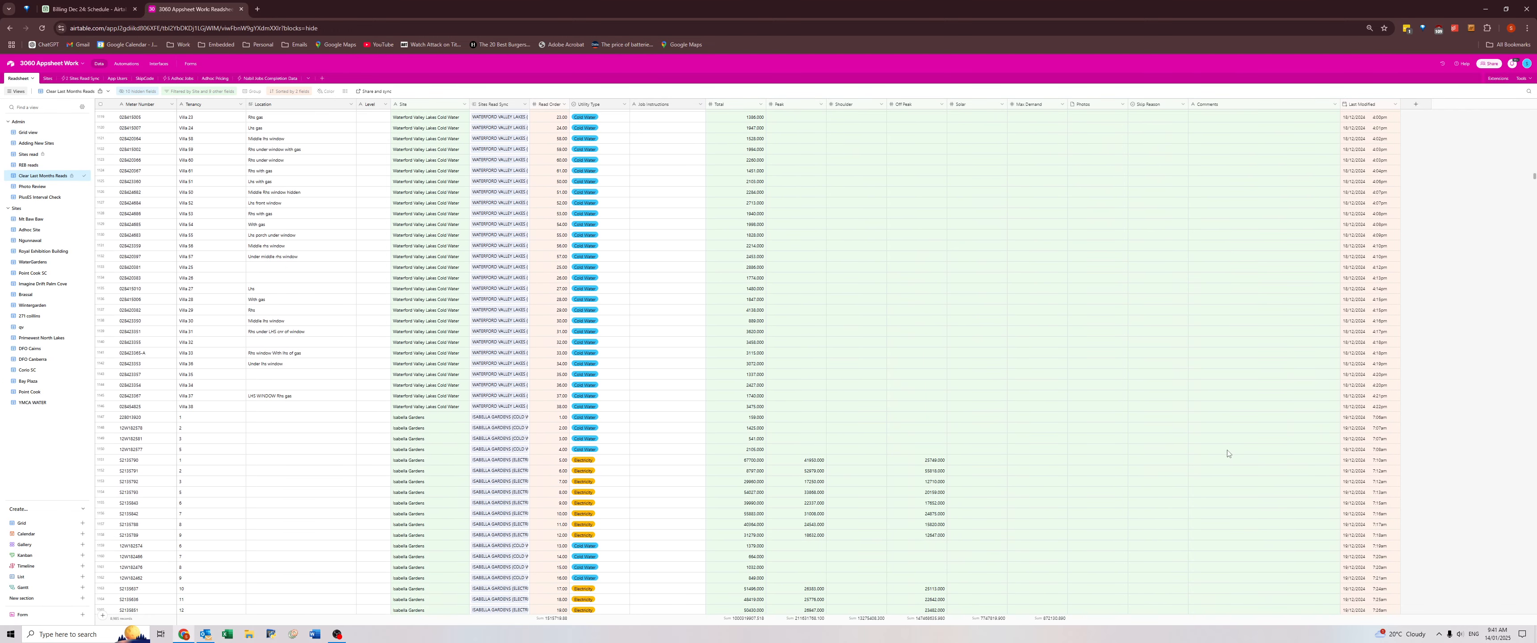
click(1222, 405)
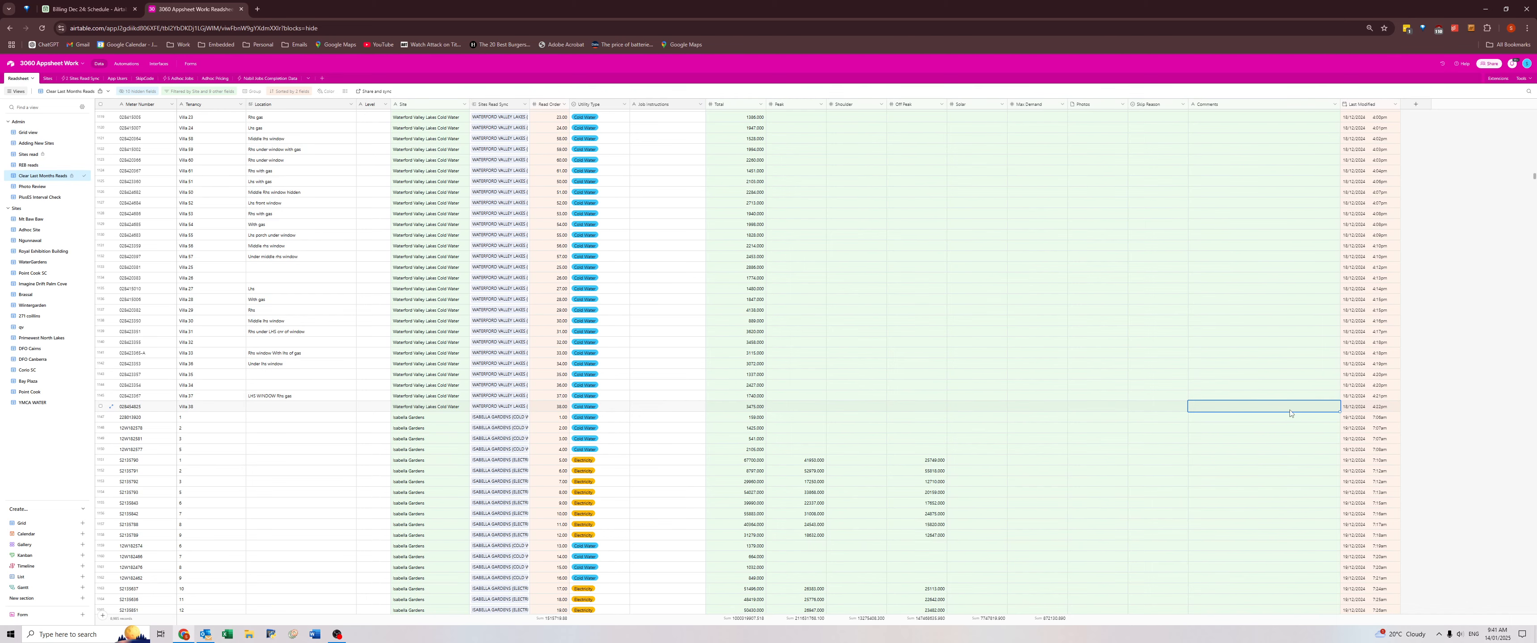
key(ctrl+shift+Up)
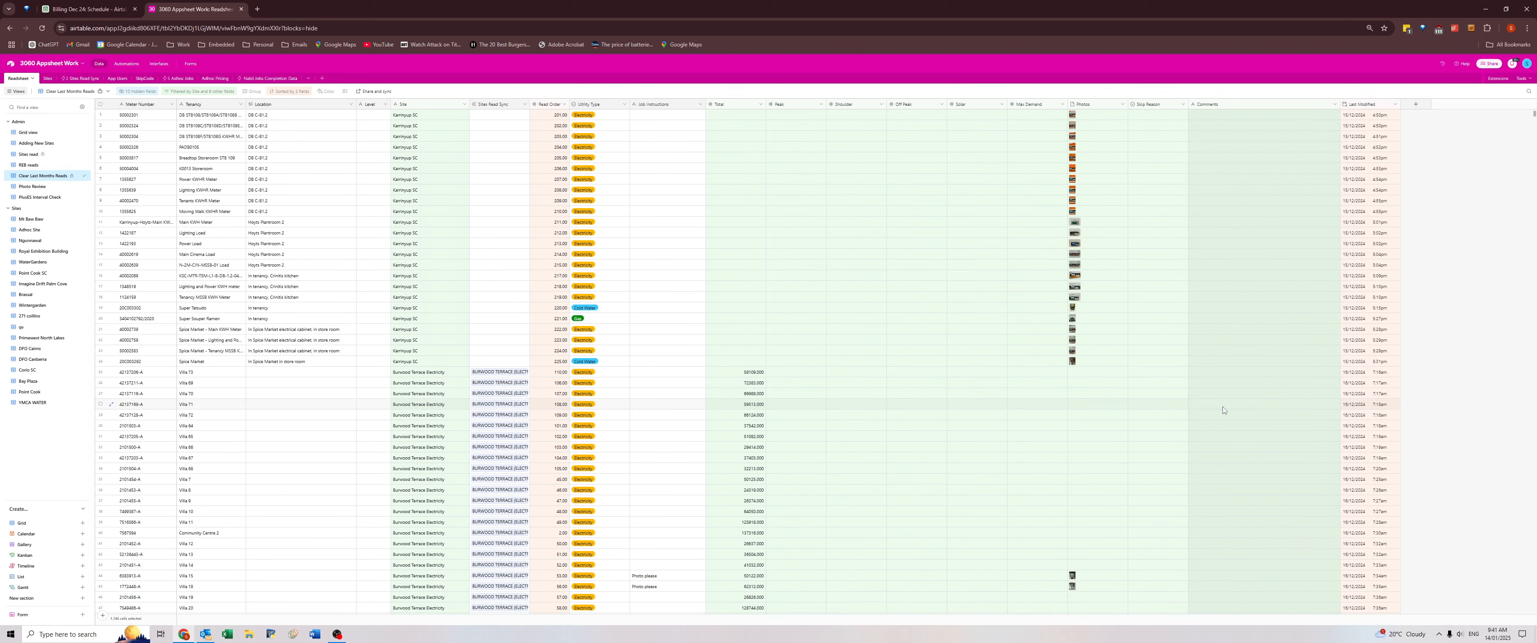
shift+click(718, 115)
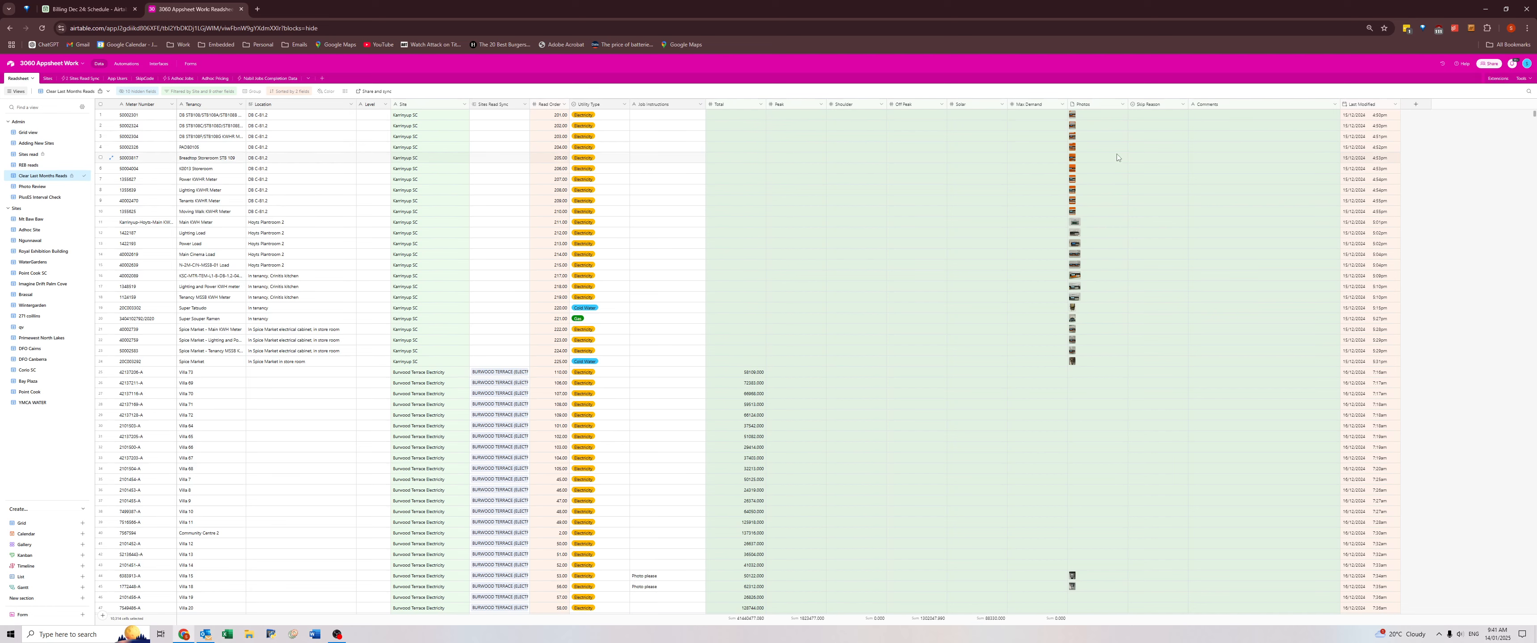
key(Delete)
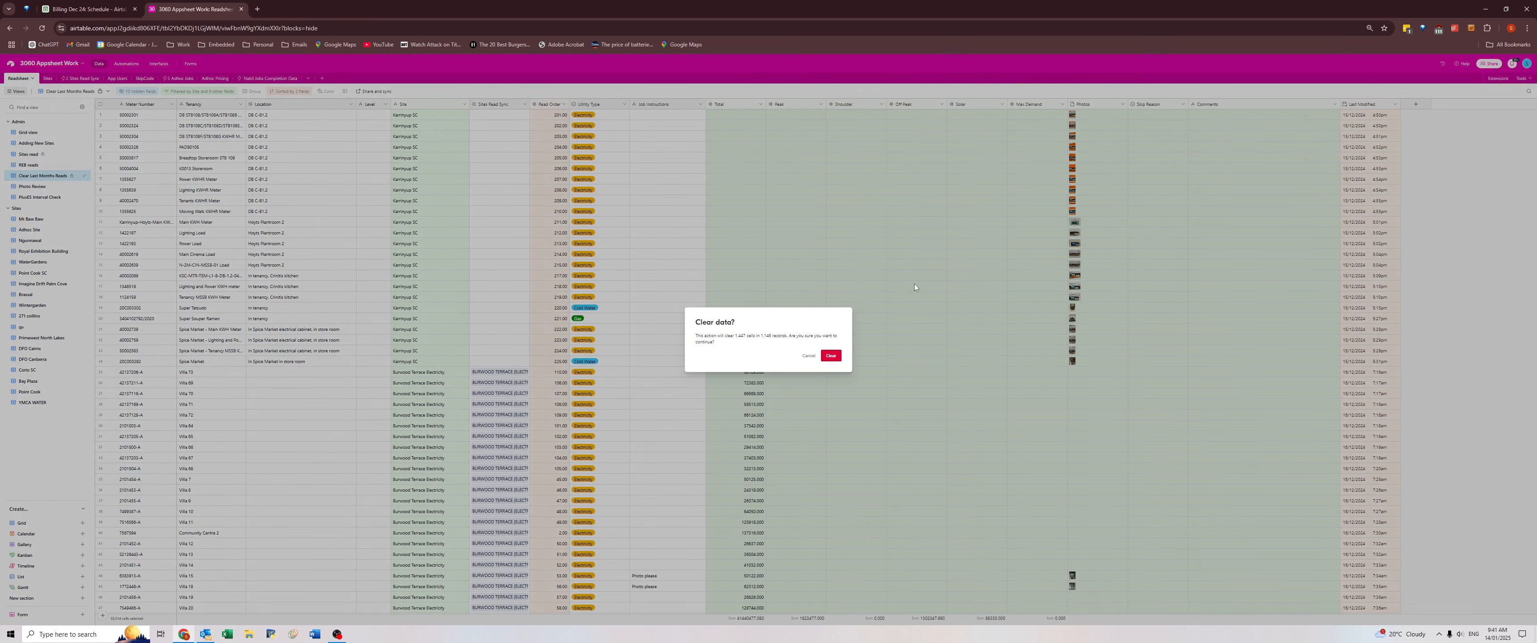
click(828, 358)
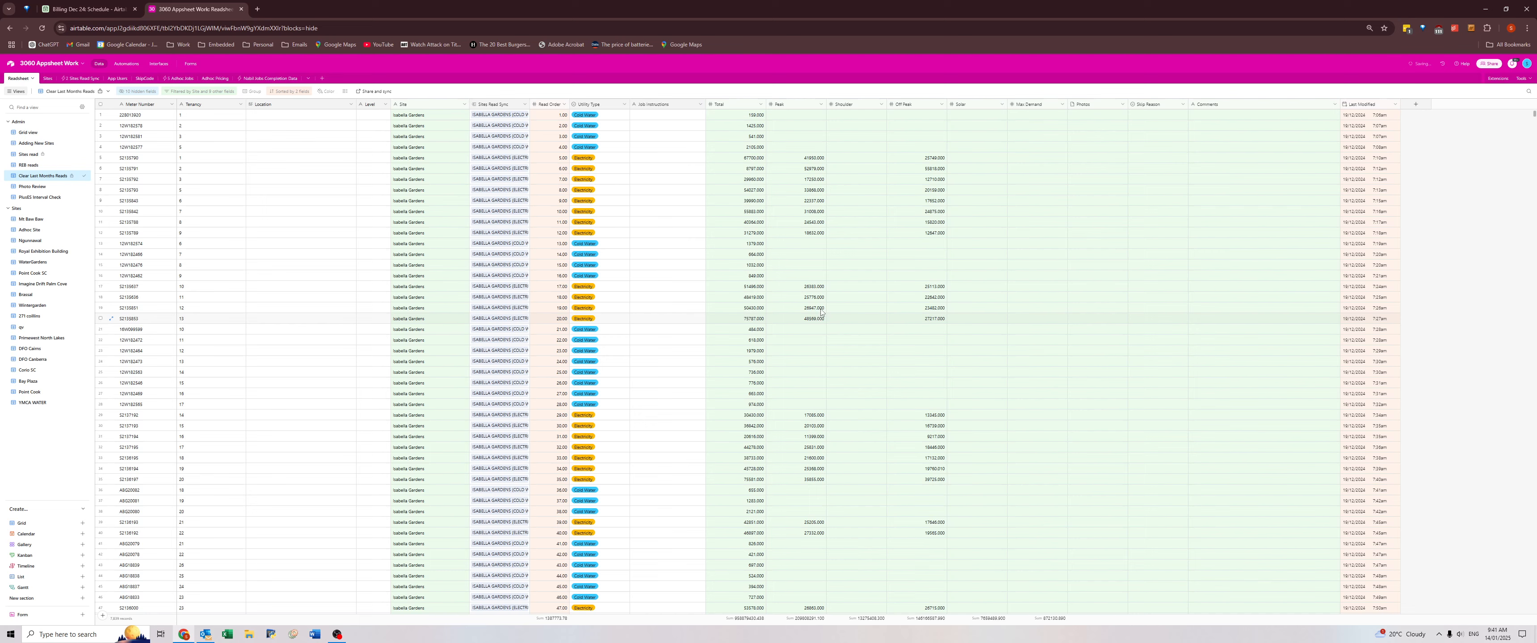
Check the new-meter comment on the Closebourne Village tenancy 240 cold water record and inspect its attached meter photo.
scroll(795, 407, down, 5)
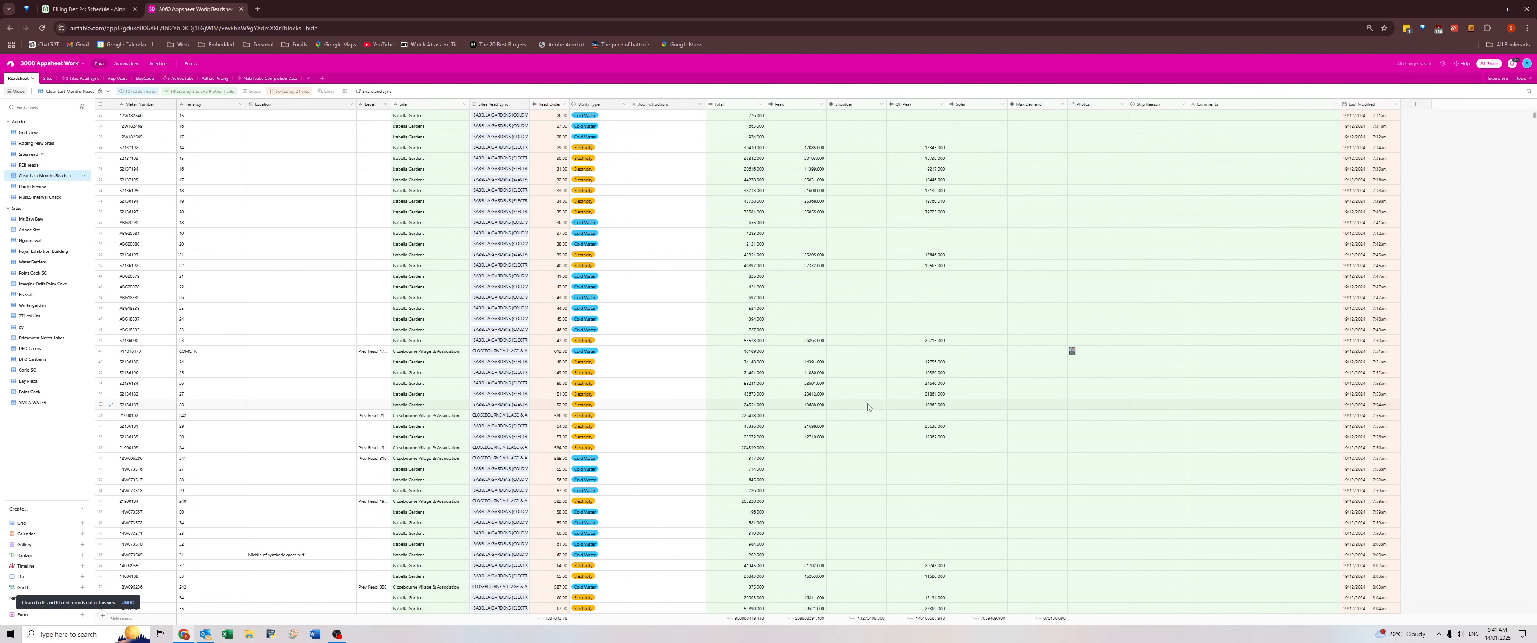
scroll(1180, 351, up, 5)
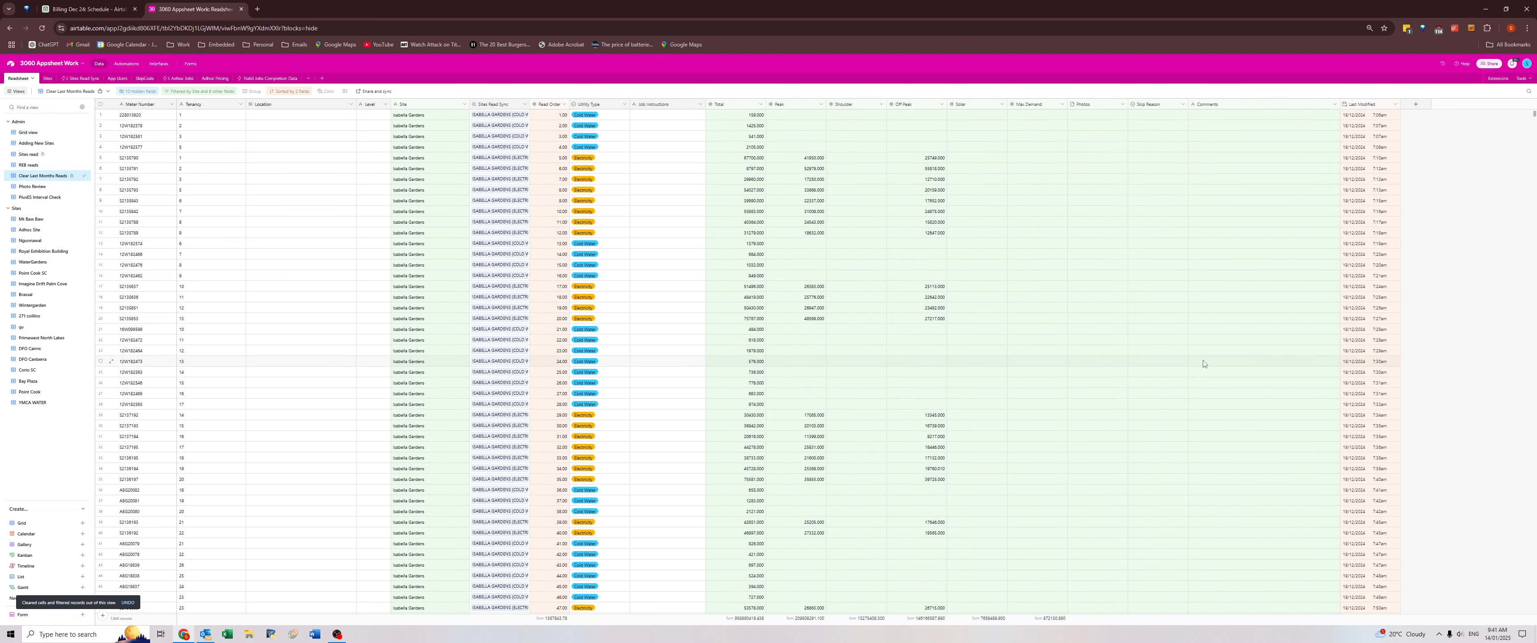
scroll(1199, 358, down, 10)
click(1216, 363)
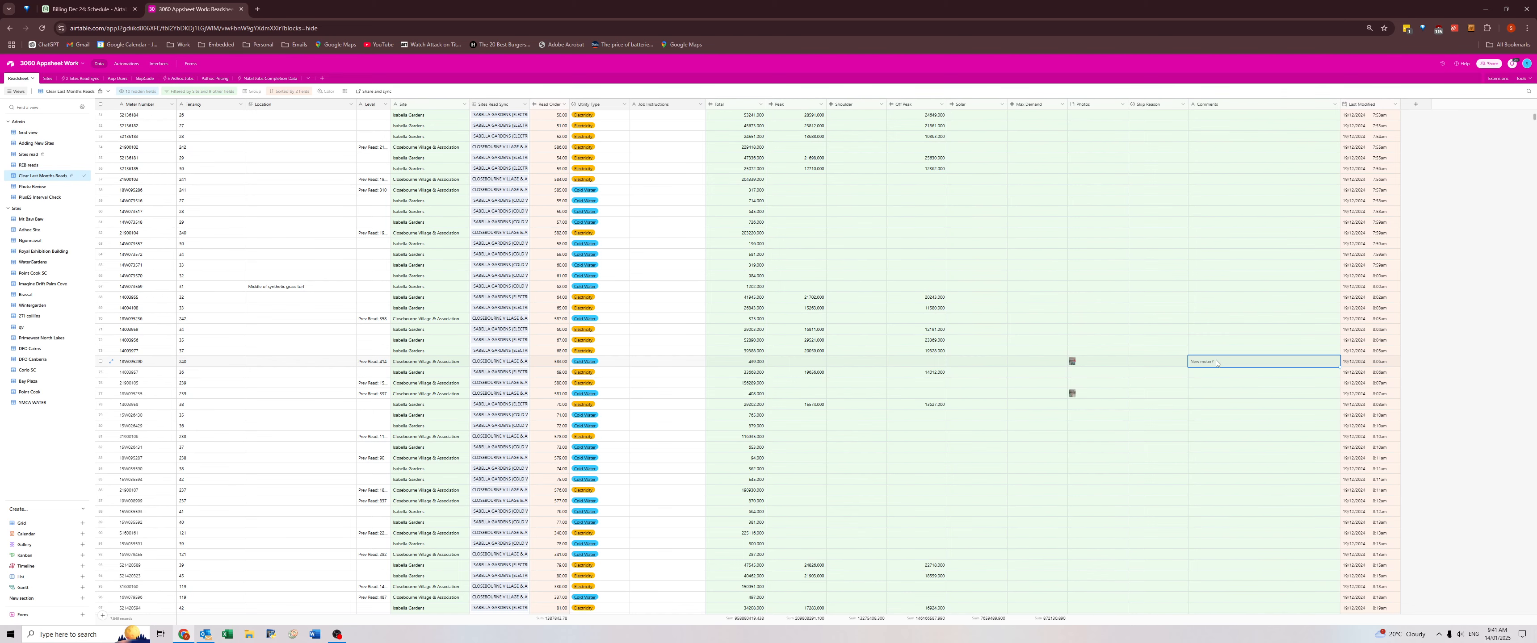
click(1074, 365)
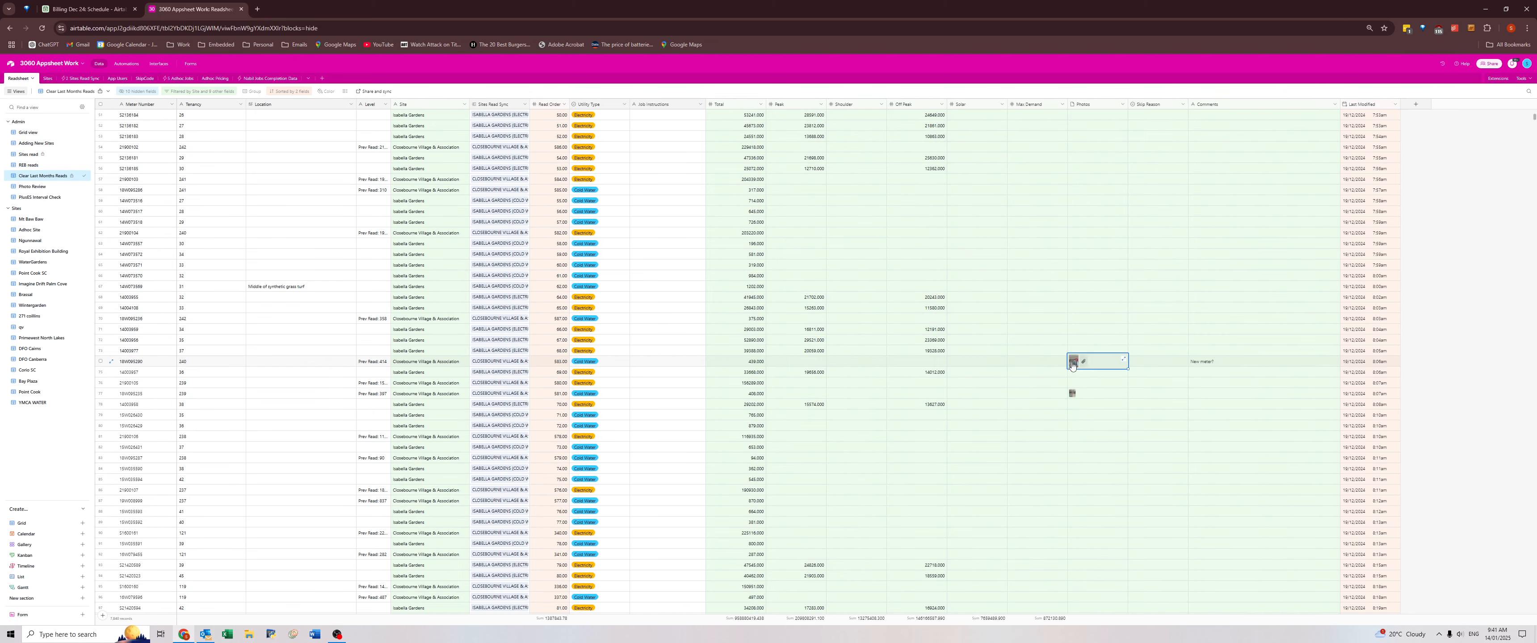
click(1074, 361)
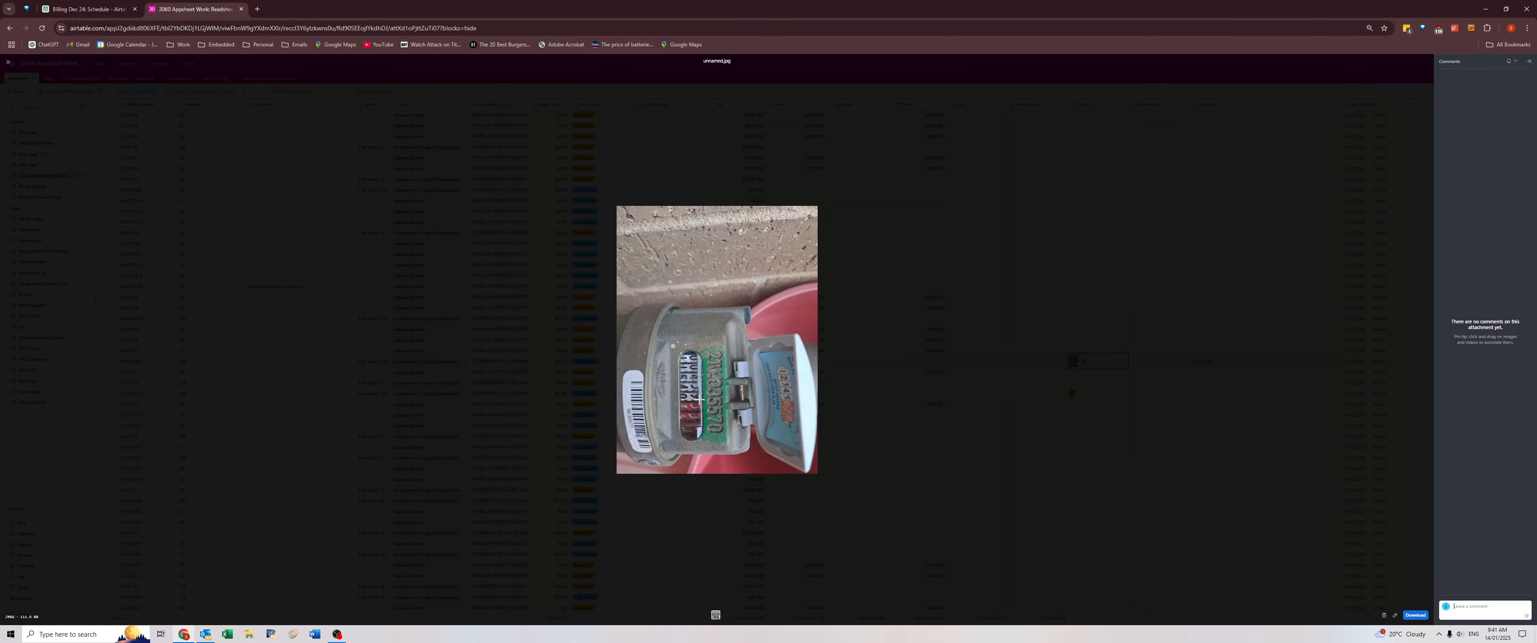
click(951, 374)
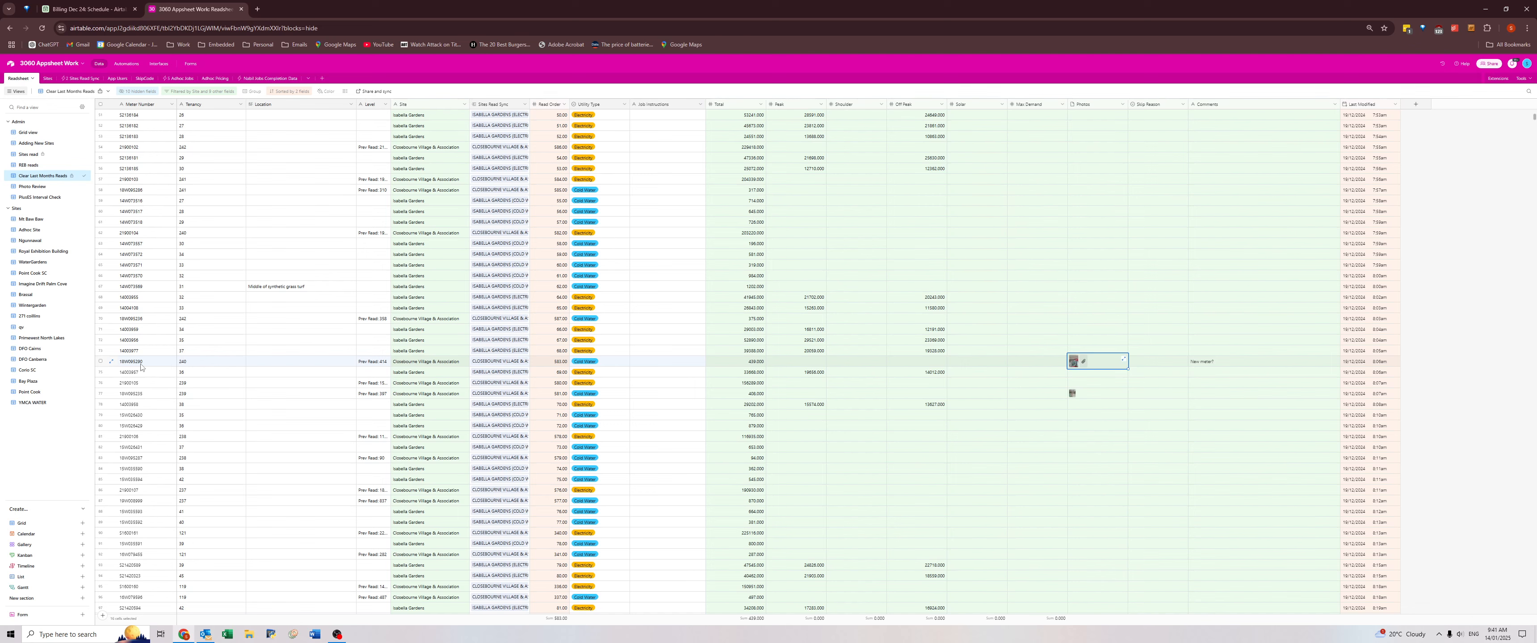
Open the December 2024 Closebourne Village water workbook from the EA Site Updates Sent folder in Excel and place it beside the Airtable window.
click(249, 634)
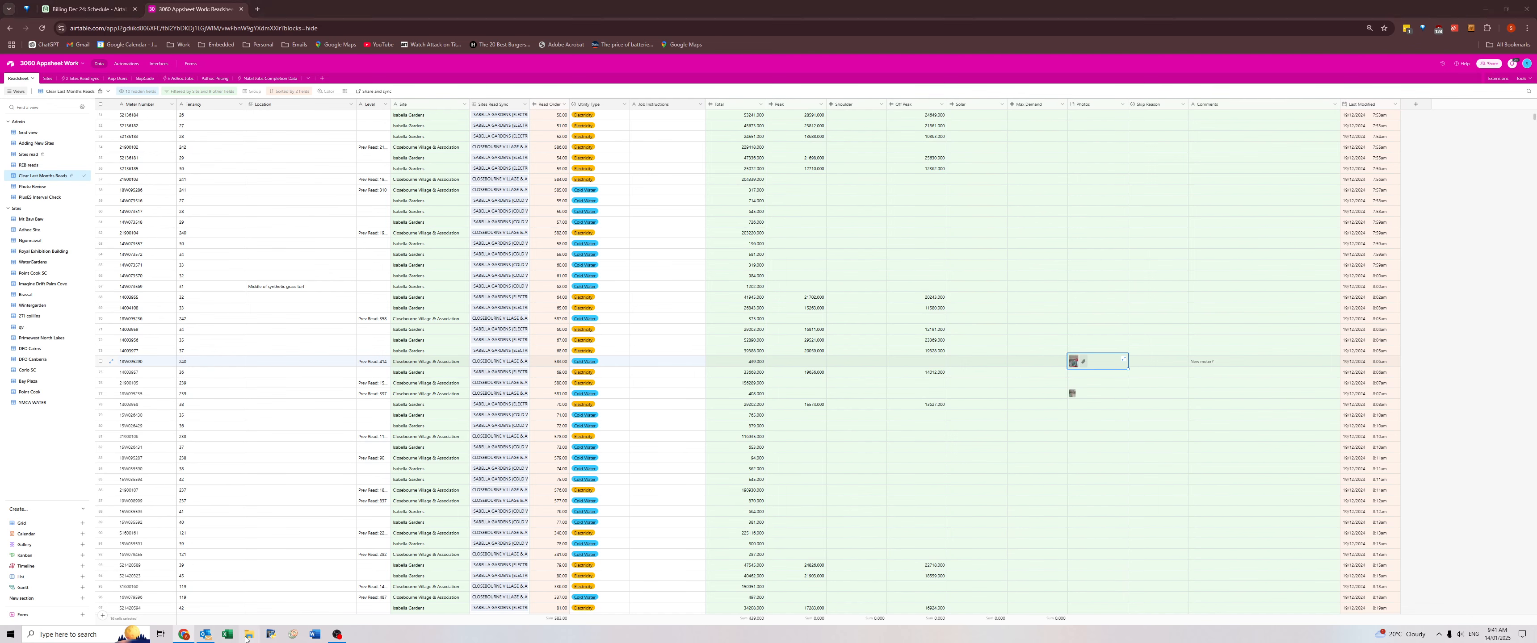
click(558, 471)
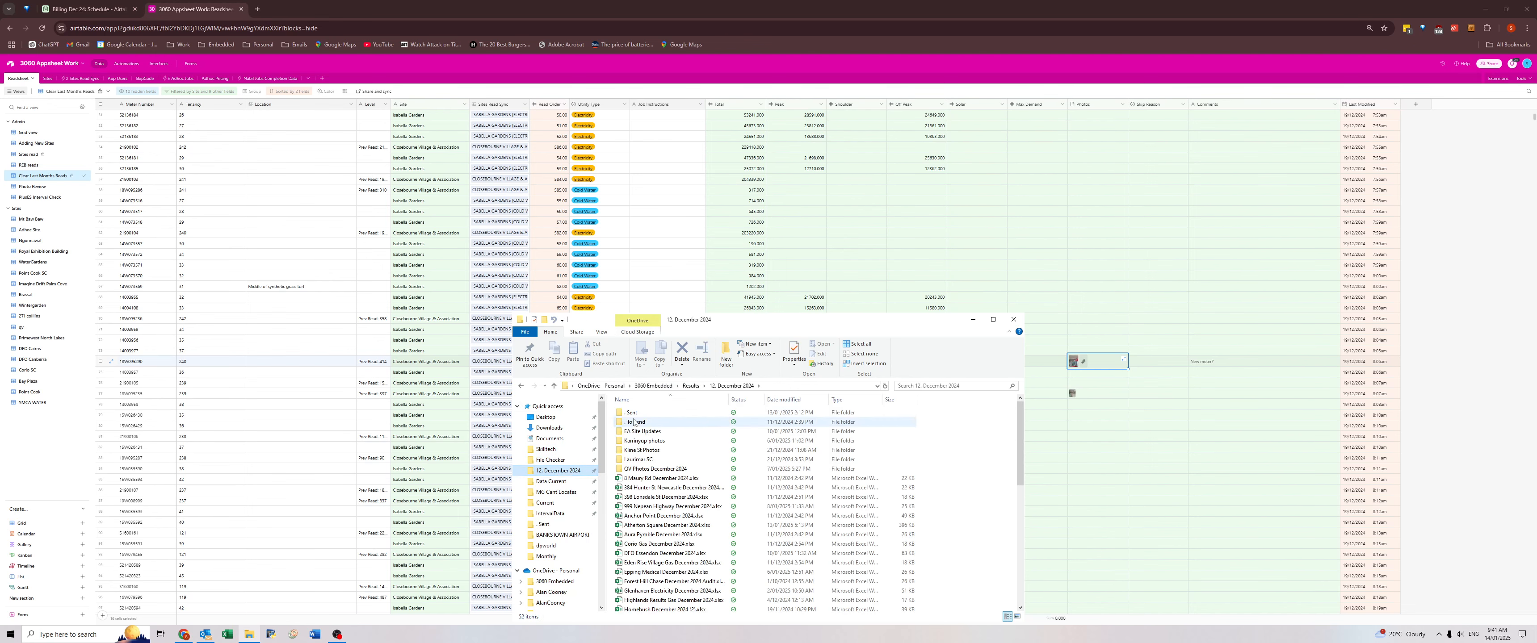
double_click(635, 432)
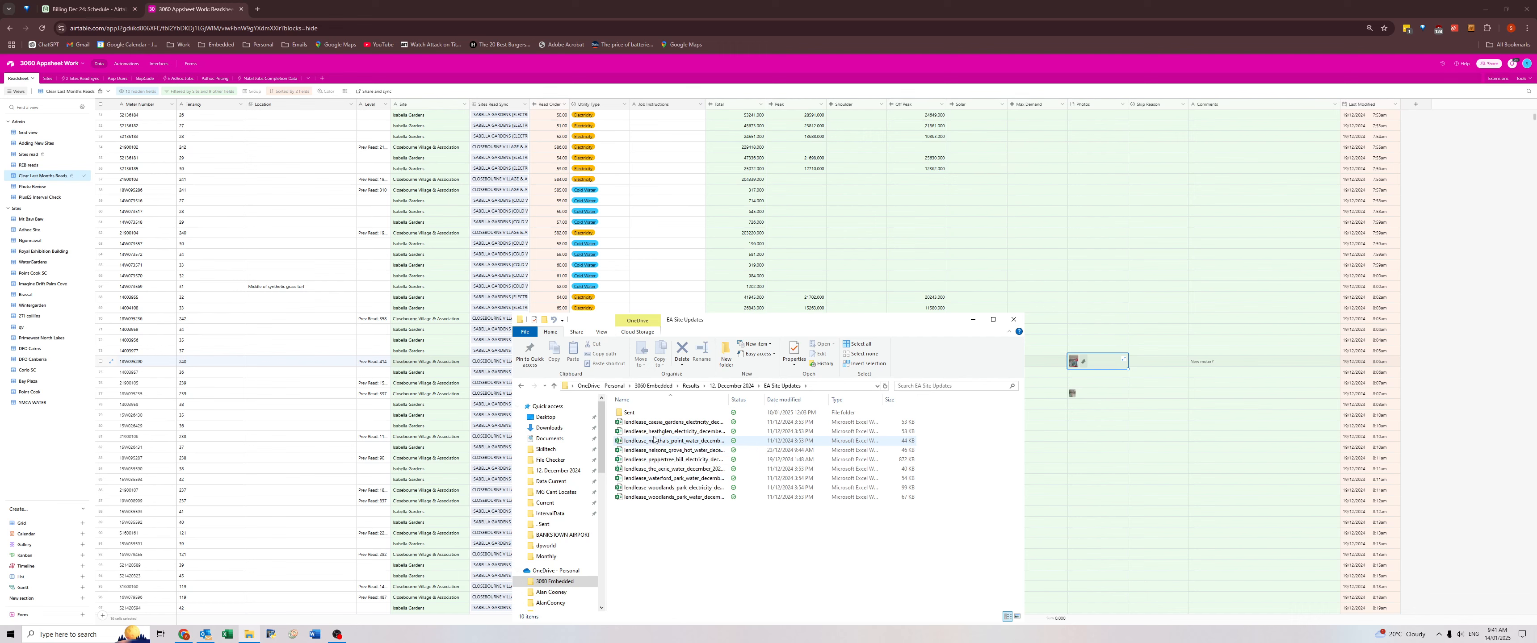
double_click(631, 413)
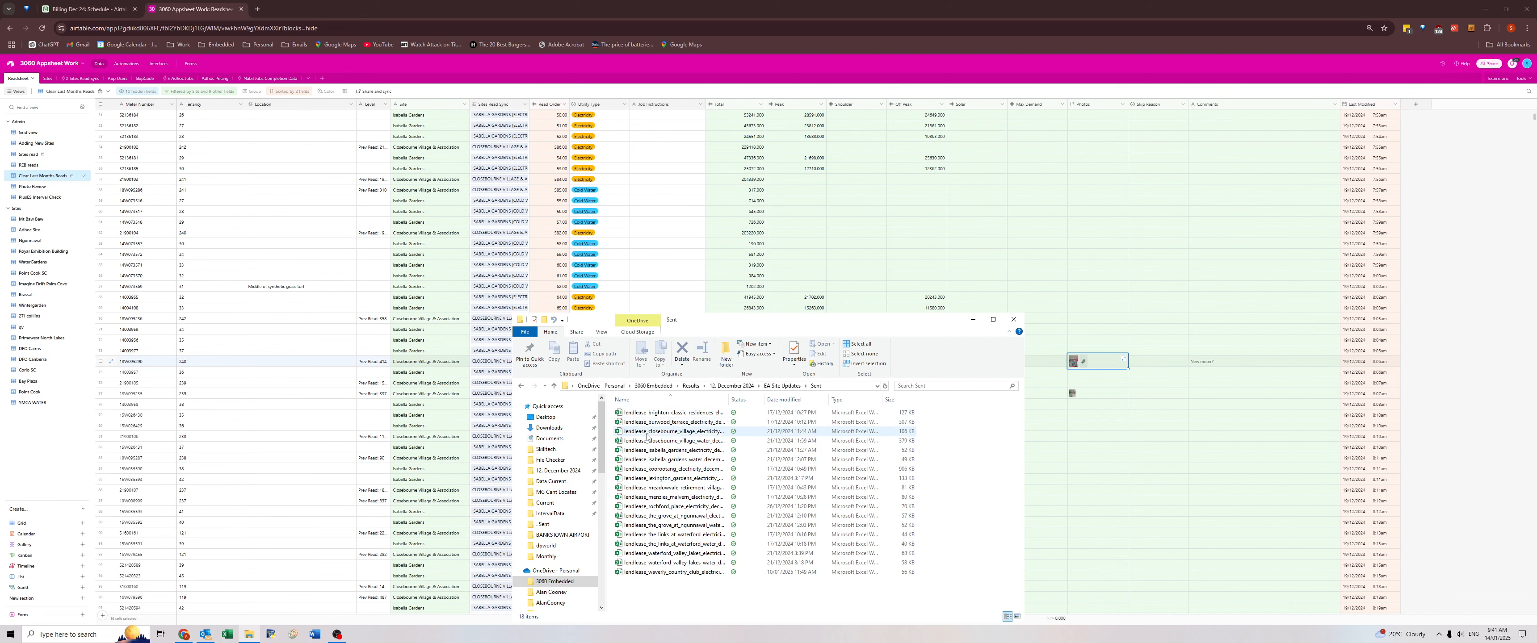
click(645, 443)
double_click(646, 444)
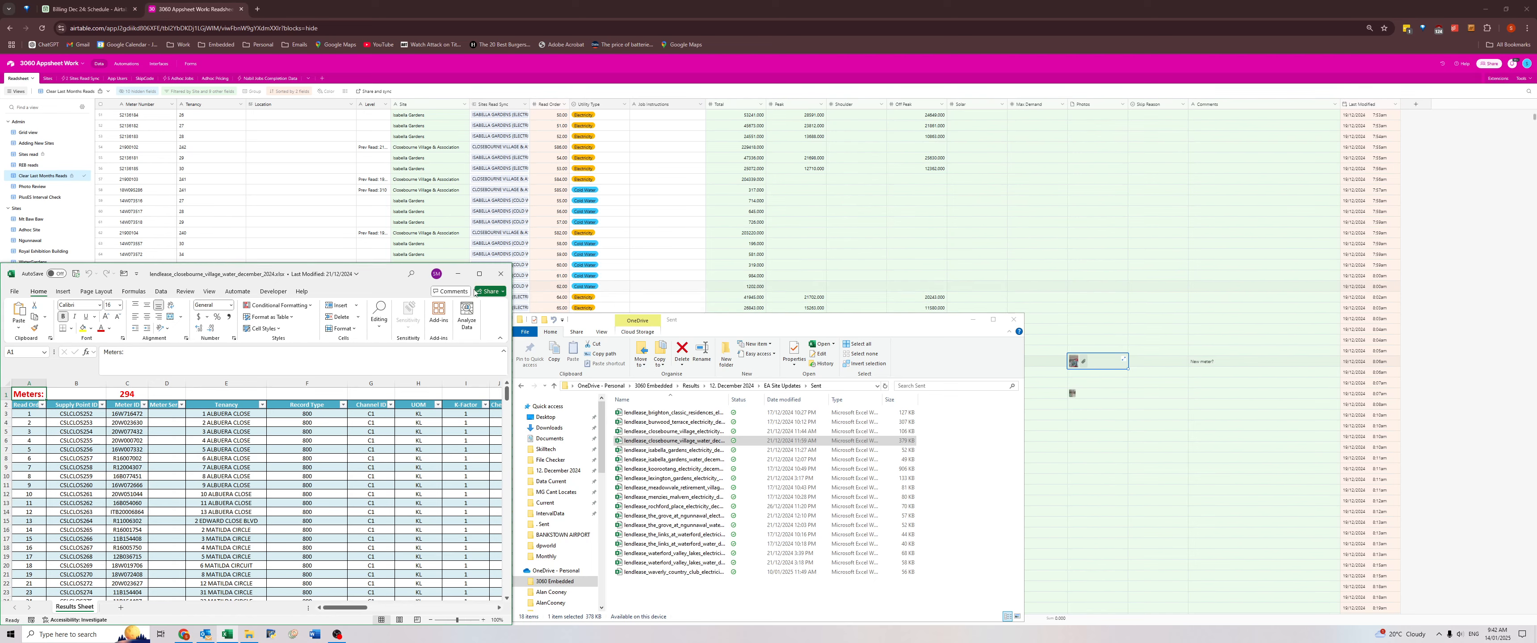
click(973, 320)
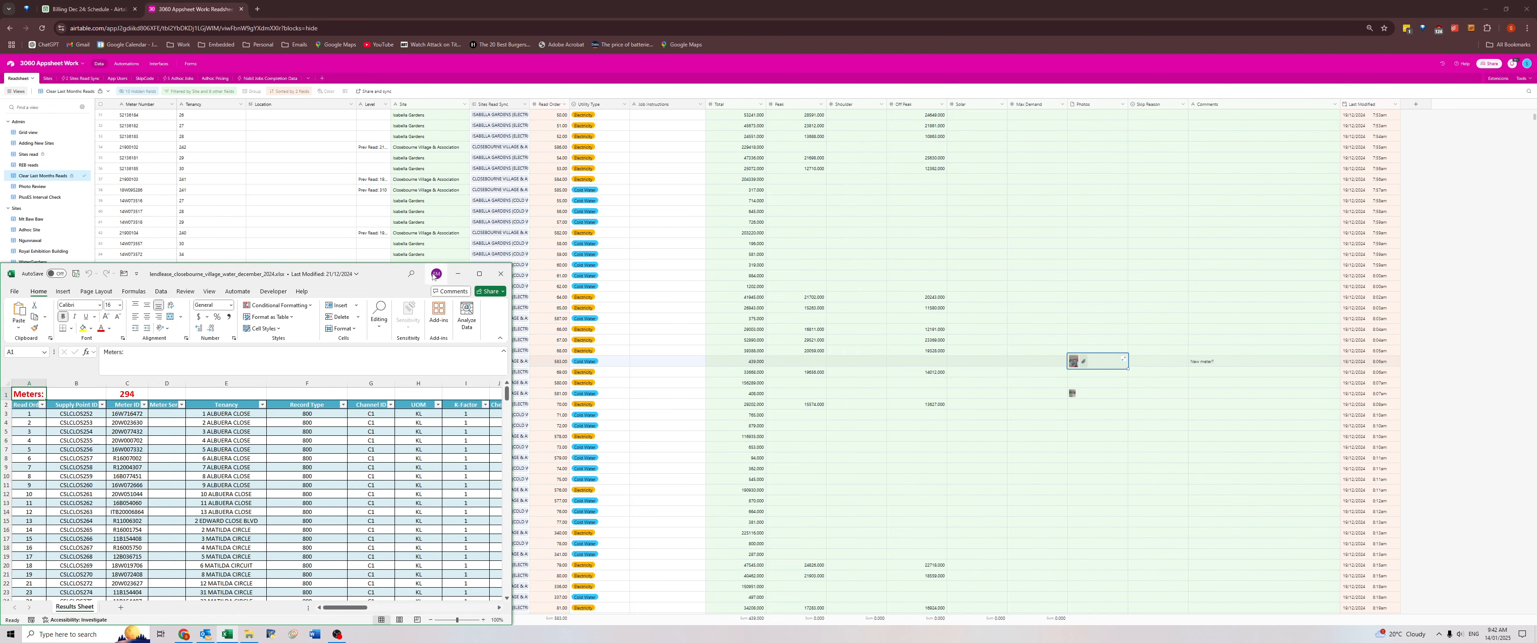
drag(373, 276, 1, 280)
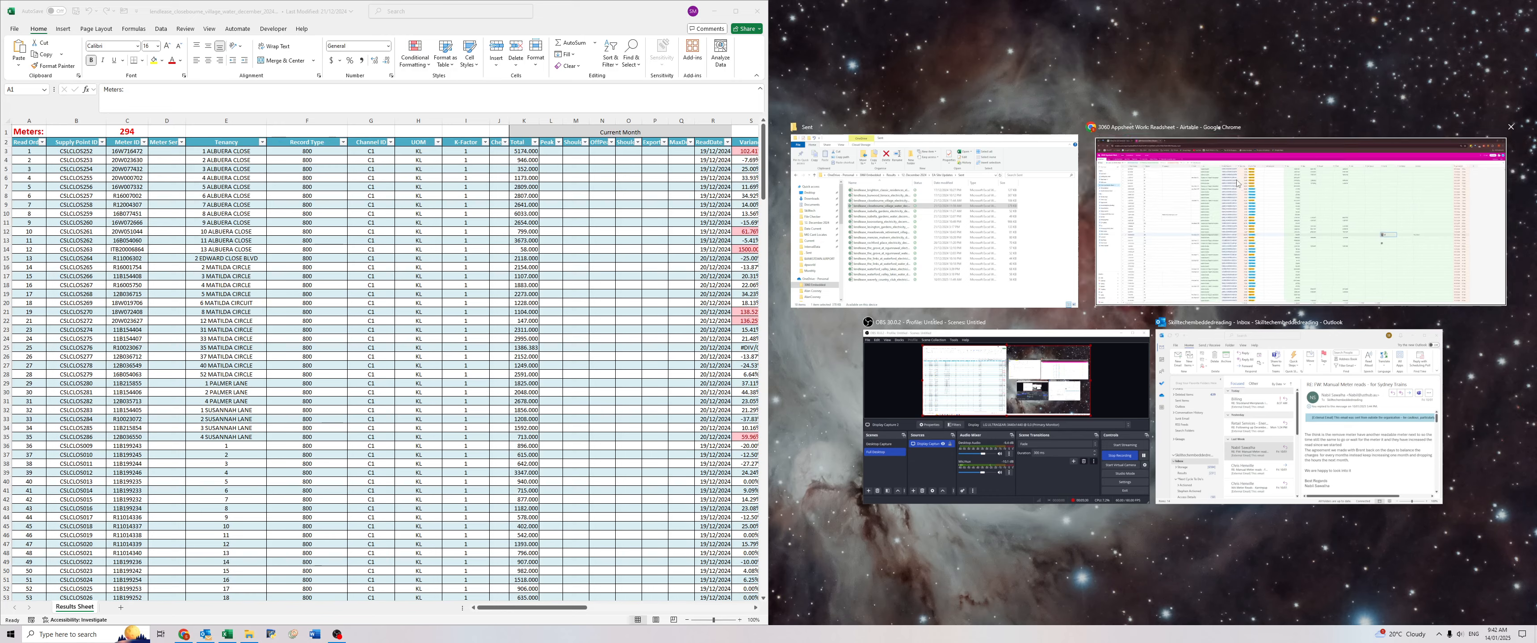
click(1212, 190)
Search the workbook for the tenancy 240 record's current meter number and read the comment on the matching row.
click(923, 361)
key(ctrl+c)
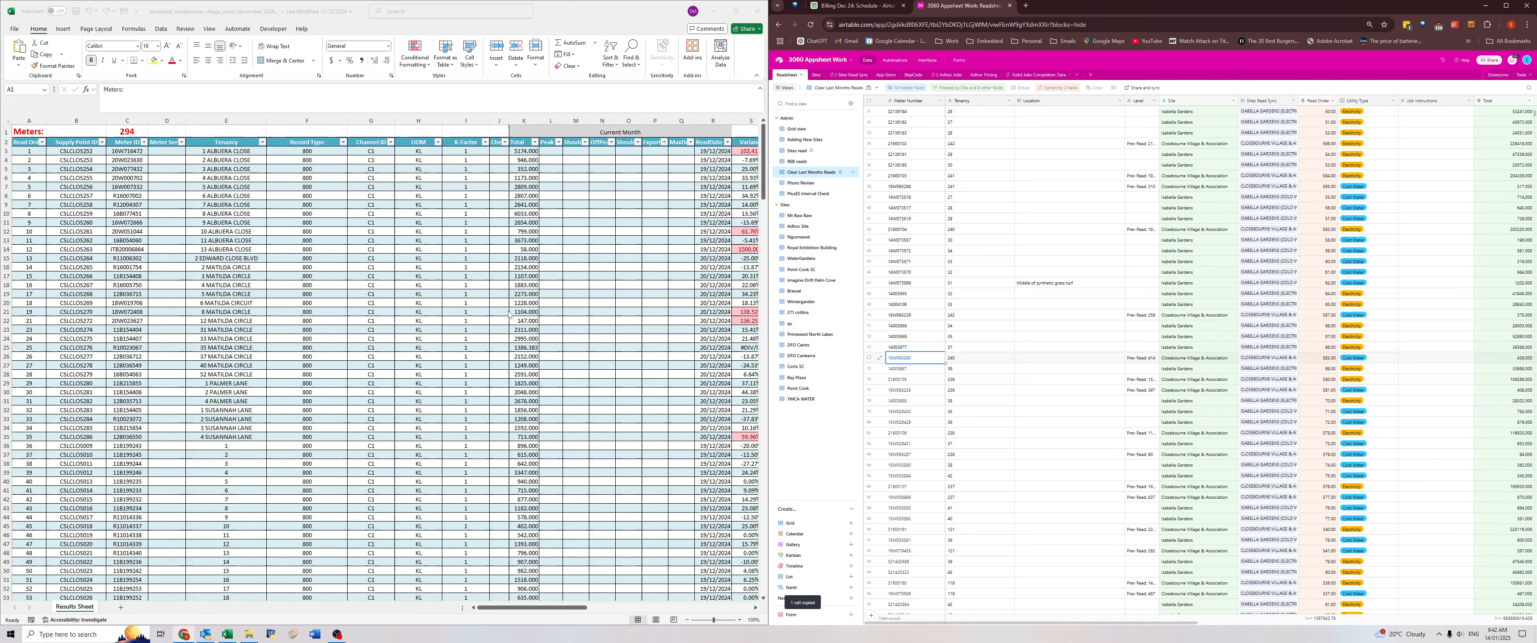
click(504, 315)
key(ctrl+f)
key(ctrl+v)
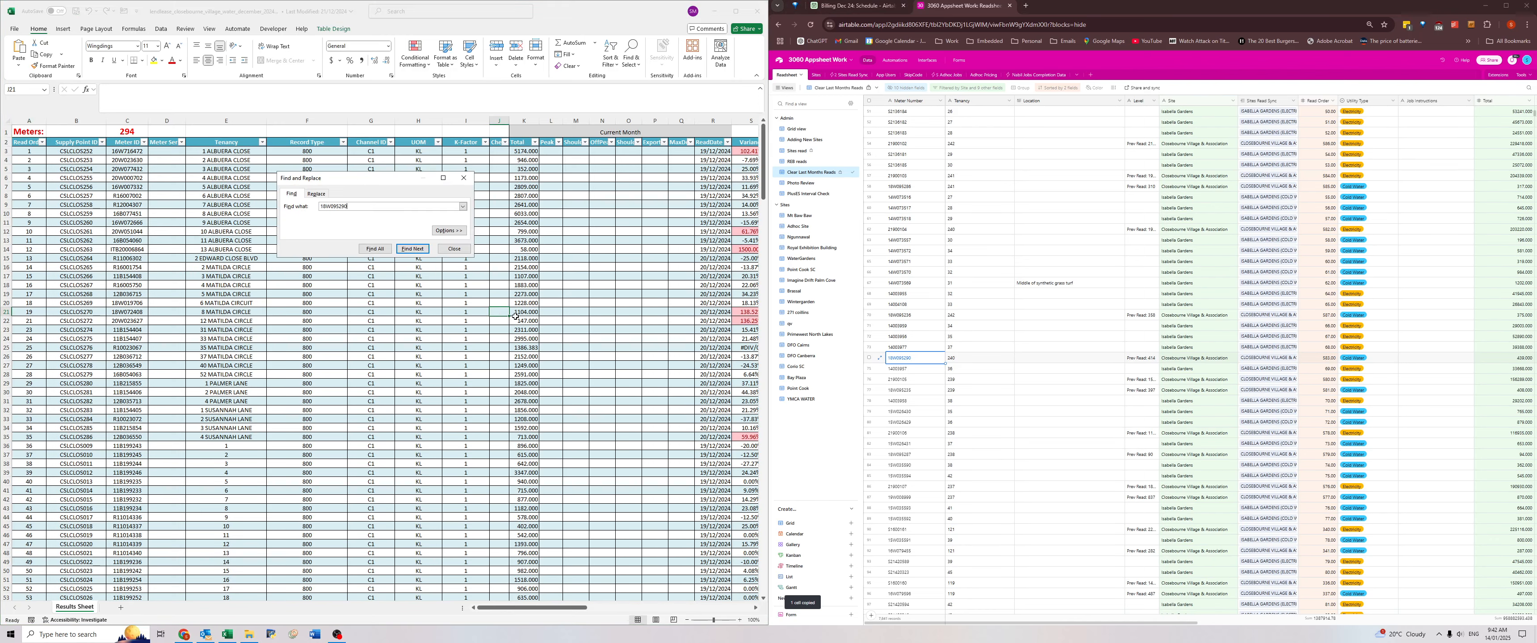
key(Return)
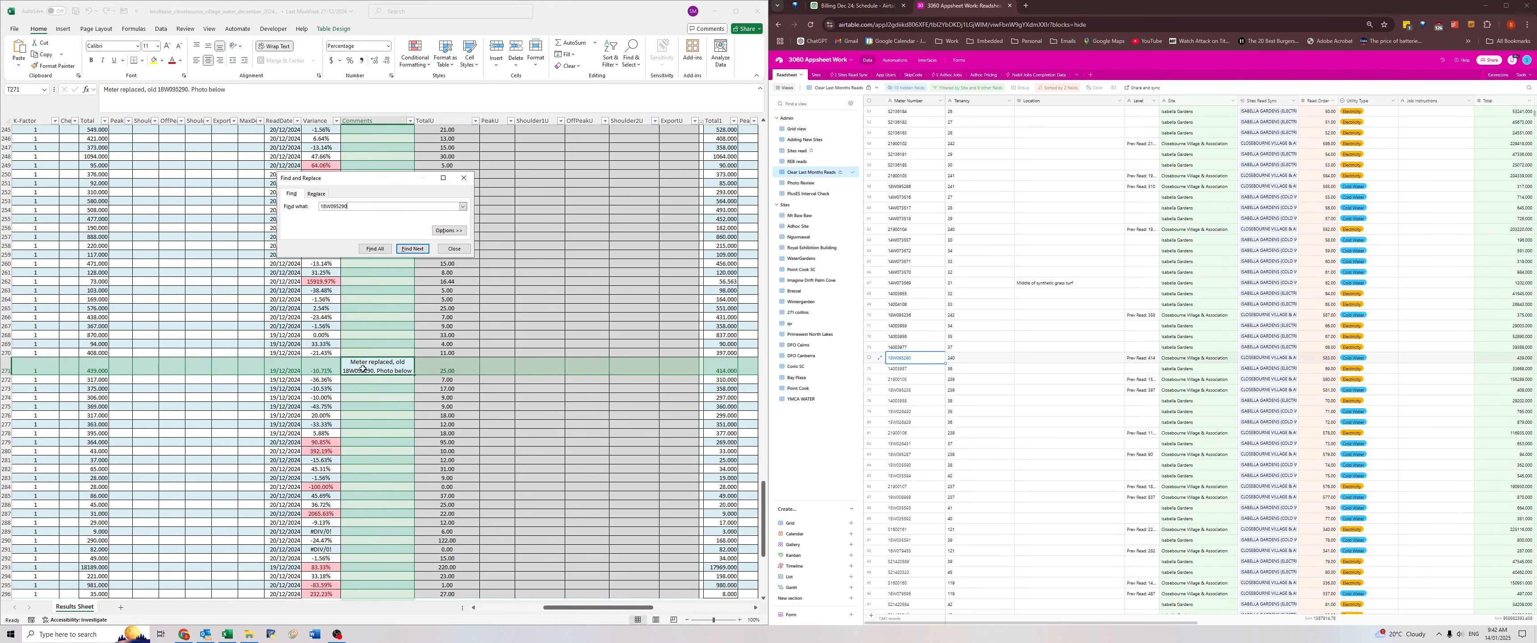
drag(374, 371, 541, 363)
click(541, 364)
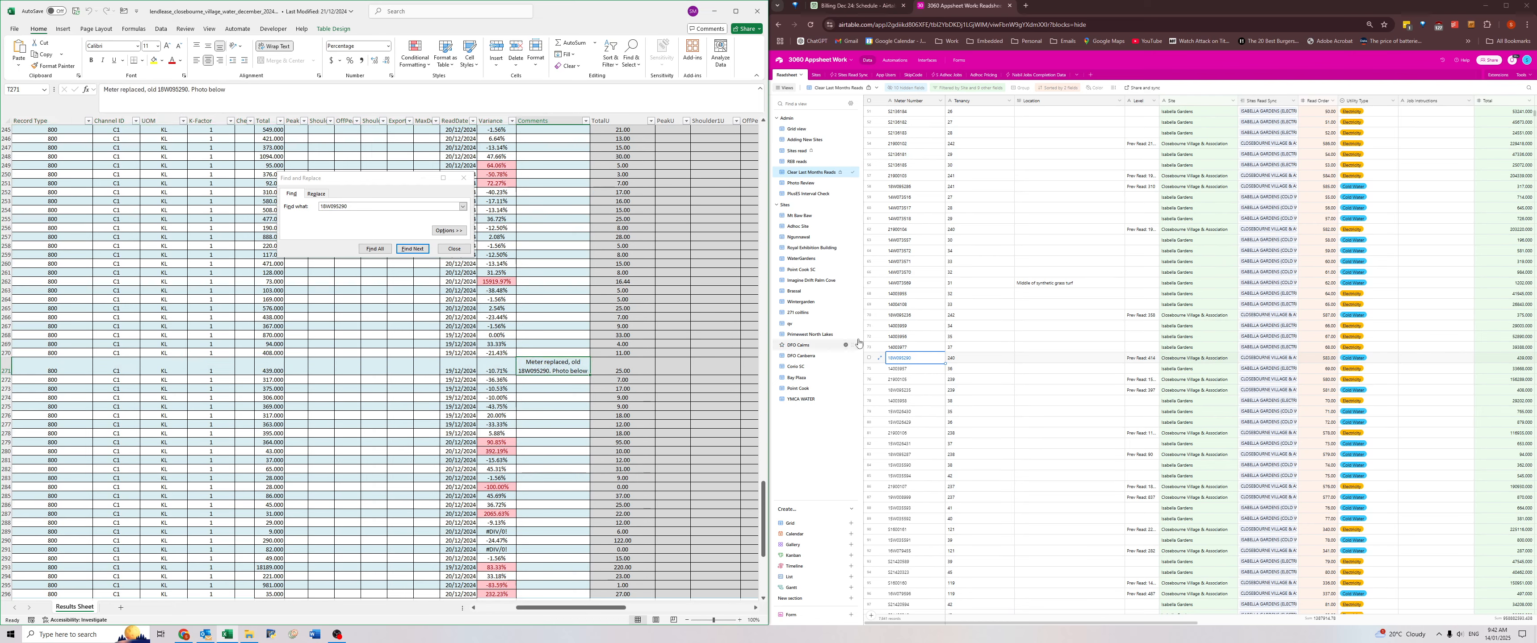
Replace the tenancy 240 record's Meter Number in Airtable with the Meter ID from the workbook's tenancy 240 row.
key(ctrl+Left)
key(ctrl+Left)
key(Home)
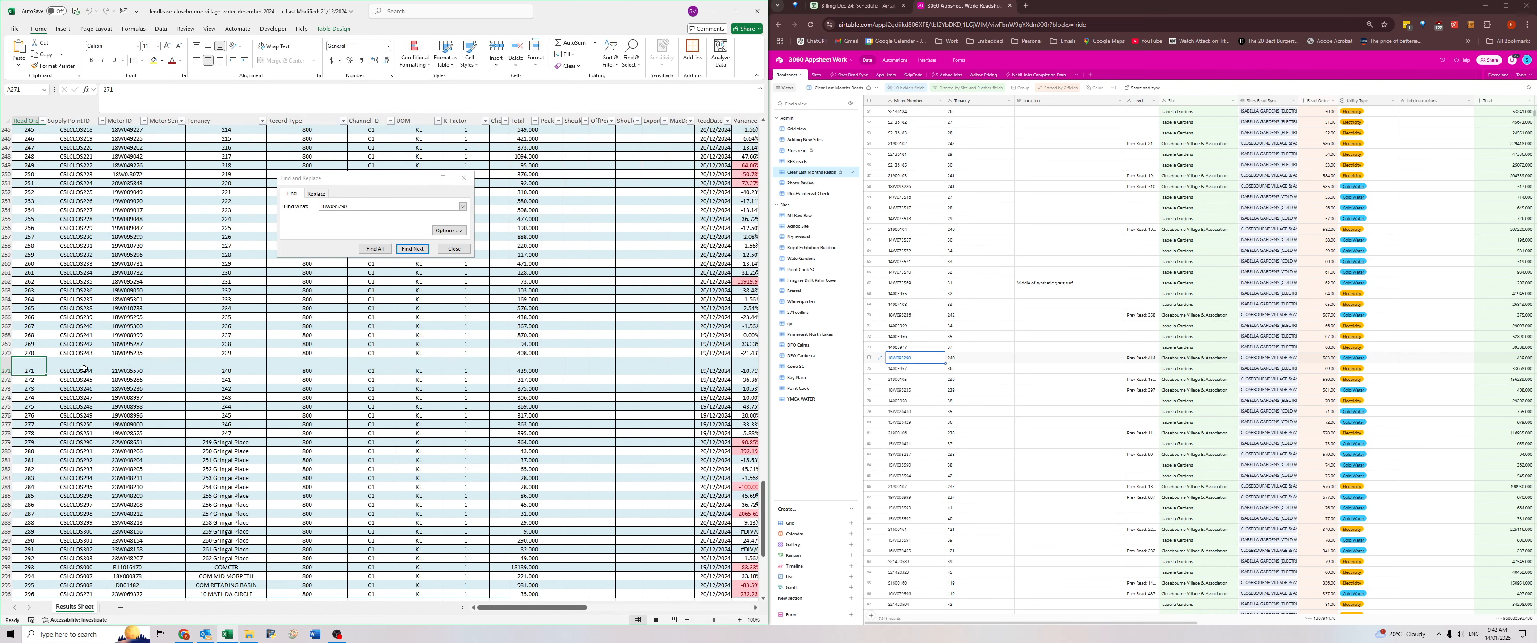
drag(32, 370, 123, 369)
click(123, 369)
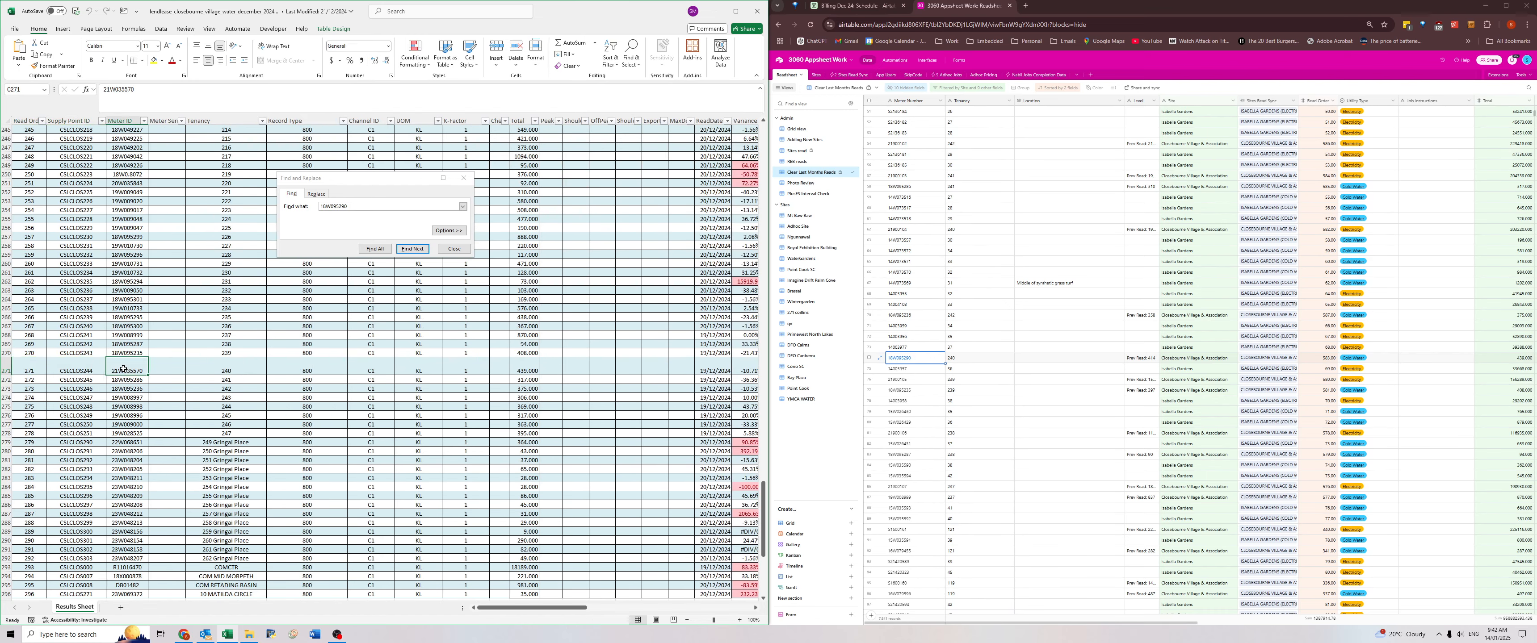
key(ctrl+c)
click(923, 364)
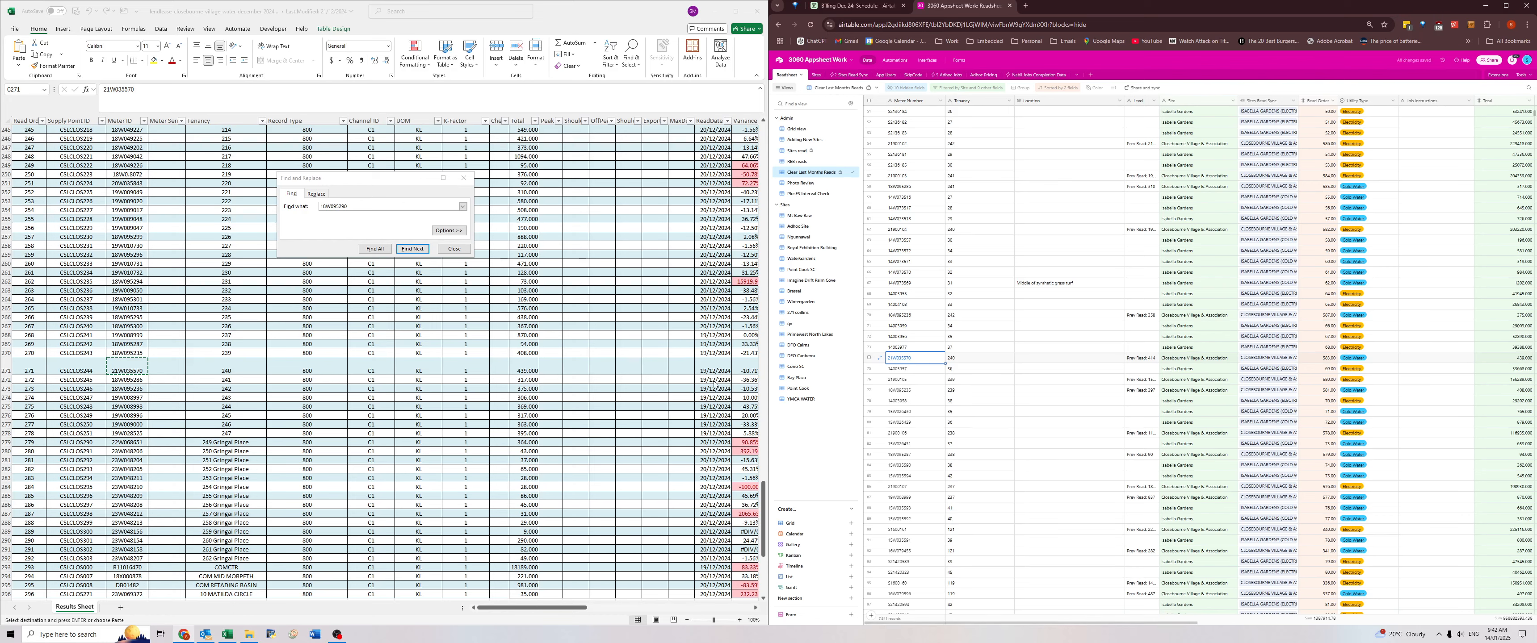
Cancel the pending copy in Excel, enlarge Airtable to full screen, close the Closebourne Village workbook, and return to the new-meter comment.
click(375, 395)
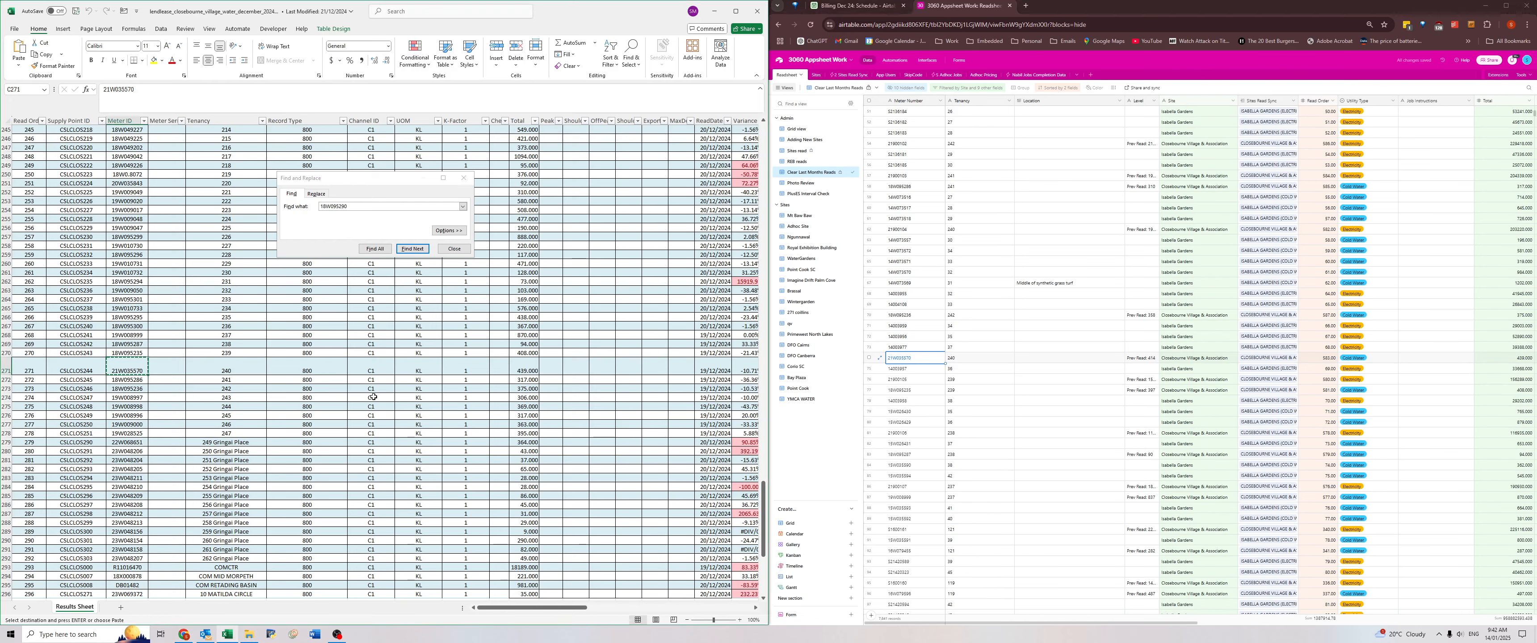
key(Escape)
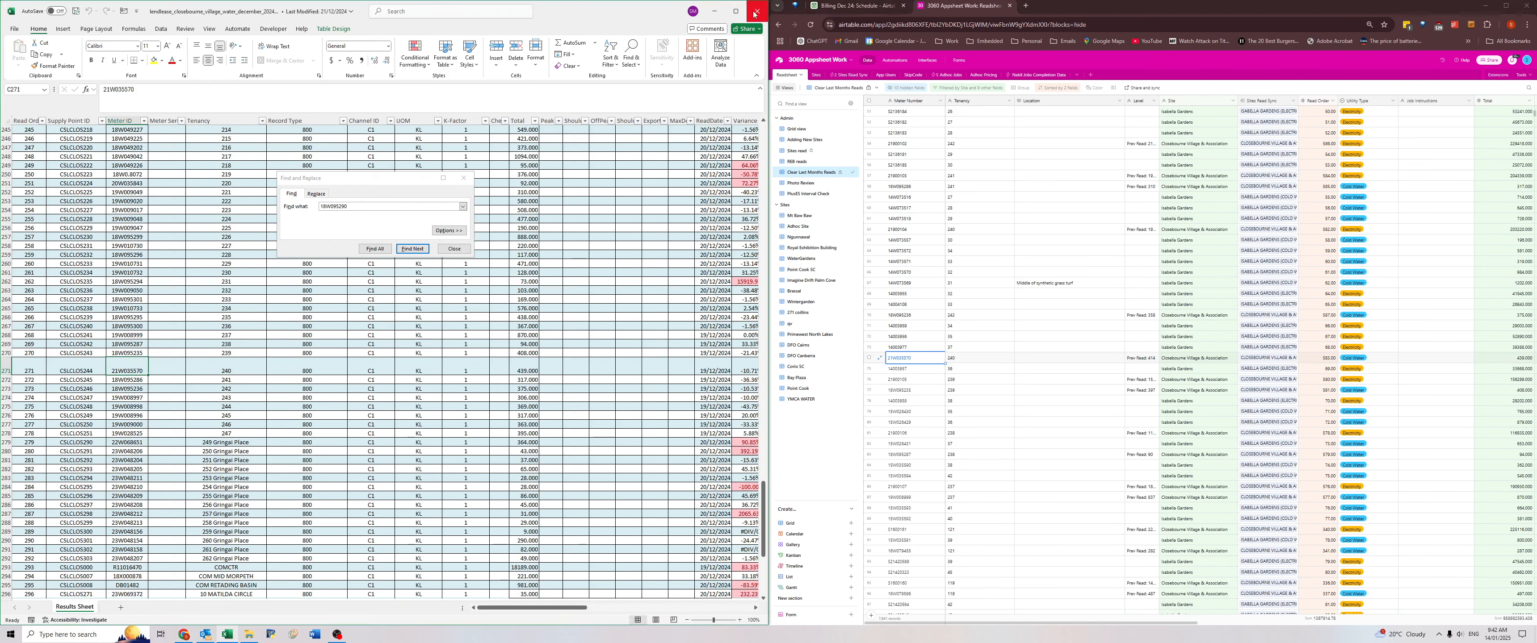
click(1505, 6)
mouse_move(225, 637)
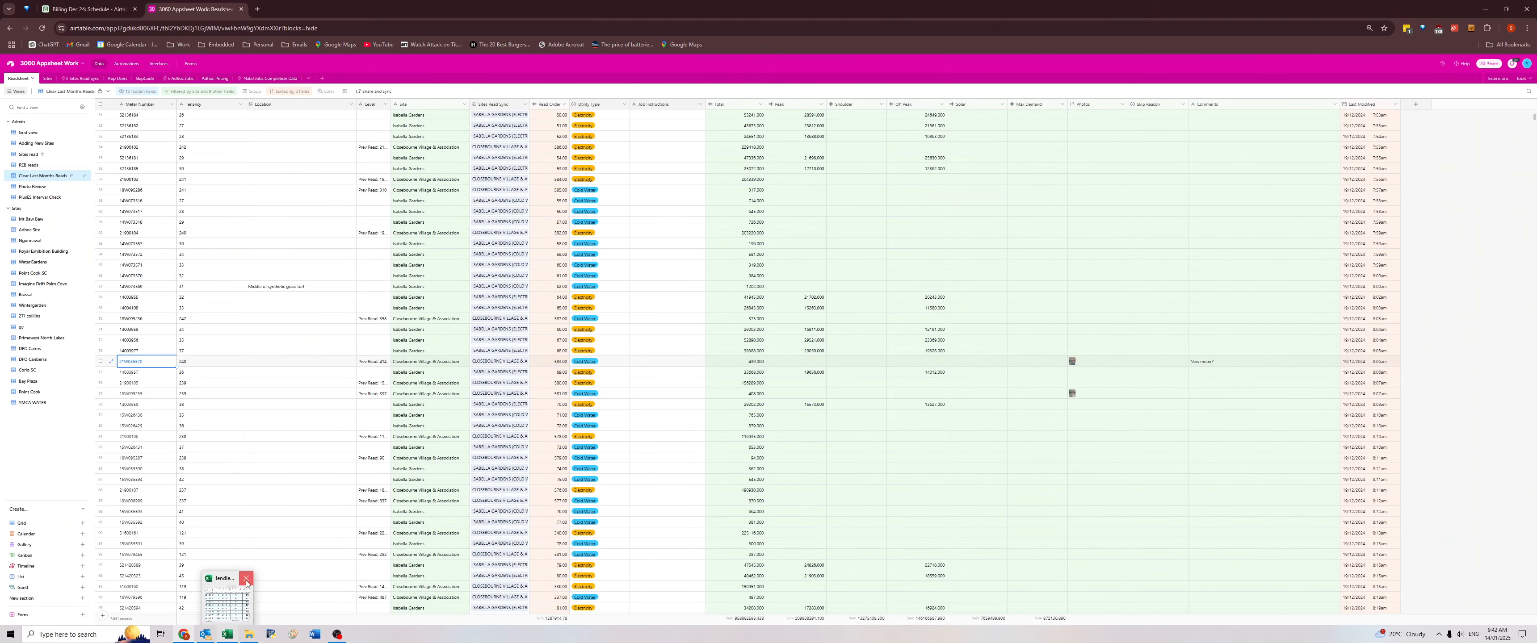
click(243, 580)
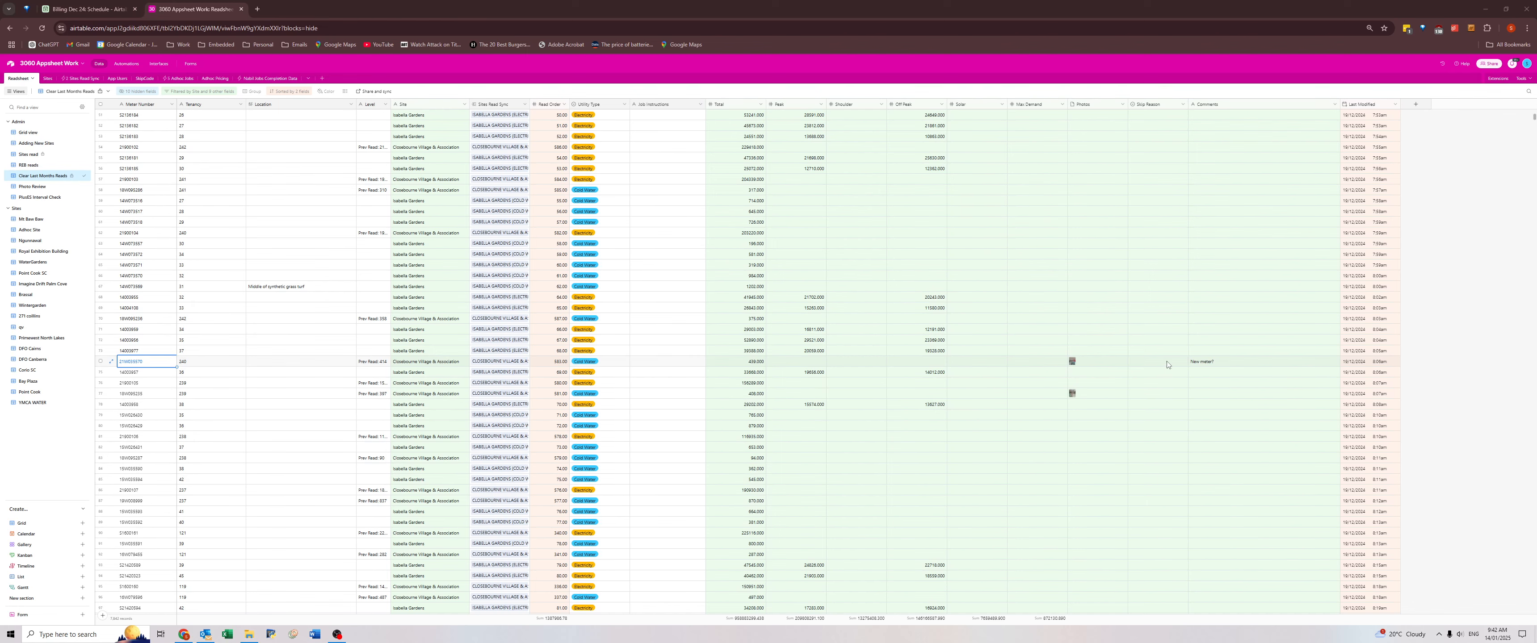
click(1200, 362)
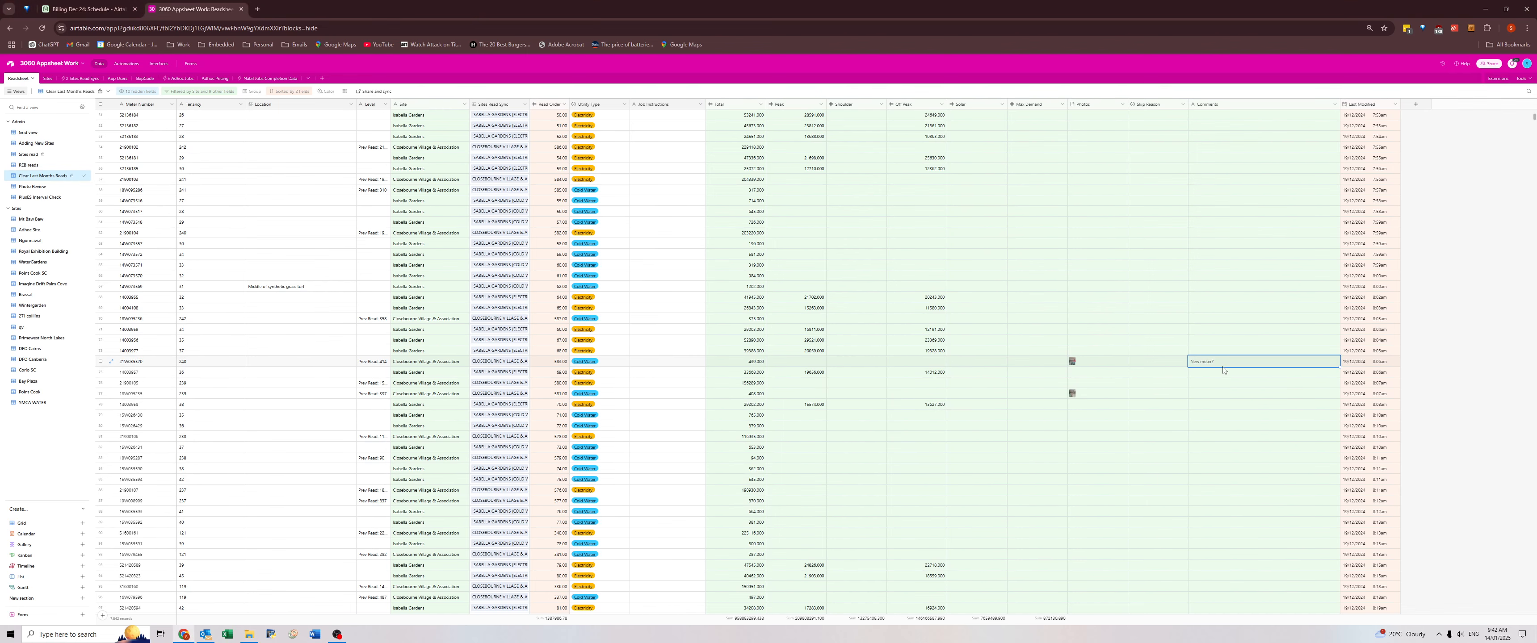
Copy the "With gas" comment of the Waterford Valley Lakes villa record into that record's Location field.
scroll(1192, 371, down, 10)
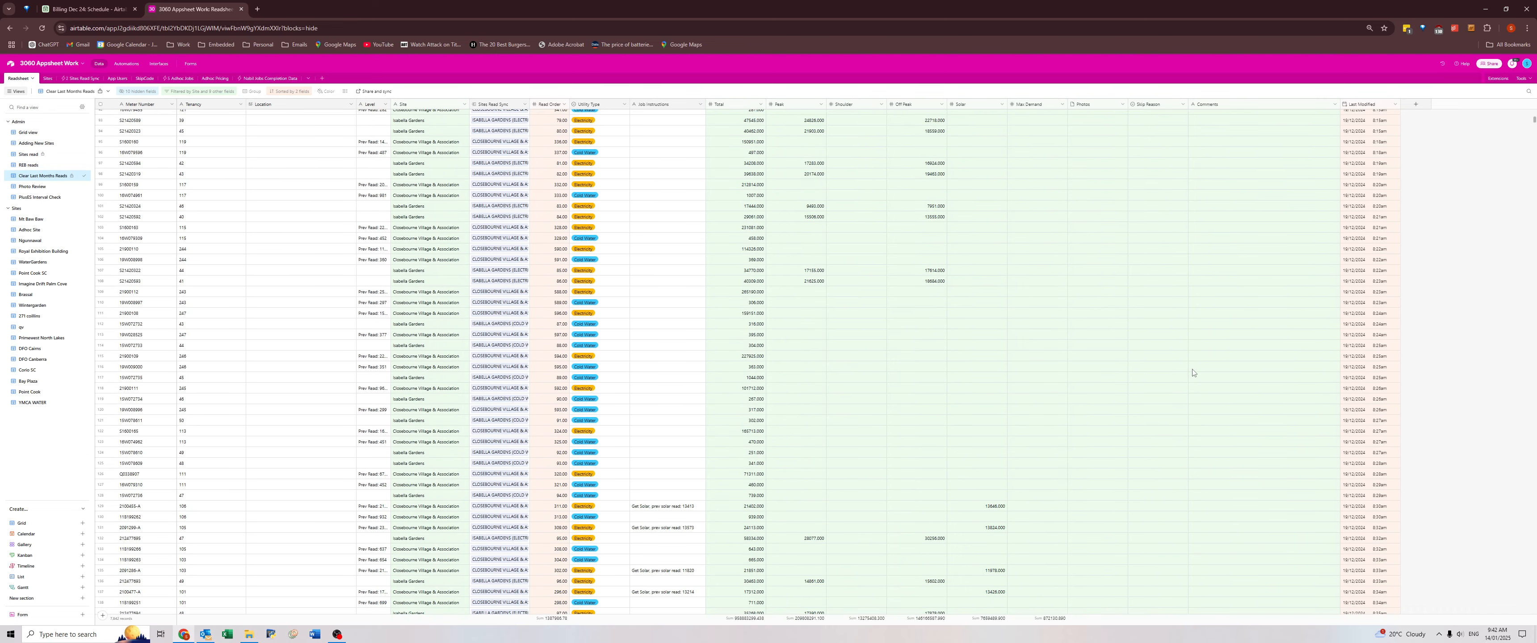
scroll(1193, 374, down, 11)
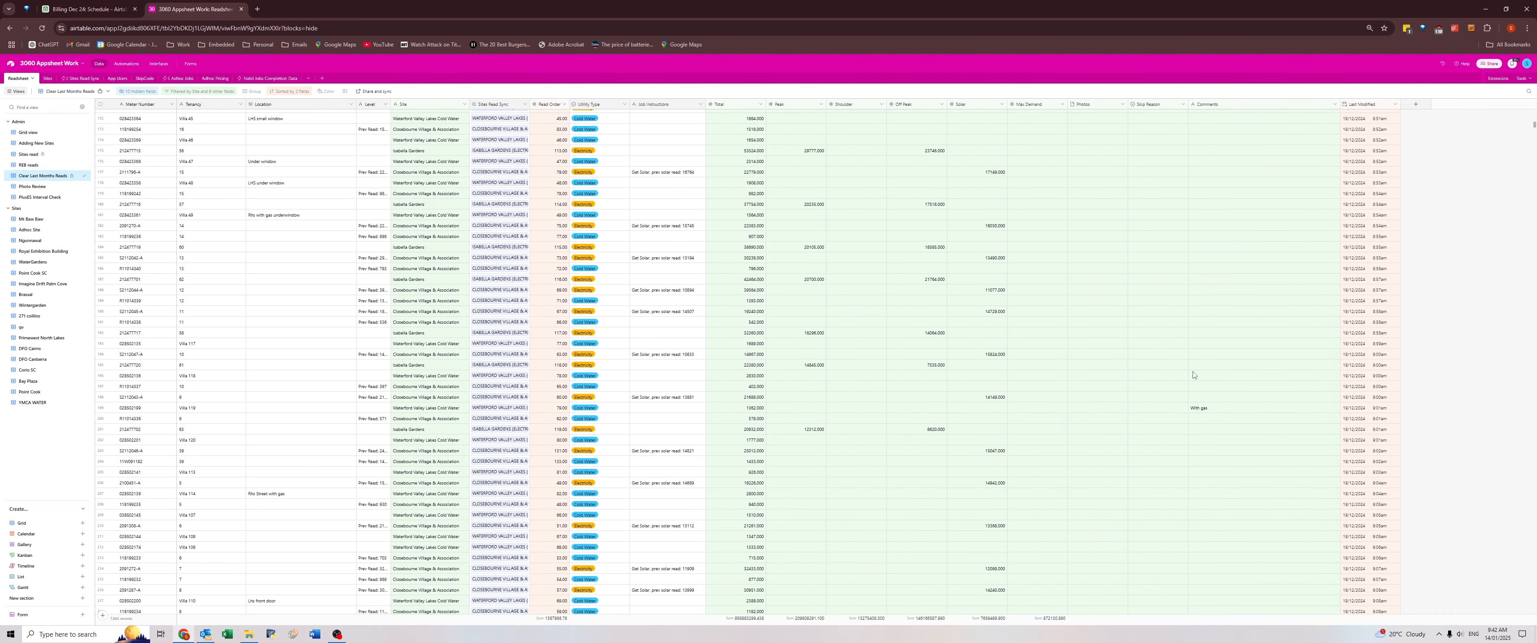
click(1197, 410)
key(ctrl+c)
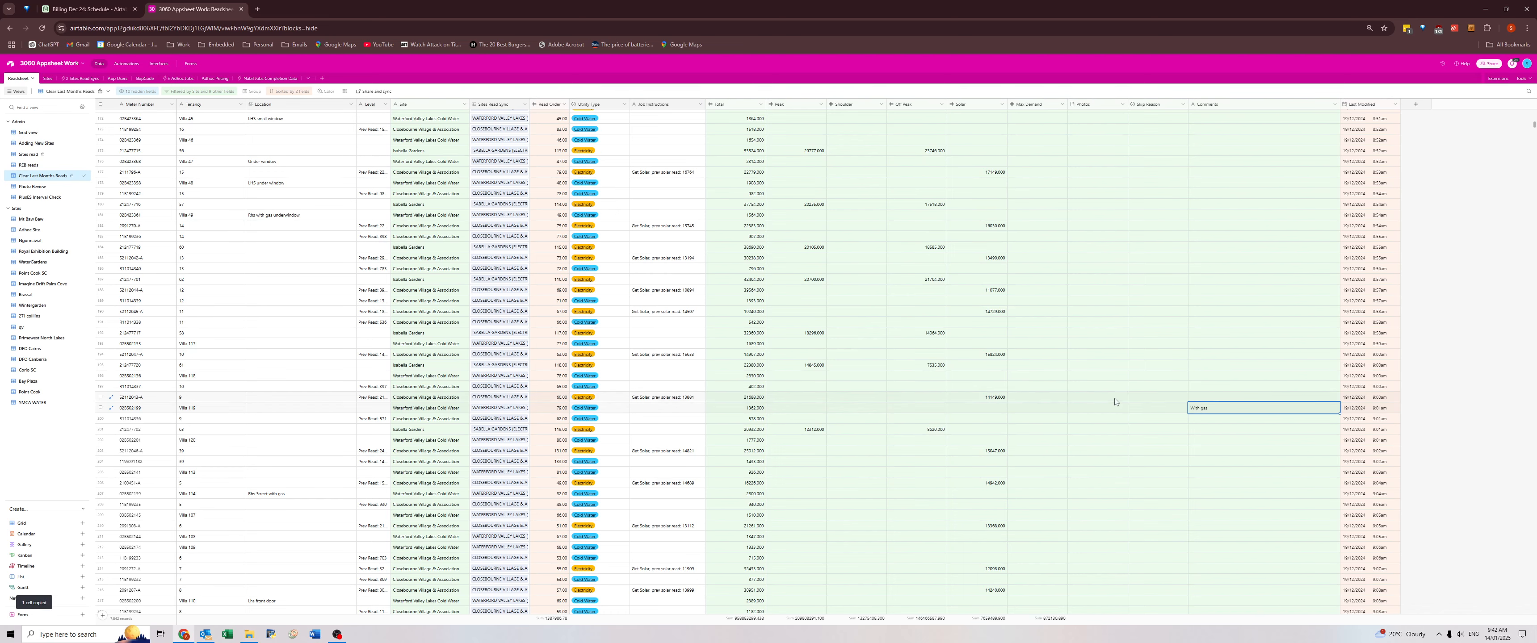
click(281, 409)
key(ctrl+v)
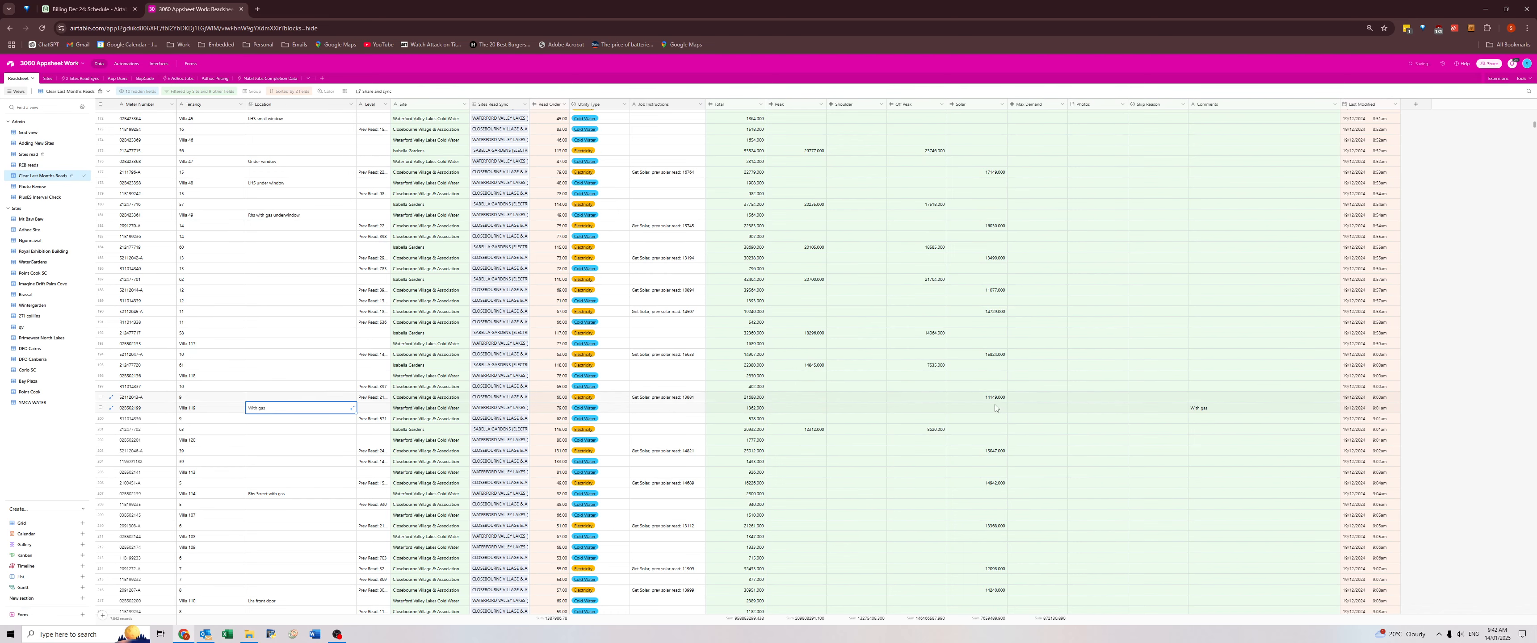
Copy the "Front right cnr" comment of the Closebourne Village cold water record into its own Location field.
scroll(1211, 439, down, 2)
scroll(1211, 439, down, 5)
click(1211, 496)
key(ctrl+c)
click(280, 495)
key(ctrl+v)
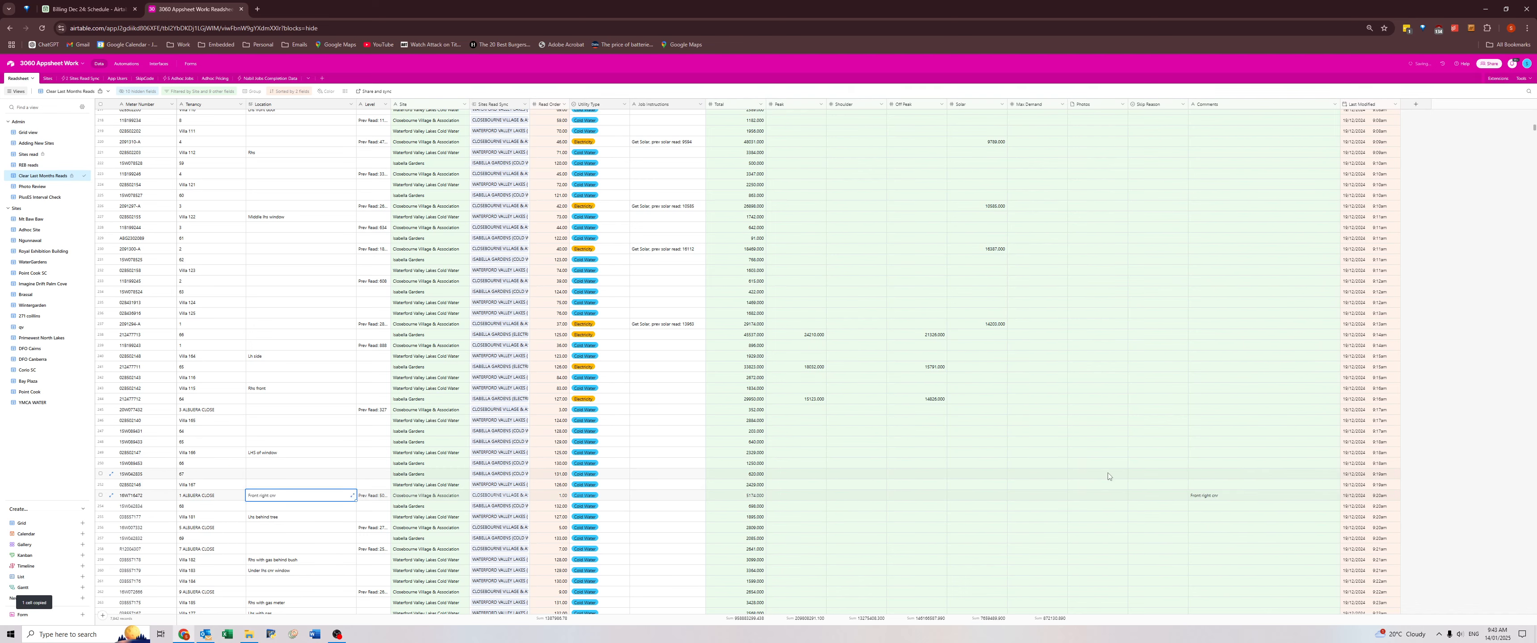
Review the comments, skip reasons and photos down to the Lexington Gardens Community Centre record, and inspect that record's comment.
scroll(1140, 452, down, 2)
scroll(1140, 452, down, 7)
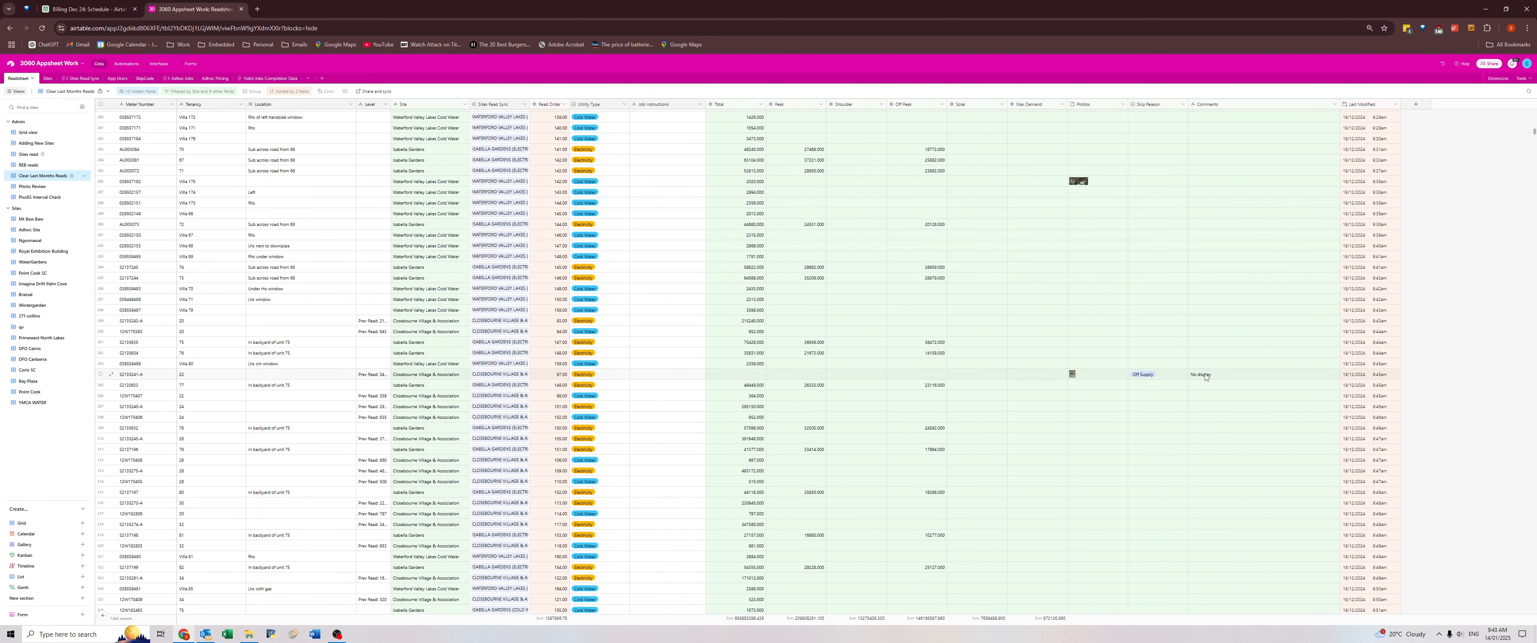
scroll(1205, 376, down, 9)
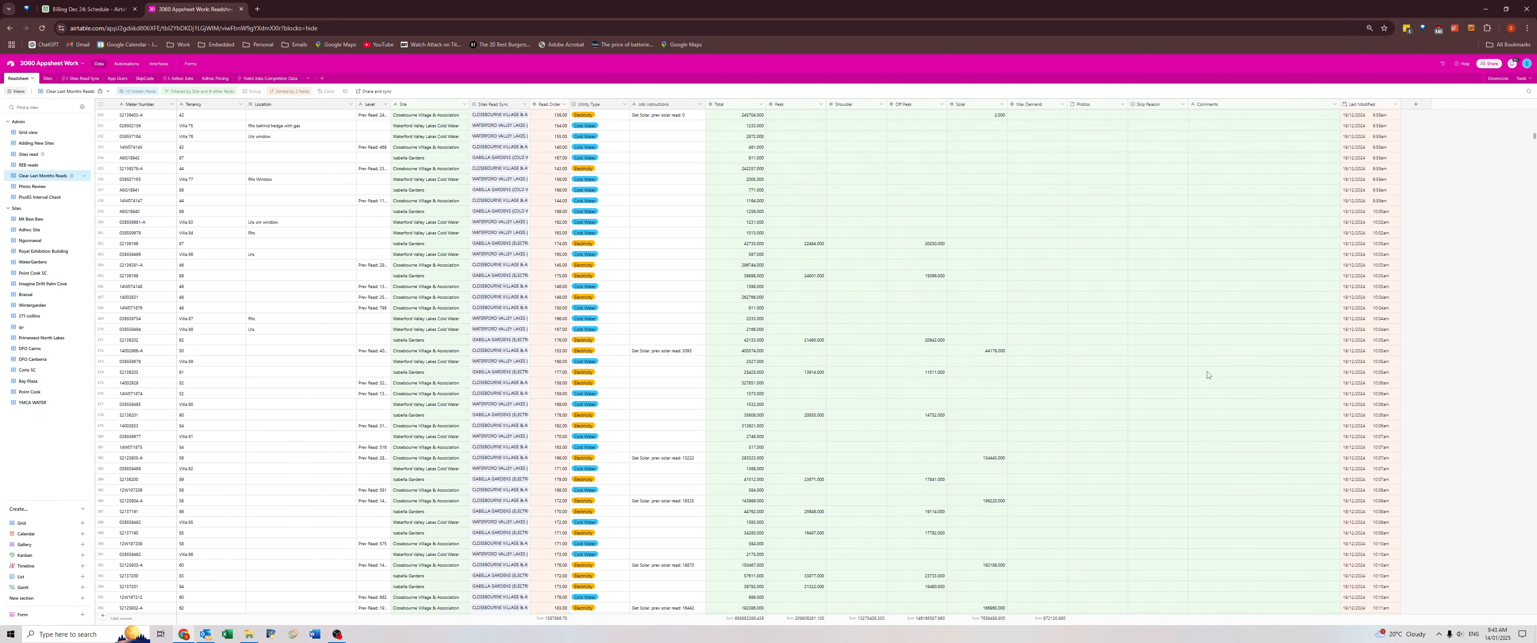
scroll(1207, 375, down, 11)
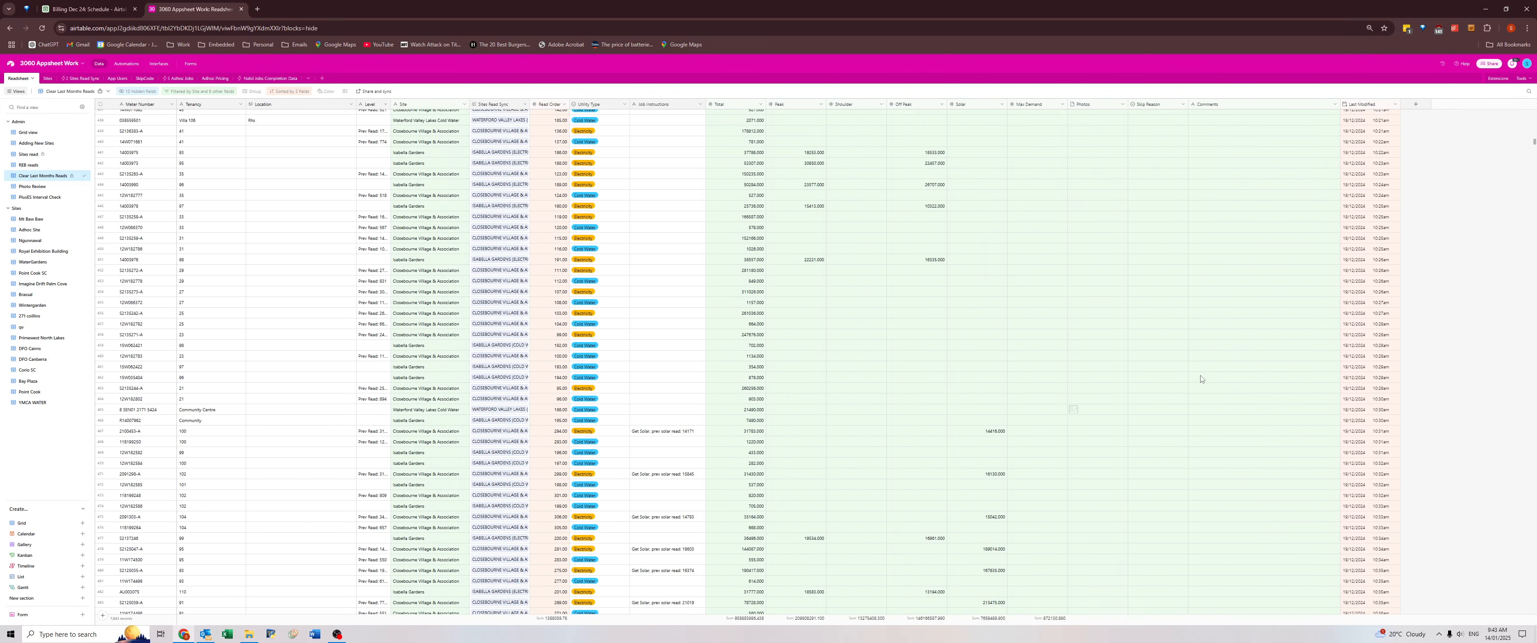
scroll(1201, 379, down, 8)
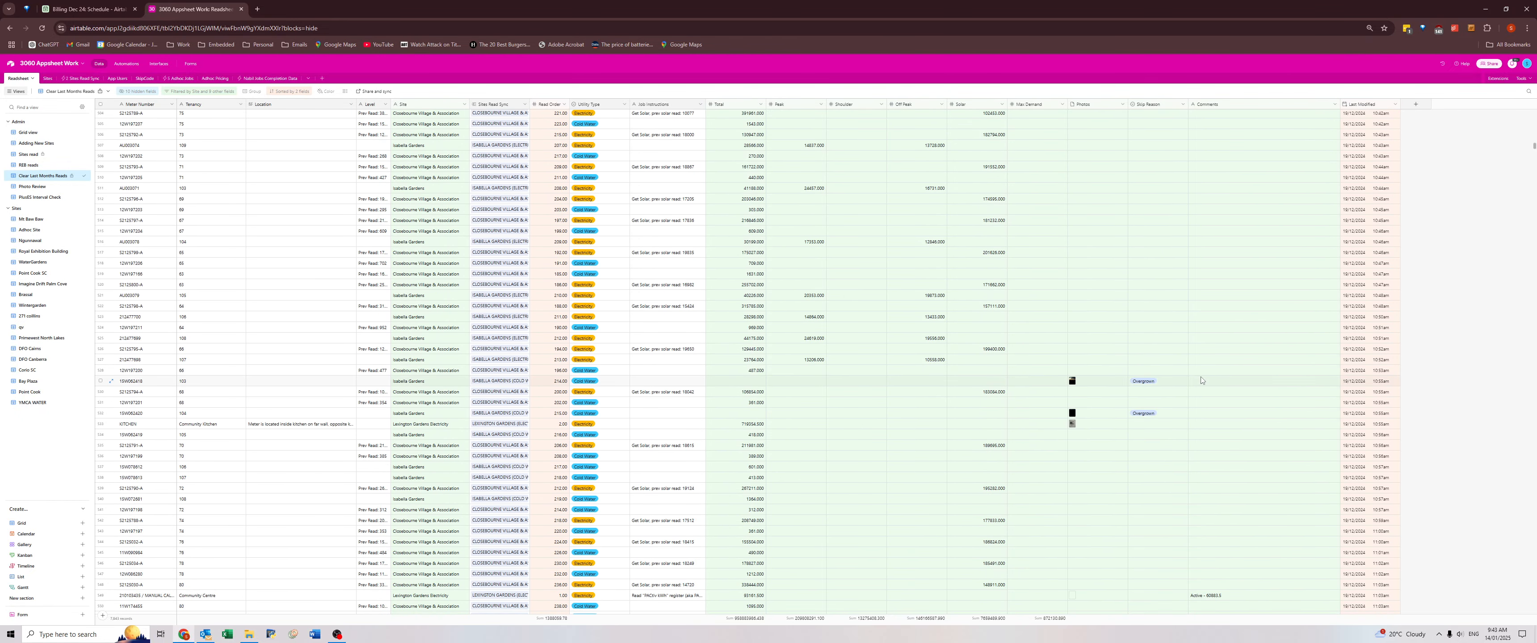
scroll(1201, 381, down, 3)
click(1201, 374)
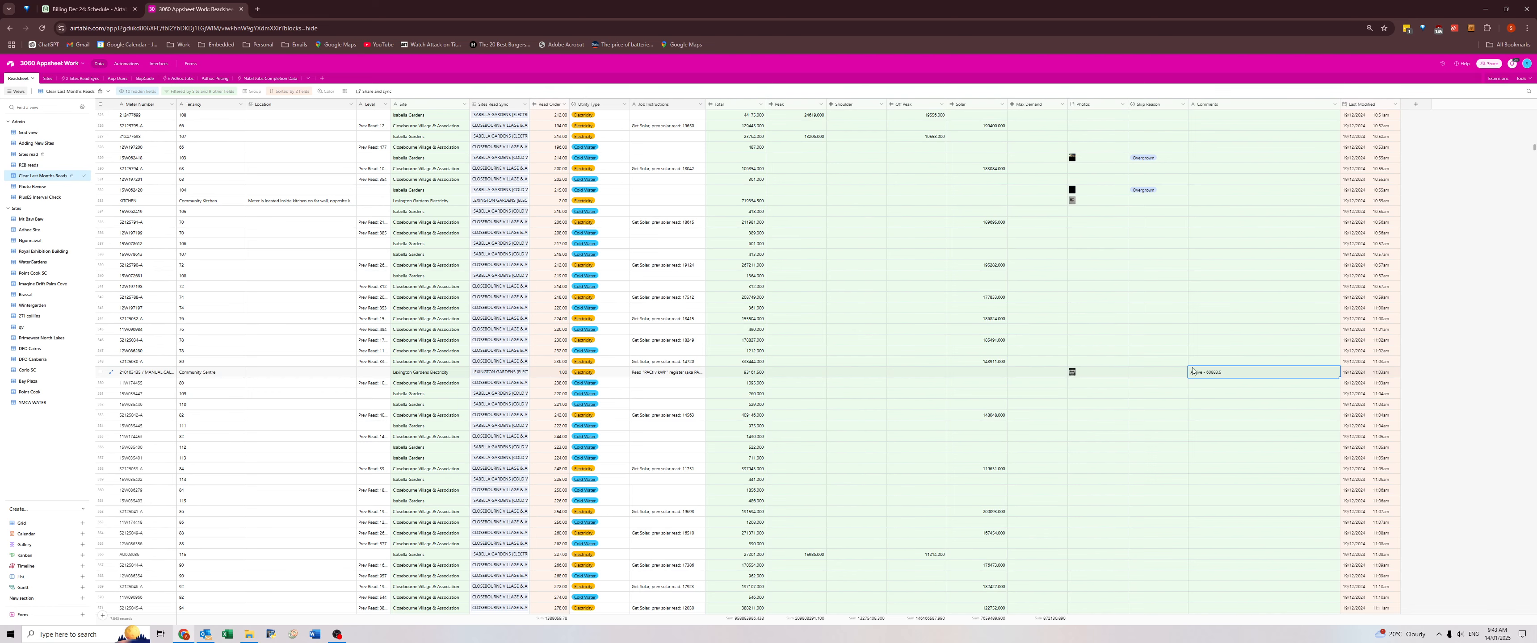
Review the Comments and Skip Reason columns through the remaining Lexington Gardens and The Grove at Ngunnawal records for notes worth keeping.
scroll(1193, 371, down, 10)
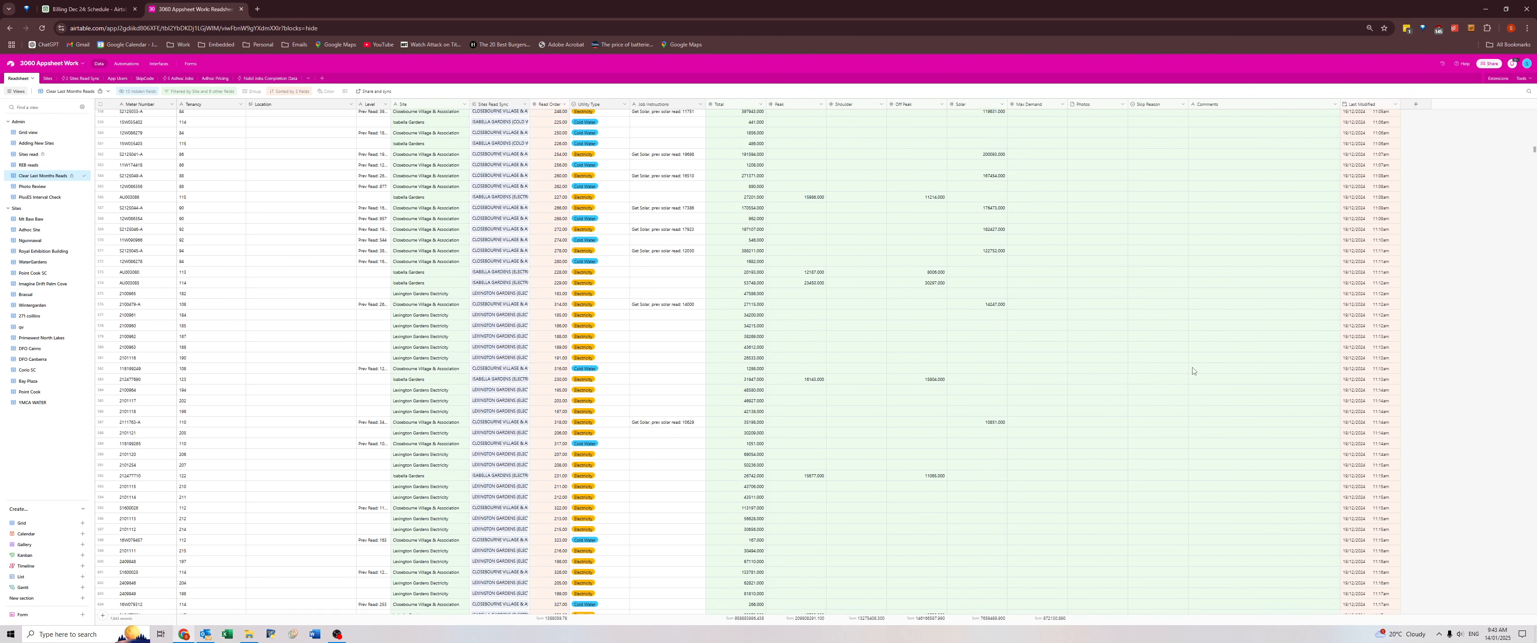
scroll(1192, 371, down, 12)
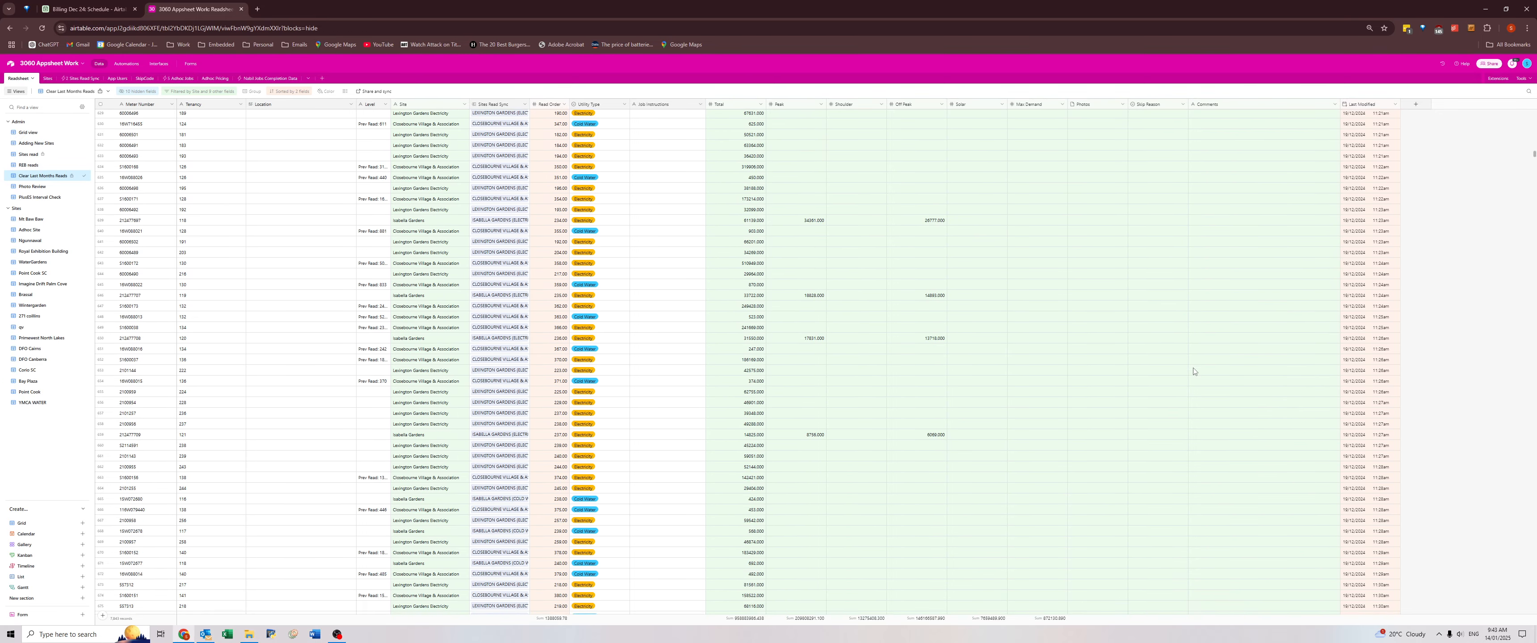
scroll(1194, 375, down, 11)
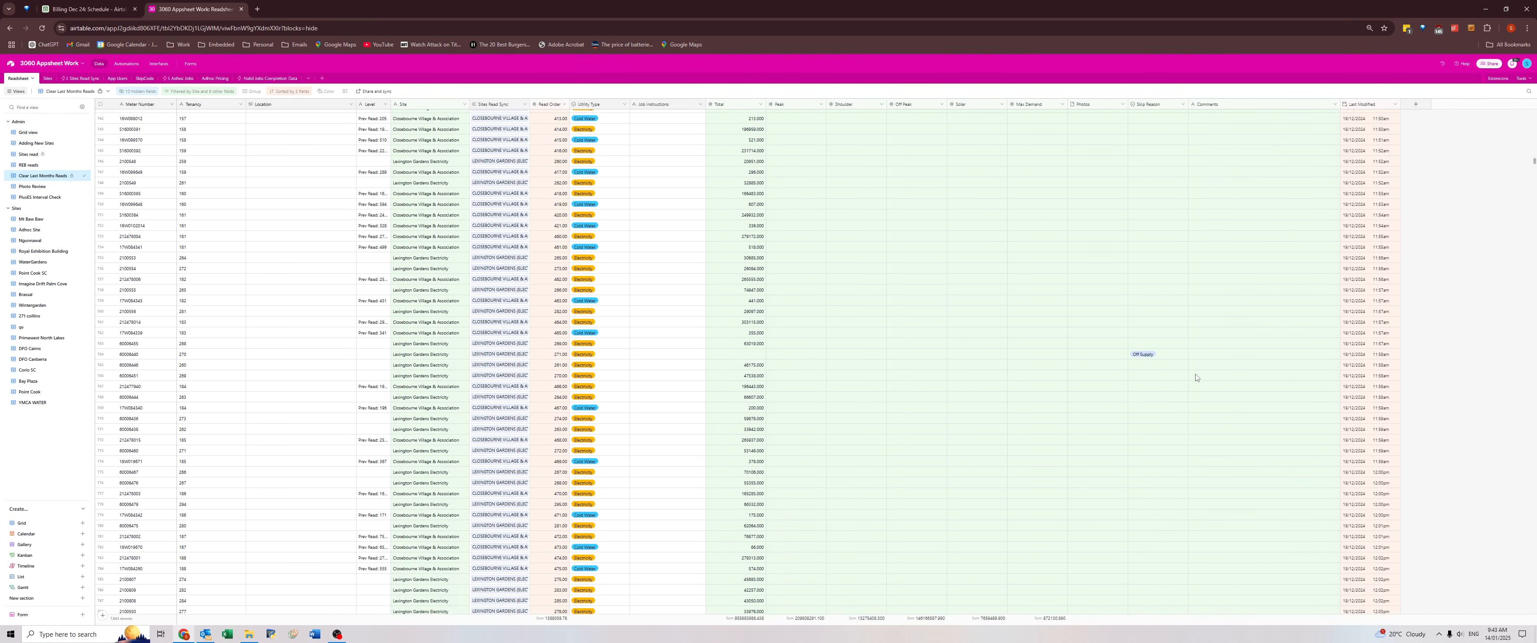
scroll(1196, 375, down, 16)
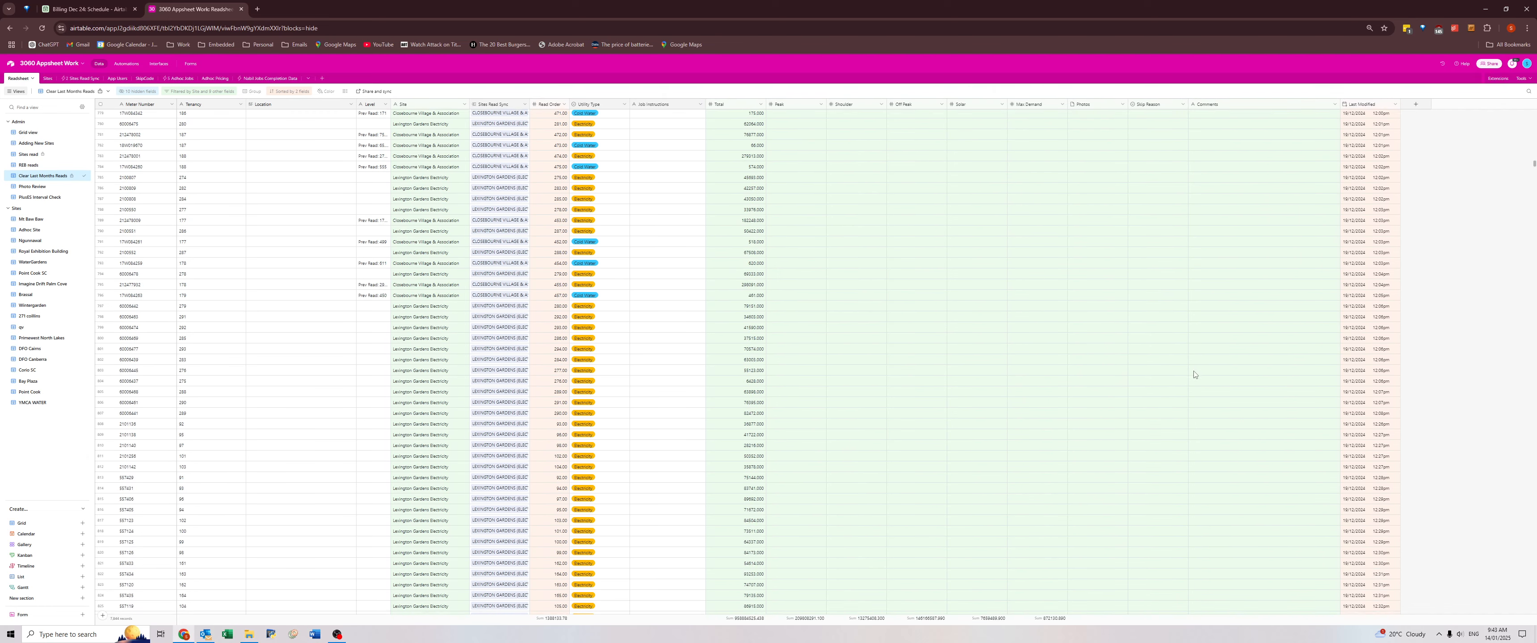
scroll(1195, 375, down, 7)
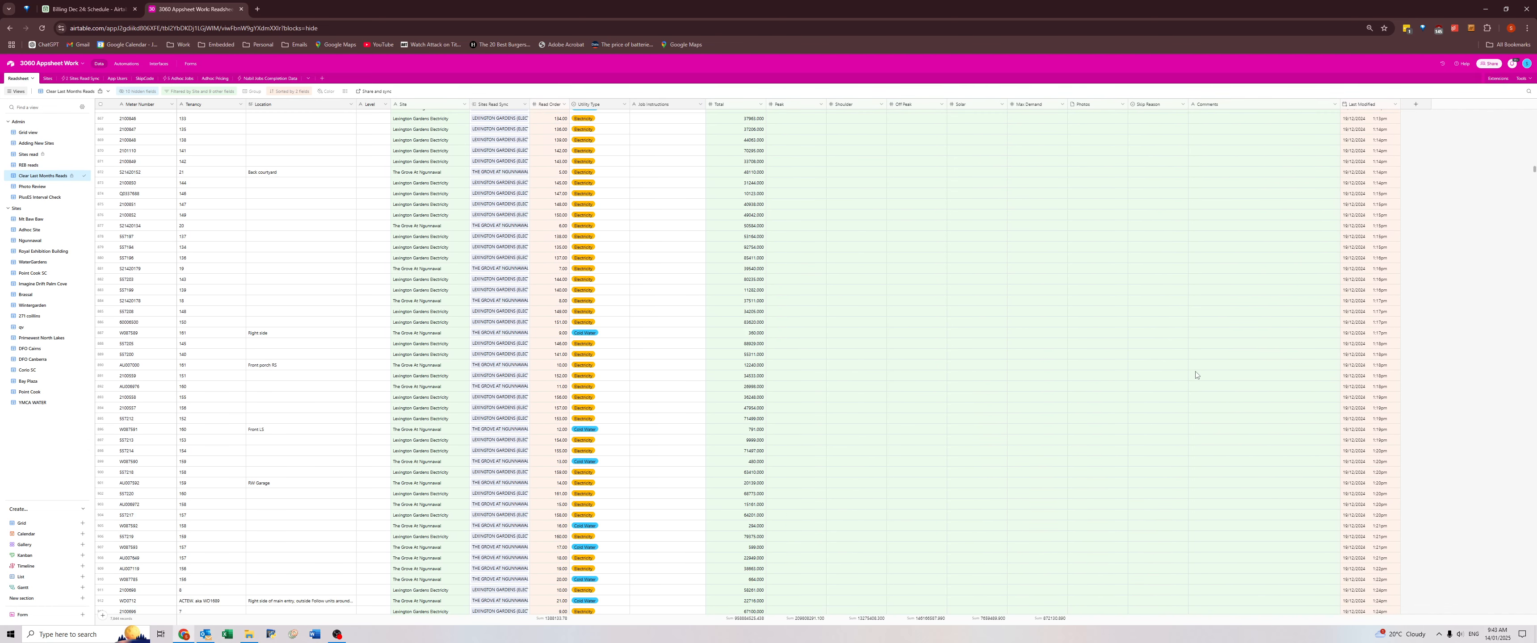
scroll(1195, 375, down, 8)
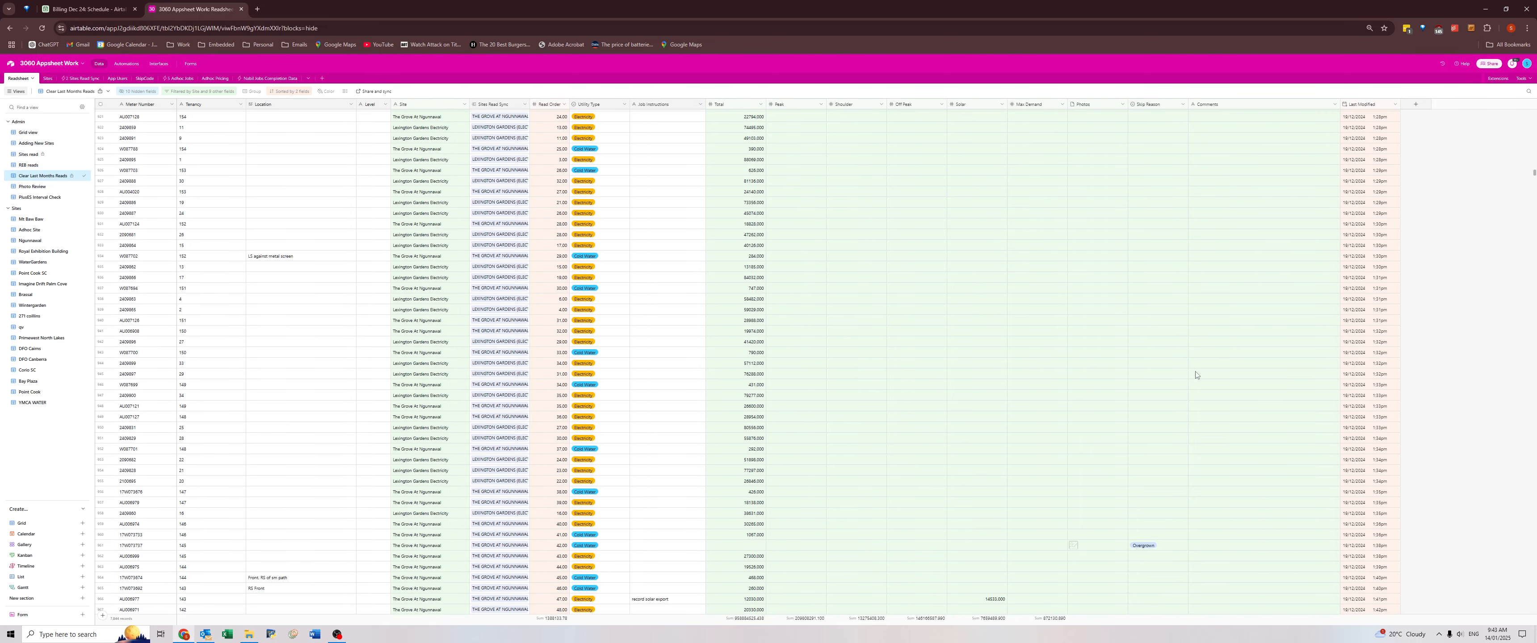
scroll(1196, 377, down, 3)
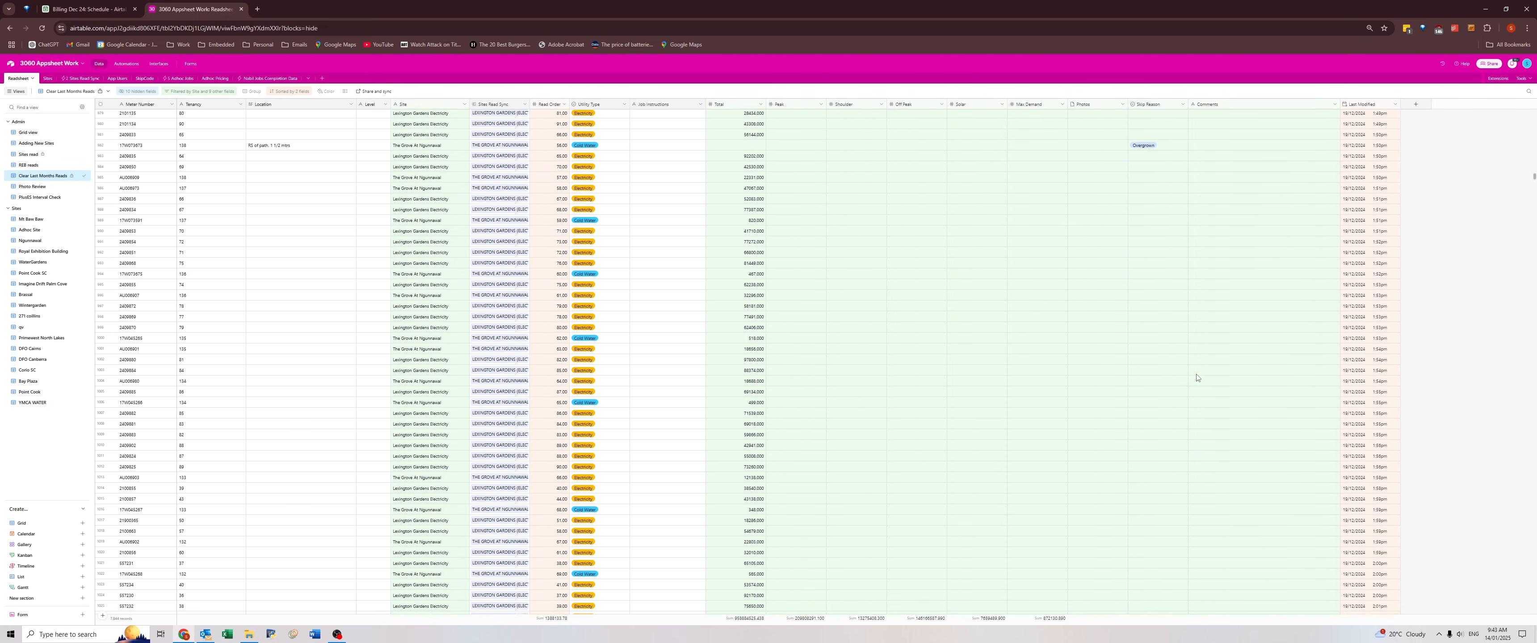
scroll(1196, 379, down, 4)
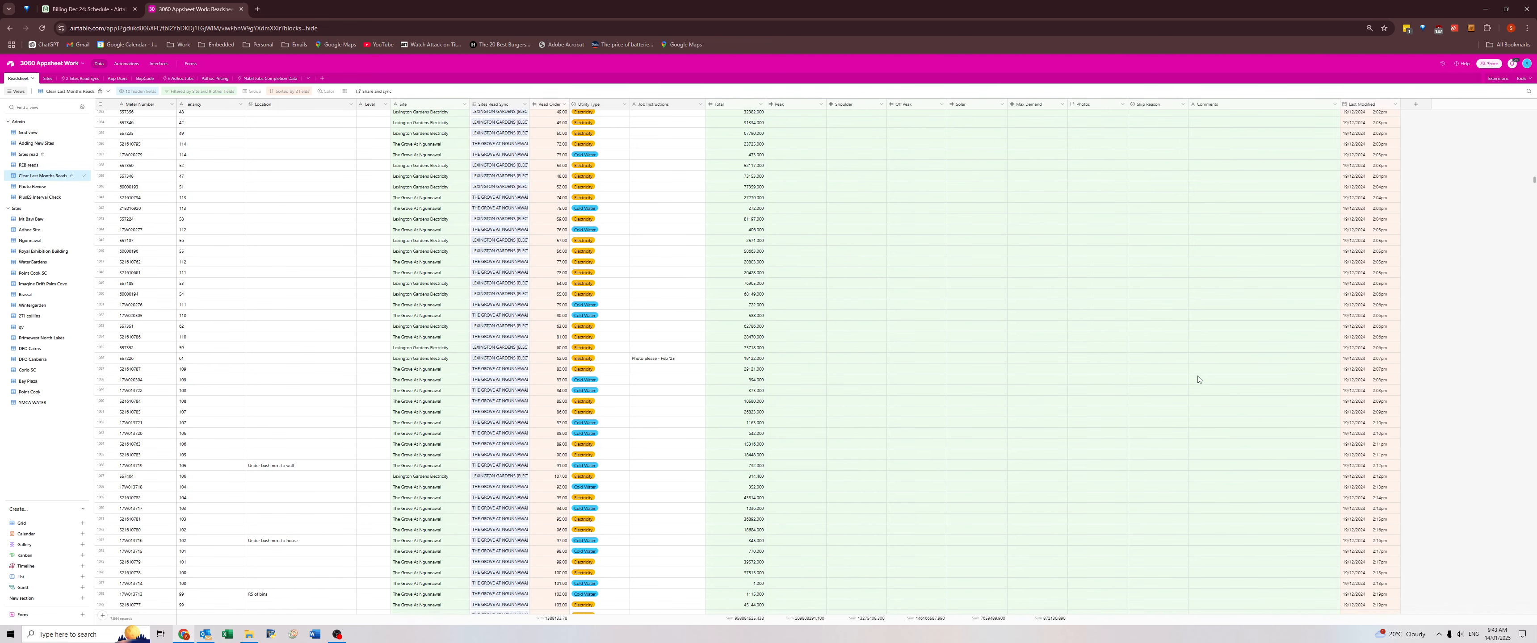
scroll(1154, 418, down, 10)
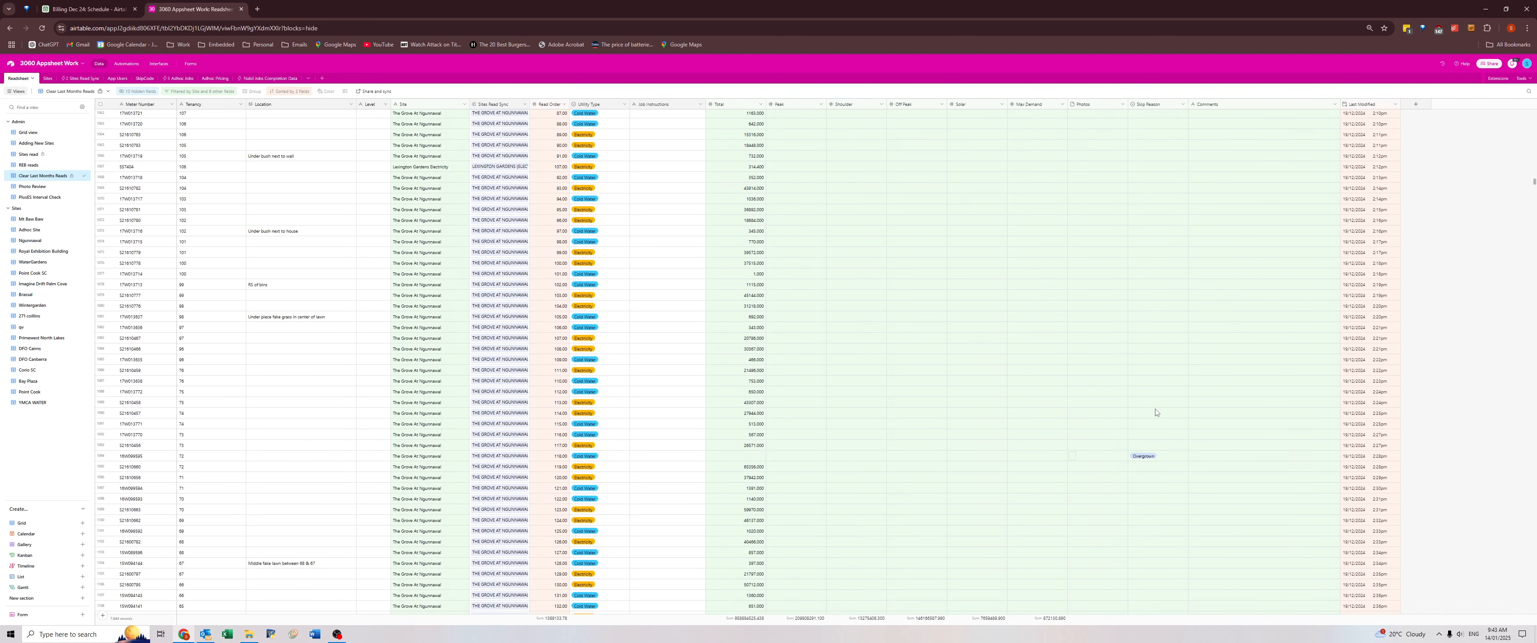
scroll(1156, 412, down, 15)
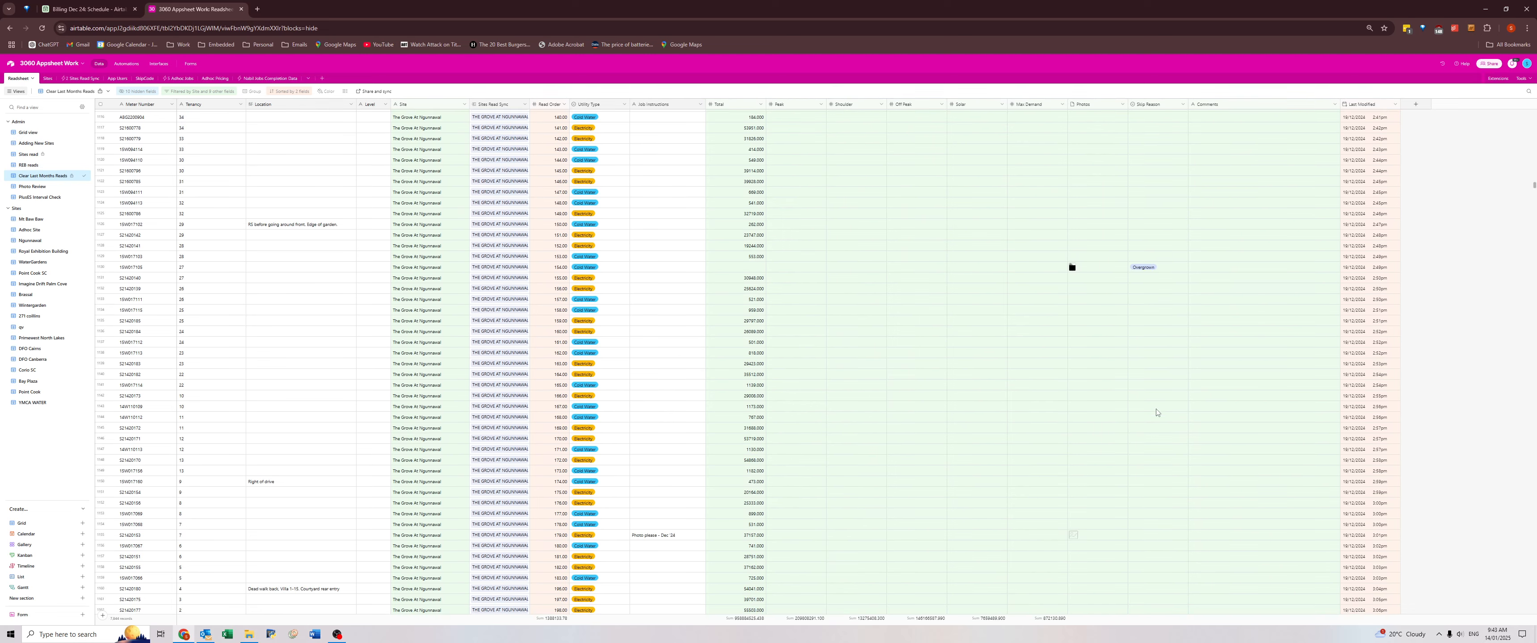
scroll(1160, 413, down, 17)
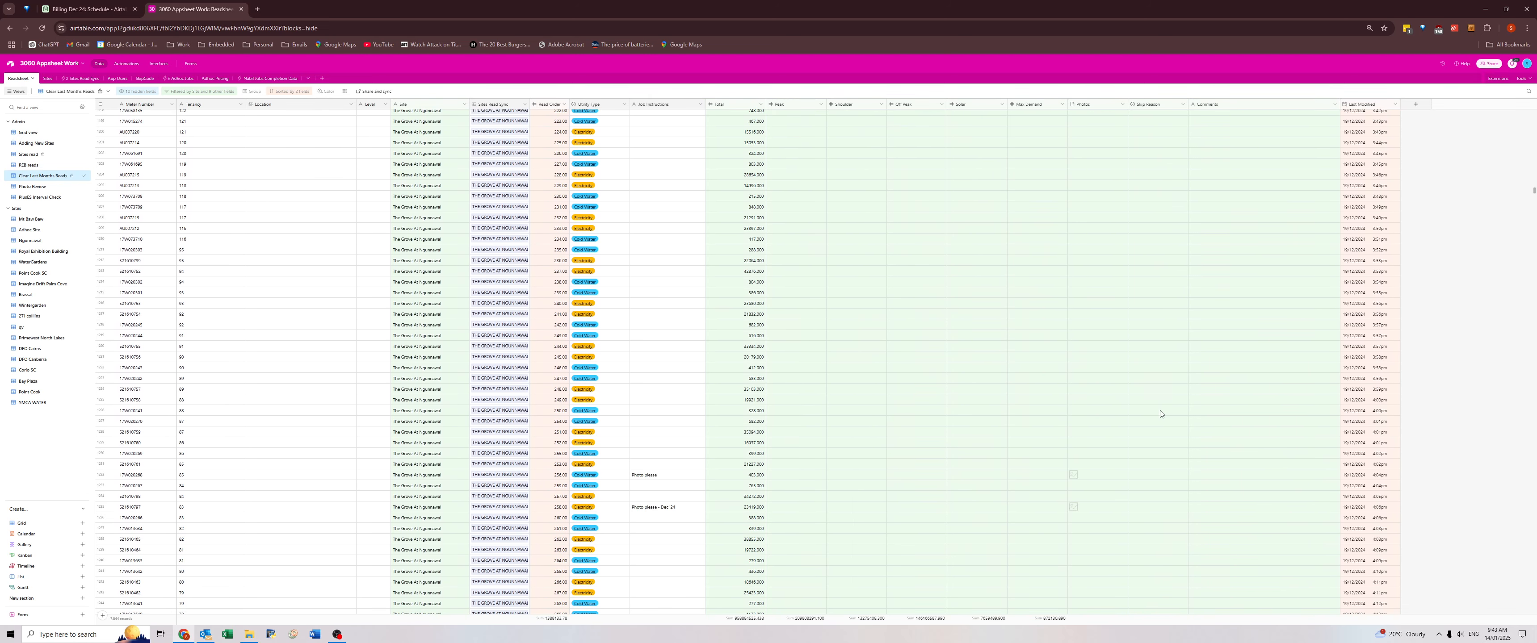
scroll(1165, 411, down, 5)
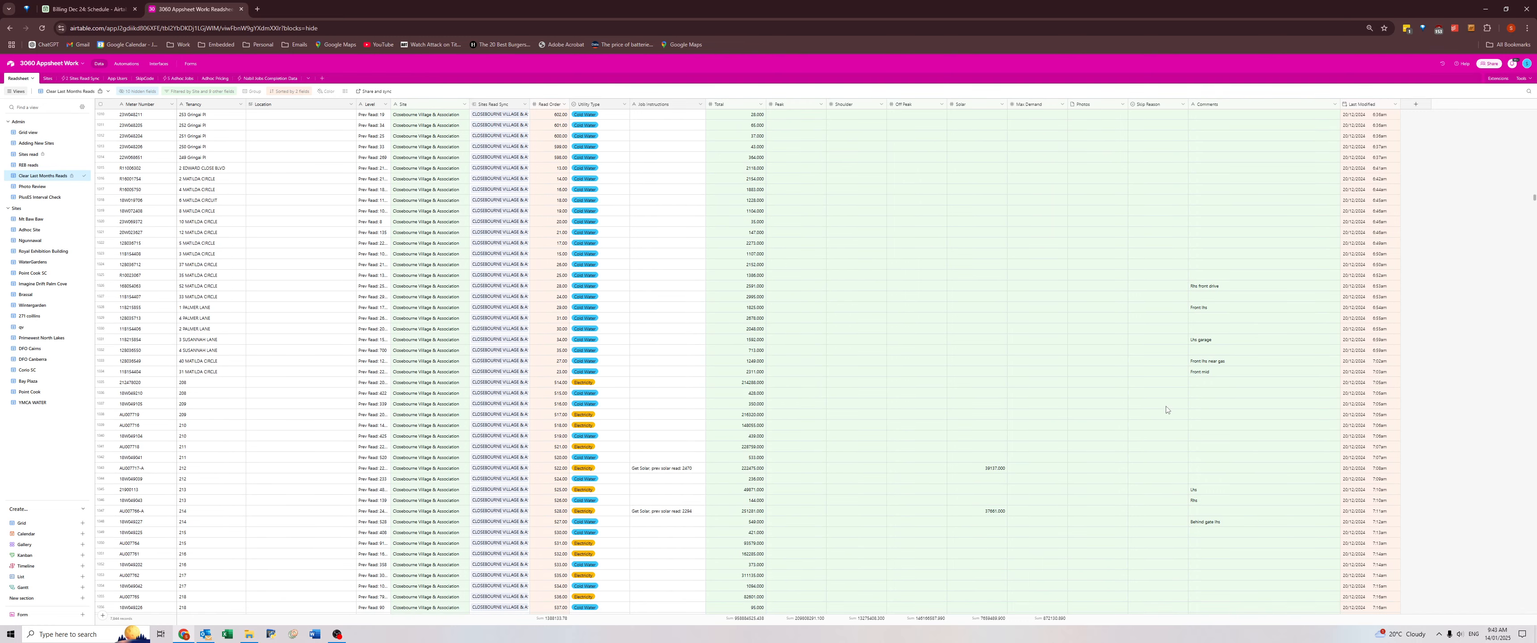
scroll(1181, 297, down, 3)
Clear the read values, photos, skip reasons and comments of all records above the Closebourne Village Gringai Pl group.
scroll(1229, 195, up, 8)
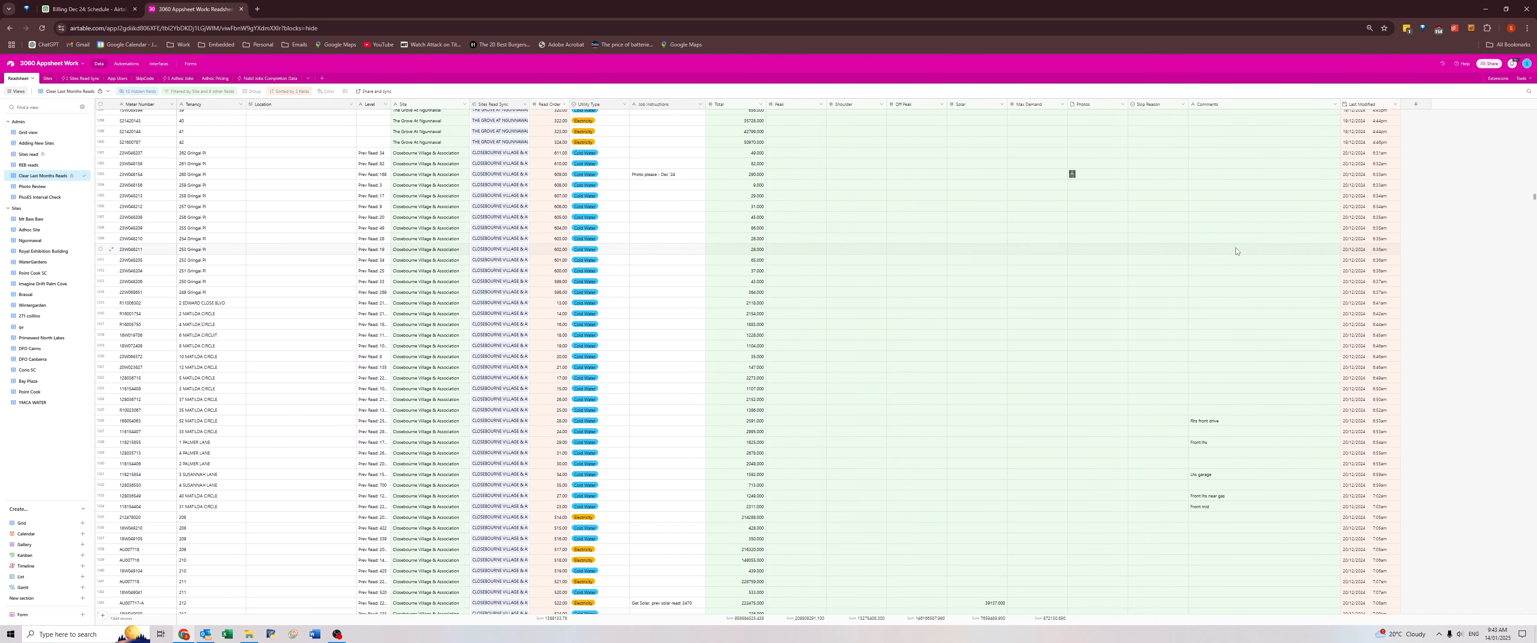
click(1238, 410)
key(ctrl+shift+Up)
key(shift+Left)
key(shift+Left)
key(shift+Left)
key(shift+Left)
key(shift+Left)
key(shift+Left)
key(shift+Left)
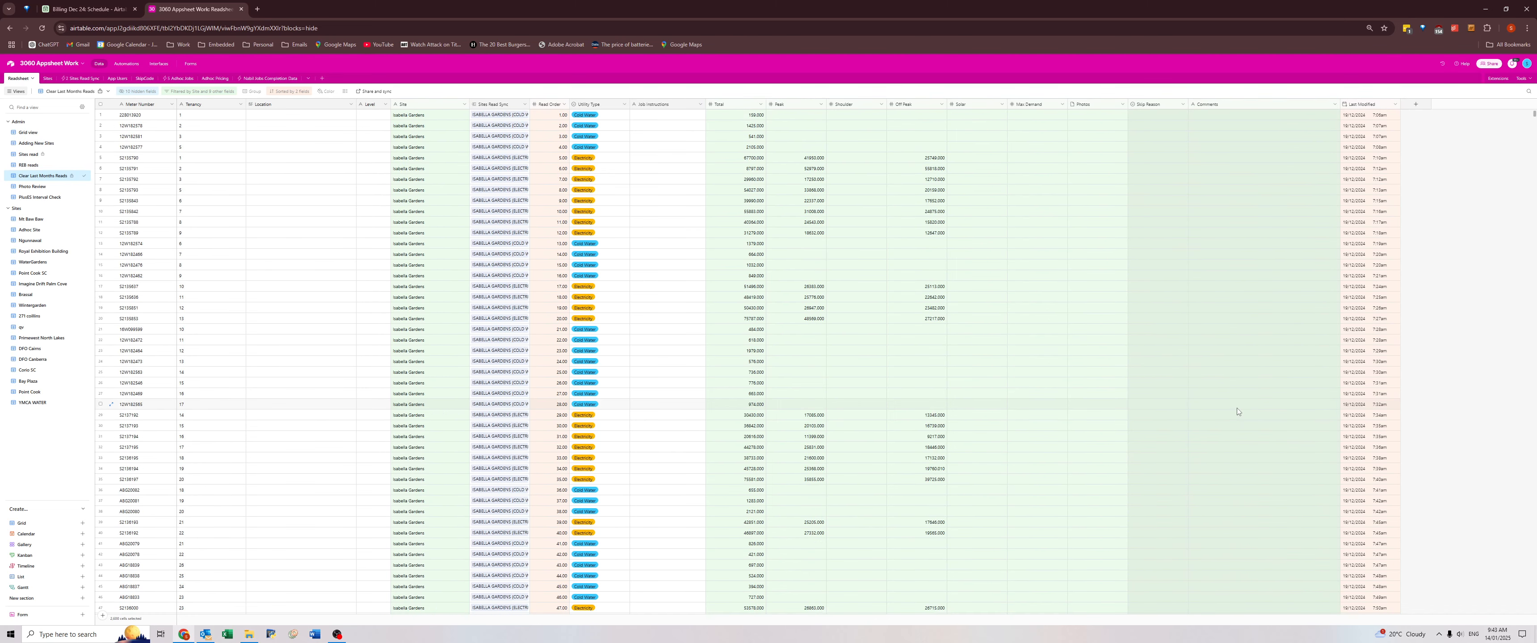
key(shift+Left)
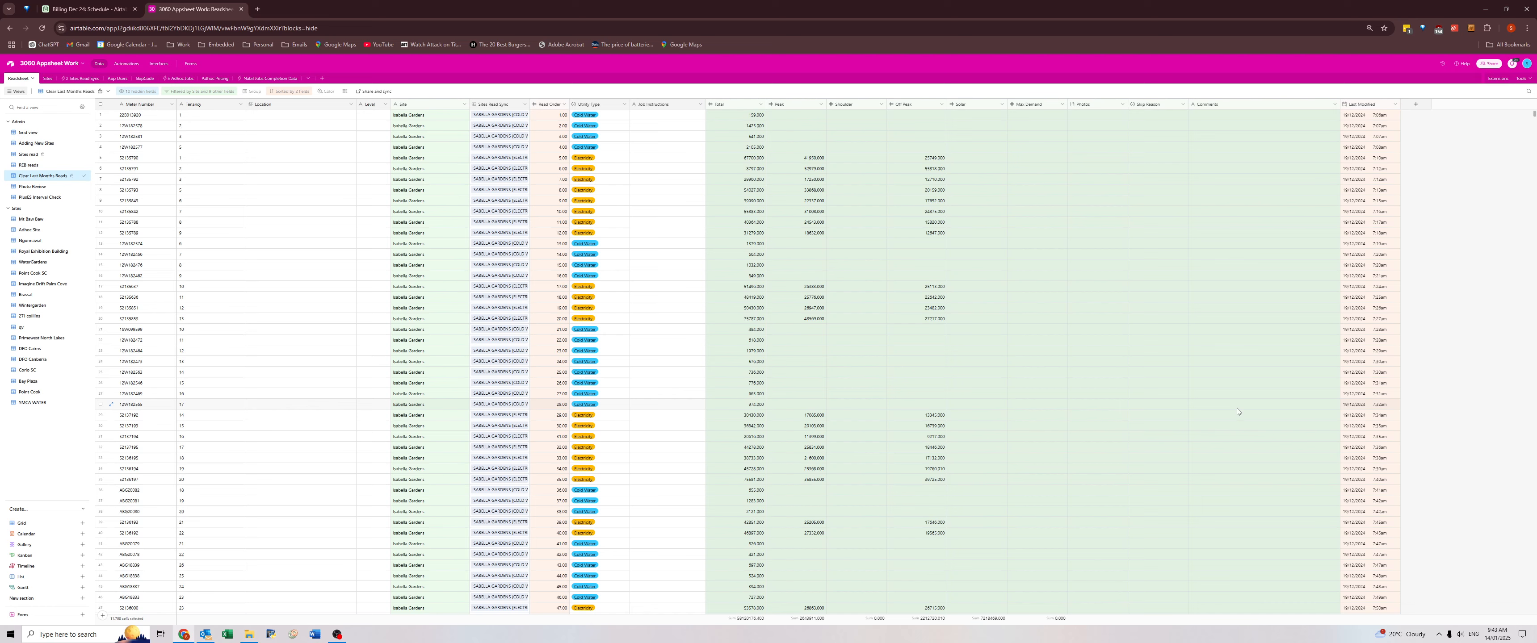
key(Delete)
key(Return)
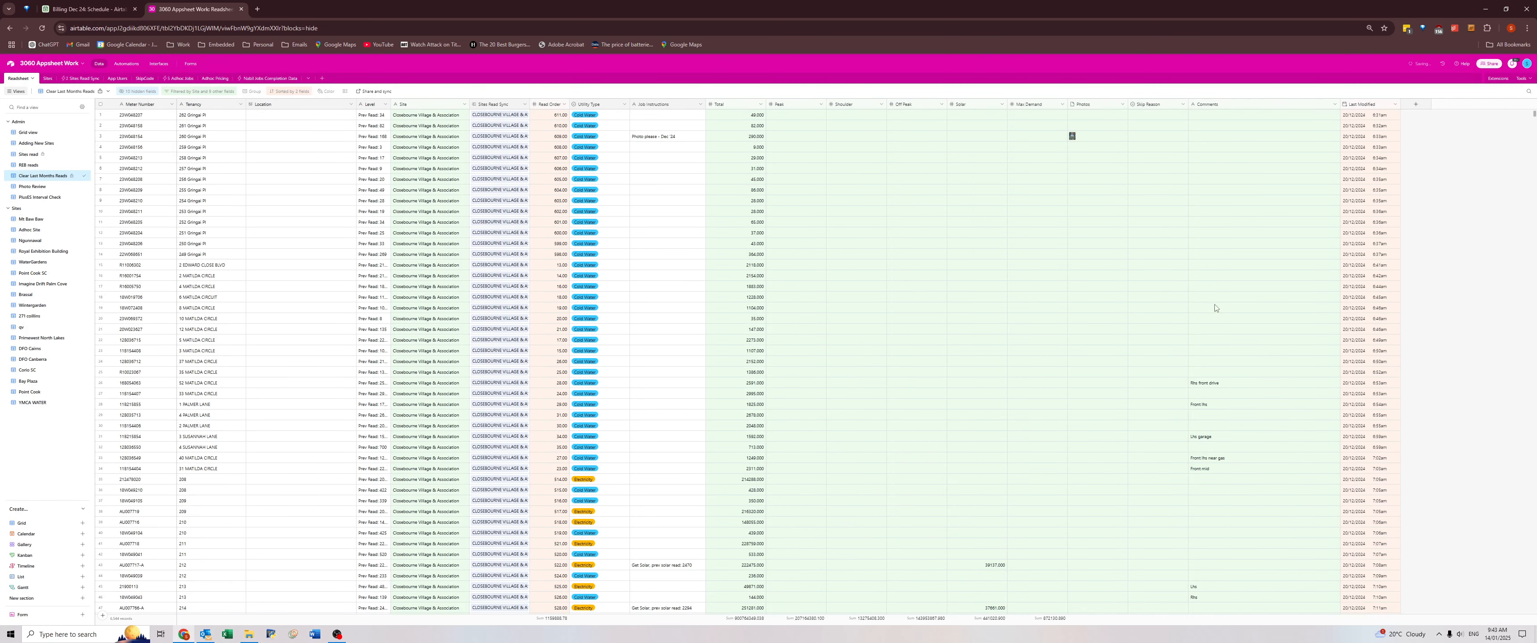
Copy the "Rhs front drive" and "Front lhs" comments into the Location fields of their own Closebourne Village records.
click(1211, 384)
key(ctrl+c)
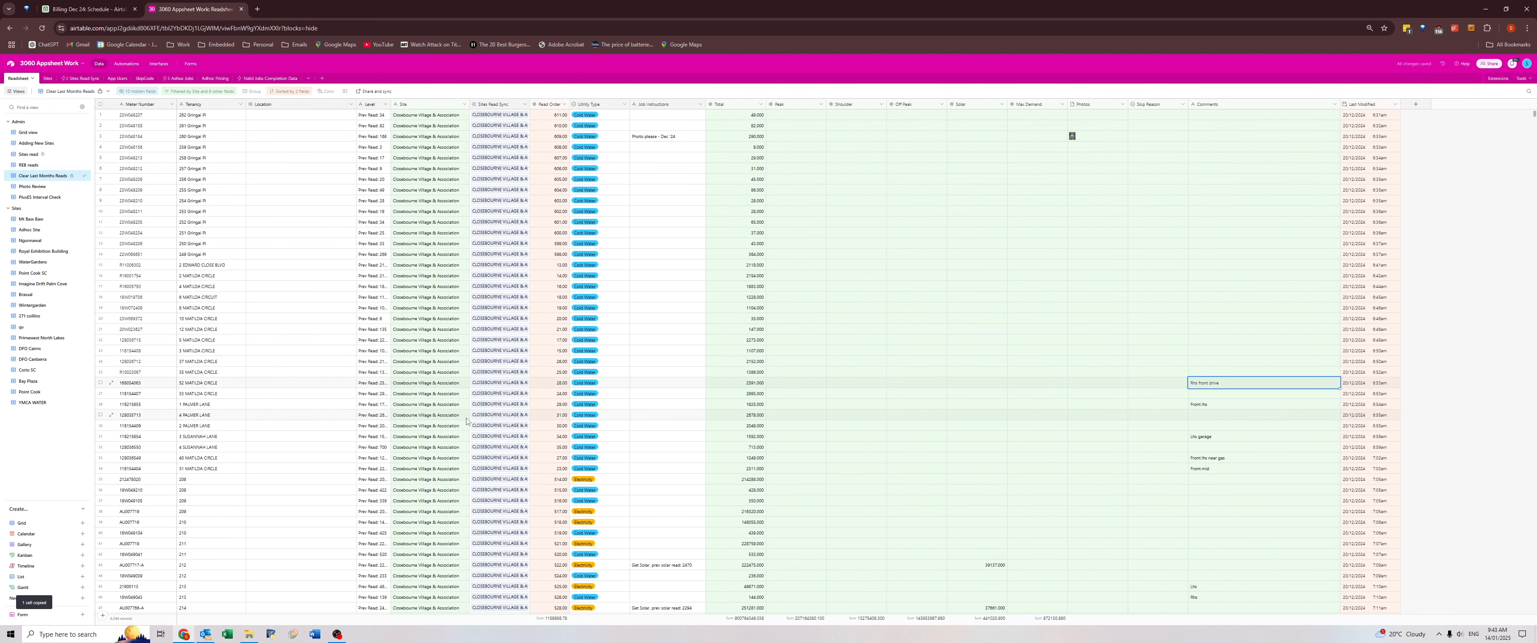
click(298, 383)
key(ctrl+v)
click(1211, 405)
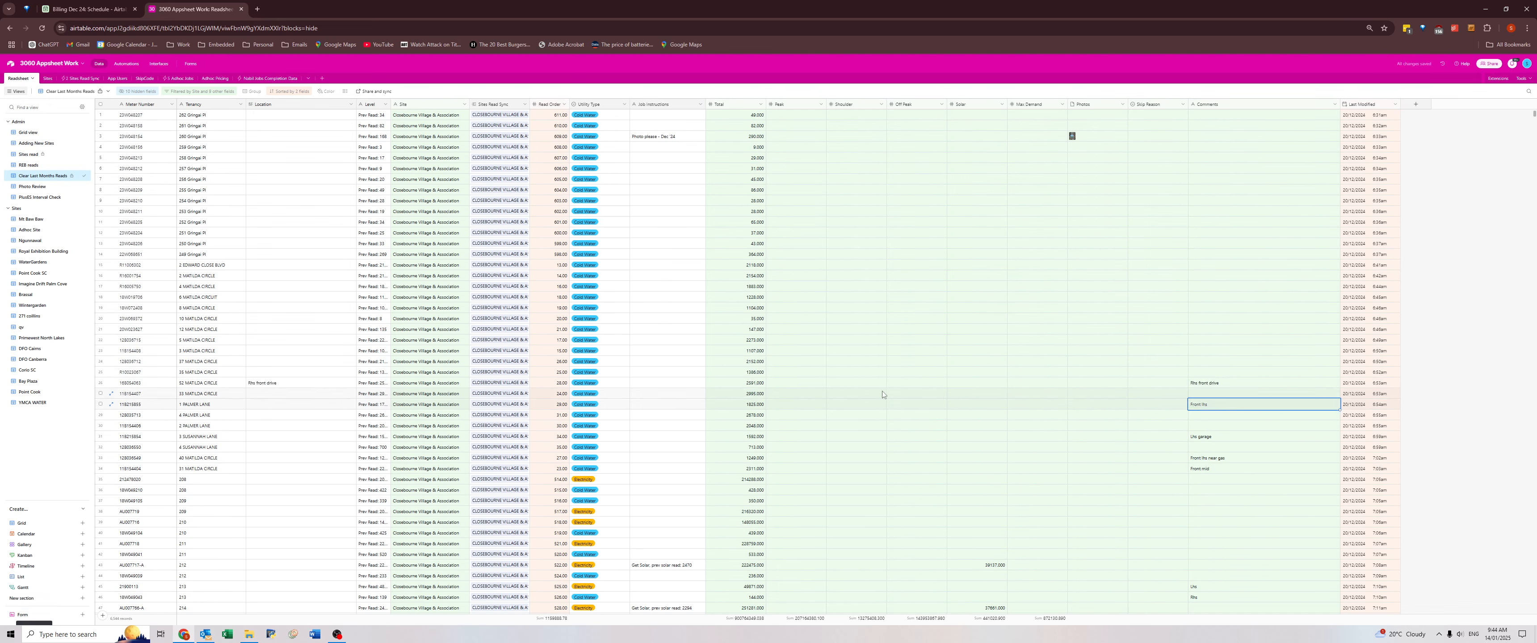
key(ctrl+c)
click(298, 405)
key(ctrl+v)
Copy the "Lhs garage" and "Front lhs near gas" comments into the Location fields of their own Closebourne Village records.
click(1211, 437)
key(ctrl+c)
click(301, 437)
key(ctrl+v)
click(1211, 458)
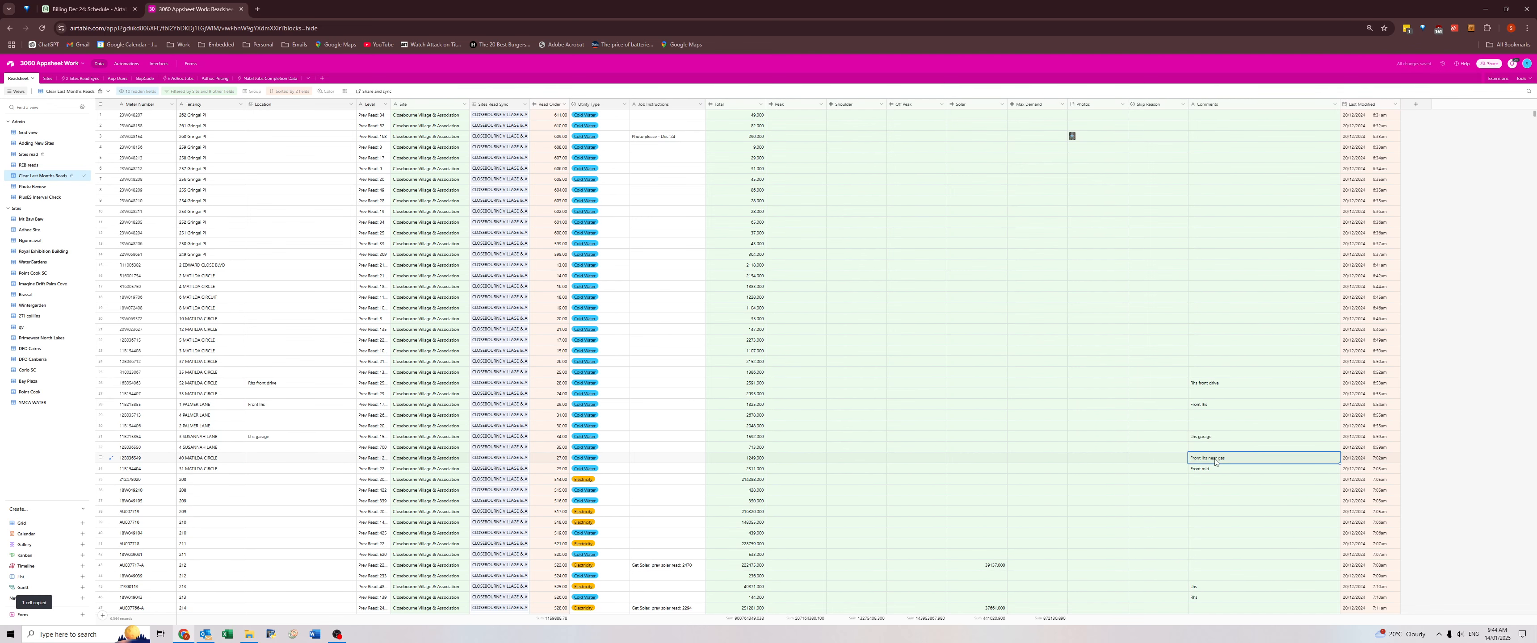
key(ctrl+c)
click(301, 459)
key(ctrl+v)
Copy the "Front mid" comment into the Location field of the same Closebourne Village record.
click(1211, 469)
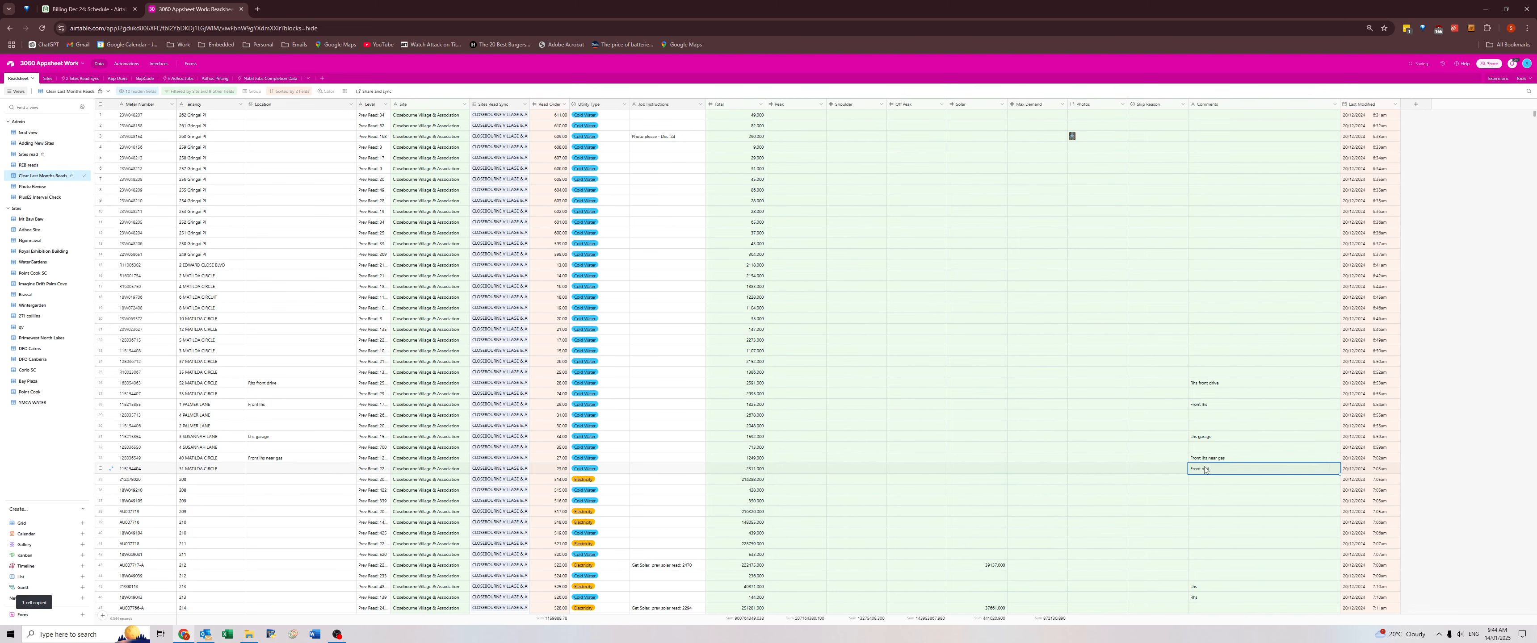
key(ctrl+c)
click(301, 467)
scroll(1116, 441, down, 5)
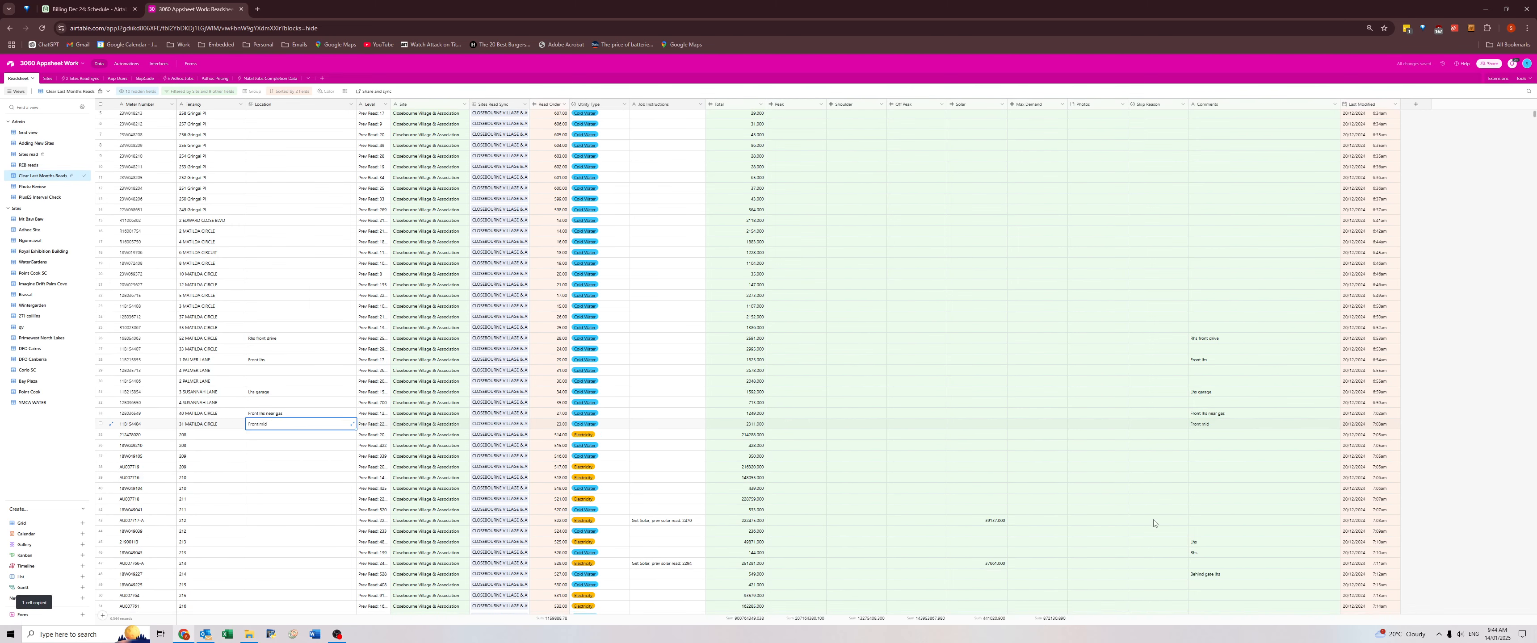
Copy the block of comments from "Lhs" down to the last "Rhs" into the Location fields of the same Closebourne Village records.
scroll(1163, 451, down, 2)
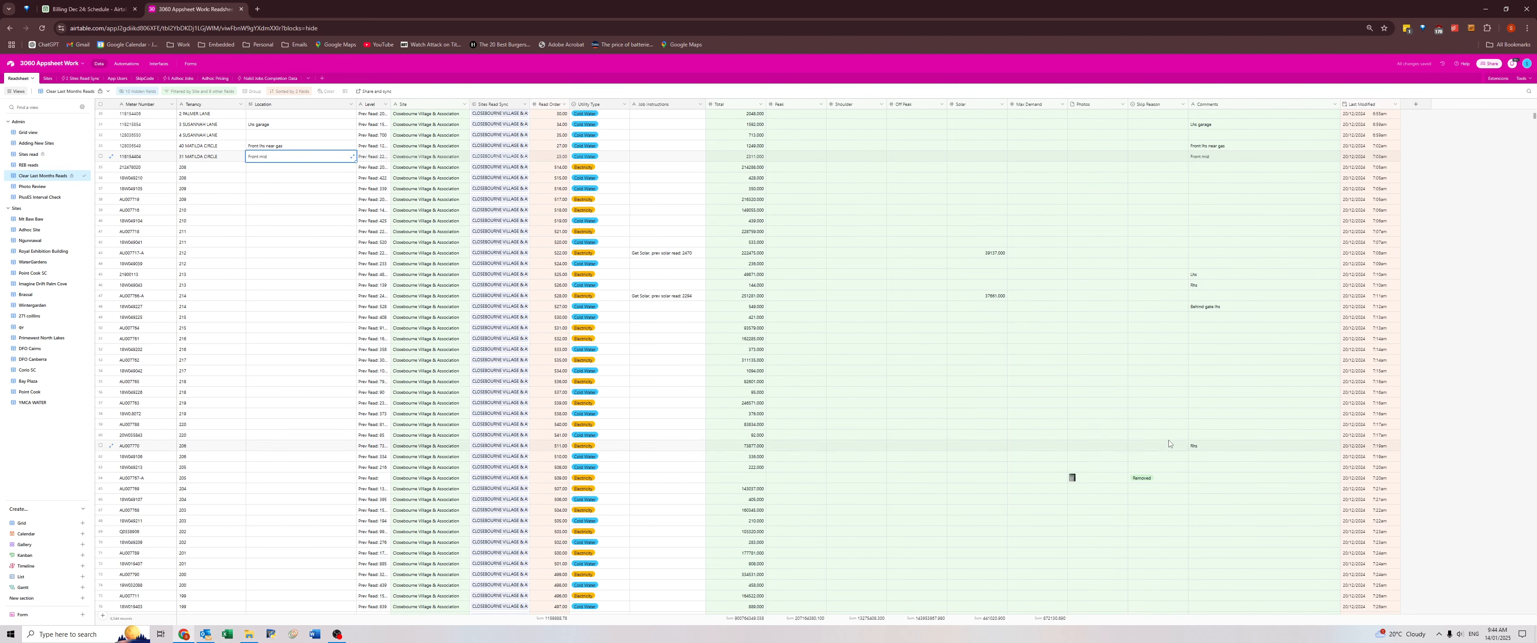
drag(1205, 276, 1211, 448)
key(ctrl+c)
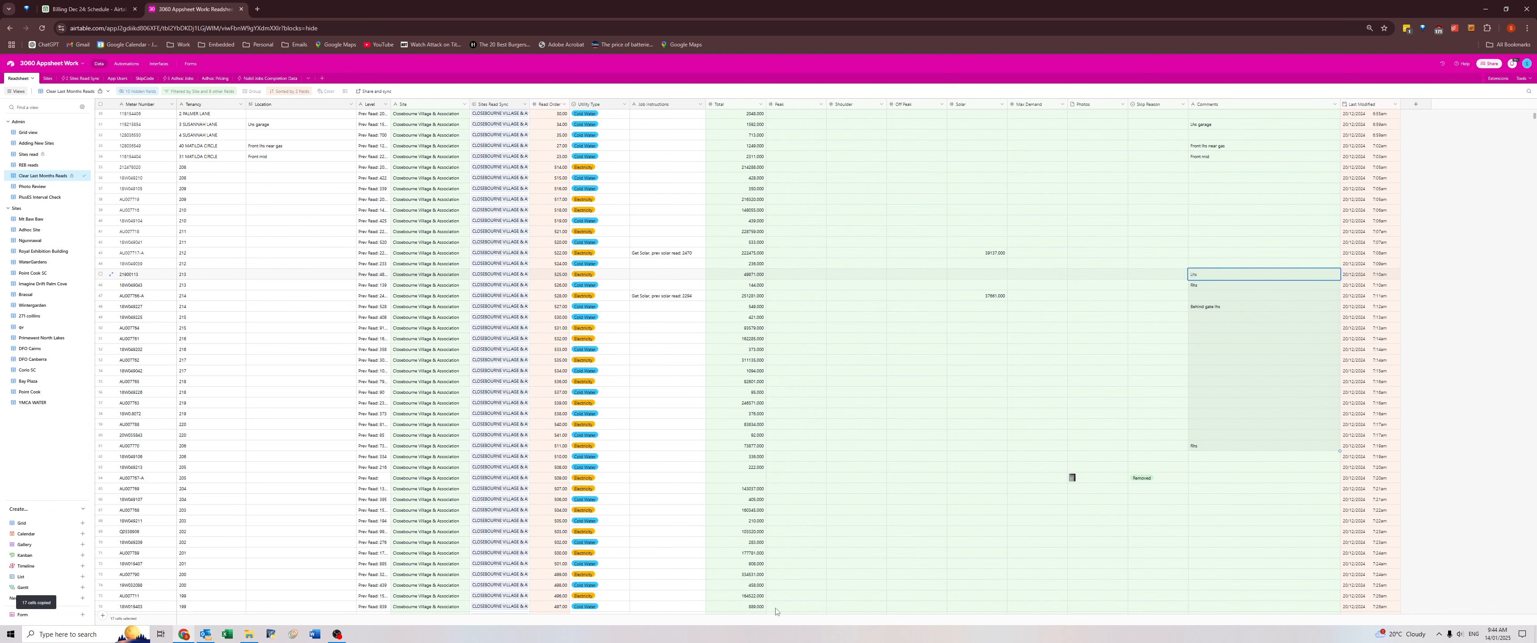
click(267, 278)
key(ctrl+v)
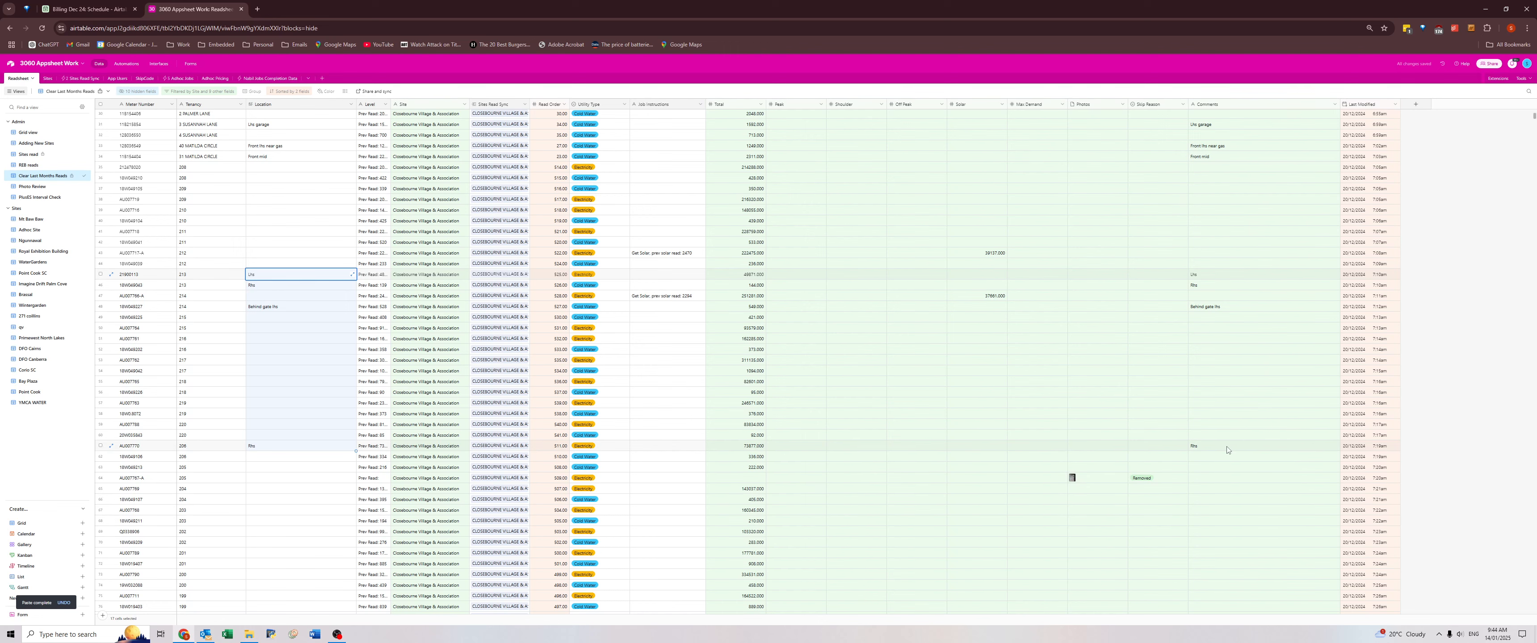
View the meter photo attached to the tenancy 205 record with the Removed skip reason.
click(1215, 480)
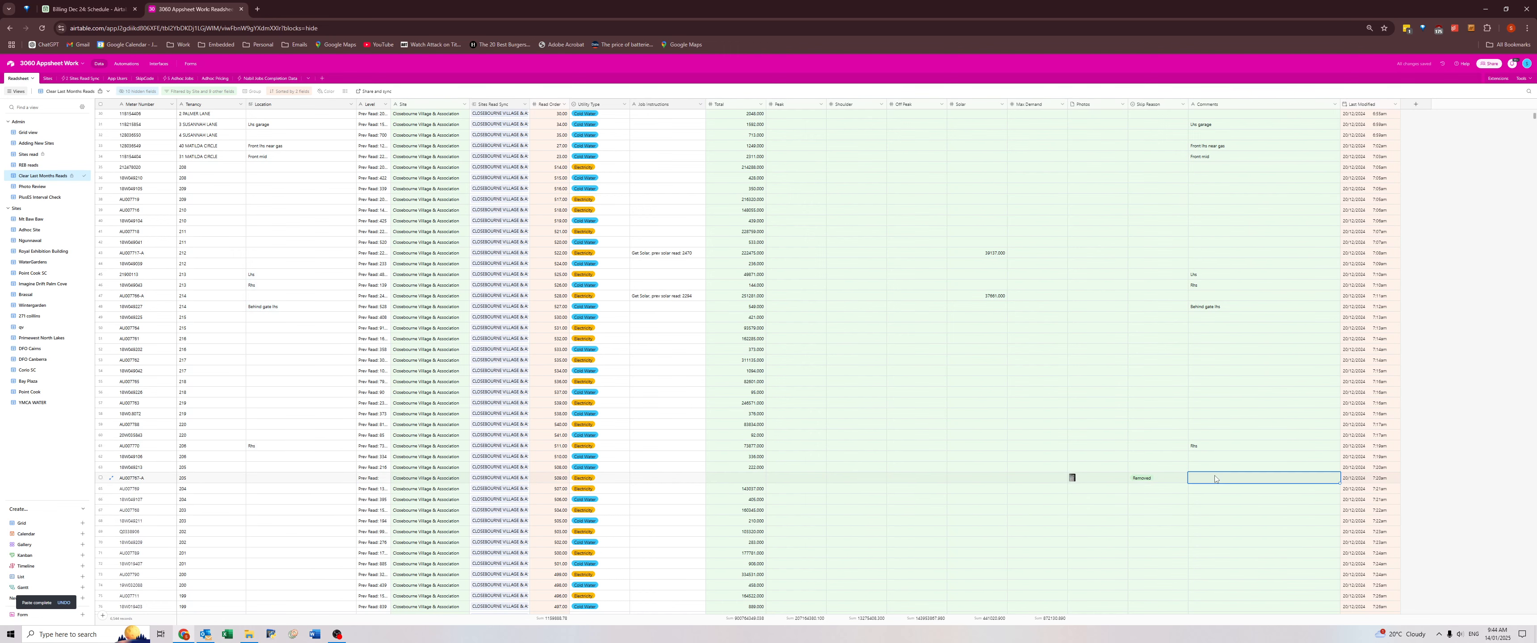
click(1071, 481)
click(1073, 479)
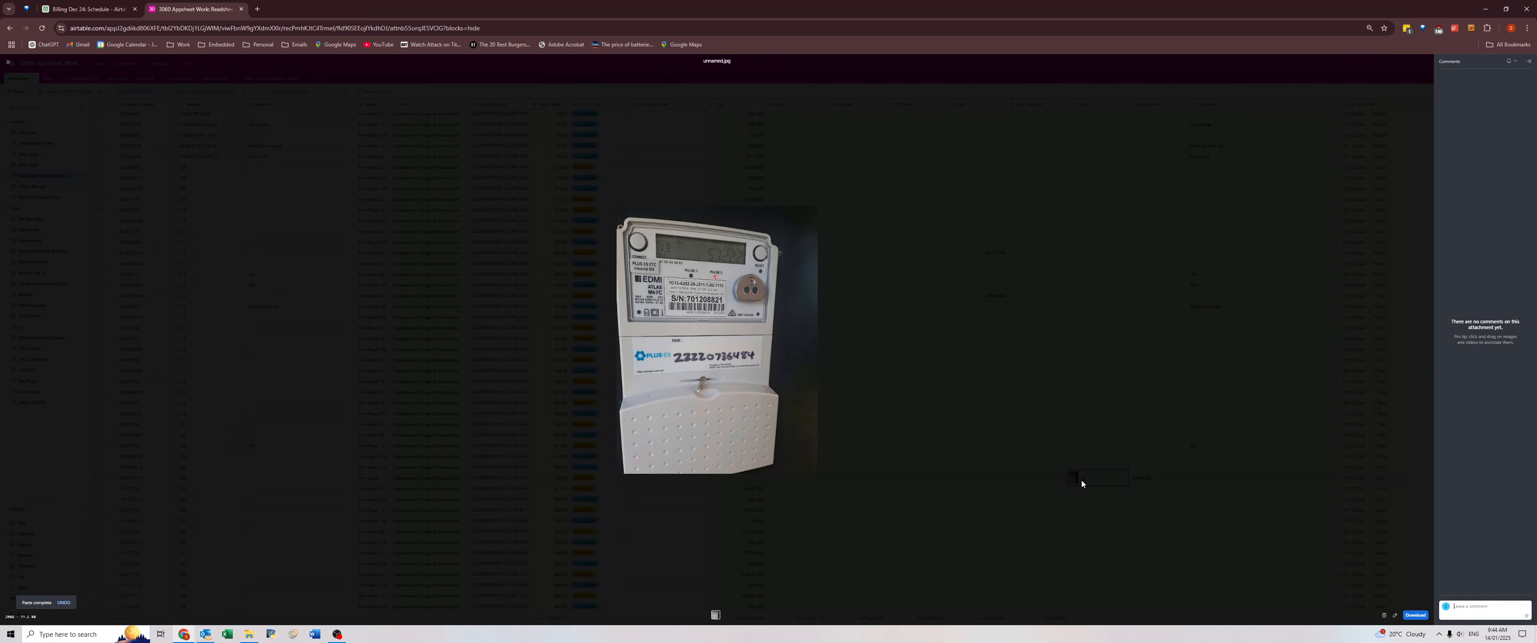
click(1080, 480)
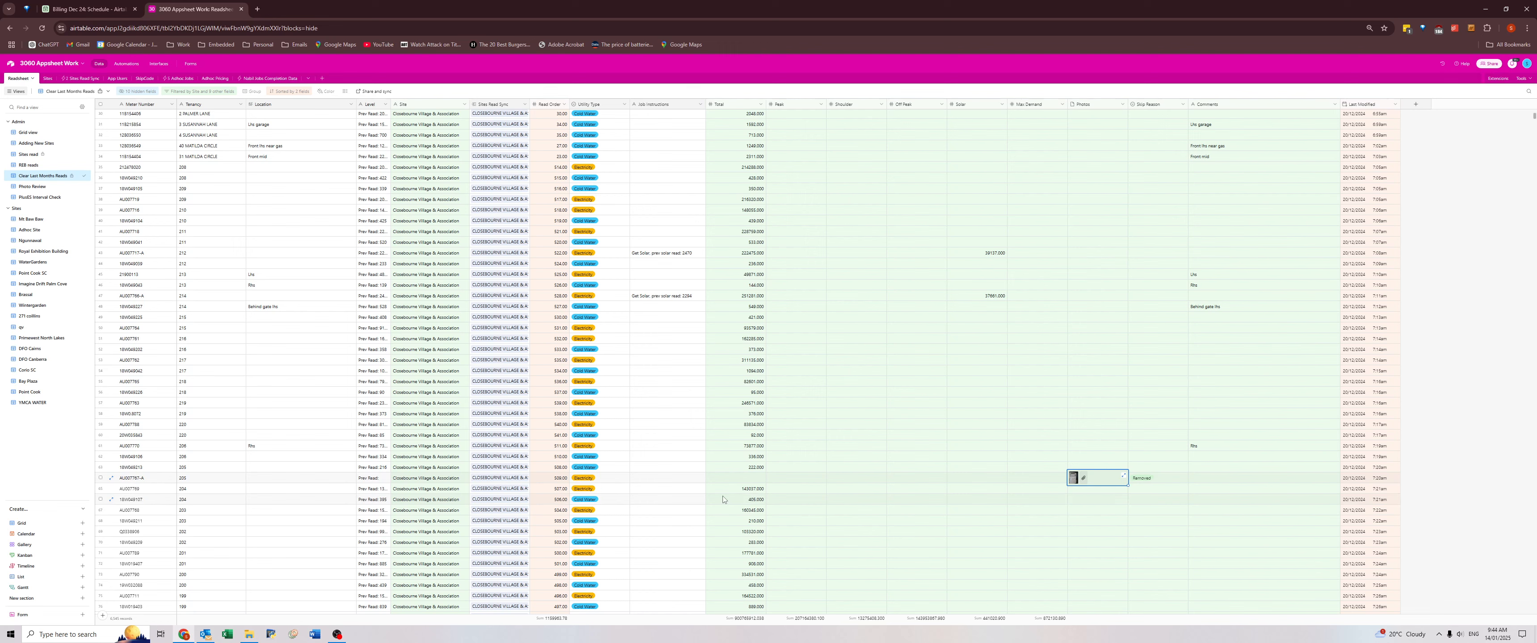
Open the Closebourne Village water December 2024 results workbook in Excel and copy the removed tenancy 205 meter's number from Airtable.
click(149, 480)
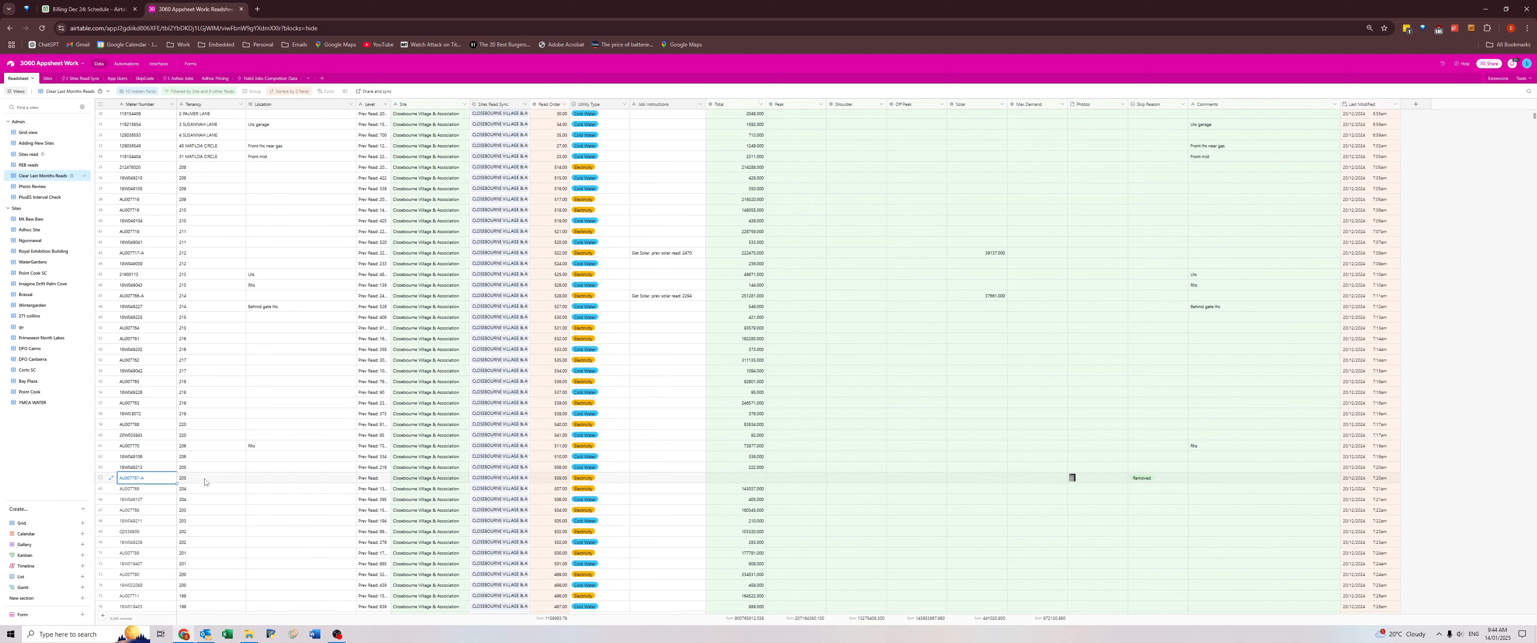
right_click(227, 634)
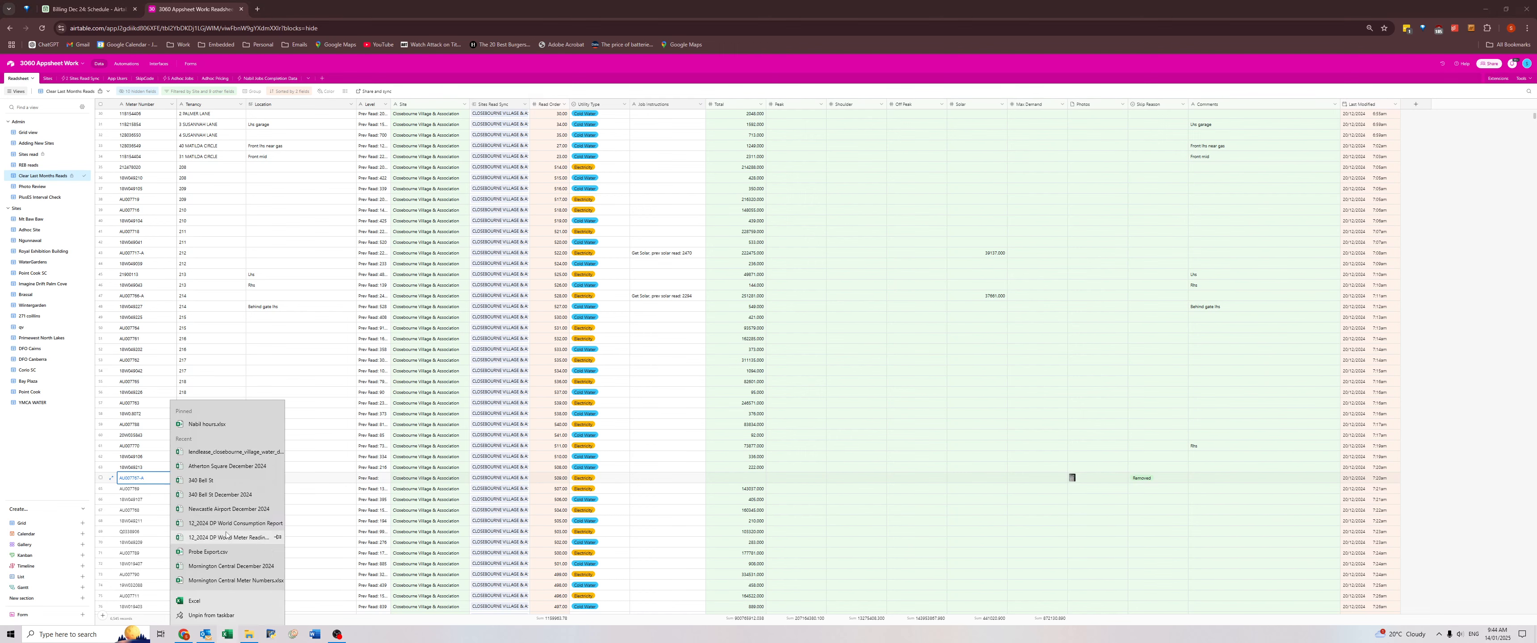
click(210, 453)
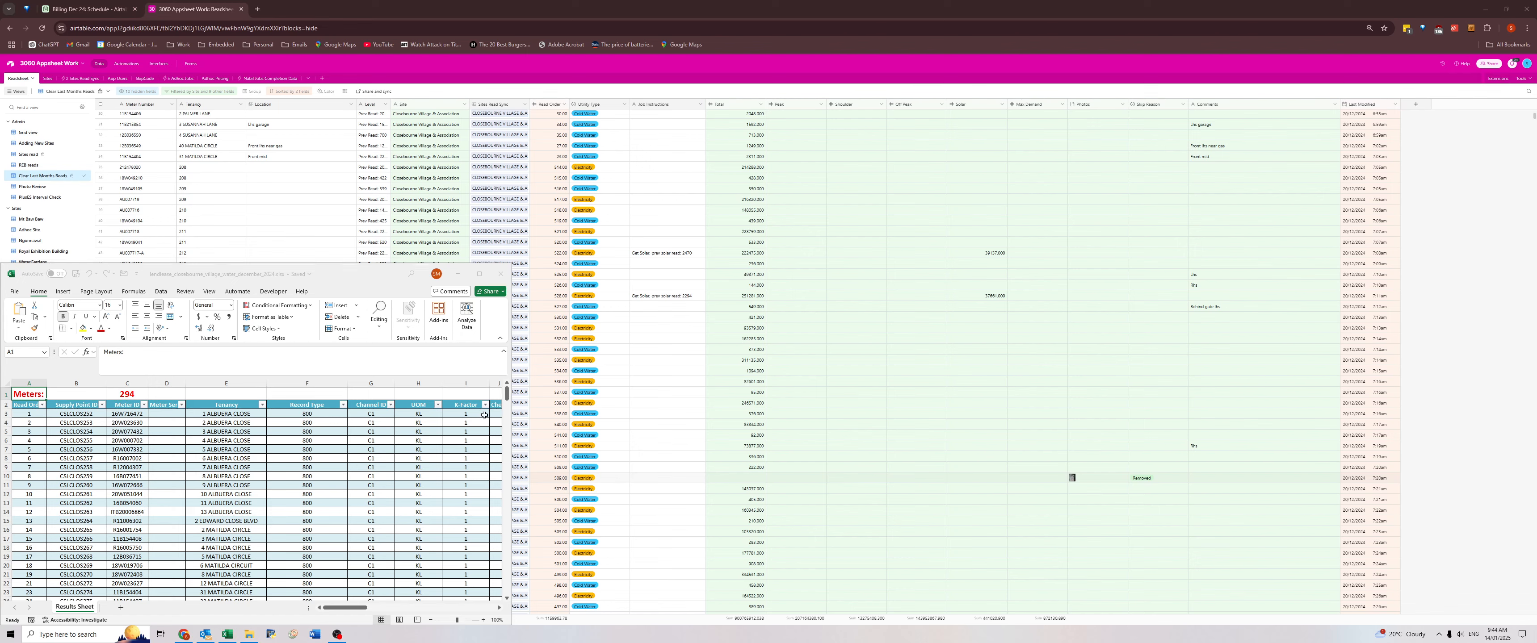
click(549, 478)
click(141, 478)
key(ctrl+c)
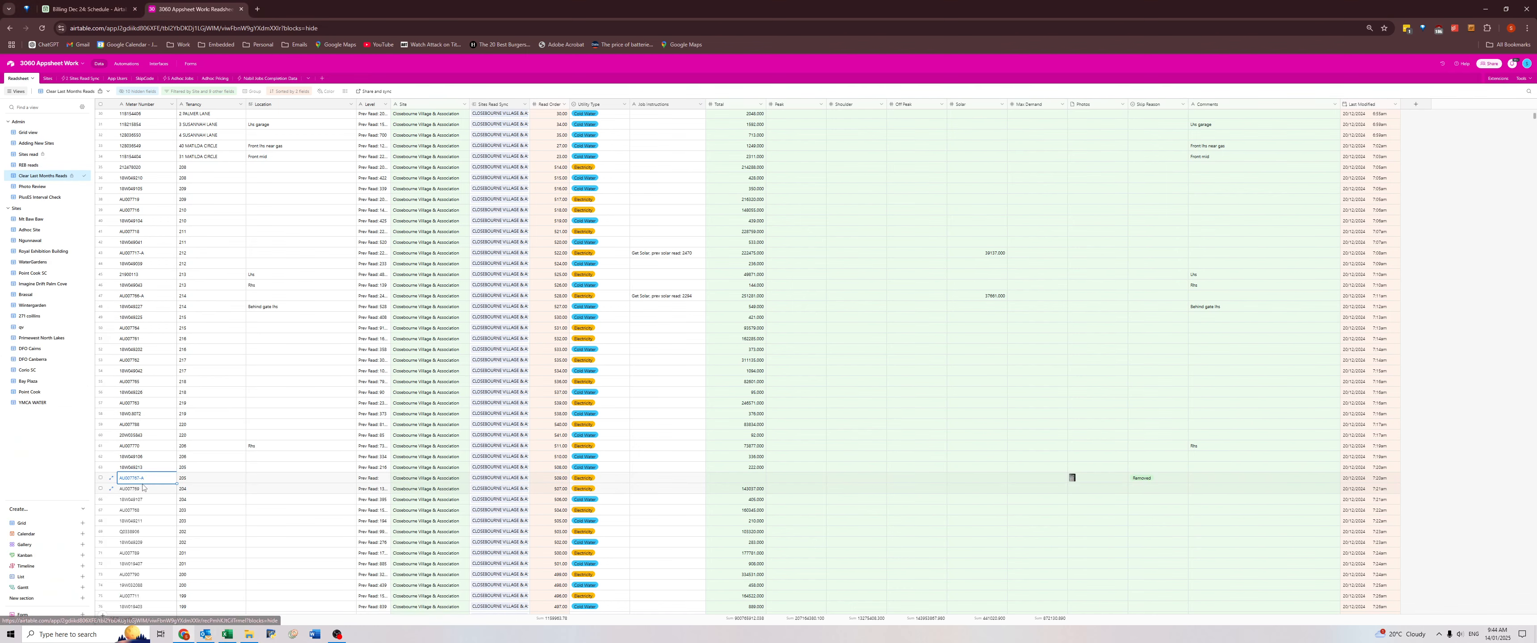
key(alt+Tab)
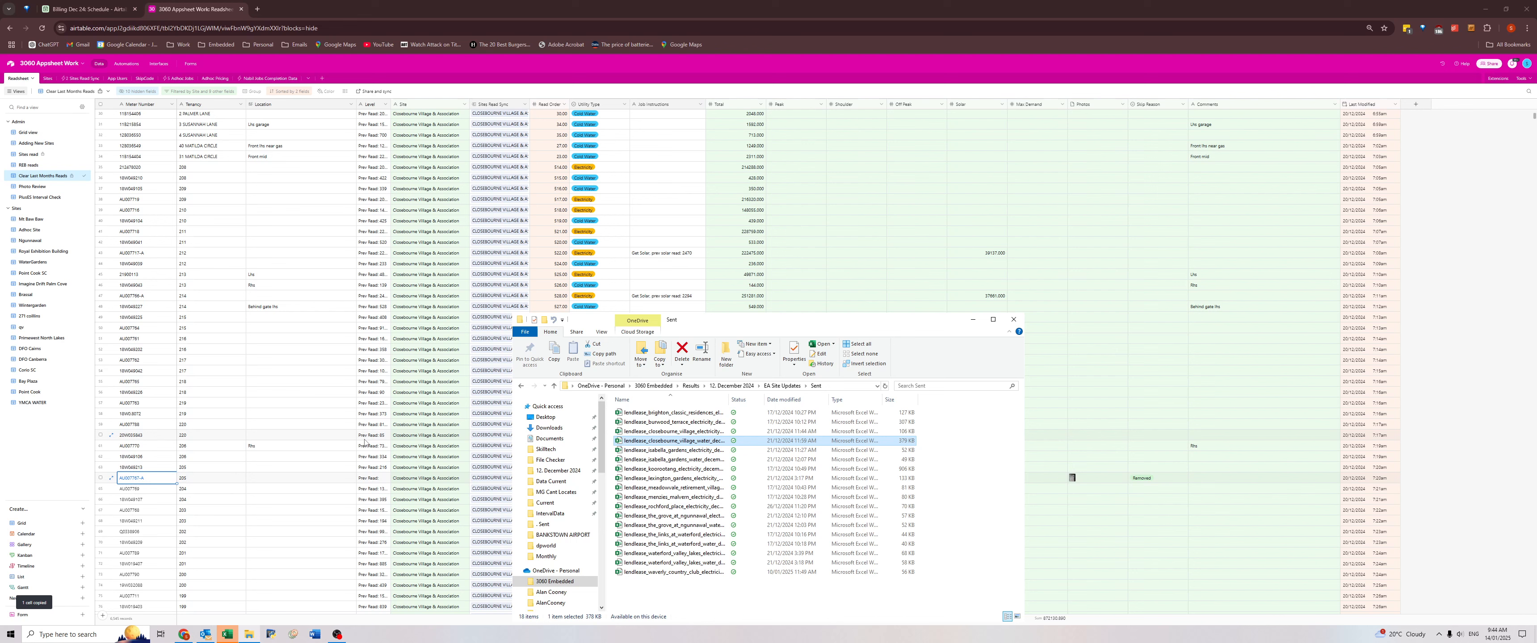
key(alt+Tab)
key(alt+Tab)
key(alt+Tab)
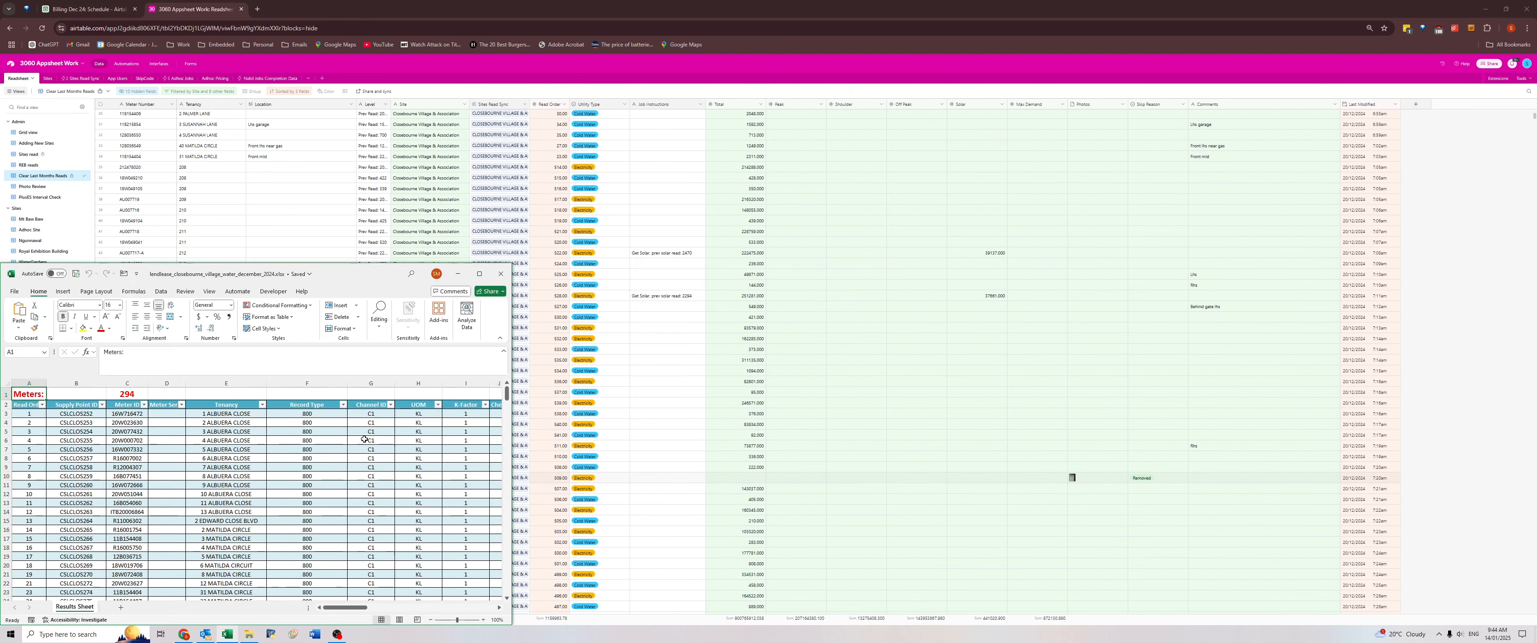
Search the Closebourne Village results workbook for meter number AU007767-A.
key(ctrl+f)
key(ctrl+v)
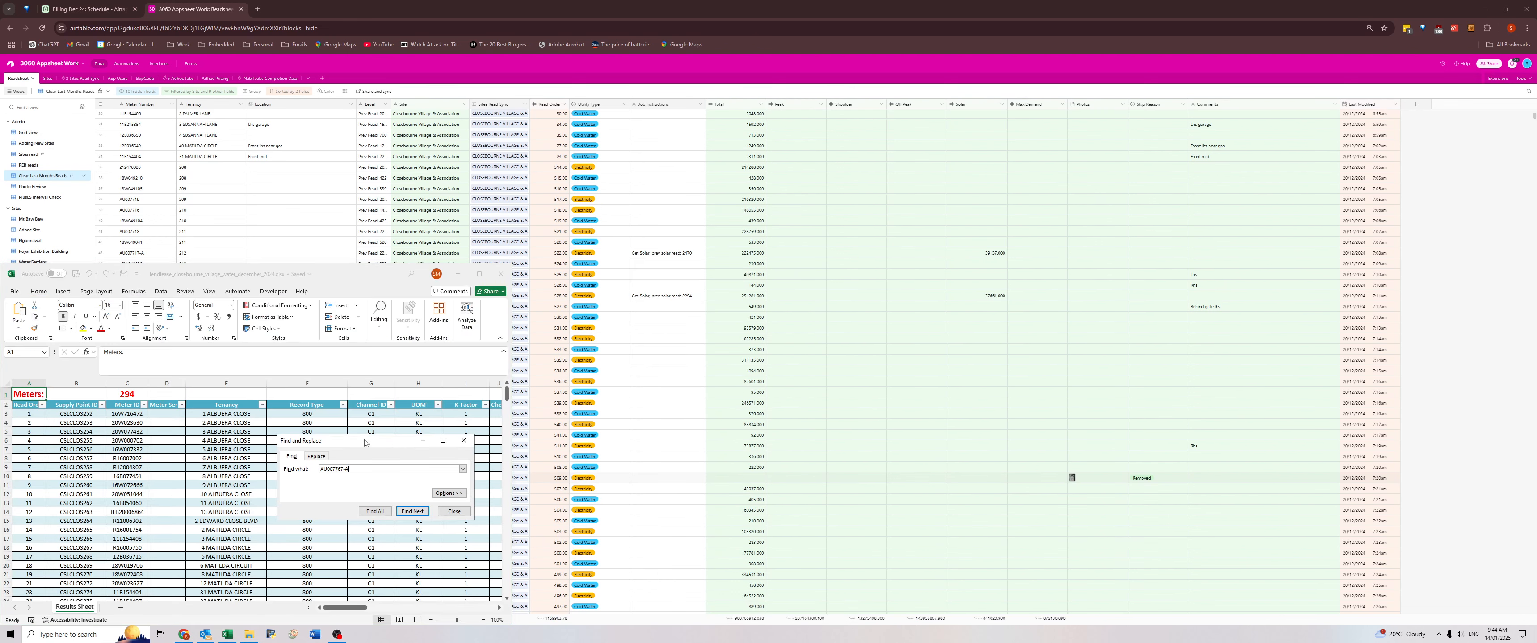
key(Return)
key(Return)
key(Return)
key(Return)
click(464, 440)
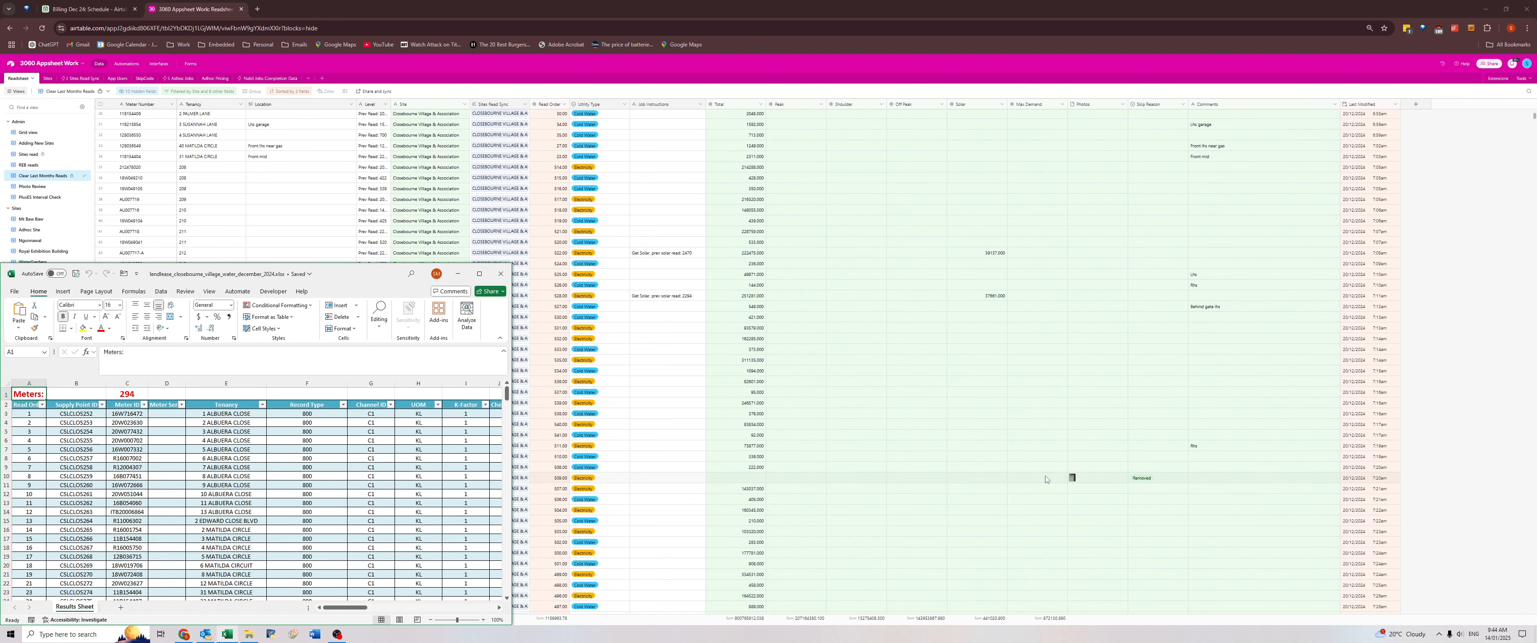
Reopen the removed meter's photo and search the results workbook for part of the serial number it shows.
click(1072, 481)
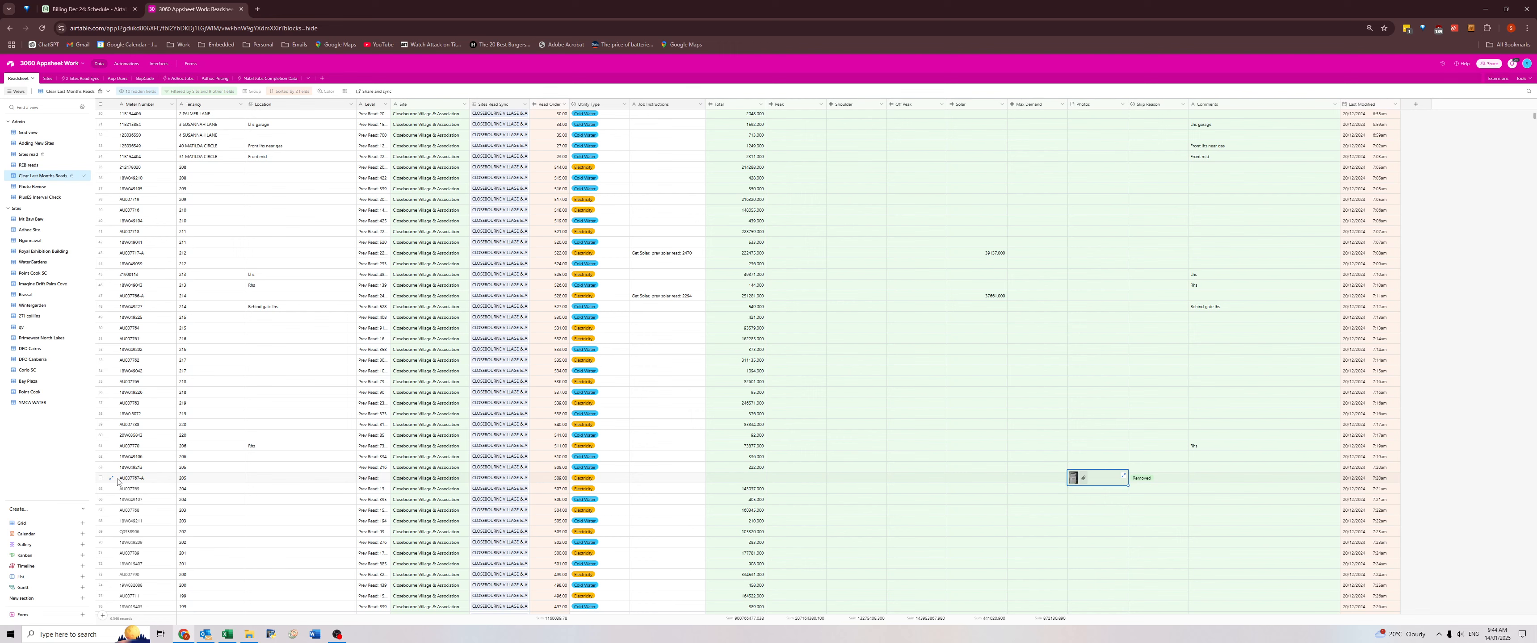
click(1070, 480)
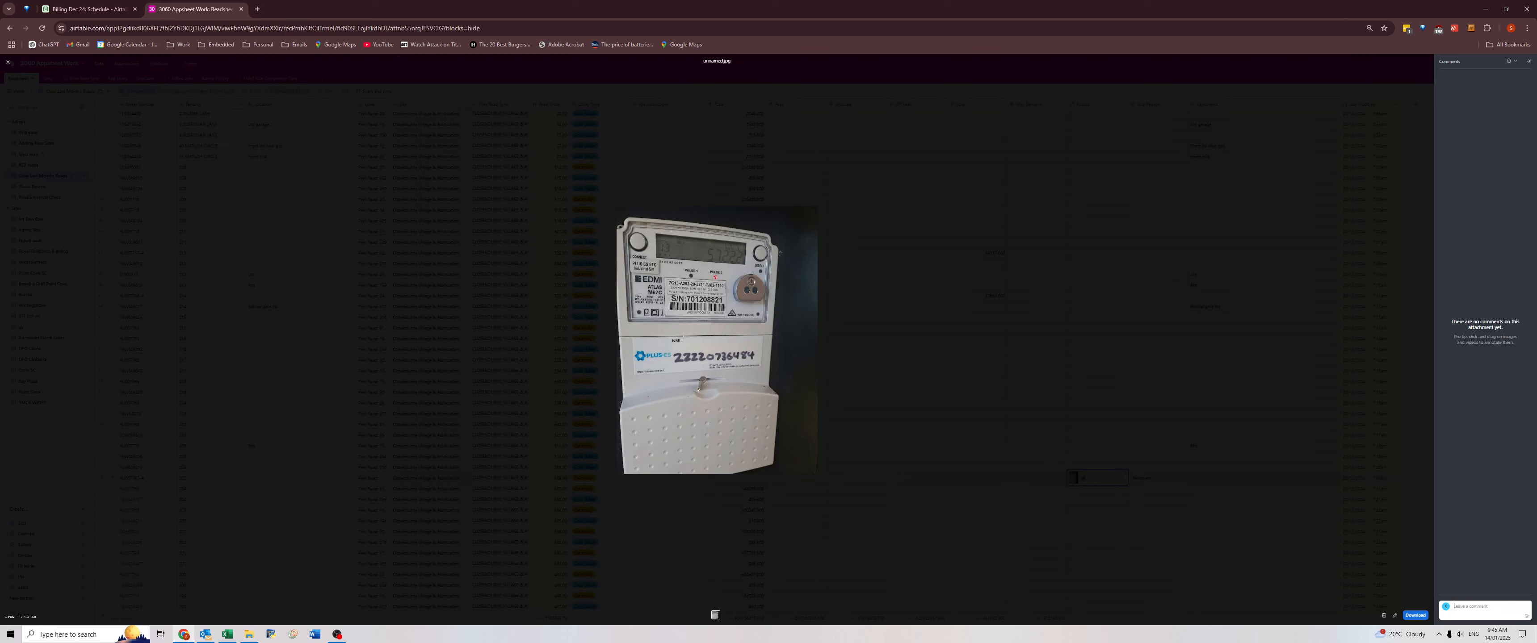
key(alt+Tab)
click(69, 493)
key(ctrl+f)
text(208)
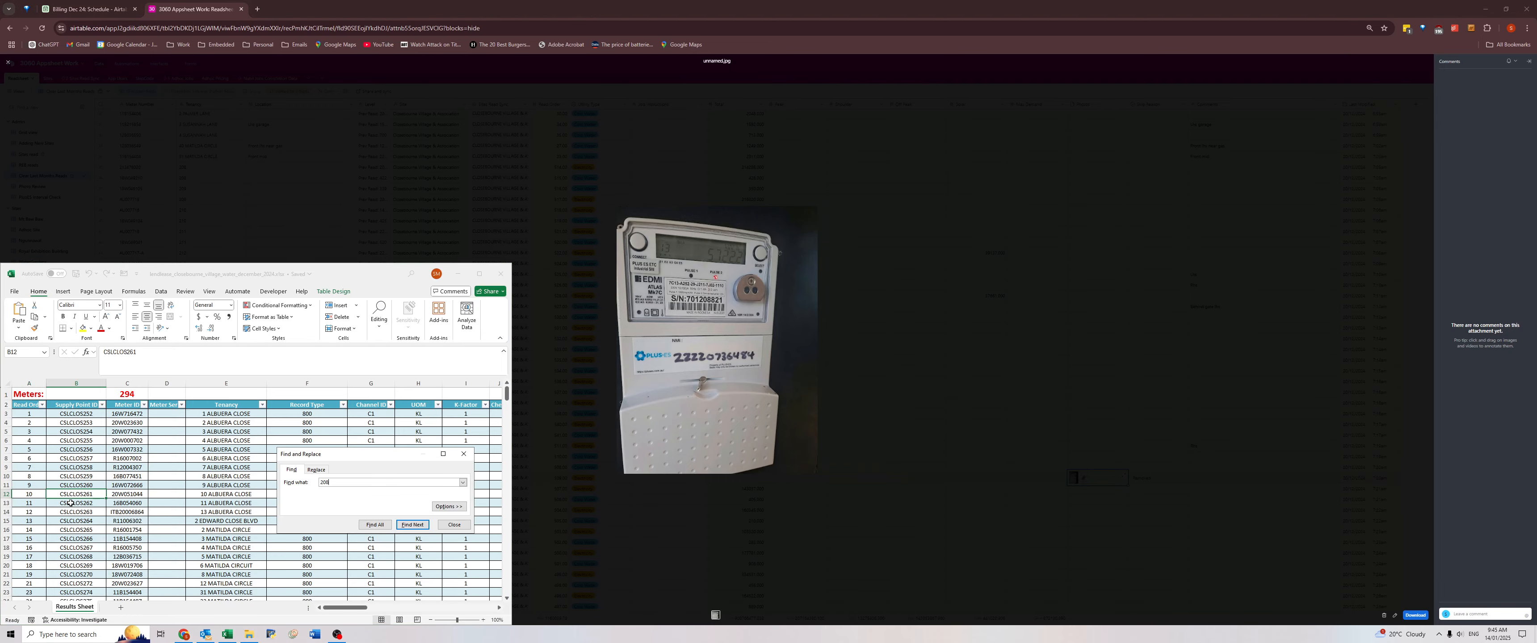
text(82)
key(Return)
key(Return)
key(Escape)
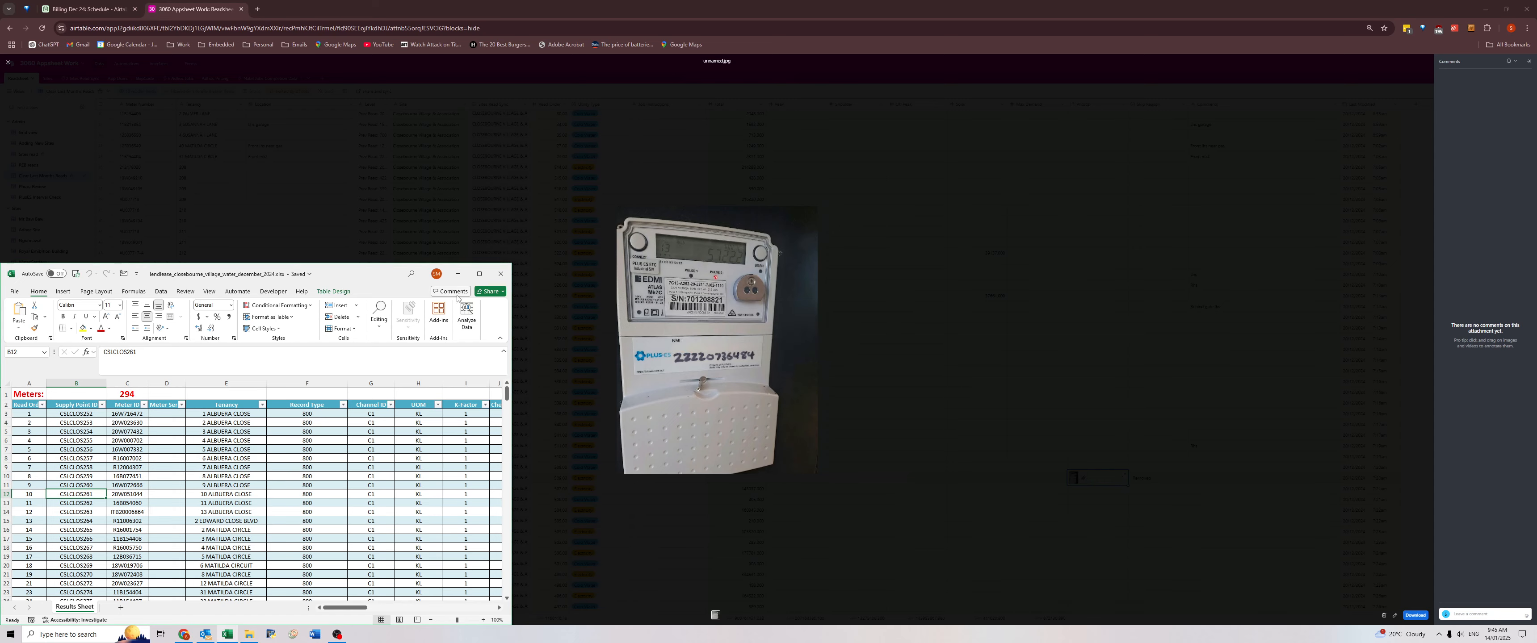
Expand the AU007767-A record and enlarge its attached meter photo.
click(571, 469)
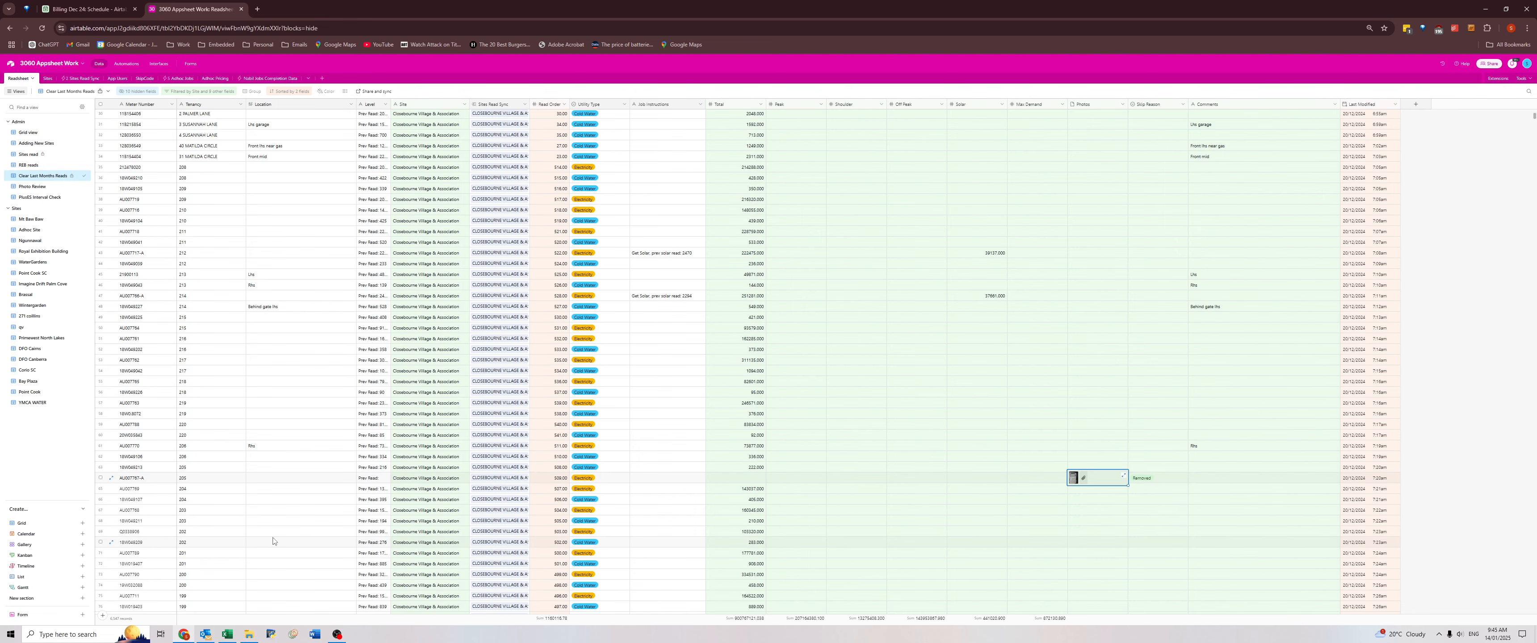
click(111, 478)
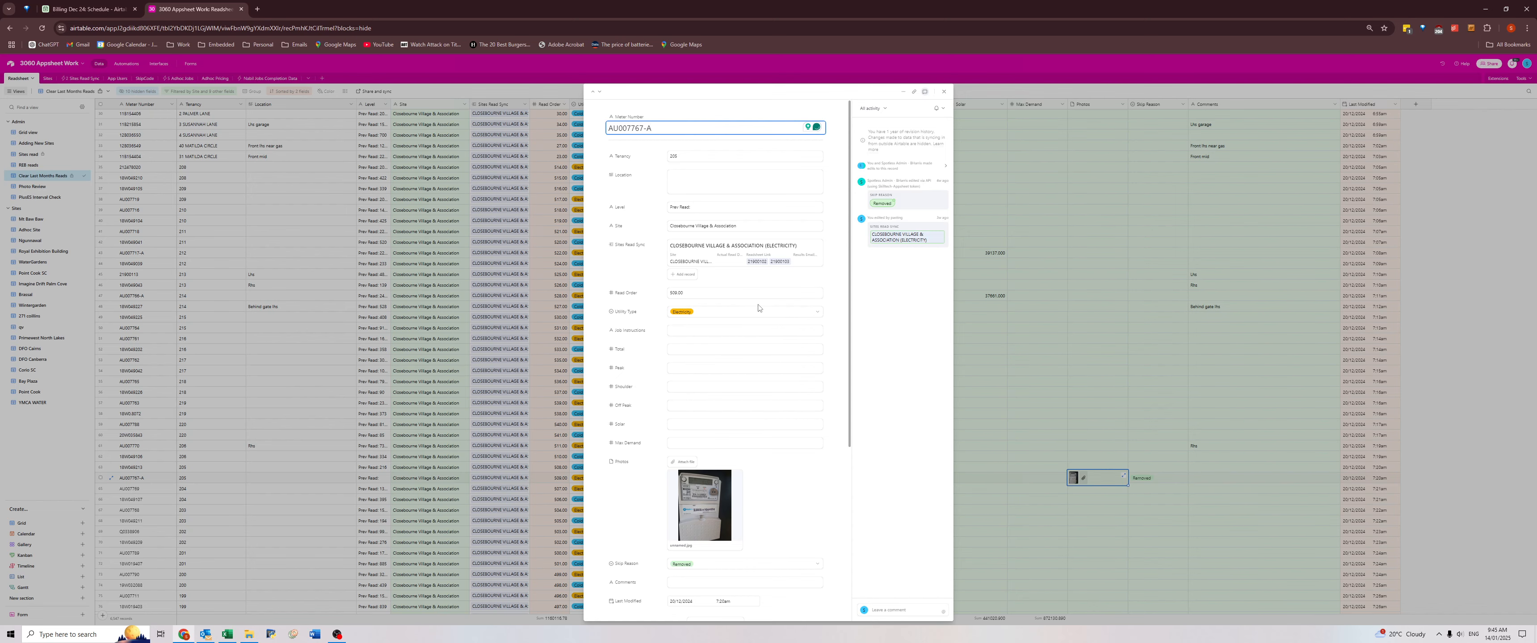
click(711, 499)
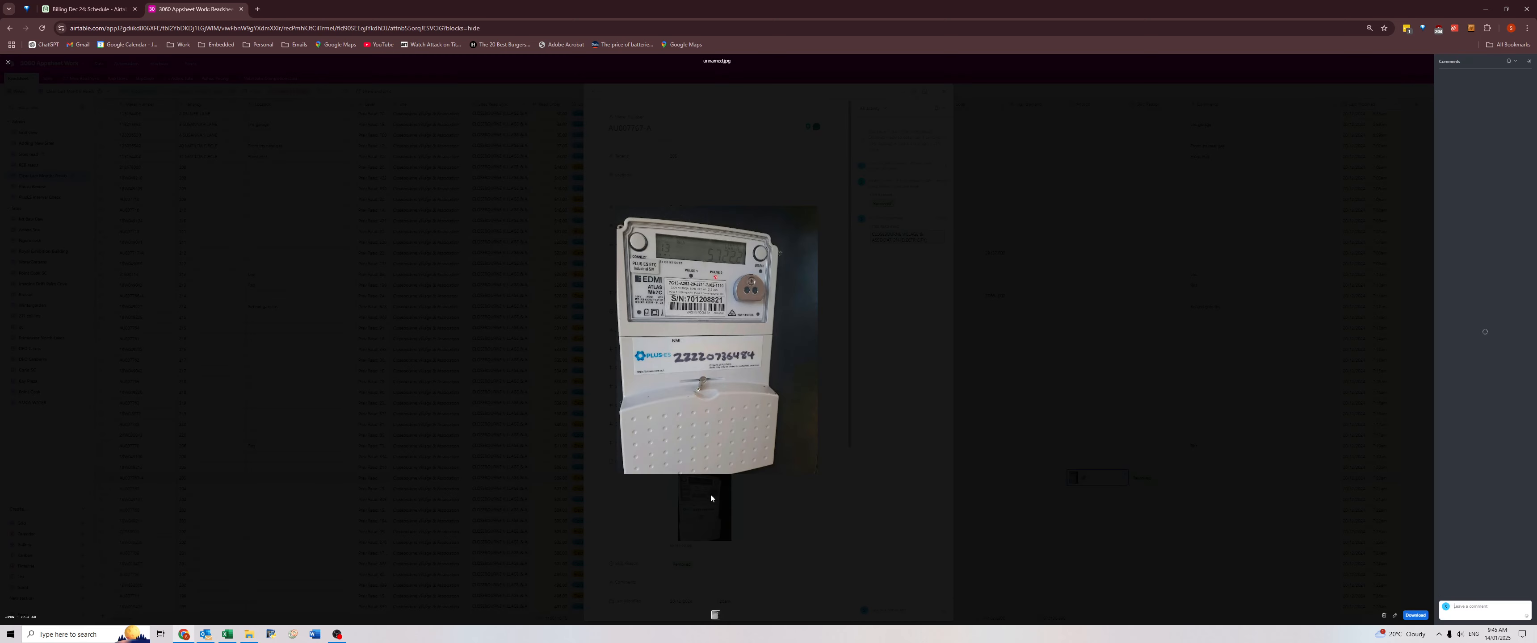
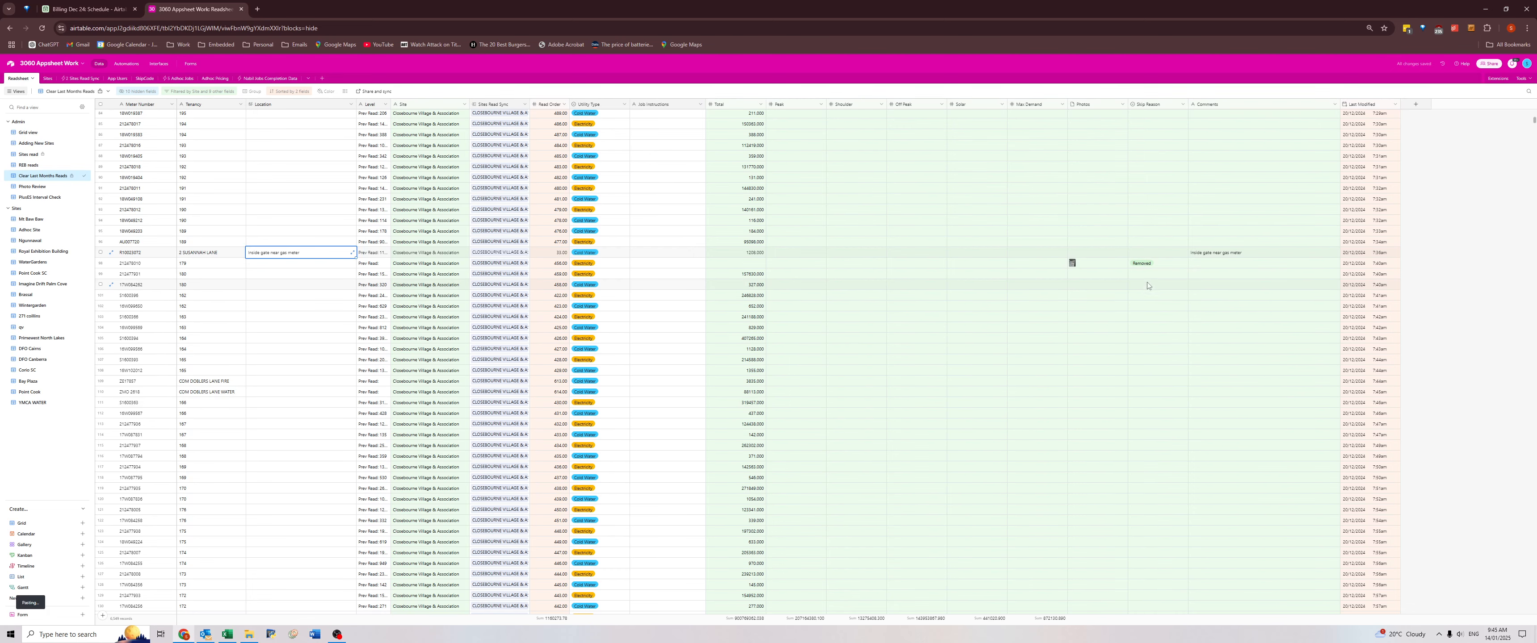
click(1071, 267)
click(1072, 266)
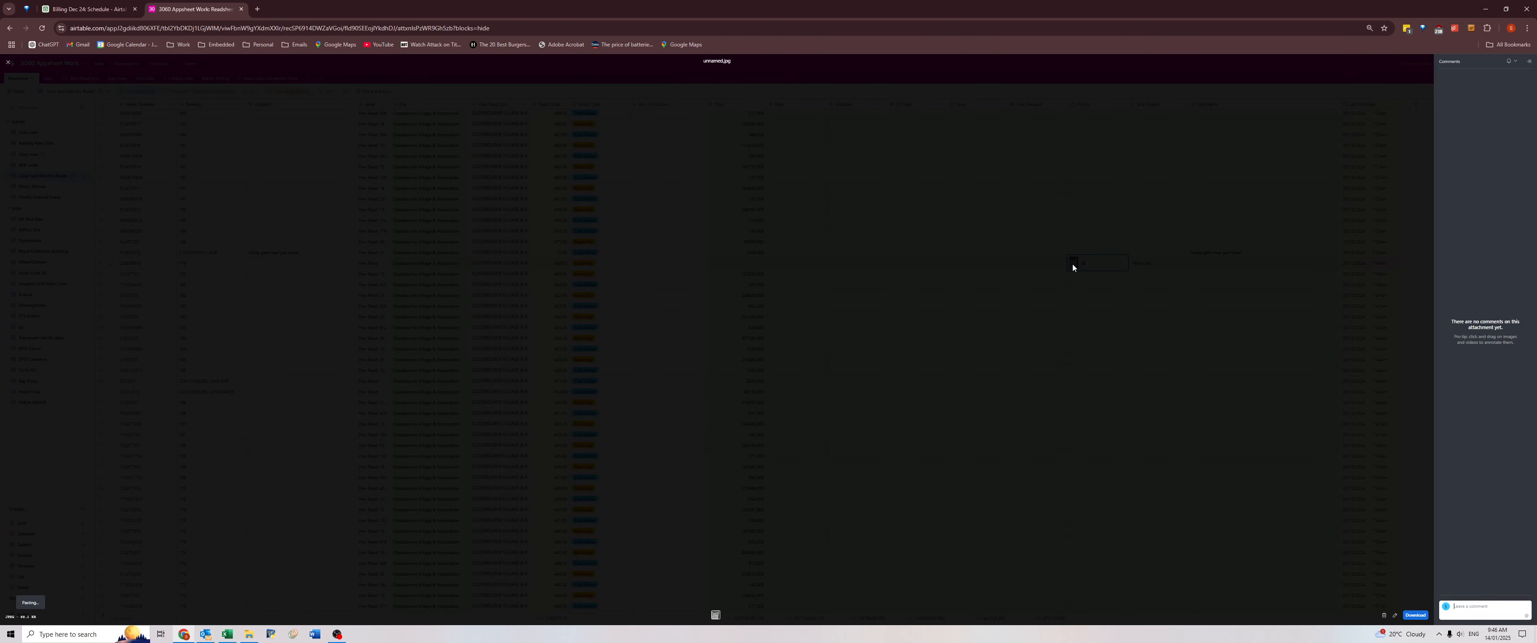
click(468, 323)
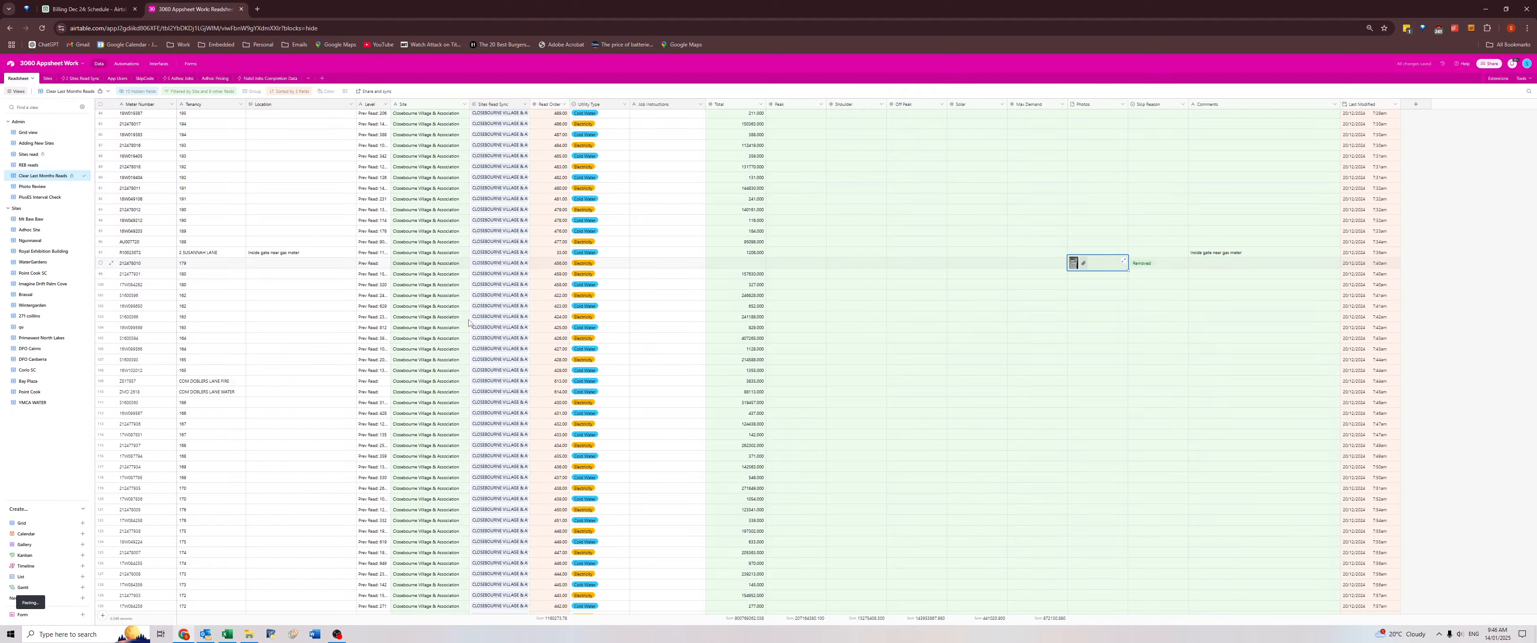
Copy the removed meter's number and search the Closebourne Village water results workbook in Excel for it, then return to Airtable.
click(157, 263)
key(ctrl+c)
key(alt+Tab)
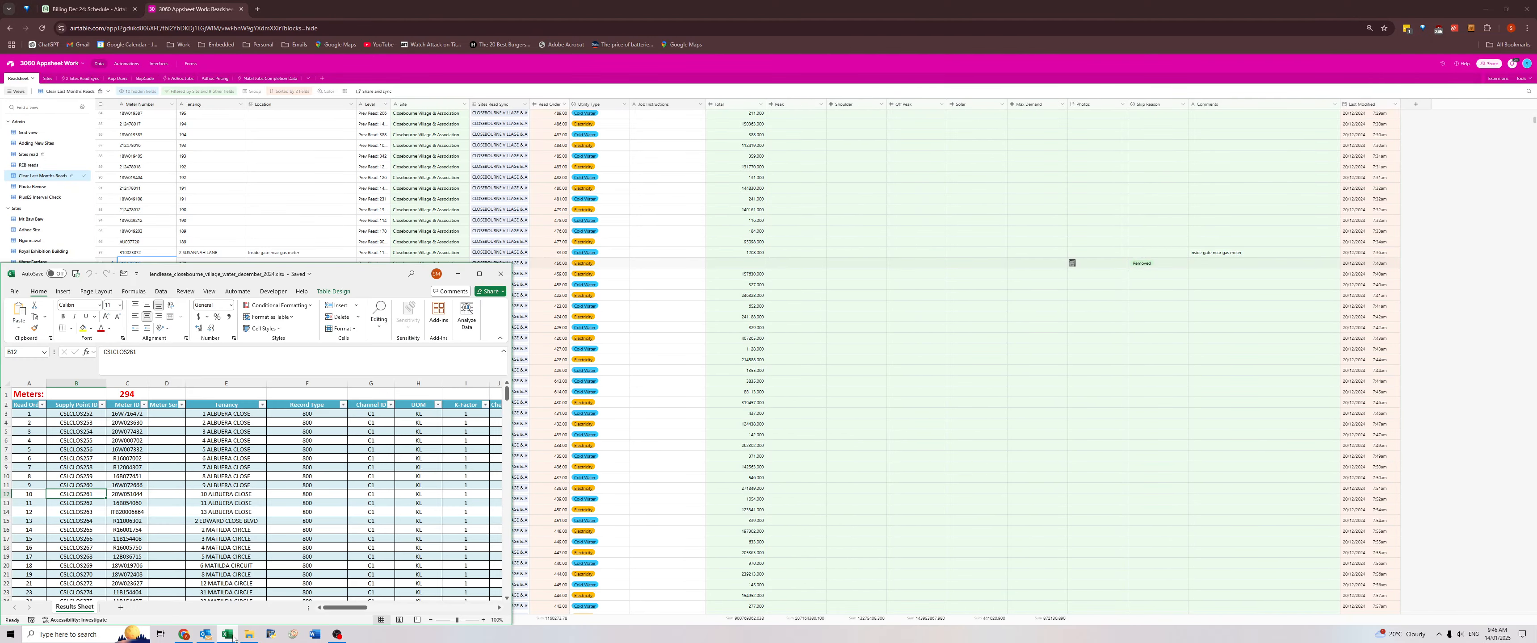
click(248, 477)
key(ctrl+f)
key(ctrl+v)
key(Return)
key(Return)
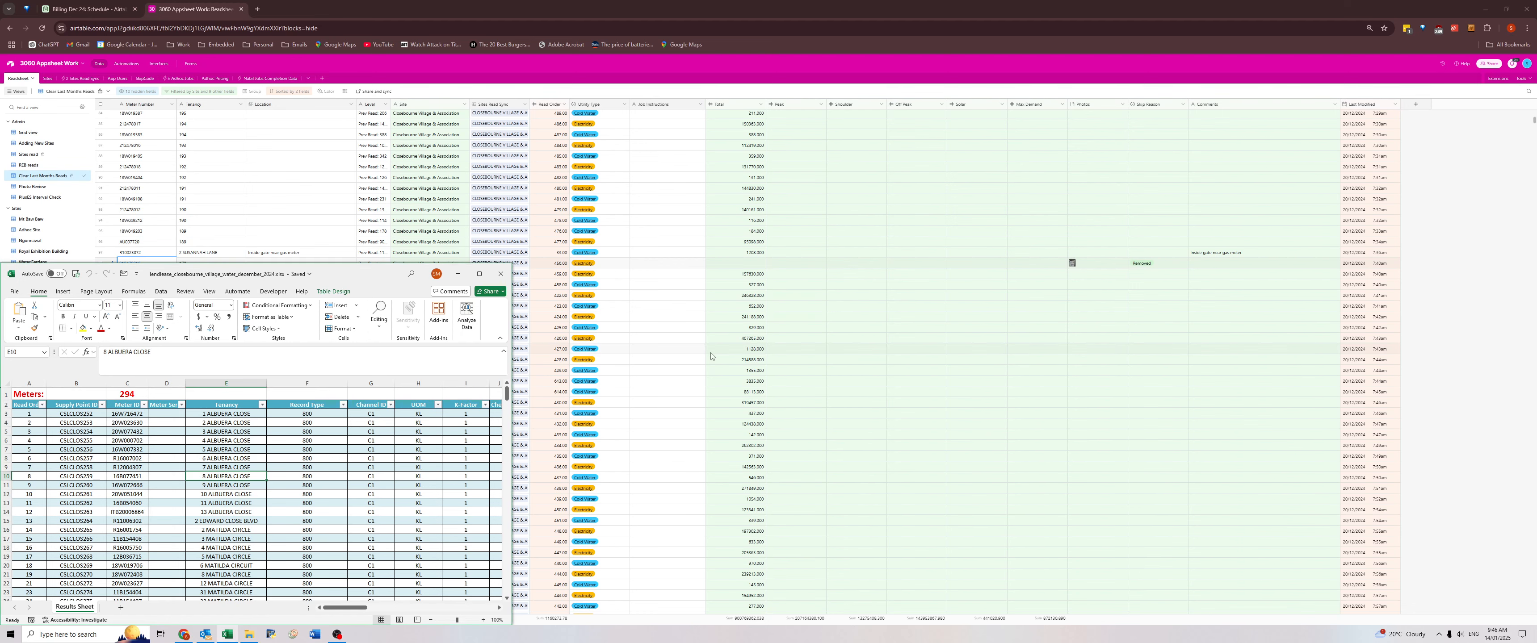
click(713, 350)
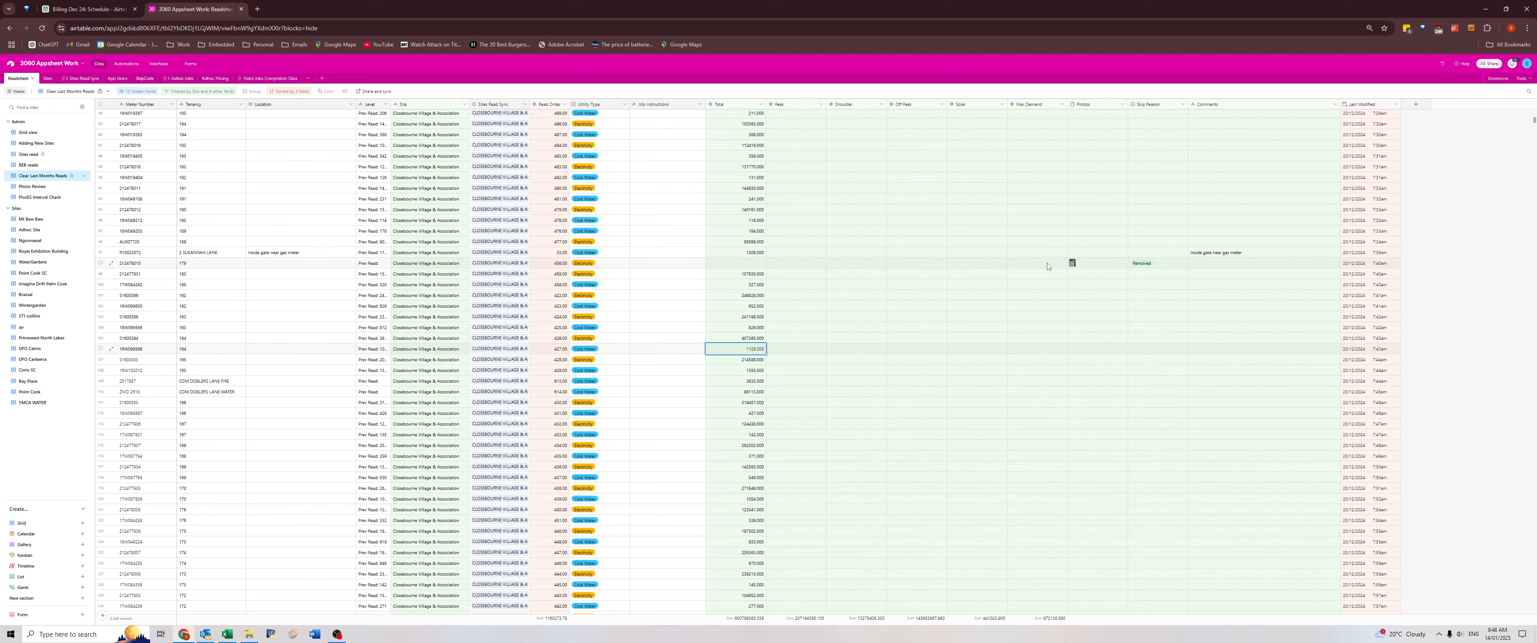
Set the Job Instructions of removed meter 212478010 to "not required".
click(667, 264)
text(not r)
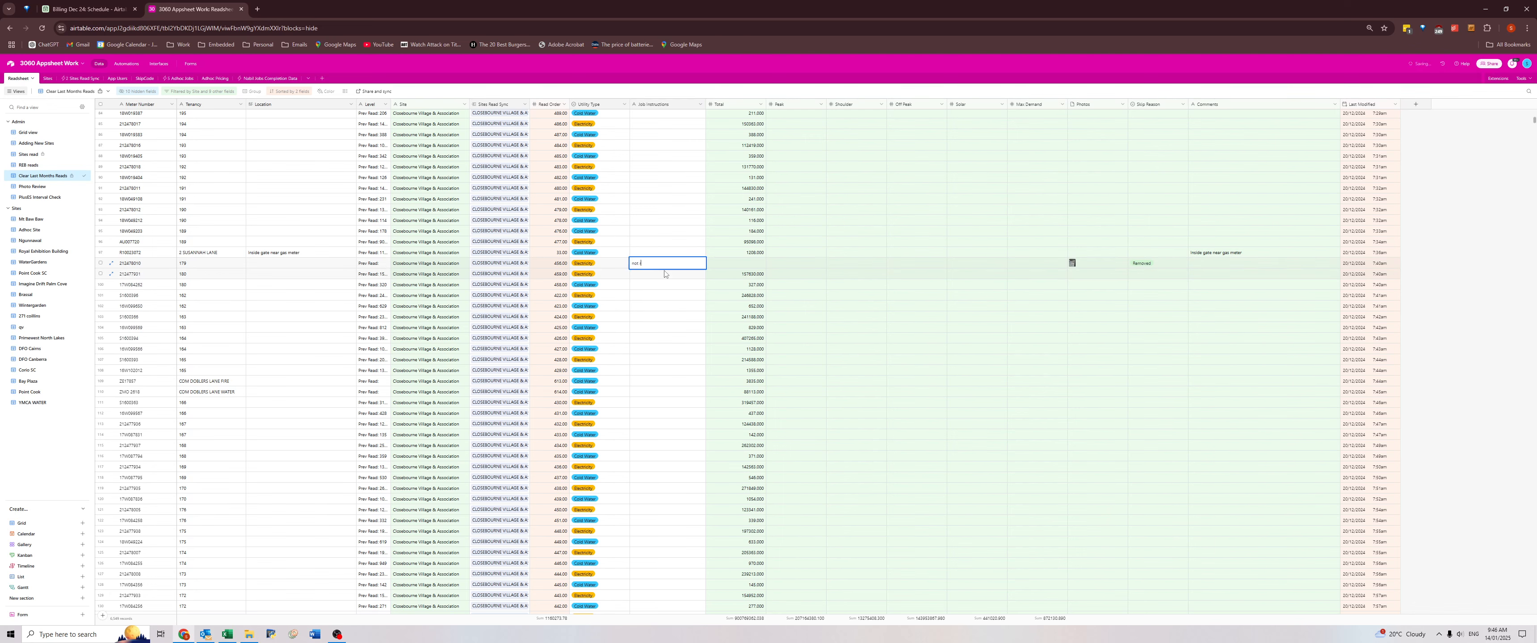
text(equired)
click(110, 253)
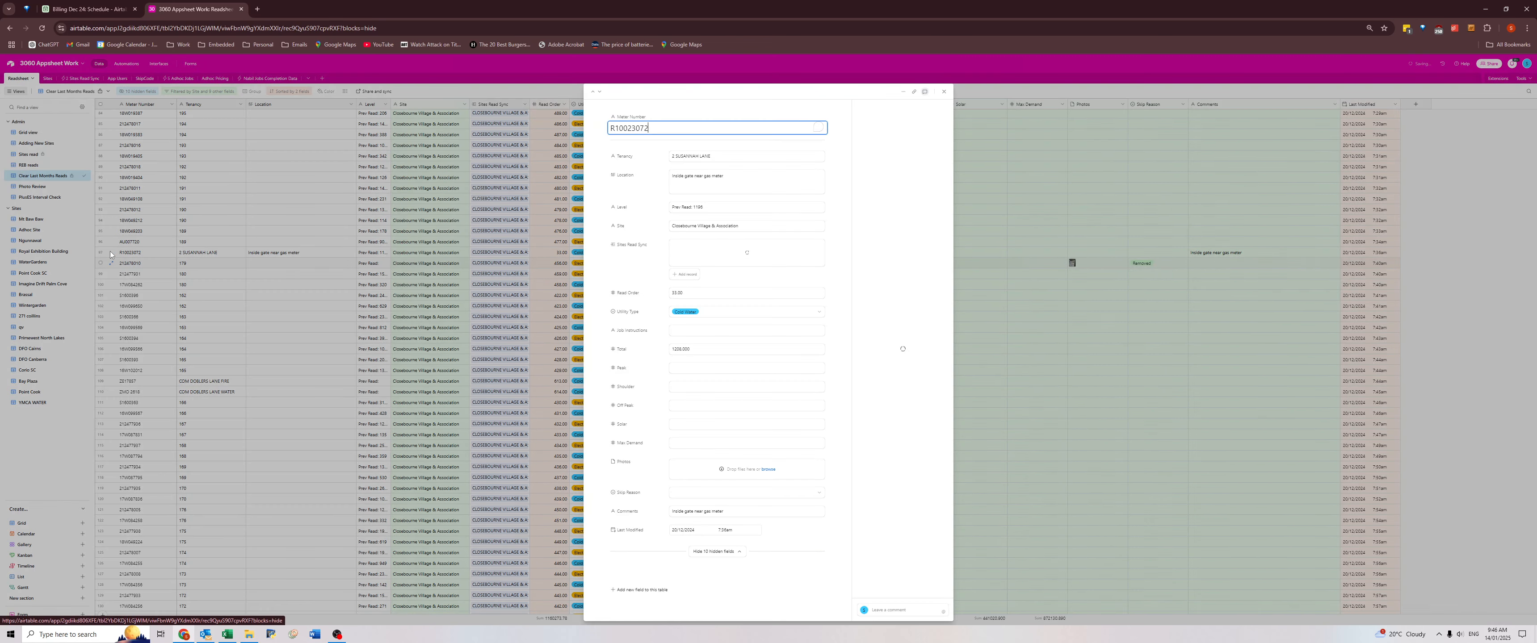
click(410, 342)
click(665, 274)
click(661, 264)
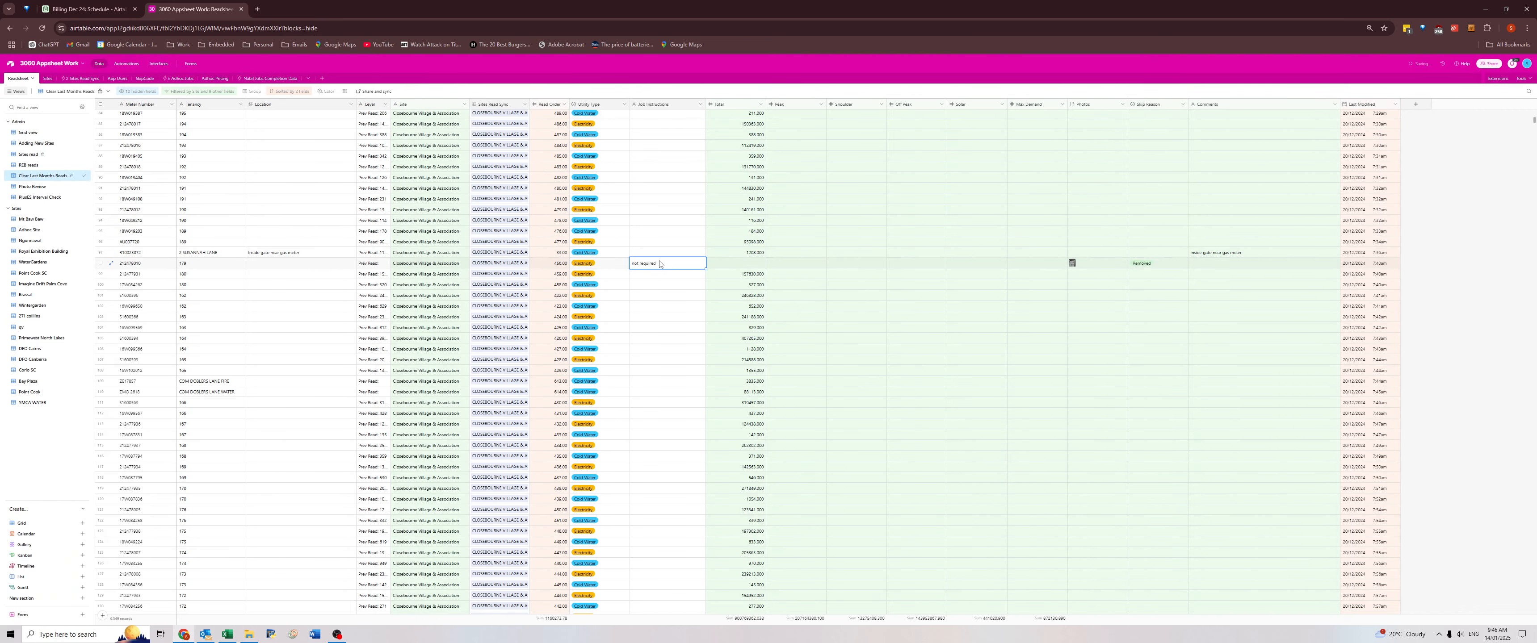
key(ctrl+x)
key(Up)
key(ctrl+v)
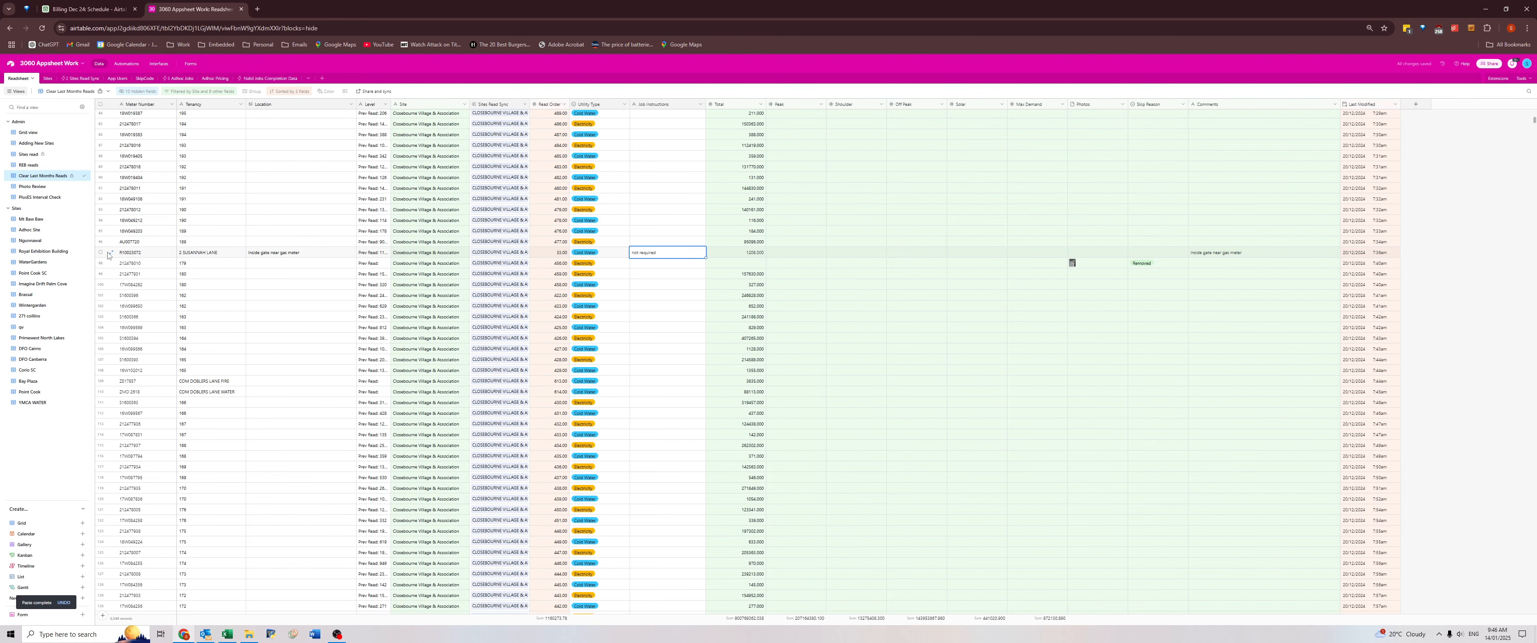
click(110, 253)
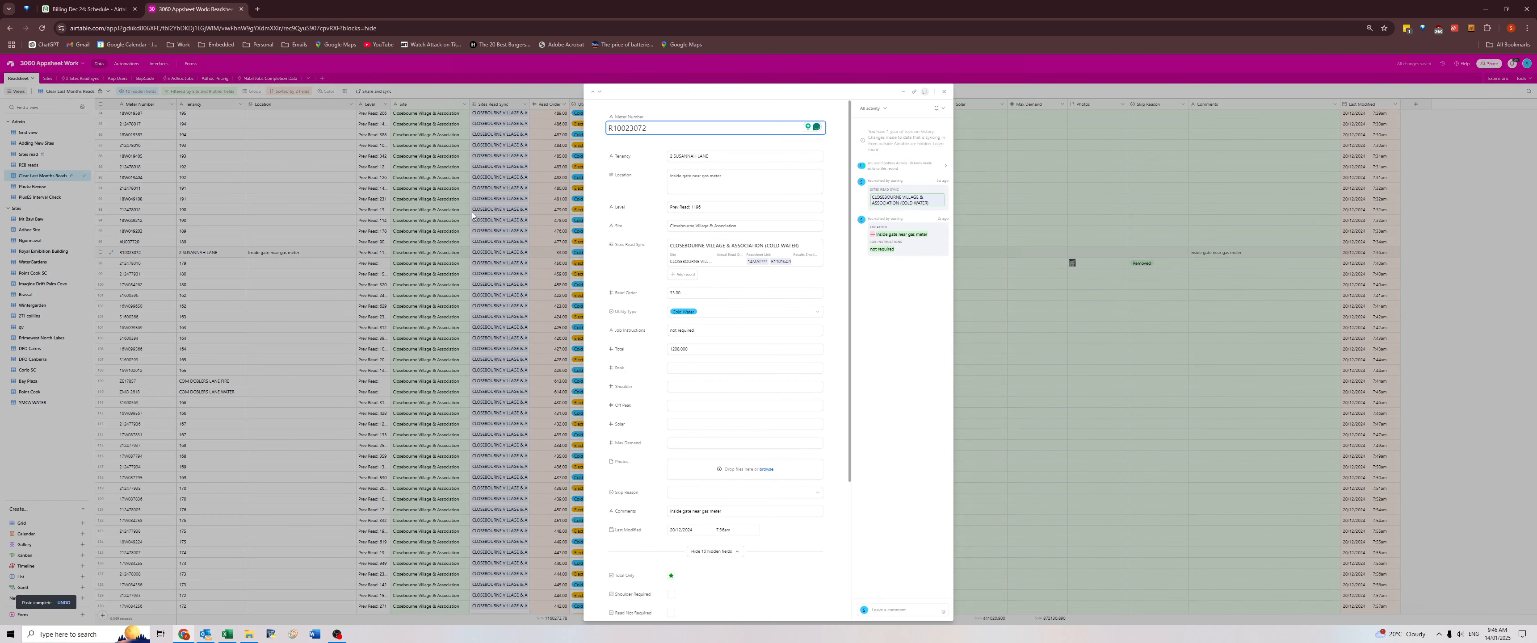
double_click(623, 126)
click(226, 634)
key(ctrl+v)
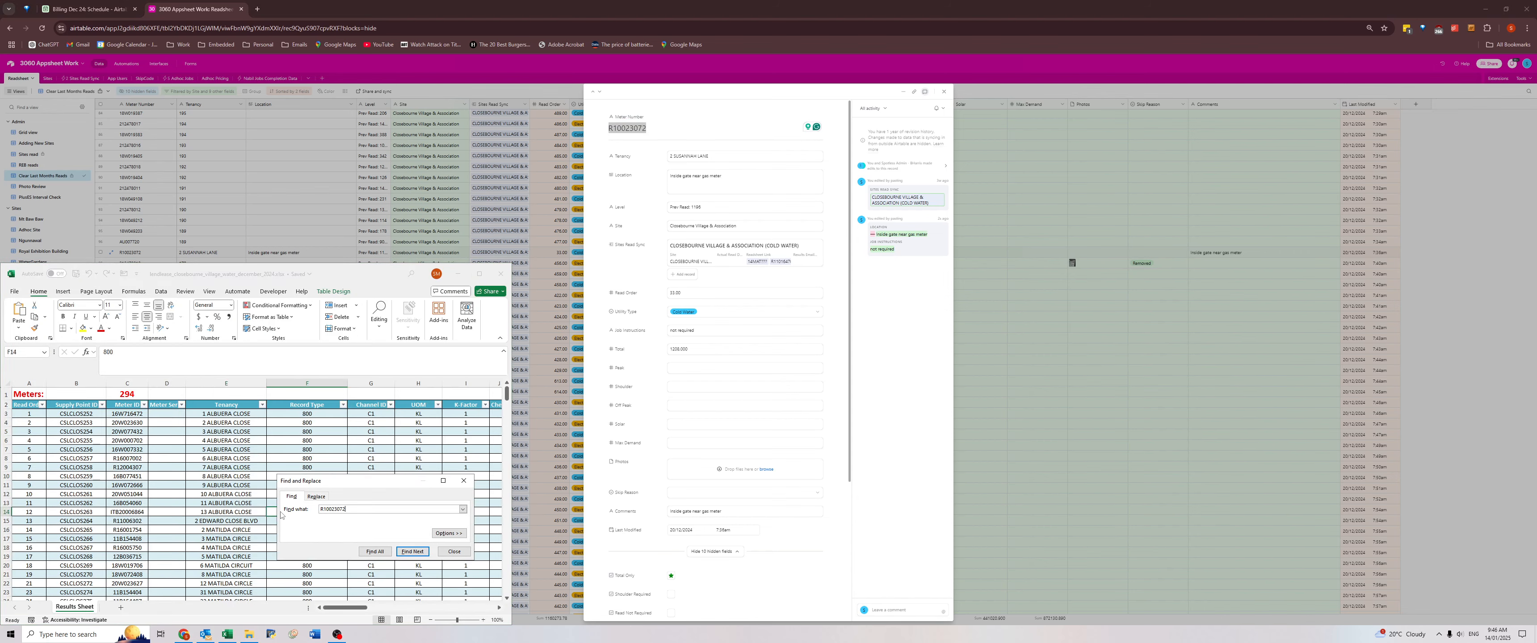
key(Return)
click(464, 480)
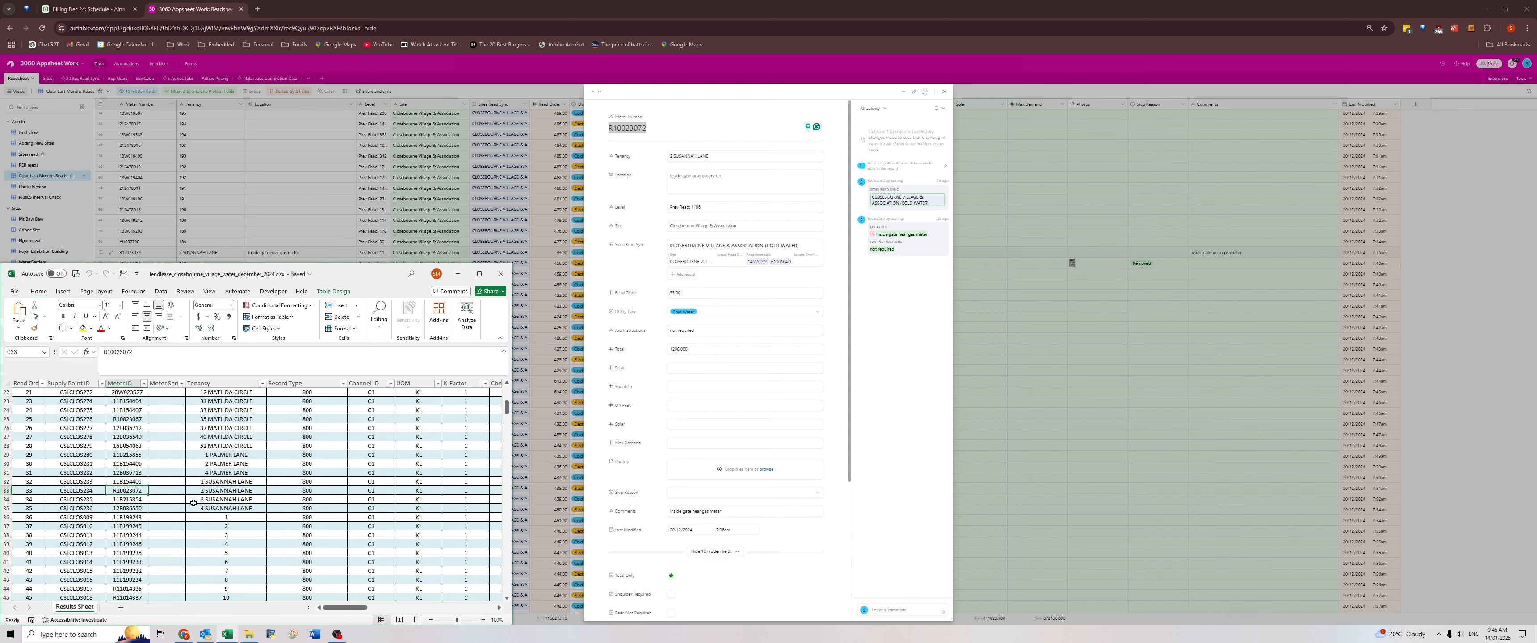
drag(127, 491, 442, 491)
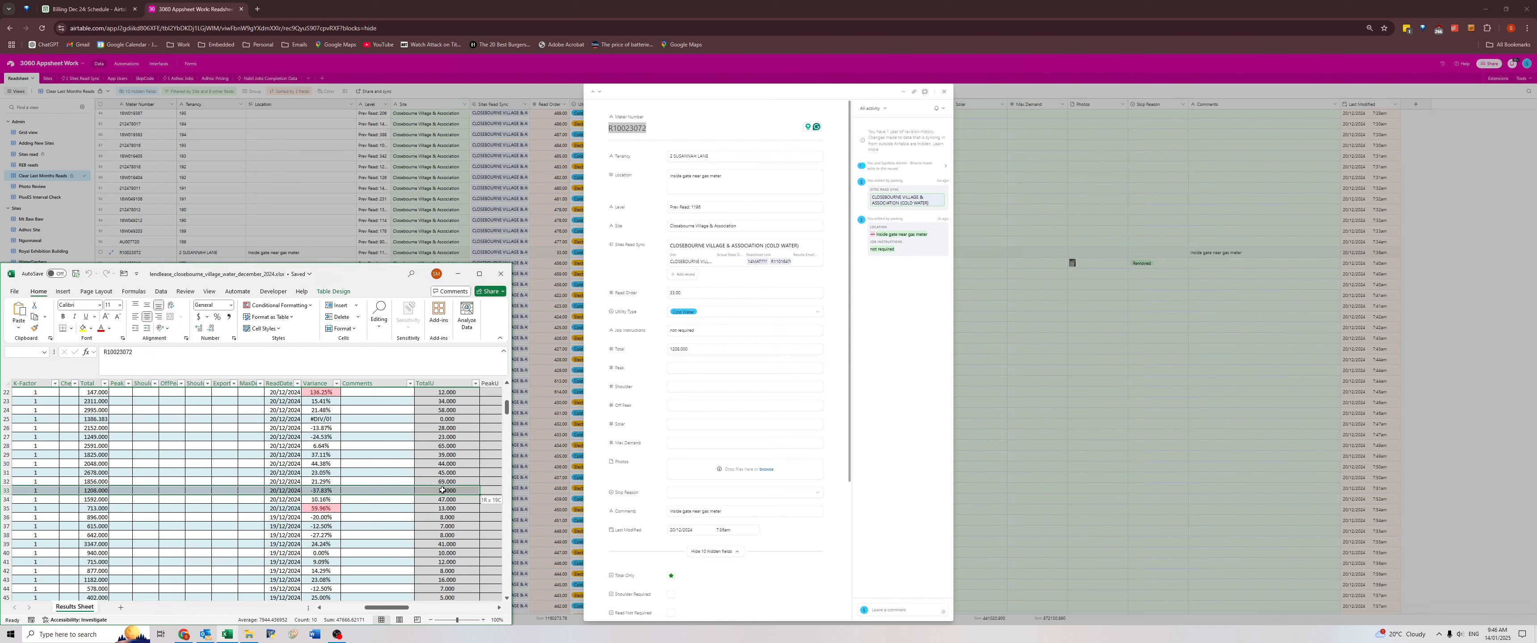
drag(442, 491, 442, 491)
click(1201, 308)
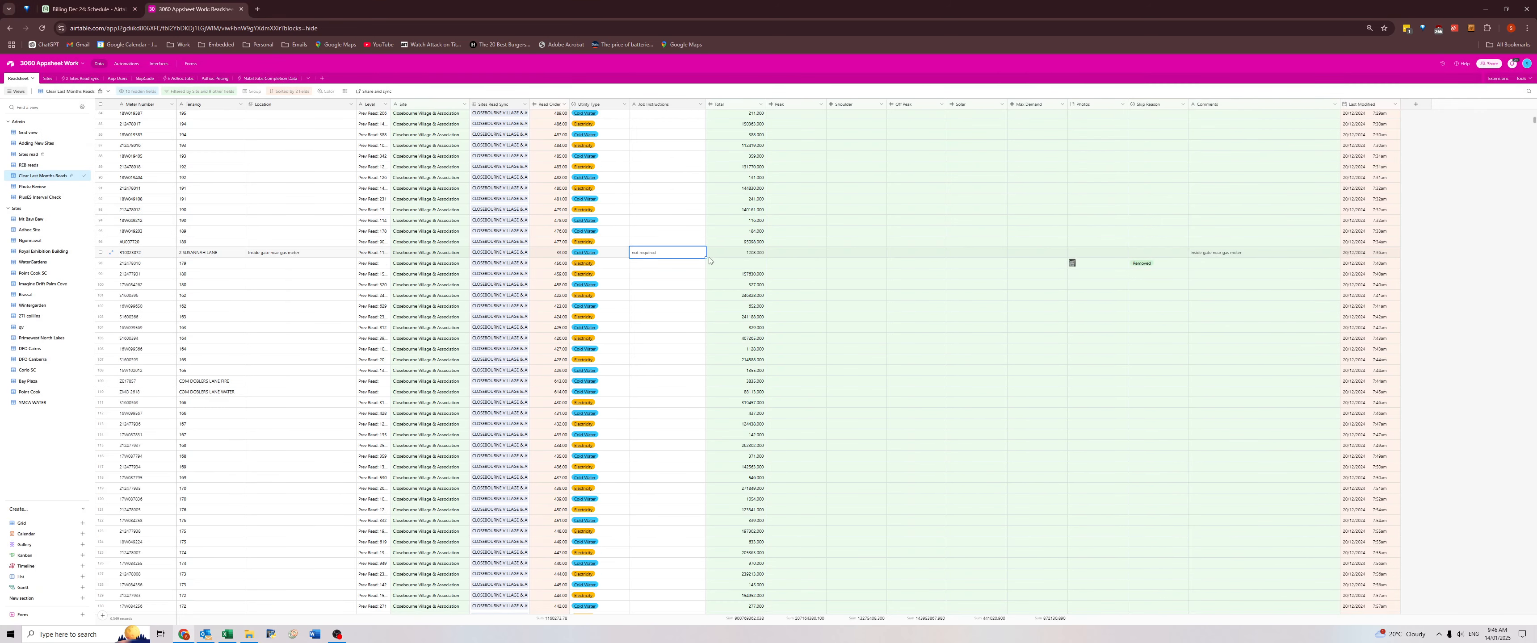
key(ctrl+c)
click(657, 264)
key(ctrl+v)
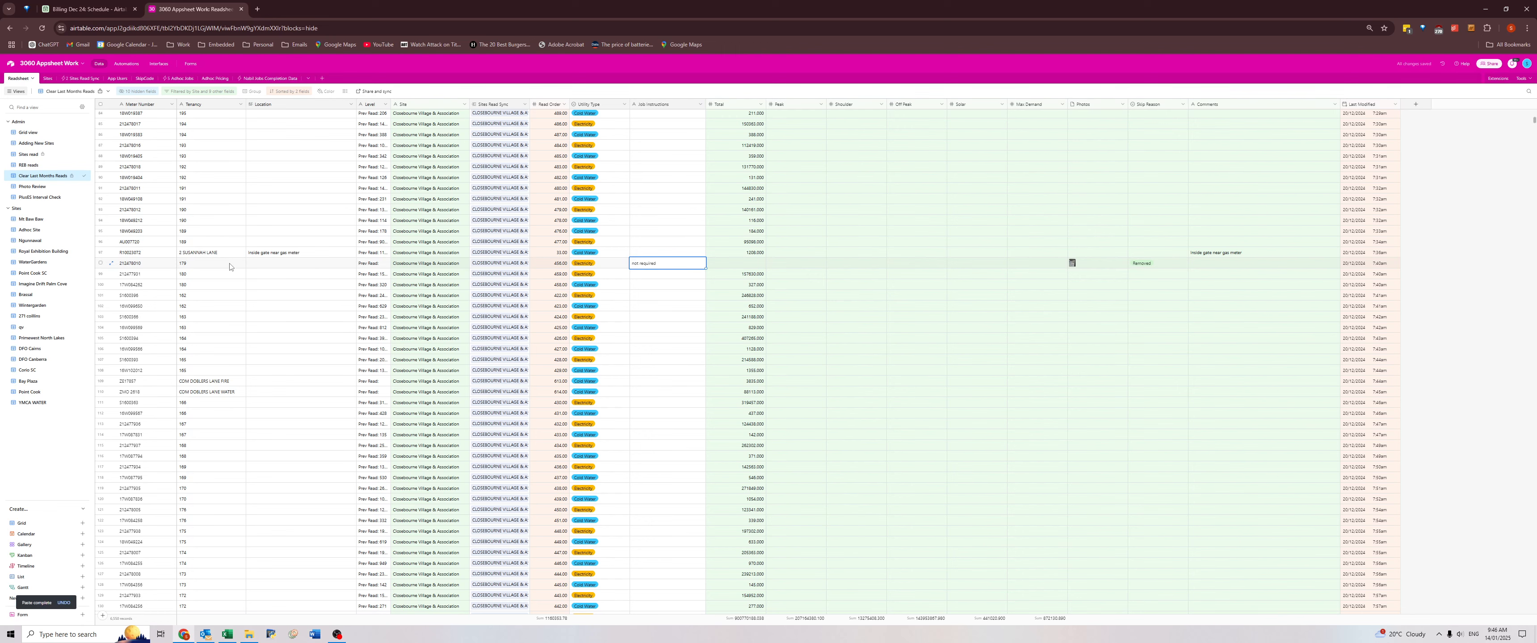
Mark removed meter 212478010 as Read Not Required in its expanded record.
click(128, 268)
click(111, 264)
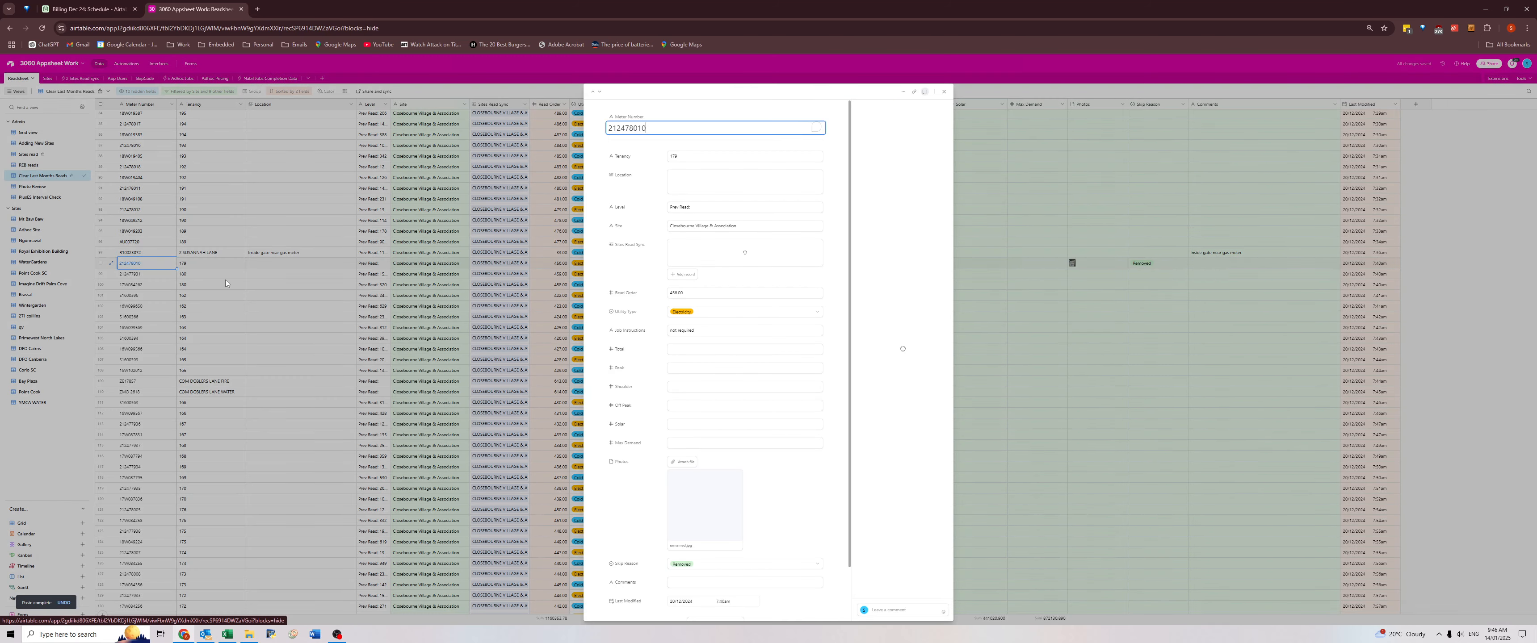
scroll(680, 409, down, 5)
click(671, 425)
click(994, 336)
click(993, 267)
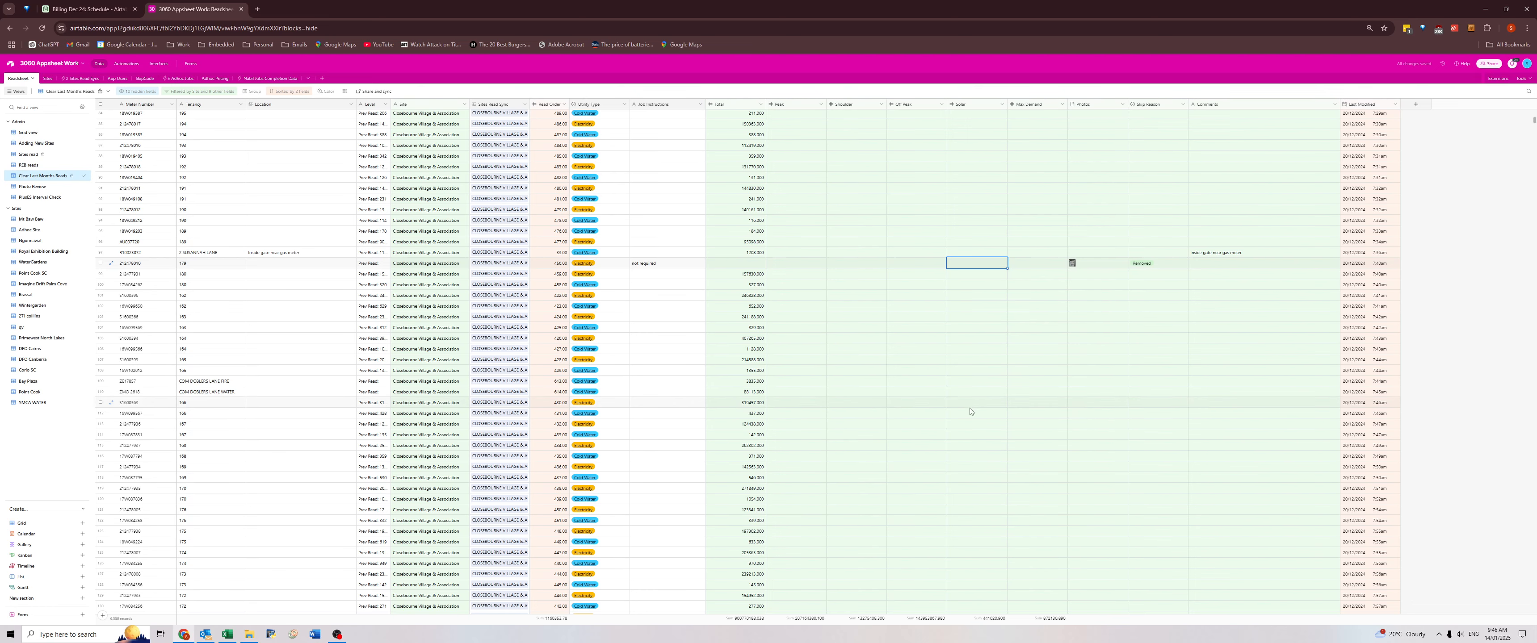
Copy the Closebourne Village comments "Rhs" and "Lhs behind gate" into the Location fields of their own rows.
scroll(979, 388, down, 8)
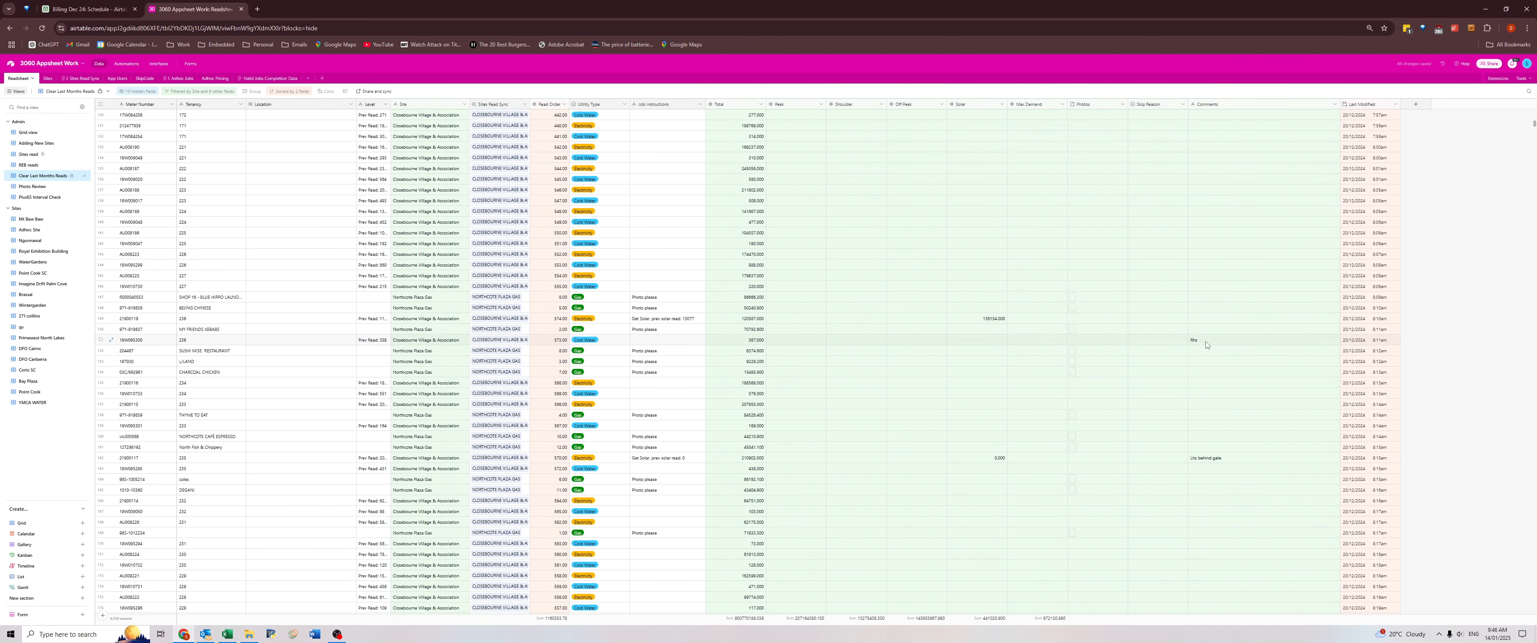
click(1206, 343)
key(ctrl+c)
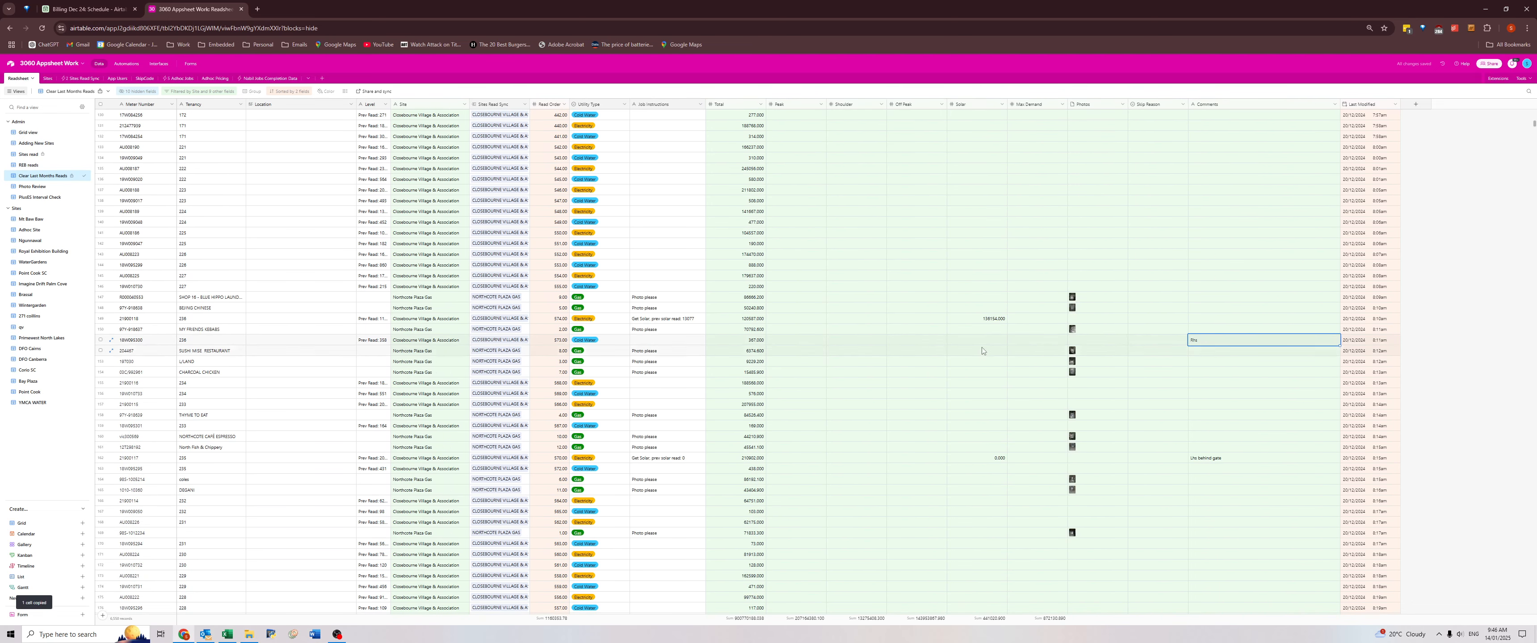
click(328, 341)
key(ctrl+v)
click(1211, 458)
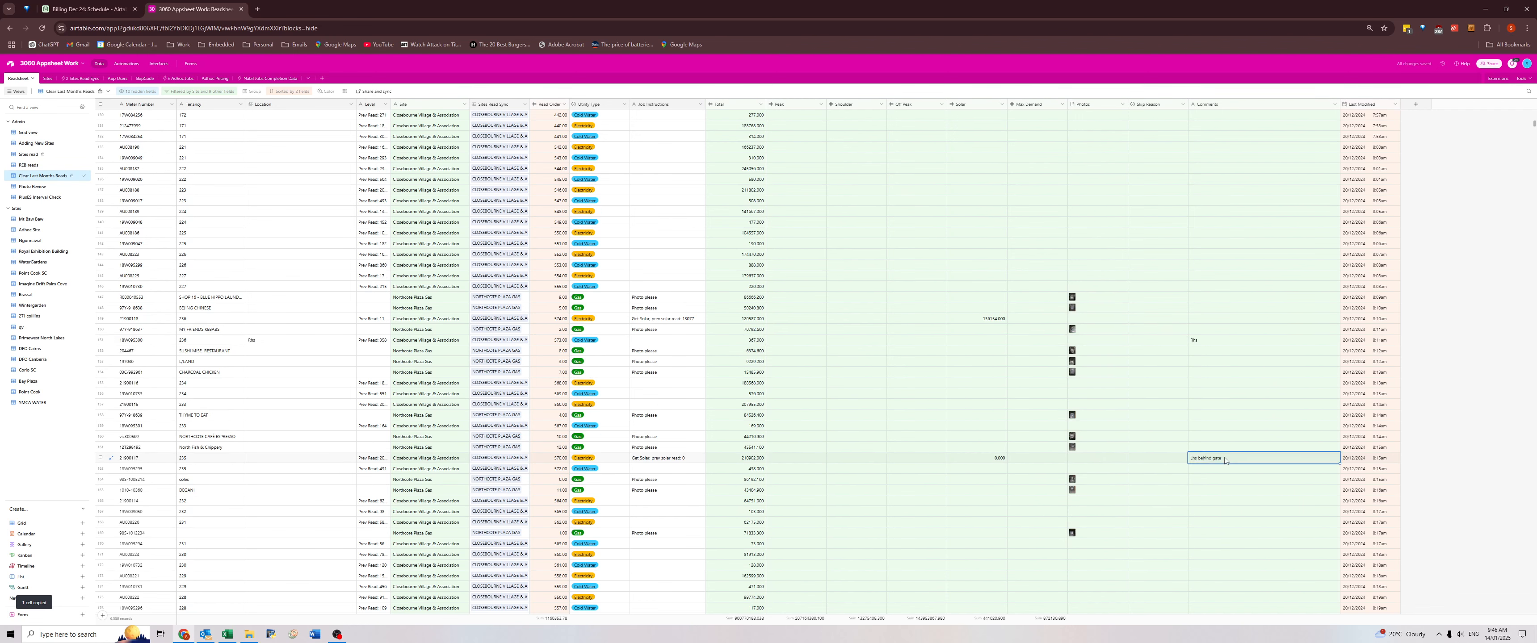
key(ctrl+c)
click(298, 459)
key(ctrl+v)
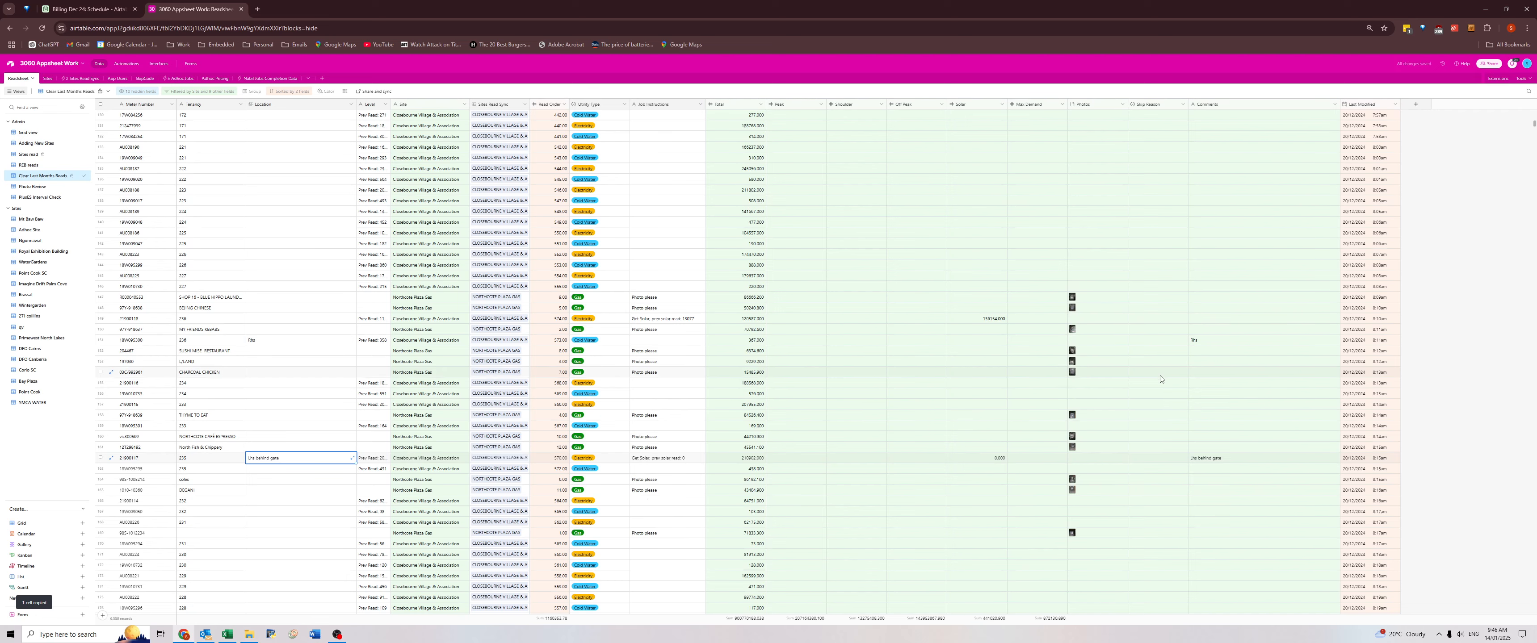
Copy the "front mid" comment in the row above the Overgrown meter into that row's Location.
scroll(1154, 377, down, 4)
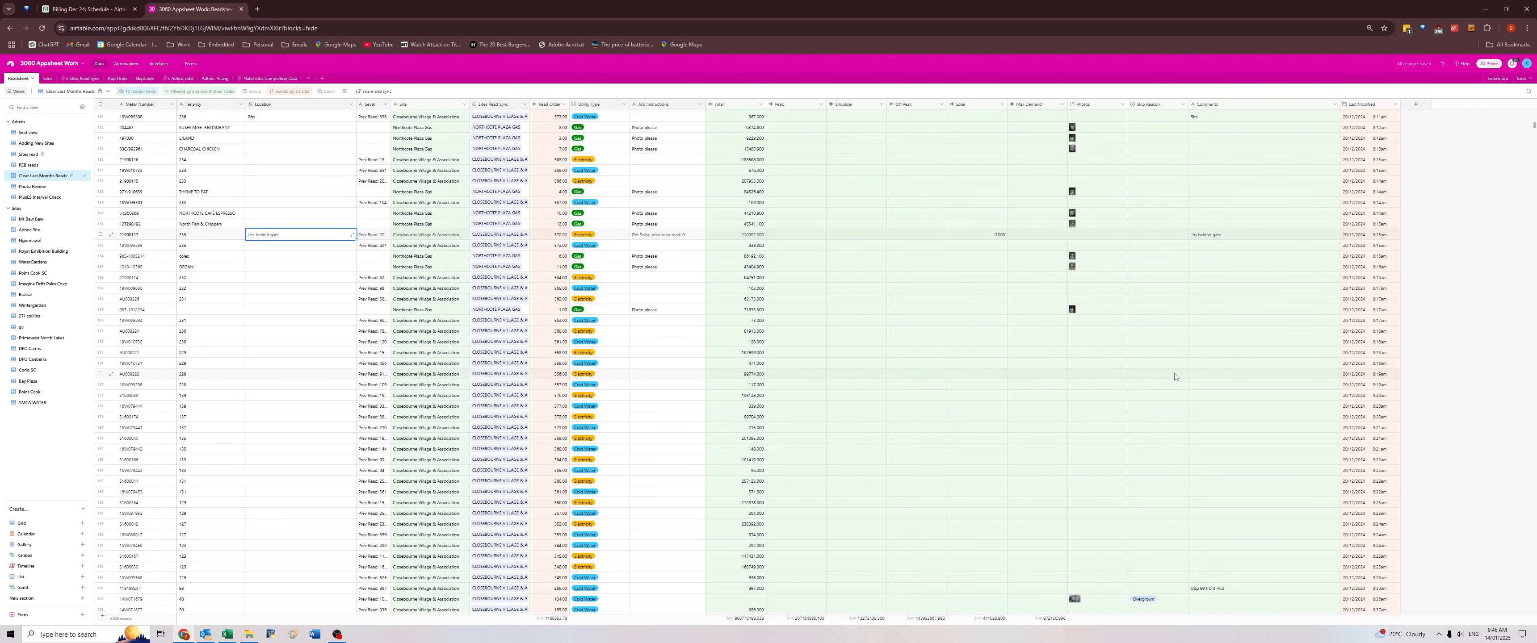
scroll(1174, 377, down, 4)
click(1211, 367)
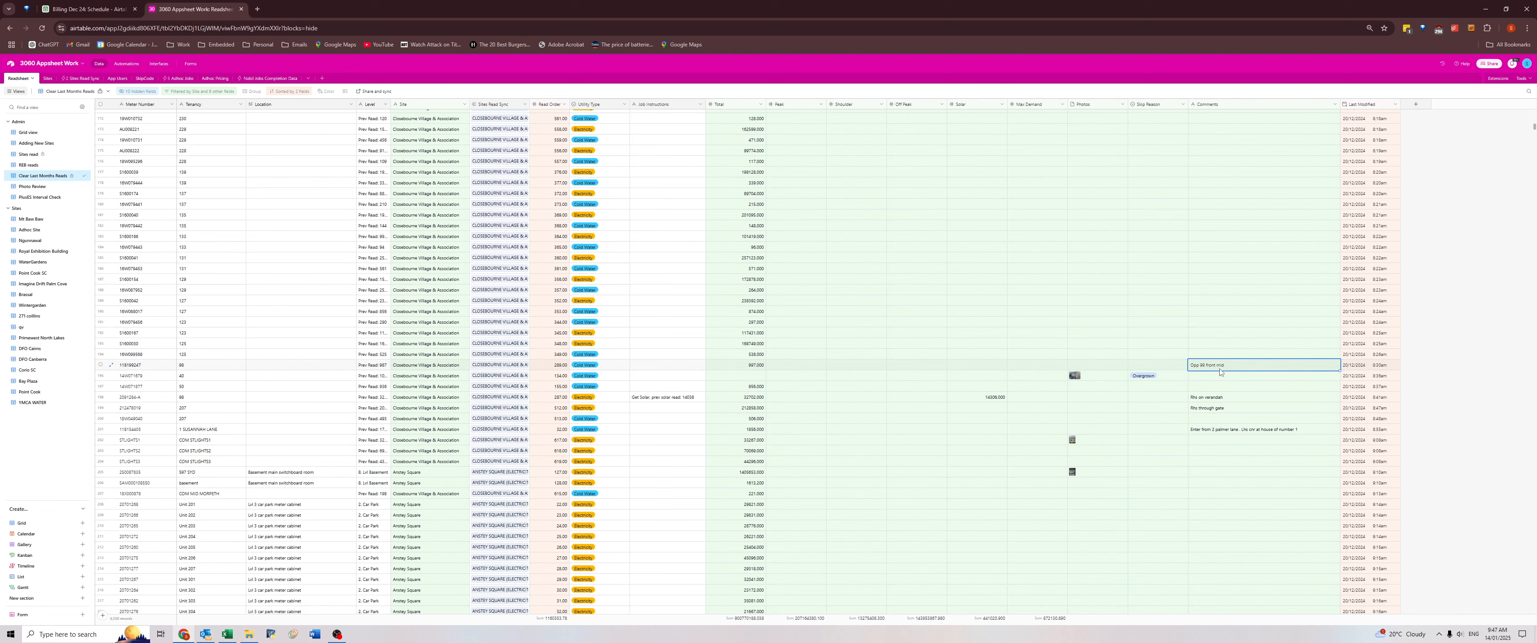
key(ctrl+c)
key(Left)
key(Left)
key(Left)
key(Left)
key(Left)
key(Left)
key(Left)
key(Left)
key(Left)
key(Left)
key(Left)
key(Left)
key(Left)
key(Left)
key(Left)
key(ctrl+v)
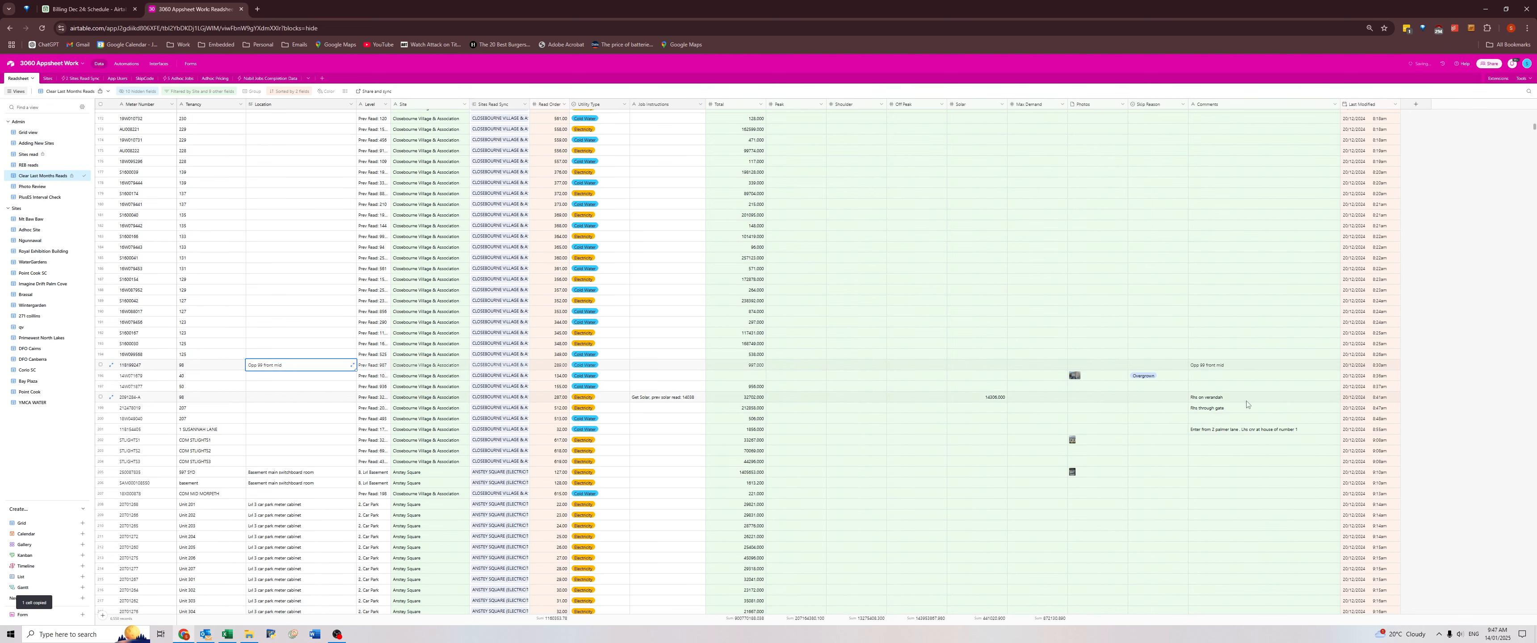
drag(1247, 400, 1248, 430)
key(ctrl+c)
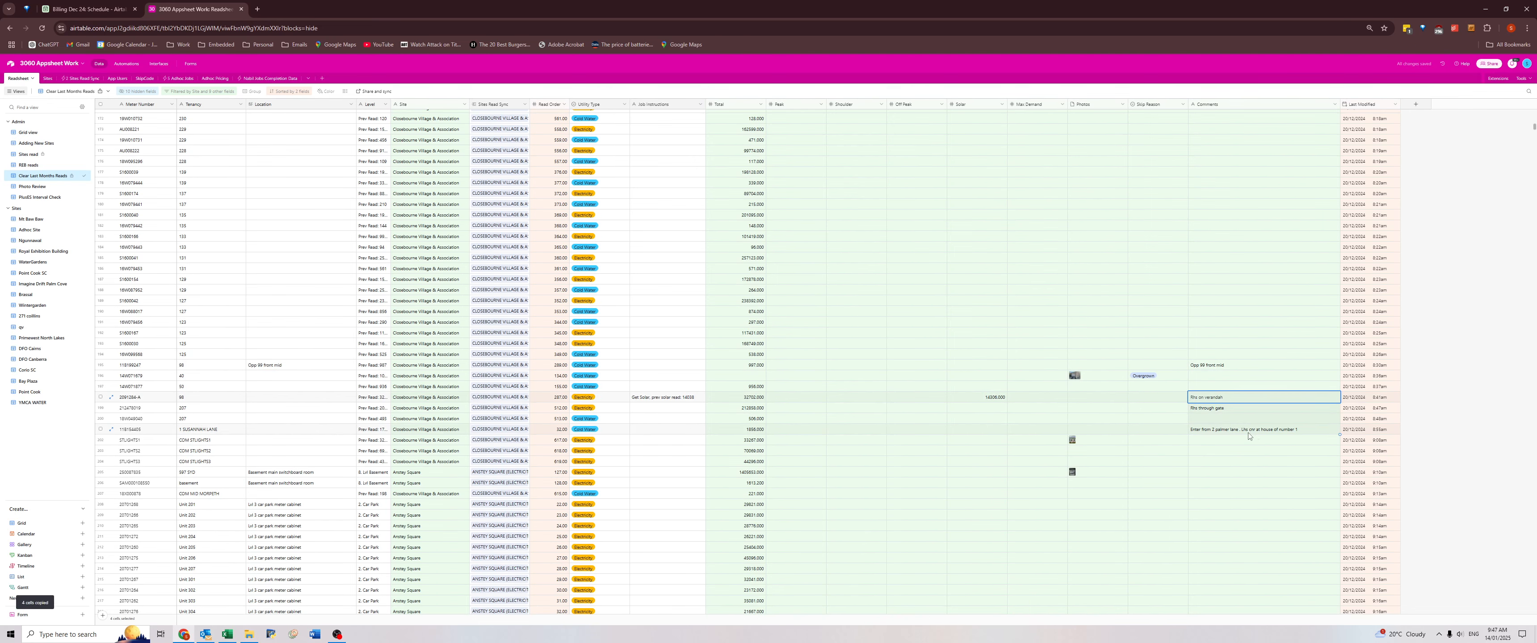
click(305, 408)
key(Up)
key(ctrl+v)
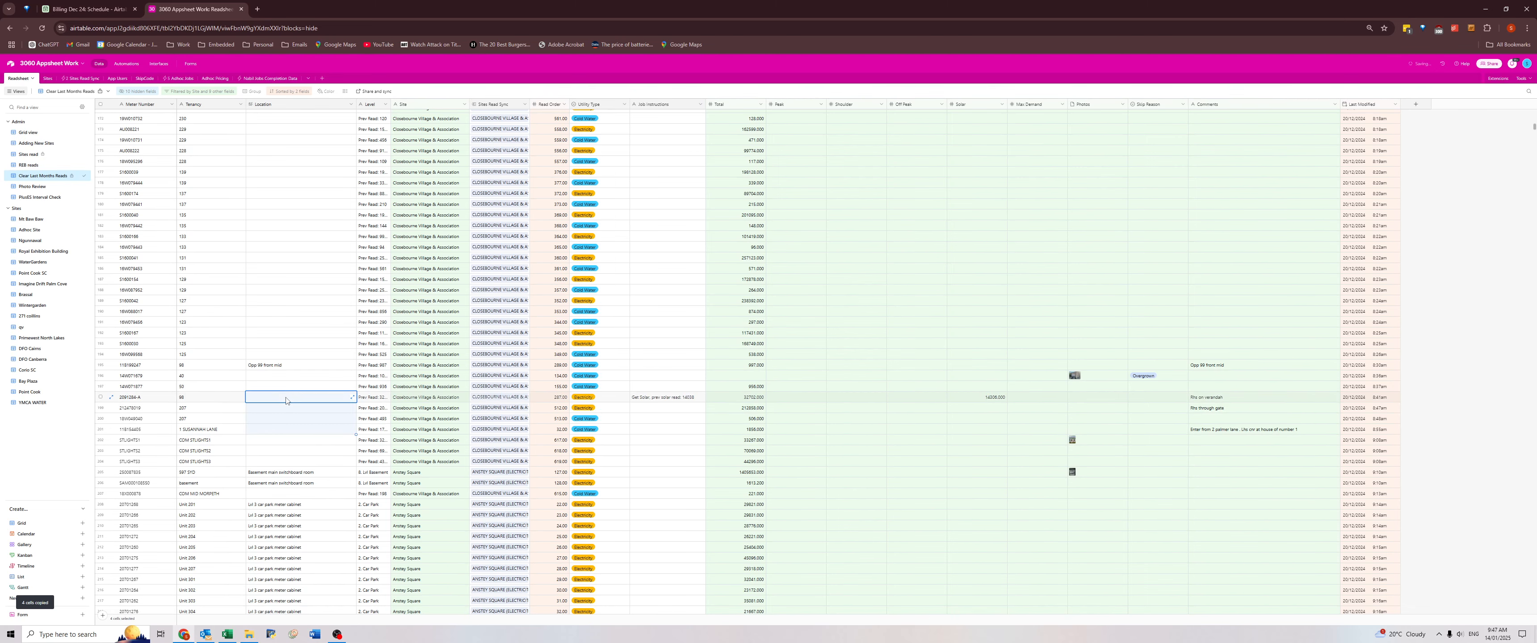
Copy the retaining basin meter's comment about the main road, 200m from the village entry, into its Location.
scroll(1222, 494, down, 5)
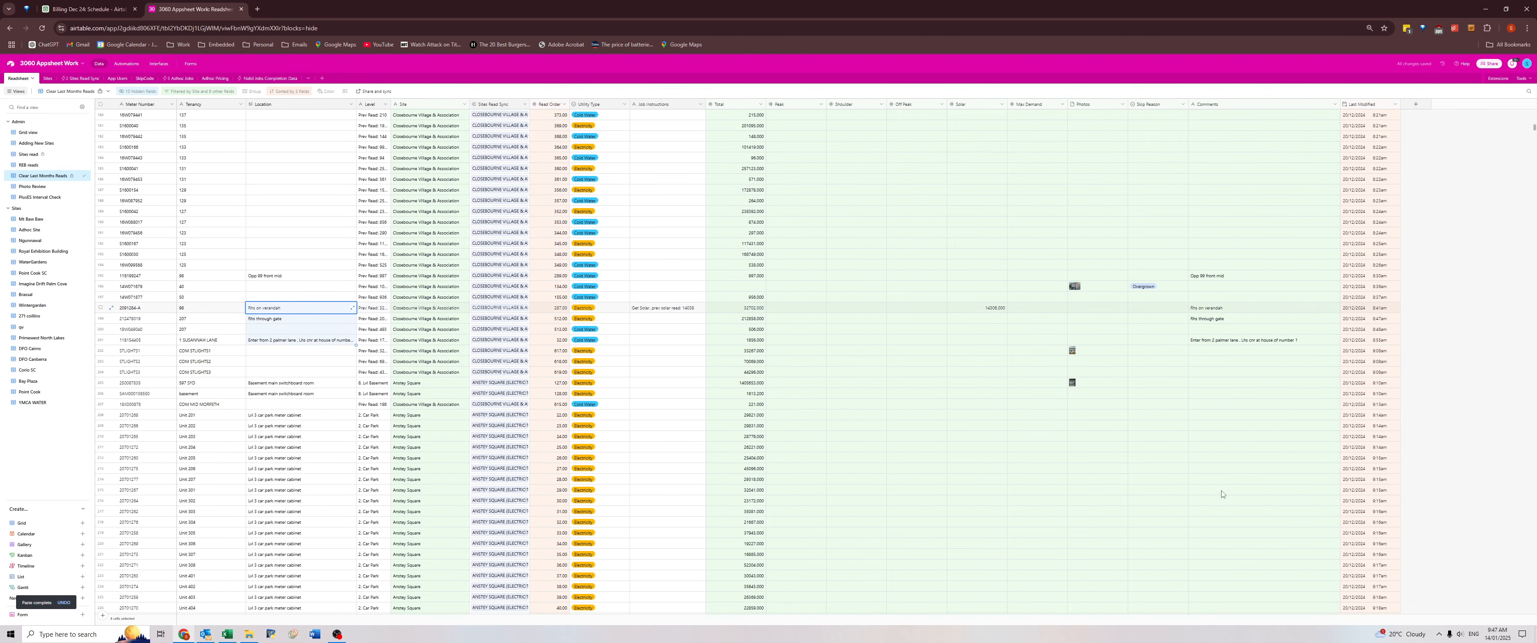
click(1208, 485)
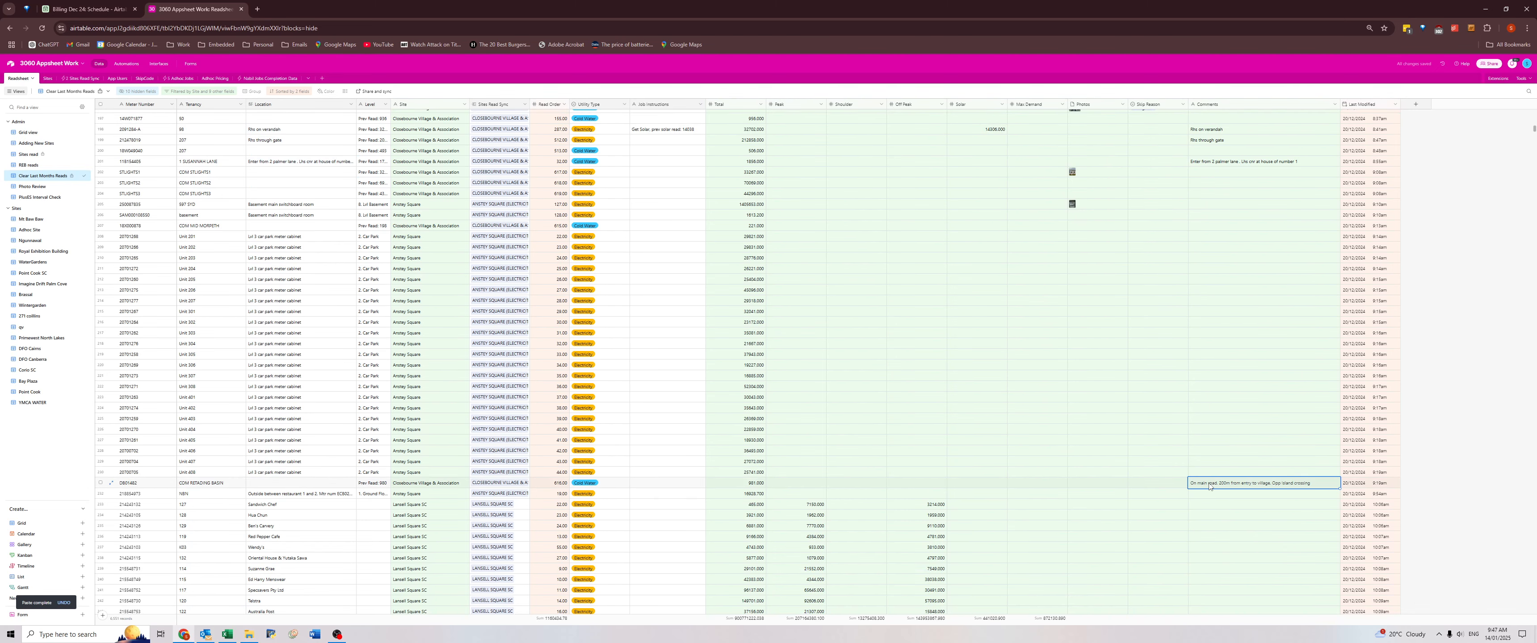
key(ctrl+c)
click(301, 483)
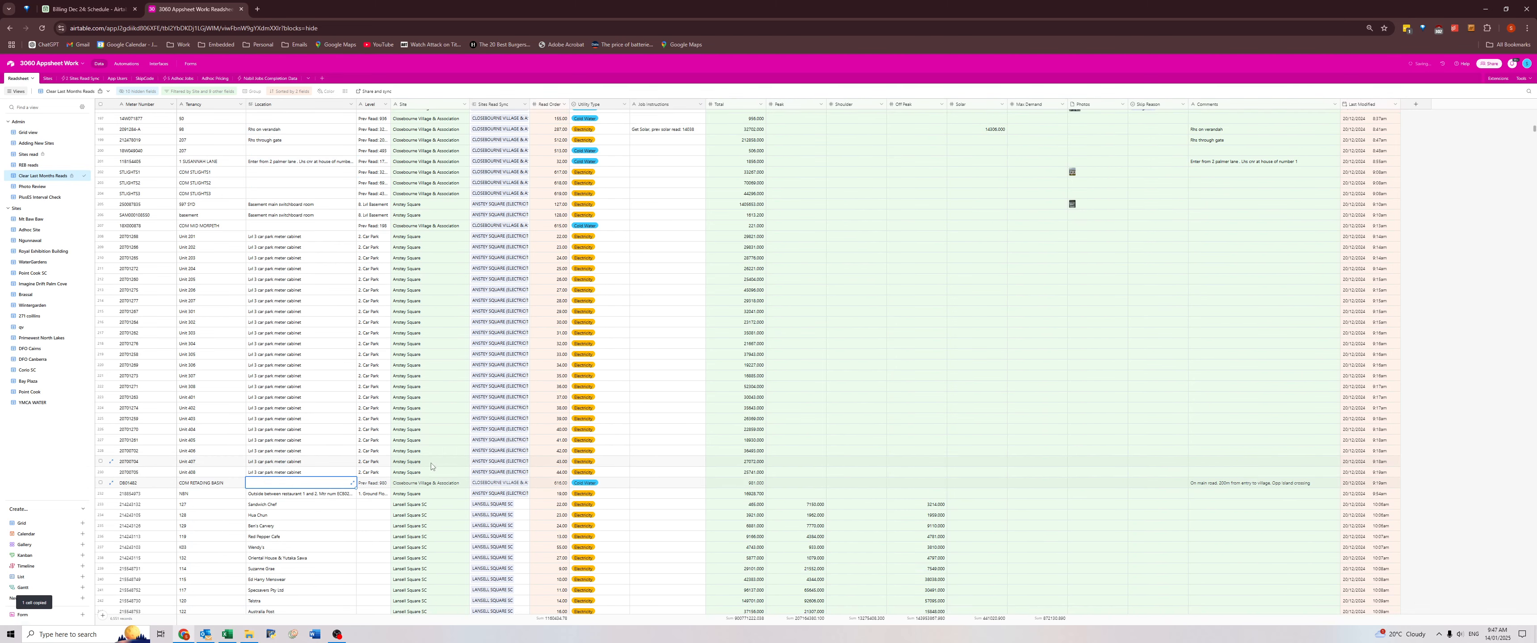
key(ctrl+v)
Check the Comments column for the Lansell Square, Anstey Square, Gateway Leopold and Manor Lakes meters.
scroll(1048, 451, down, 3)
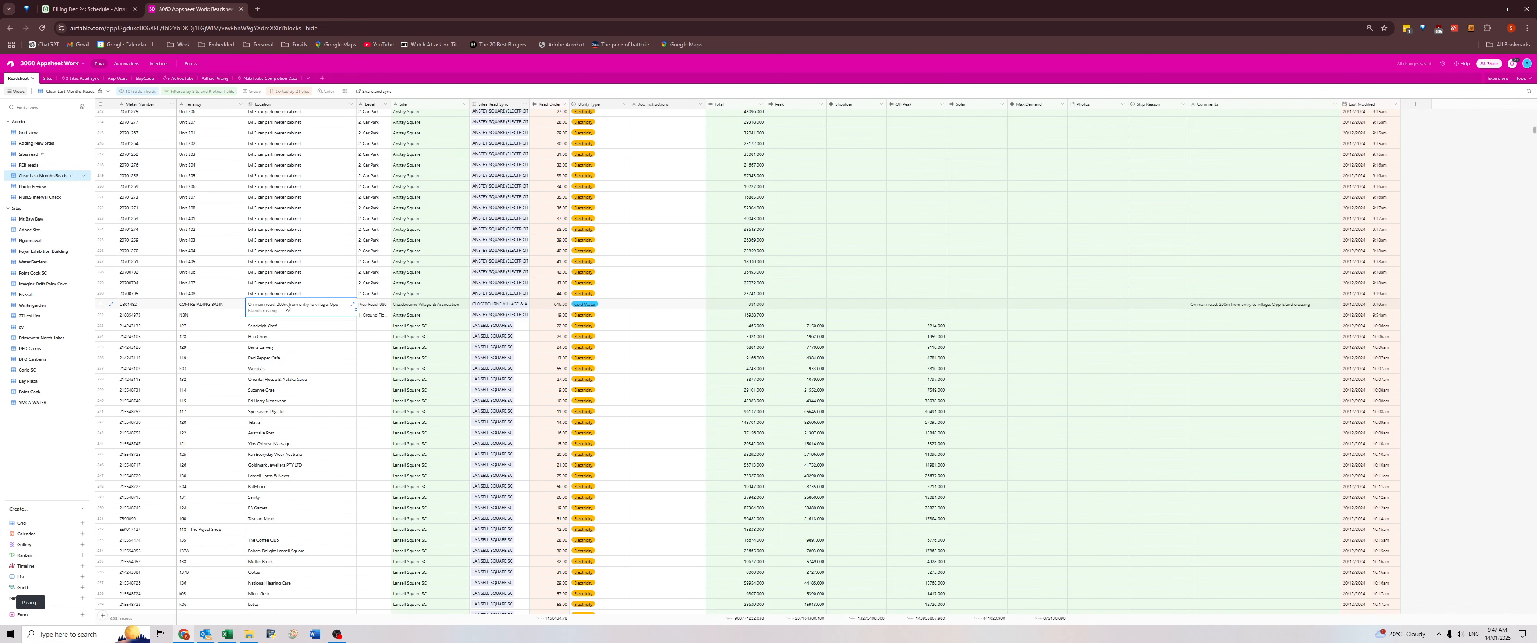
click(1208, 358)
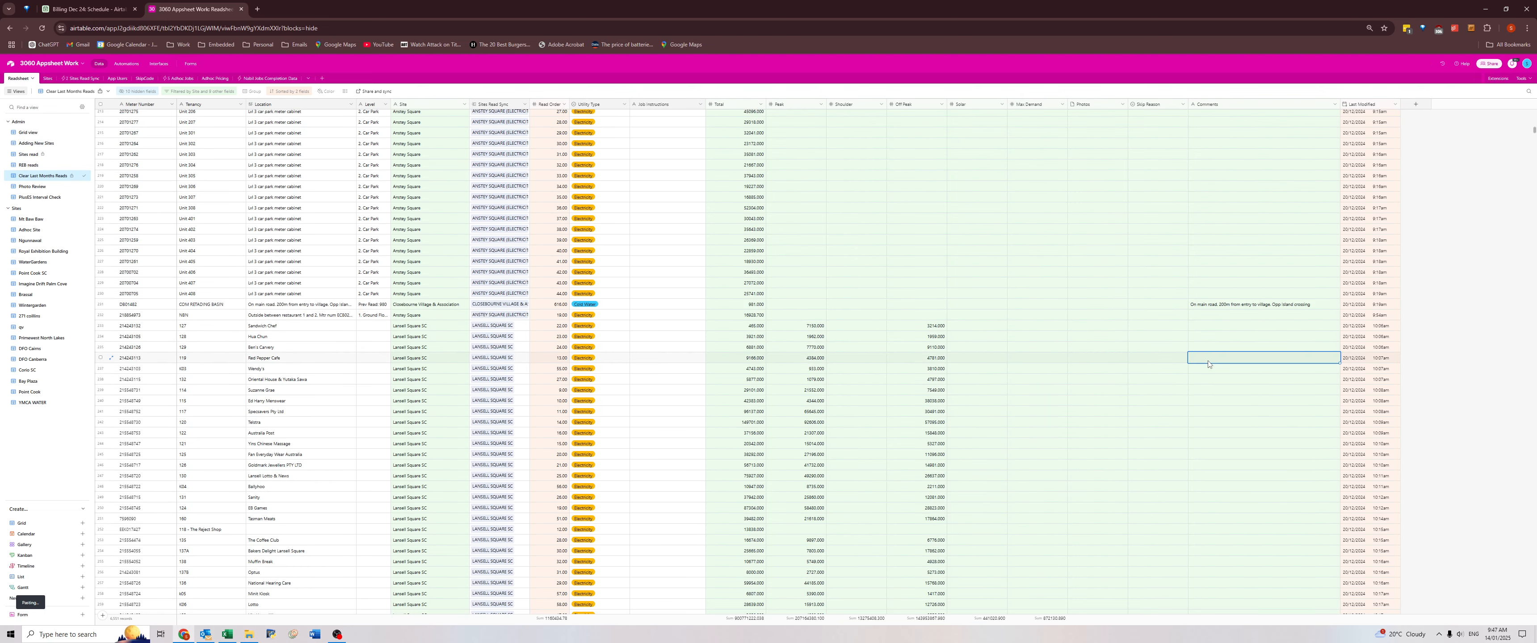
scroll(1213, 361, down, 3)
scroll(1215, 351, down, 2)
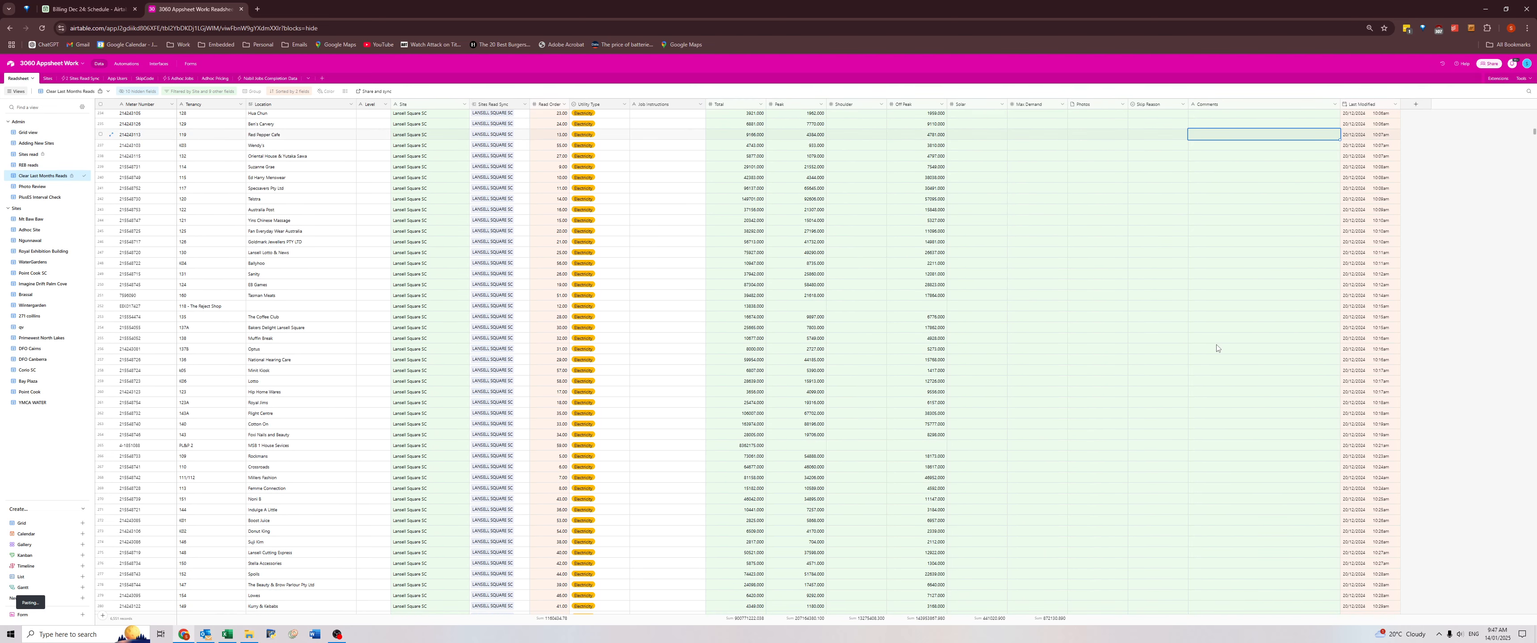
scroll(1216, 348, down, 12)
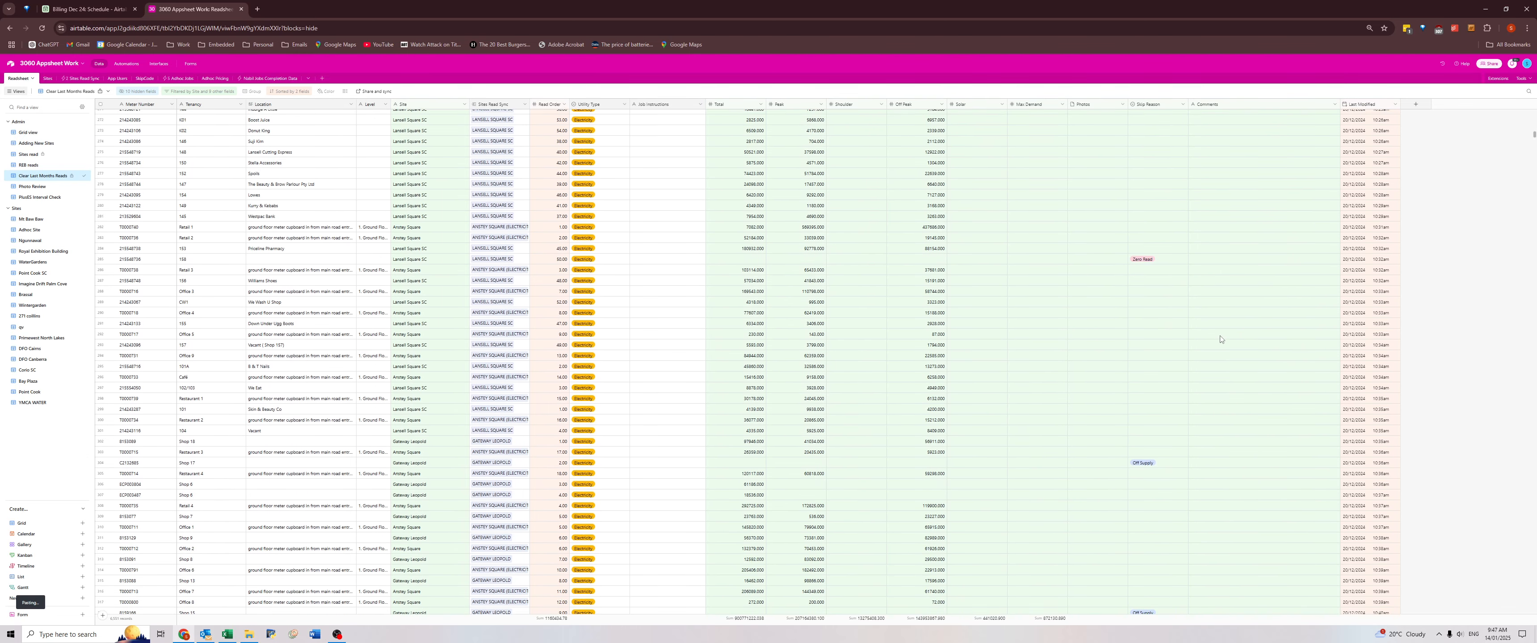
scroll(1220, 339, down, 8)
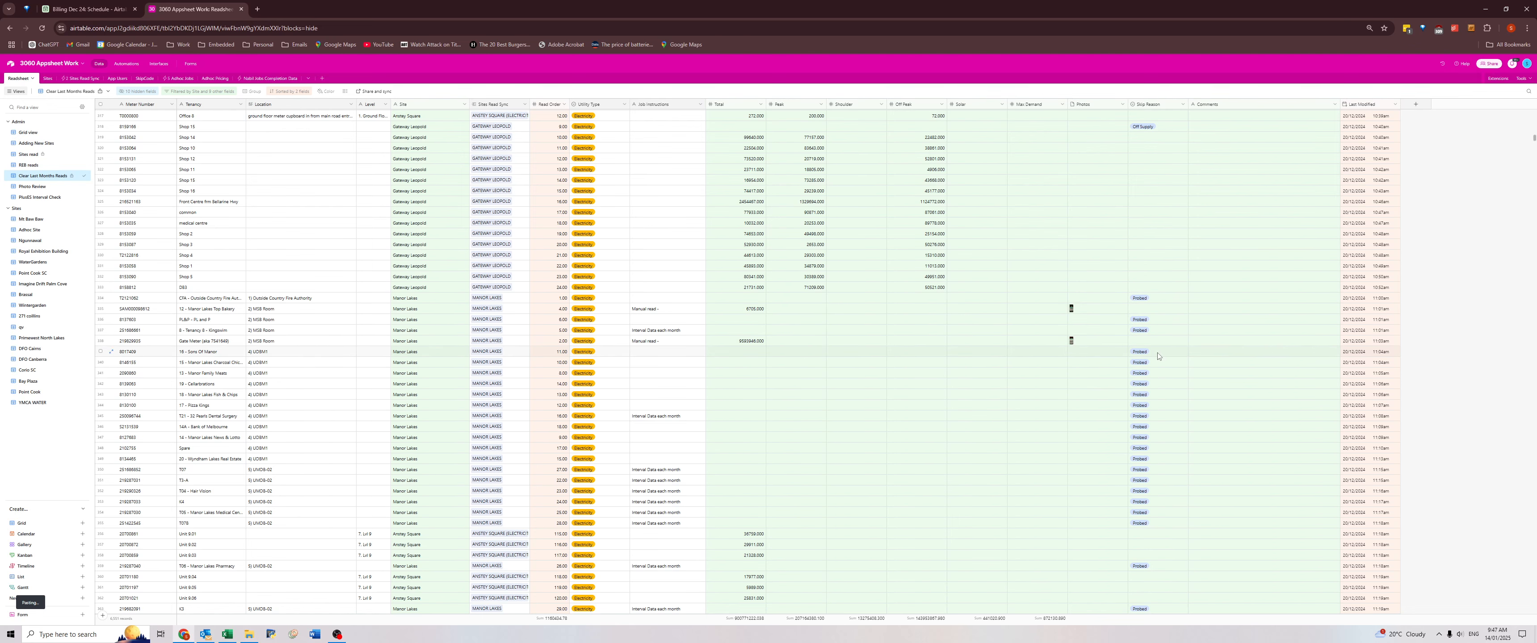
click(1235, 309)
drag(1229, 234, 1222, 410)
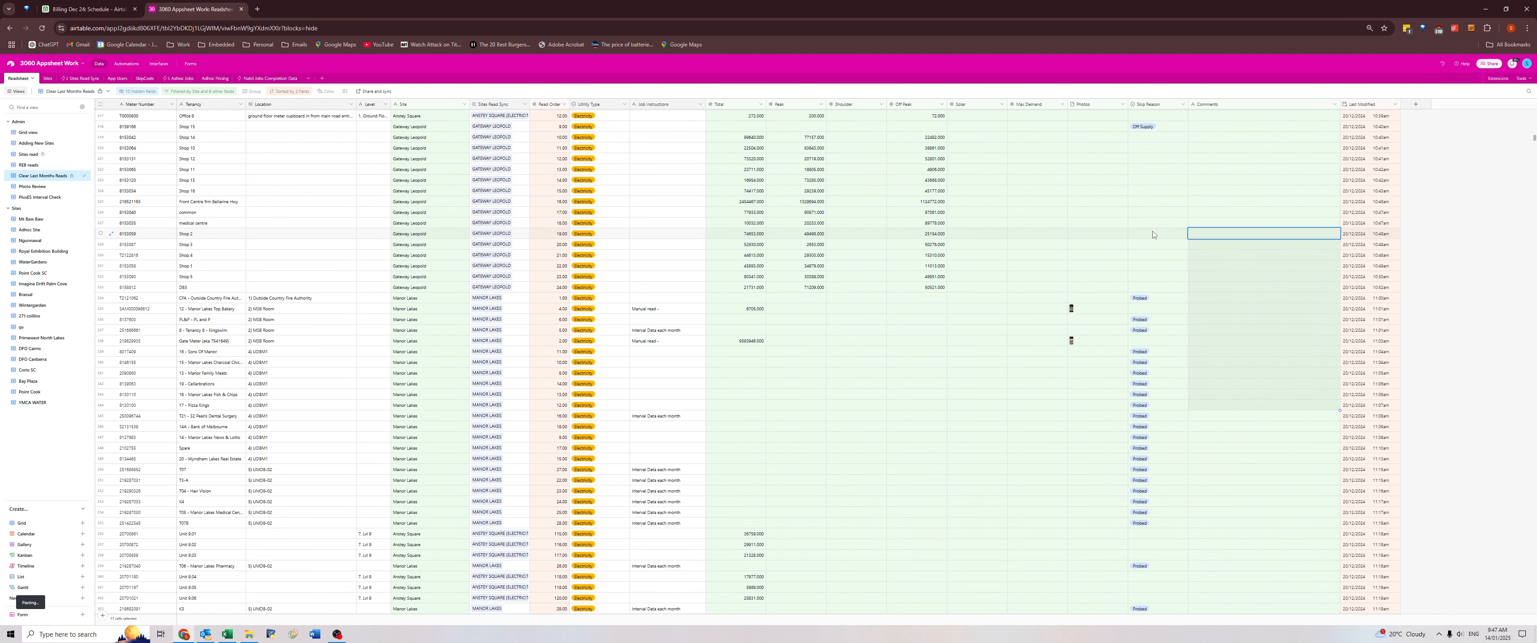
click(1226, 425)
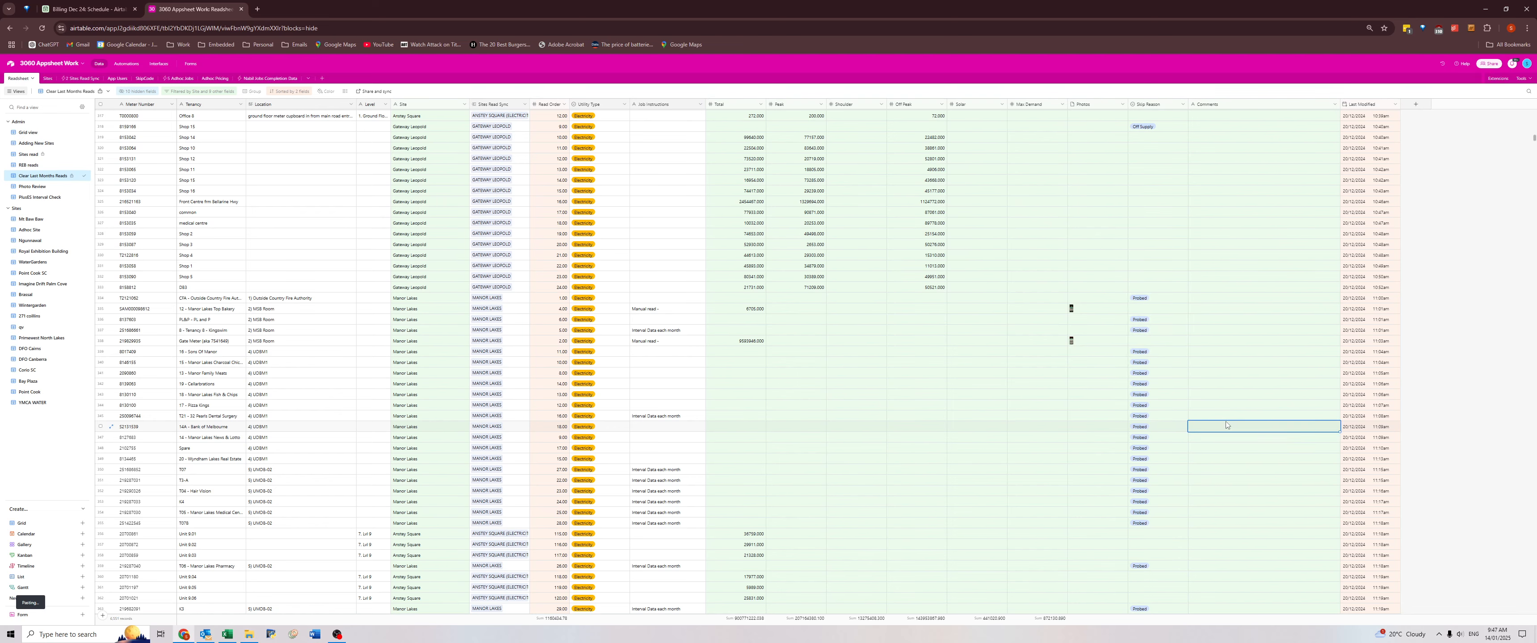
scroll(1226, 421, down, 12)
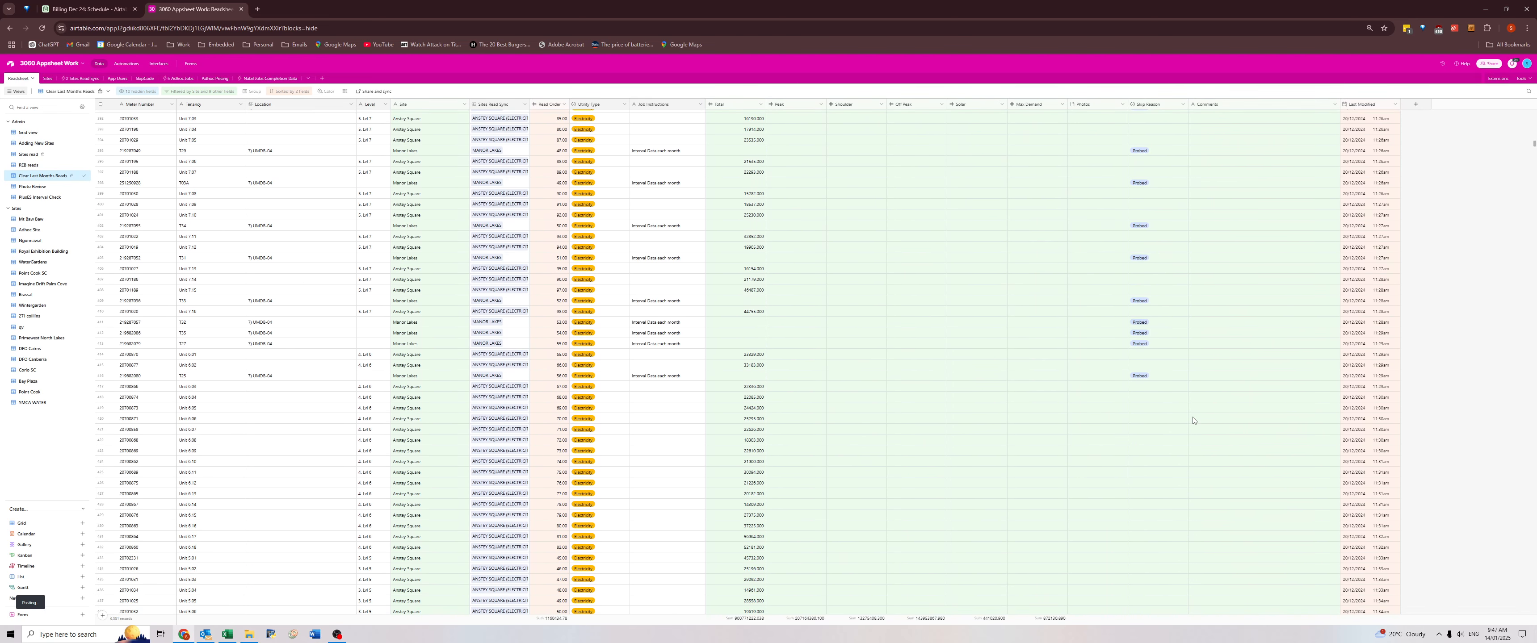
scroll(1192, 421, down, 4)
scroll(1194, 420, down, 10)
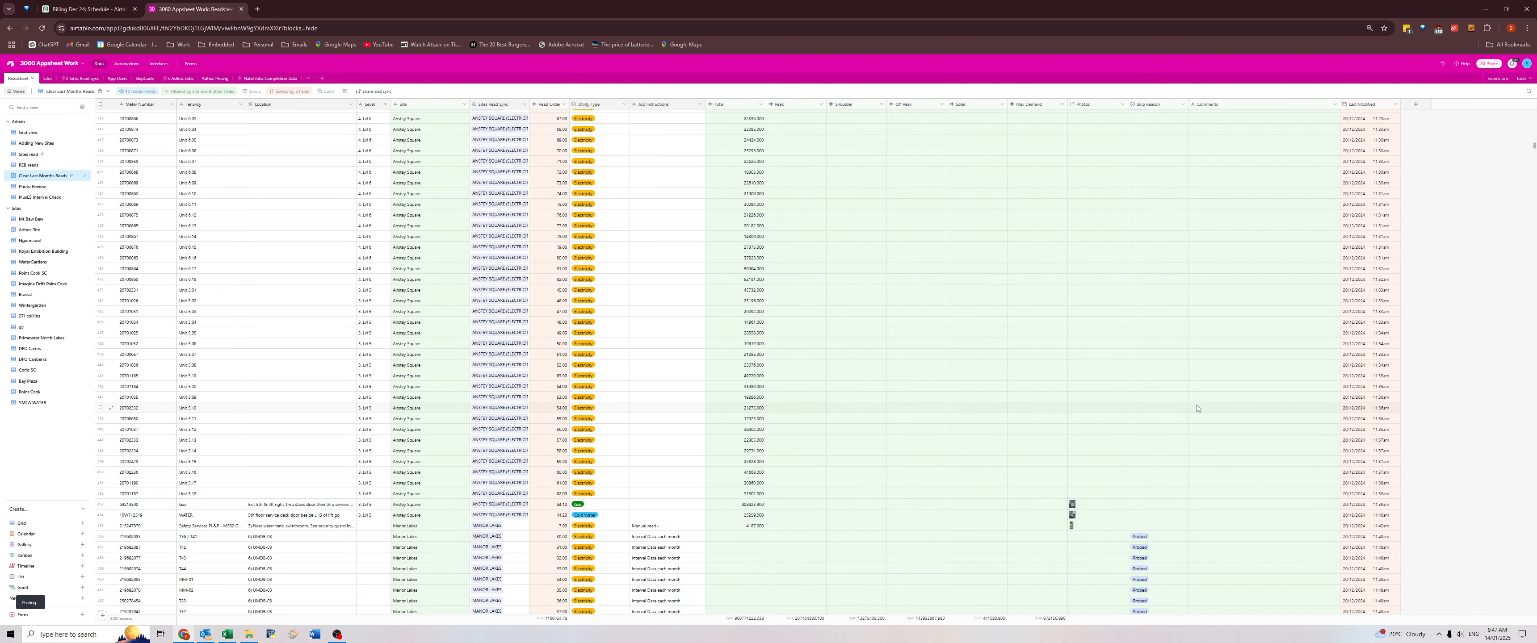
scroll(1211, 414, down, 7)
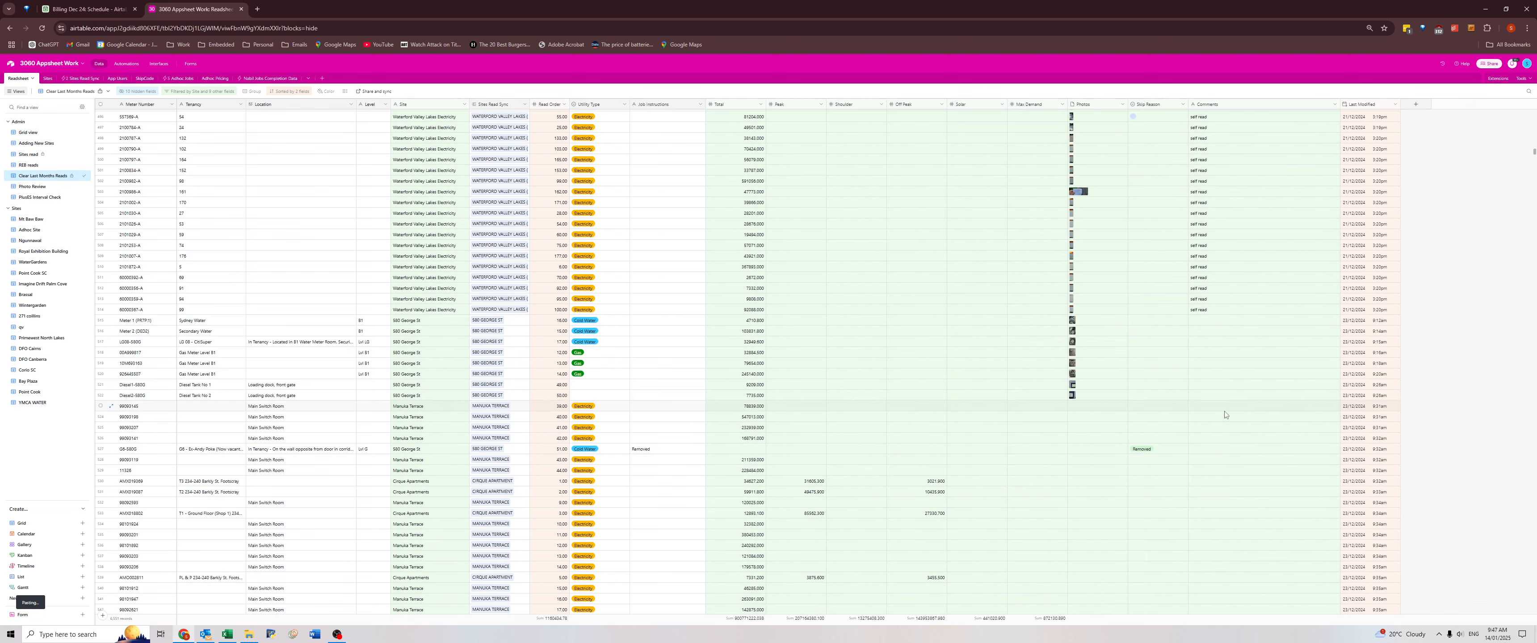
scroll(1224, 414, down, 3)
click(1141, 272)
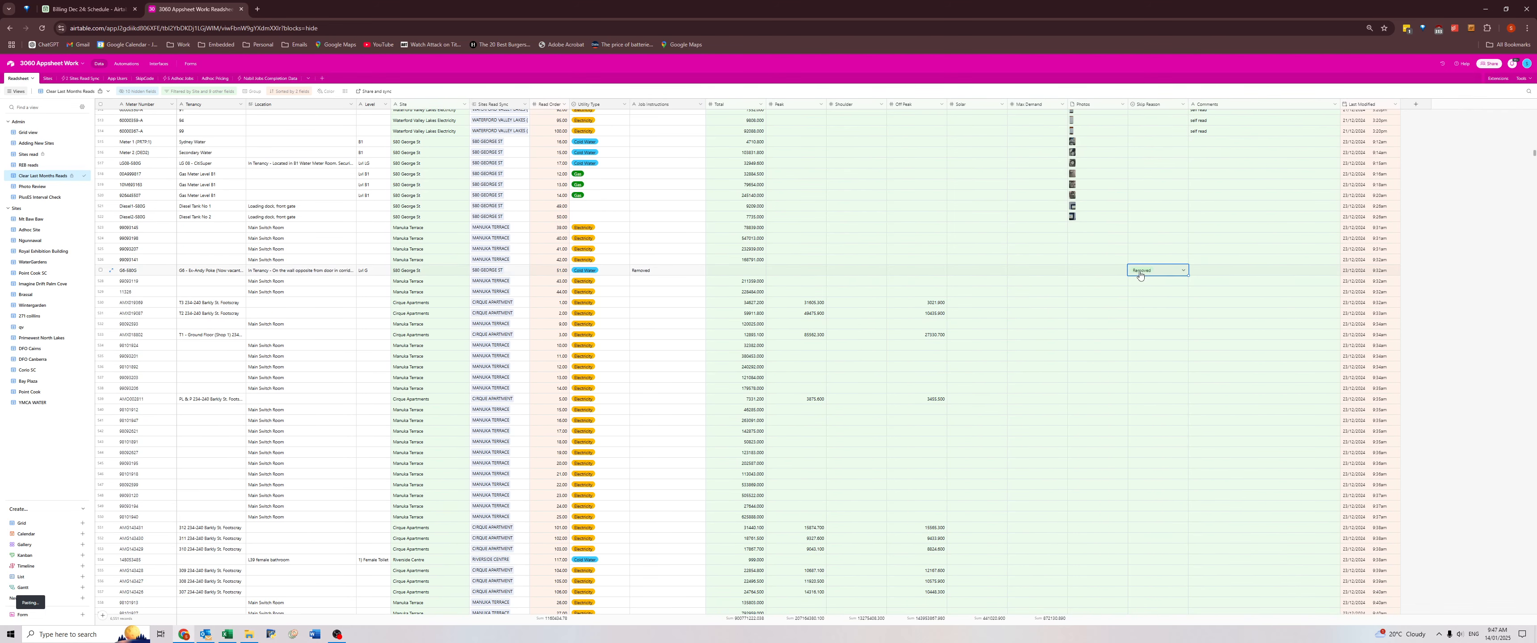
click(662, 272)
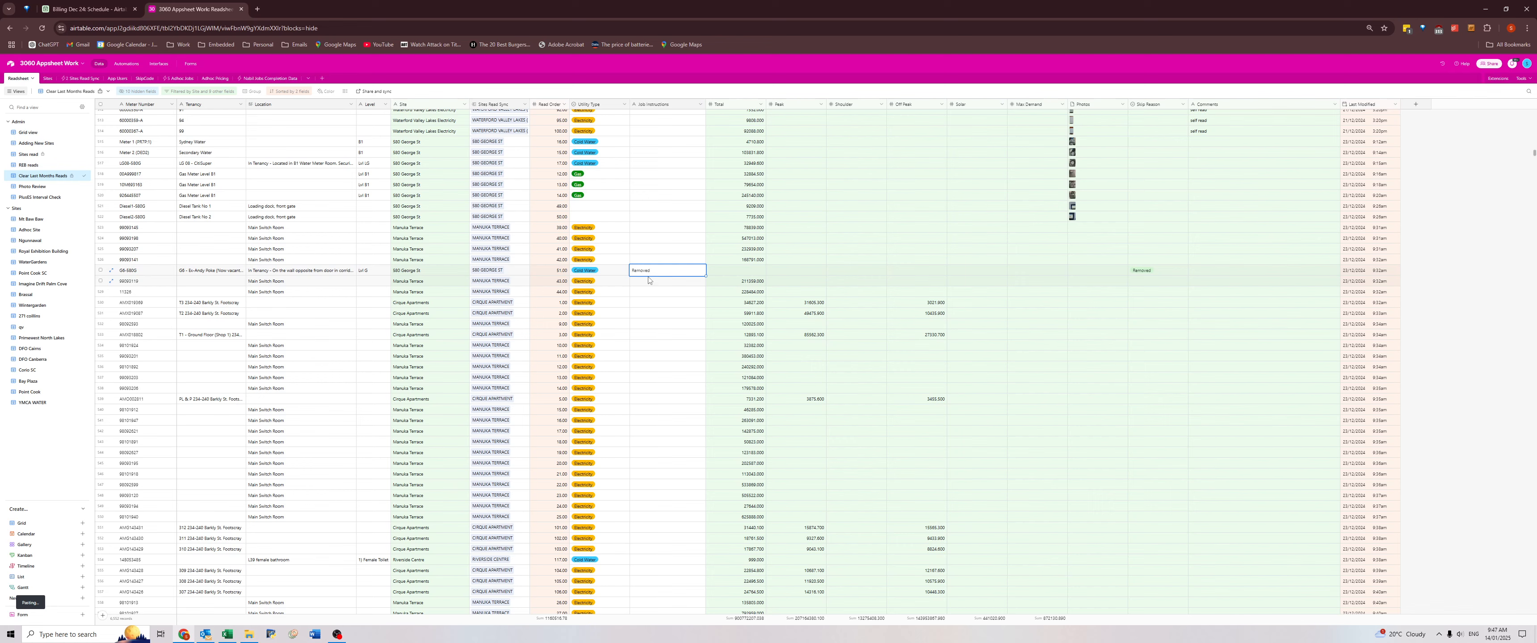
click(111, 271)
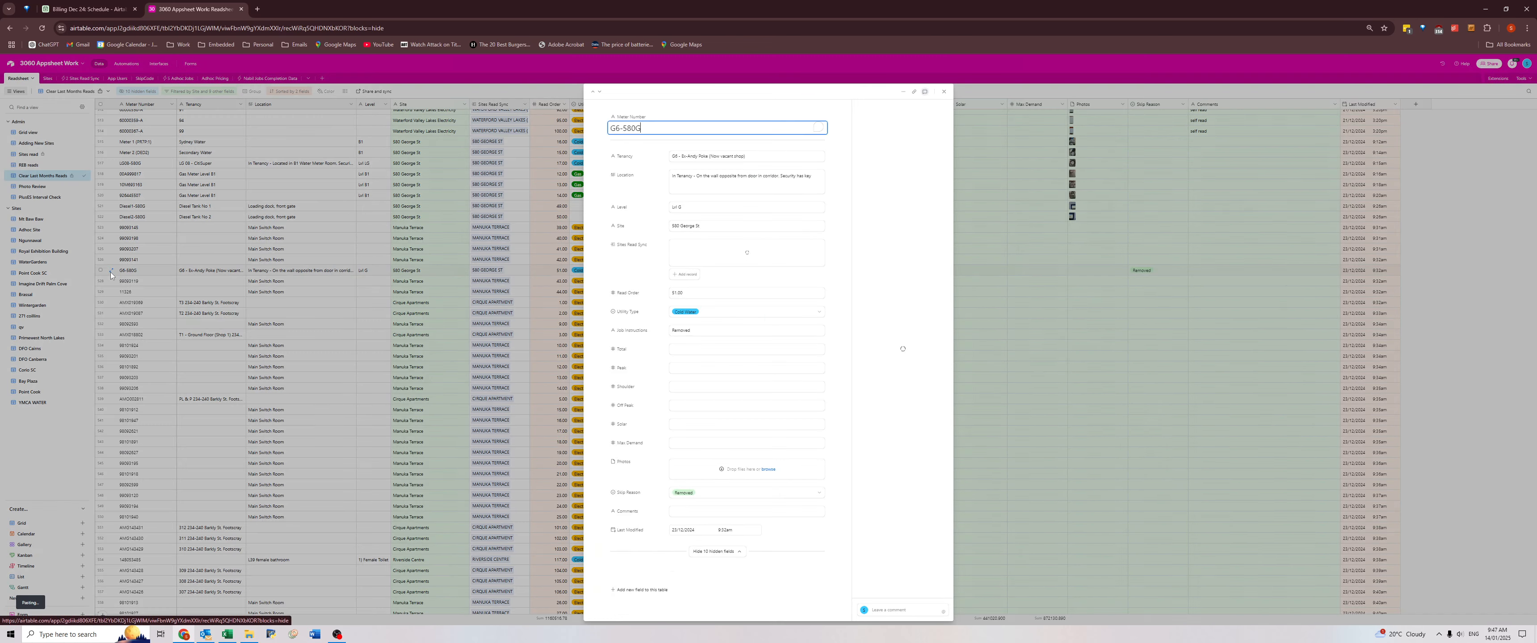
scroll(671, 513, down, 3)
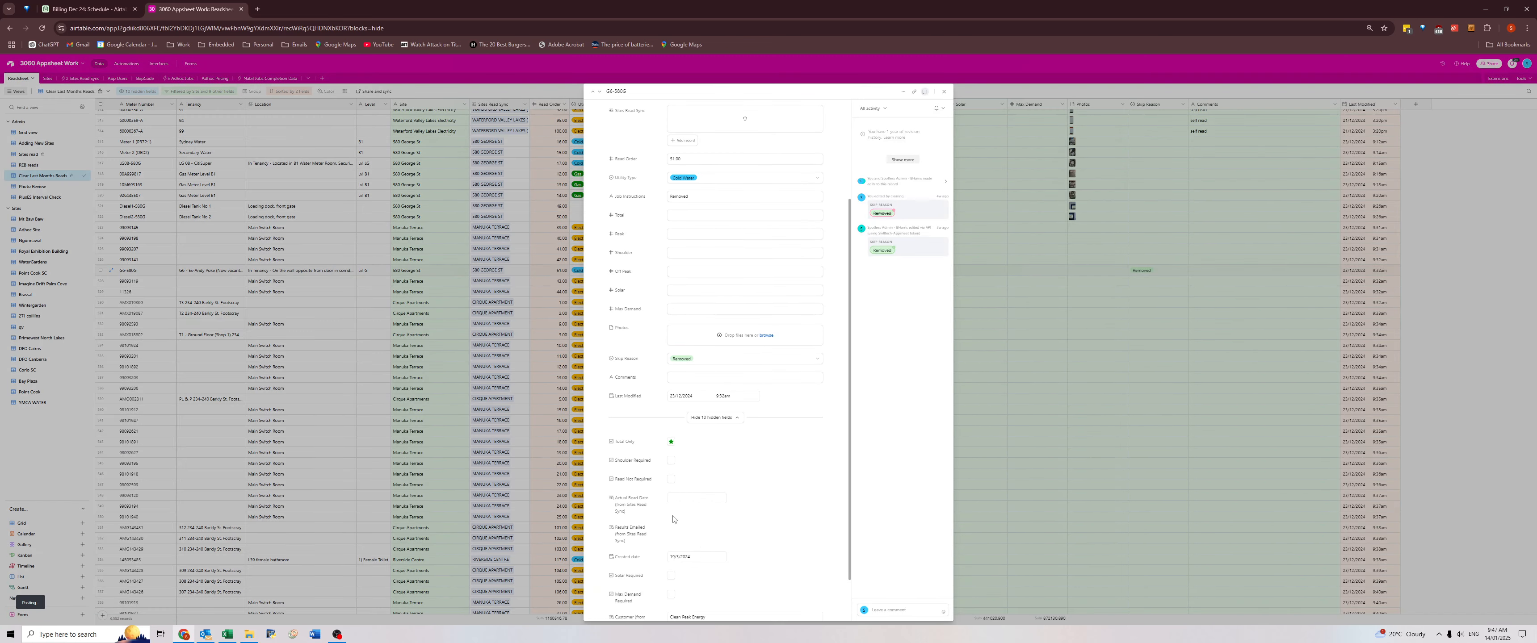
click(671, 478)
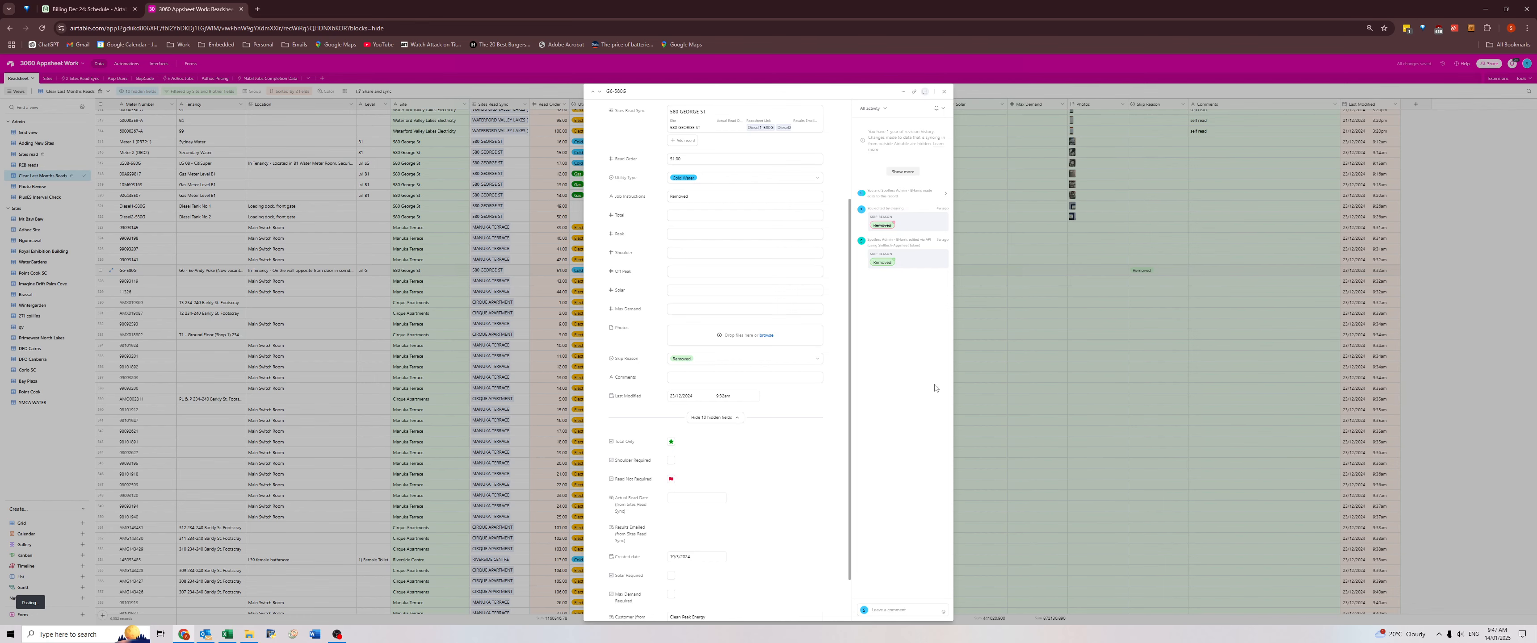
click(1151, 374)
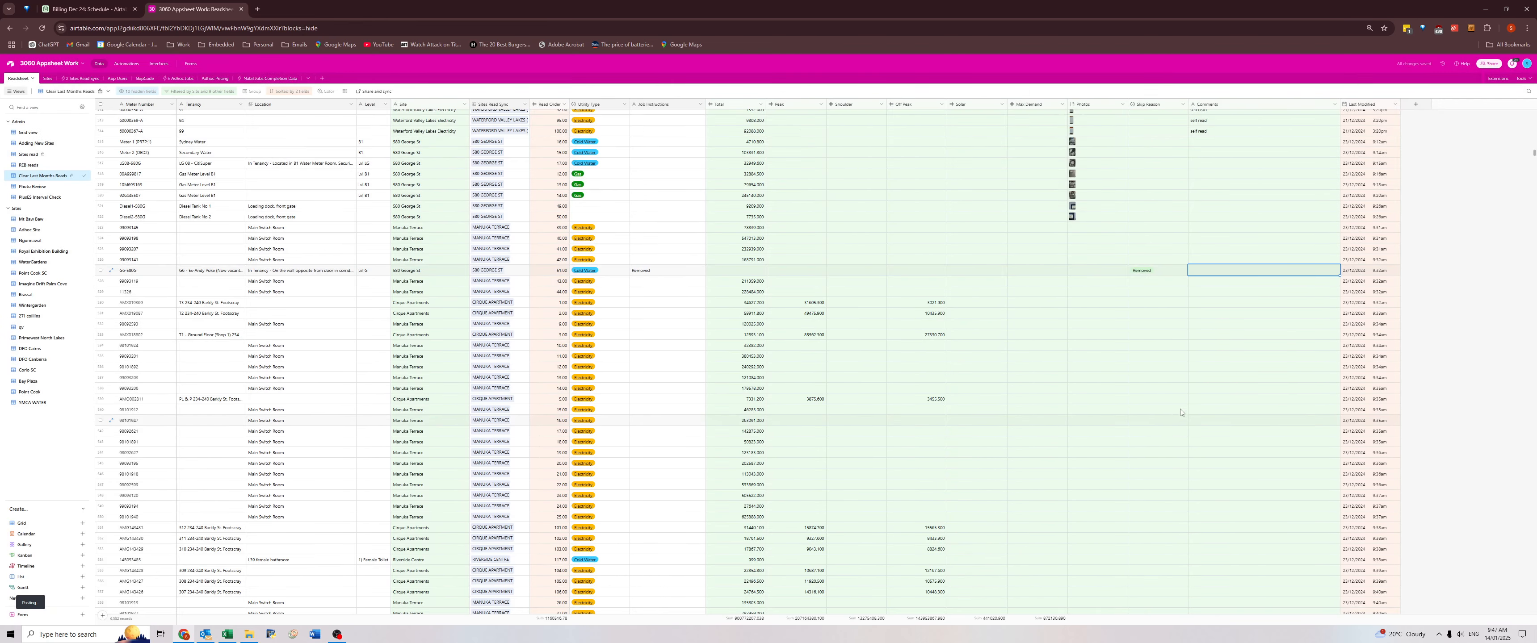
Clear last month's reads for all rows down to the last Waterford Valley Lakes self-read meter.
scroll(1224, 358, down, 3)
scroll(1220, 362, down, 8)
scroll(1234, 371, up, 6)
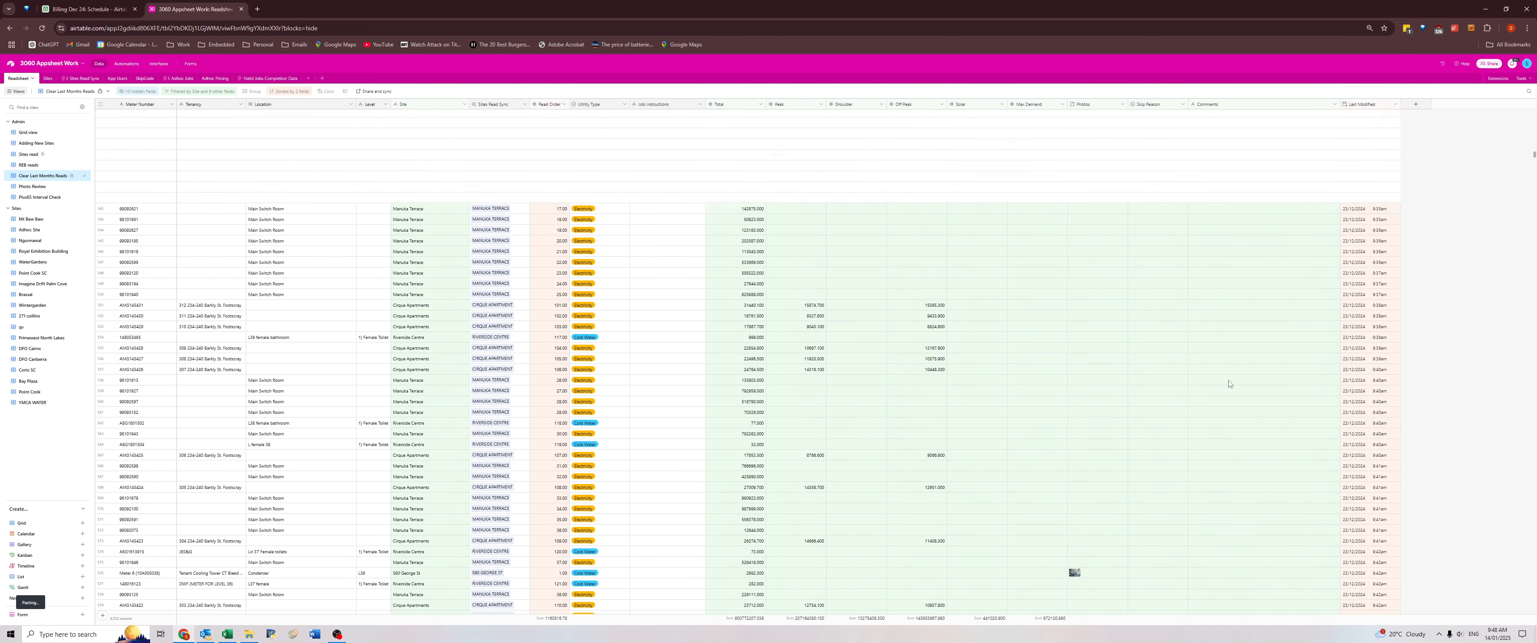
scroll(1227, 373, up, 6)
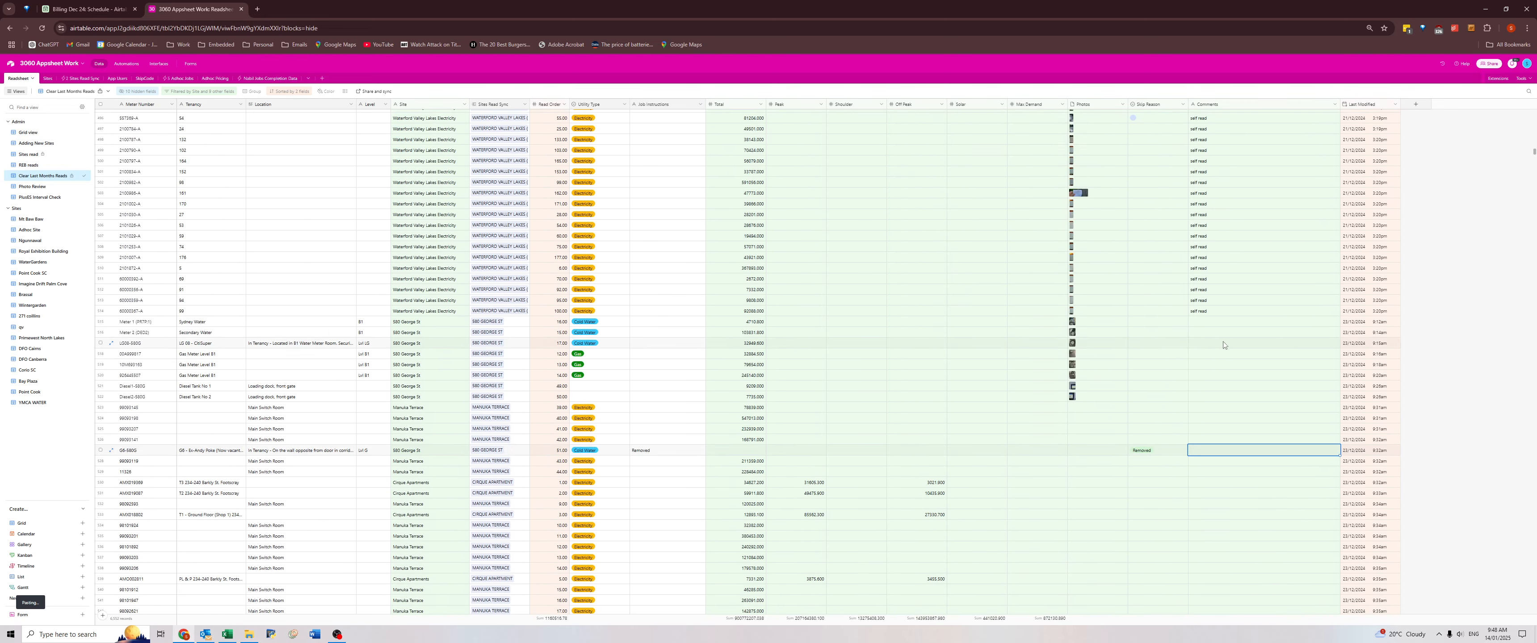
click(1216, 311)
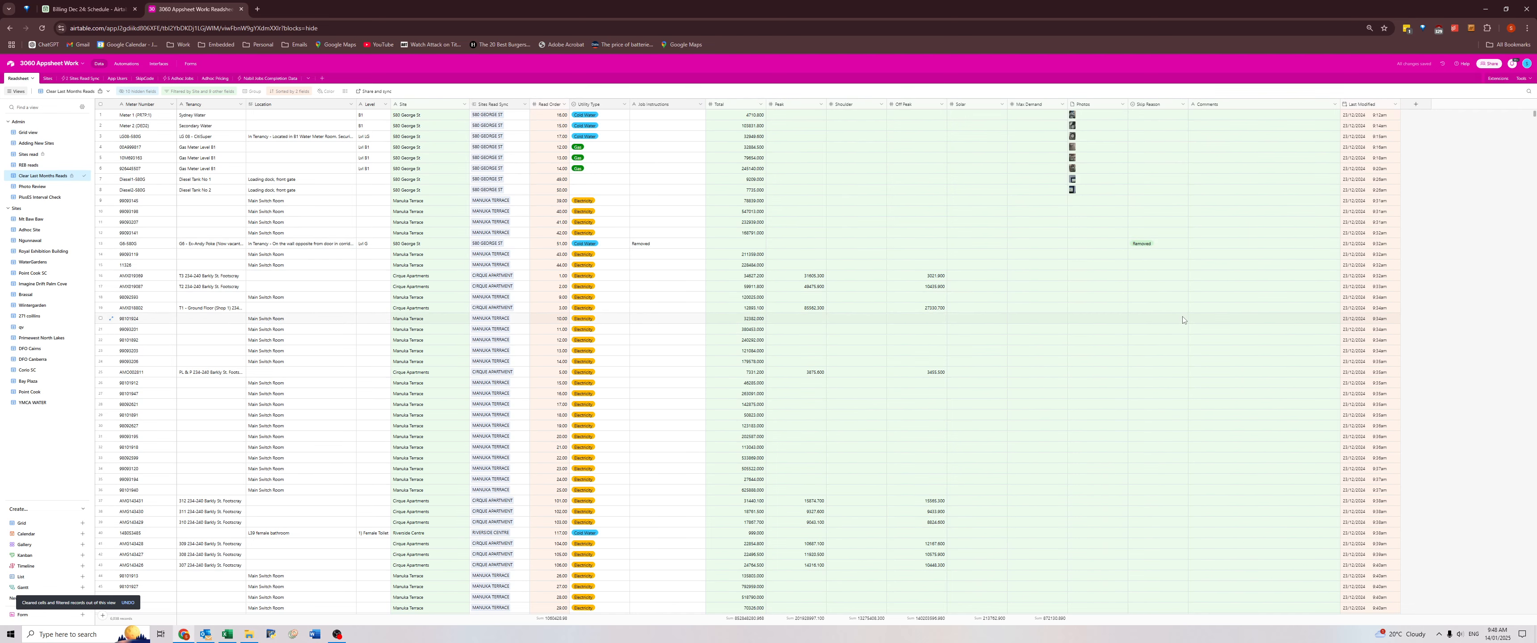
Check the Comments column for the 580 George St, Manuka Terrace, Cirque Apartments and Riverside Centre meters.
scroll(1184, 325, down, 5)
scroll(1193, 345, down, 9)
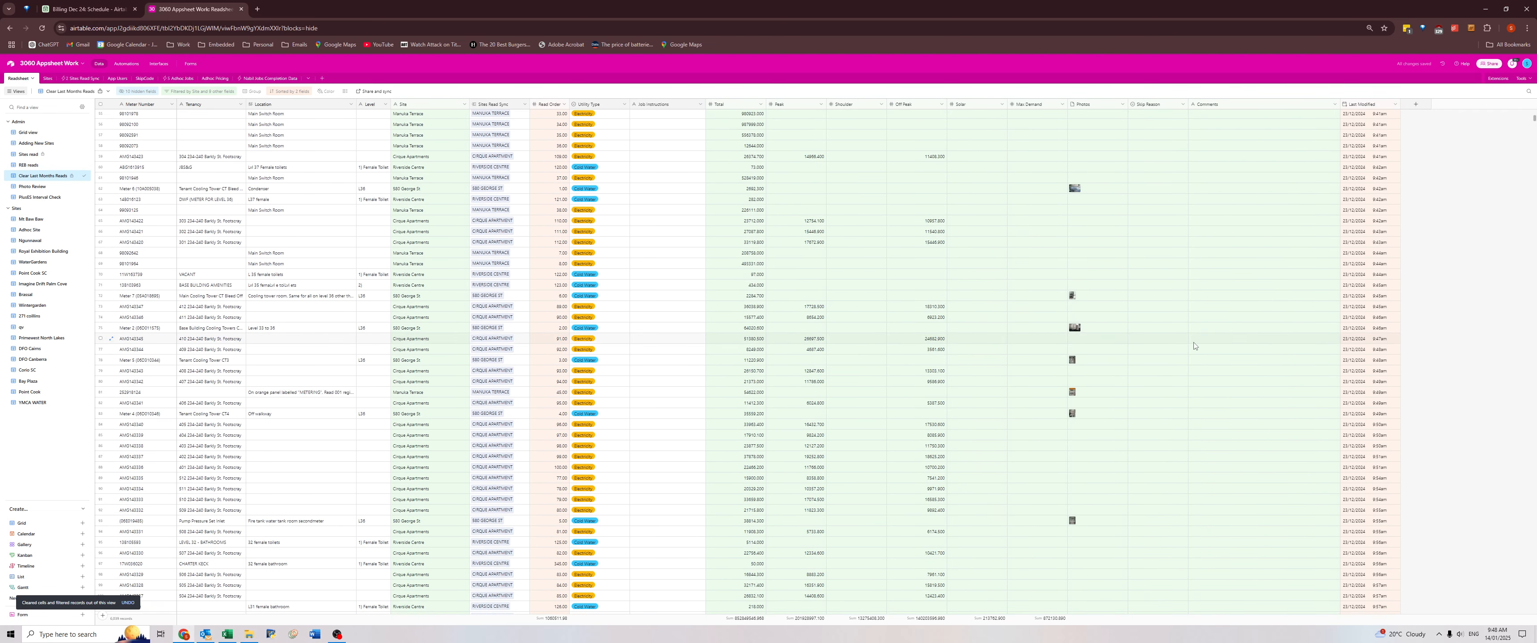
scroll(1194, 342, down, 3)
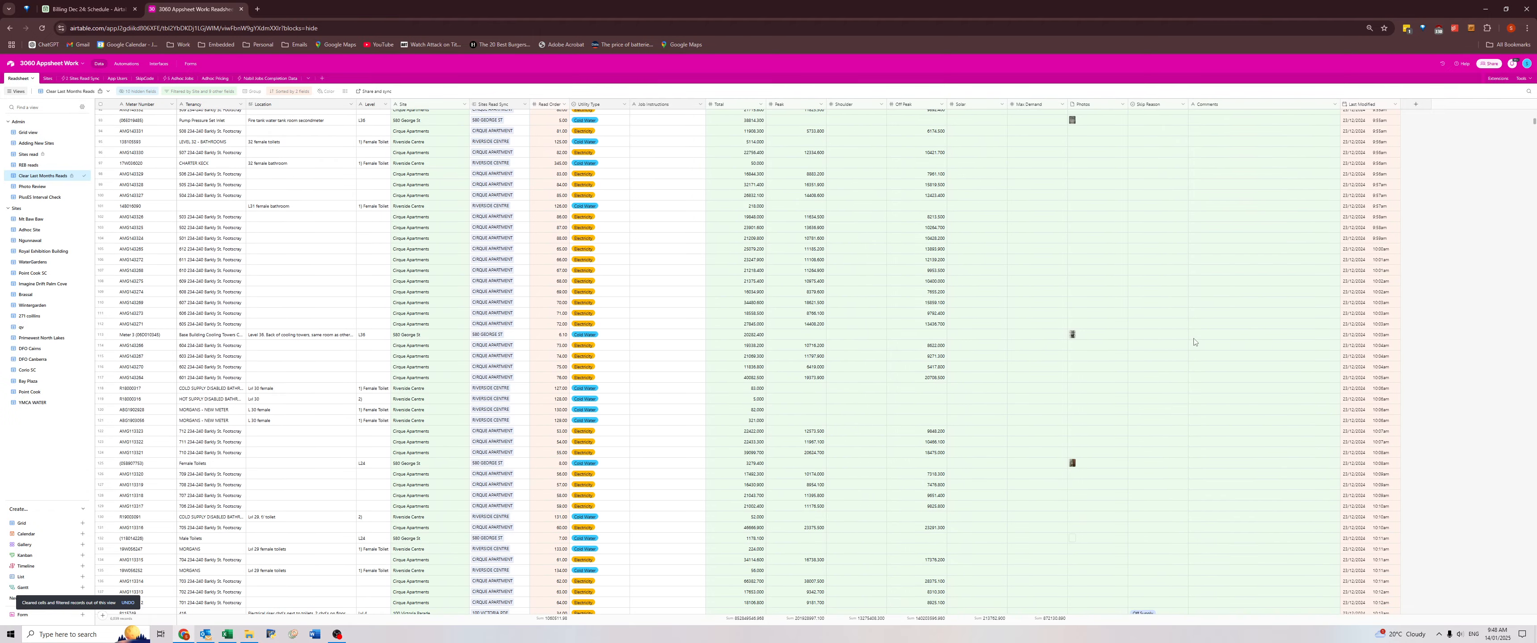
scroll(1194, 342, down, 5)
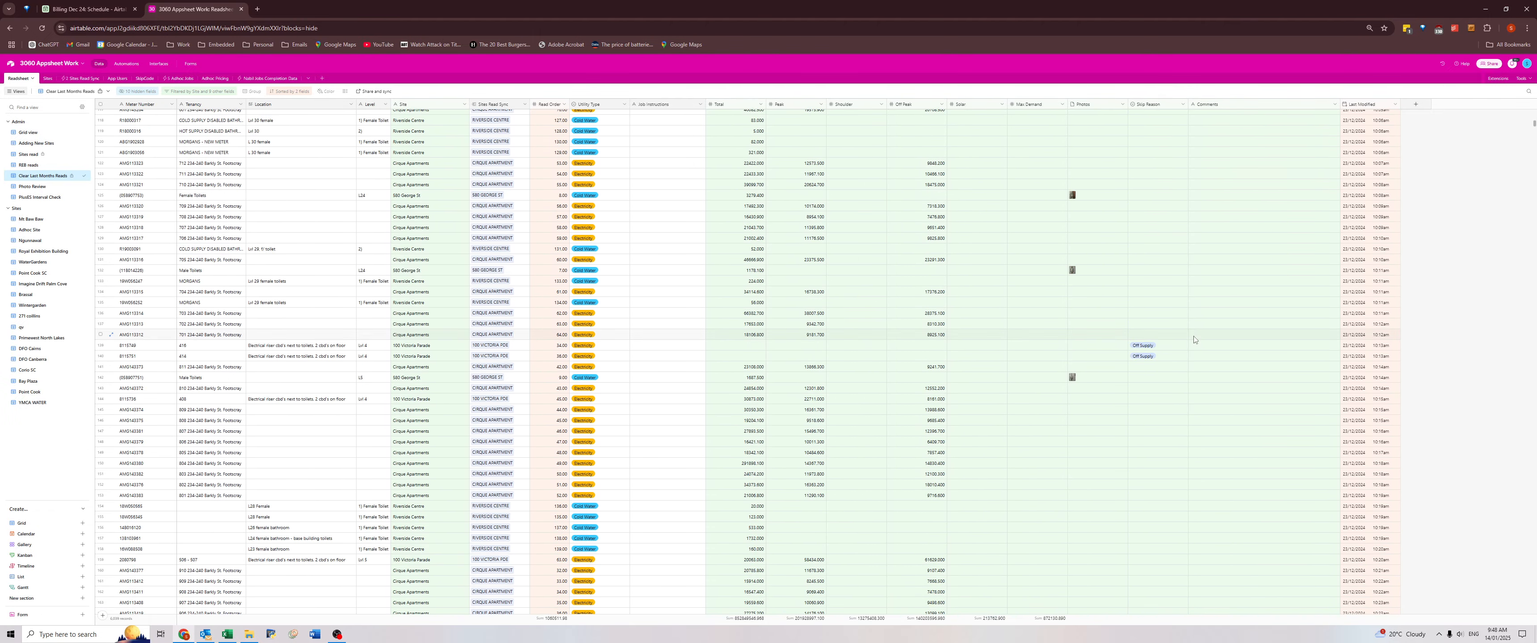
scroll(1194, 340, down, 1)
scroll(1193, 339, down, 10)
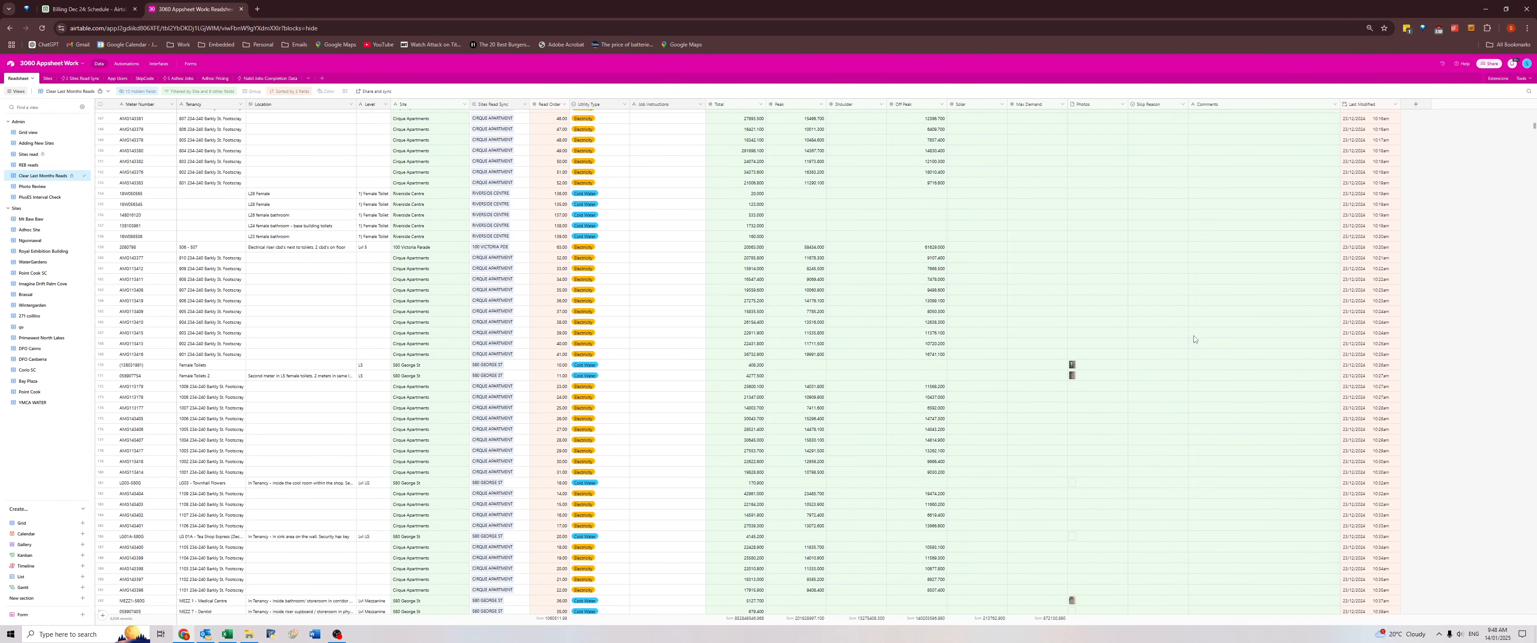
click(1212, 398)
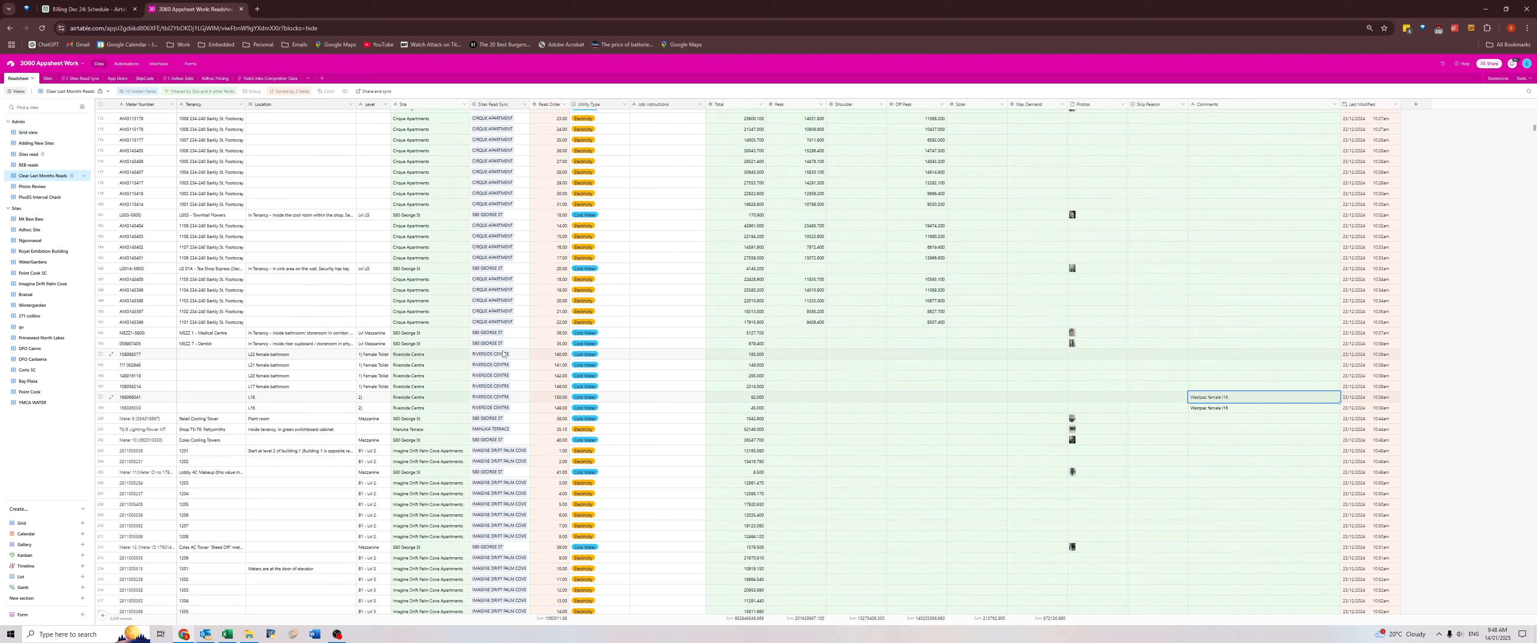
click(425, 398)
click(437, 411)
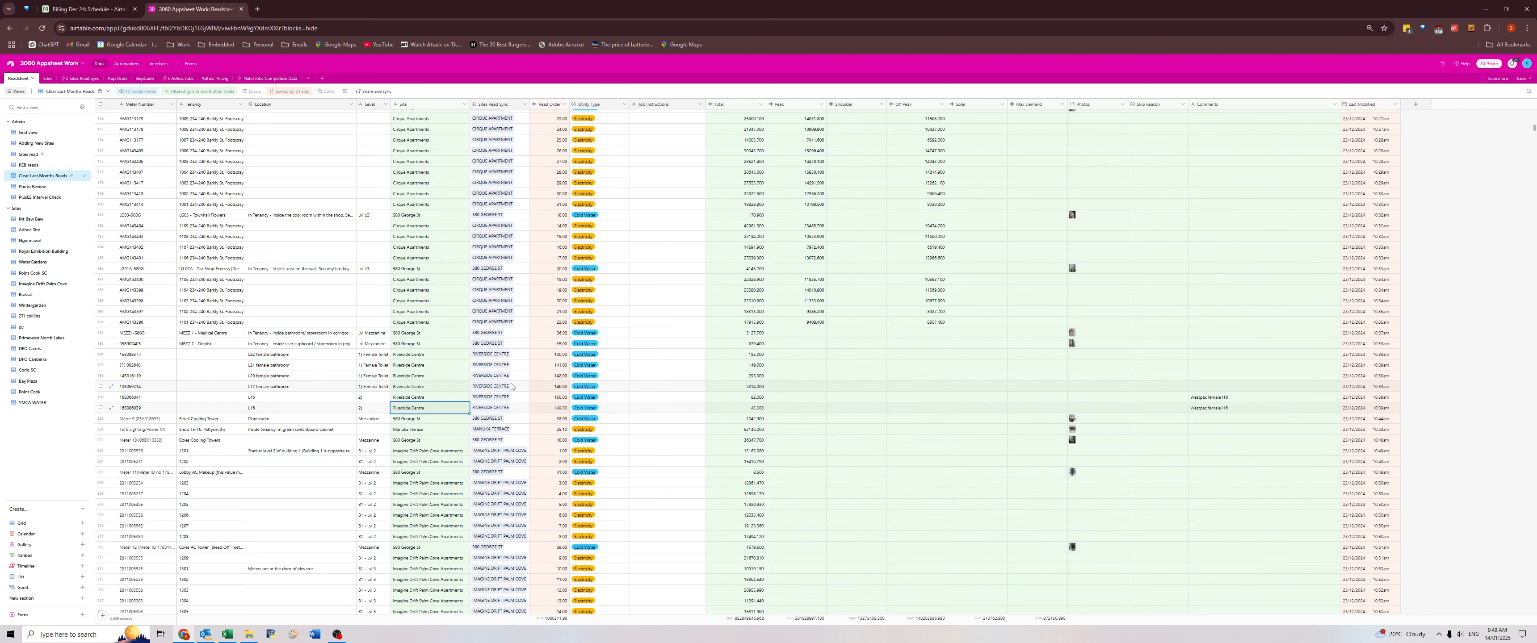
Switch to the Grid view and filter the records to sites containing "riverside".
click(33, 133)
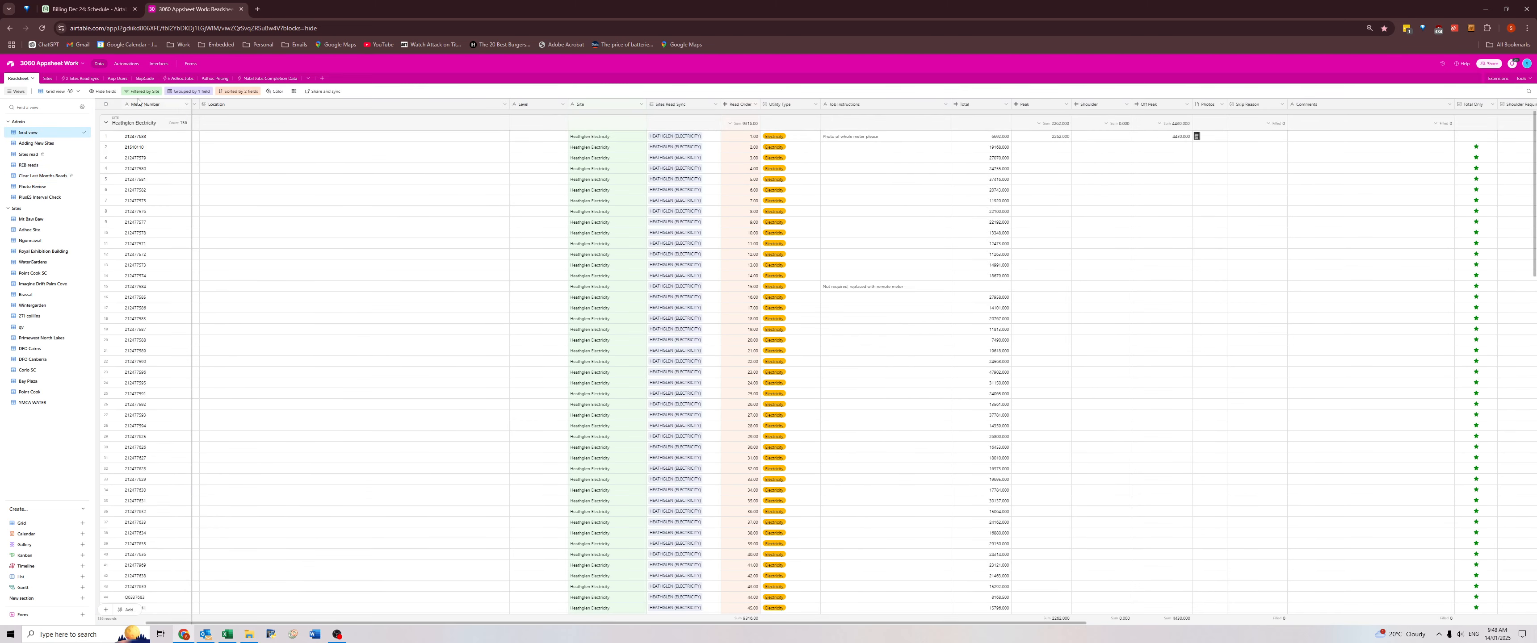
click(141, 92)
text(riverside)
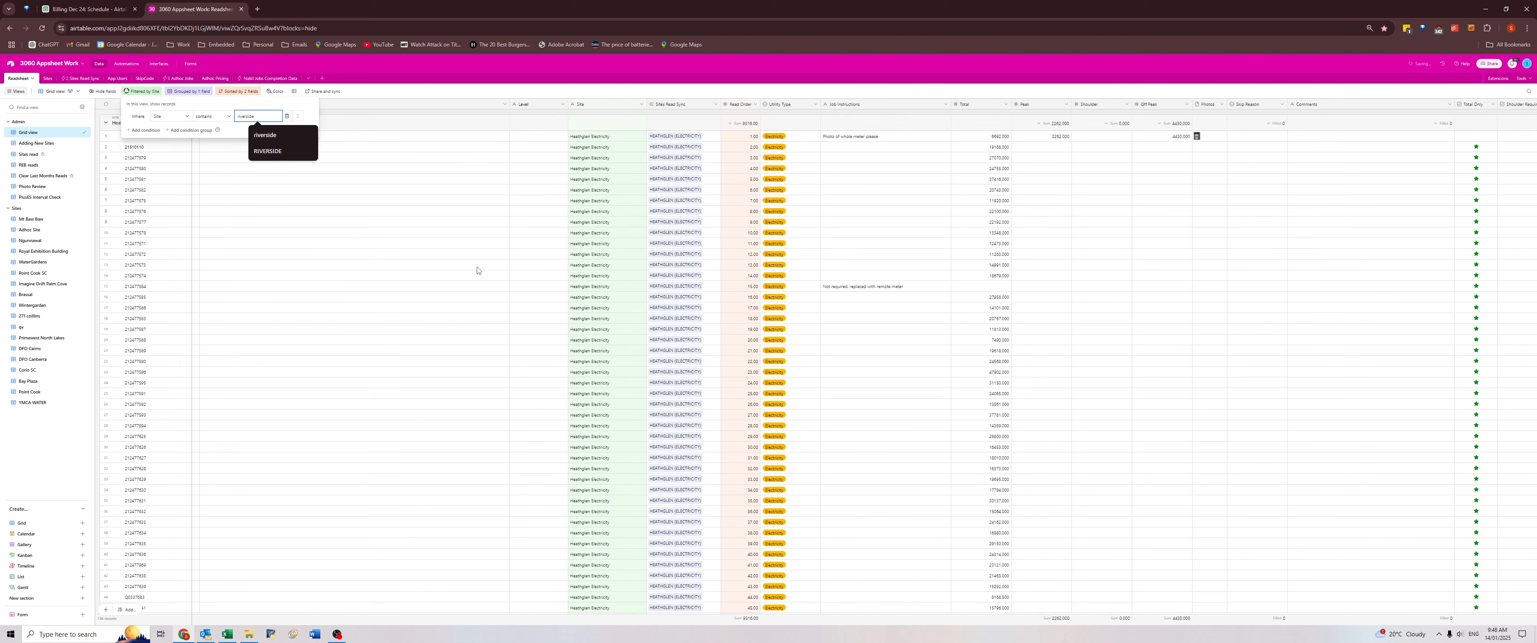
click(1075, 211)
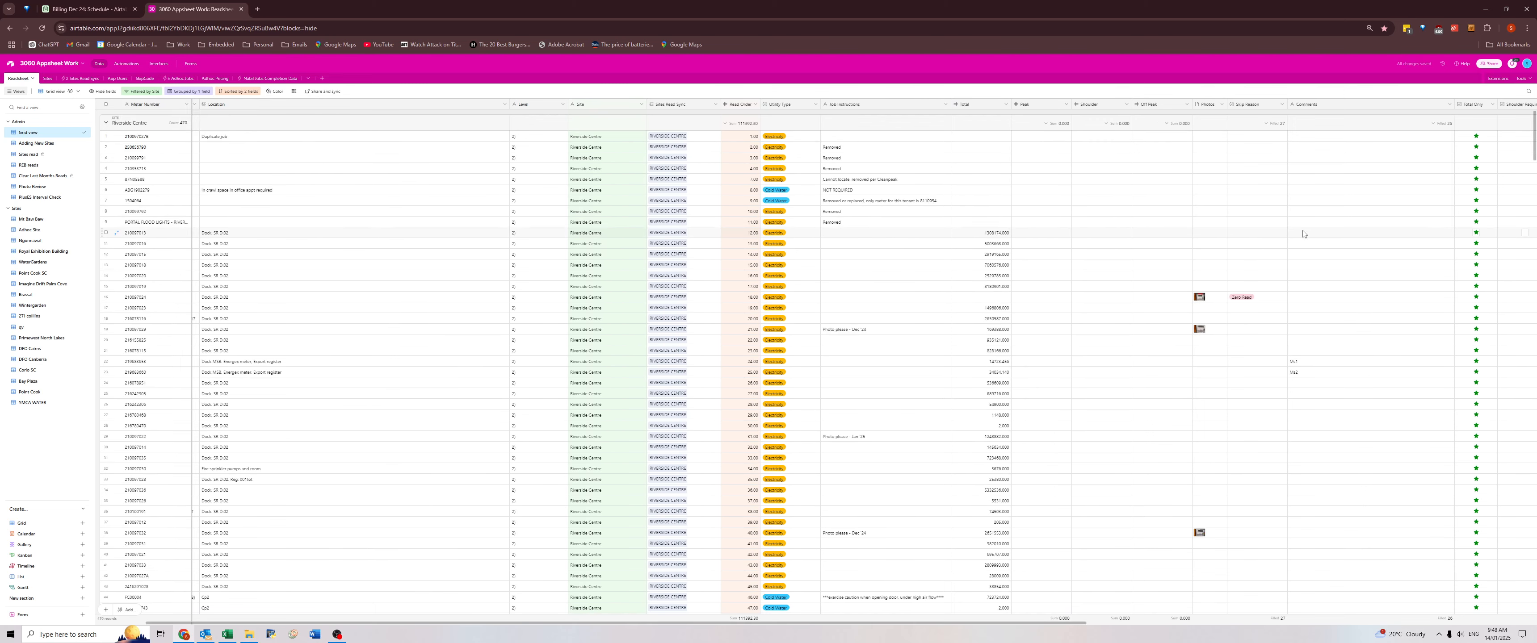
Review the Riverside Centre meters' comments, skip reasons, Read Not Required flags and last modified dates through the whole list.
click(973, 142)
key(Right)
key(Right)
key(Right)
key(Right)
key(Right)
key(Right)
key(Right)
key(Right)
key(Right)
key(Right)
key(Right)
key(Right)
key(Right)
key(Right)
key(Right)
key(Right)
key(Right)
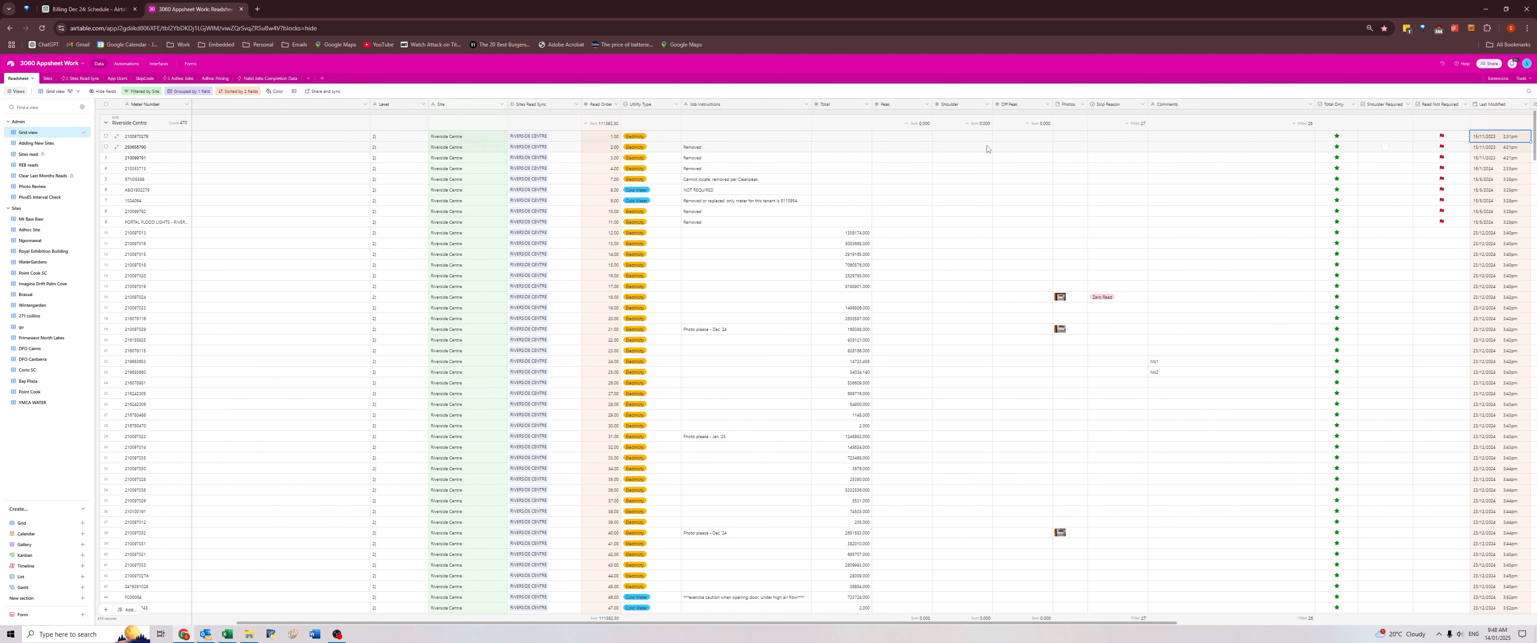
key(Right)
key(Right)
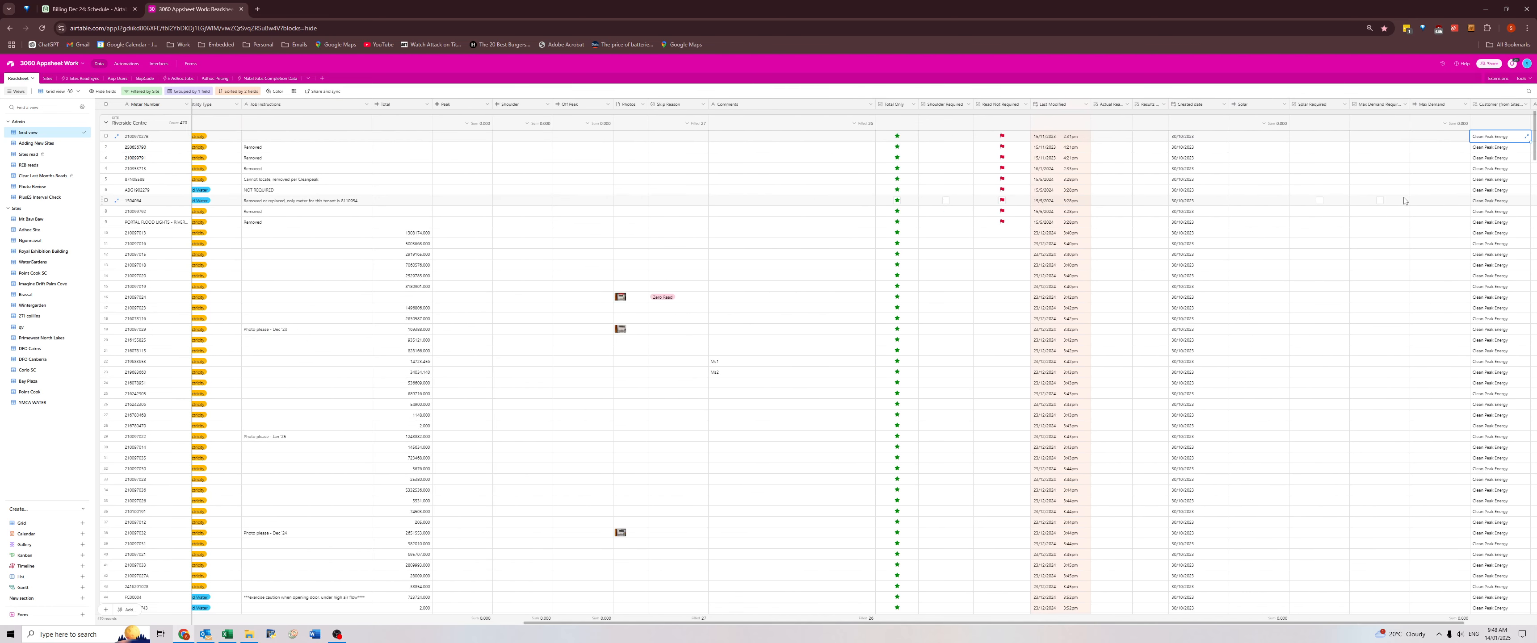
scroll(1327, 179, down, 15)
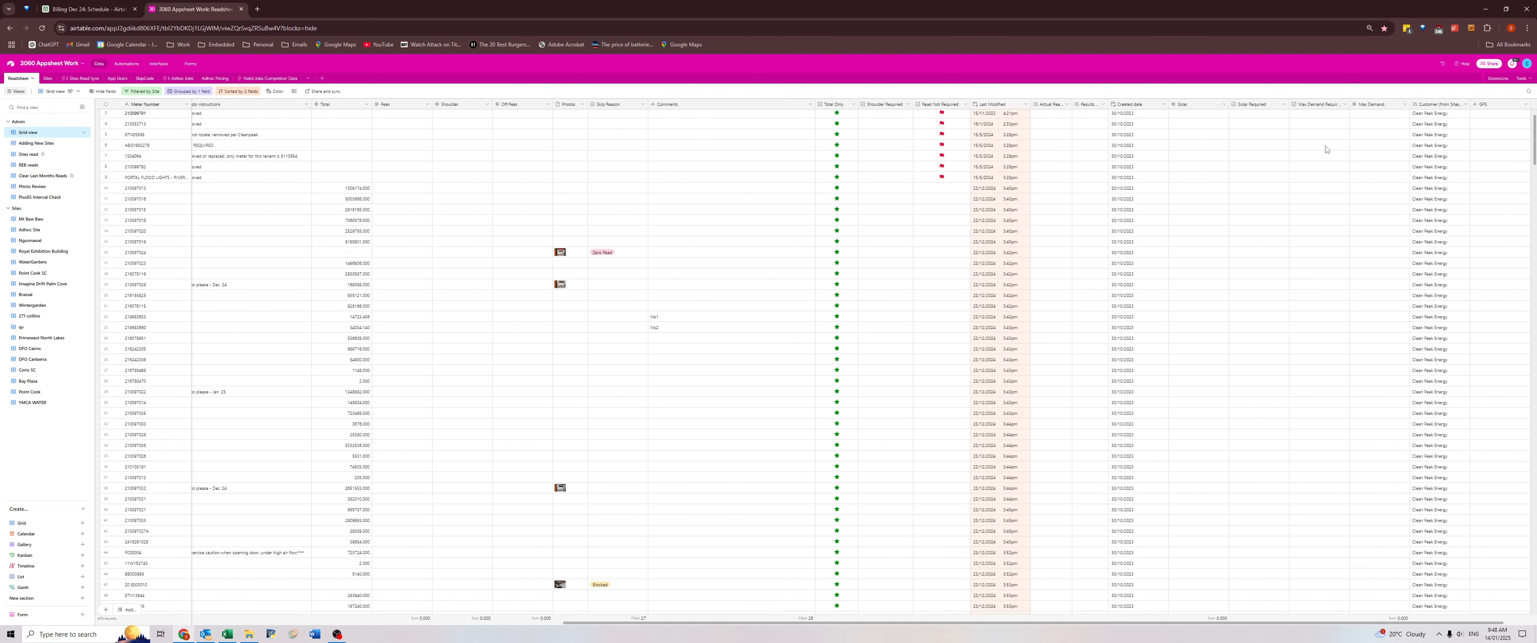
scroll(1327, 220, down, 20)
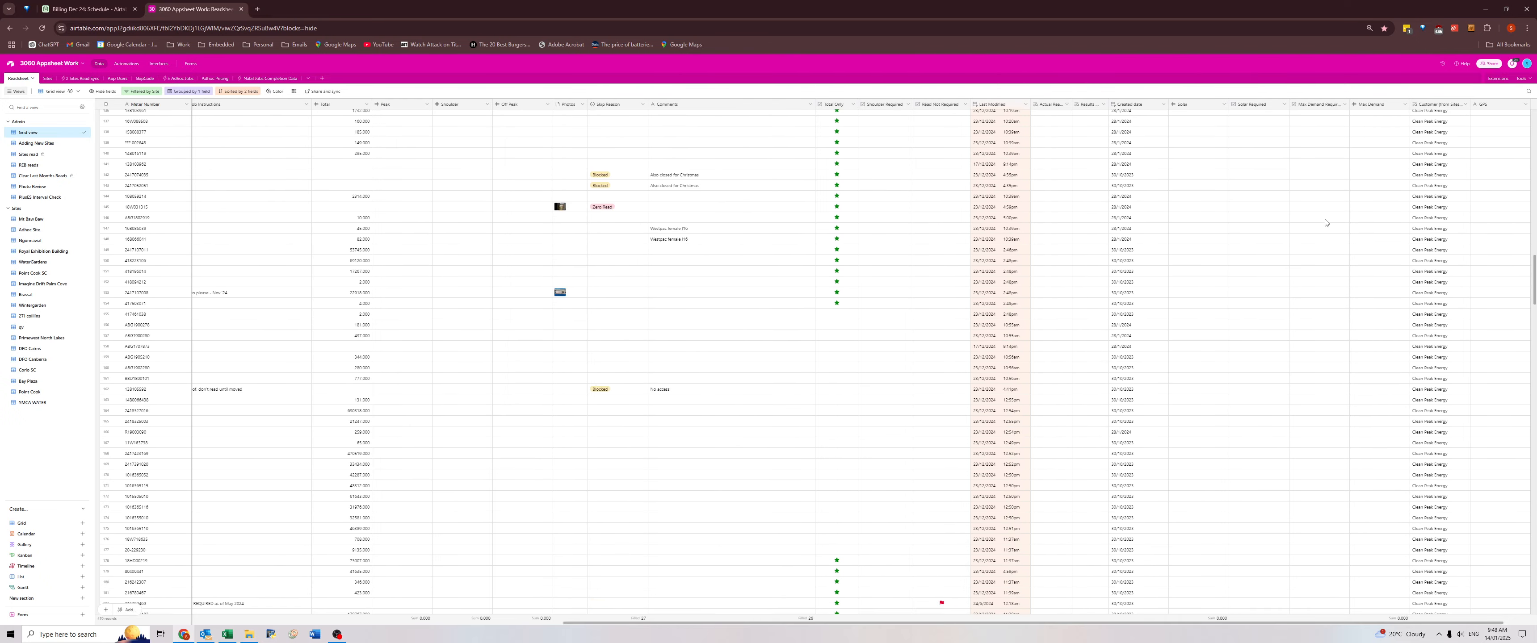
scroll(1320, 257, down, 20)
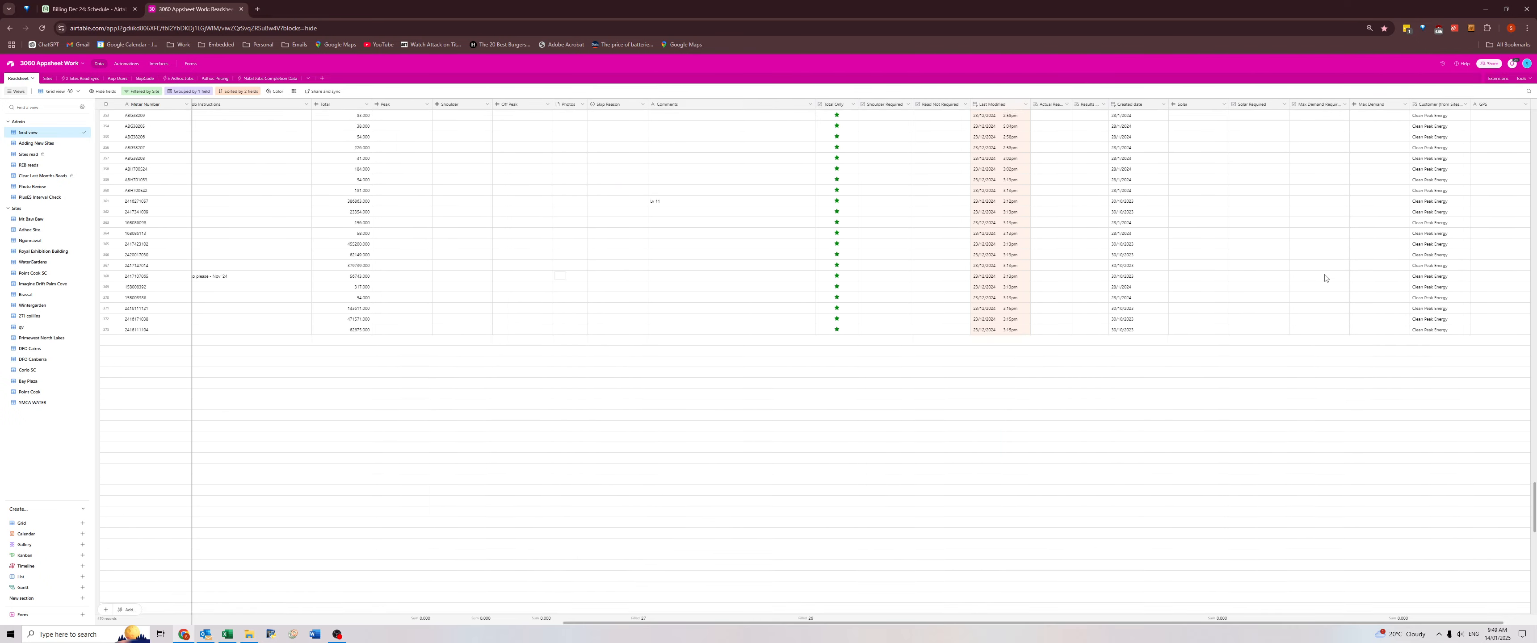
drag(1535, 572, 1535, 119)
click(342, 137)
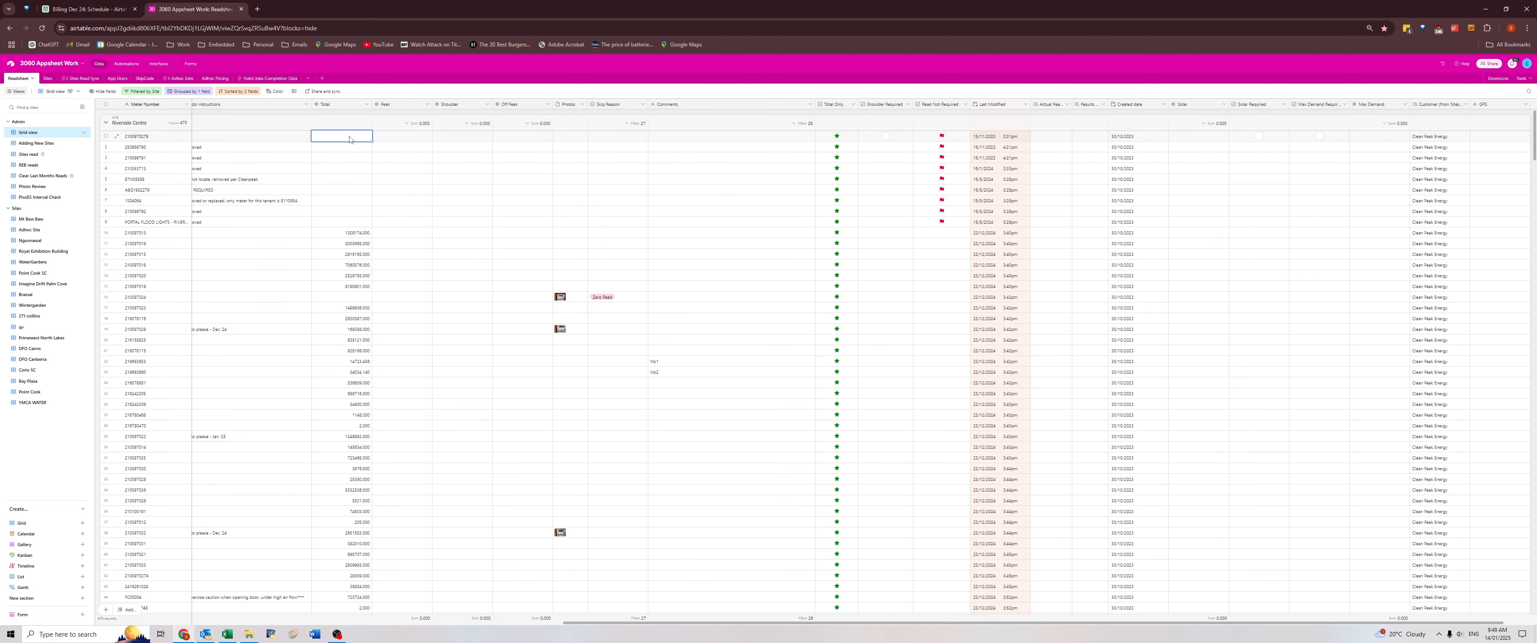
Append the first Riverside Centre Energex export register meter's comment to the end of its Location, after a full stop.
click(658, 363)
key(Left)
key(Left)
key(Left)
key(Left)
key(Left)
key(Left)
key(Left)
key(Left)
key(Left)
key(Left)
key(Left)
key(Left)
key(Left)
key(Left)
key(Left)
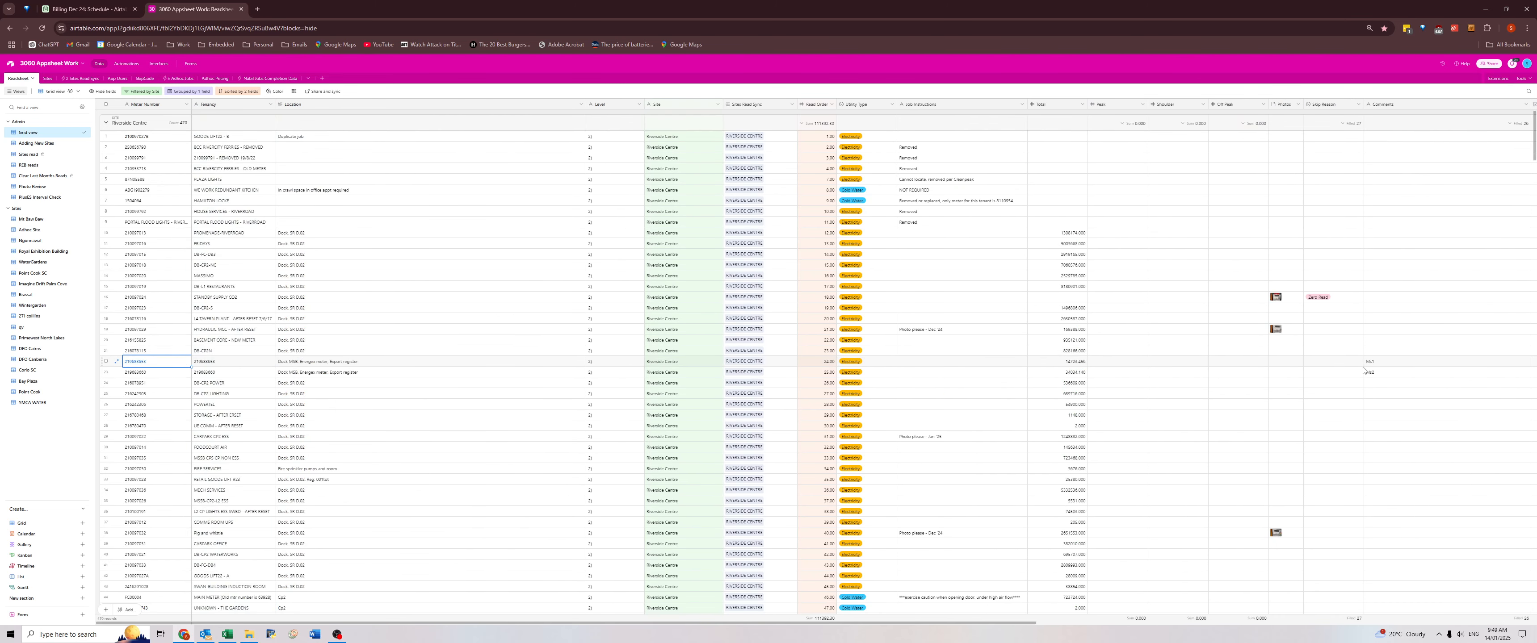
click(1393, 364)
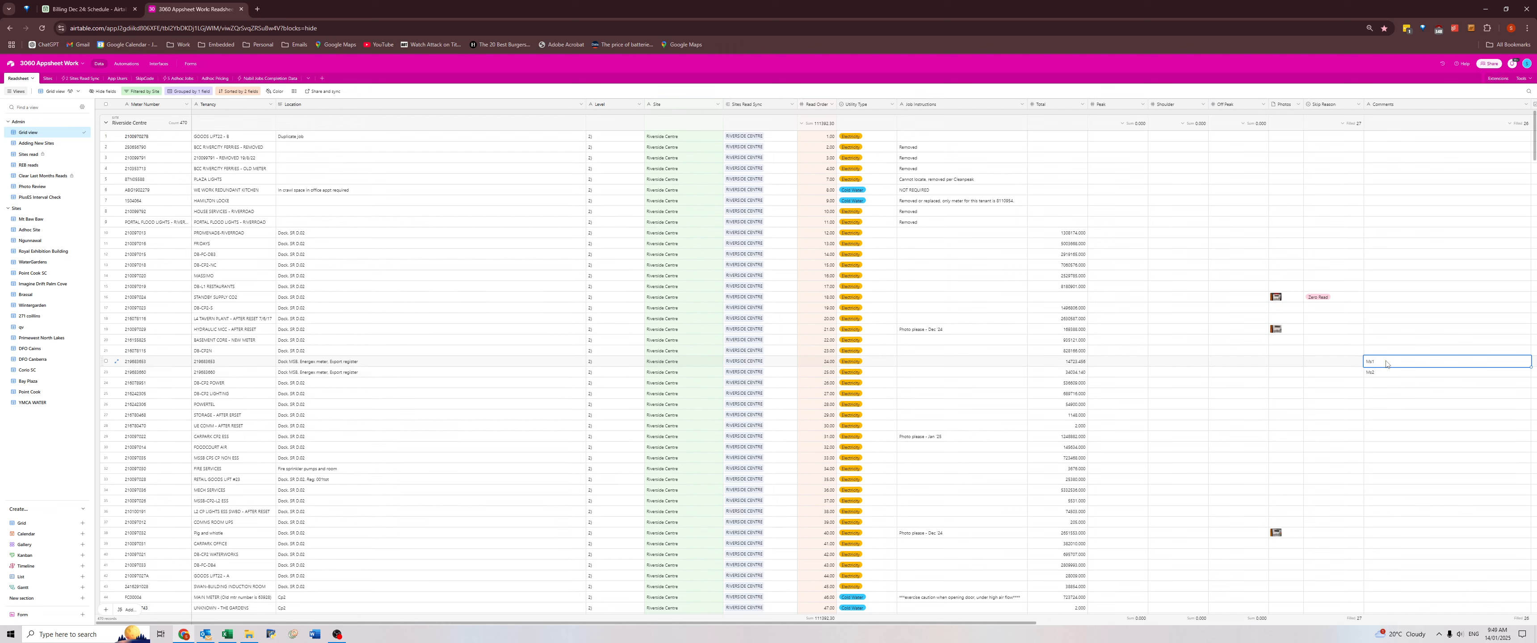
key(ctrl+c)
double_click(407, 364)
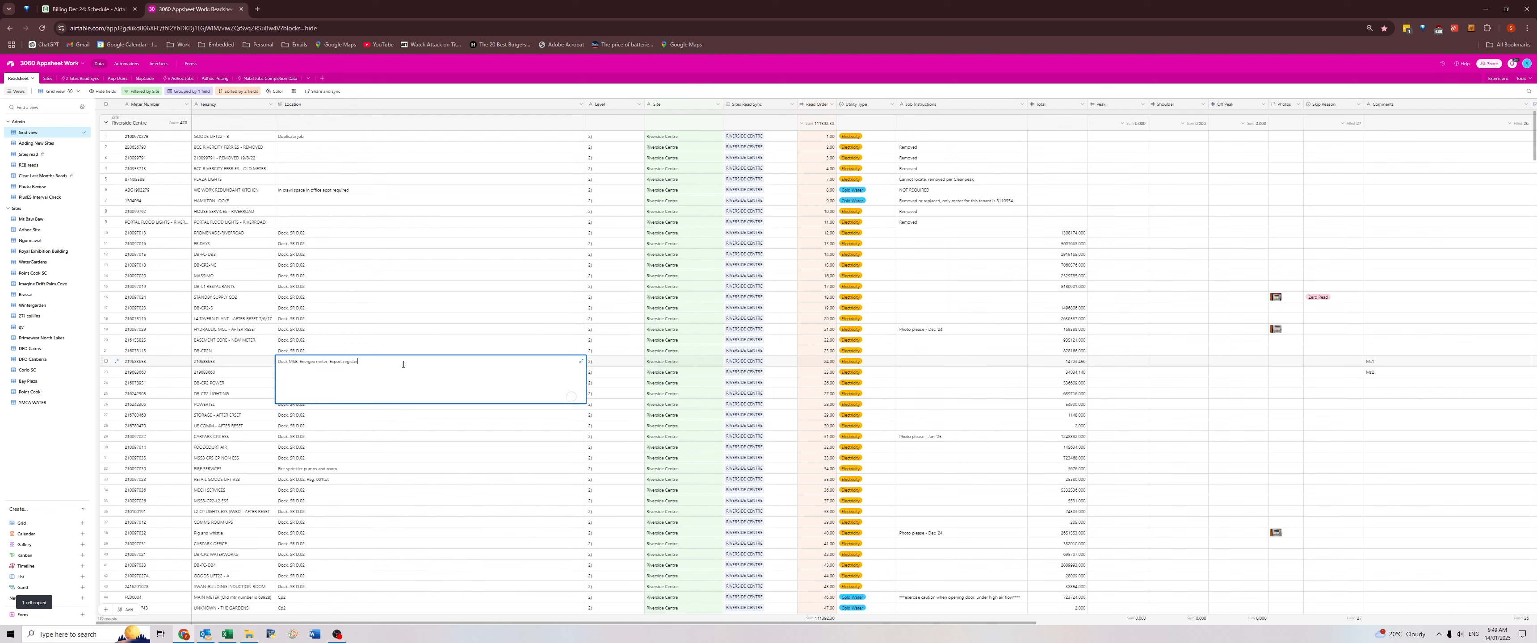
text(.)
click(387, 447)
Add the second Energex export register meter's comment, ending in 2, to the end of its Location.
double_click(370, 375)
text(. )
text(Ms)
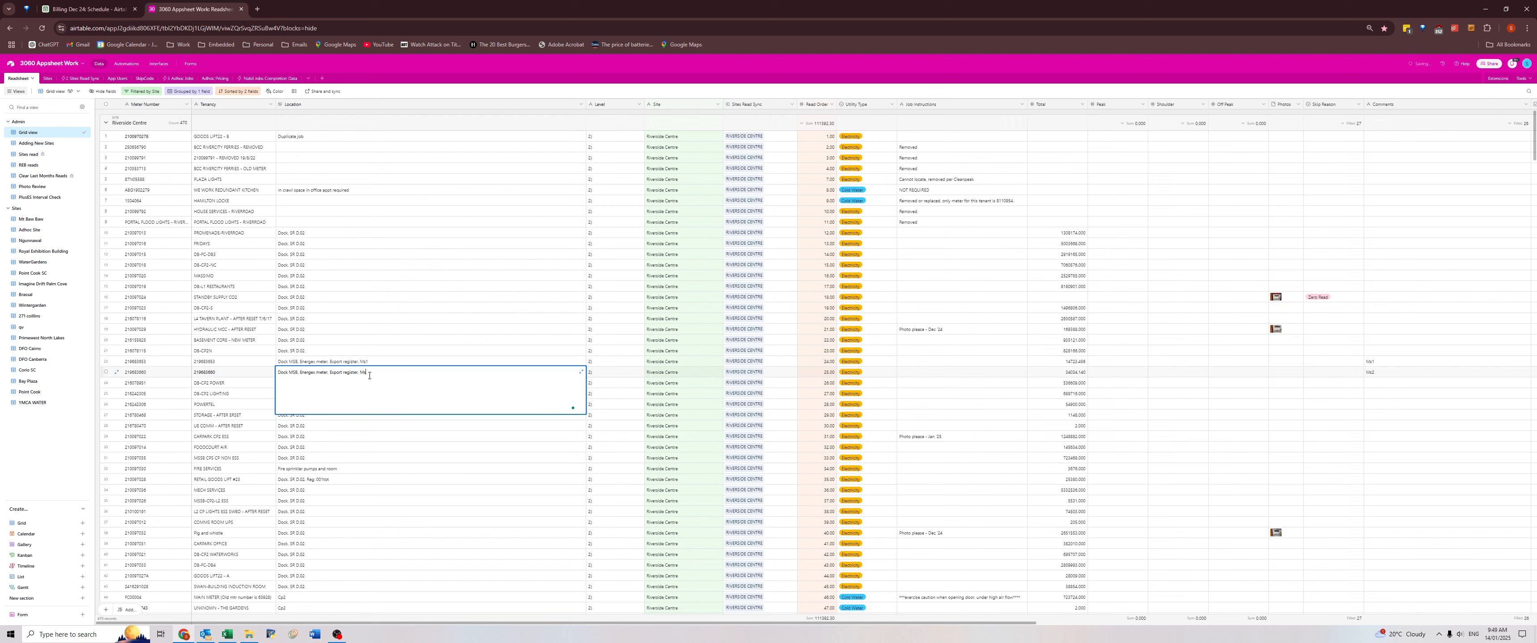
text(2)
click(442, 356)
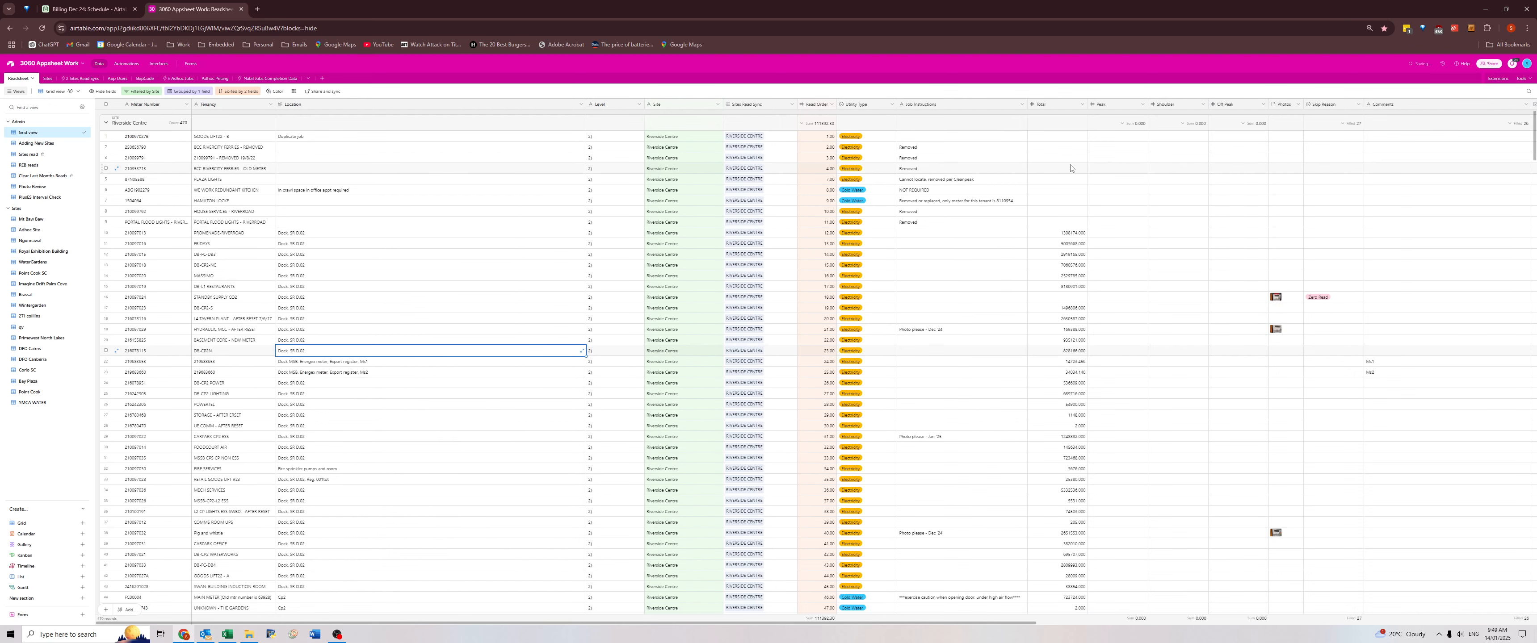
click(1080, 137)
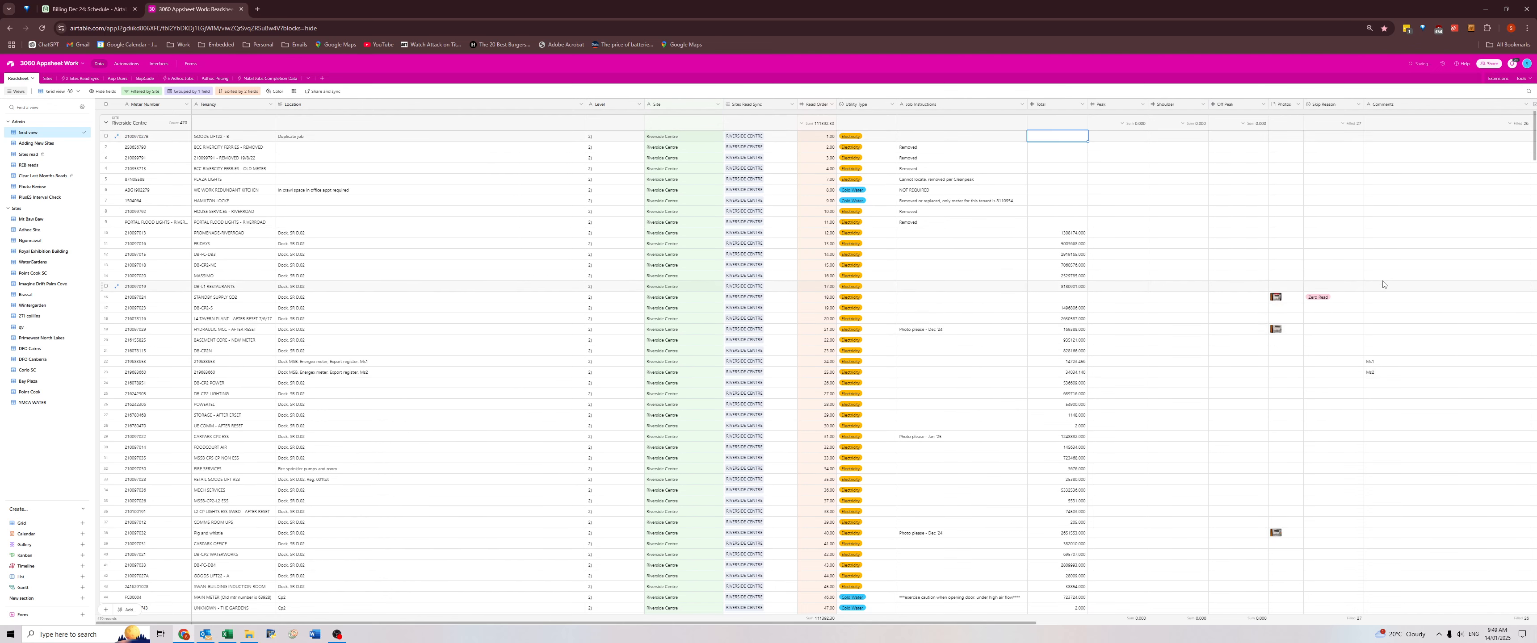
click(1371, 264)
key(Right)
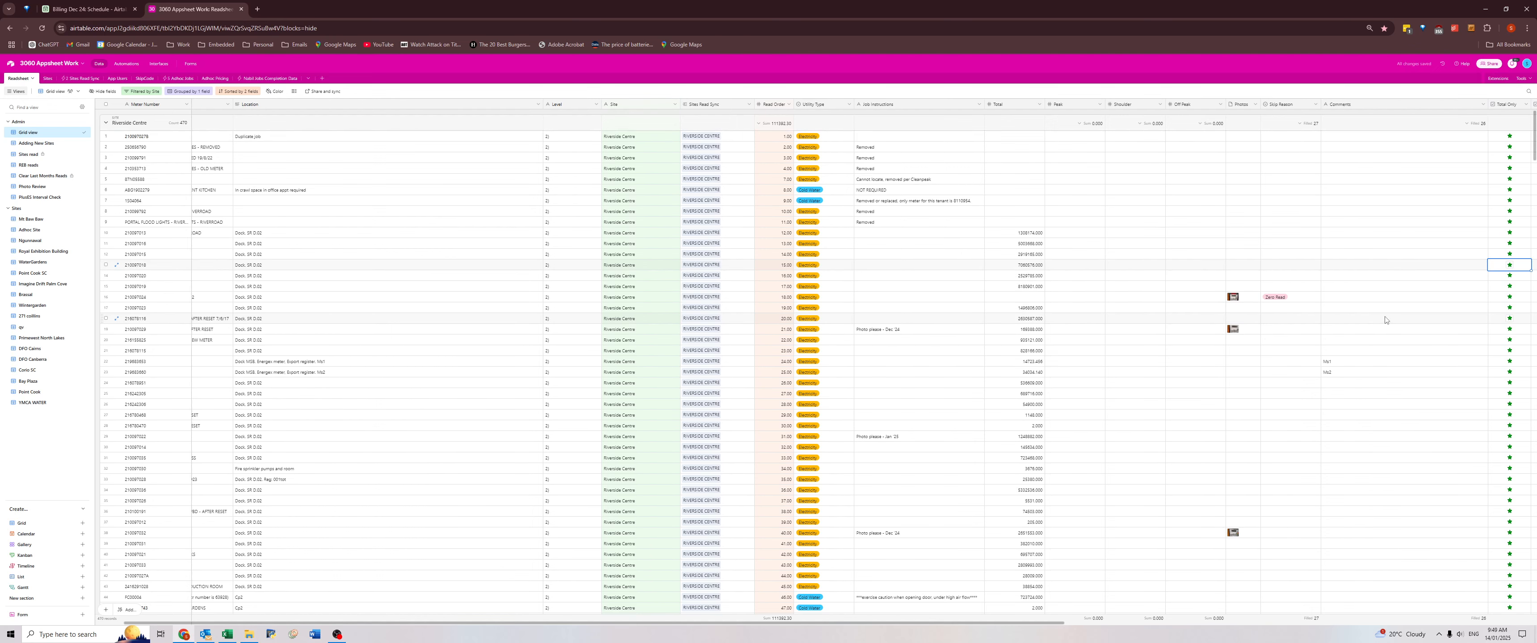
Replace the Fountain meter's Location with its comment, leaving out the leading words "Meter location is".
click(1007, 139)
scroll(1245, 308, down, 5)
scroll(1245, 310, down, 2)
click(1342, 432)
key(ctrl+c)
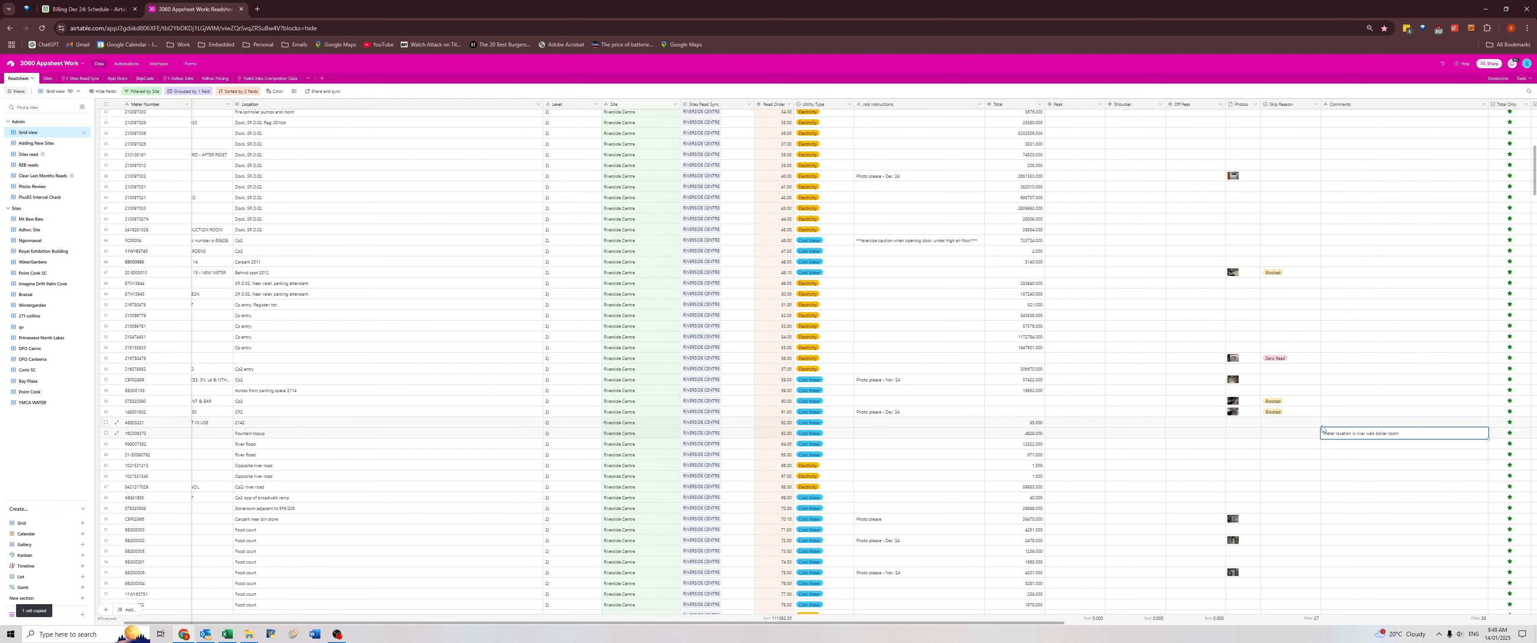
click(274, 433)
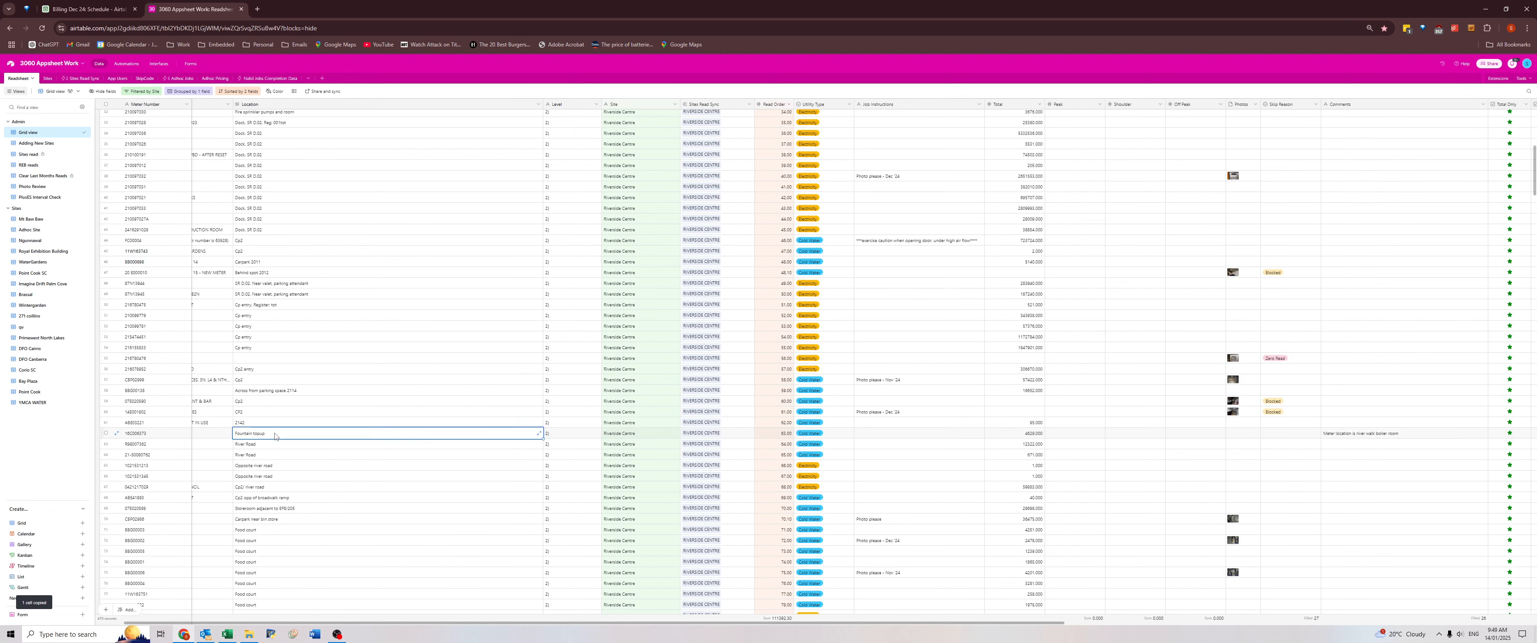
double_click(270, 434)
key(ctrl+a)
key(ctrl+v)
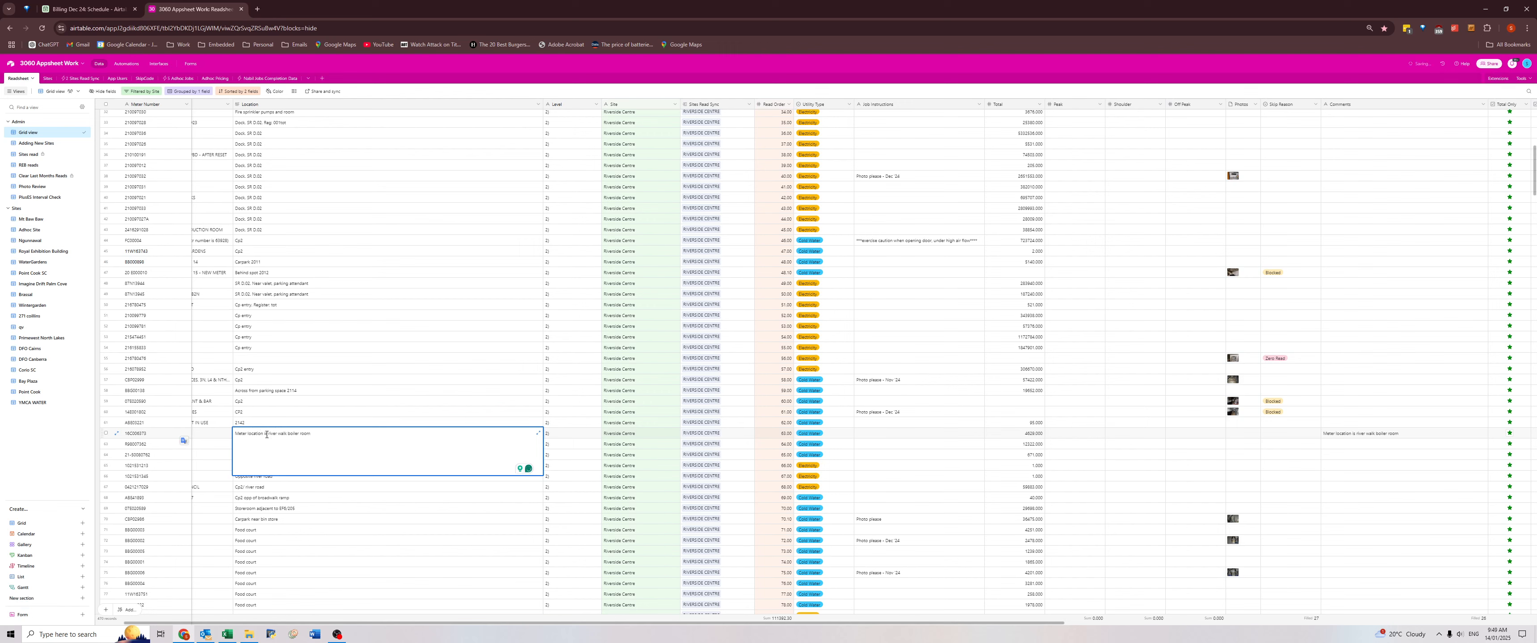
drag(268, 434, 233, 434)
key(BackSpace)
click(578, 435)
Copy the "main meter" comment of the first of the two NMI meters into its Tenancy, replacing the NMI.
scroll(1104, 473, down, 4)
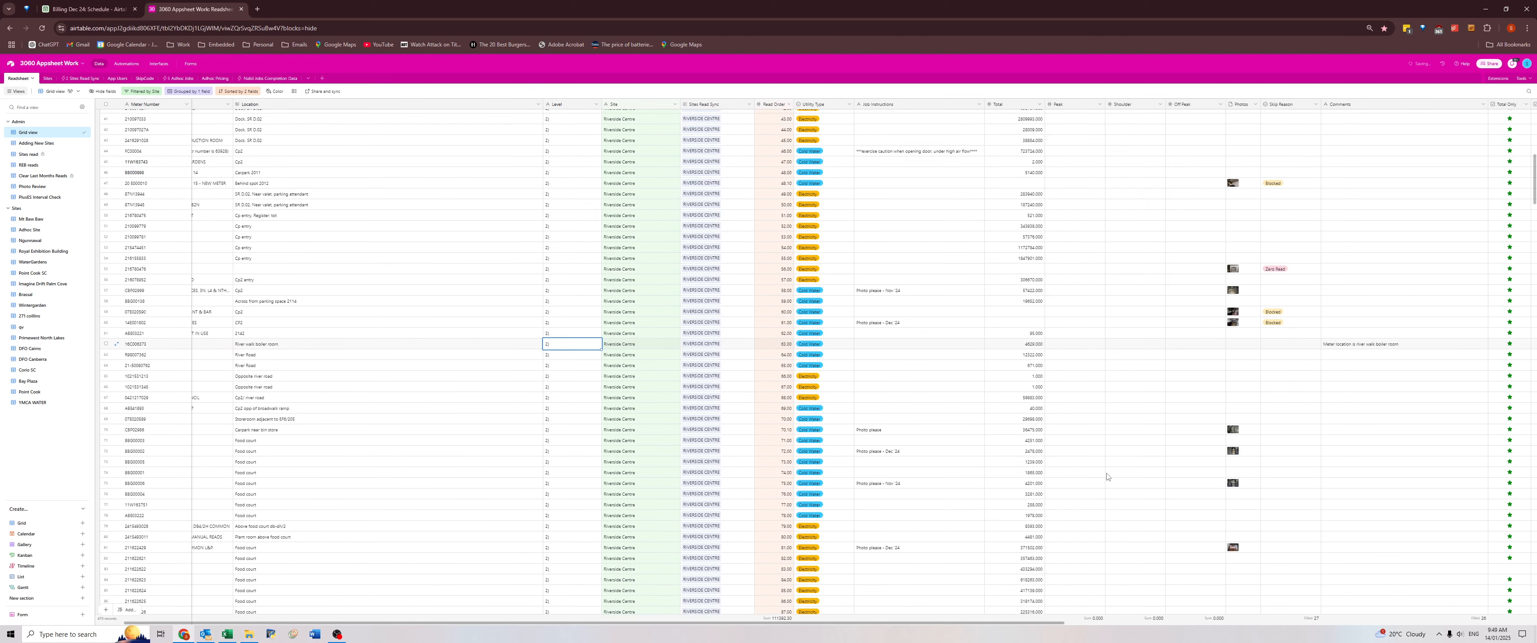
scroll(1105, 473, down, 3)
click(1342, 398)
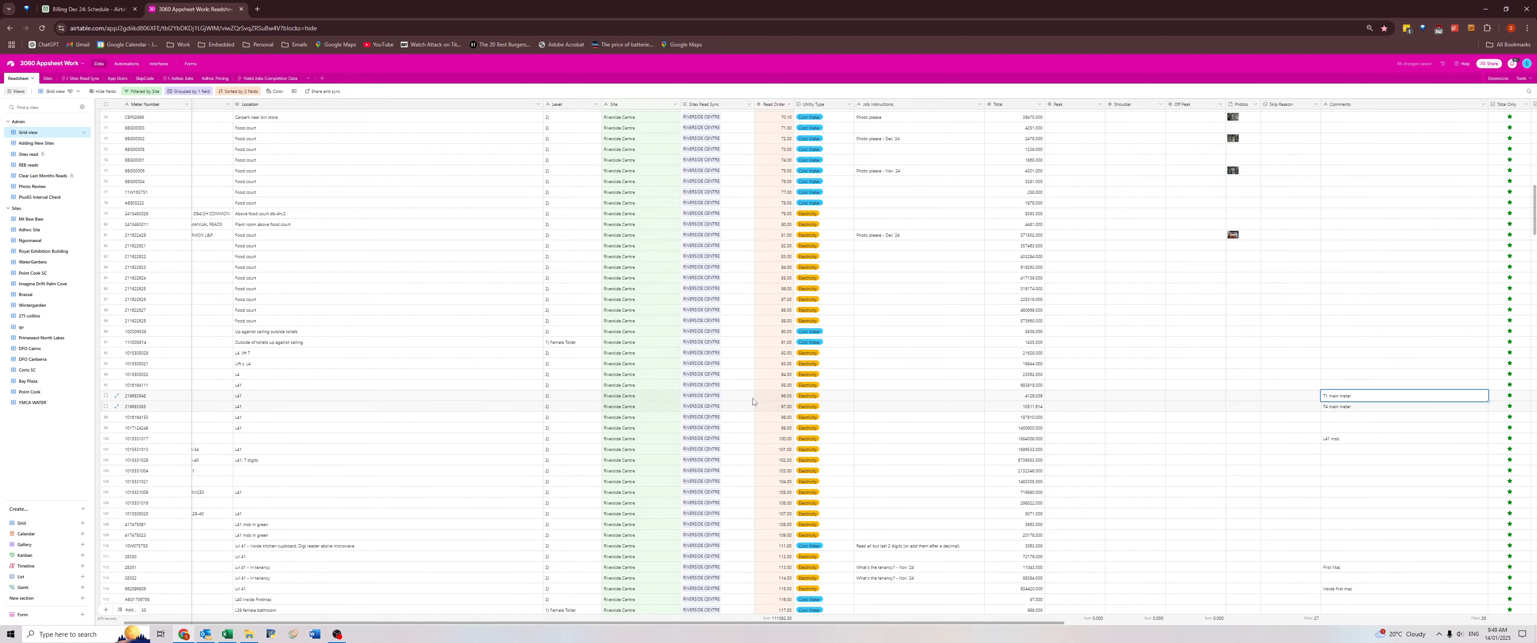
click(541, 398)
scroll(180, 404, left, 1)
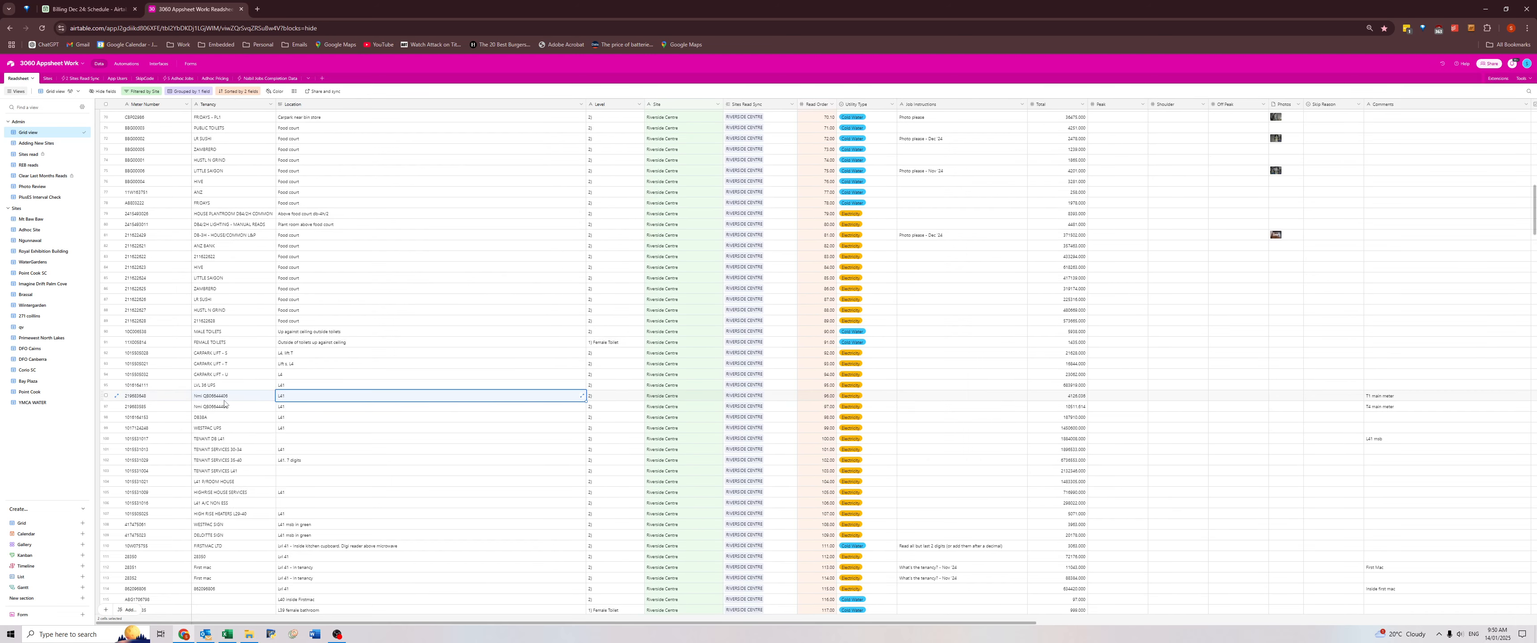
click(230, 400)
click(1389, 398)
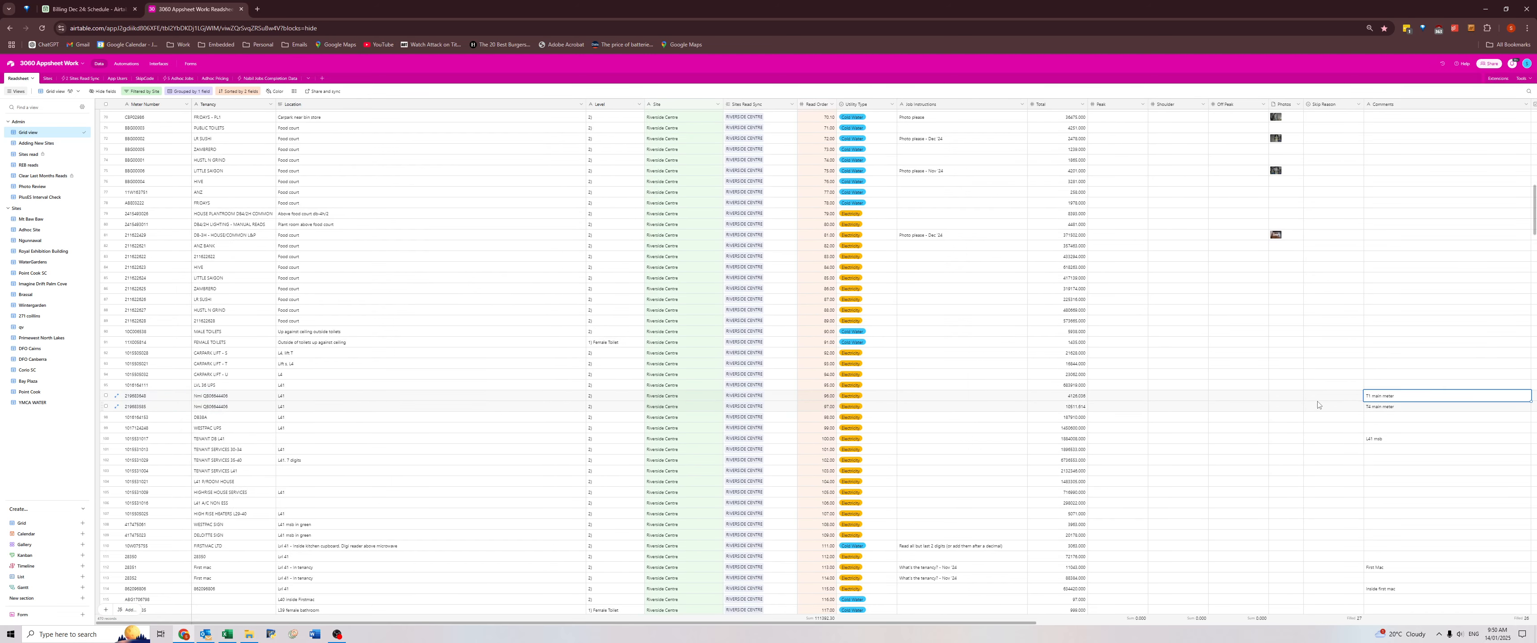
key(ctrl+c)
click(231, 400)
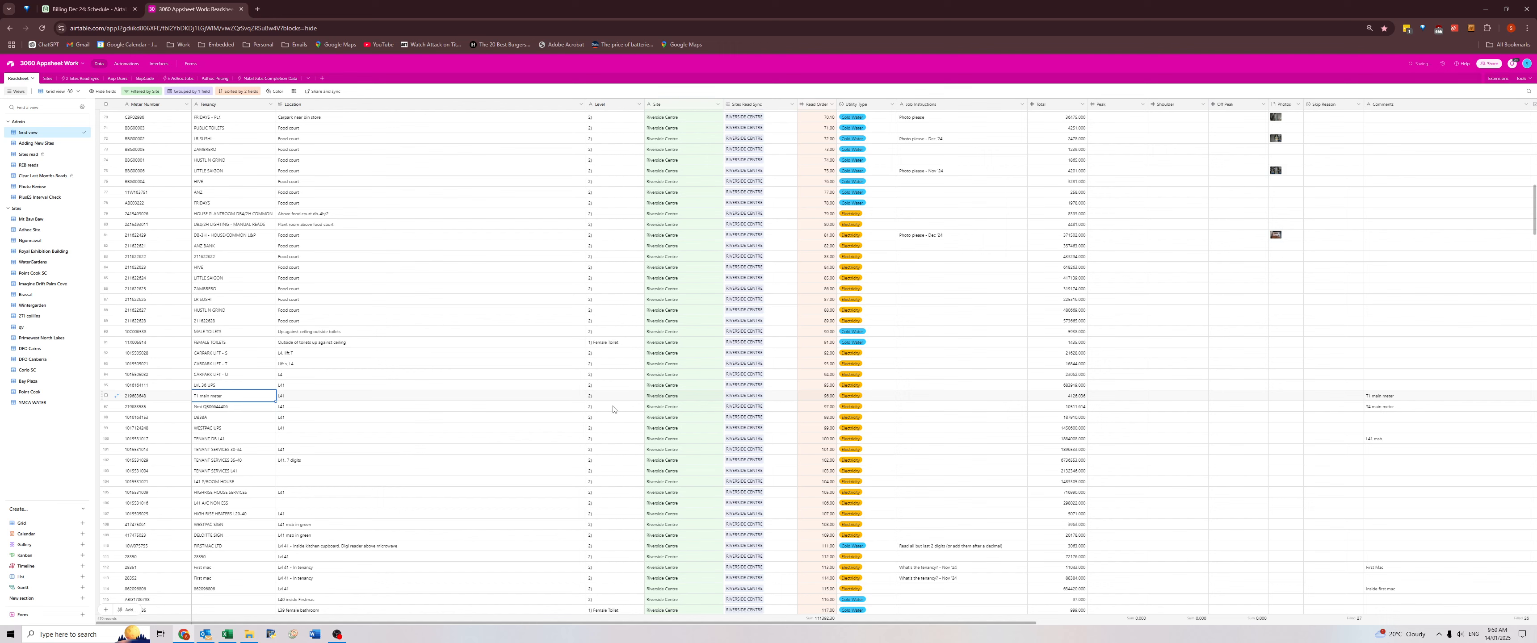
Replace the second NMI meter's Tenancy with its own "main meter" comment.
click(1367, 408)
key(ctrl+c)
click(236, 411)
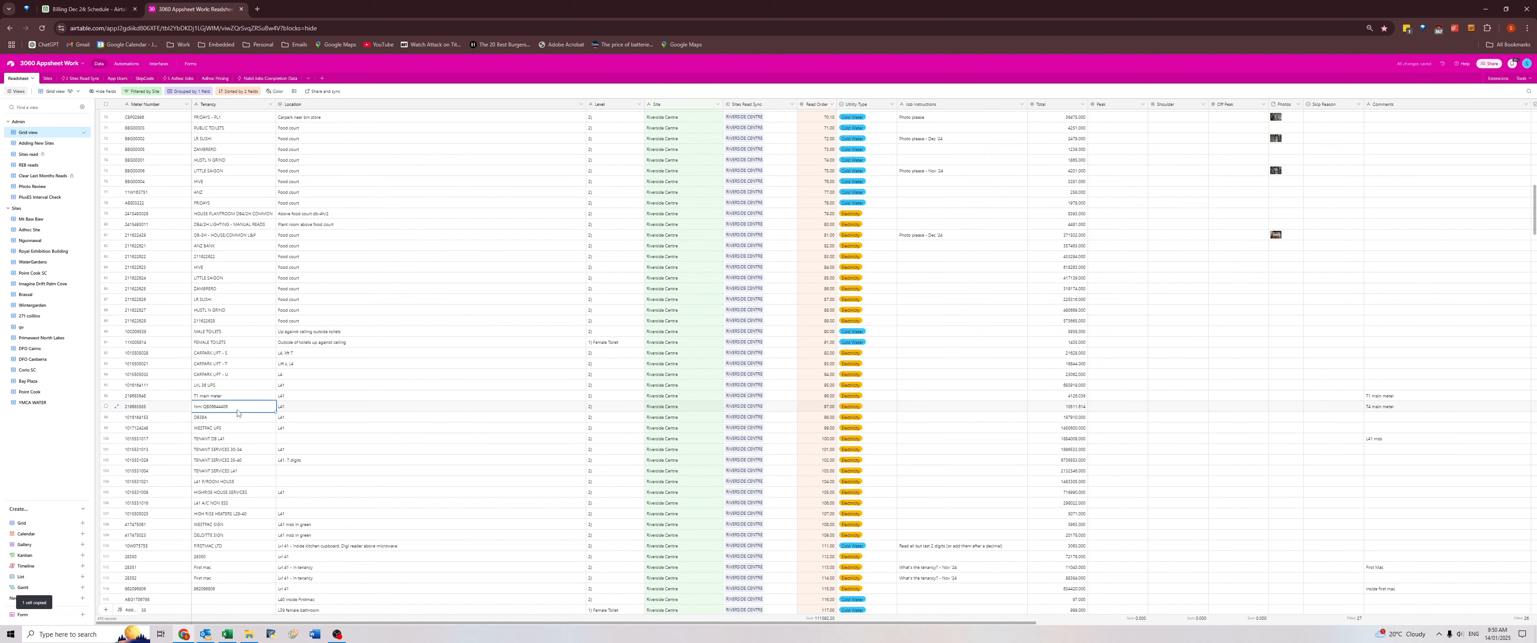
key(ctrl+z)
click(228, 398)
click(231, 407)
key(ctrl+v)
Correct the first main meter's Tenancy to read "T1 main meter".
double_click(197, 396)
key(Delete)
text(1)
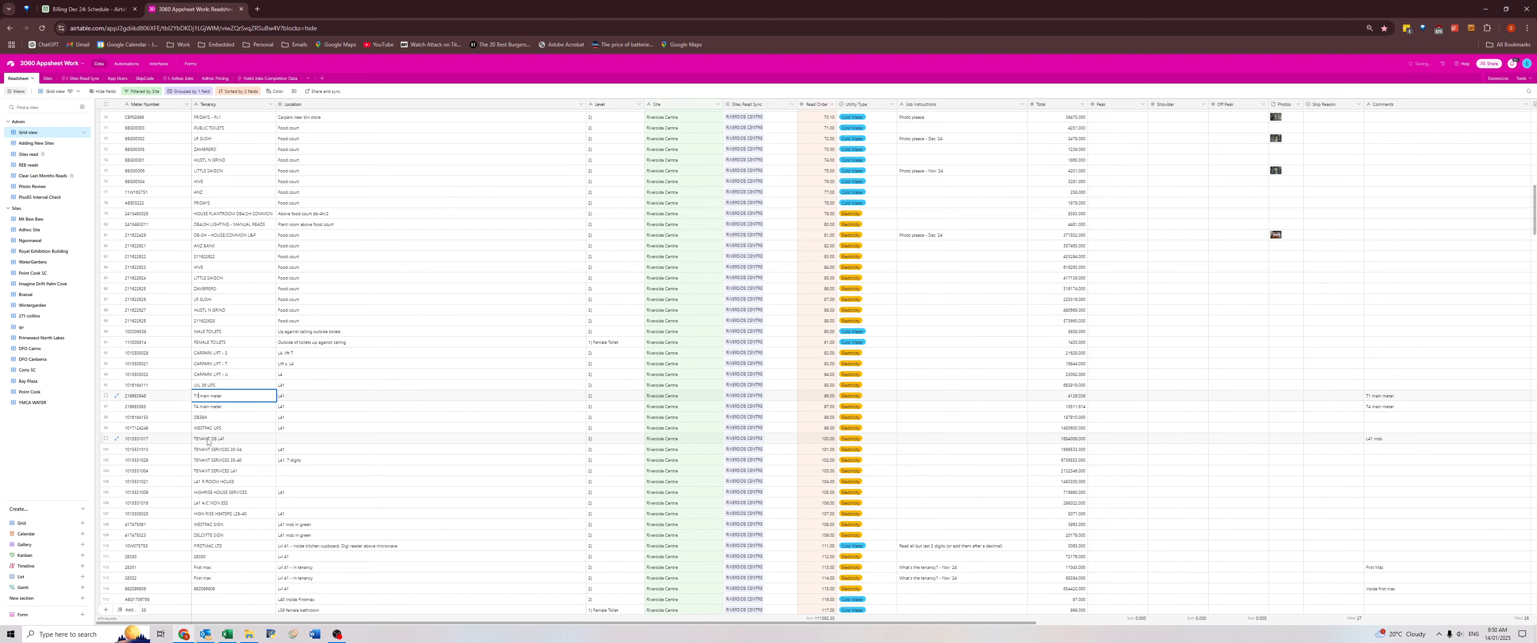
key(Return)
Copy the TENANT DB L41 meter's comment into its Location, replacing the existing text.
click(1388, 439)
key(ctrl+c)
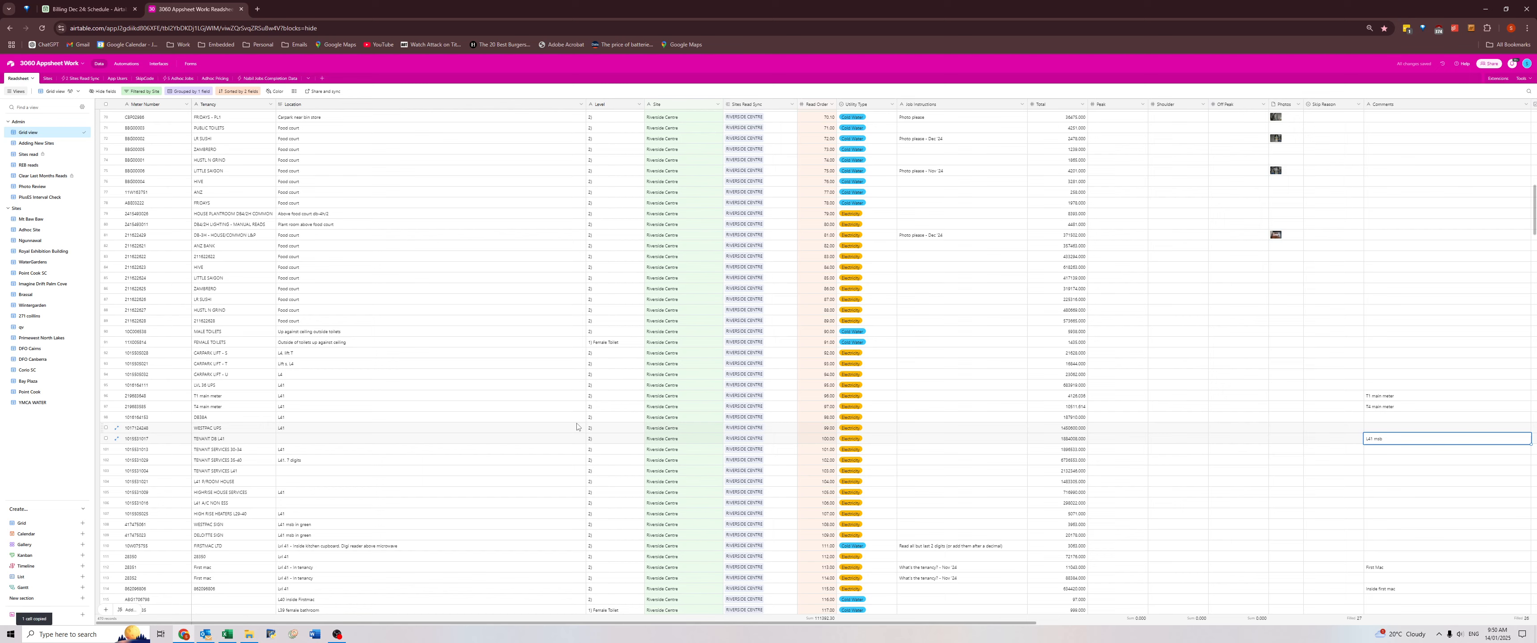
click(382, 440)
key(ctrl+v)
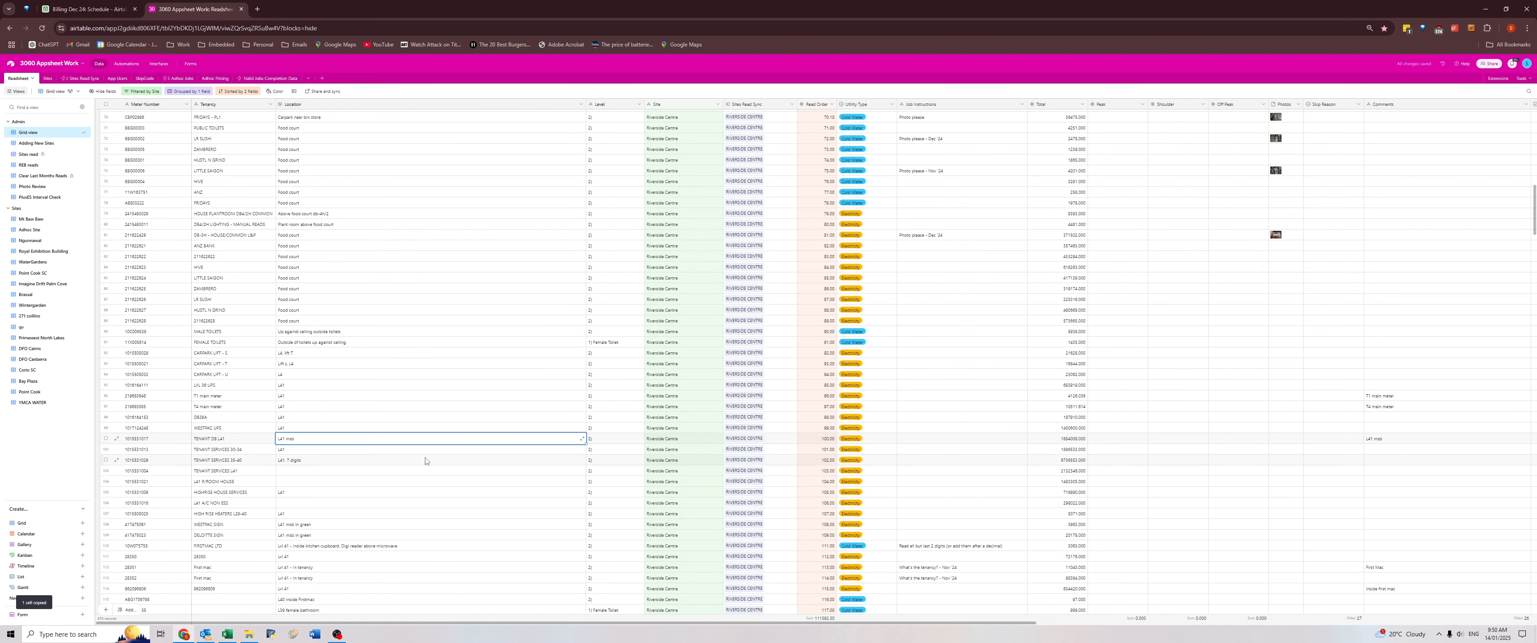
Clear the "What's the tenancy?" job instructions from the two First mac meters.
scroll(418, 394, down, 4)
click(1447, 346)
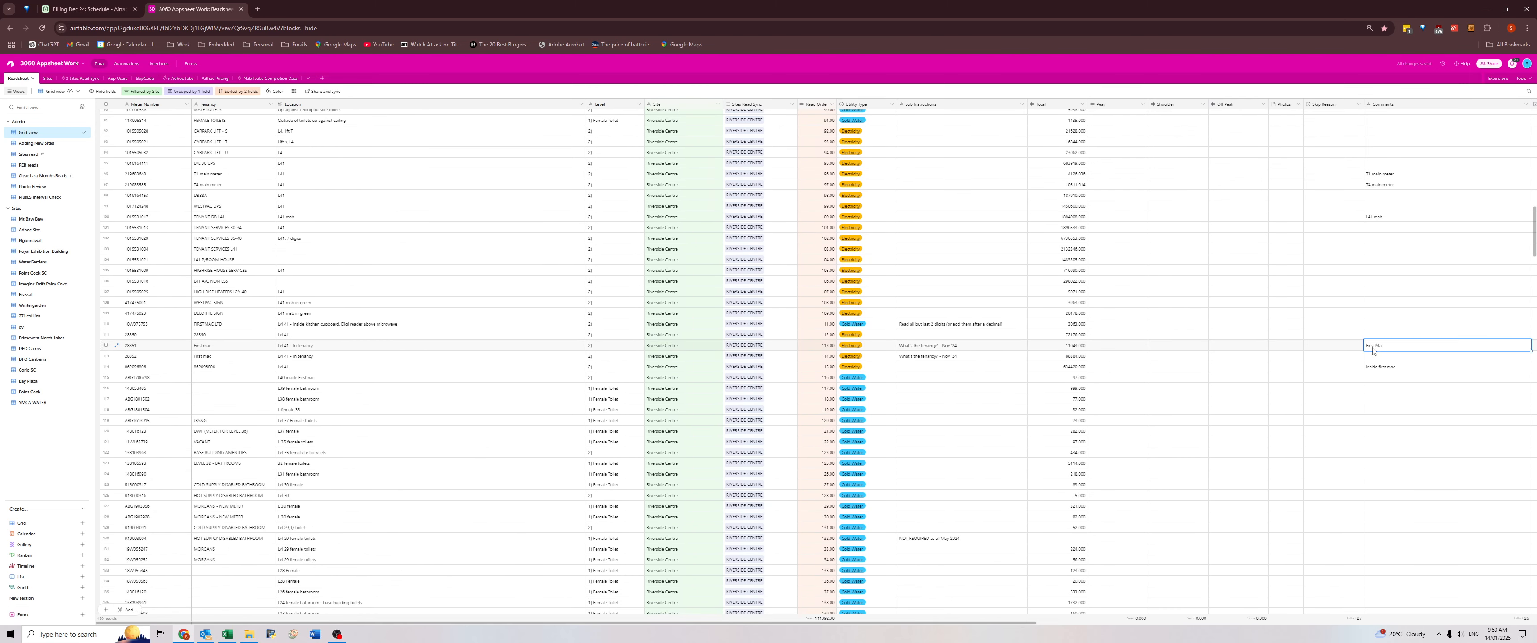
click(222, 350)
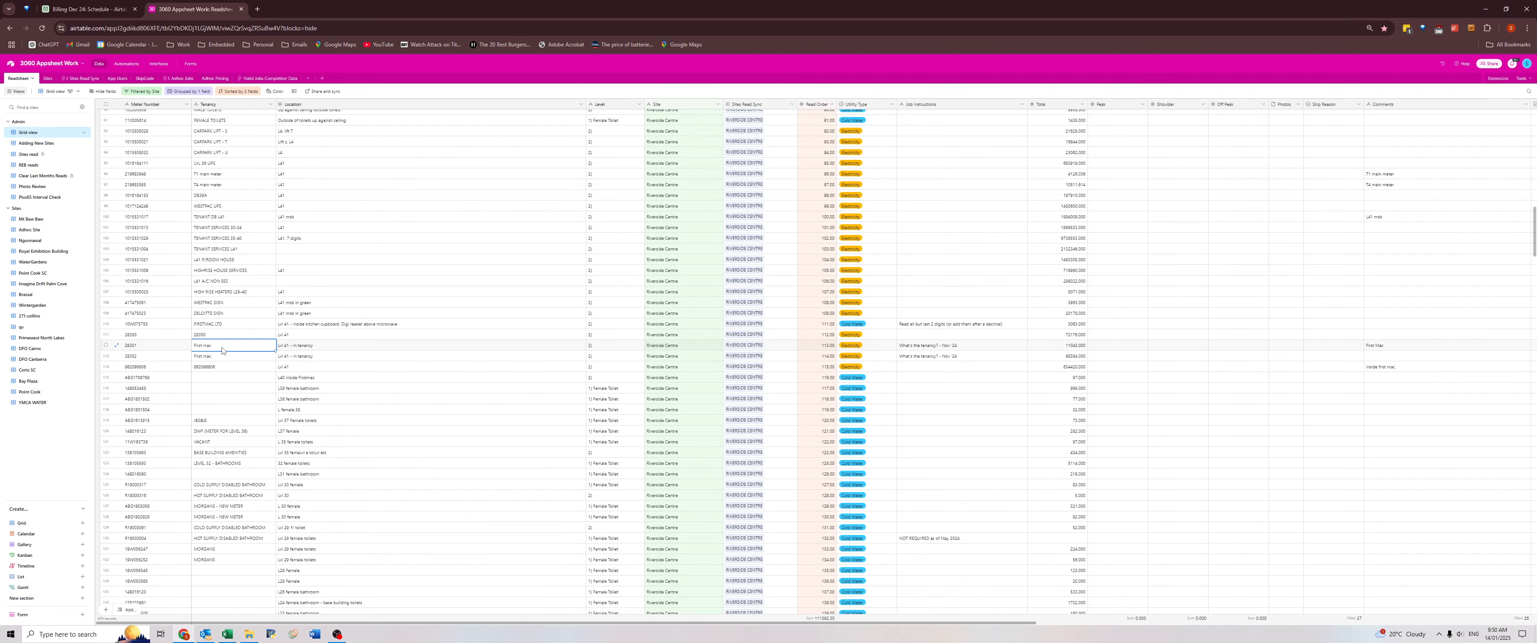
click(924, 345)
key(Delete)
click(929, 357)
key(Delete)
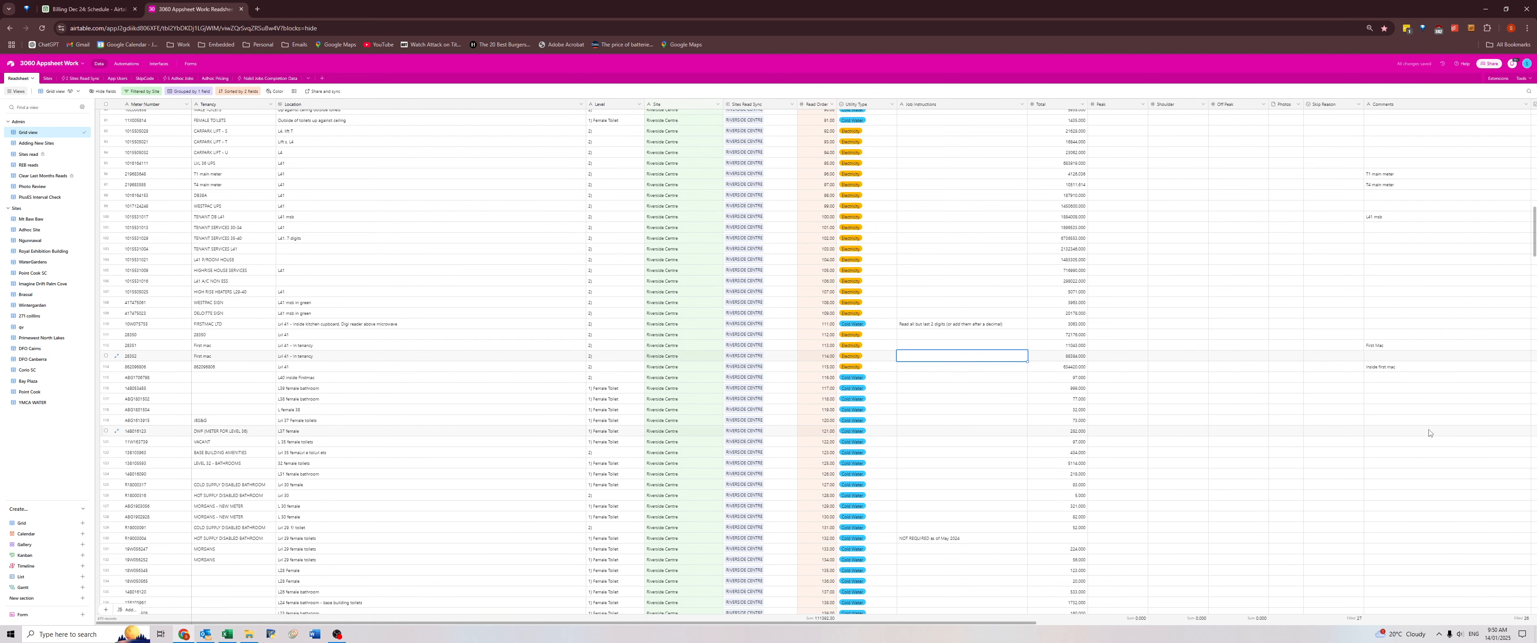
Copy the First mac Tenancy and its in-tenancy Location to the meter below, whose comment places it inside First mac.
click(1382, 368)
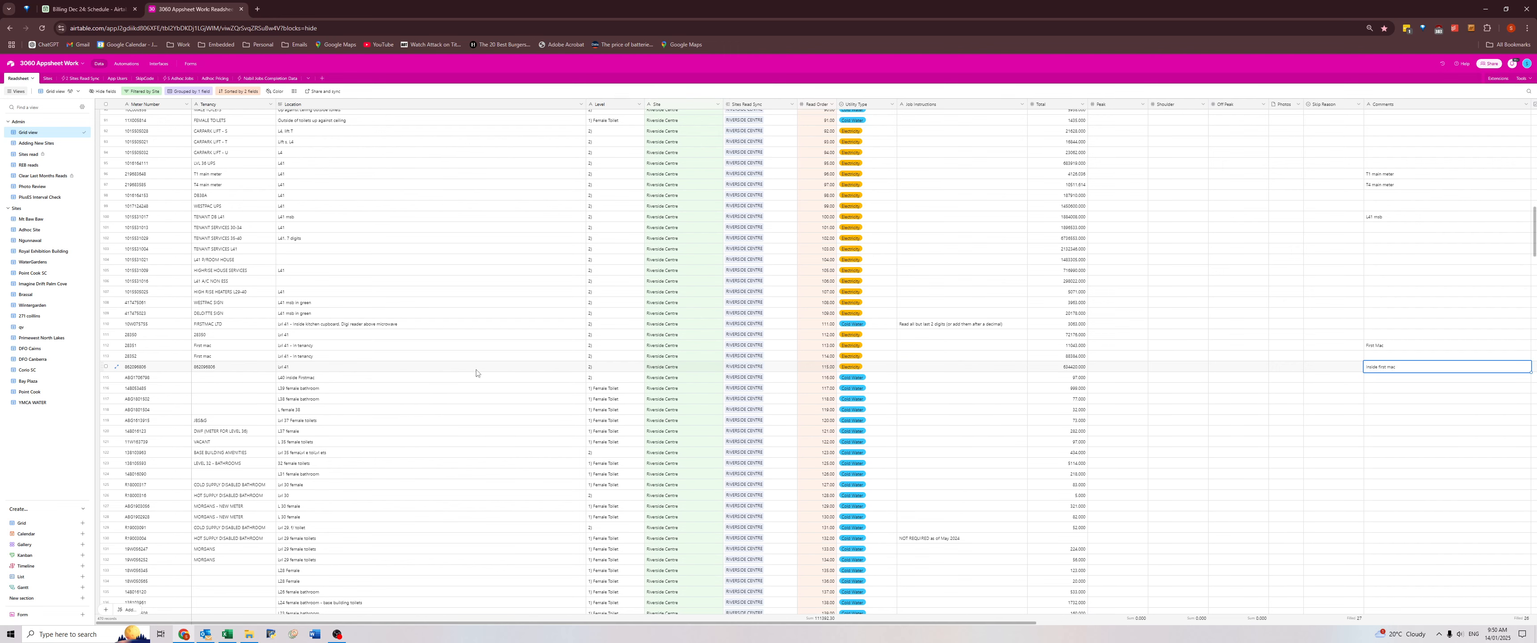
click(239, 367)
click(234, 358)
key(ctrl+c)
click(235, 367)
click(342, 358)
key(ctrl+c)
click(349, 367)
key(ctrl+v)
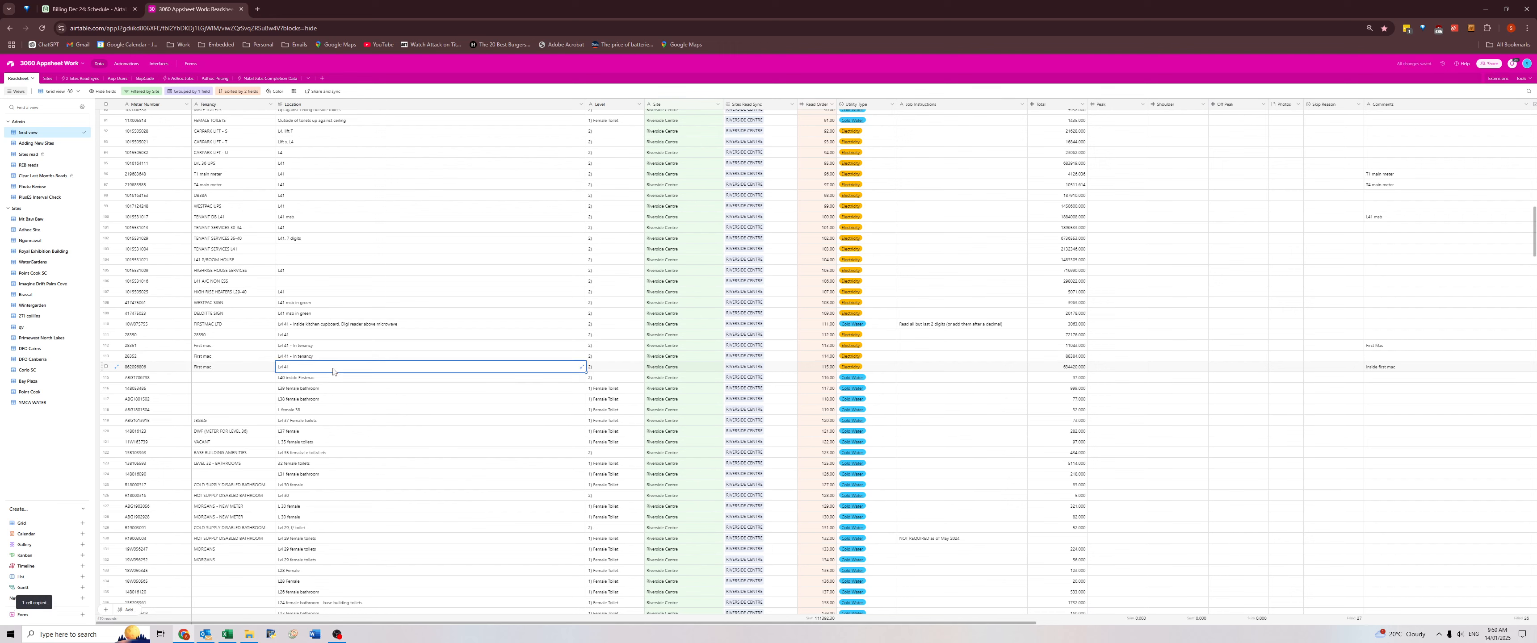
click(224, 373)
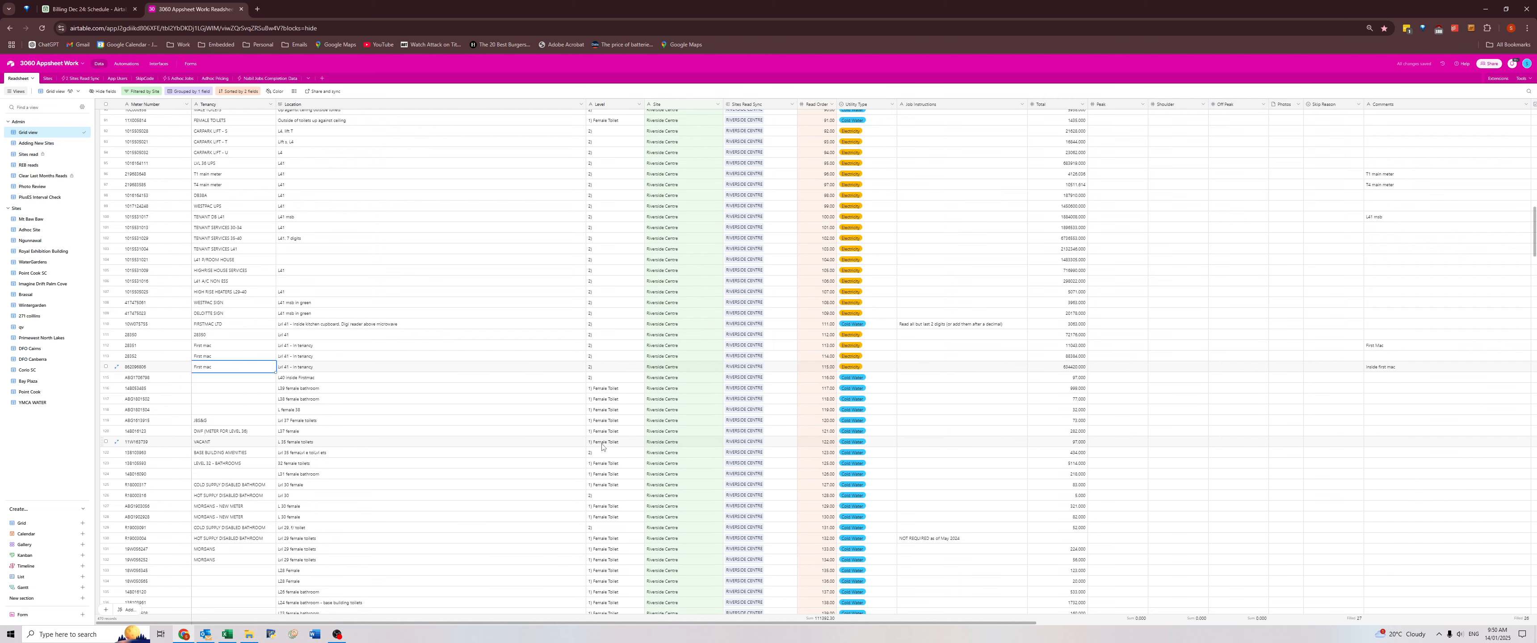
Set the Tenancy to Westpac for the two water meters whose comments mention the Westpac female toilet.
scroll(601, 446, down, 5)
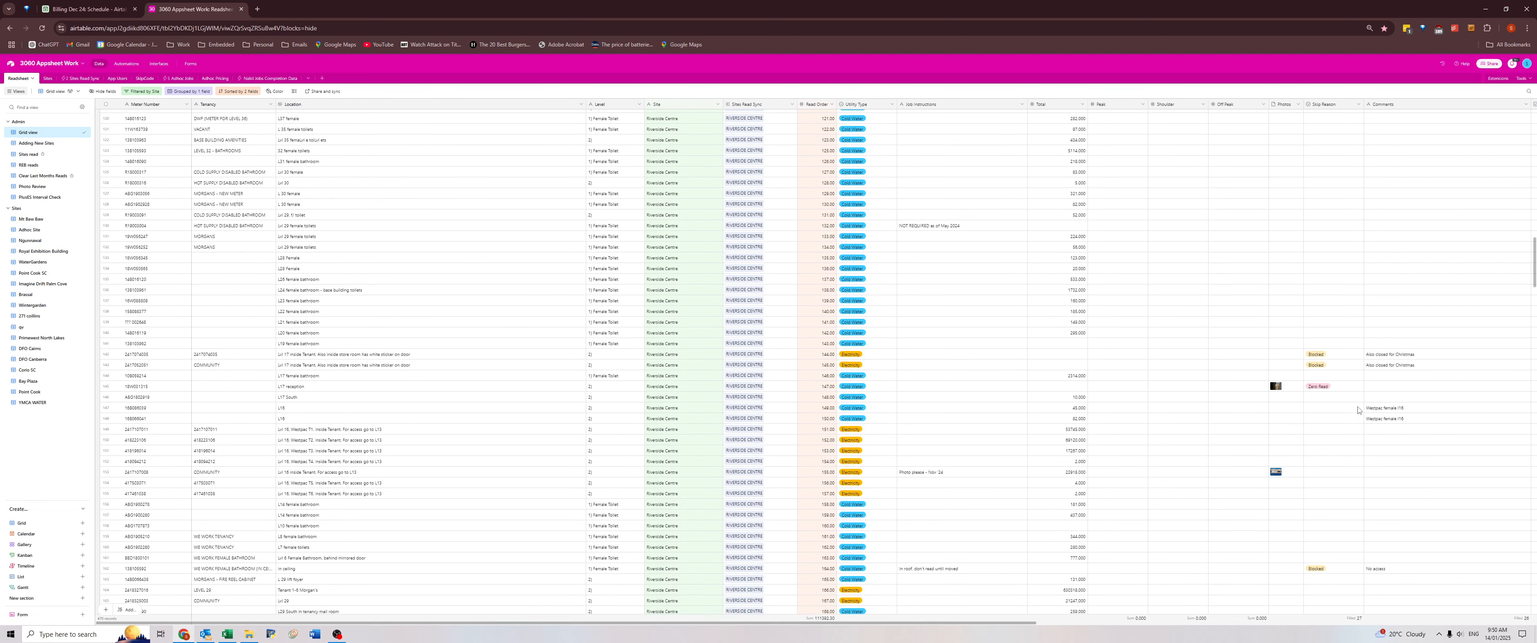
click(1384, 355)
click(1385, 366)
click(1387, 409)
click(226, 410)
text(Westpac)
key(Return)
key(ctrl+c)
key(Down)
key(ctrl+v)
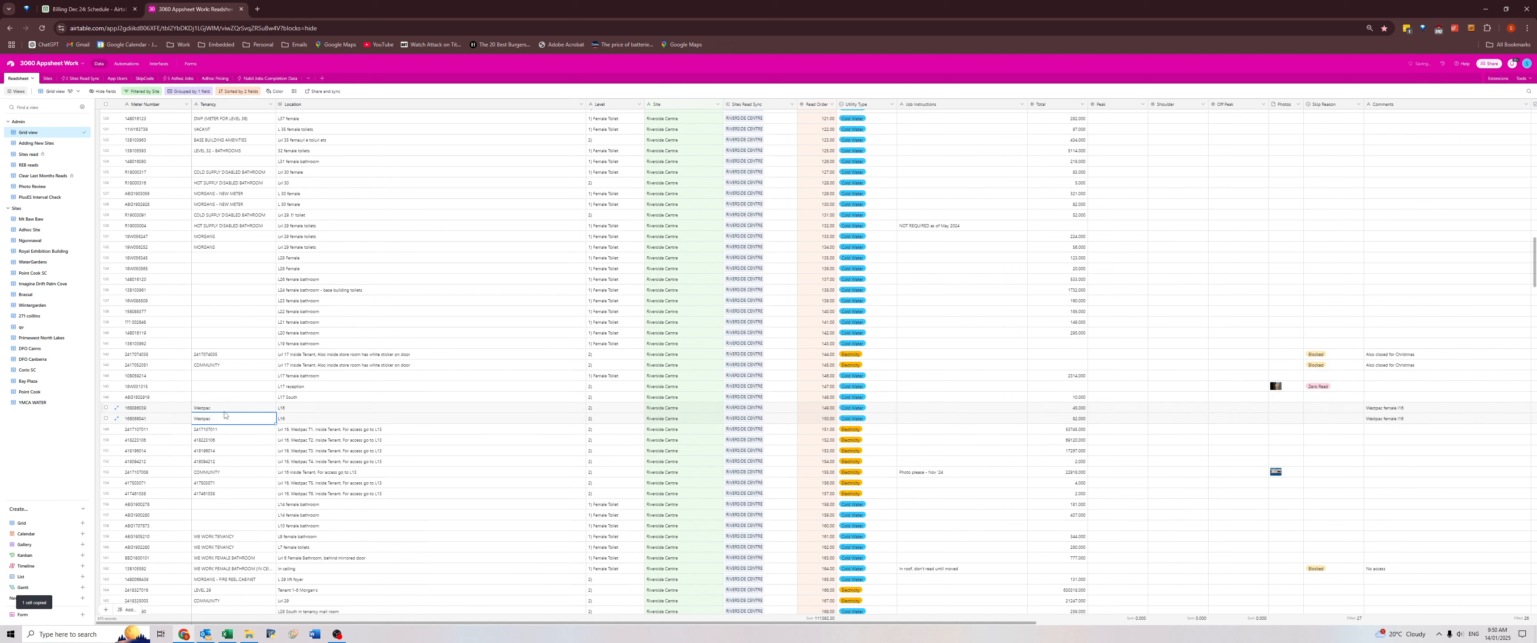
Set the Level of both Westpac water meters to Female Toilet, copied from the L17 female bathroom meter.
click(1393, 410)
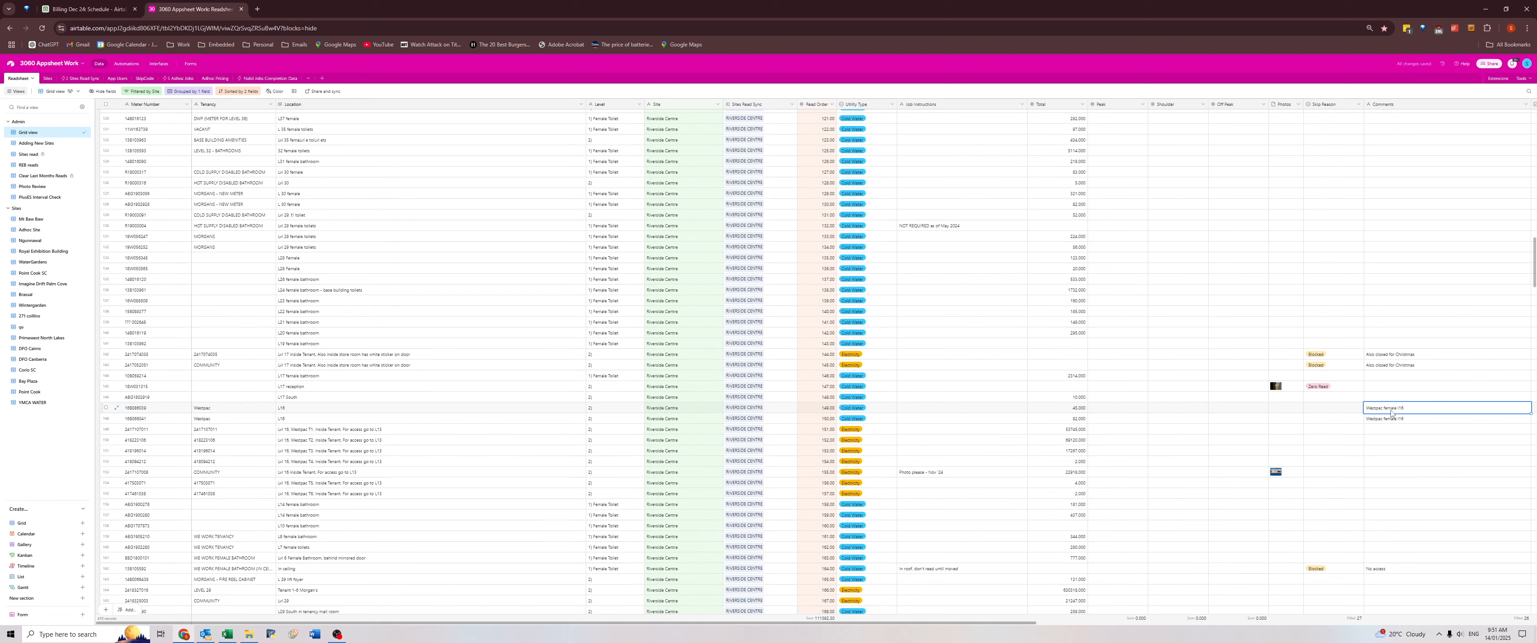
click(1386, 409)
click(607, 377)
key(ctrl+c)
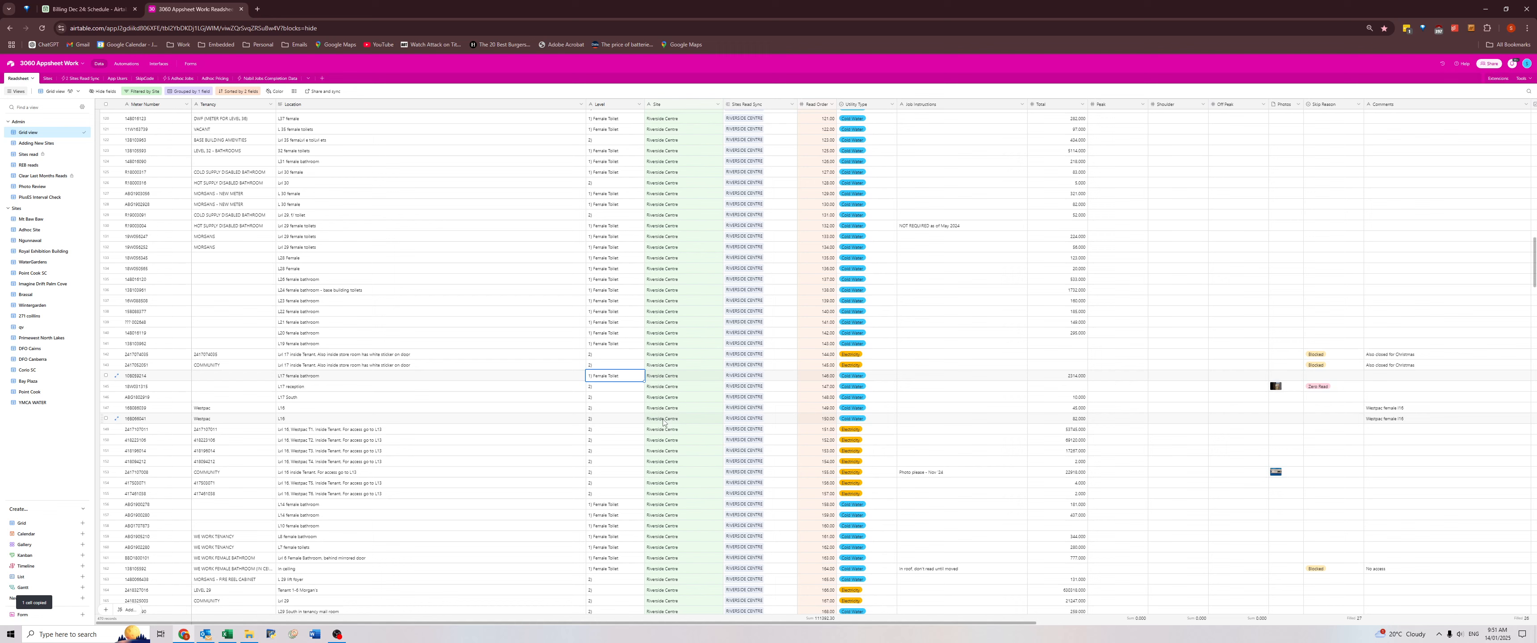
click(597, 409)
key(ctrl+v)
click(597, 421)
key(ctrl+v)
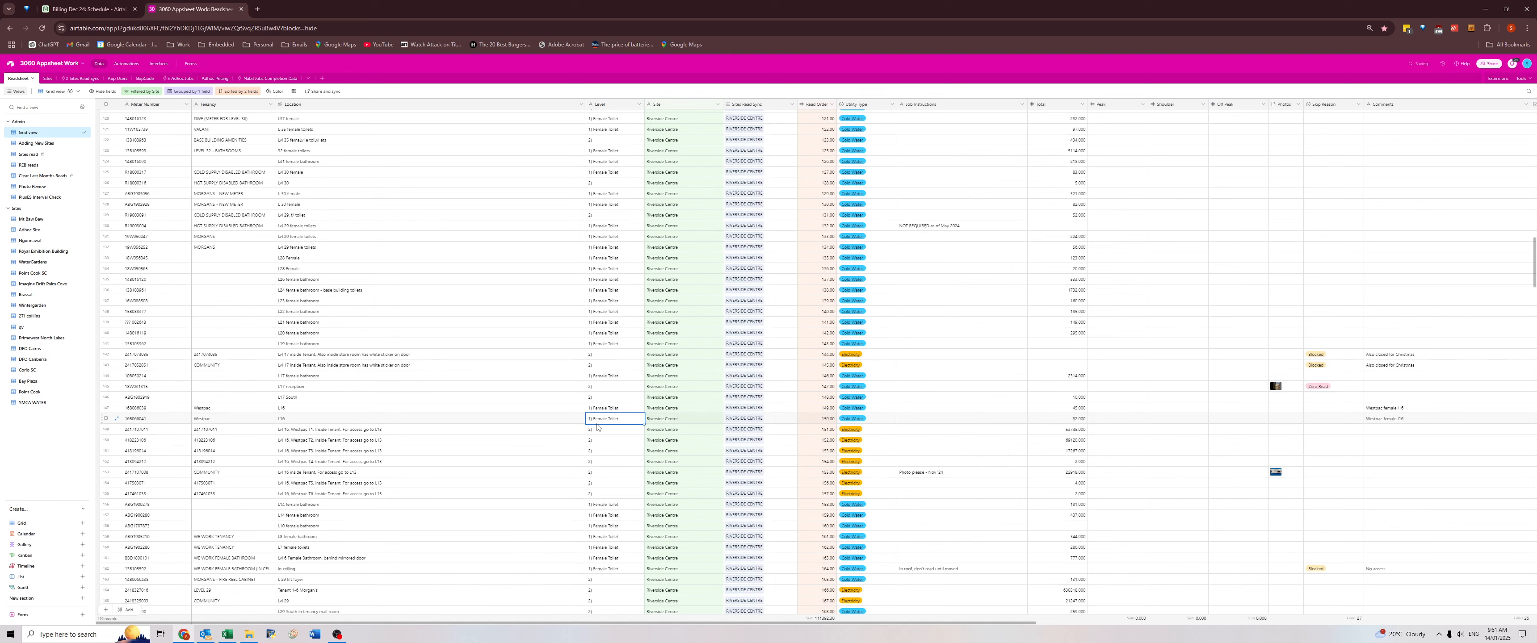
Add "female toilet" after the level number in the Location of both Westpac water meters.
click(1423, 411)
key(ctrl+c)
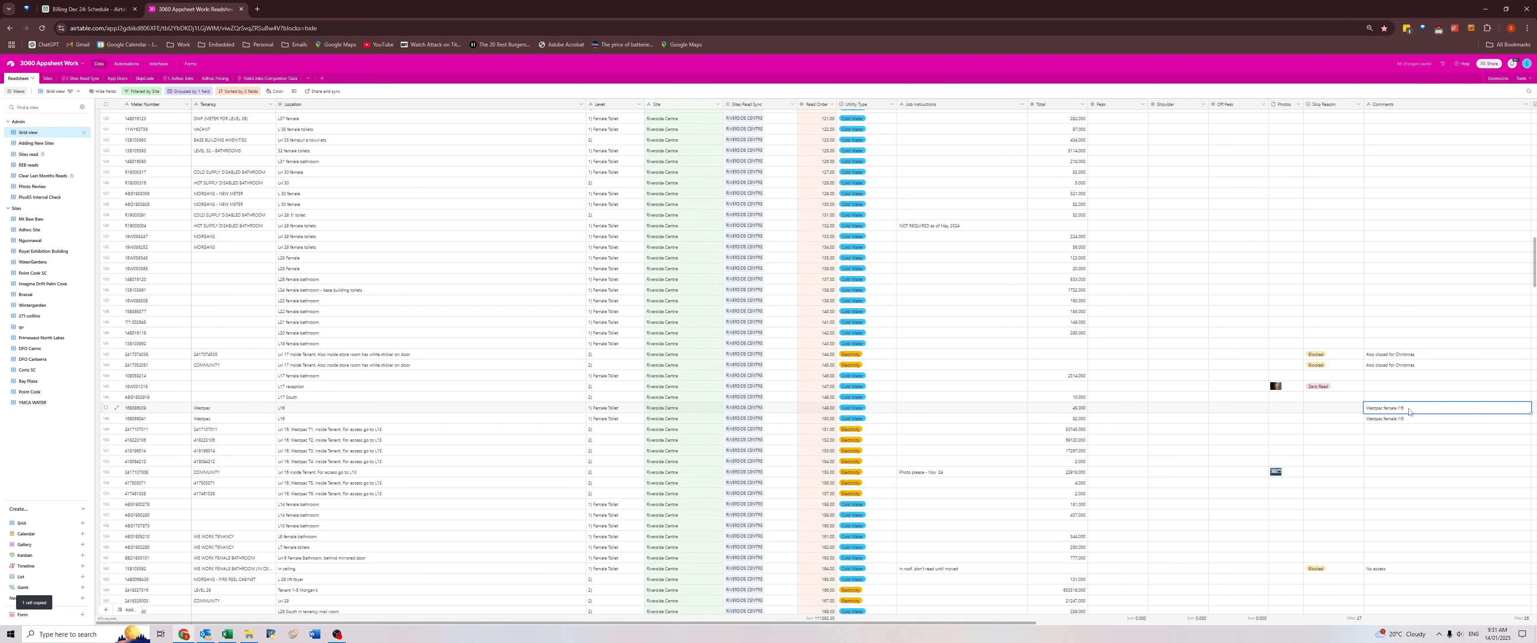
click(361, 407)
click(360, 408)
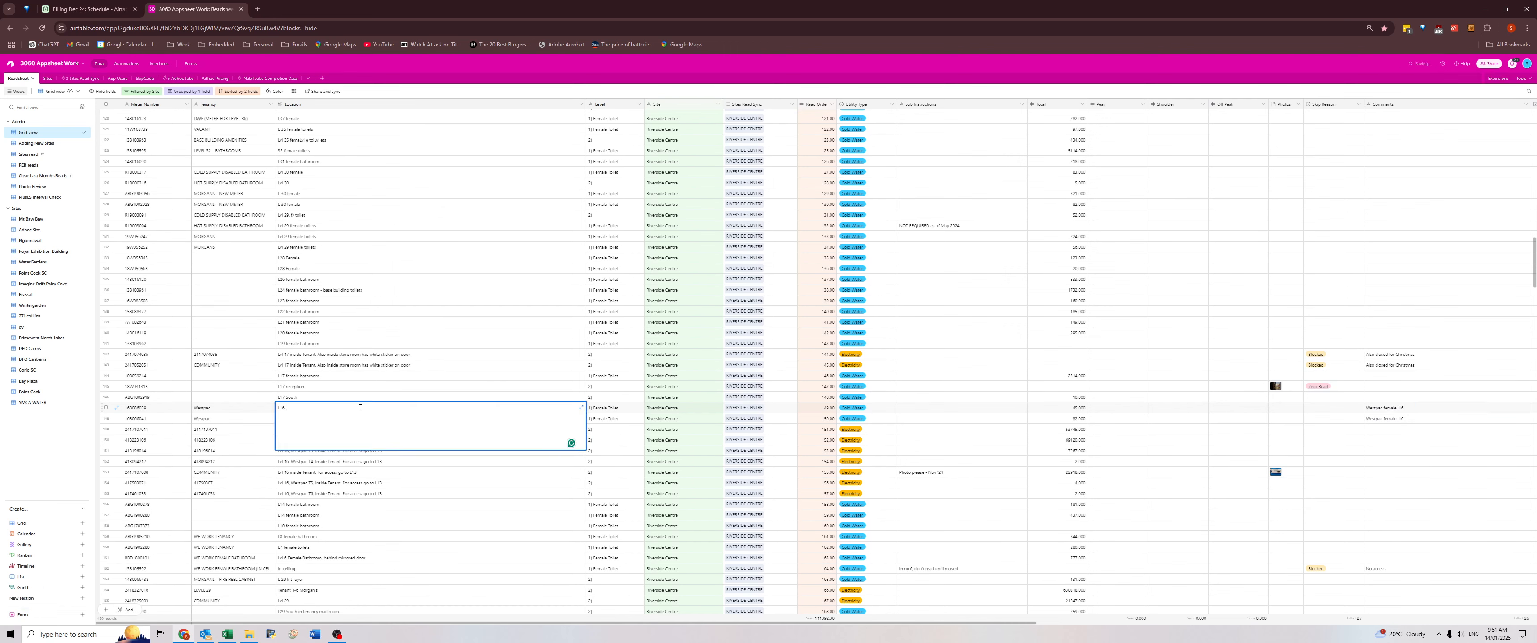
text(female toilet)
key(Escape)
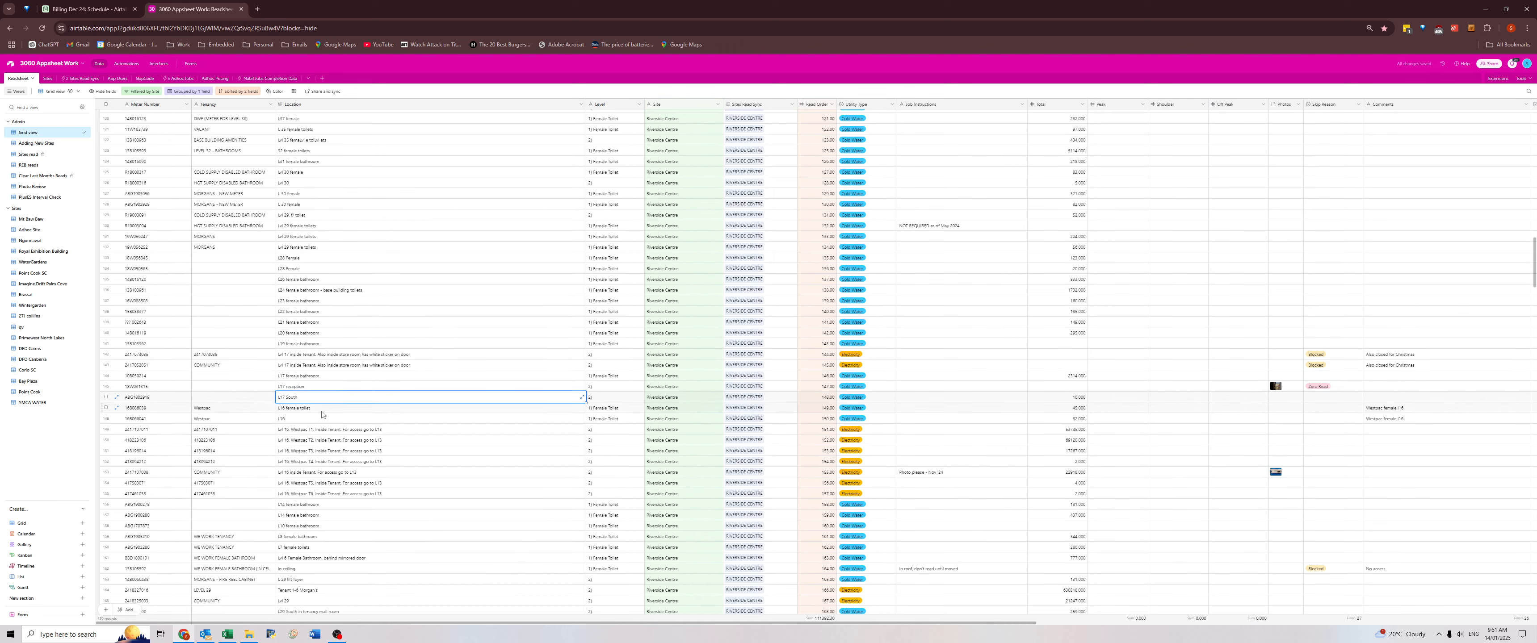
key(ctrl+c)
click(315, 422)
key(ctrl+v)
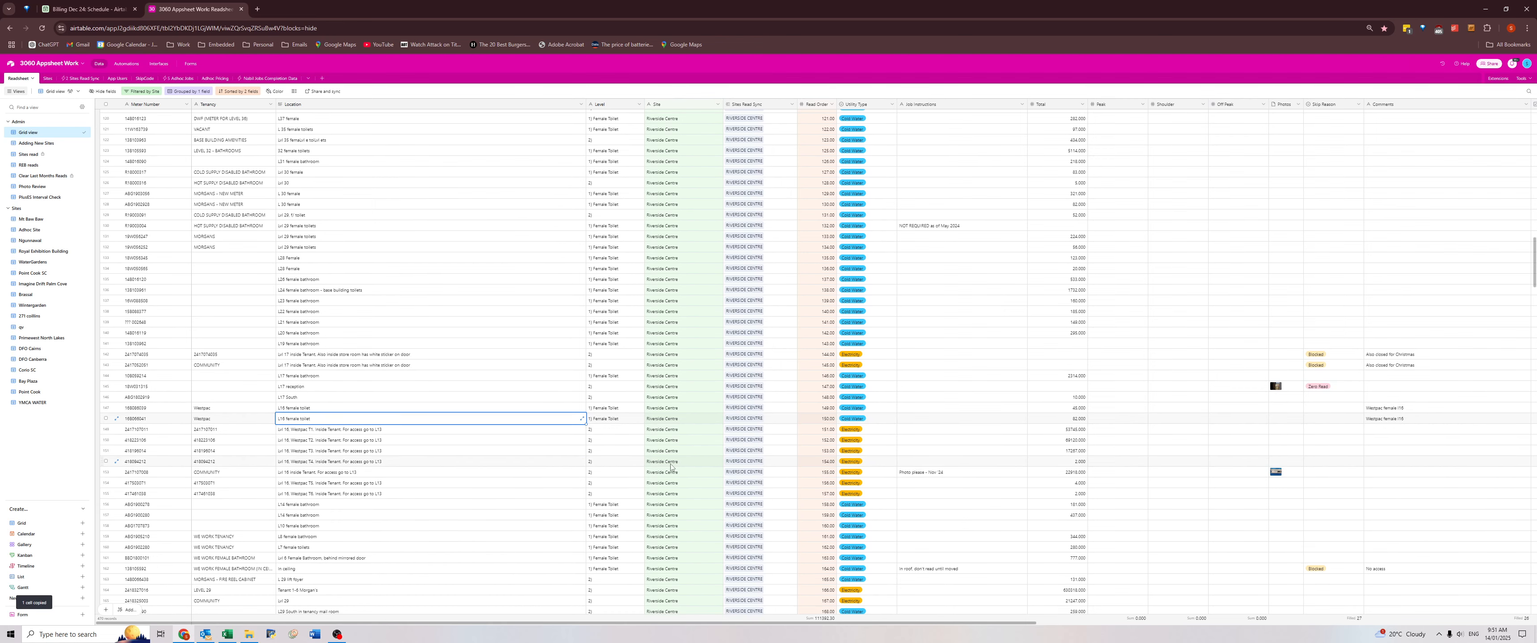
Review the Westpac and no-access comments and compare the Level entries of the surrounding female bathroom meters.
click(1397, 407)
click(1389, 420)
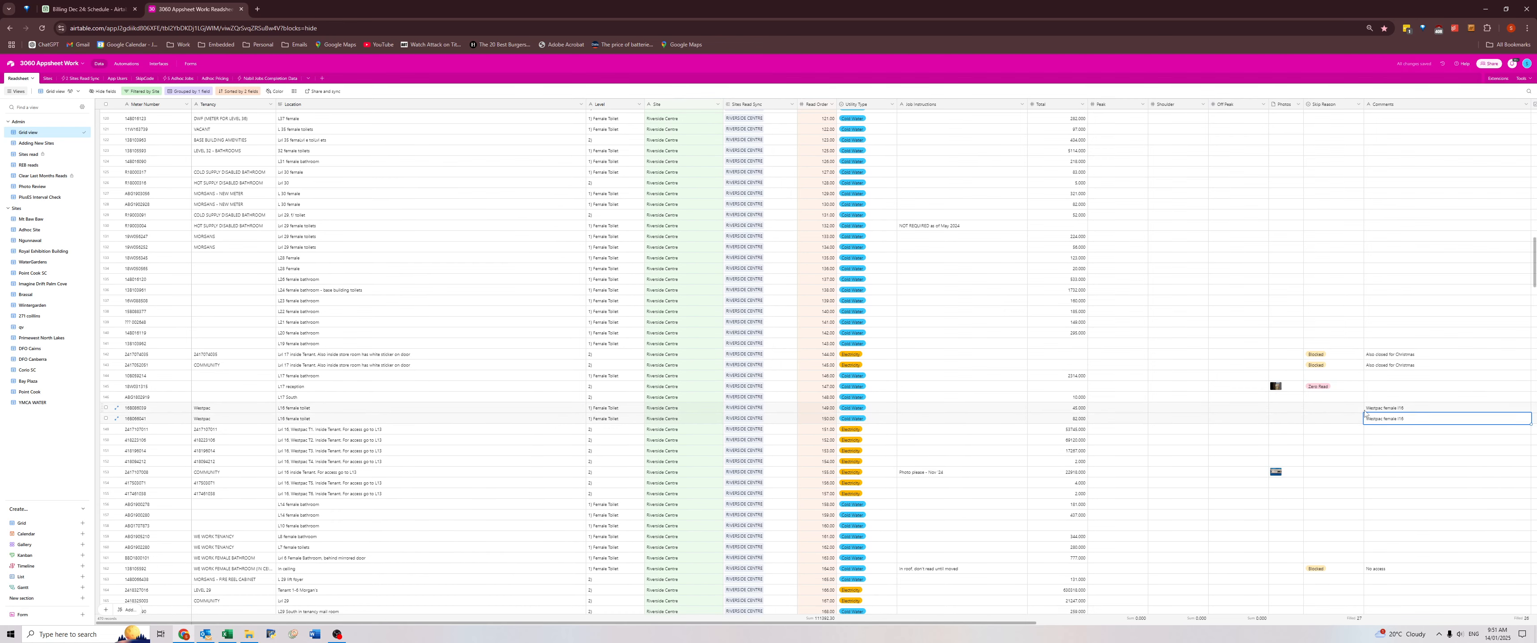
scroll(1377, 427, down, 5)
click(1376, 347)
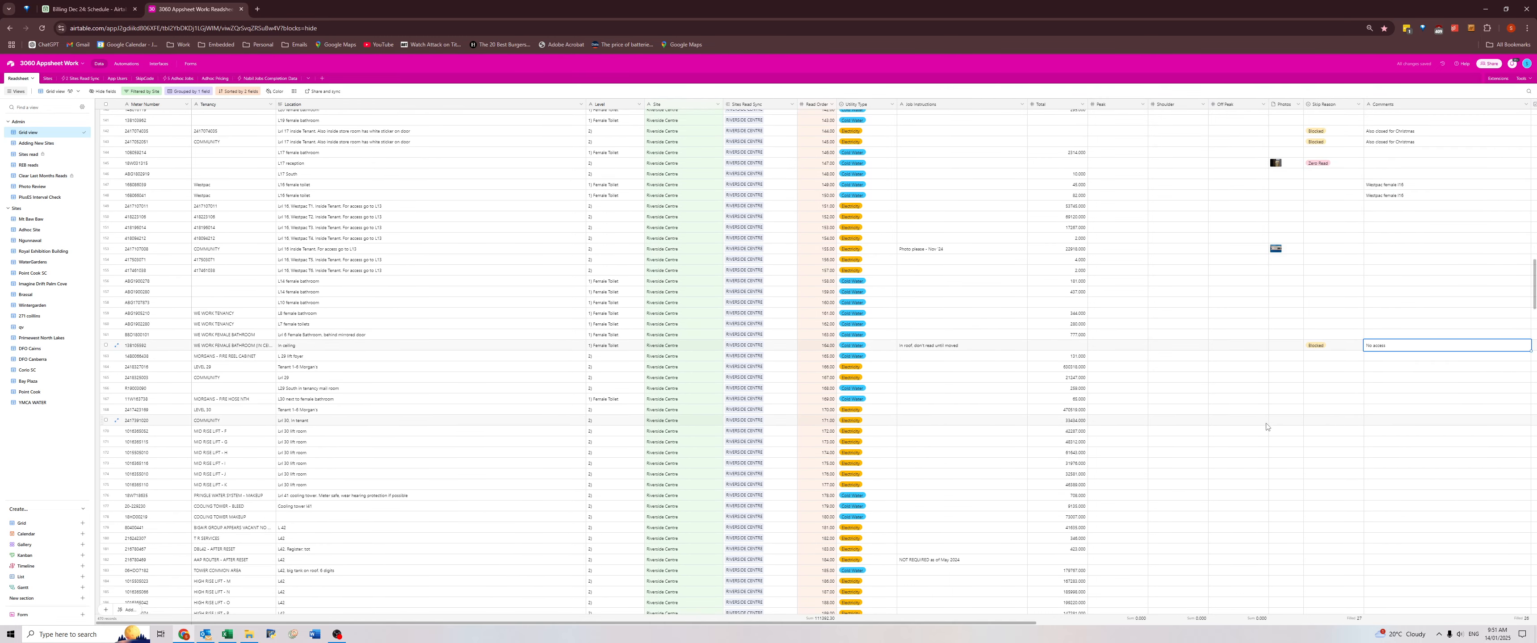
scroll(1267, 433, up, 3)
click(602, 375)
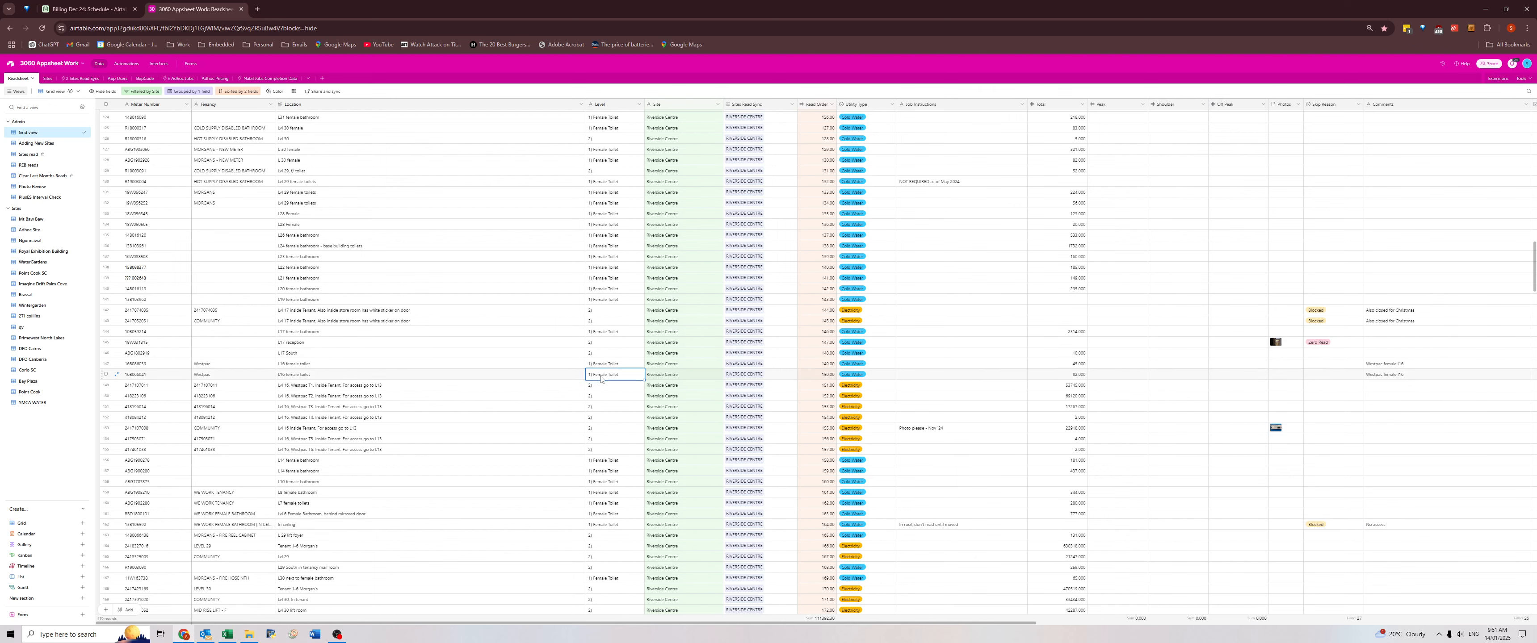
drag(602, 203, 603, 300)
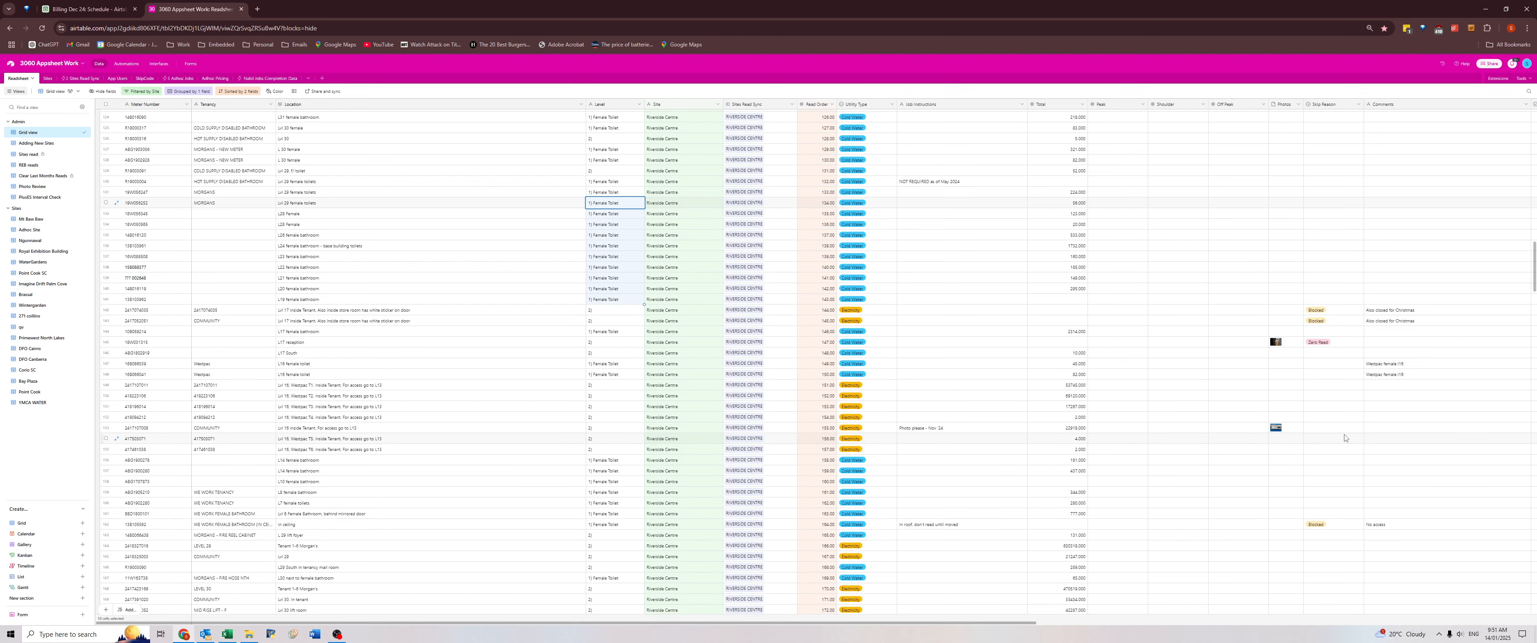
scroll(1338, 444, down, 5)
scroll(1337, 444, up, 3)
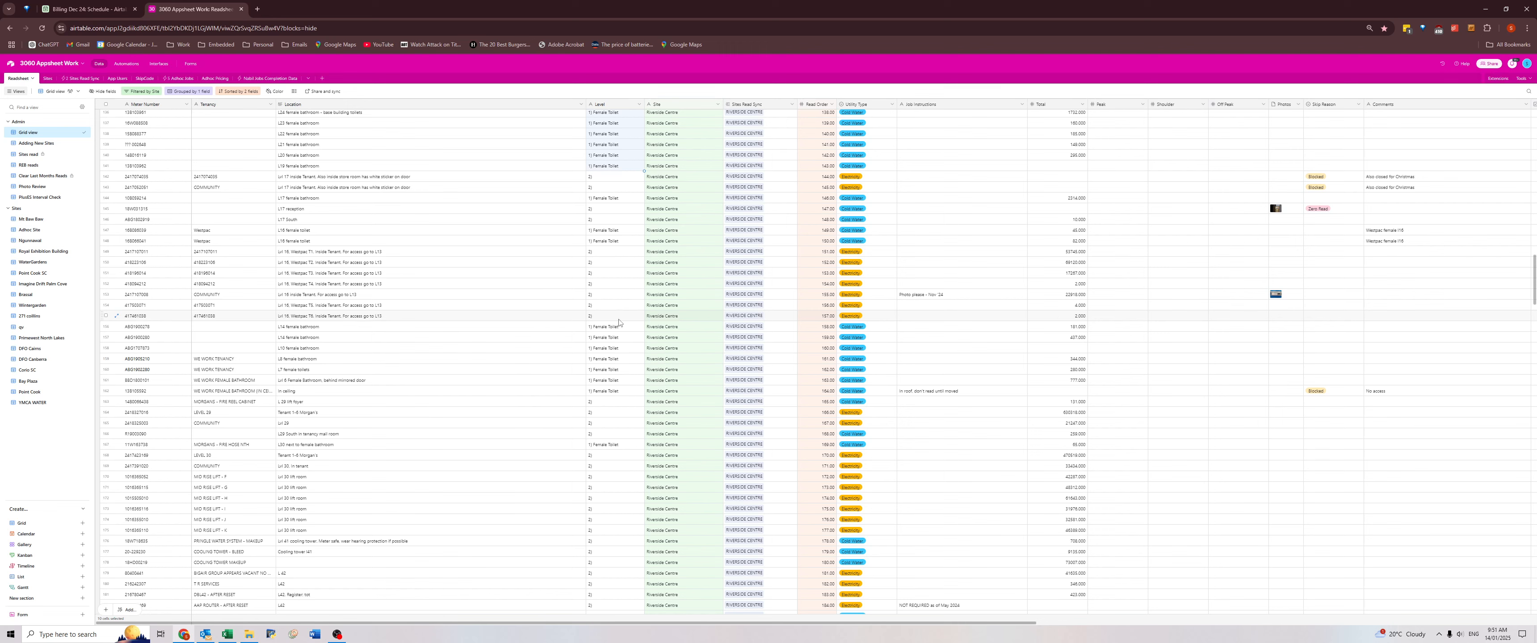
click(618, 323)
key(Down)
key(Down)
key(Down)
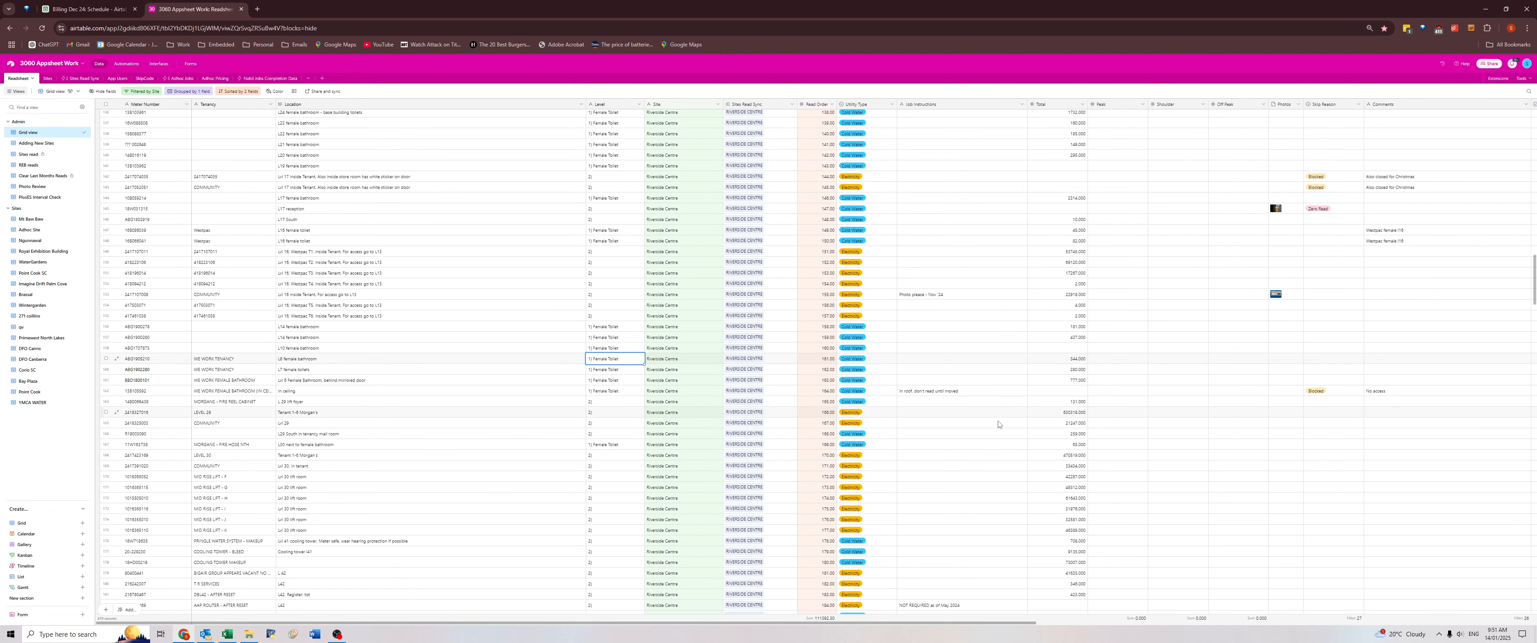
Set the Tenancy to vacant for the south cold water meter whose comment says it is disconnected.
scroll(1362, 405, down, 3)
scroll(1362, 405, down, 6)
scroll(1360, 407, down, 8)
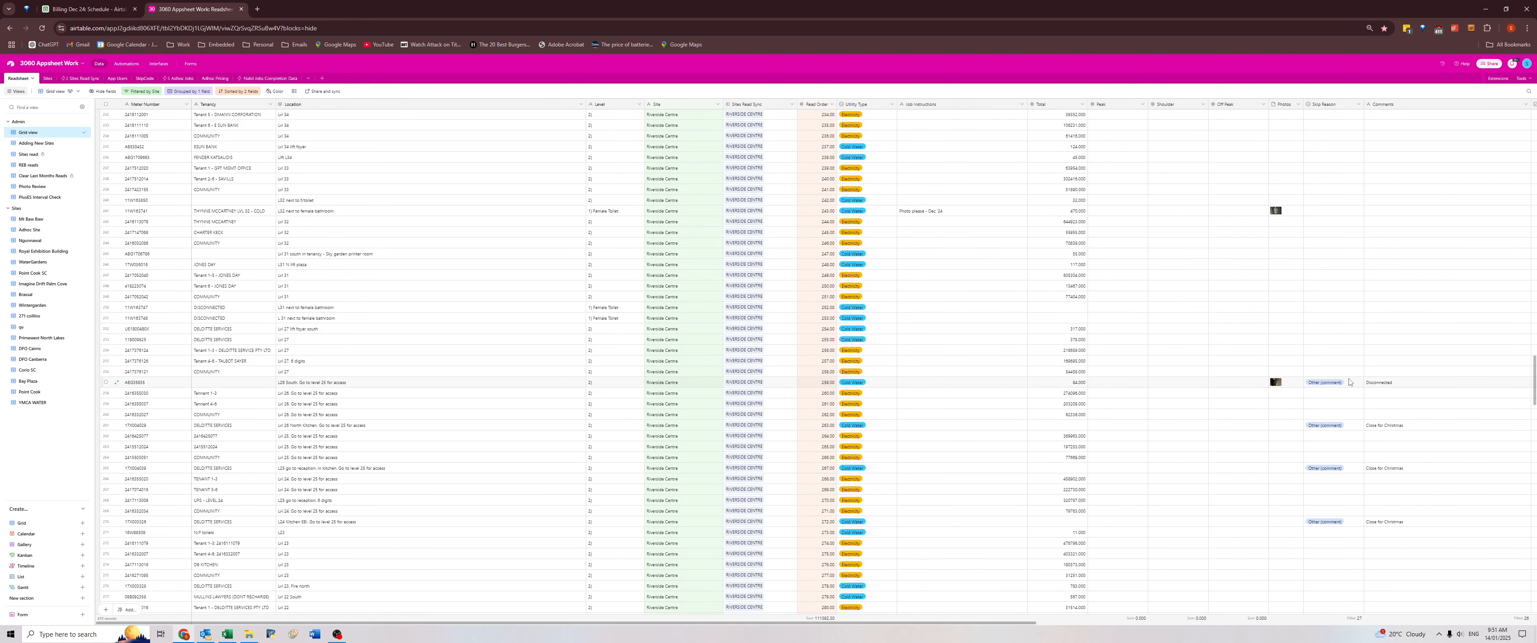
click(1372, 382)
key(ctrl+c)
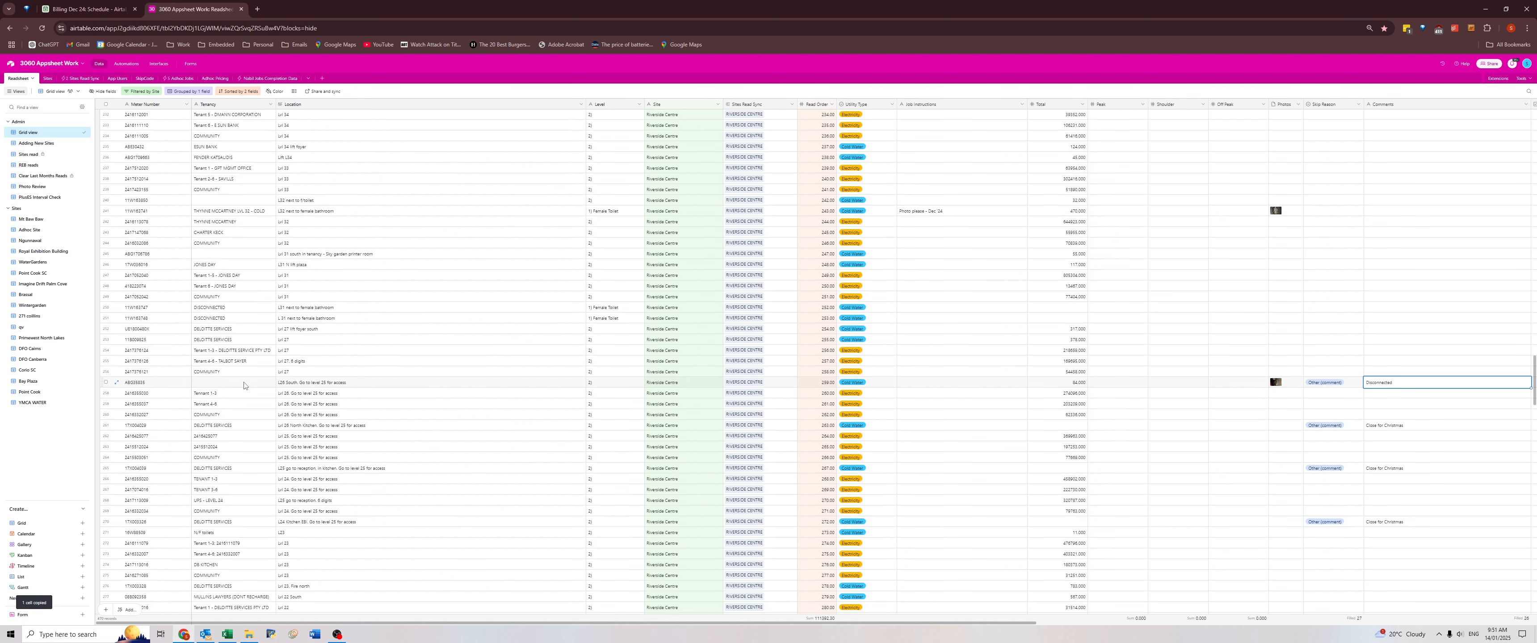
click(206, 388)
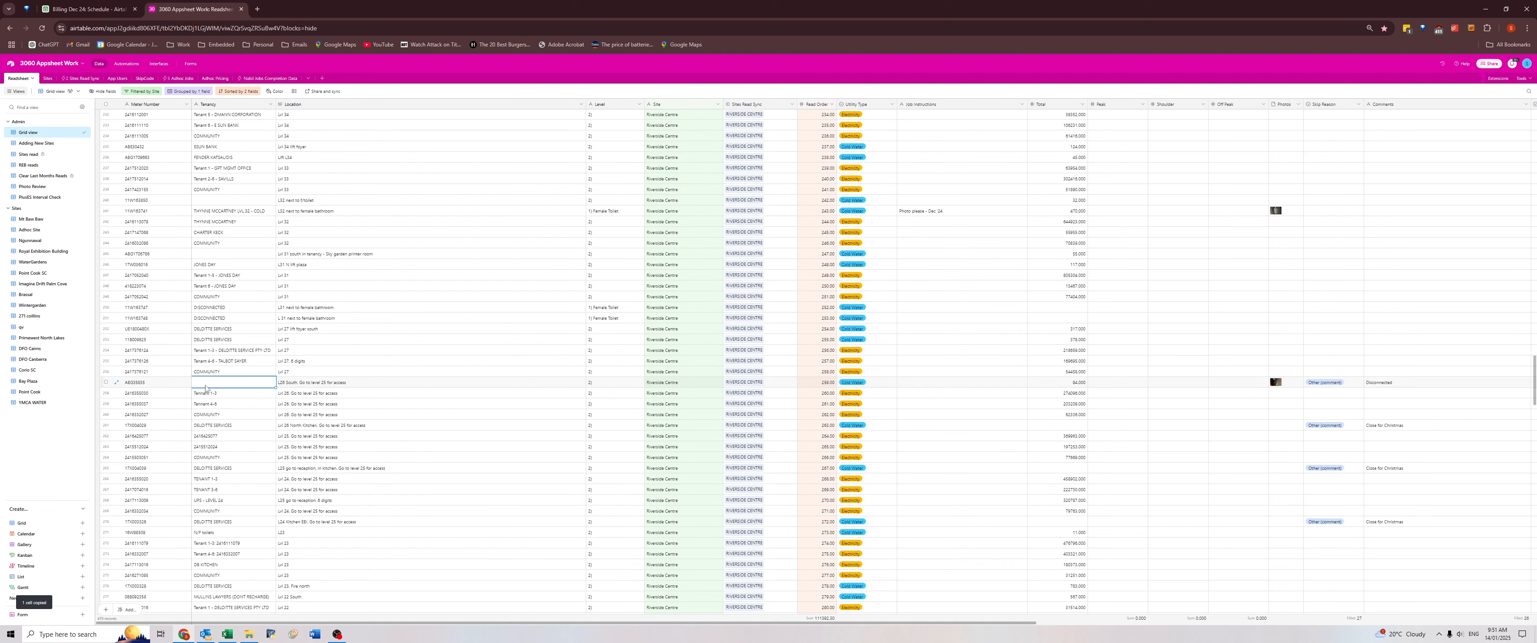
text(Vod)
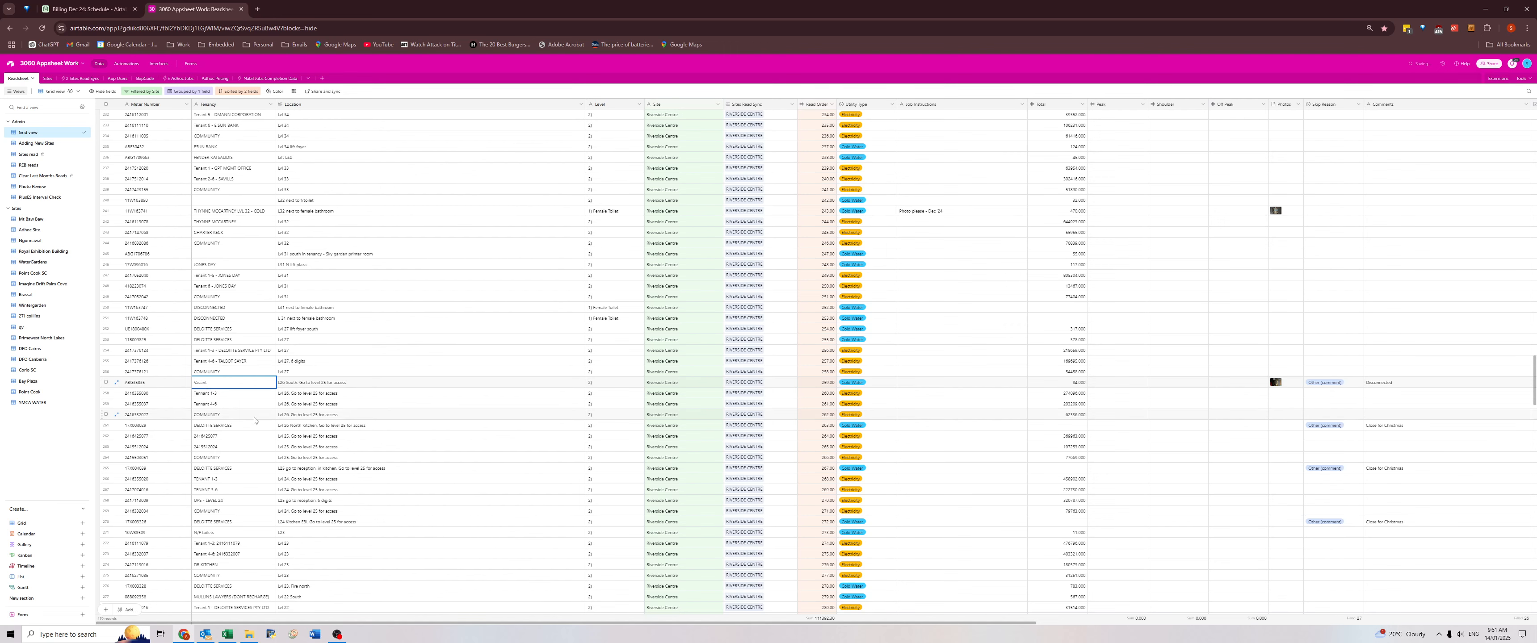
click(540, 383)
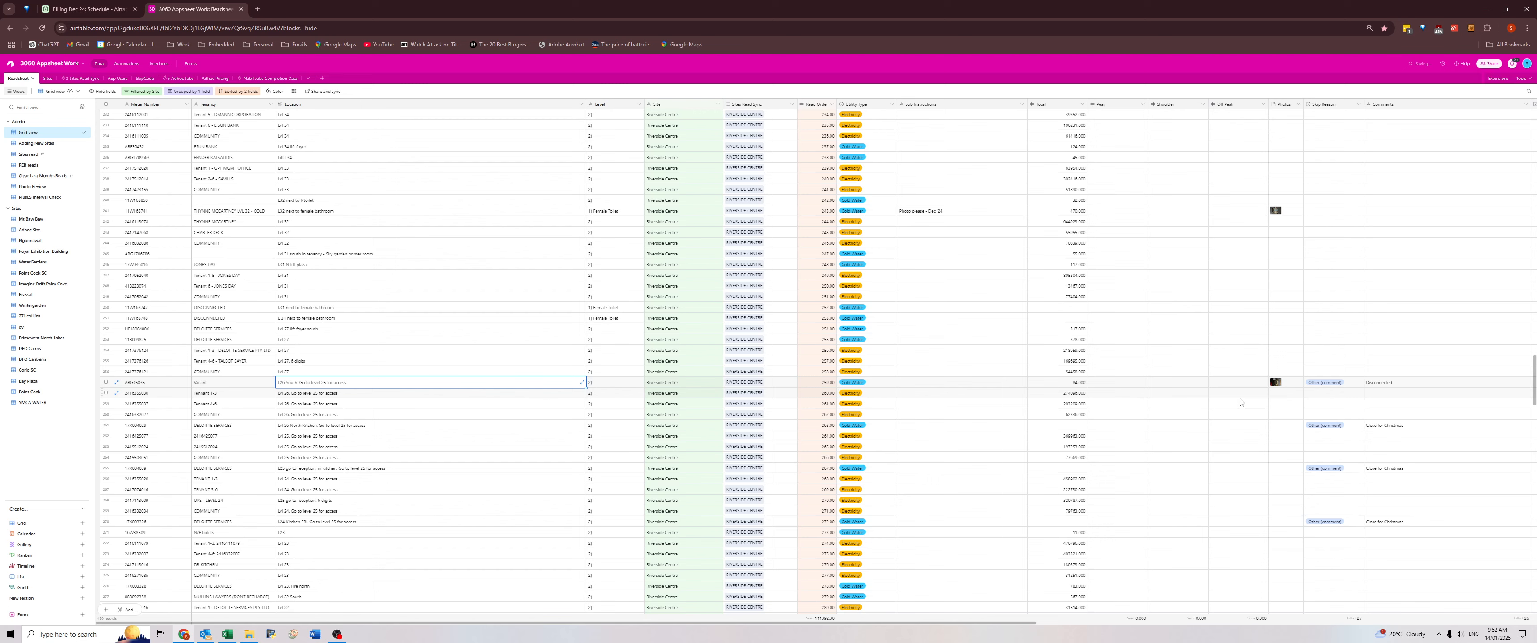
Examine the photos of the disconnected water meter and of the Westpac electricity meter with the faulty comment.
click(1276, 382)
click(1276, 382)
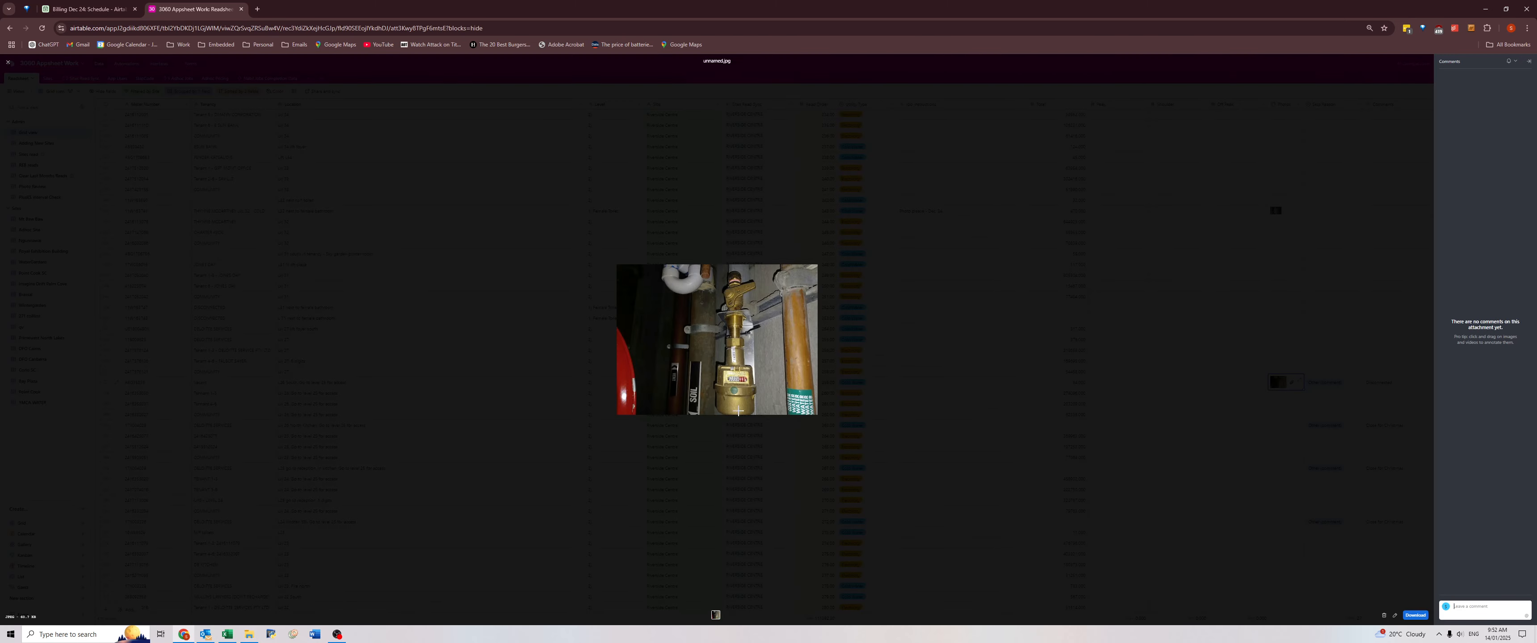
key(Escape)
scroll(1380, 448, down, 3)
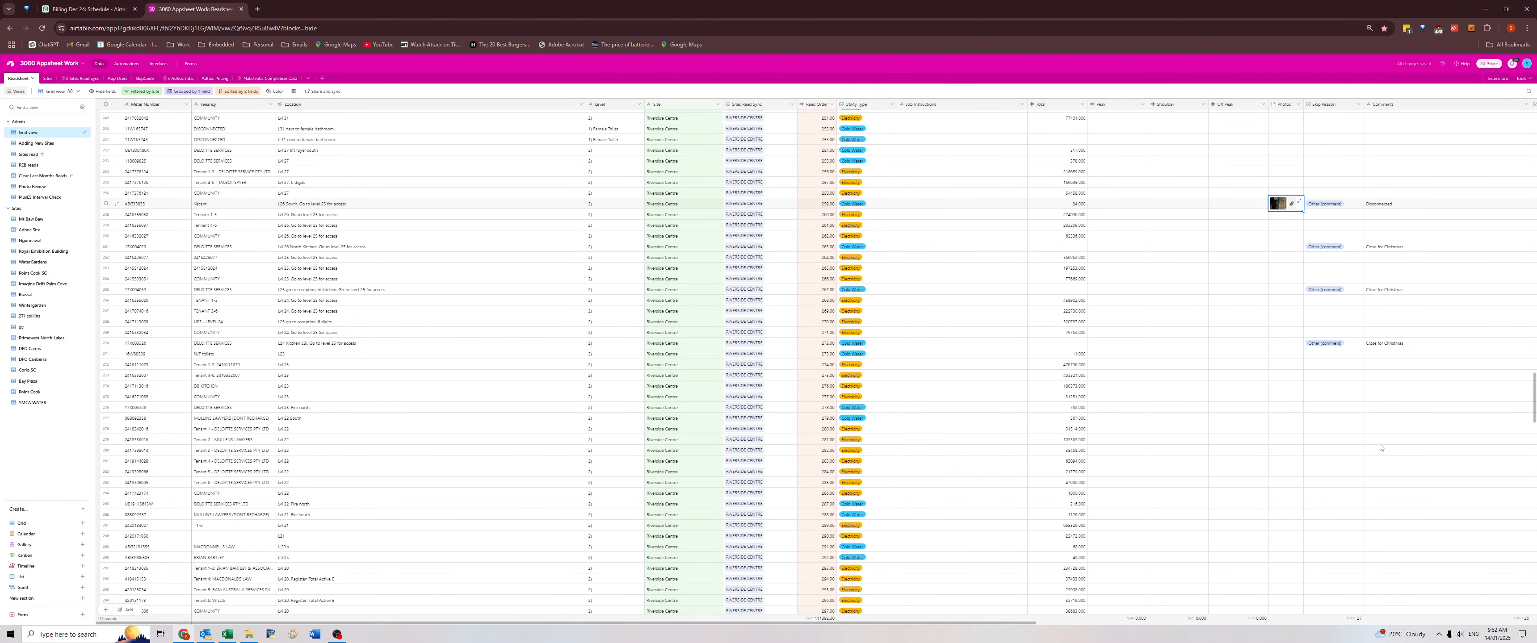
scroll(1380, 447, down, 10)
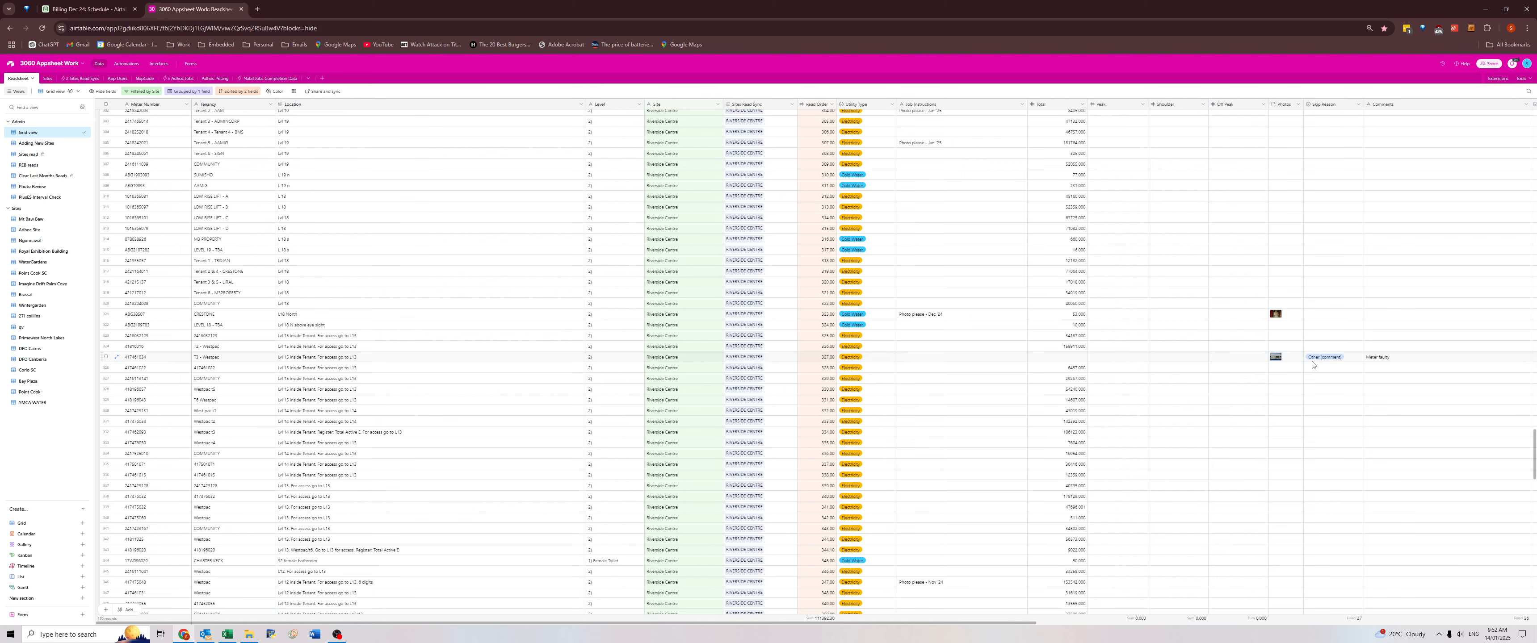
click(1277, 358)
click(1277, 358)
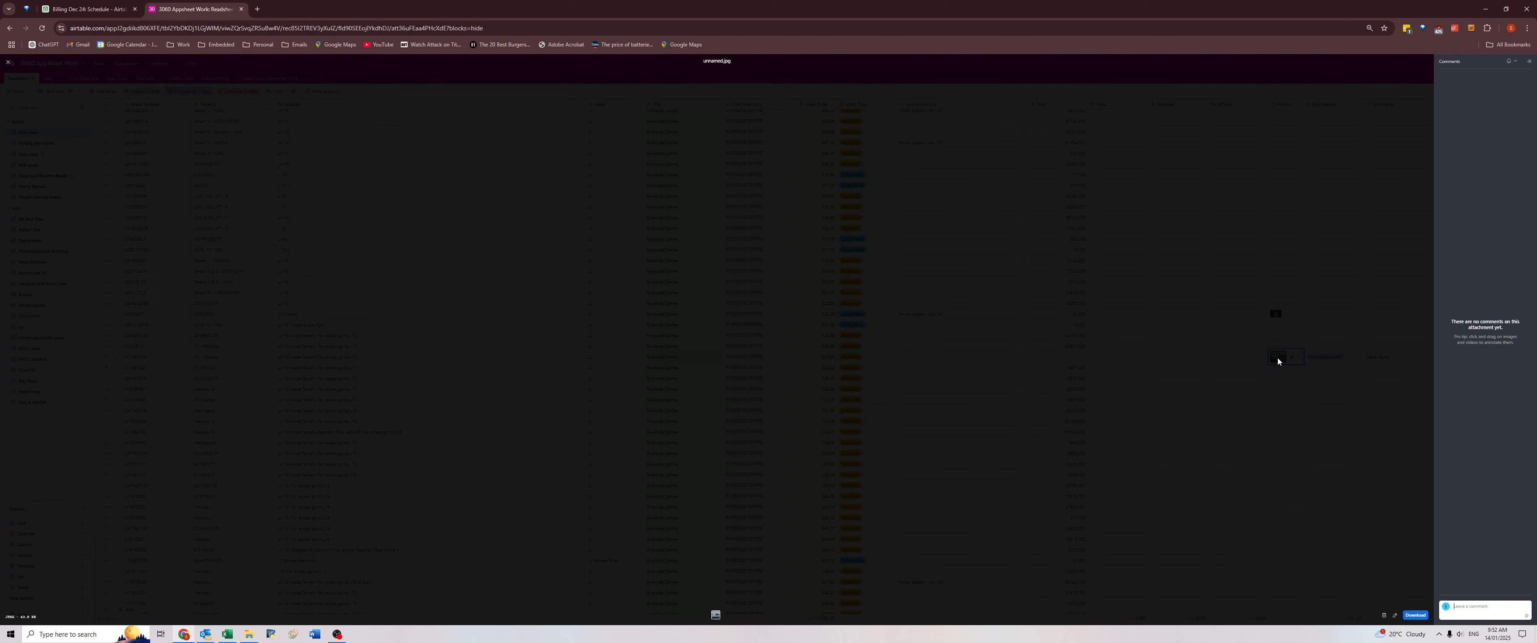
click(1287, 380)
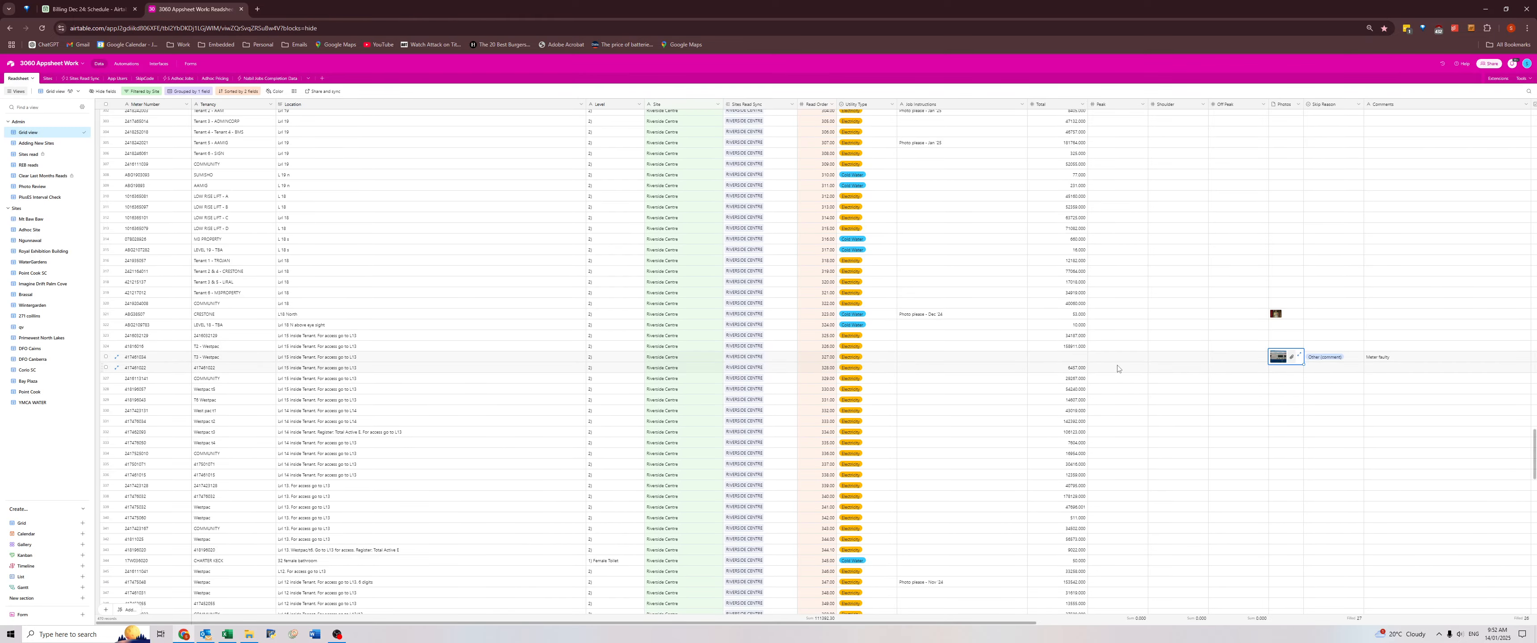
click(1332, 400)
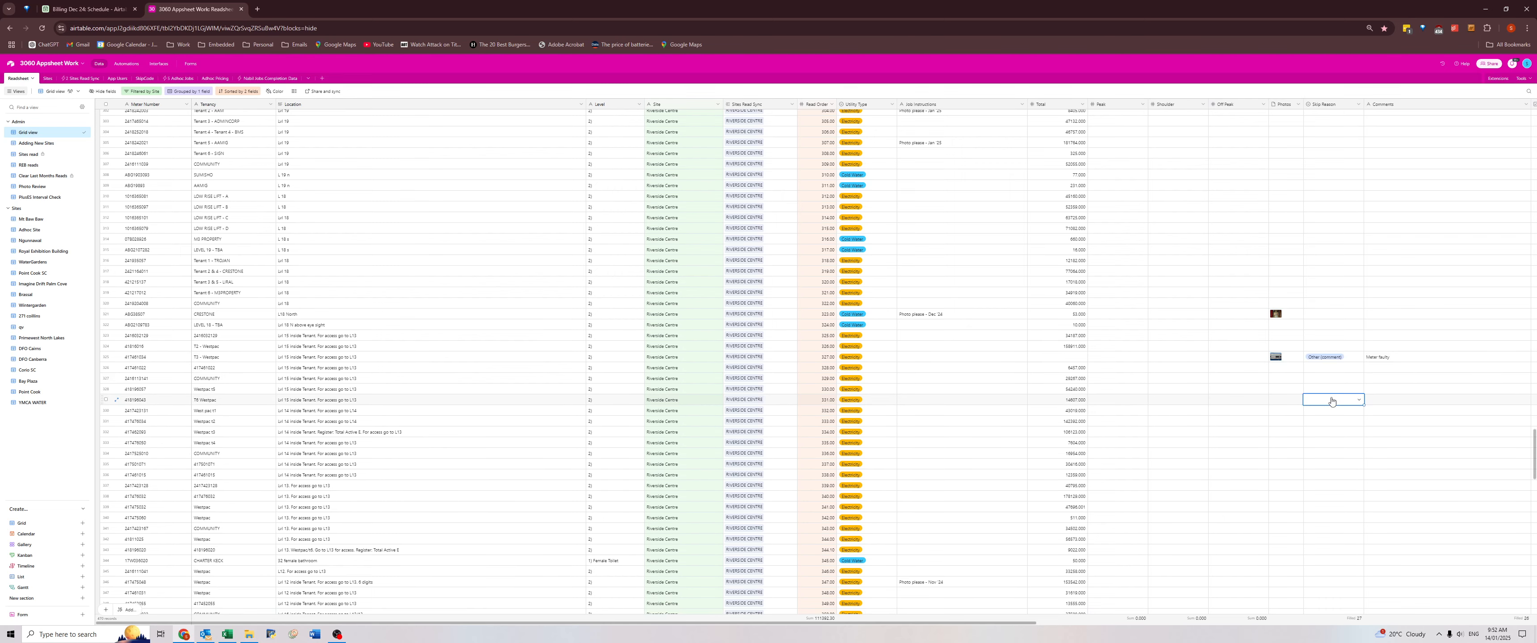
Replace the Location of the Tenant 1 electricity meter with the level given in its comment.
scroll(1337, 376, down, 7)
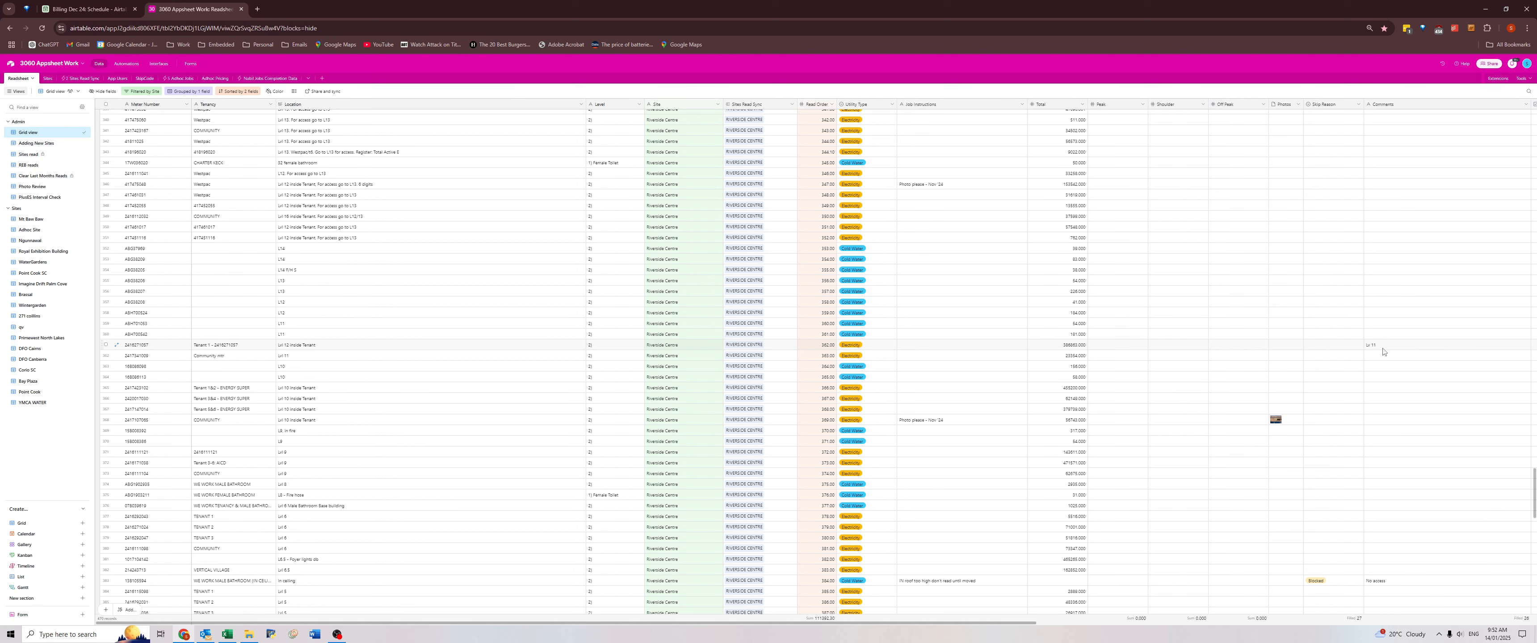
click(1380, 350)
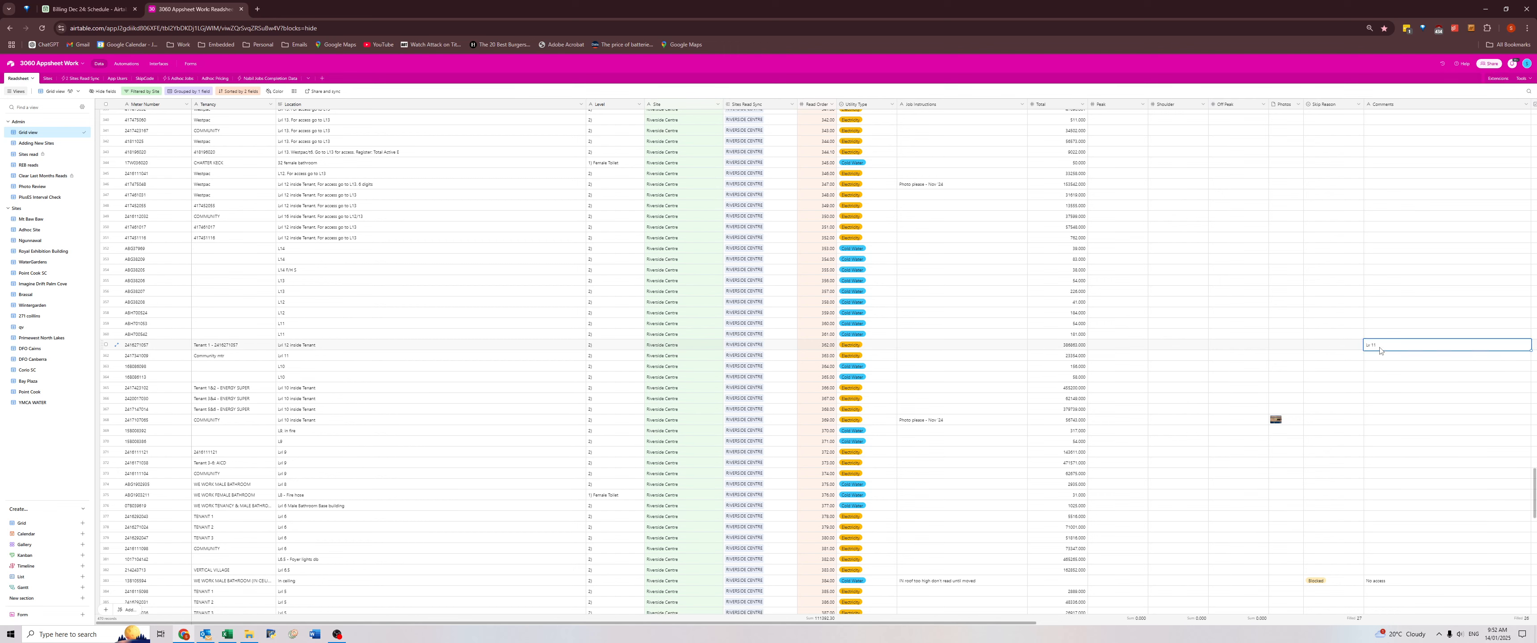
key(ctrl+c)
click(354, 348)
key(ctrl+v)
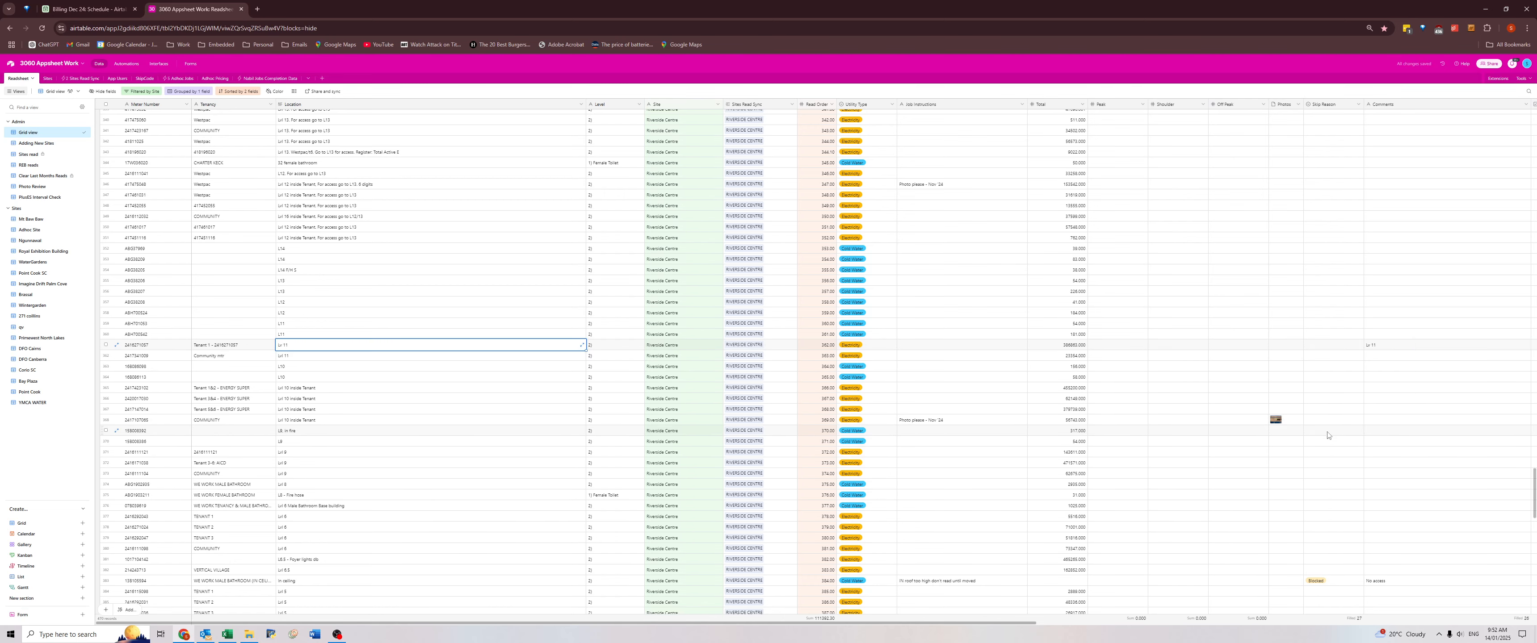
Copy the comments of the three Energex meters with export registers into their Tenancy.
scroll(1183, 401, down, 6)
scroll(1345, 404, down, 5)
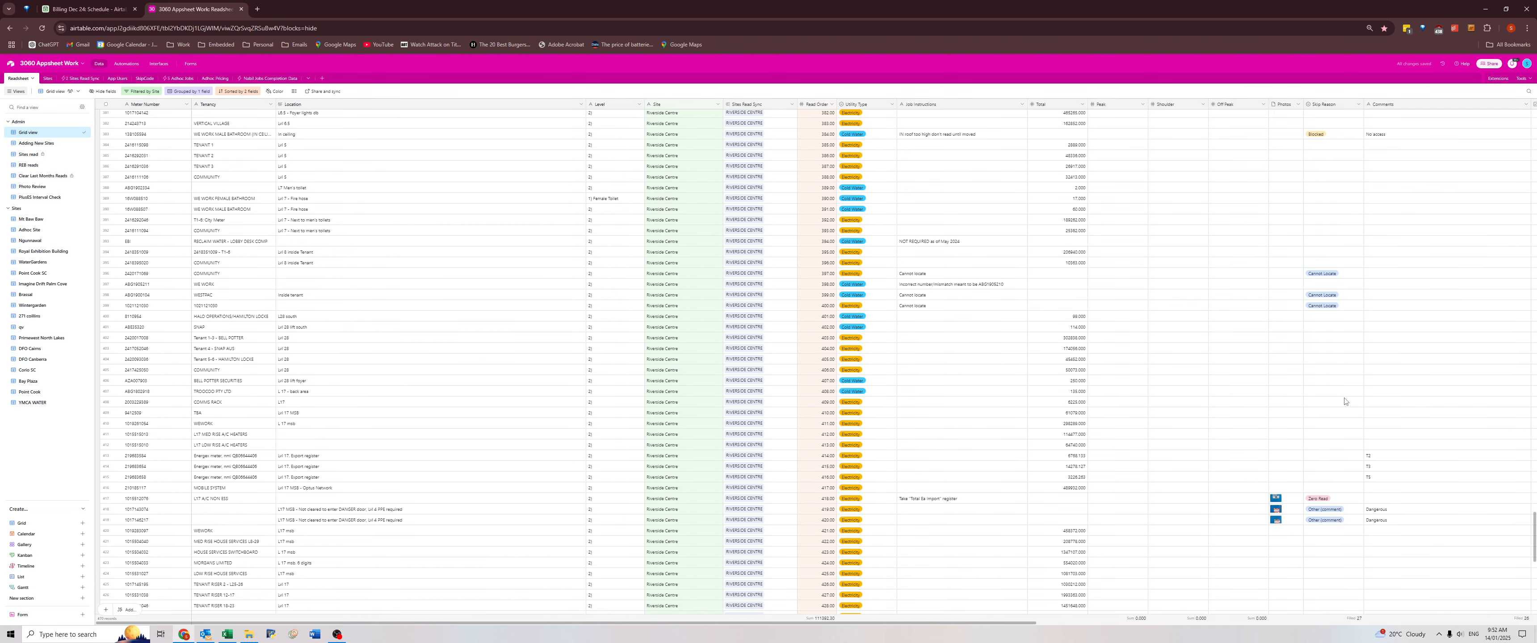
click(1373, 279)
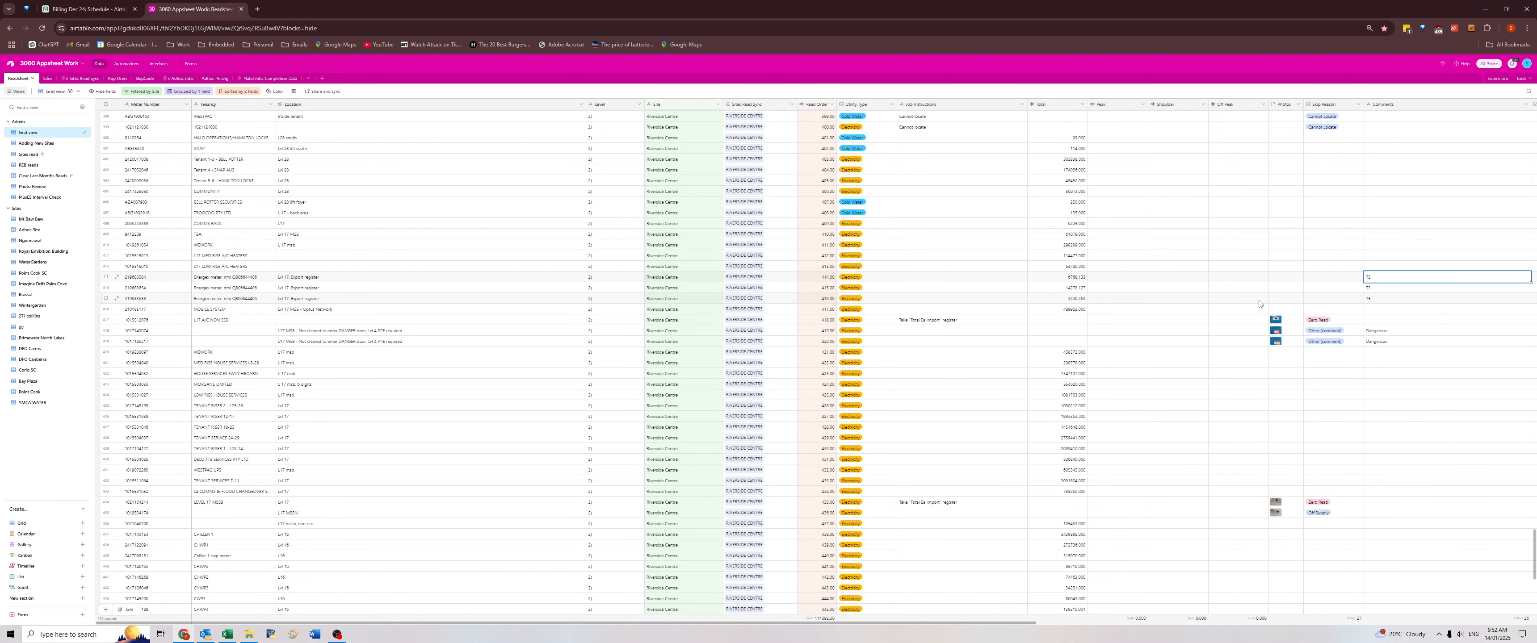
shift+click(1385, 301)
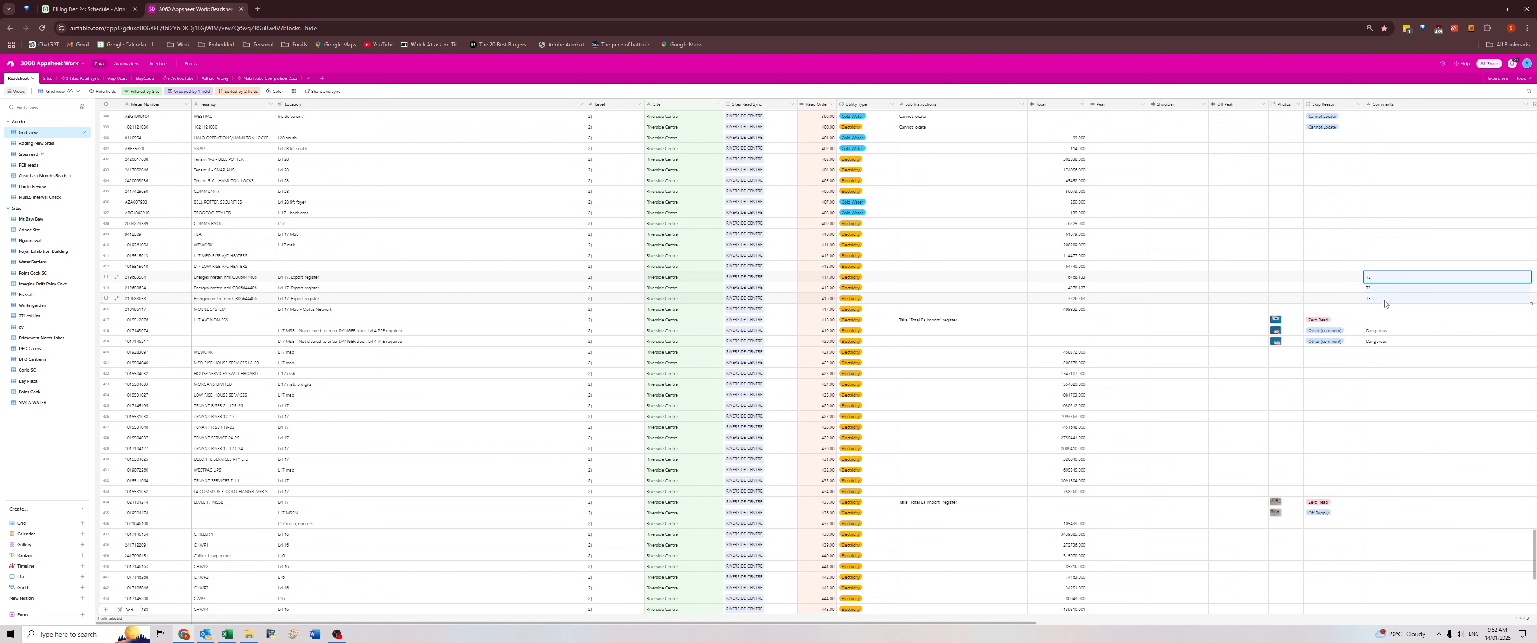
click(233, 277)
key(ctrl+v)
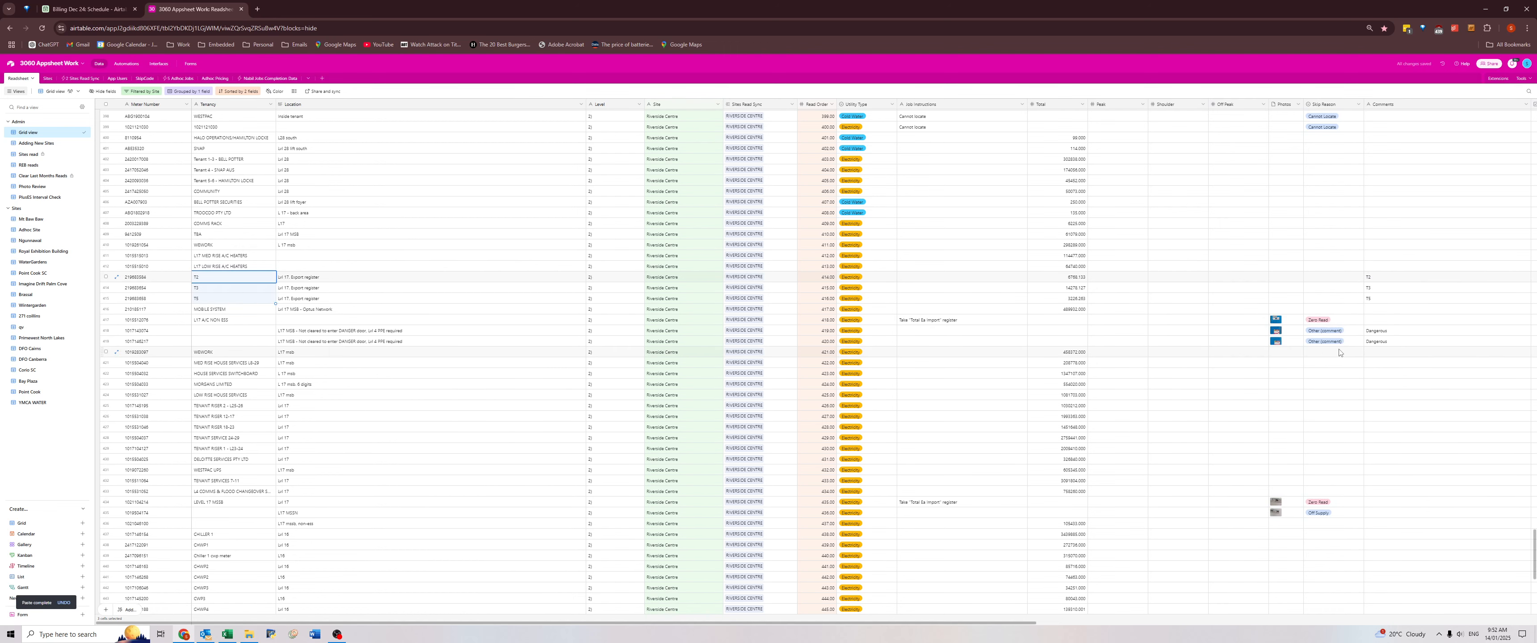
Review the Dangerous comments and skip reasons through the remaining Riverside Centre meters.
click(1382, 342)
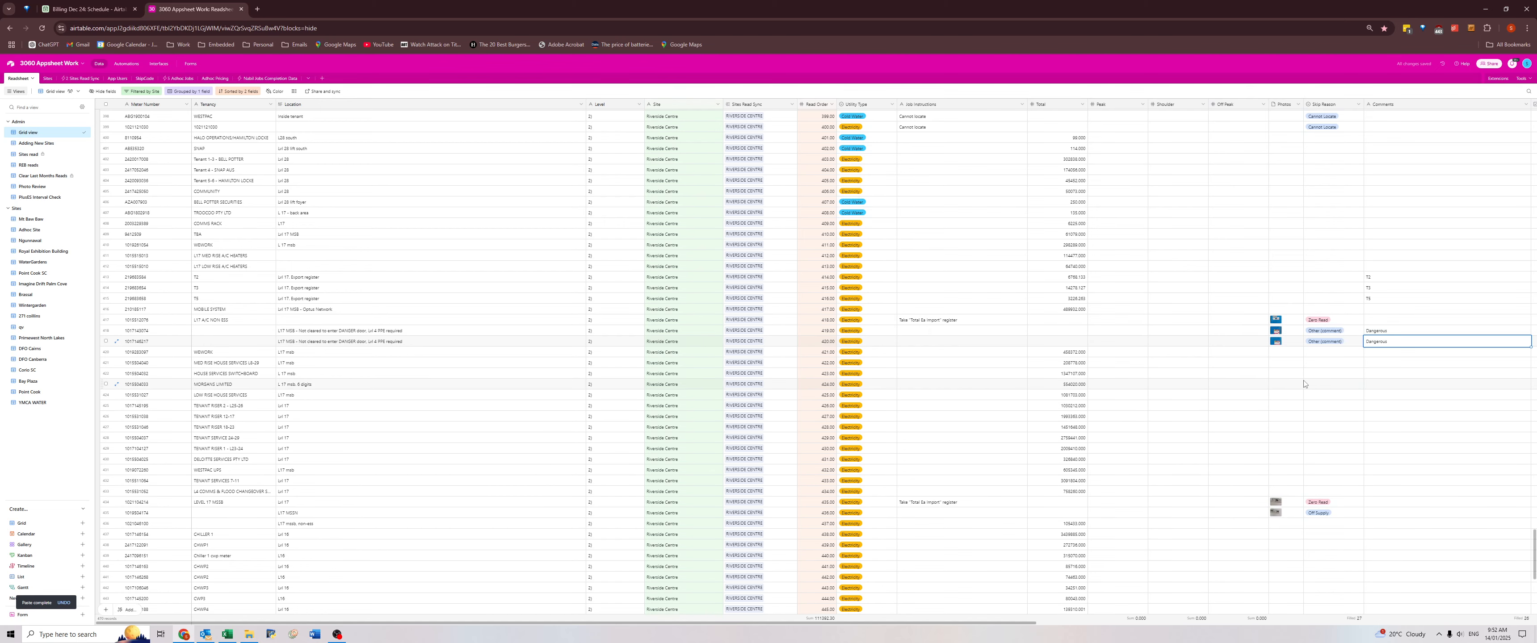
scroll(1312, 391, down, 4)
scroll(1334, 391, down, 1)
click(1390, 395)
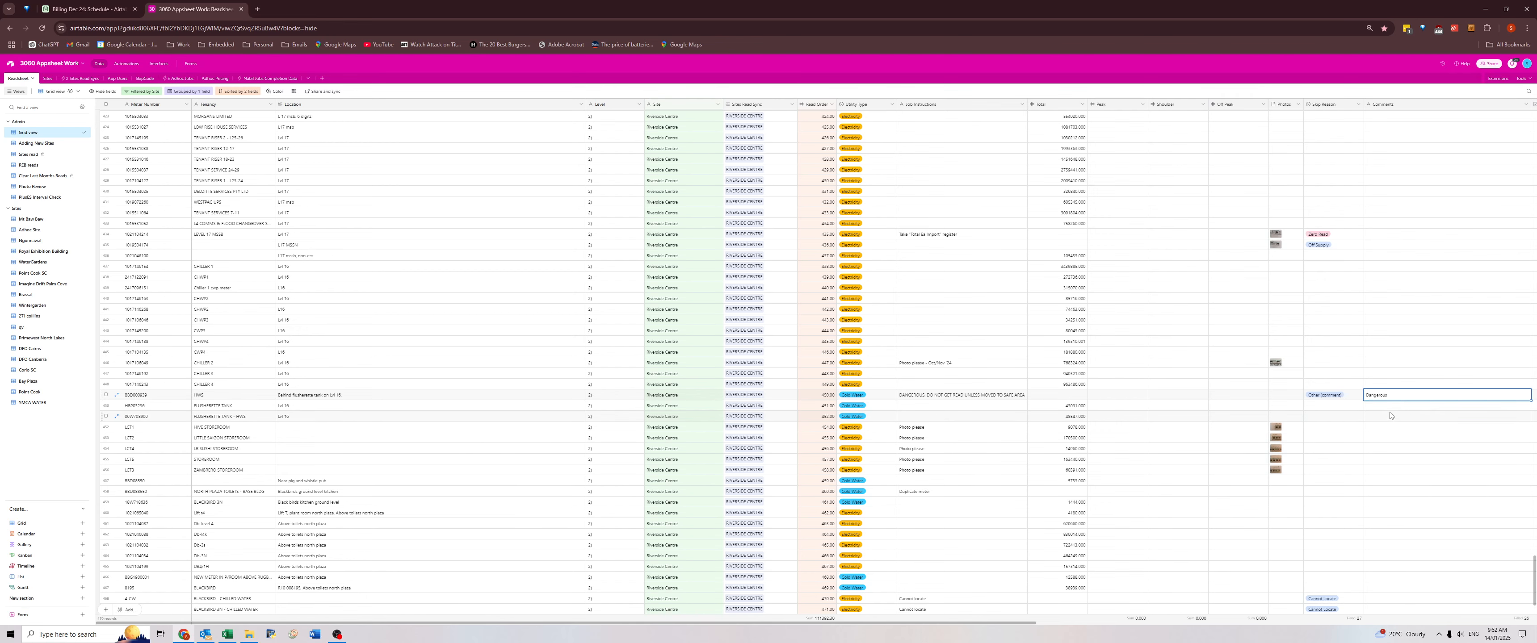
scroll(1388, 478, down, 2)
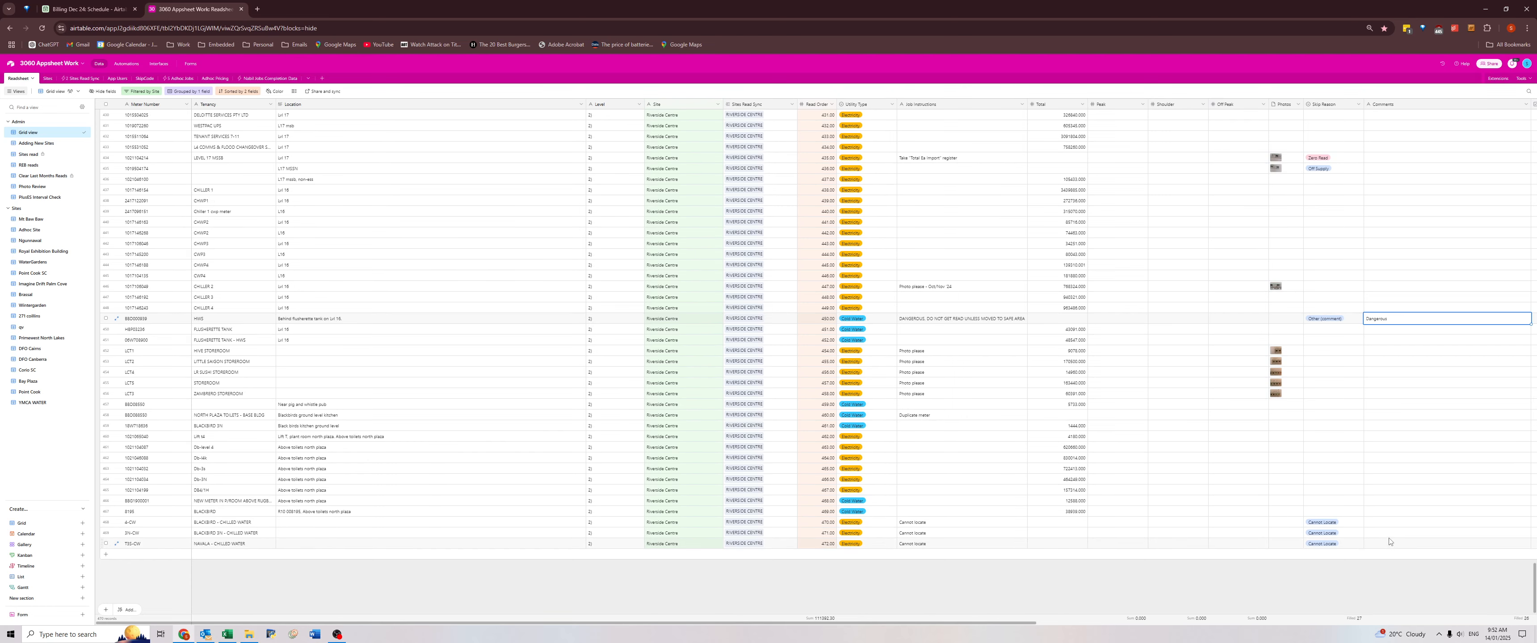
scroll(1167, 467, up, 12)
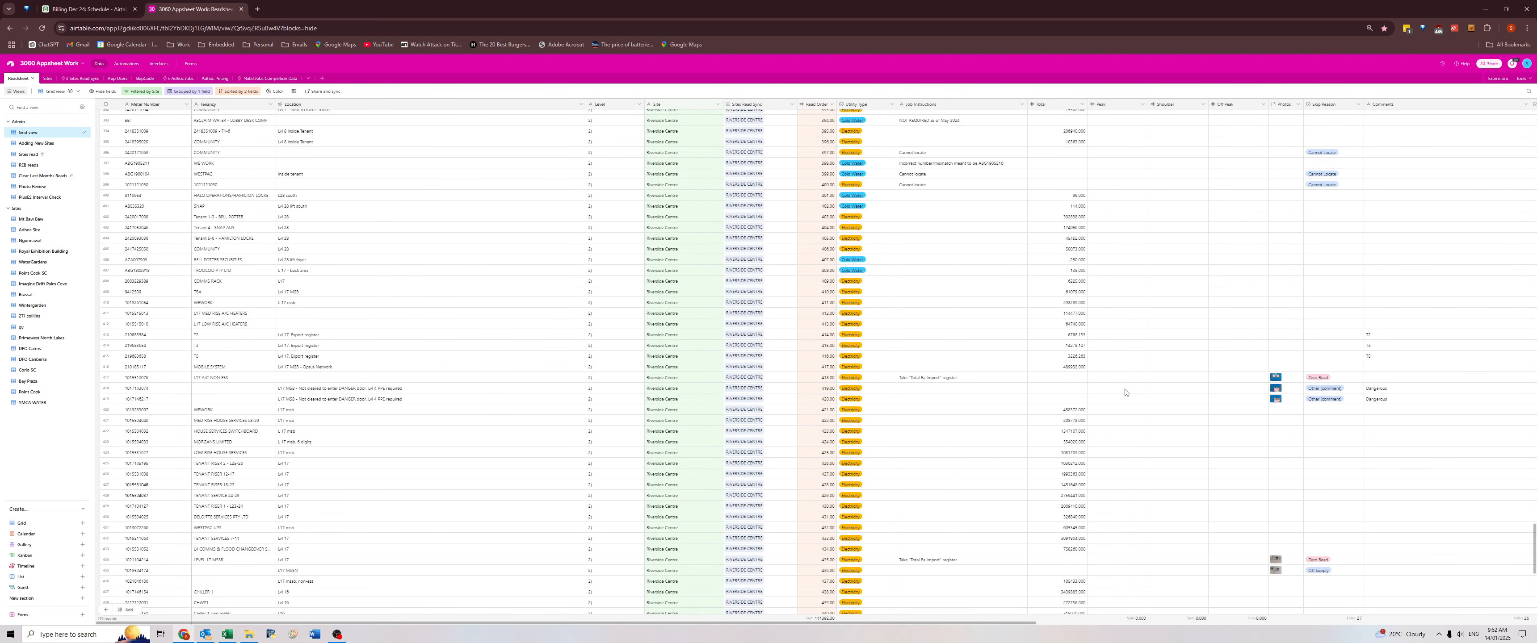
scroll(1126, 415, up, 2)
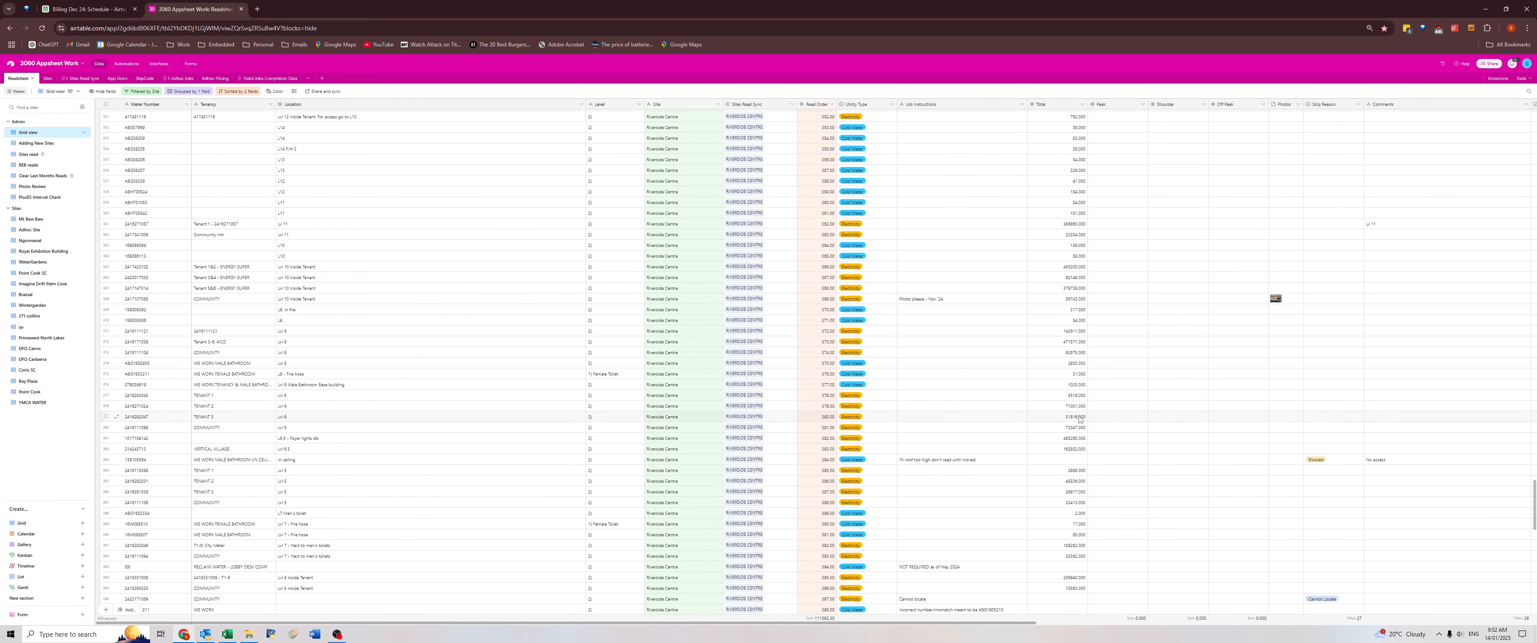
scroll(1078, 419, up, 12)
scroll(1078, 416, up, 7)
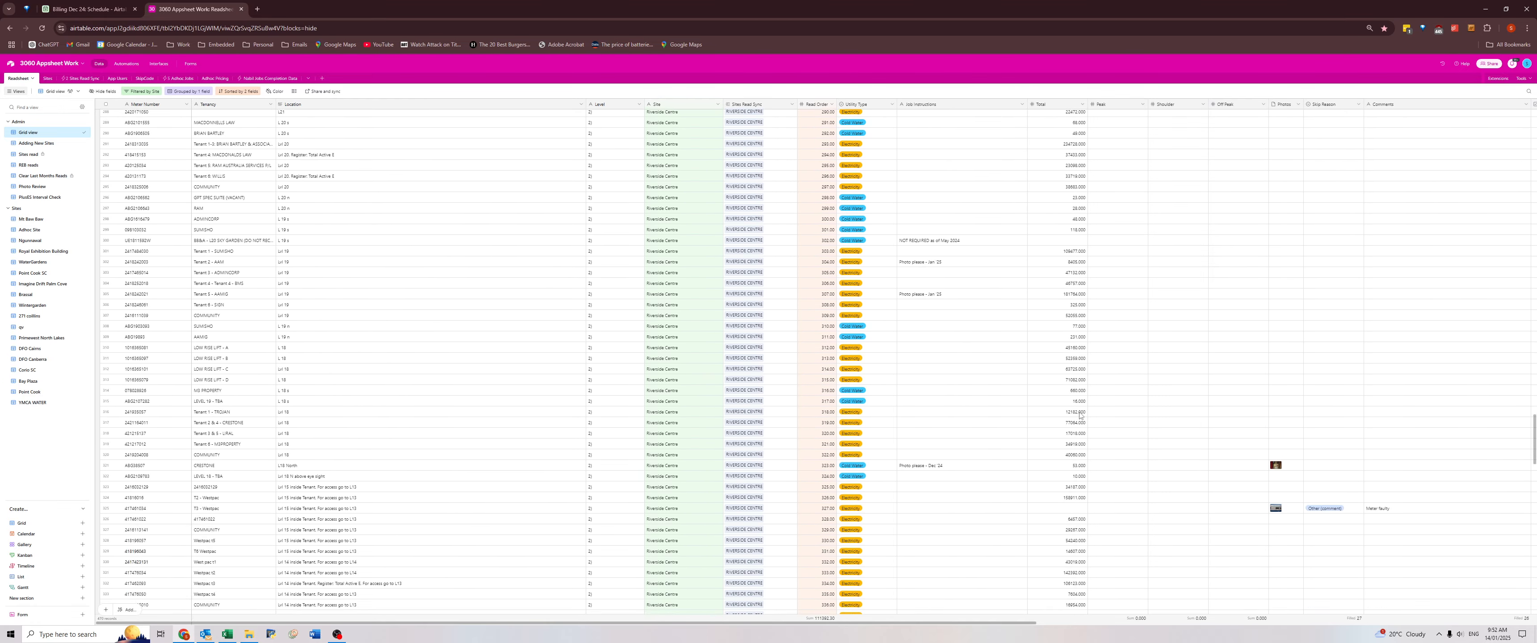
scroll(933, 444, up, 20)
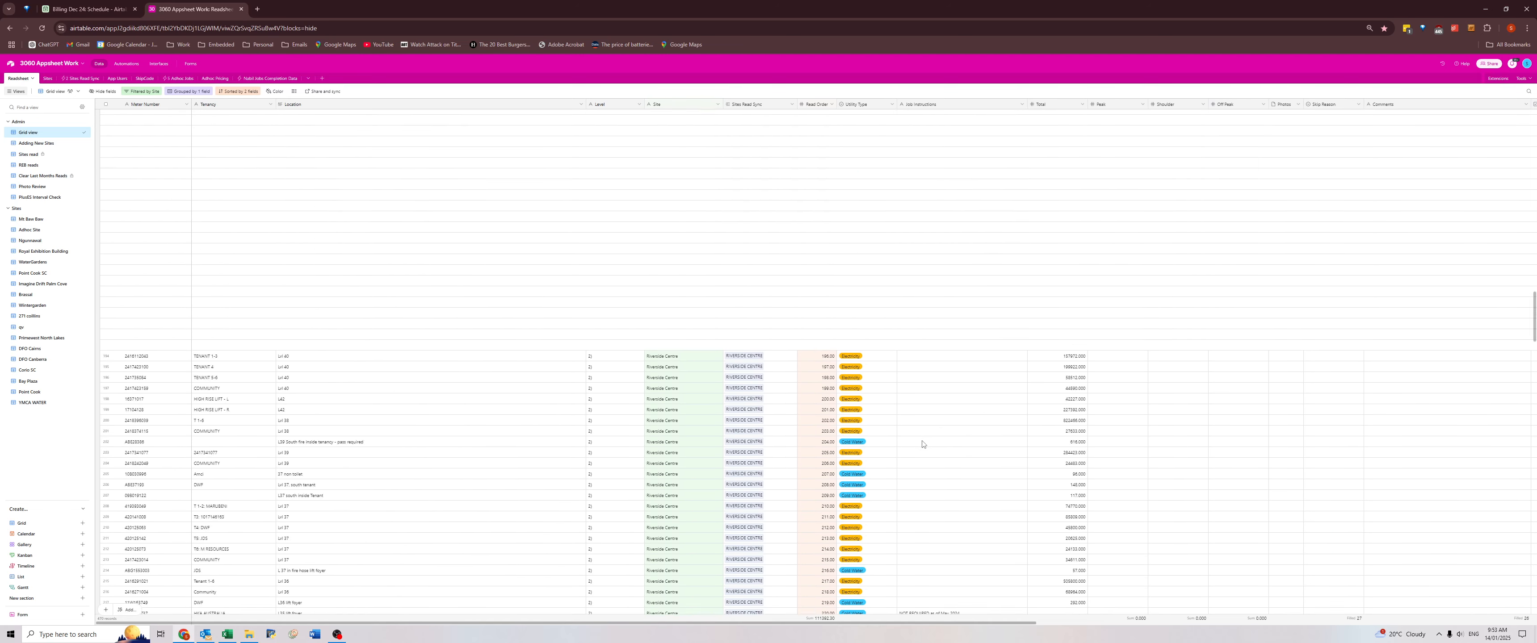
scroll(937, 405, up, 3)
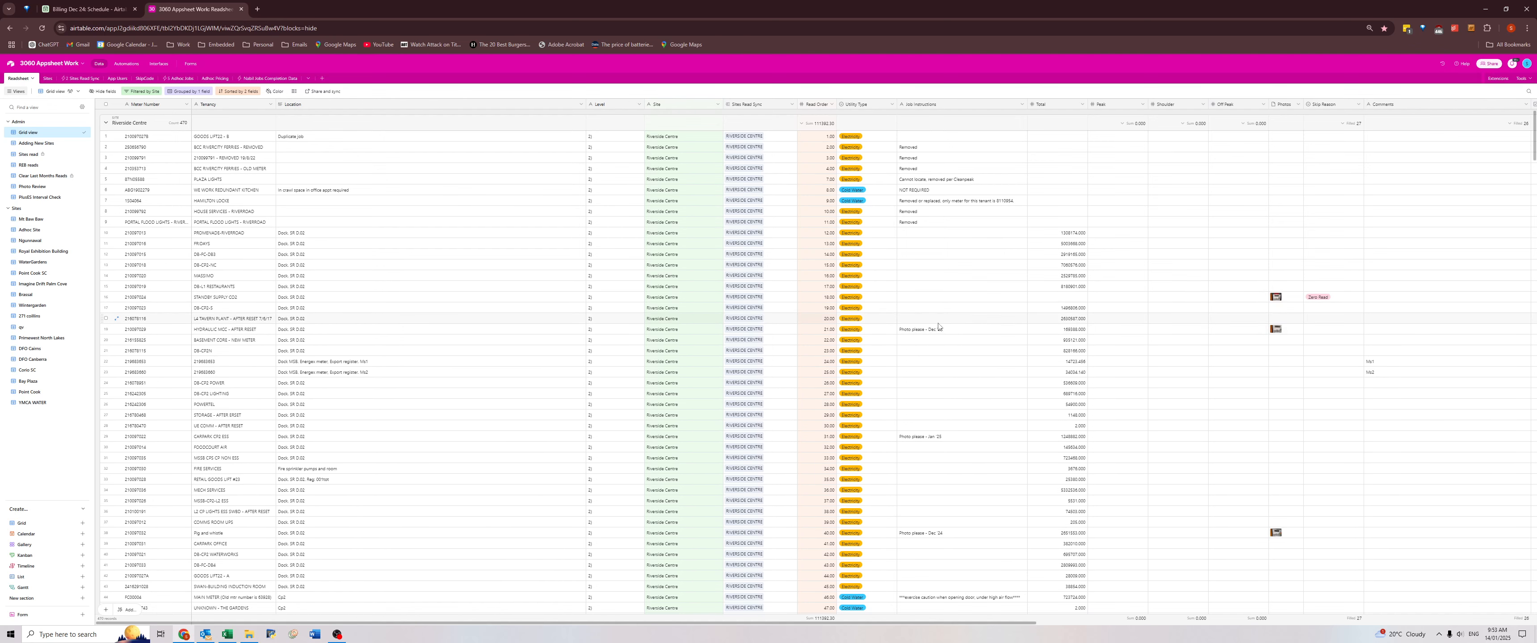
Clear the Dec 24 photo requests from the Job Instructions of the Hydraulic VSD and Fig and Whistle meters.
click(936, 330)
click(940, 350)
click(949, 331)
key(Delete)
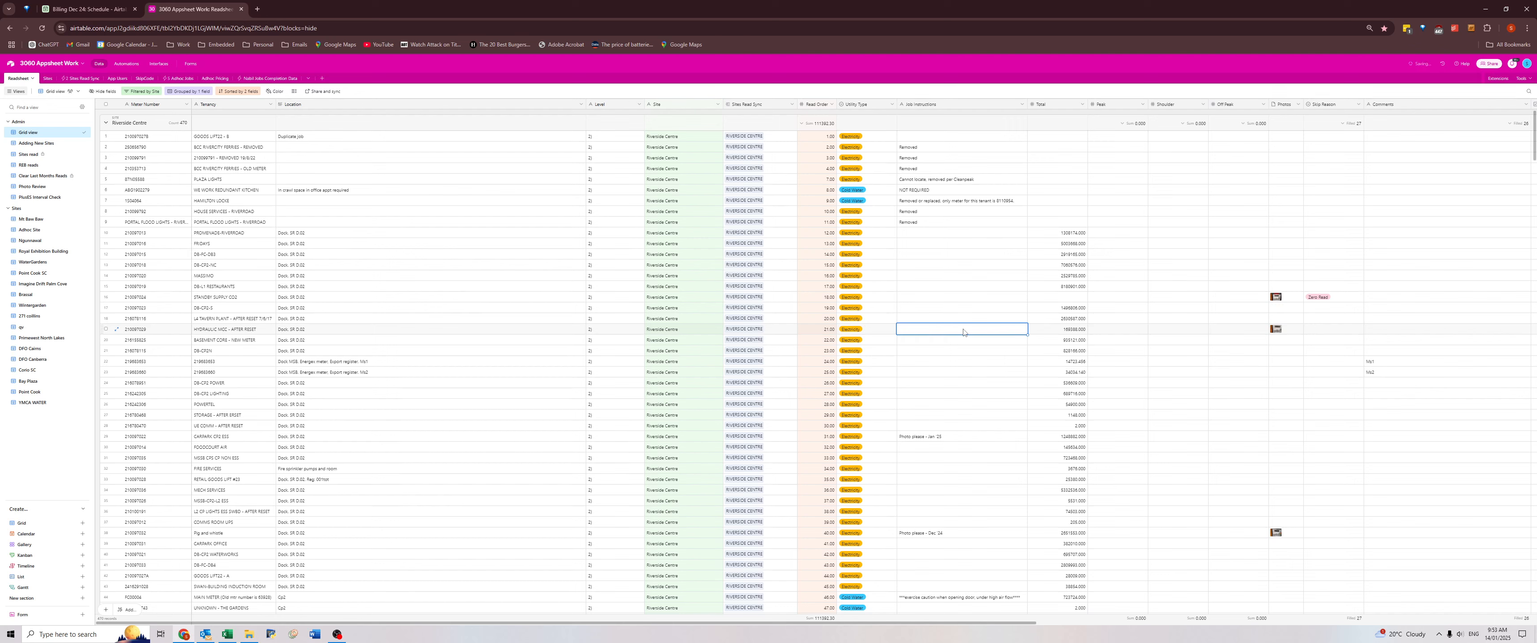
click(927, 537)
click(934, 441)
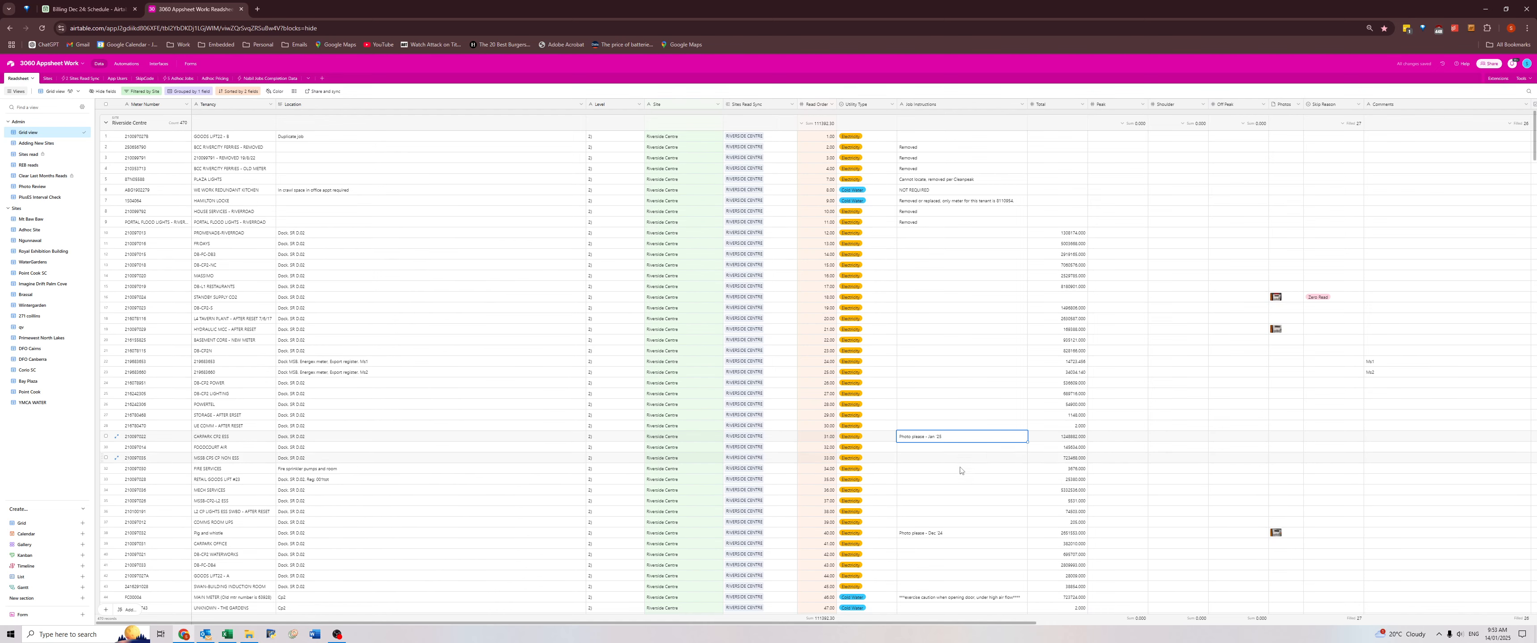
click(935, 534)
key(Delete)
Clear the Nov 24 and Dec 24 photo requests of the Plaza & Services and End of Trip Facilities water meters.
scroll(955, 507, down, 2)
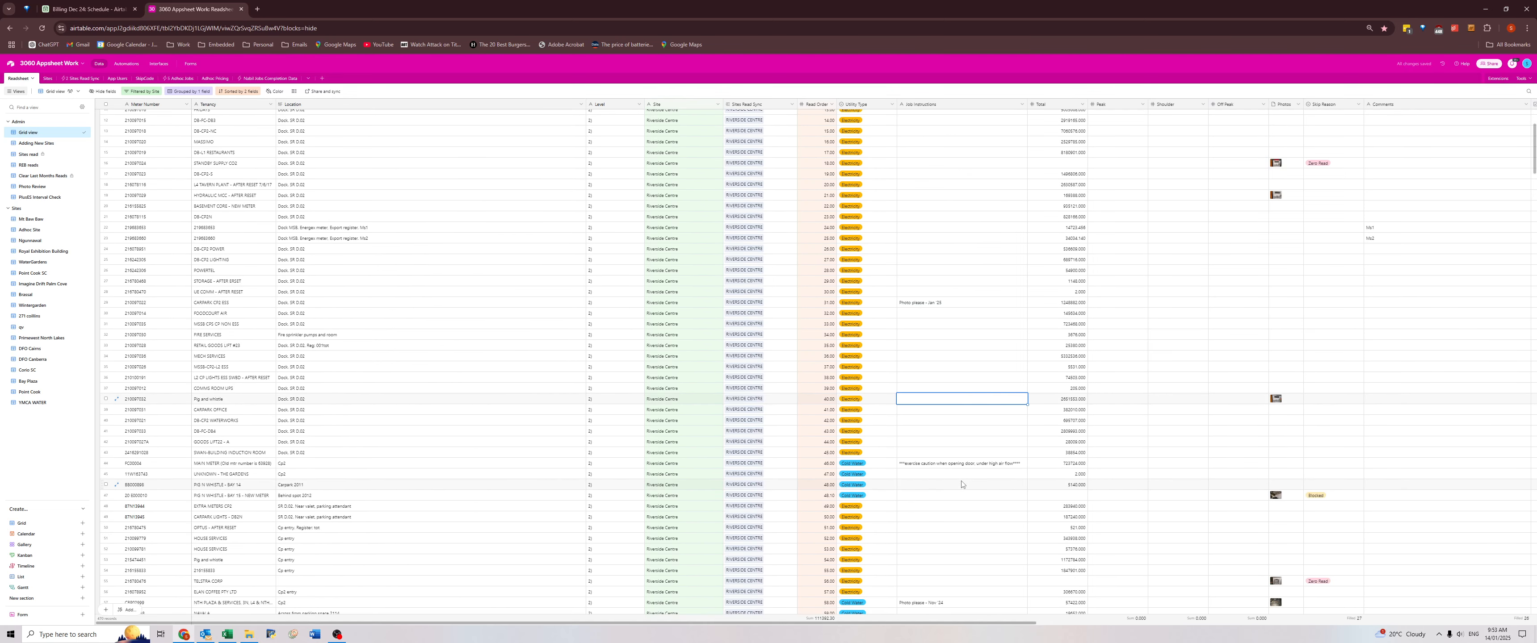
scroll(963, 485, up, 3)
scroll(964, 473, down, 7)
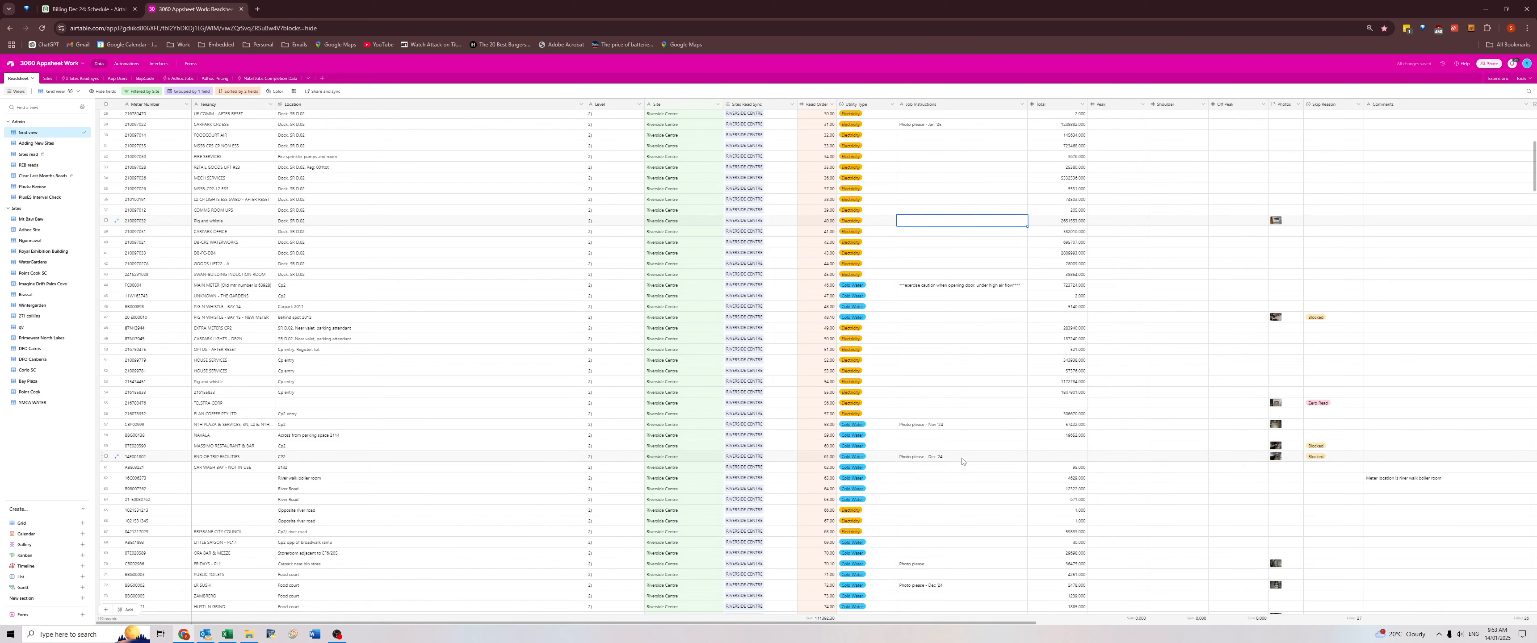
click(956, 425)
key(Delete)
click(957, 456)
key(Delete)
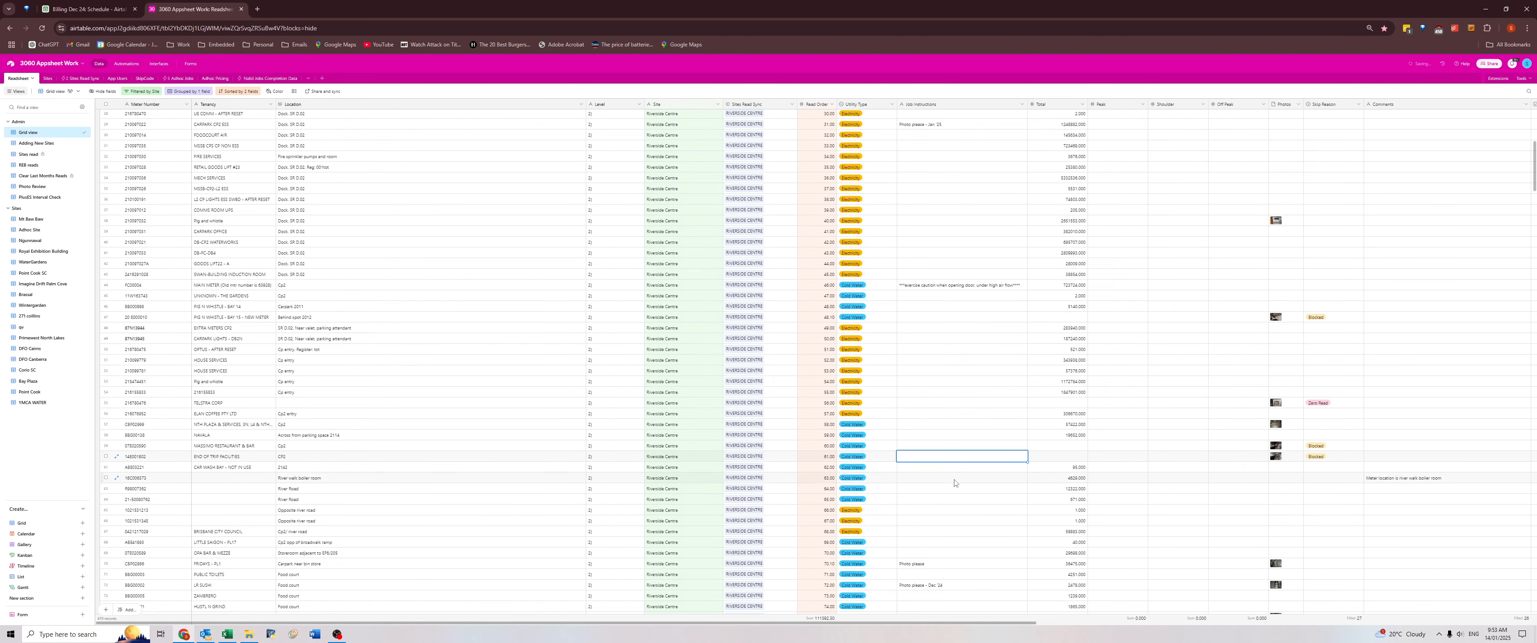
Clear the Nov 24 and Dec 24 photo requests from the Job Instructions of the three food court meters.
click(946, 564)
scroll(943, 537, down, 7)
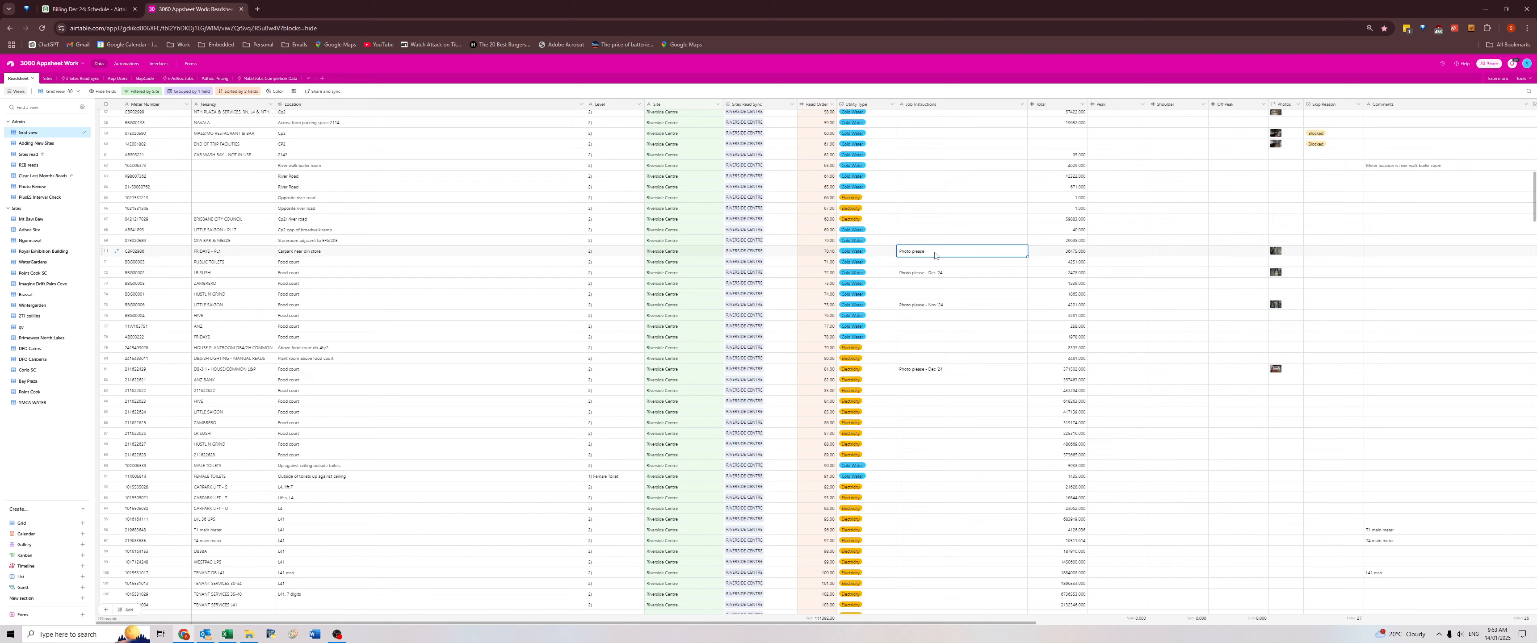
click(936, 276)
key(Delete)
click(932, 307)
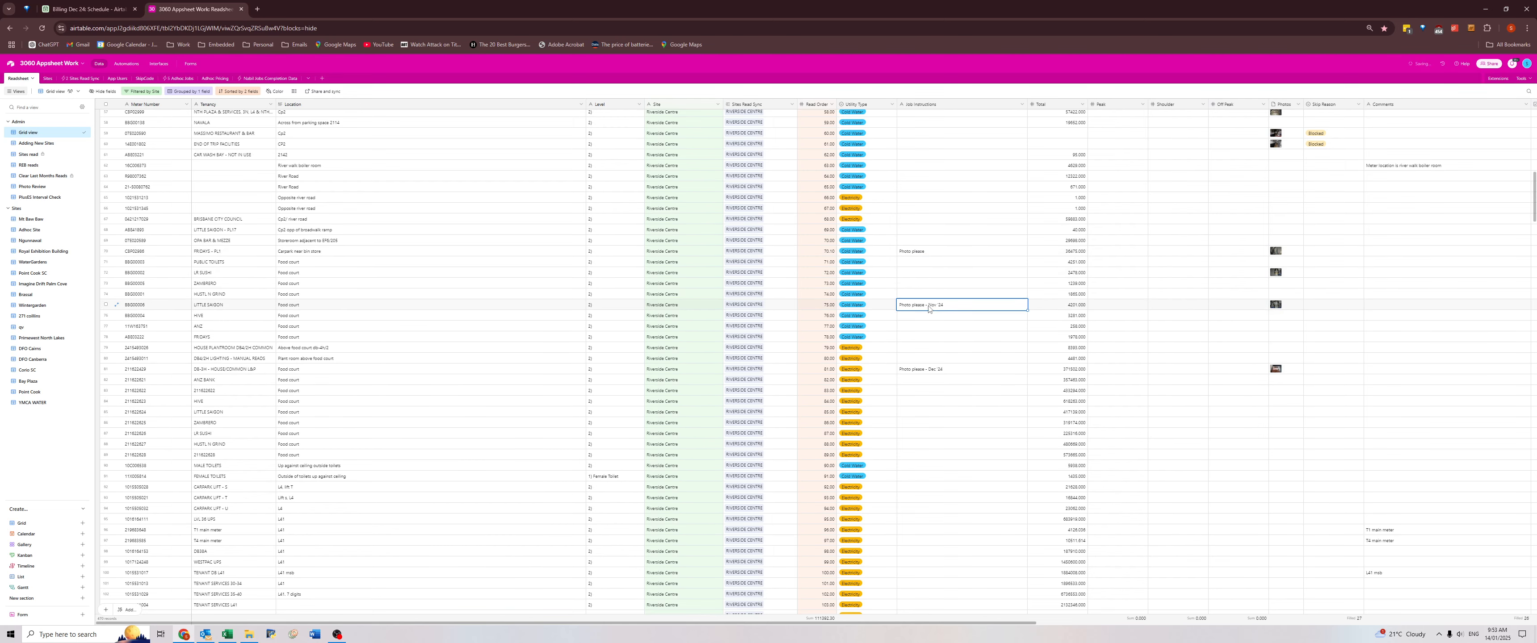
key(Delete)
click(926, 372)
key(Delete)
Clear the Nov 24 and Dec 24 photo requests from the Job Instructions of the inside-tenant Community meter and the Thynne McCartney water meter.
scroll(942, 382, down, 10)
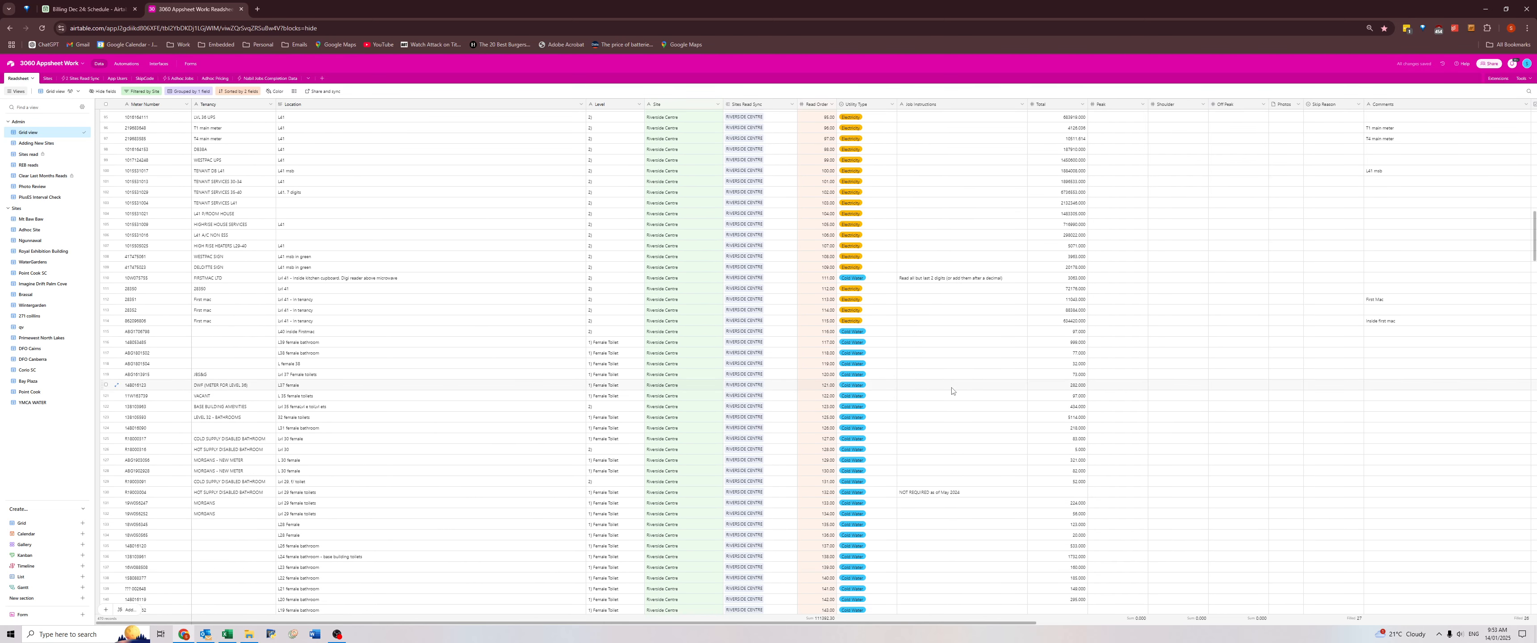
scroll(952, 393, down, 4)
click(951, 382)
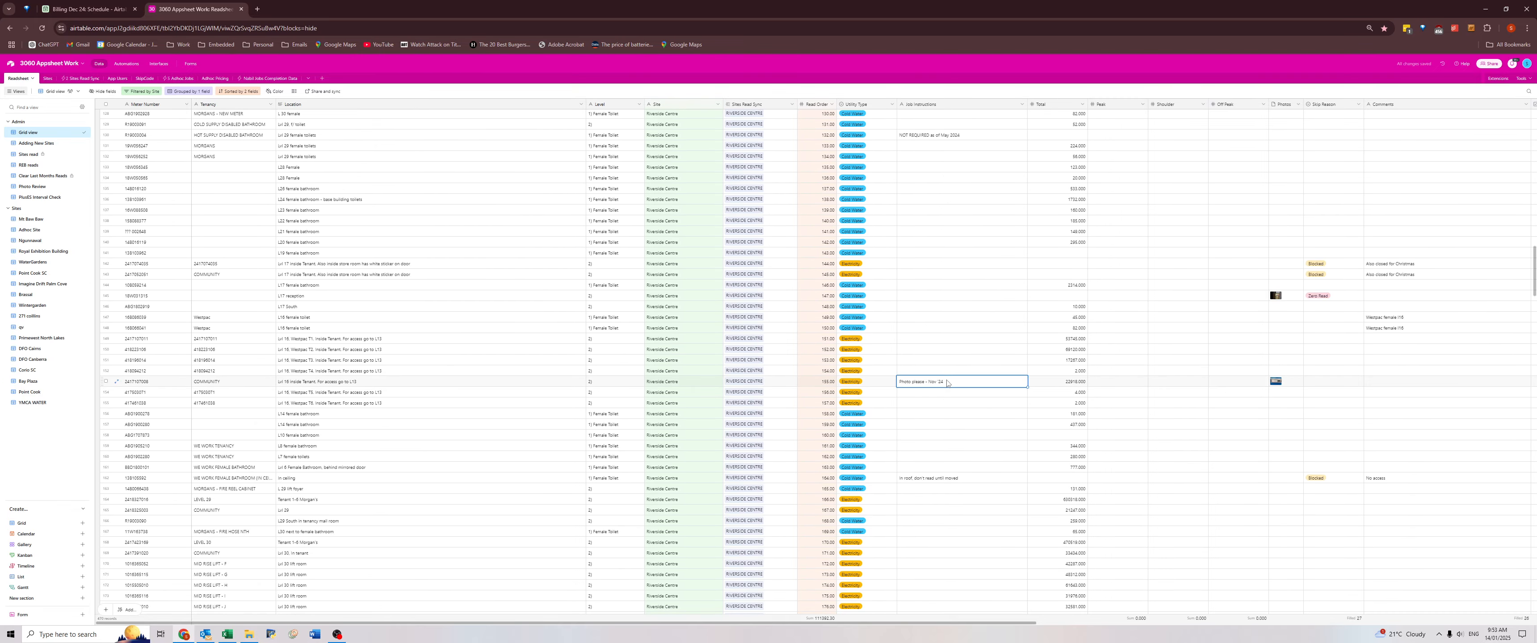
key(Delete)
scroll(951, 394, down, 6)
scroll(949, 389, down, 8)
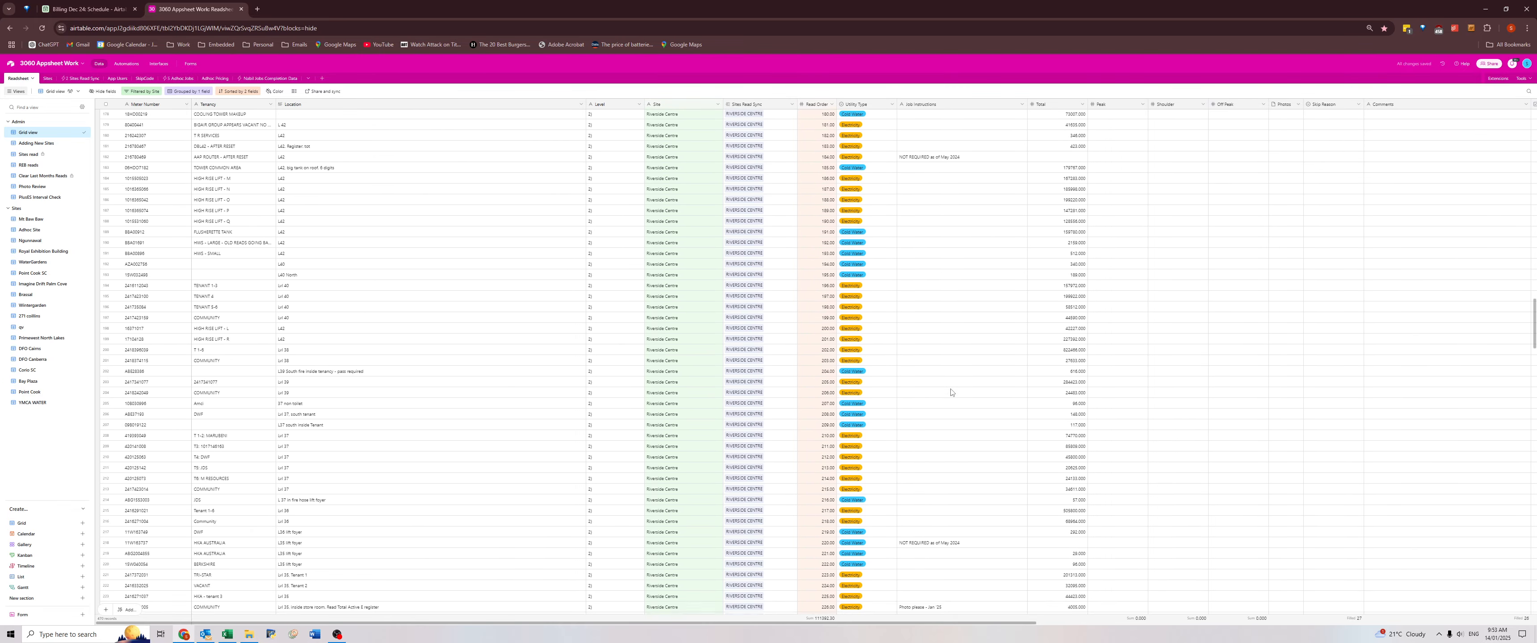
click(947, 385)
scroll(946, 400, down, 5)
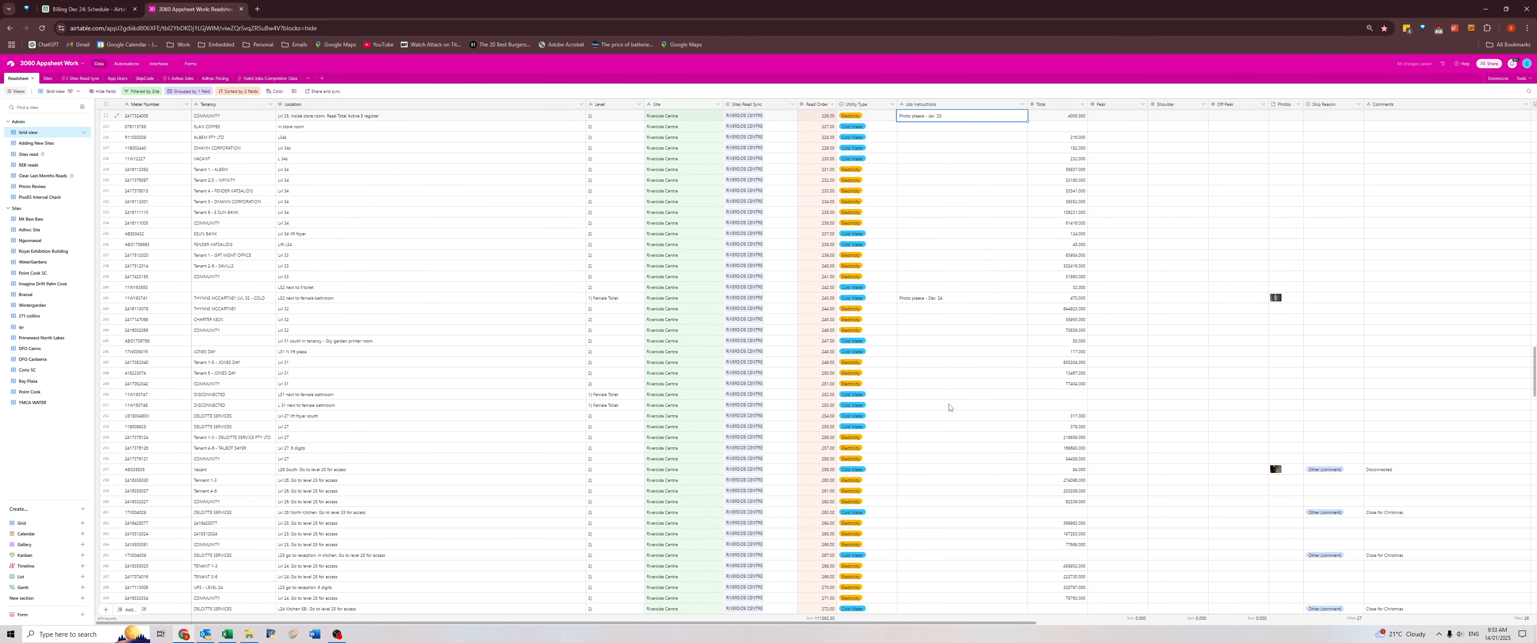
click(922, 302)
scroll(937, 331, down, 11)
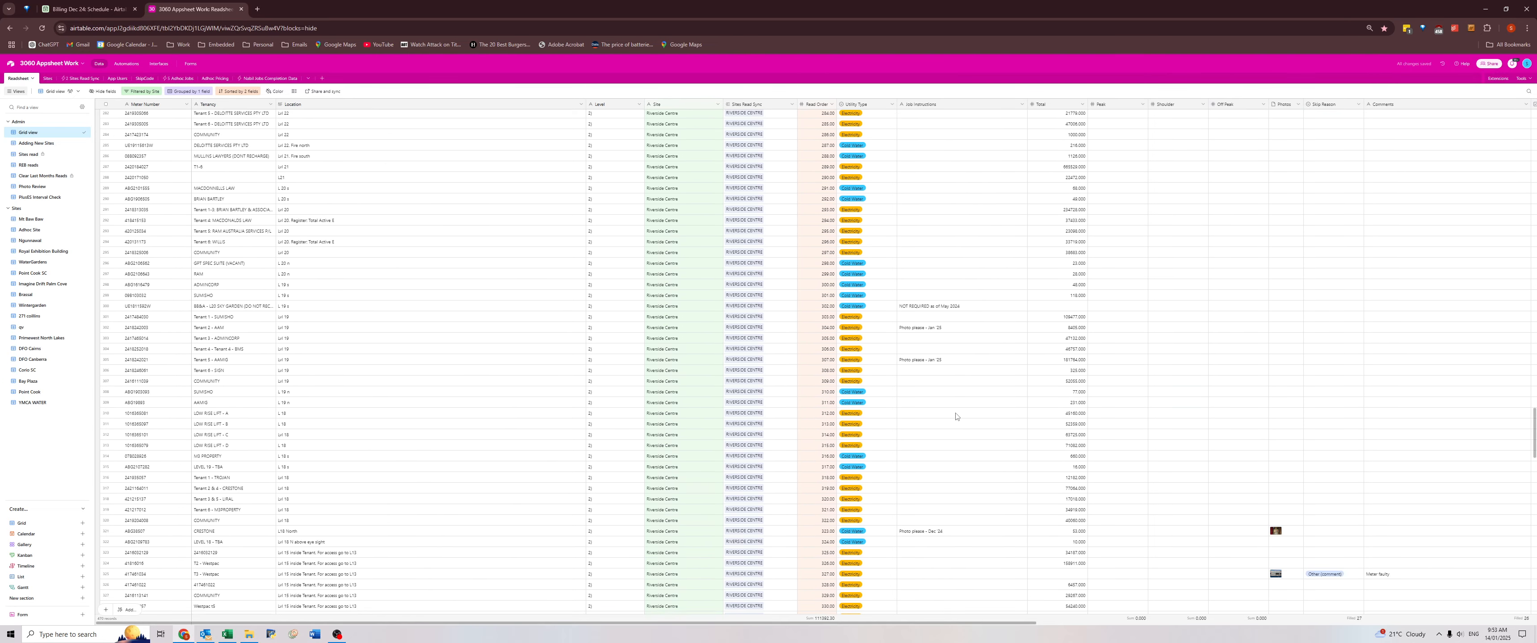
Check the Jan 25 photo requests and the record details of the meter marked NOT REQUIRED as of May 2024.
click(937, 329)
click(943, 360)
scroll(949, 388, down, 3)
scroll(928, 313, up, 4)
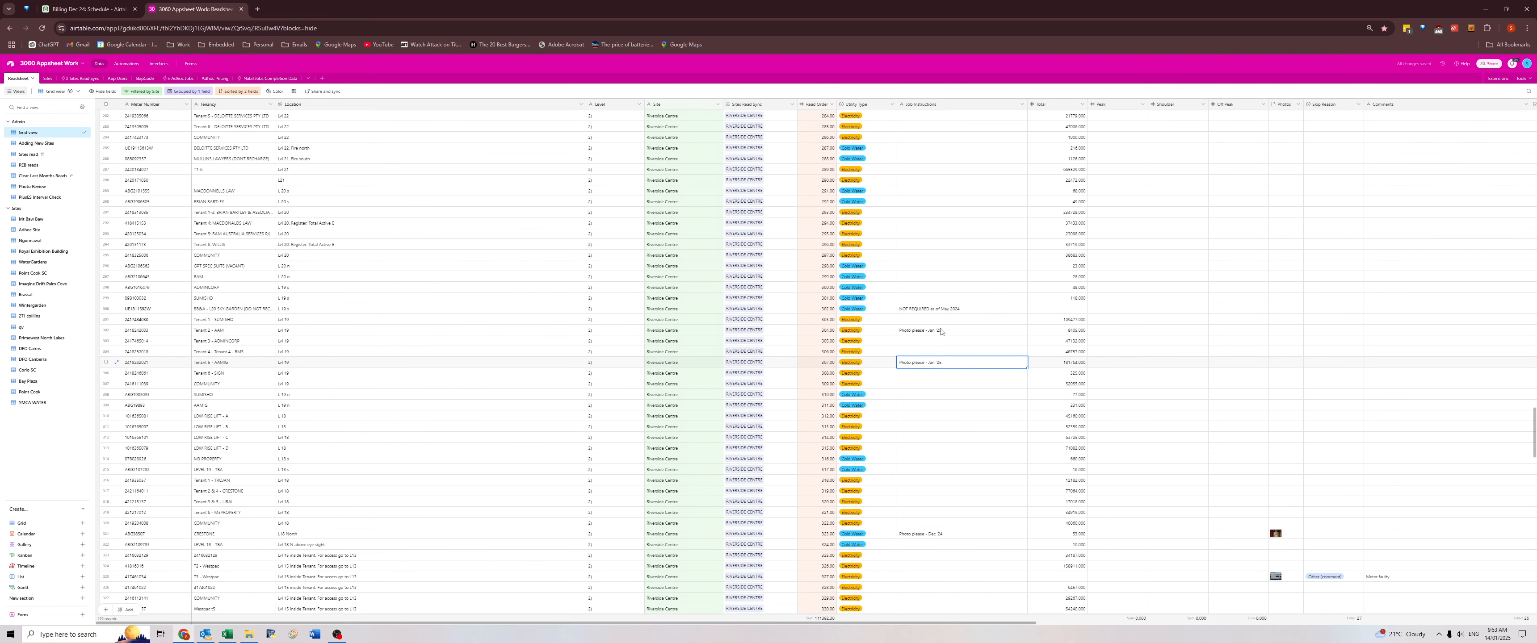
click(925, 309)
click(116, 309)
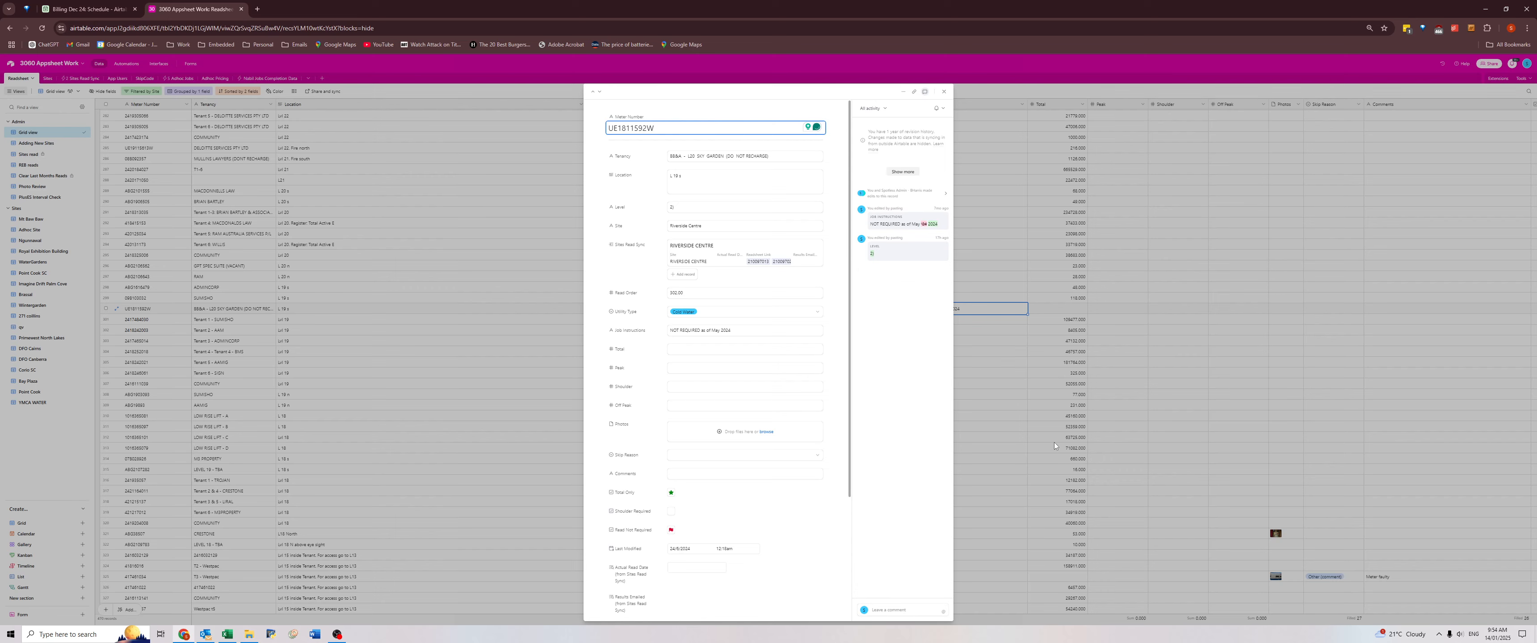
click(1066, 451)
Clear the fulfilled photo requests from the Job Instructions of the Crestone, five-digit inside-tenant and lower-level Community meters.
scroll(928, 361, down, 3)
click(929, 360)
key(Delete)
scroll(930, 411, down, 8)
click(922, 271)
key(Delete)
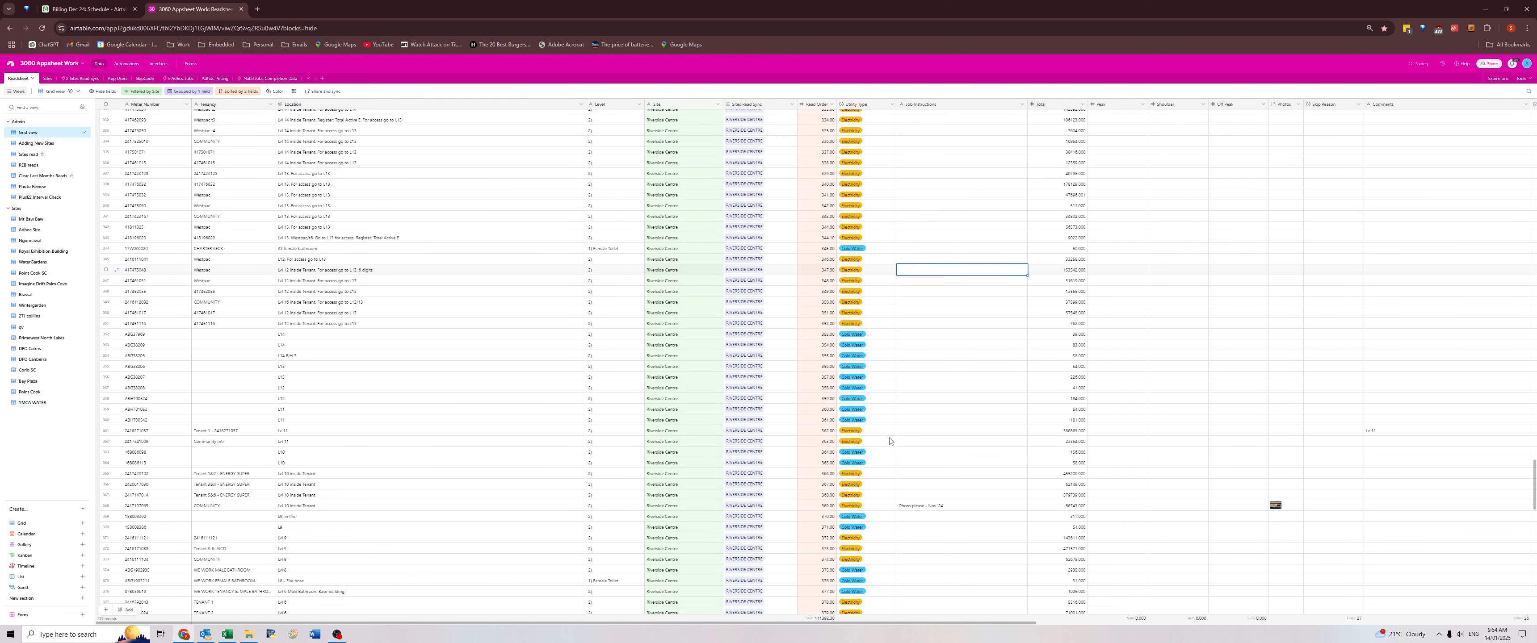
click(913, 506)
key(Delete)
Clear the photo request from the Job Instructions of the Chiller 2 meter.
scroll(931, 442, down, 8)
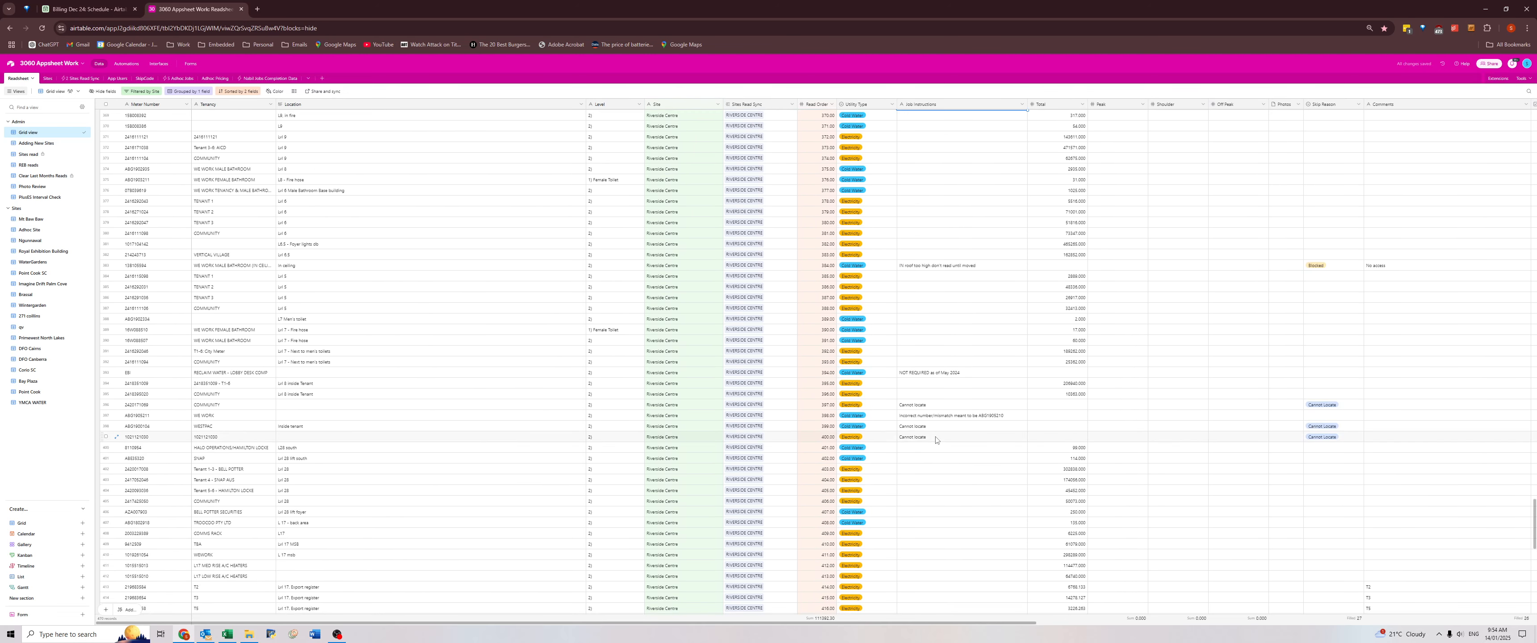
scroll(934, 419, down, 10)
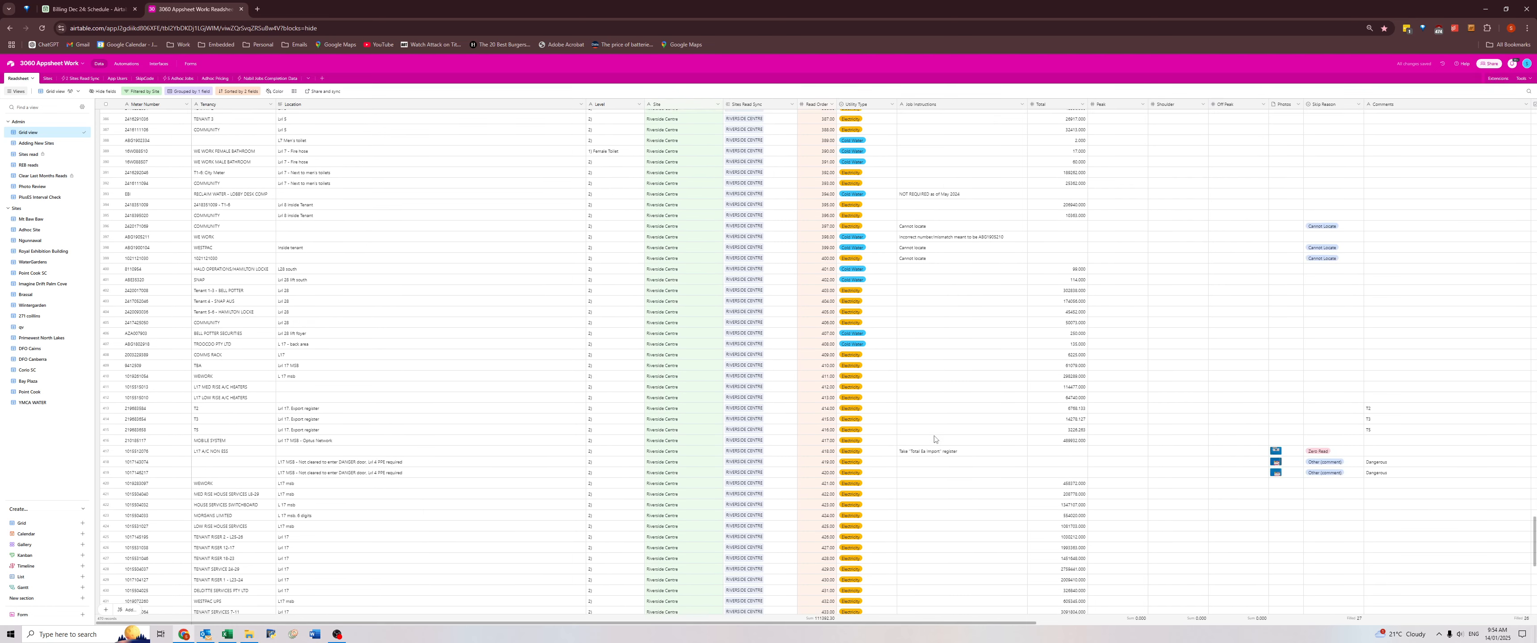
scroll(936, 430, down, 1)
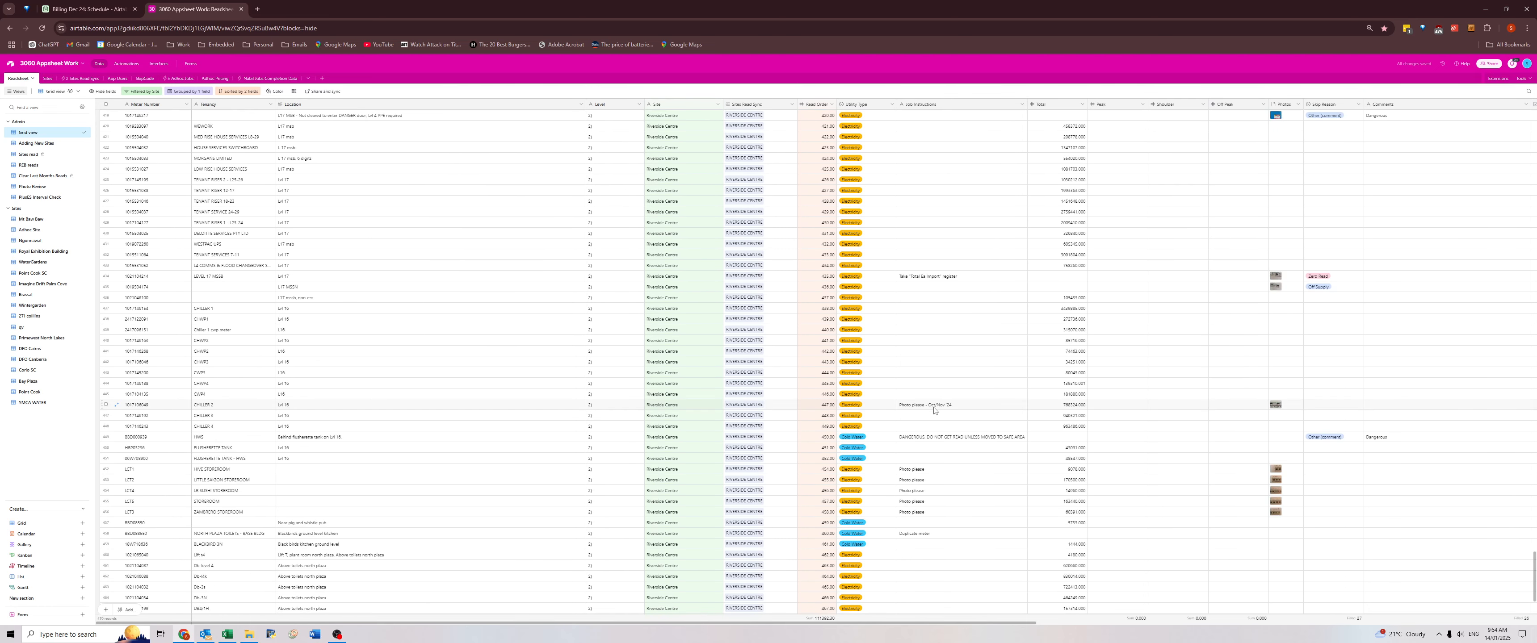
click(934, 408)
key(Delete)
scroll(933, 432, down, 3)
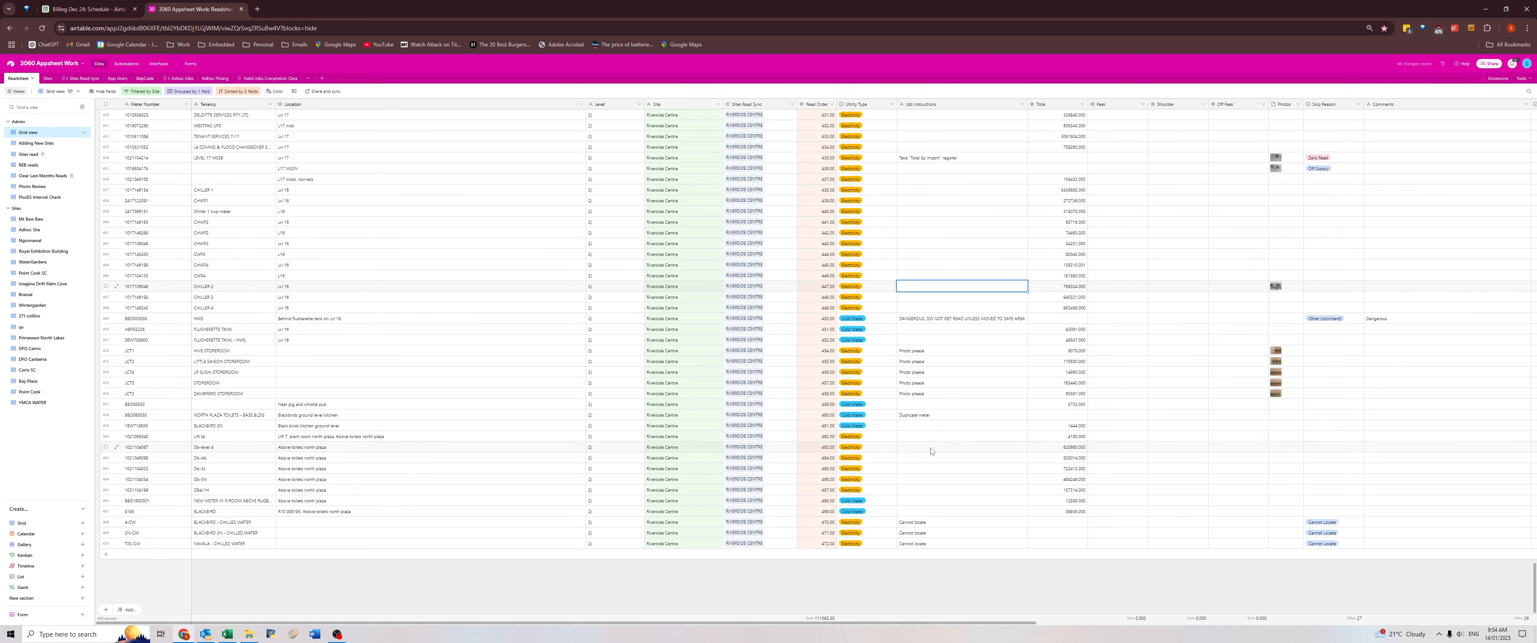
Clear the data from Total through Comments for all Riverside Centre meters, from the first record to the last.
click(1075, 388)
key(ctrl+Up)
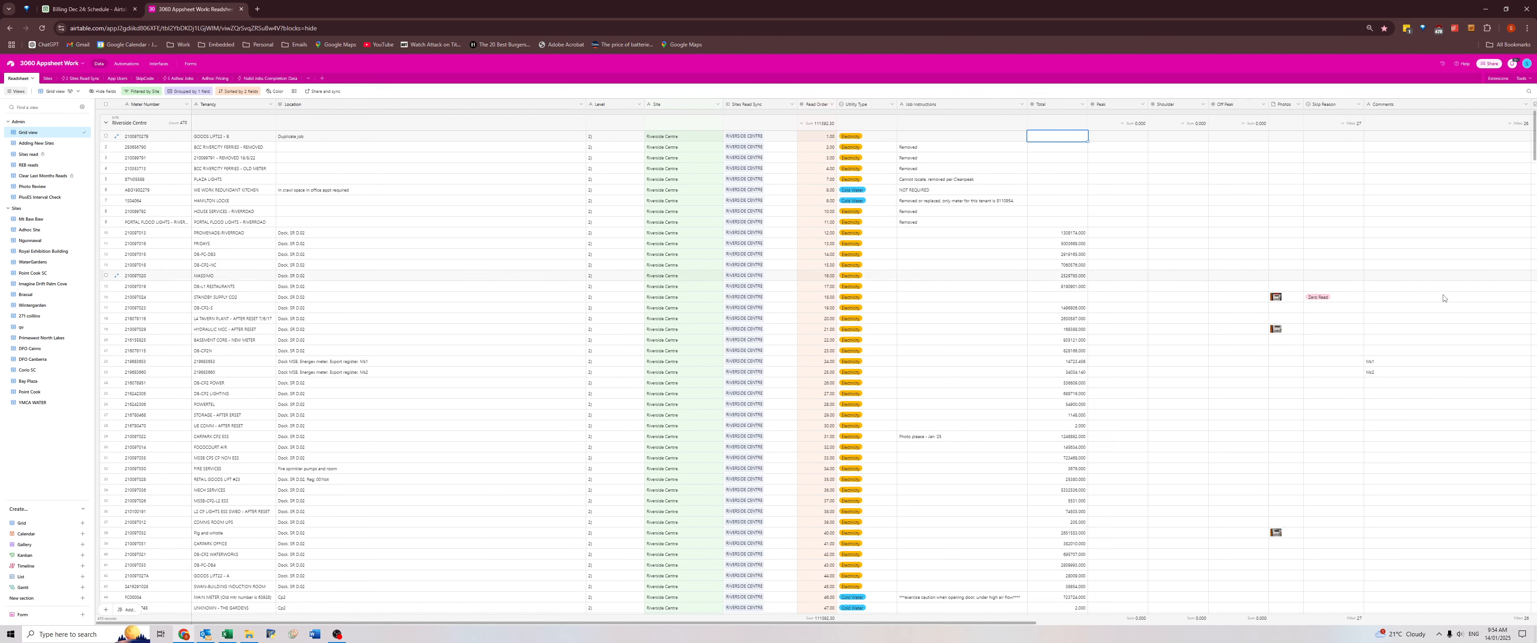
scroll(1443, 297, down, 20)
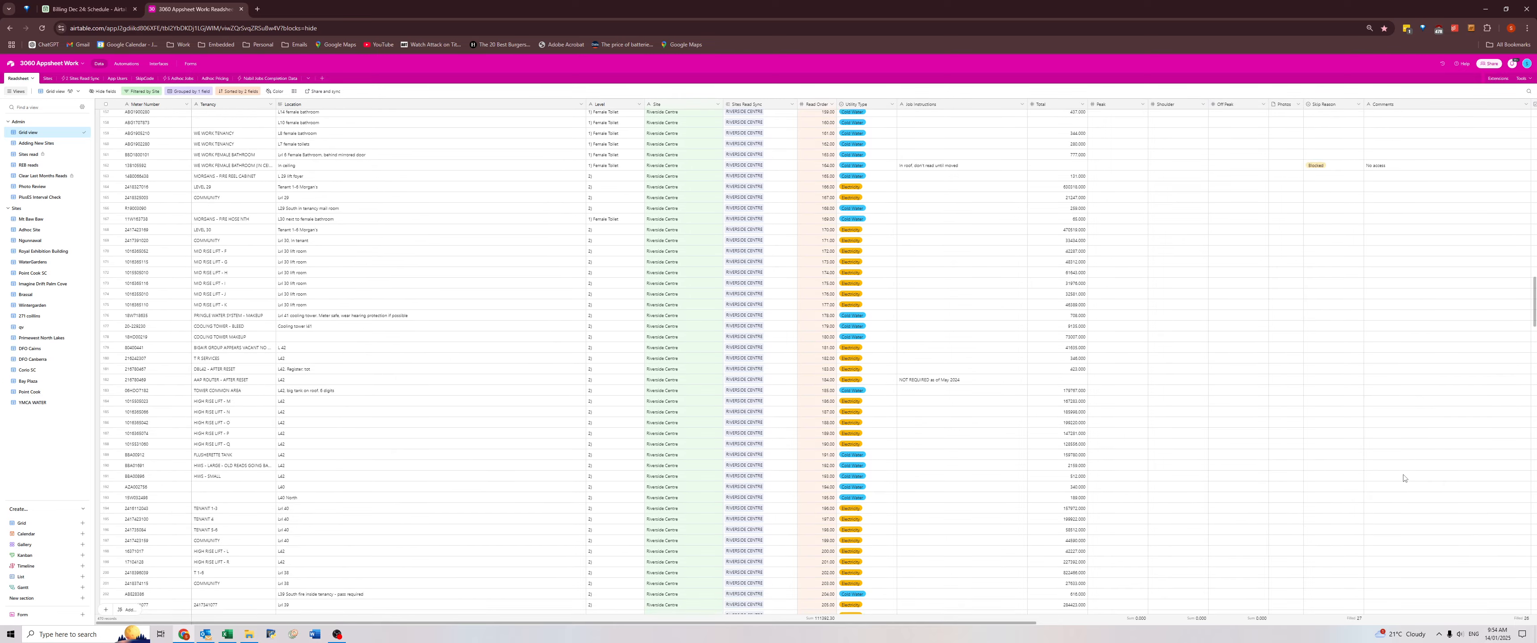
scroll(1403, 478, down, 20)
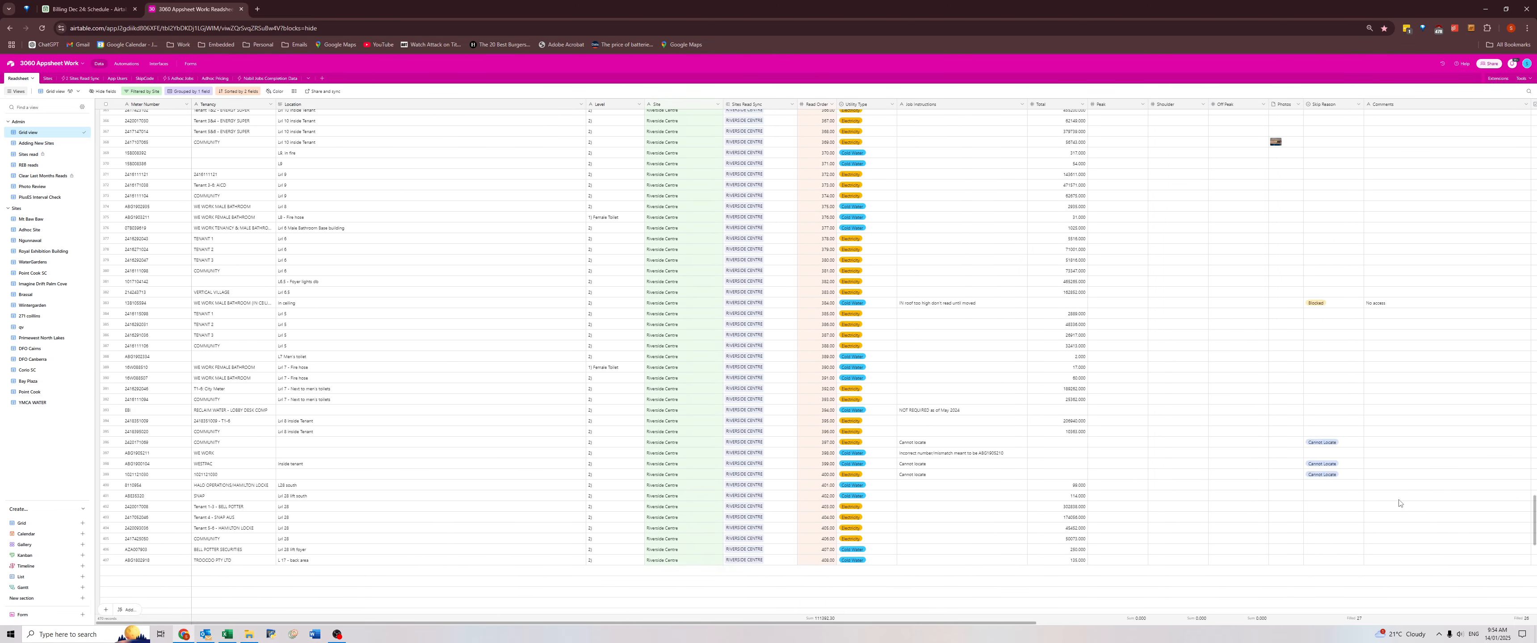
scroll(1401, 503, down, 12)
shift+click(1390, 542)
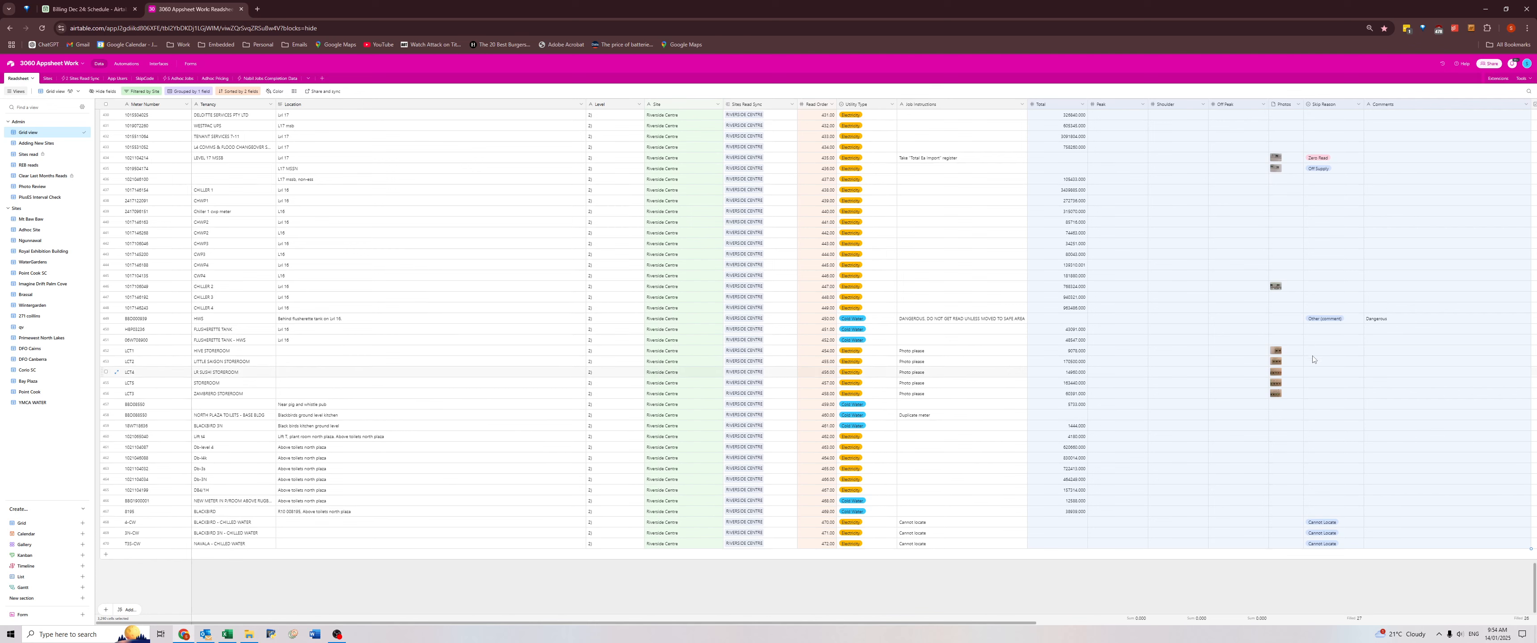
key(Delete)
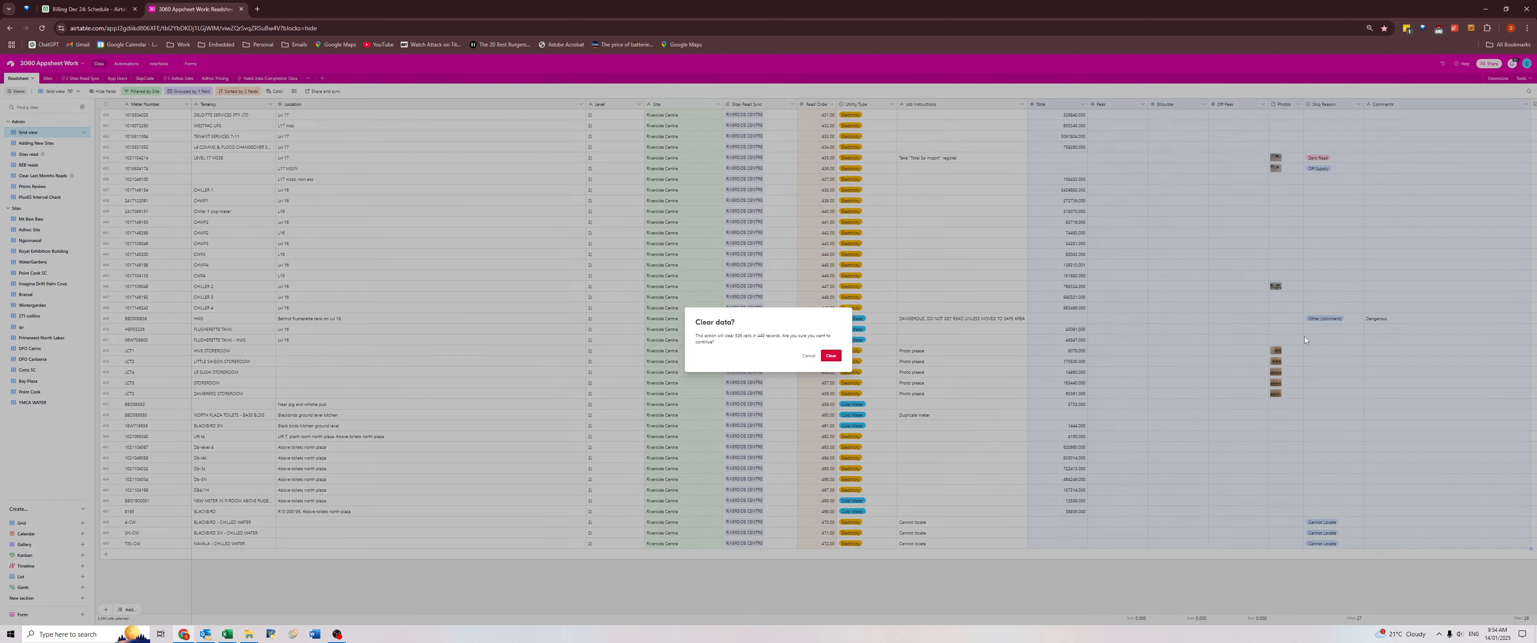
key(Return)
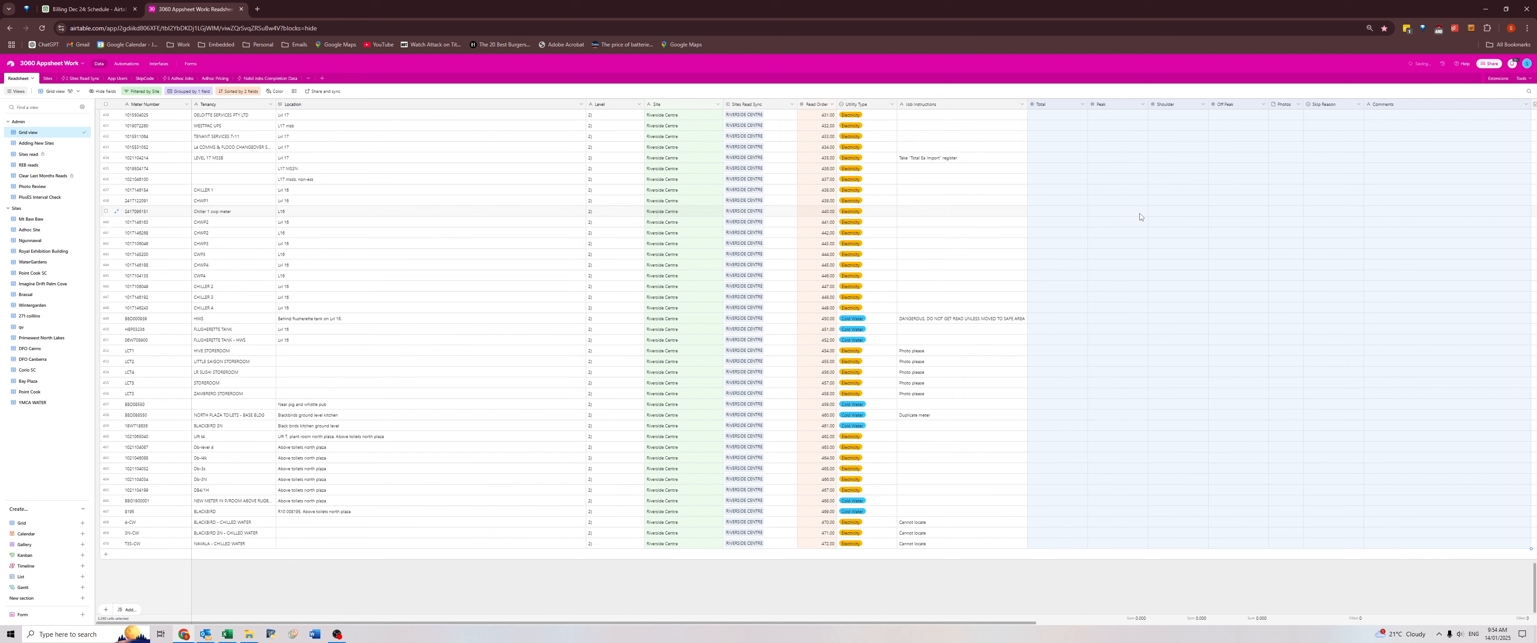
click(1165, 309)
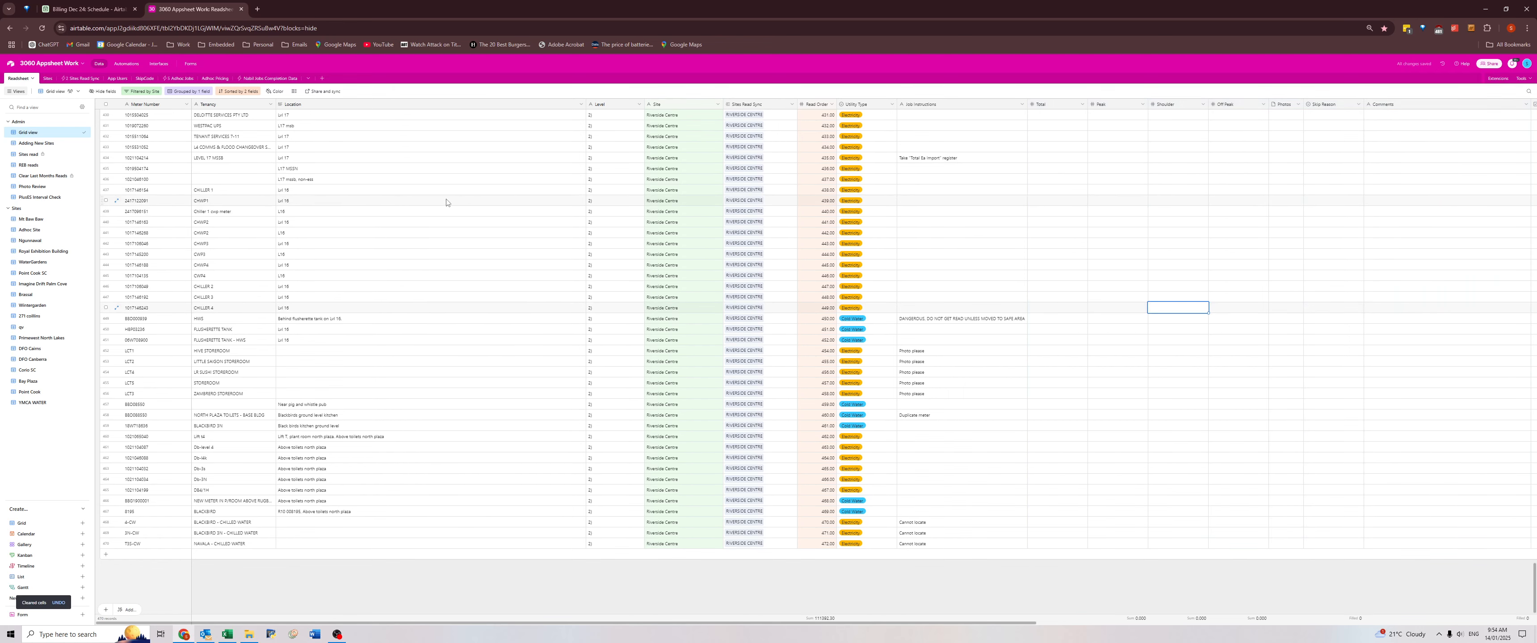
Examine which sites still hold old reads in the Clear Last Months Reads view.
click(387, 200)
click(24, 155)
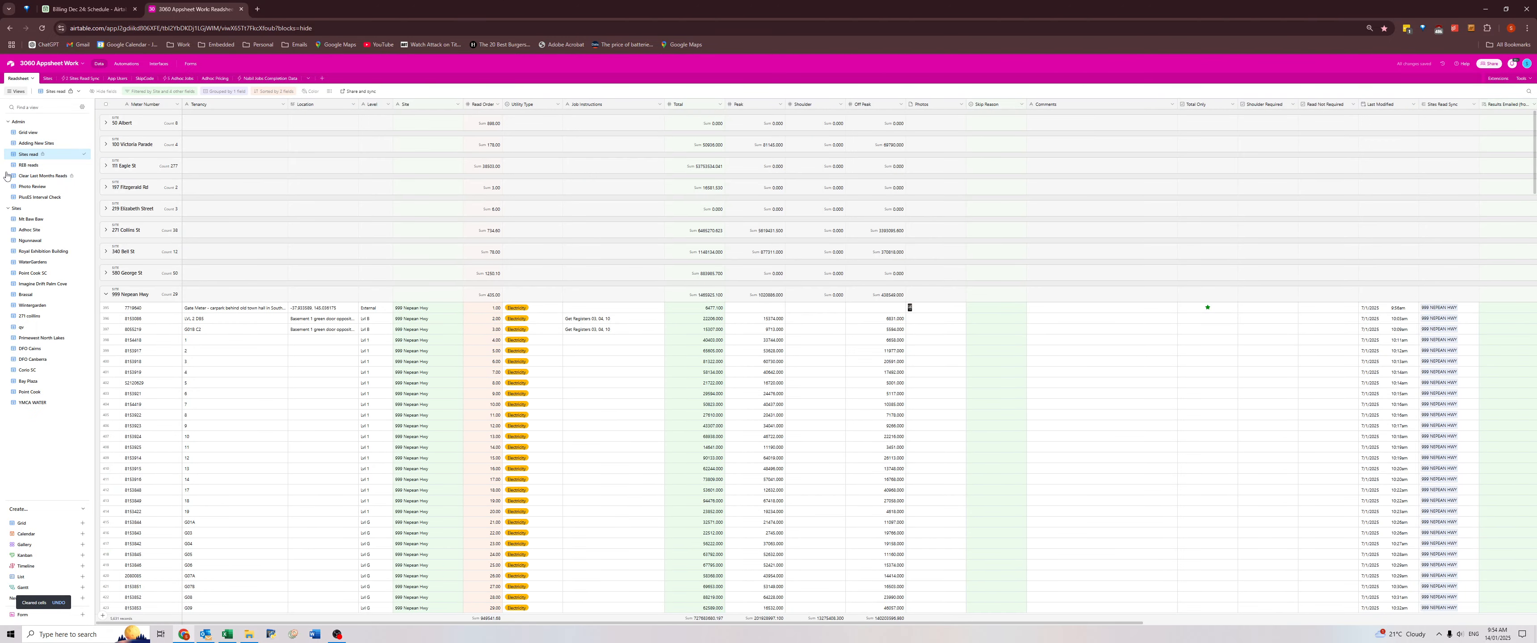
click(40, 176)
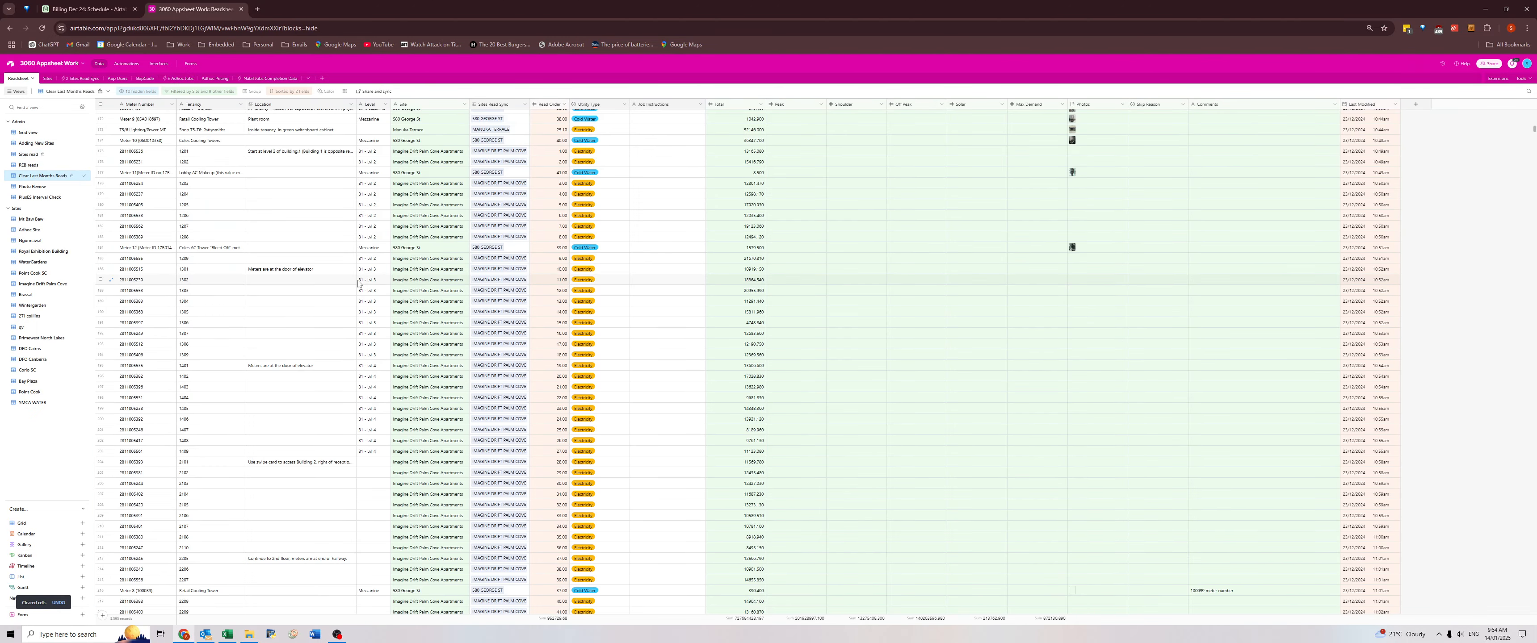
scroll(769, 278, up, 20)
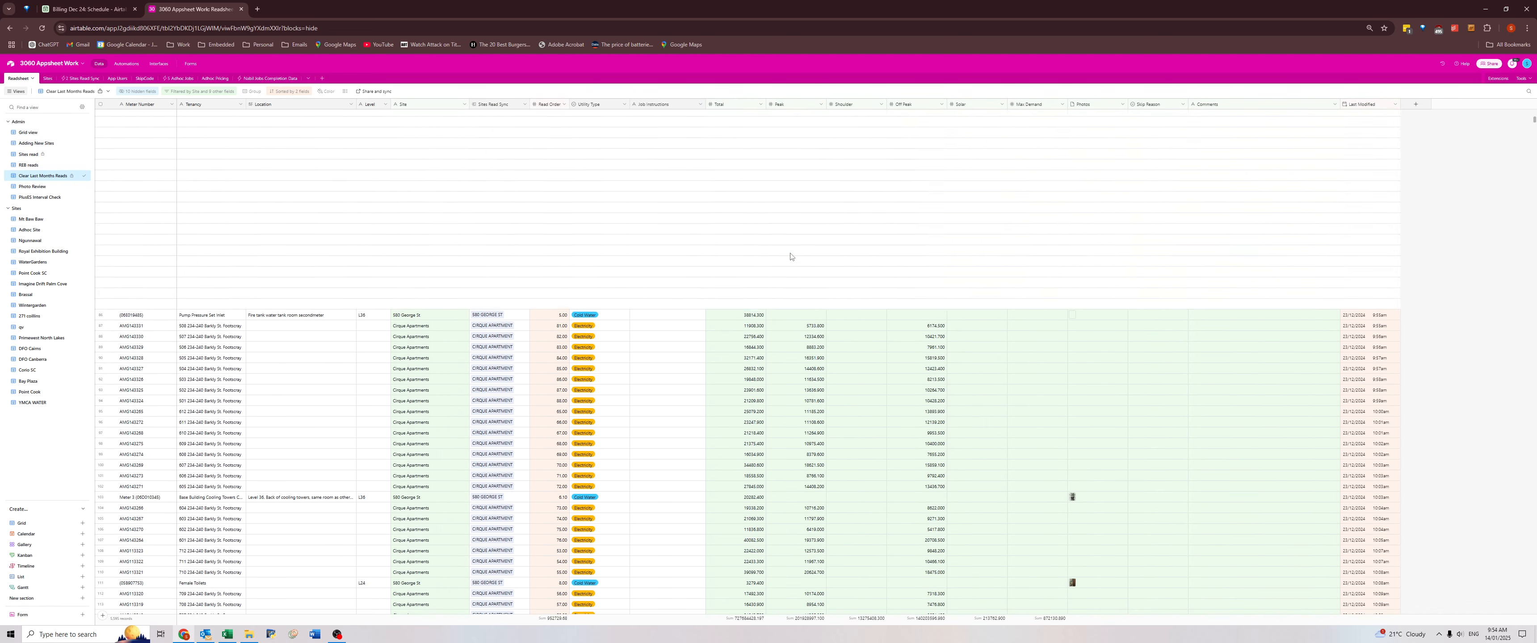
scroll(794, 269, up, 5)
scroll(699, 227, down, 10)
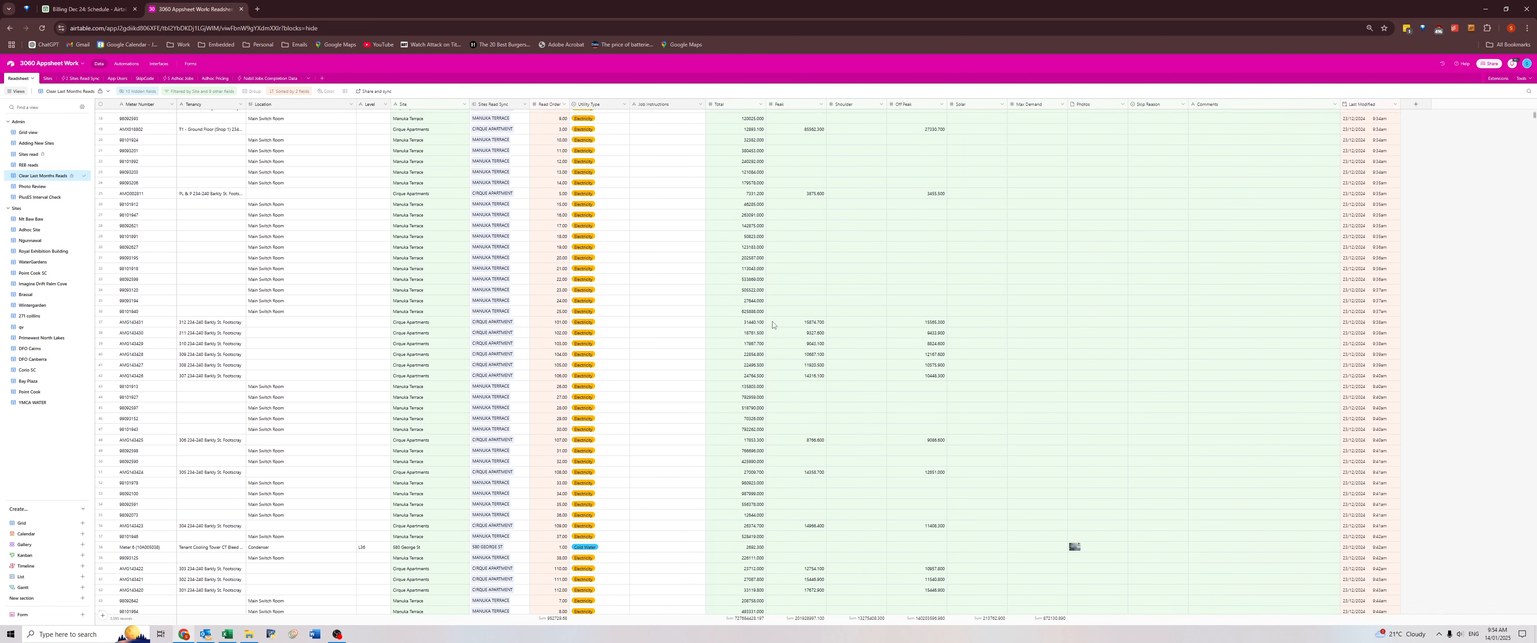
scroll(777, 307, up, 5)
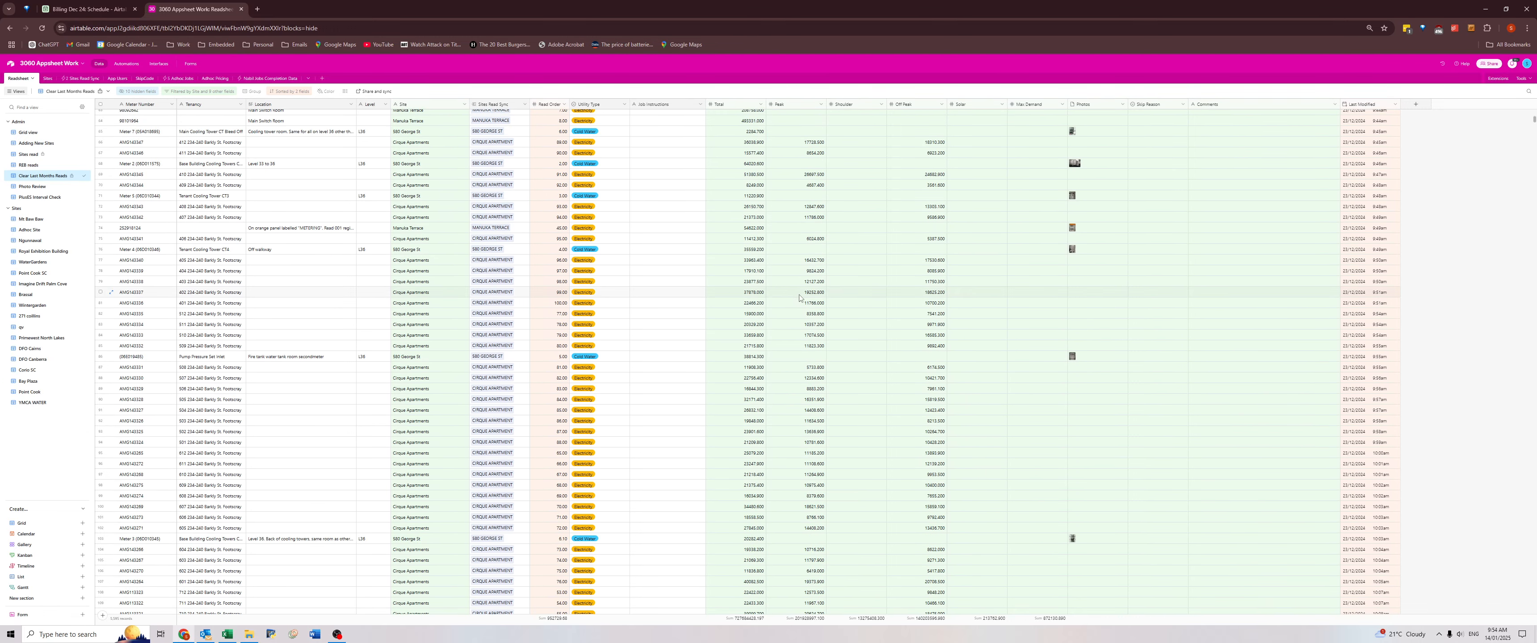
scroll(796, 269, up, 5)
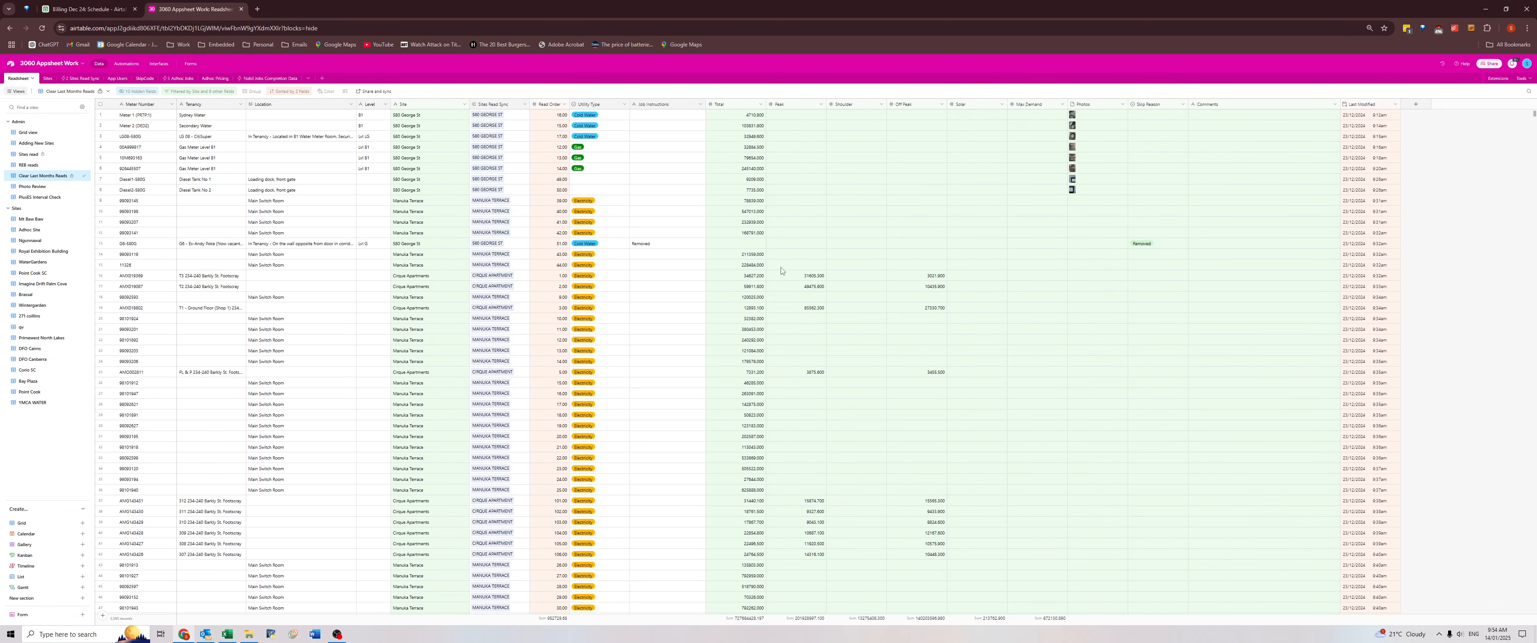
Return to the Grid view and filter the Site field to records containing "pacific f".
click(89, 131)
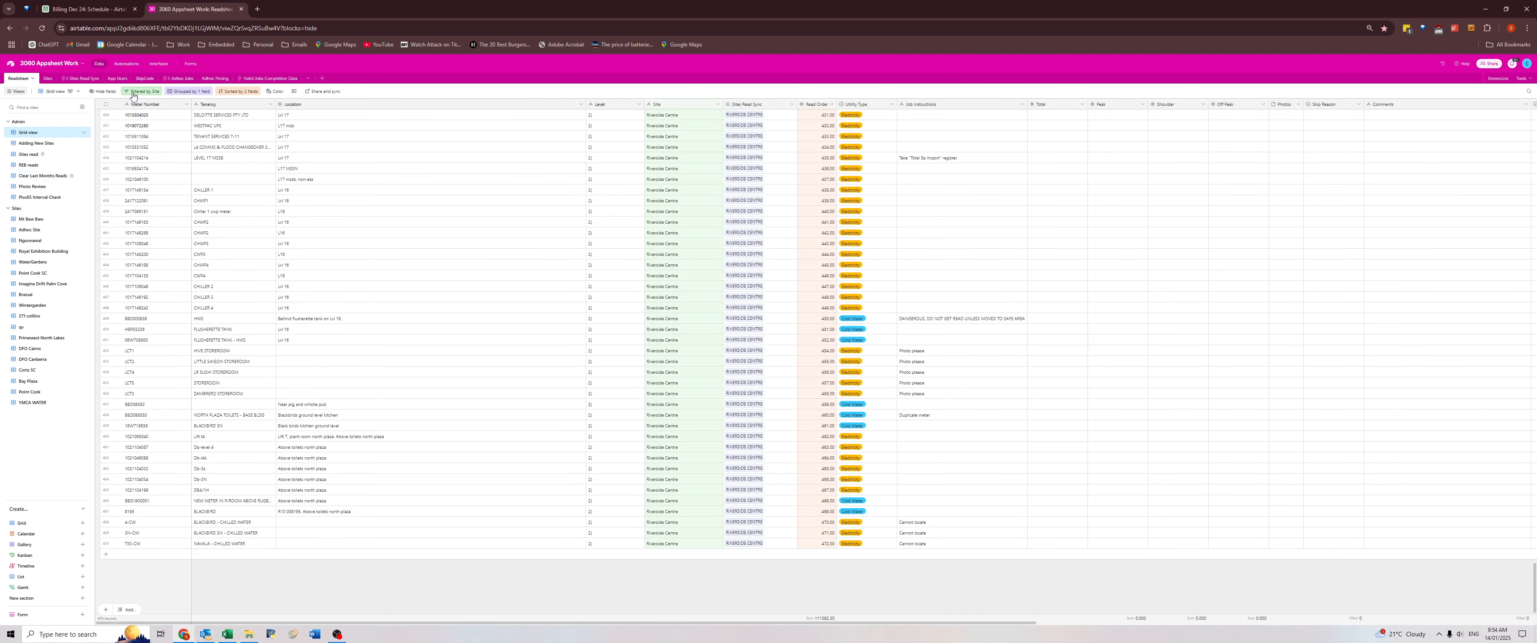
click(132, 96)
text(pacific epping)
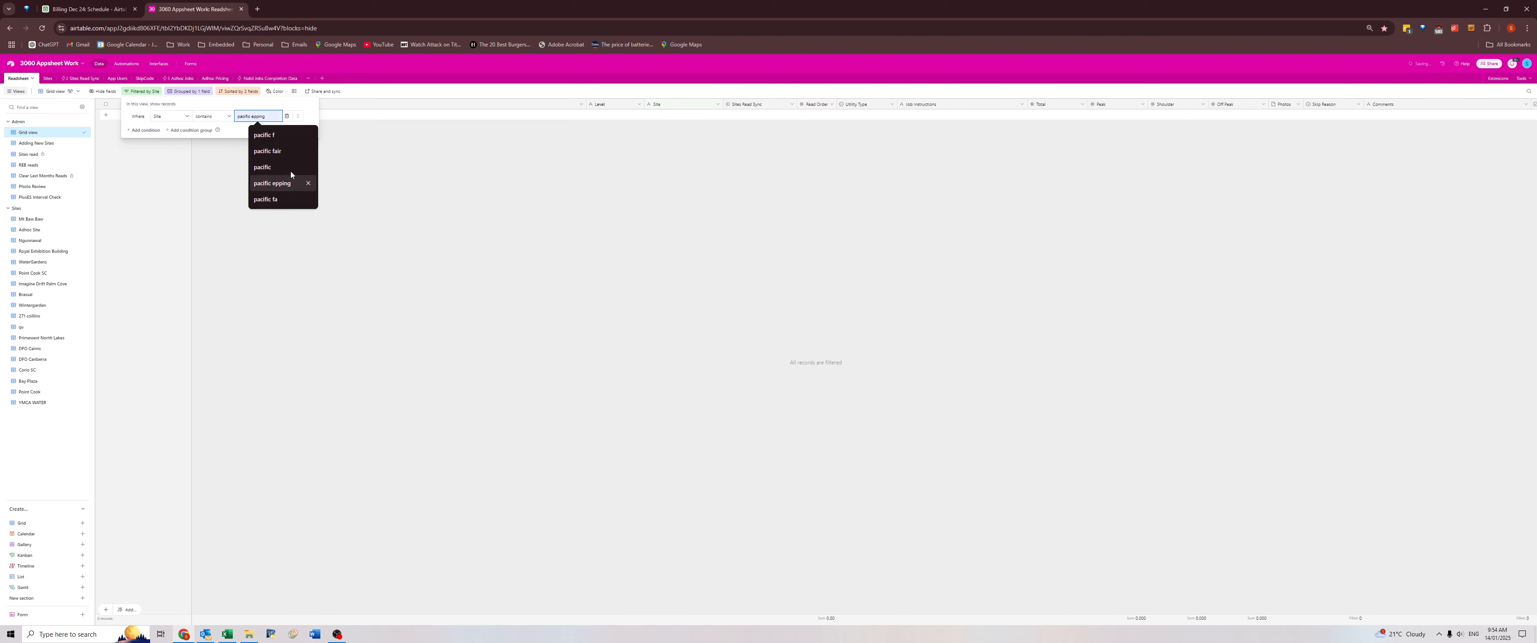
click(277, 137)
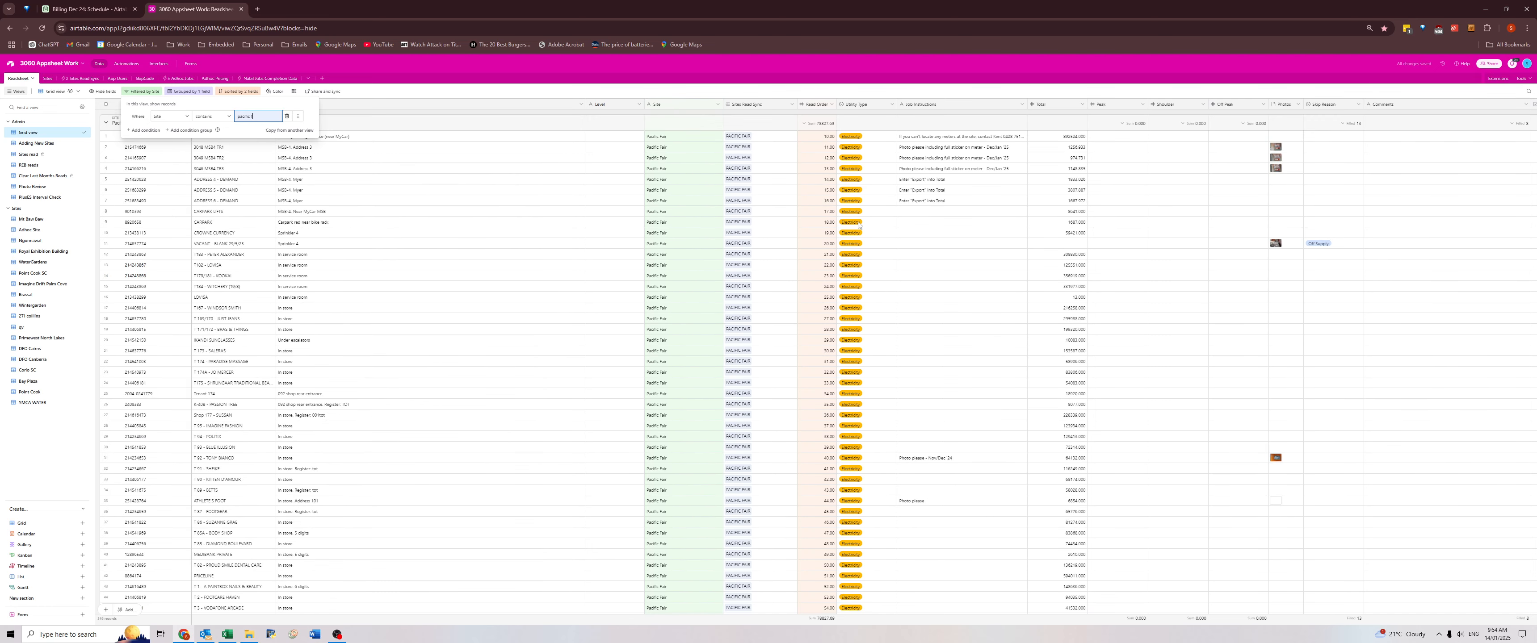
Clear the Max Demand values of the three Pacific Fair demand meters.
click(1060, 203)
key(Right)
key(Right)
key(Right)
key(Right)
key(Right)
key(Right)
key(Right)
key(Right)
key(Right)
key(Right)
key(Right)
key(Right)
key(Right)
key(Right)
key(Right)
key(Right)
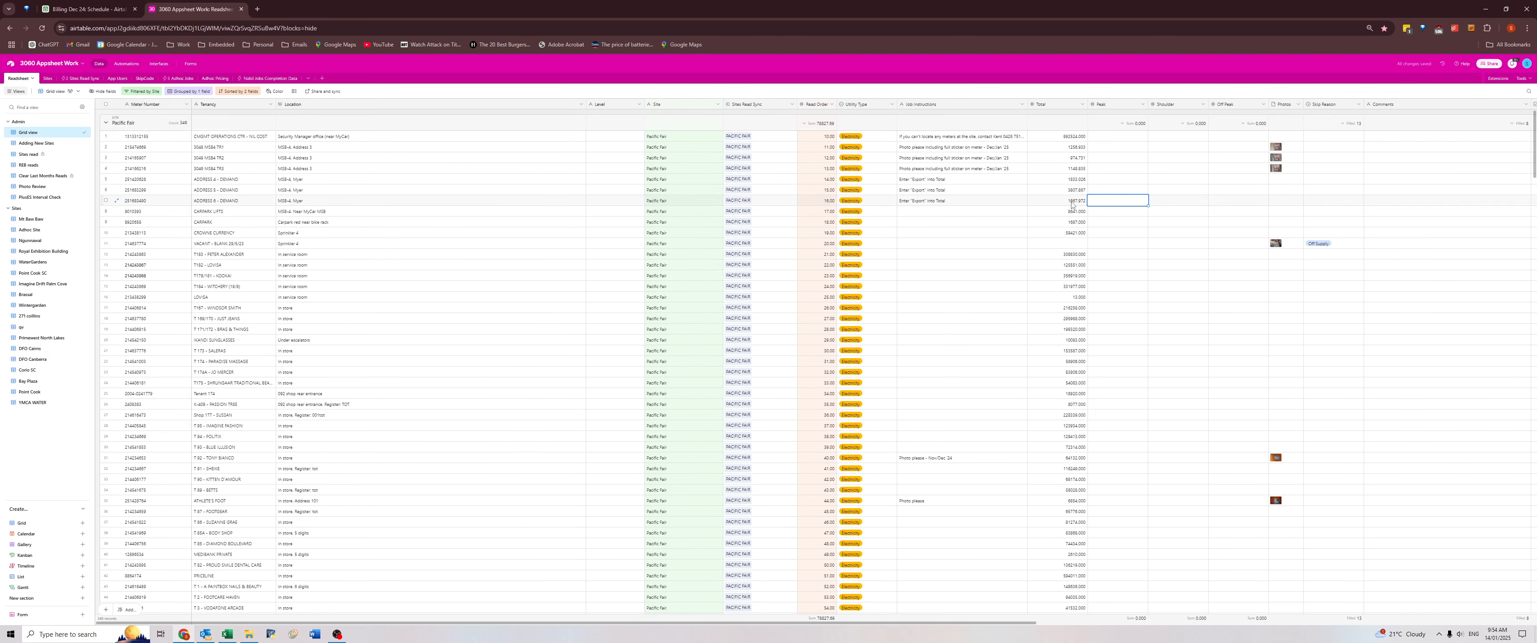
key(Right)
key(Right)
key(Right)
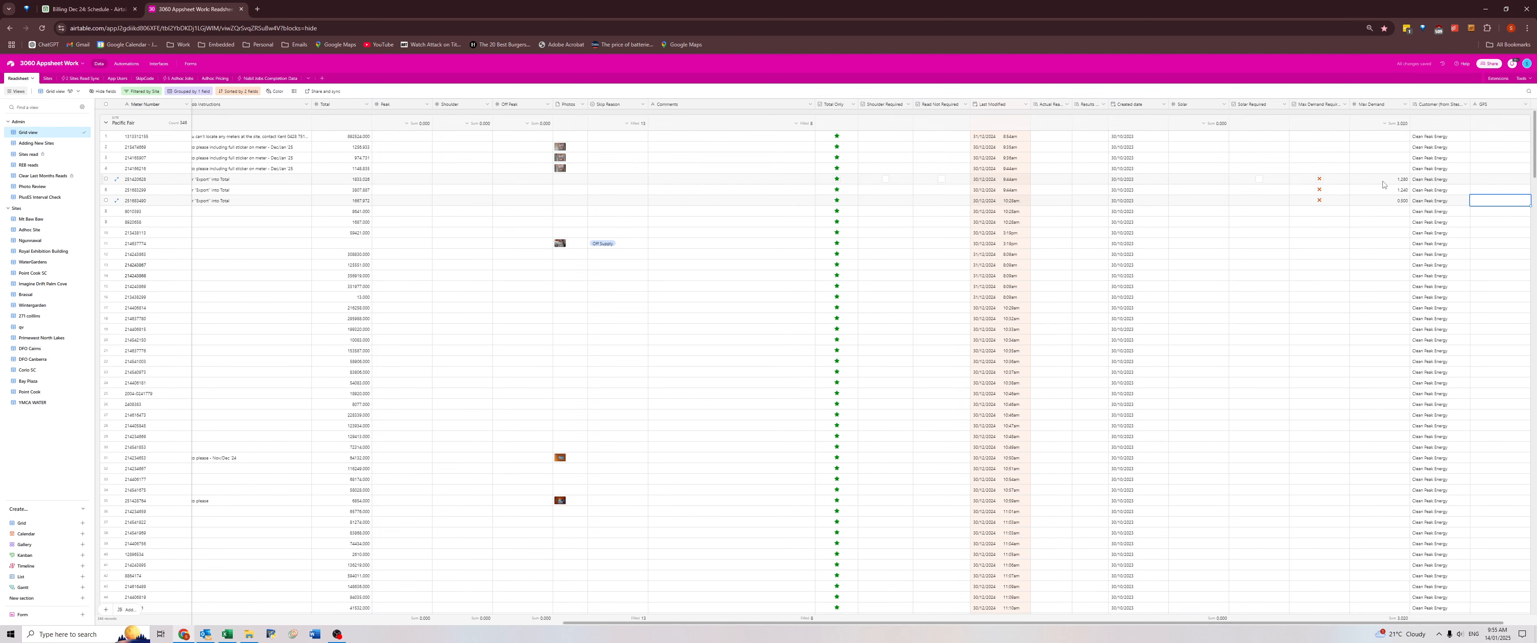
drag(1380, 179, 1380, 201)
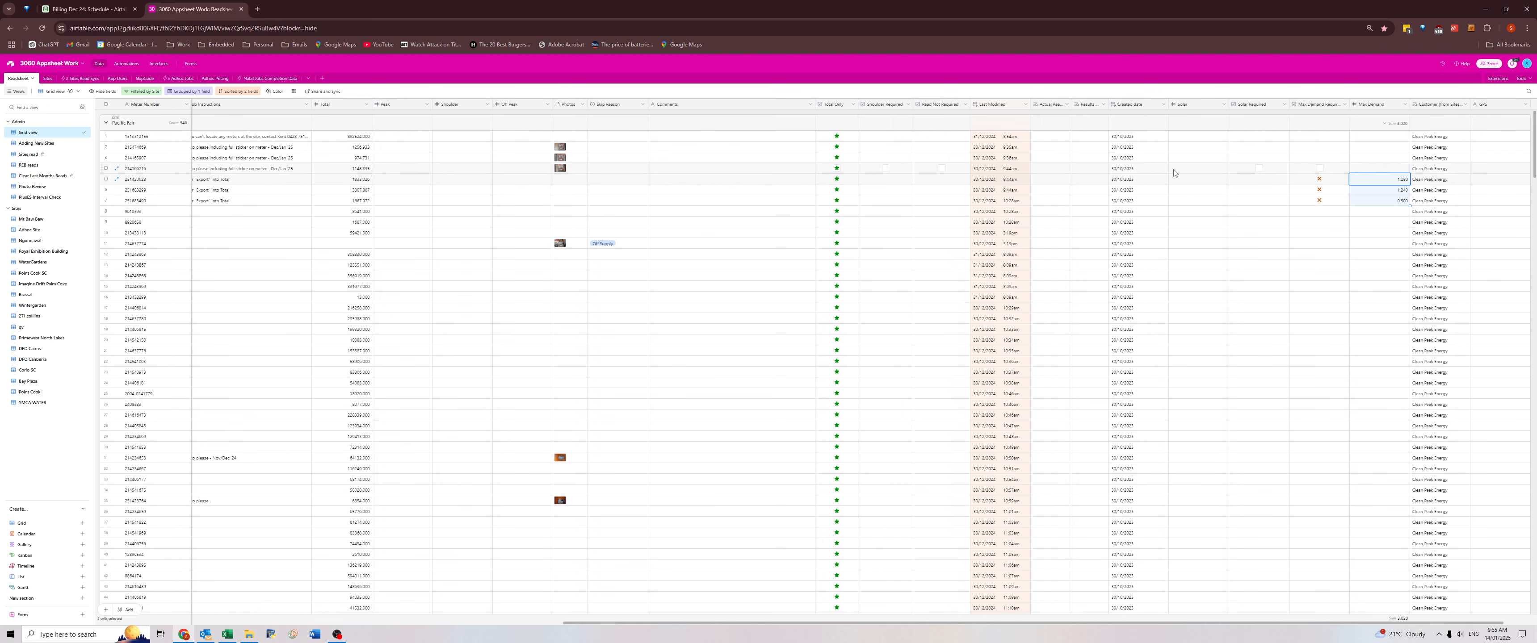
key(Delete)
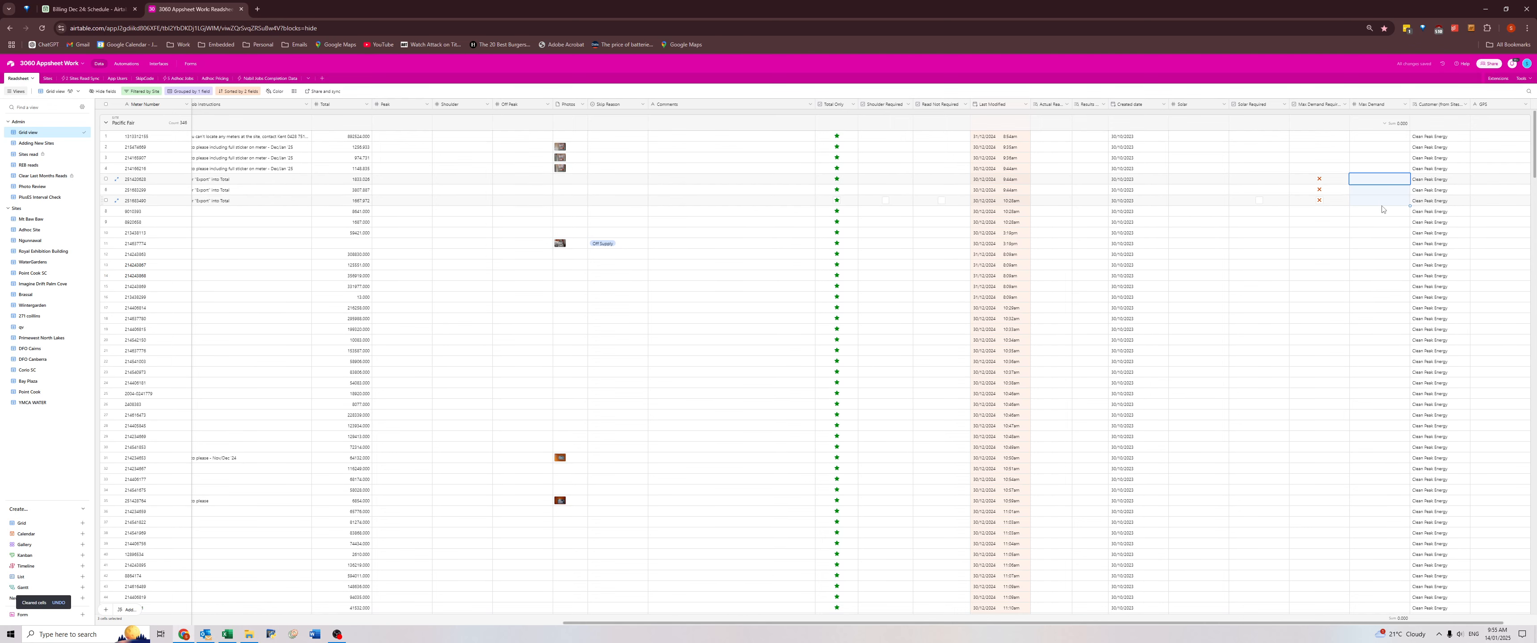
click(1382, 210)
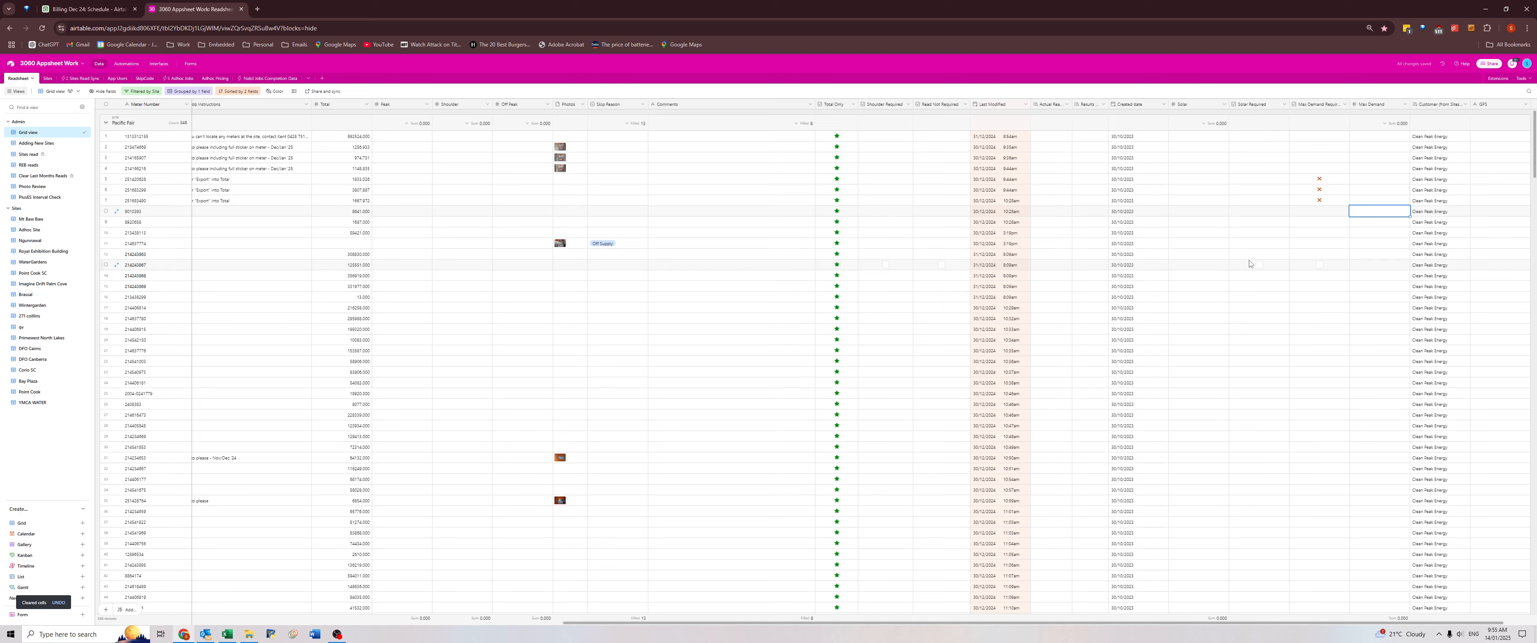
Check the Max Demand column for the remaining Pacific Fair records down to the last one, and return to the first record.
scroll(1265, 281, down, 10)
scroll(1276, 302, down, 20)
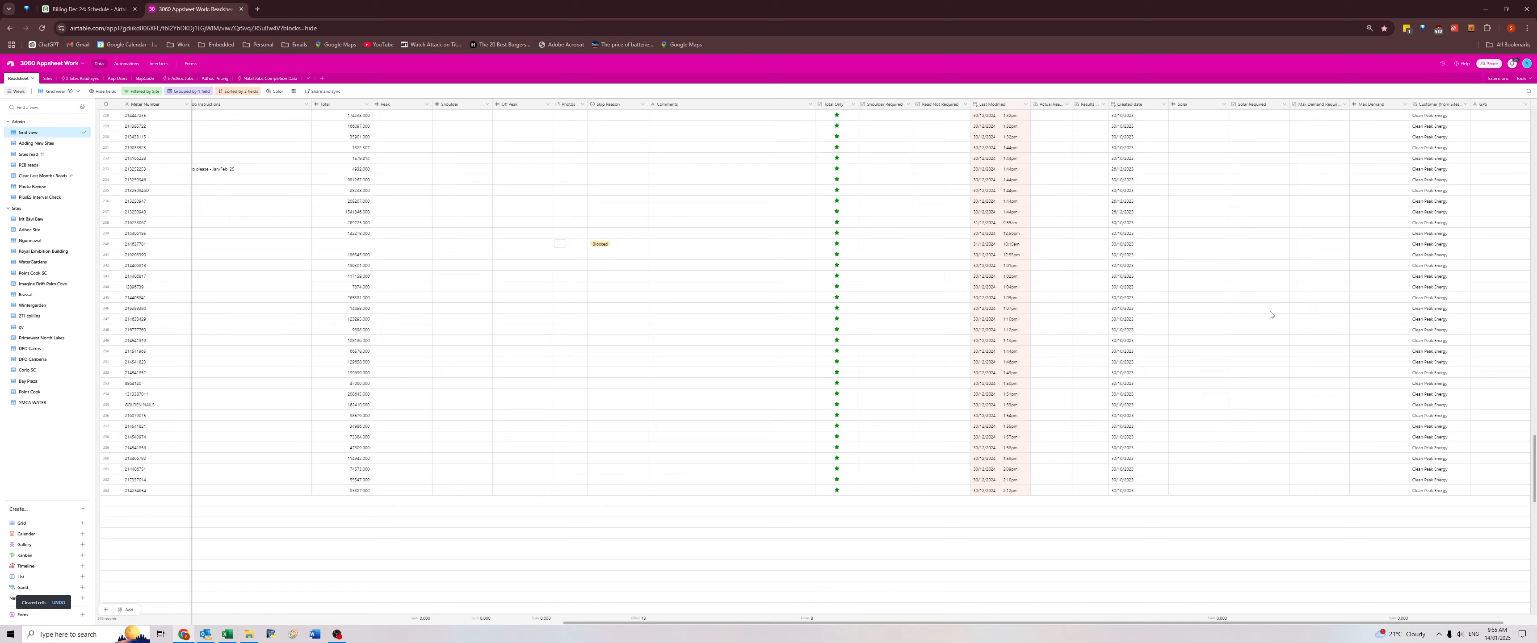
scroll(1273, 322, down, 10)
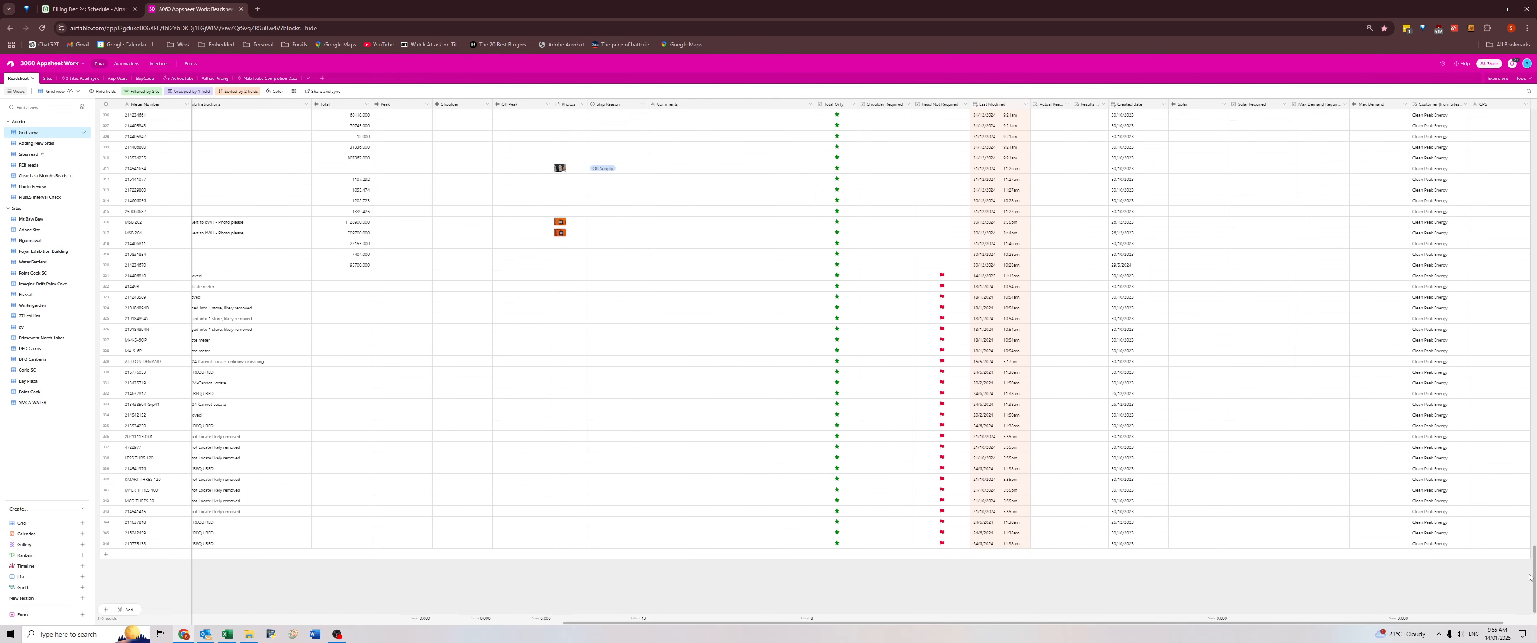
drag(1529, 577, 1531, 119)
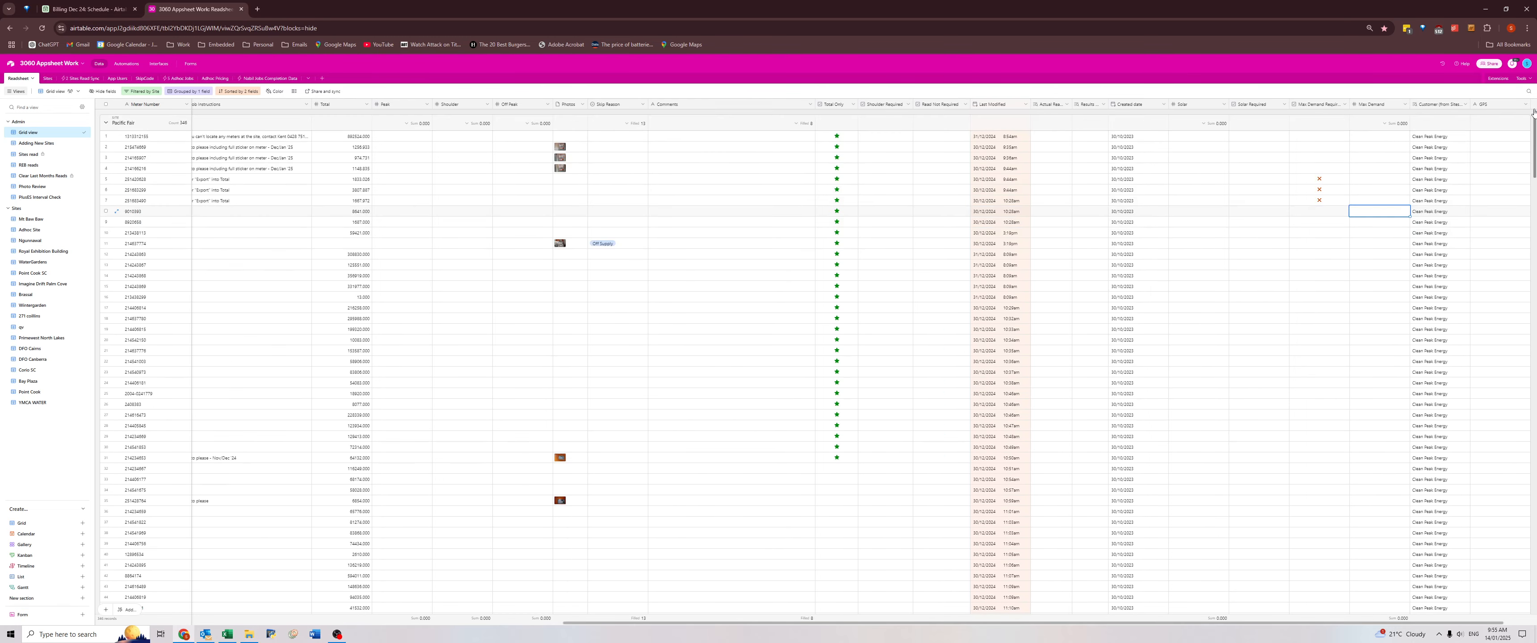
click(318, 138)
key(ctrl+Left)
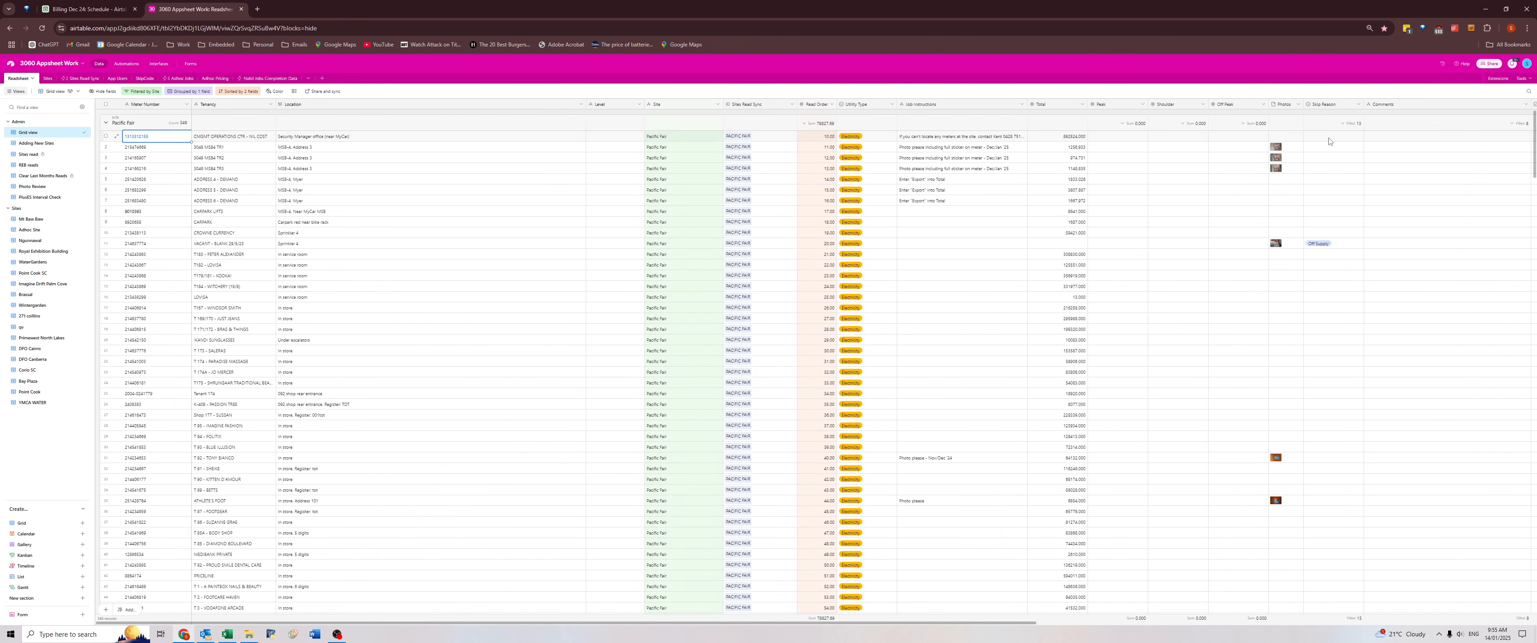
key(ctrl+Right)
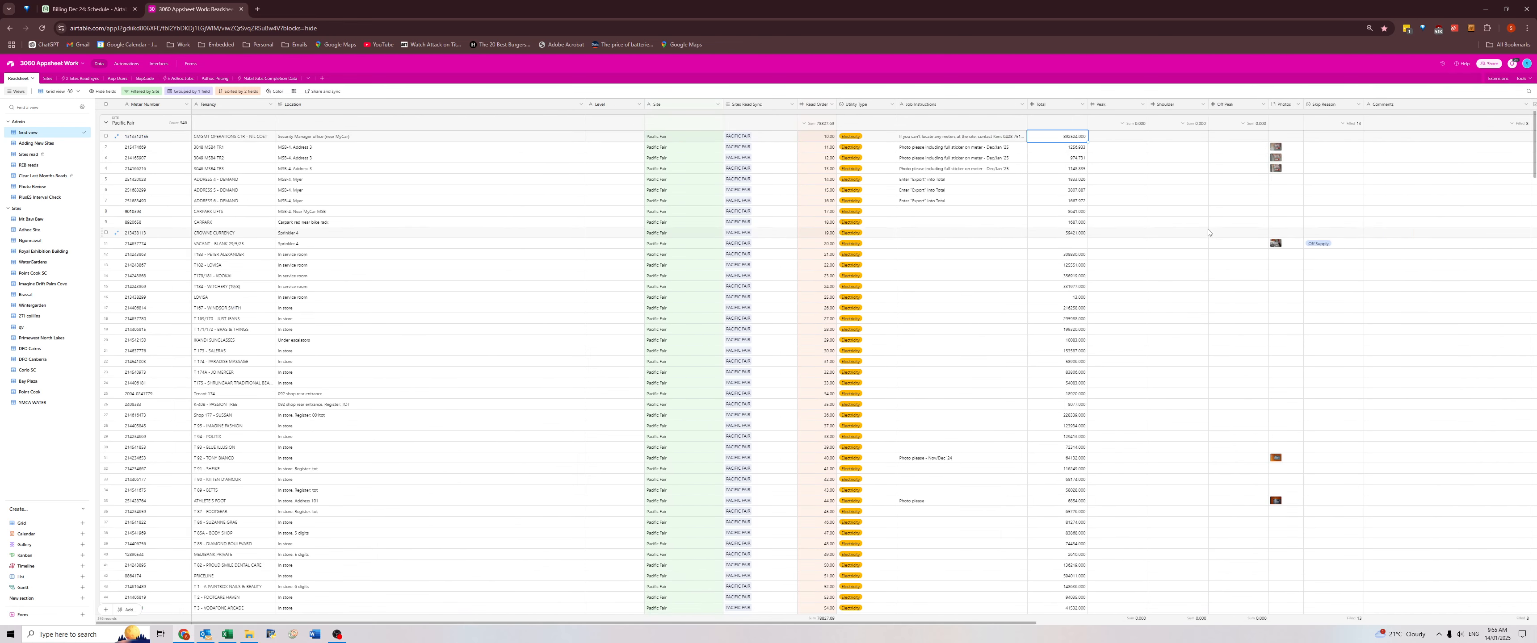
Copy the address comments of the two coolroom meters and the storeroom meter into their Location fields.
scroll(1399, 307, down, 8)
scroll(1400, 307, down, 3)
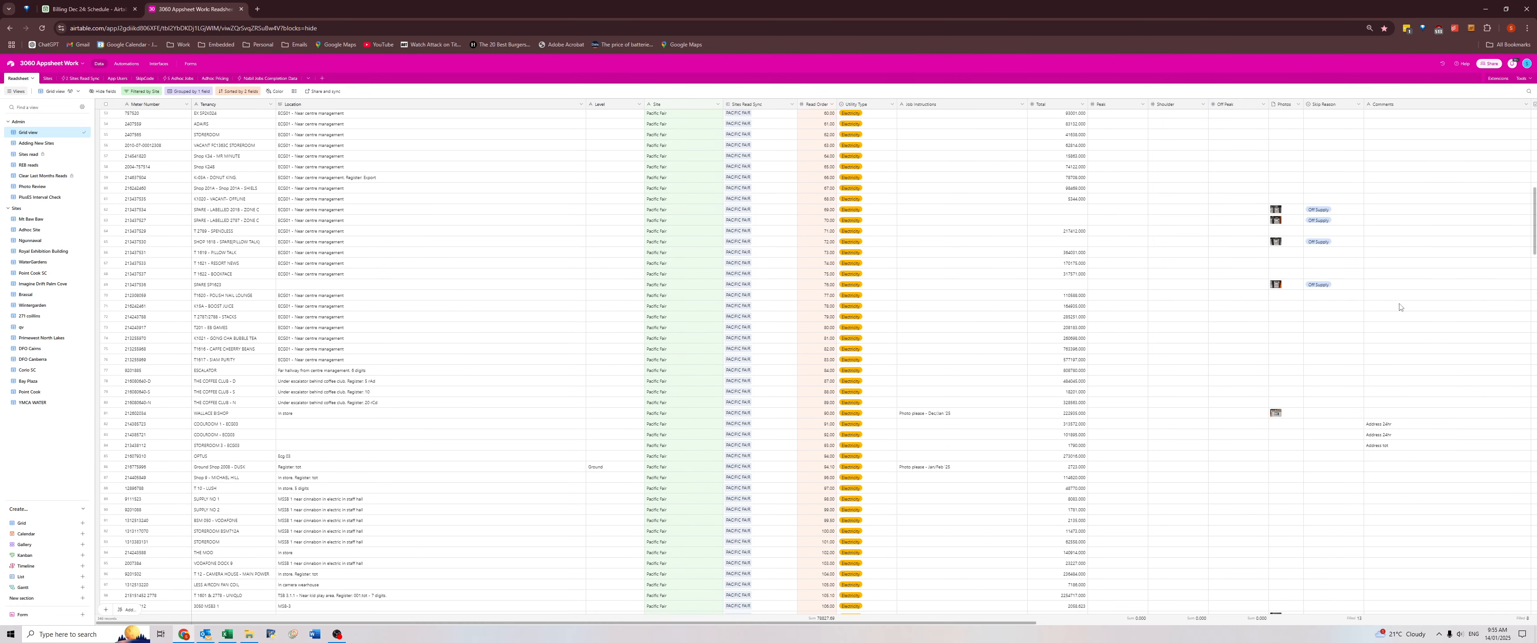
scroll(1399, 307, down, 4)
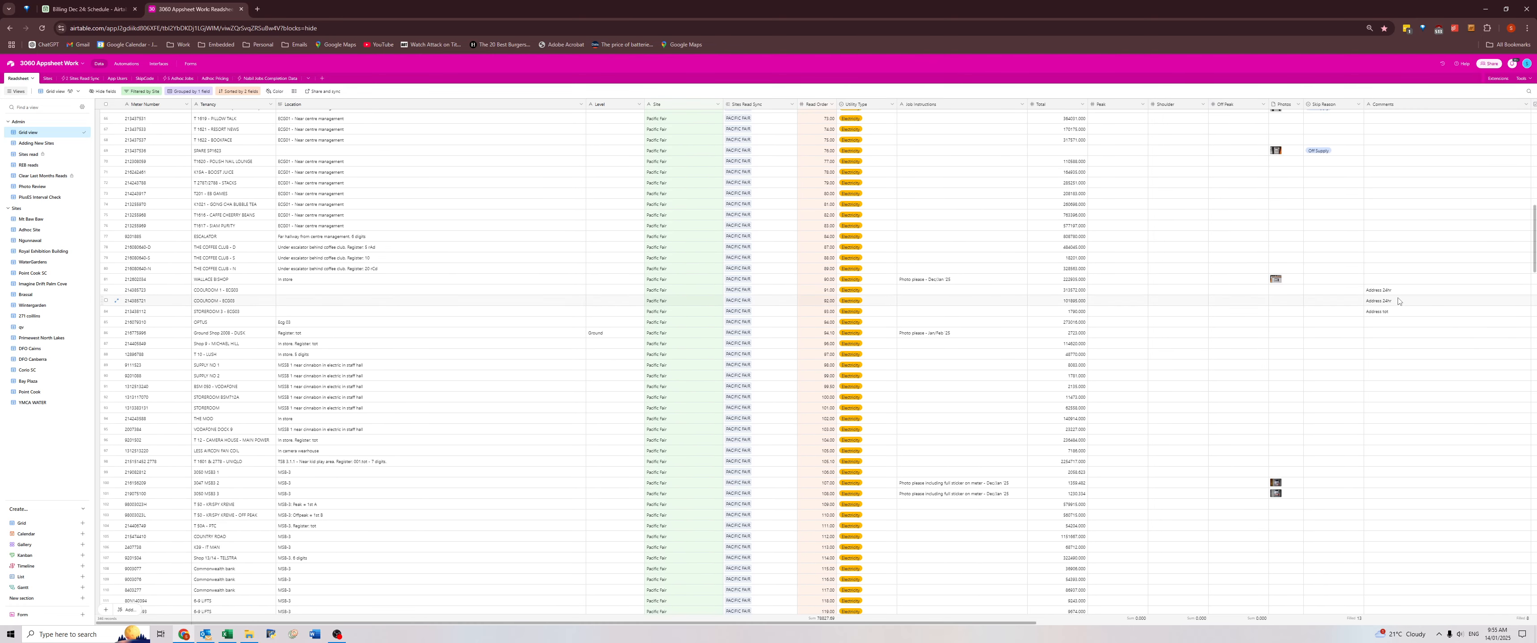
click(1385, 246)
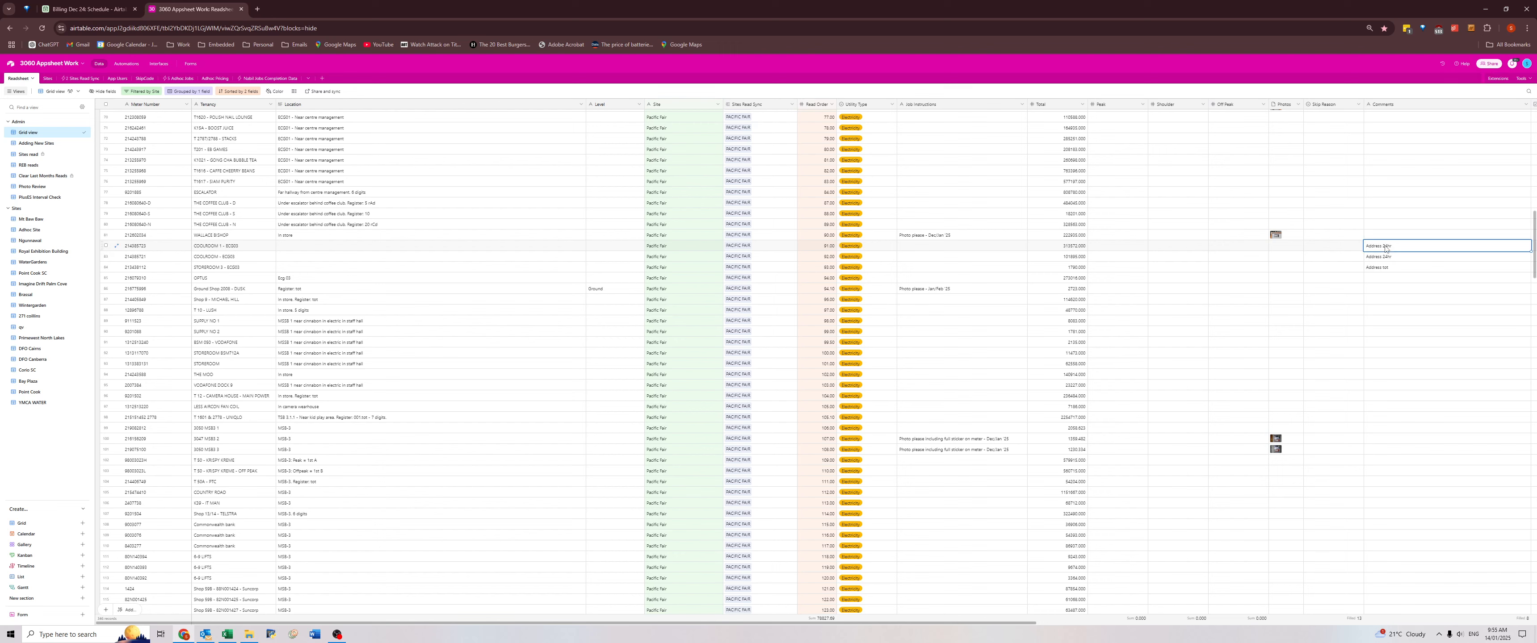
shift+click(1393, 270)
key(ctrl+c)
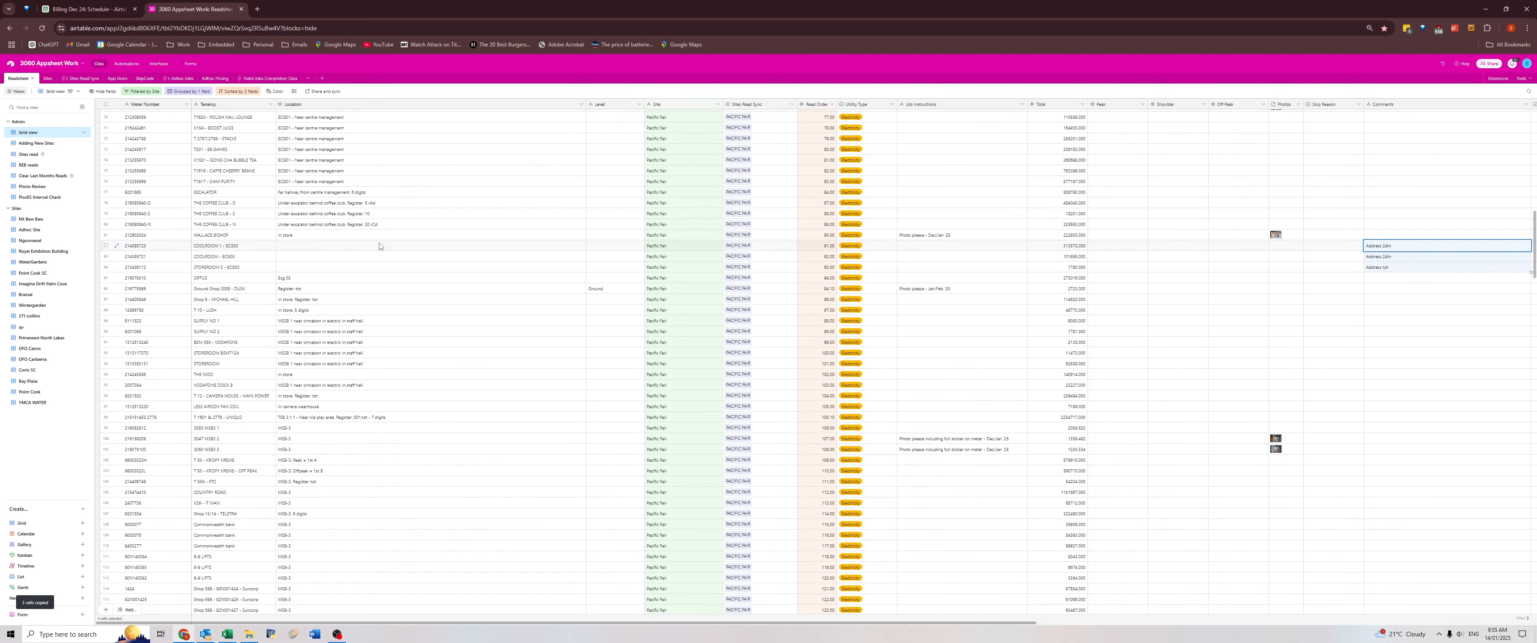
click(322, 250)
key(ctrl+v)
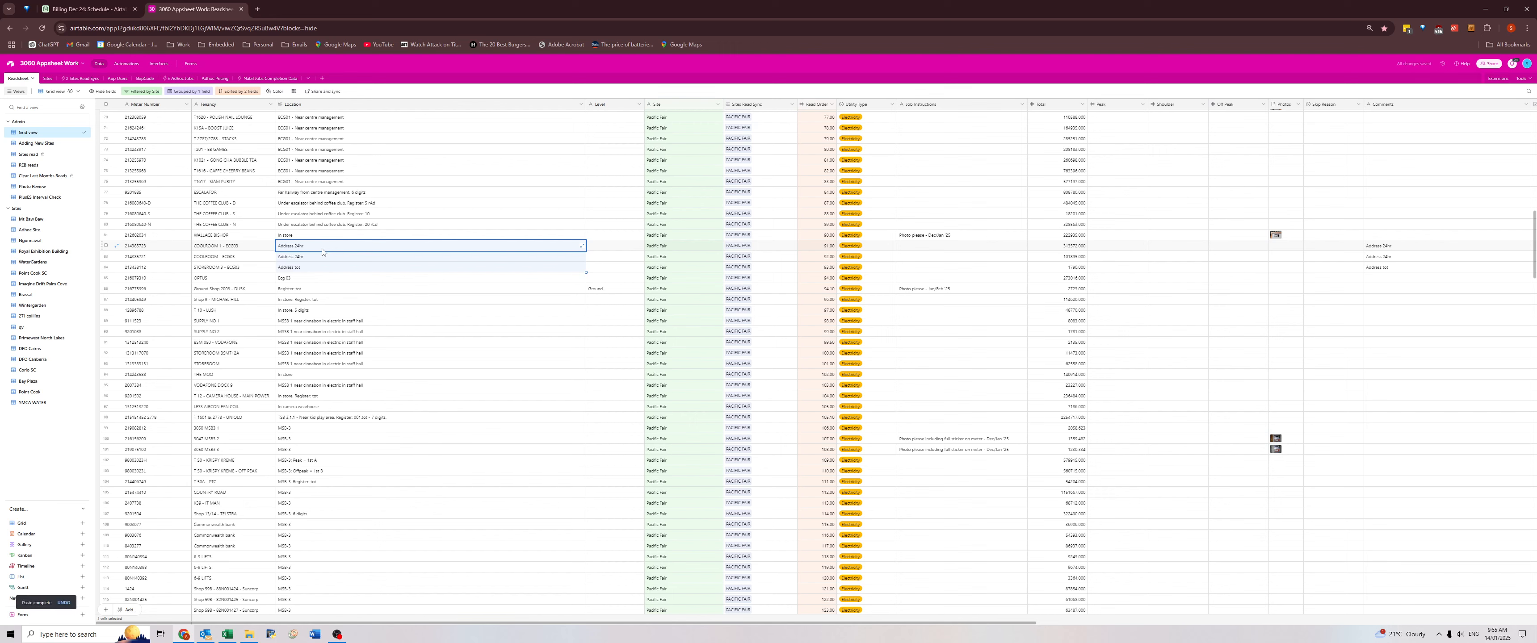
click(318, 271)
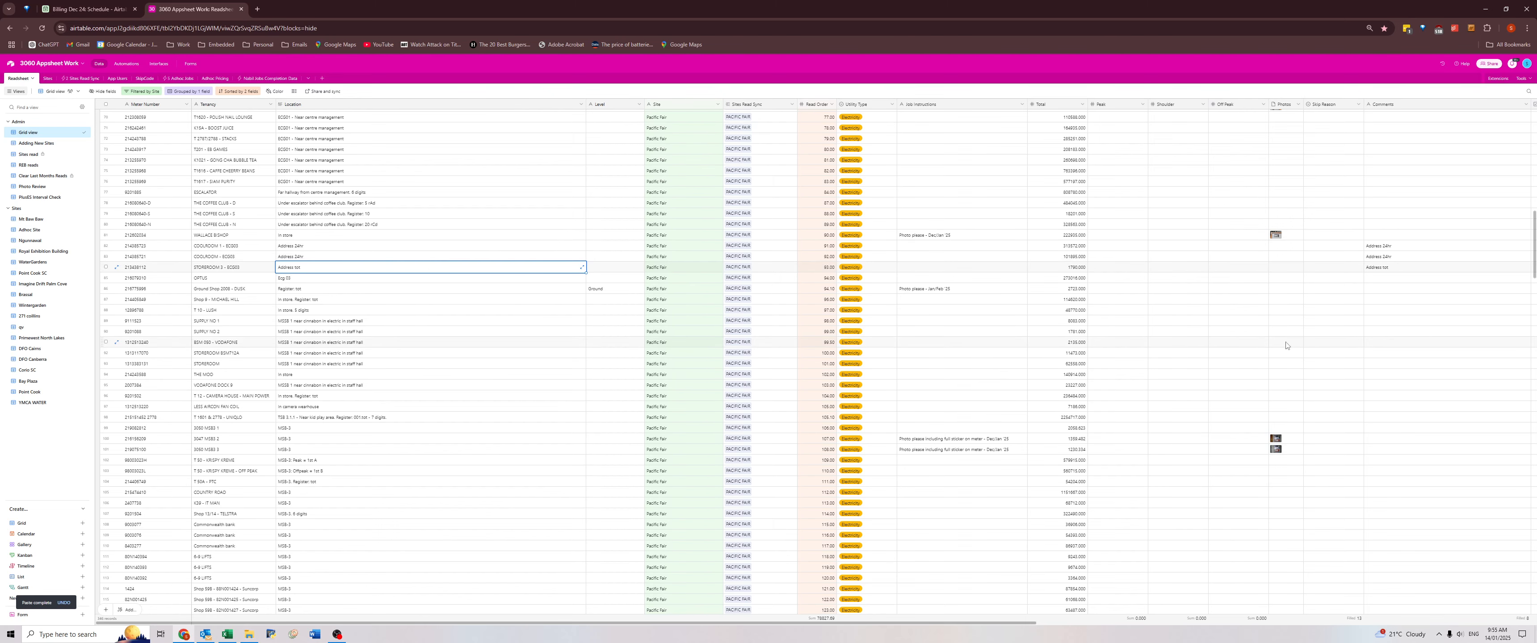
Correct the Location of the meter whose comment mentions Sephora so that it reads as located behind Sephora.
scroll(1286, 345, down, 6)
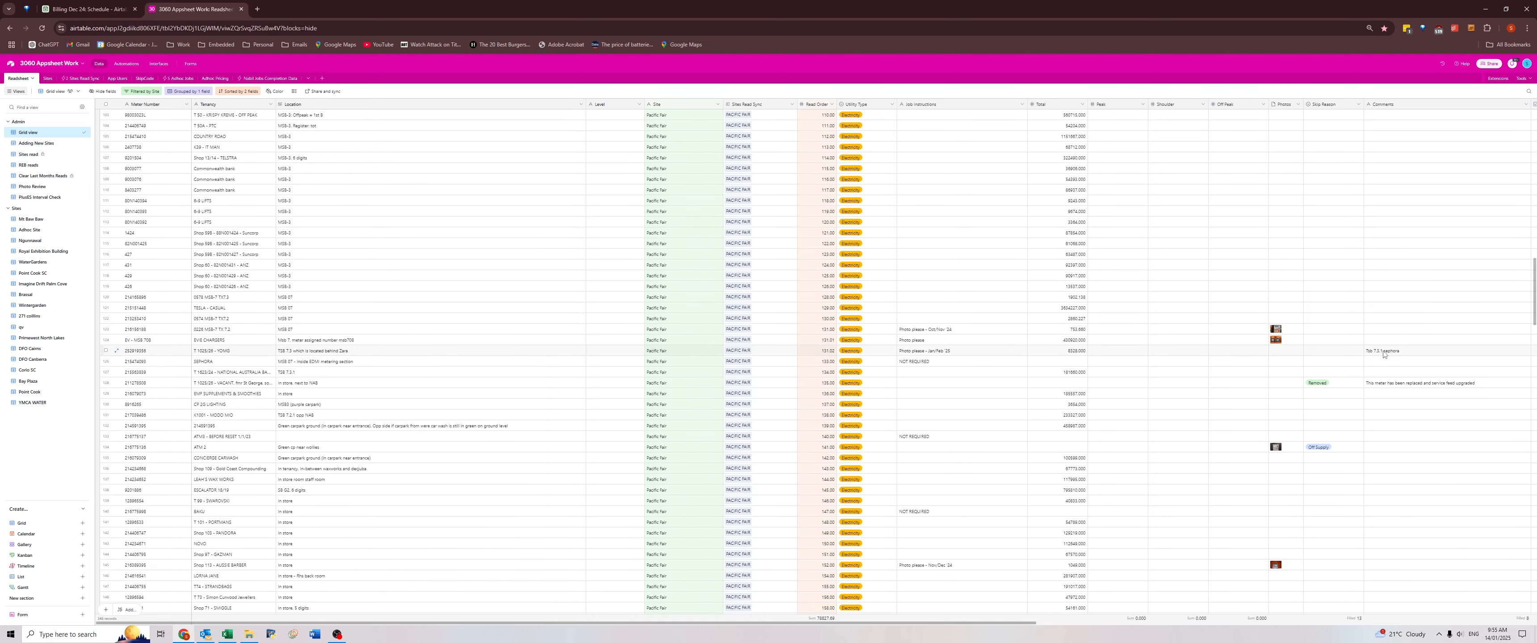
click(1384, 353)
double_click(293, 352)
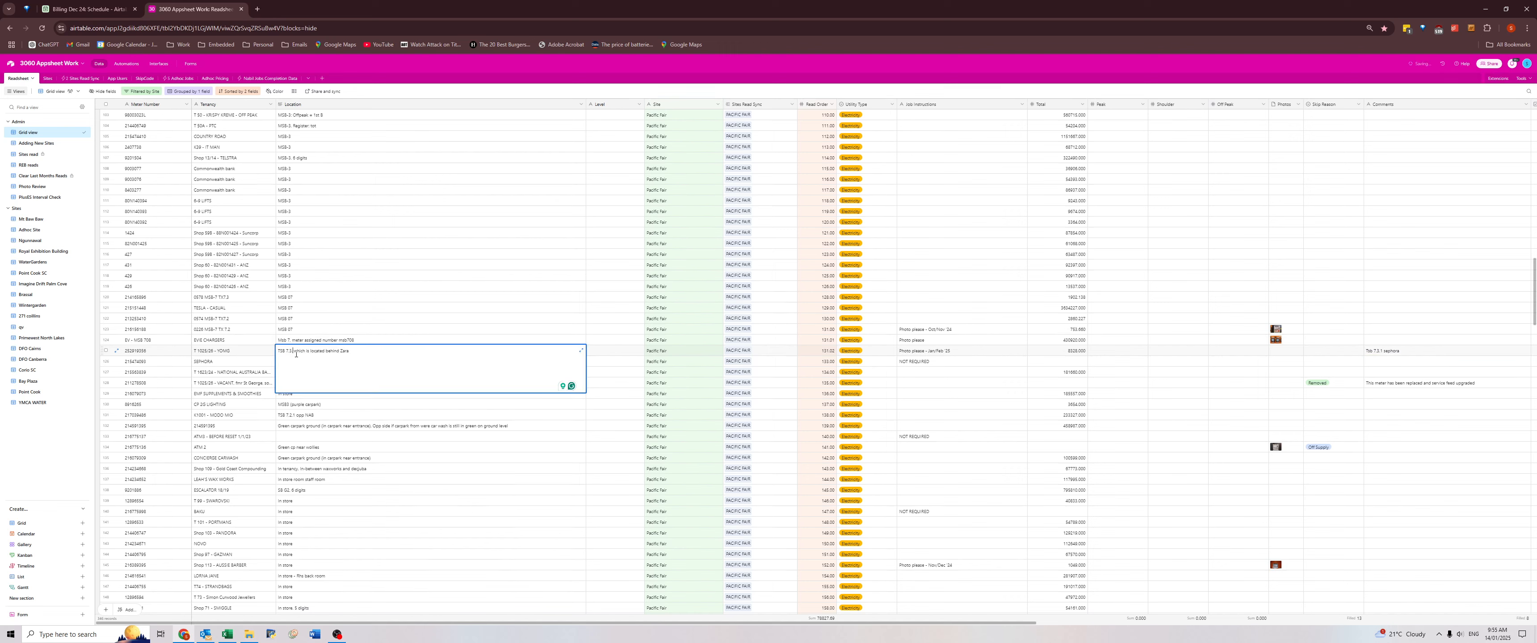
double_click(347, 351)
text(Sepho)
click(1388, 354)
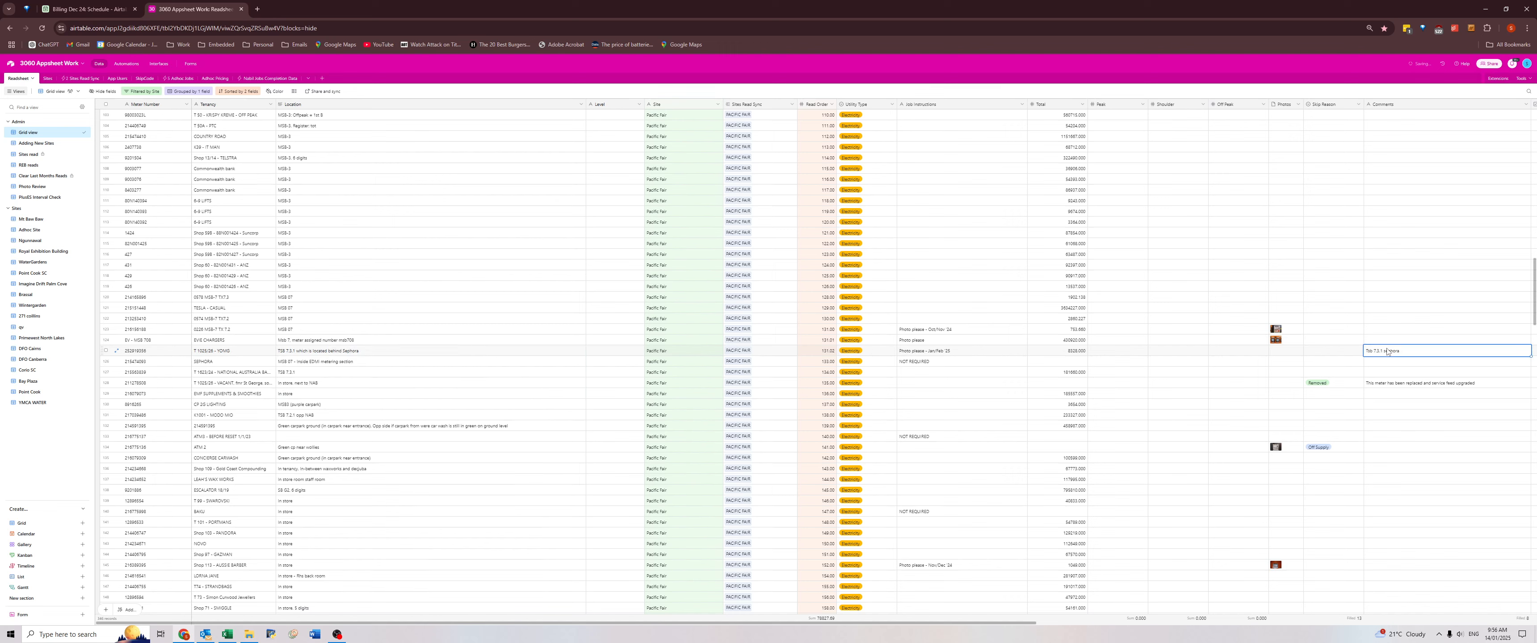
Switch to File Explorer and look for the Pacific Fair workbook in the Sent folder of 12. December 2024.
click(1387, 385)
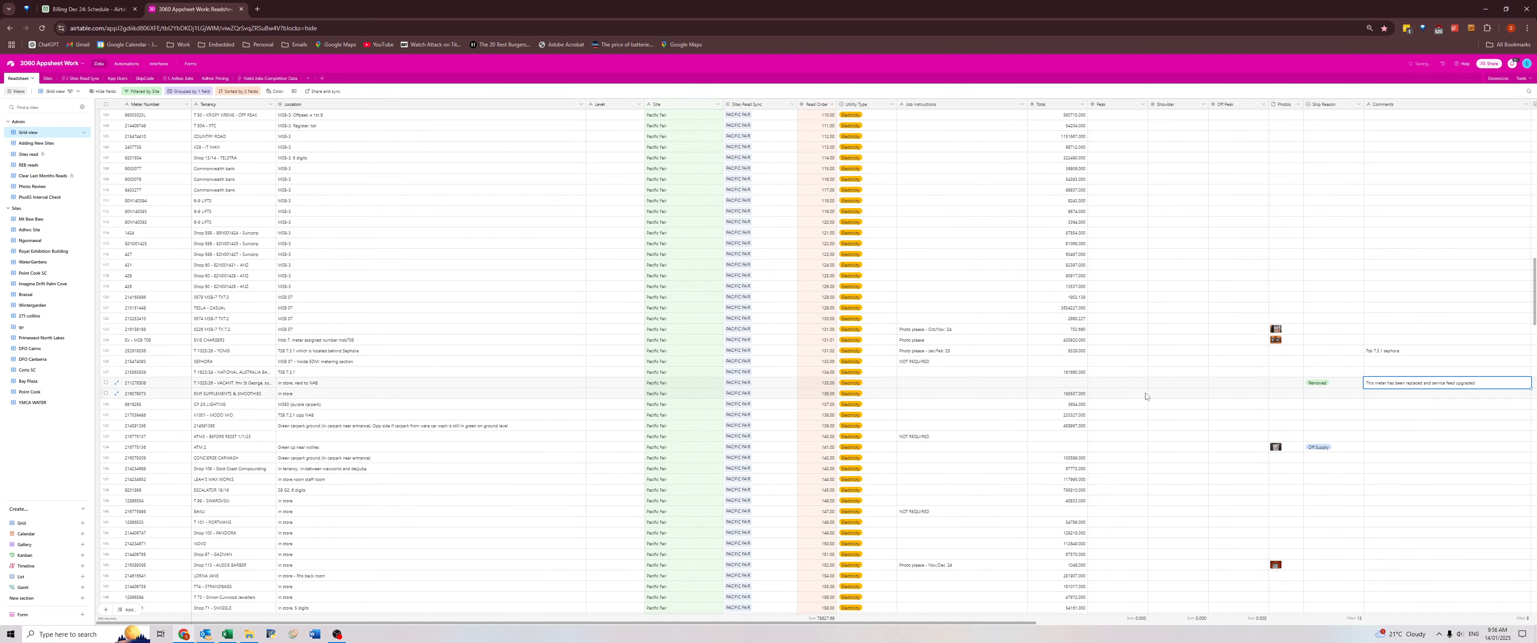
click(143, 386)
click(249, 634)
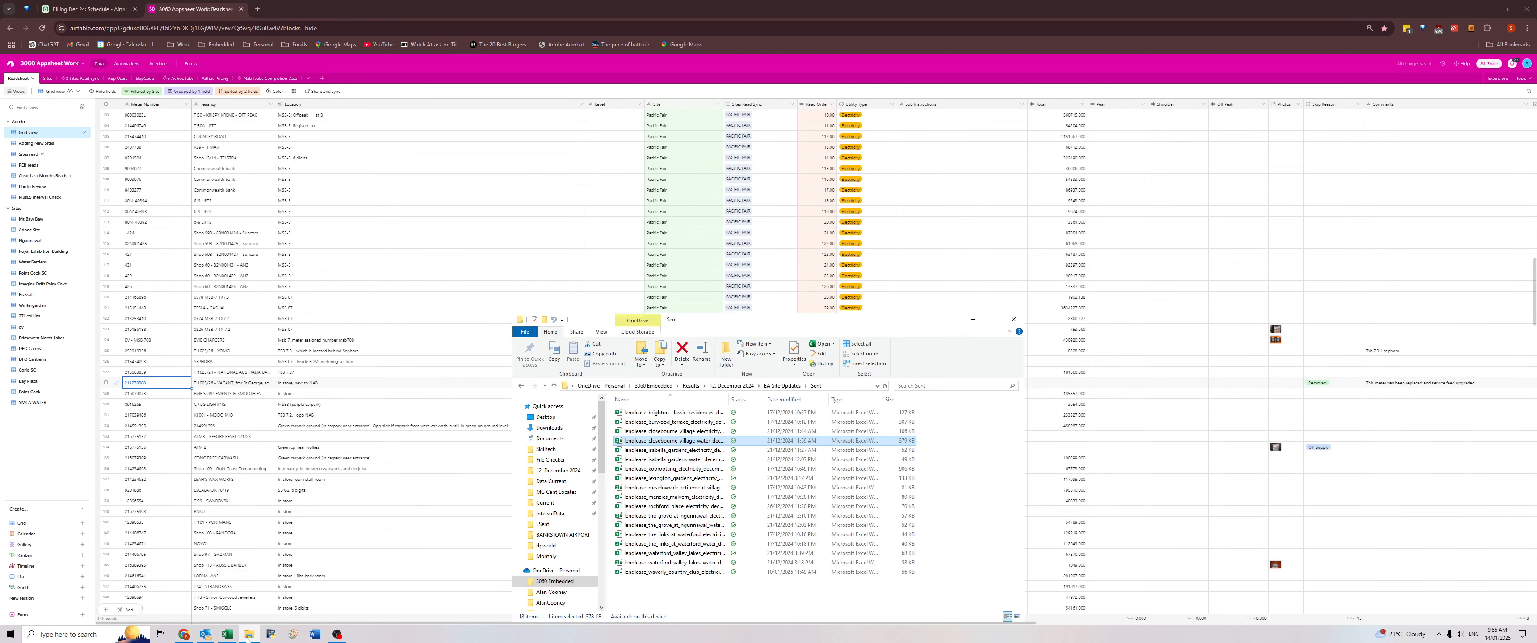
click(749, 387)
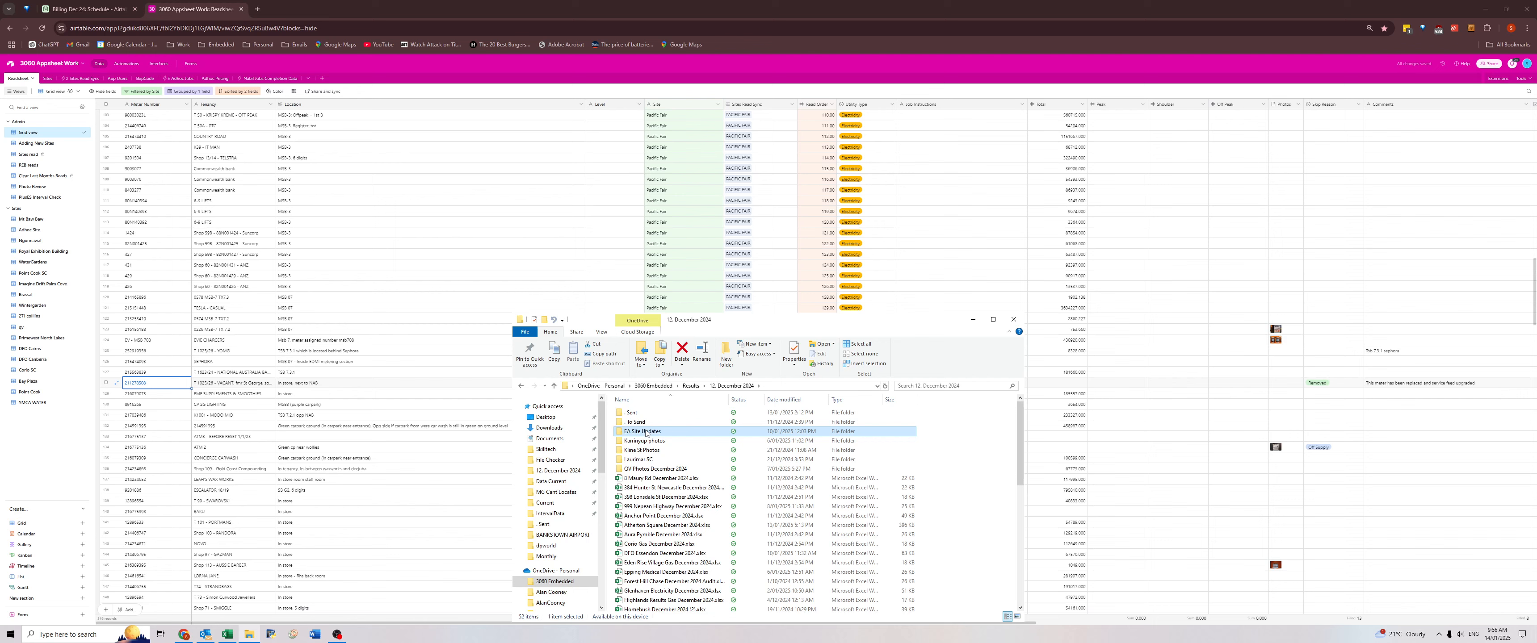
double_click(629, 414)
click(663, 487)
key(p)
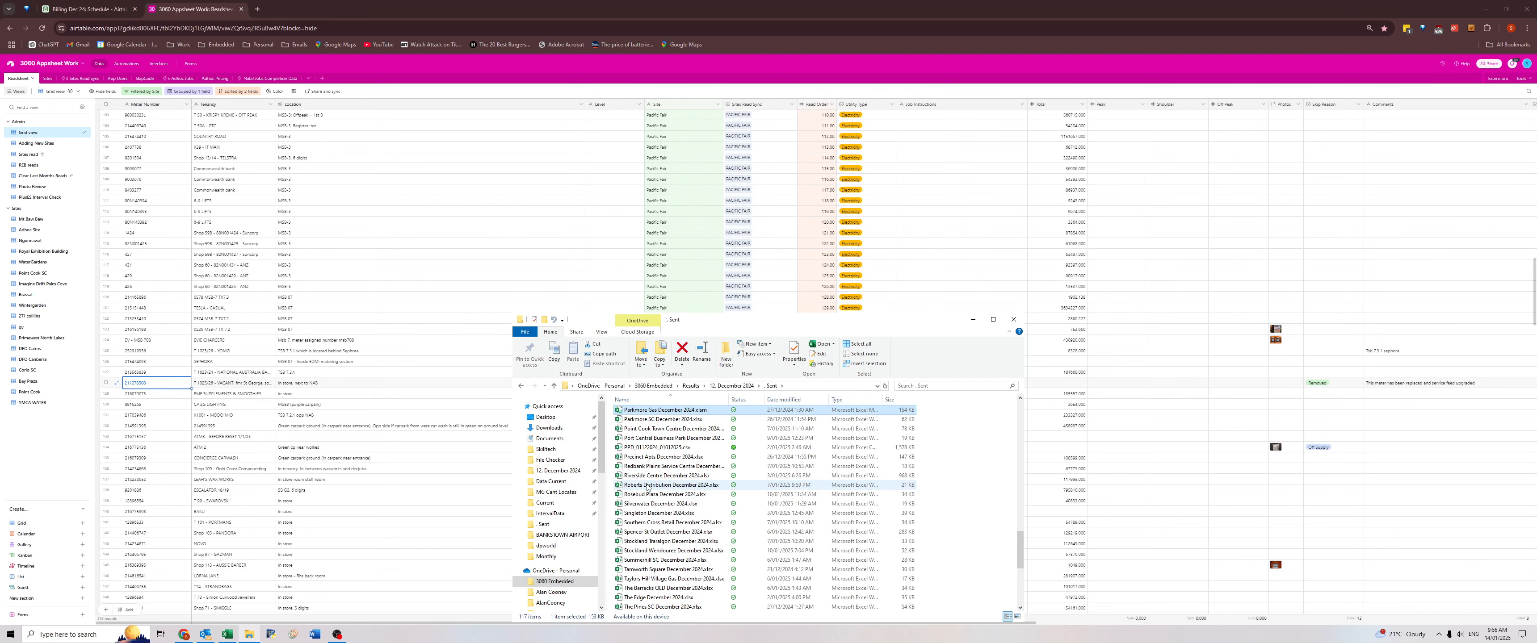
Go back to the 12. December 2024 folder and open the Pacific Fair December 2024 workbook in Excel.
click(733, 387)
click(692, 487)
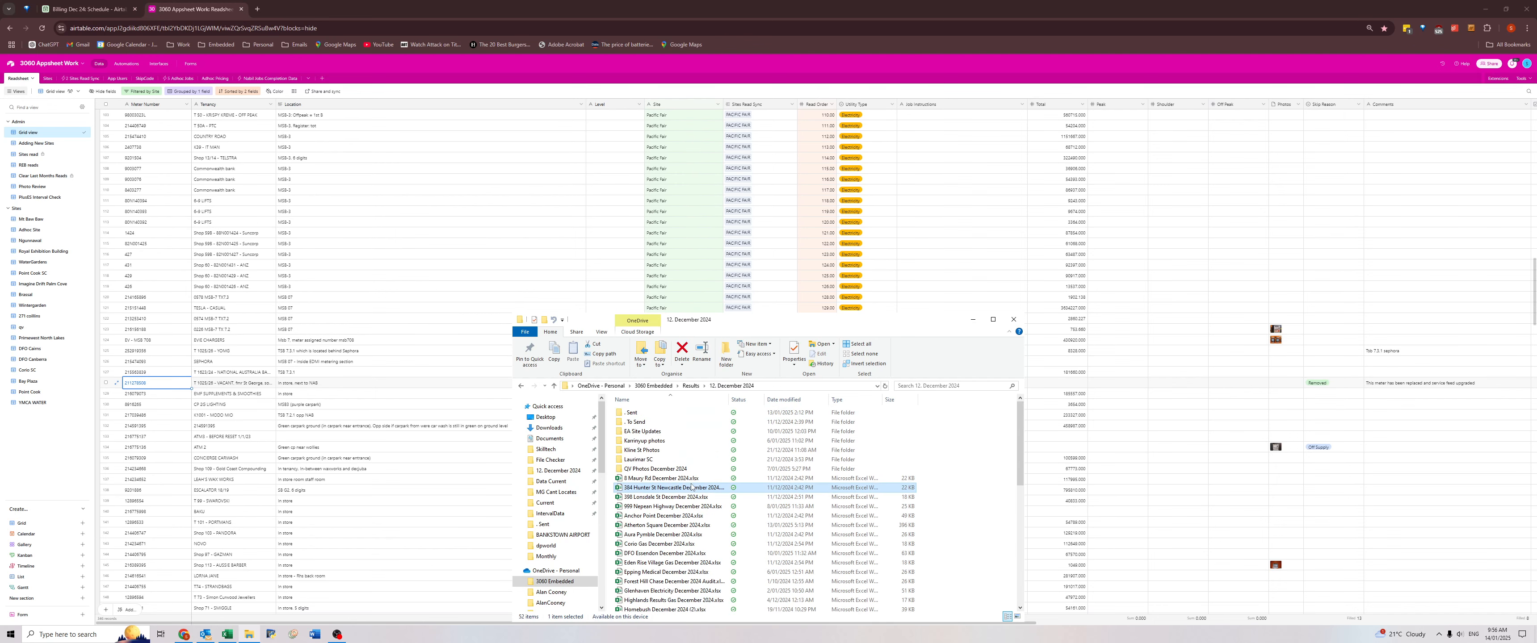
key(p)
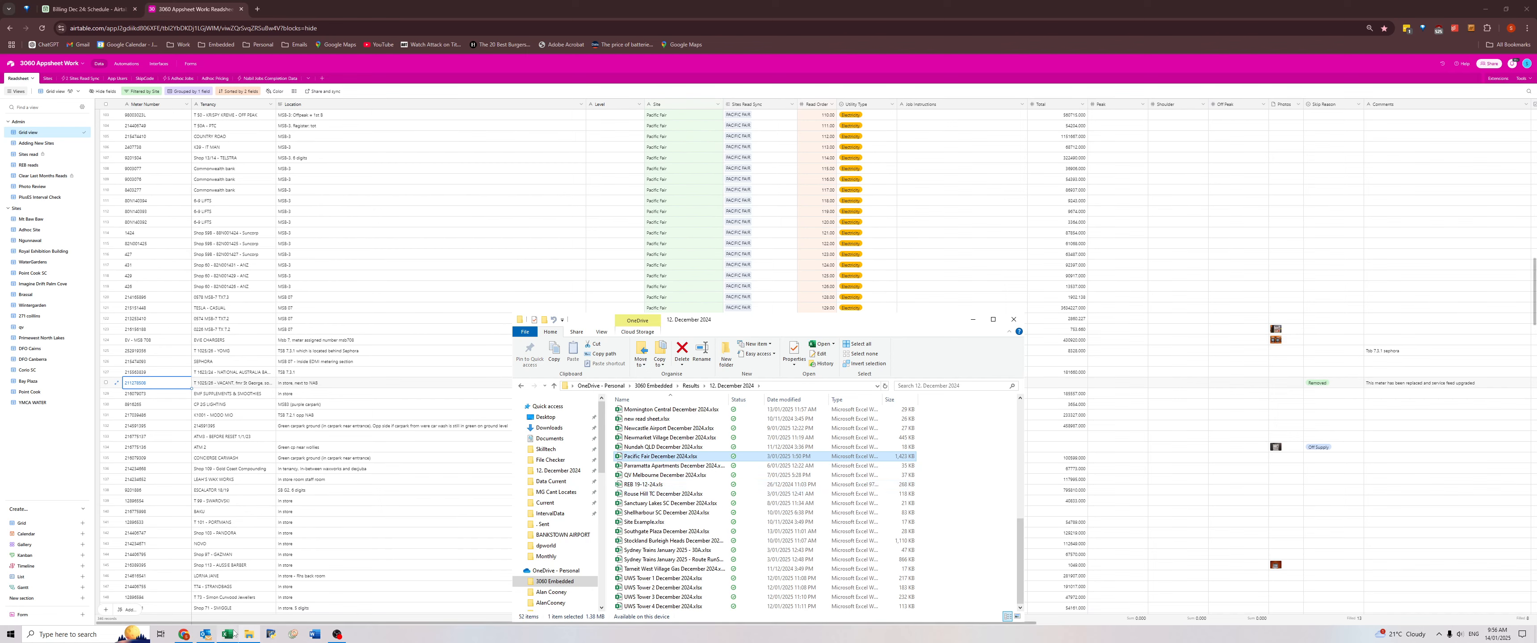
click(234, 605)
click(249, 579)
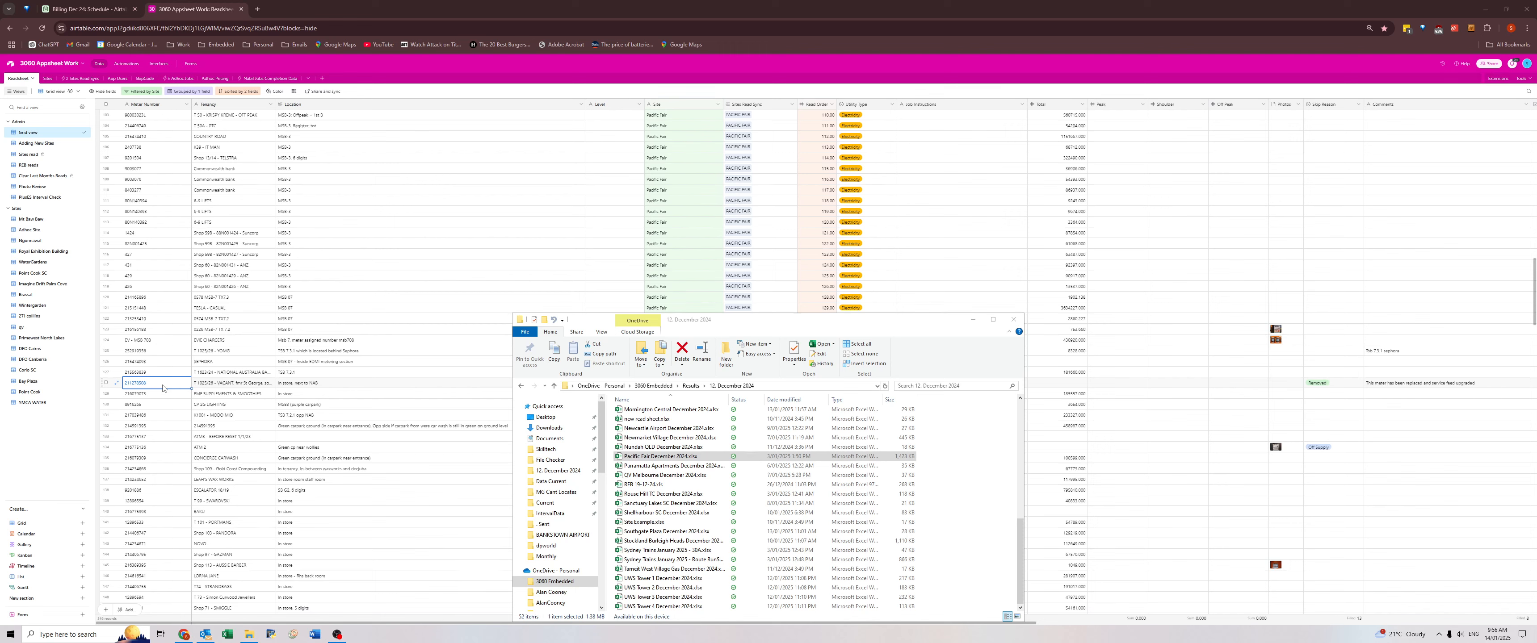
click(682, 457)
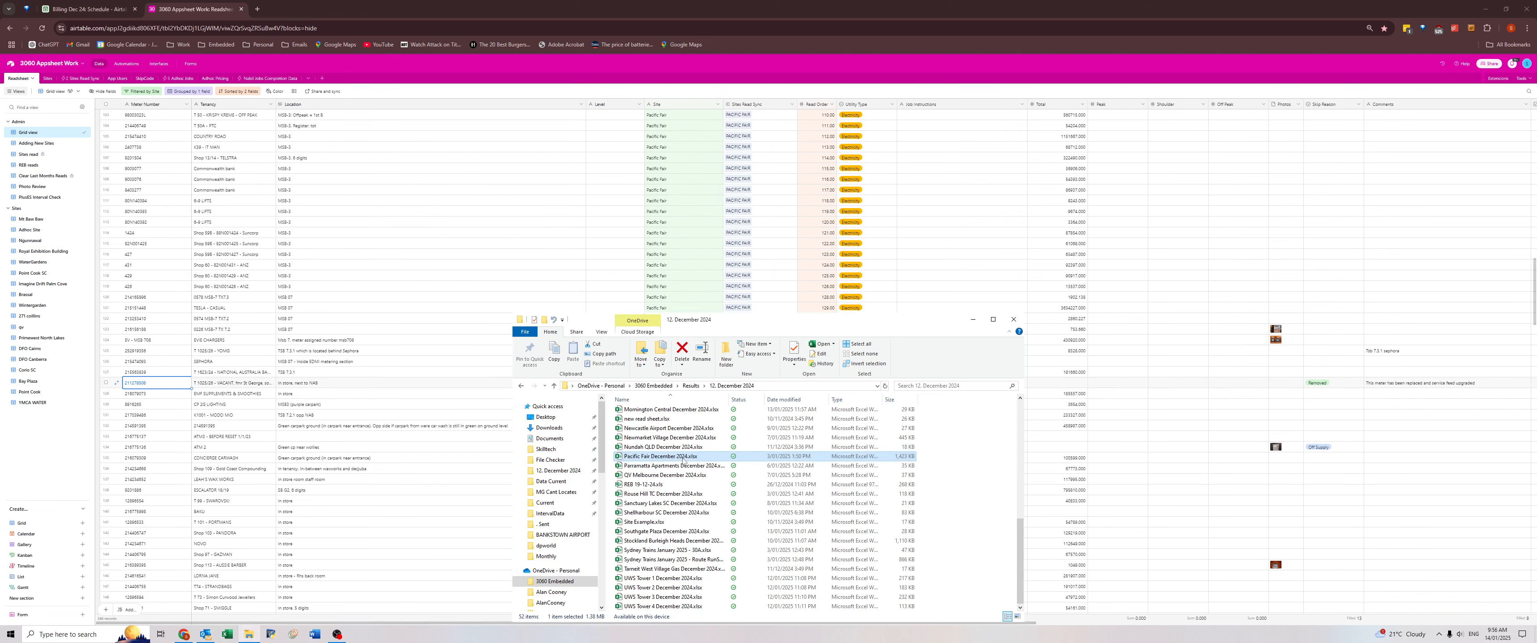
double_click(682, 457)
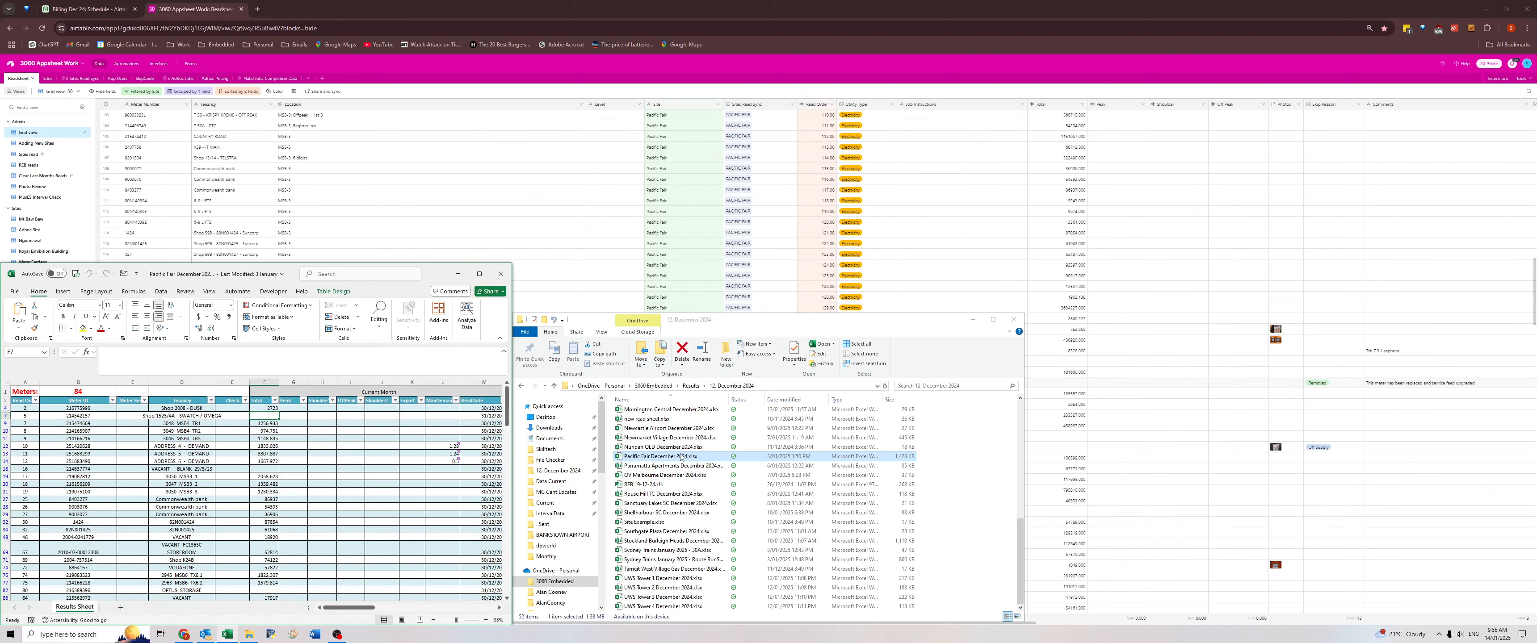
Clear the text in Excel's Find and Replace, and copy the Meter Number of the Removed meter in Airtable.
key(ctrl+f)
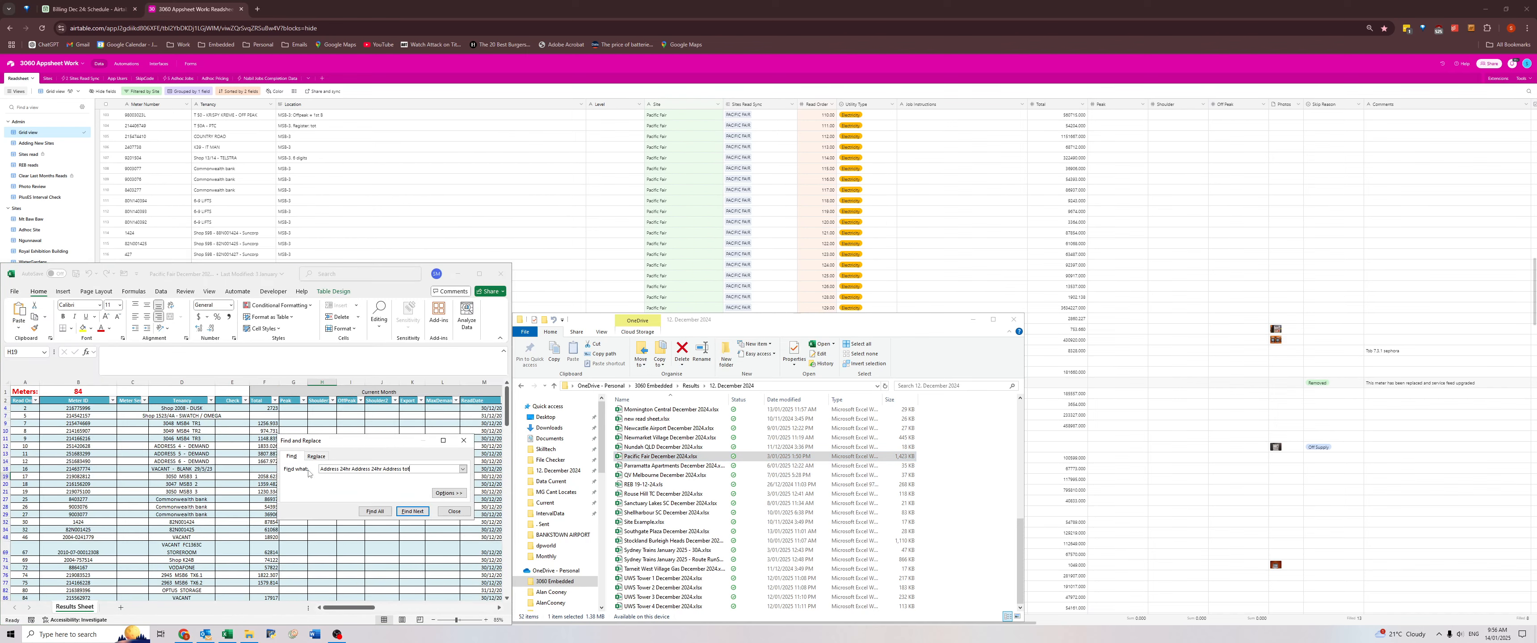
key(BackSpace)
key(BackSpace)
key(BackSpace)
key(BackSpace)
key(BackSpace)
key(BackSpace)
key(BackSpace)
key(BackSpace)
key(BackSpace)
key(BackSpace)
key(BackSpace)
key(BackSpace)
key(BackSpace)
key(BackSpace)
key(BackSpace)
key(BackSpace)
key(BackSpace)
key(BackSpace)
key(BackSpace)
key(BackSpace)
key(BackSpace)
key(BackSpace)
key(BackSpace)
key(BackSpace)
key(BackSpace)
click(213, 233)
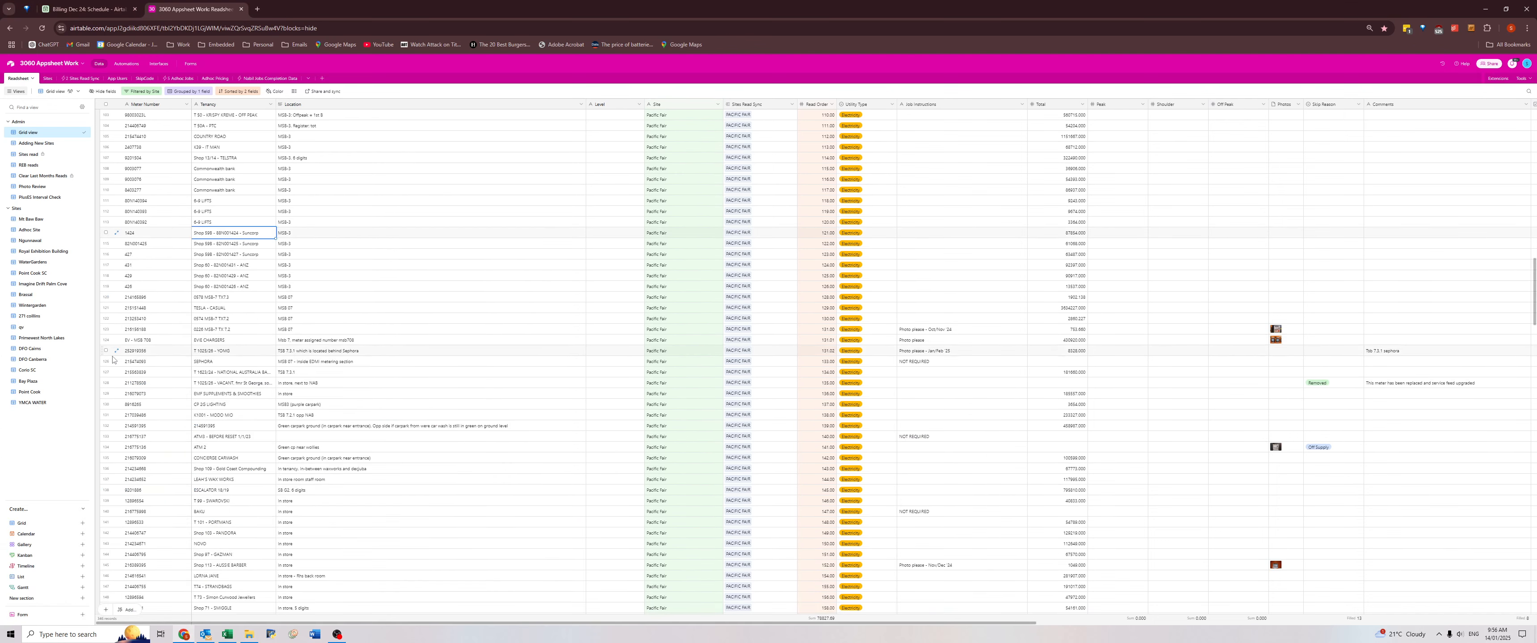
click(143, 384)
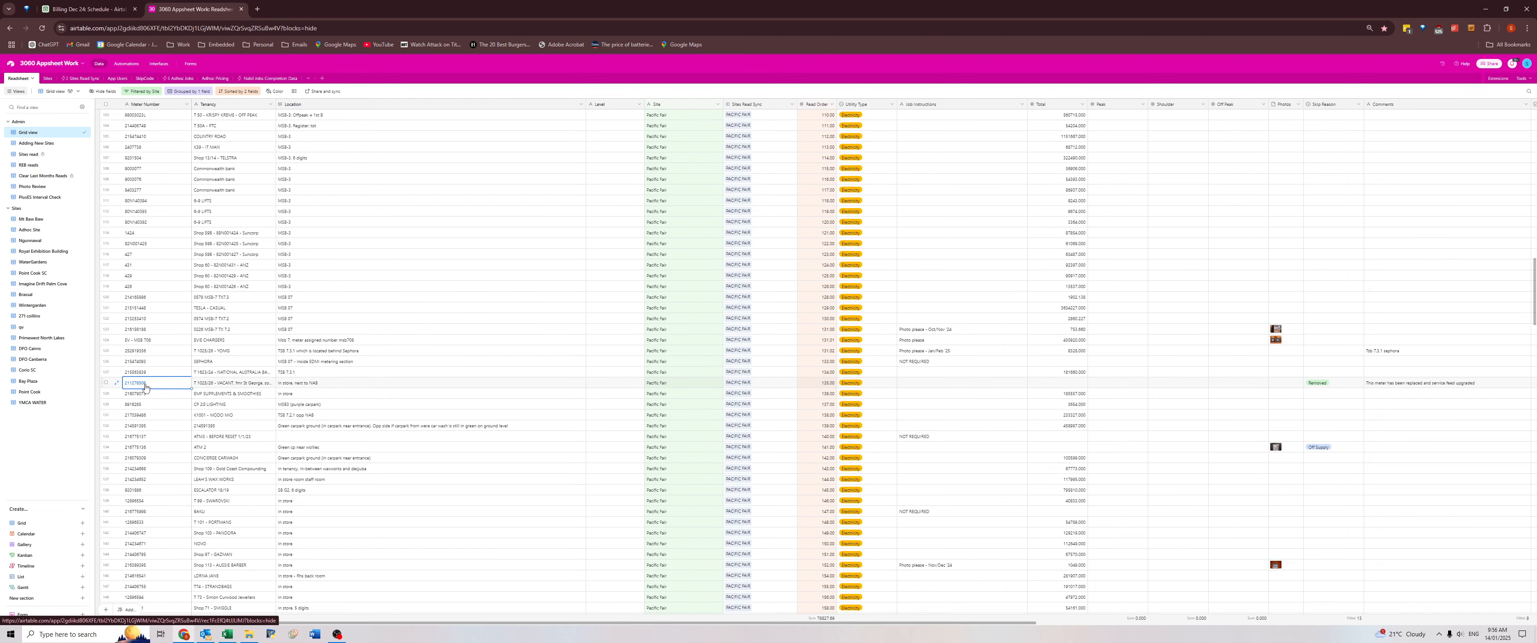
key(ctrl+c)
Find the copied meter number in the Pacific Fair workbook and examine its row, including the comment.
key(alt+Tab)
key(alt+Tab)
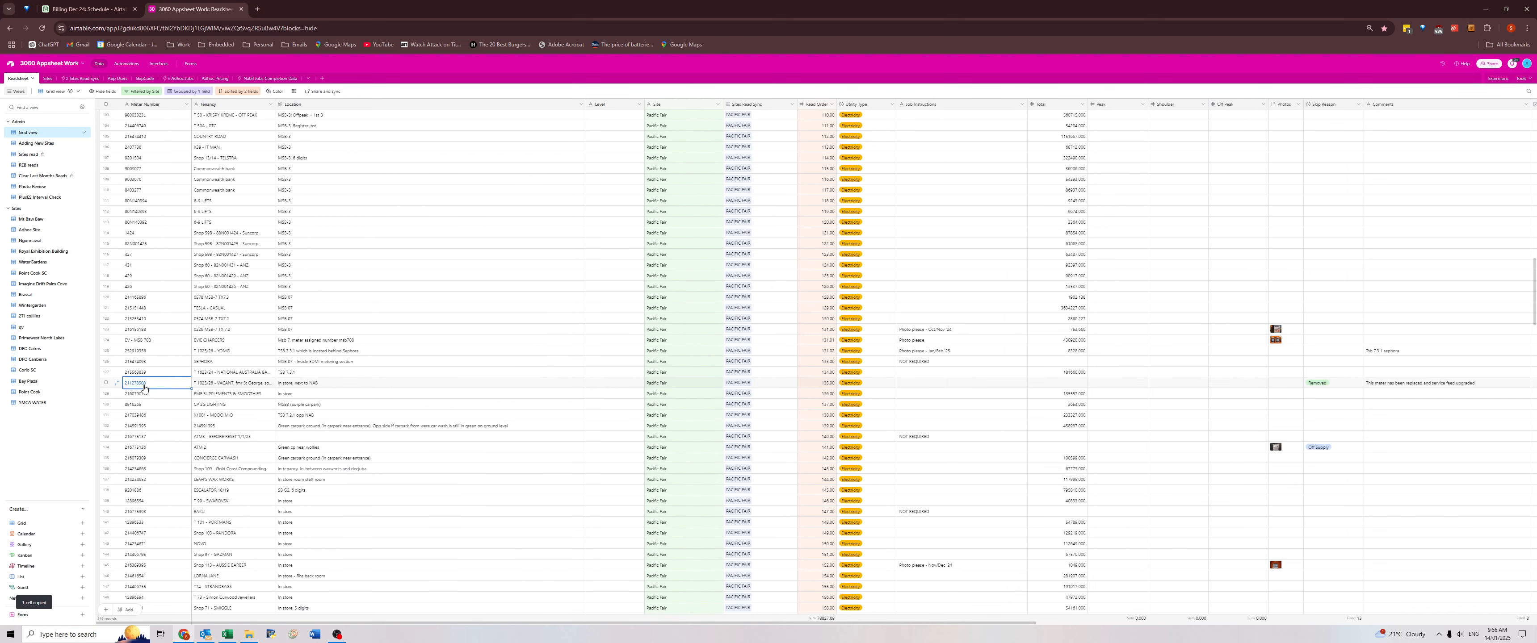
key(alt+Tab)
key(ctrl+v)
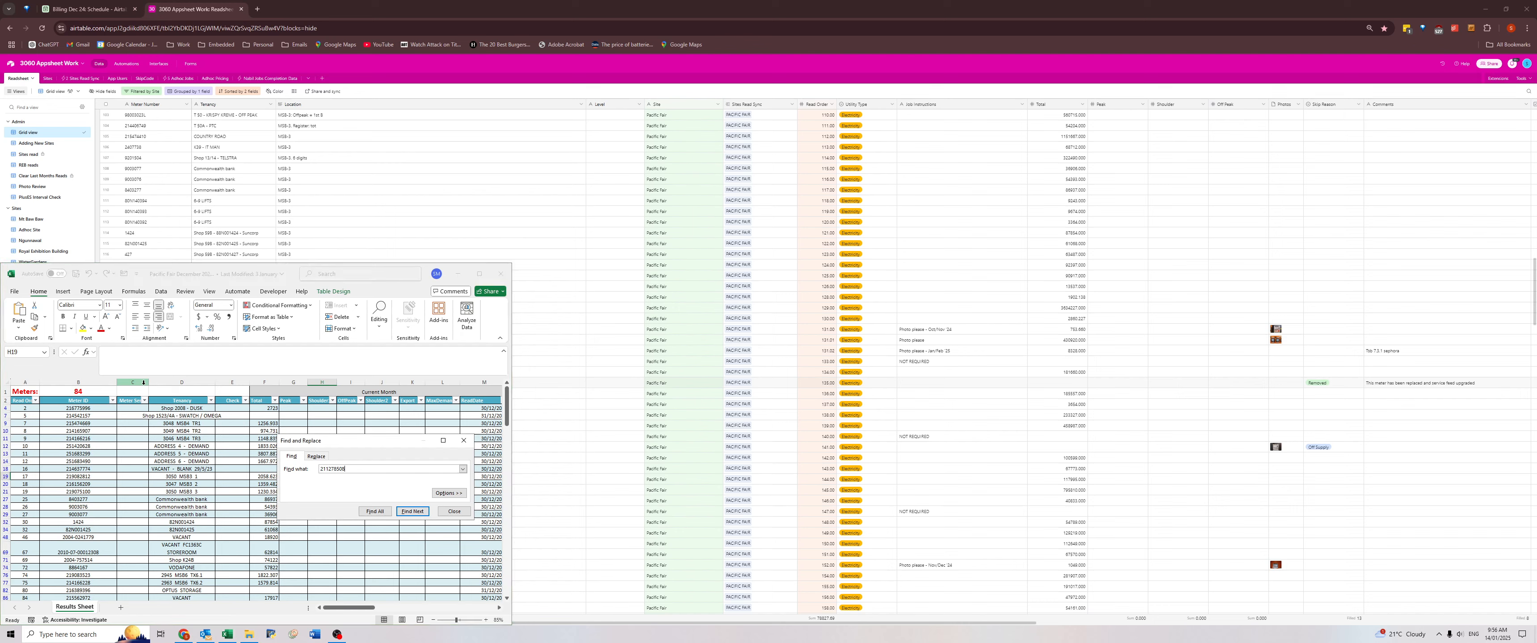
key(Return)
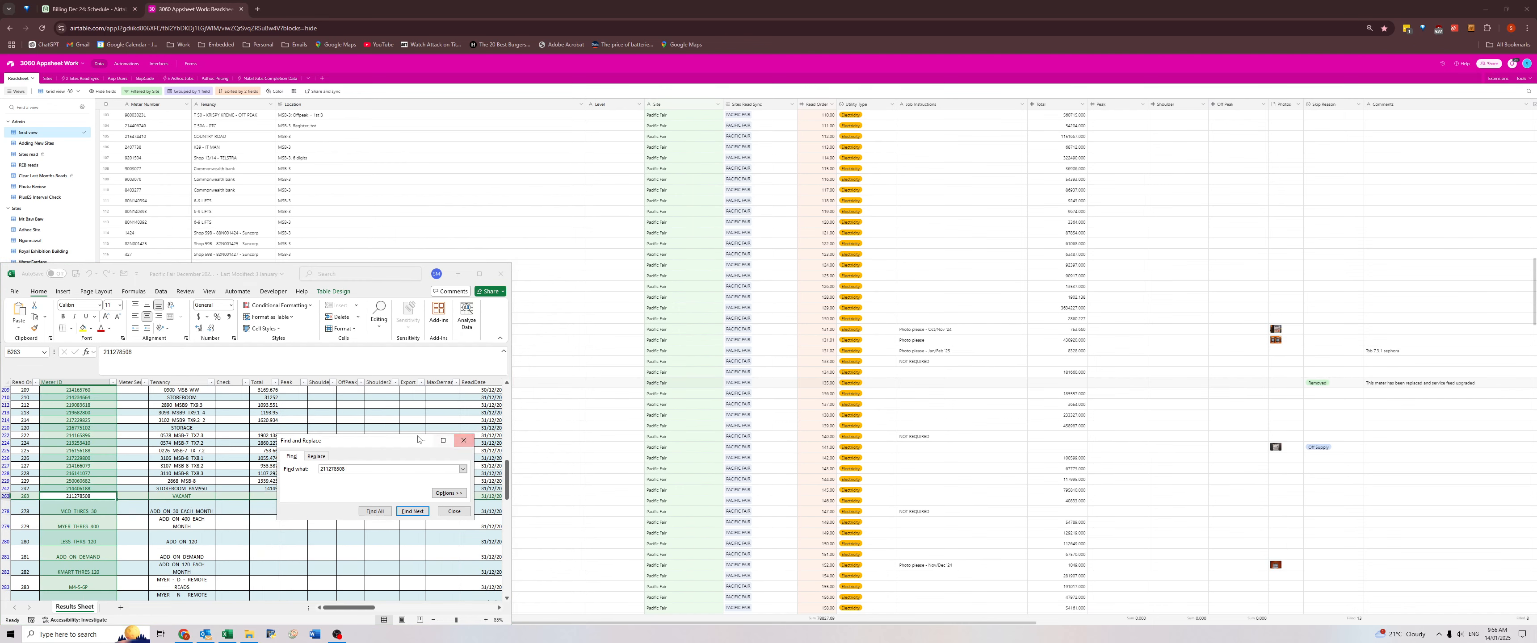
drag(407, 441, 690, 499)
click(747, 498)
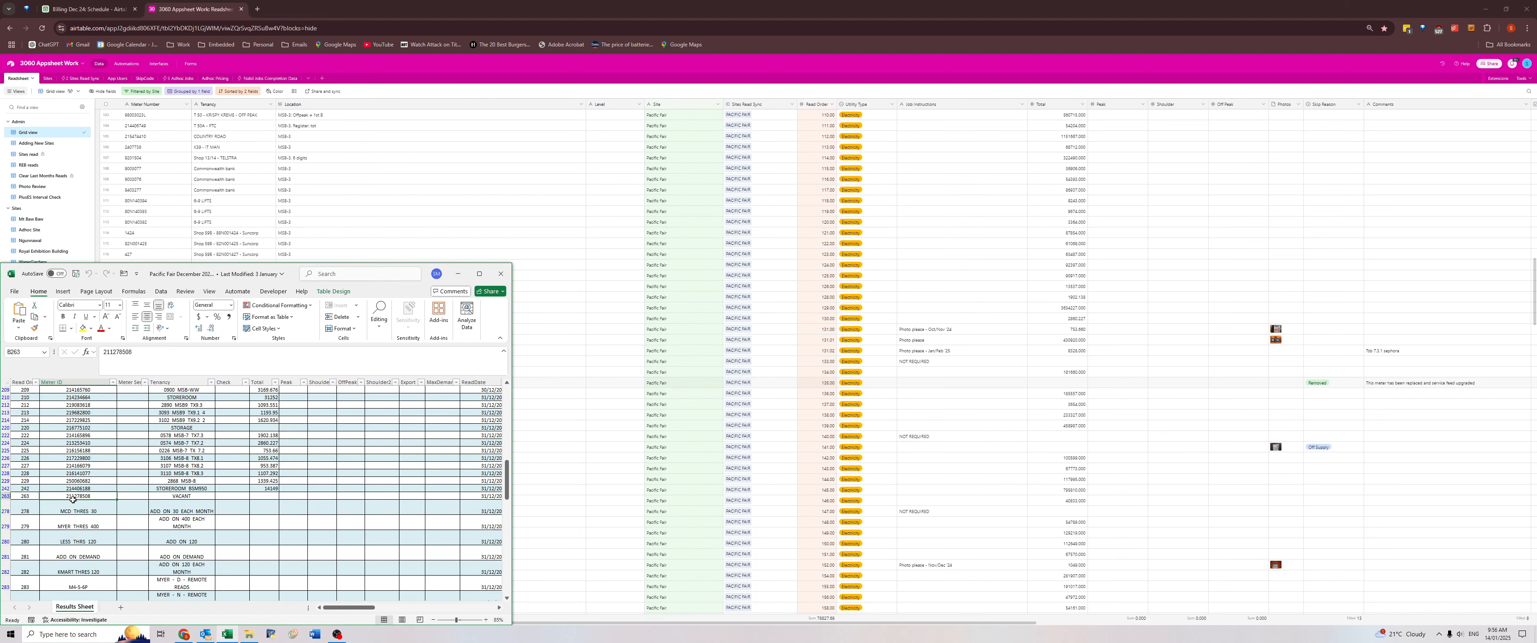
mouse_move(67, 498)
mouse_down()
mouse_move(543, 491)
mouse_move(2, 500)
mouse_move(75, 498)
mouse_up()
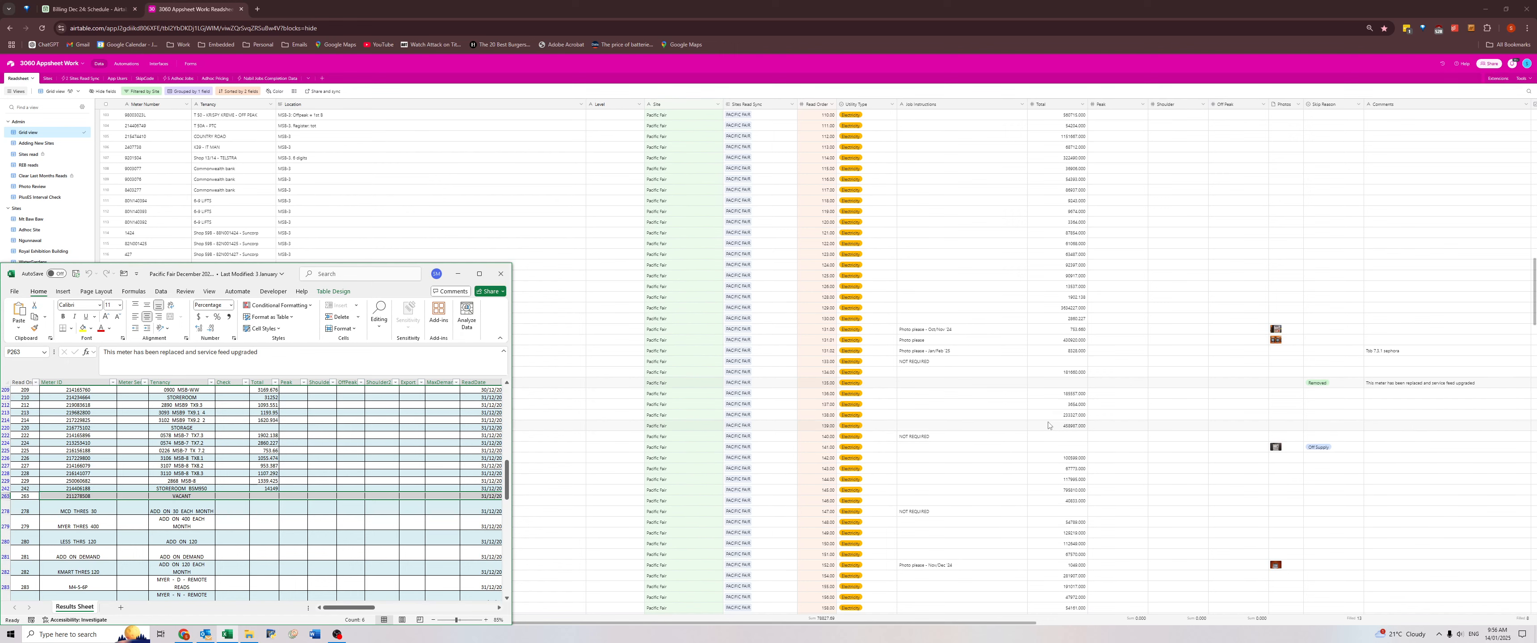
Back in Airtable, copy the Removed meter's comment into its Job Instructions and open the full record.
click(968, 383)
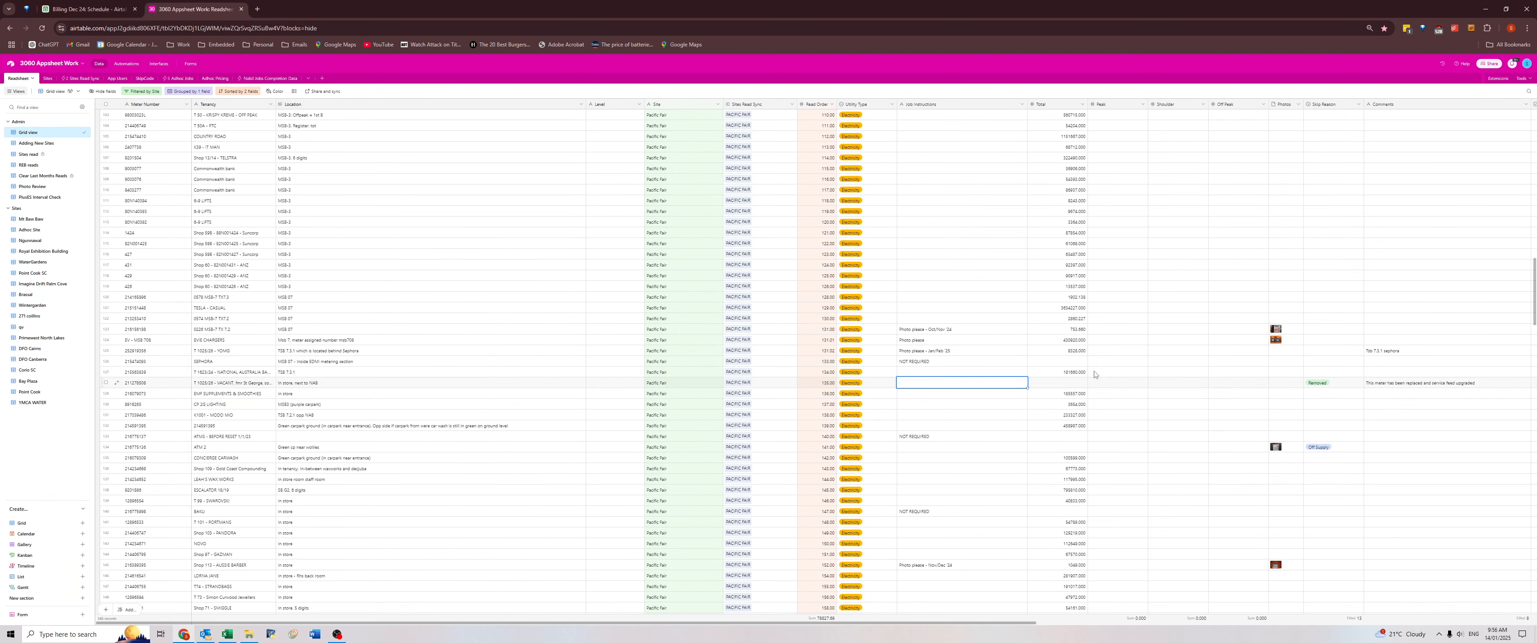
click(1373, 387)
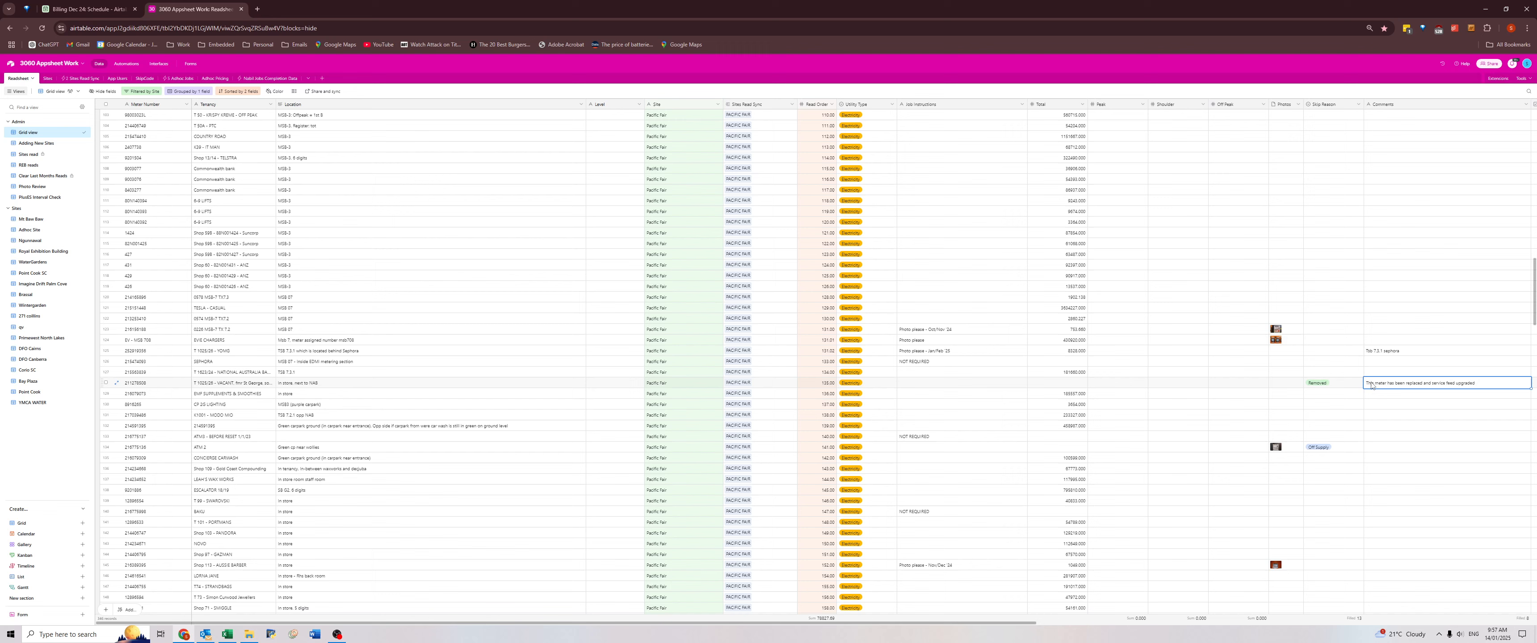
key(ctrl+c)
click(941, 382)
key(ctrl+v)
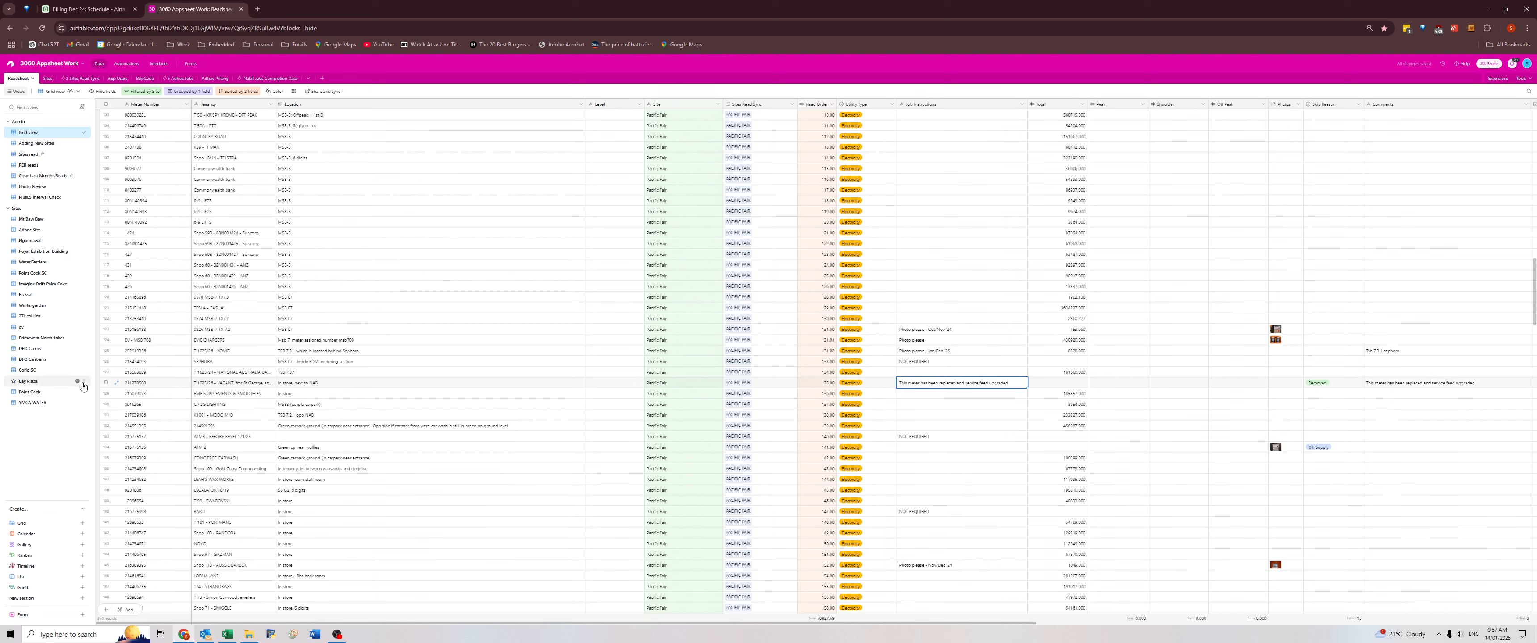
click(118, 384)
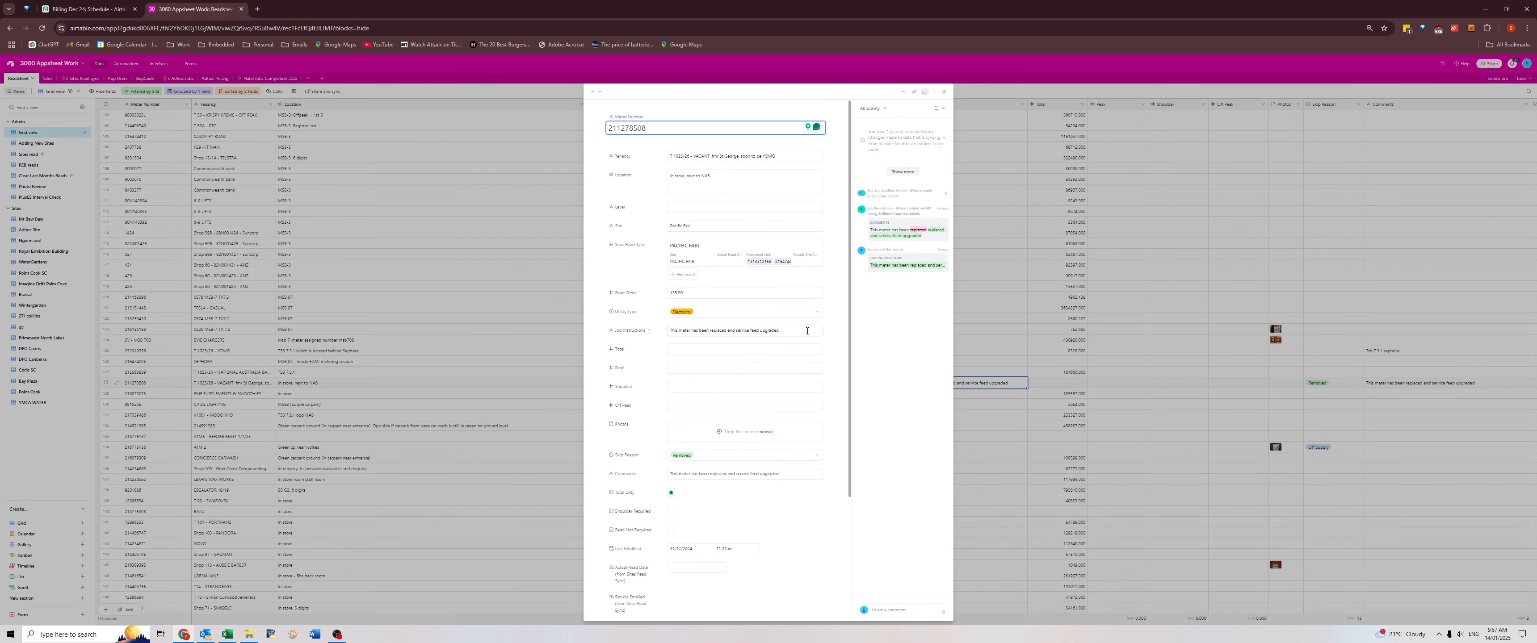
Append "- Jan 25" to the replaced meter's Job Instructions and close its record.
click(807, 331)
drag(796, 330, 651, 341)
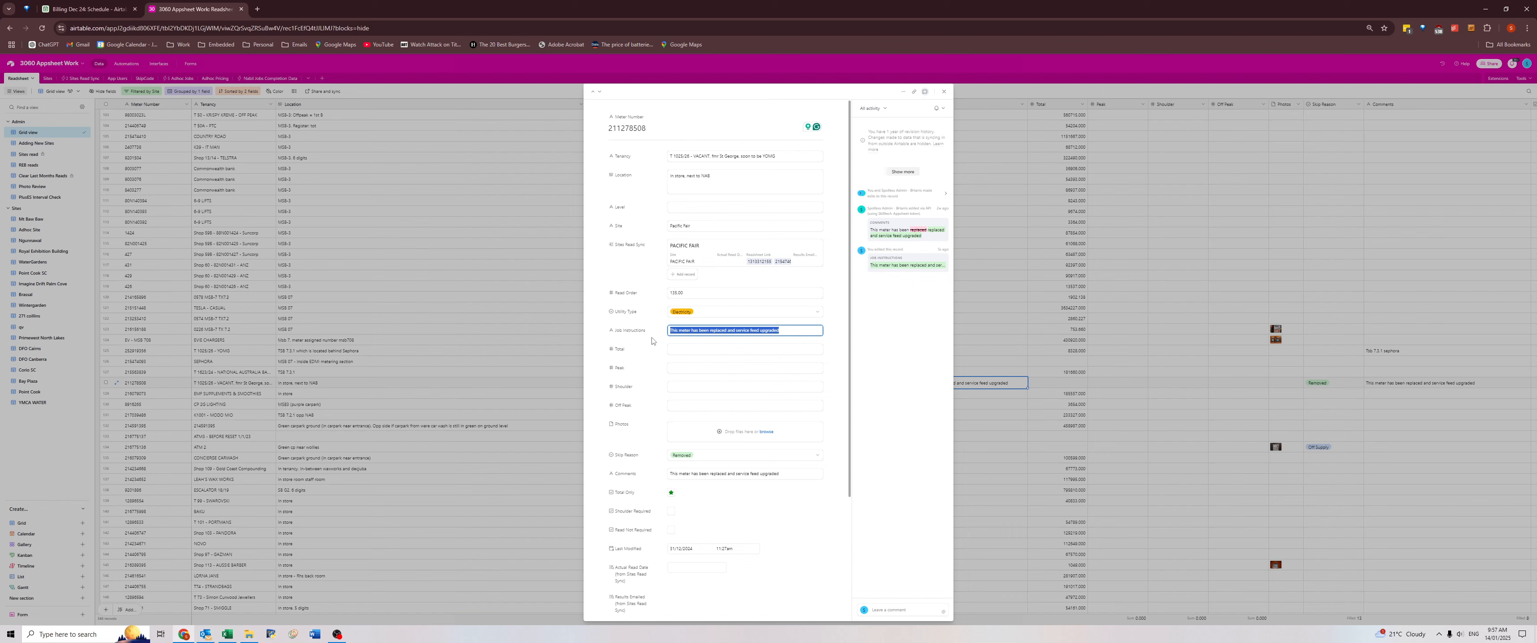
click(783, 331)
click(837, 368)
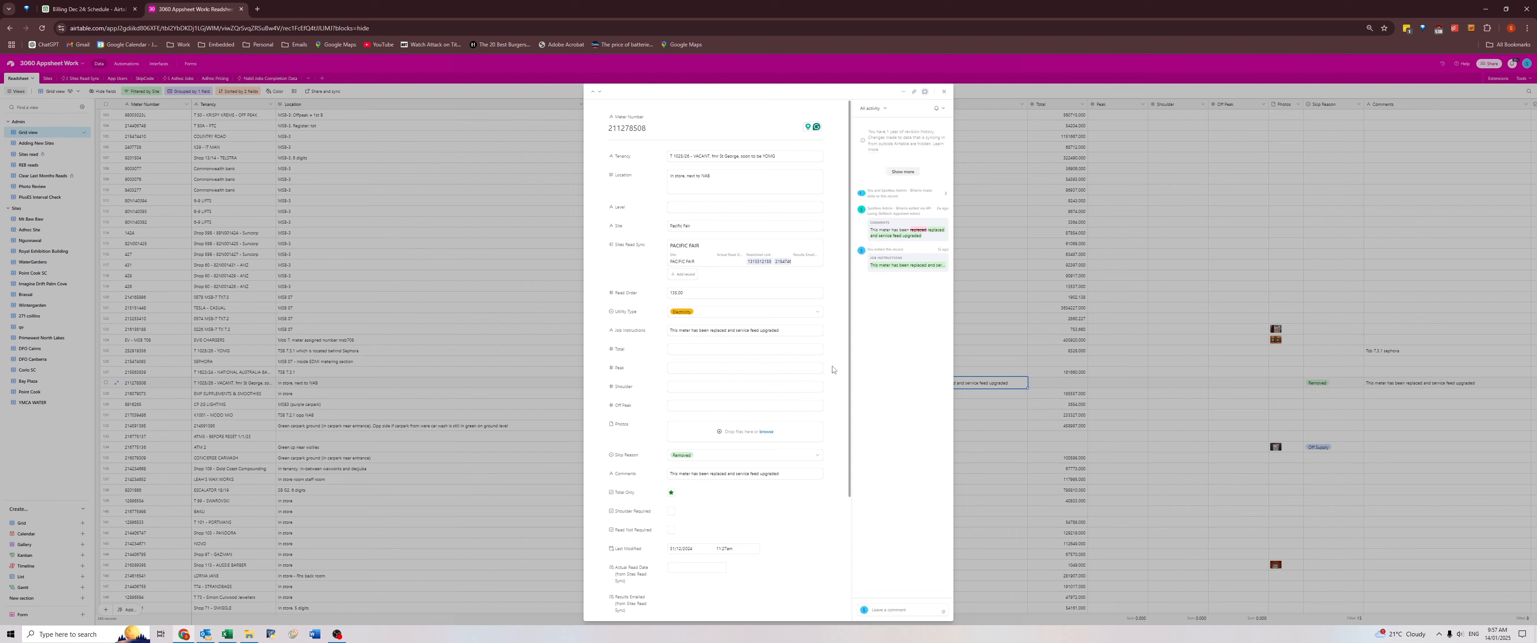
click(786, 332)
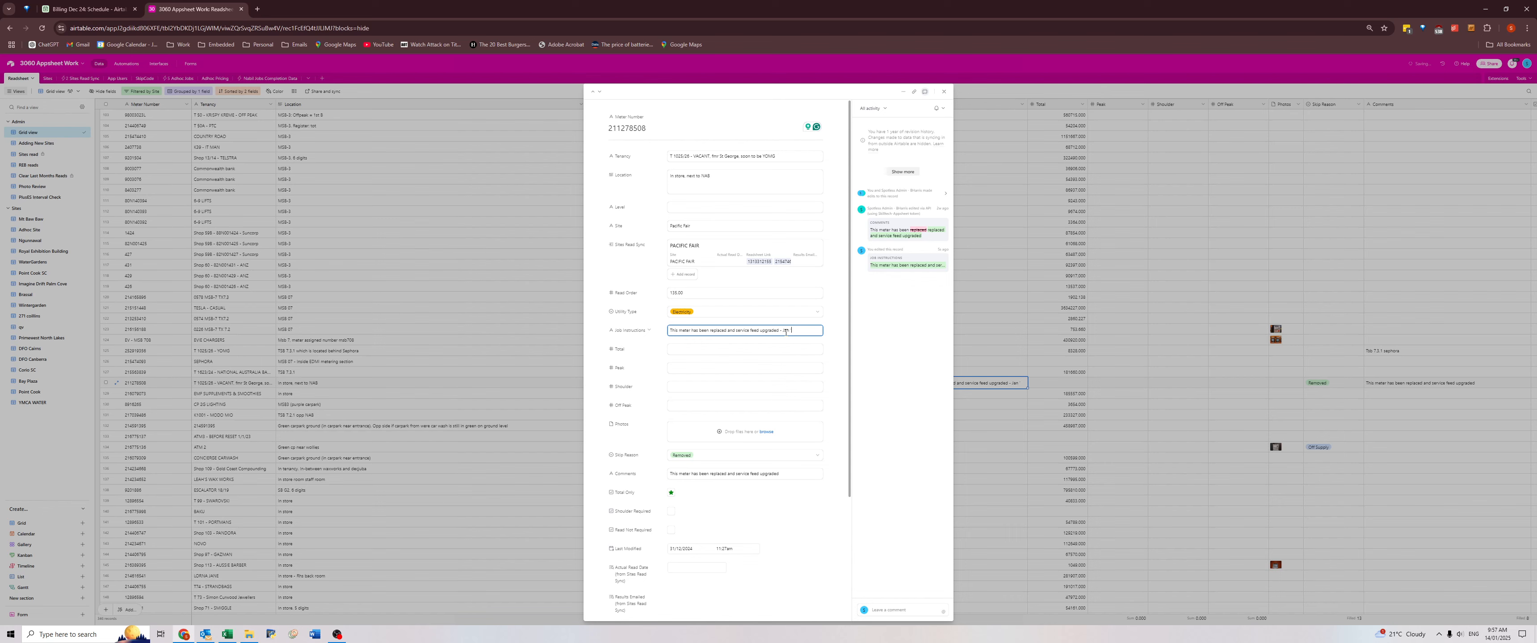
click(836, 371)
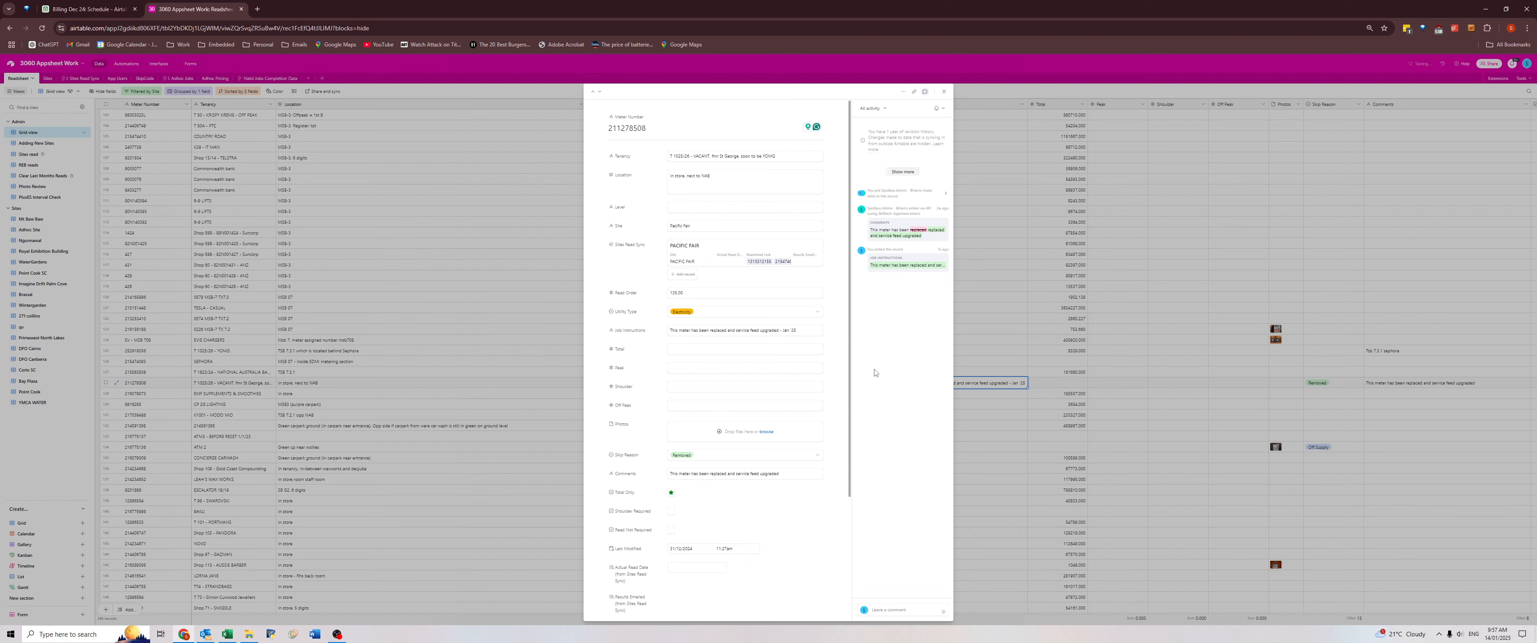
key(Escape)
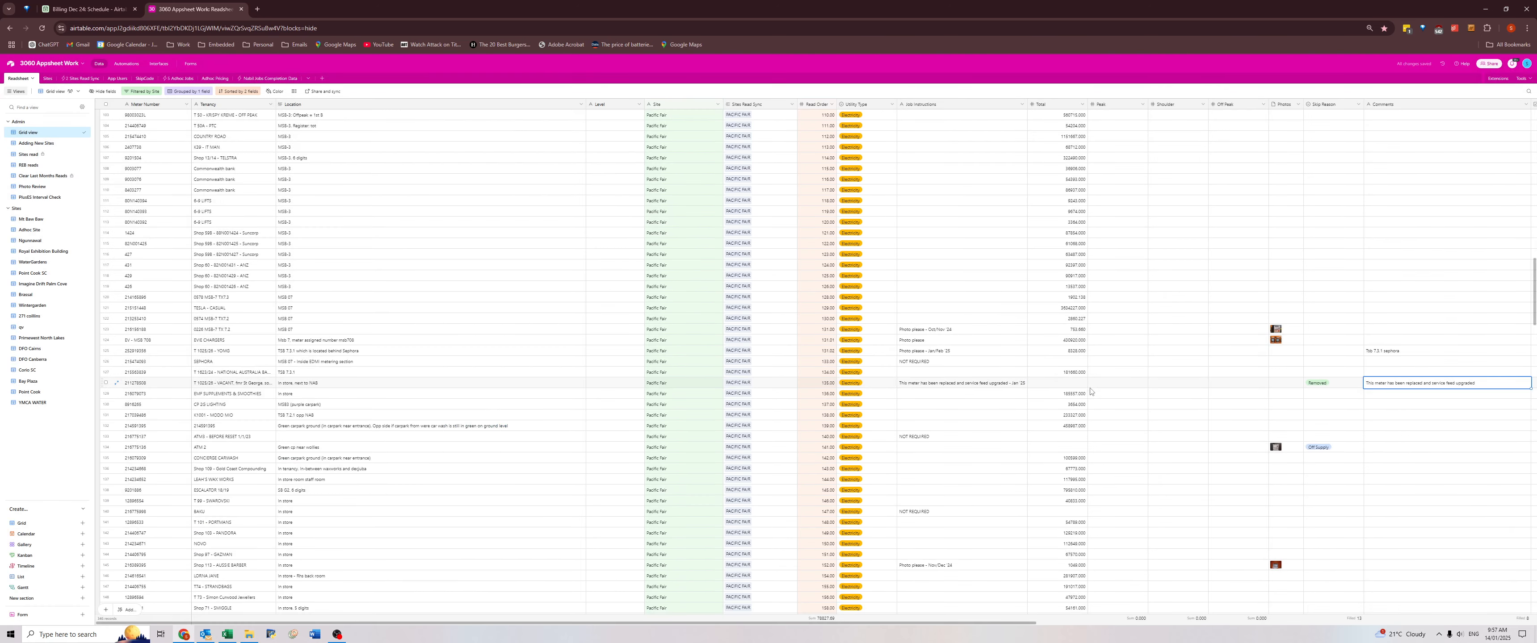
Reopen the replaced meter's record to review its Job Instructions and read settings, and close it again.
click(982, 375)
click(982, 382)
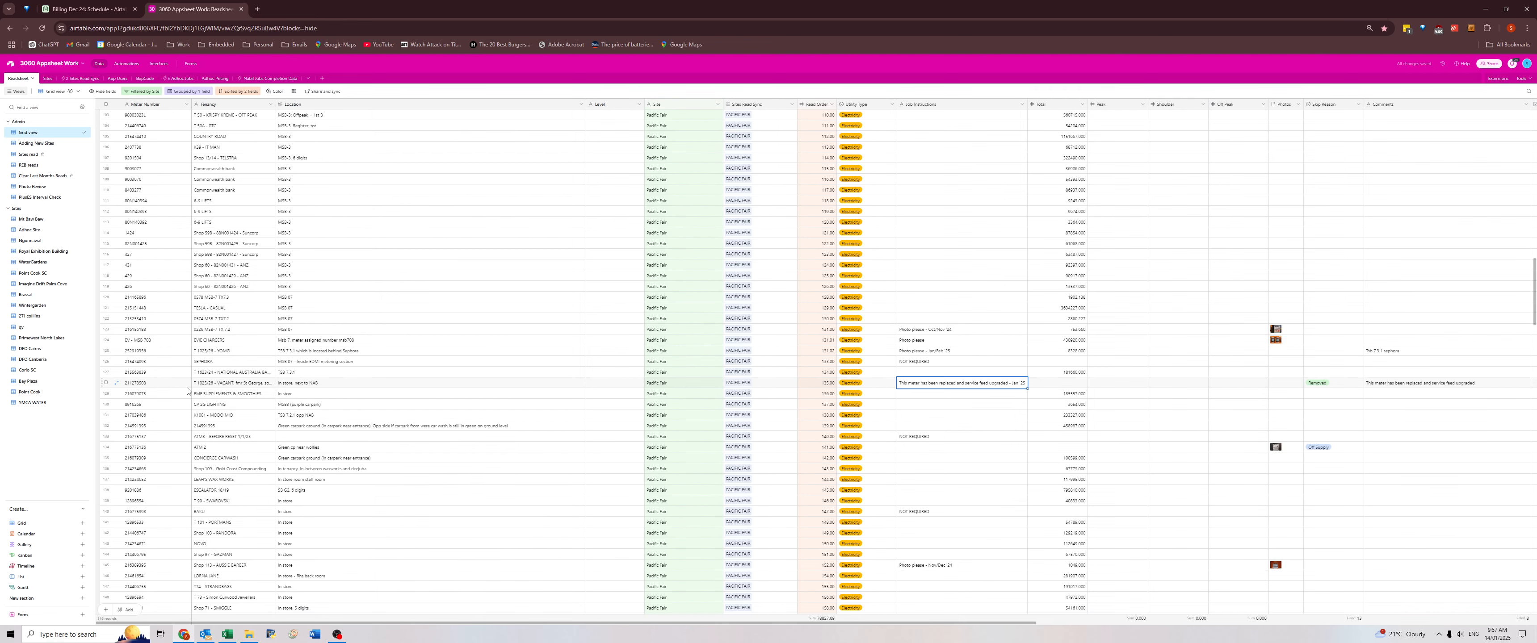
click(116, 384)
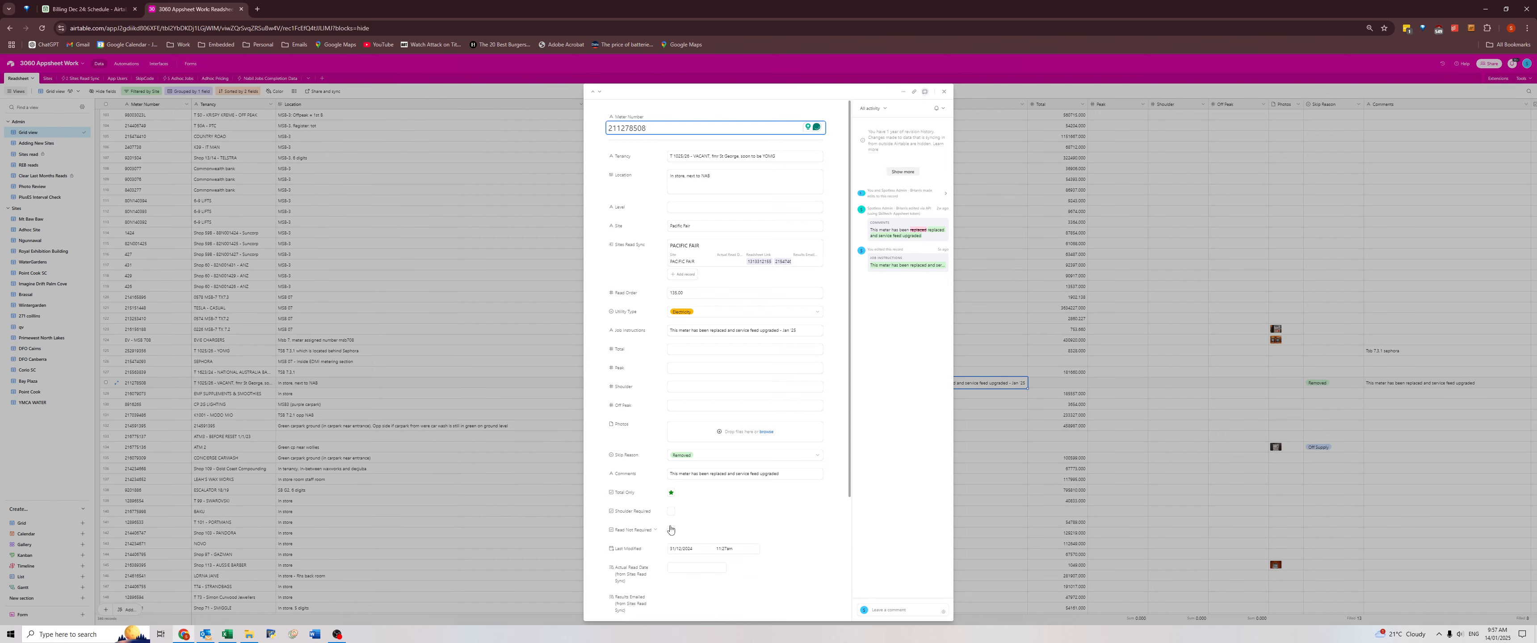
click(567, 393)
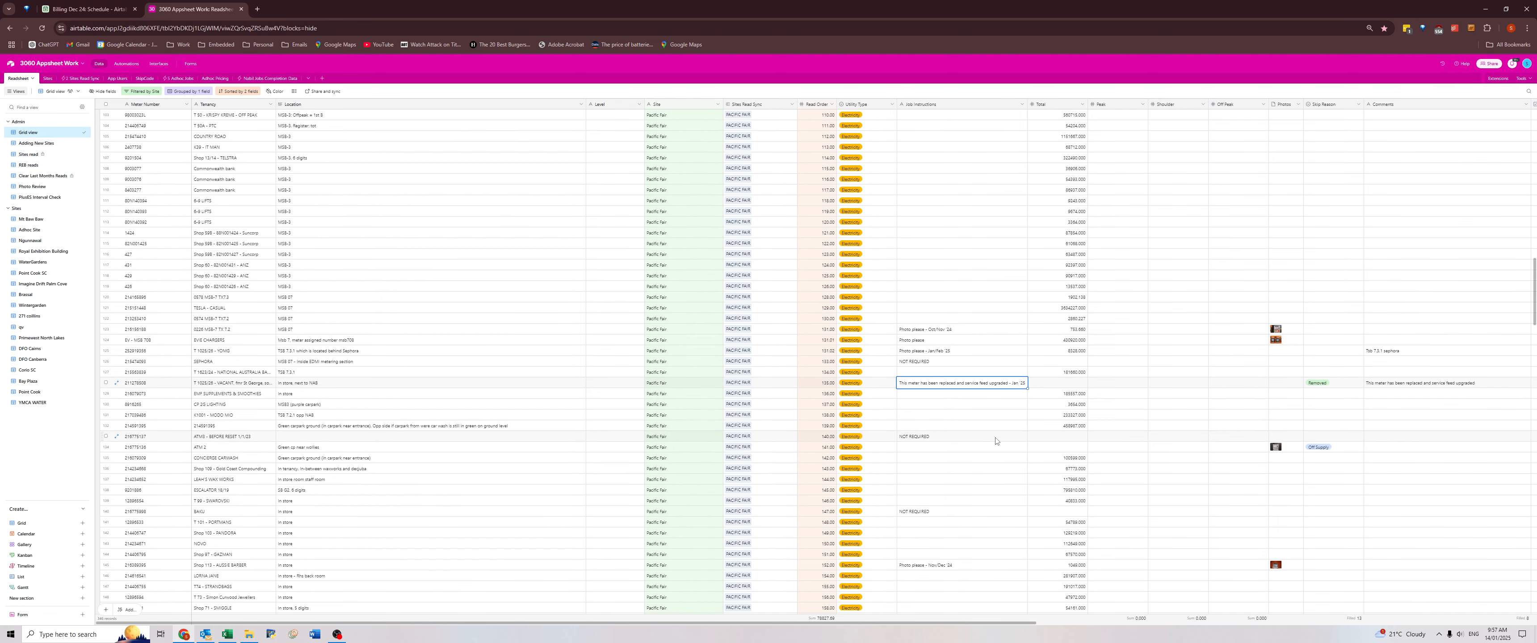
Copy the comment on the BELOW ZERO CRYO meter into its empty Location.
scroll(1000, 437, down, 4)
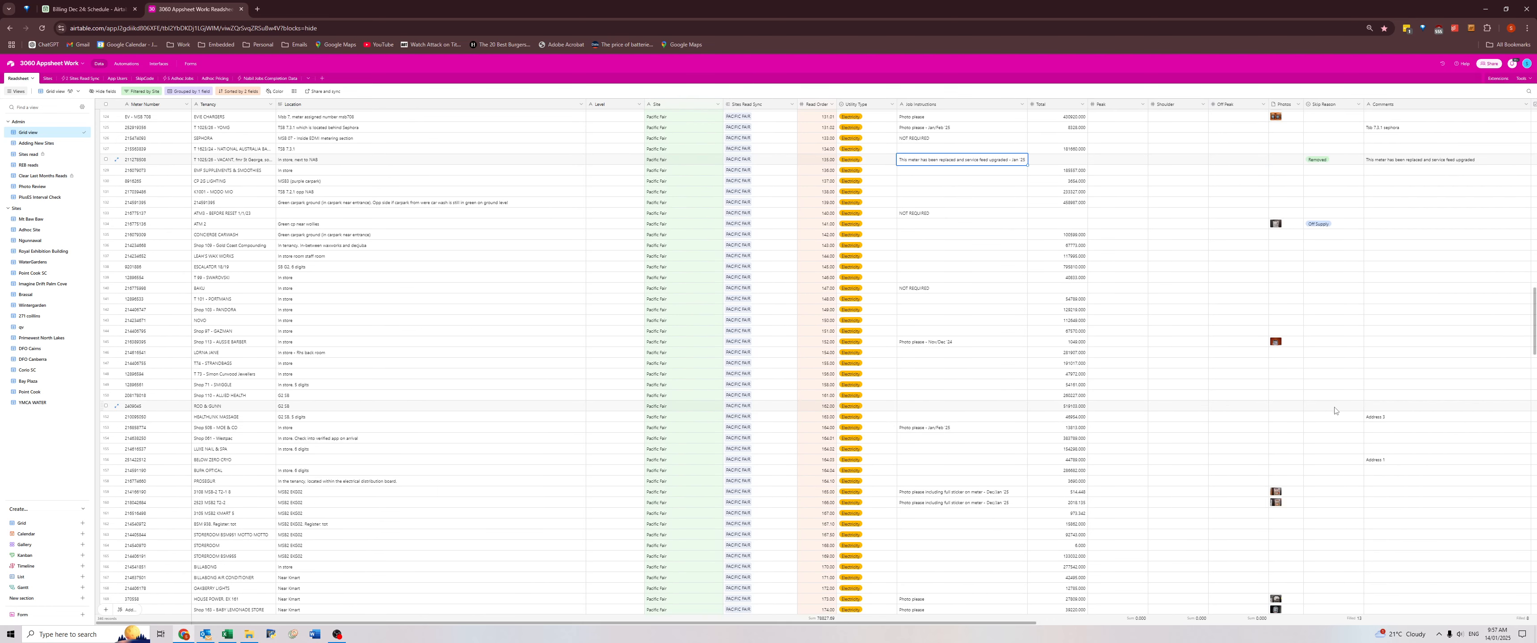
click(1382, 419)
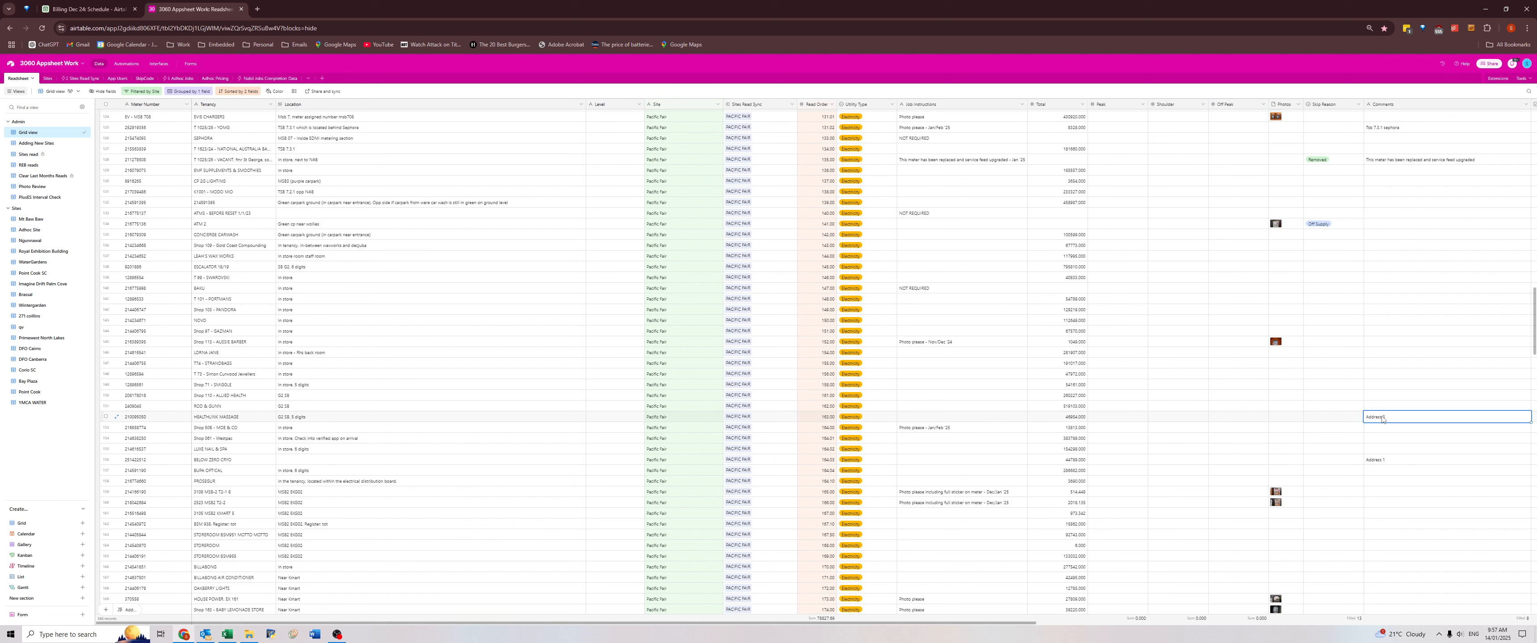
click(1382, 461)
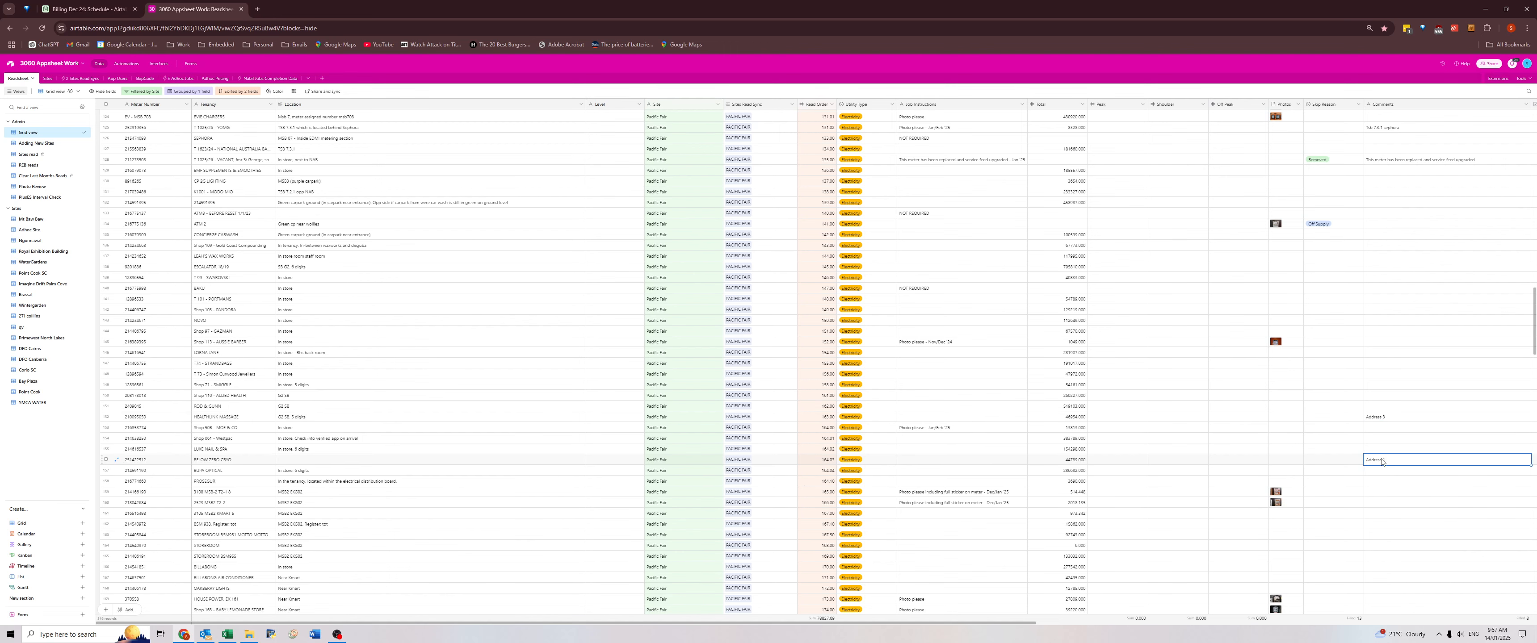
key(ctrl+c)
click(386, 461)
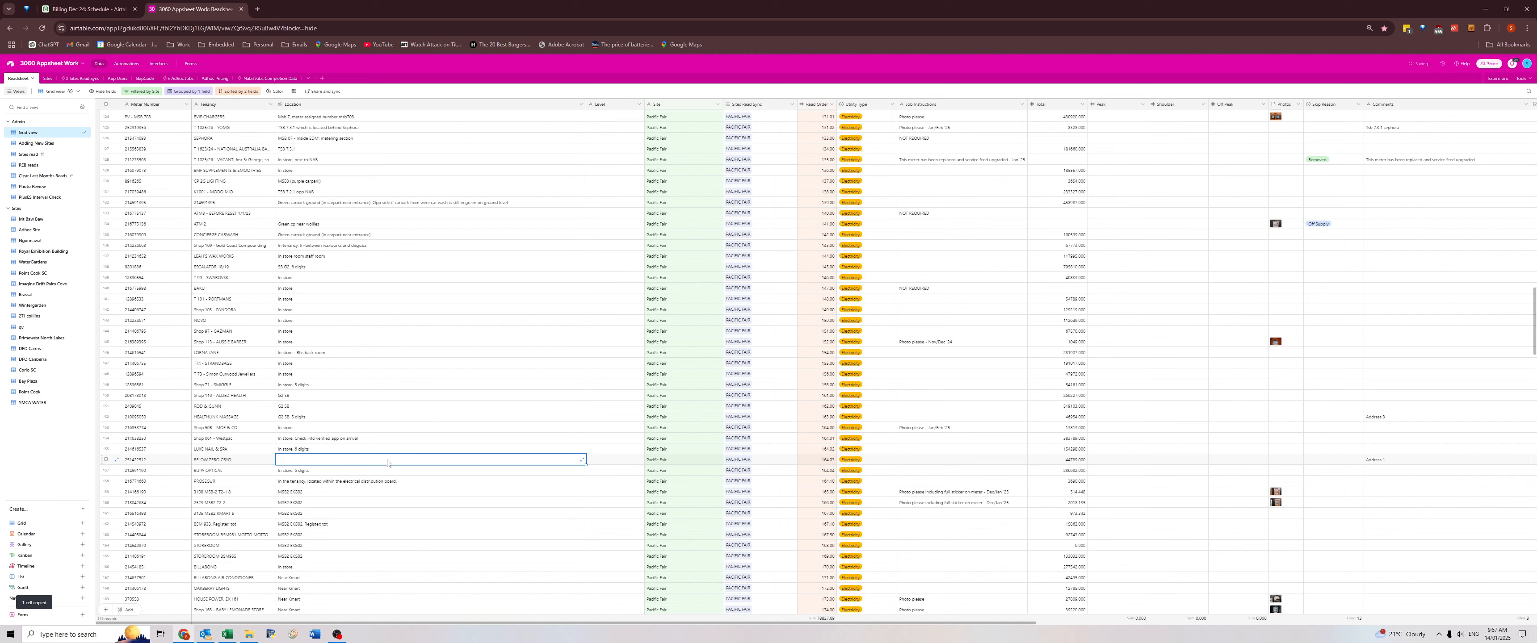
key(ctrl+v)
Copy the comment on the massage tenancy's meter and check it against the details already in its Location.
click(1391, 417)
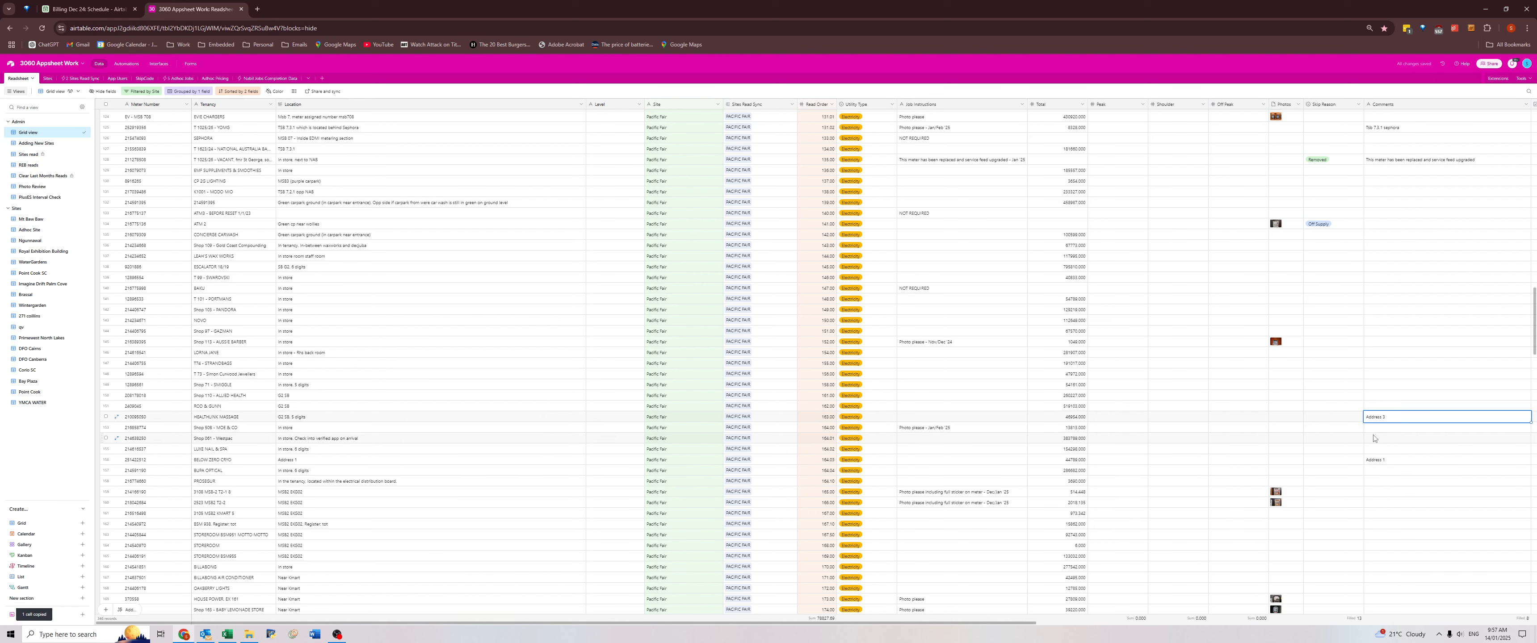
key(ctrl+c)
click(323, 421)
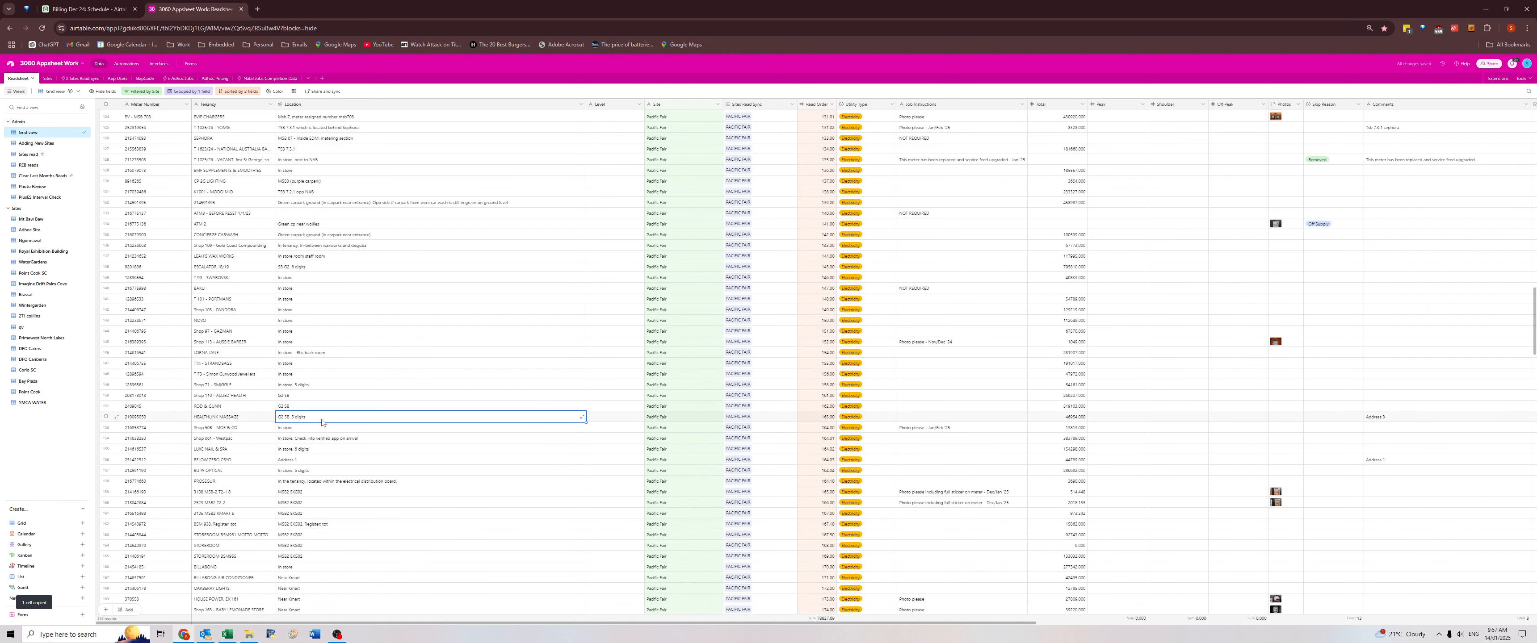
click(322, 421)
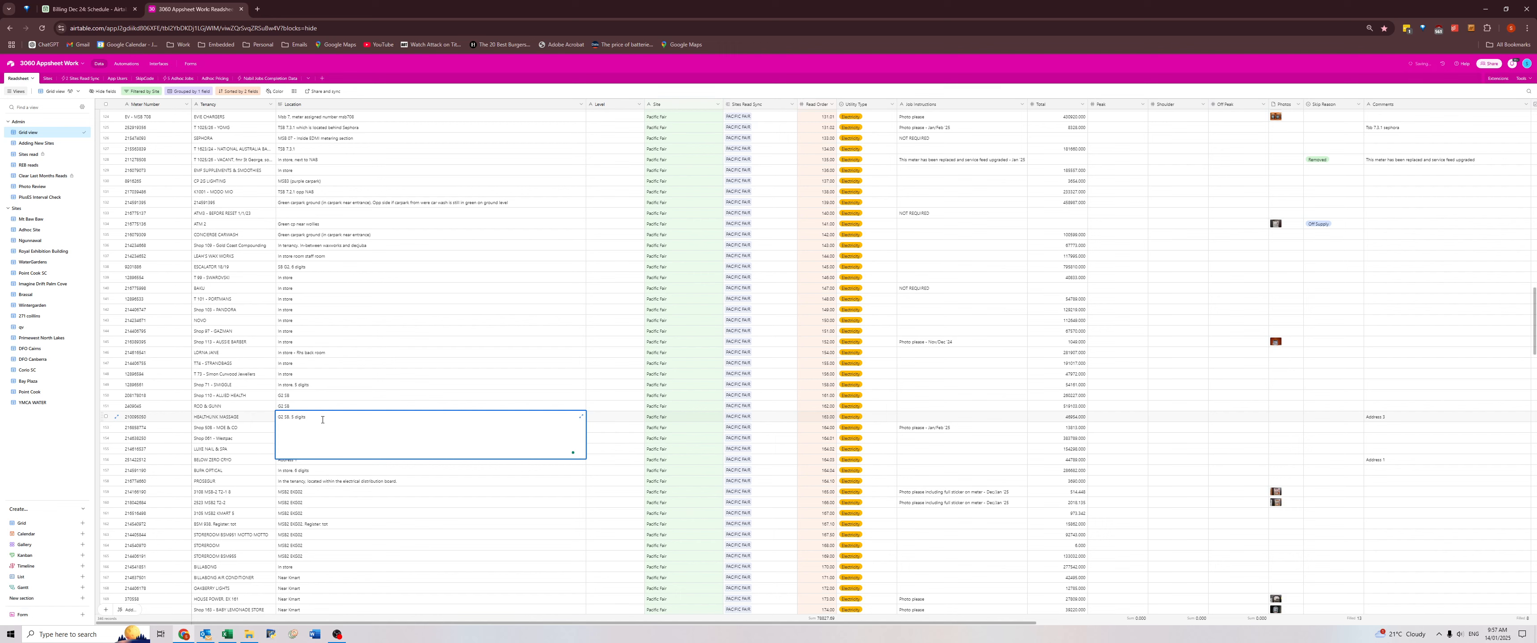
click(293, 503)
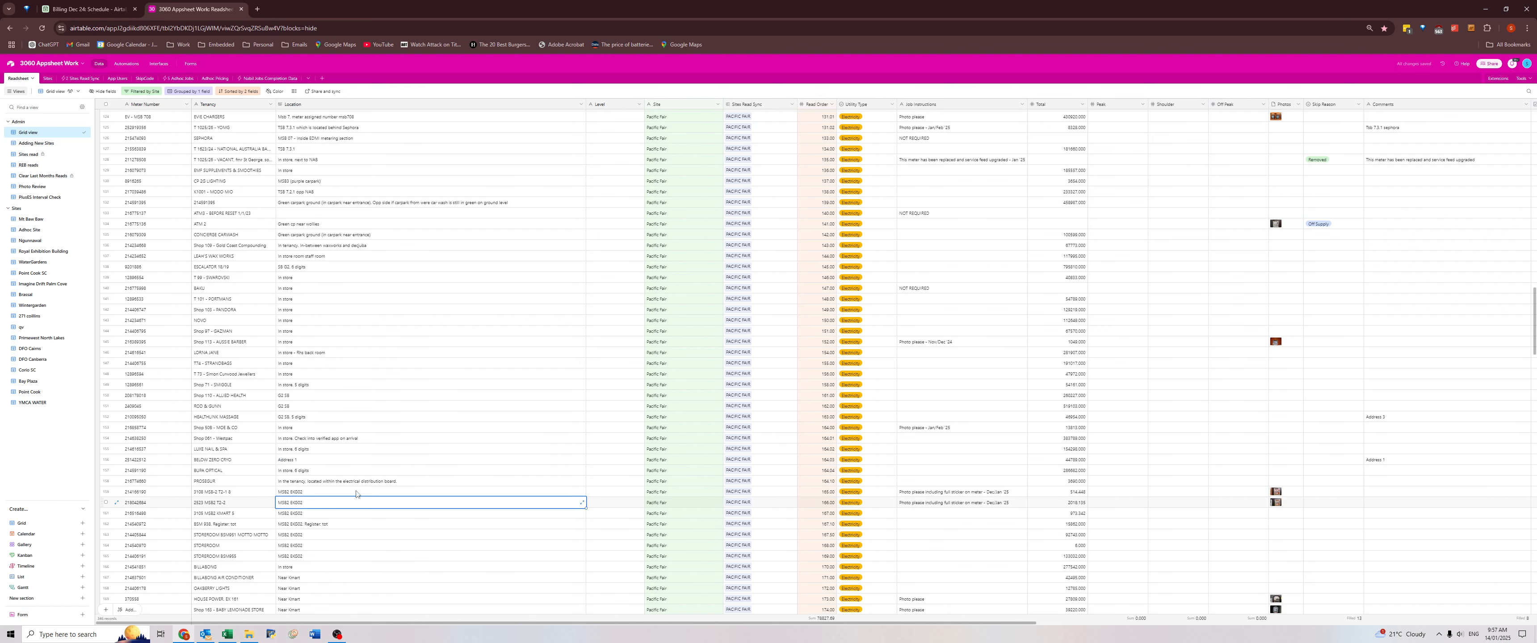
Add the STOREROOM meter's comment as "TSB 5.0.1" in front of its existing Dock 2 Location.
scroll(1187, 446, down, 6)
scroll(1187, 446, down, 15)
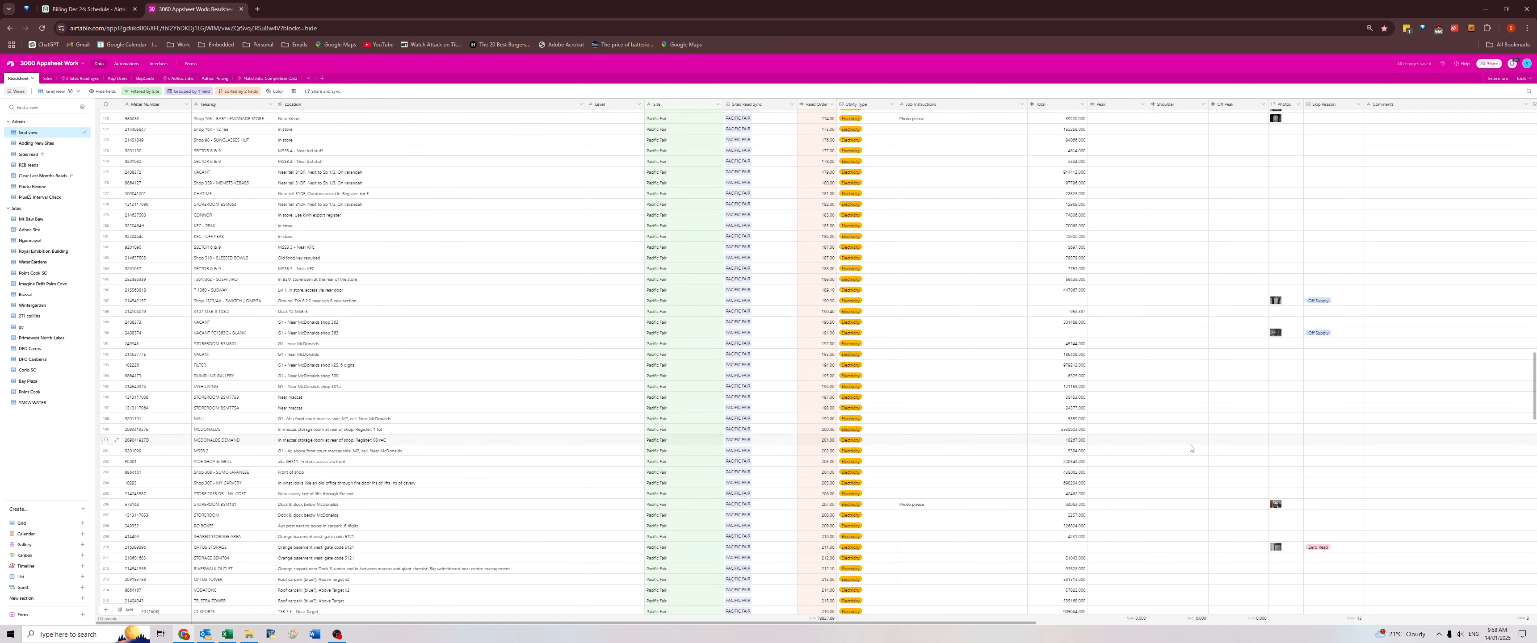
scroll(1200, 452, down, 5)
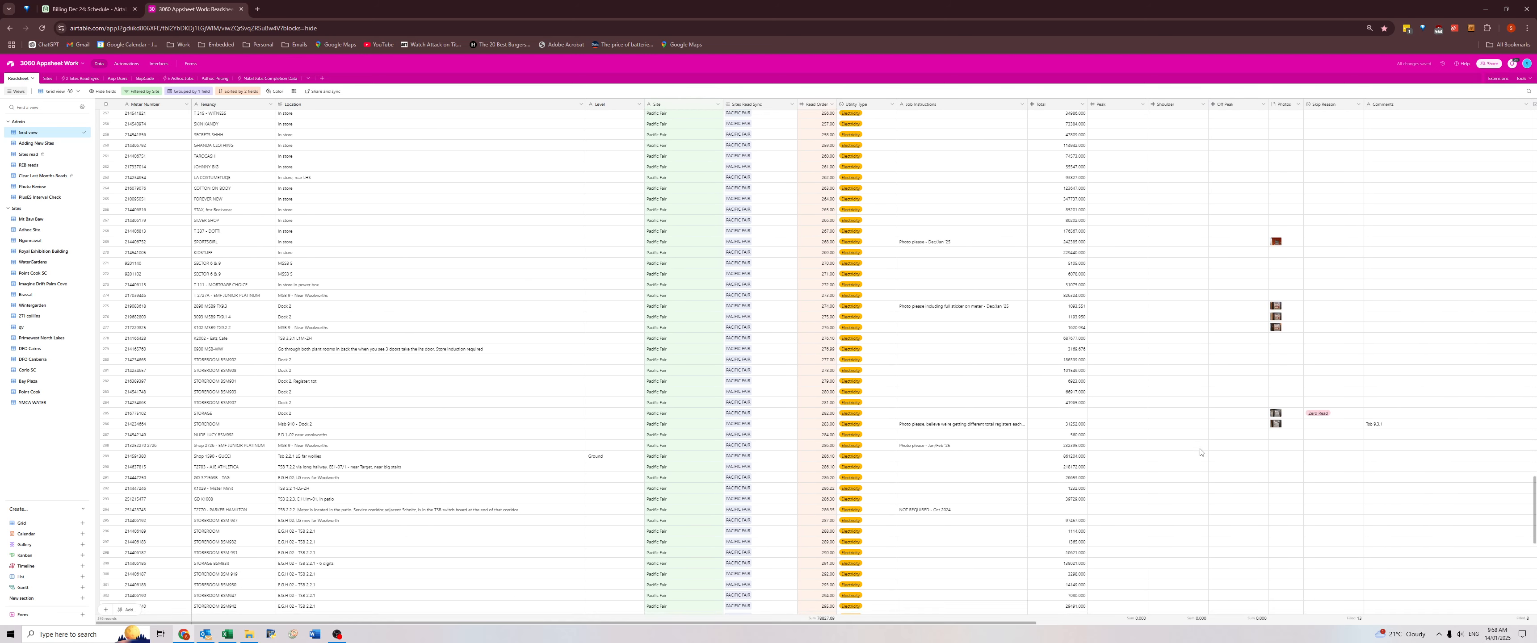
click(1368, 385)
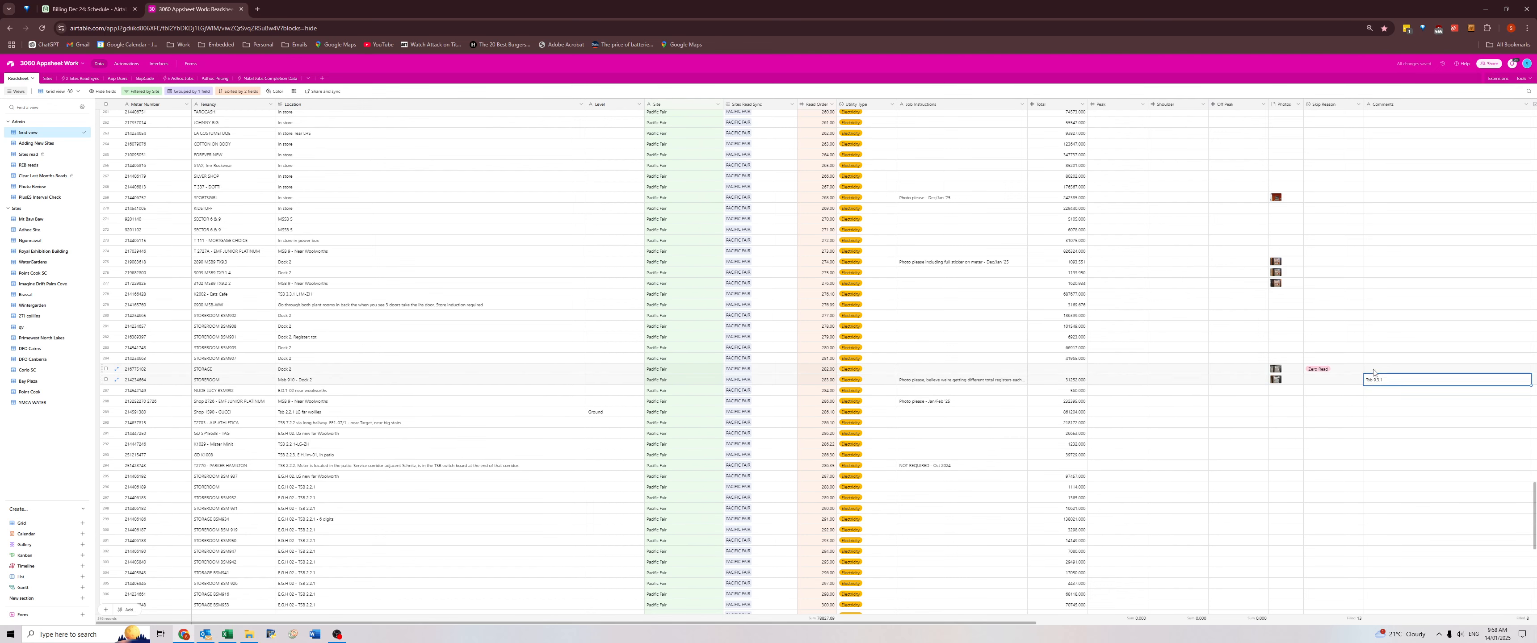
key(ctrl+c)
click(327, 383)
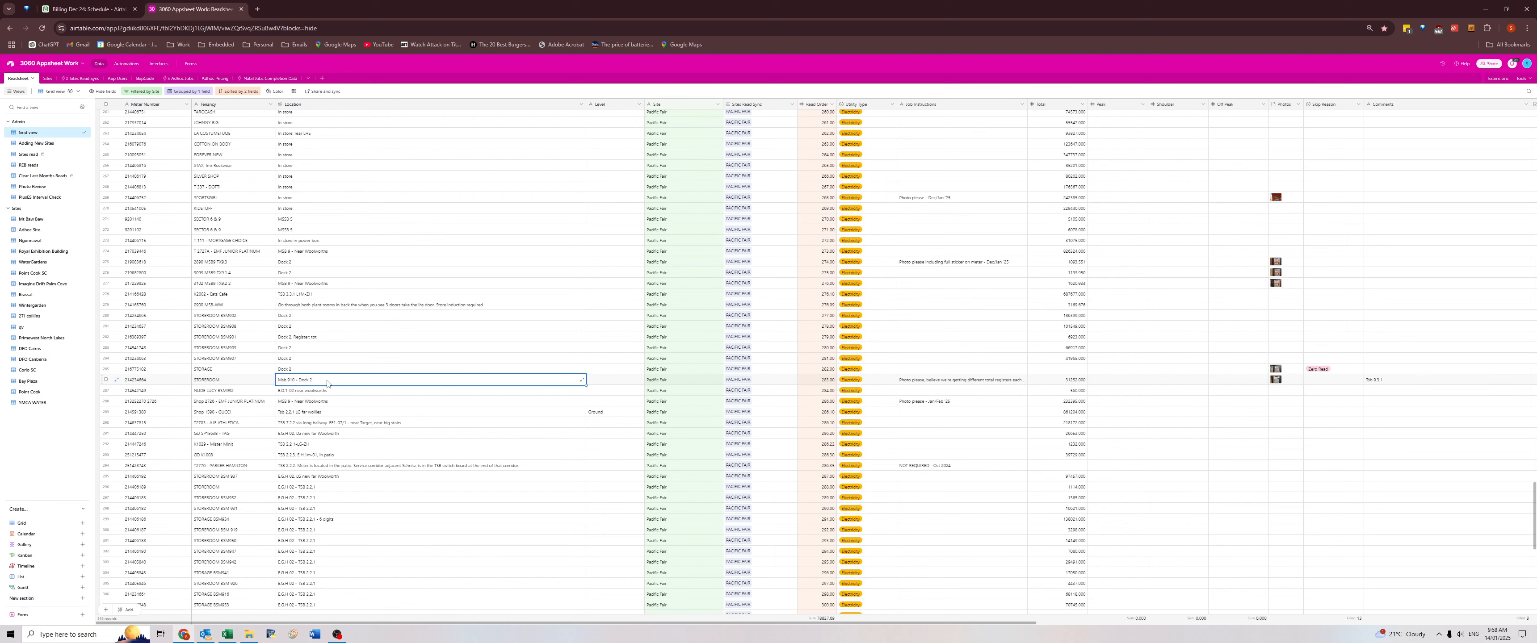
click(313, 384)
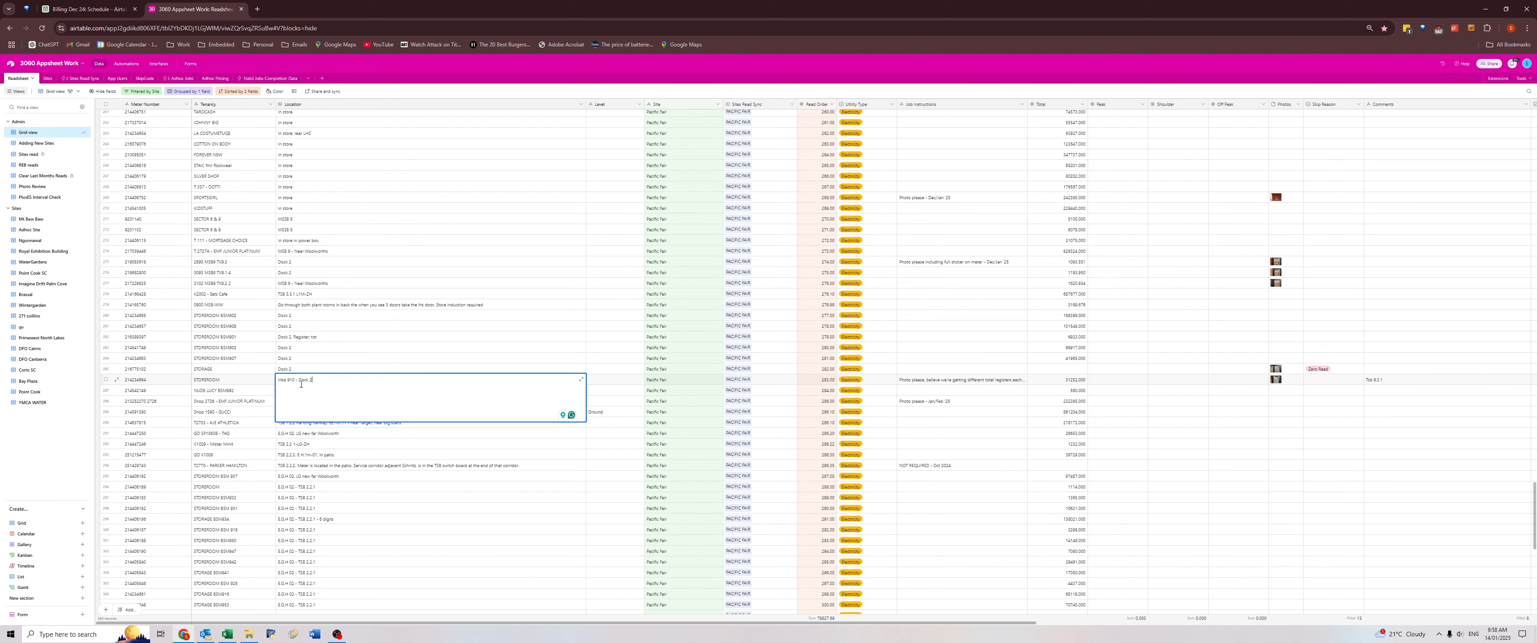
click(276, 381)
key(ctrl+v)
text(.)
key(Delete)
key(Delete)
text(SB)
click(493, 467)
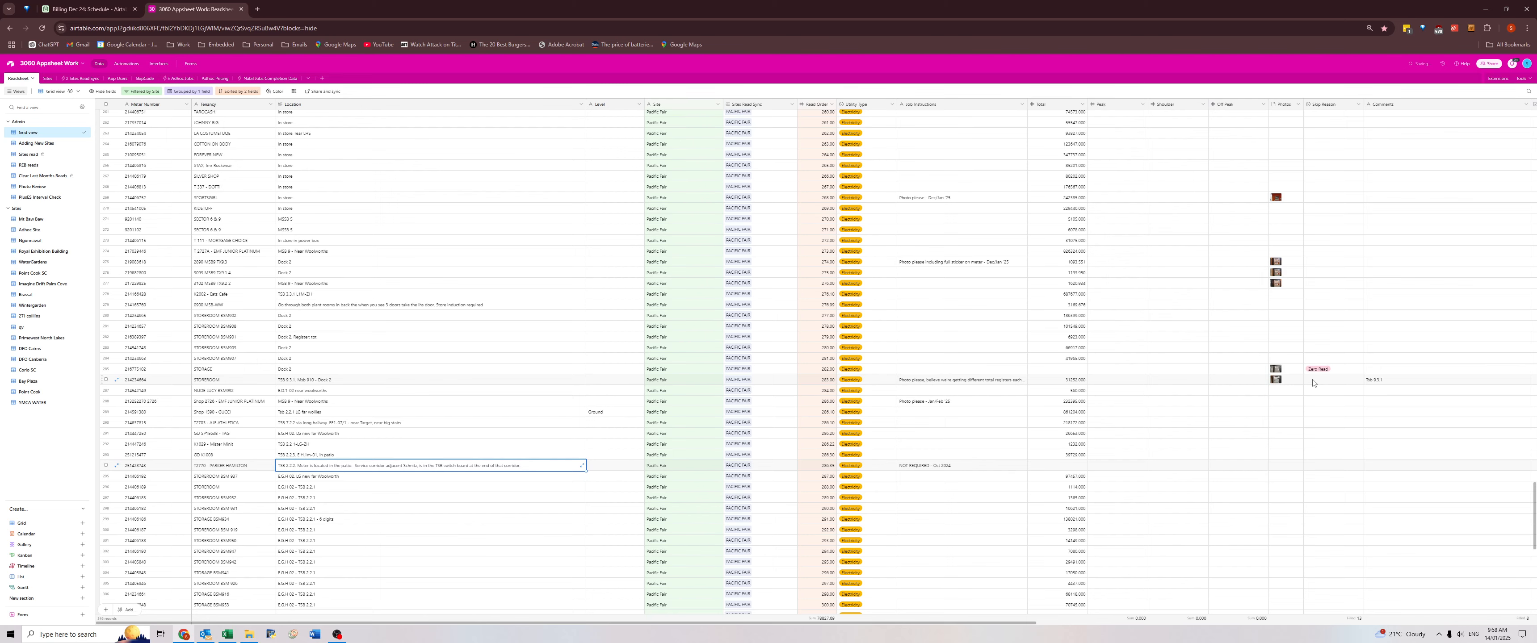
Examine the full record of the meter whose Job Instructions read "NOT REQUIRED - Oct 2024".
scroll(1312, 383, down, 4)
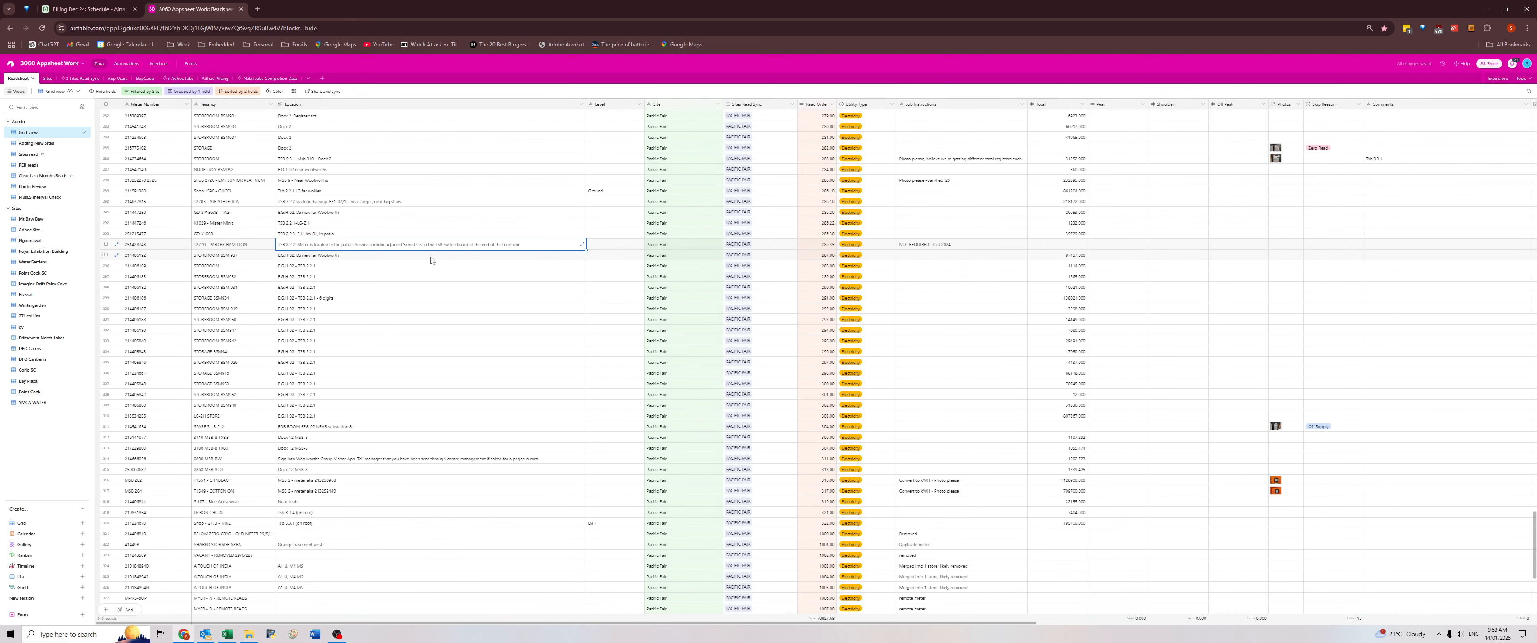
click(930, 244)
click(116, 243)
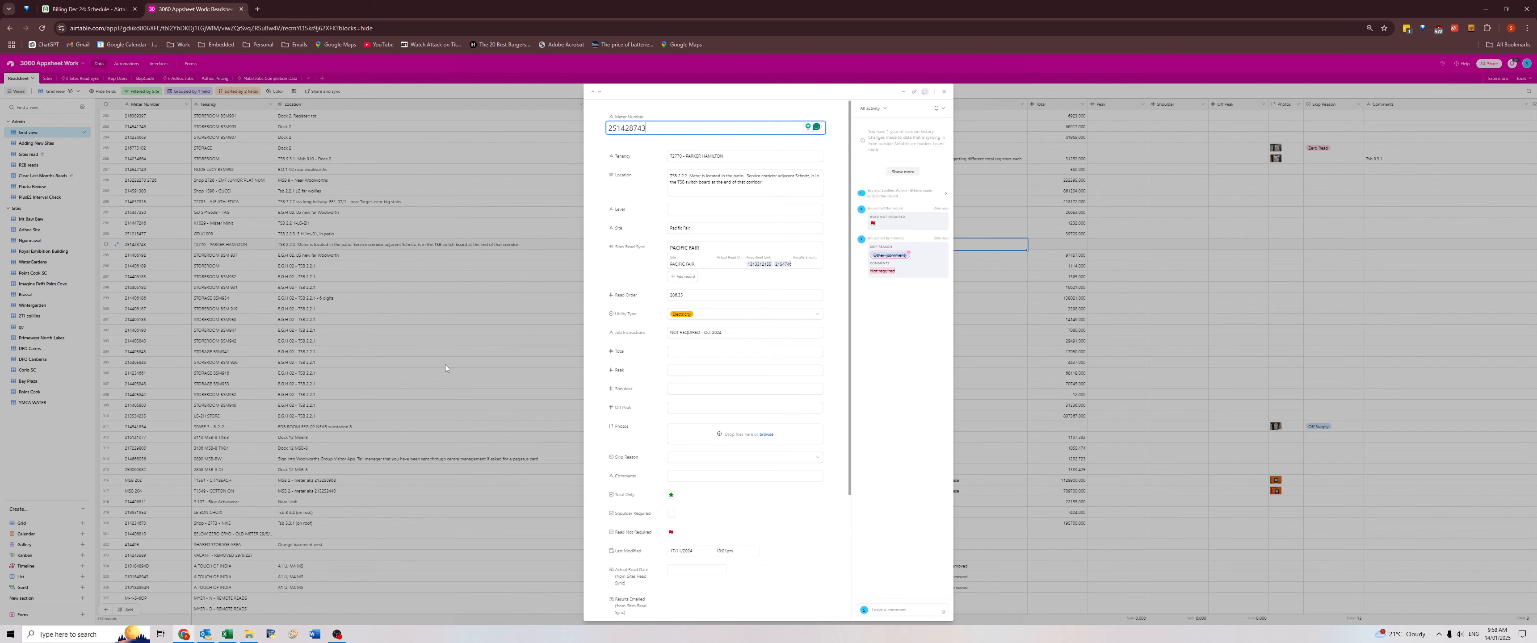
click(436, 361)
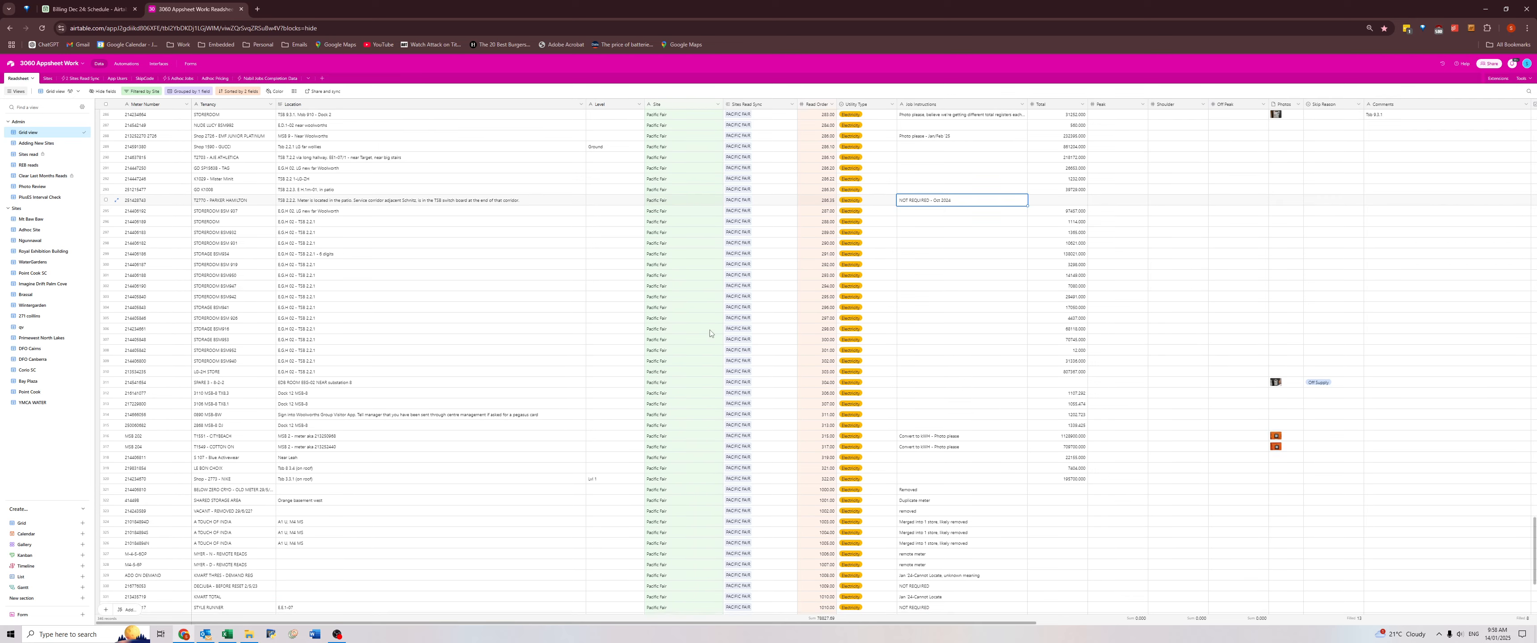
Clear the expired Dec/Jan photo requests from the Job Instructions of the Dock 2 meter and the SPORTSGIRL meter.
scroll(716, 335, down, 5)
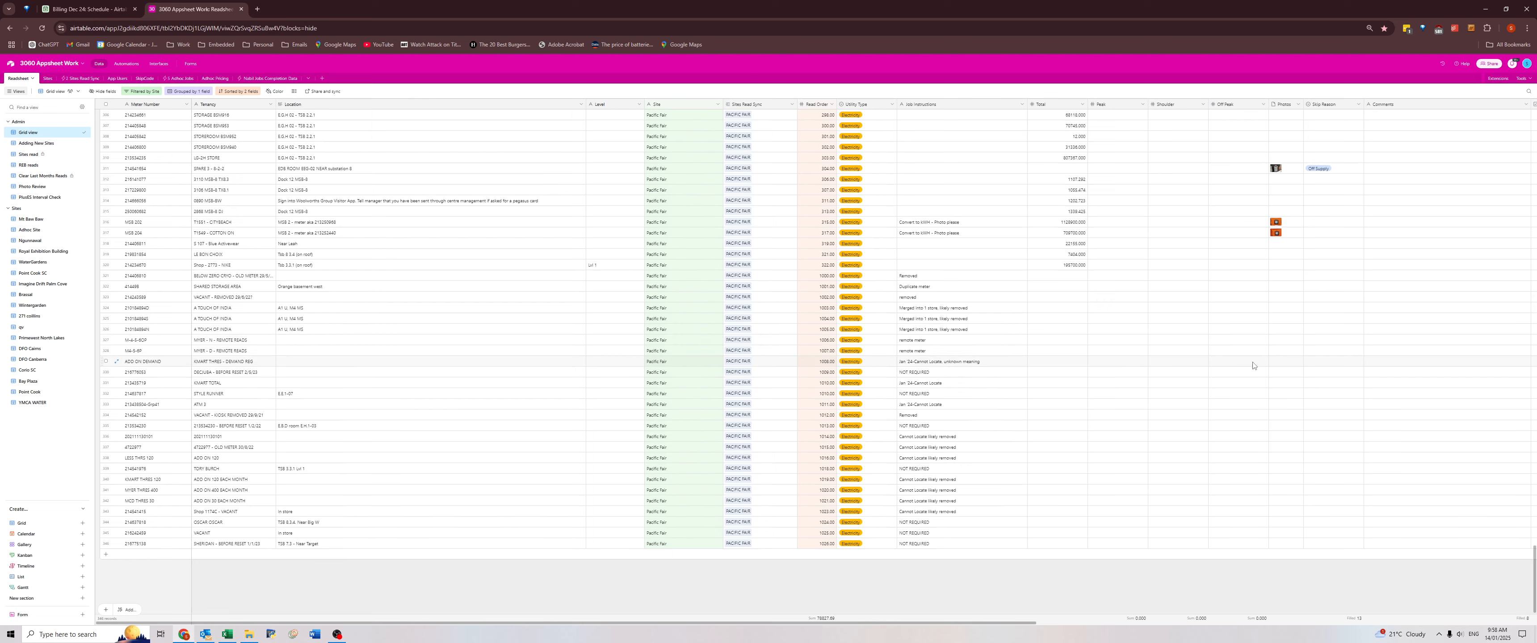
scroll(1240, 366, up, 4)
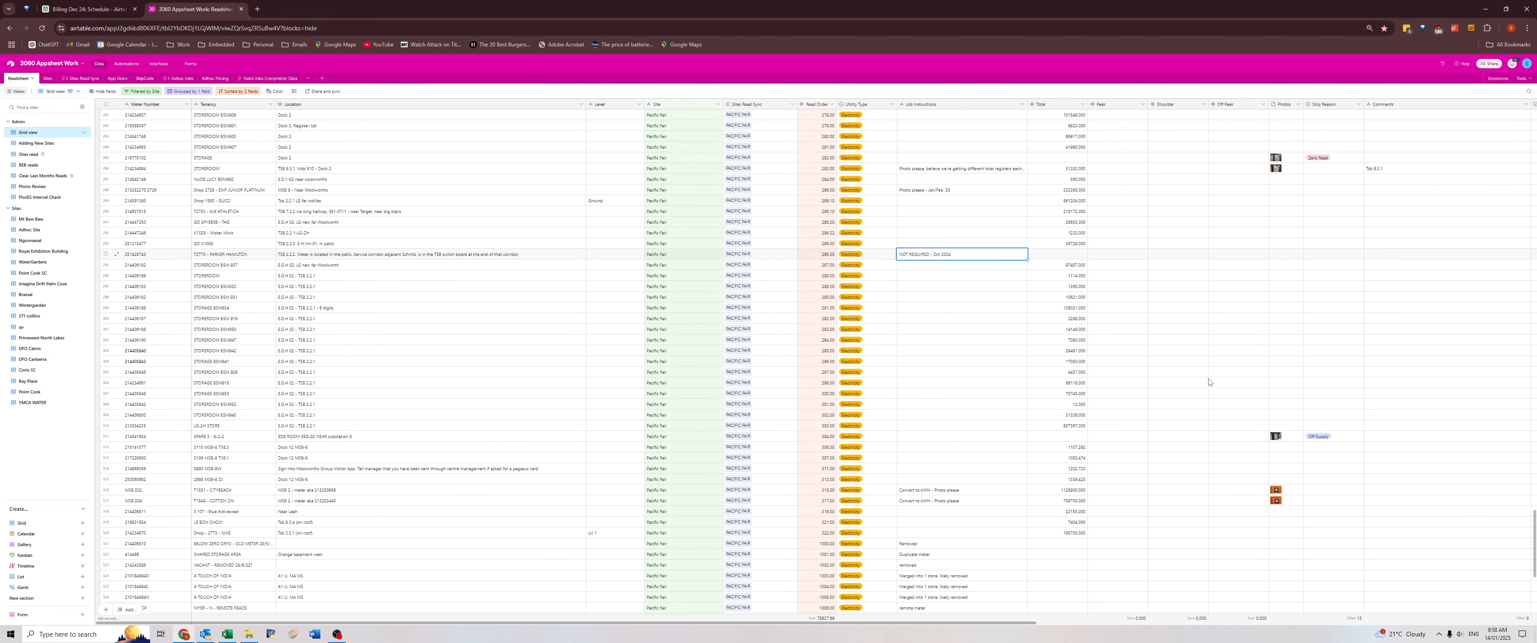
scroll(1208, 382, up, 3)
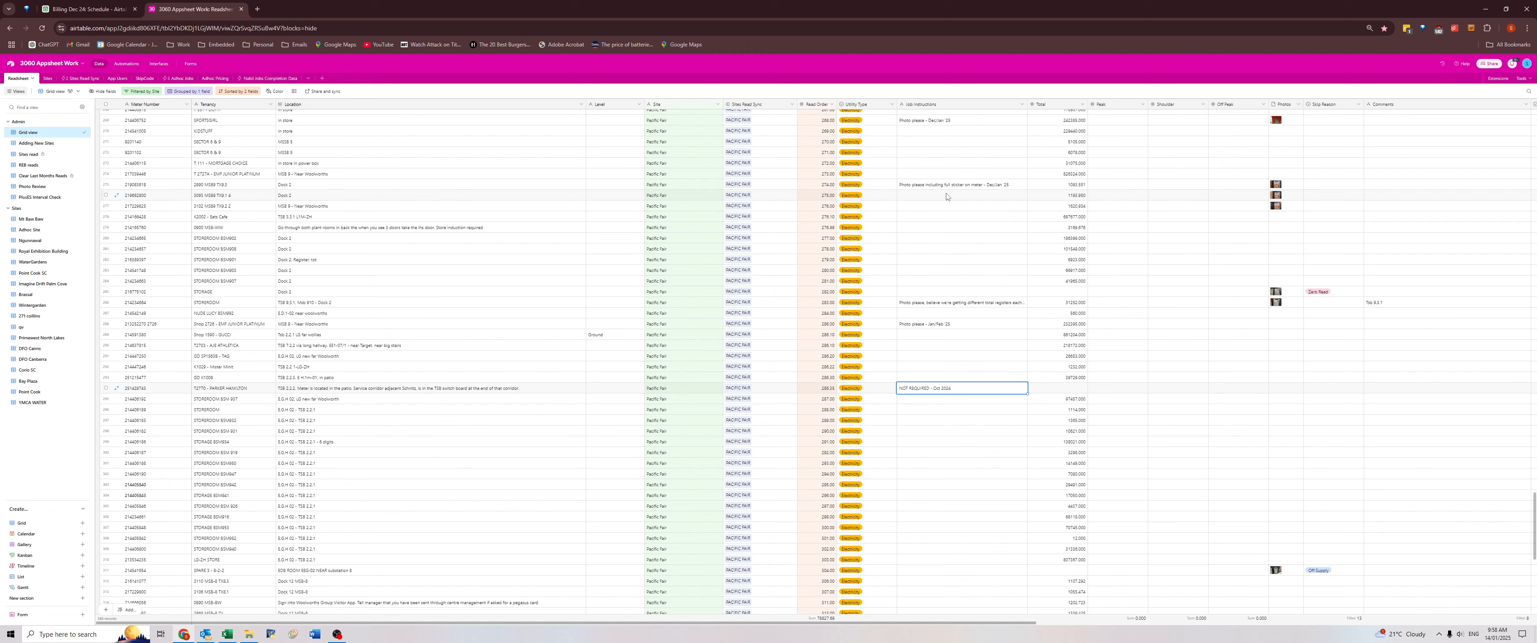
click(964, 189)
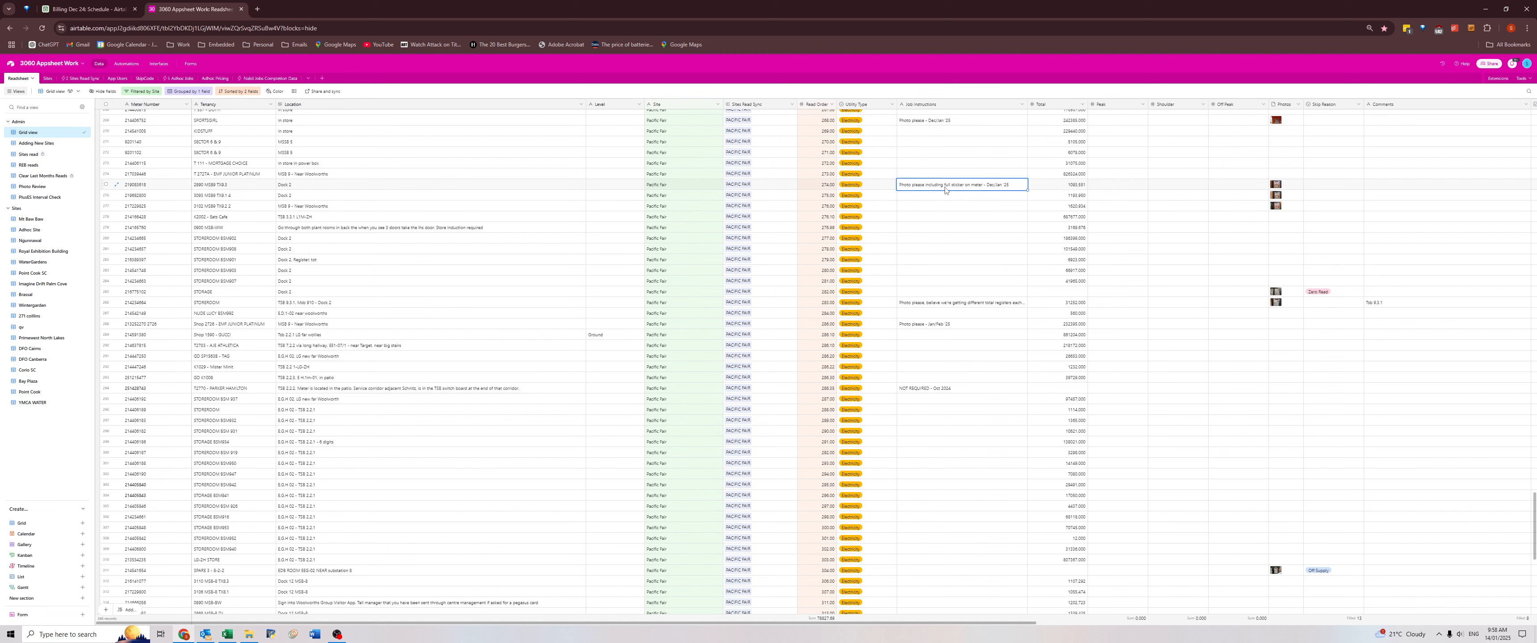
key(Delete)
scroll(982, 267, up, 3)
click(953, 303)
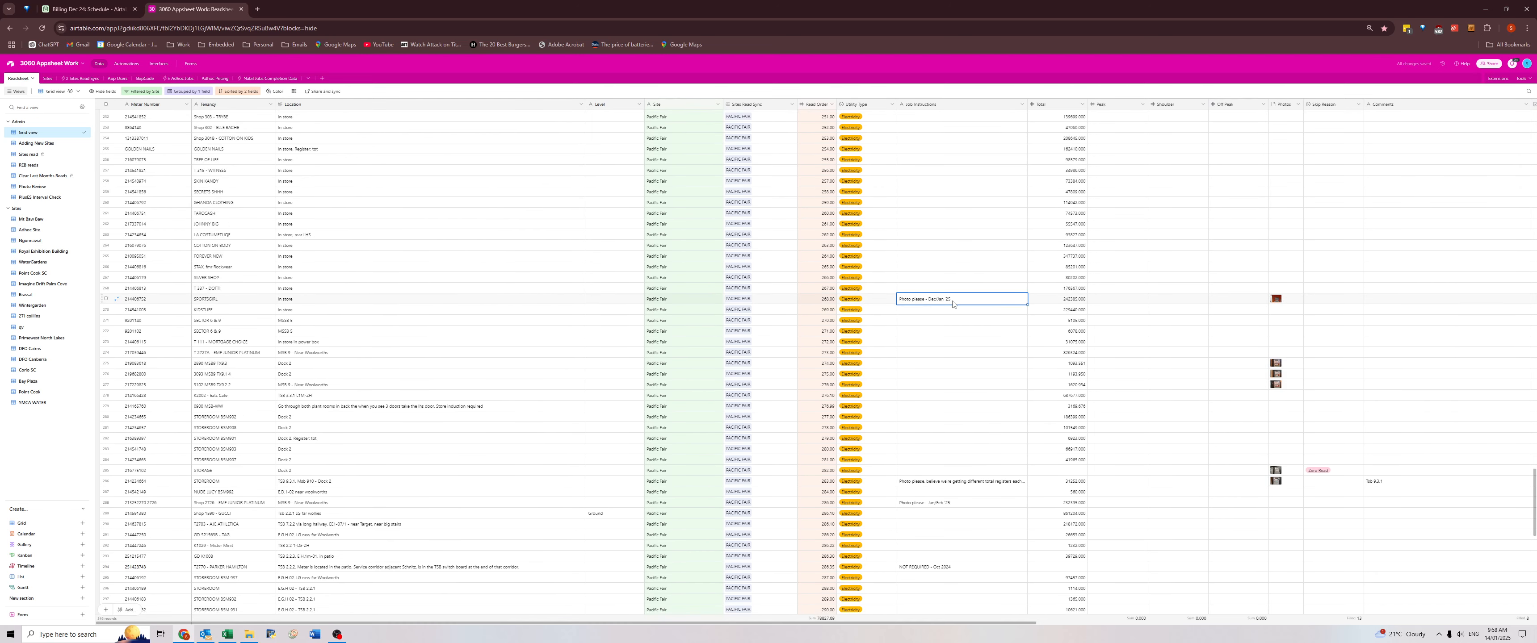
key(Delete)
Clear the expired Nov-Dec photo request from the RUNNING BARE meter's Job Instructions.
scroll(959, 310, up, 7)
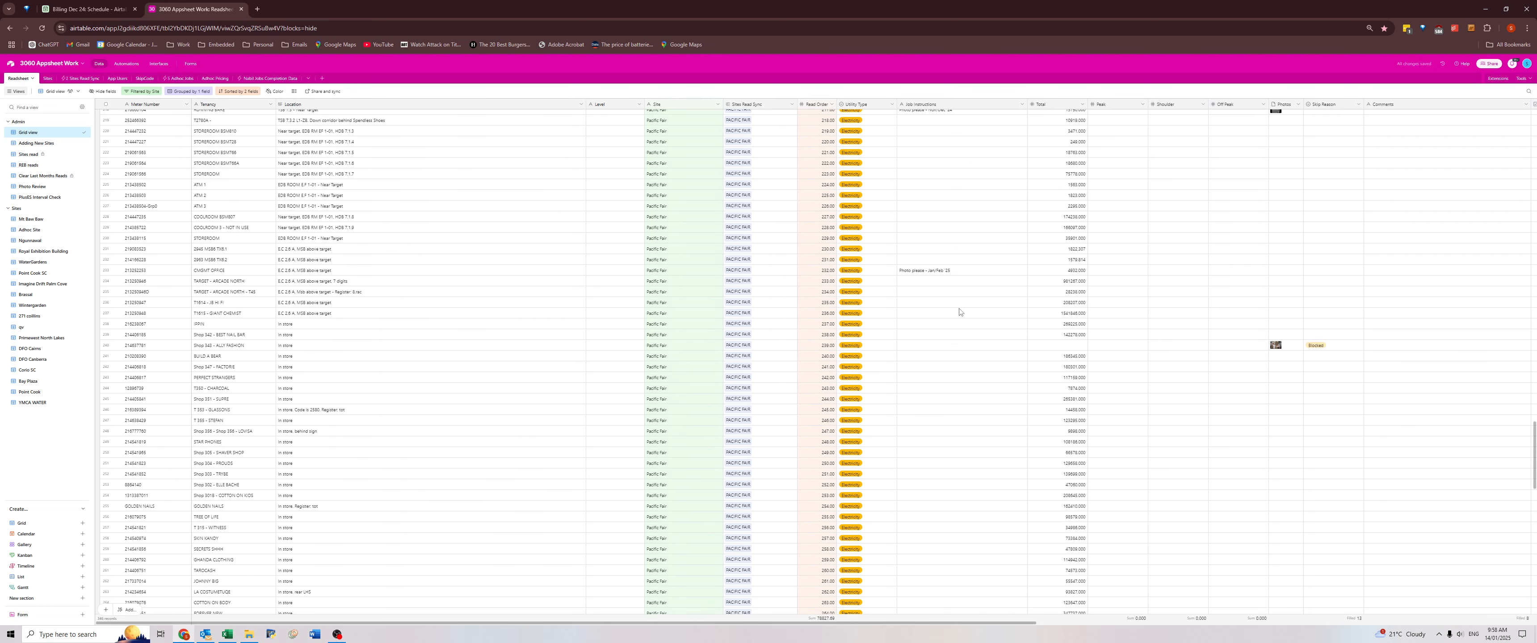
click(953, 326)
key(Up)
key(Up)
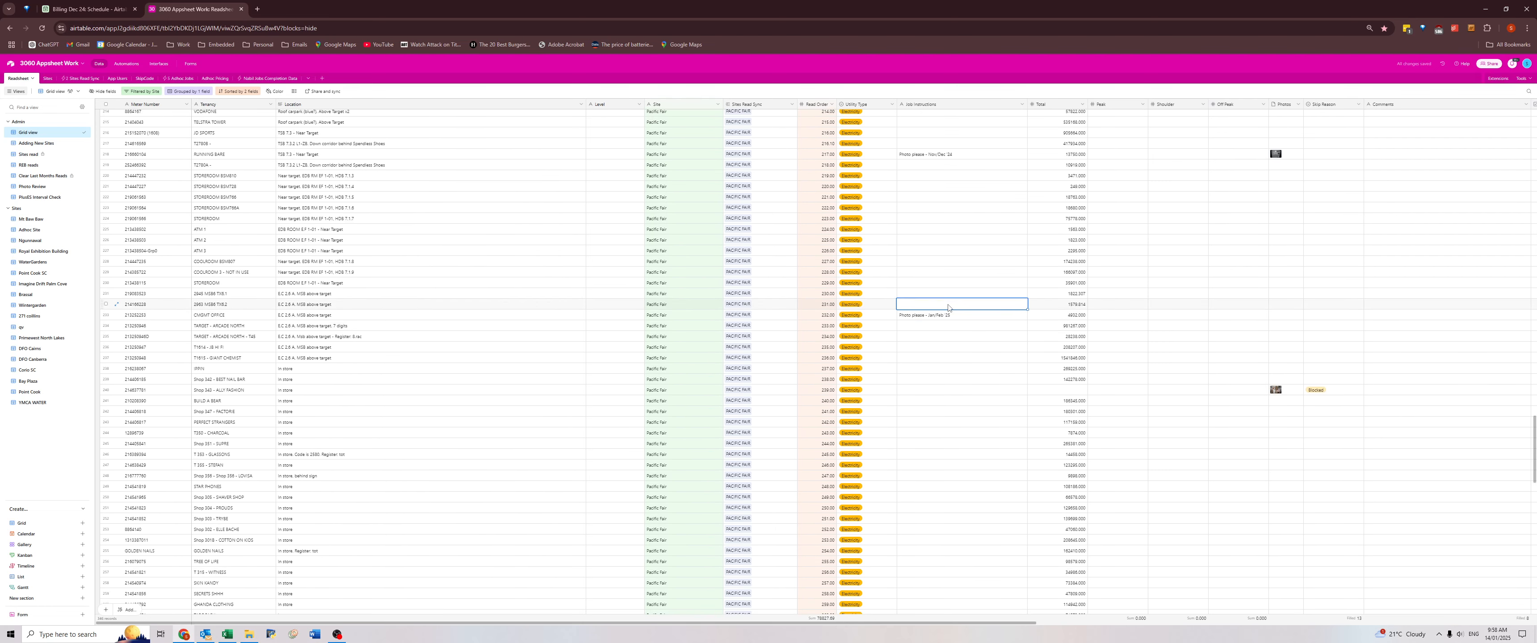
scroll(948, 298, up, 3)
click(946, 290)
key(Delete)
Clear the Dec/Jan full-sticker photo requests from the Job Instructions of the two adjacent MSB2 meters.
scroll(947, 290, up, 10)
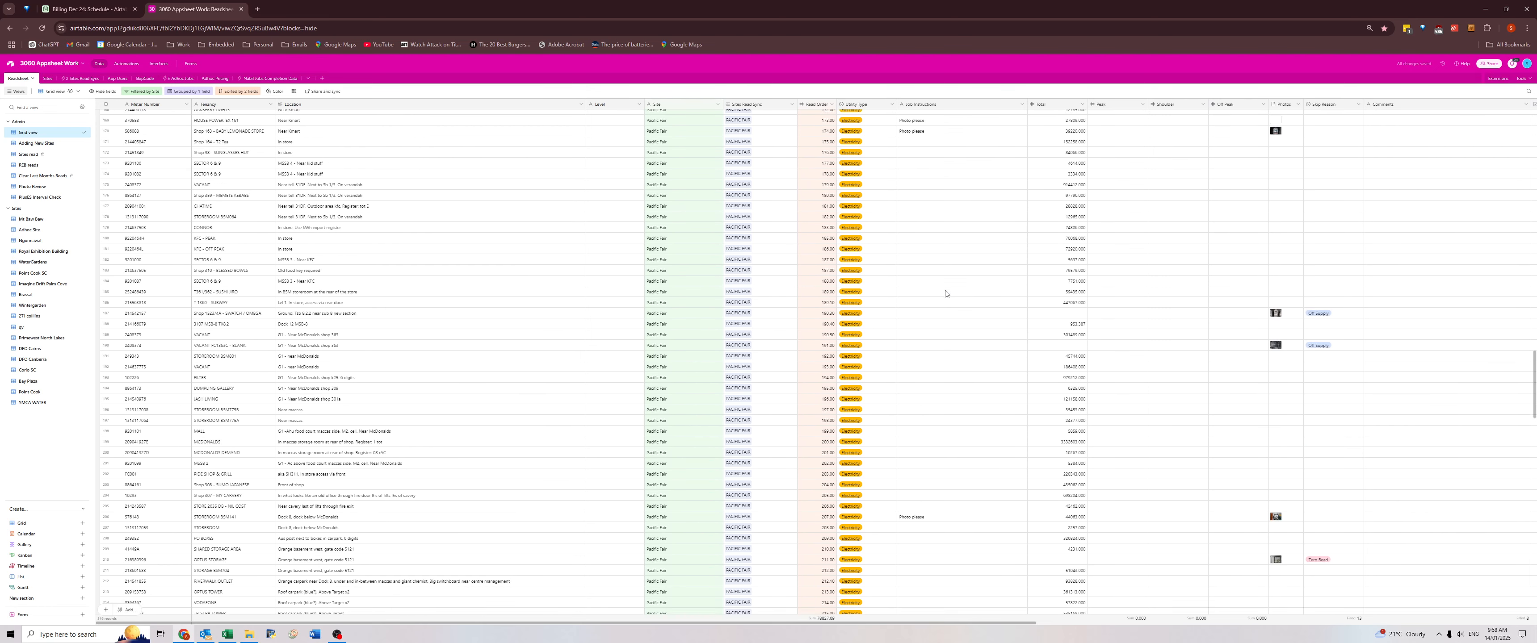
drag(955, 237, 955, 247)
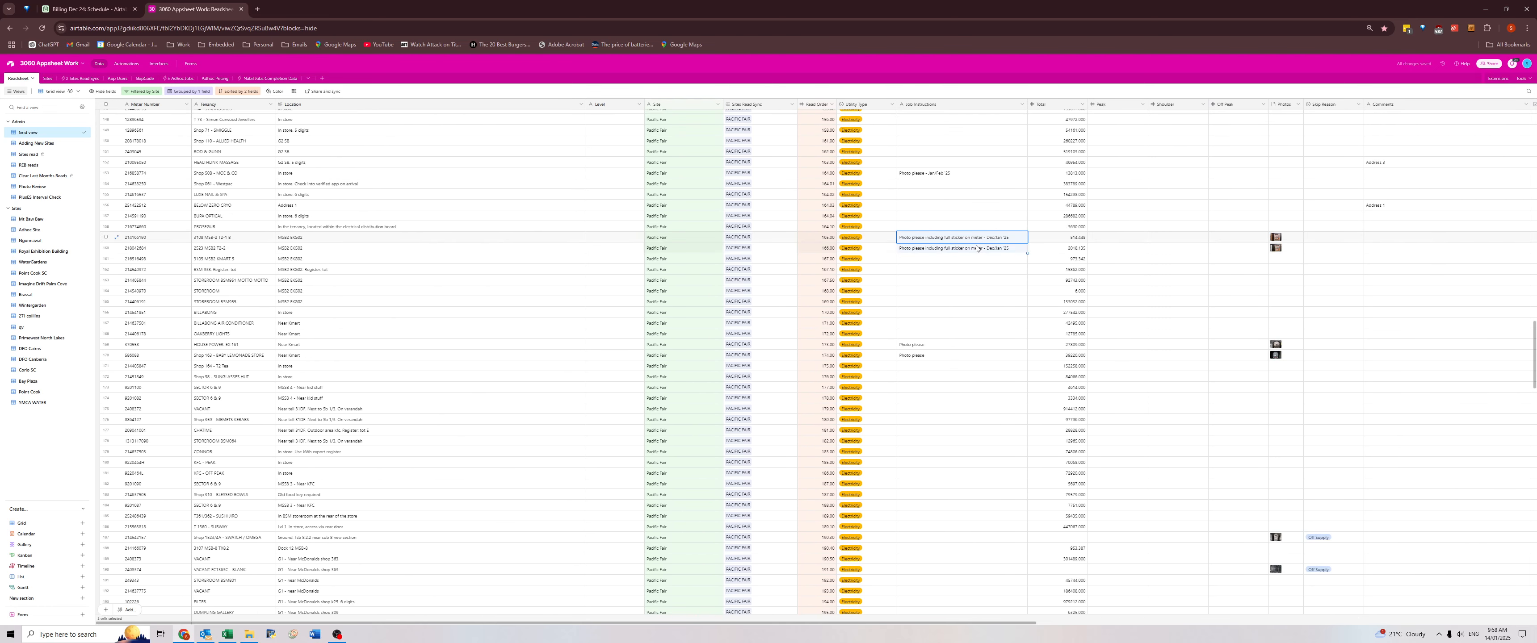
key(Delete)
scroll(948, 254, up, 2)
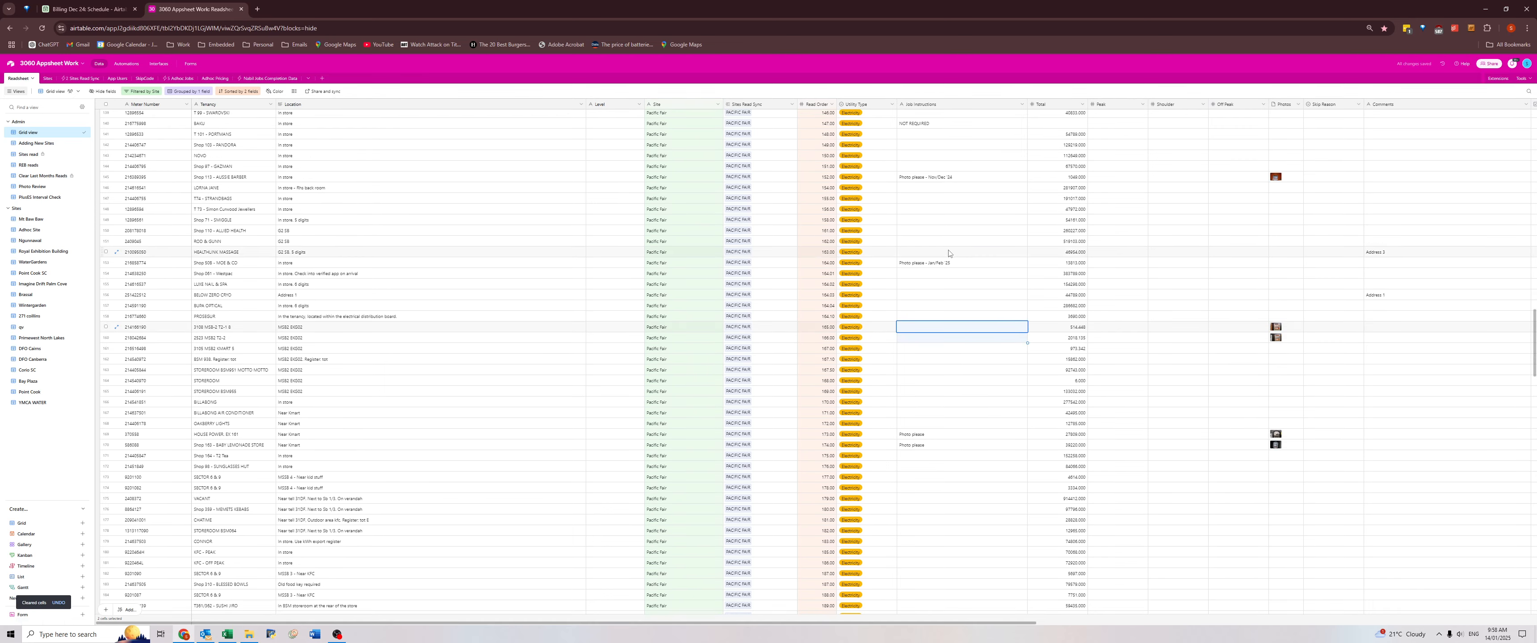
Clear the expired Nov-Dec photo requests from the Job Instructions of the Shop 115 barber meter and the MSB meter above the EV chargers.
click(940, 178)
key(Delete)
scroll(947, 233, up, 4)
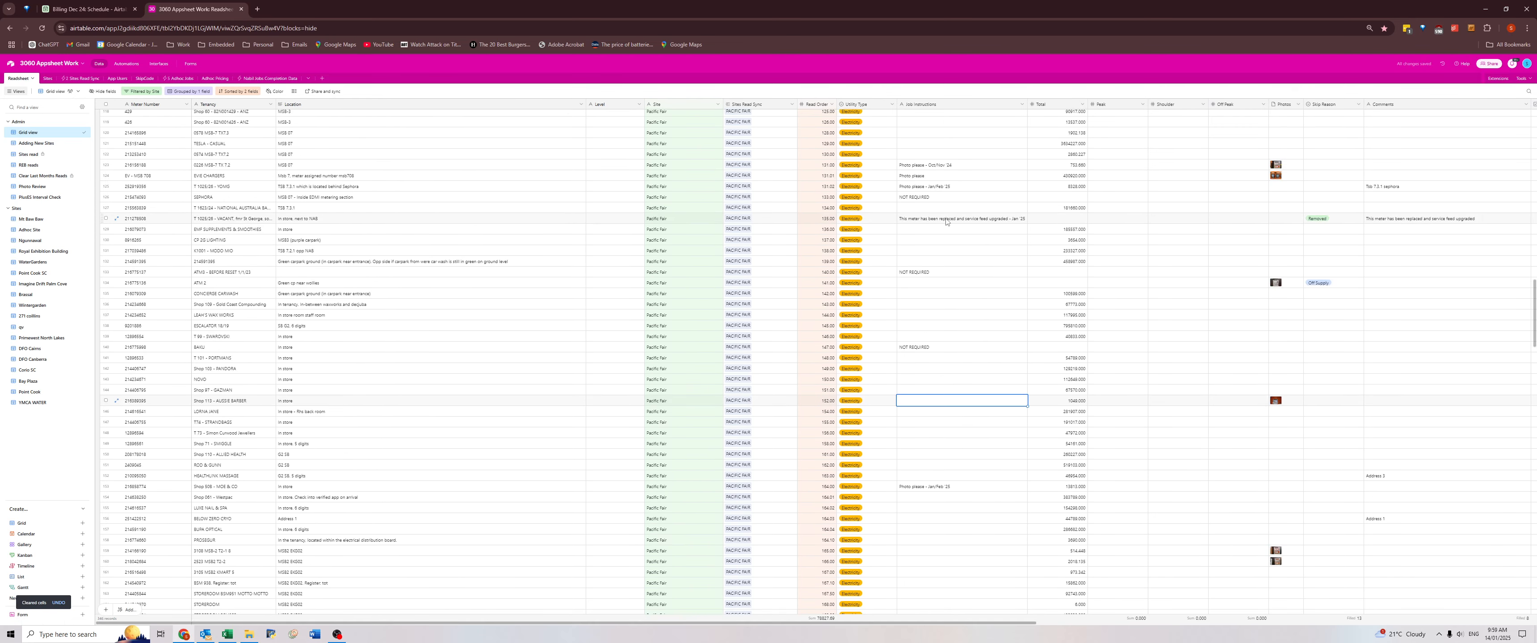
click(935, 197)
click(932, 167)
key(Delete)
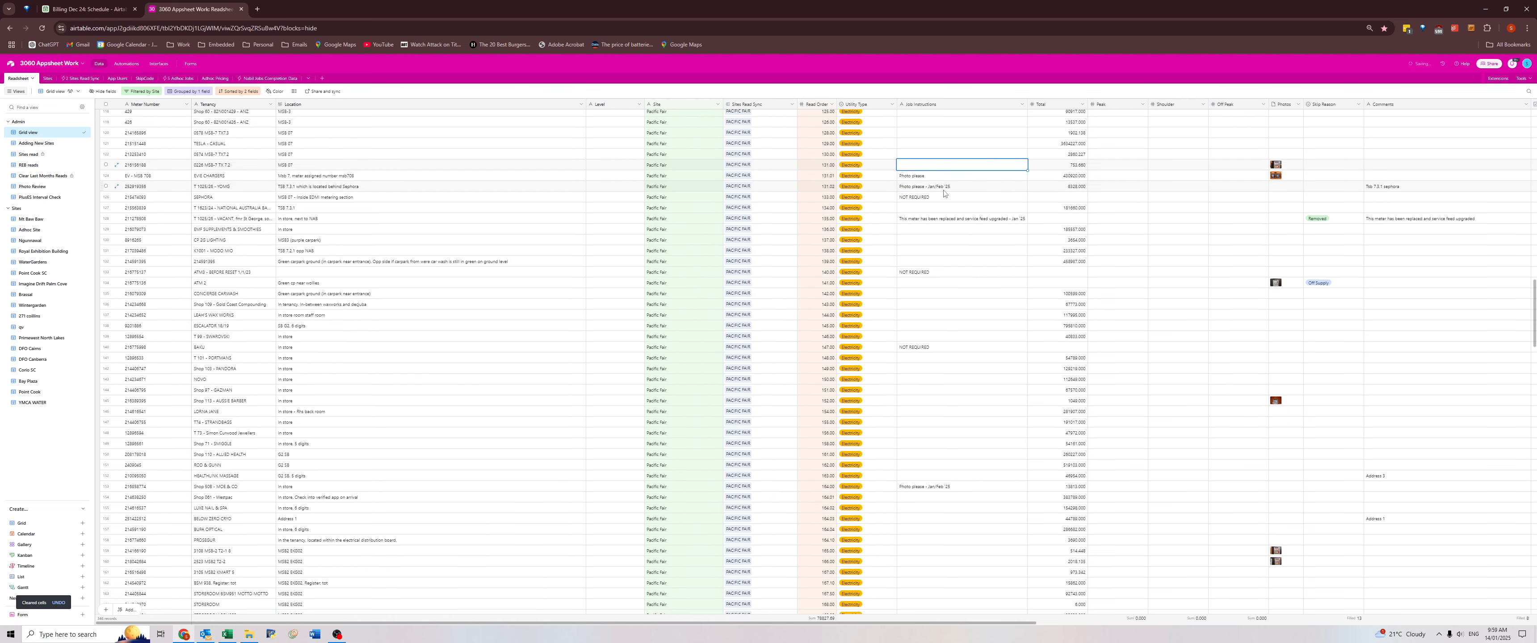
Clear the expired photo requests from the Job Instructions of the three adjacent meters starting at read order 107.
scroll(944, 191, up, 4)
scroll(937, 236, up, 3)
drag(937, 320, 937, 342)
key(Delete)
scroll(922, 233, up, 4)
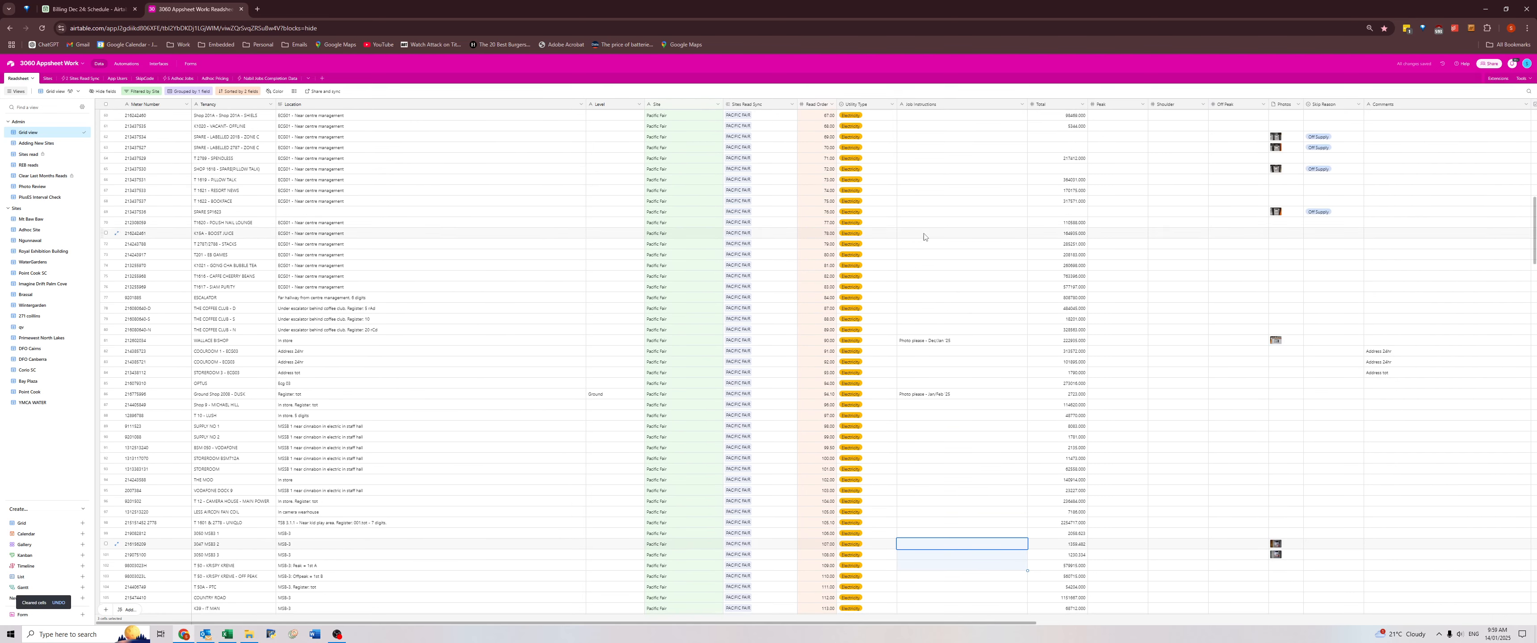
Clear the Dec/Jan 25 photo request from the meter just below the Coffee Club meters and the Nov-Dec 24 request from the TONY BIANCO meter.
click(934, 341)
key(Delete)
scroll(940, 299, up, 5)
scroll(937, 297, up, 4)
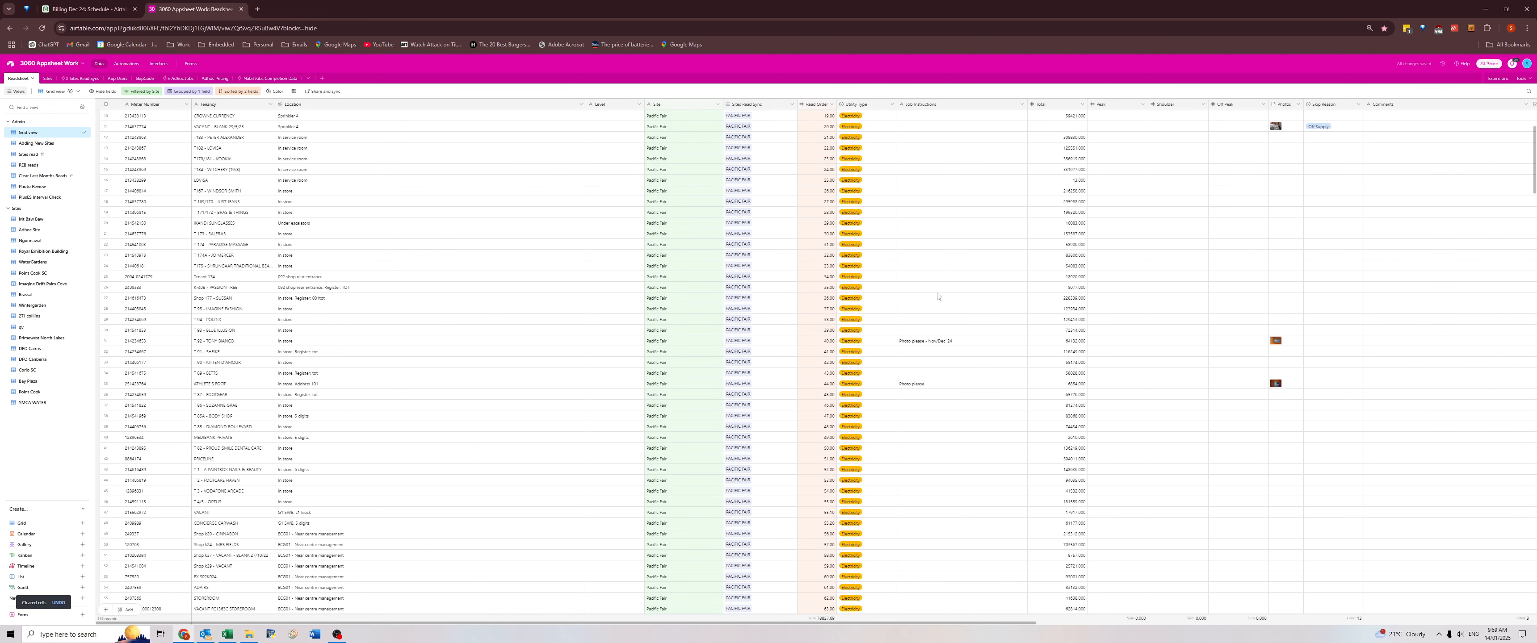
click(933, 340)
key(Delete)
scroll(937, 287, up, 3)
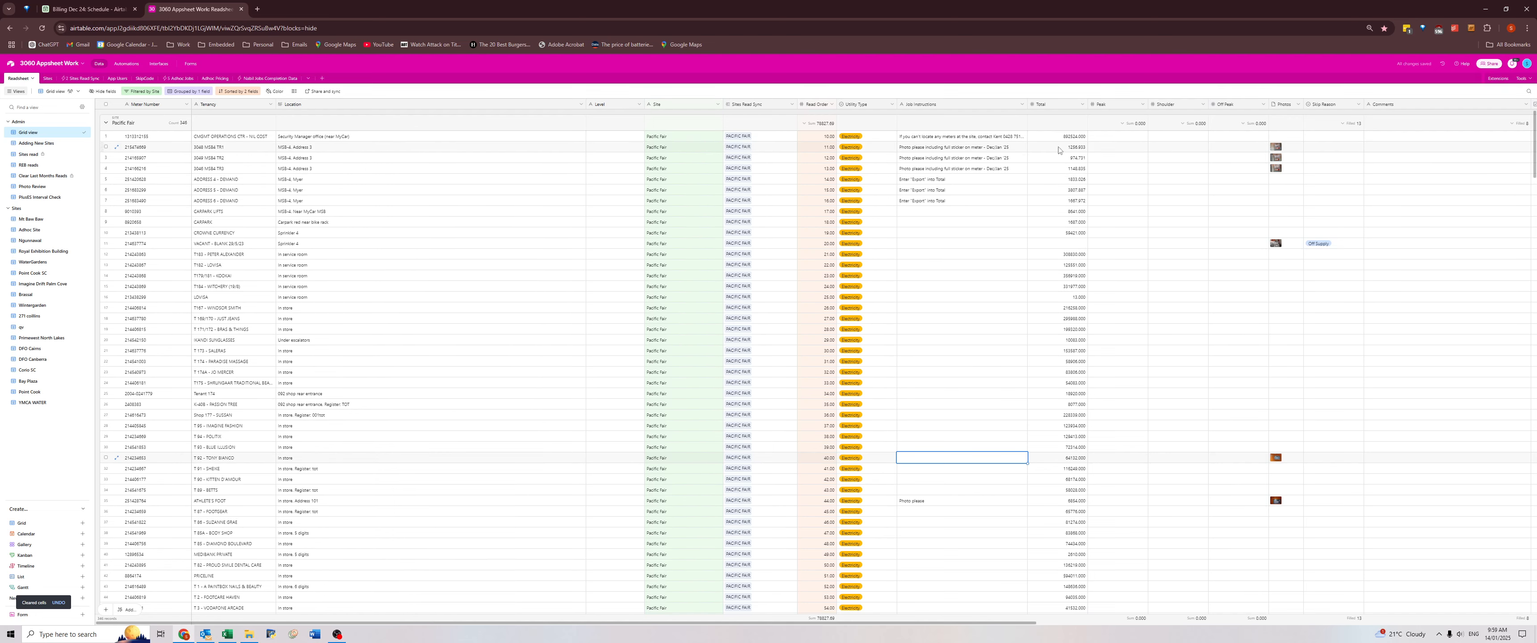
Clear last month's reading data from Total through Comments for every Pacific Fair meter and return to the first record.
click(1059, 140)
scroll(1371, 324, down, 6)
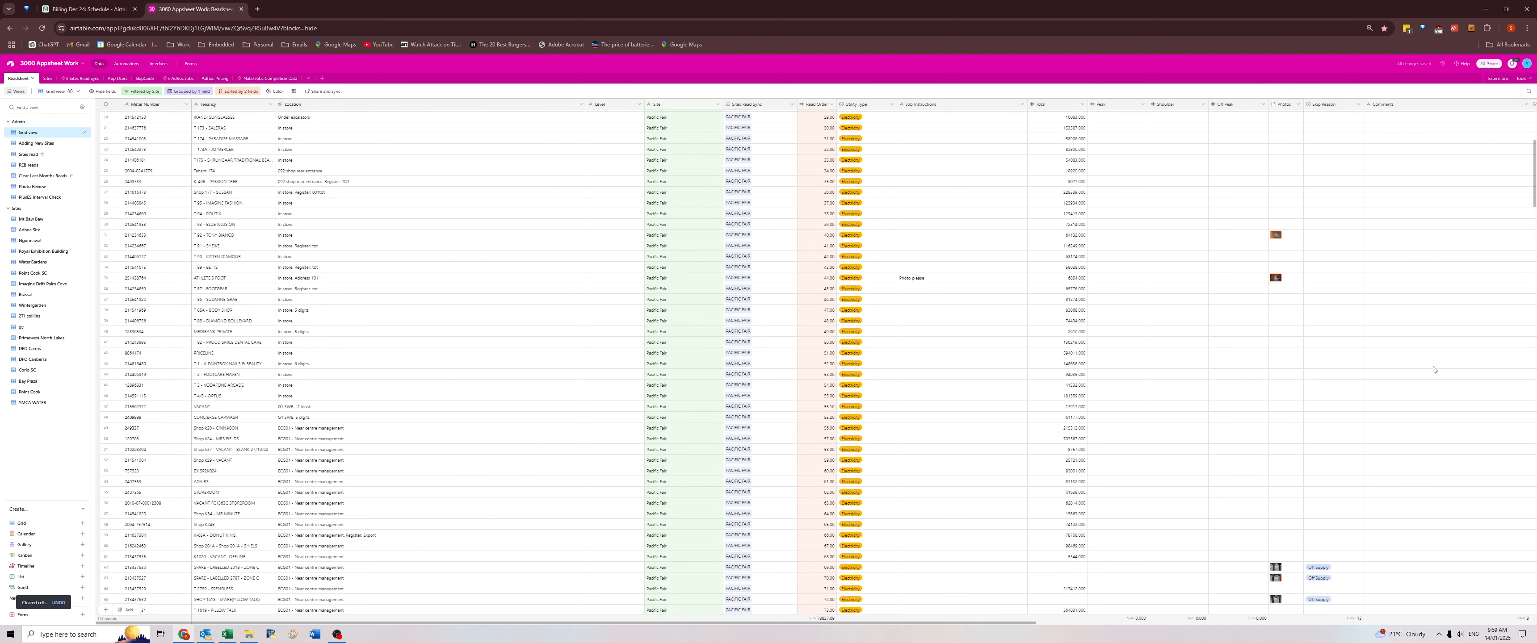
scroll(1434, 370, down, 5)
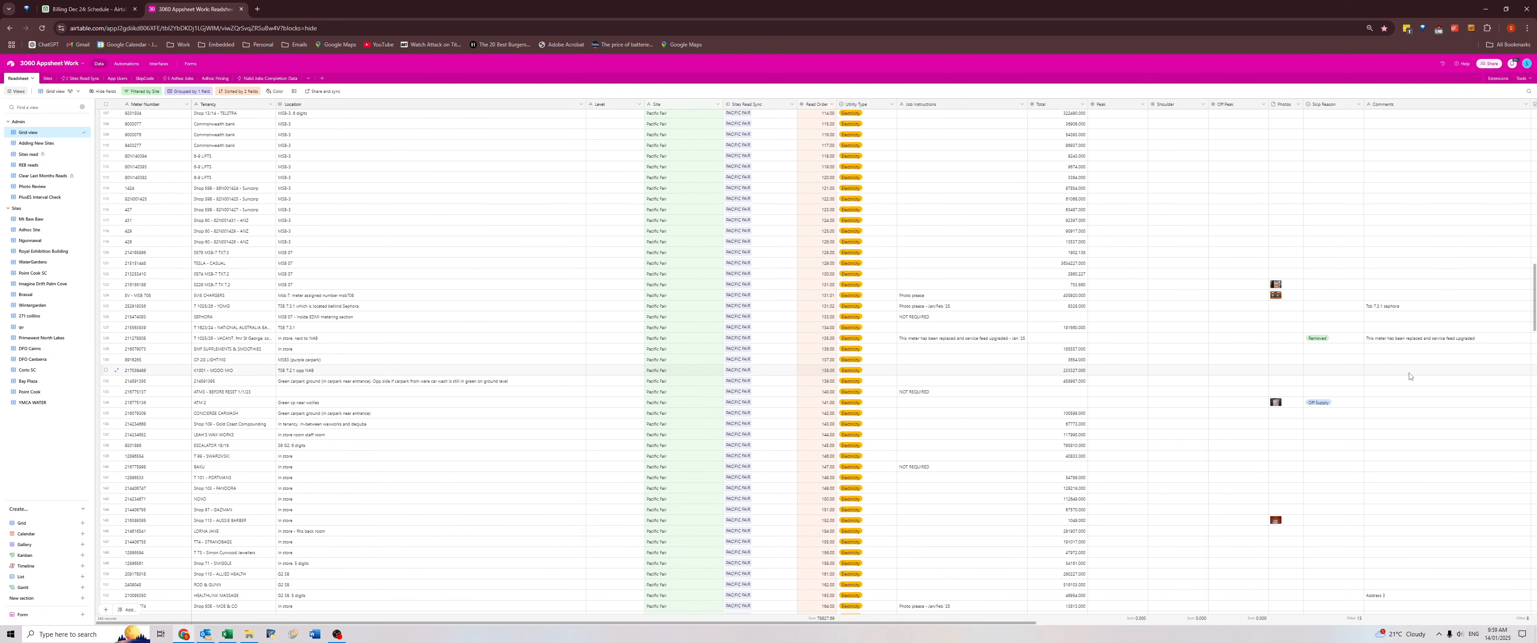
scroll(1413, 369, down, 7)
scroll(1402, 480, down, 15)
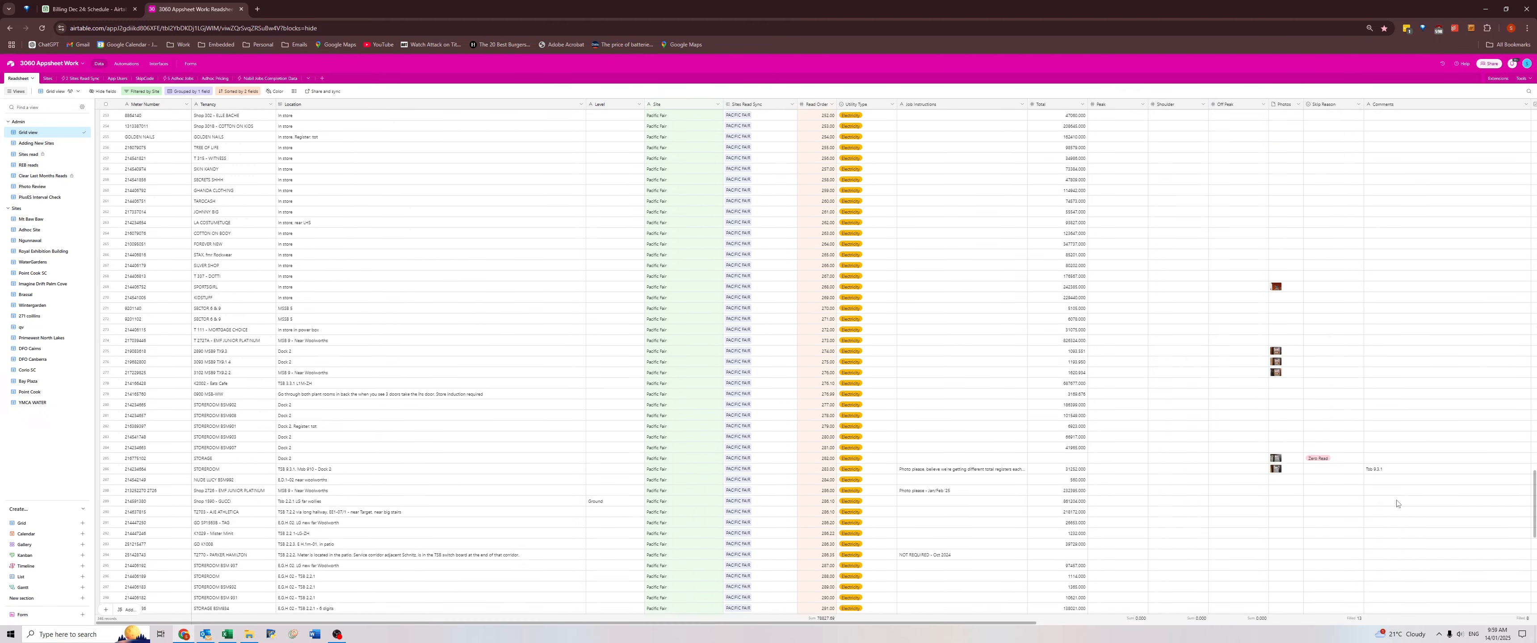
shift+click(1387, 543)
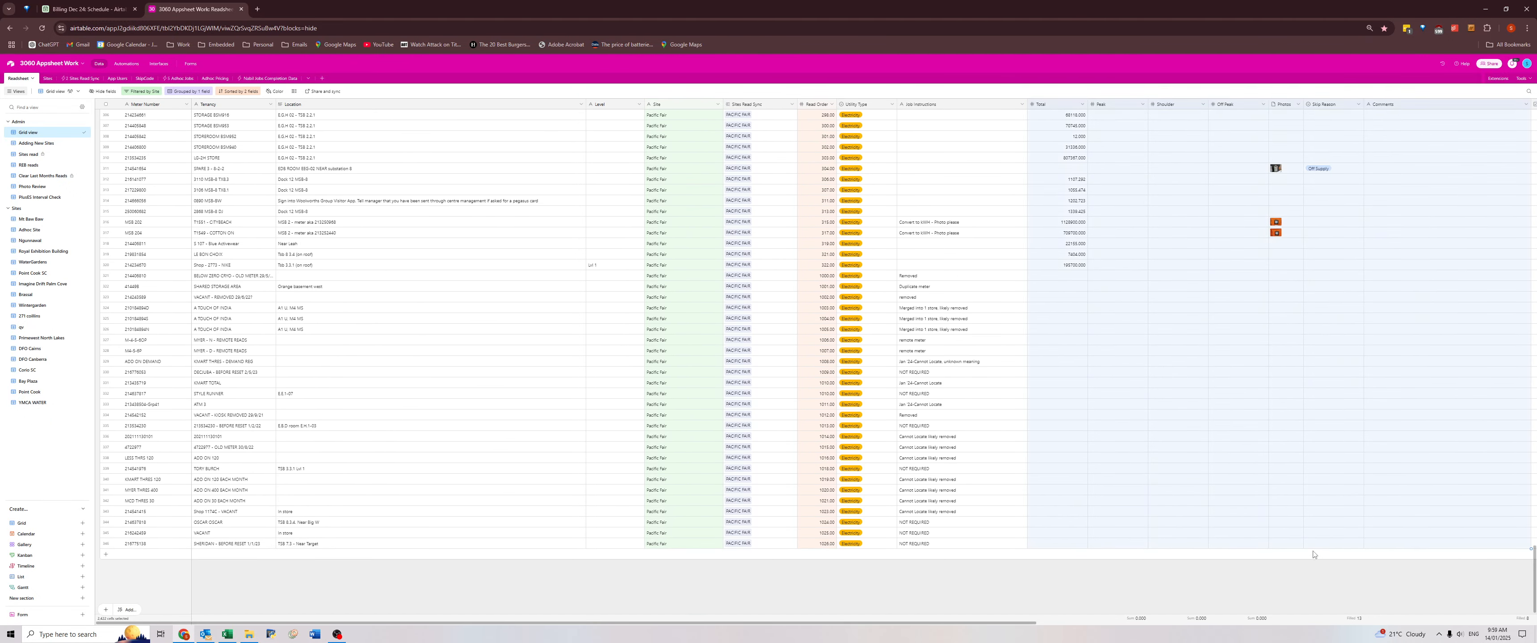
key(Delete)
key(Return)
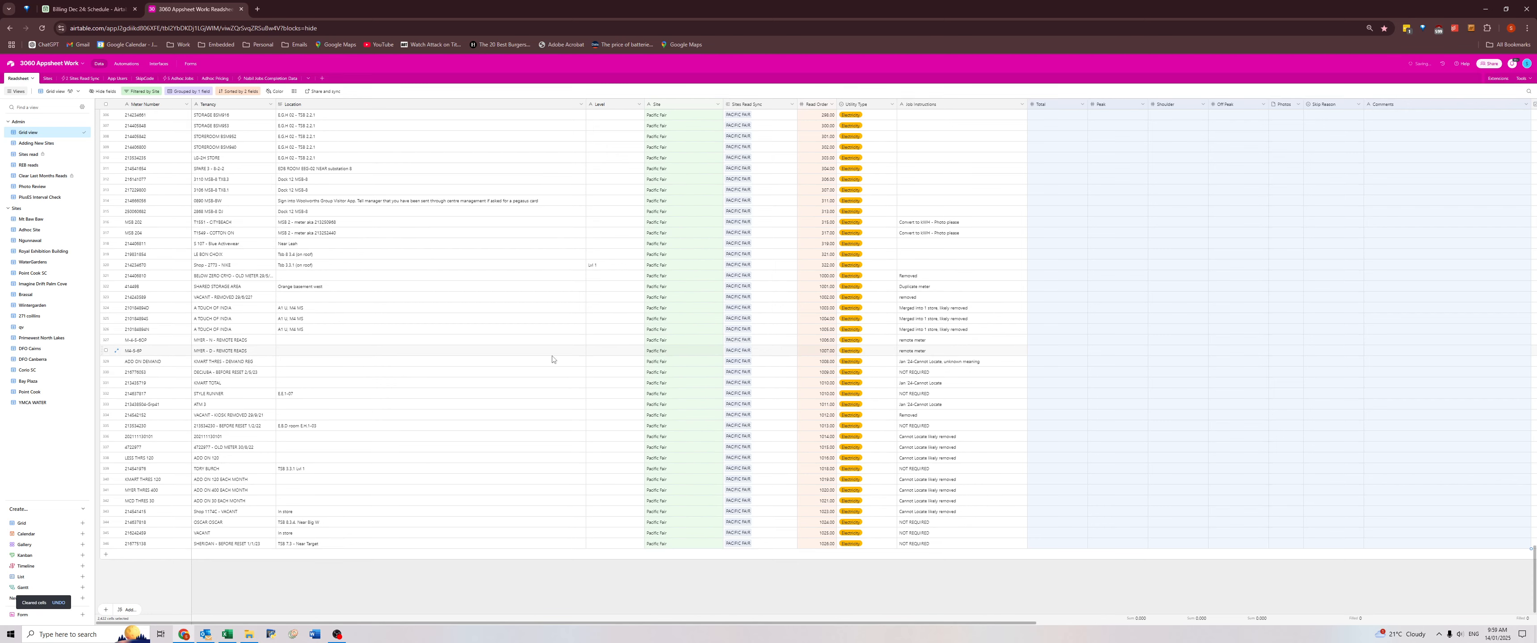
click(563, 355)
key(ctrl+Left)
key(ctrl+Up)
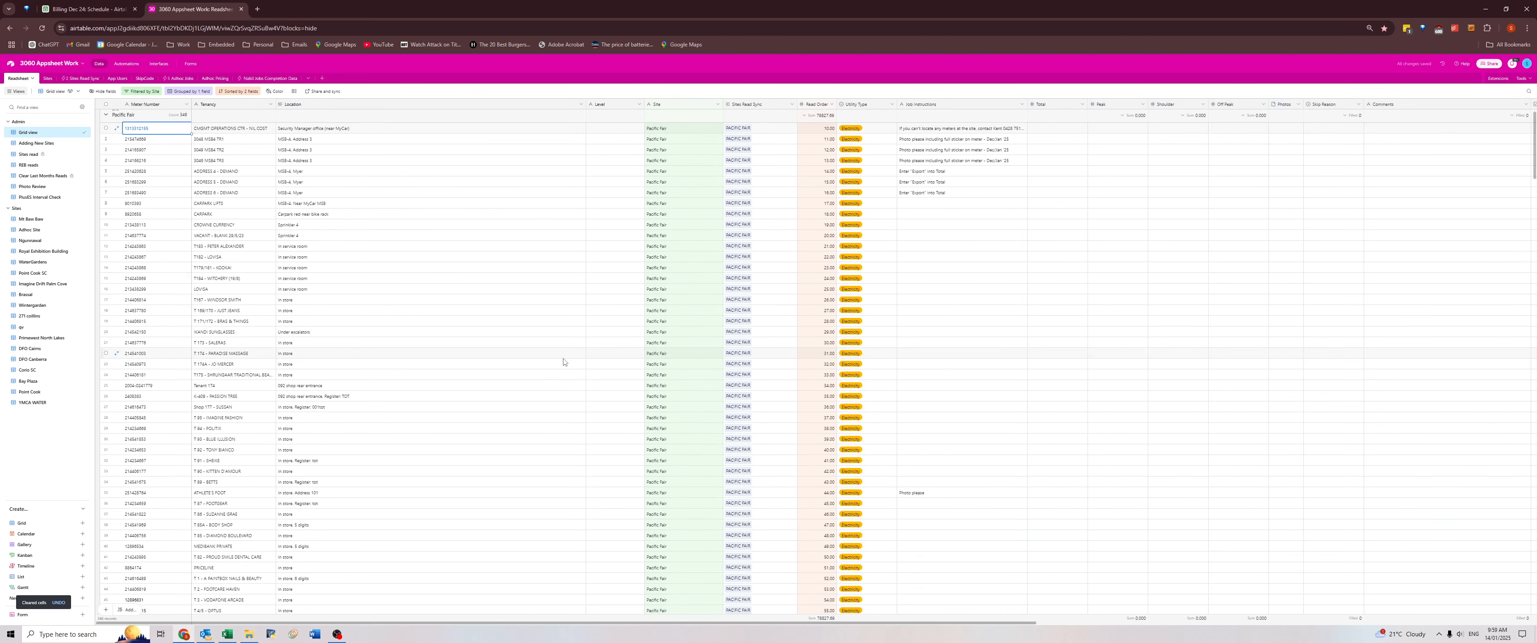
Open the Clear Last Months Reads view and check its Comments, selecting the comment on 580 George St's Retail Cooling Tower meter.
click(41, 179)
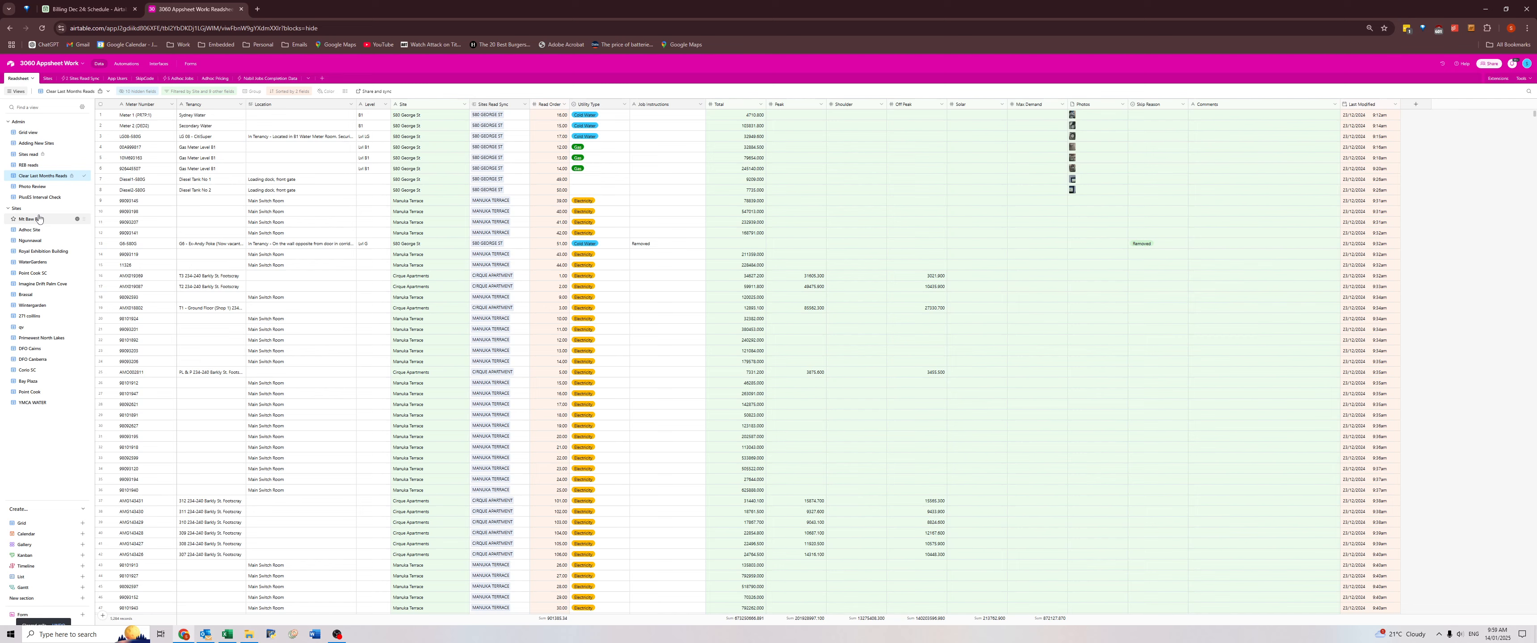
click(731, 116)
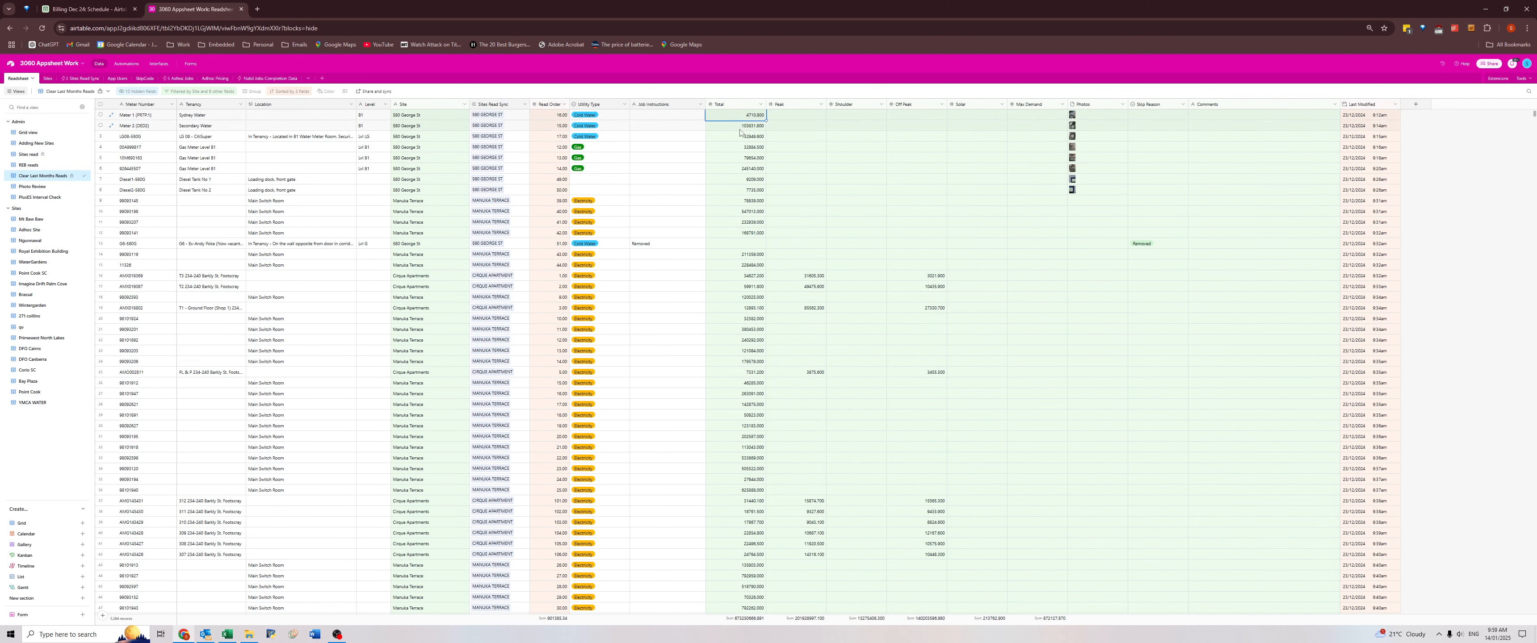
scroll(1217, 337, down, 10)
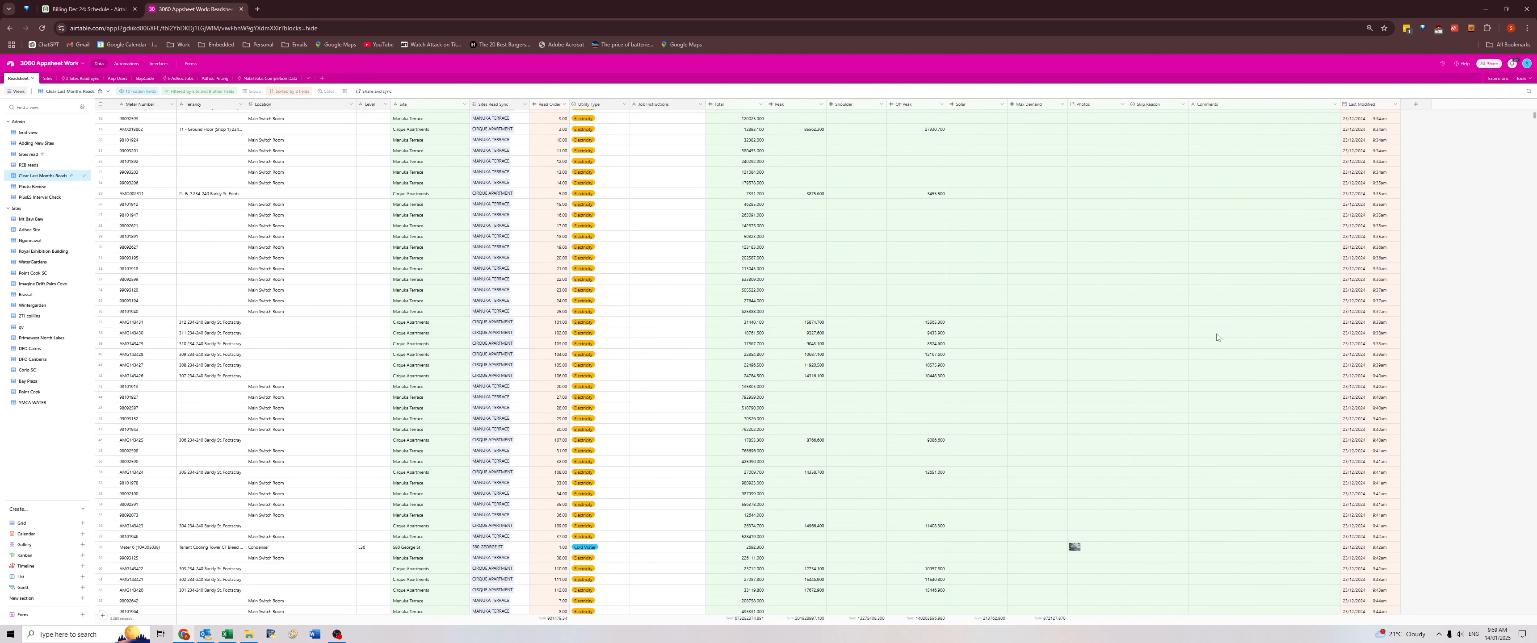
scroll(1193, 354, down, 14)
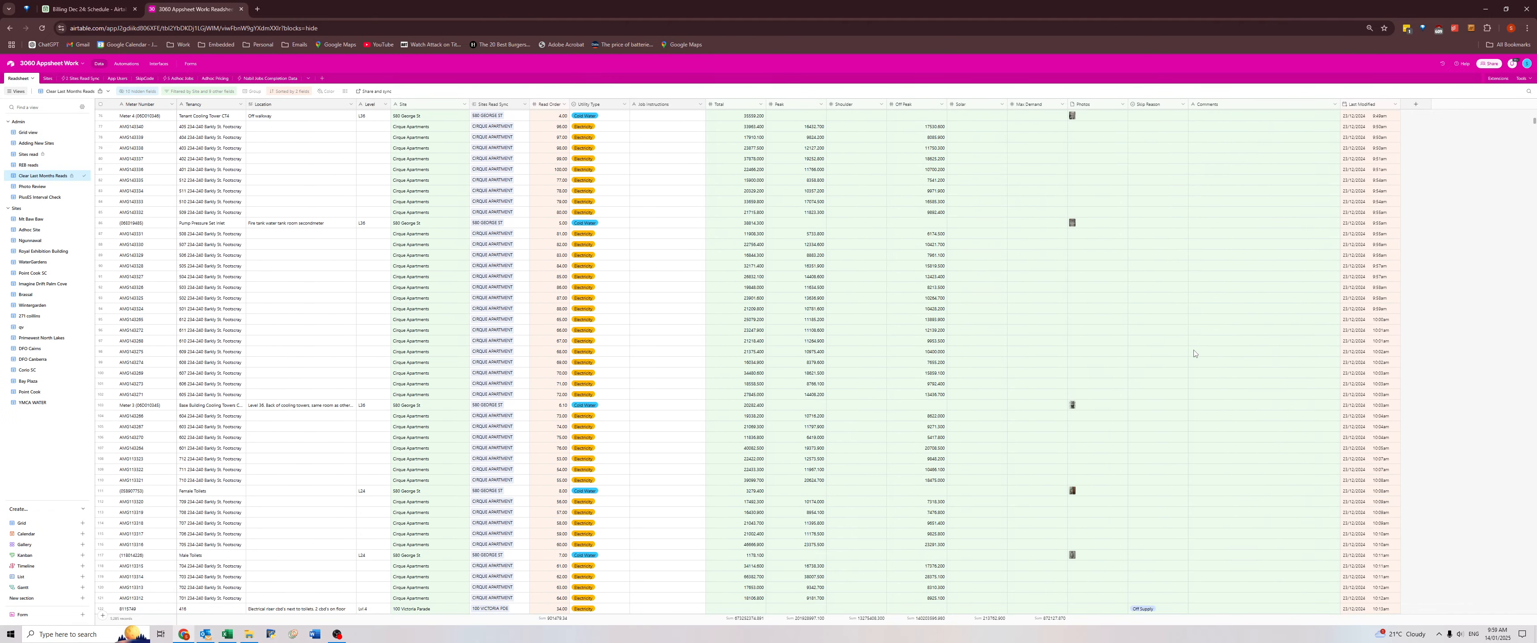
scroll(1195, 357, down, 9)
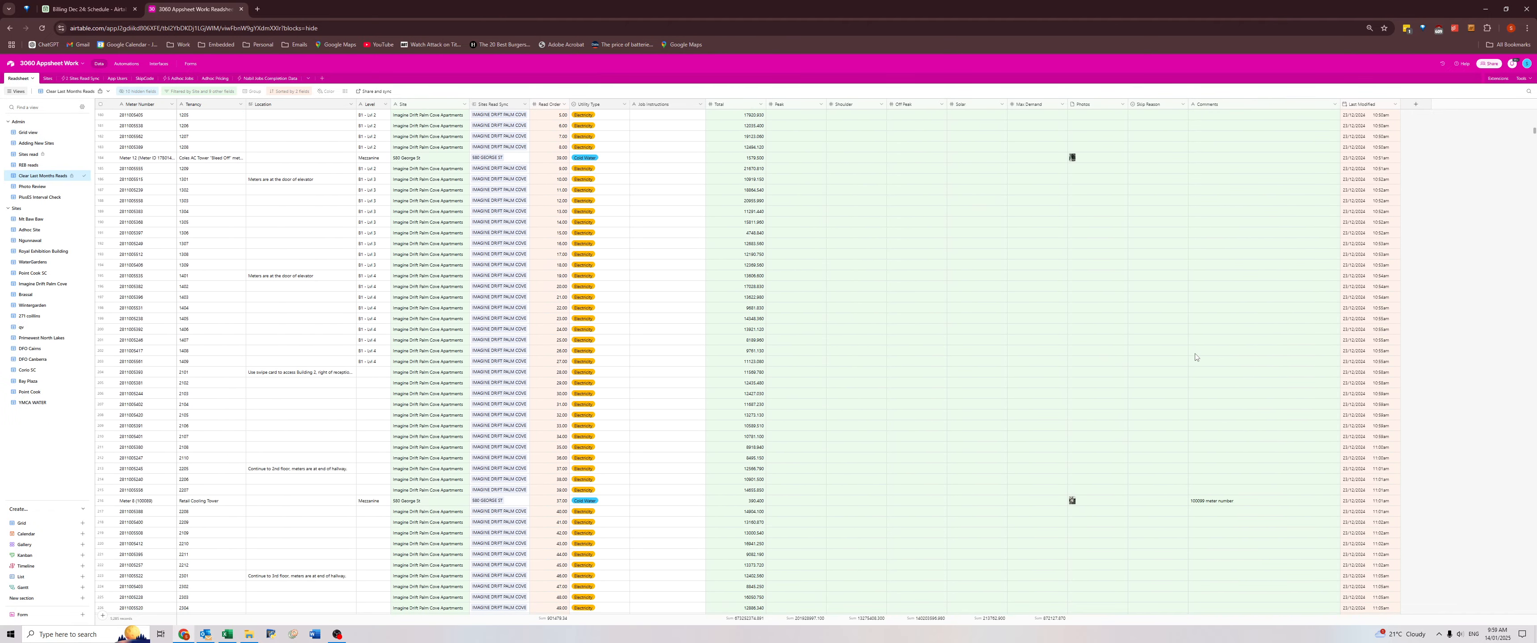
click(1212, 280)
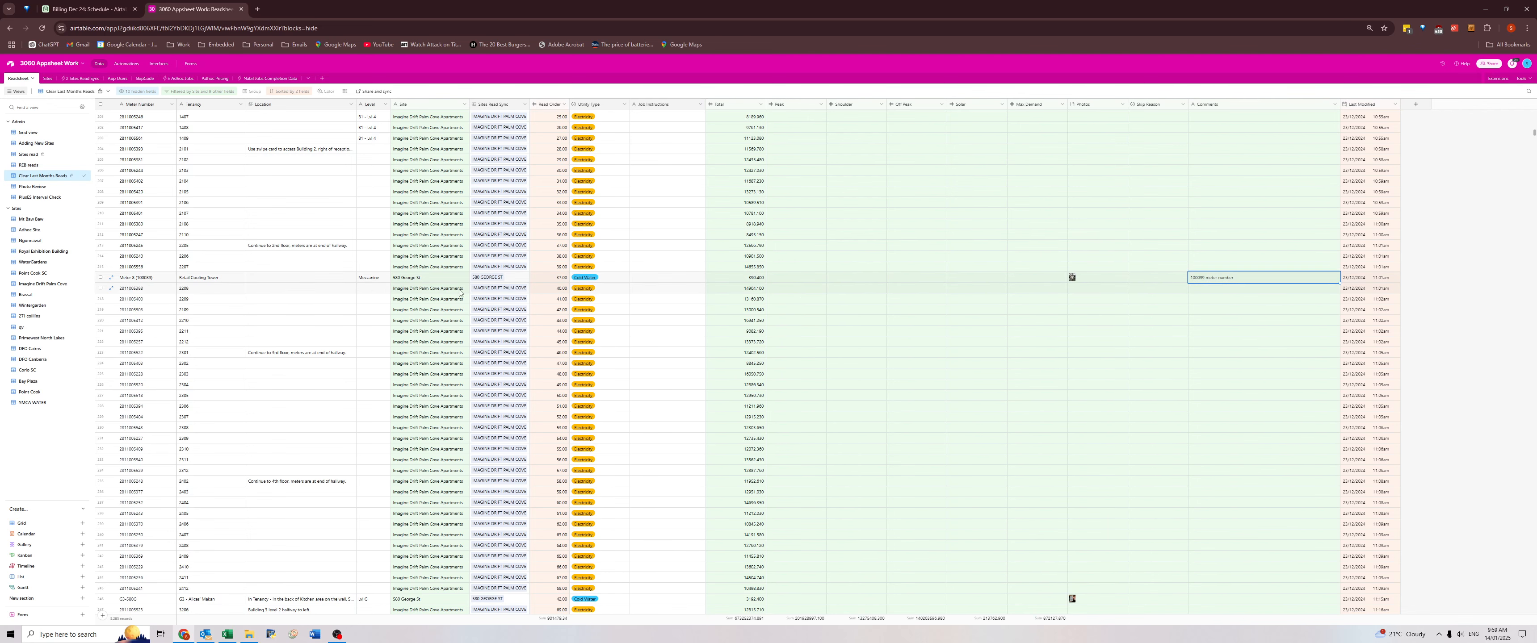
Switch to File Explorer and open the 580 George St December 2024 workbook from December's Sent results folder.
click(249, 635)
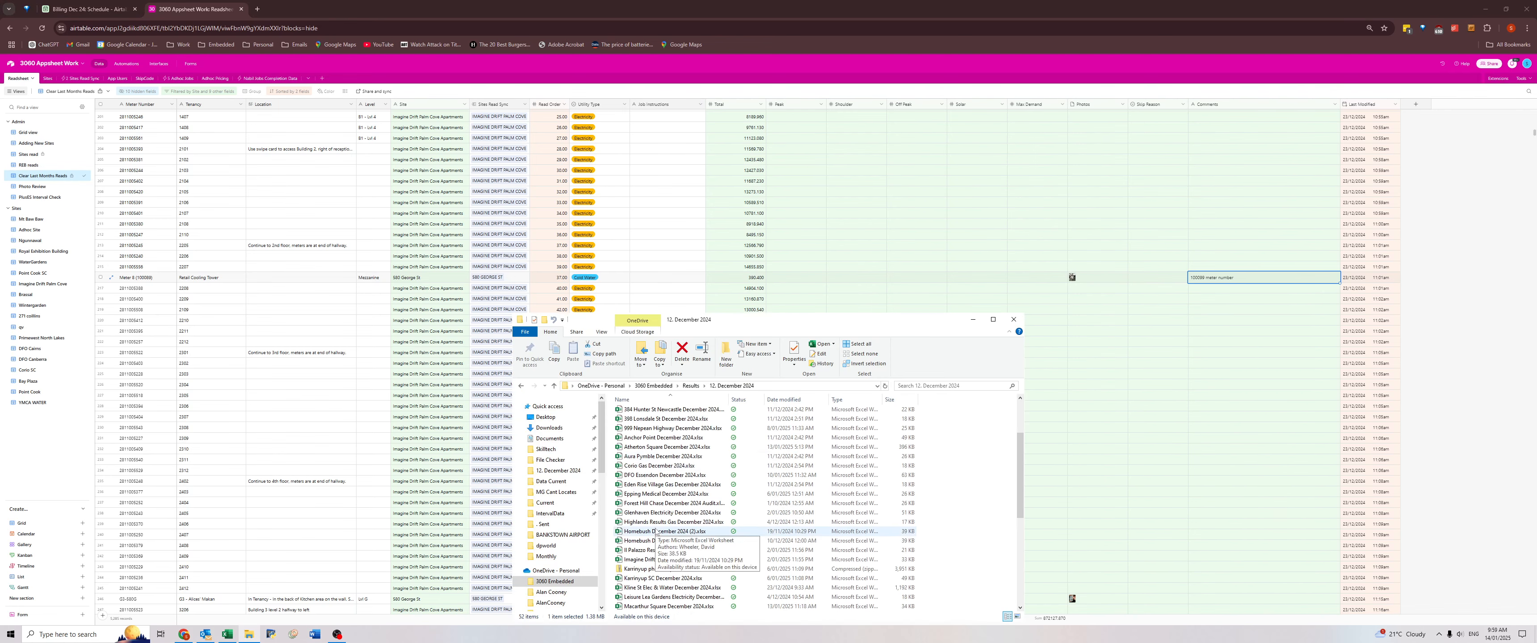
double_click(632, 413)
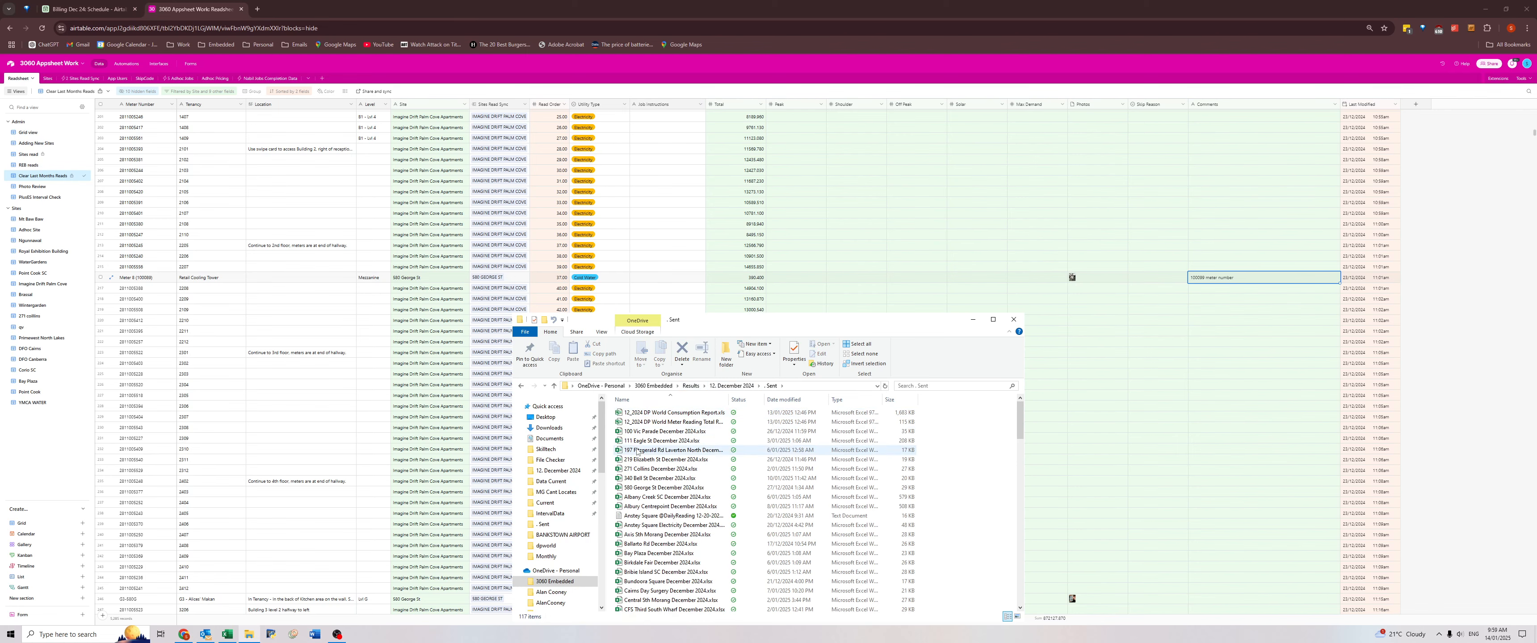
double_click(641, 486)
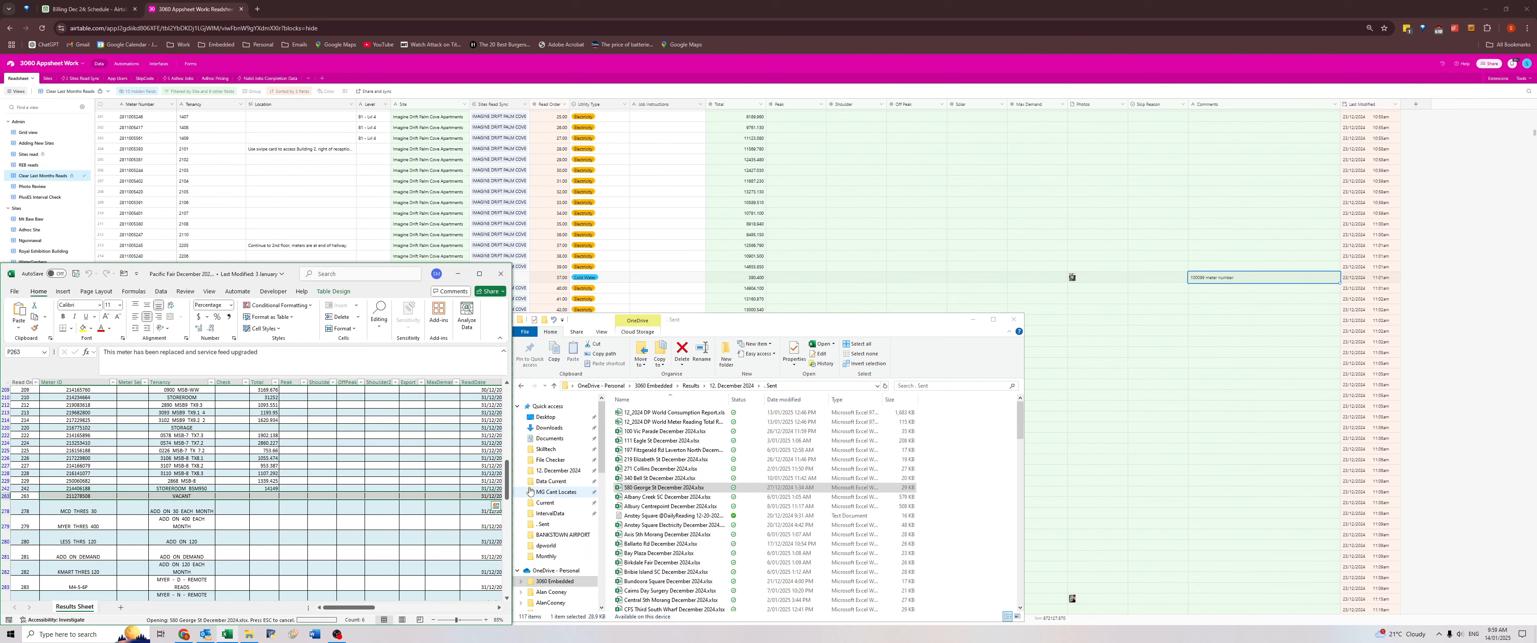
click(389, 279)
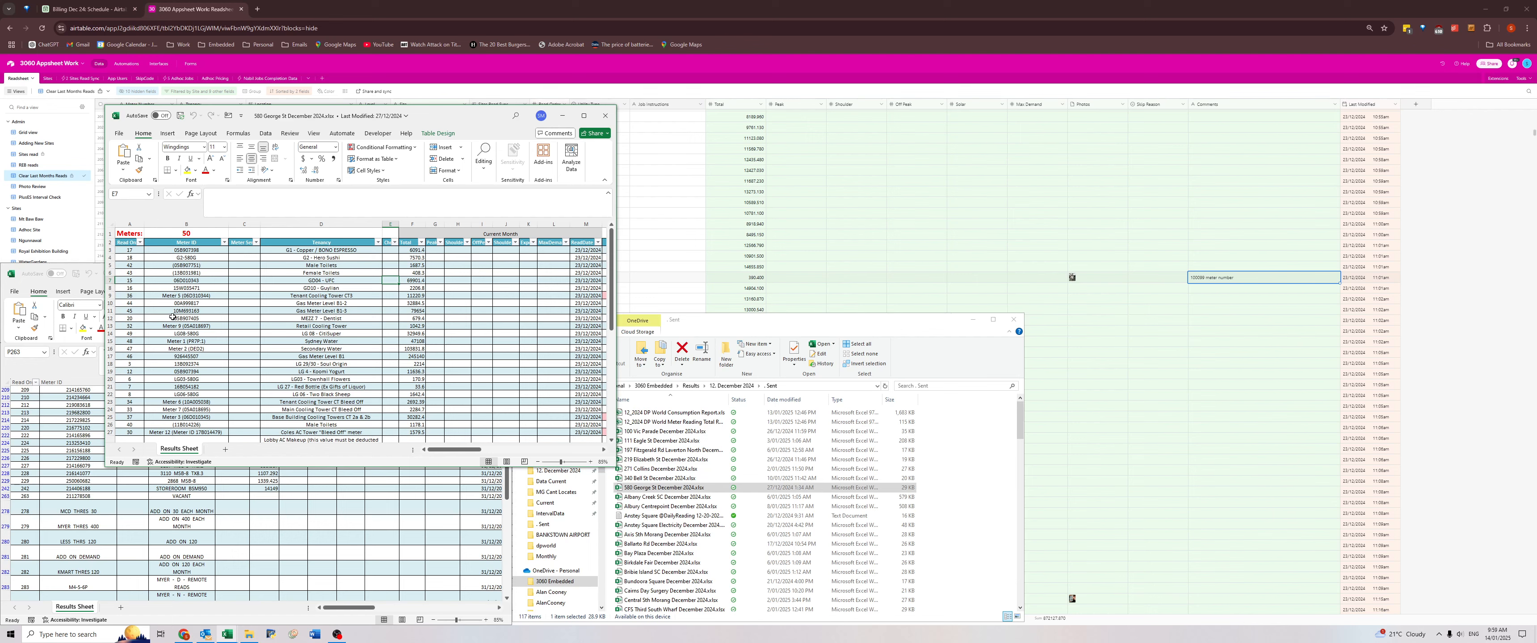
Locate Meter 8, the Retail Cooling Tower meter, in the Meter ID column of the results sheet.
scroll(168, 386, down, 7)
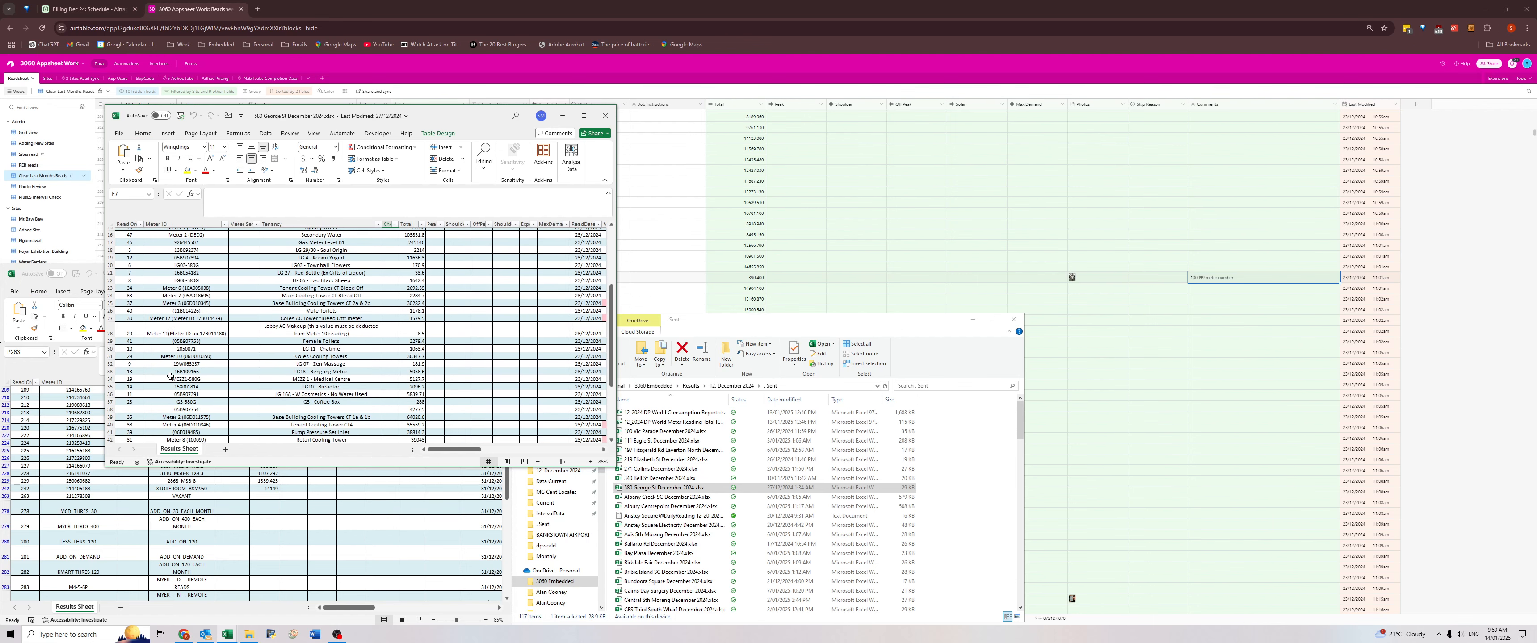
scroll(171, 376, down, 1)
mouse_move(168, 371)
mouse_down()
mouse_move(441, 364)
mouse_move(186, 371)
mouse_up()
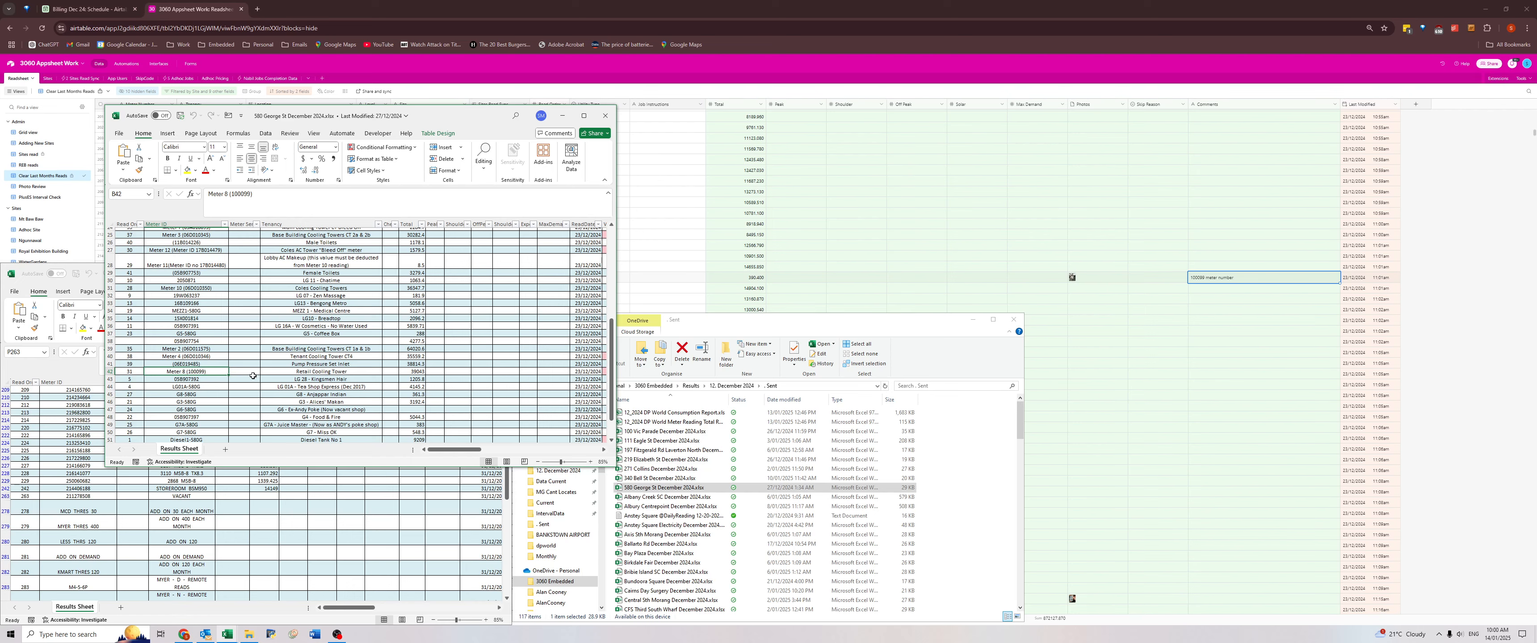
click(336, 634)
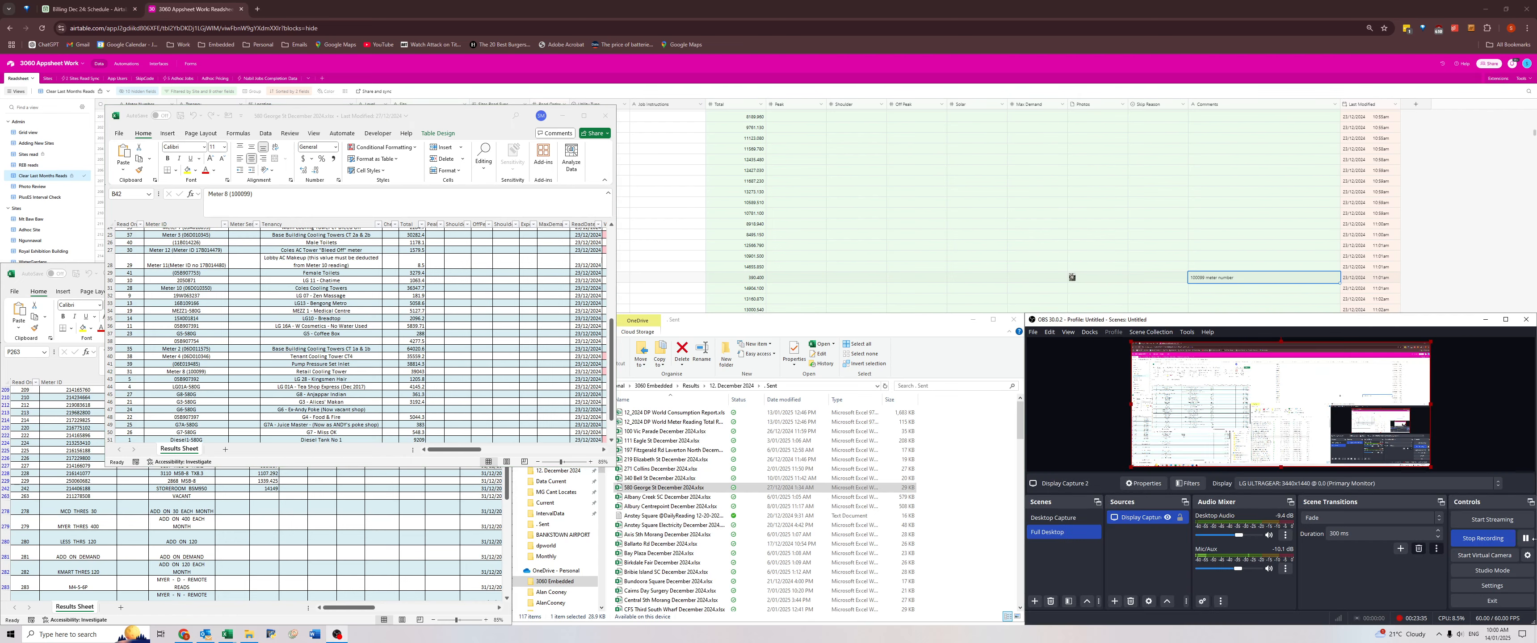
click(1524, 538)
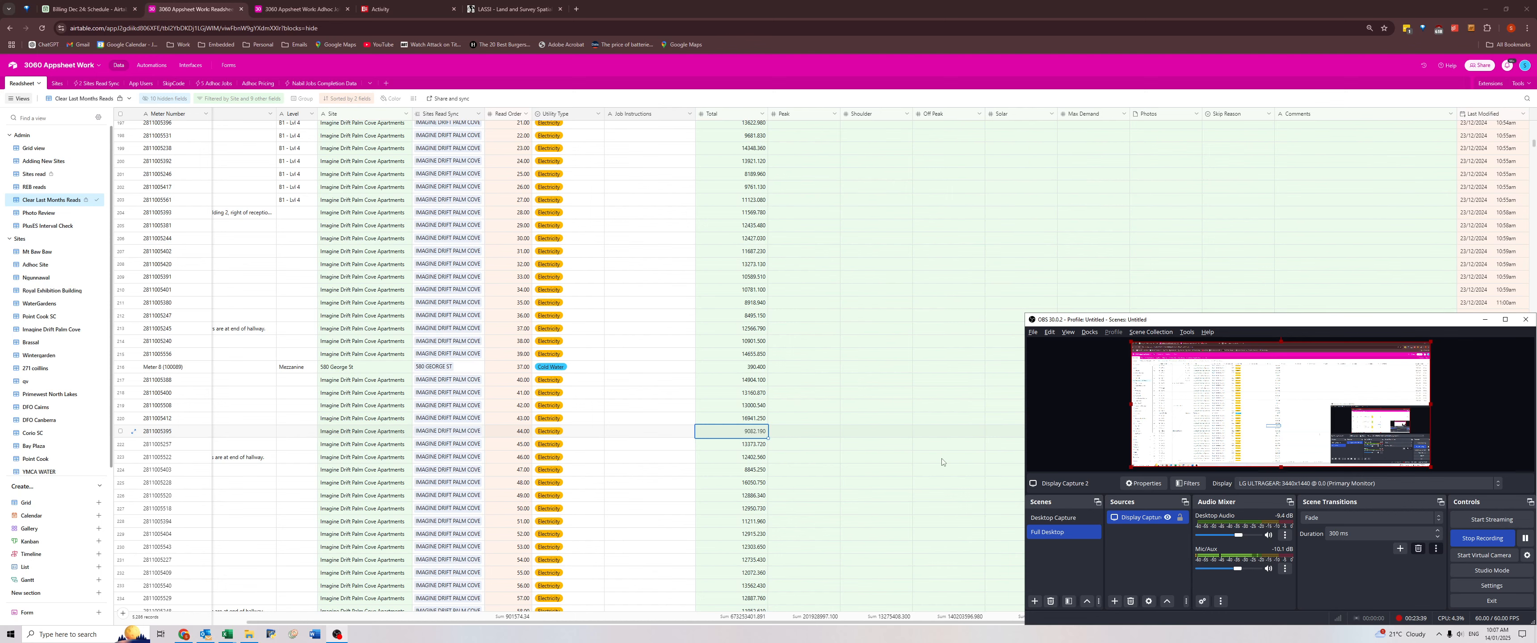
Switch to the 580 George St December 2024 workbook and check the Meter ID of Meter 8, the Retail Cooling Tower meter.
click(833, 421)
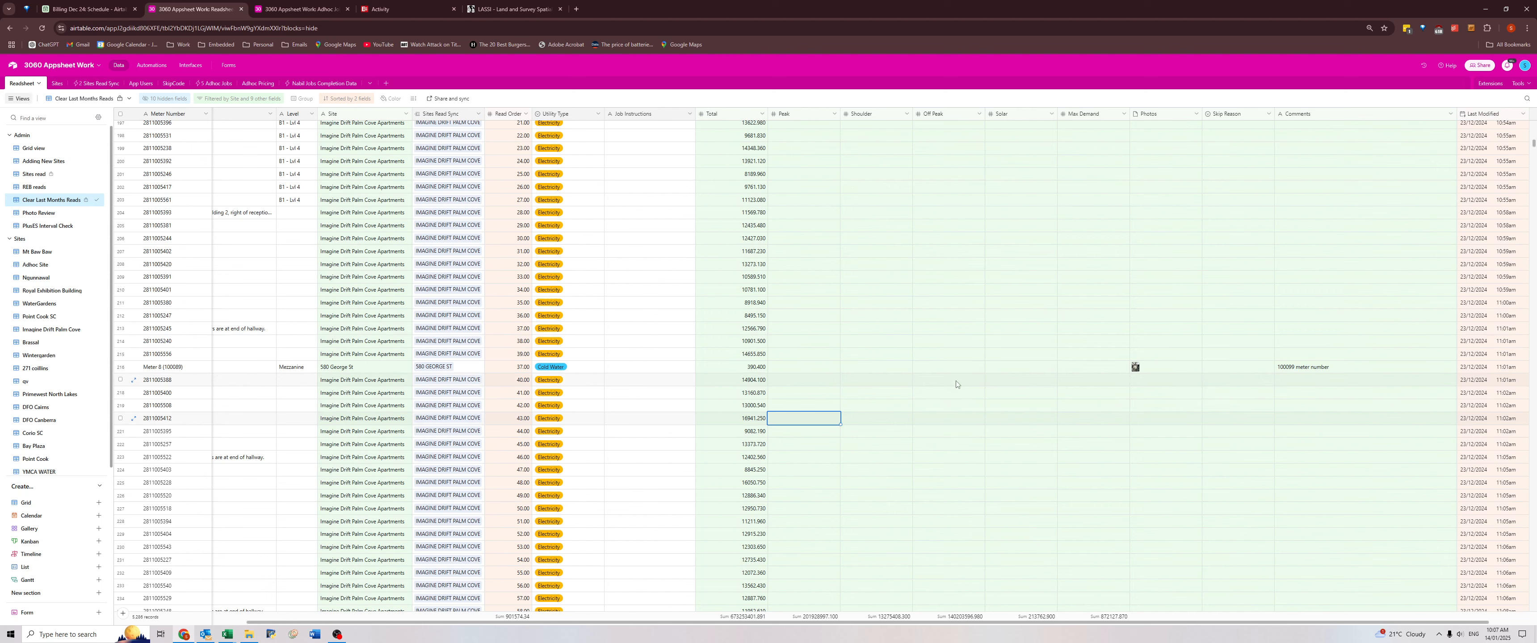
mouse_move(227, 634)
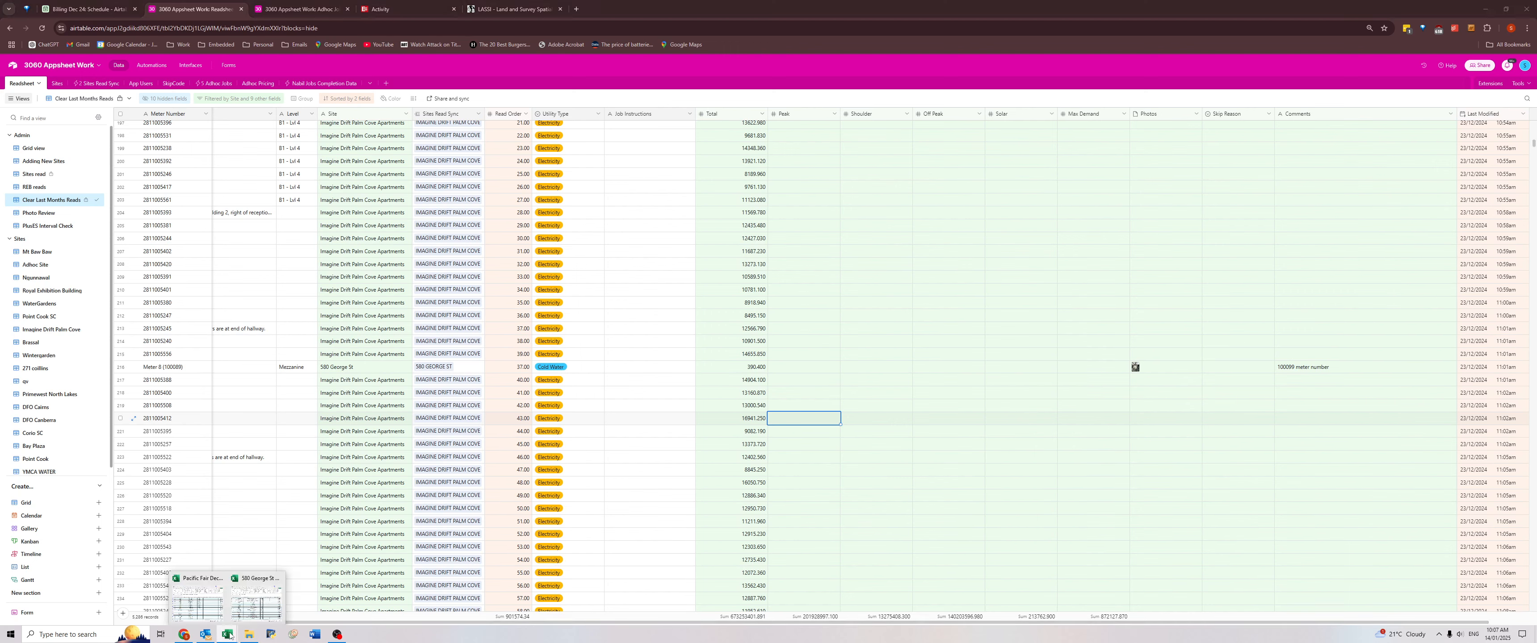
click(272, 594)
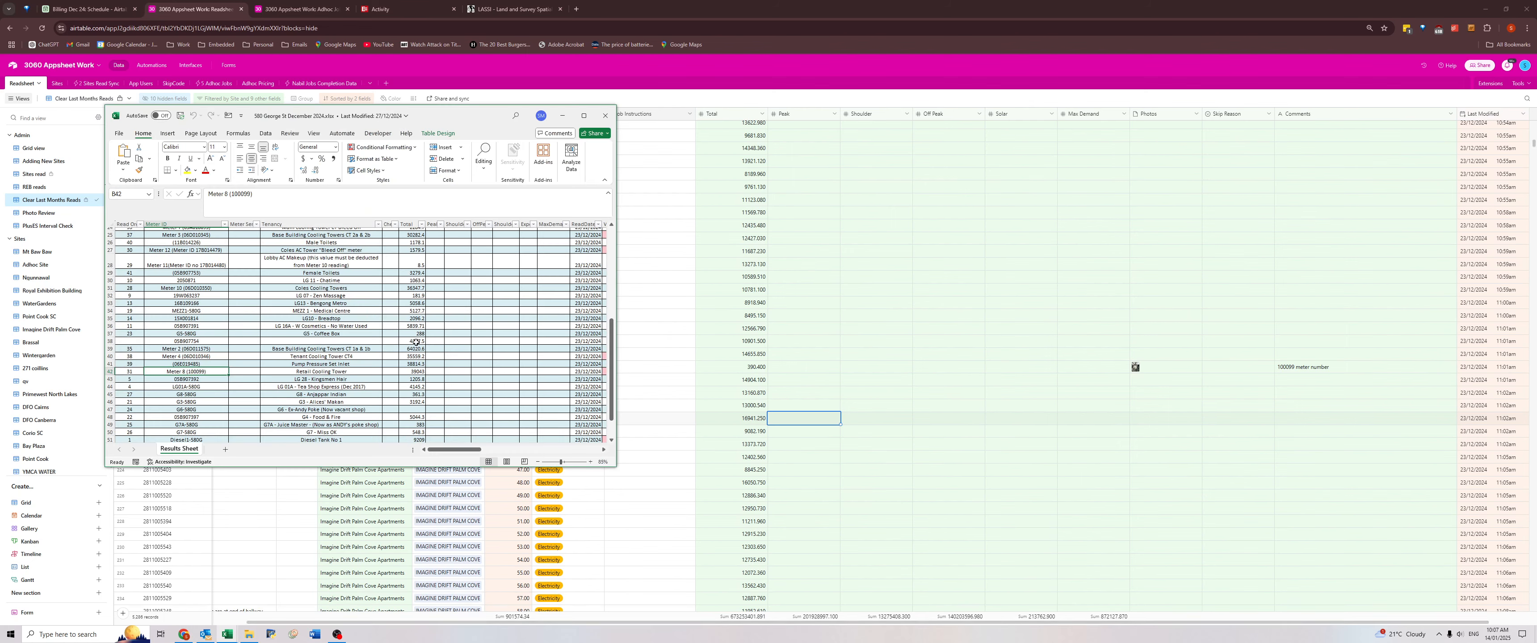
click(411, 394)
click(182, 371)
drag(740, 418, 173, 423)
click(167, 422)
Return to the Clear Last Months Reads view and correct the Retail Cooling Tower's meter number to Meter 8 (100099).
click(1140, 366)
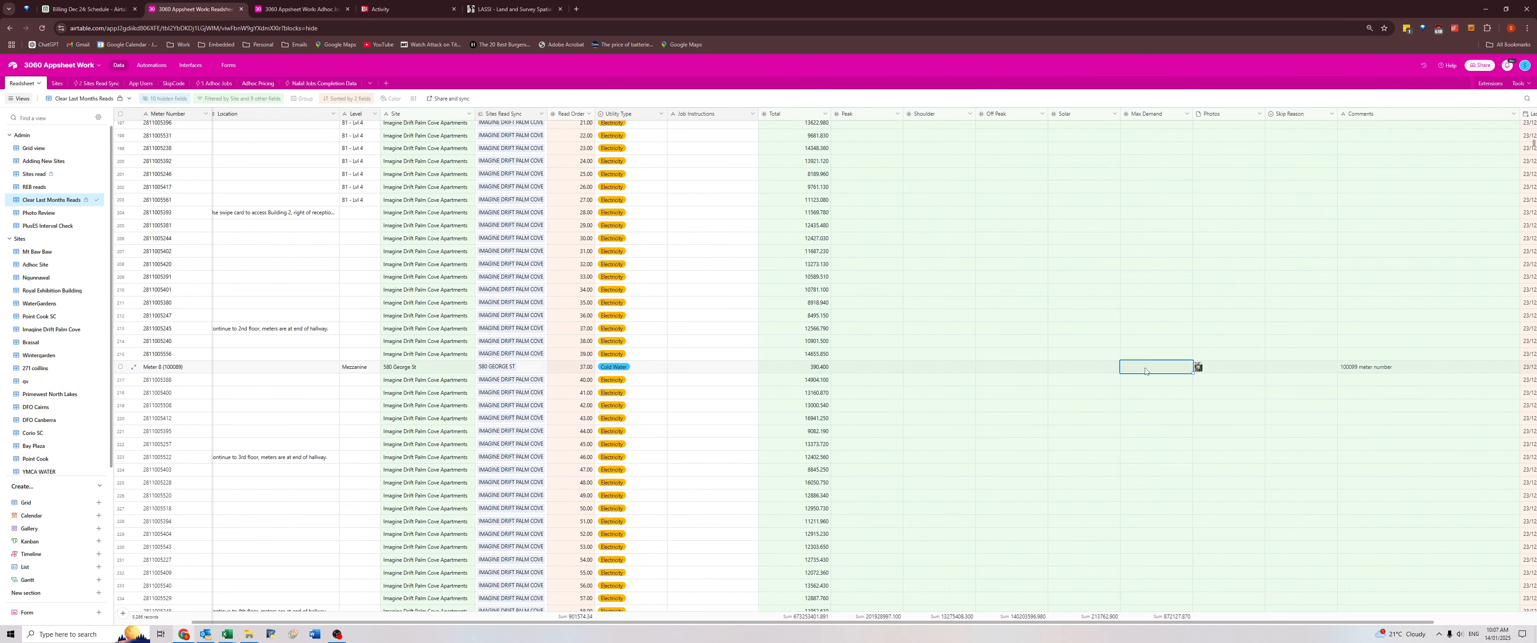
key(Left)
key(Left)
key(Left)
key(Left)
key(Left)
key(Left)
key(Left)
key(Left)
key(Left)
key(Left)
key(Left)
key(Left)
key(Left)
key(Left)
double_click(182, 371)
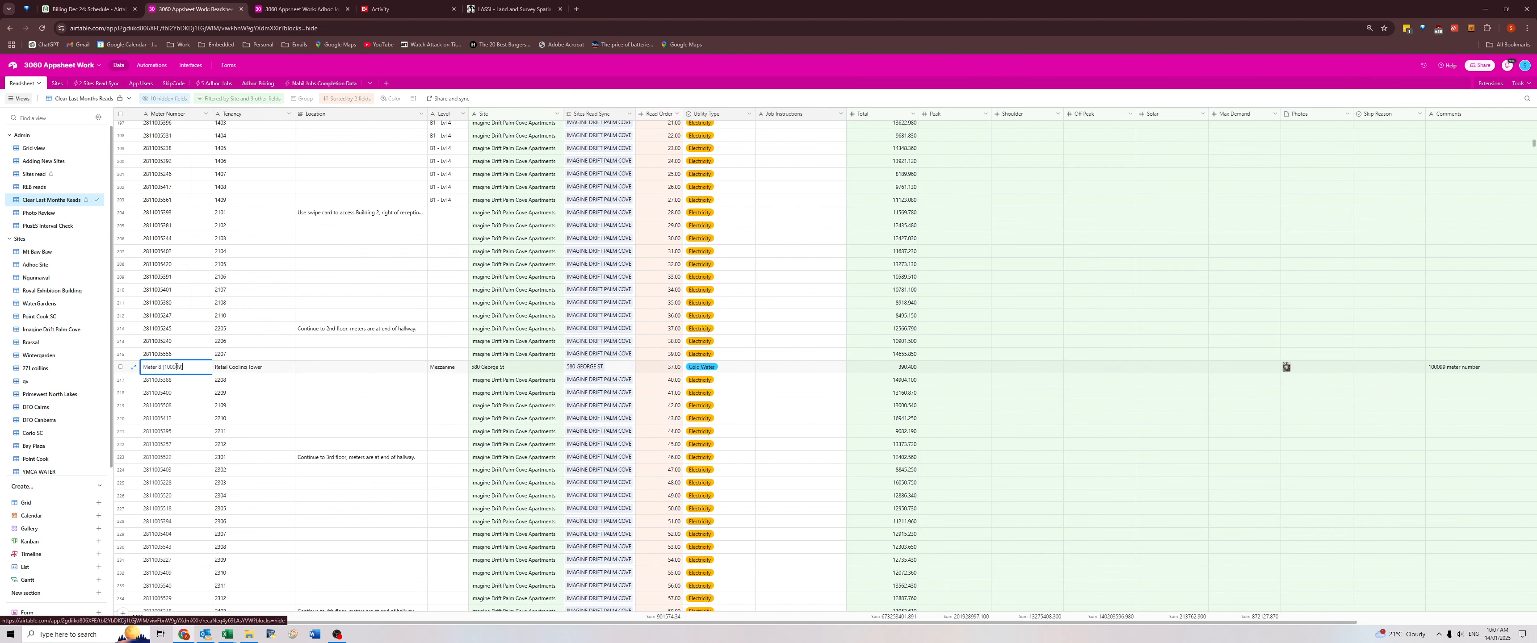
drag(176, 366, 180, 365)
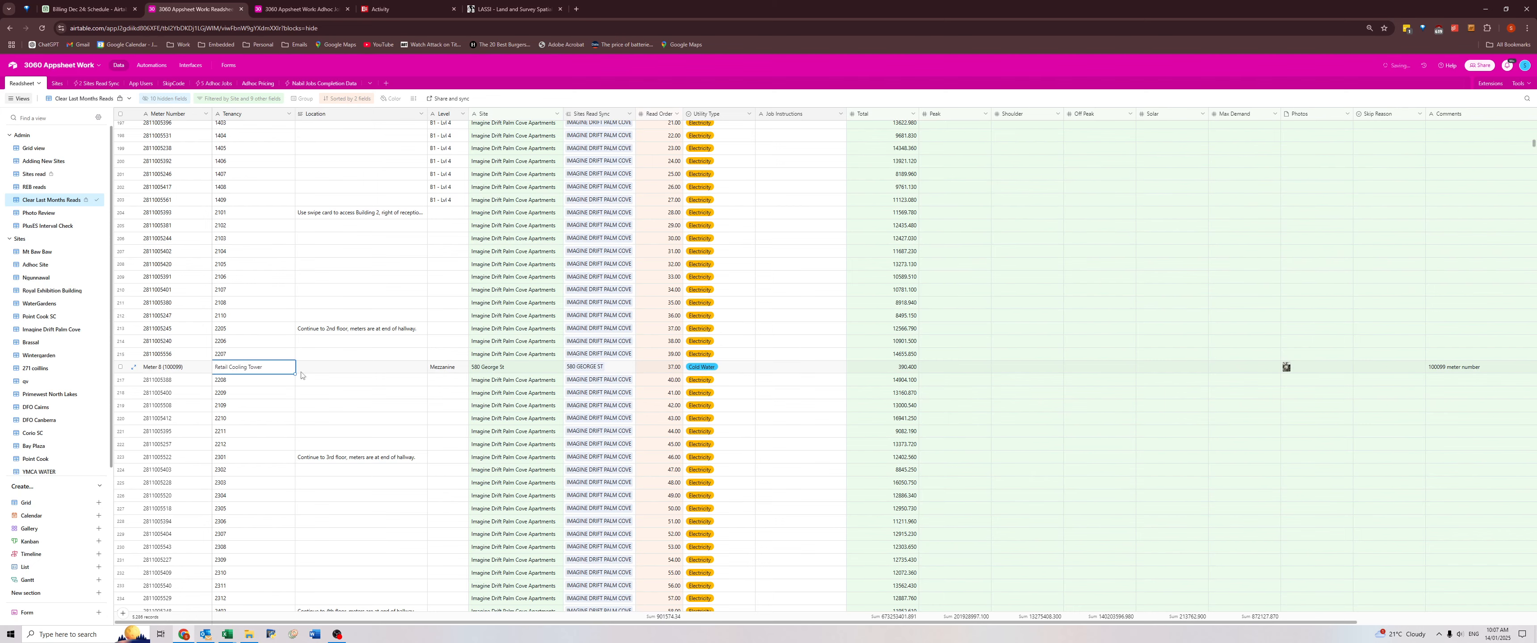
View the photo attached to 580 George St's Retail Cooling Tower meter and close it.
click(1286, 367)
click(1286, 366)
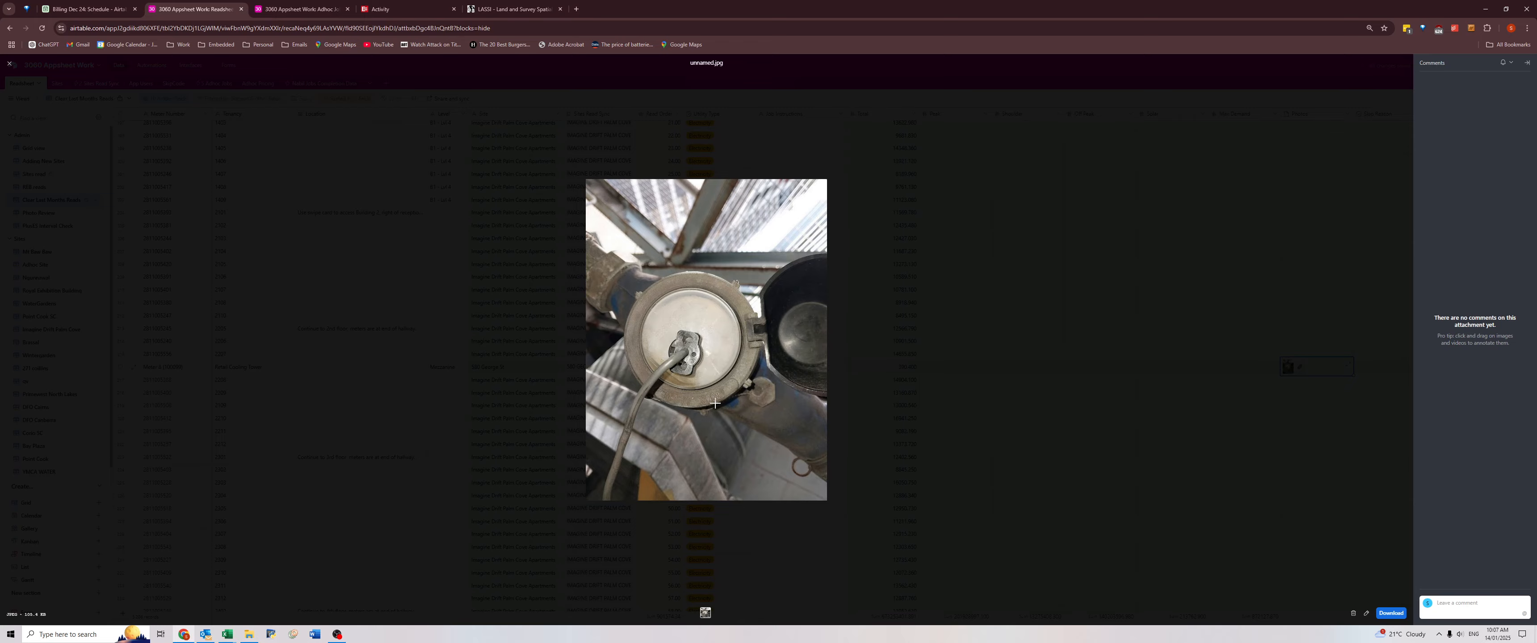
click(1108, 388)
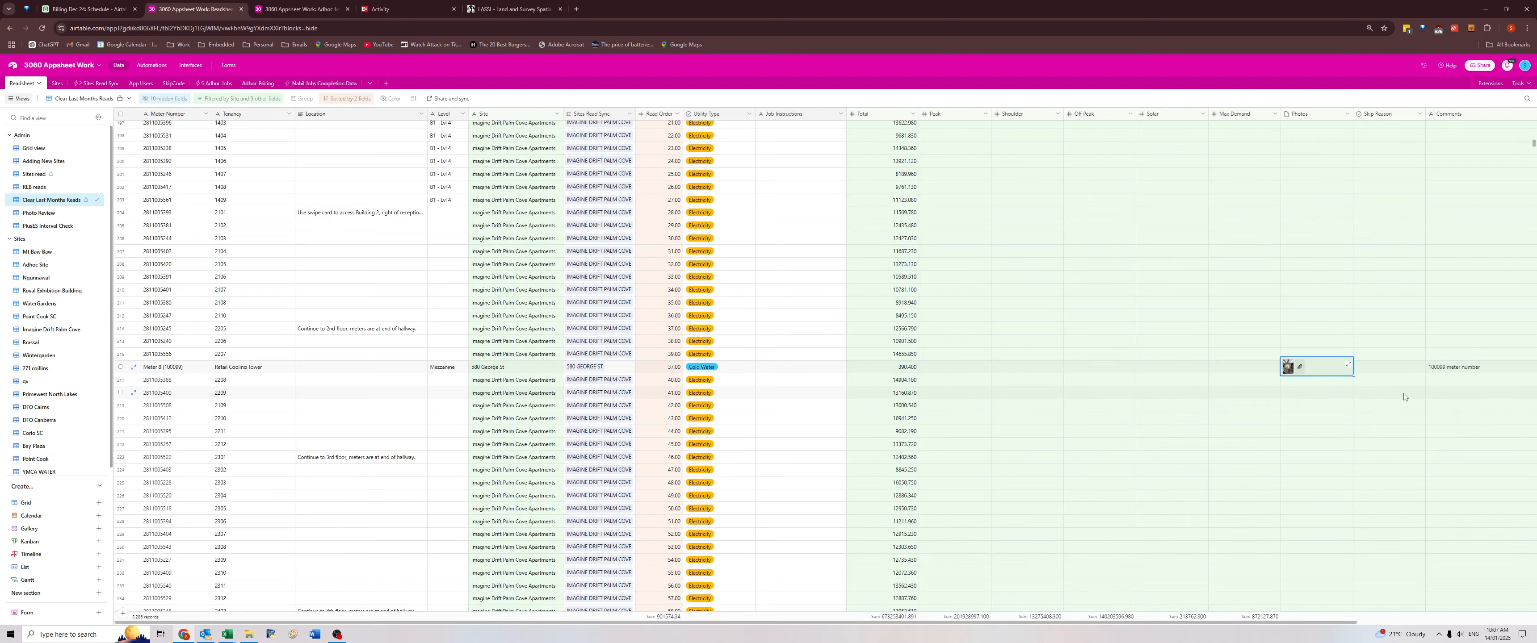
Review the Comments of the following 23/12/2024 reads, selecting the "Renovating" comment at Imagine Drift Palm Cove Apartments.
key(Right)
key(Right)
key(Right)
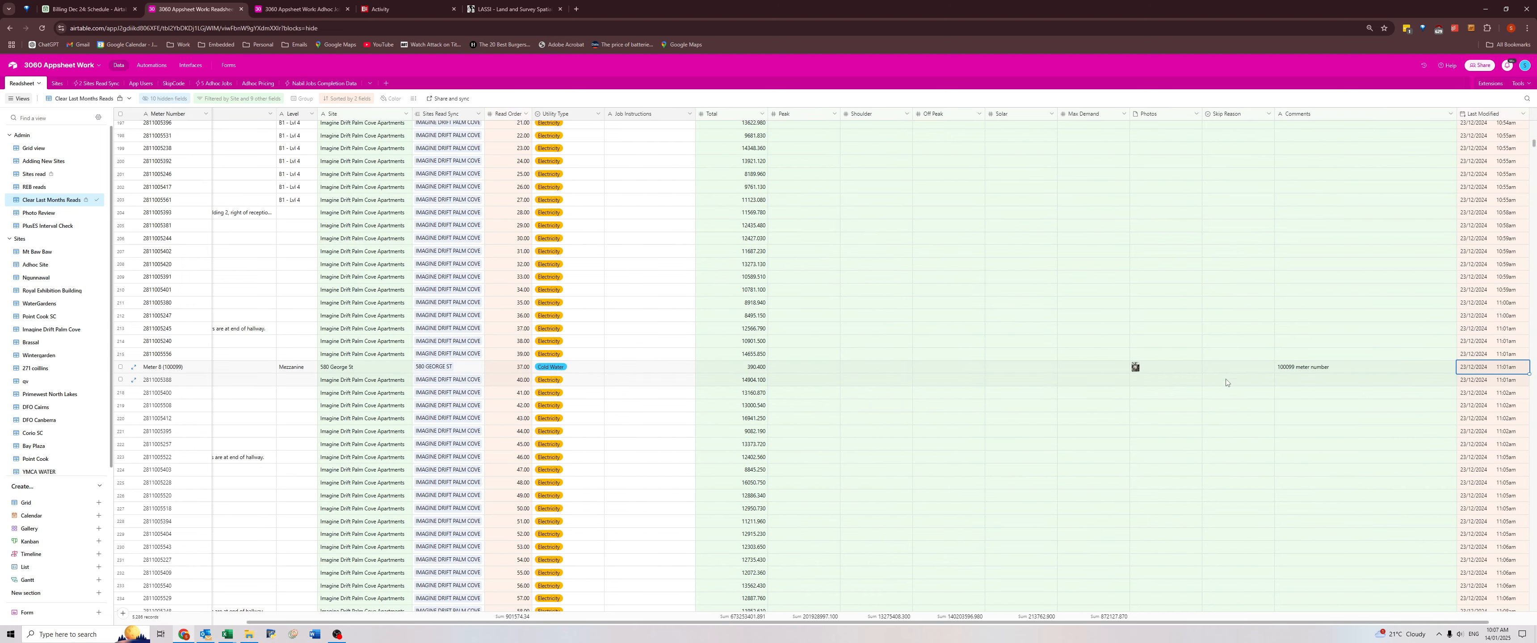
scroll(1226, 383, down, 8)
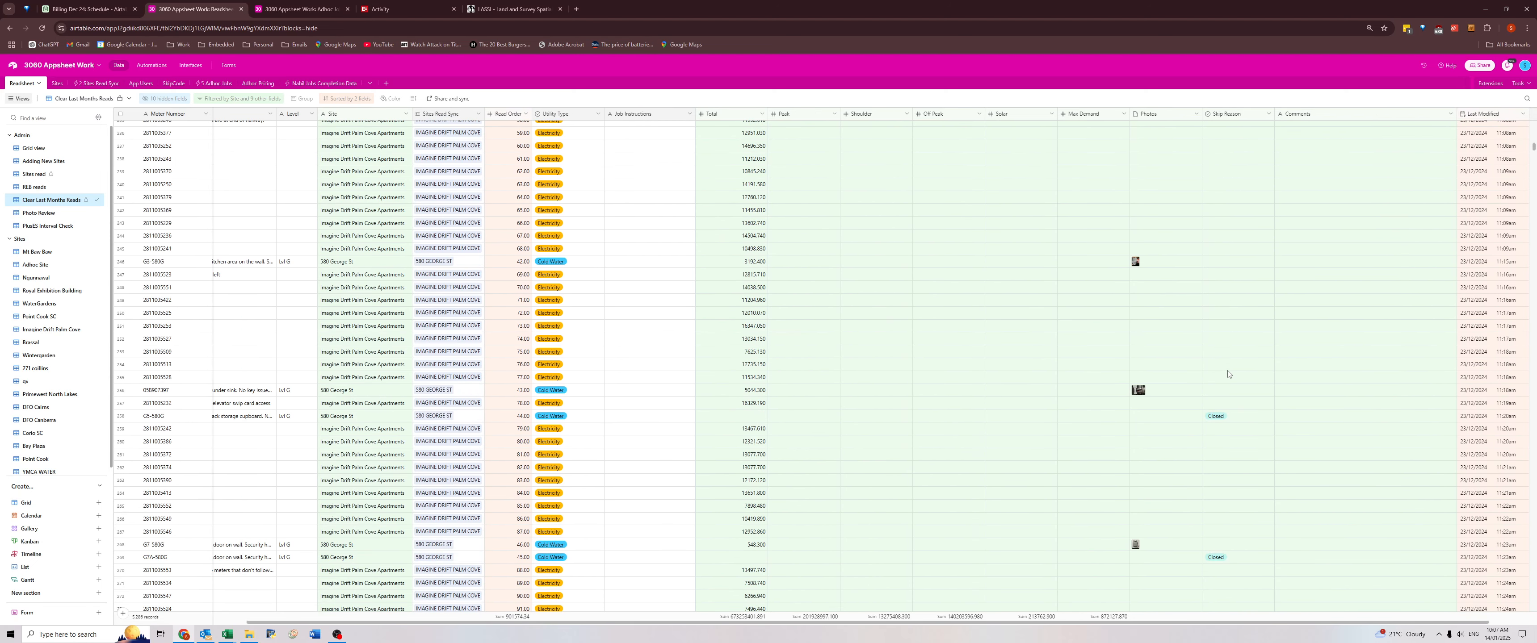
scroll(1228, 375, down, 15)
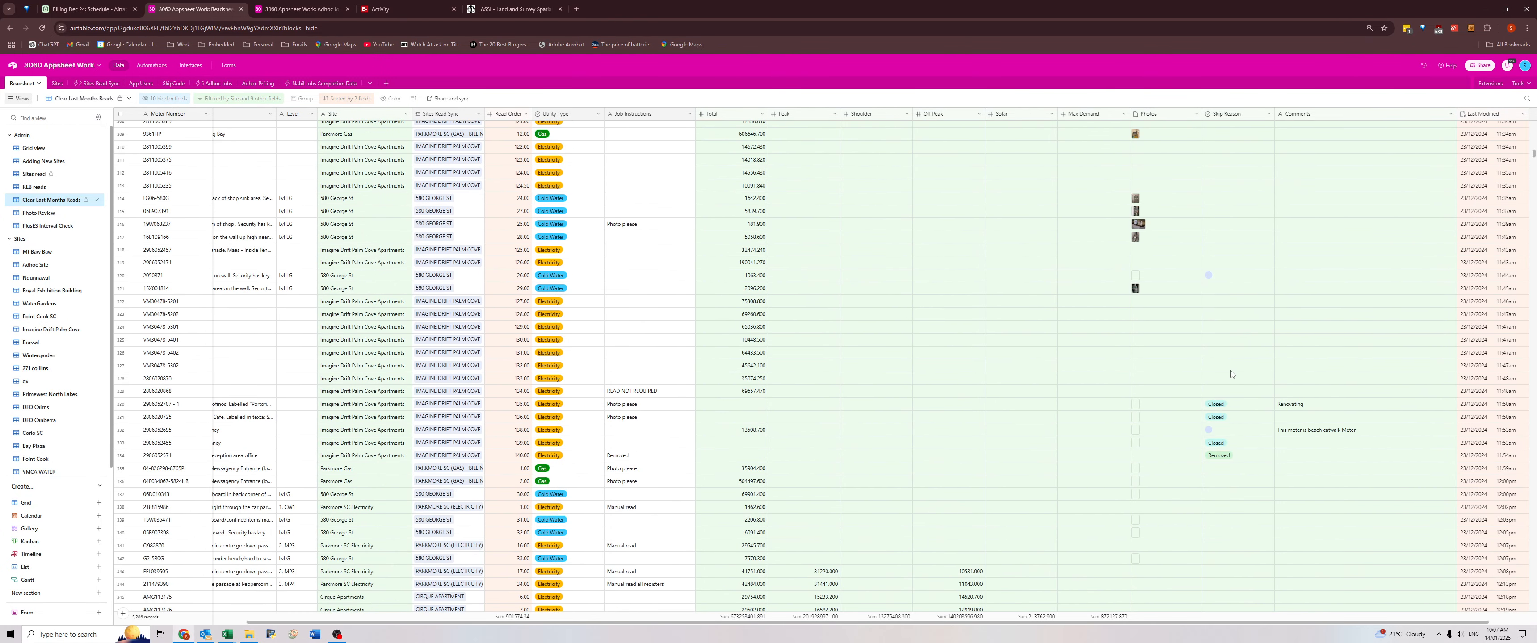
scroll(1230, 375, down, 2)
click(1295, 319)
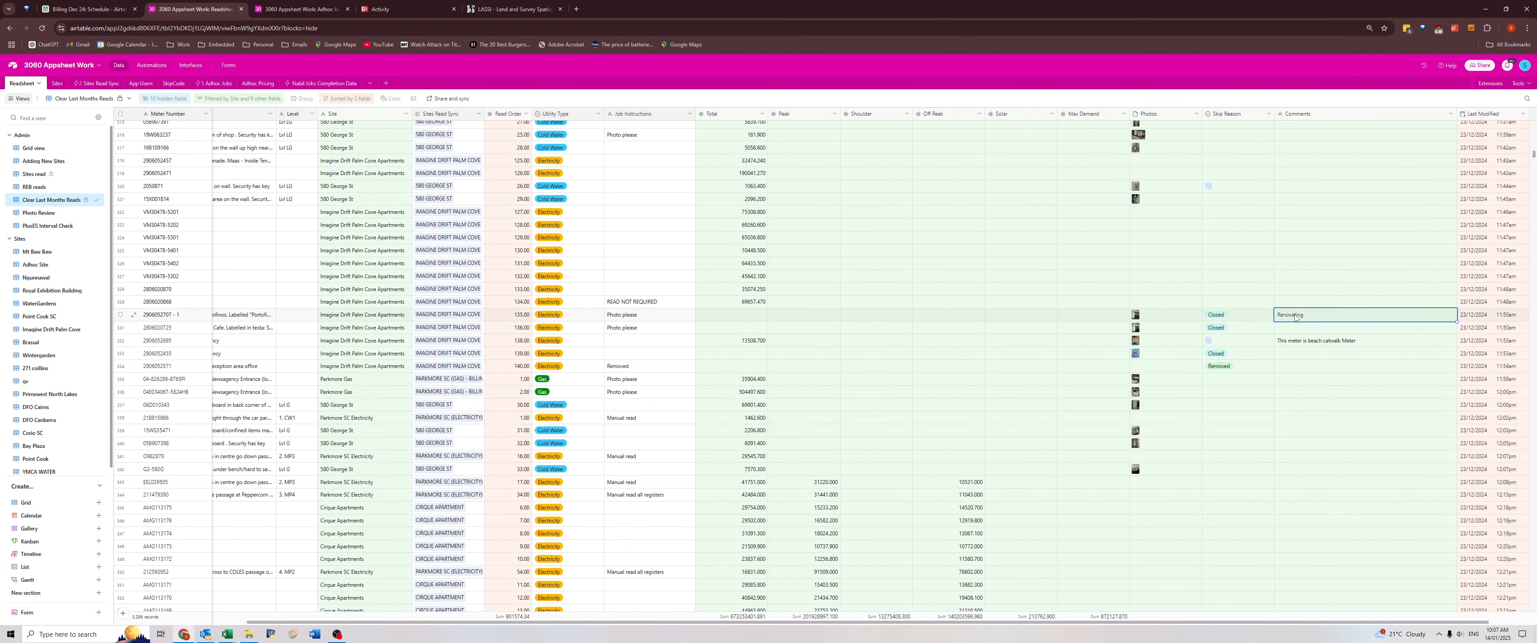
Check the beach catwalk meter comment at Imagine Drift Palm Cove Apartments against that meter's tenancy and location.
click(1309, 342)
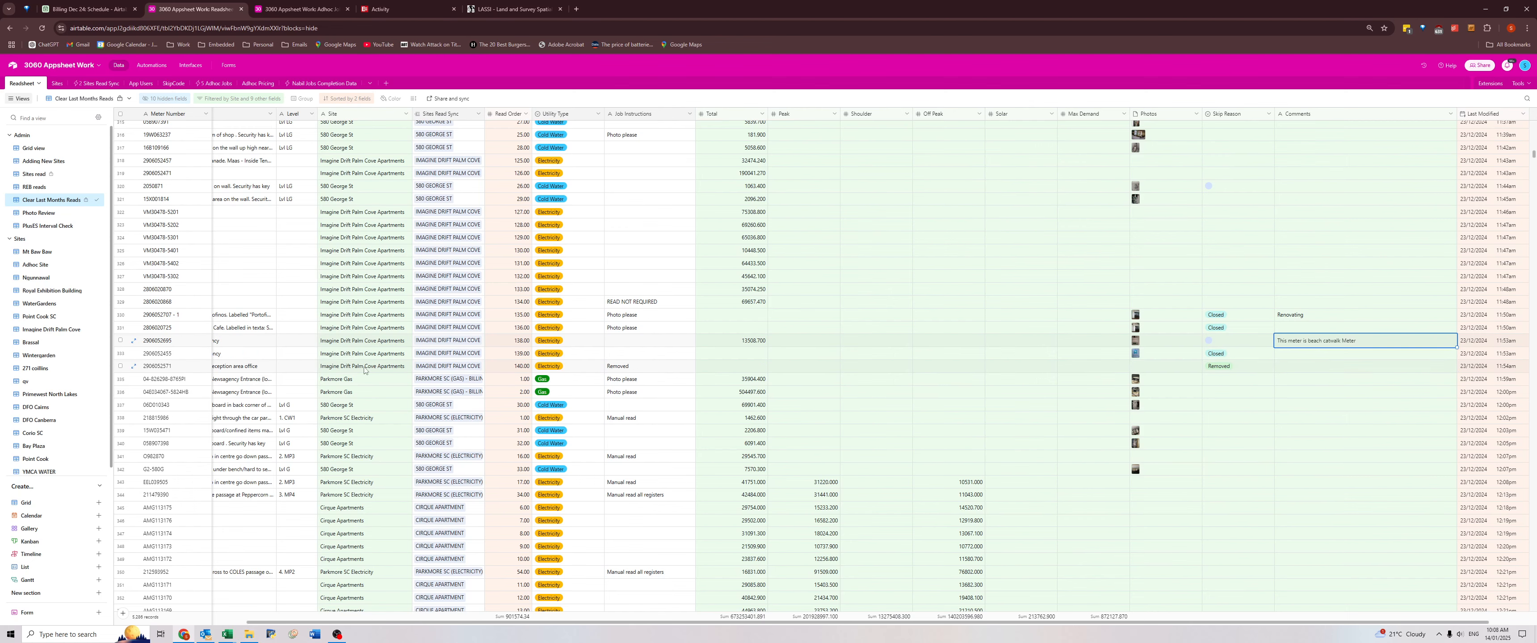
scroll(228, 340, left, 3)
click(281, 345)
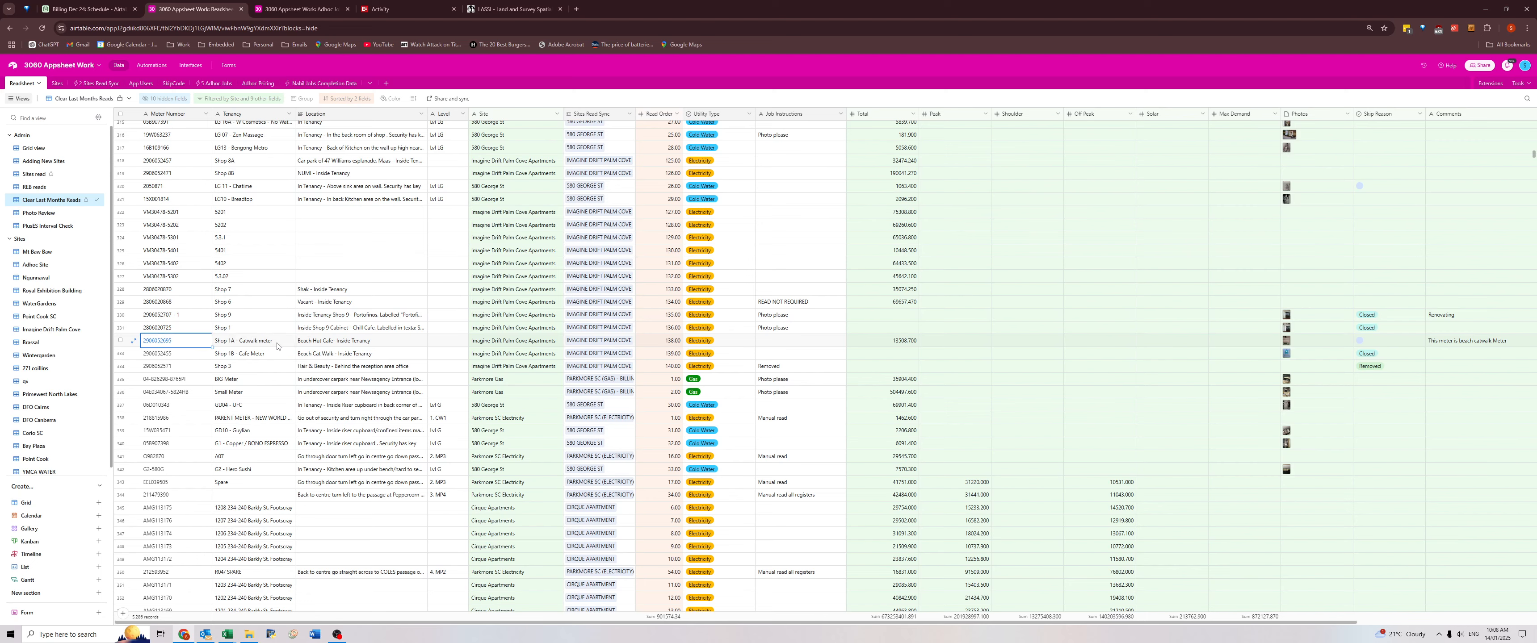
scroll(1500, 342, right, 3)
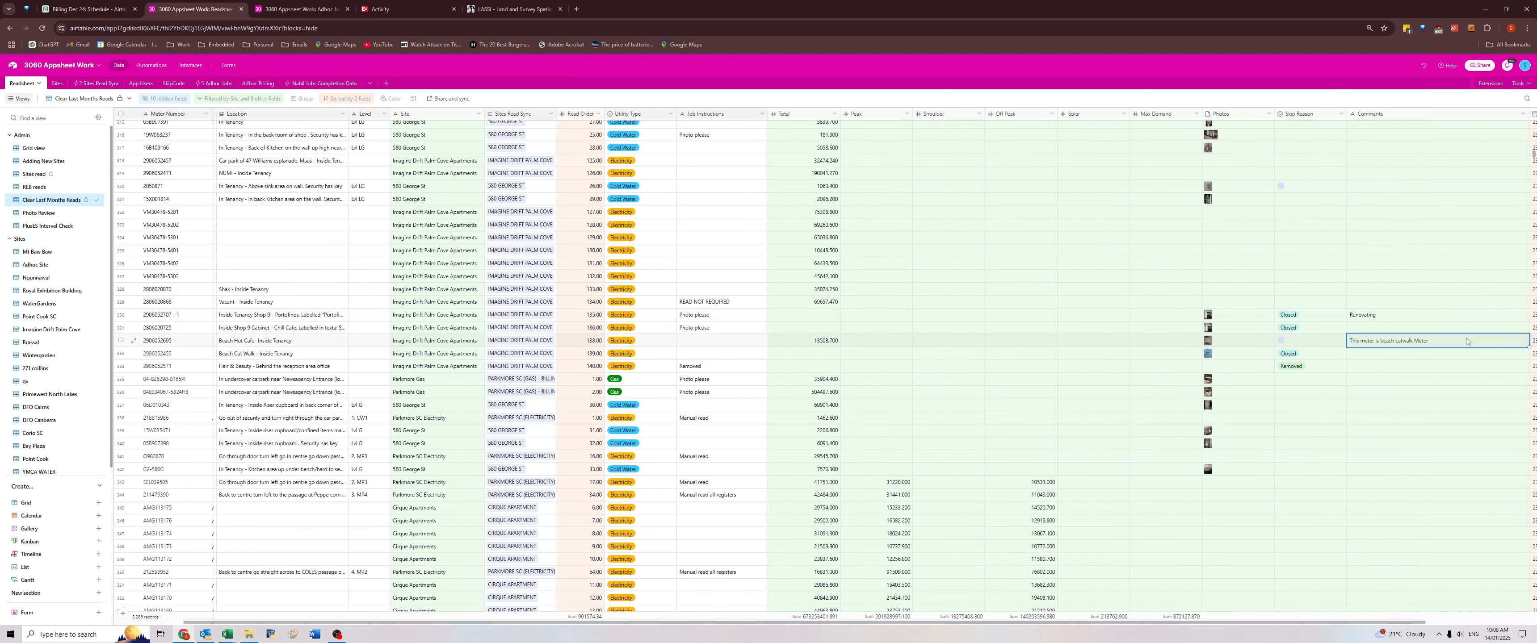
Clear the Total through Comments data for all 23/12/2024 reads, from the last Hunt Club meter up to the first record.
scroll(1303, 377, down, 6)
scroll(1303, 376, down, 15)
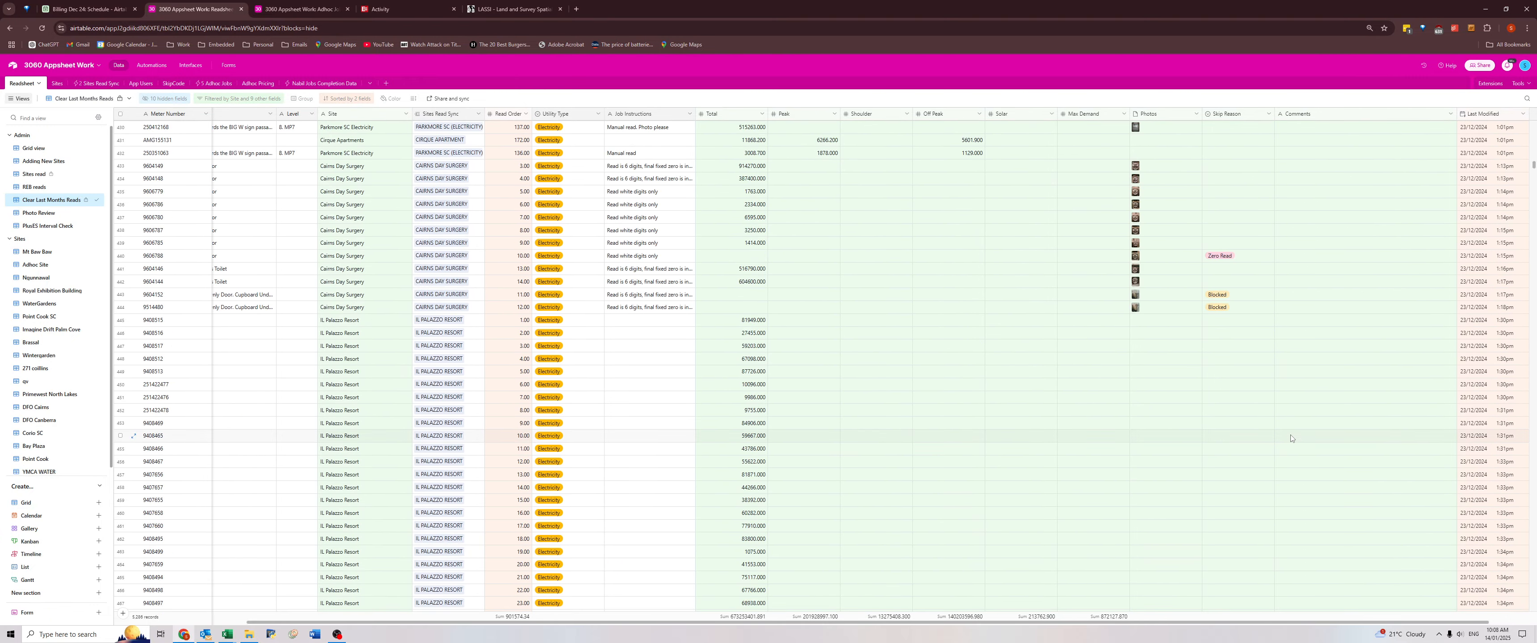
scroll(1291, 440, down, 10)
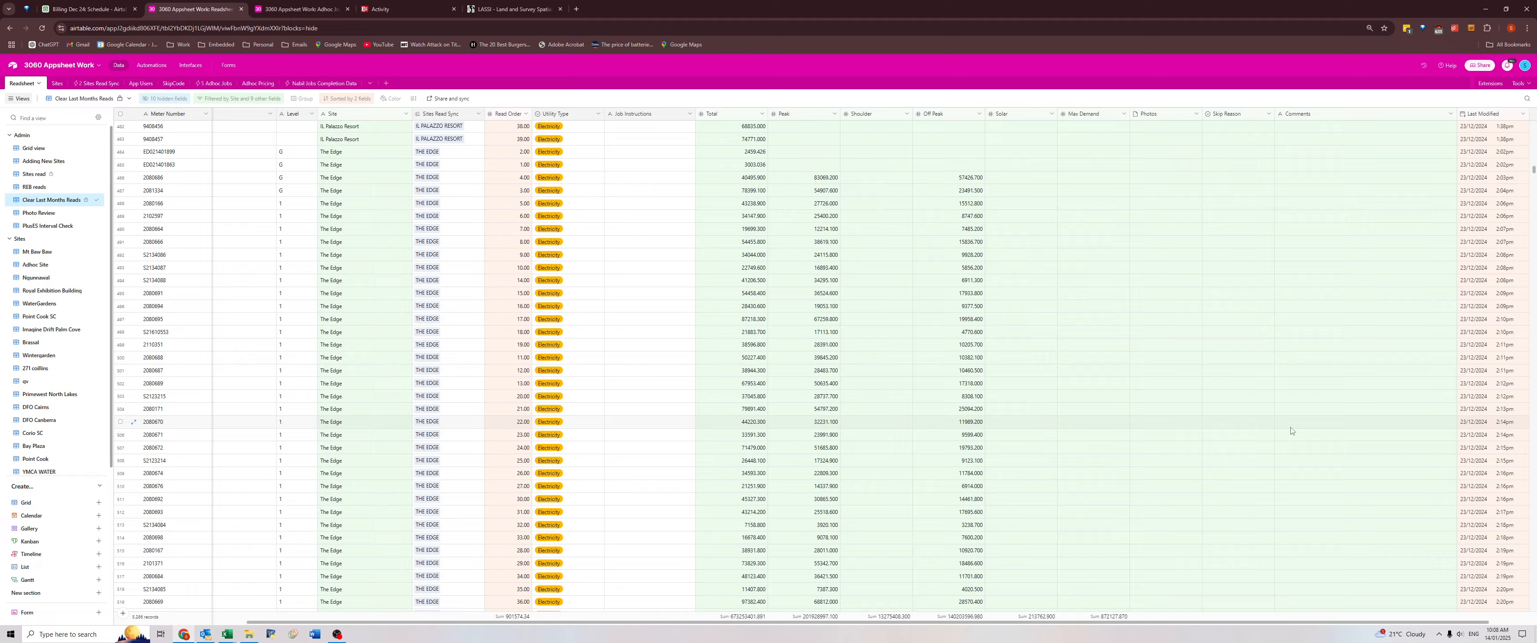
scroll(1290, 431, down, 14)
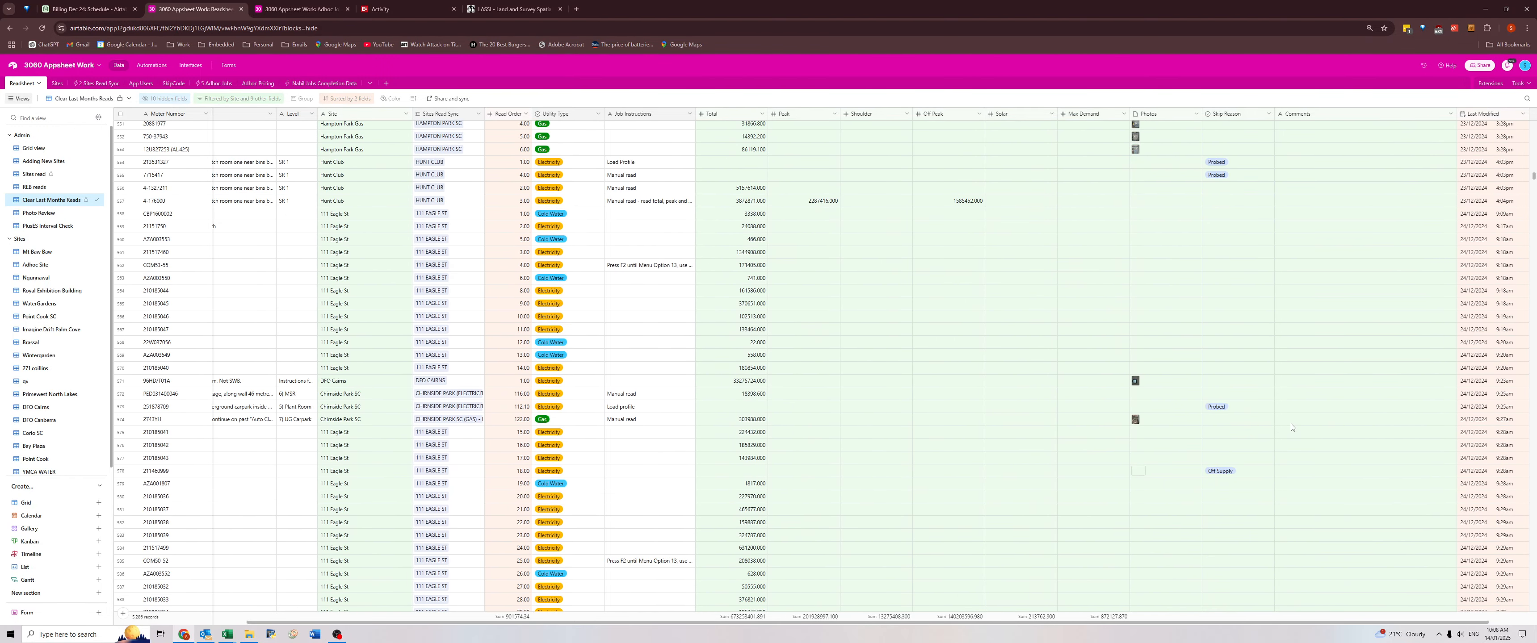
scroll(1292, 424, up, 3)
click(1339, 385)
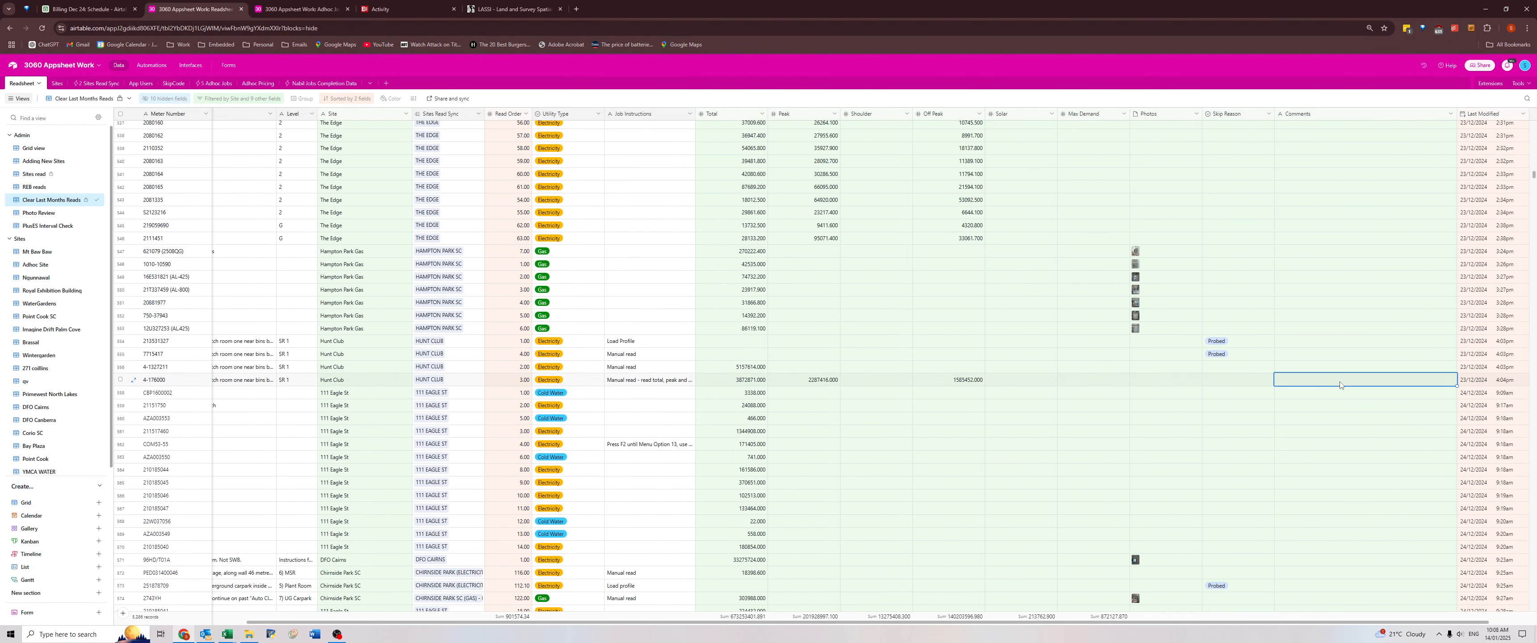
key(ctrl+shift+Up)
key(shift+Left)
key(shift+Left)
key(shift+Left)
key(shift+Left)
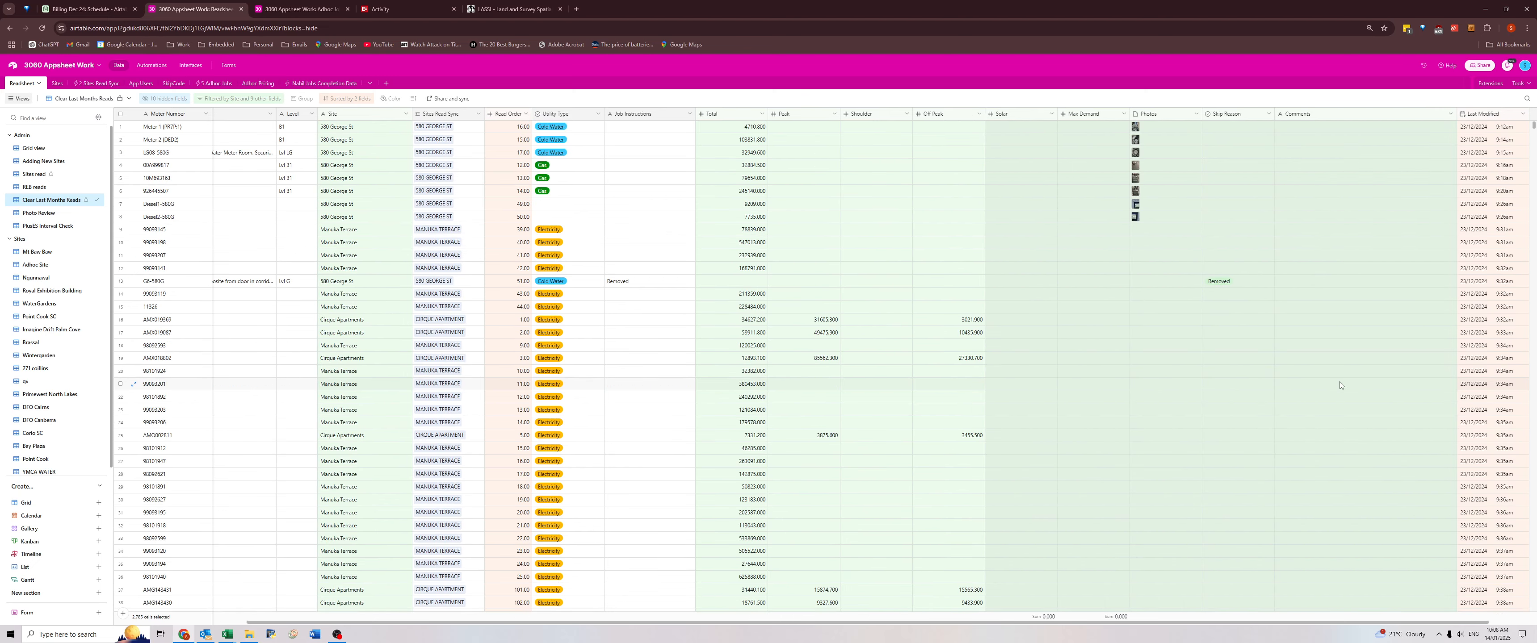
key(shift+Left)
key(shift+Left)
key(shift+Left)
key(shift+Left)
key(Delete)
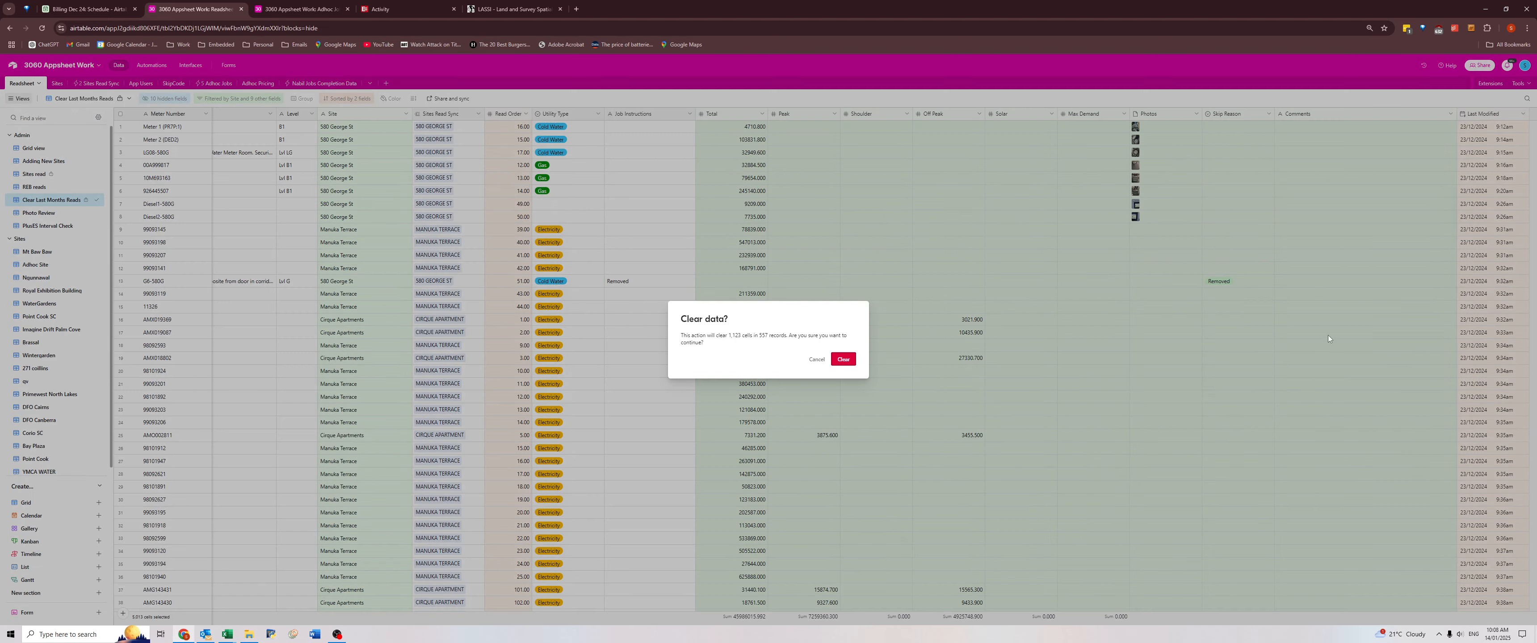
key(Return)
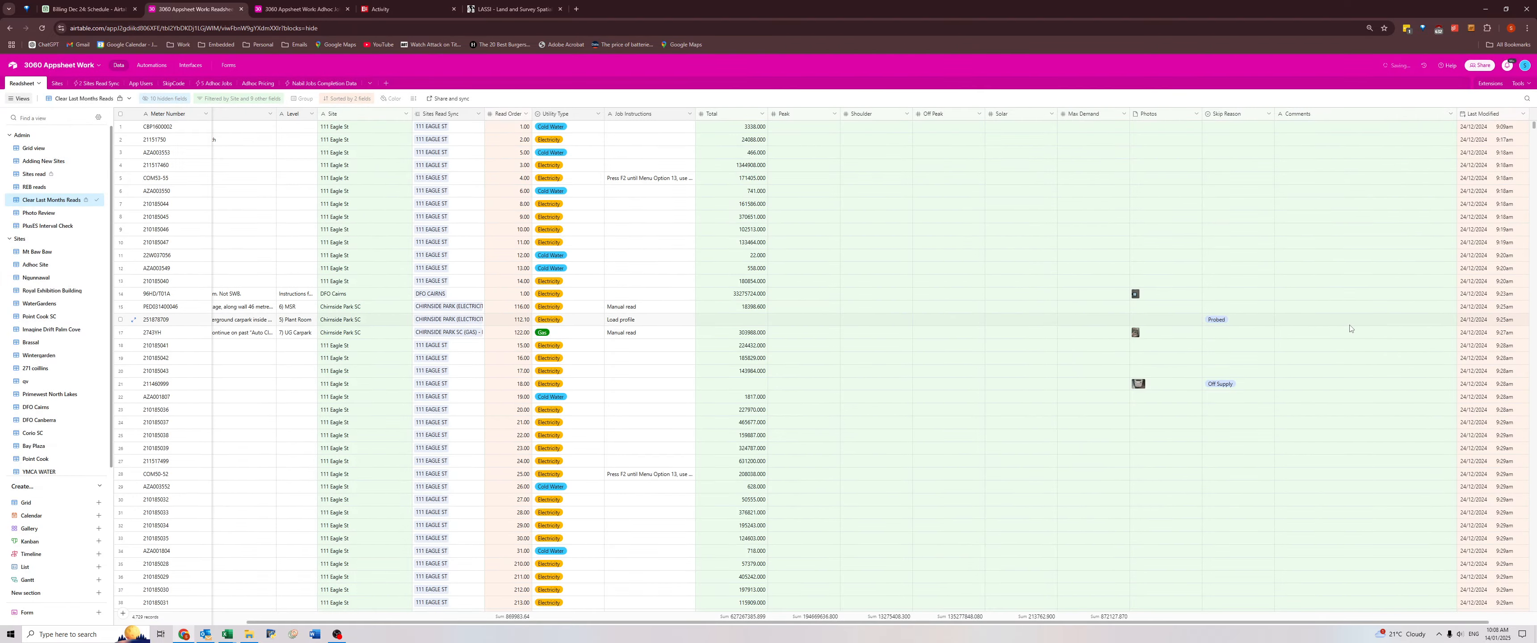
Delete the "Missed in Oct-24" job instructions from the two Chirnside Park SC meters with the "What the ???" comments.
scroll(1296, 390, down, 9)
click(1298, 338)
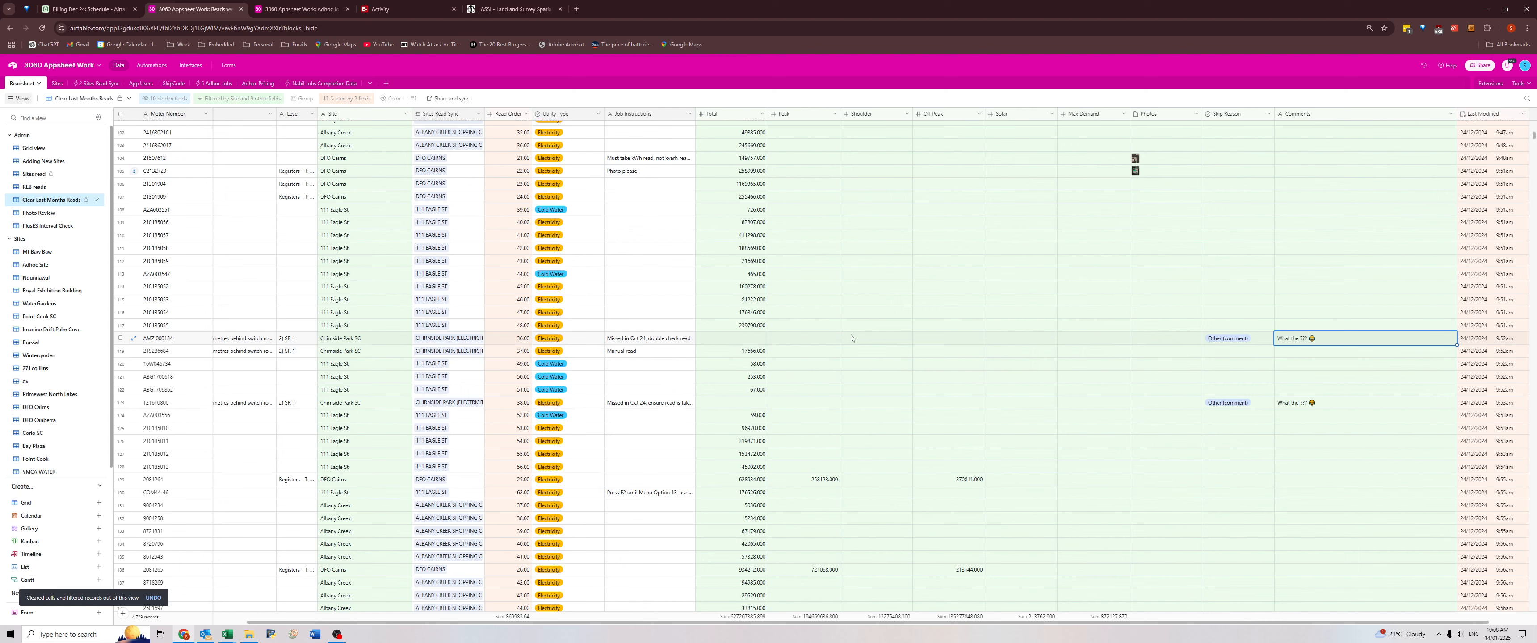
click(624, 407)
click(651, 339)
key(Delete)
click(644, 409)
key(Delete)
Review the Comments of the following 24/12/2024 reads, selecting the "Lights in switch room need replacing" comment at City Road Melbourne.
click(1292, 339)
scroll(1322, 435, down, 7)
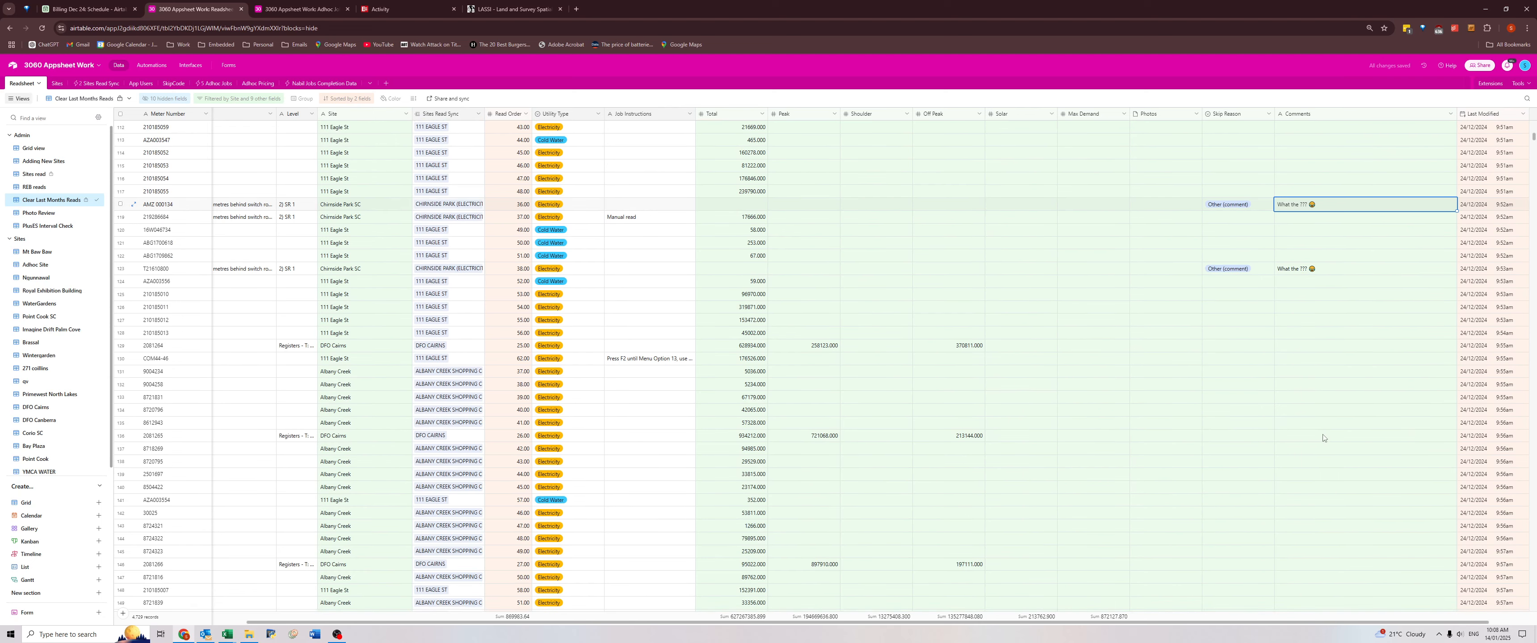
scroll(1322, 435, down, 13)
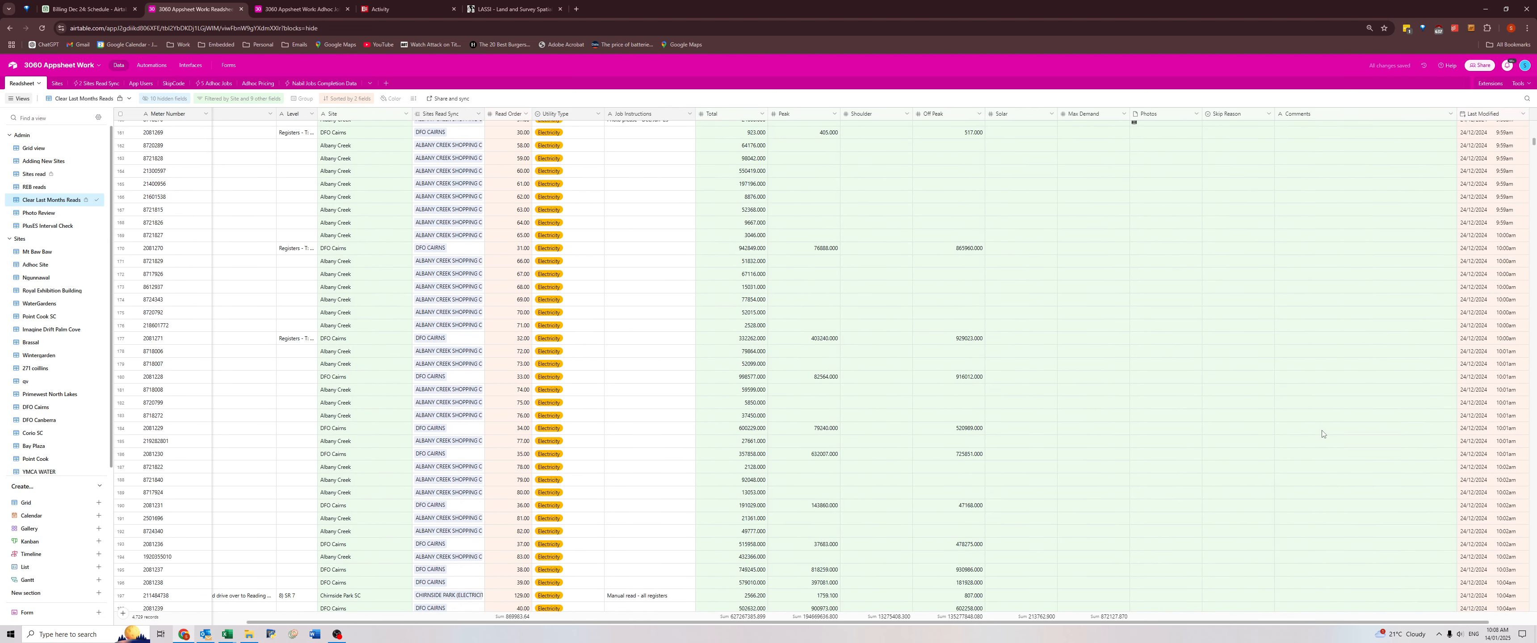
scroll(1322, 434, down, 12)
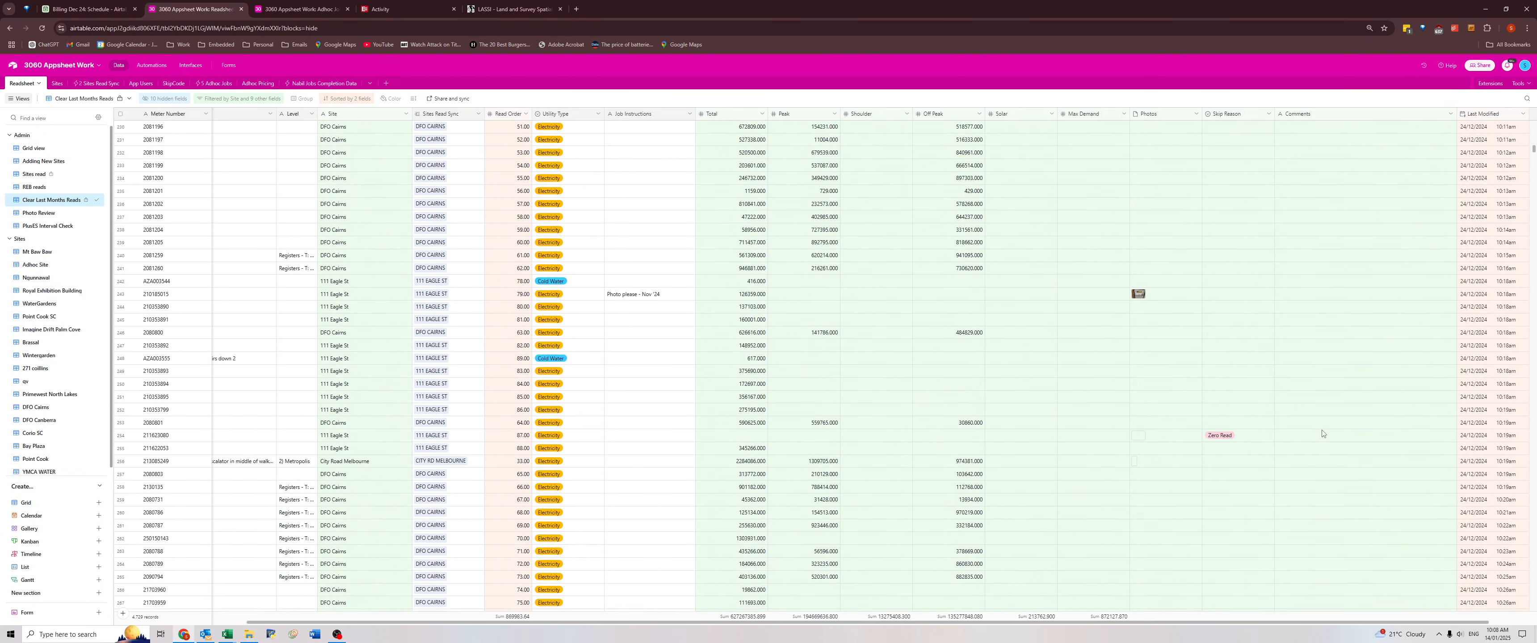
scroll(1322, 431, down, 10)
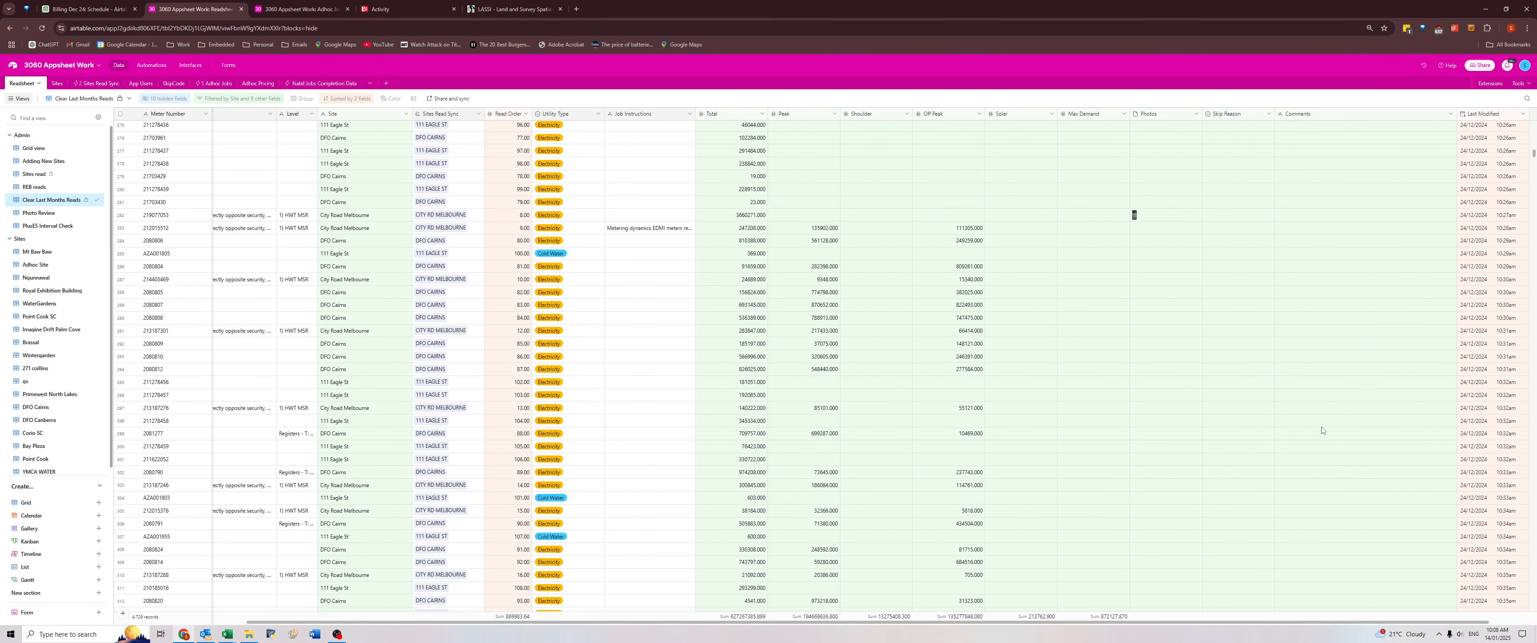
scroll(1321, 429, down, 5)
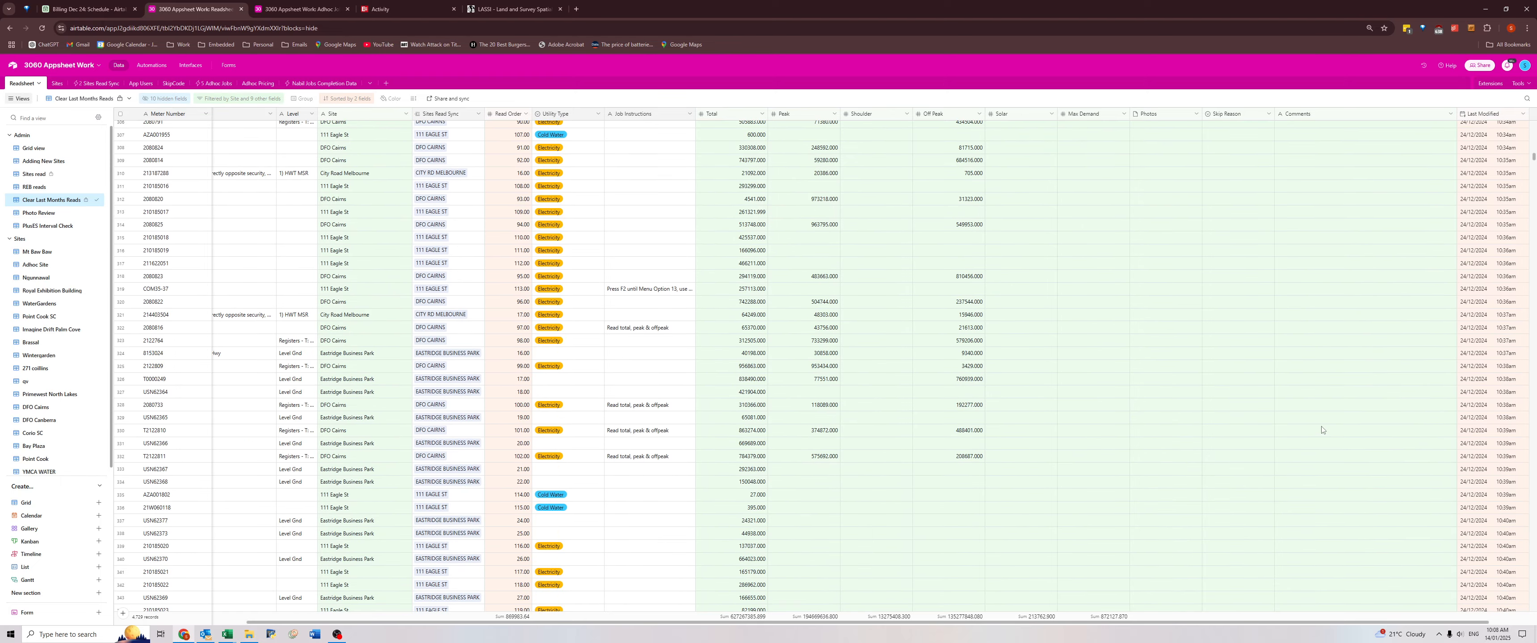
scroll(1322, 430, down, 15)
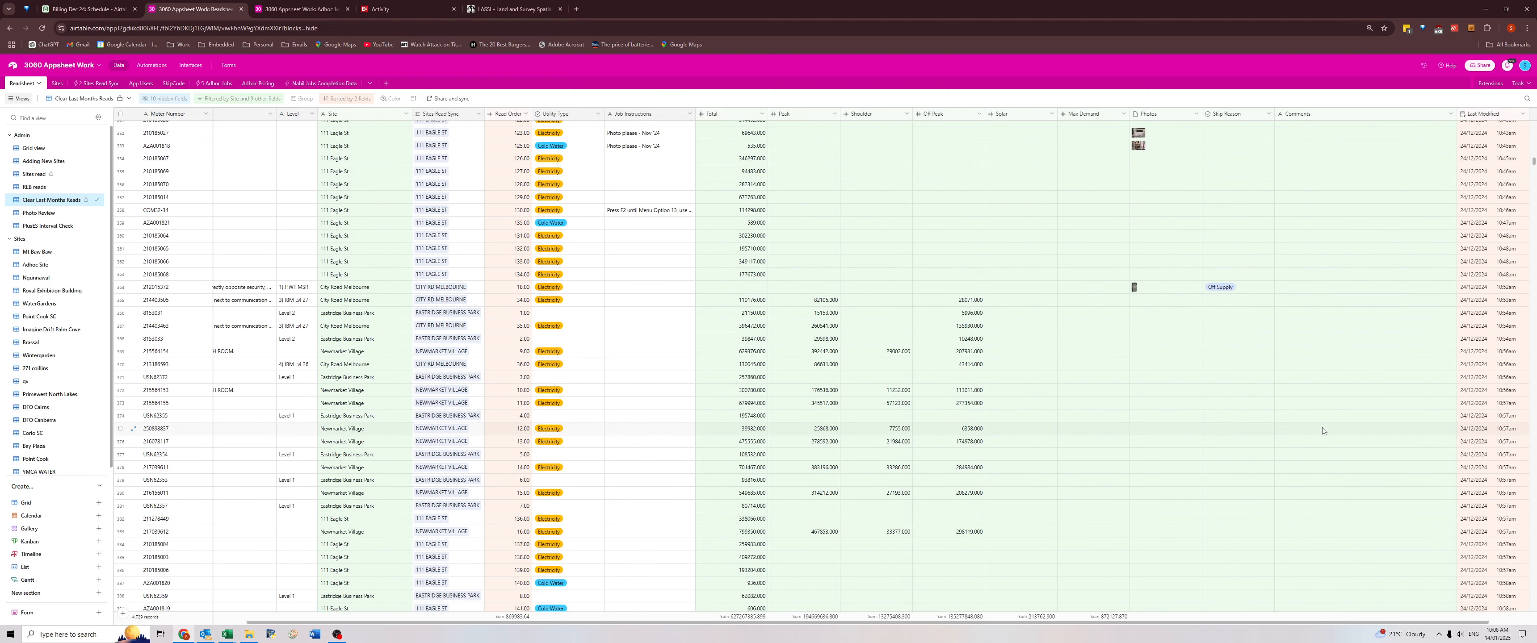
scroll(1324, 434, down, 20)
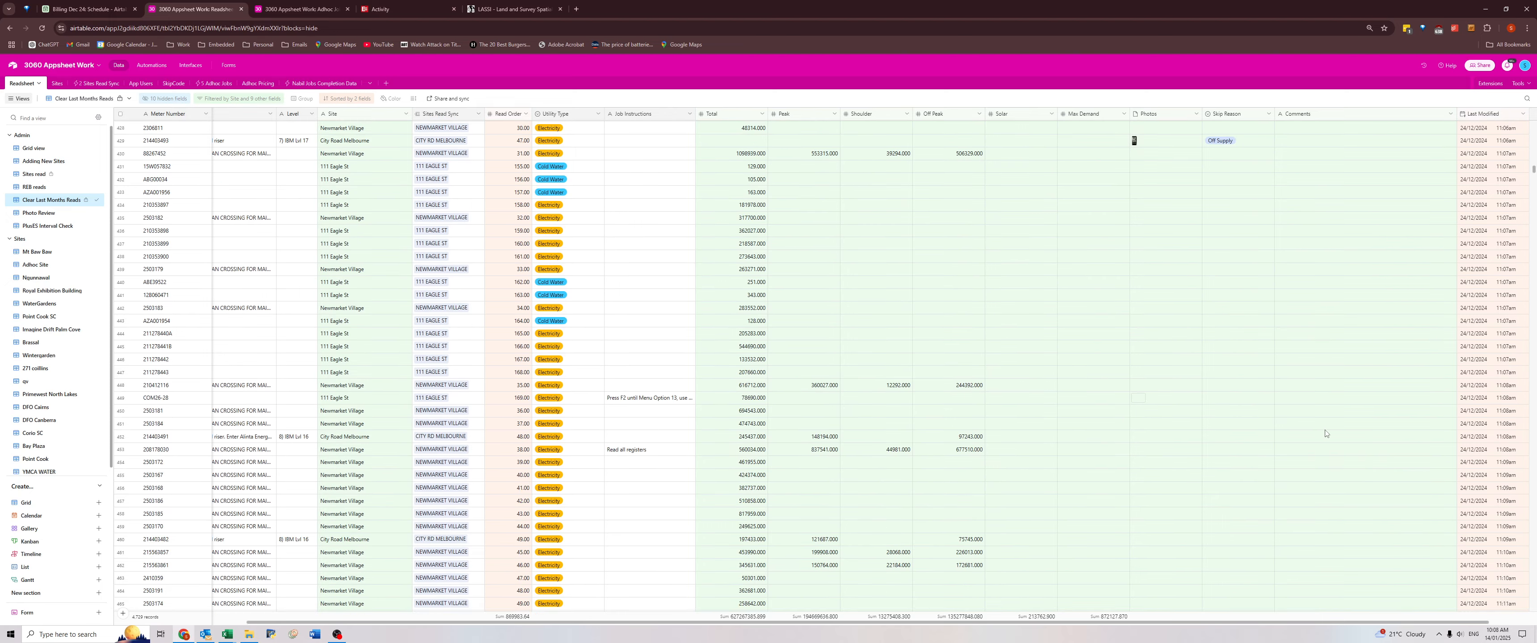
scroll(1324, 433, down, 7)
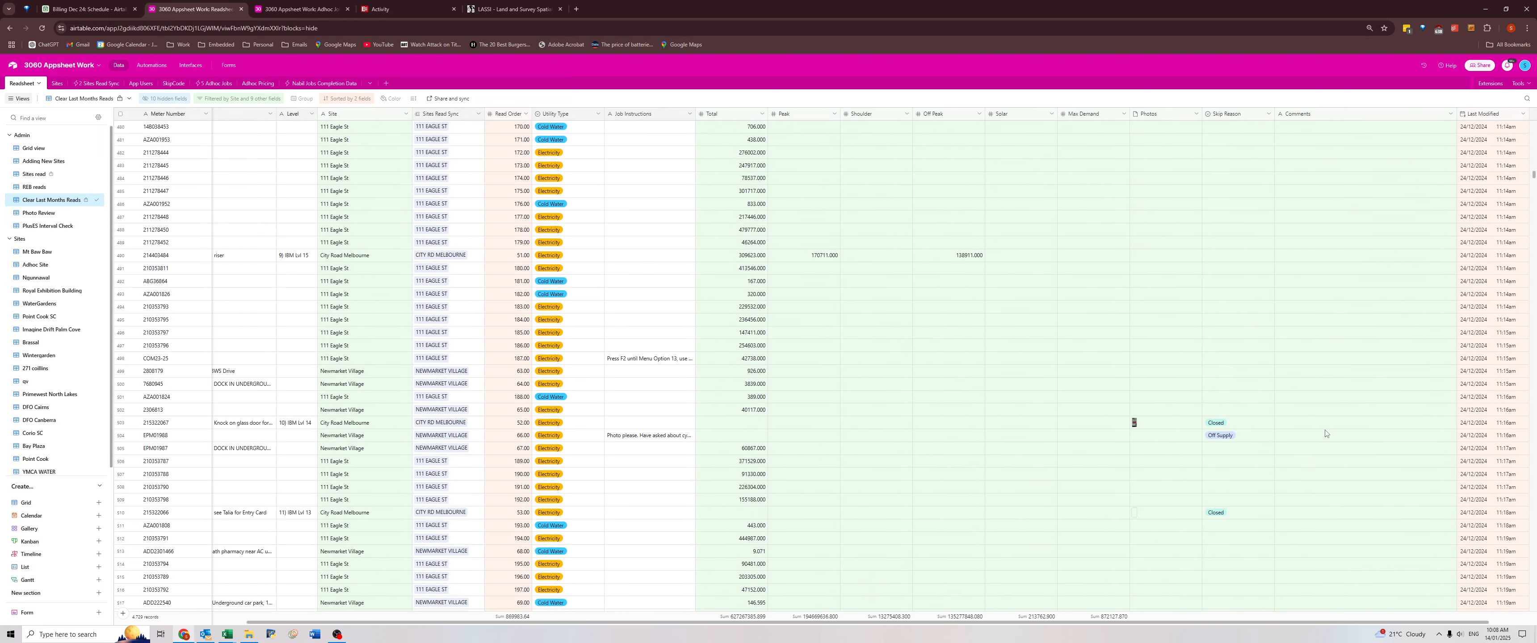
scroll(1325, 434, down, 13)
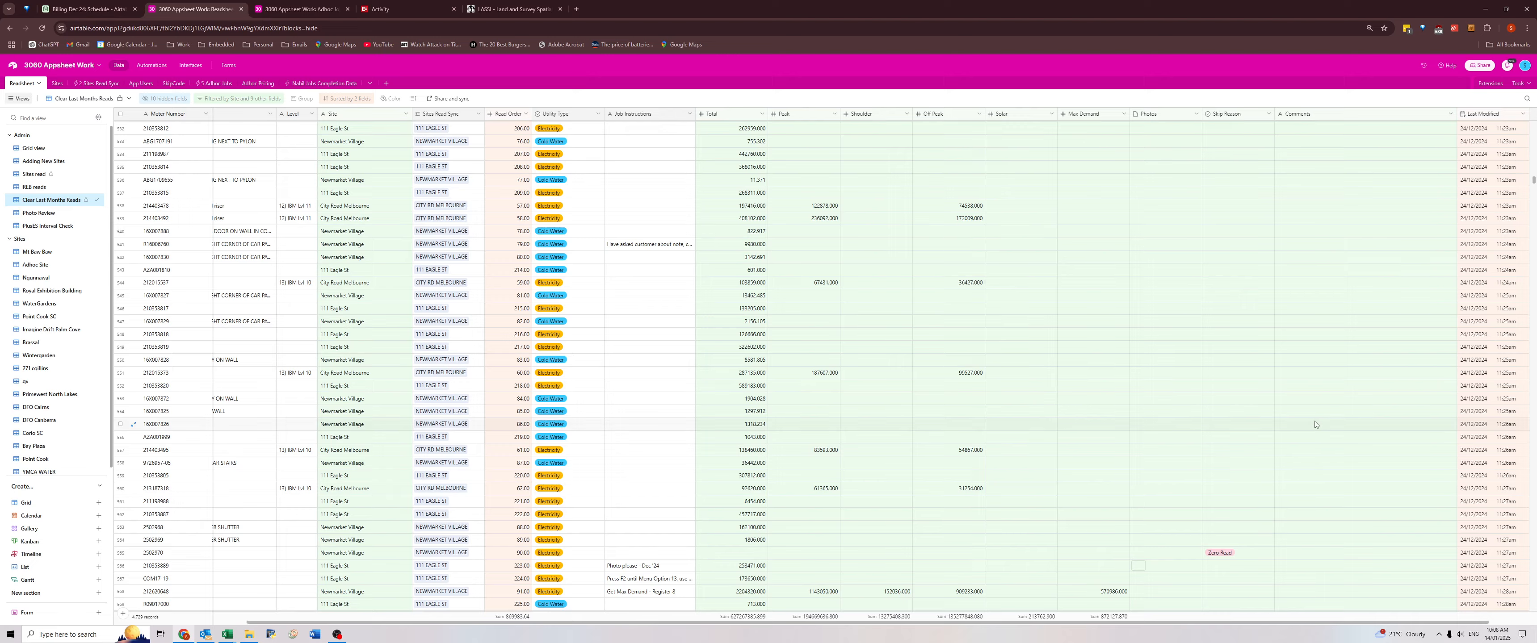
scroll(1315, 424, down, 10)
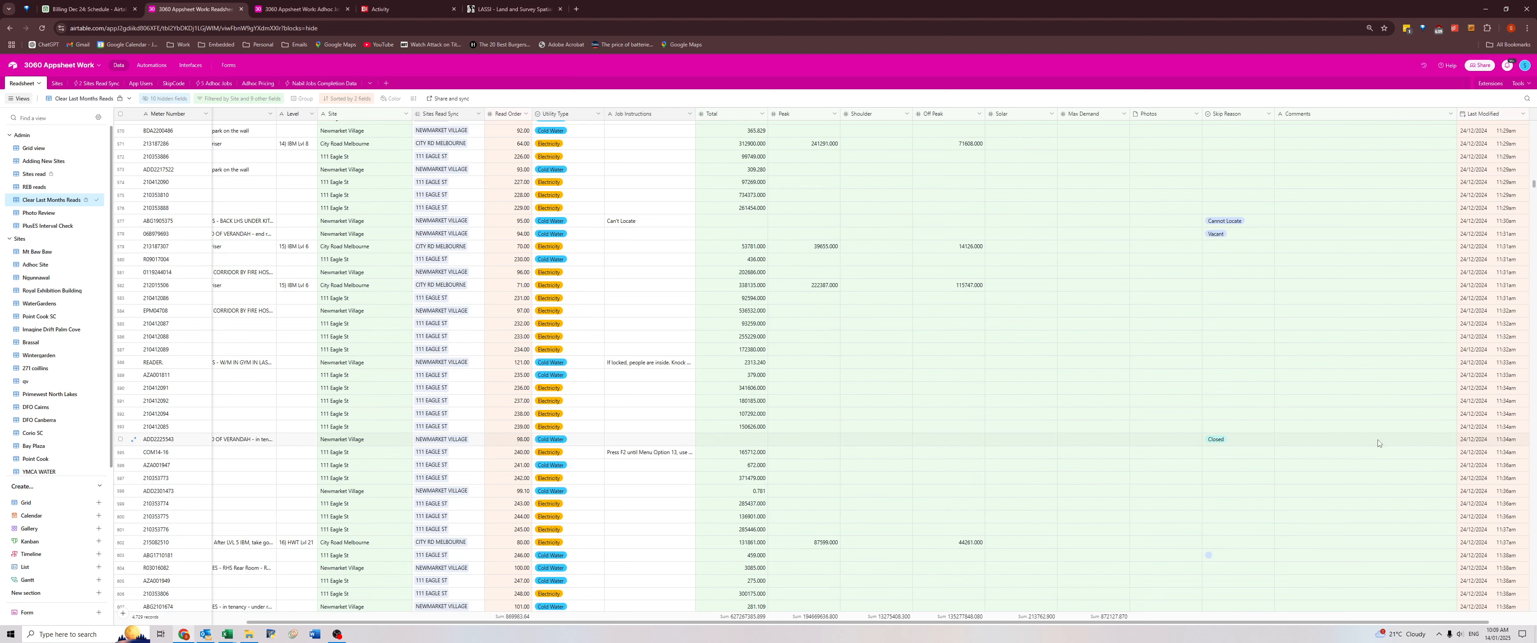
scroll(1377, 443, down, 5)
scroll(1318, 419, down, 4)
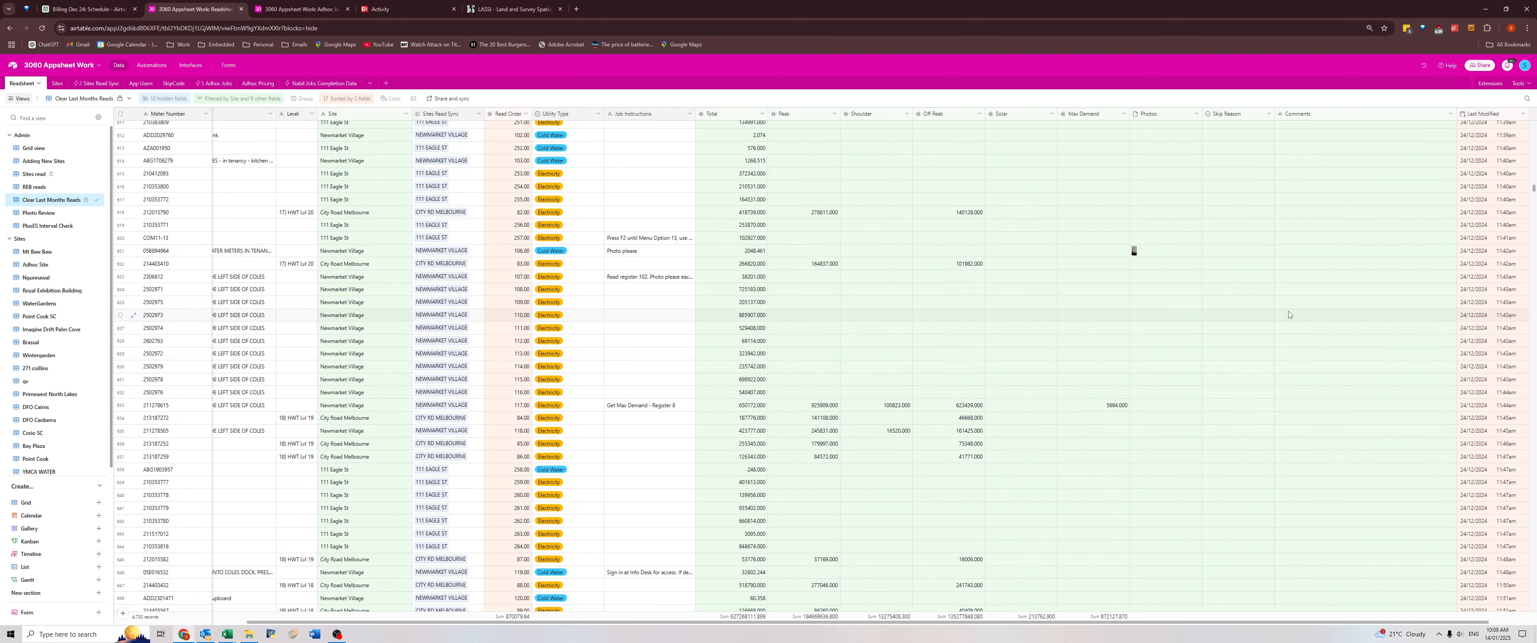
scroll(1311, 370, down, 12)
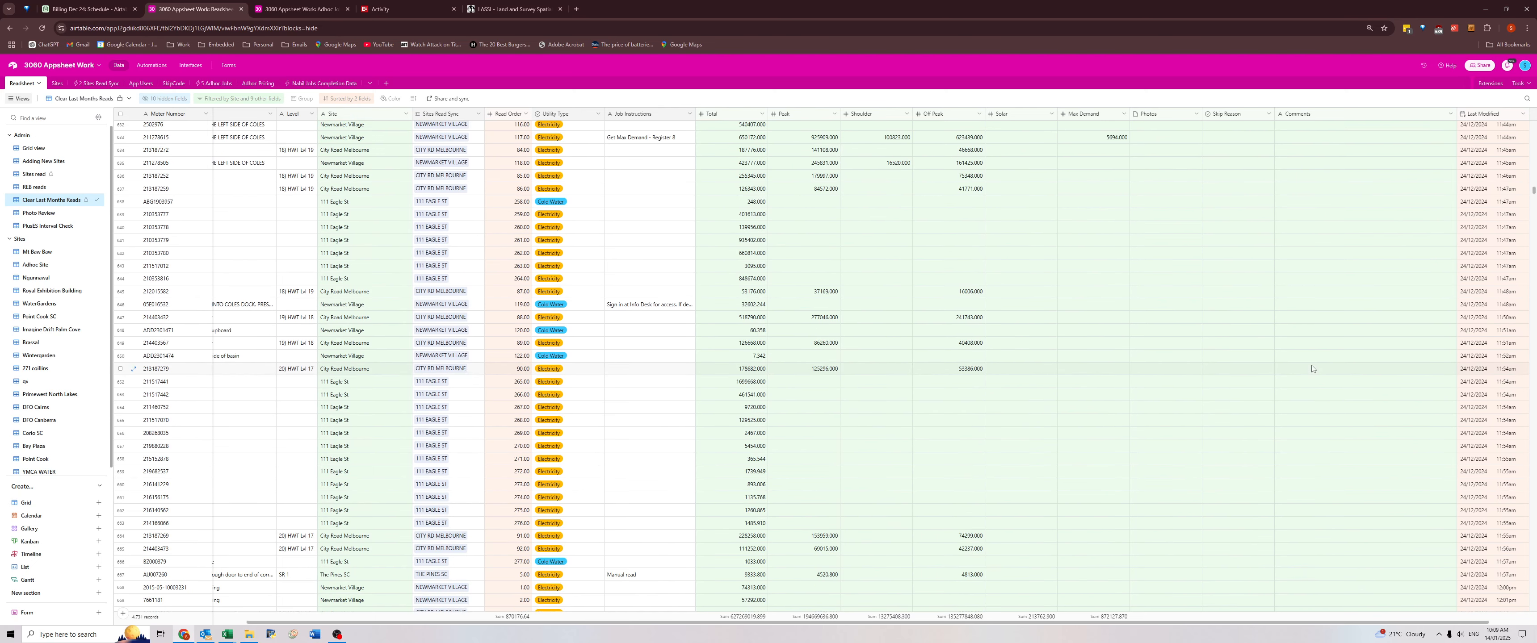
click(1309, 296)
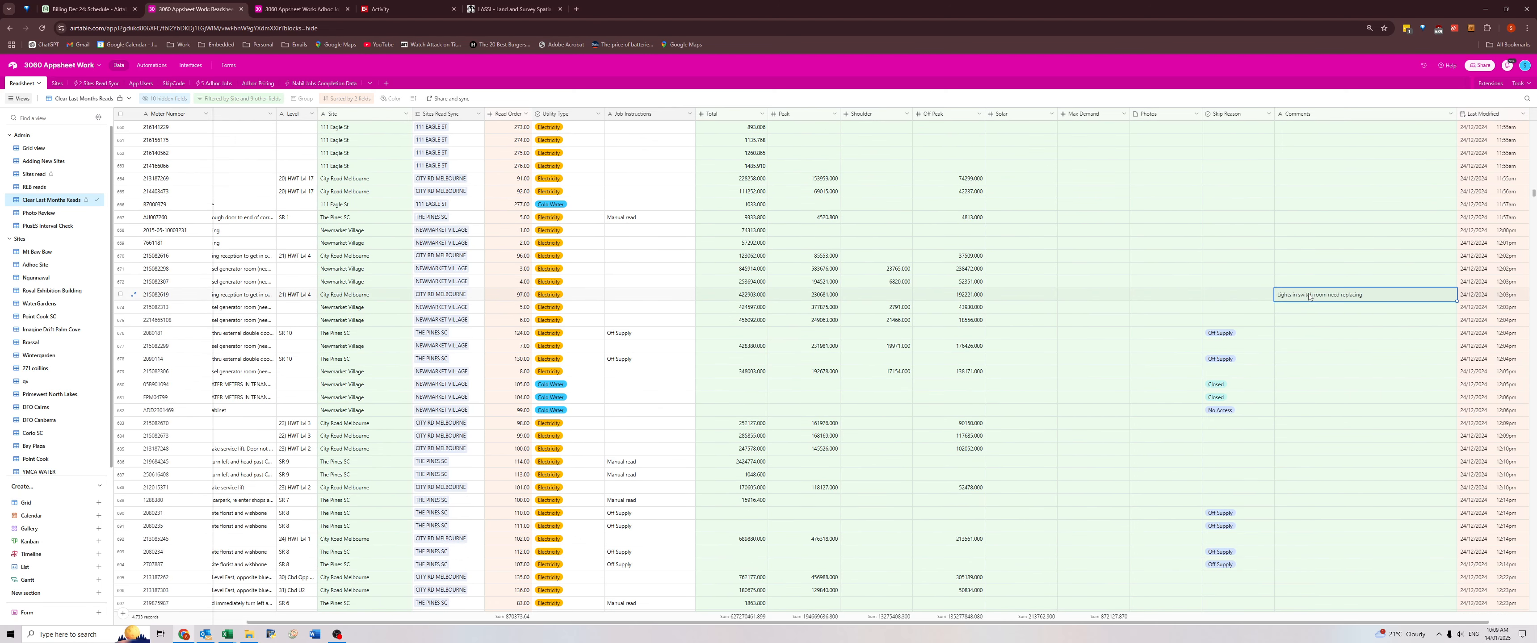
Check the Comments of the remaining 24/12/2024 and 26/12/2024 reads down to the last Bay Plaza meter.
scroll(1320, 316, down, 3)
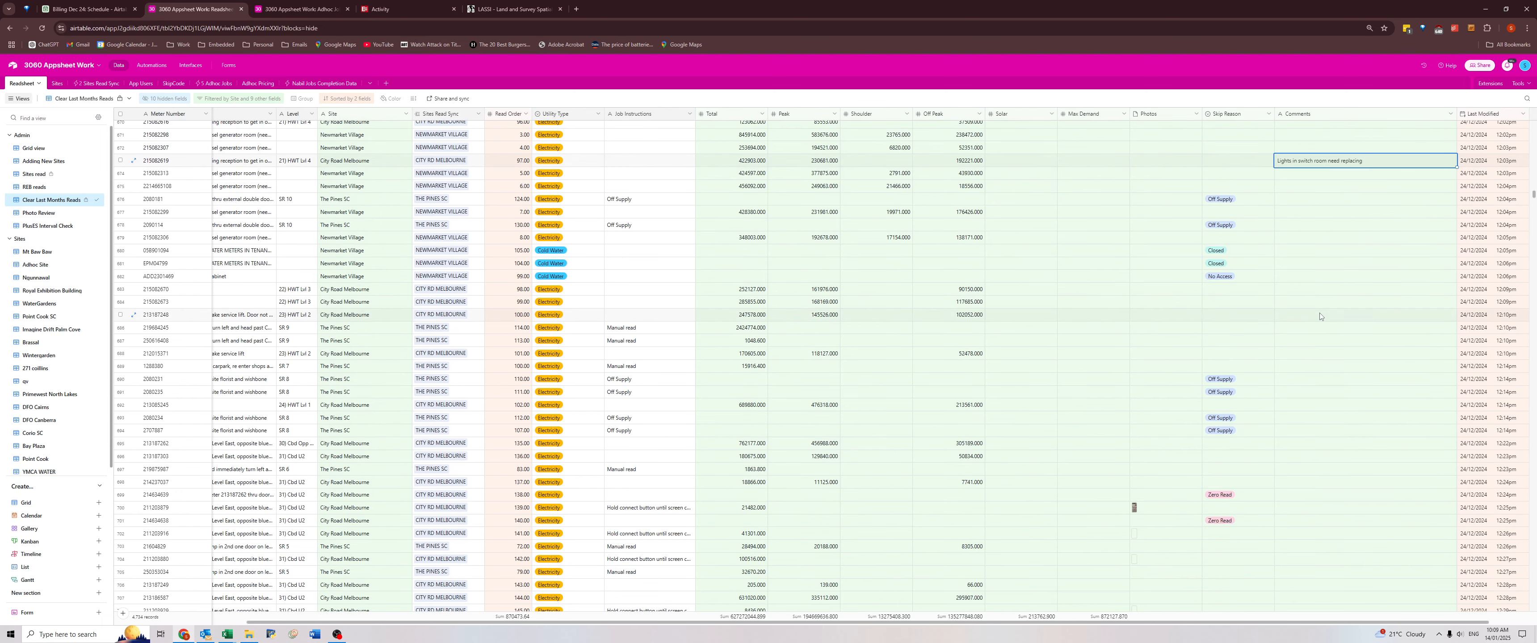
scroll(1318, 313, down, 3)
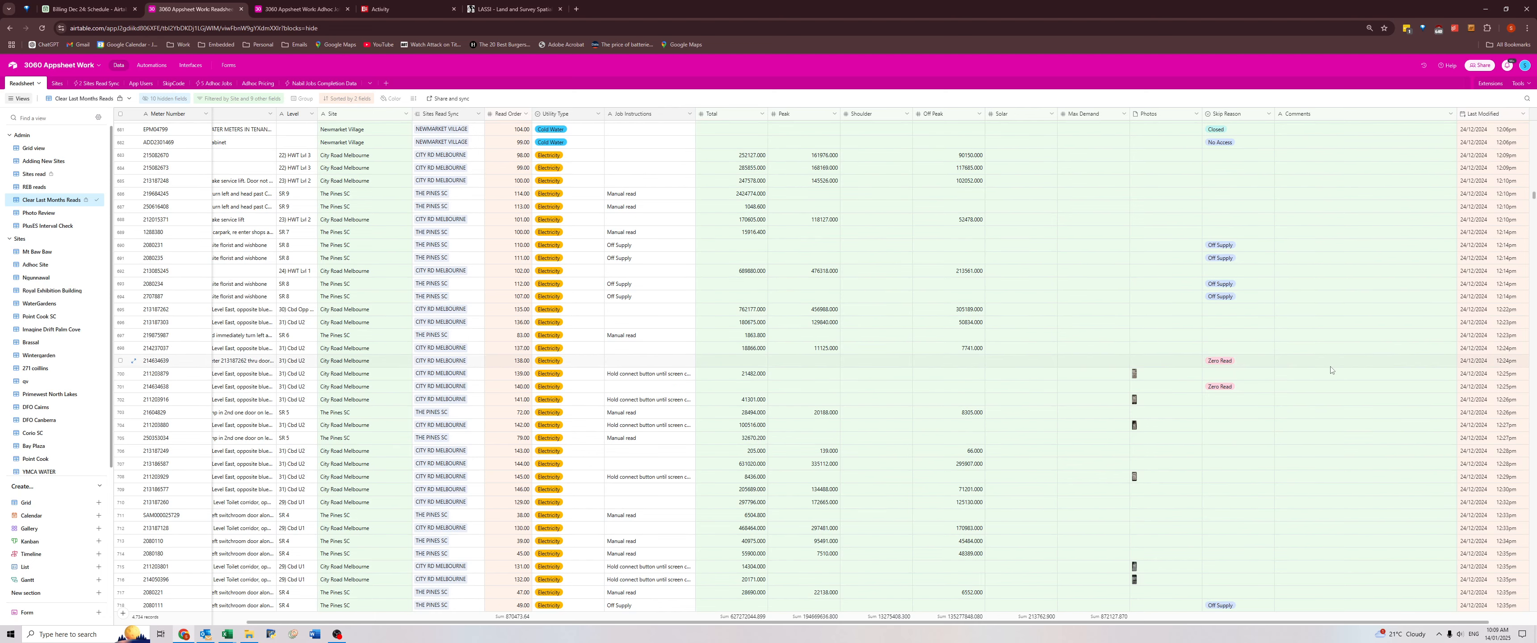
scroll(1330, 371, down, 15)
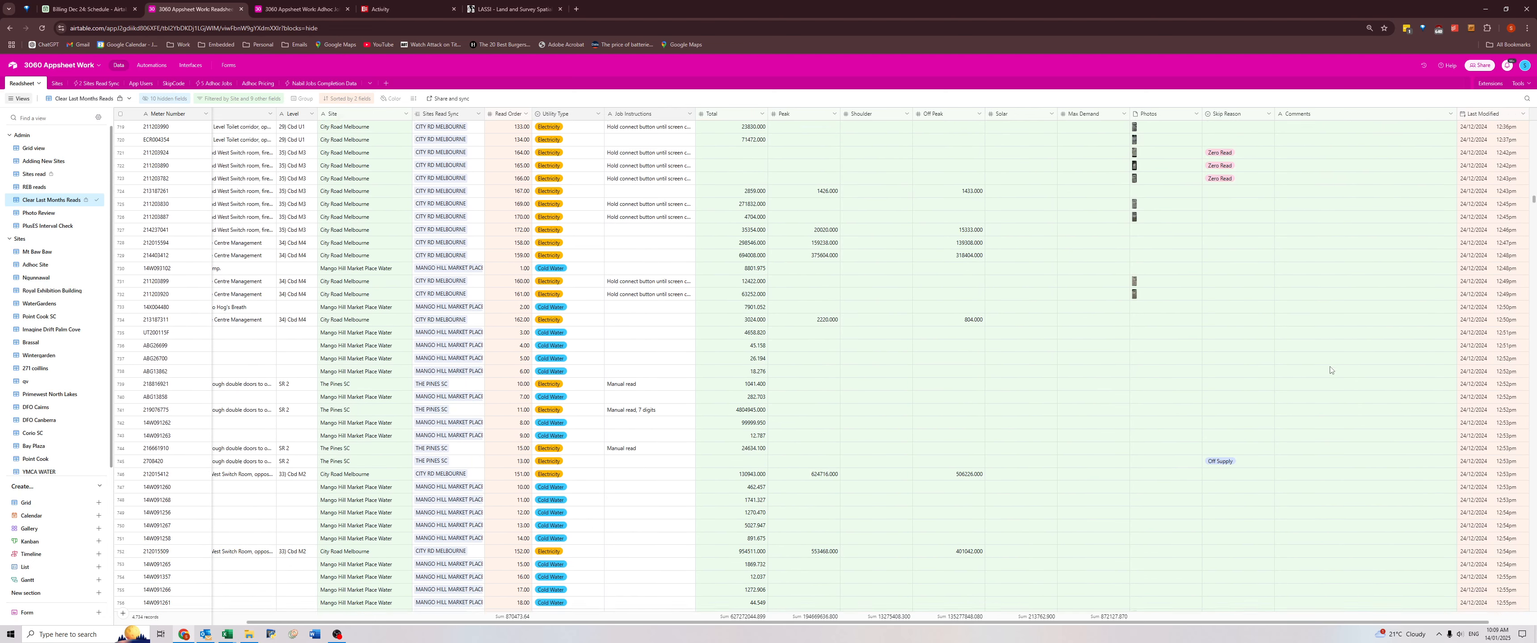
scroll(1329, 370, down, 18)
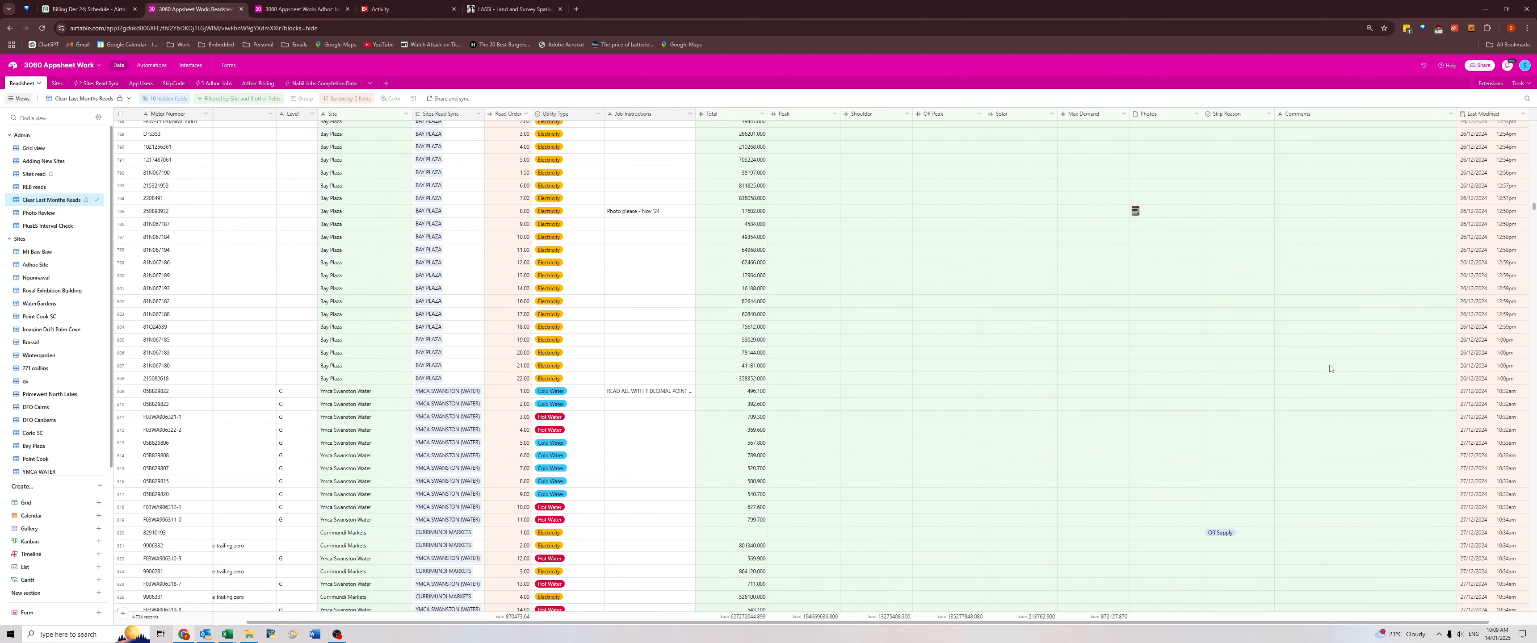
scroll(1331, 369, down, 2)
scroll(1332, 370, up, 6)
scroll(1334, 370, down, 3)
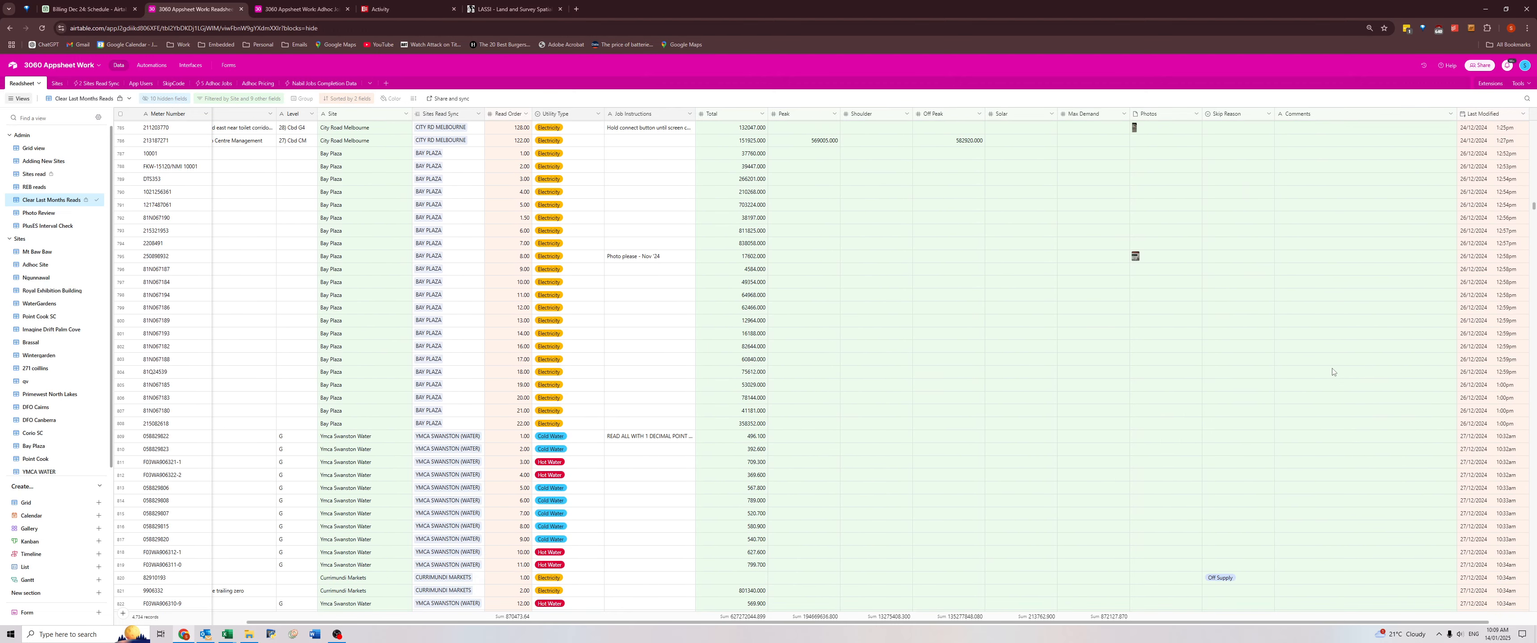
Clear the Total through Comments data for all reads from the last Bay Plaza meter up to the first record.
click(1330, 424)
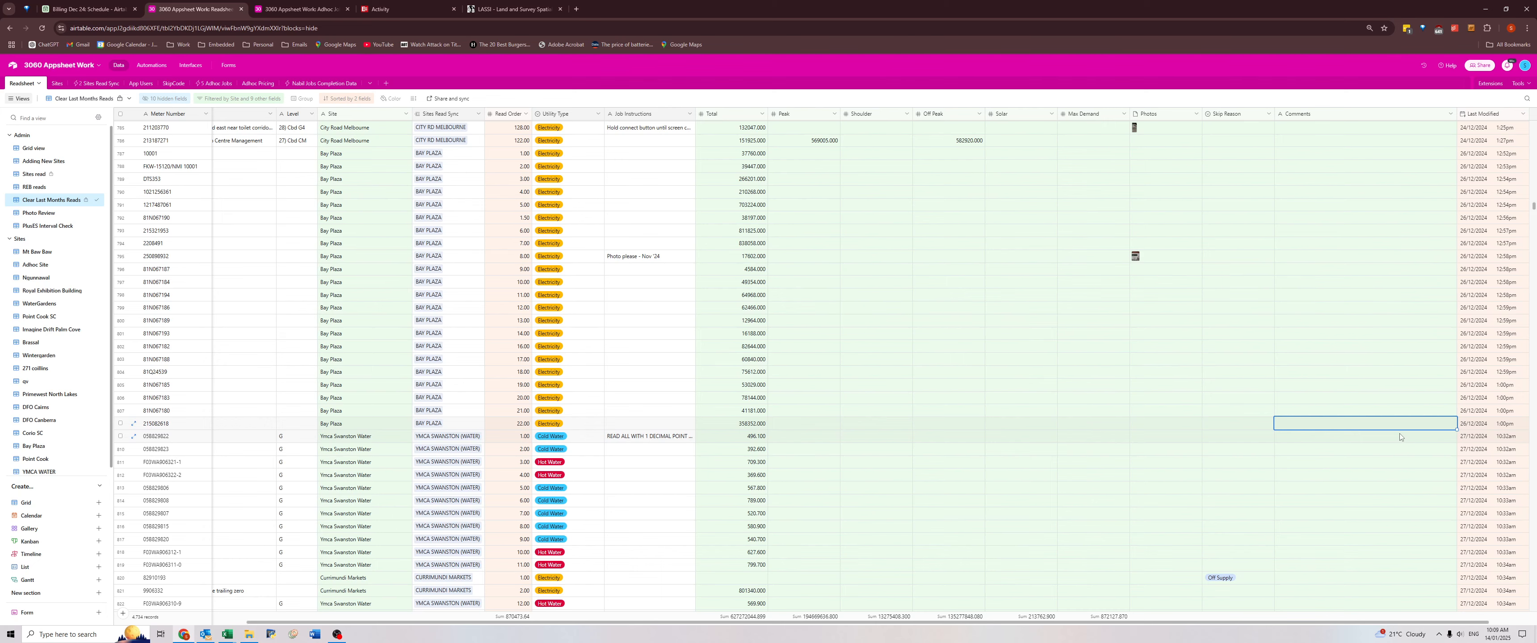
key(ctrl+shift+Up)
key(shift+Left)
key(shift+Left)
key(shift+Left)
key(shift+Left)
key(shift+Left)
key(shift+Left)
key(shift+Left)
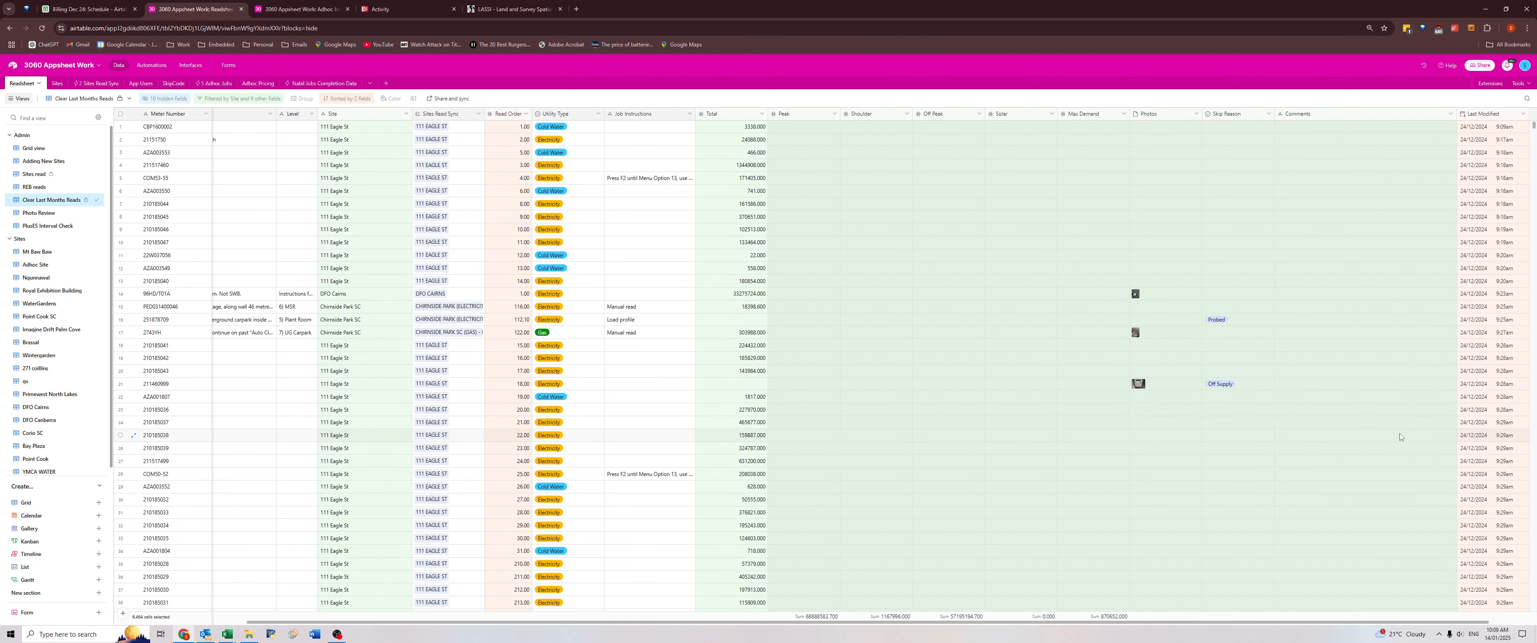
key(Delete)
key(Return)
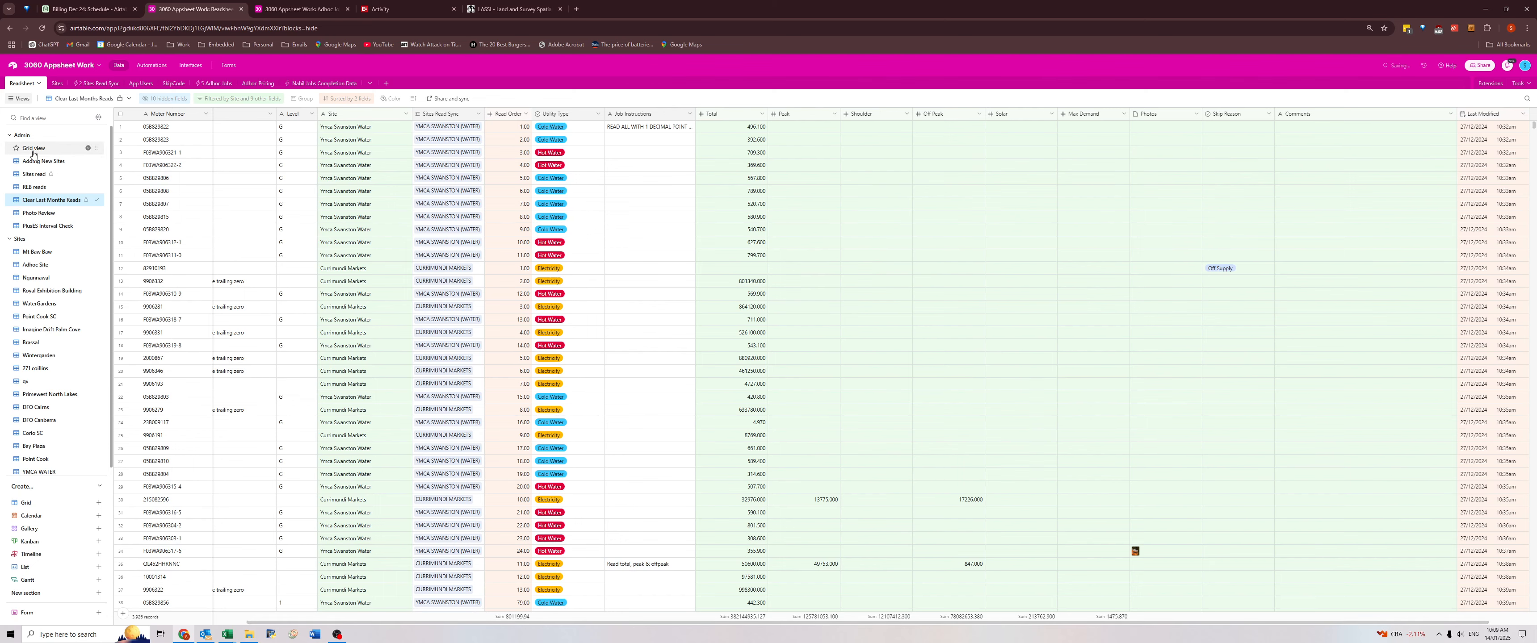
Open the Grid view and filter it to records whose Site contains "ymca swanston w".
click(73, 149)
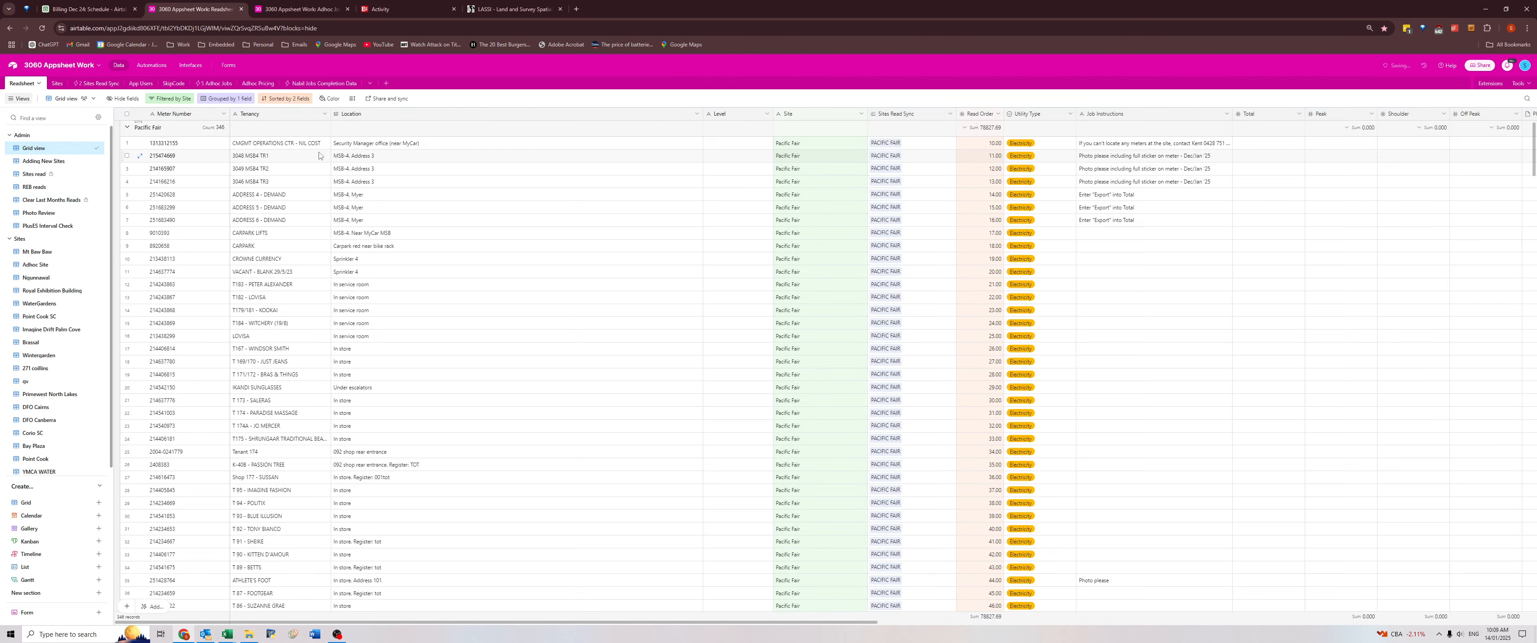
click(171, 99)
triple_click(322, 127)
text(ymca)
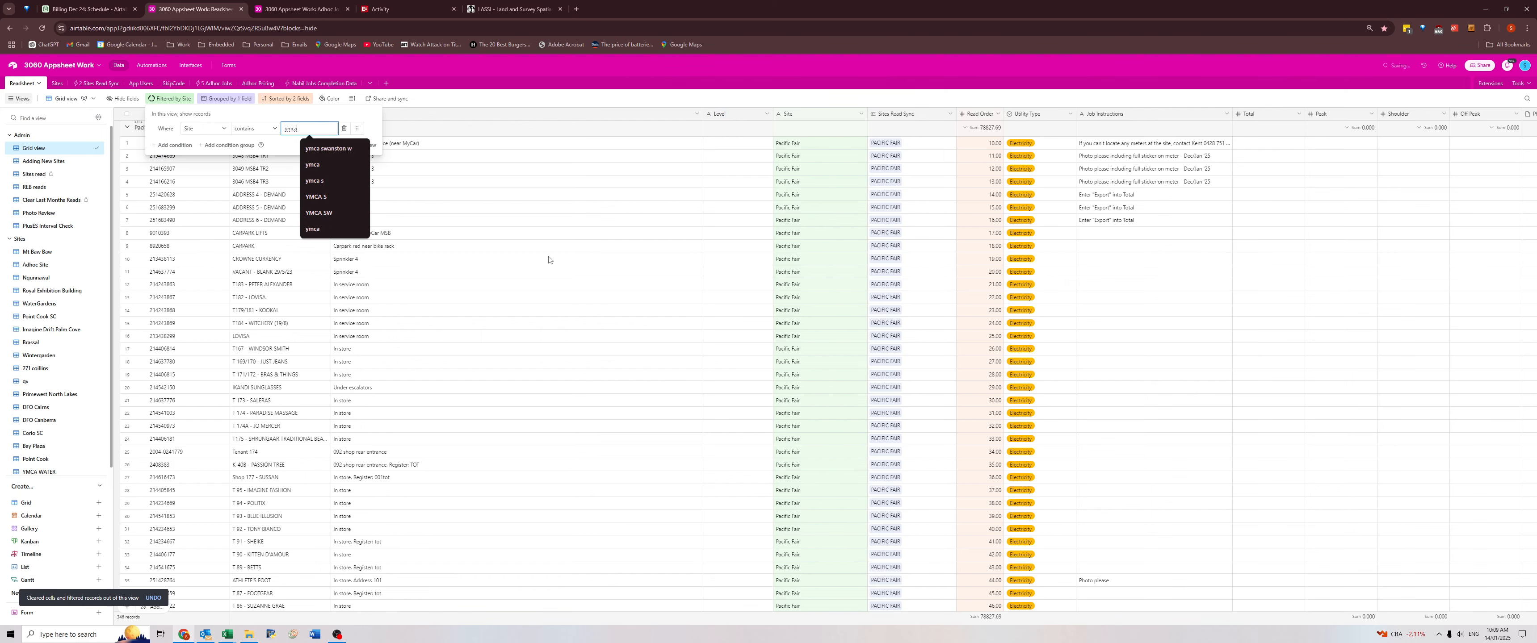
key(Escape)
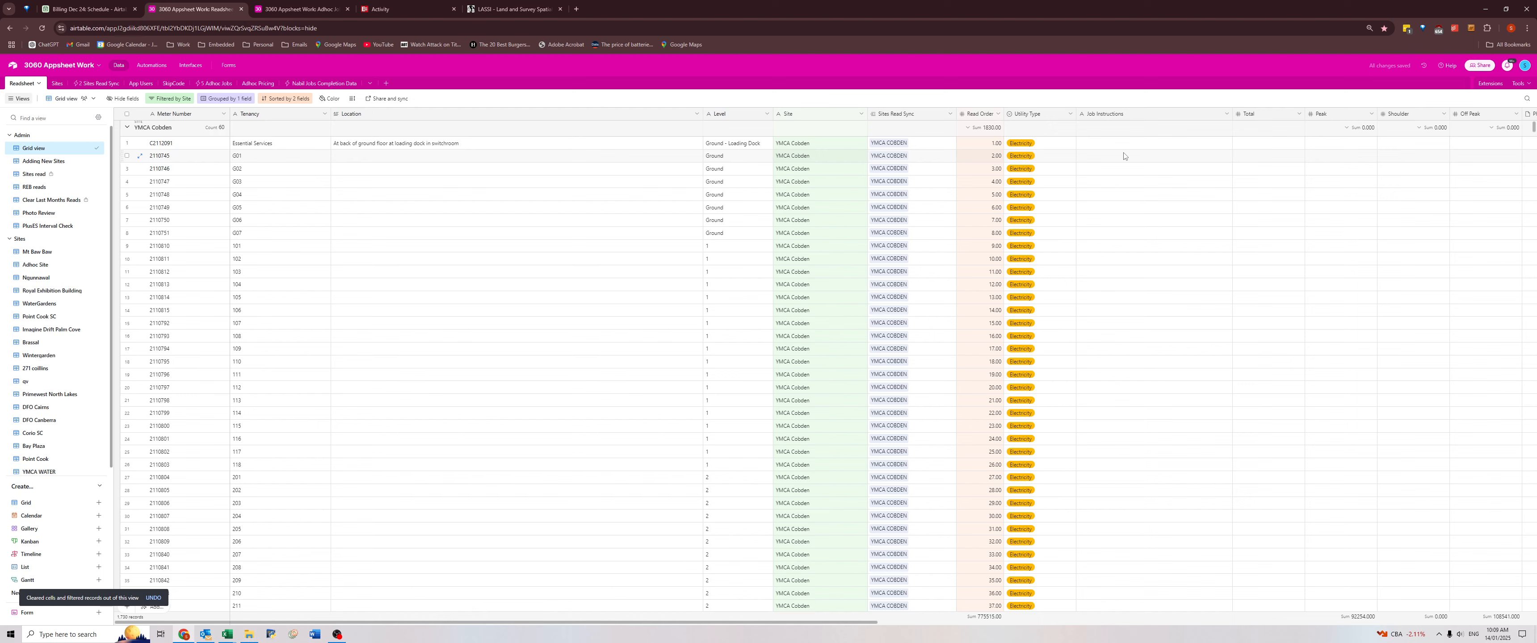
click(177, 106)
click(304, 129)
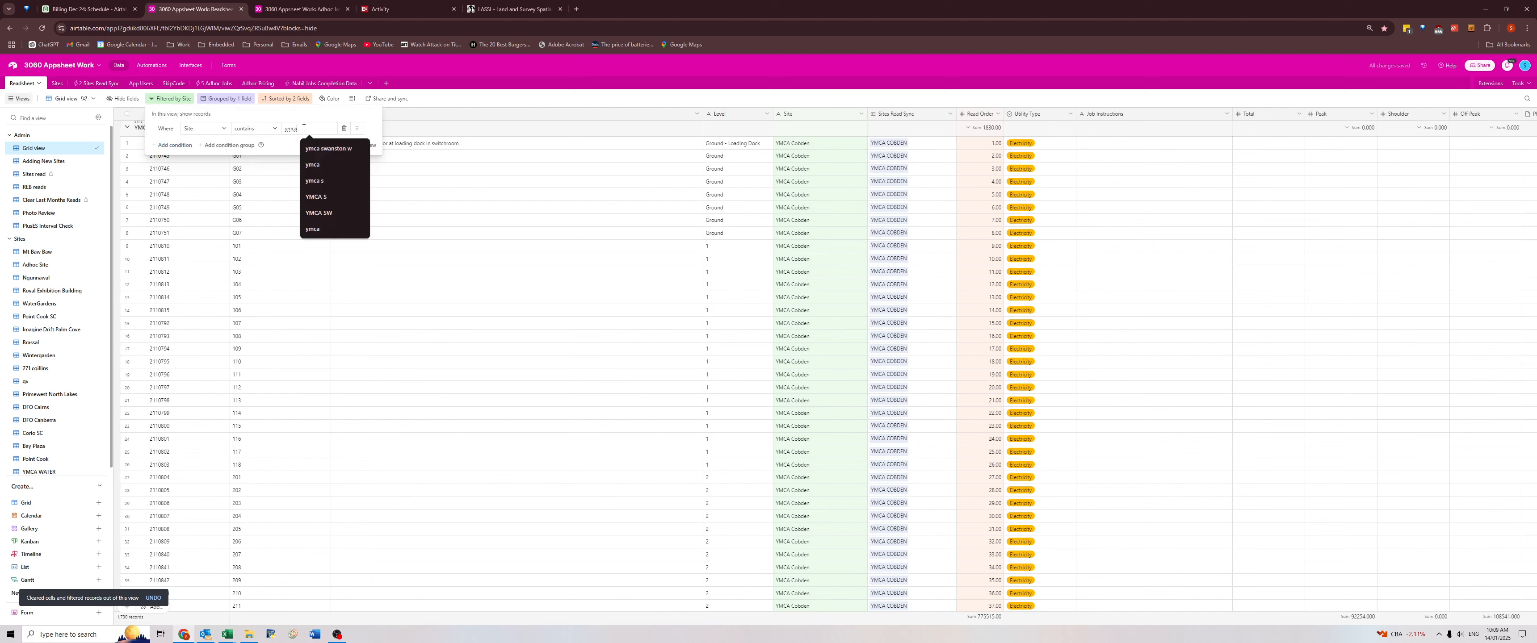
click(328, 148)
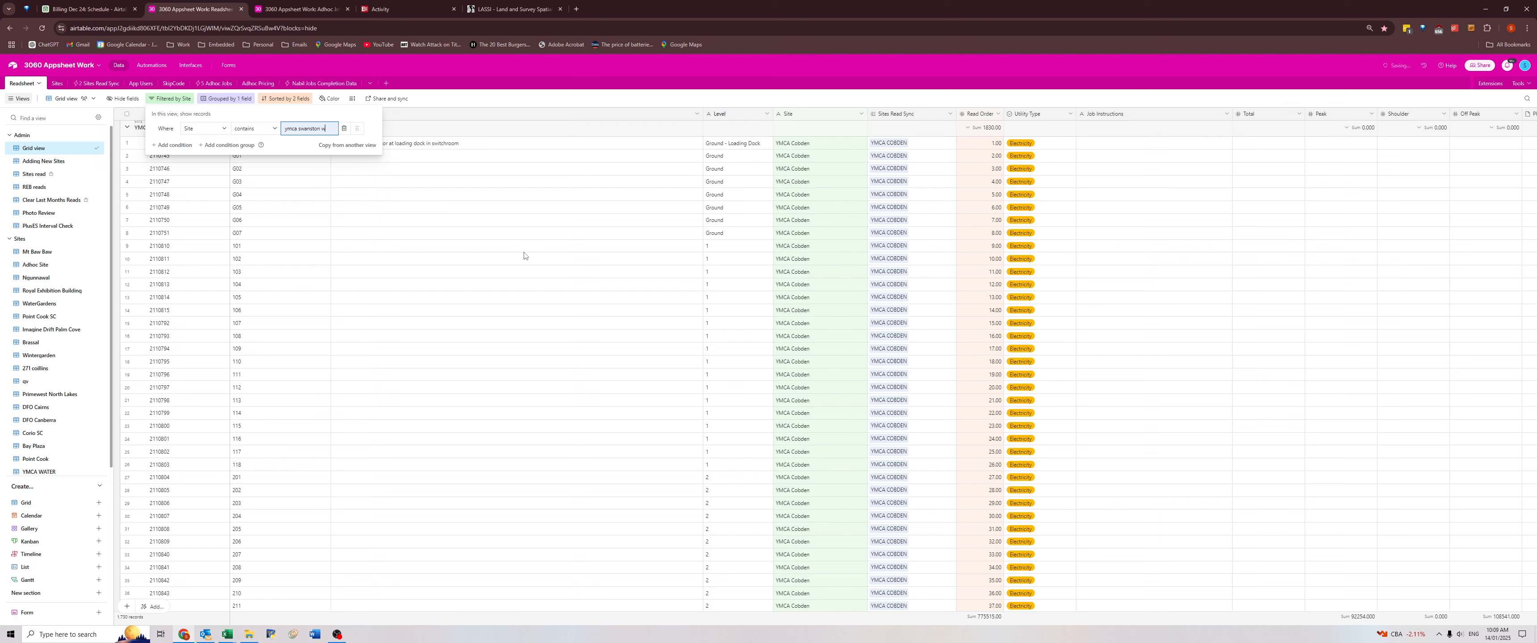
click(624, 196)
Clear the Total through Comments data for all Ymca Swanston Water records, from the first meter to the last.
click(1266, 147)
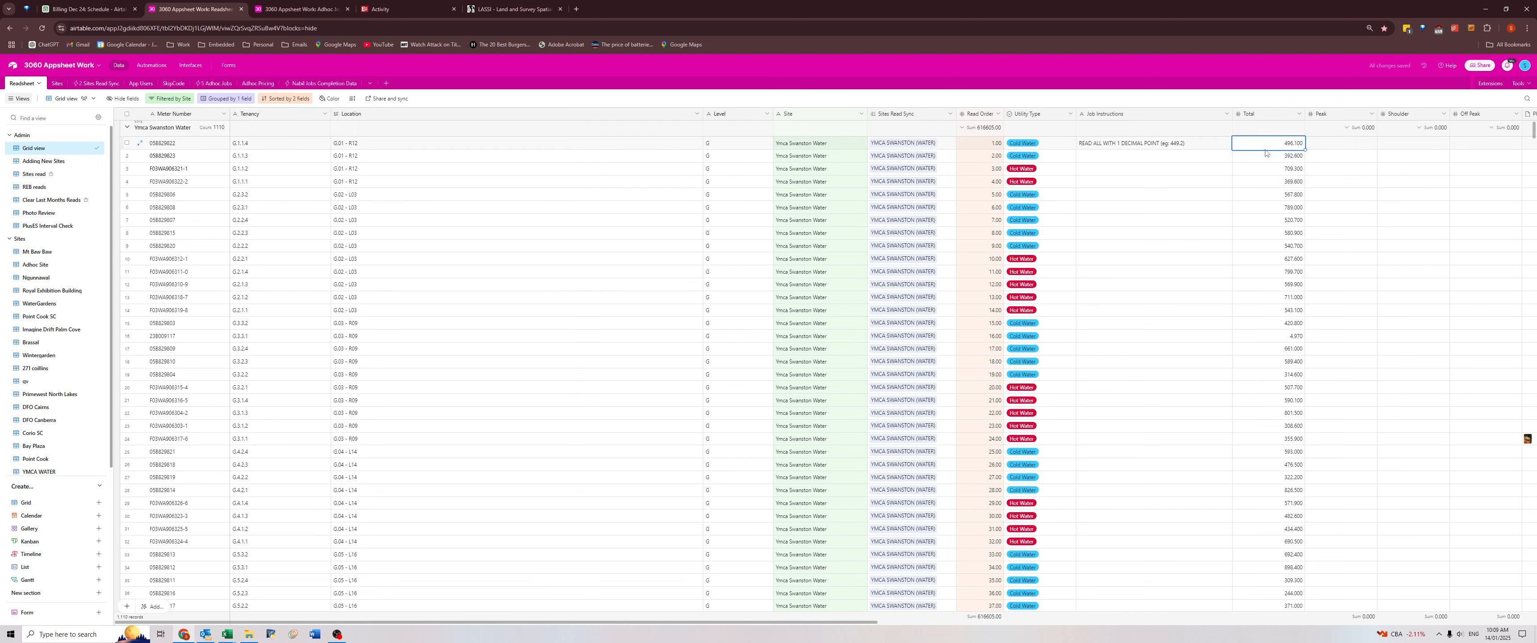
key(Right)
key(Right)
key(Right)
key(Right)
key(Right)
key(Right)
key(Right)
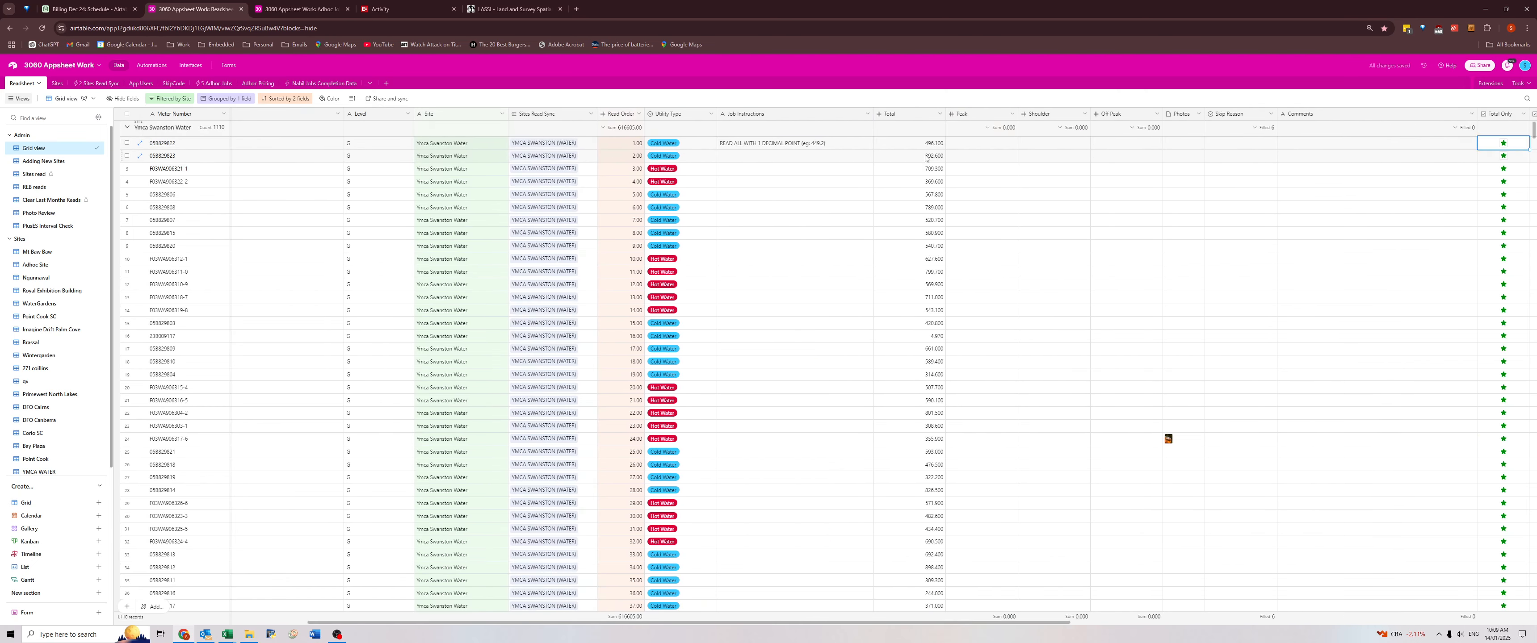
click(910, 146)
shift+click(1433, 145)
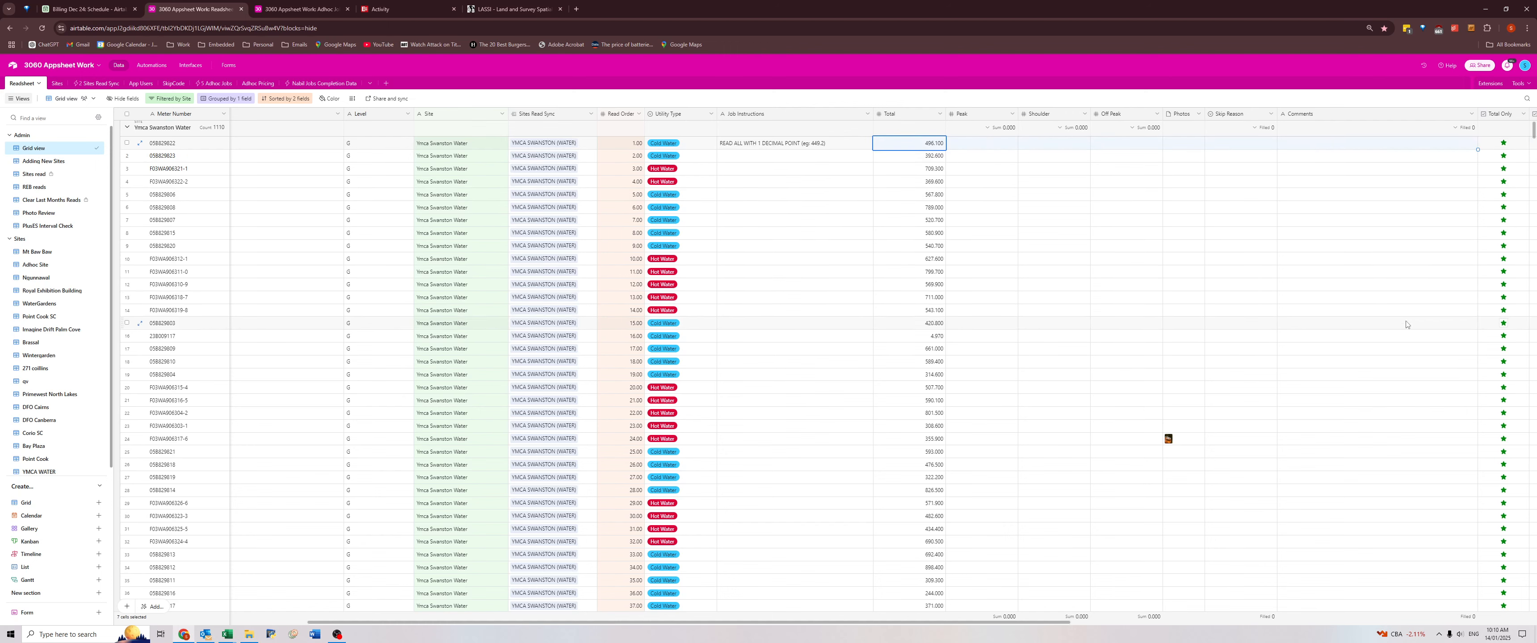
scroll(1398, 322, down, 5)
scroll(1398, 322, down, 20)
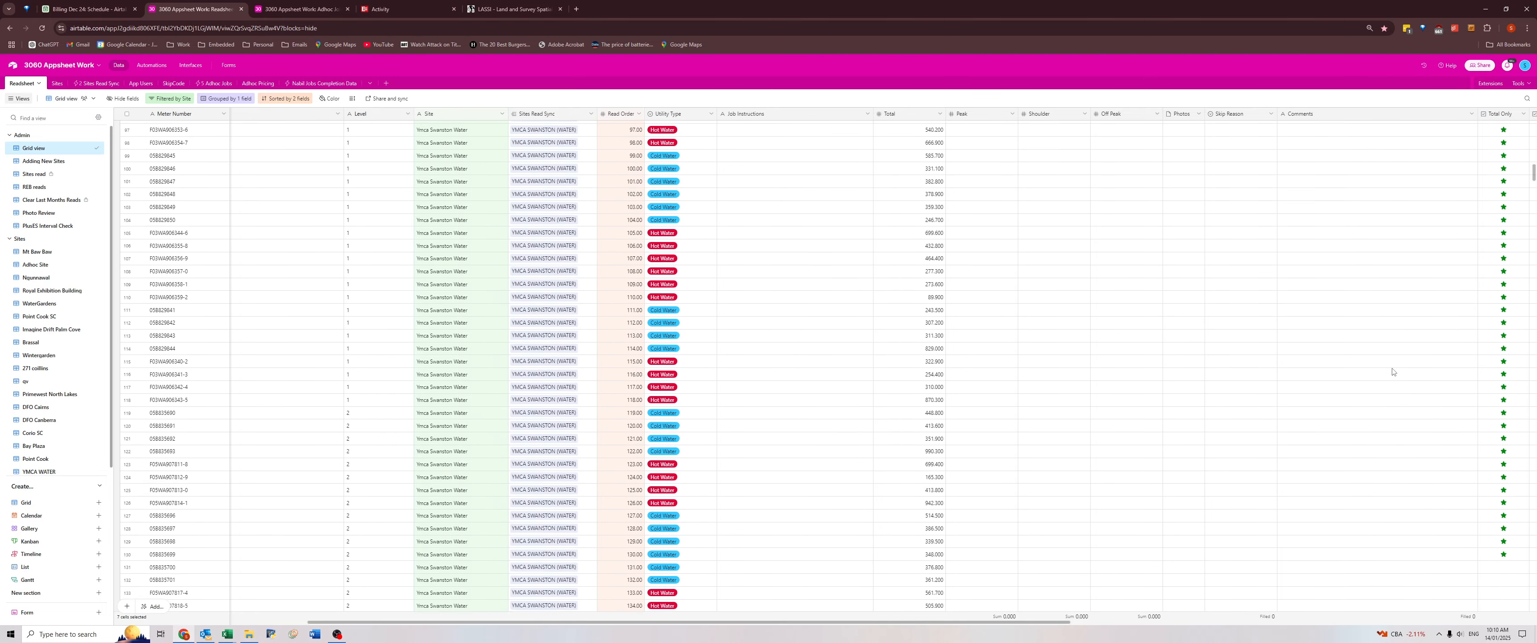
scroll(1386, 375, down, 20)
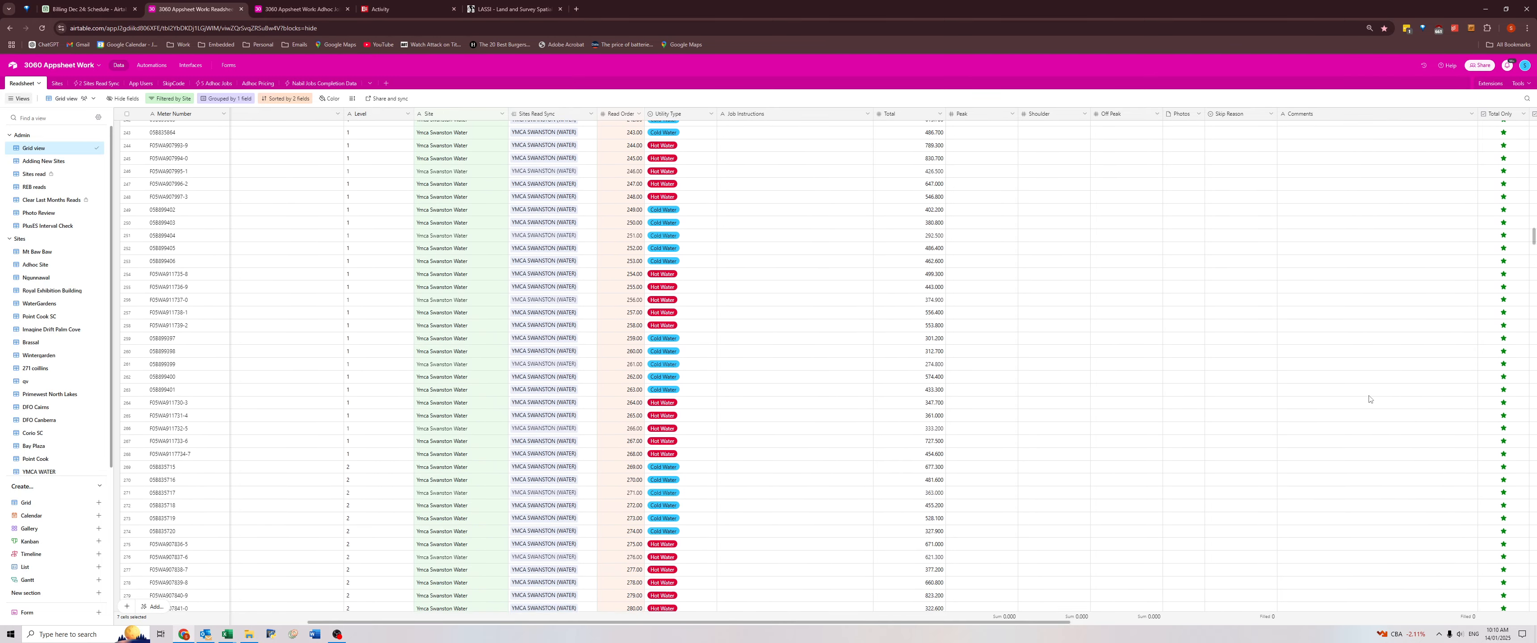
scroll(1357, 414, down, 20)
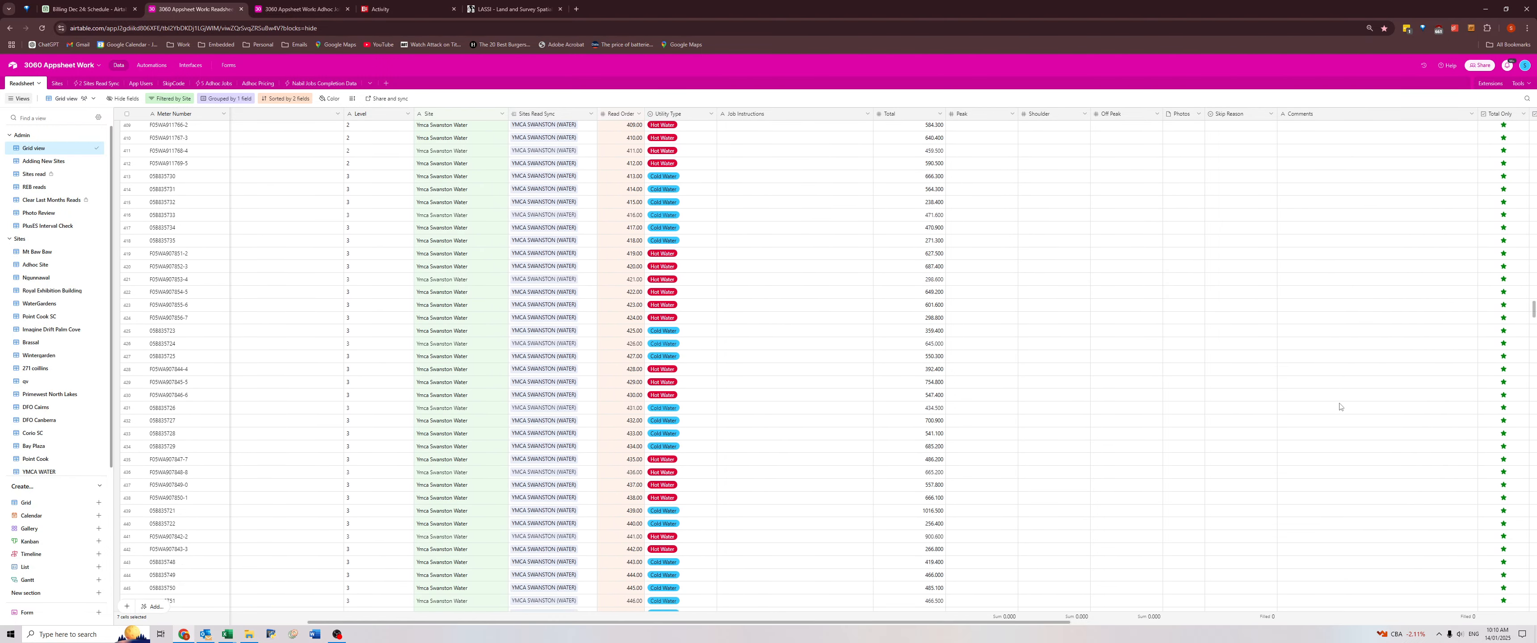
scroll(1332, 408, down, 8)
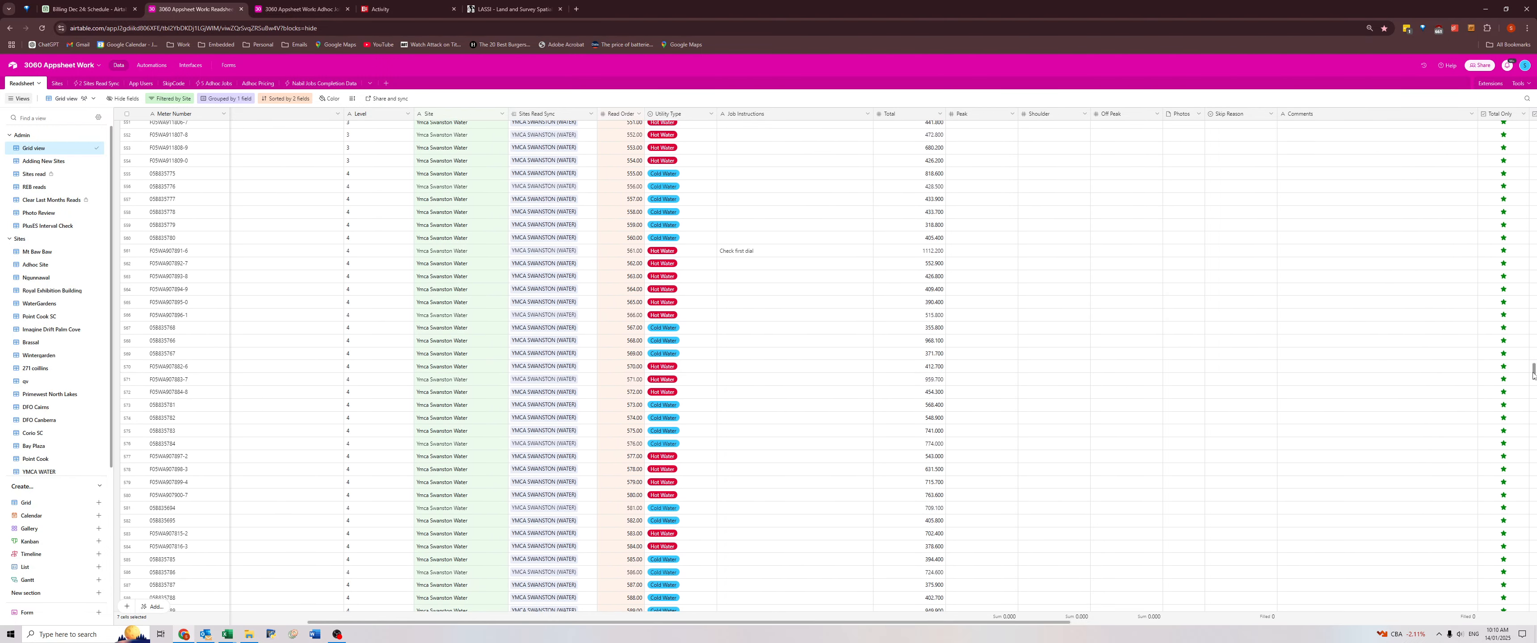
drag(1533, 375, 1534, 603)
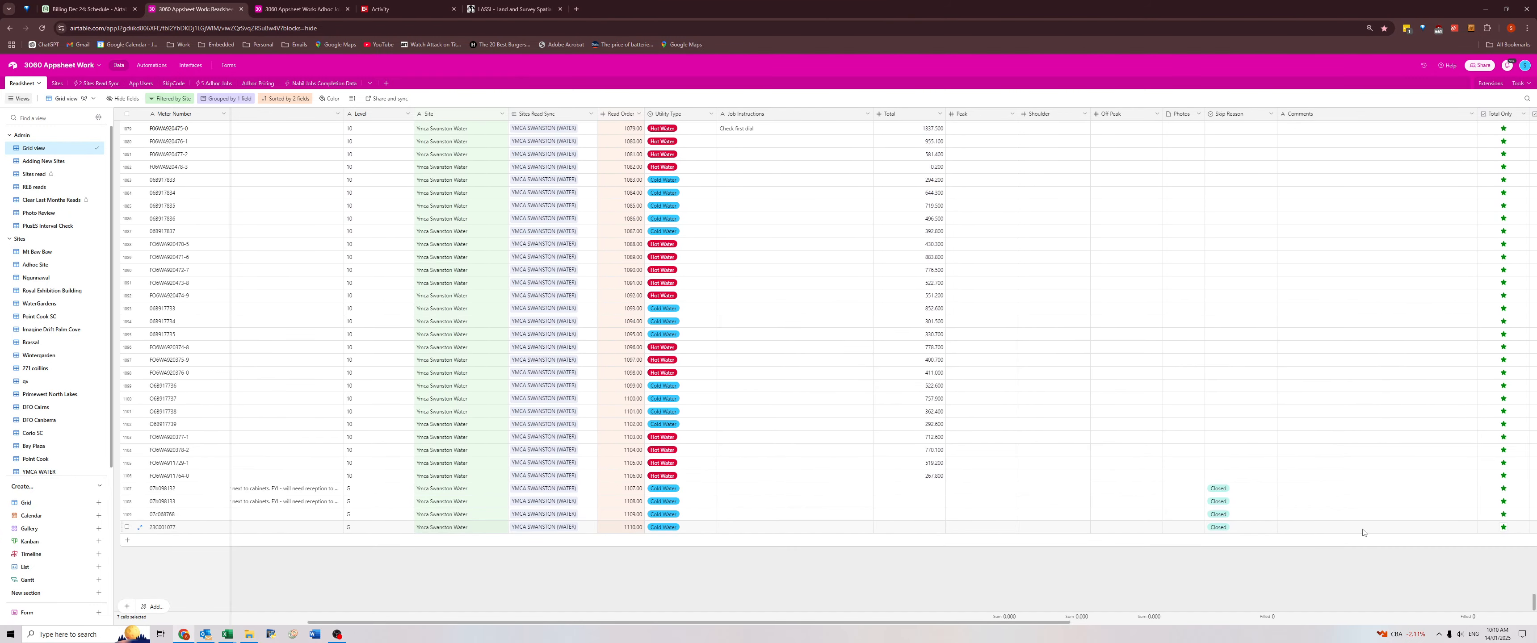
shift+click(1363, 531)
drag(1531, 608, 1532, 439)
key(Delete)
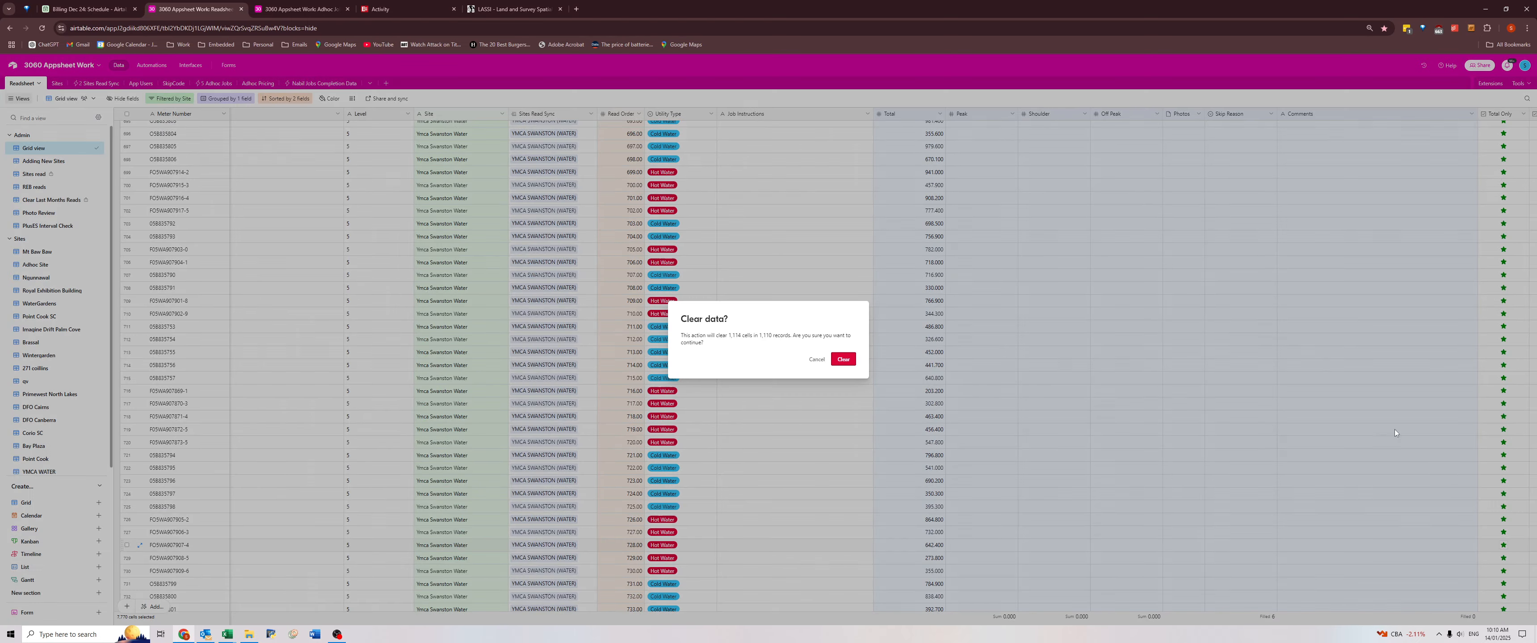
key(Return)
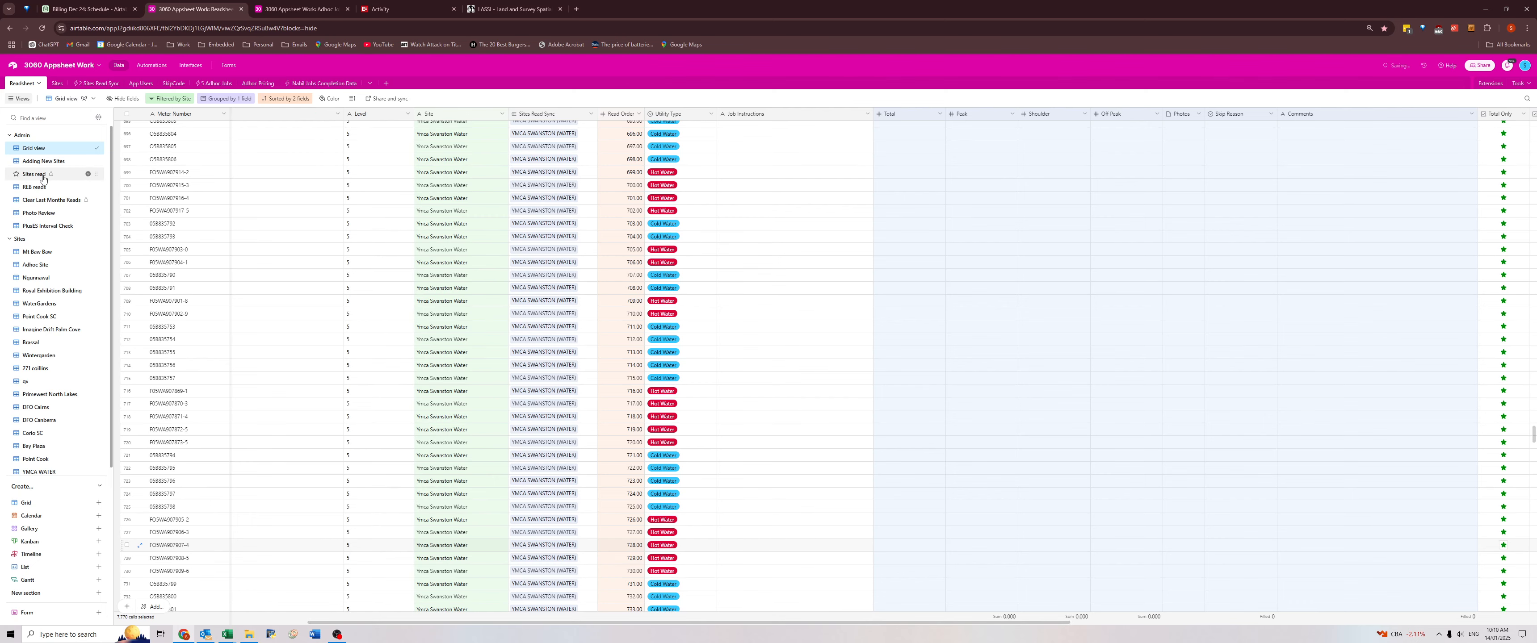
Open the Clear Last Months Reads view and review the Comments of the 27/12/2024 and 30/12/2024 reads.
click(43, 202)
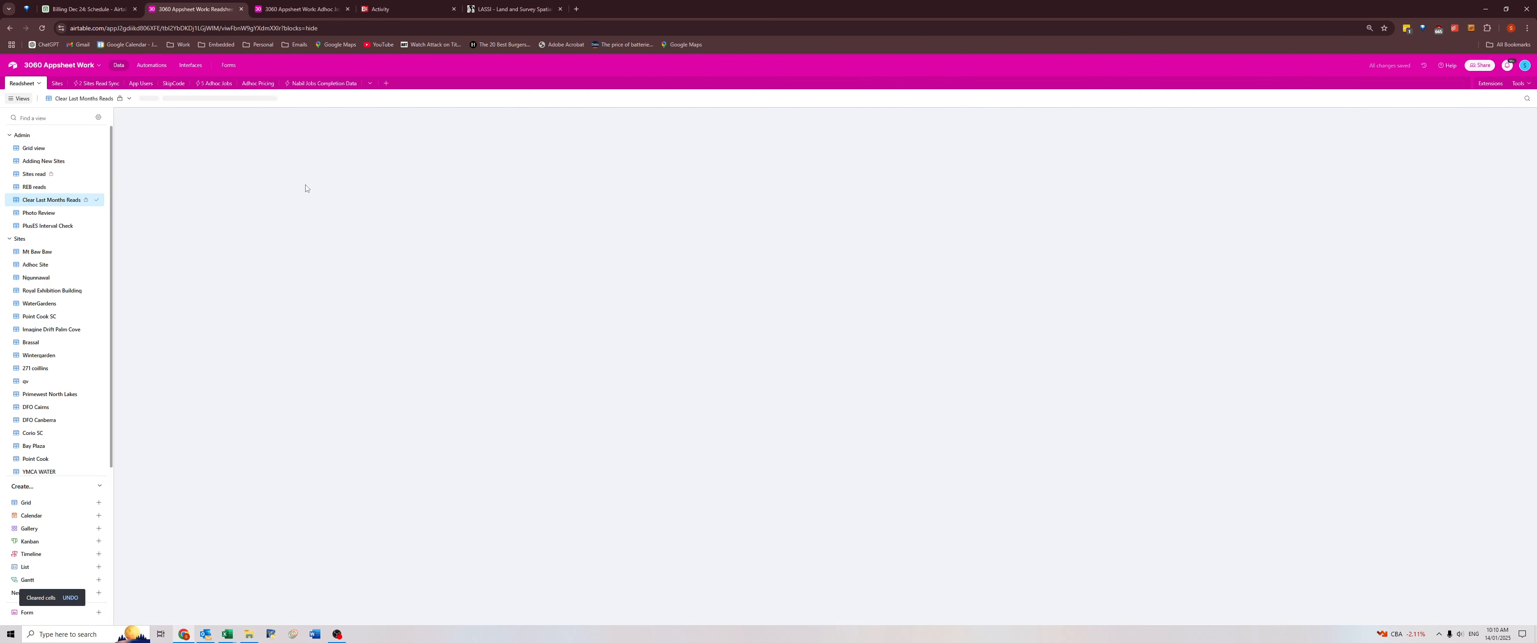
click(744, 126)
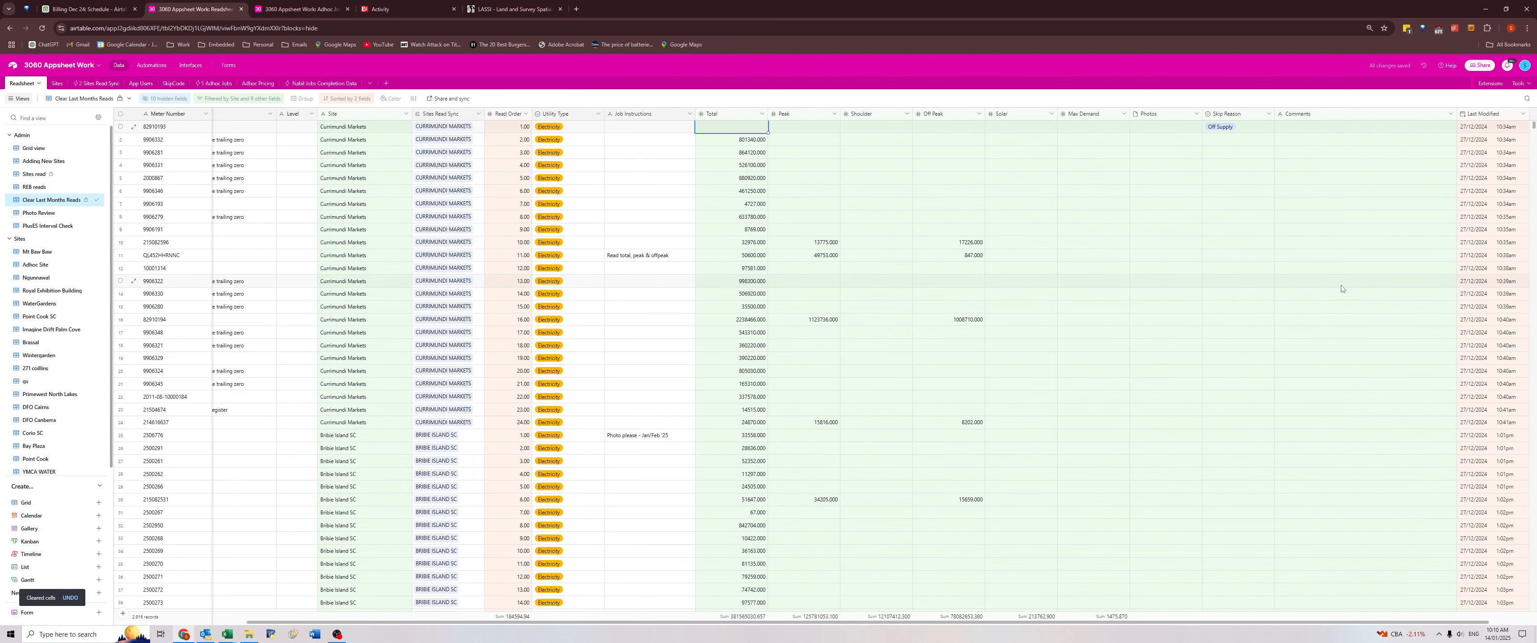
scroll(1339, 290, down, 3)
scroll(1338, 290, down, 12)
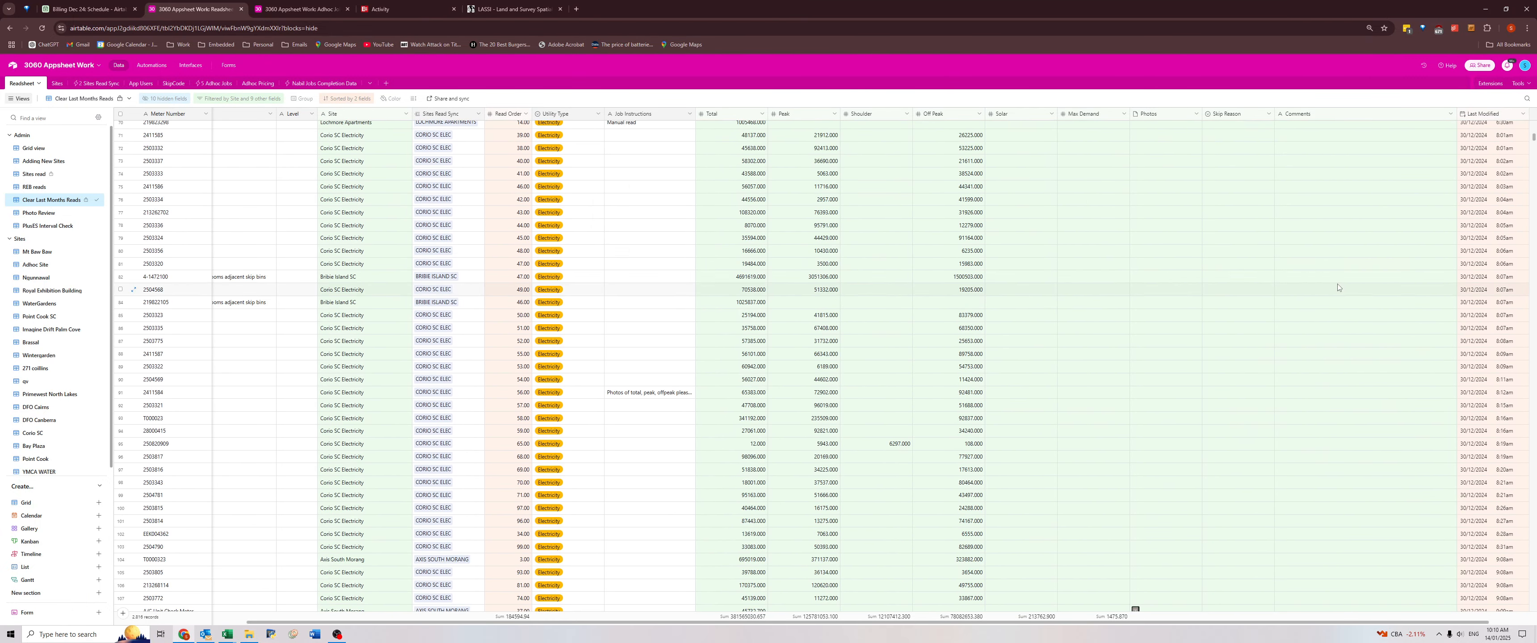
scroll(1338, 287, down, 5)
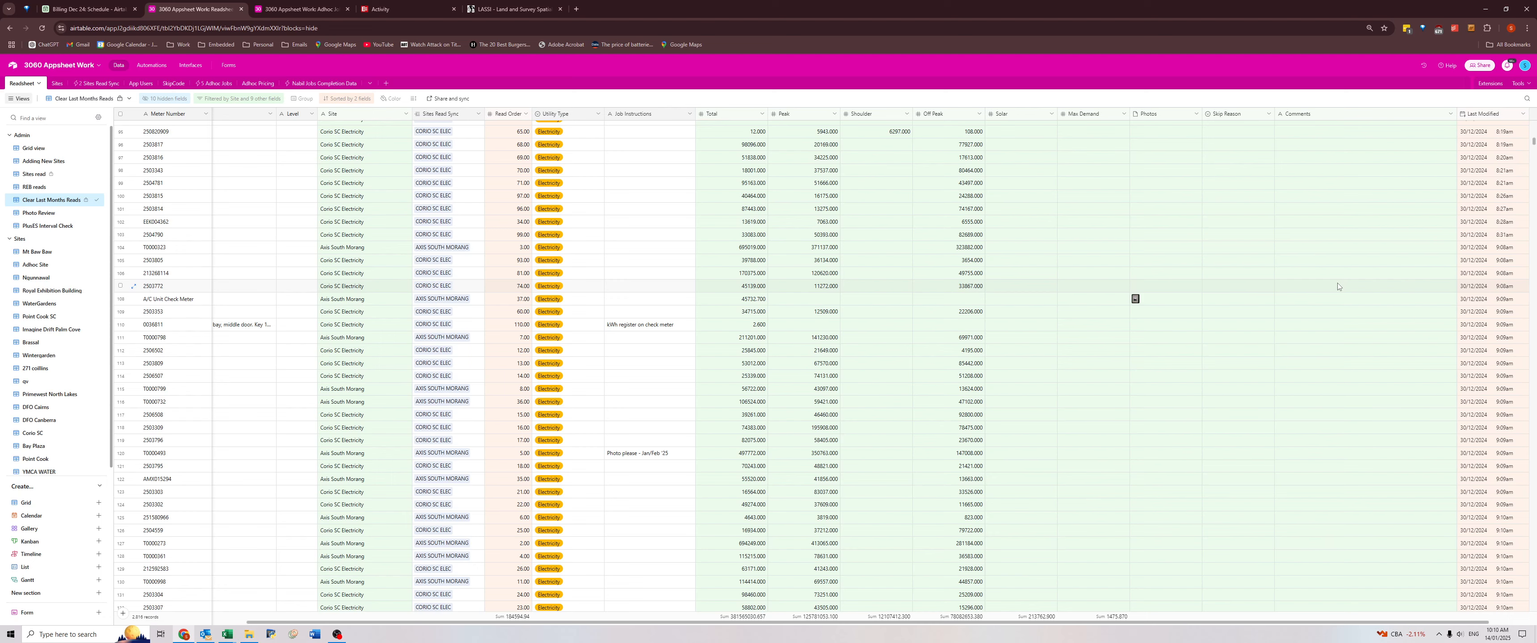
scroll(1338, 289, down, 3)
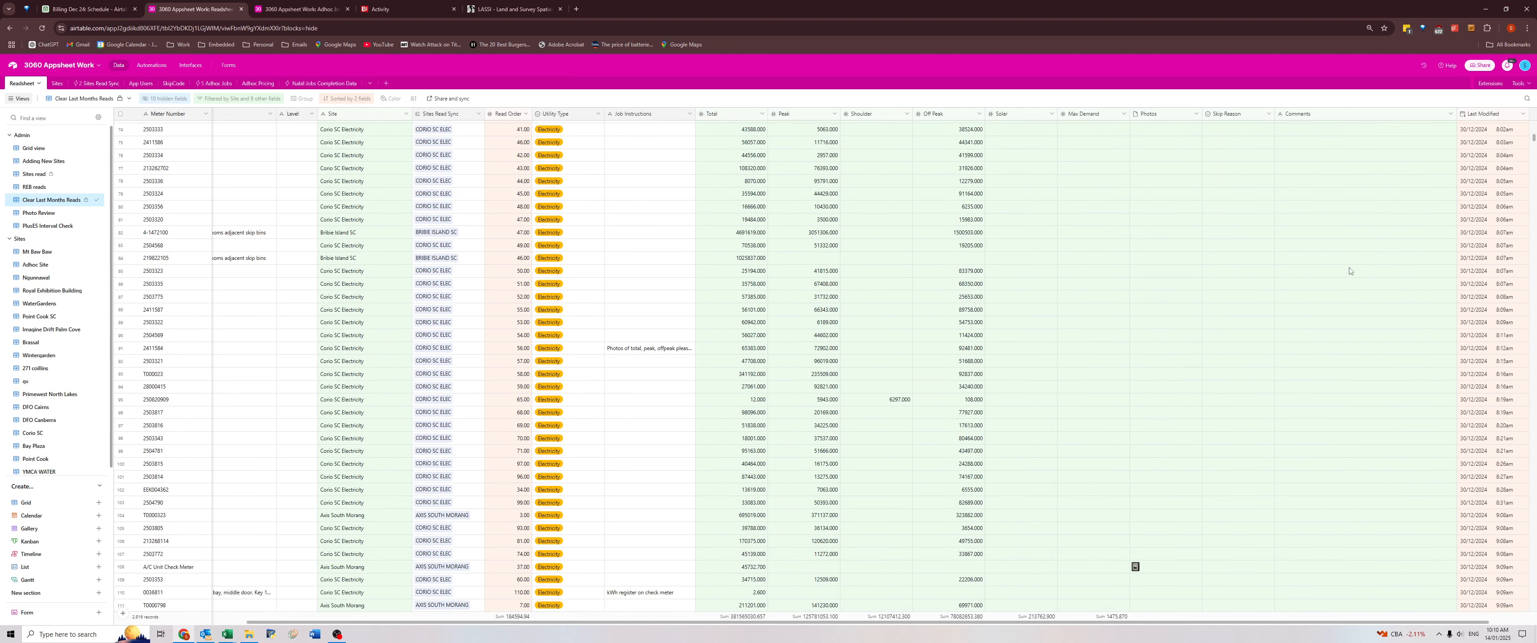
scroll(1342, 304, down, 10)
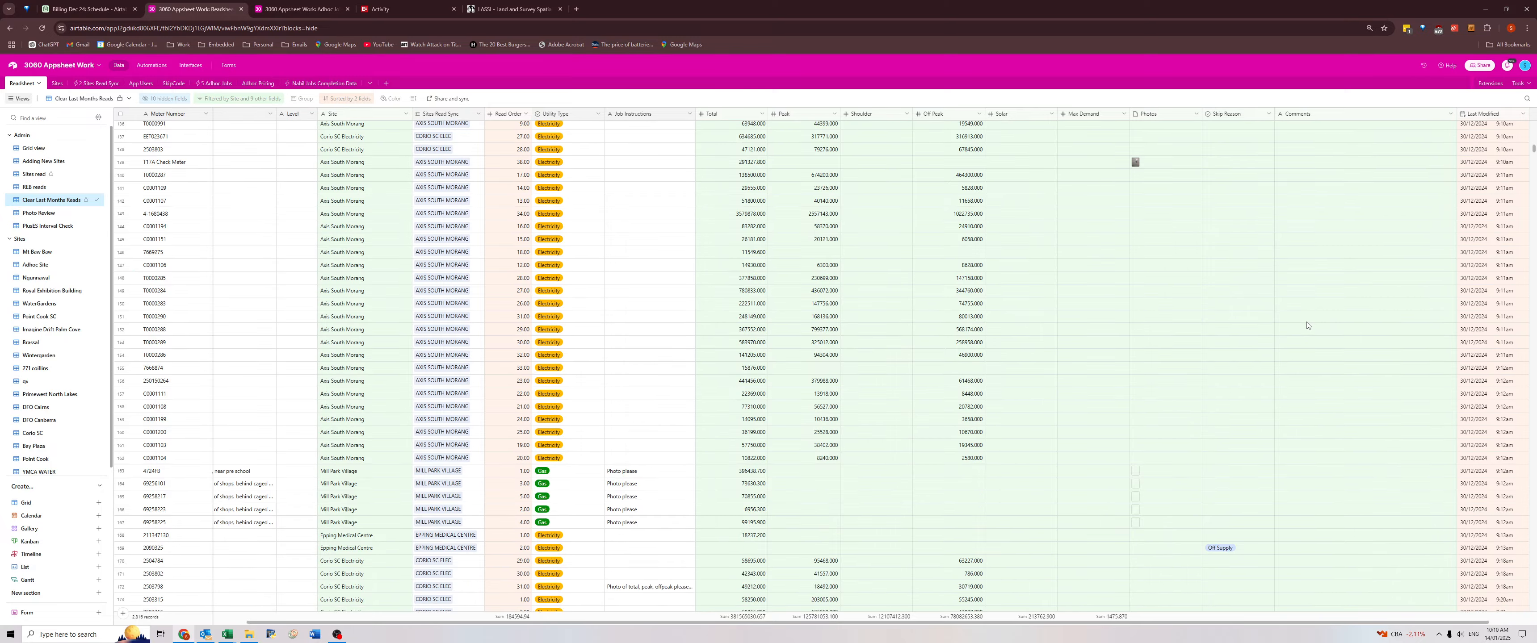
scroll(1307, 325, down, 8)
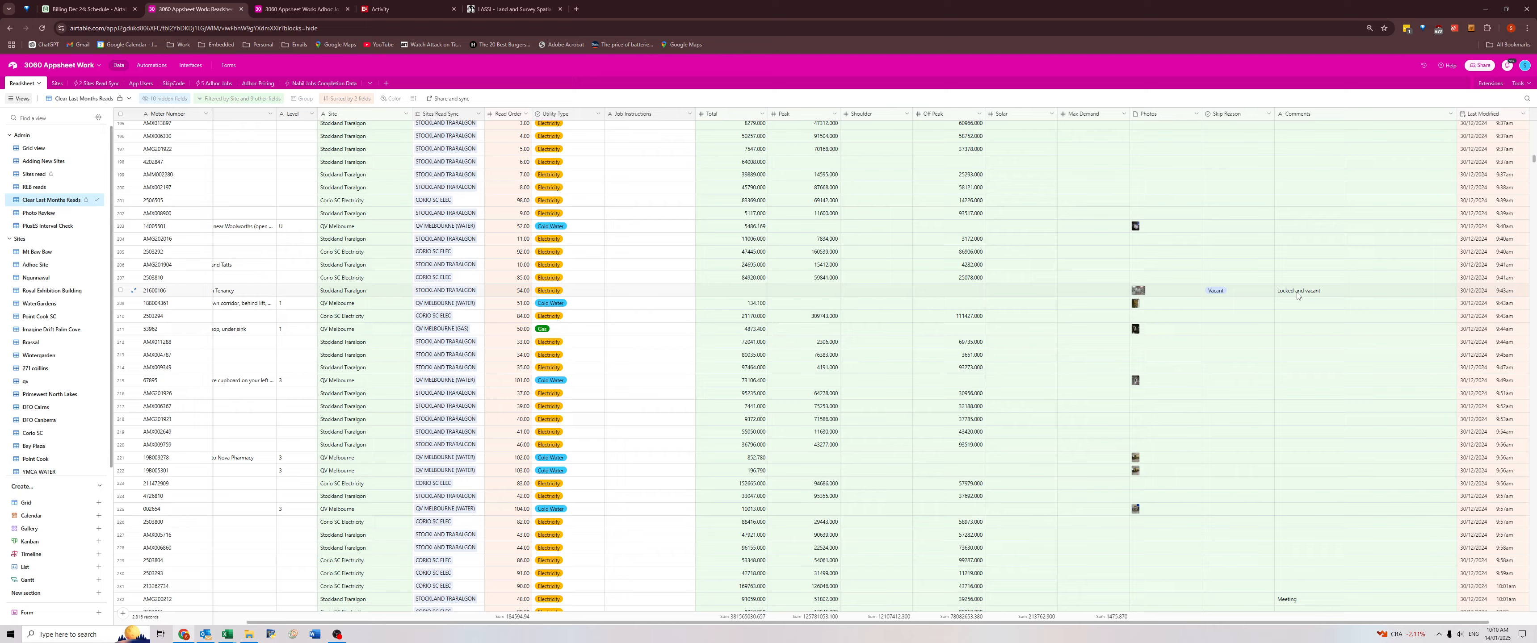
scroll(1297, 295, down, 8)
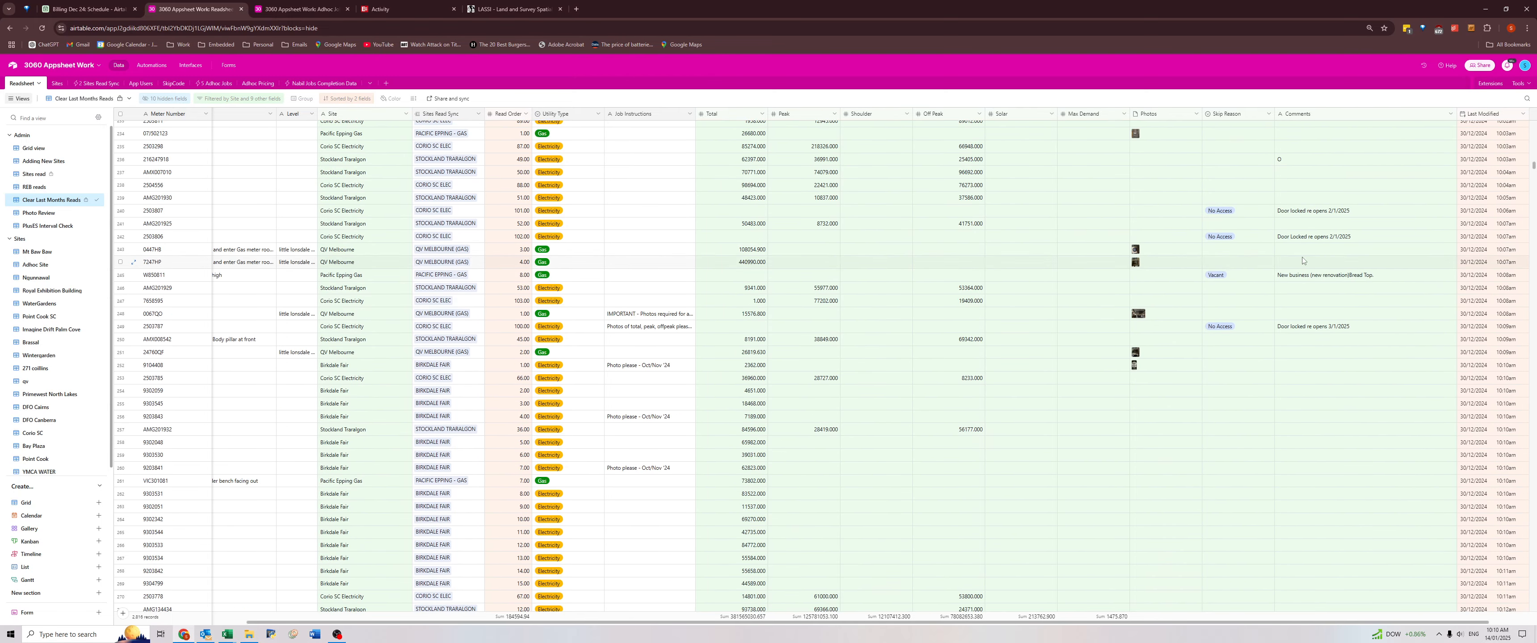
View the photo attached to the Stockland Traralgon read commented "Locked and vacant", then close it.
scroll(1303, 261, up, 7)
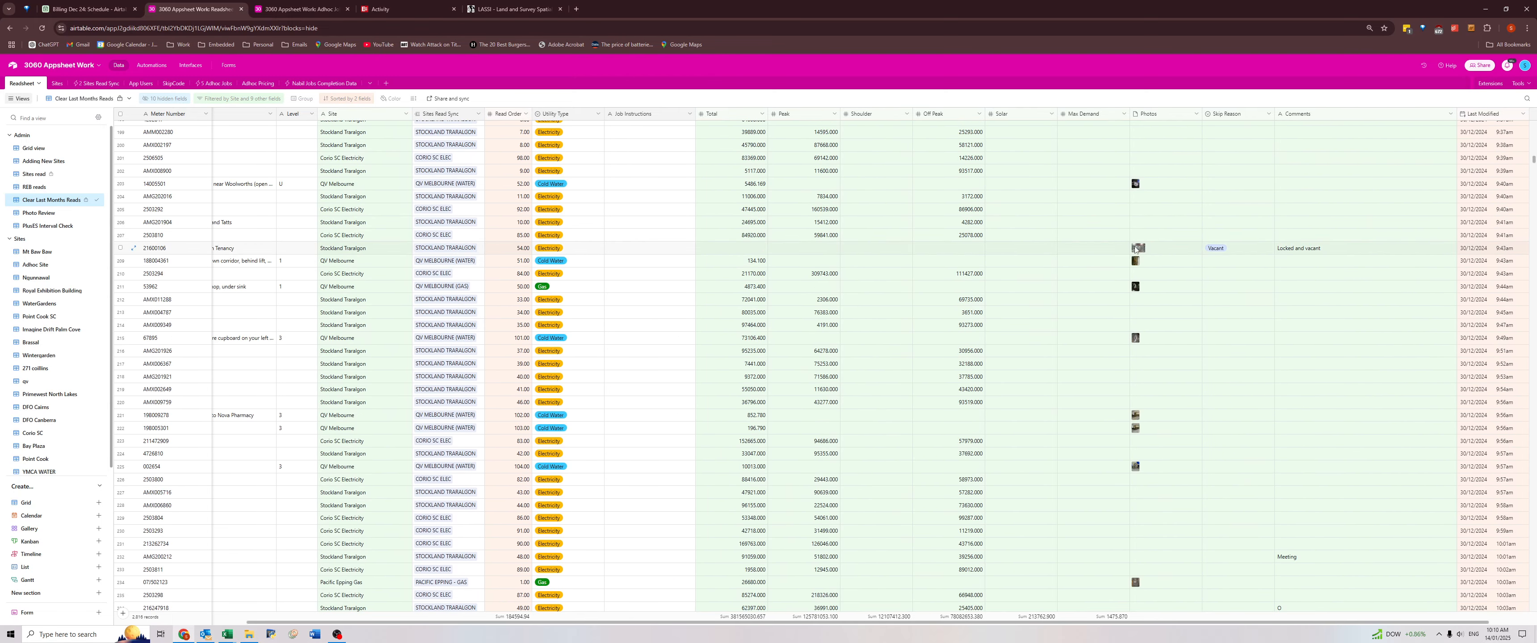
click(1135, 250)
click(1134, 252)
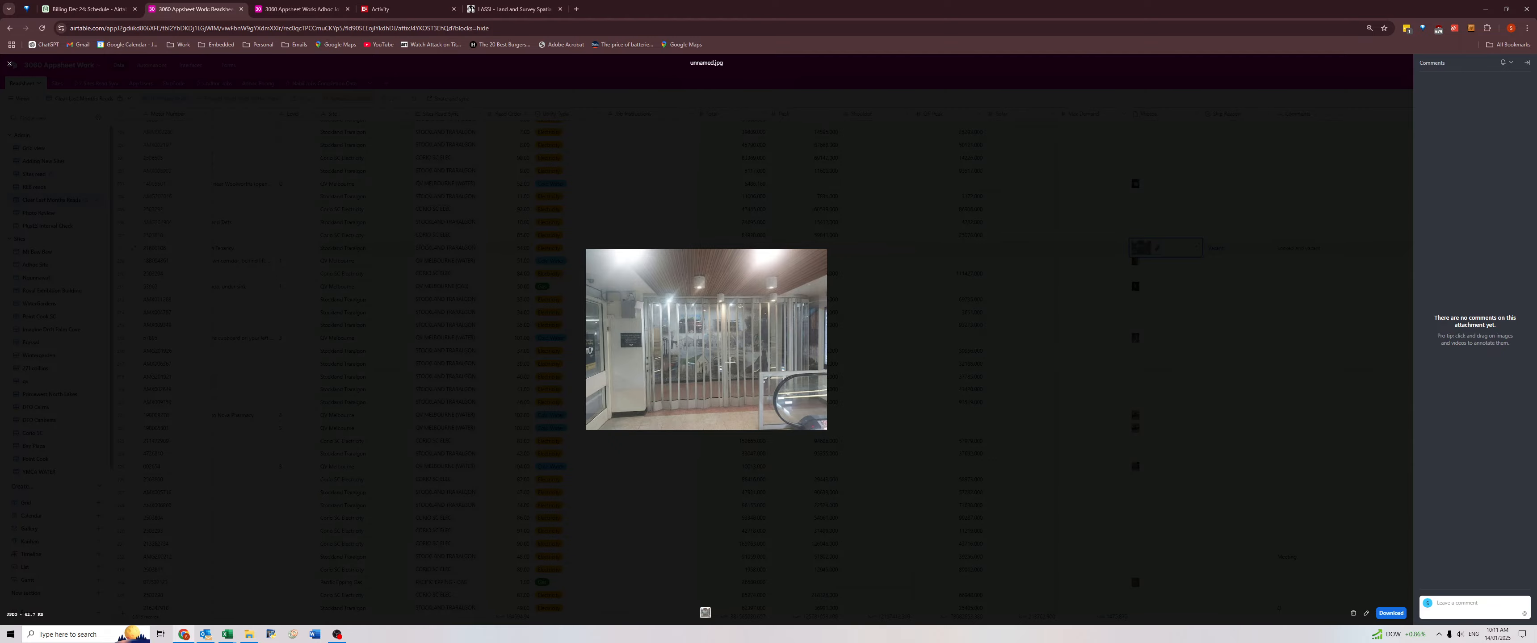
click(1081, 366)
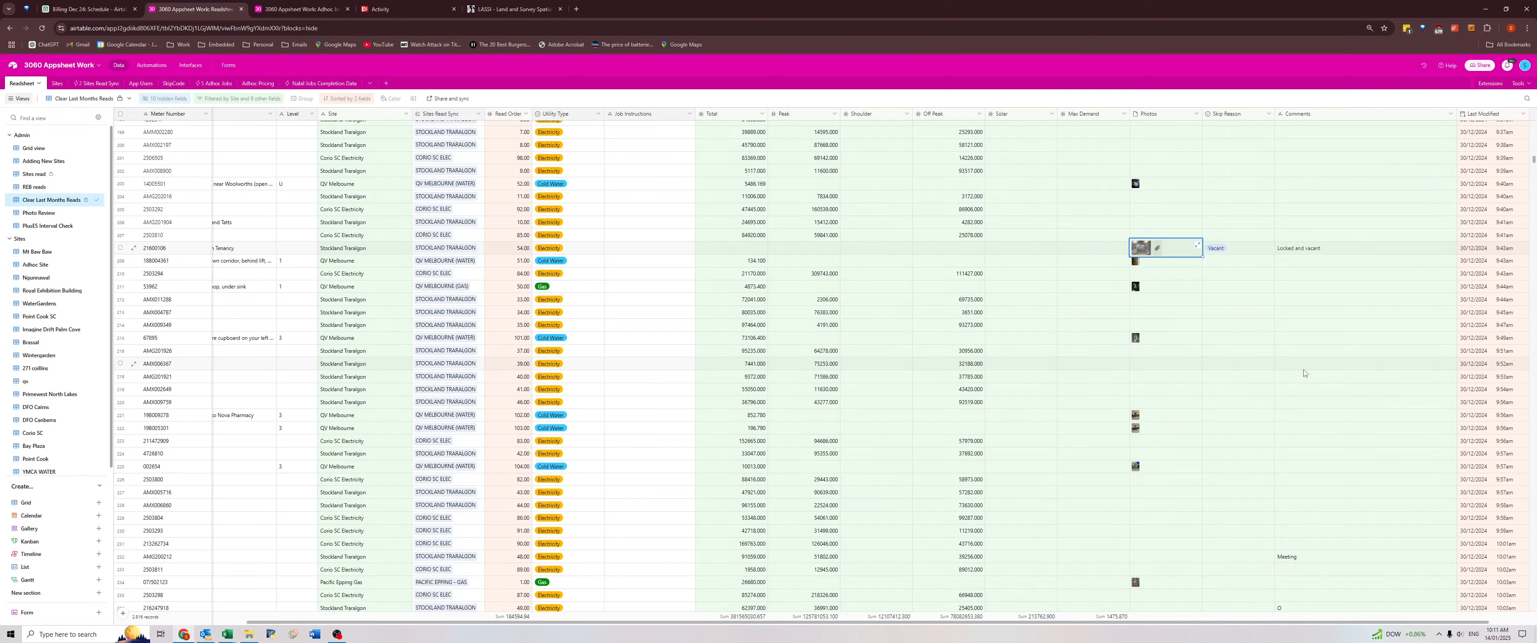
Review the Comments of the following 30/12/2024 reads, down to "Door Locked re opens 2/1/2025" at Corio SC Electricity.
scroll(1305, 365, down, 4)
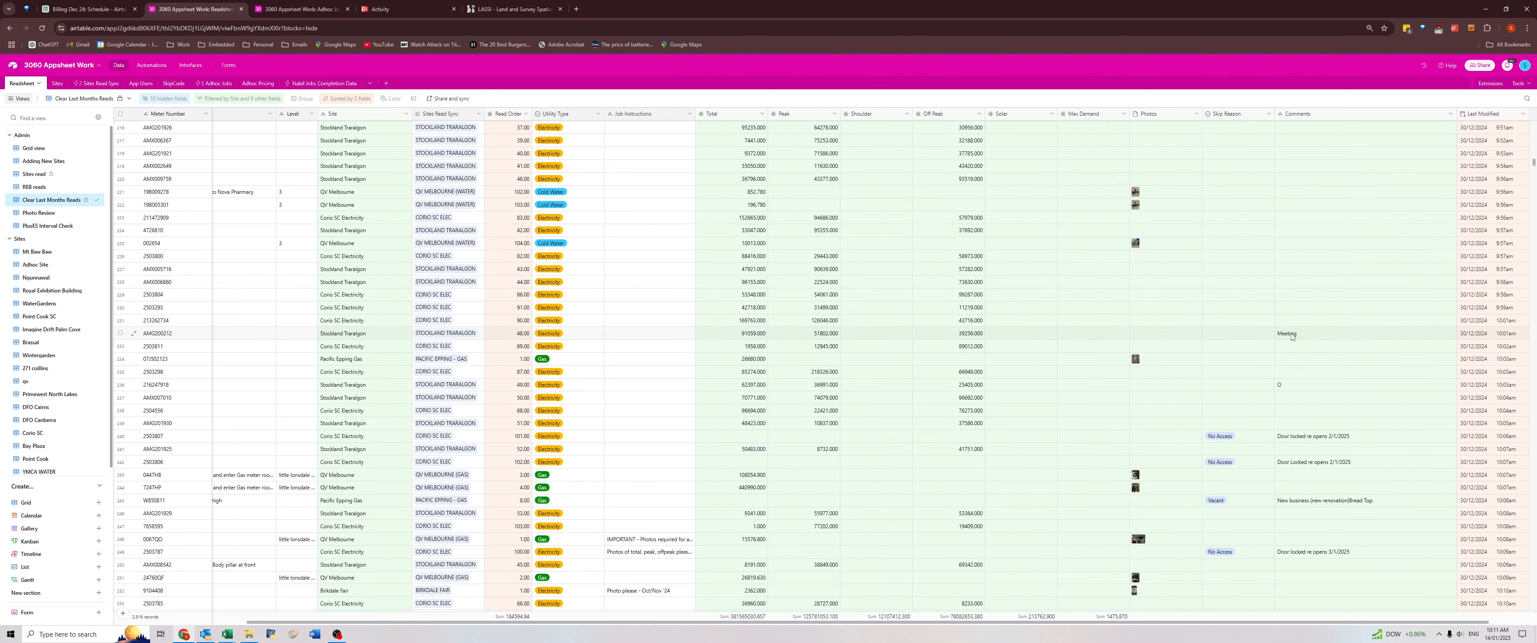
scroll(1291, 336, down, 2)
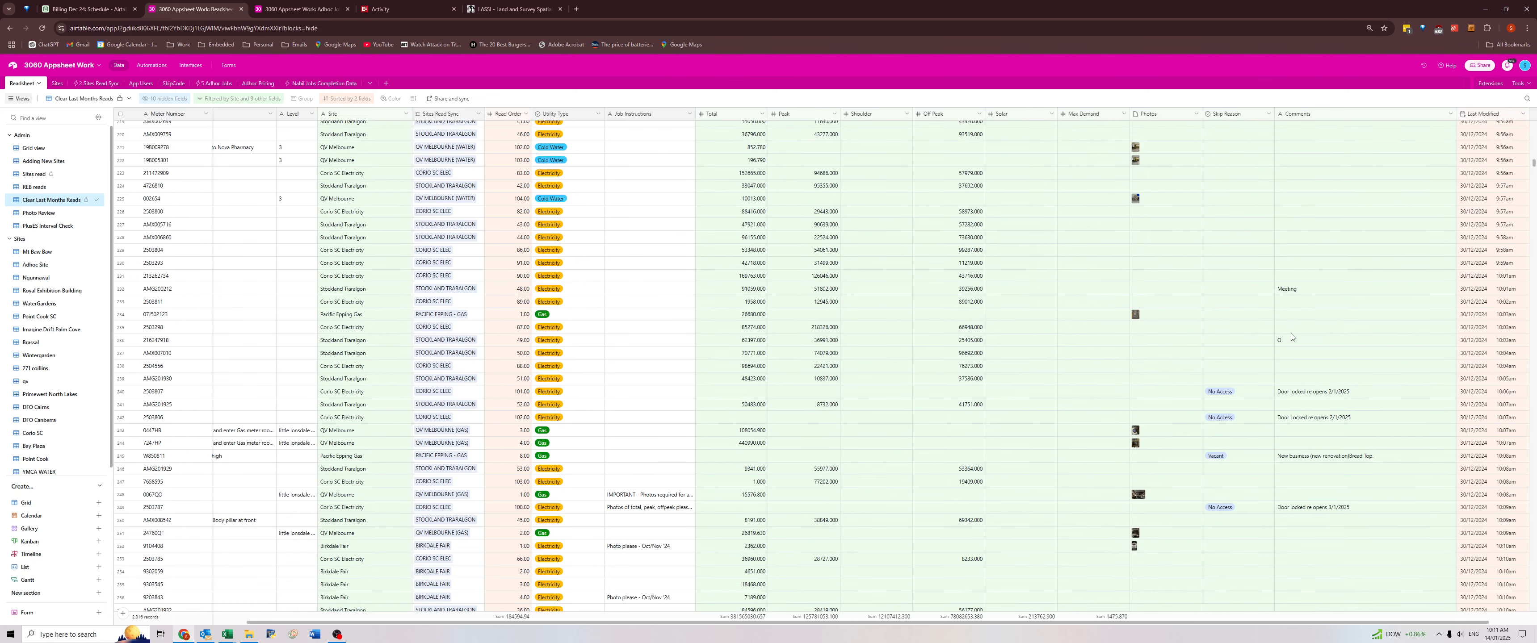
click(1292, 304)
click(1292, 328)
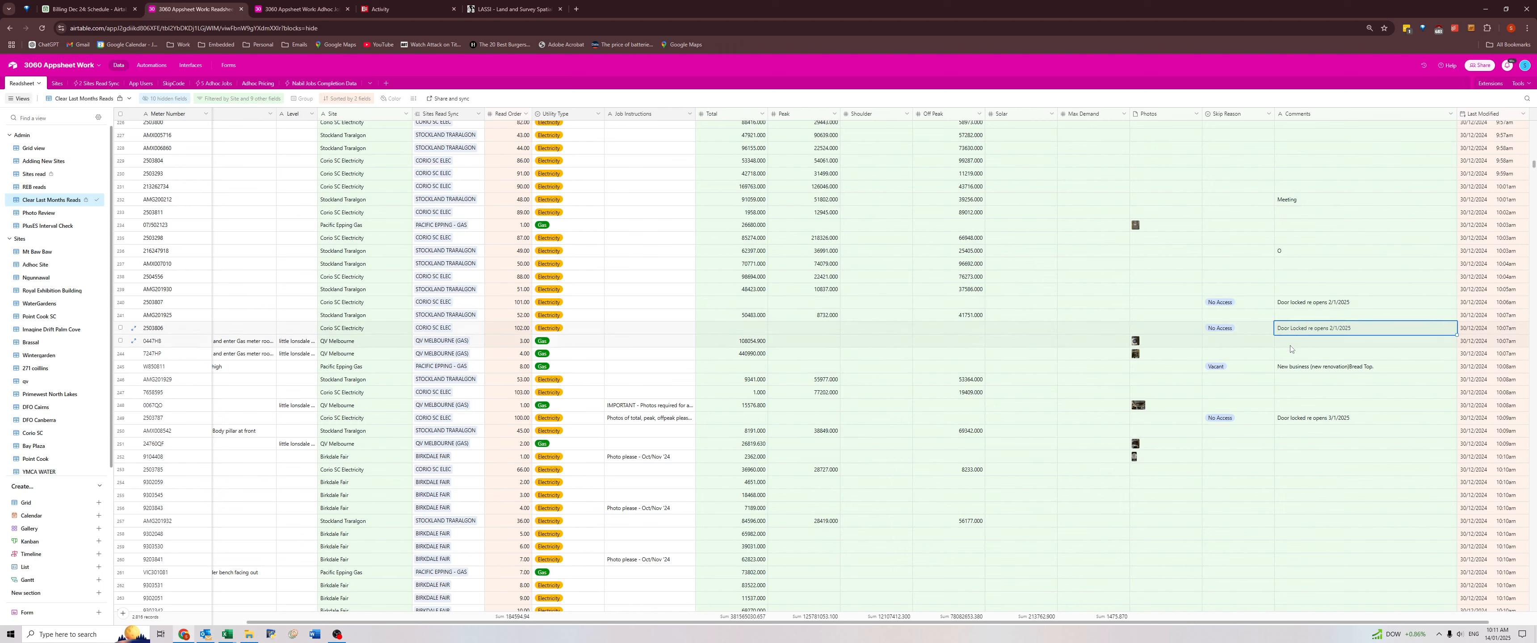
Copy "Bread Top" from the new-business comment of the vacant Pacific Epping Gas meter and use it as the tenant name in its Tenancy.
click(1290, 367)
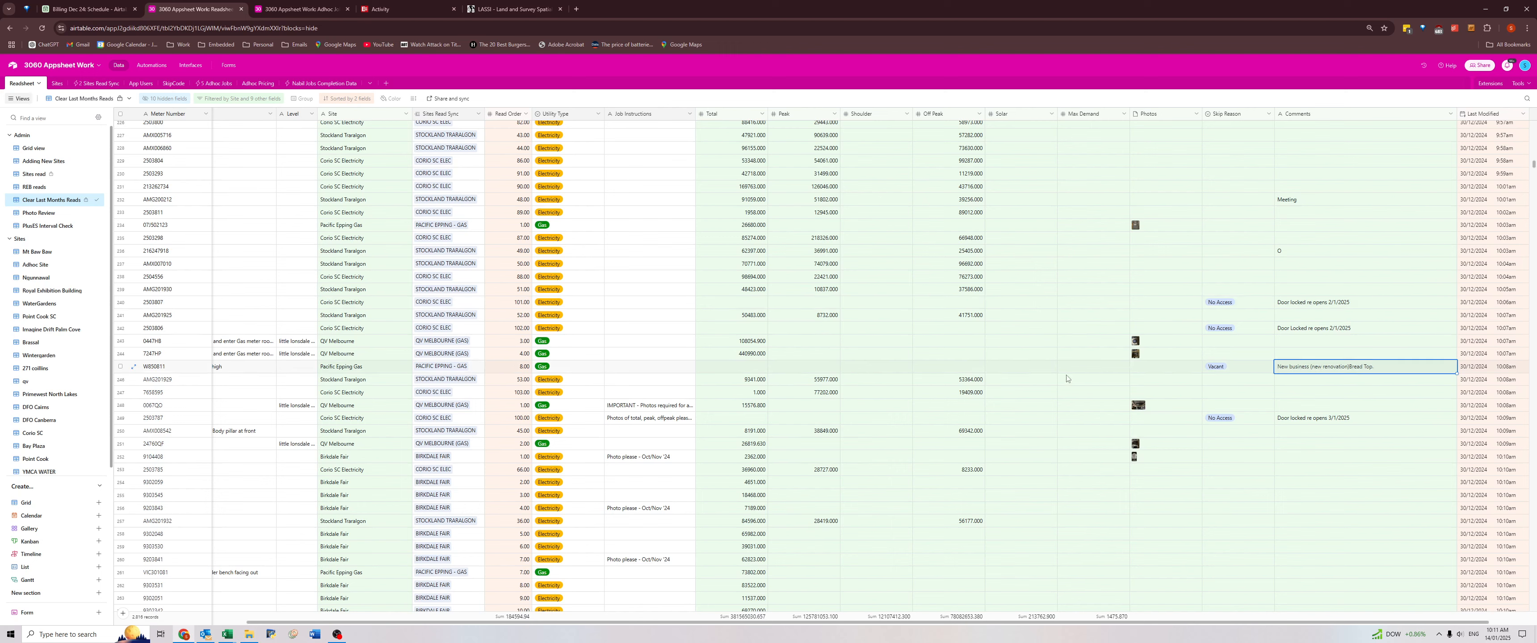
click(1240, 368)
double_click(1357, 368)
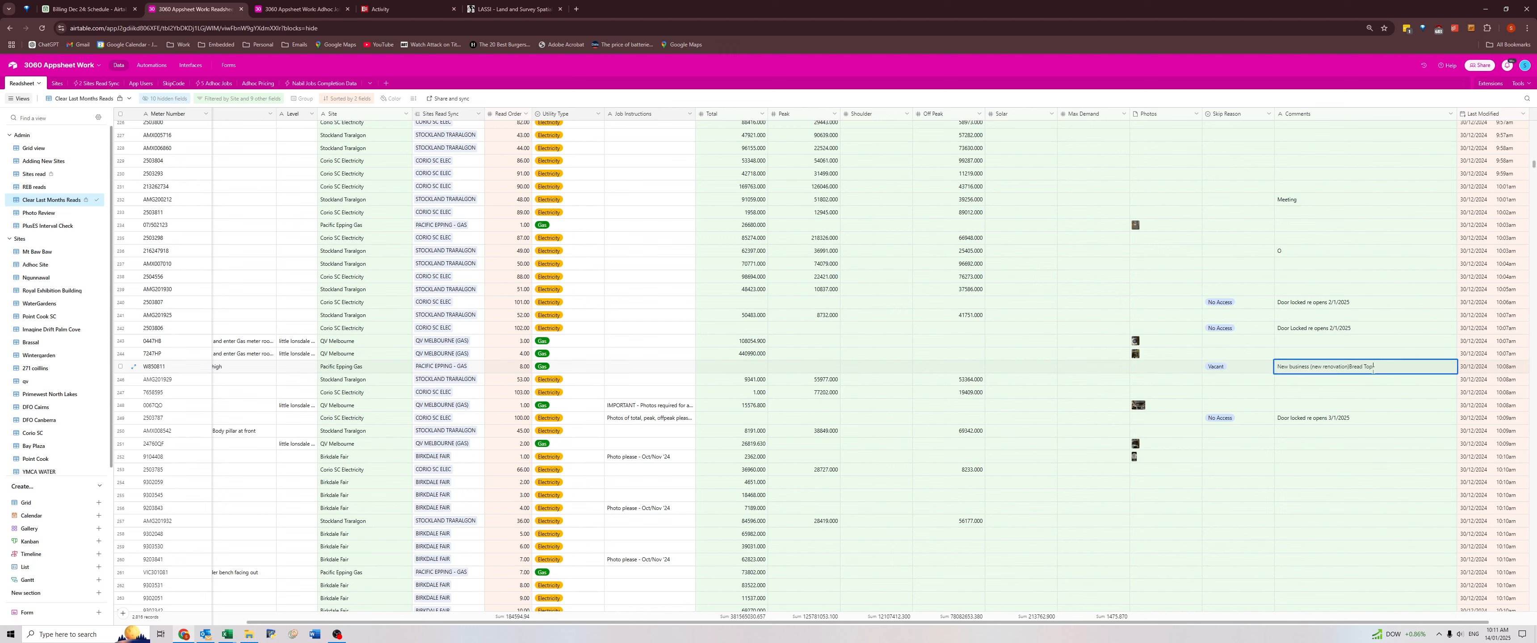
drag(1350, 368, 326, 366)
click(1362, 391)
double_click(237, 369)
text(Bread Top)
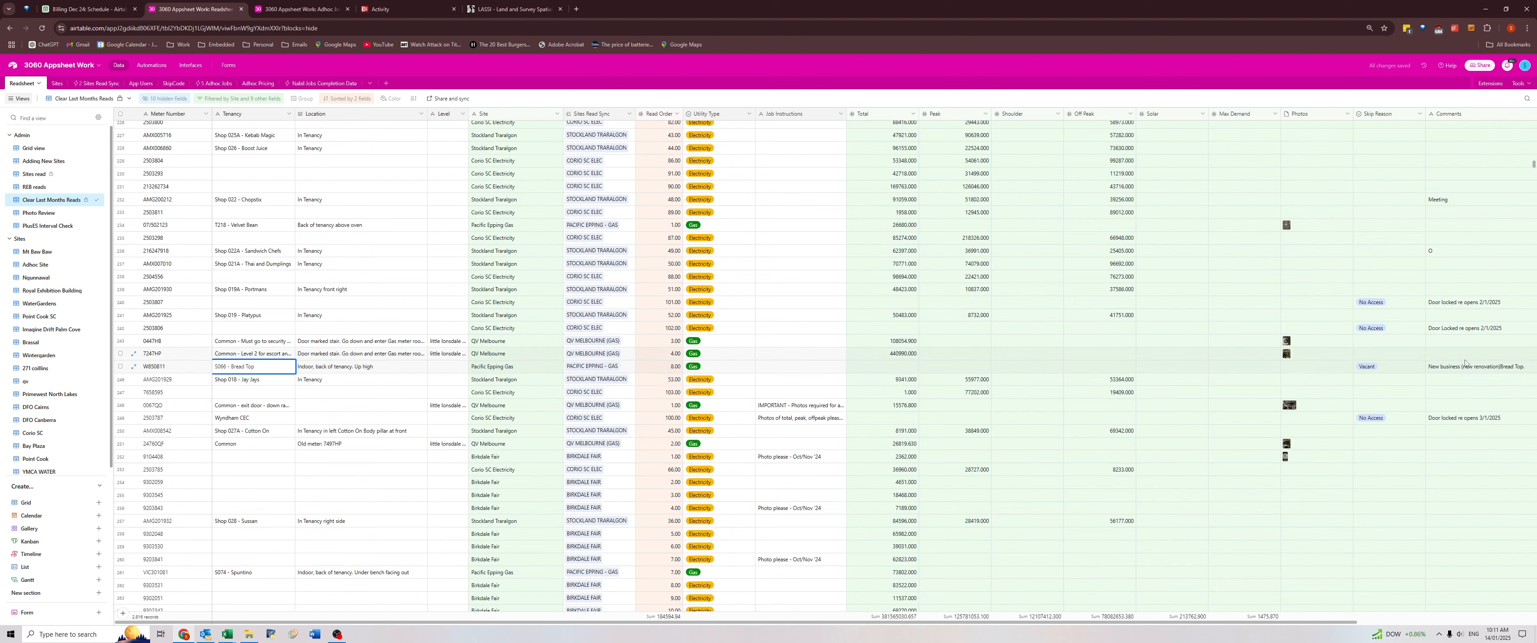
Switch to File Explorer and open Epping Plaza Gas December 2024.xlsx from the Sent folder of the December 2024 results.
click(248, 635)
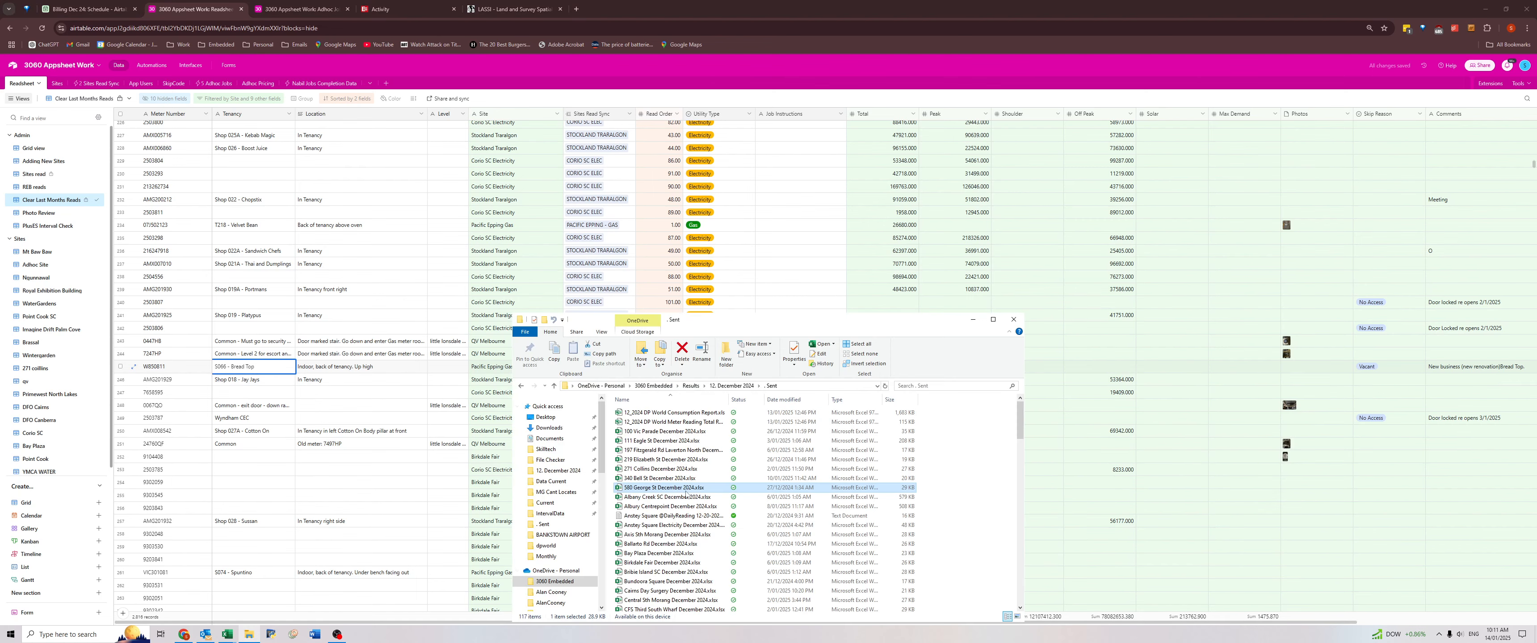
scroll(652, 554, down, 8)
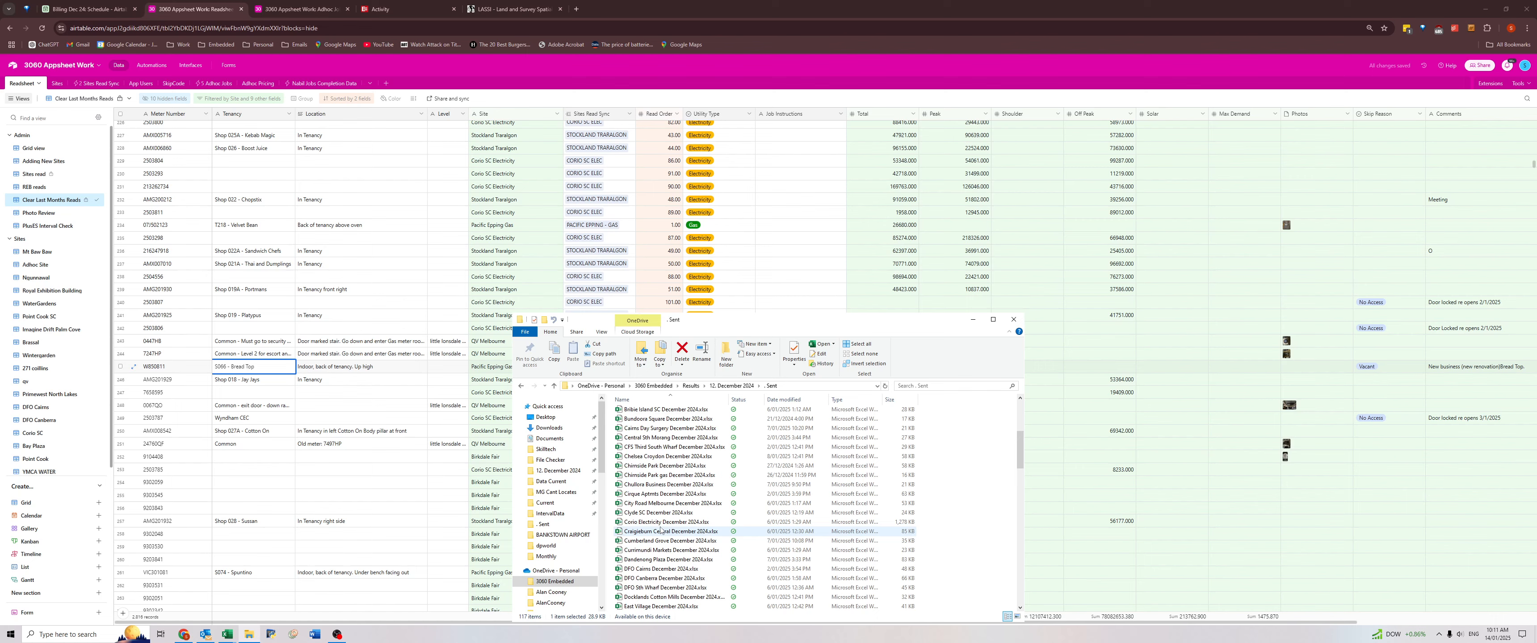
click(647, 588)
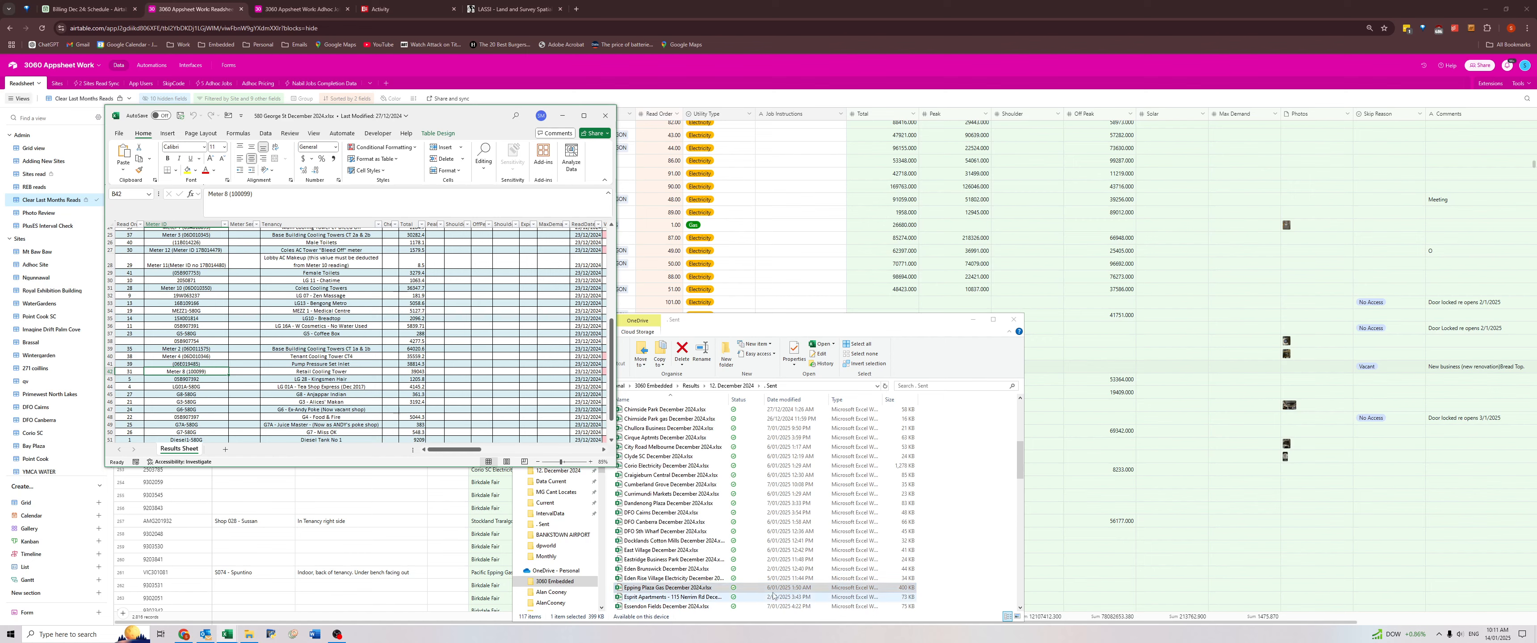
Examine the Tenancy column and its meters in the Epping Plaza Gas results sheet from the first row to the last.
click(314, 335)
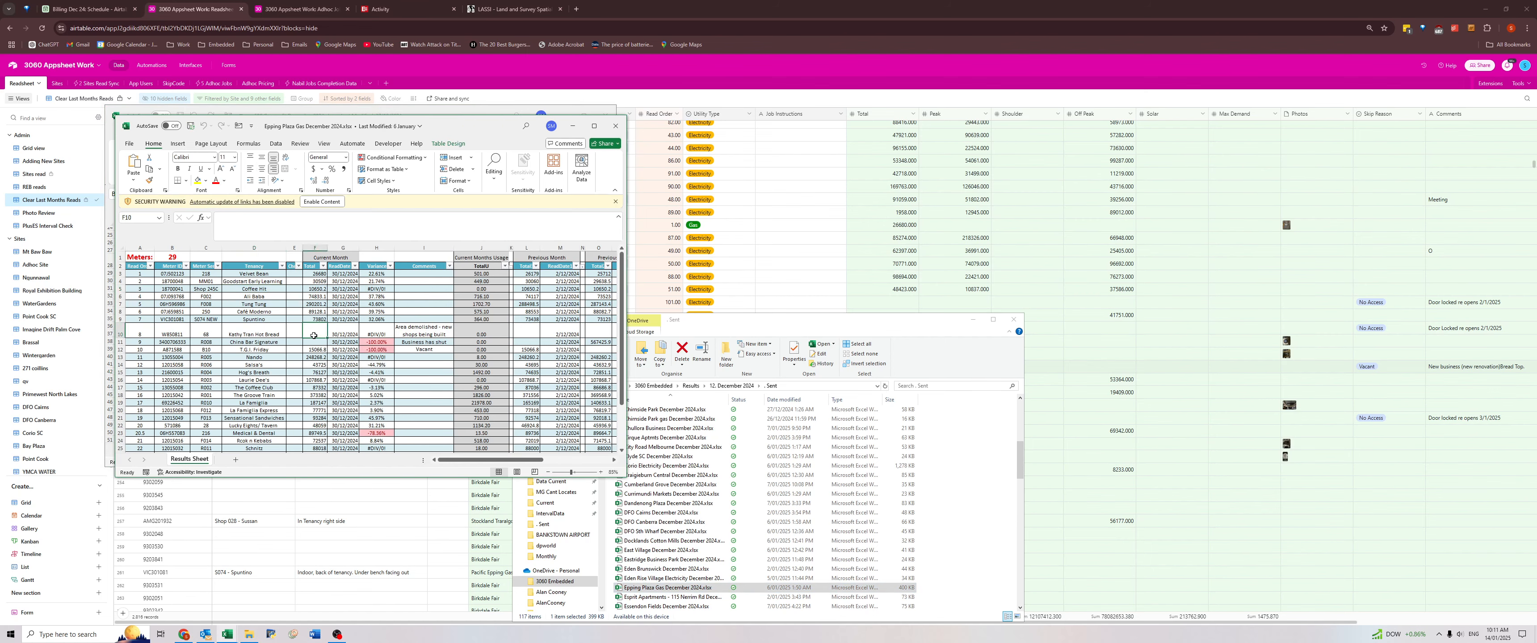
scroll(267, 338, down, 3)
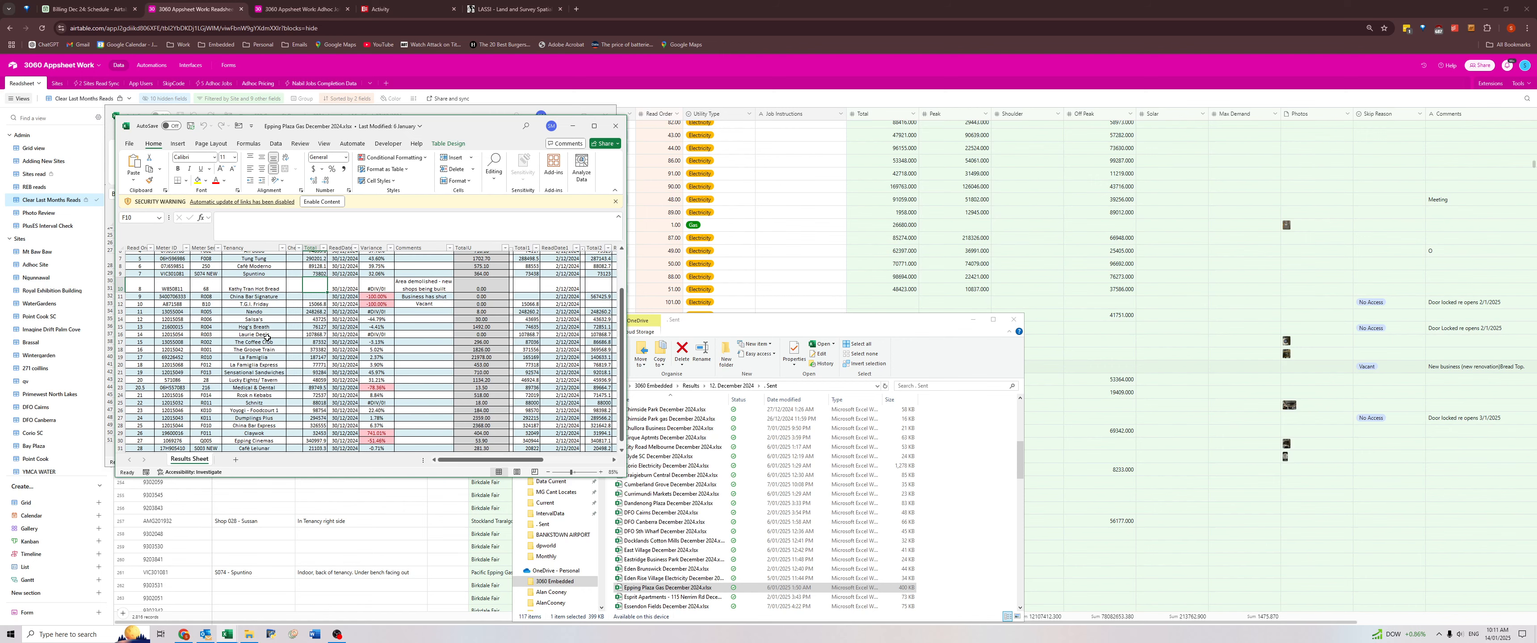
scroll(267, 338, down, 1)
click(261, 401)
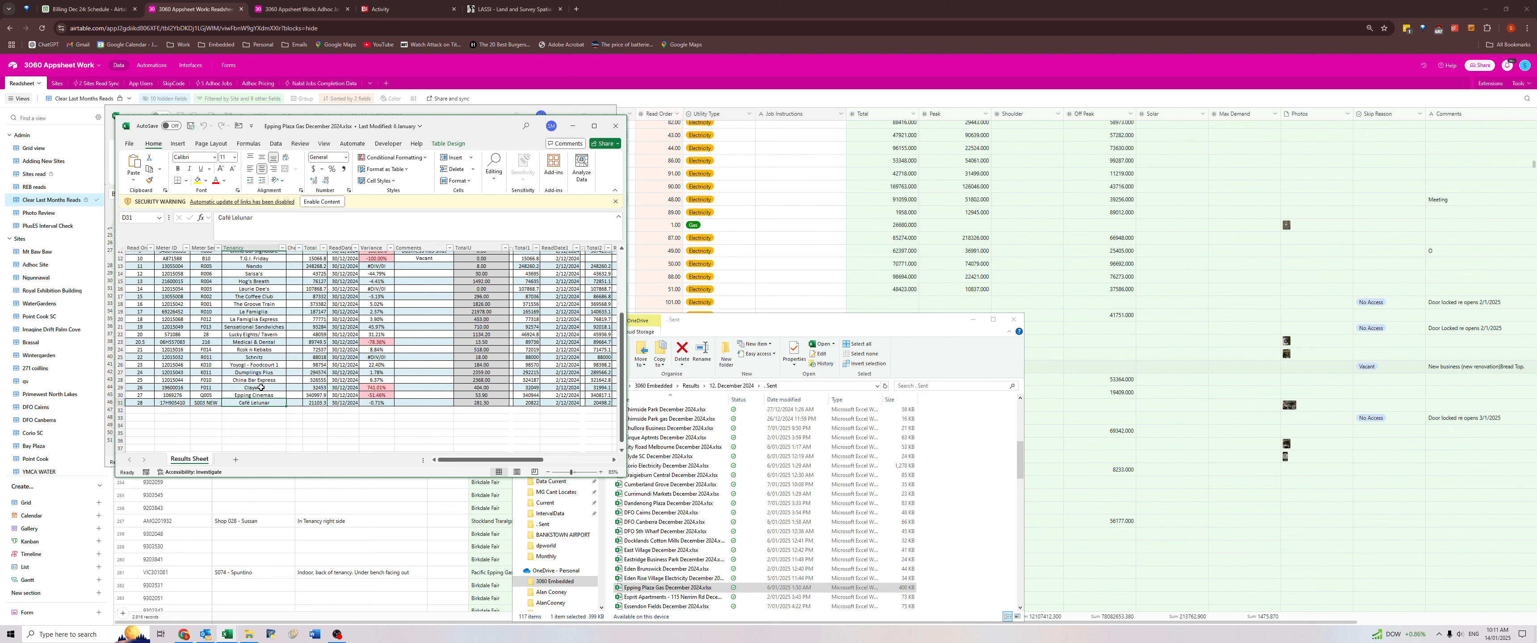
scroll(265, 292, up, 4)
click(258, 275)
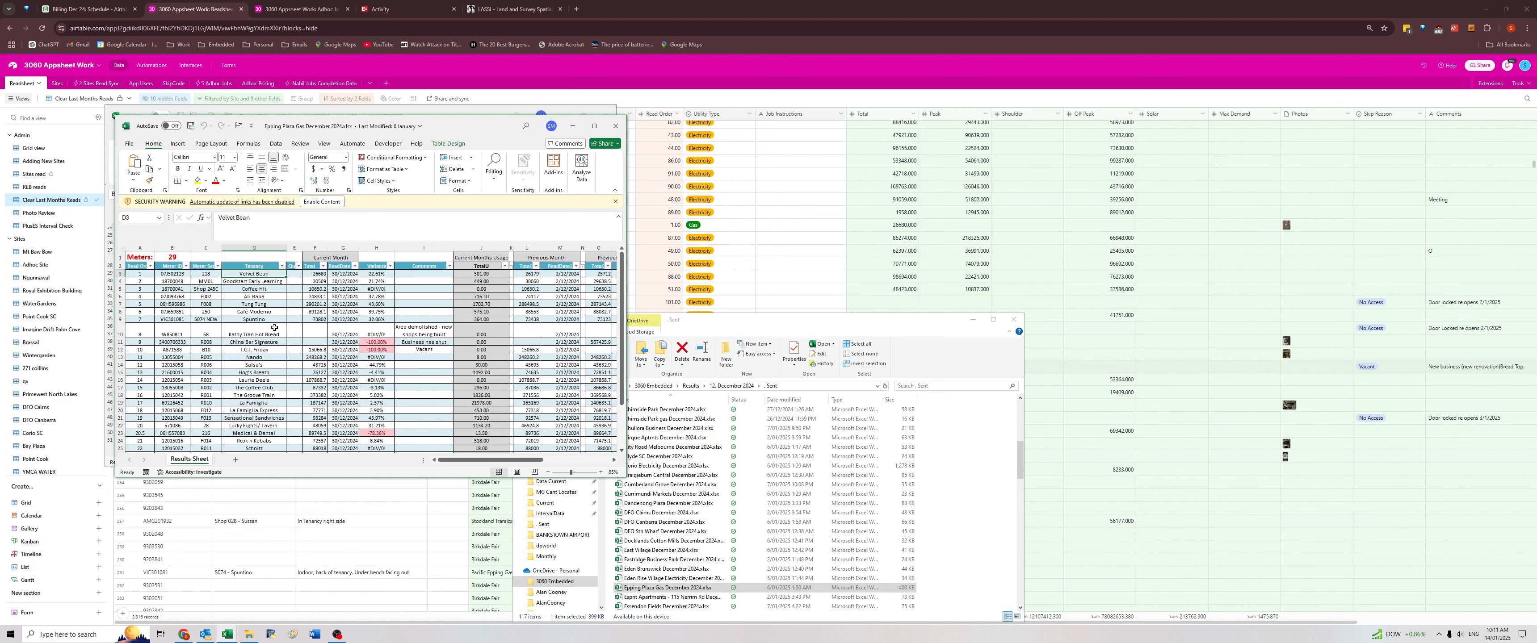
scroll(274, 327, down, 3)
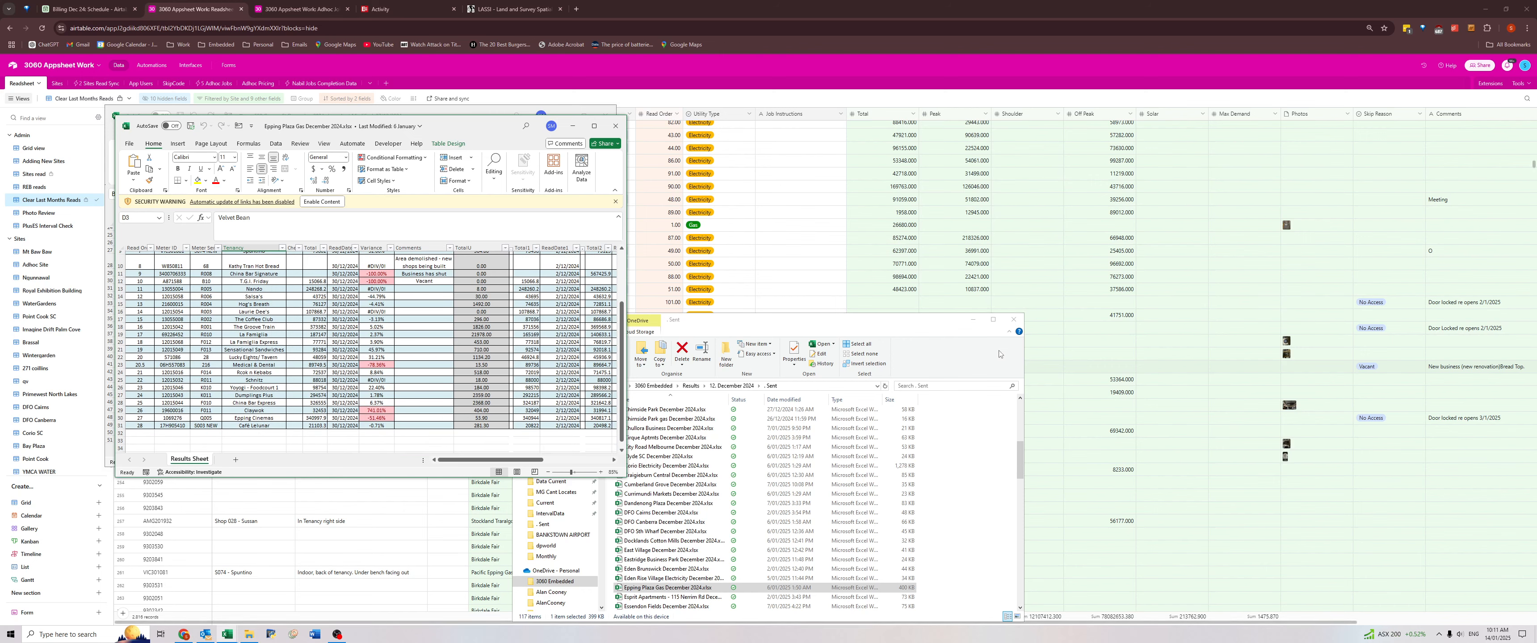
Copy the meter number of the Bread Top row in Airtable and search for it in the Epping Plaza Gas results workbook.
click(1162, 381)
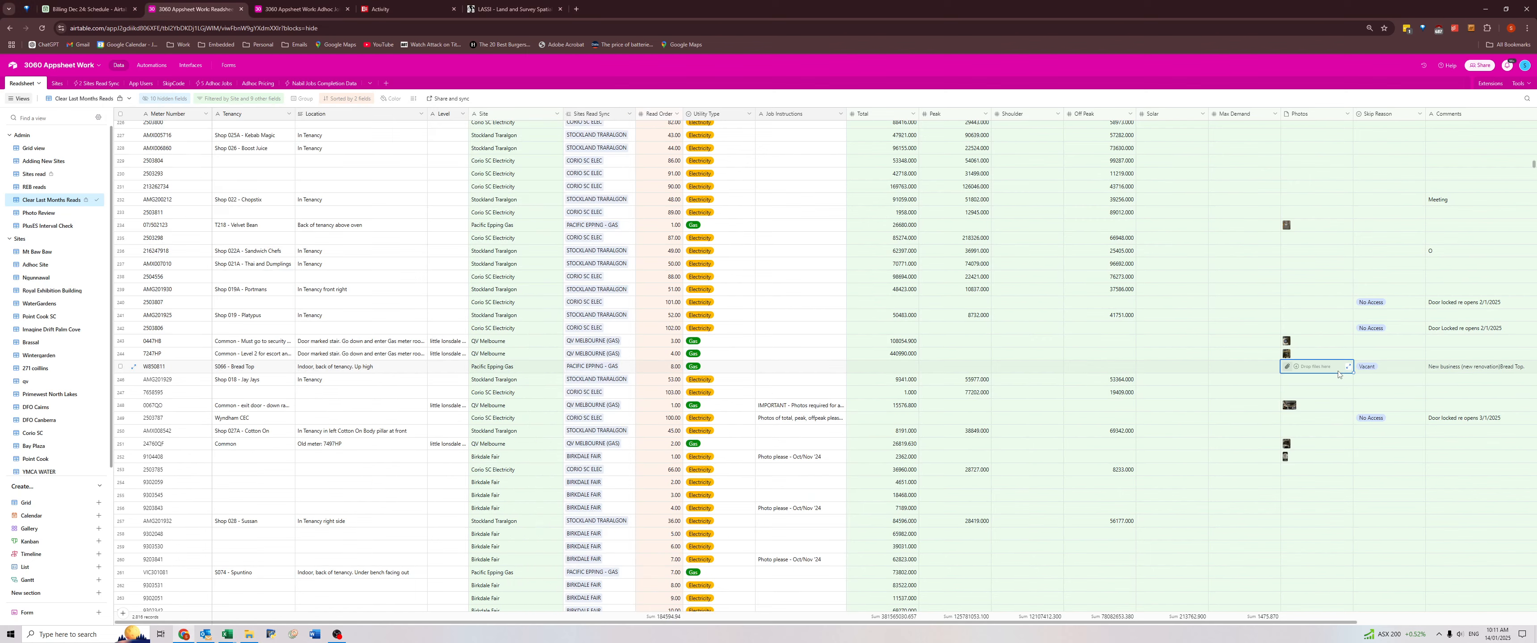
key(ctrl+c)
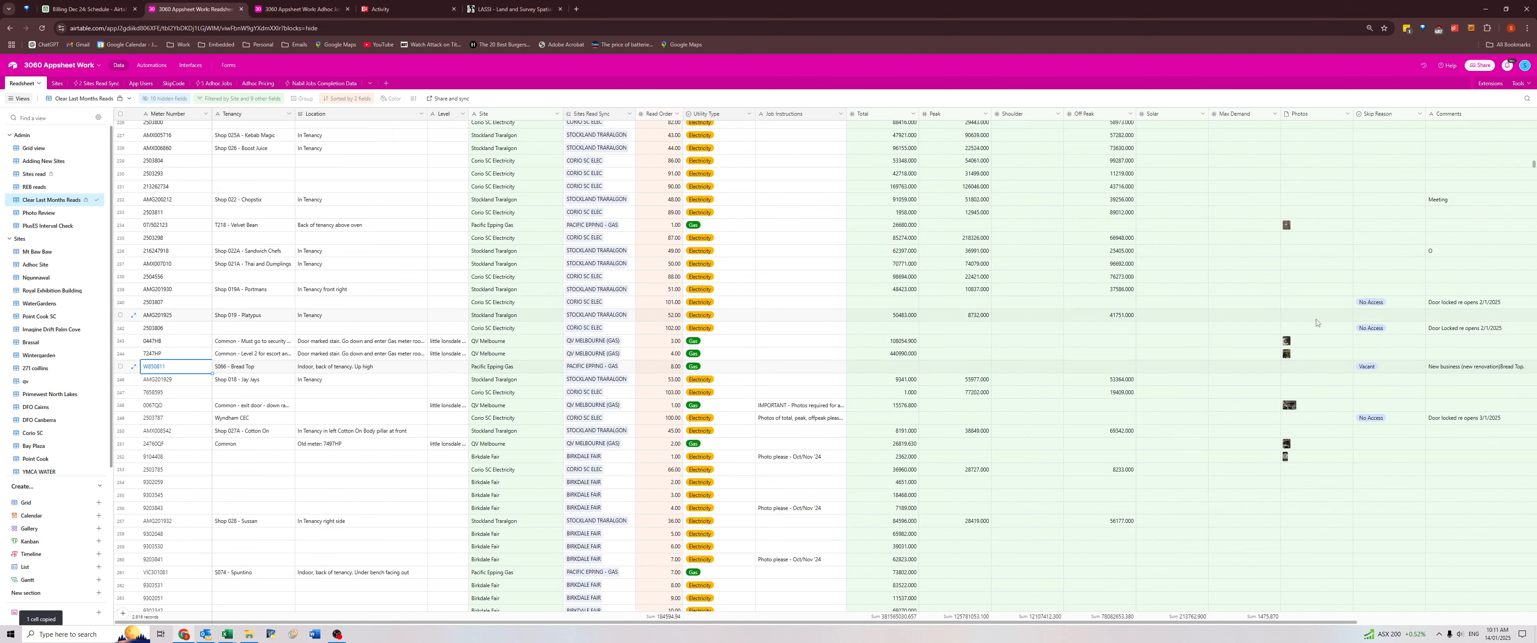
key(alt+Tab)
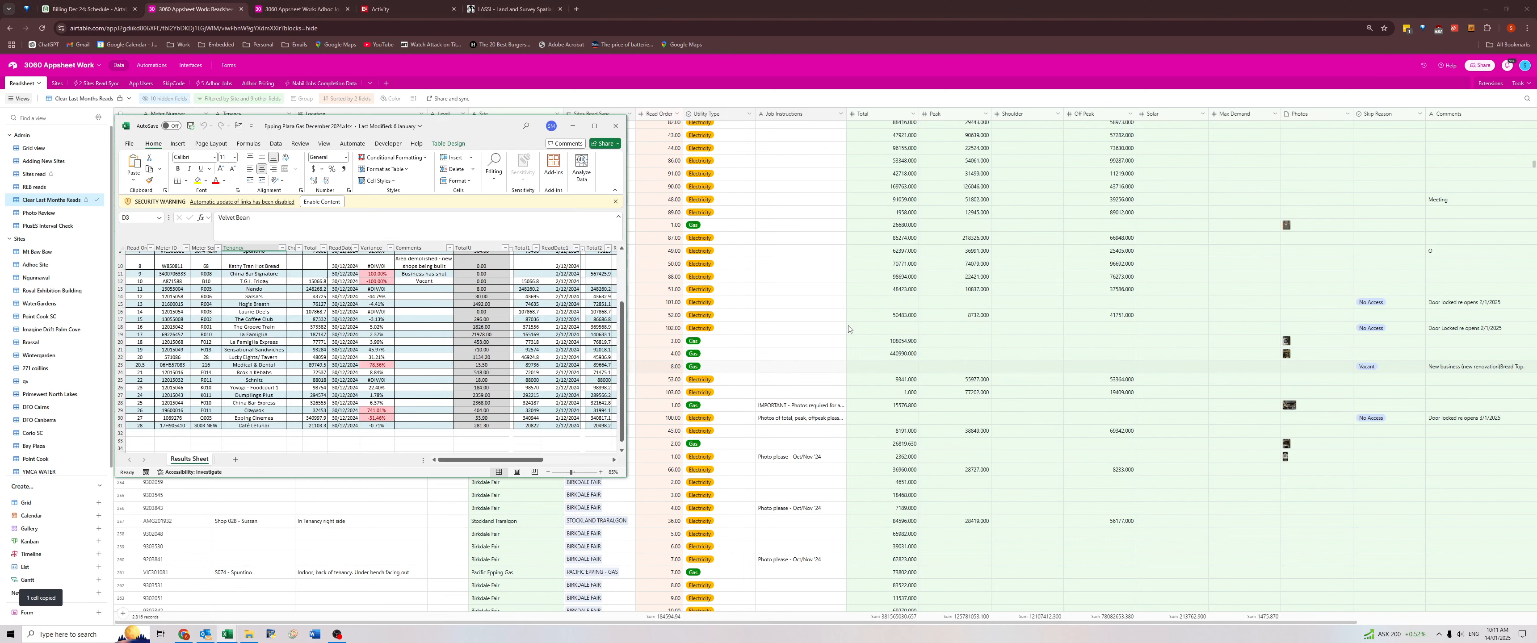
key(ctrl+f)
key(ctrl+v)
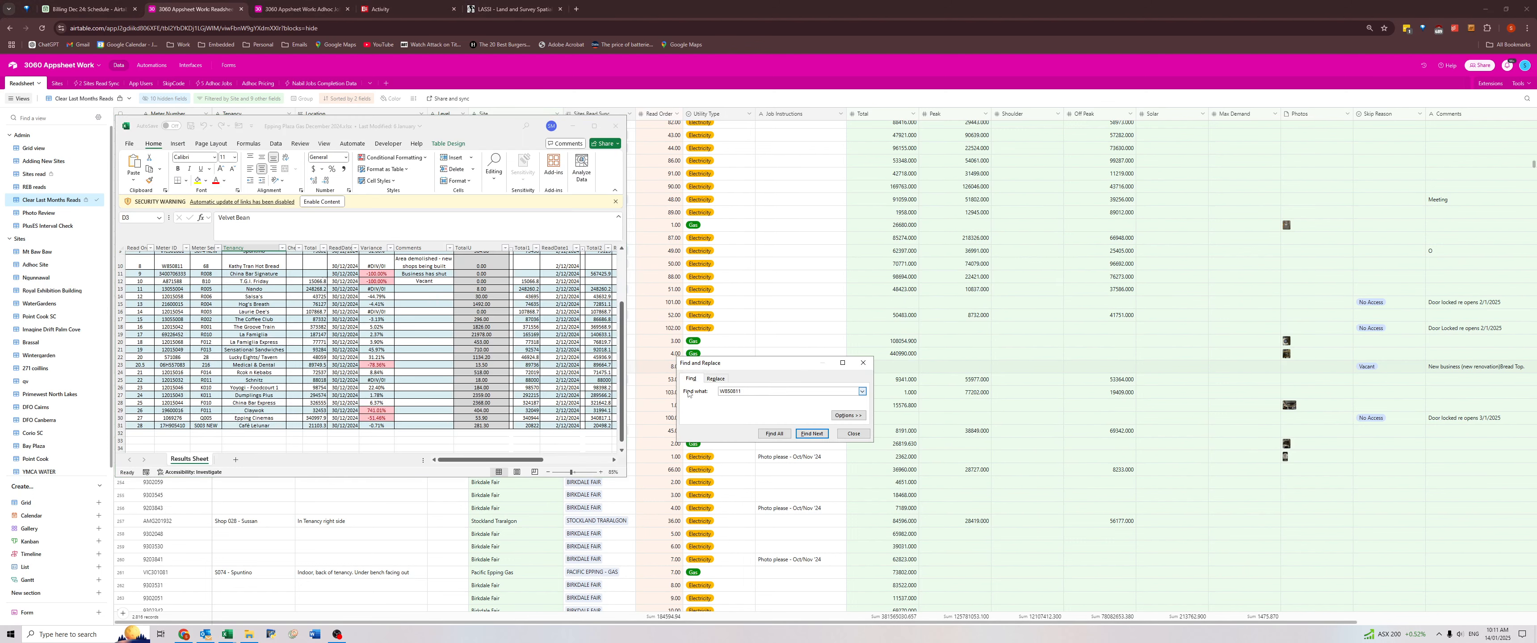
key(Return)
Replace the tenancy of the matching meter in the results sheet with "Bread Top".
click(249, 266)
text(B)
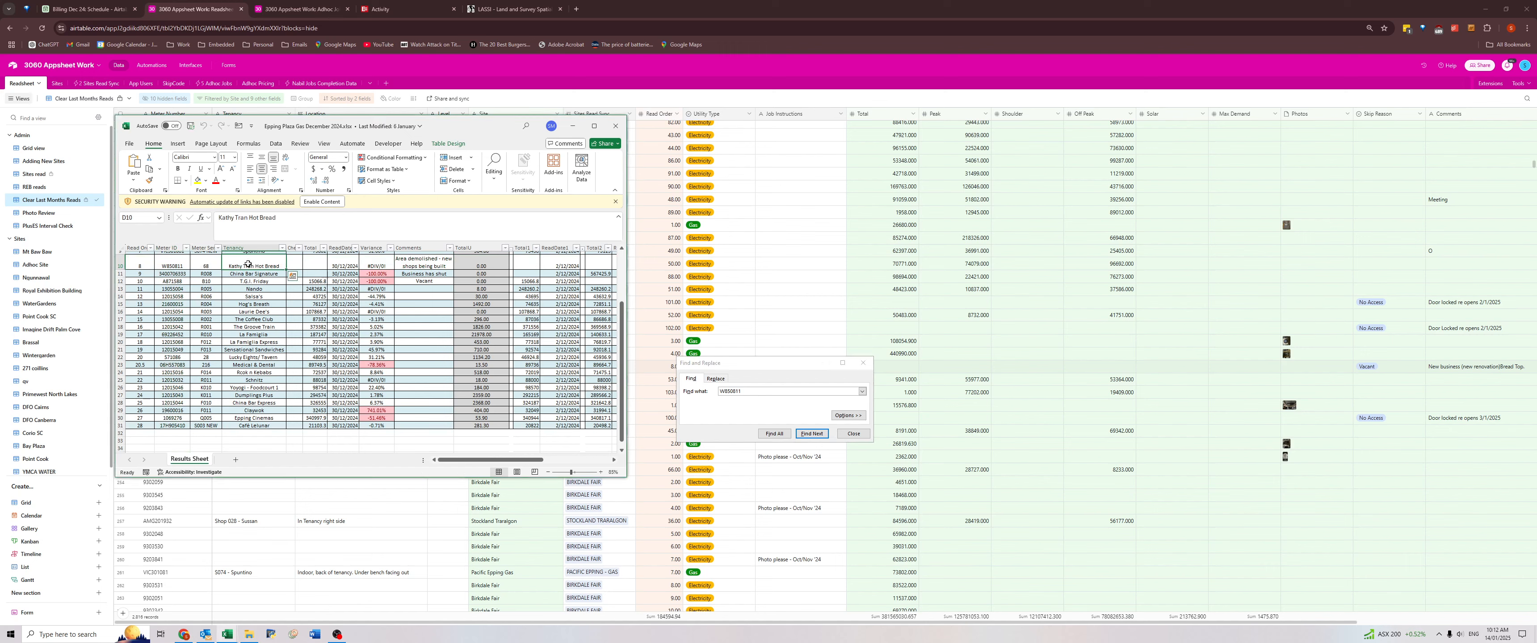
text(read)
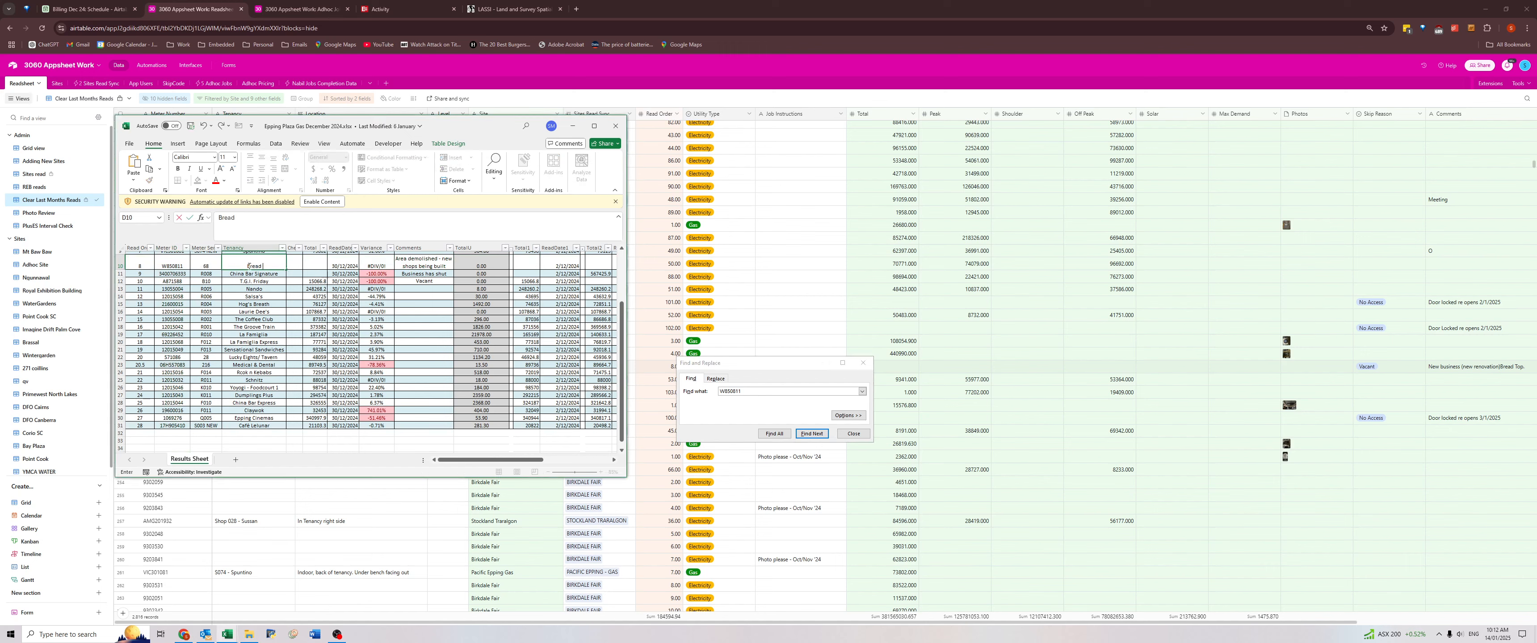
text( Top)
key(Return)
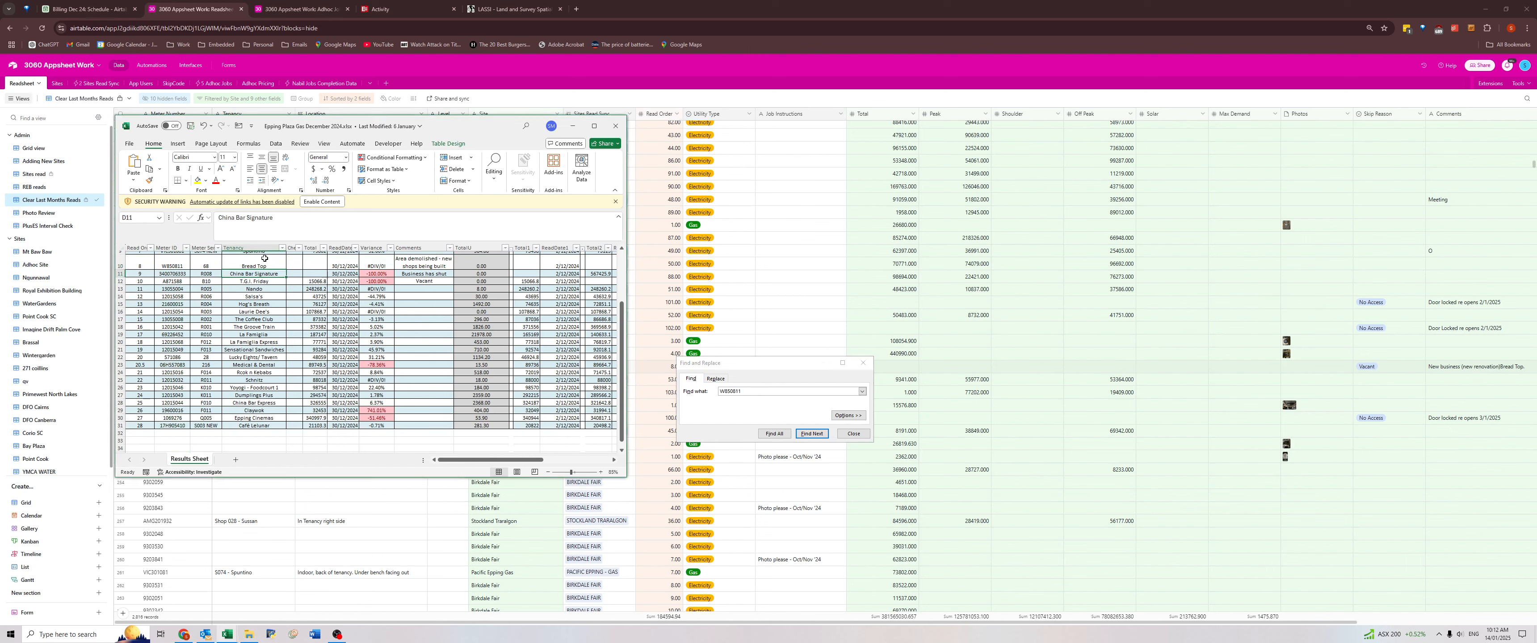
Enable the workbook's content, acknowledge the link-update warning and check the formulas in the current month's Total cells.
click(312, 205)
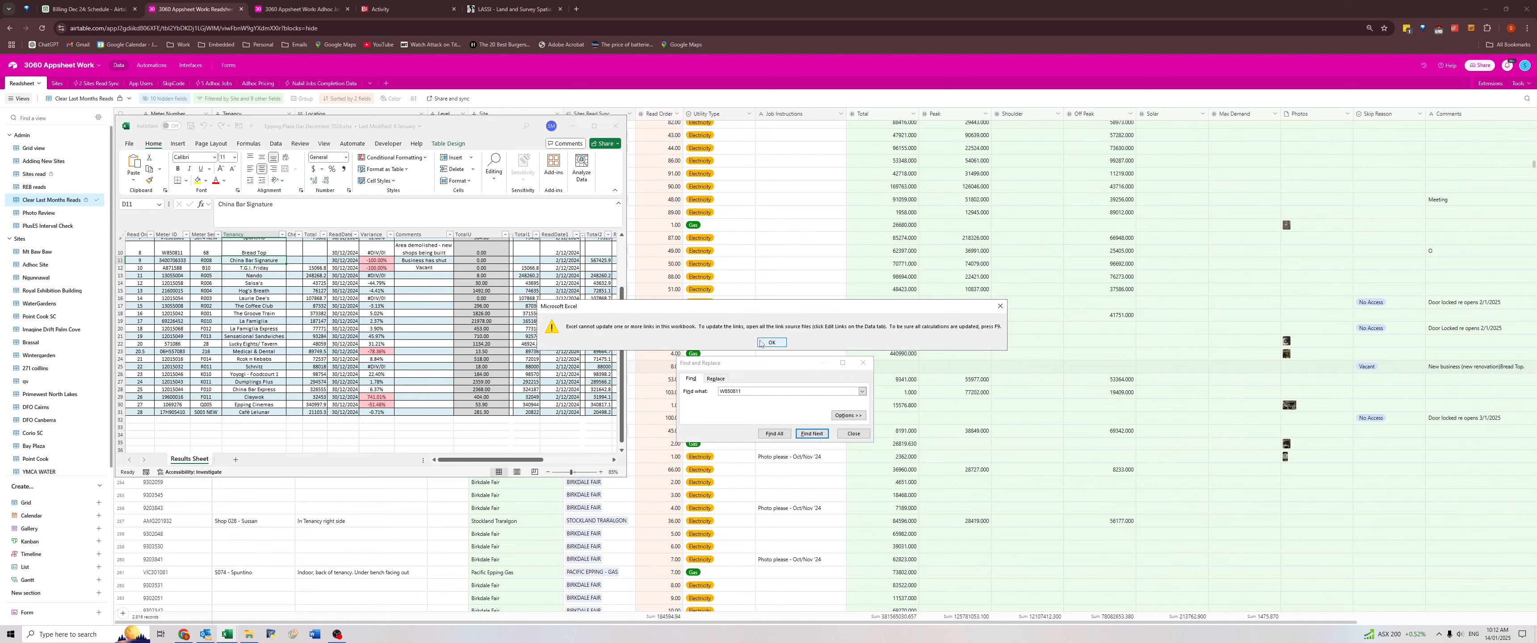
click(772, 343)
click(345, 274)
click(314, 296)
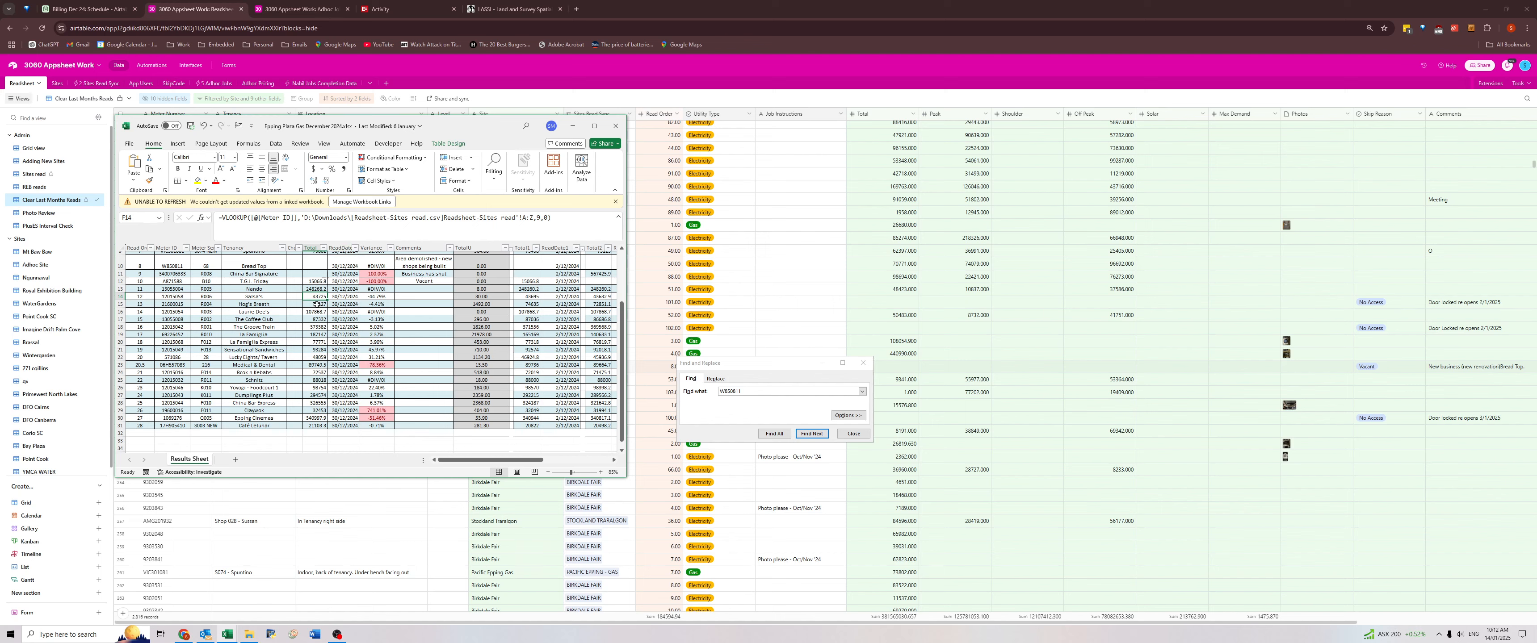
Convert the formulas in the Current Month Total and read date columns to fixed values for all meters.
scroll(317, 296, up, 3)
click(320, 319)
drag(316, 274, 332, 497)
key(ctrl+c)
key(ctrl+shift+v)
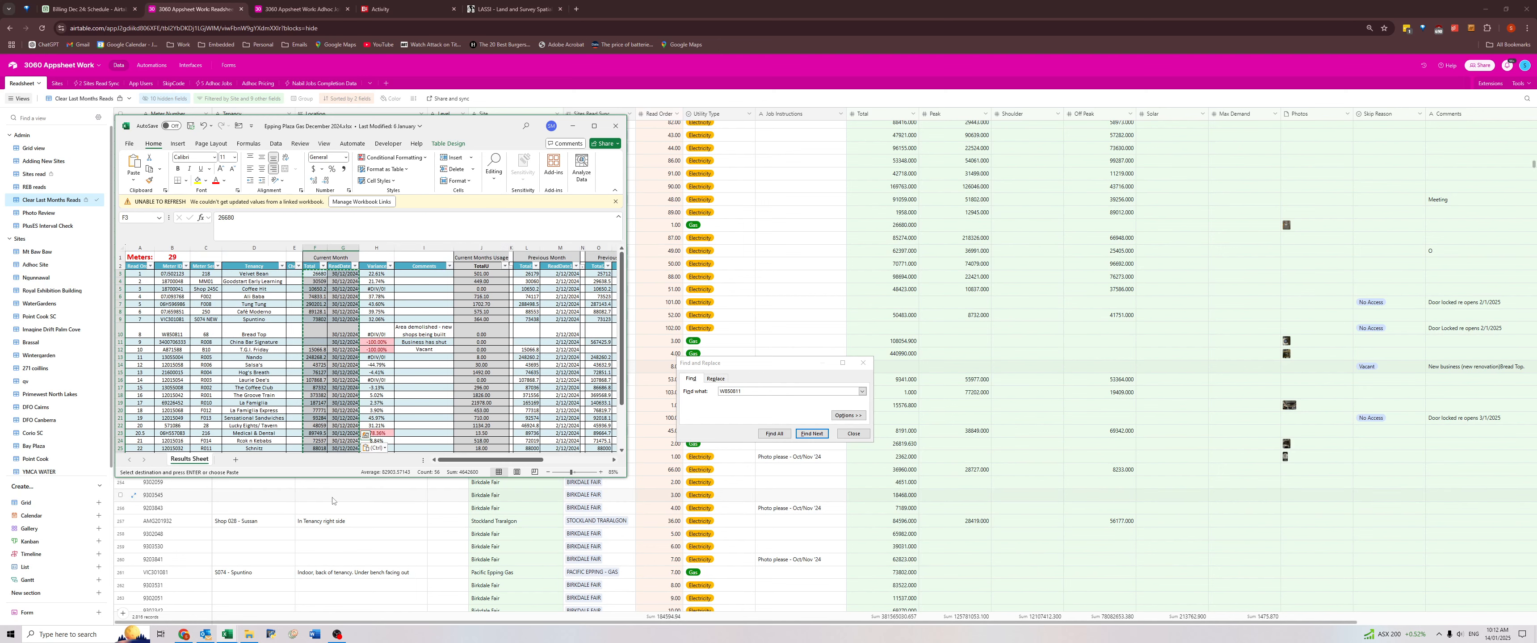
key(Escape)
click(614, 203)
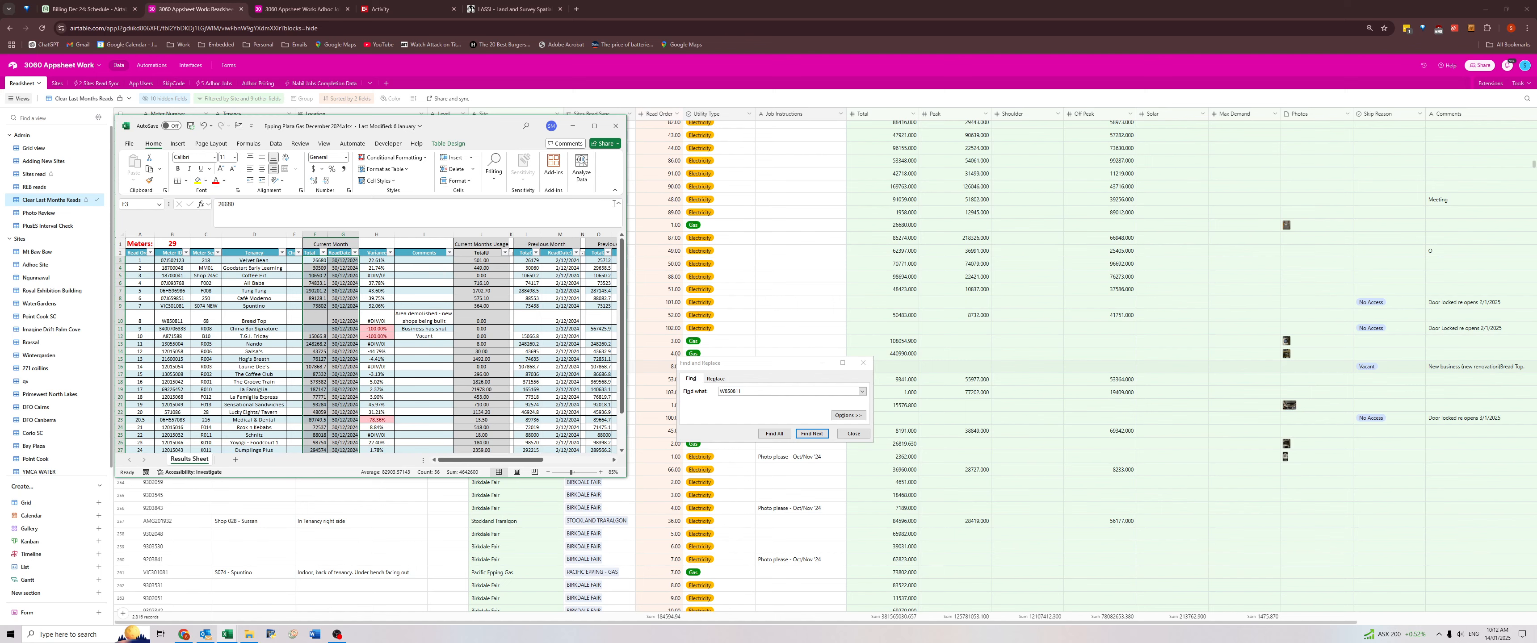
Save the Epping Plaza Gas workbook and close it together with the George St and Pacific Fair December 2024 results workbooks.
key(Return)
key(Return)
key(Return)
key(Return)
key(Return)
click(191, 126)
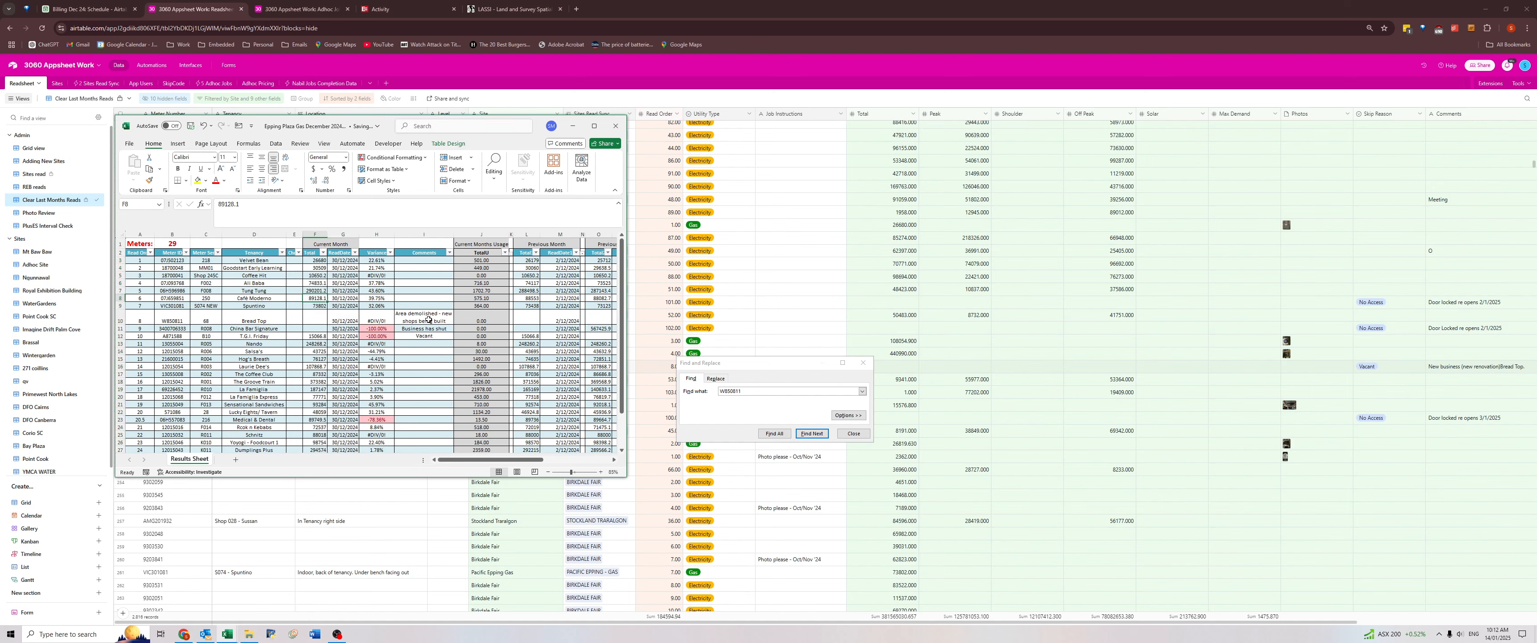
click(329, 310)
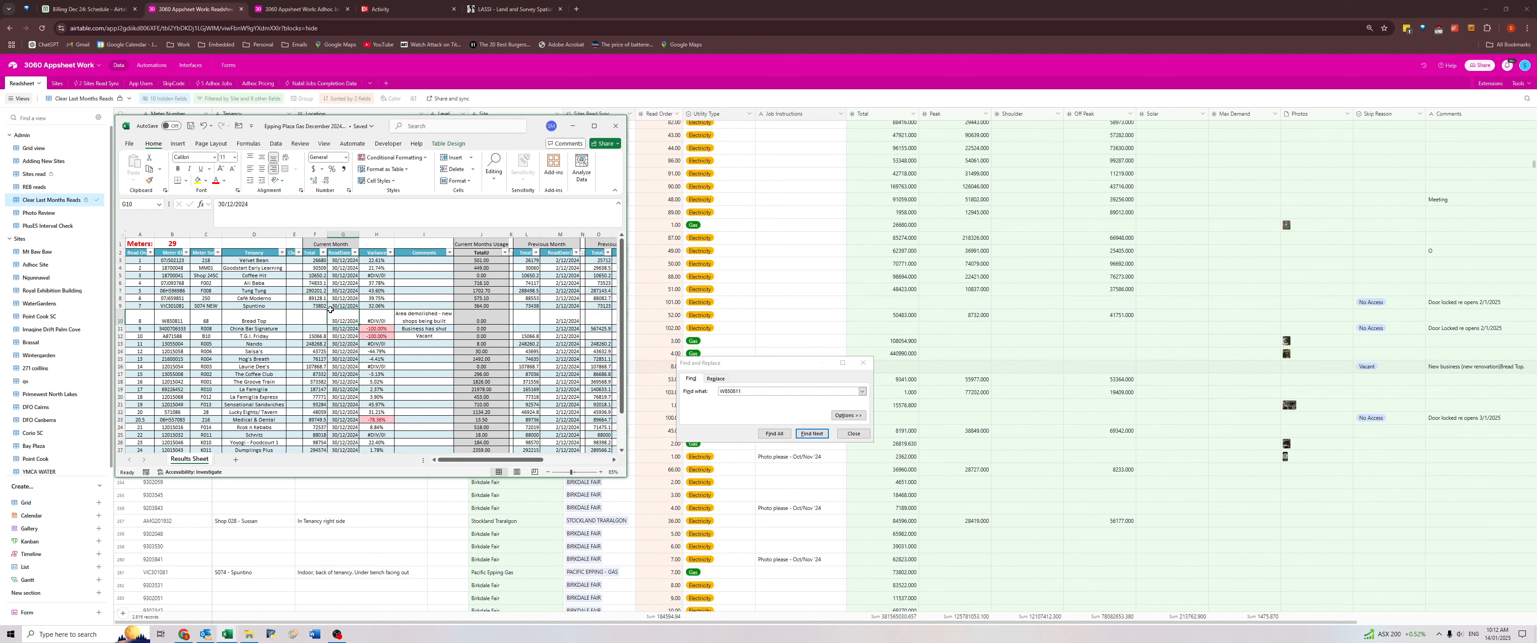
click(620, 127)
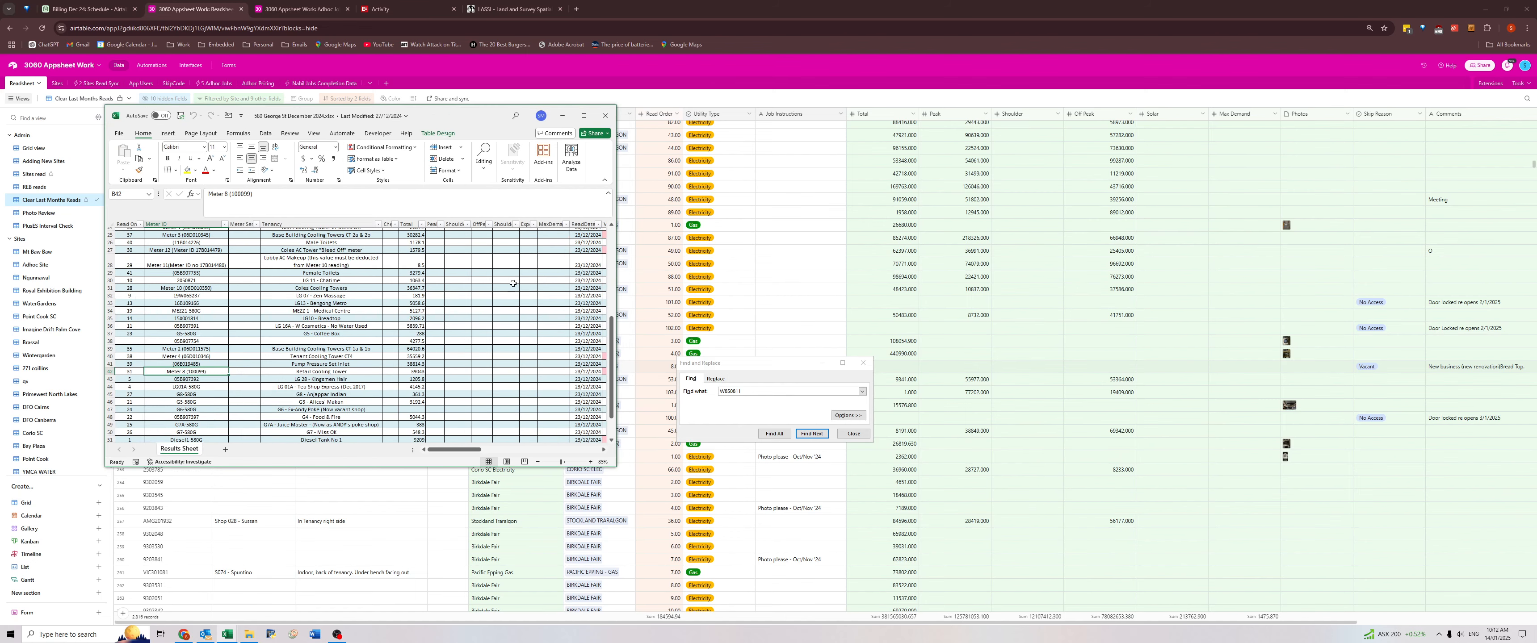
click(605, 115)
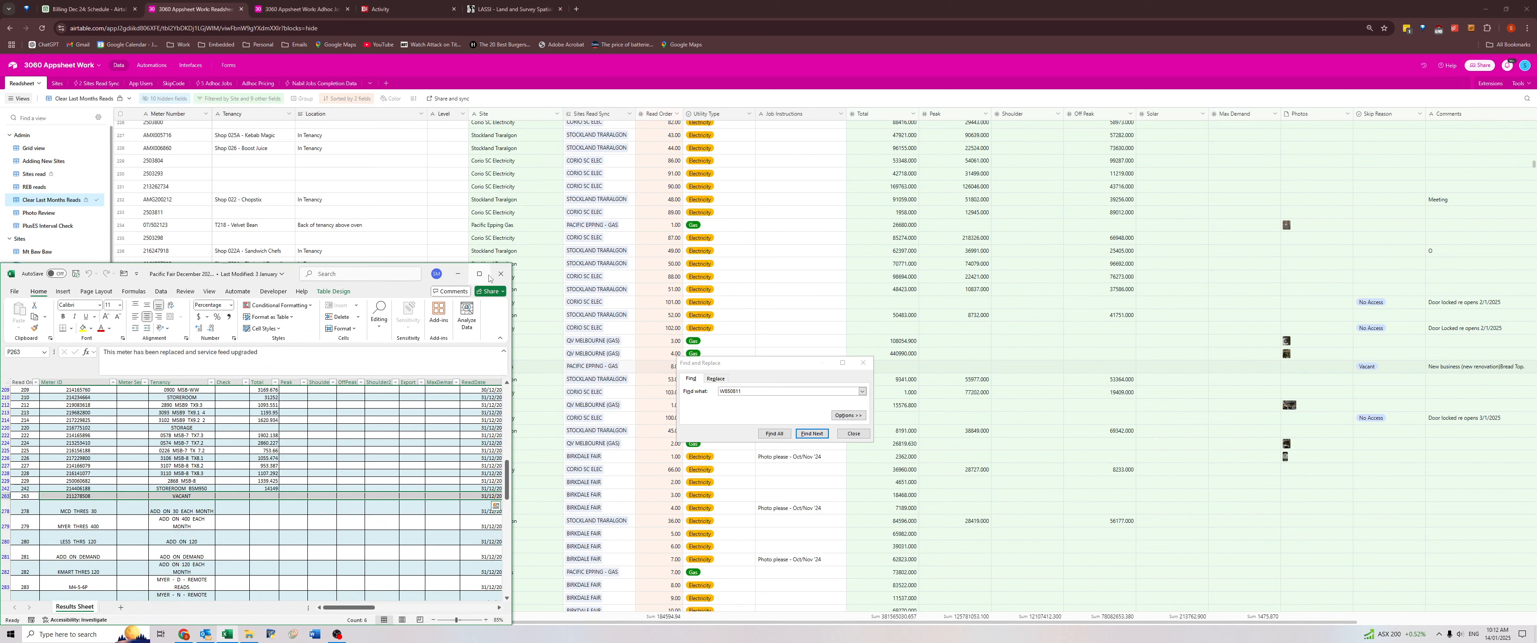
click(500, 274)
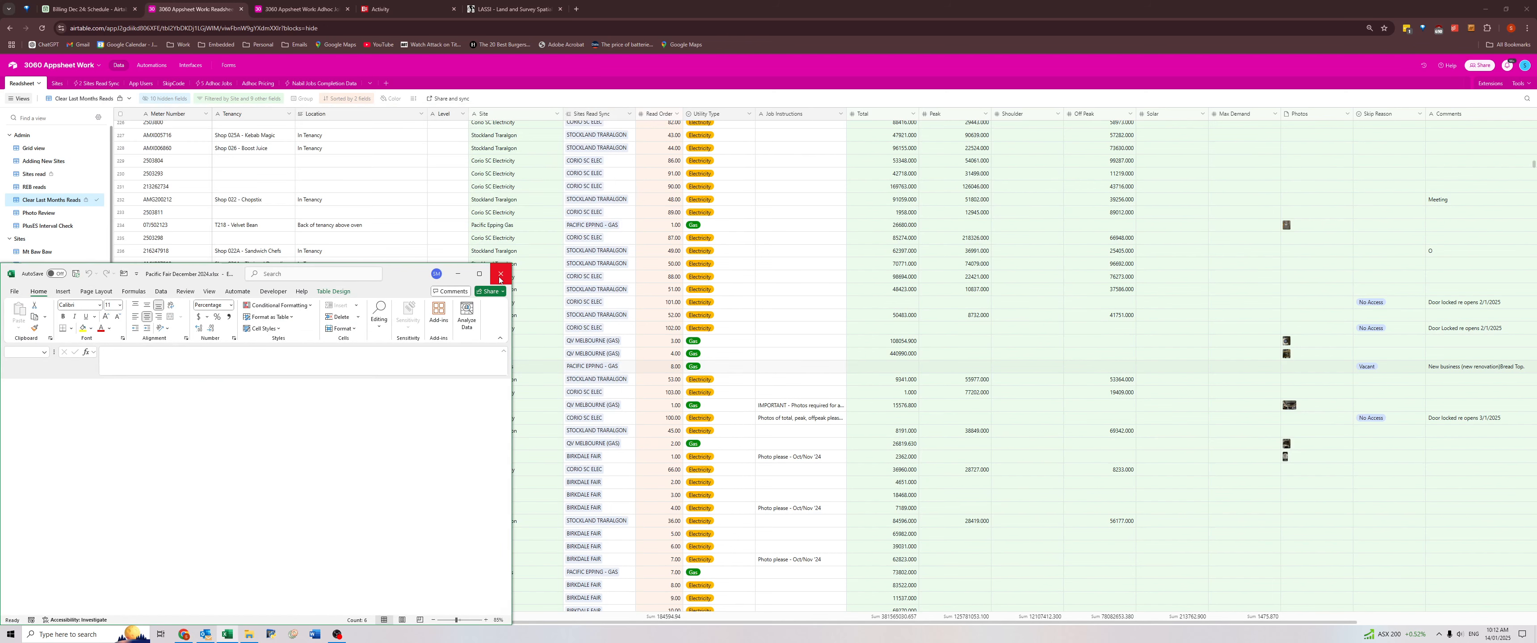
Review the Comments of the following 30/12/2024 reads, down to the request to update access details at Pacific Epping Gas.
click(1454, 419)
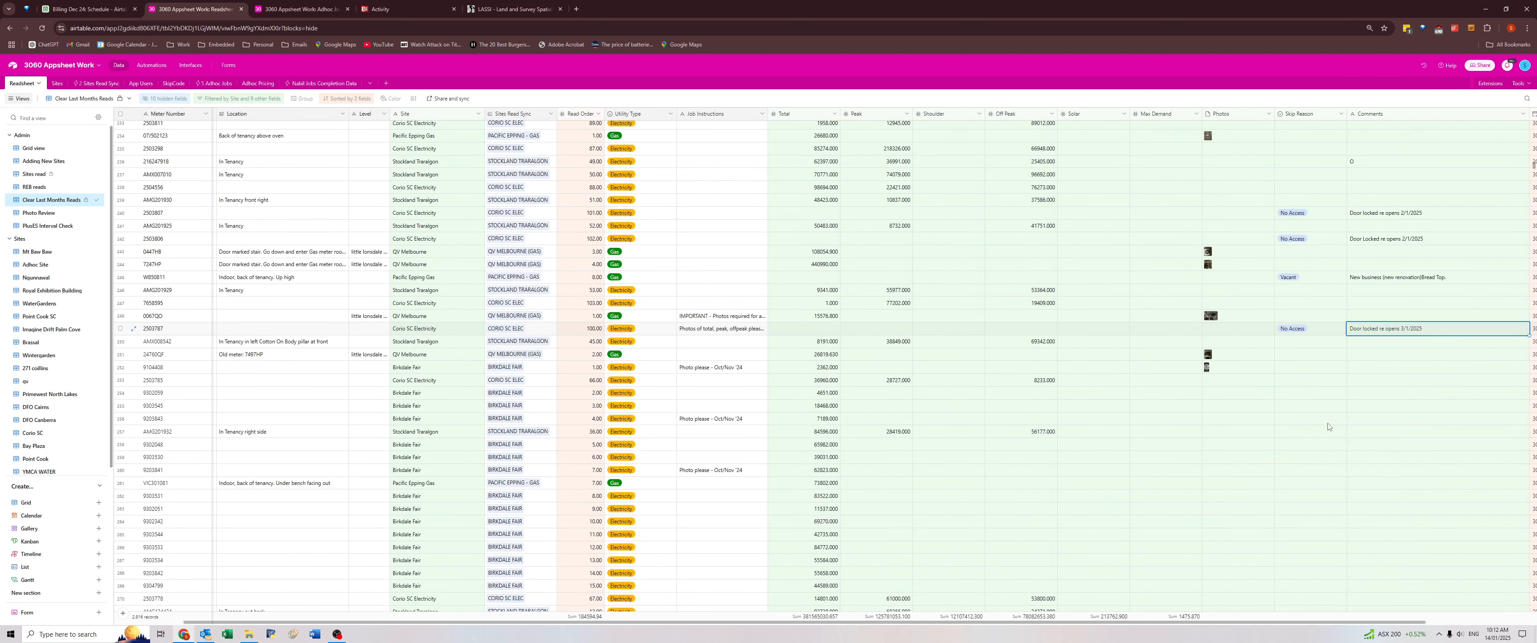
scroll(1325, 425, down, 5)
scroll(1380, 407, right, 2)
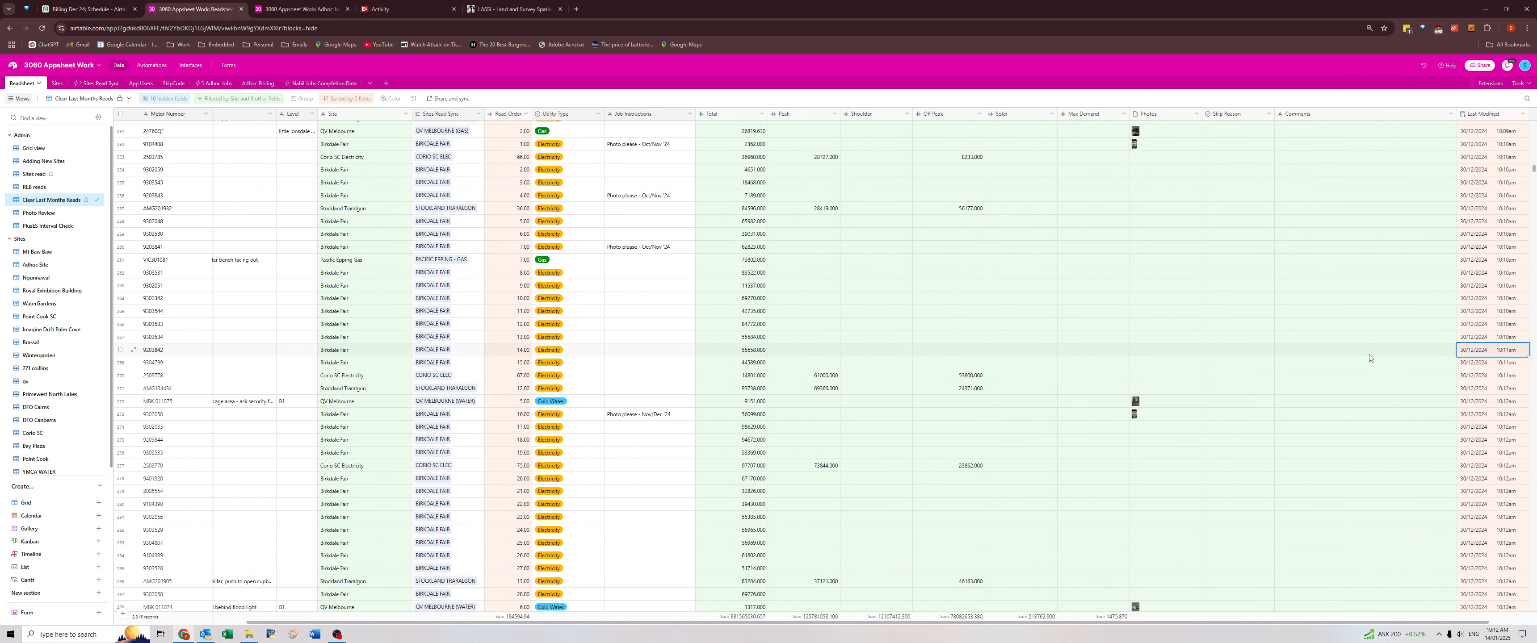
scroll(1343, 391, down, 5)
scroll(1309, 375, down, 2)
click(1301, 358)
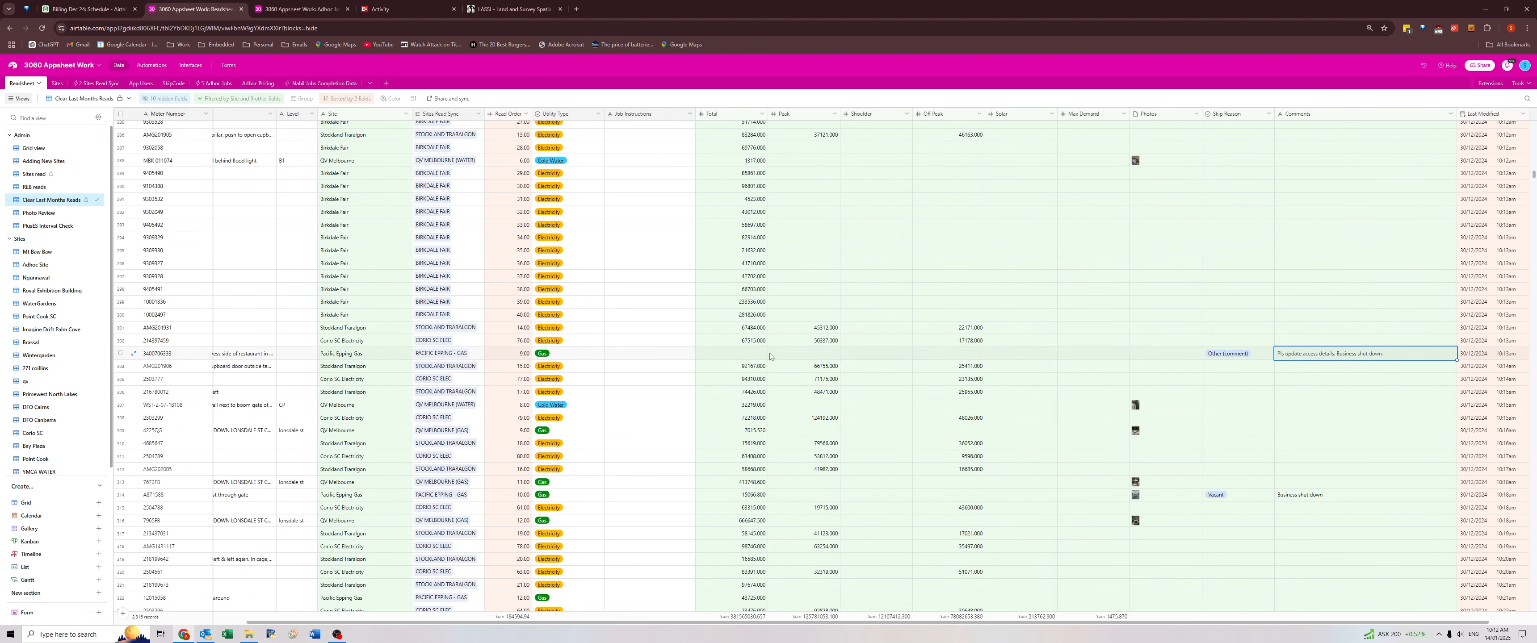
Shorten the Location of the shut-down Pacific Epping Gas meter to "In Kitchen. Ask centre management for access".
scroll(304, 369, left, 2)
click(244, 357)
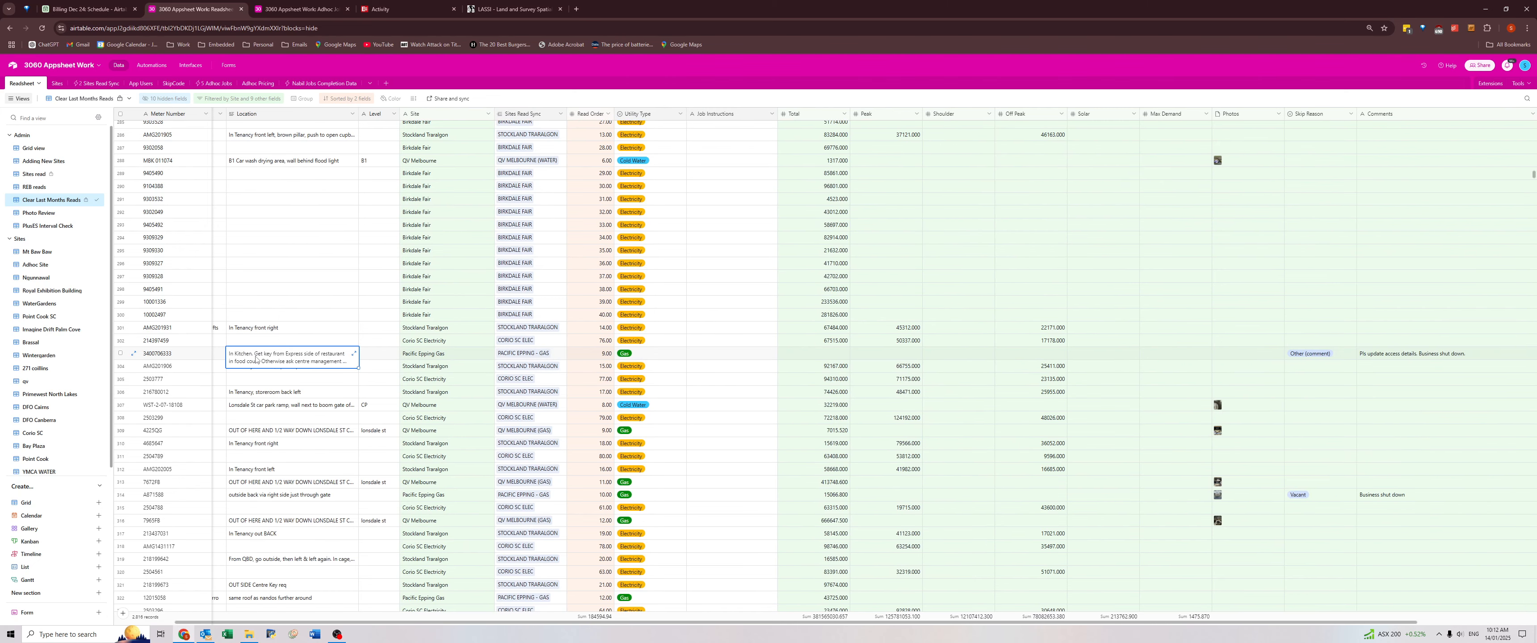
click(256, 360)
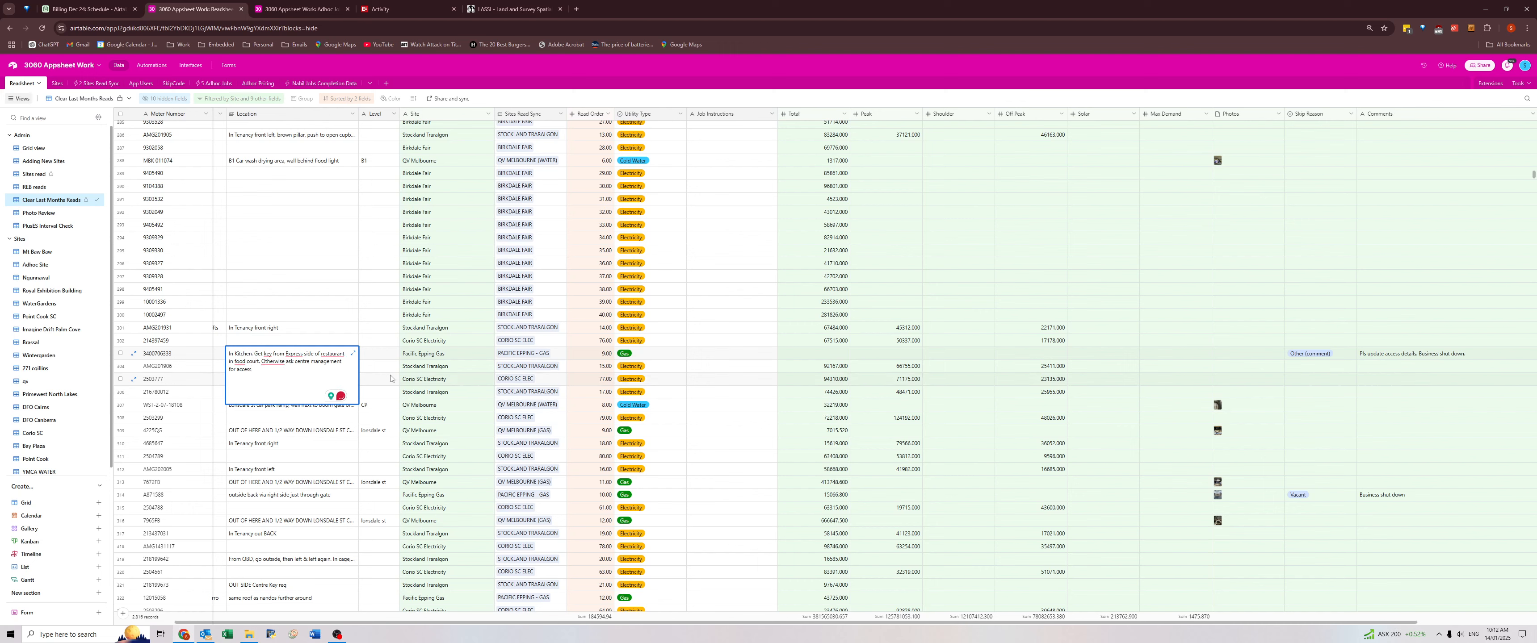
mouse_move(270, 361)
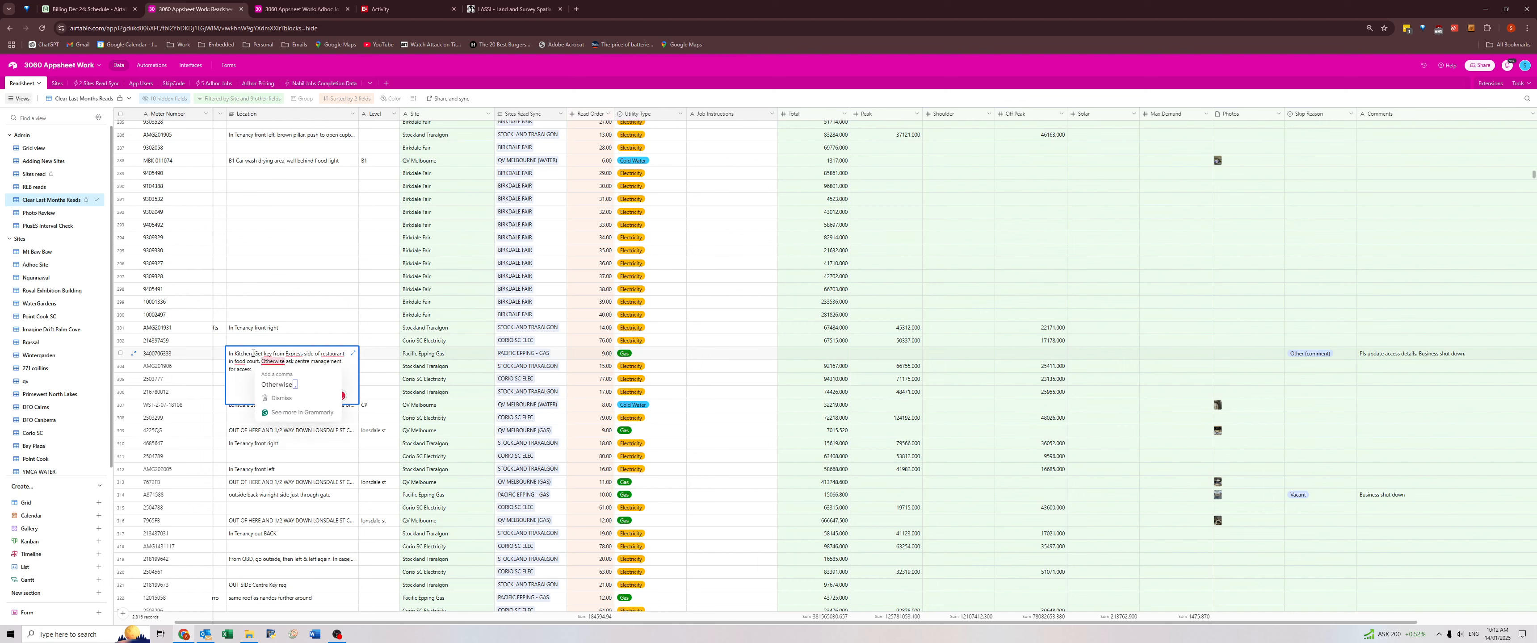
drag(253, 353, 293, 364)
key(BackSpace)
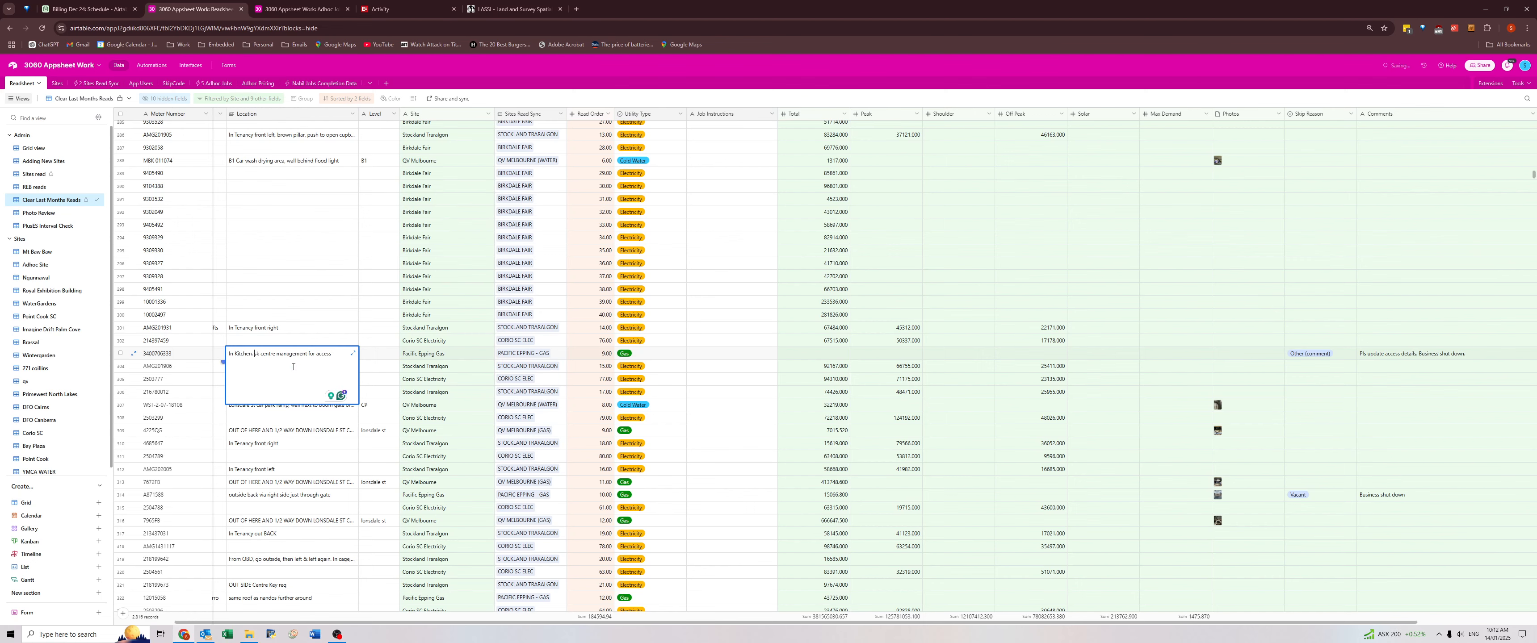
text(As)
click(1383, 357)
Change that meter's R008 Tenancy to vacant, keeping China Bar in brackets as the previous tenant.
scroll(384, 358, left, 3)
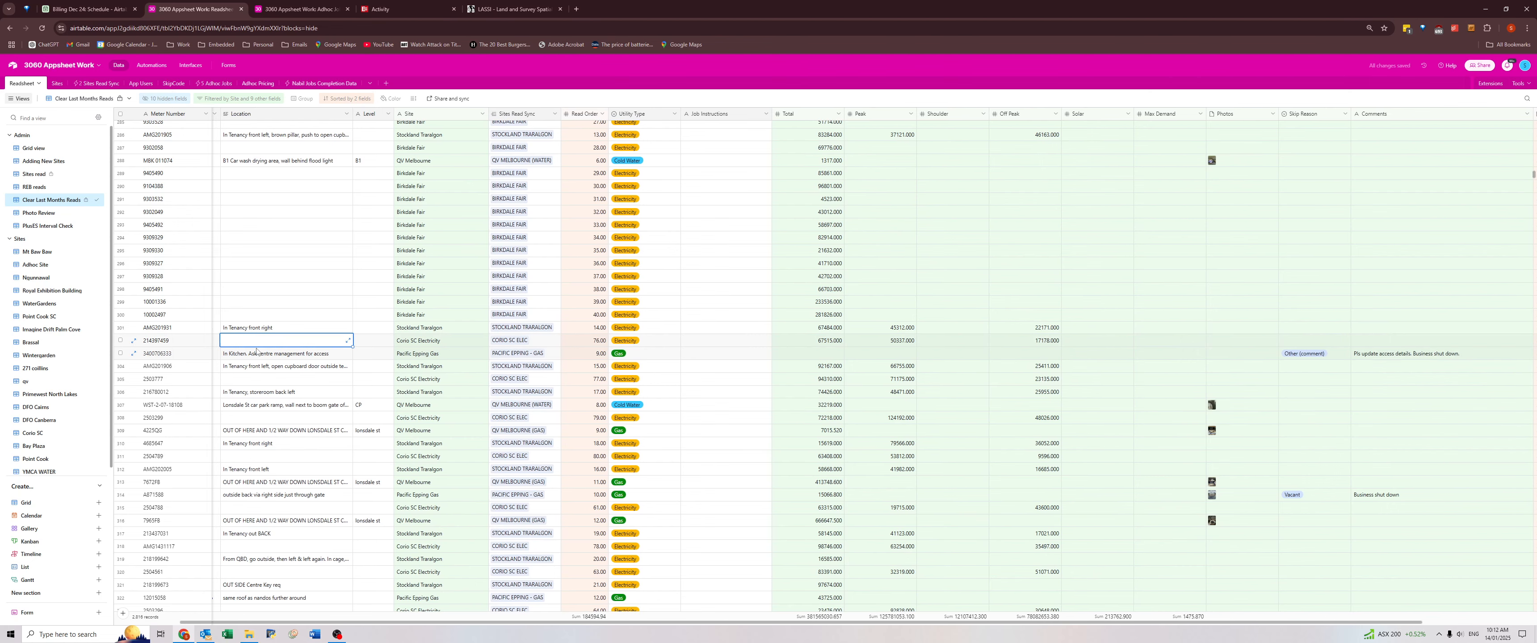
click(239, 355)
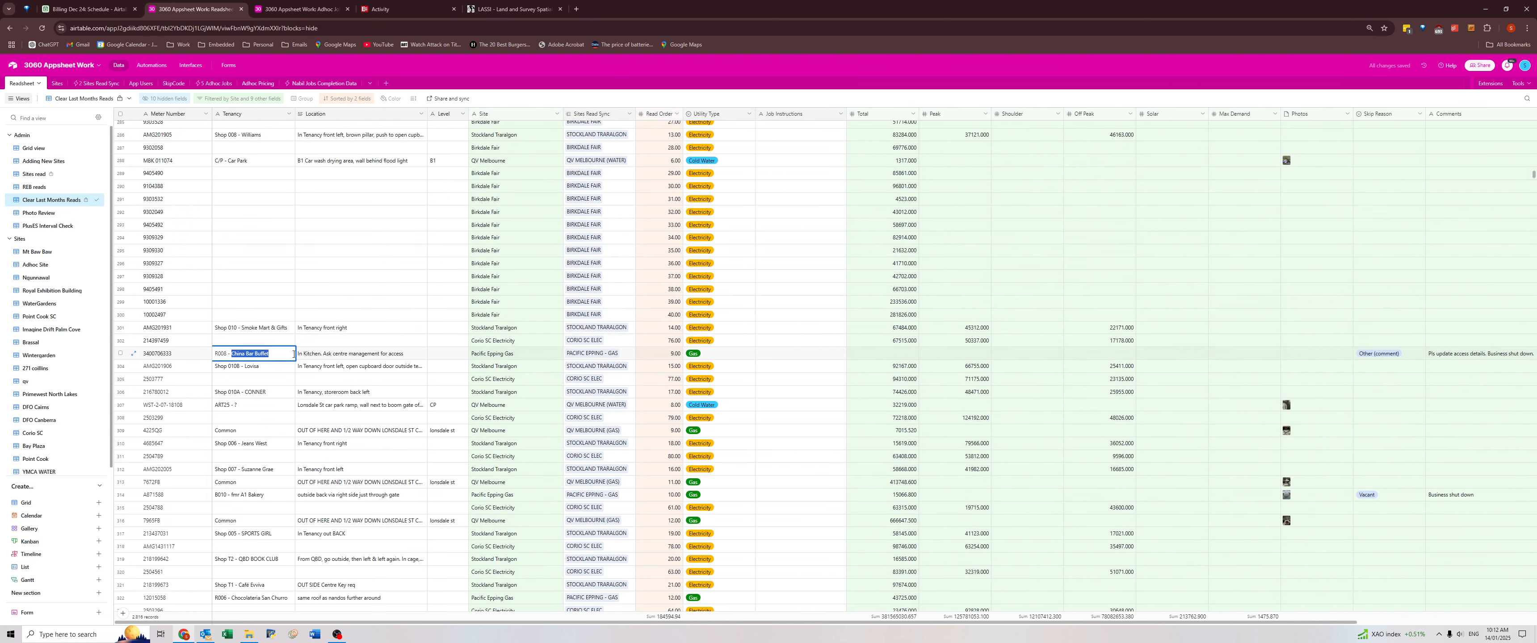
text(Vc)
click(331, 356)
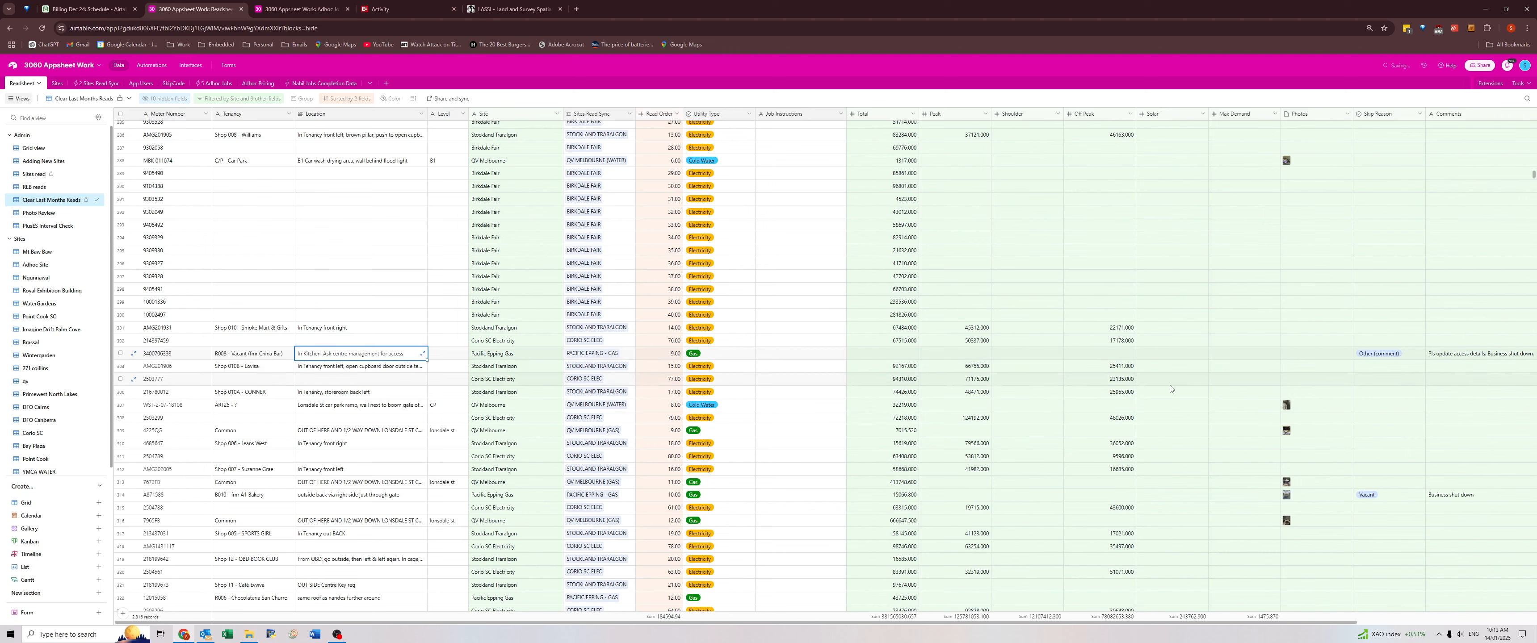
click(1364, 358)
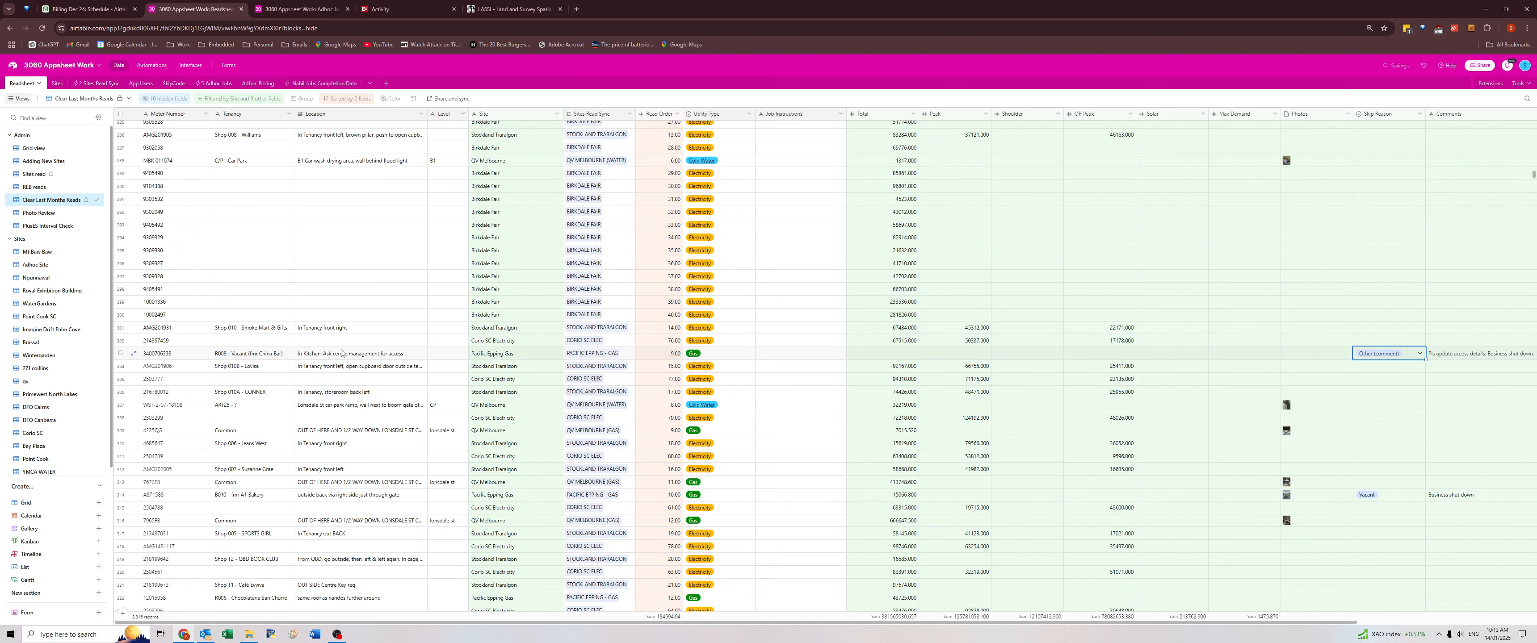
click(1485, 356)
Enter "Vacant" in the B010 Tenancy of the Pacific Epping Gas meter commented "Business shut down".
scroll(1416, 416, down, 1)
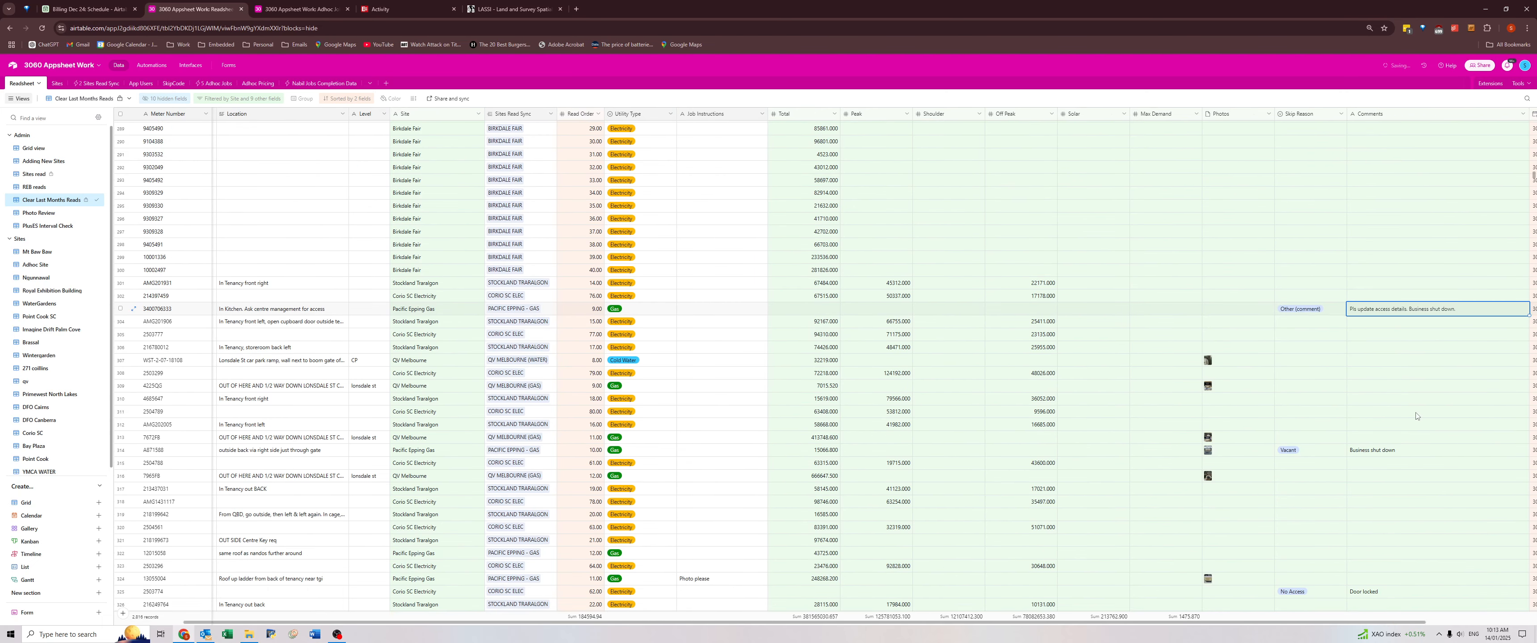
scroll(1415, 416, down, 1)
click(1366, 406)
key(Left)
key(Left)
key(Left)
key(Left)
key(Left)
key(Left)
key(Left)
key(Left)
key(Left)
key(Left)
key(Left)
key(Left)
key(Left)
key(Left)
key(Left)
key(Left)
key(Left)
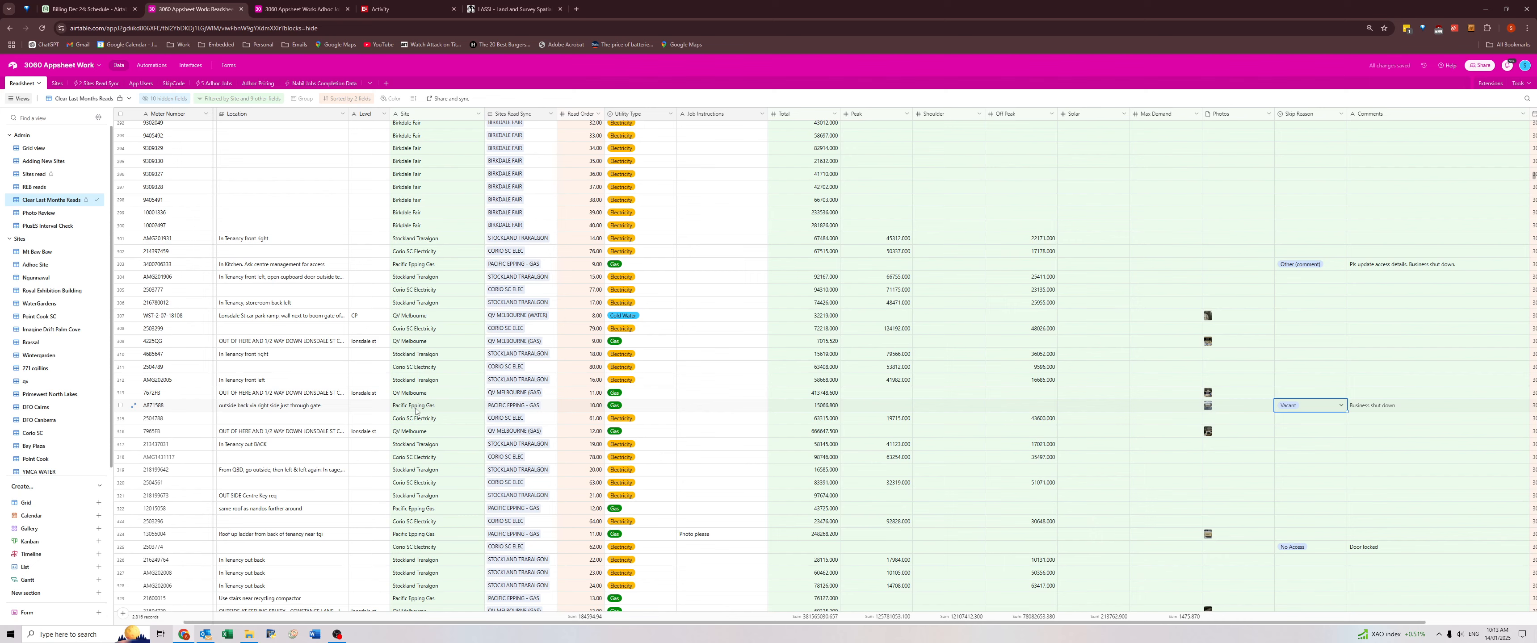
key(Right)
key(Return)
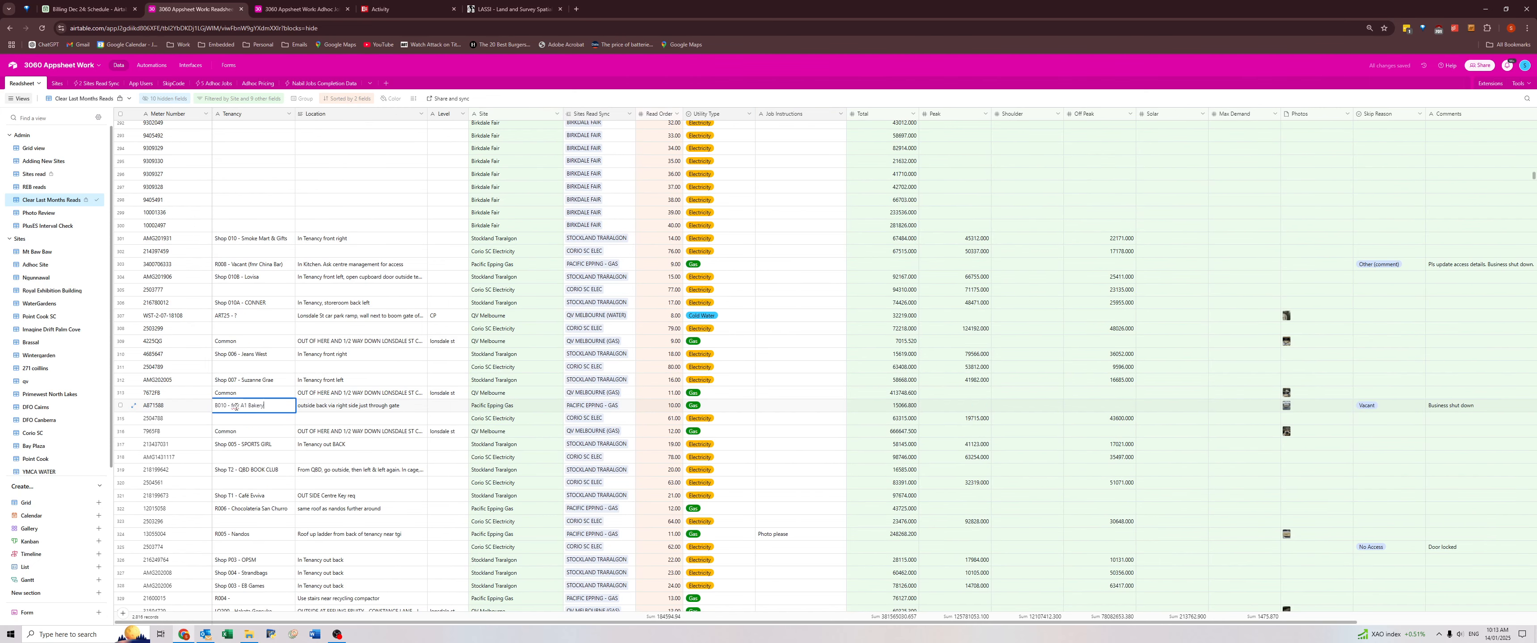
text(Vacant ()
Review the next Comments, from "Door locked" at Corio SC Electricity down to "Screen faded - very difficult to read (refer photo)".
click(1446, 549)
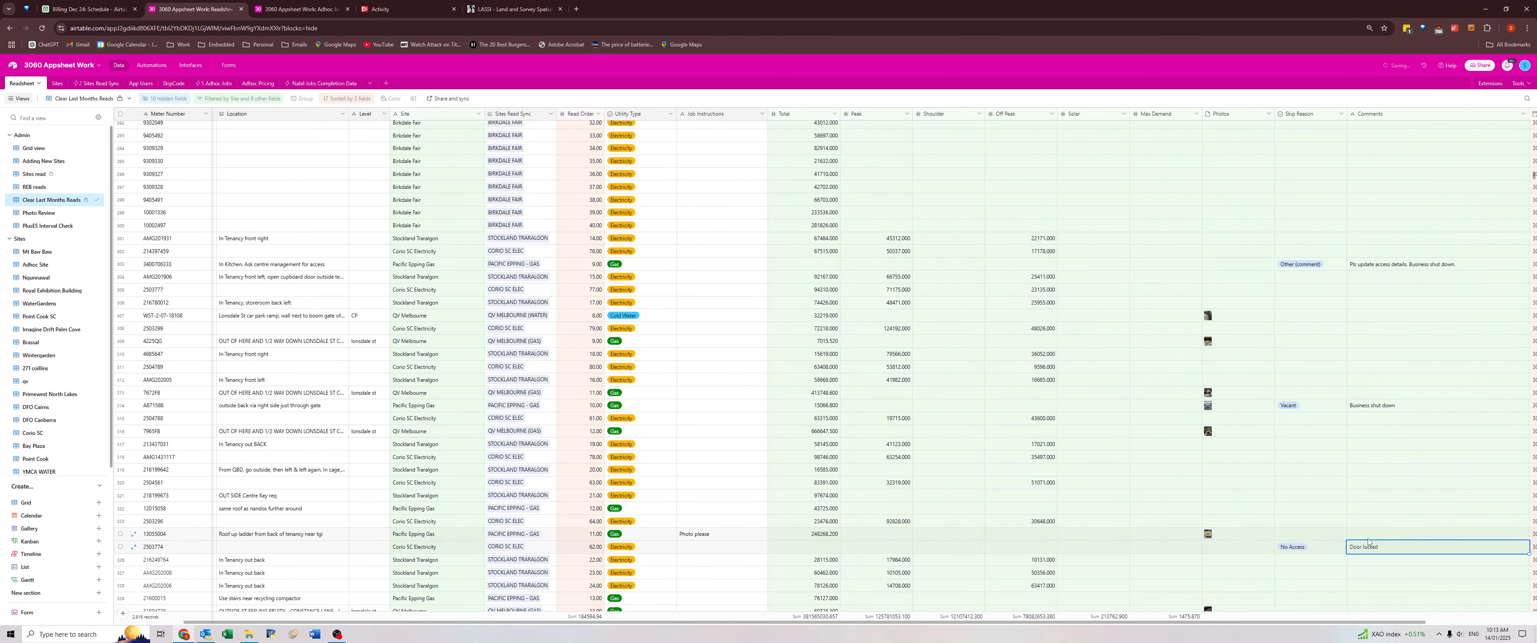
key(Right)
scroll(1327, 460, down, 5)
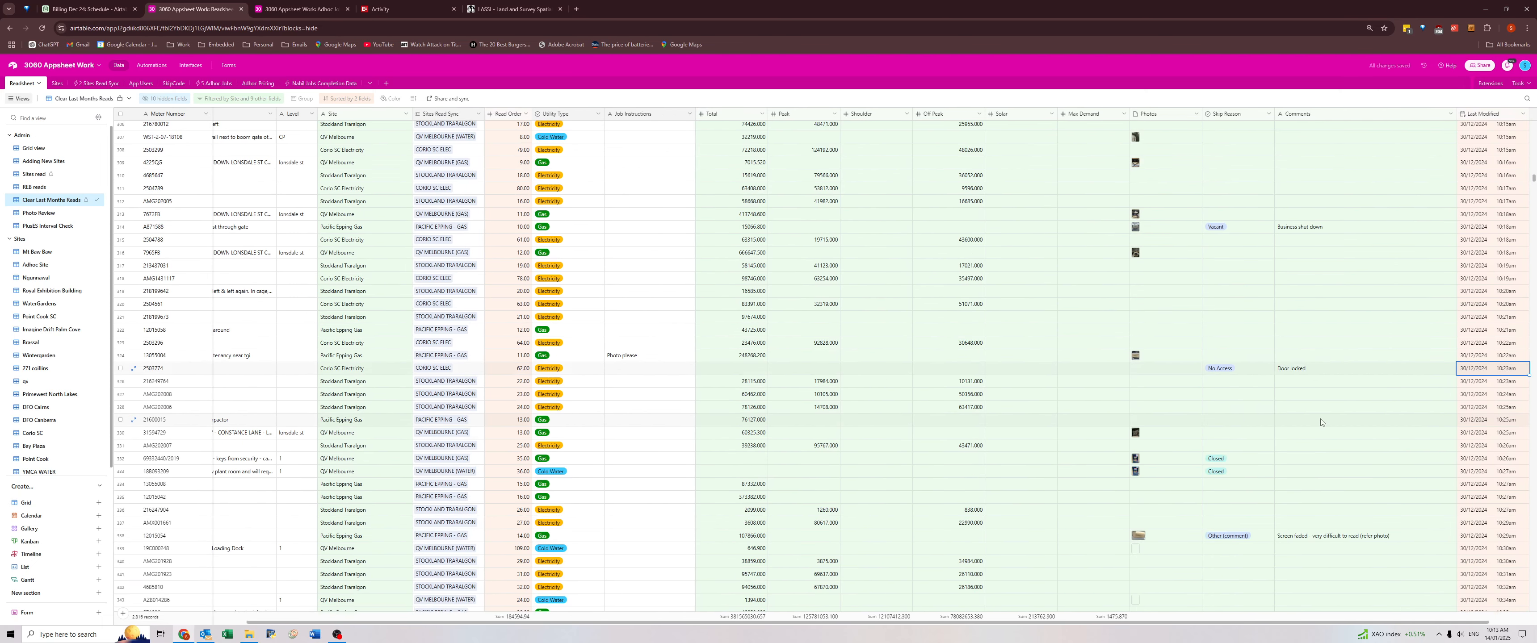
click(1300, 404)
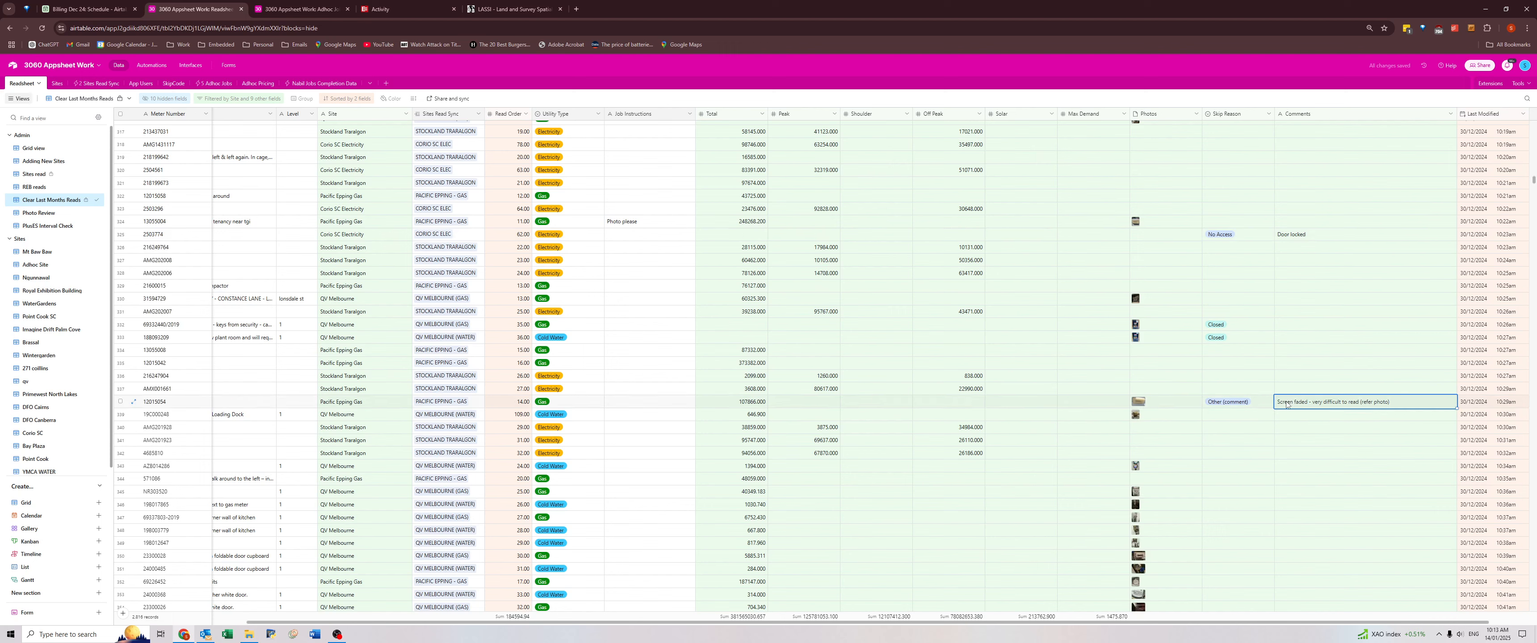
Add the job instruction "Photo please" to the faded-screen Pacific Epping Gas meter and open its photo.
click(636, 403)
text(Ph)
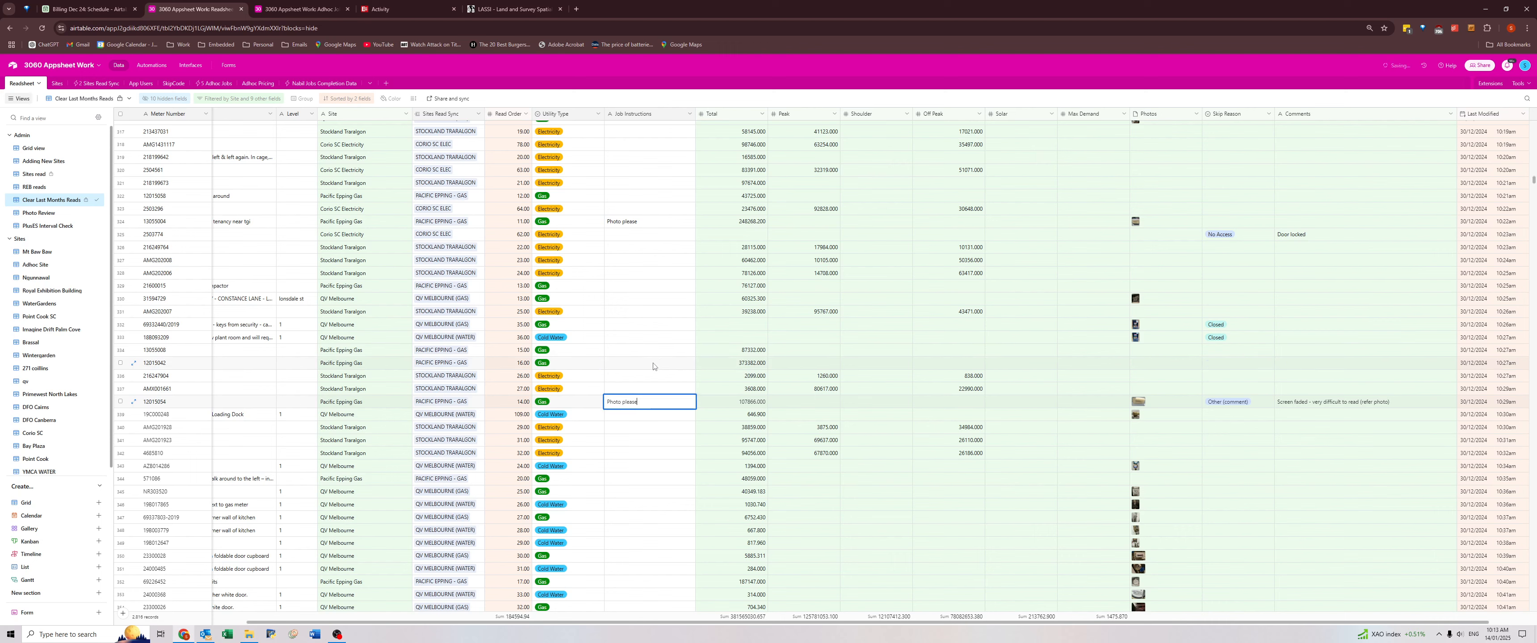
text(oto please)
click(1152, 403)
click(1138, 402)
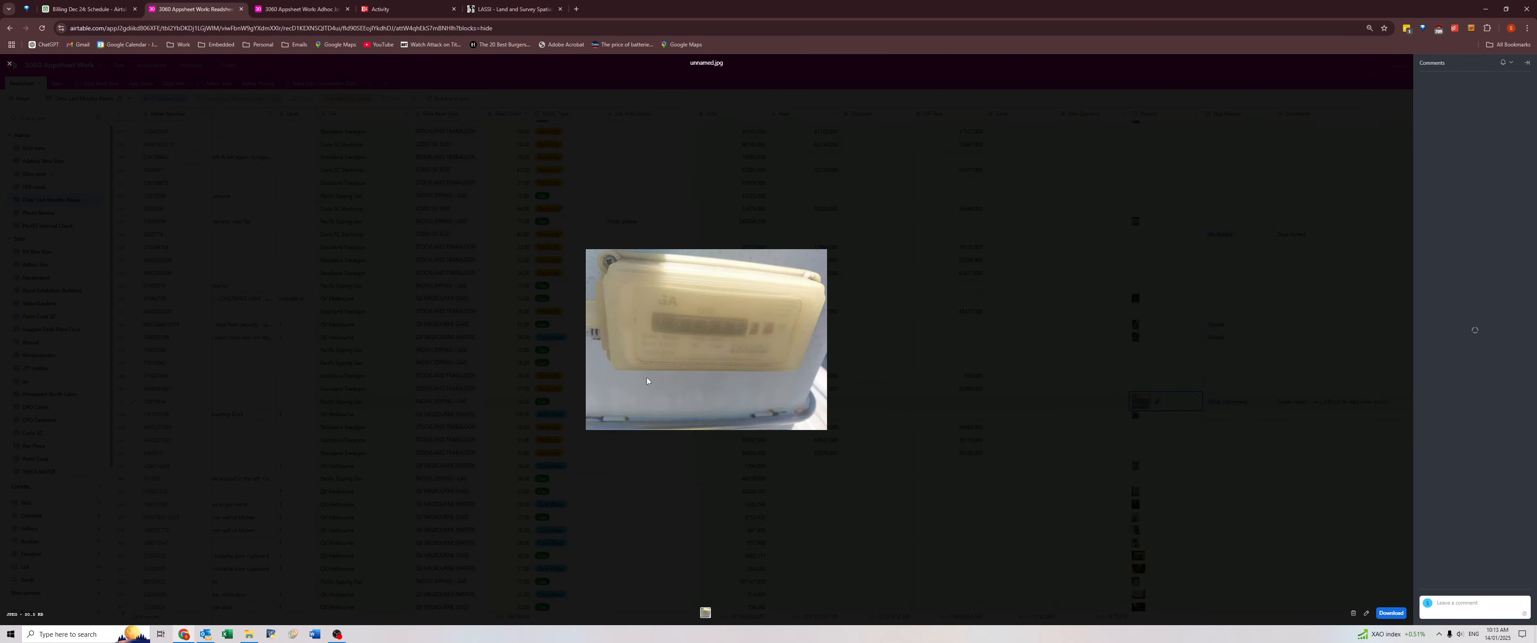
Close the meter photo and review the following Comments down to "Can't open padlock" at Esprit Apartments.
click(841, 370)
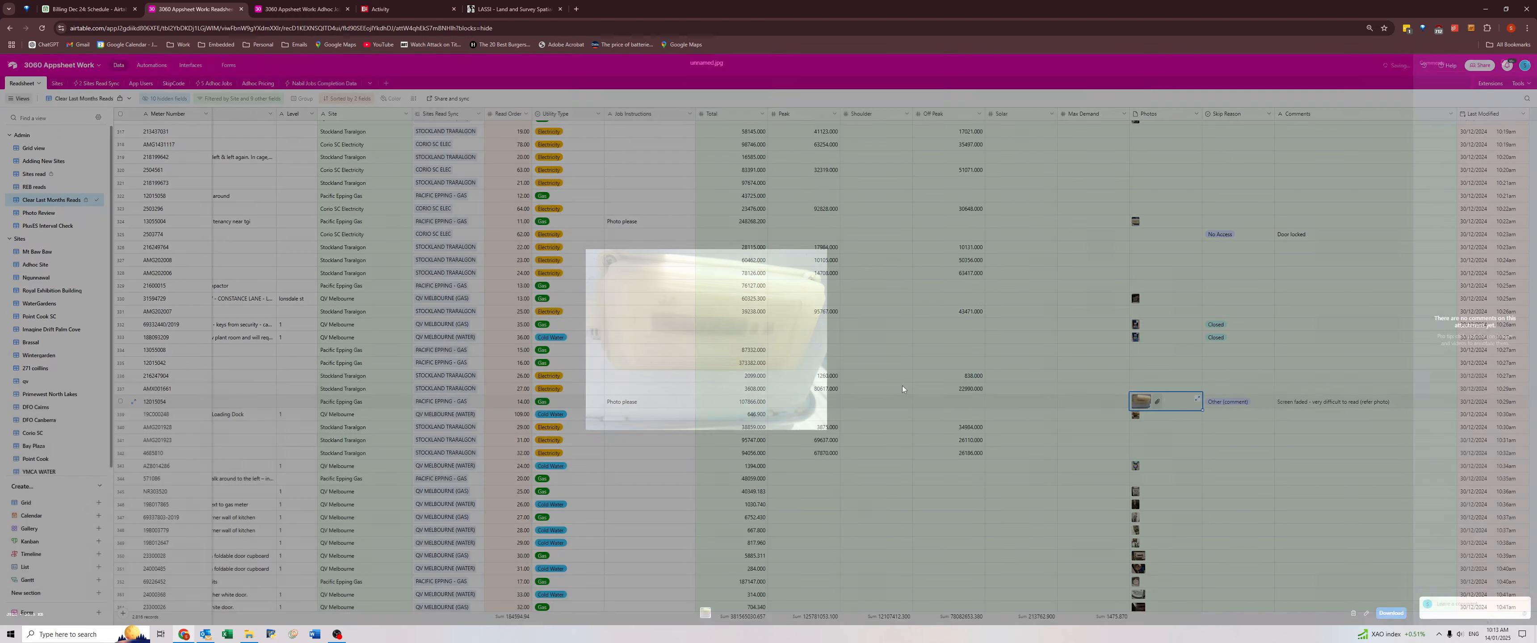
click(1282, 406)
click(1297, 416)
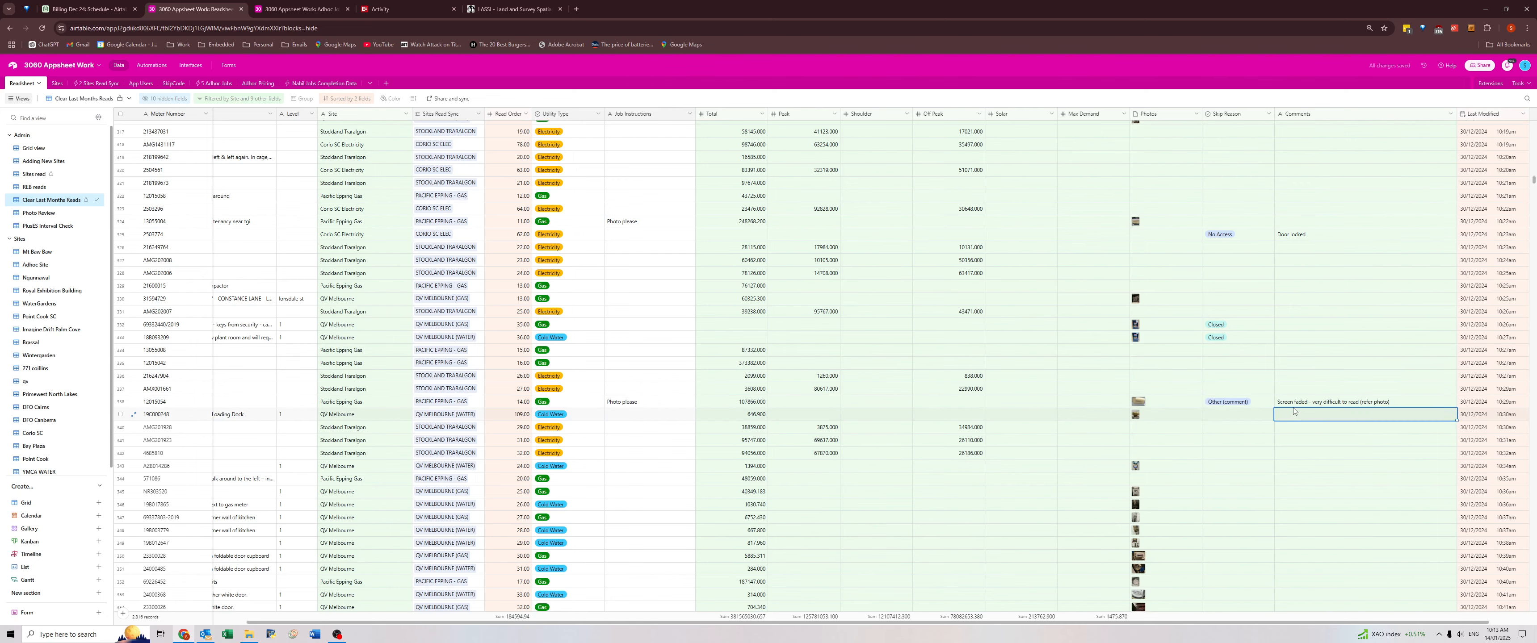
scroll(1294, 412, down, 3)
scroll(1294, 411, down, 10)
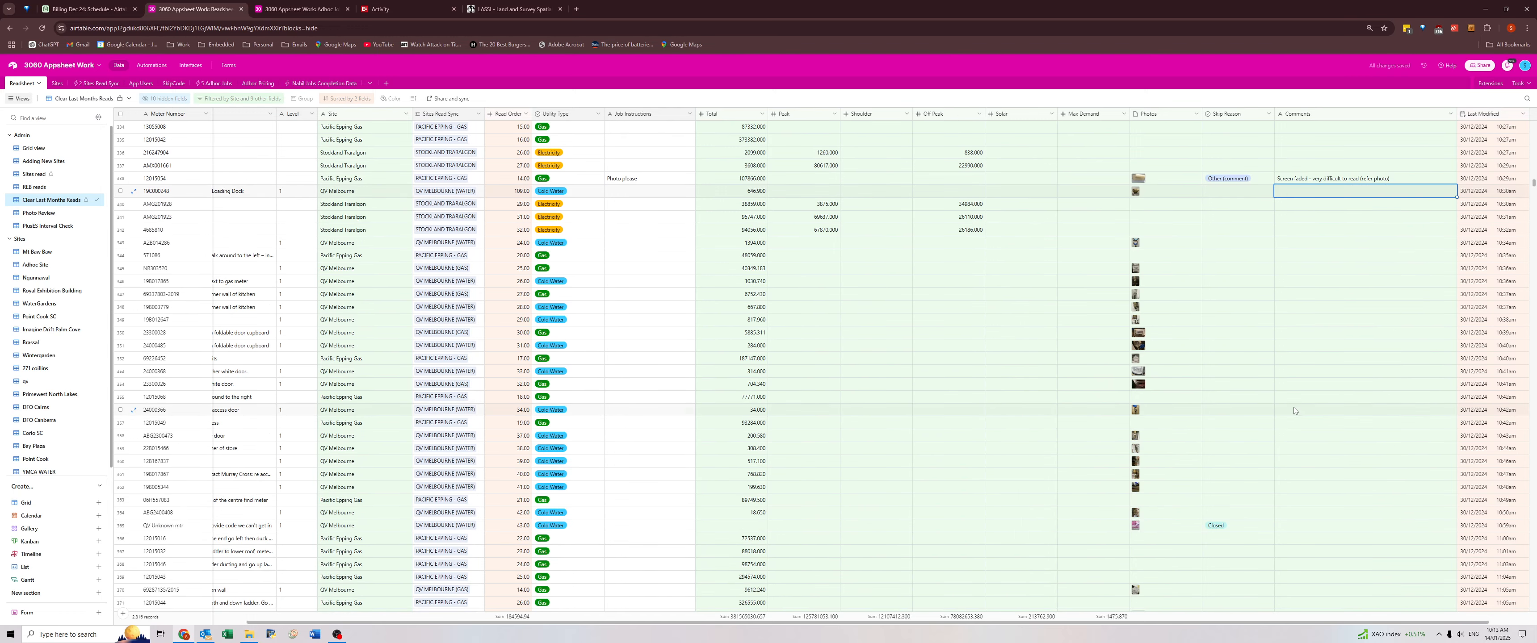
scroll(1295, 413, down, 18)
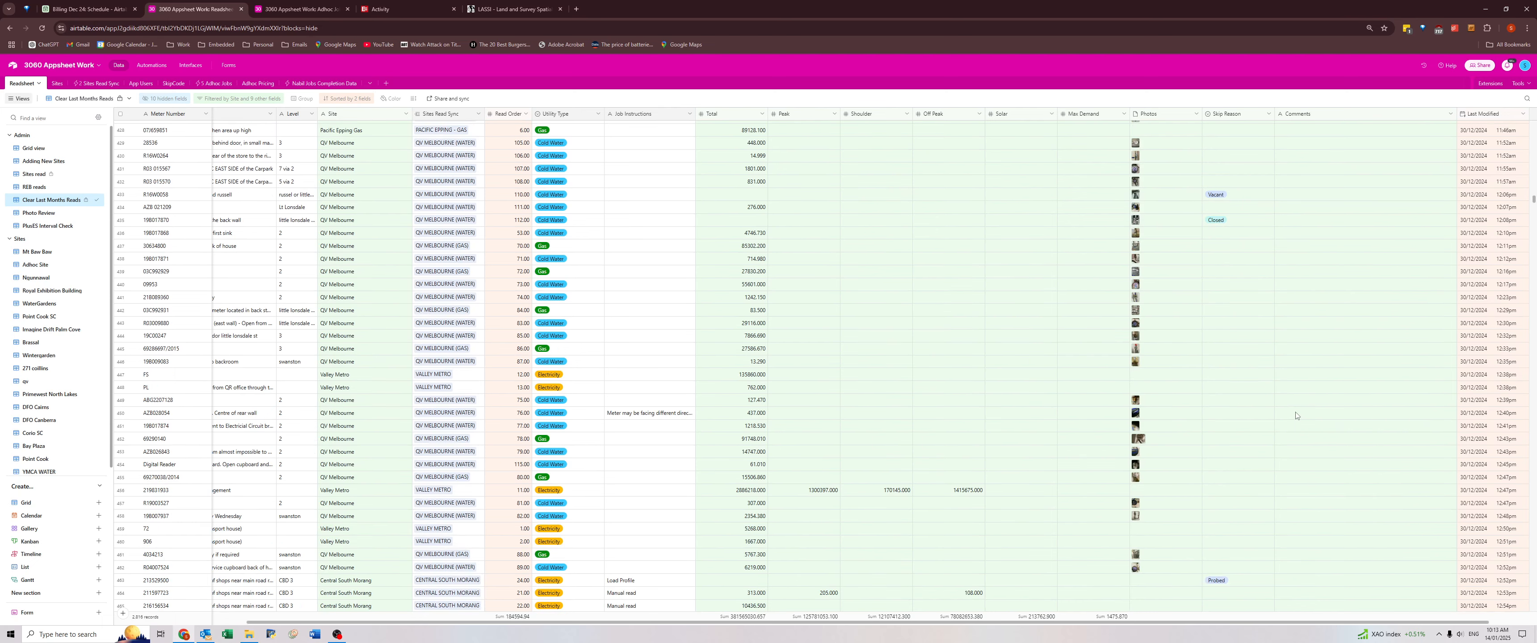
scroll(1295, 415, down, 13)
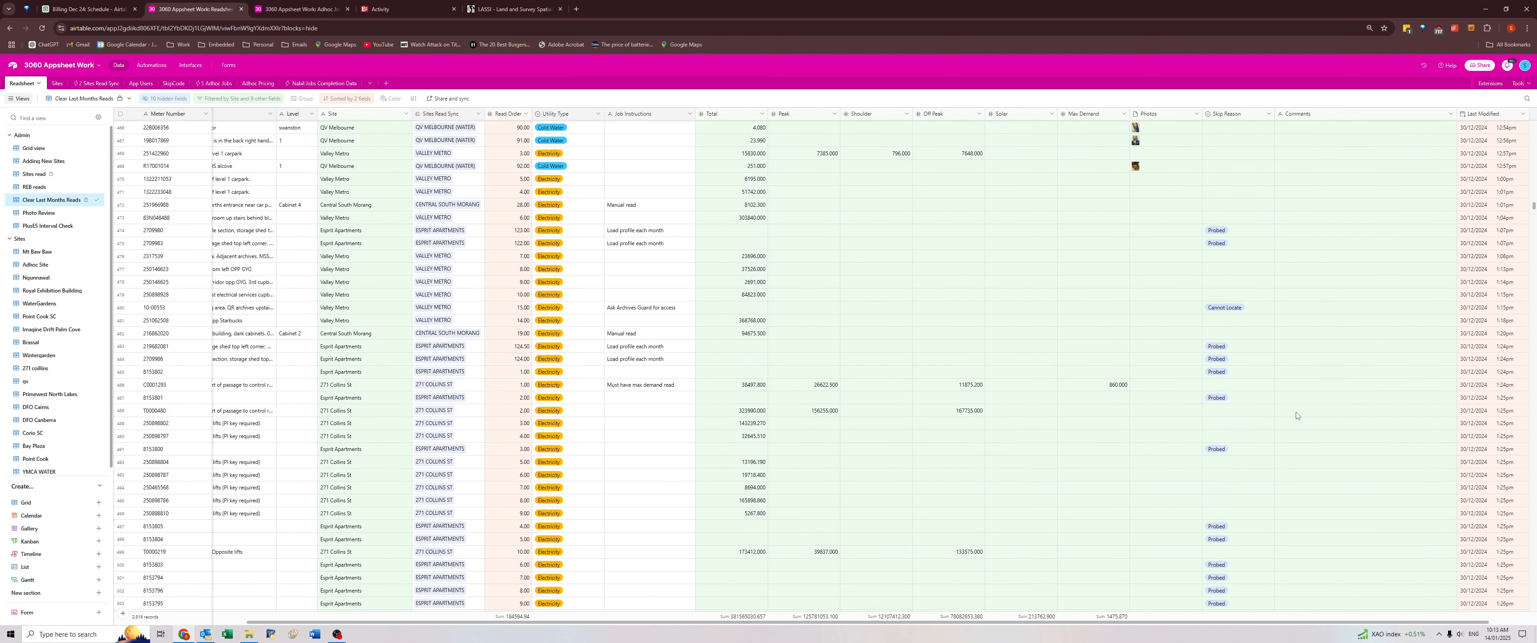
scroll(1296, 415, down, 17)
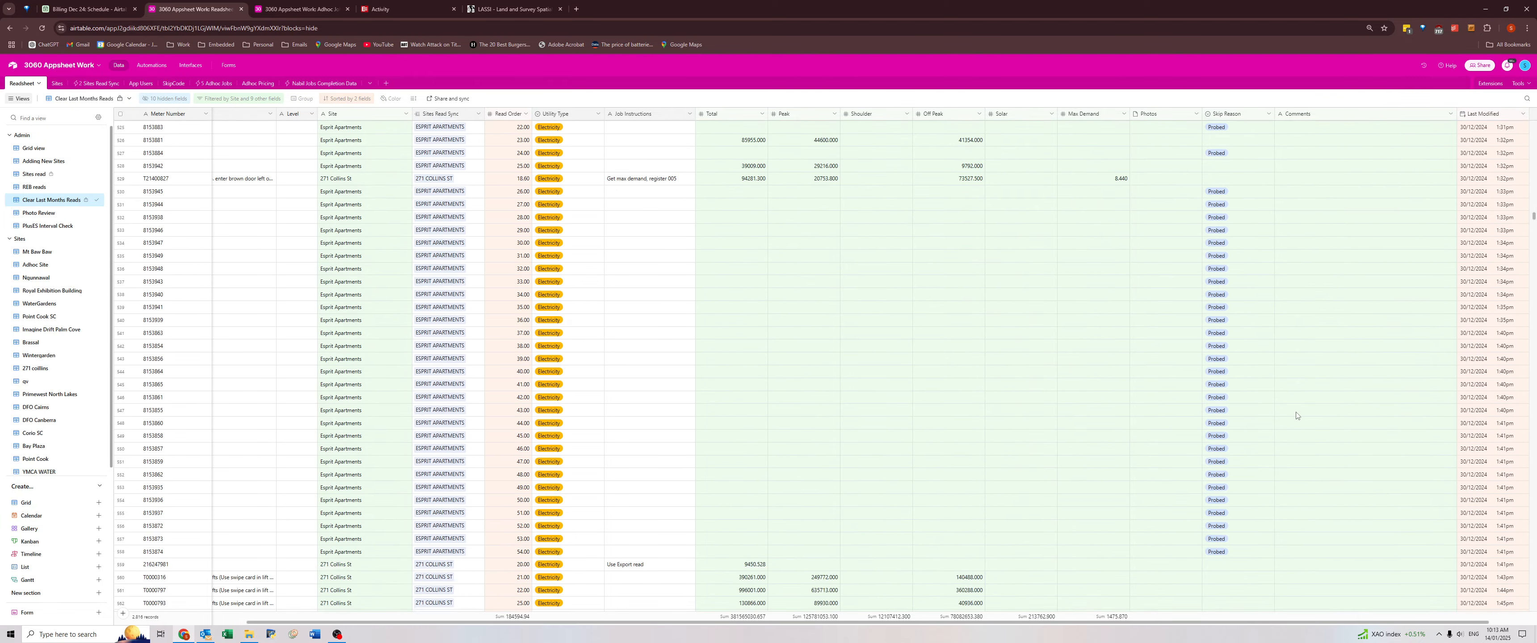
scroll(1295, 415, down, 3)
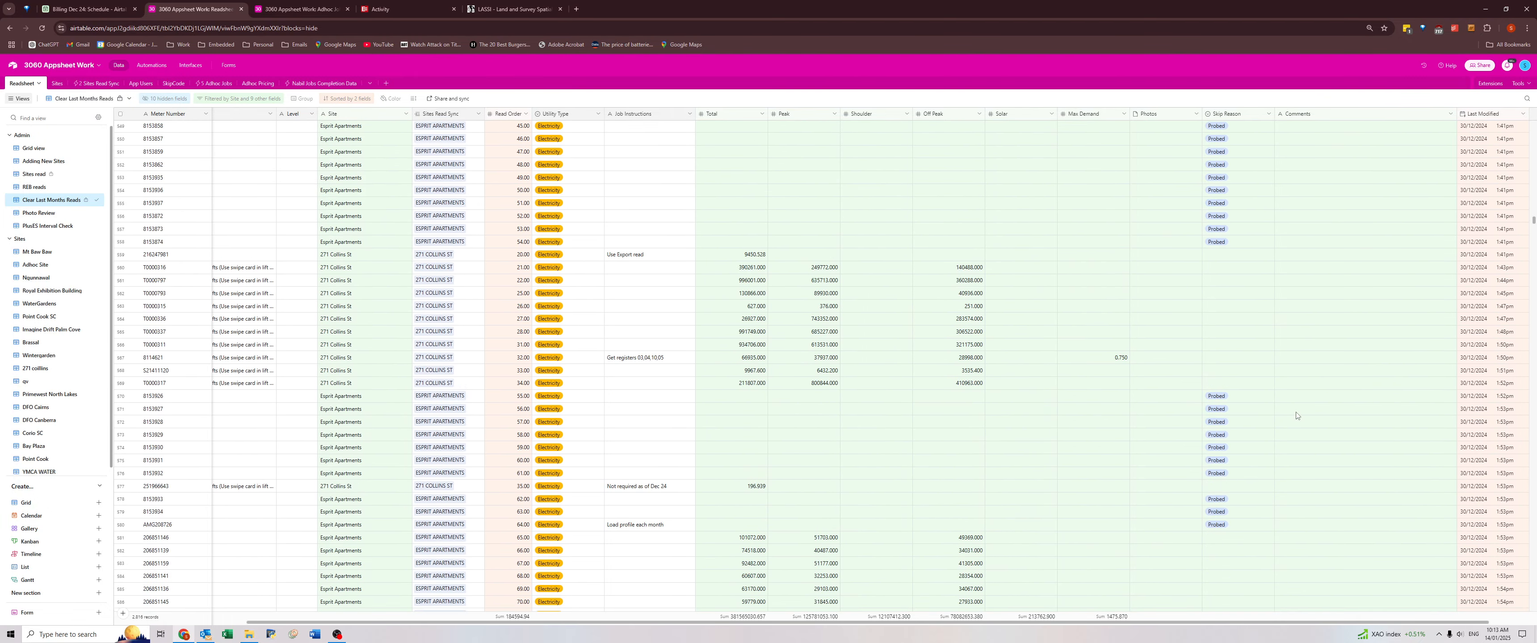
scroll(1295, 416, down, 8)
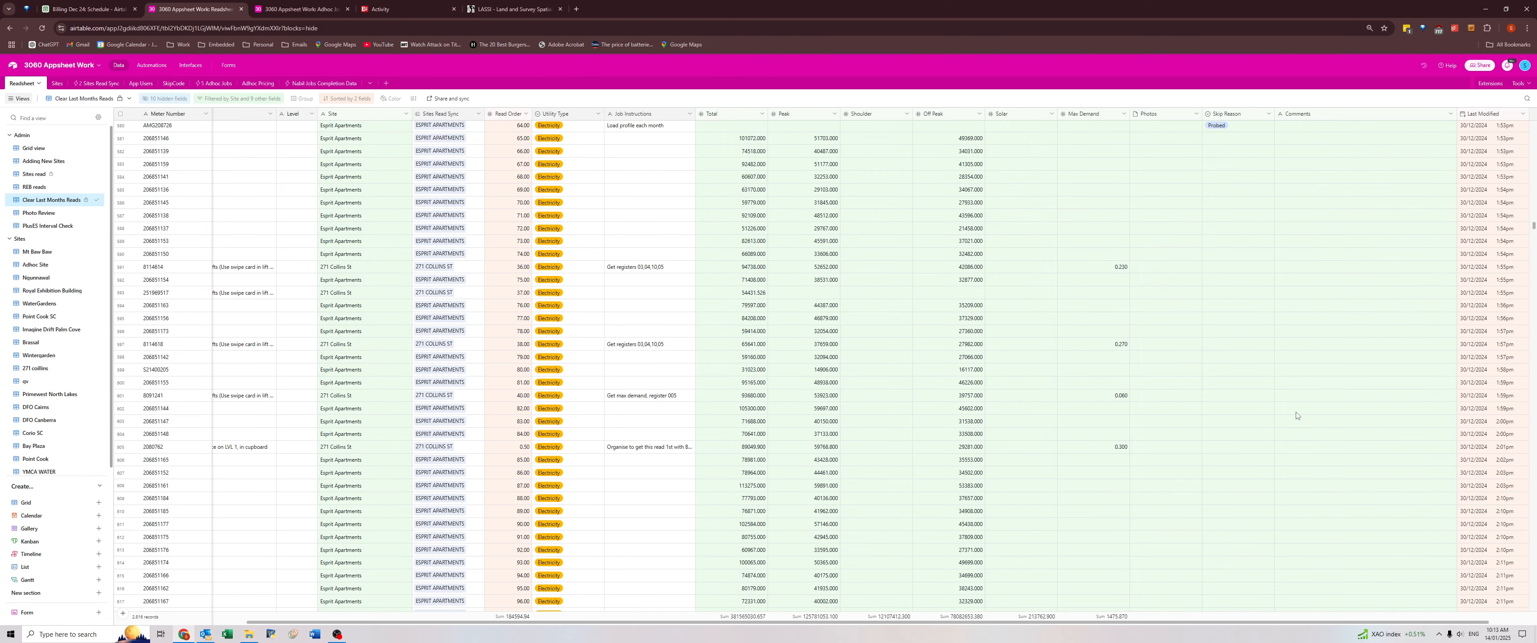
scroll(1296, 415, down, 12)
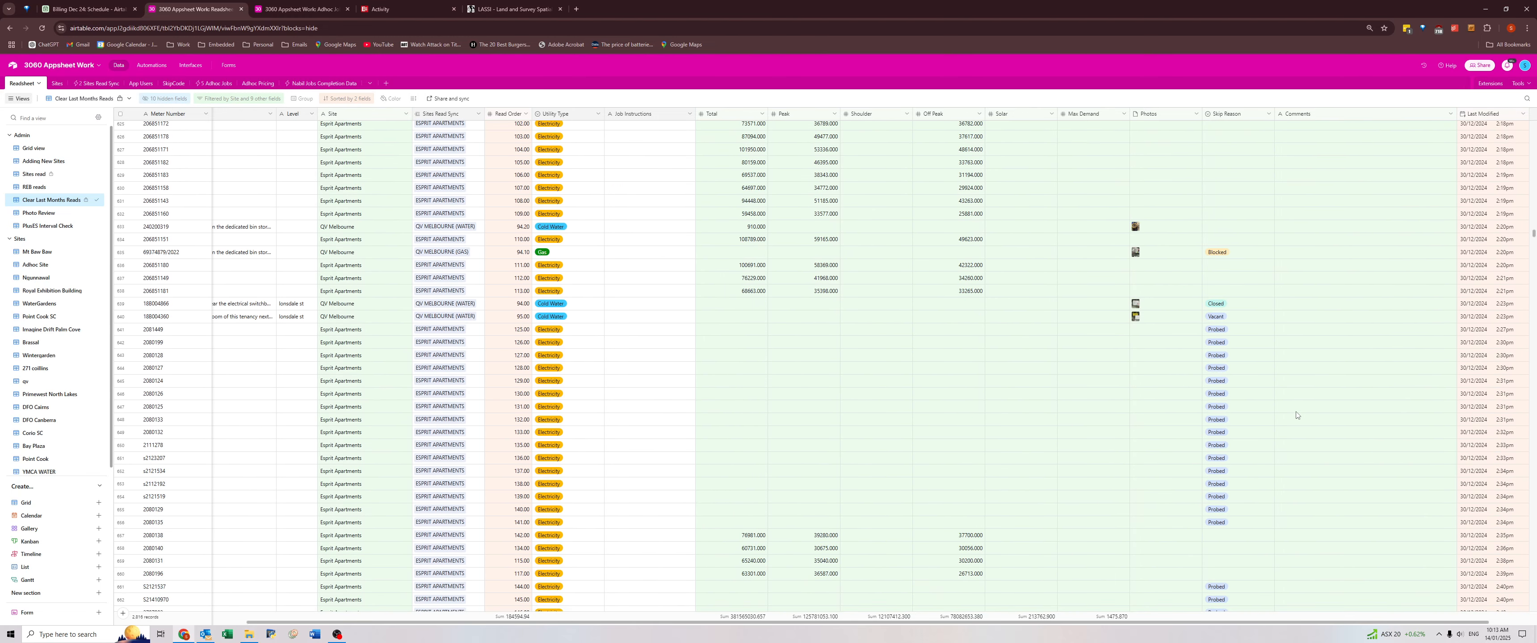
scroll(1295, 415, down, 10)
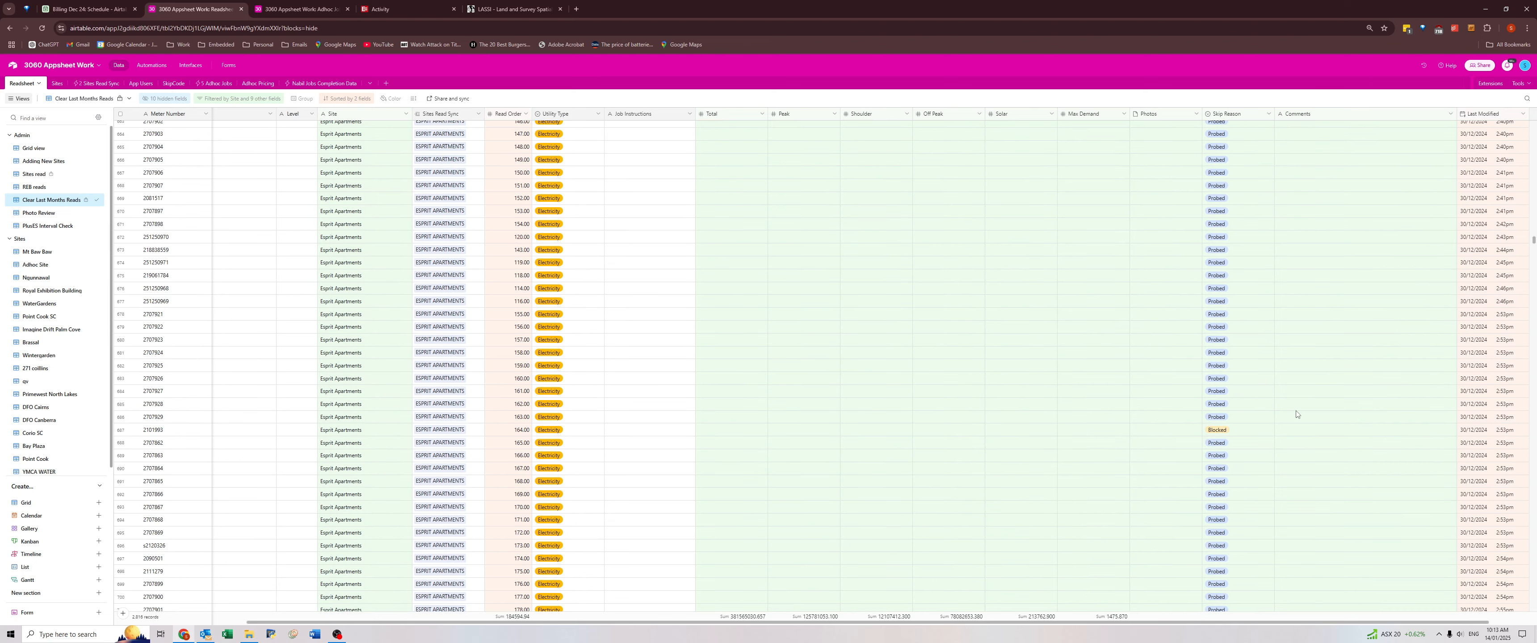
scroll(1296, 413, down, 6)
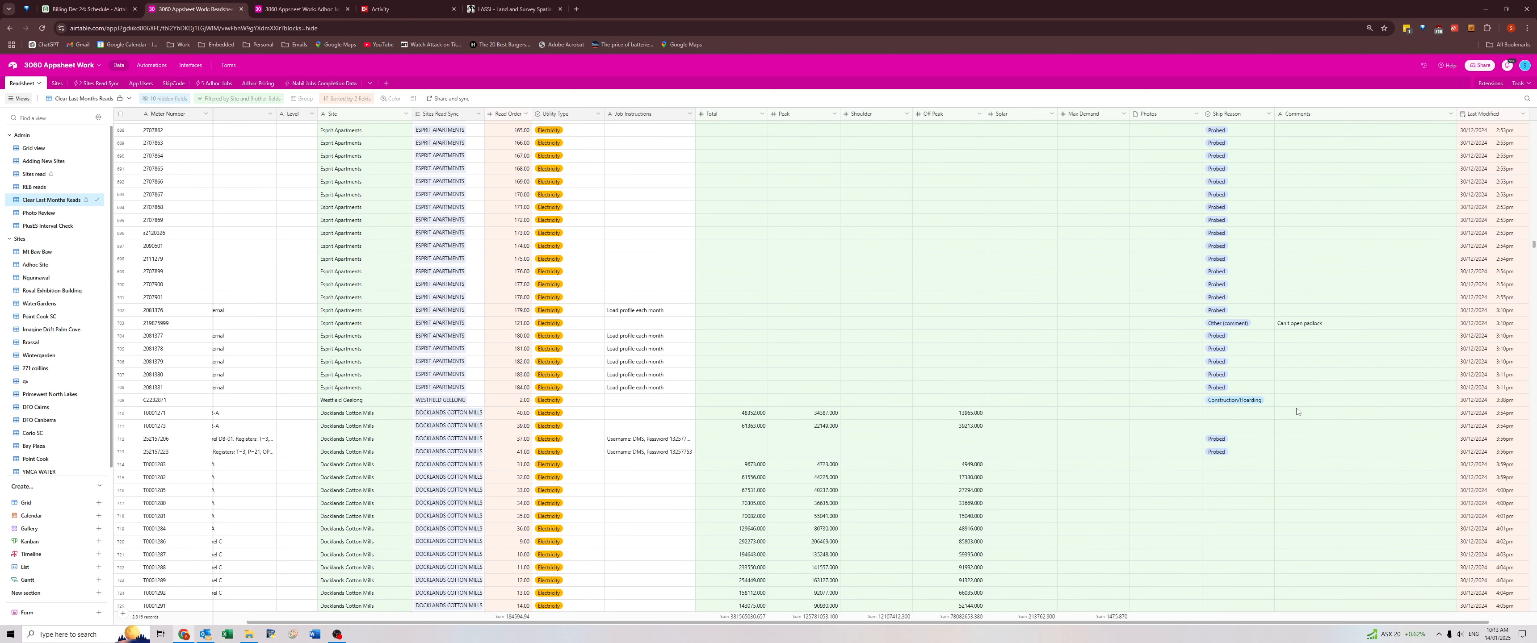
click(1301, 325)
Review the Docklands Cotton Mills and Summerhill Shopping Centre rows, checking the Job Instructions of the Summerhill meter skipped as Removed.
scroll(1300, 394, down, 2)
scroll(1299, 394, down, 10)
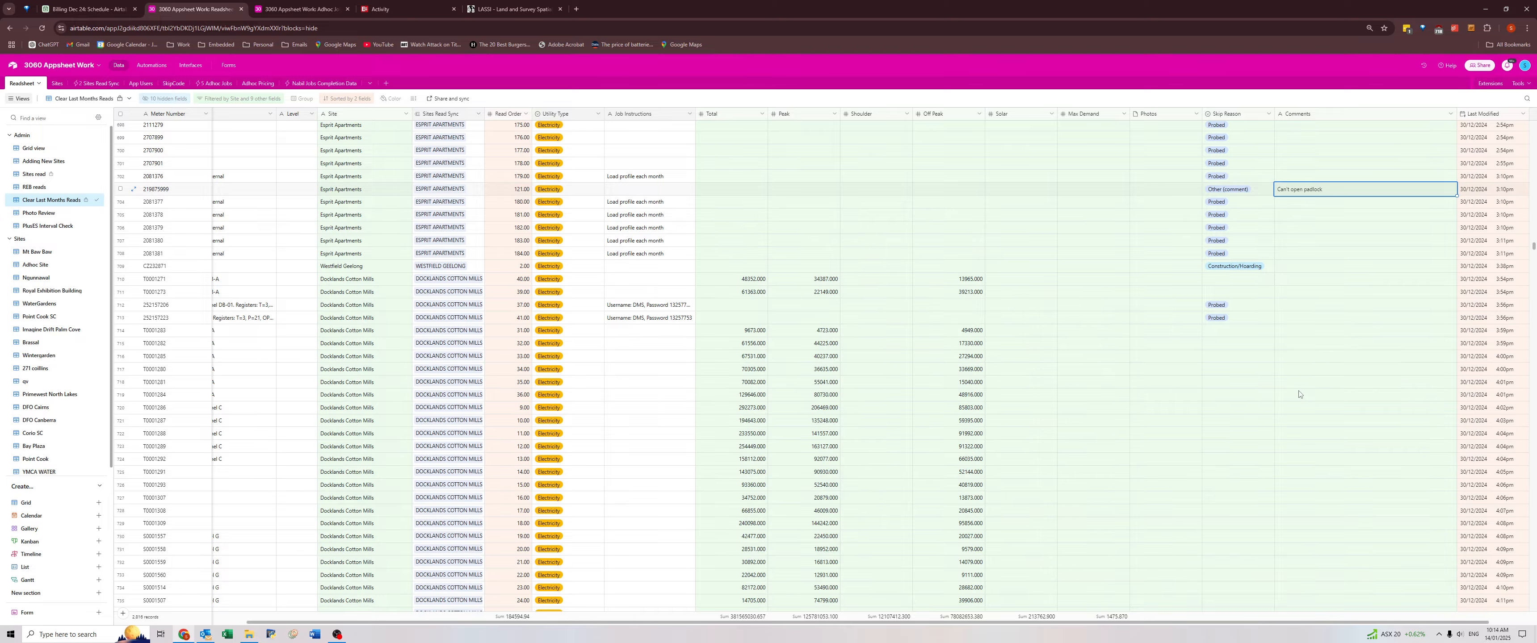
scroll(1299, 394, down, 3)
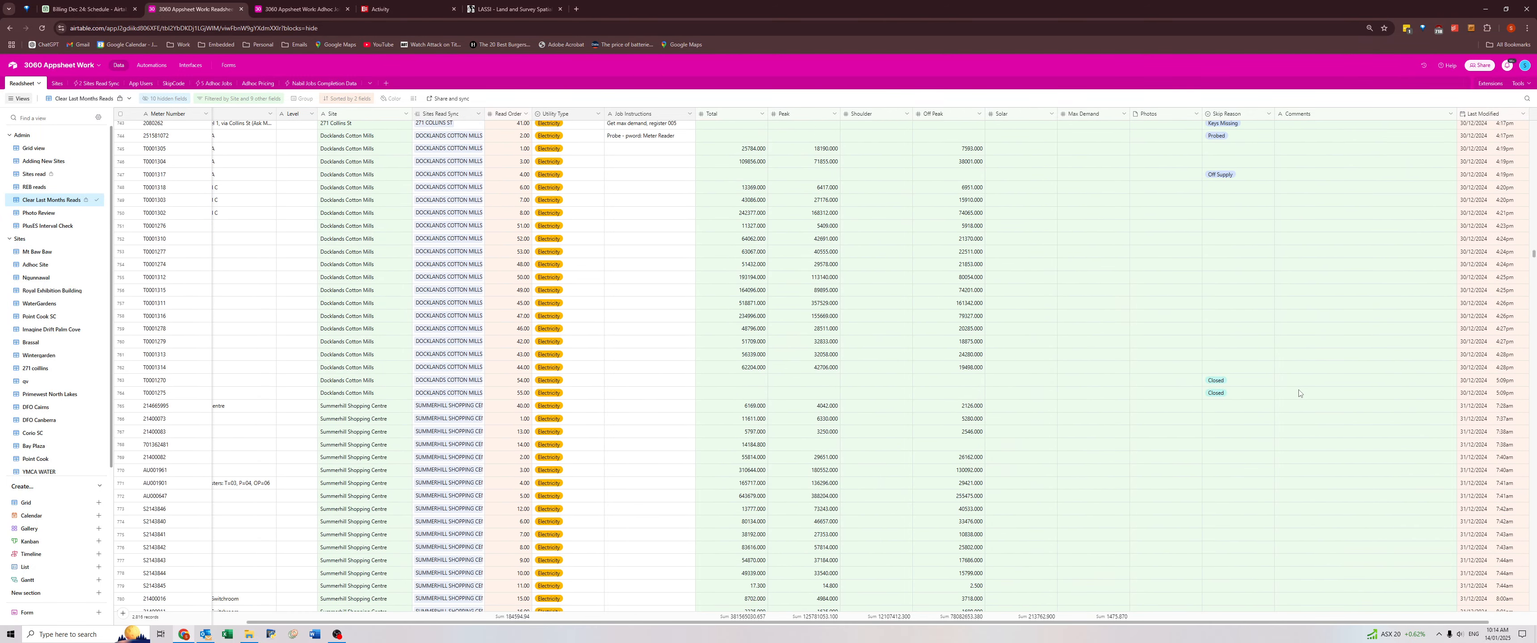
scroll(1253, 269, up, 2)
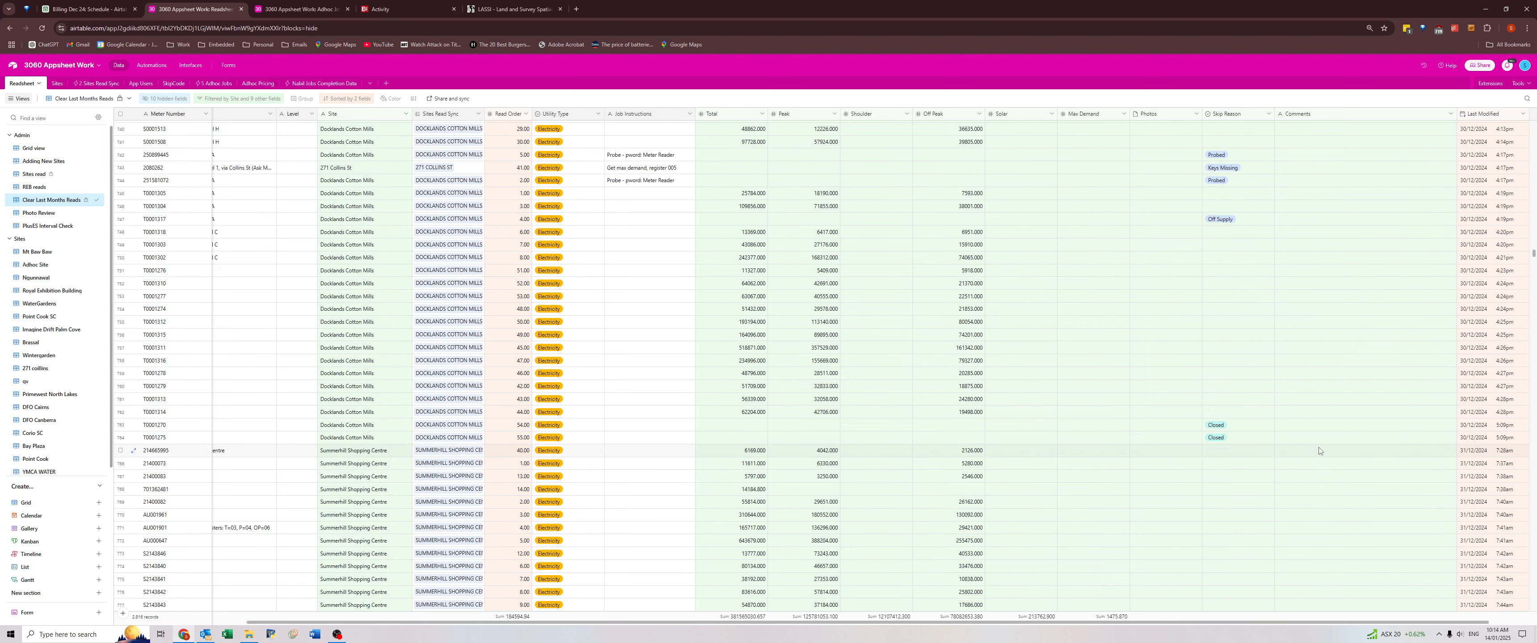
scroll(1312, 418, down, 5)
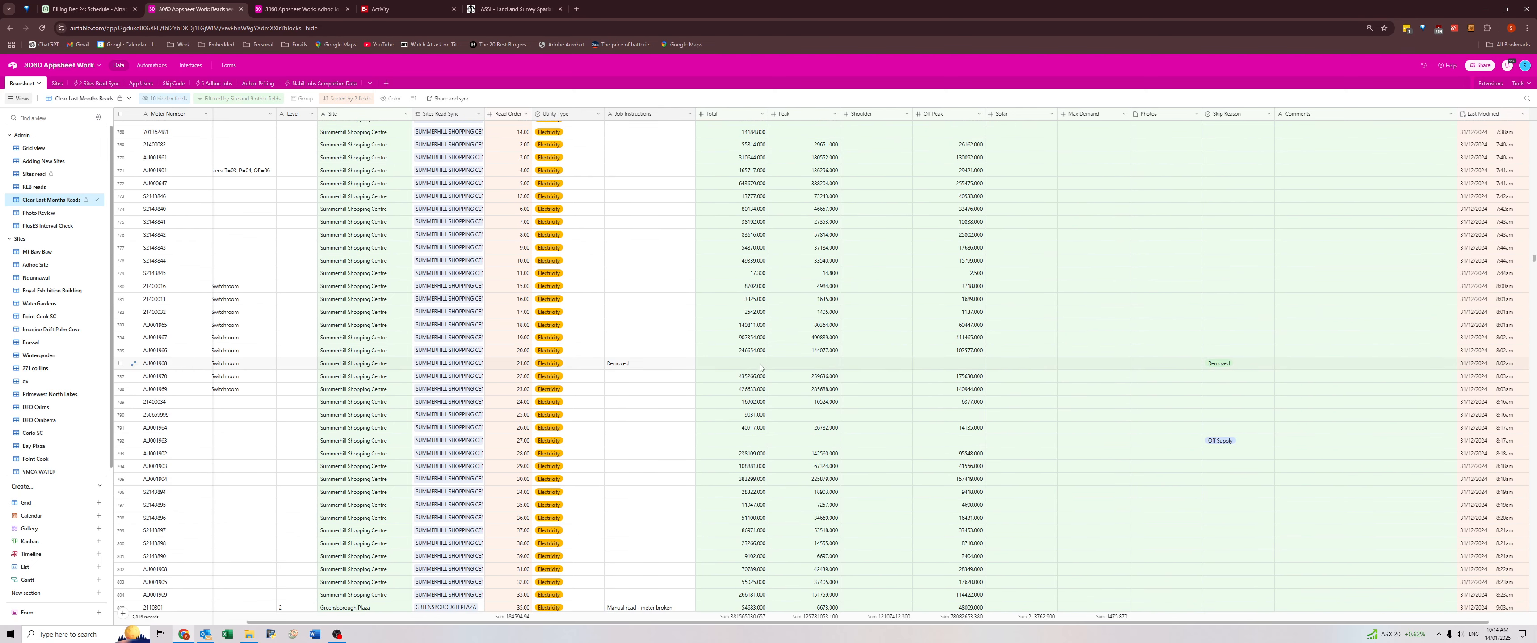
click(661, 364)
scroll(1296, 401, up, 3)
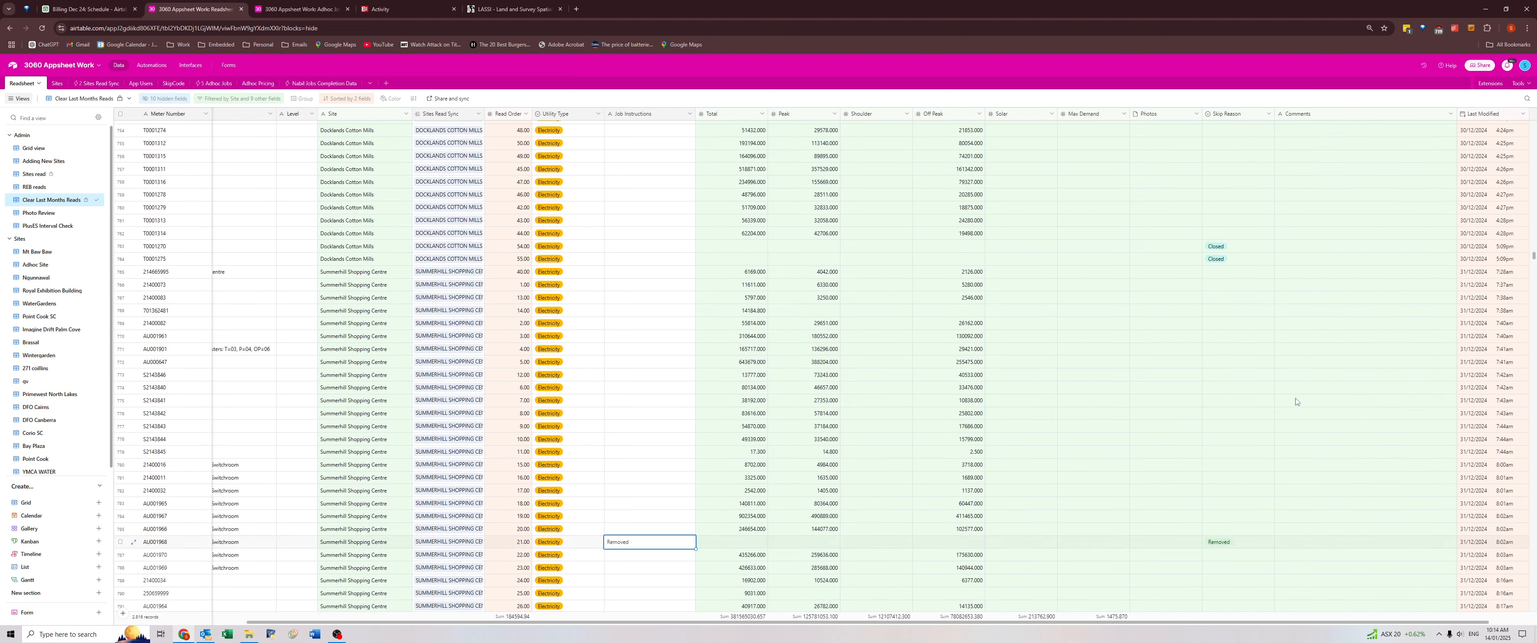
scroll(1297, 402, down, 3)
scroll(1300, 414, up, 3)
scroll(1301, 414, down, 8)
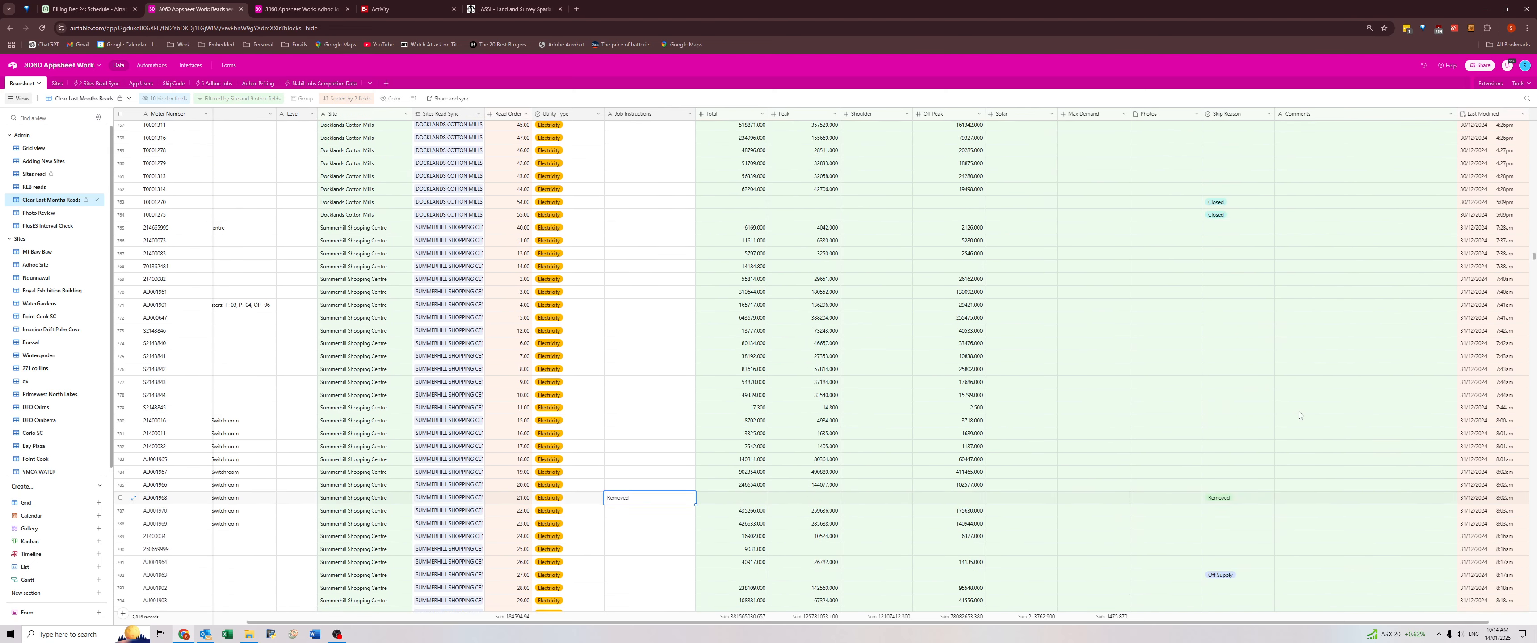
Check the short DFO South Wharf comment and the Job Instructions of the Greensborough Plaza meter skipped as Removed.
scroll(1302, 414, down, 2)
click(1285, 380)
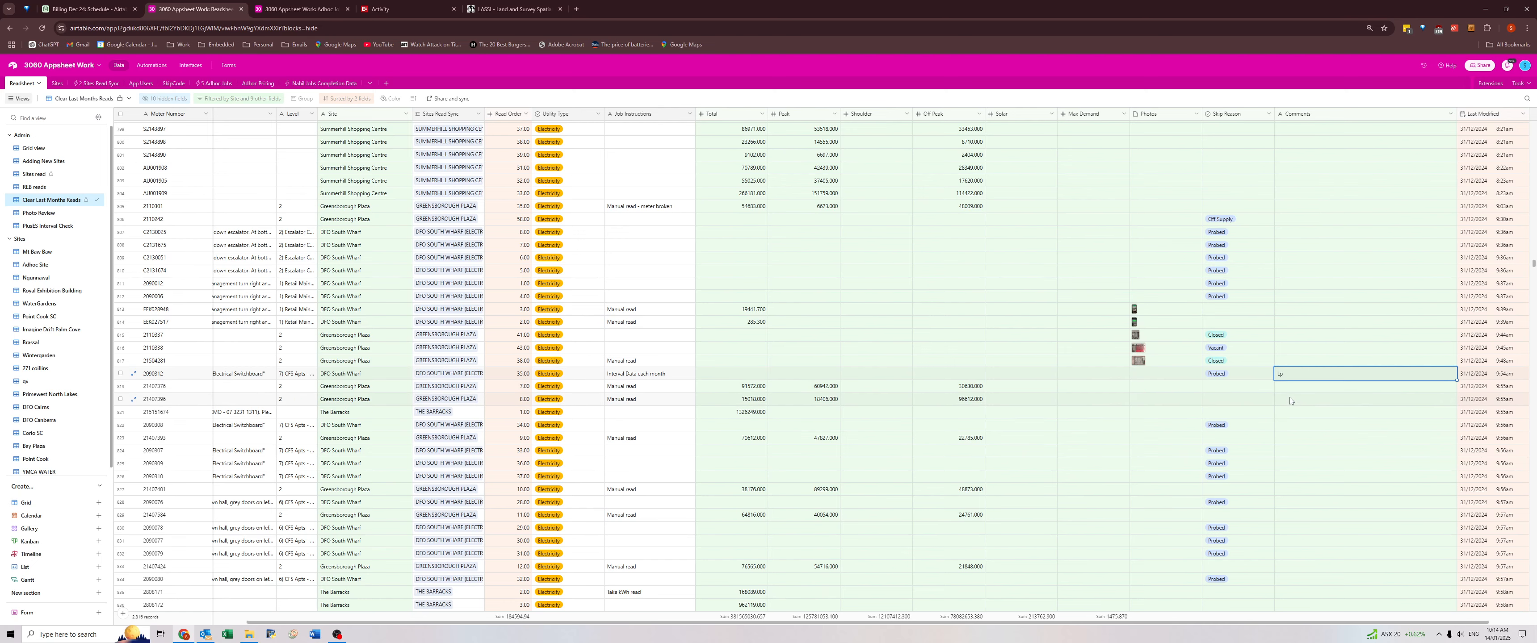
scroll(1290, 401, down, 10)
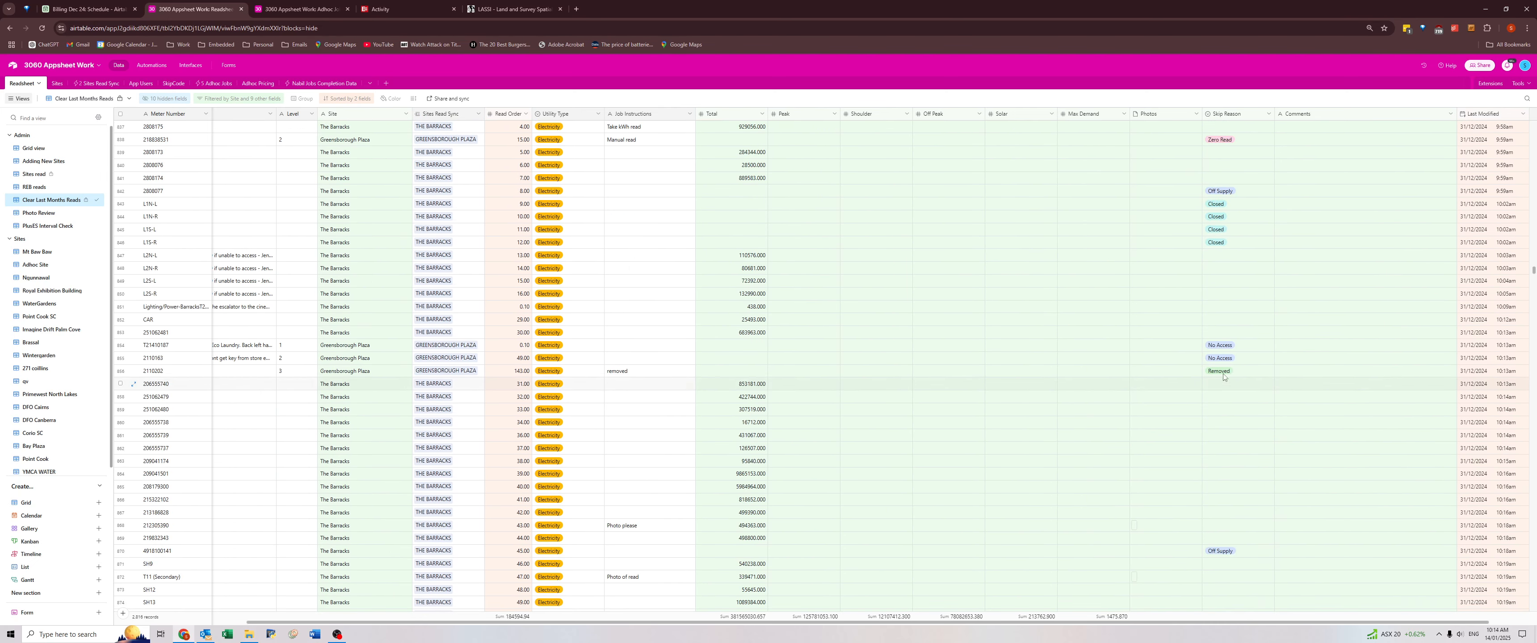
click(1222, 372)
click(664, 371)
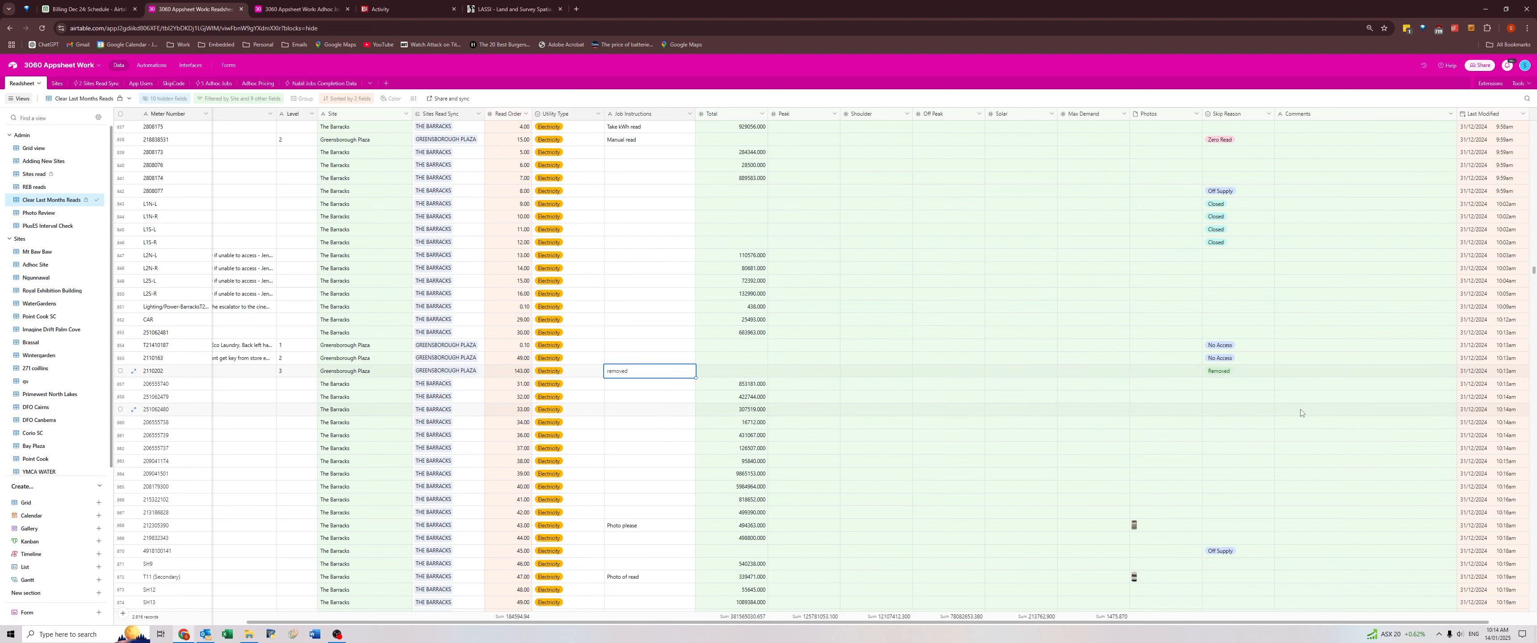
Find the DFO South Wharf meter whose comment asks to phone a contact and read its full Location directions.
scroll(1301, 412, down, 12)
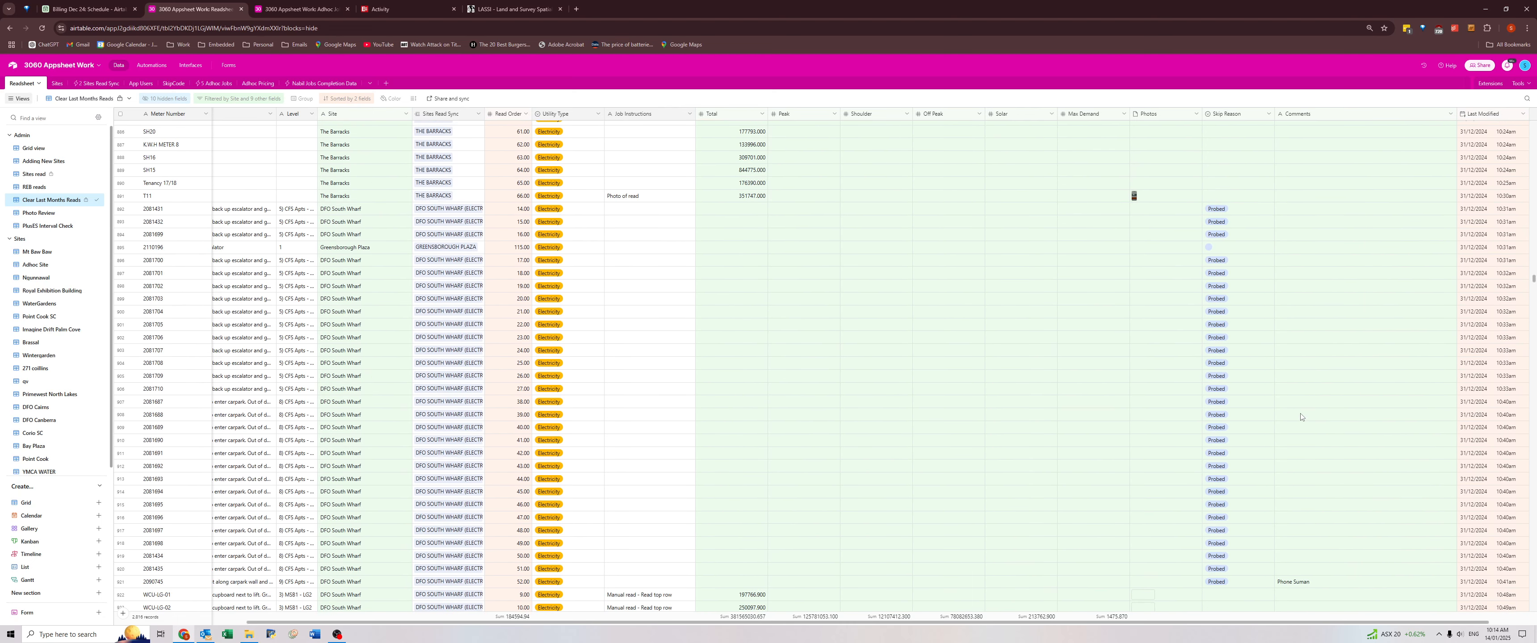
scroll(1301, 417, down, 3)
click(1288, 405)
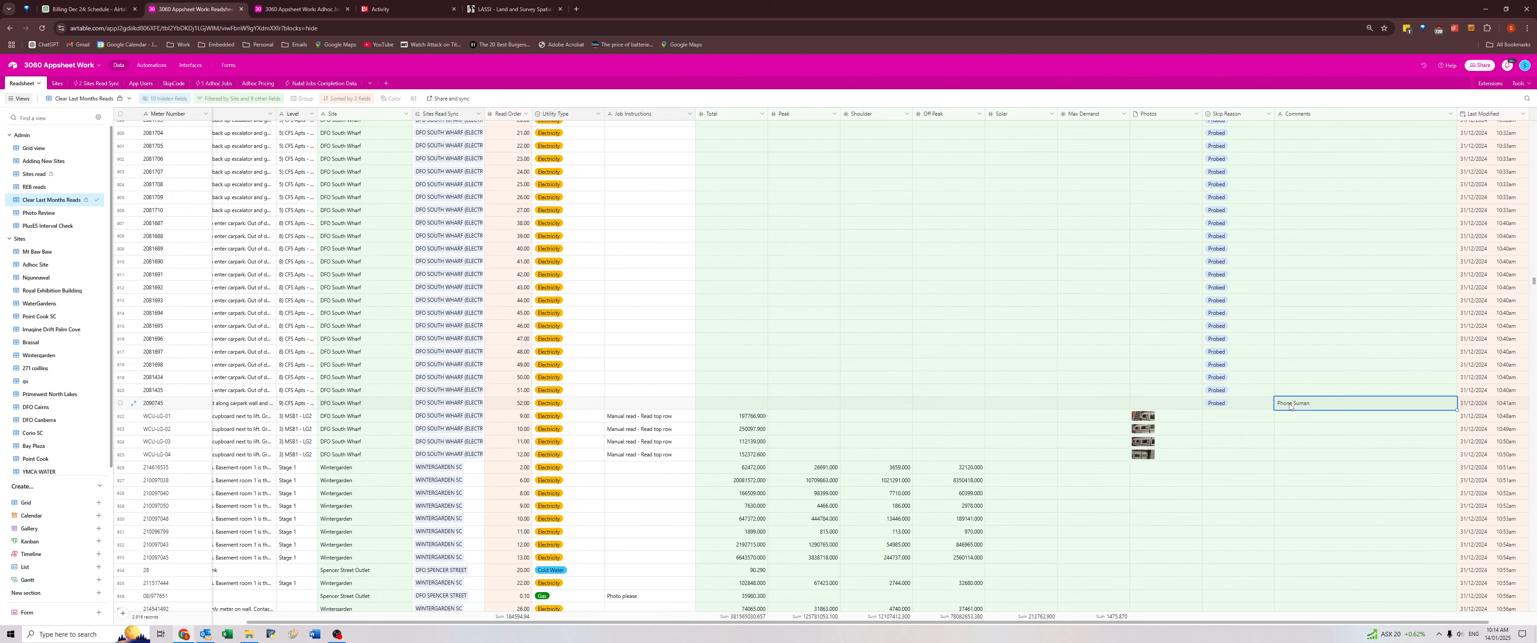
click(275, 406)
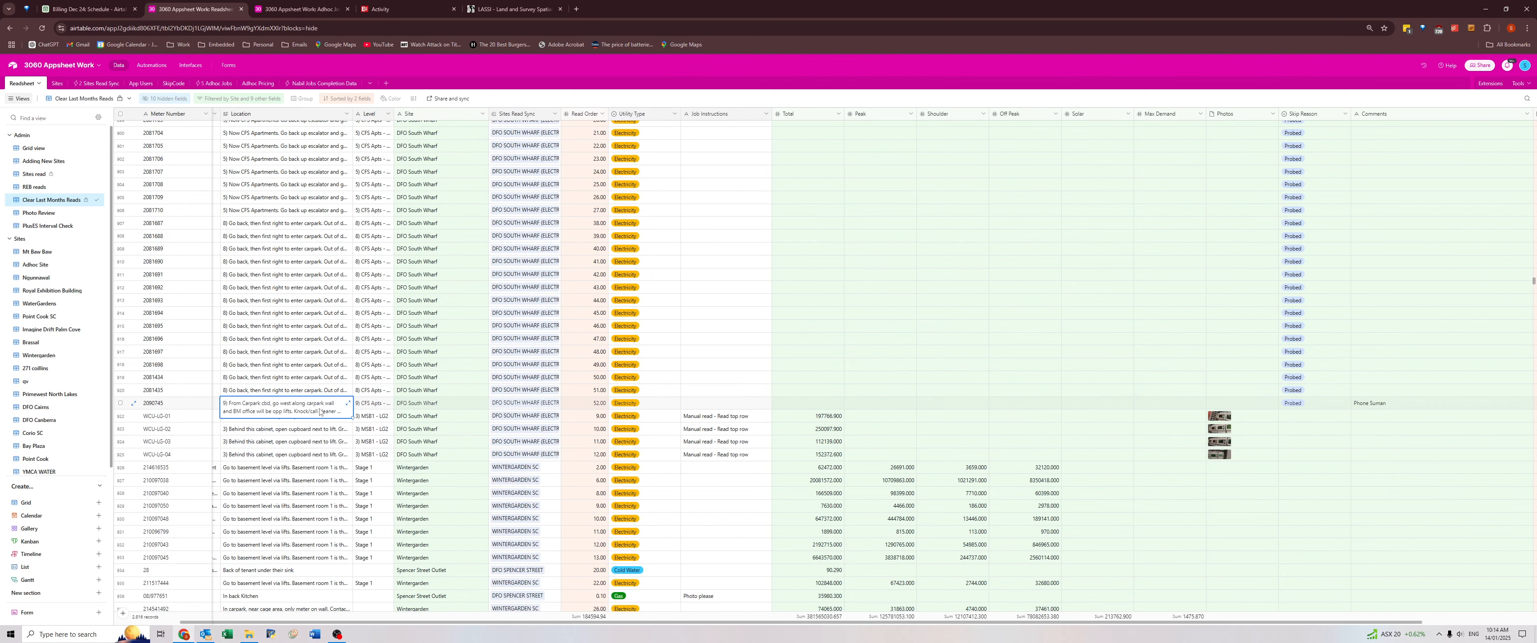
click(347, 405)
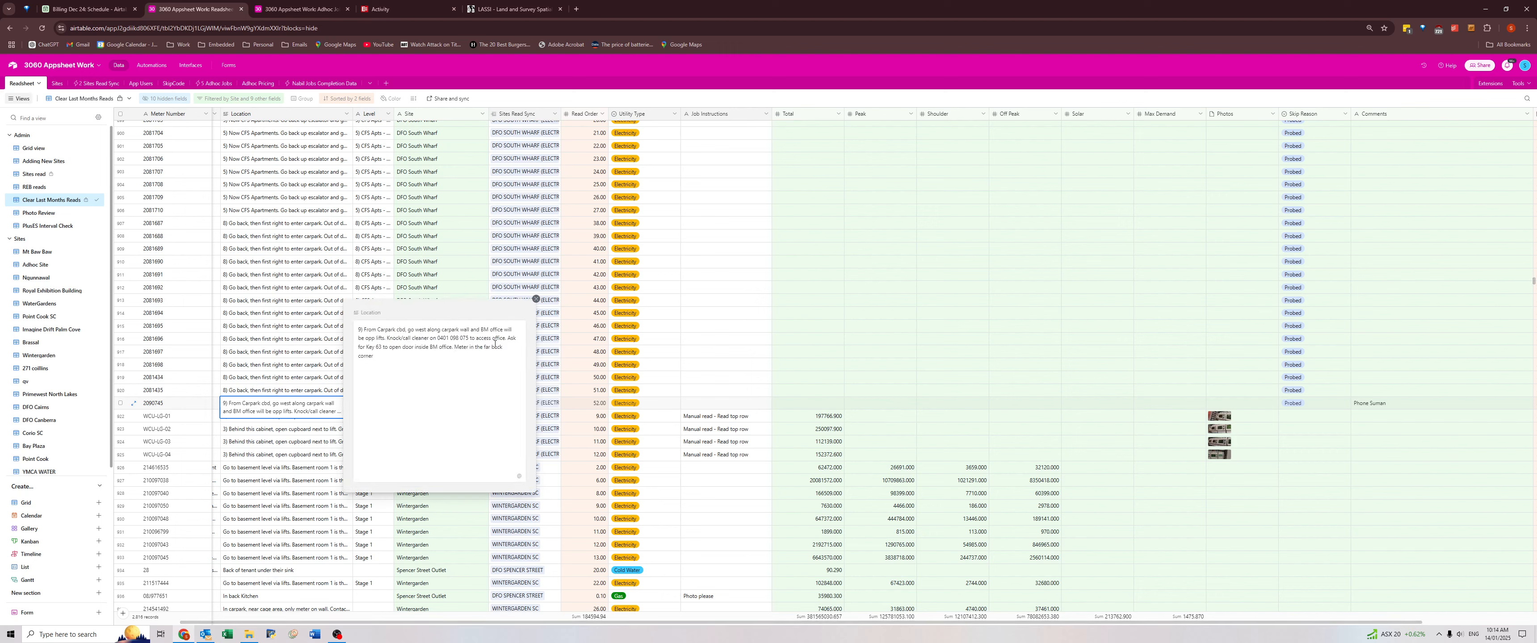
click(303, 395)
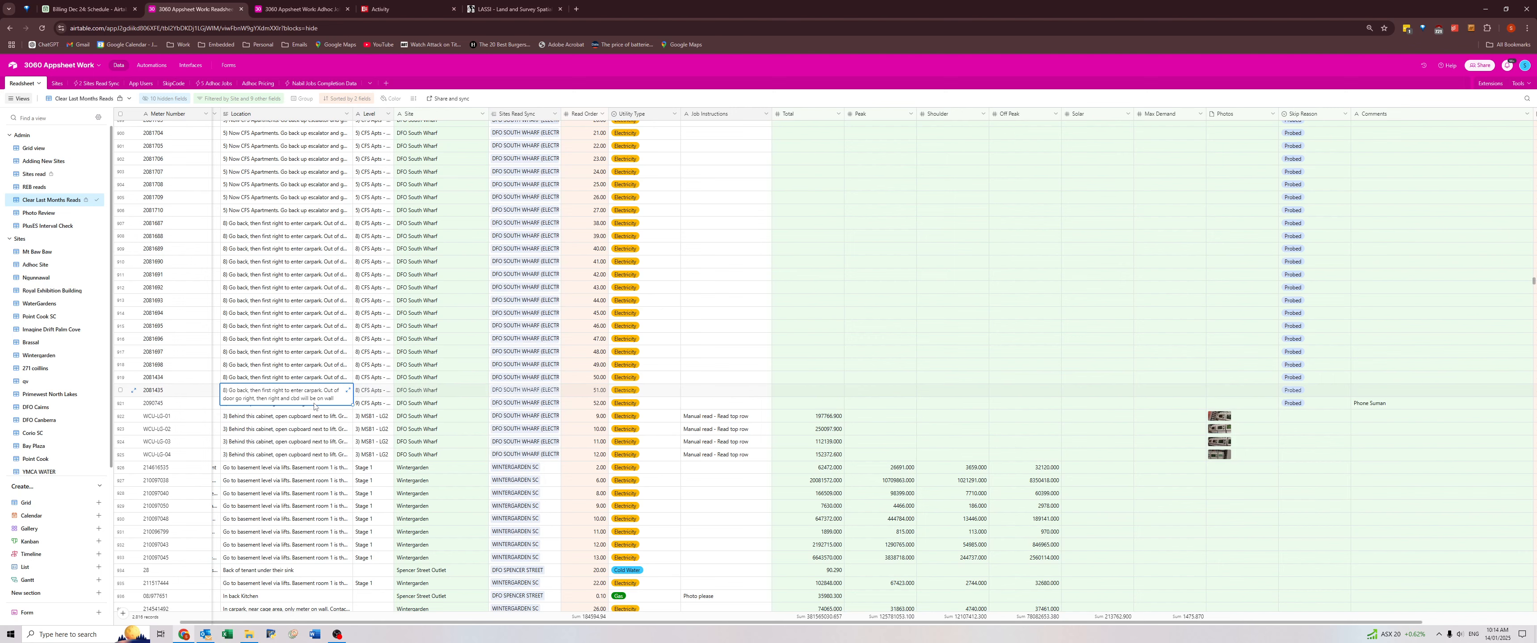
click(364, 405)
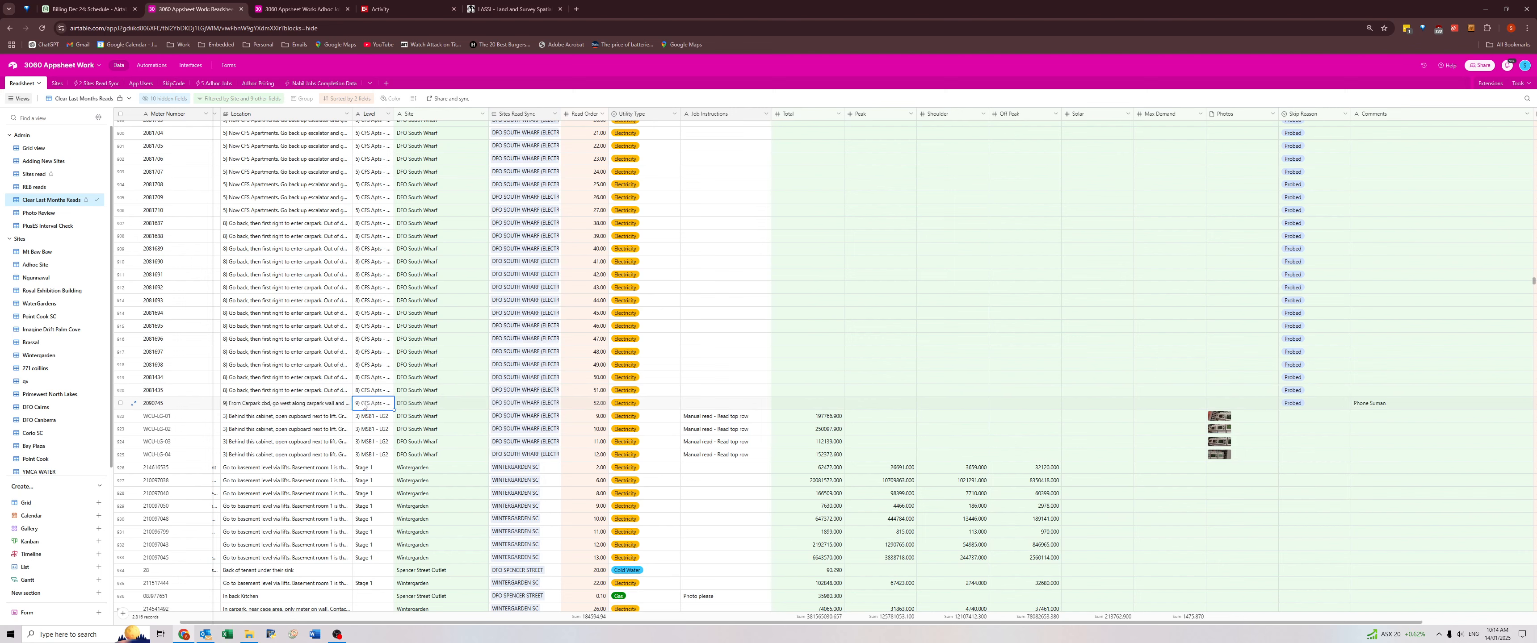
scroll(1422, 411, right, 1)
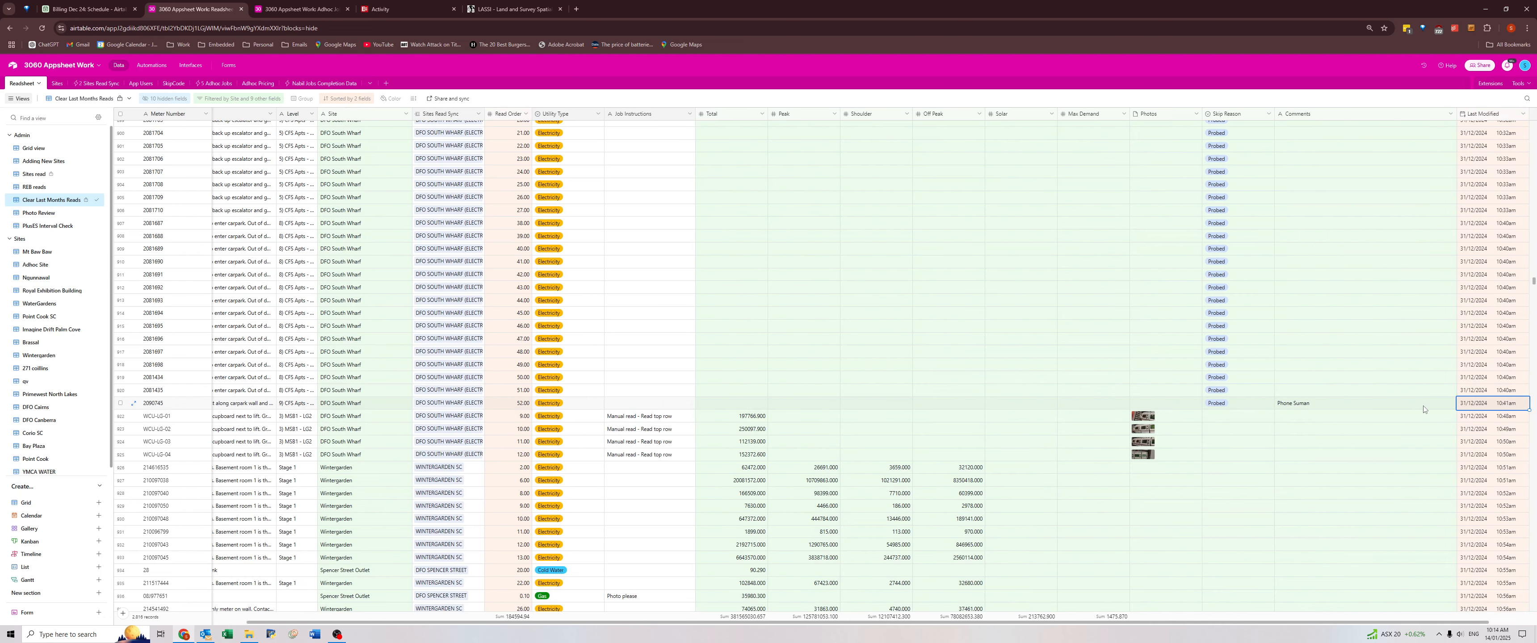
Review the next Comments down to "New business - Mattress manufacturer" at Greensborough Plaza and check that meter's Tenancy.
scroll(1372, 408, down, 5)
scroll(1347, 408, down, 7)
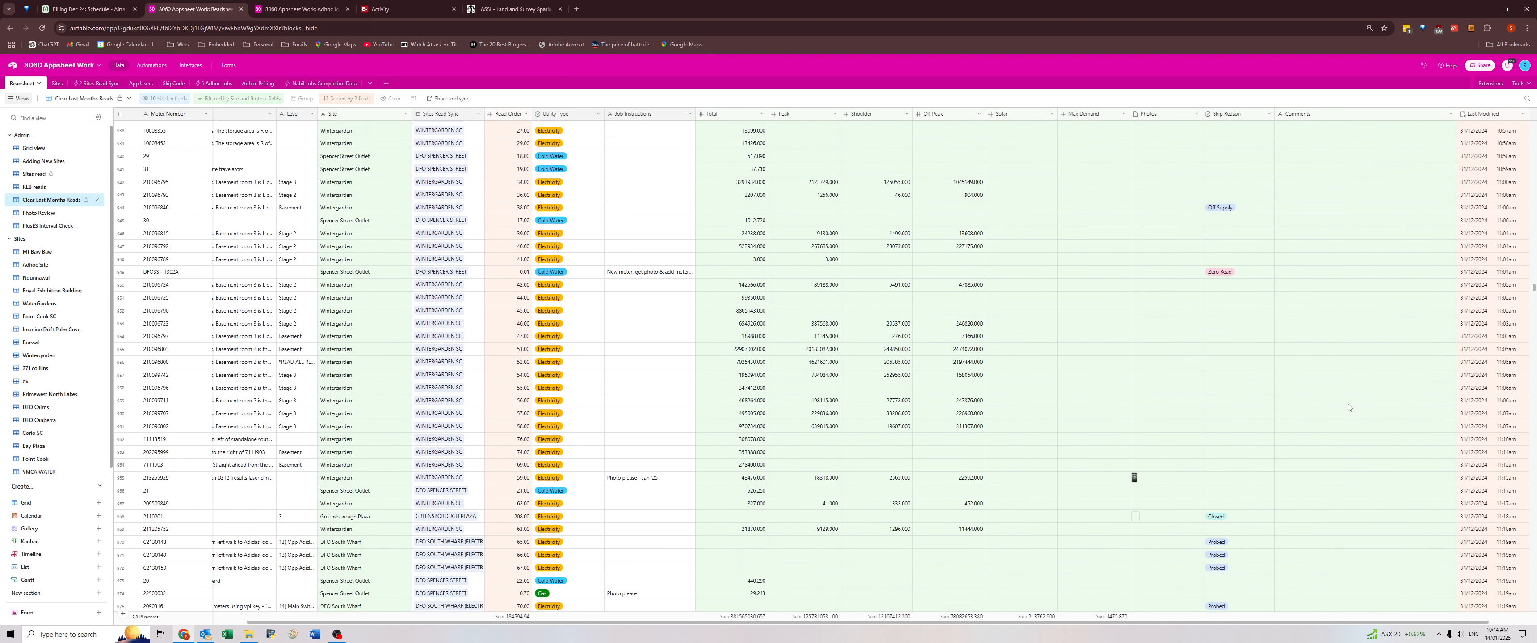
click(1318, 418)
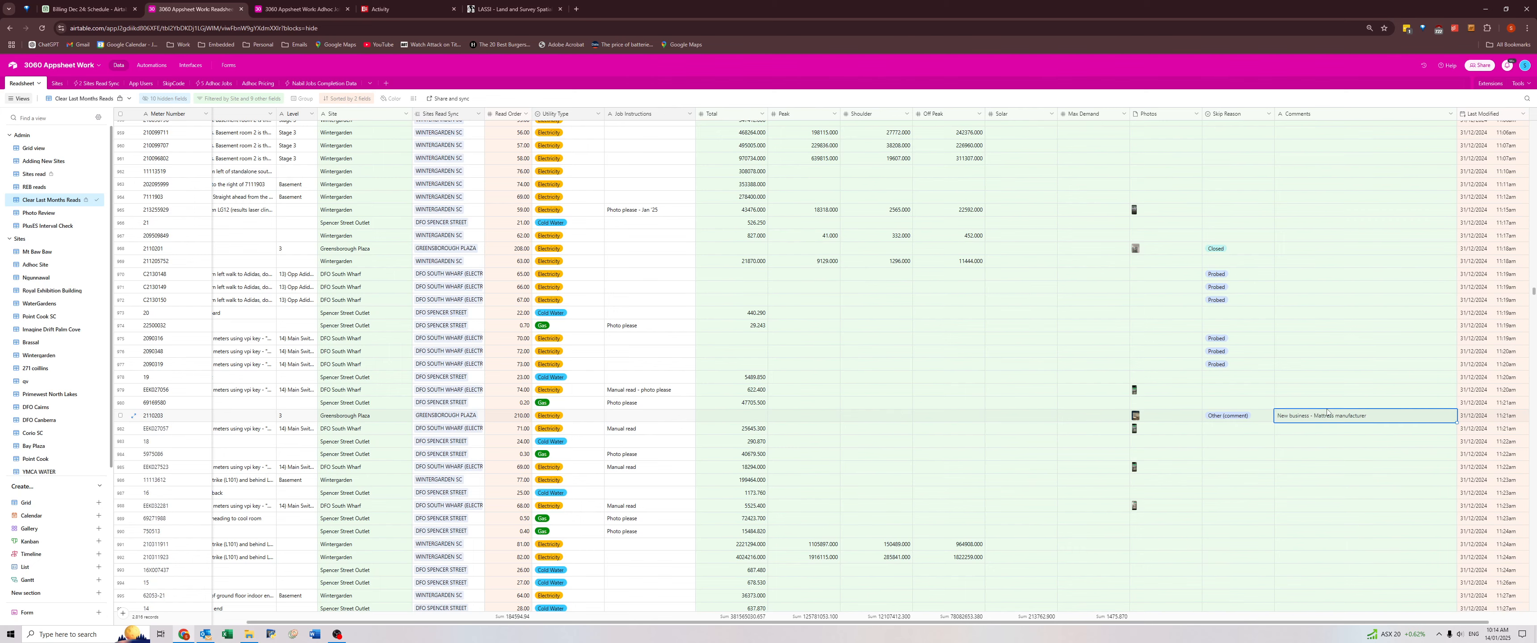
key(Left)
key(Left)
key(Left)
key(Left)
key(Left)
key(Left)
key(Left)
key(Left)
key(Left)
key(Left)
key(Left)
key(Left)
key(Left)
key(Left)
key(Left)
key(Left)
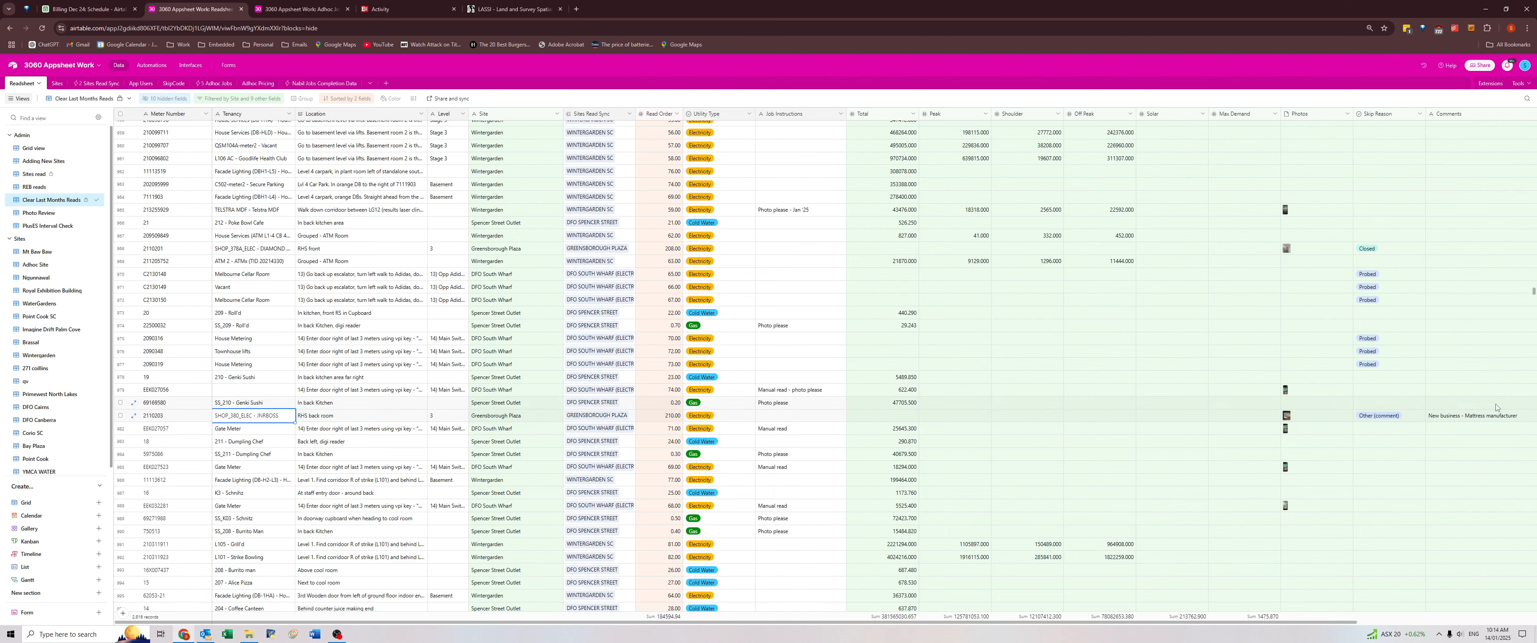
Add the job instruction "Please add new tenancy name in comments - Jan '25" to the Greensborough Plaza meter with the new-business comment.
click(1521, 414)
key(Right)
key(Left)
key(Left)
key(Left)
key(Left)
key(Left)
key(Left)
key(Left)
key(Left)
key(Left)
key(Left)
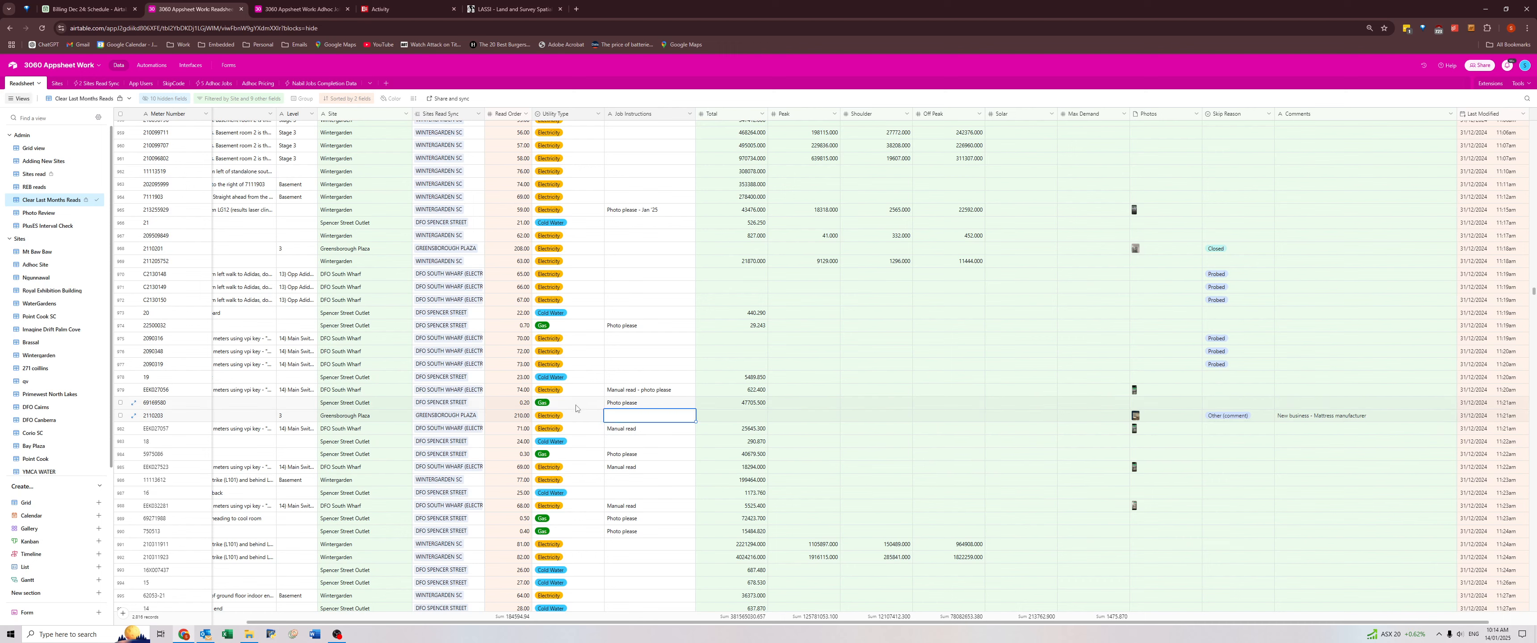
text(Pleas)
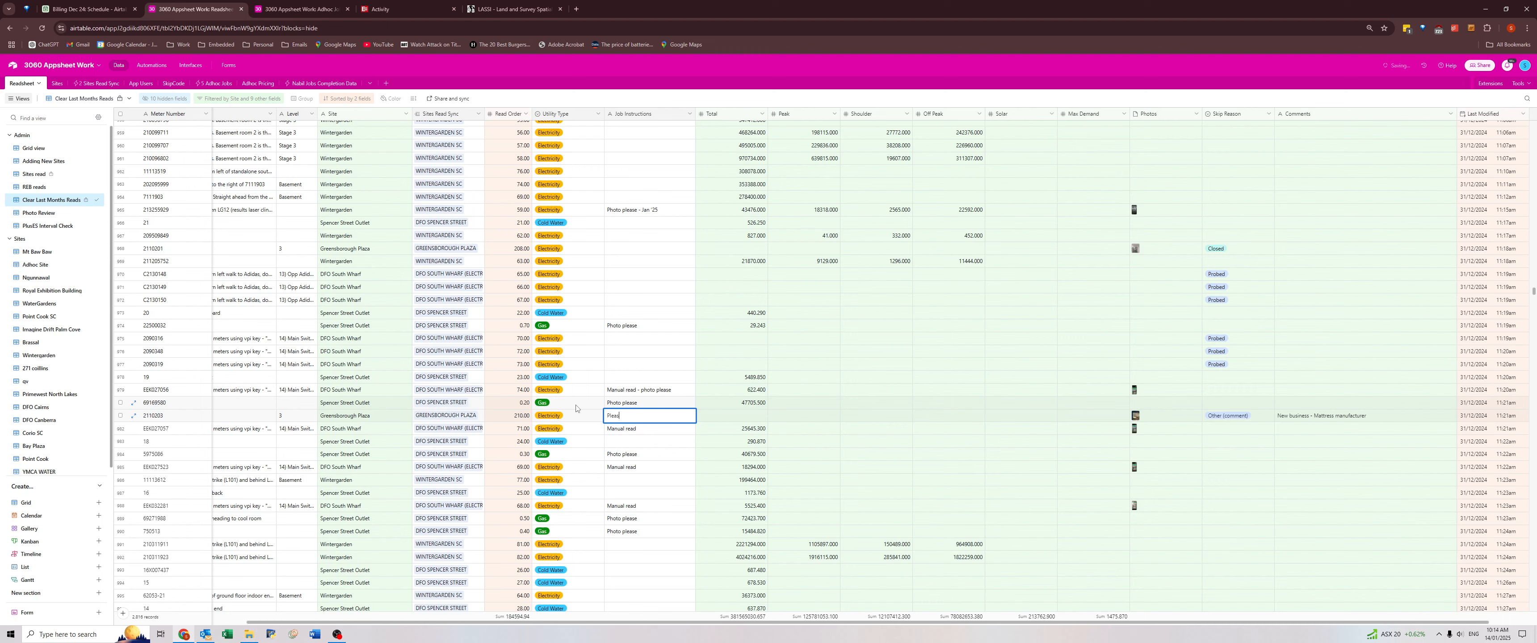
text(e add new t)
text(enancy)
text( name in comme)
text(nts -)
text( Jan '25)
click(1469, 421)
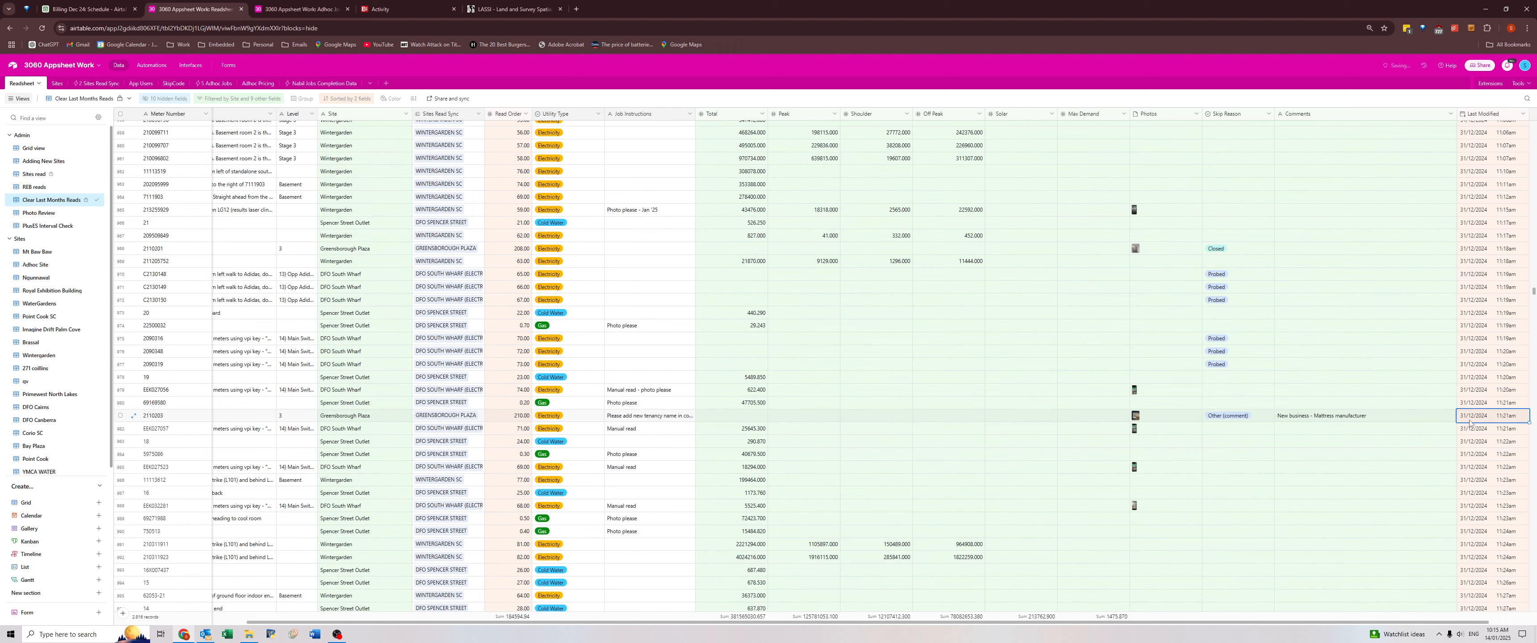
click(1365, 418)
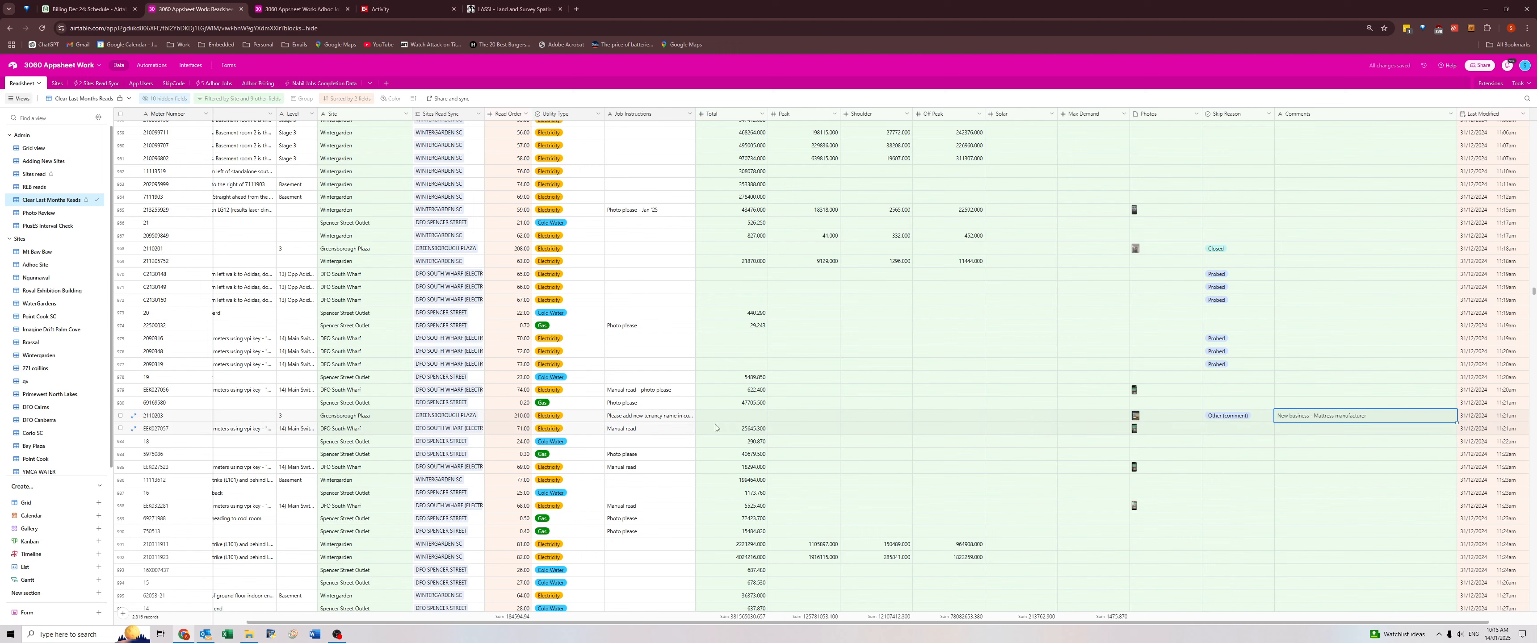
click(670, 418)
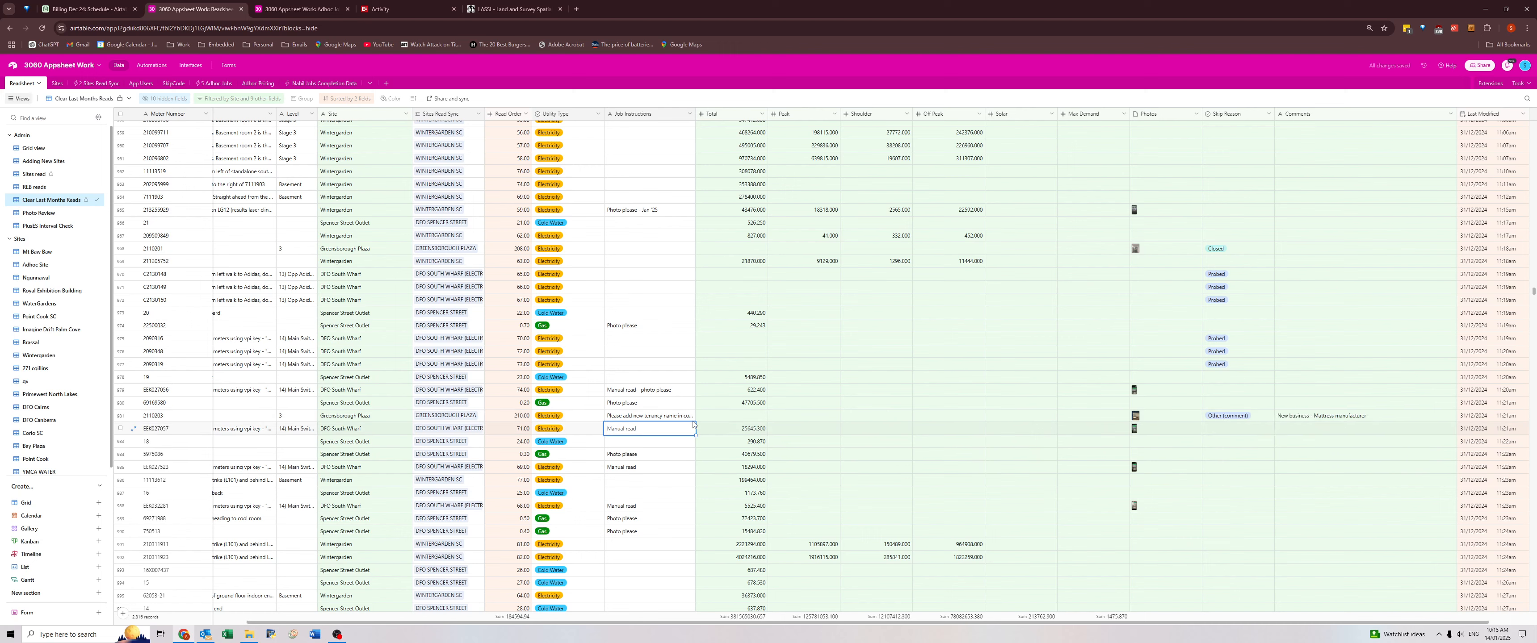
Recheck the Greensborough Plaza meter's job instruction and comment, and check the Job Instructions of the Wintergarden meter skipped as Removed.
click(742, 422)
click(675, 420)
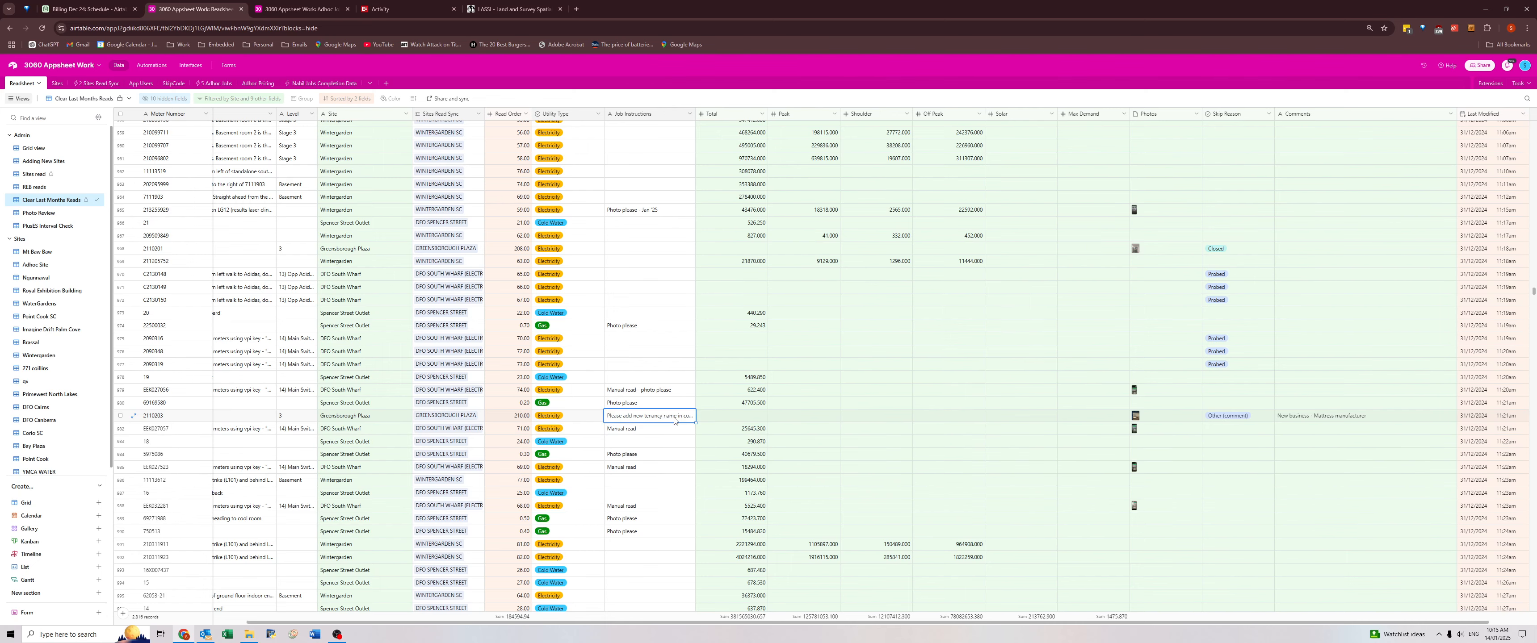
click(1287, 423)
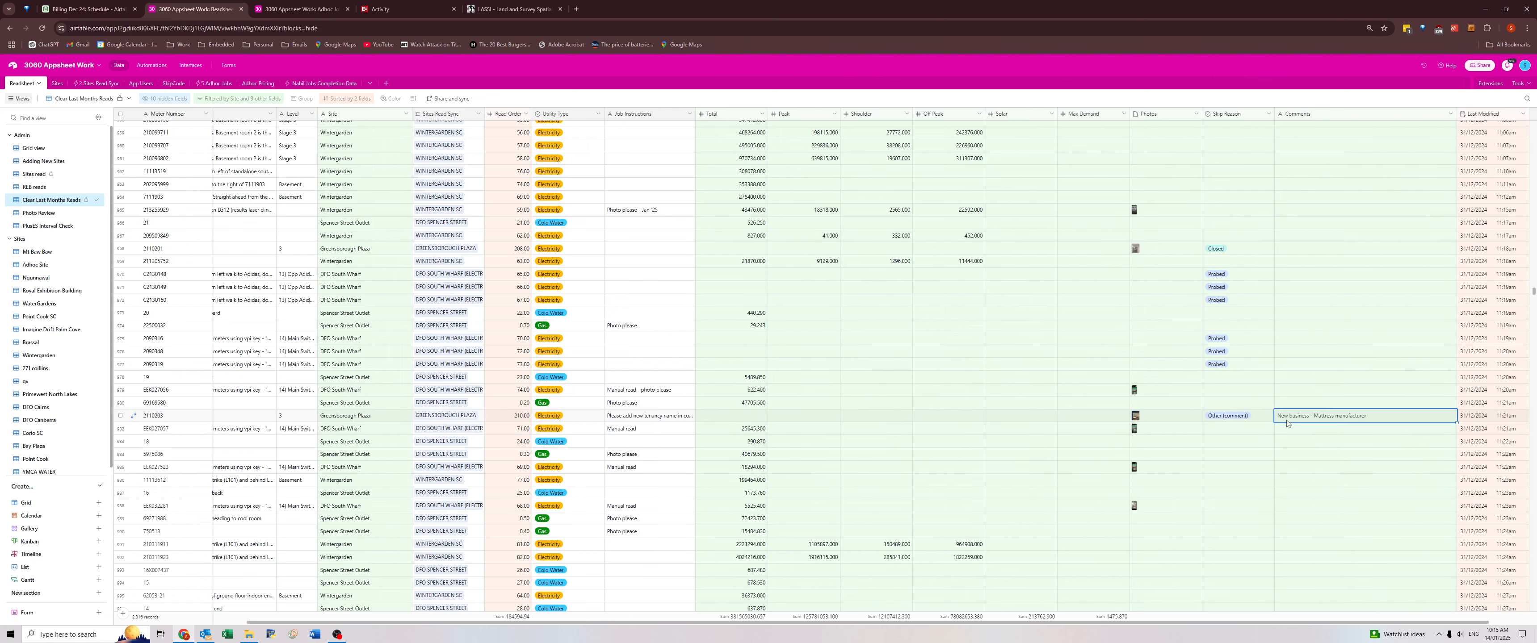
scroll(1304, 492, down, 3)
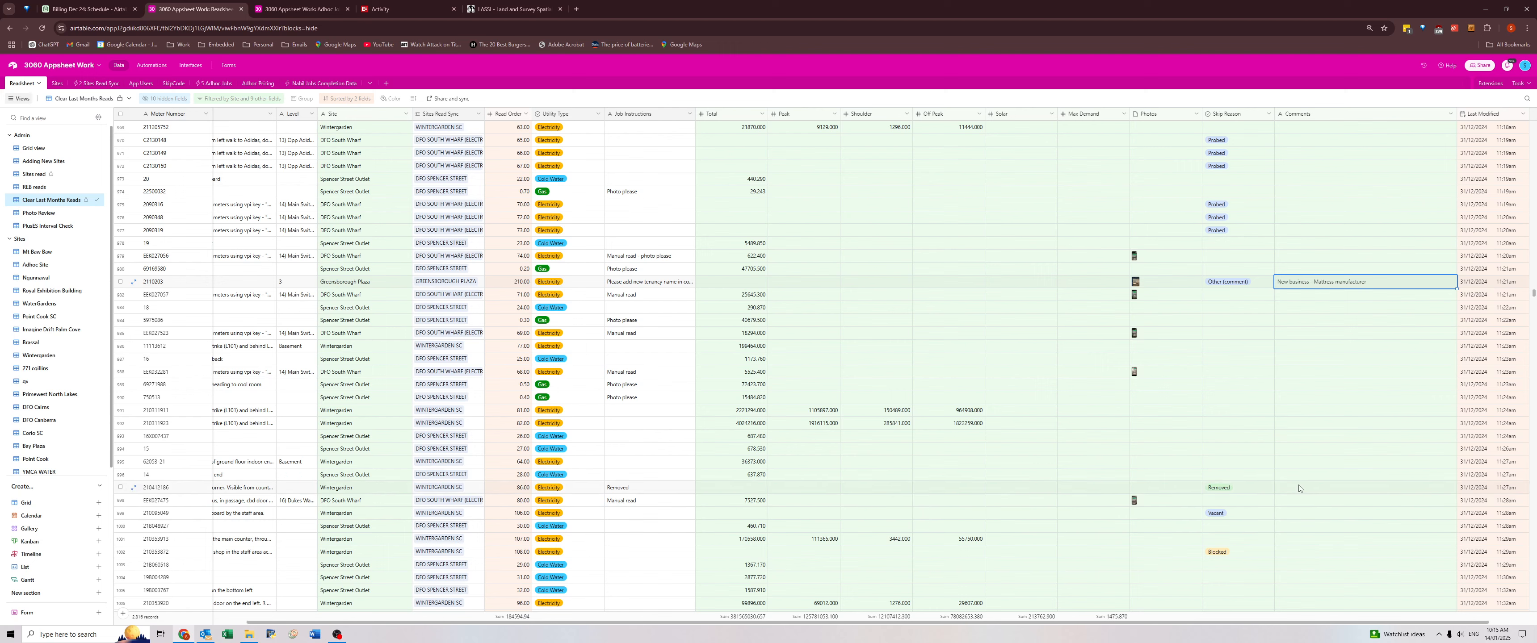
click(651, 488)
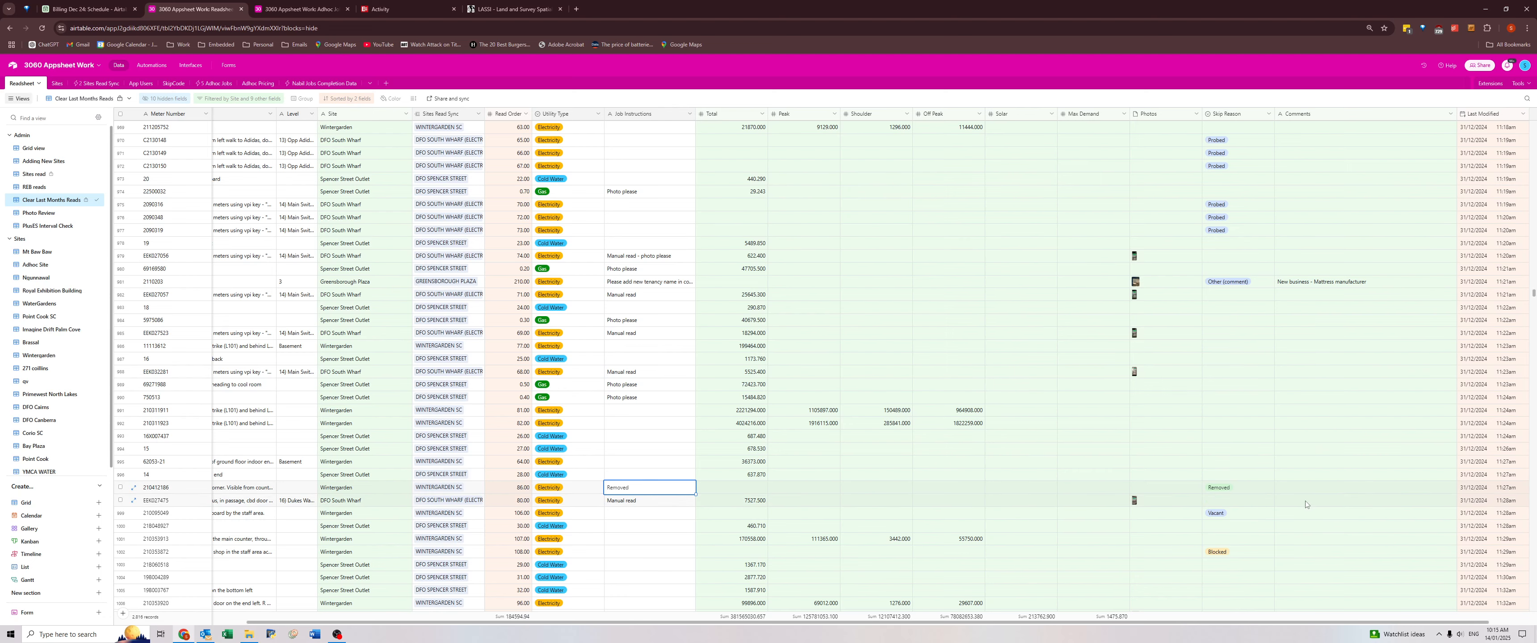
Review the Wintergarden comment "Shop closed up, looks vacant" and check that meter's Tenancy and Location.
scroll(1304, 505, down, 8)
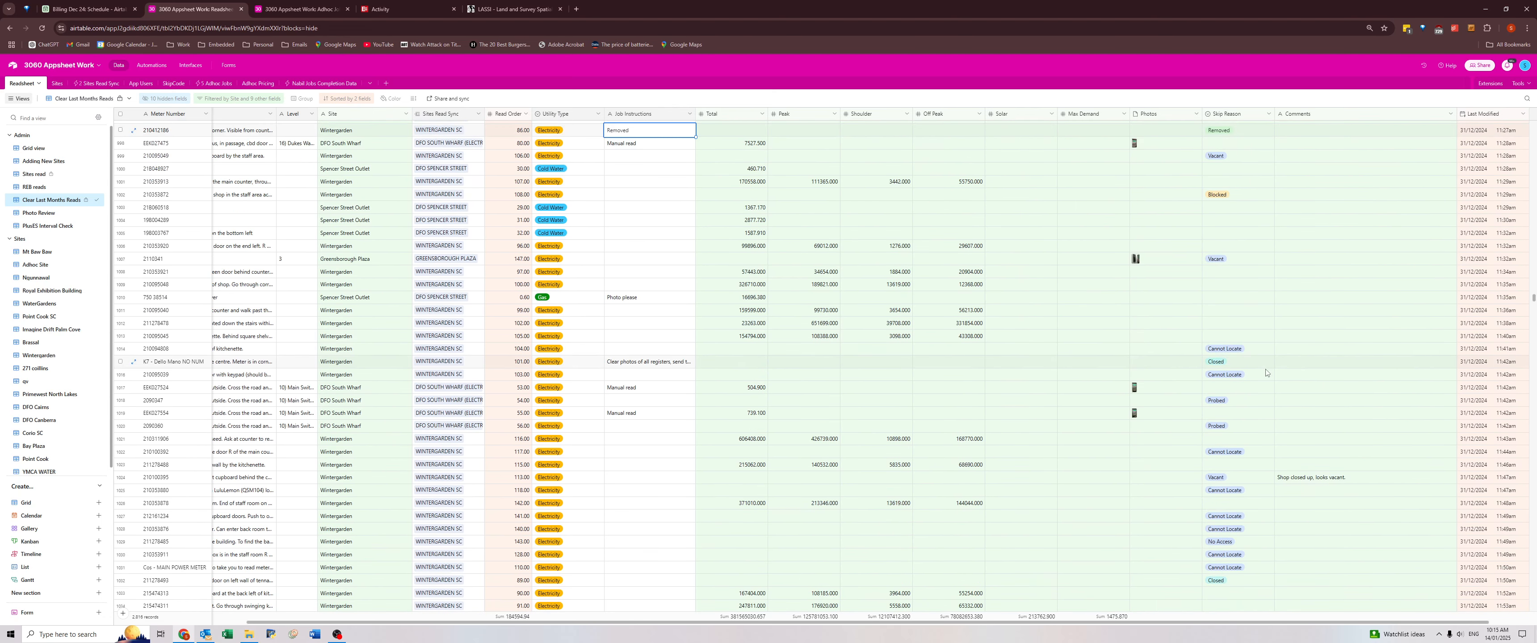
scroll(1307, 490, down, 1)
click(1312, 438)
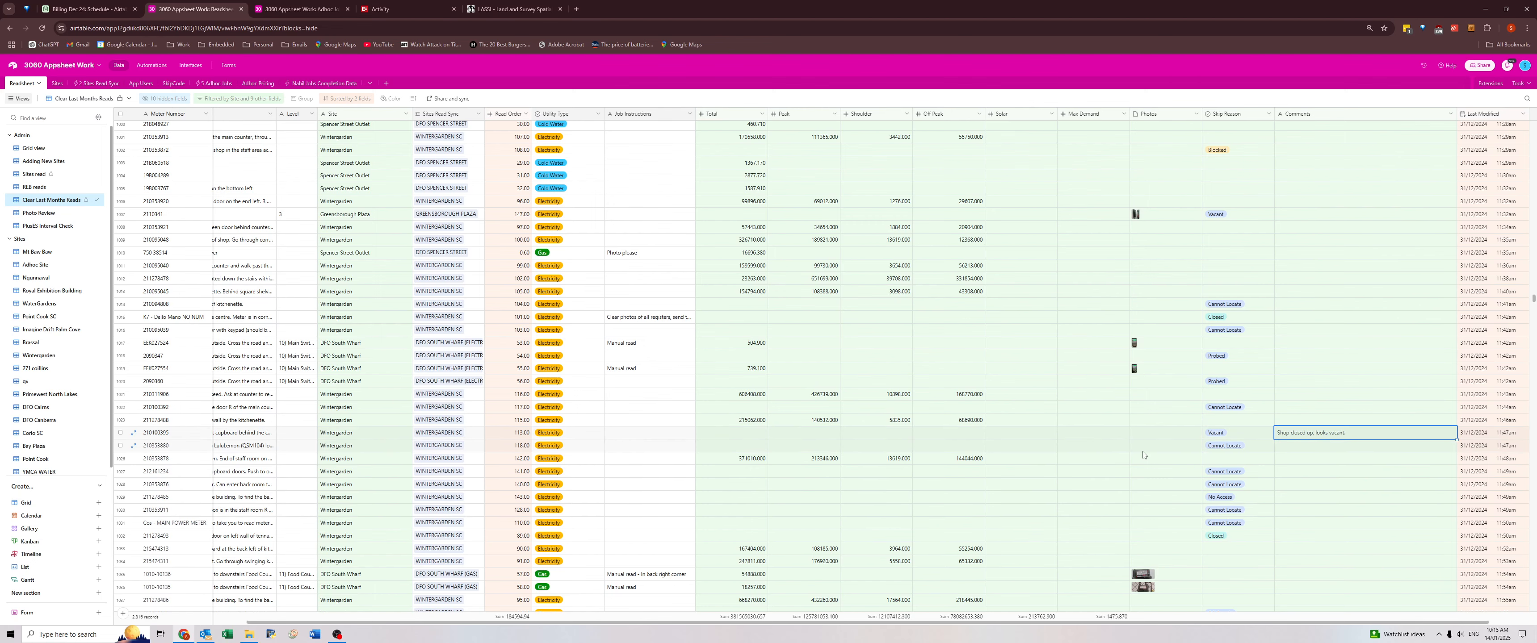
click(262, 435)
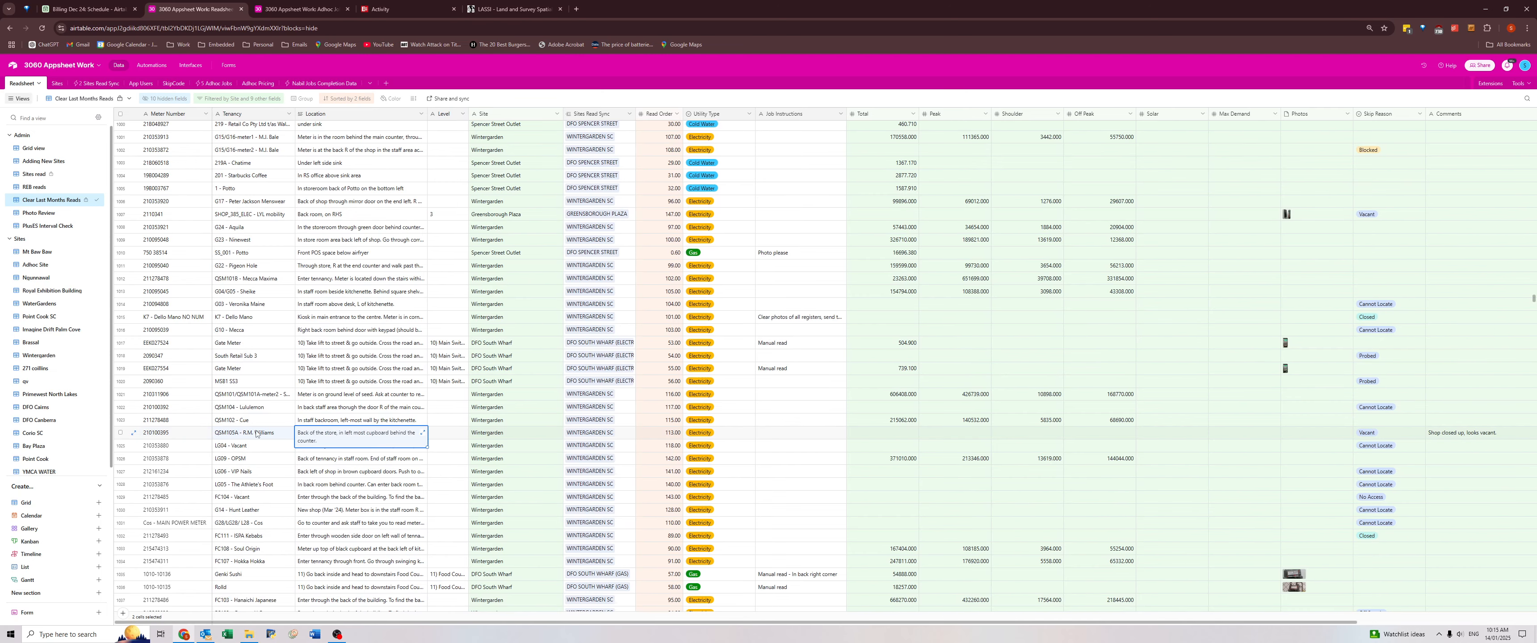
drag(358, 435, 1459, 432)
click(1459, 434)
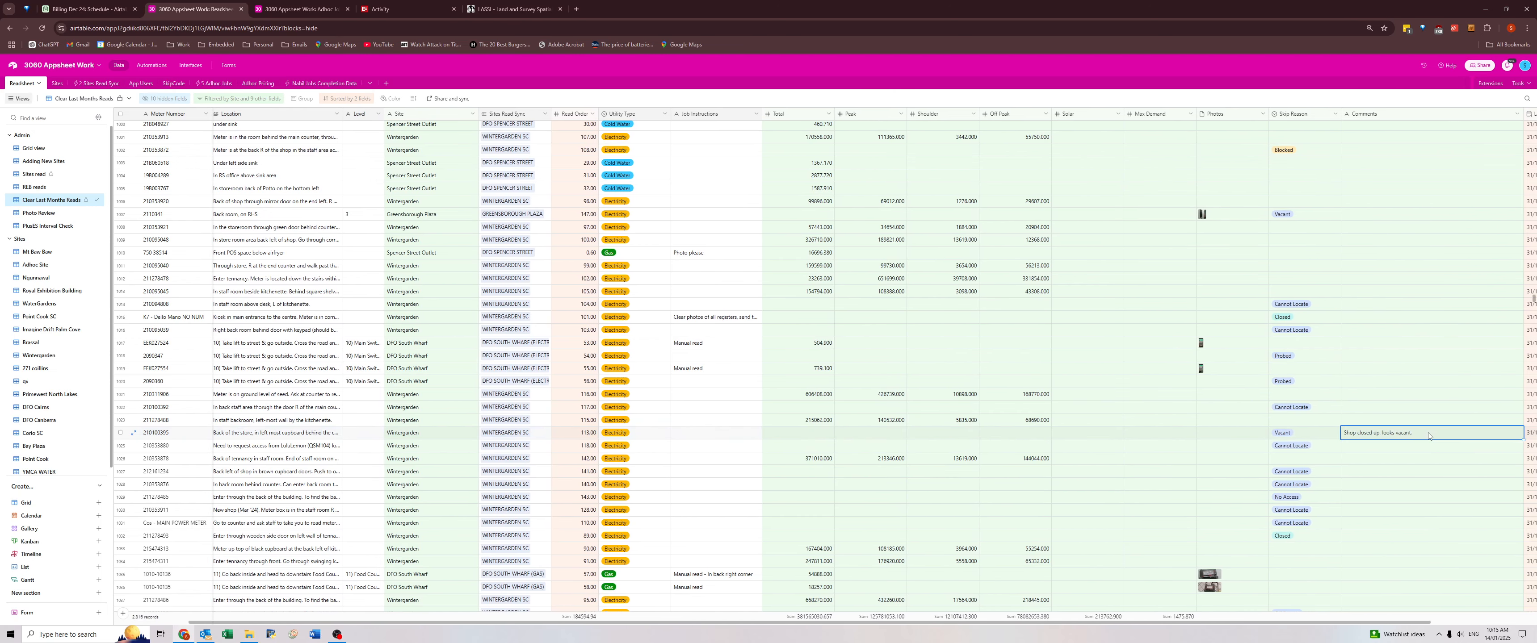
key(Right)
Review the next Comments down to the DFO South Wharf gas meter skipped as Blocked and read its comment.
scroll(1372, 438, down, 5)
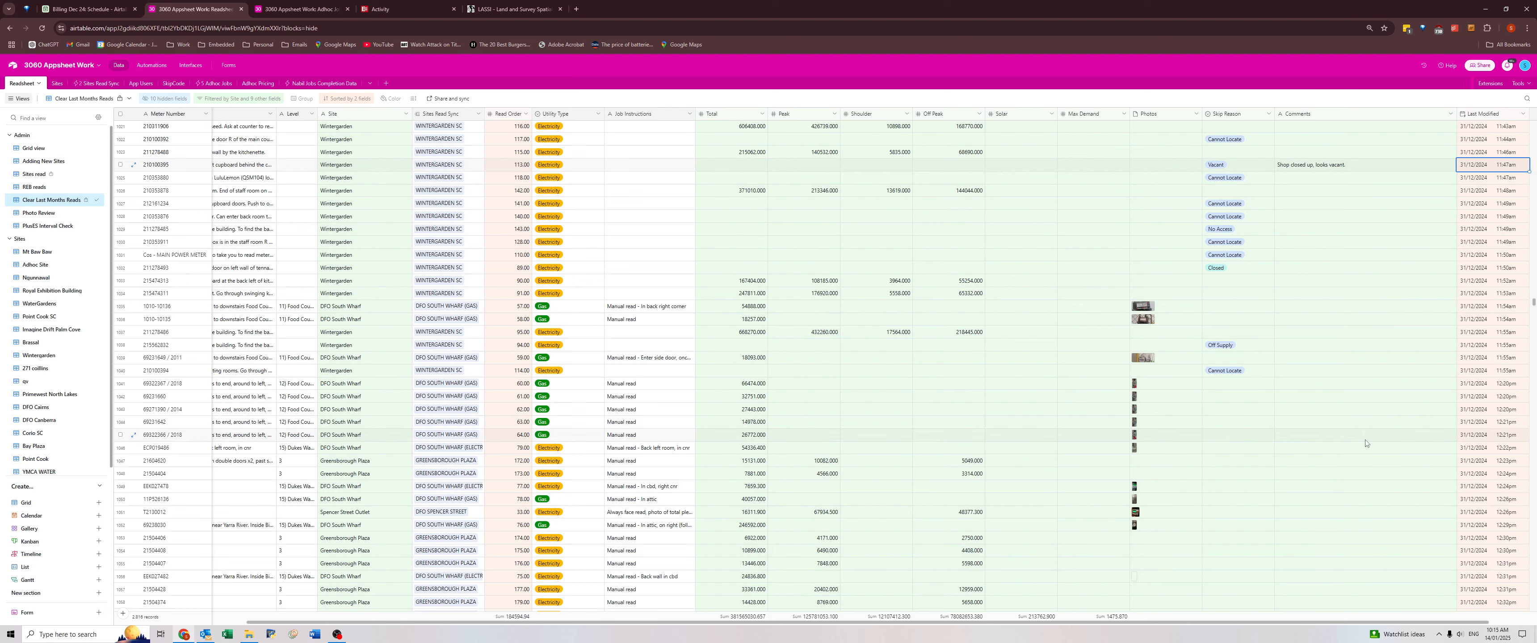
scroll(1362, 438, down, 4)
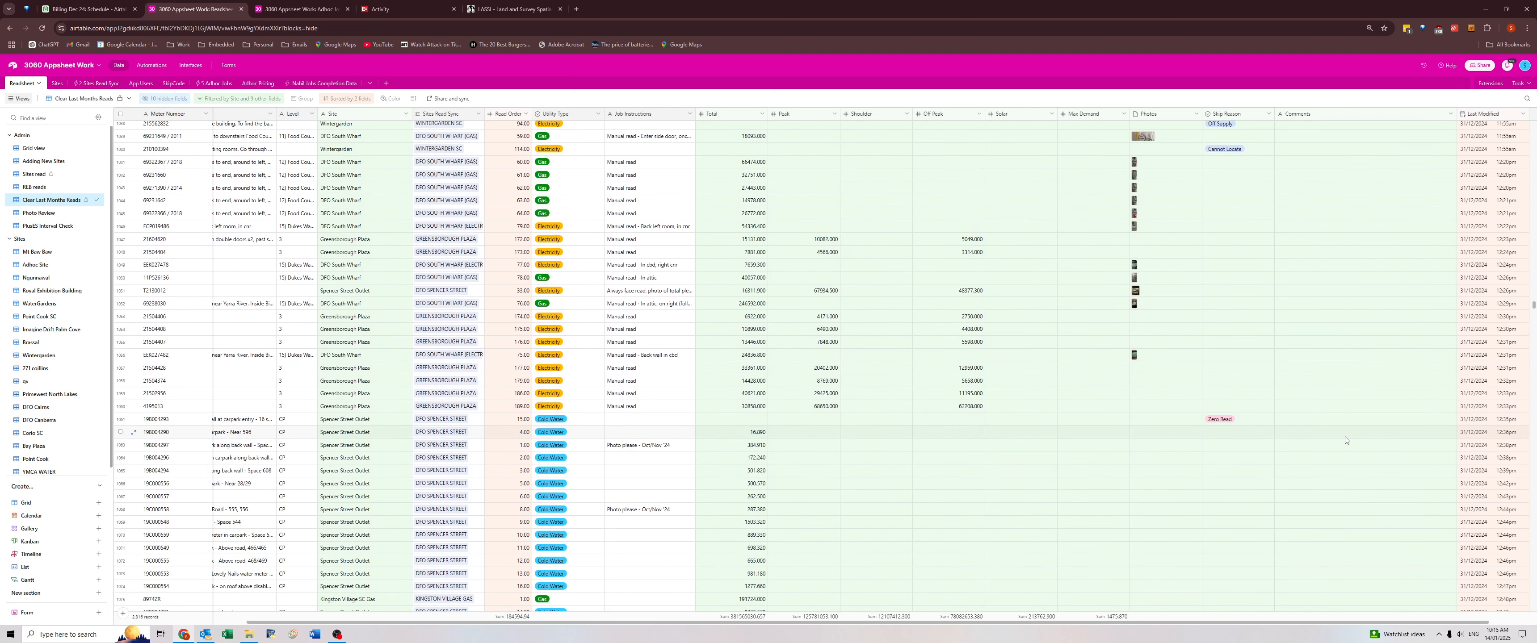
scroll(1345, 440, down, 5)
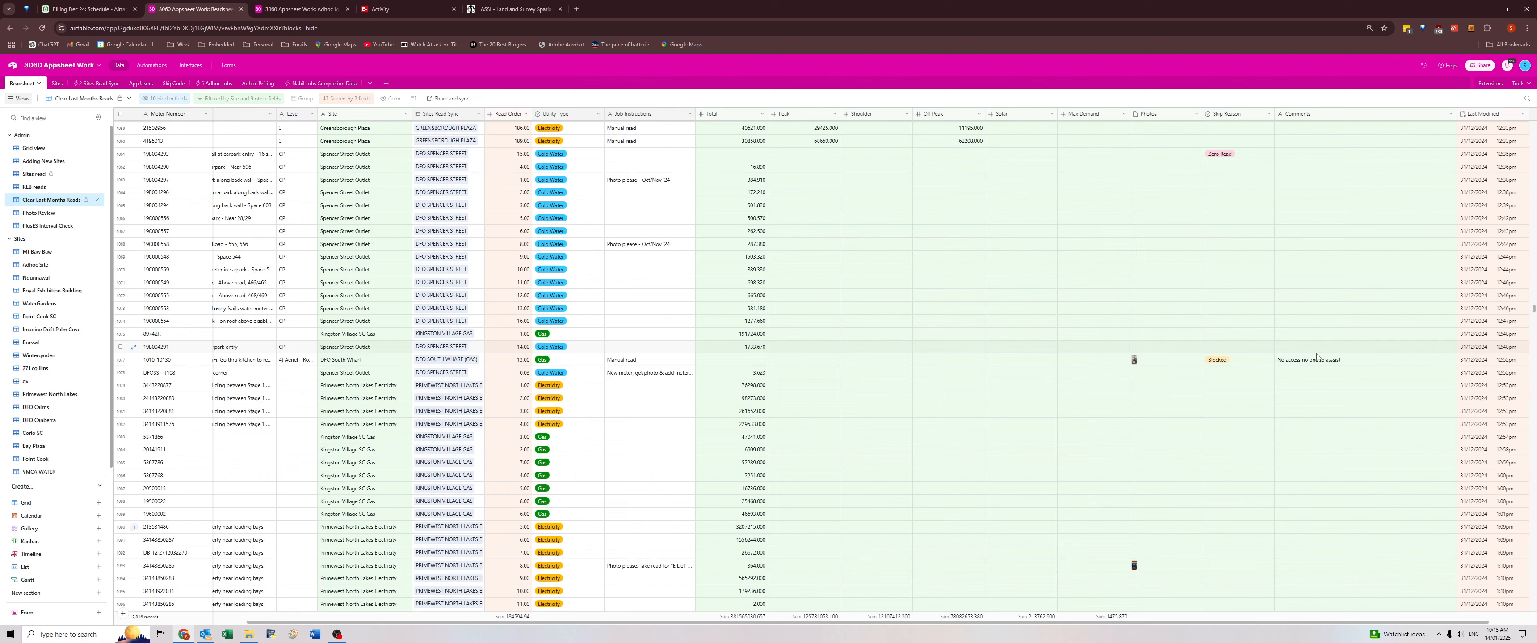
click(1316, 361)
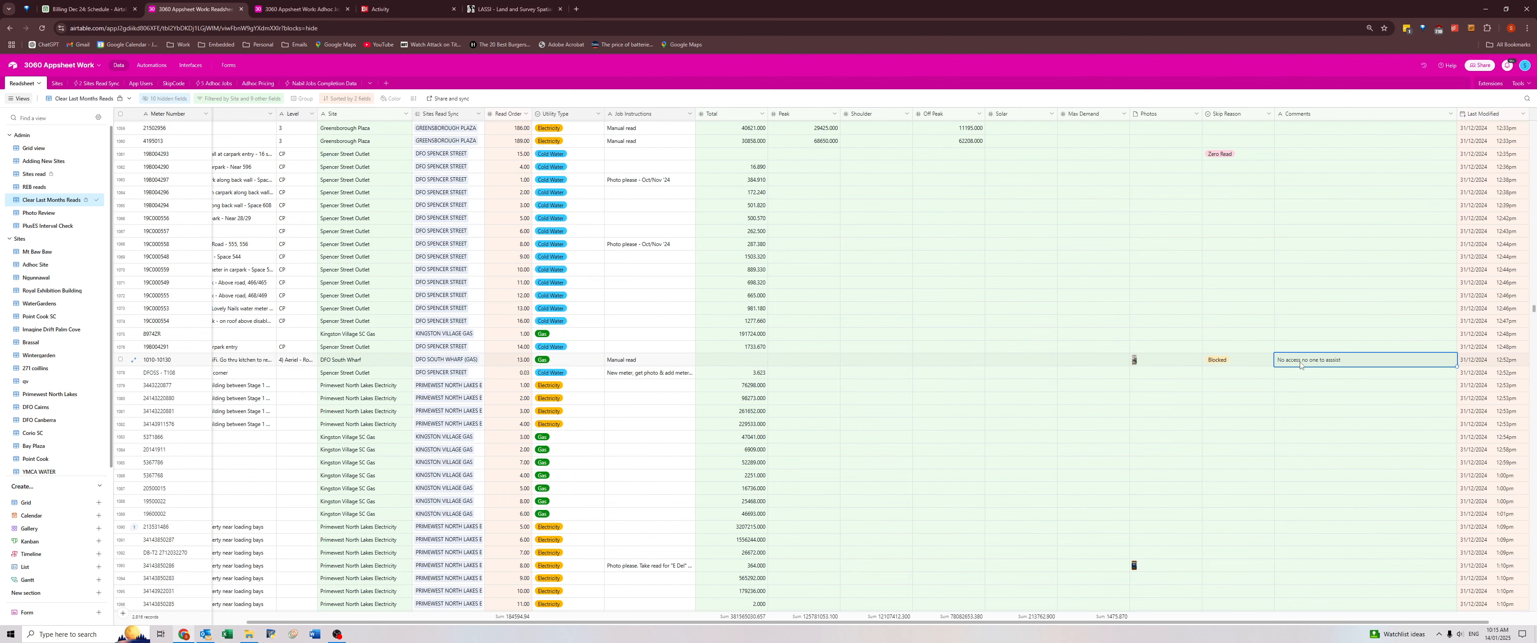
Read the Primewest North Lakes comment about the key and the Stockland Burleigh Heads meter-ownership comment, and check the latter's Meter Number.
scroll(1300, 382, down, 6)
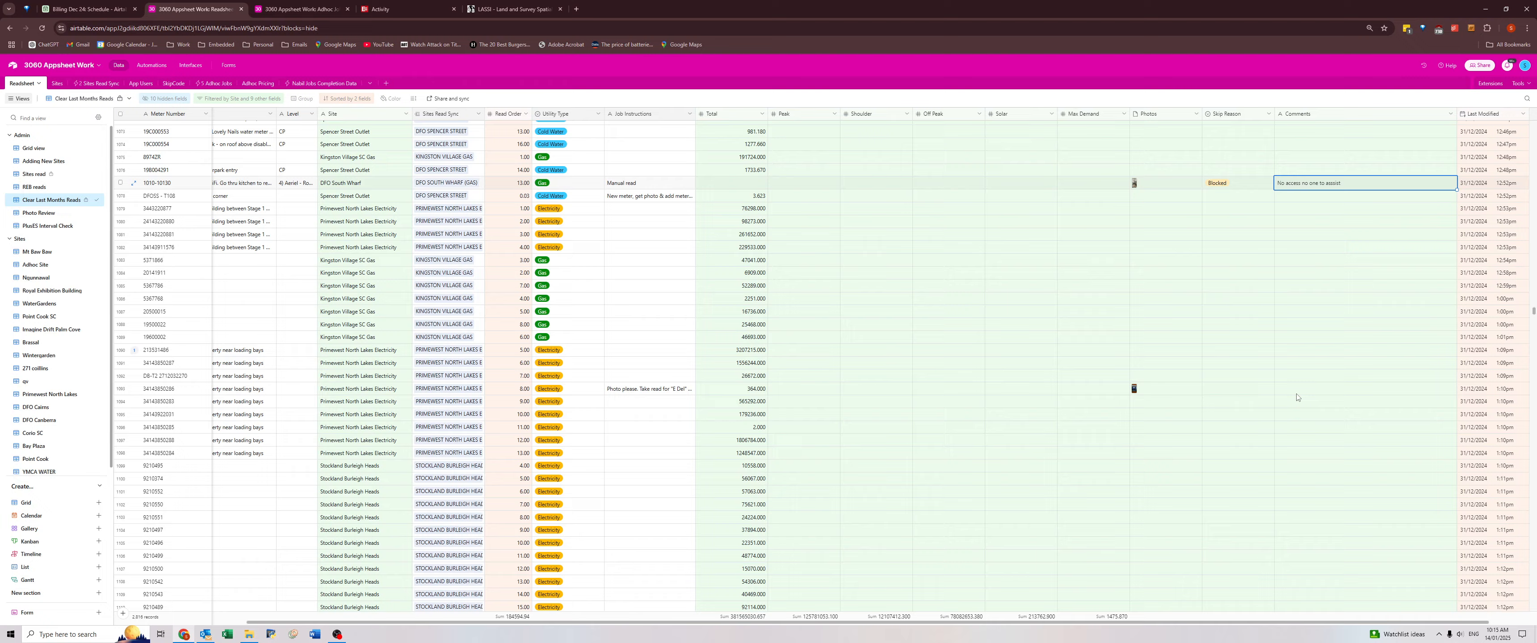
scroll(1297, 399, down, 10)
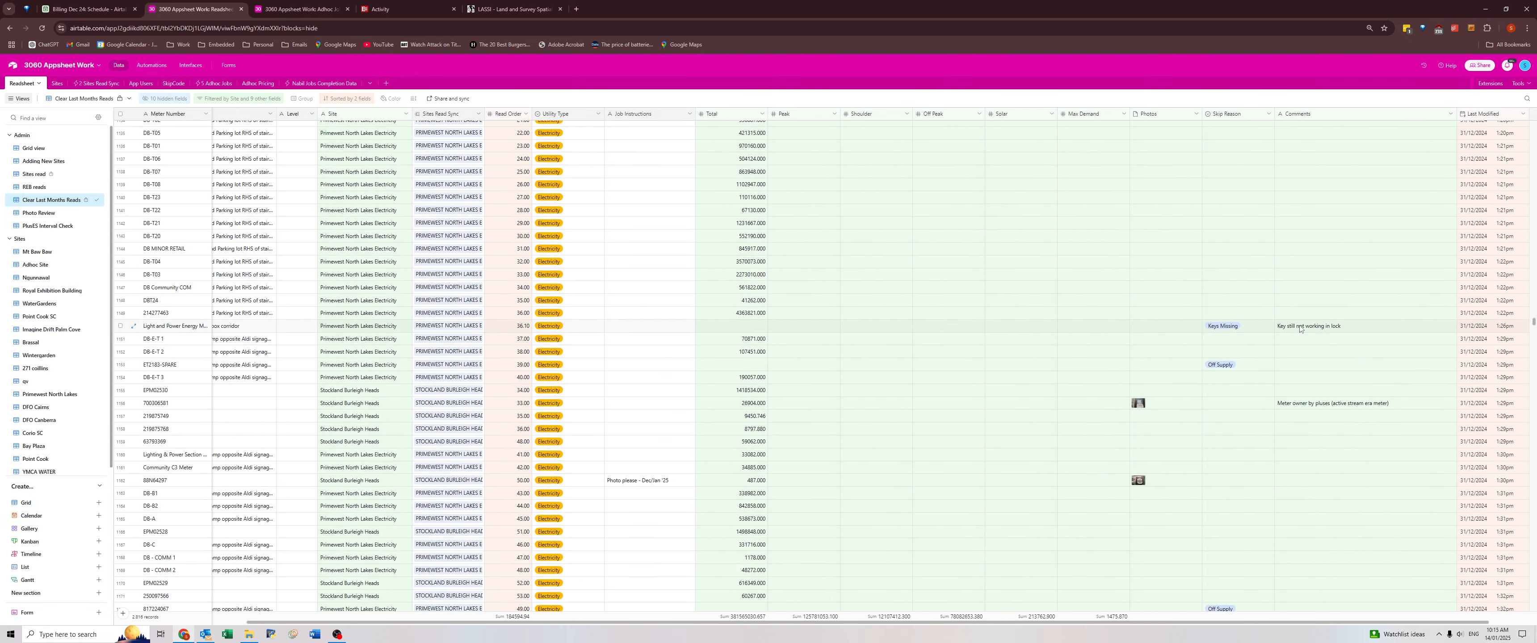
click(1301, 329)
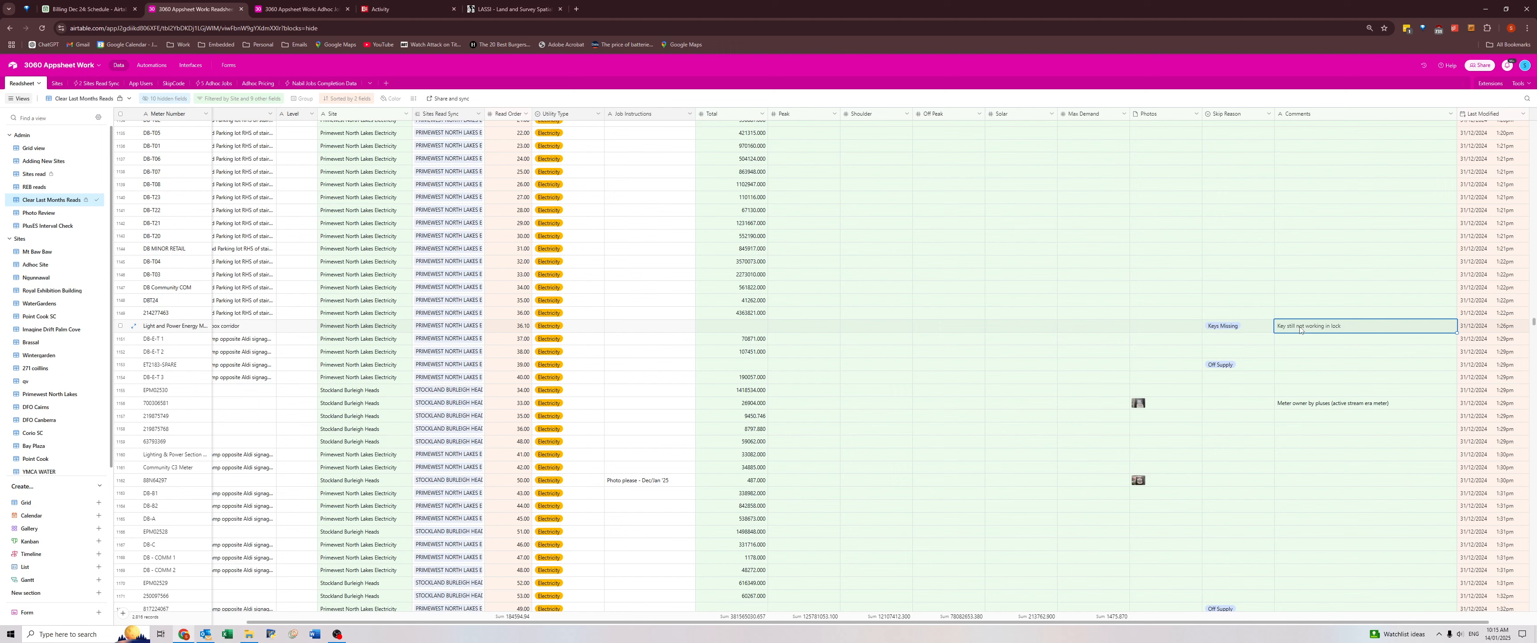
click(1296, 405)
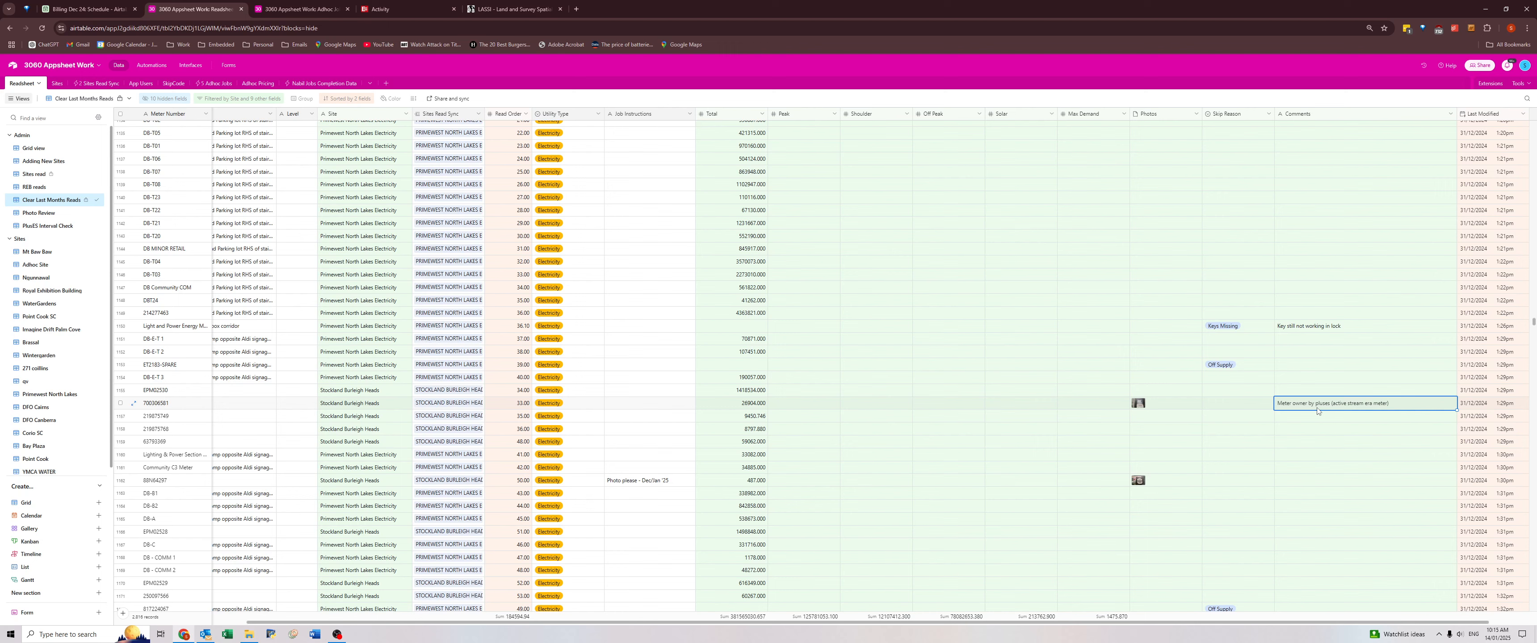
click(167, 407)
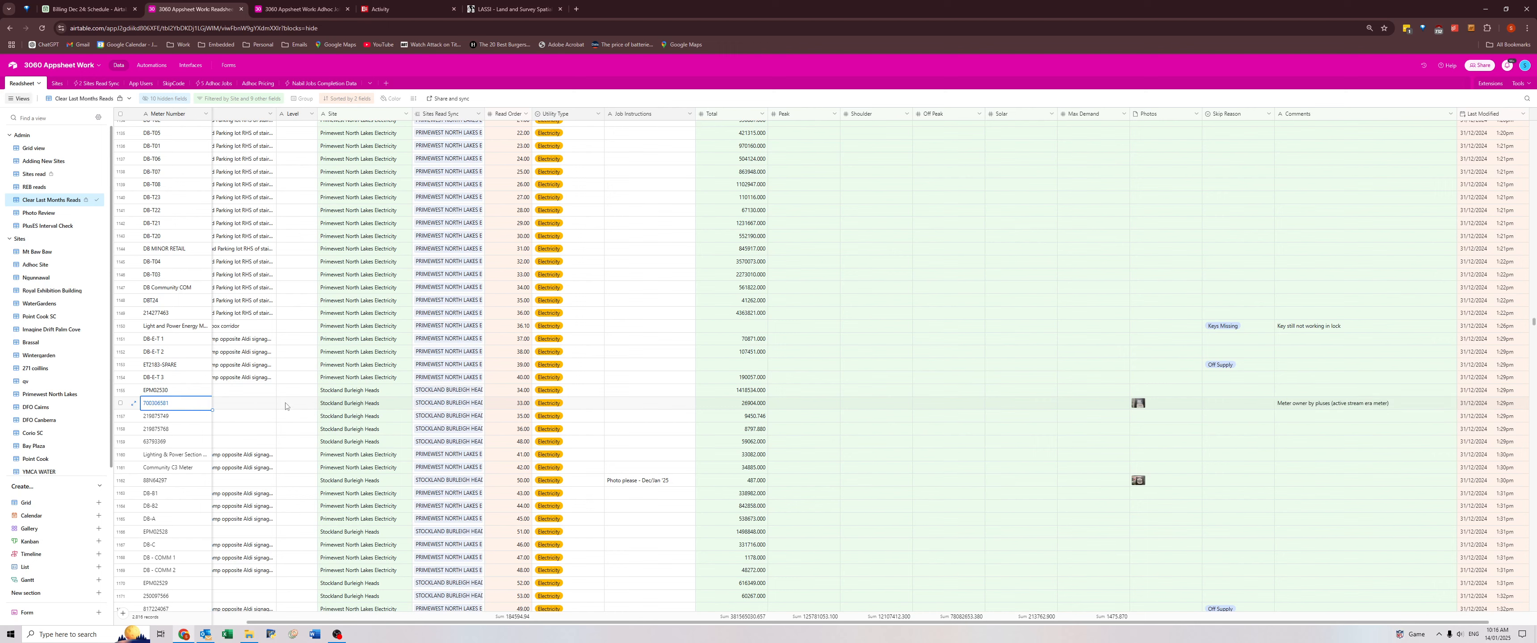
Review the "Tested via proxy tester" comments on the Stockland Burleigh Heads meters skipped as Off Supply.
scroll(1336, 432, down, 4)
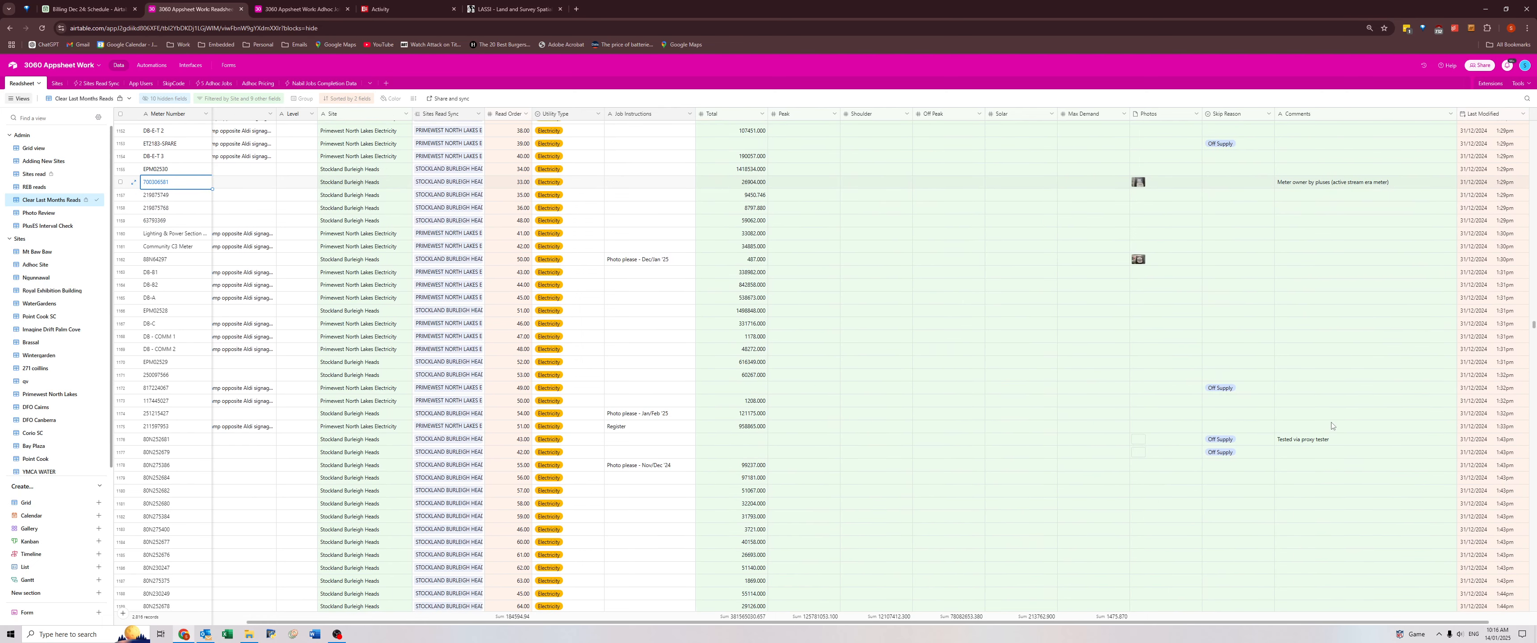
click(1305, 439)
scroll(1307, 439, down, 2)
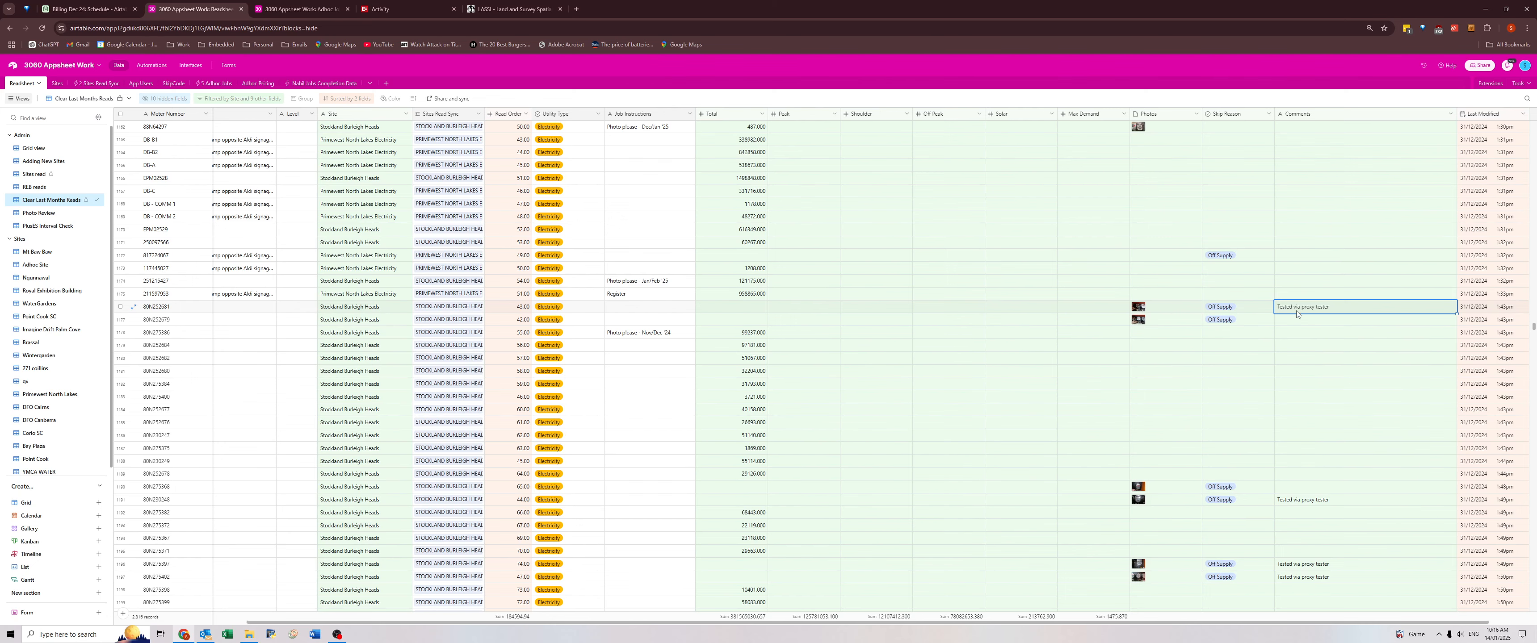
click(1290, 323)
click(1304, 499)
scroll(1304, 500, down, 3)
scroll(1304, 466, down, 3)
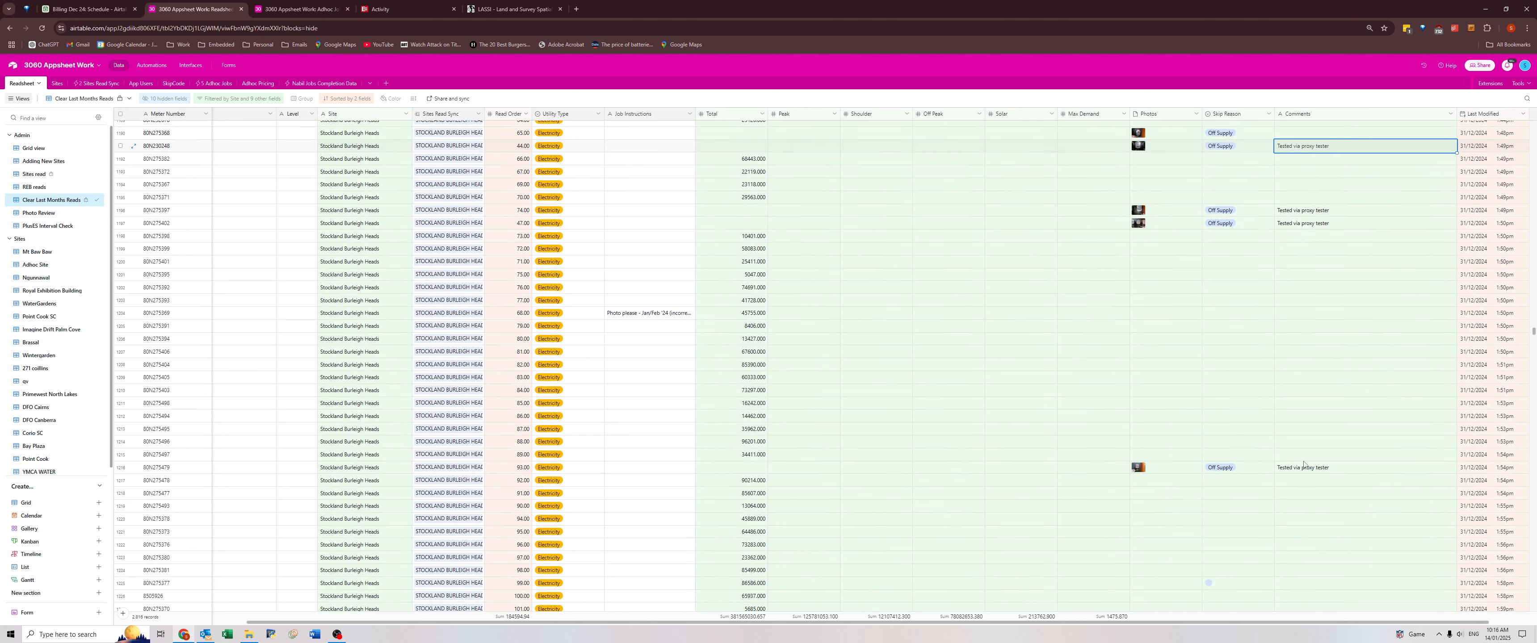
scroll(1303, 465, down, 5)
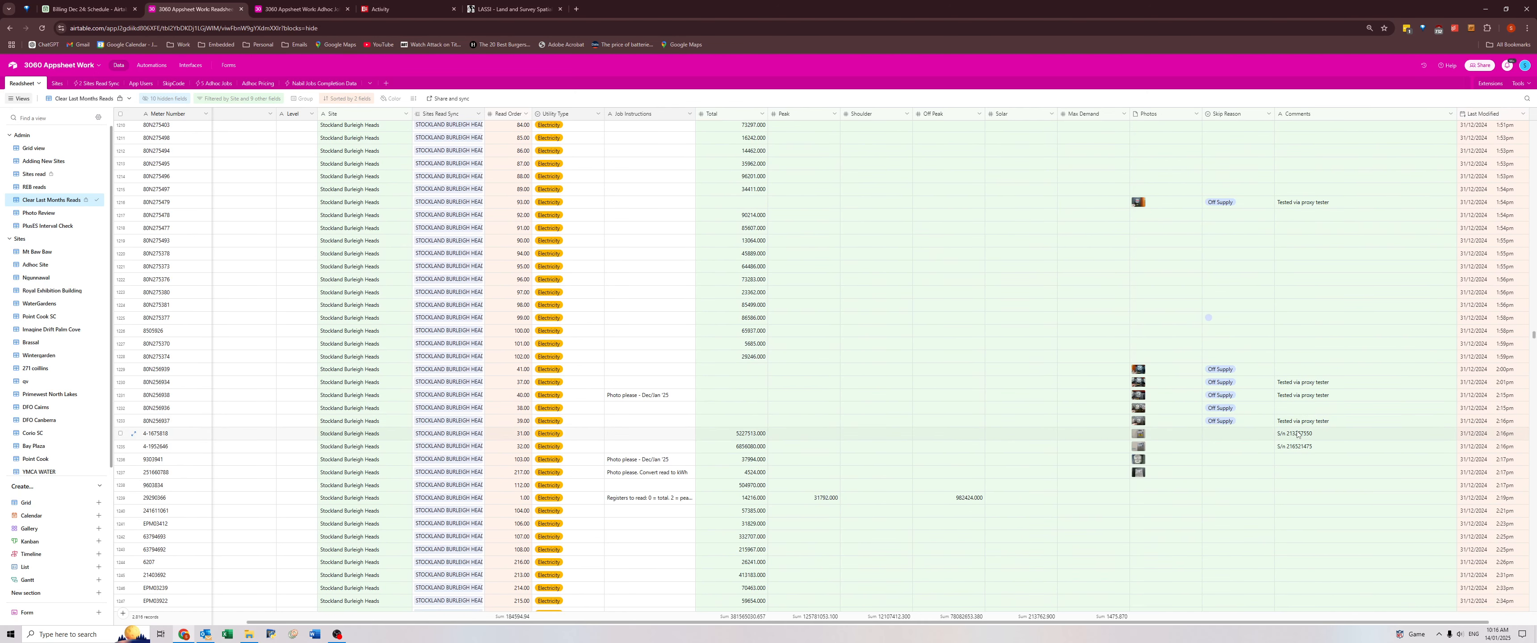
Examine the serial-number comments on the Stockland Burleigh Heads TCB-4 and TCB-5 meters, plus the TCB-4 meter's photo and Tenancy.
click(1298, 435)
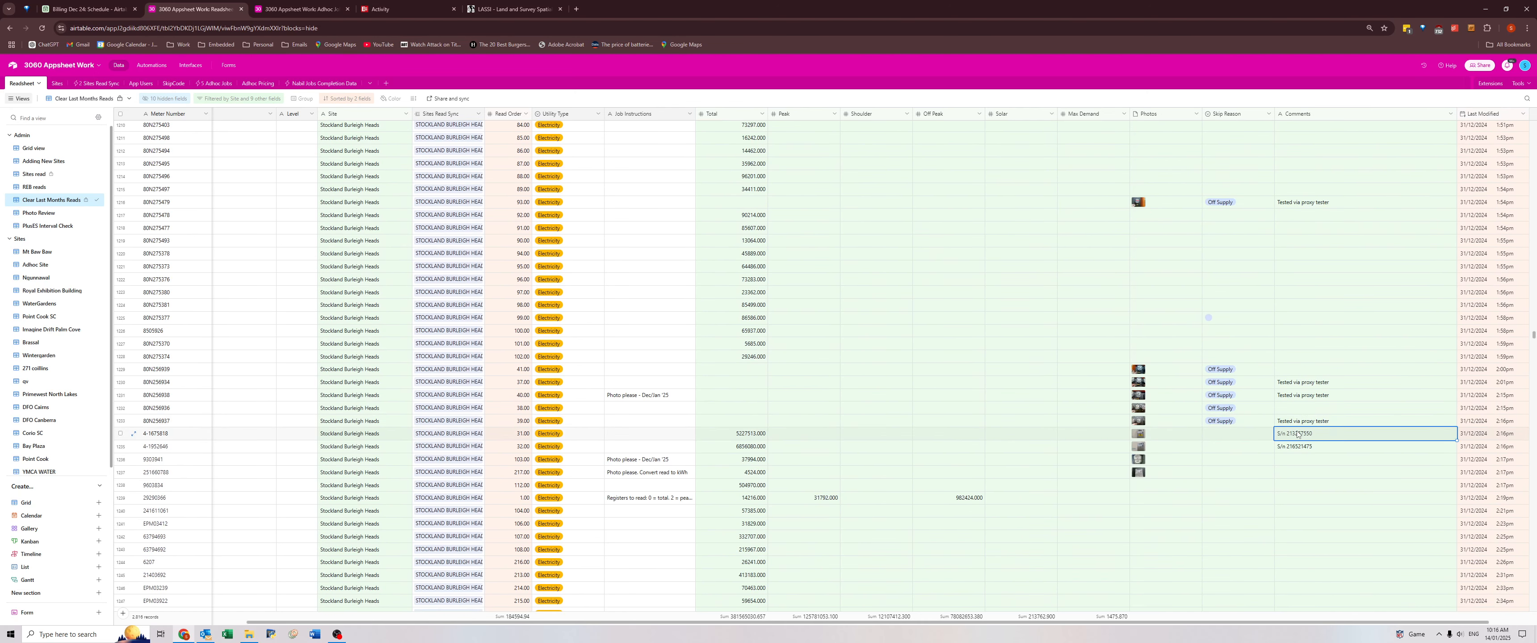
click(1140, 436)
click(1137, 436)
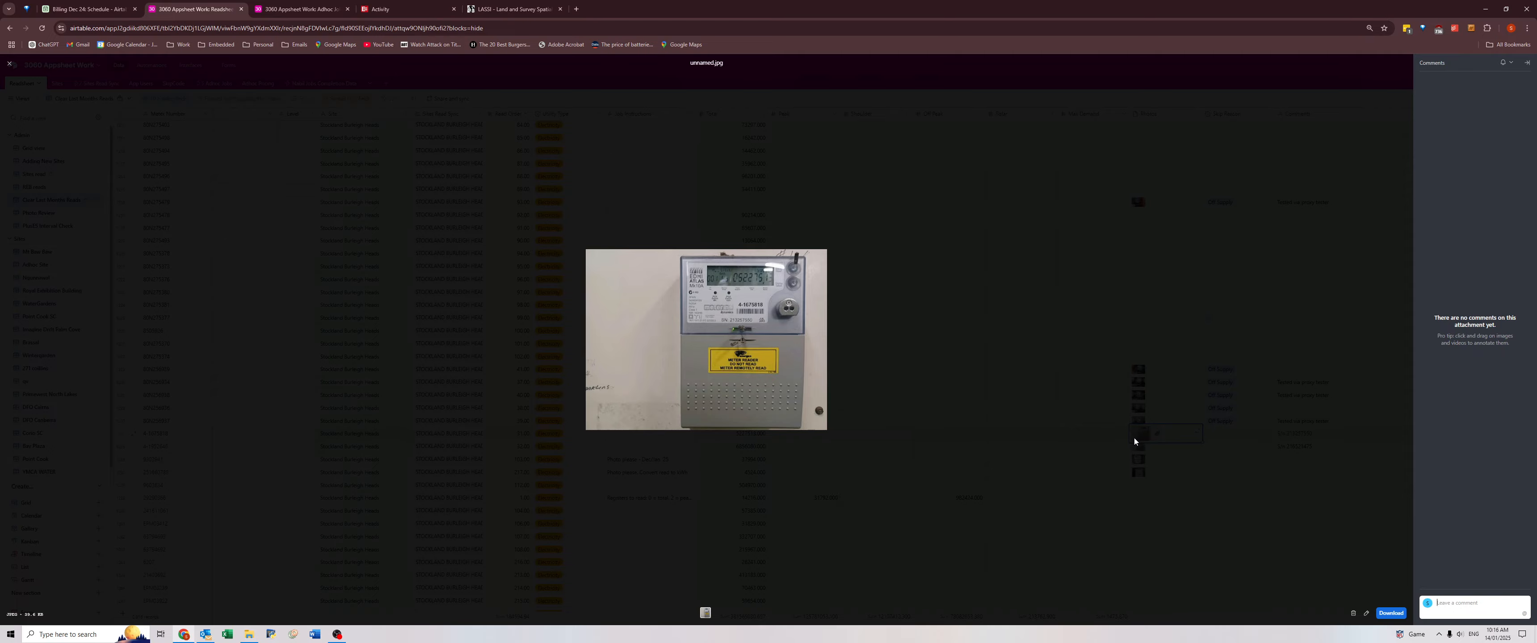
click(1135, 441)
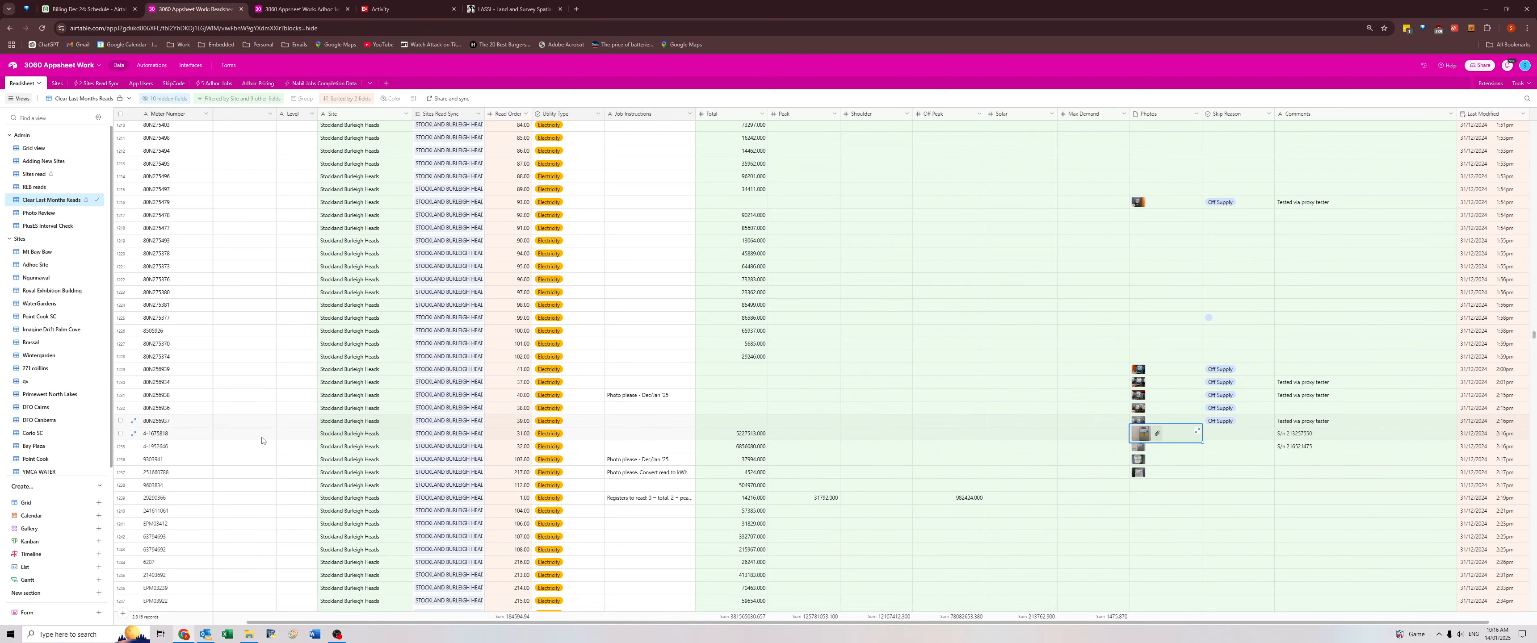
key(Left)
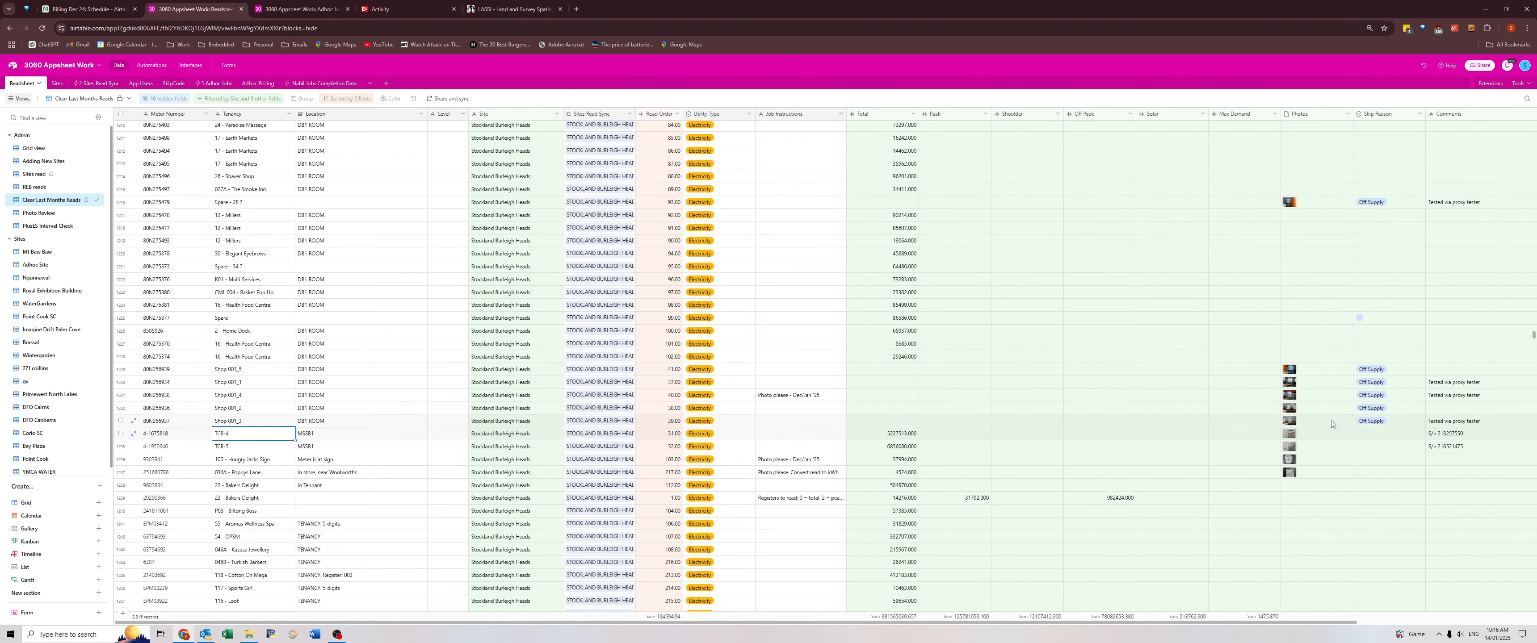
click(1439, 437)
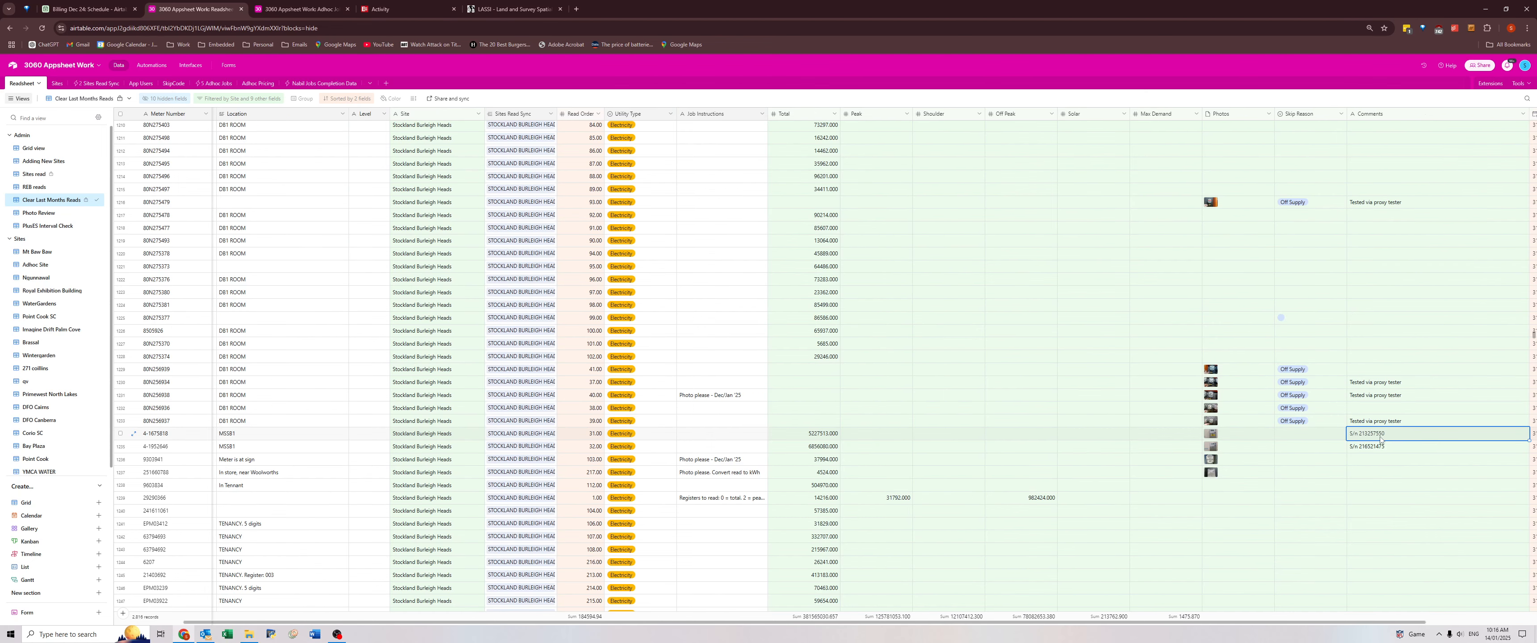
click(1358, 449)
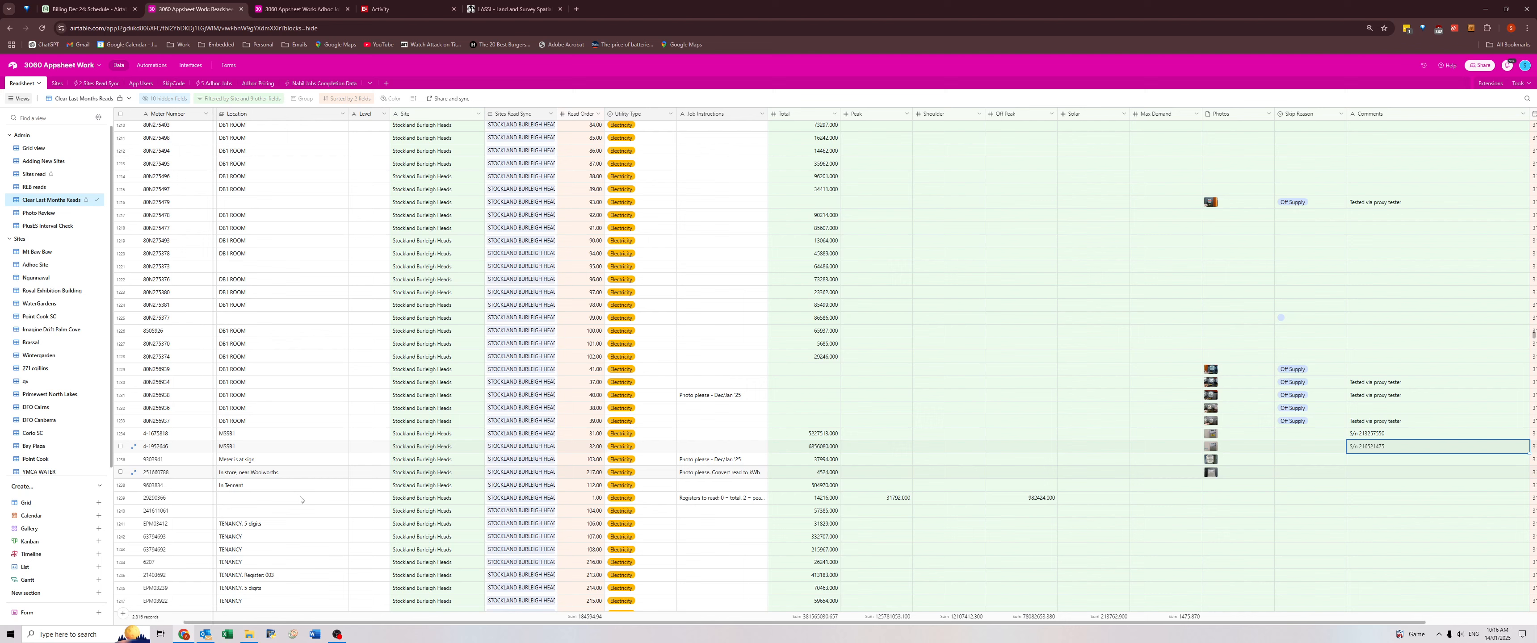
Switch to File Explorer and open Stockland Burleigh Heads December 2024.xlsx from the 12. December 2024 results folder.
click(249, 635)
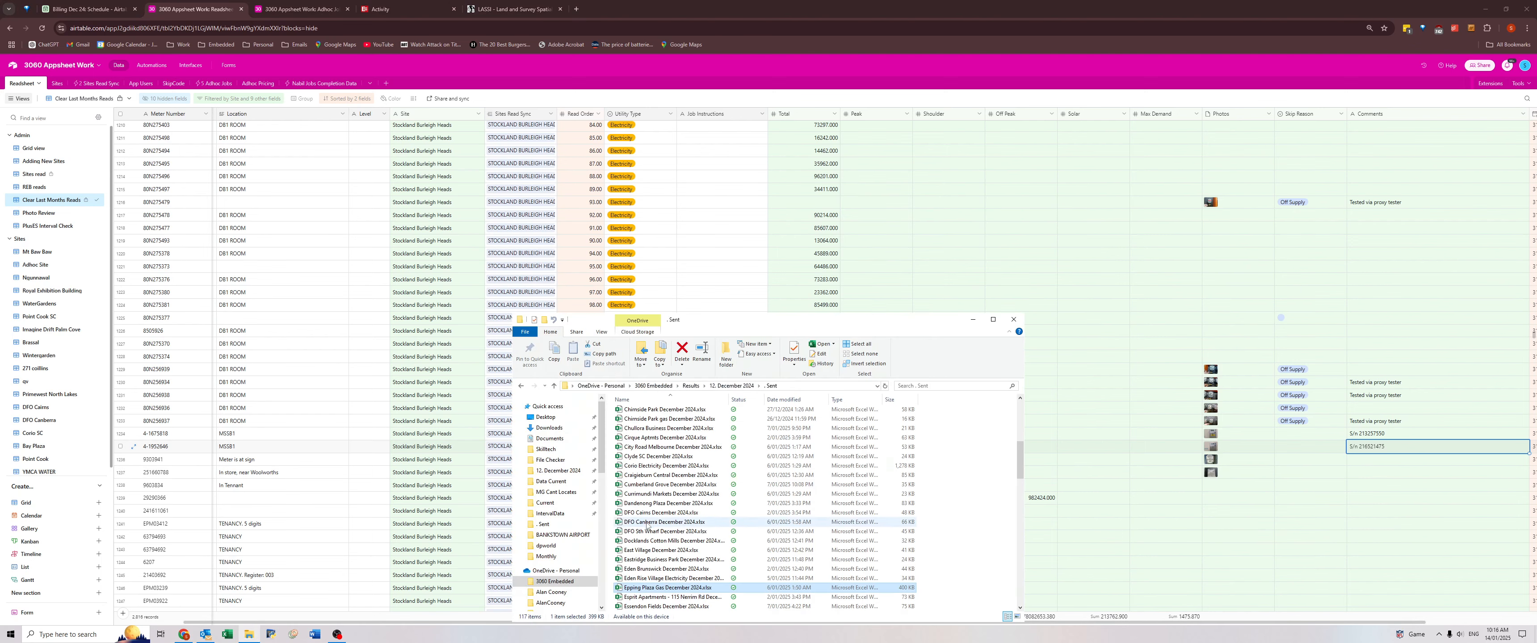
click(647, 523)
text(st)
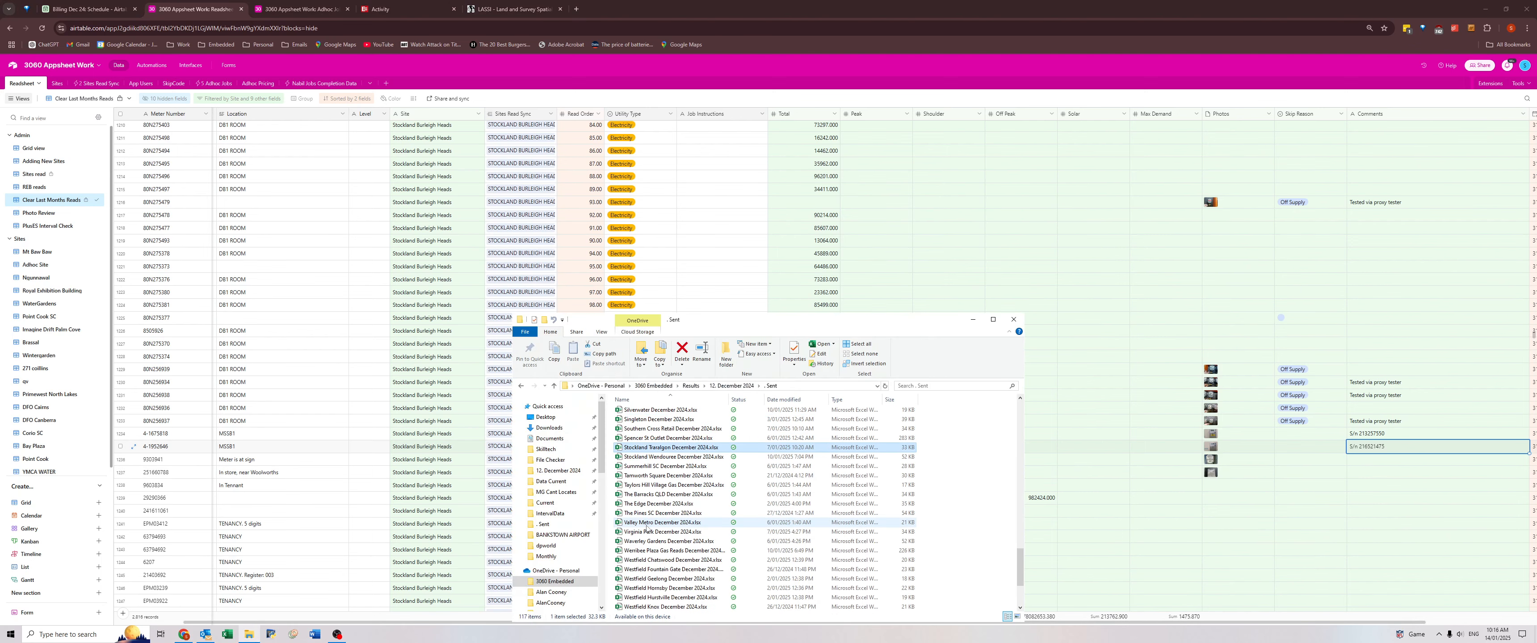
click(729, 386)
click(670, 498)
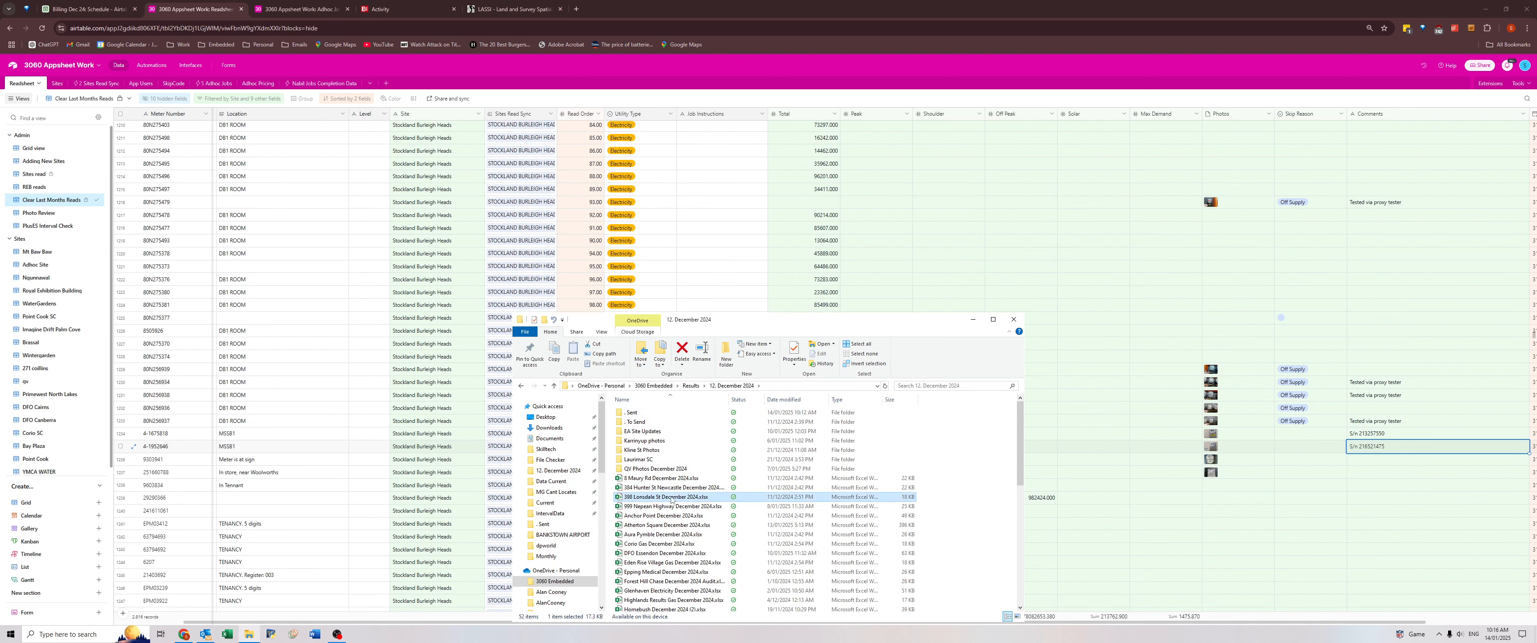
text(st)
double_click(662, 544)
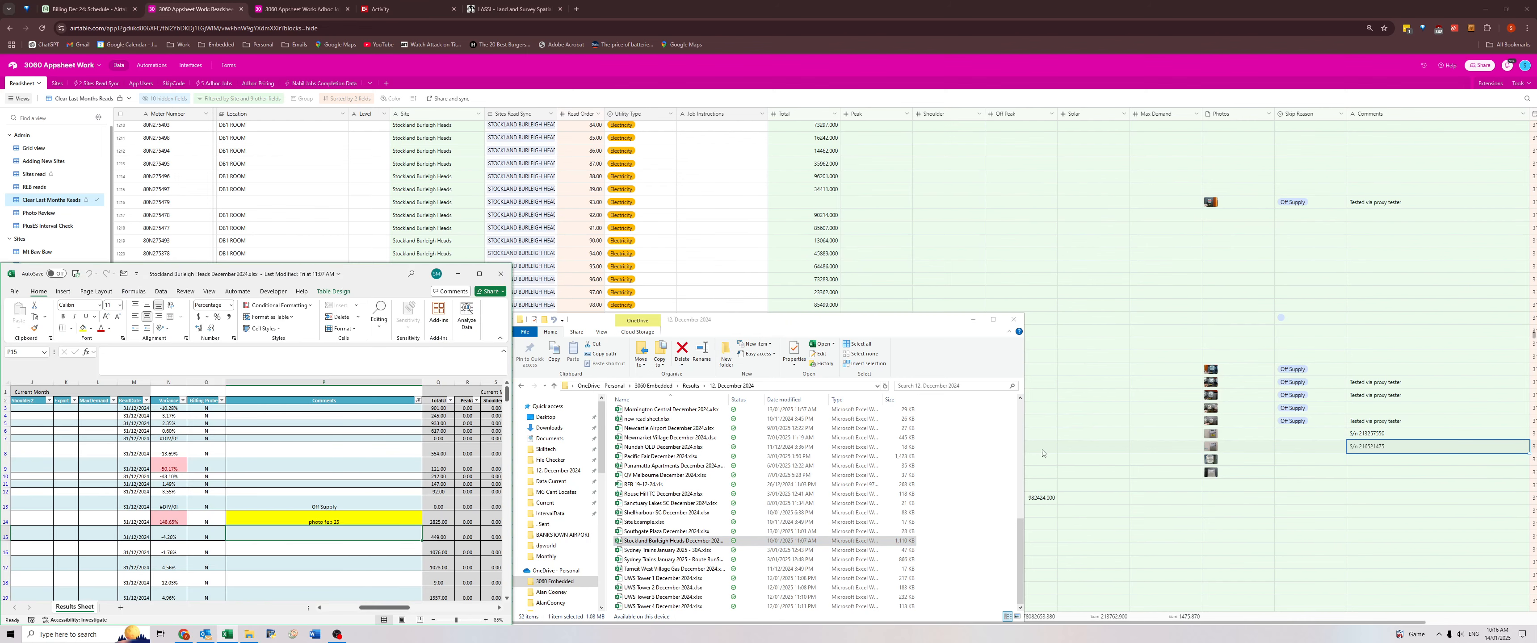
Copy the TCB-4 meter's number from Airtable and find it in the Stockland Burleigh Heads results workbook in Excel.
click(1381, 433)
click(1381, 434)
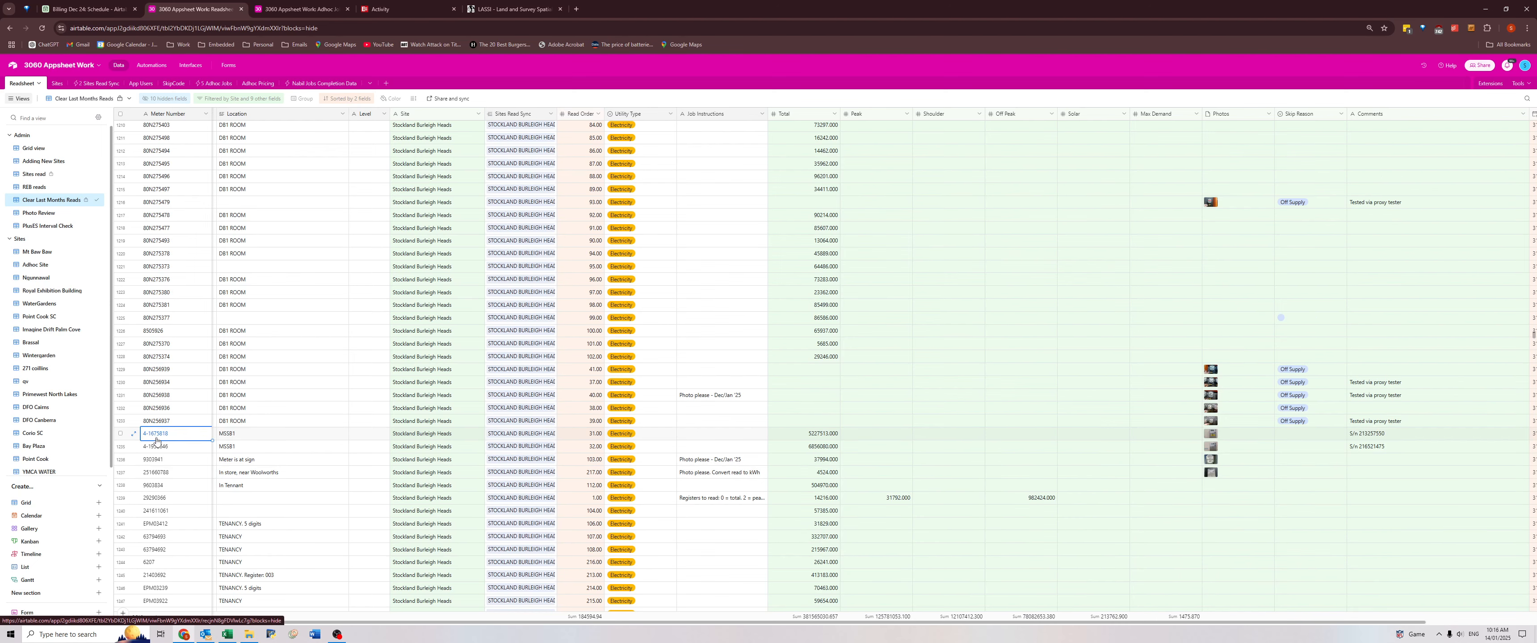
key(alt+Tab)
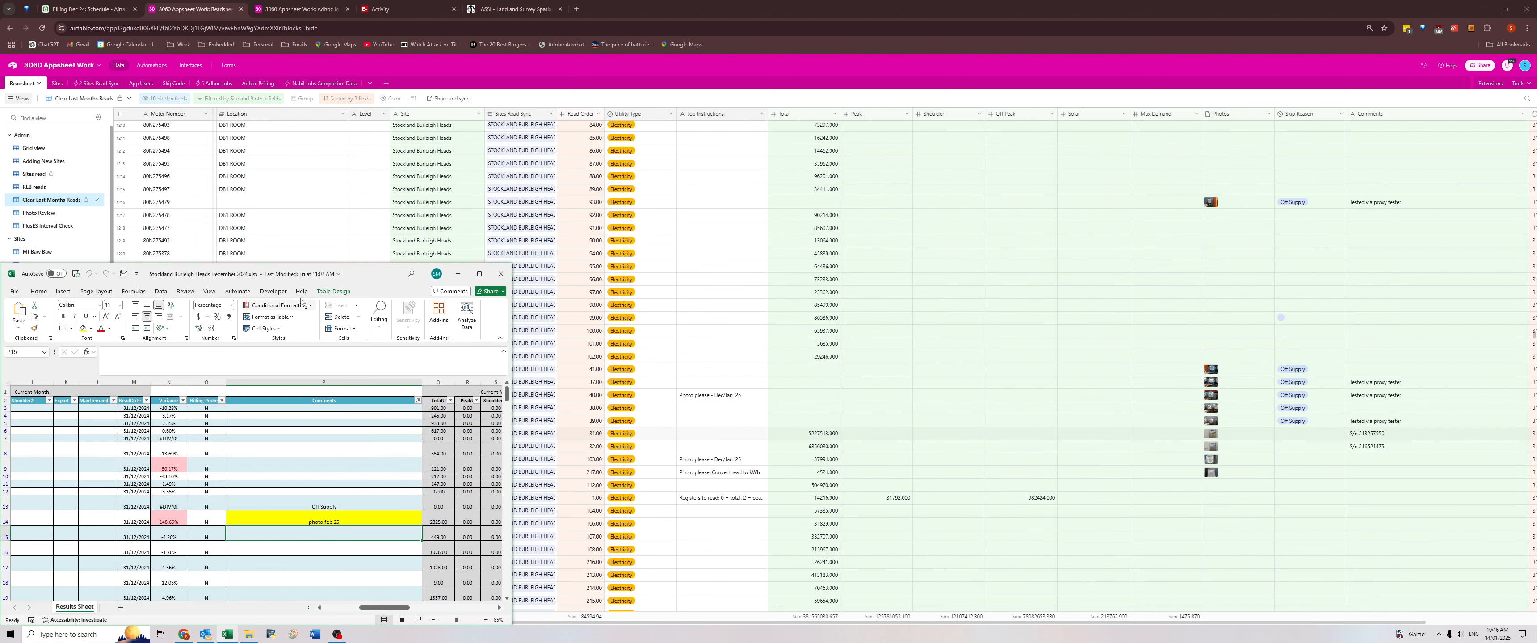
drag(329, 275, 727, 142)
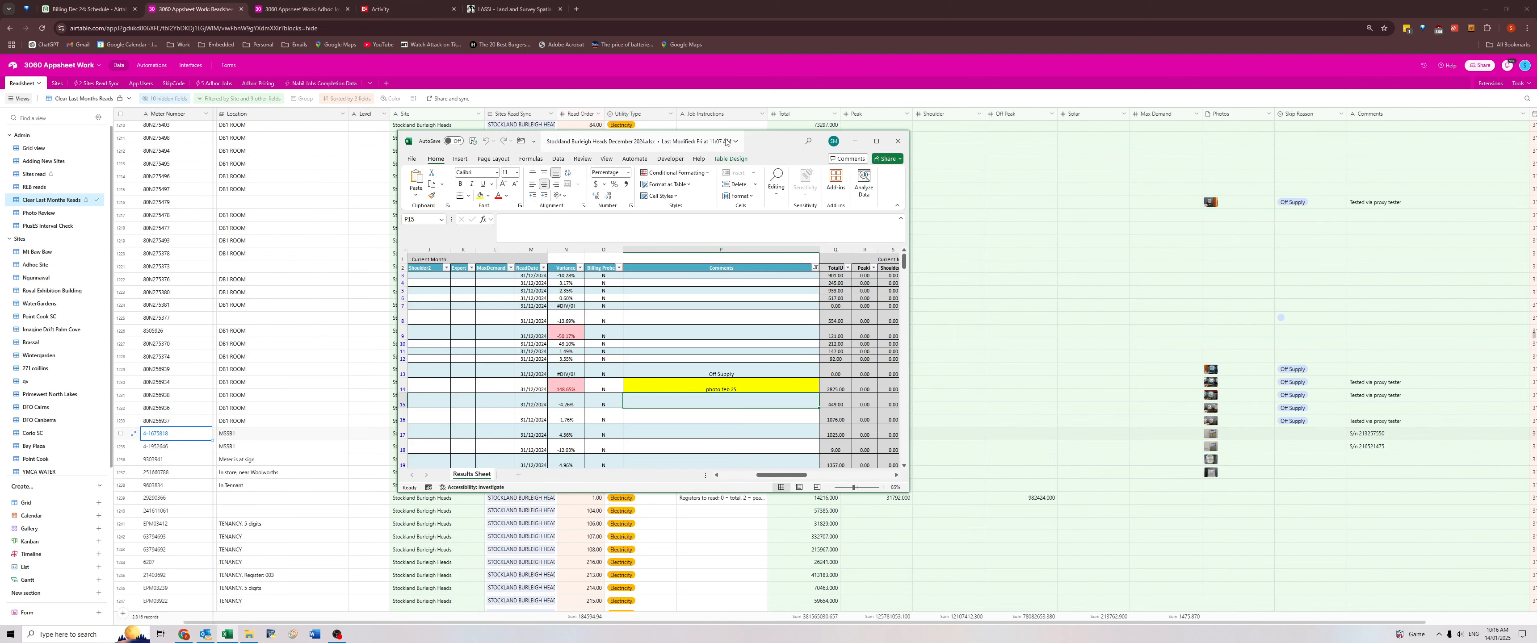
key(ctrl+f)
text(4-1675818)
key(Return)
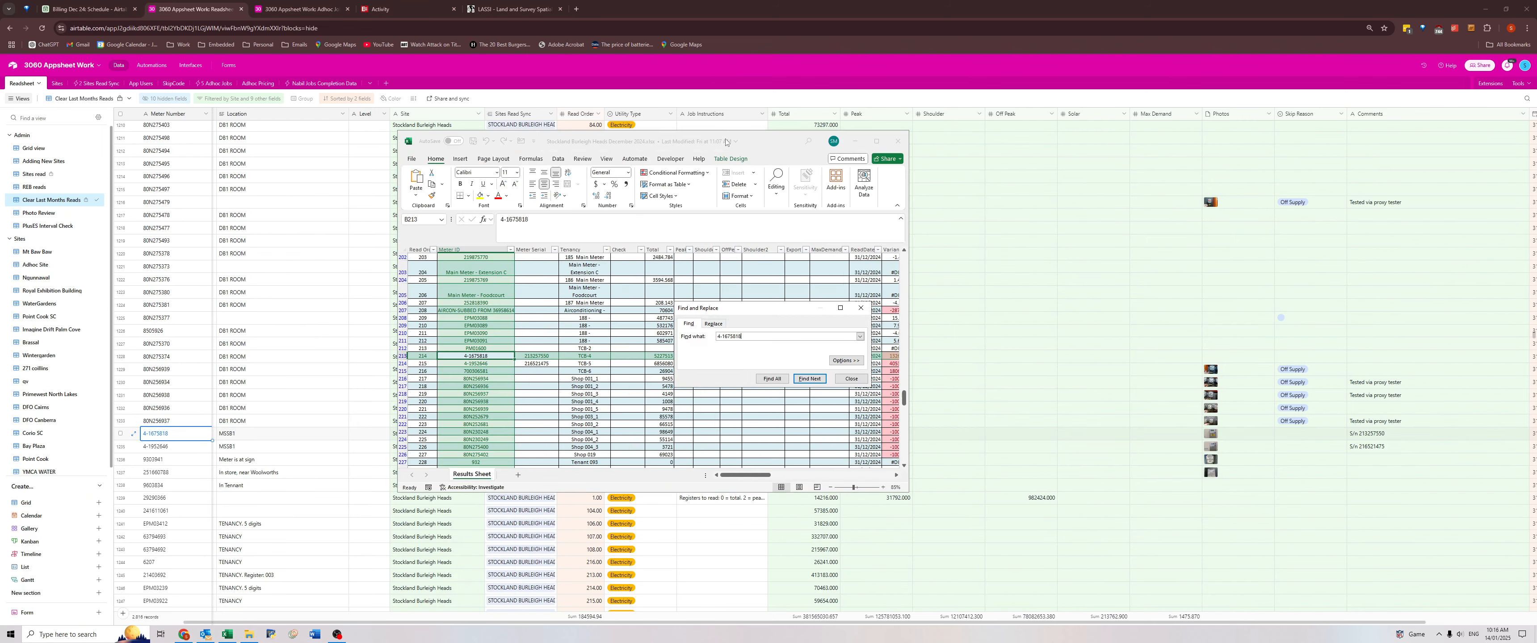
Check the TCB-4 meter's serial number in the results workbook, close the workbook, and compare it with the meter's comment in Airtable.
click(526, 356)
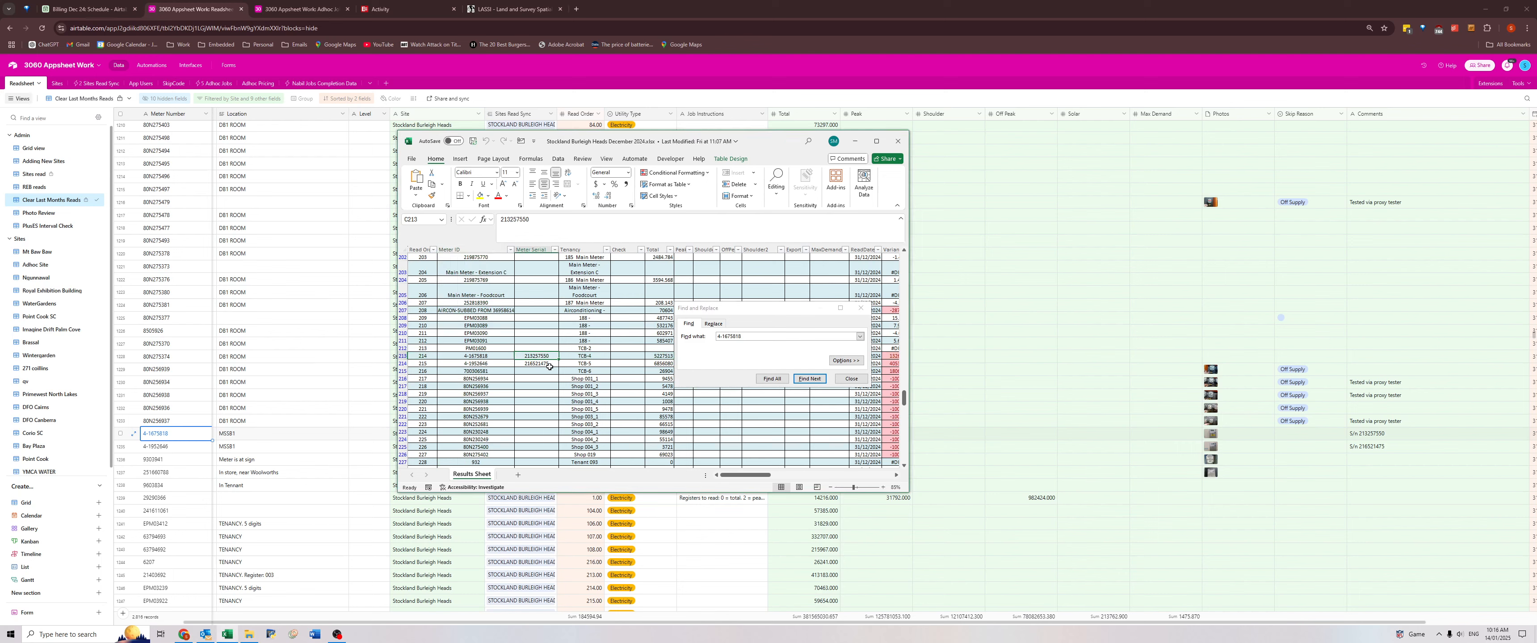
click(898, 141)
click(1360, 434)
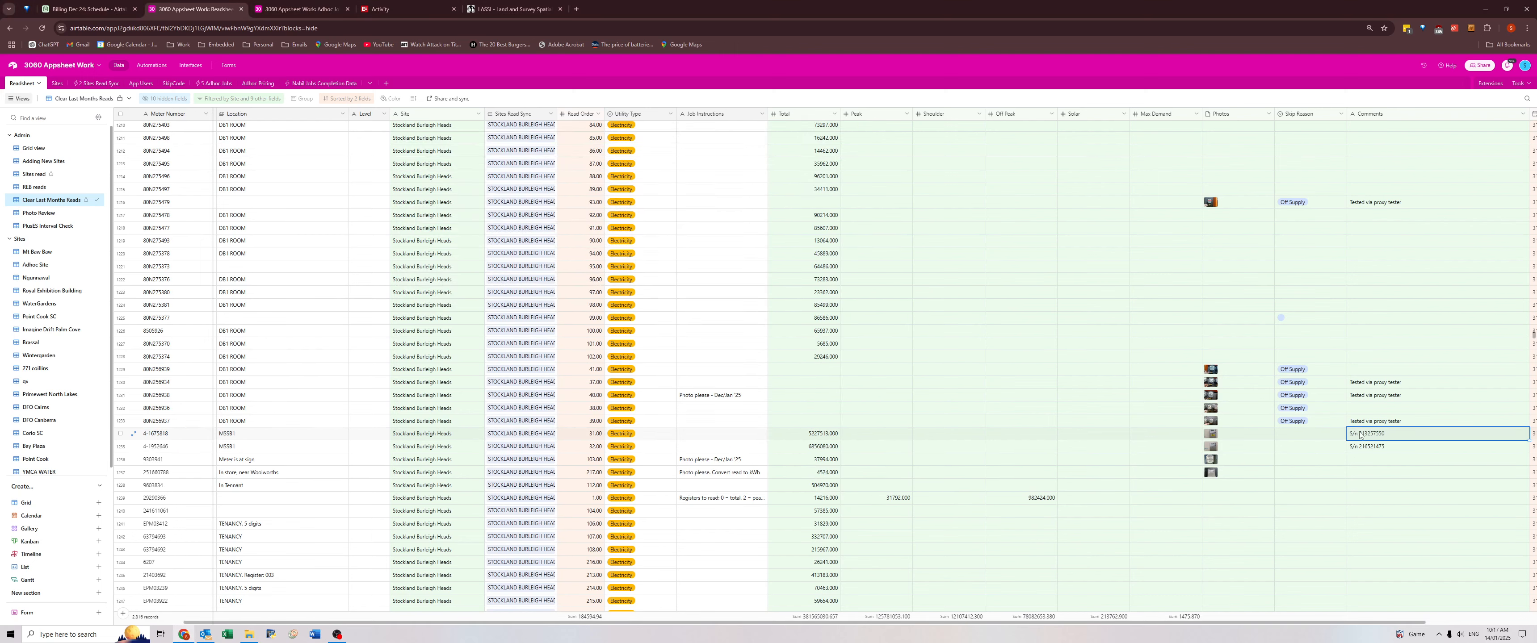
Set the Location of the Stockland Burleigh Heads Carpark meter commented "Msb1" to "MSB1 - Address 3".
scroll(1275, 413, down, 10)
scroll(1275, 413, right, 2)
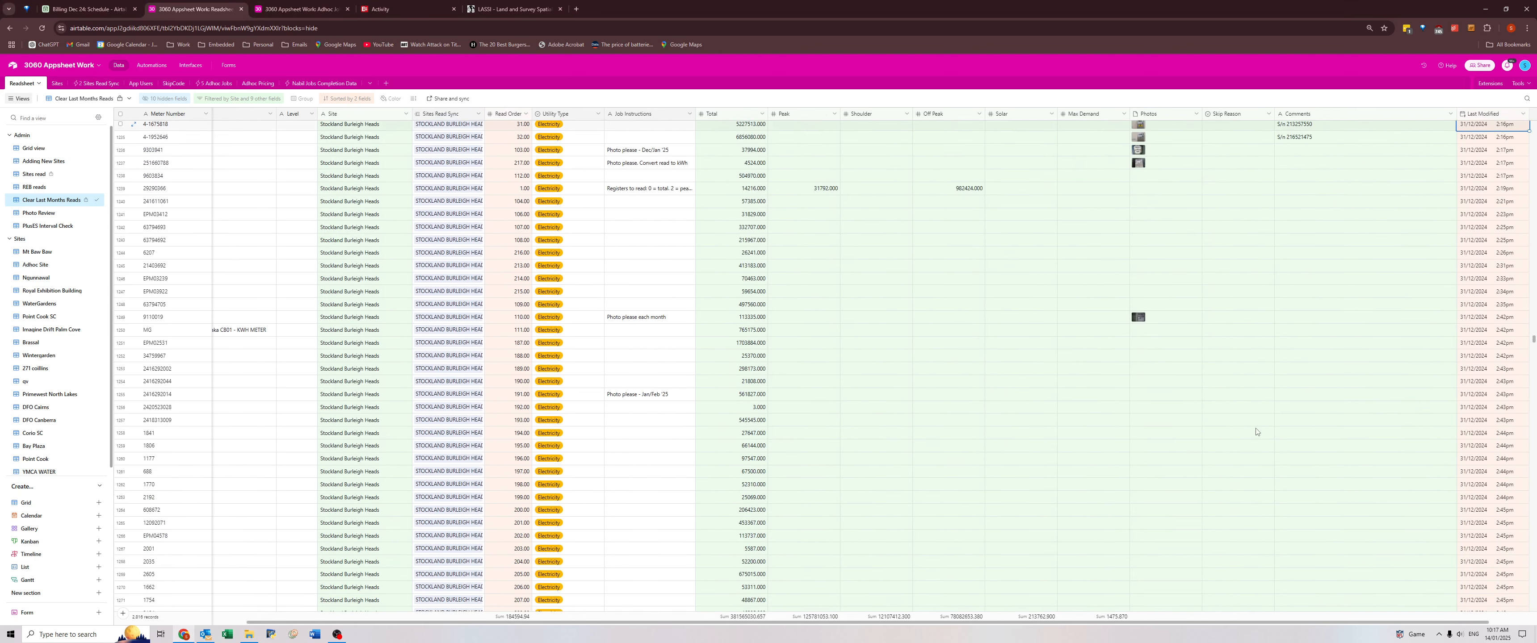
scroll(1255, 431, down, 11)
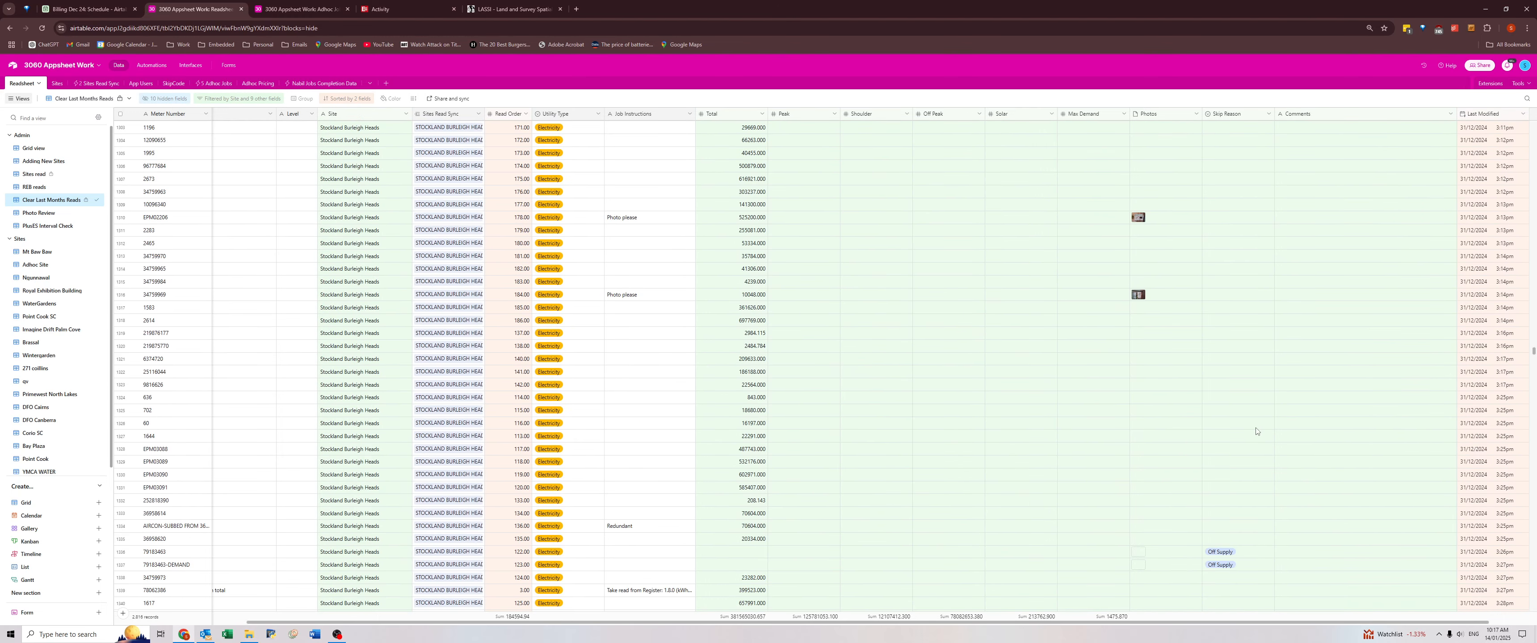
scroll(1256, 430, down, 3)
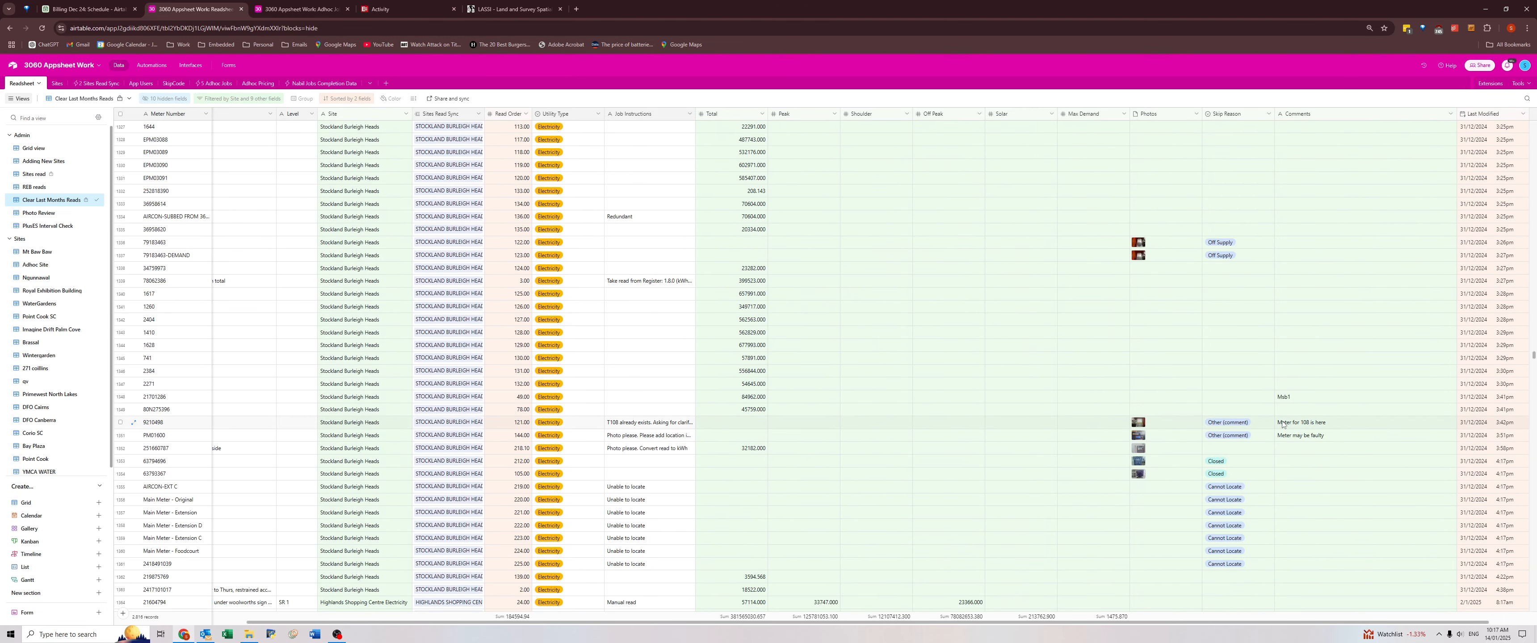
click(1285, 400)
key(super)
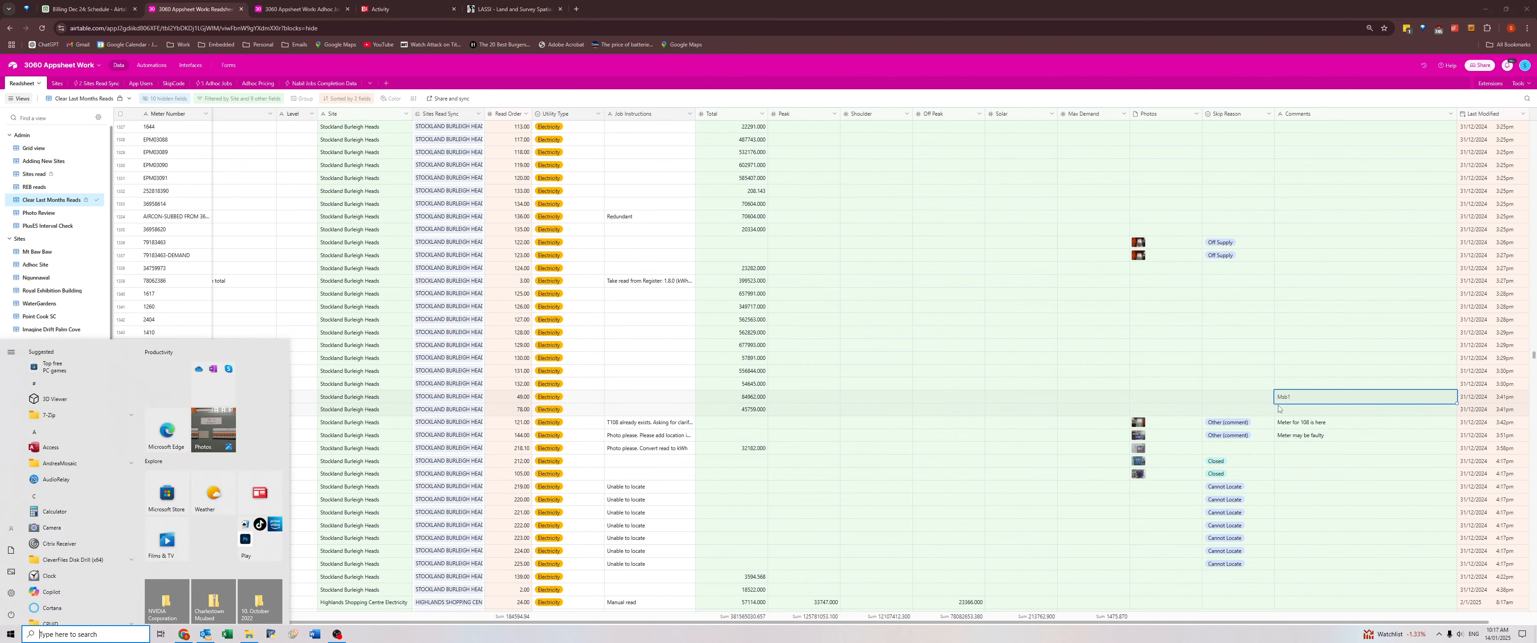
key(super)
key(ctrl+Left)
key(Right)
key(Right)
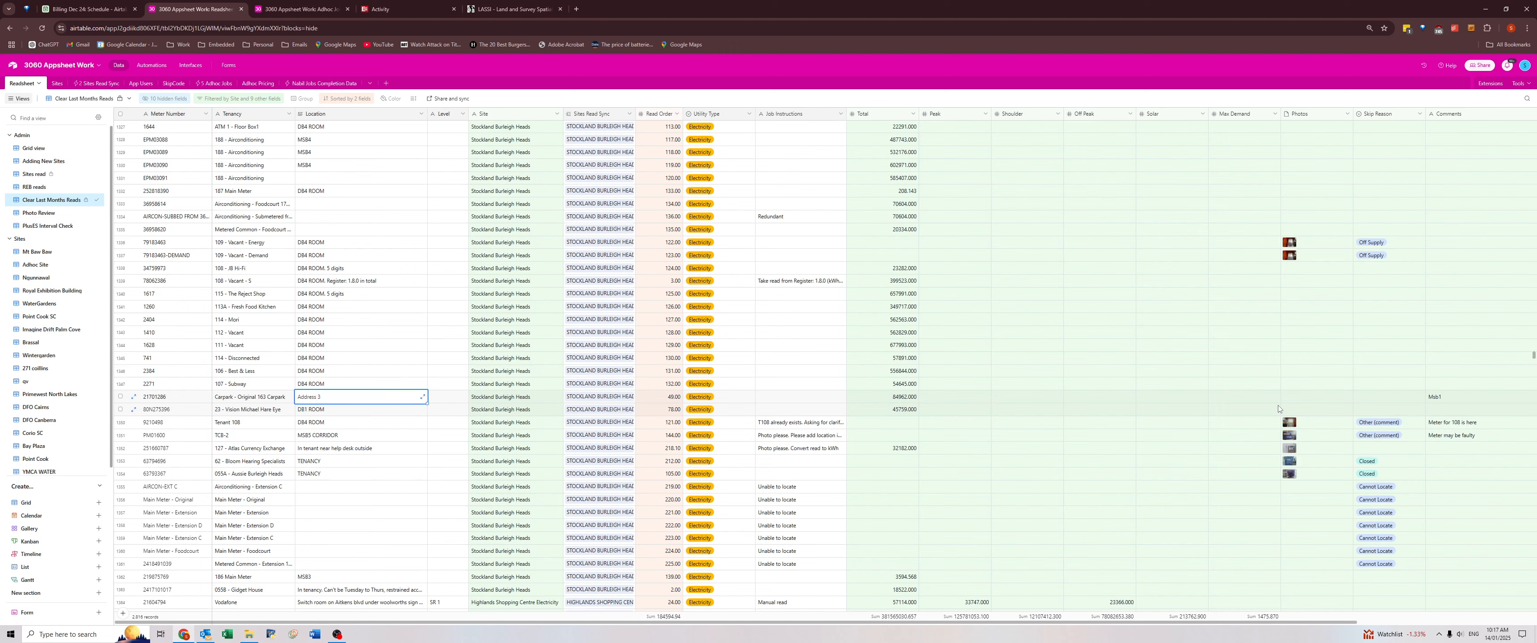
click(345, 398)
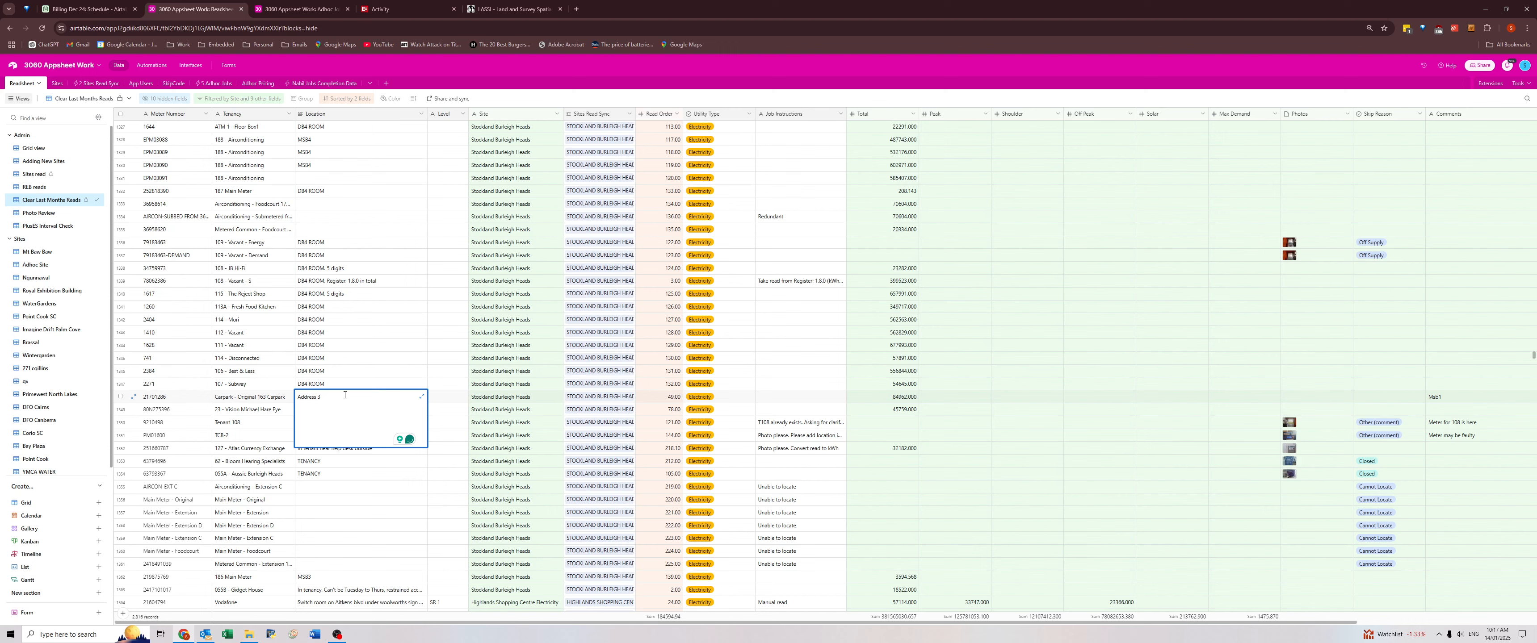
text(MSB1 -)
Check the Tenant 108 meter's comment and extend its Job Instructions with "one - Dec '24".
click(1468, 425)
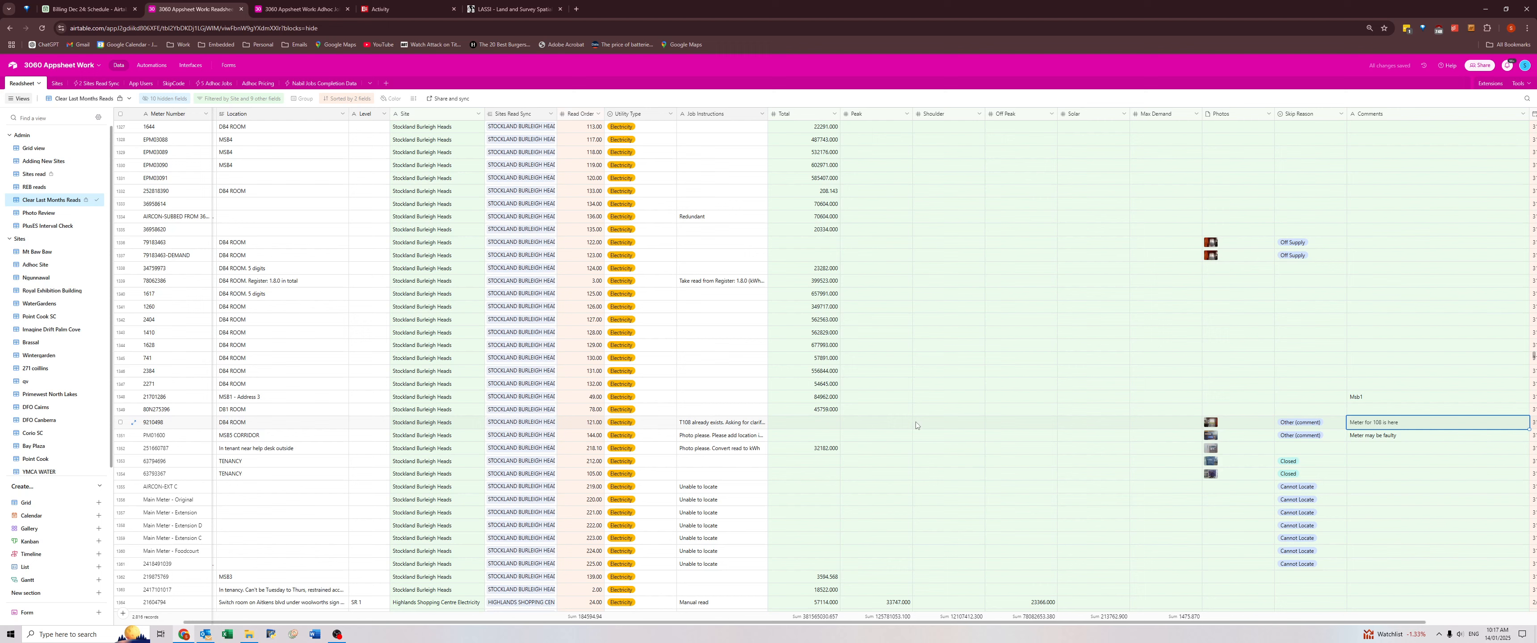
click(766, 423)
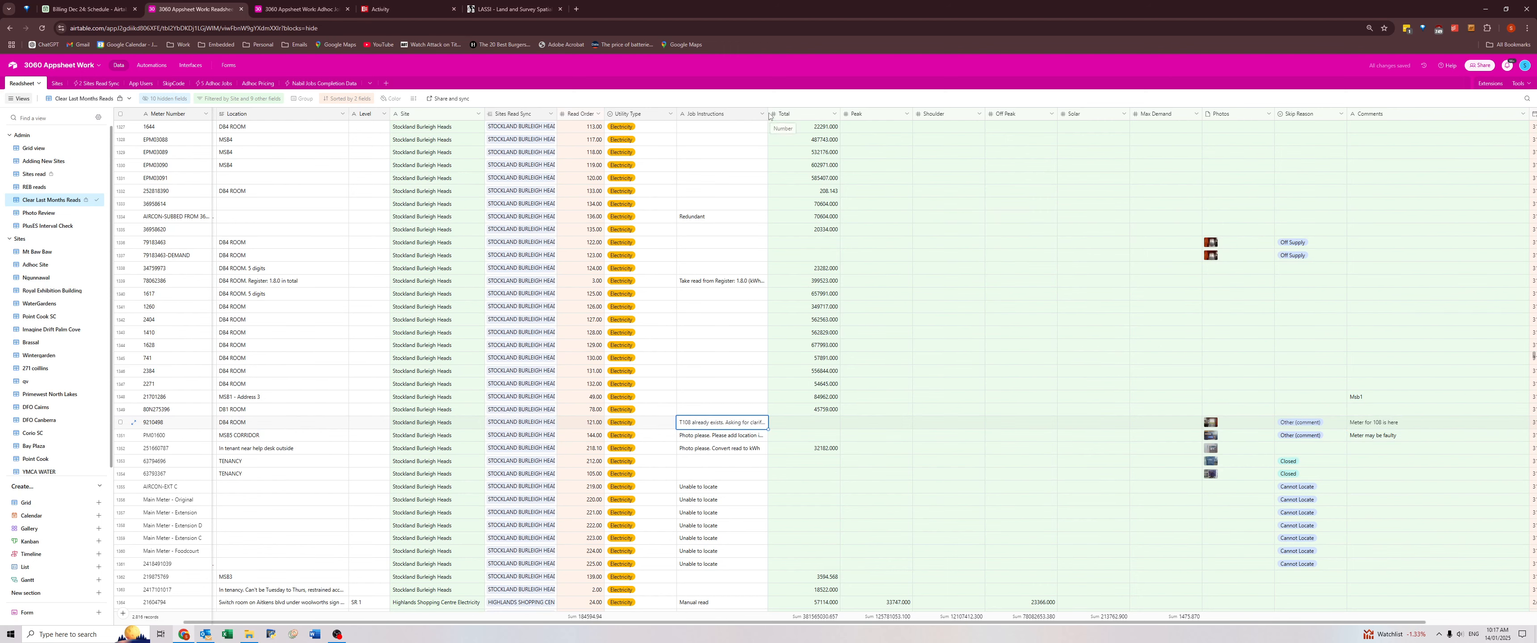
click(732, 436)
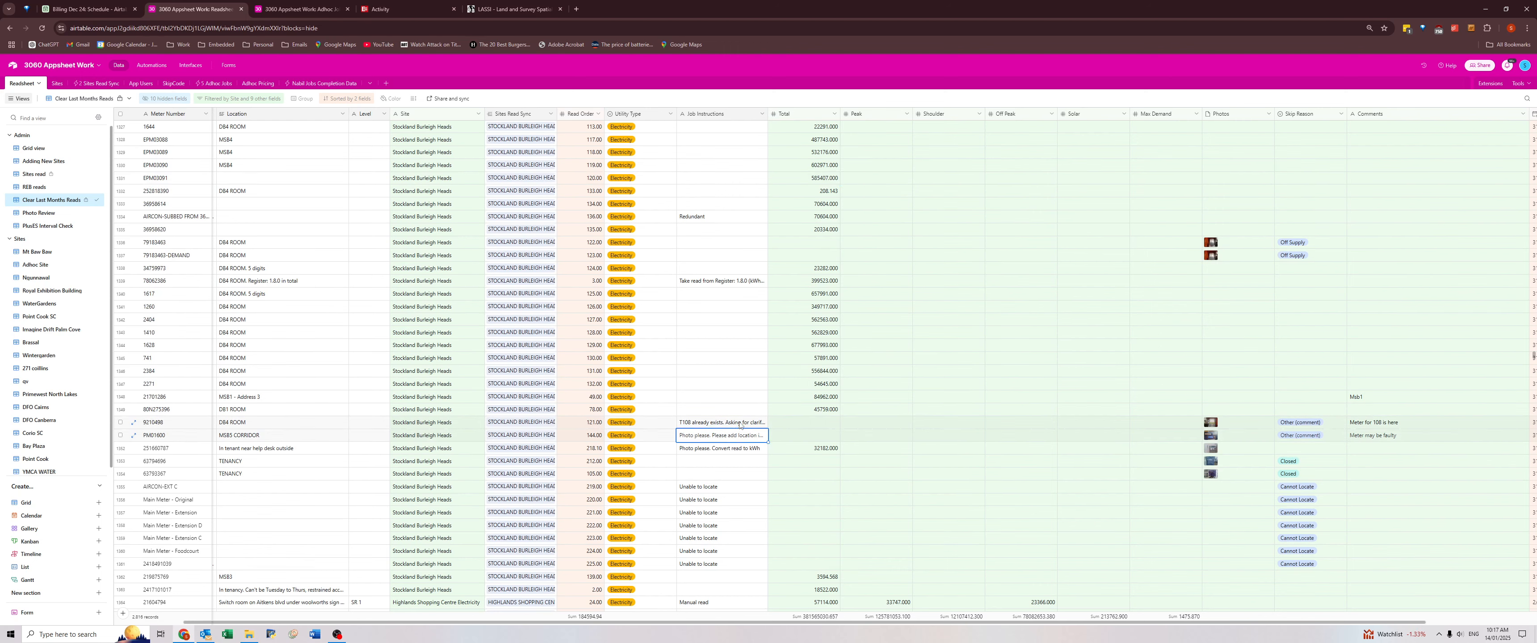
click(739, 424)
double_click(740, 423)
drag(764, 423, 661, 423)
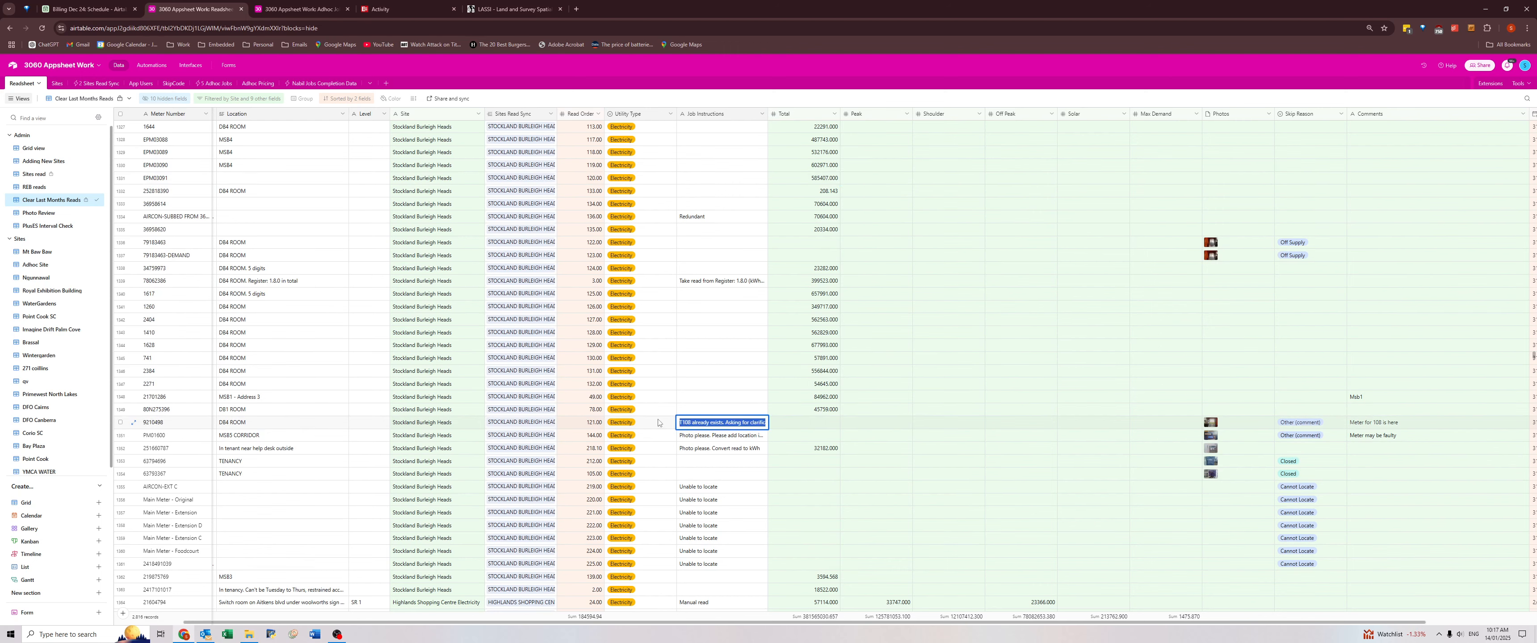
click(726, 423)
key(ctrl+Right)
key(ctrl+Right)
key(ctrl+Right)
key(ctrl+Right)
key(ctrl+Right)
key(ctrl+Right)
key(ctrl+Right)
key(ctrl+Right)
key(ctrl+Right)
text(one - Dec '24)
click(1368, 423)
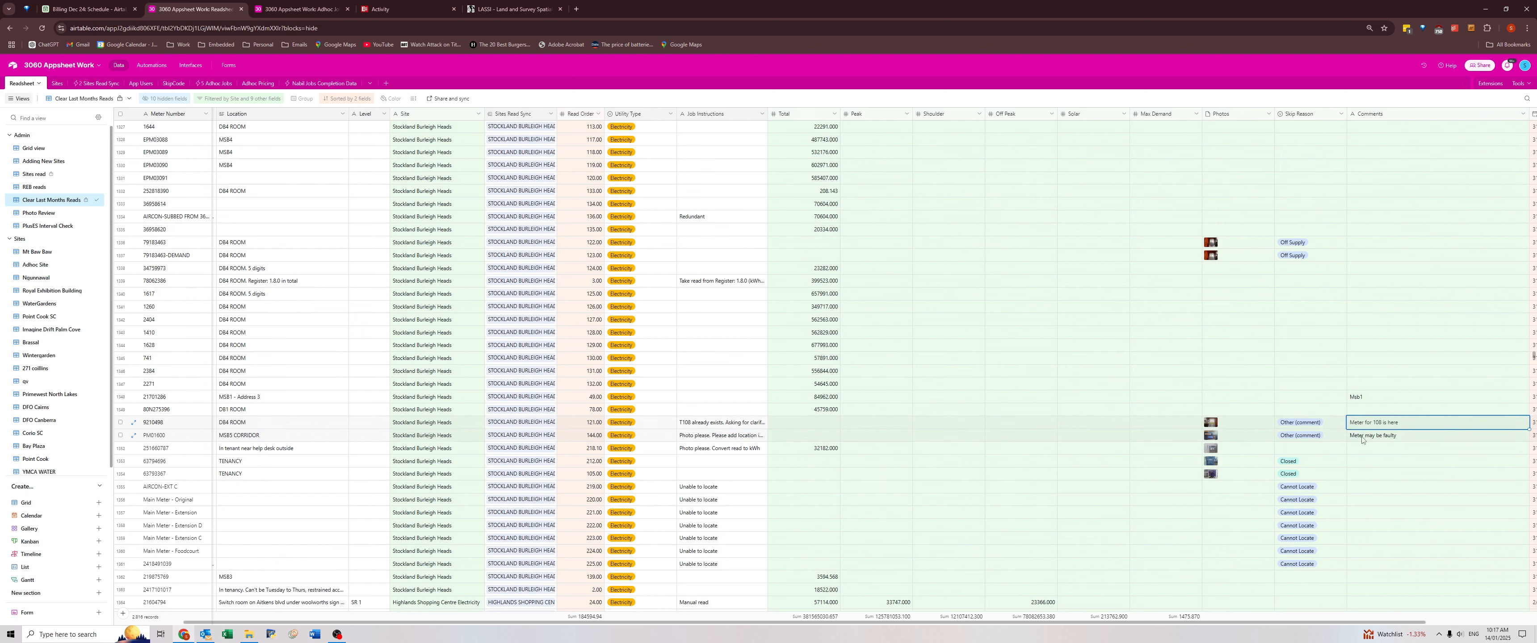
Review the "Meter may be faulty" comment and the Job Instructions of the TCB-2 meter in the MSB3 corridor.
click(1362, 440)
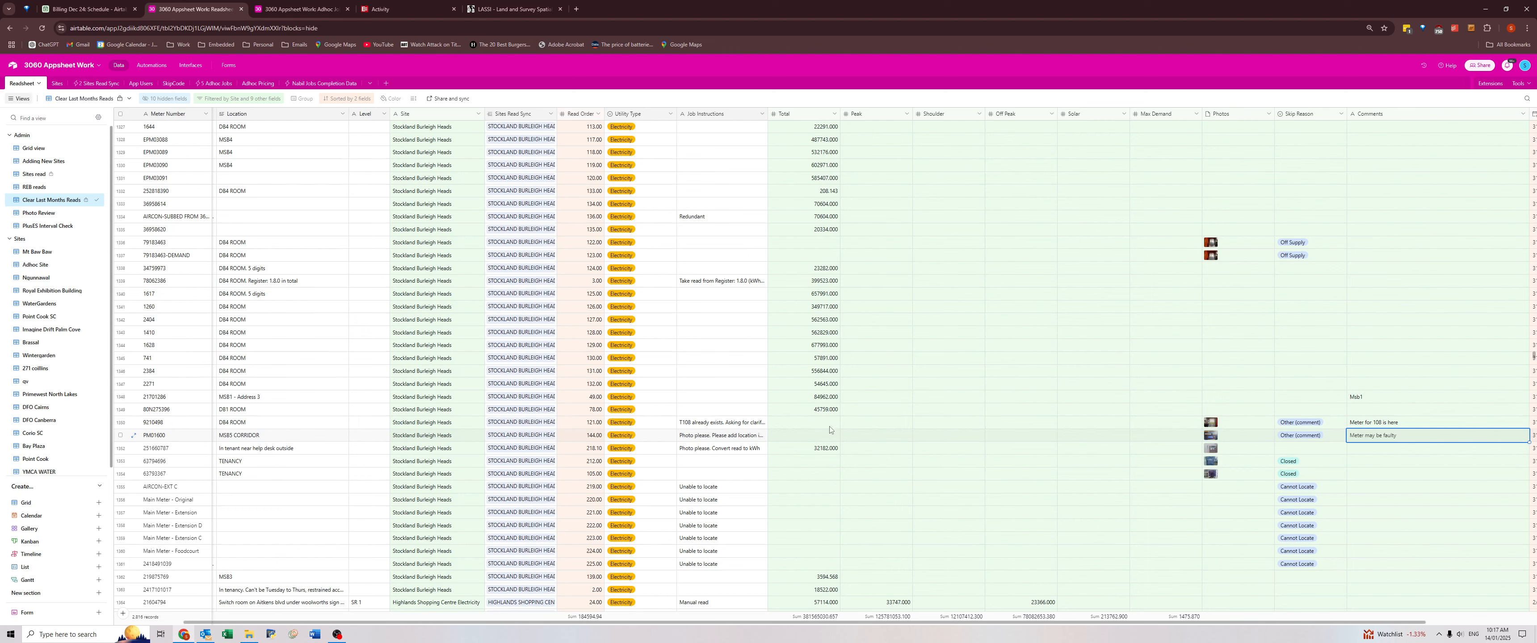
double_click(726, 437)
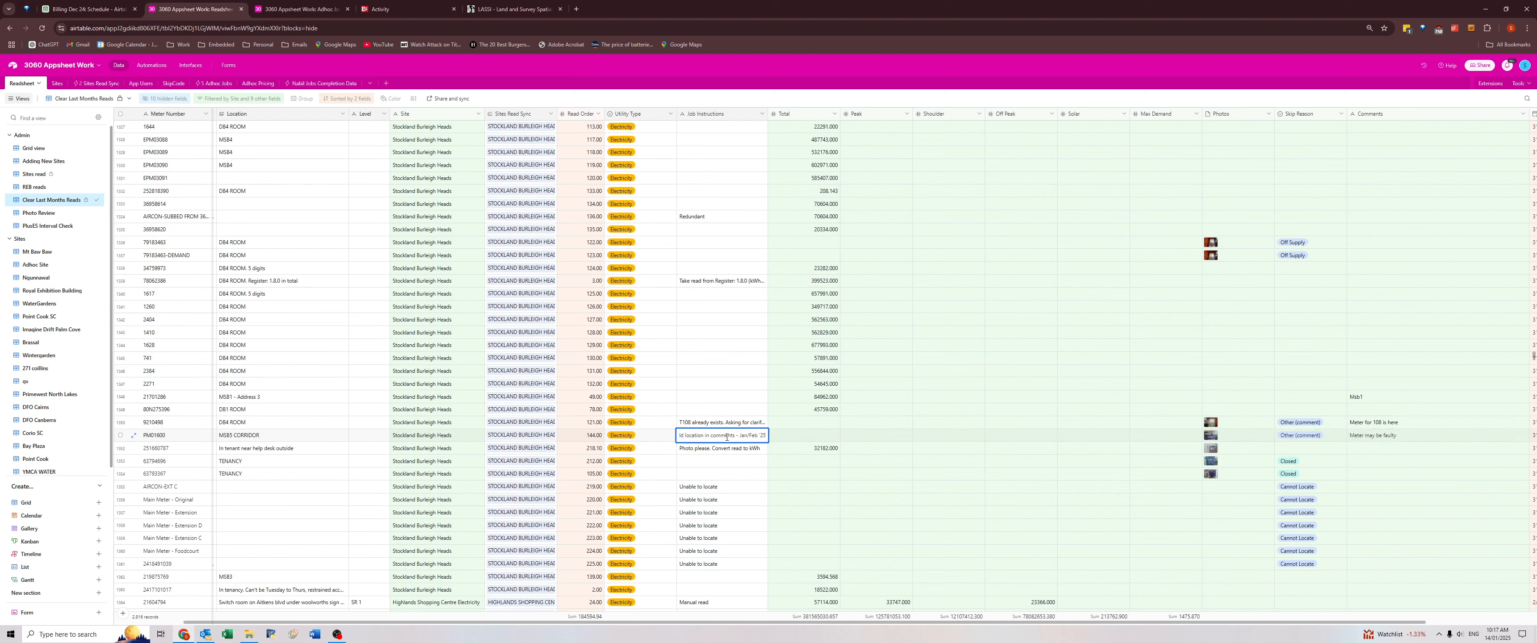
click(726, 453)
click(720, 439)
Examine the photo attached to the Tenant 108 meter in the DB4 room.
click(294, 427)
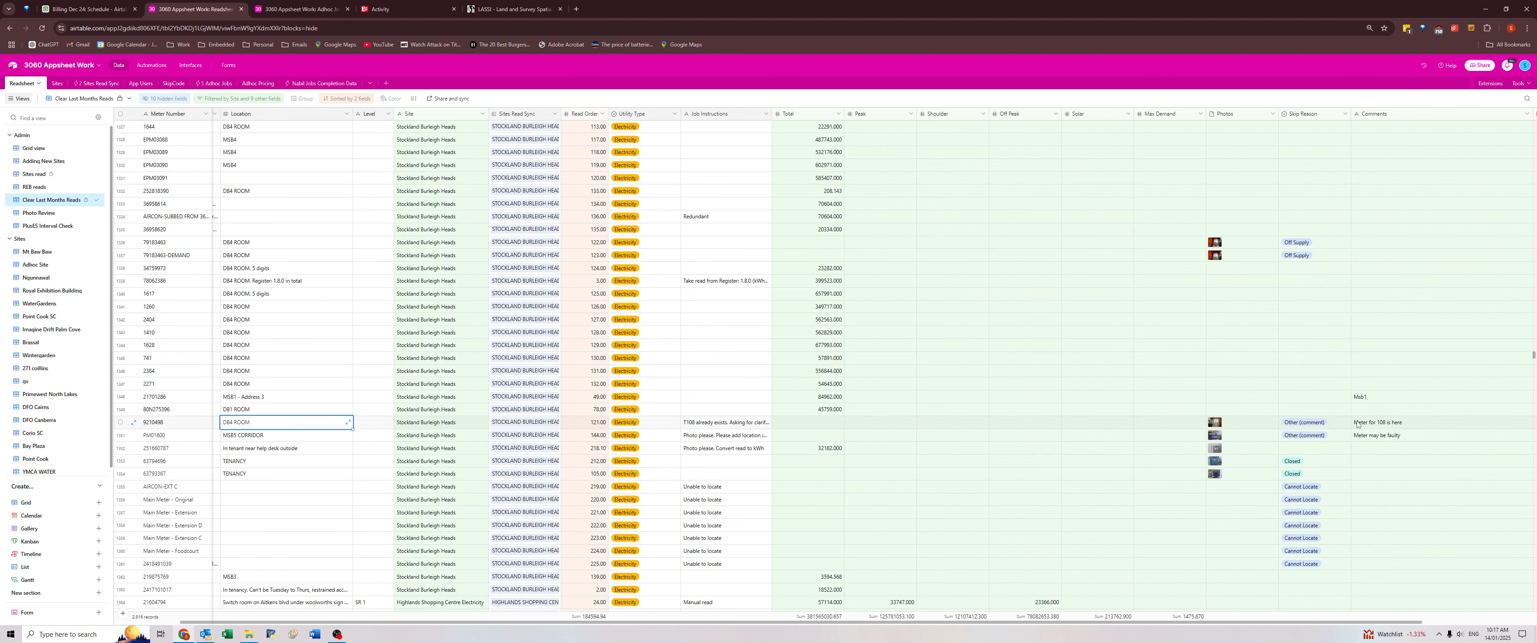
click(1215, 422)
click(1215, 421)
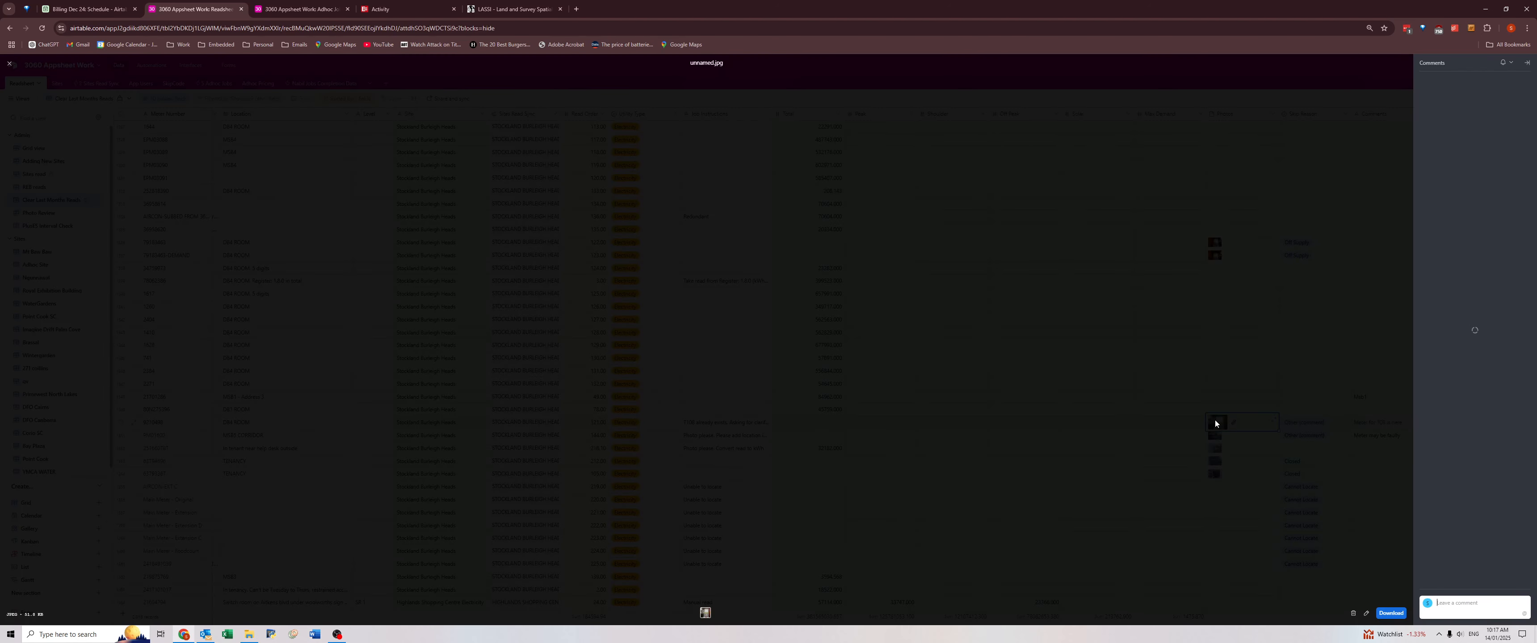
click(1006, 434)
key(Right)
key(Right)
key(Right)
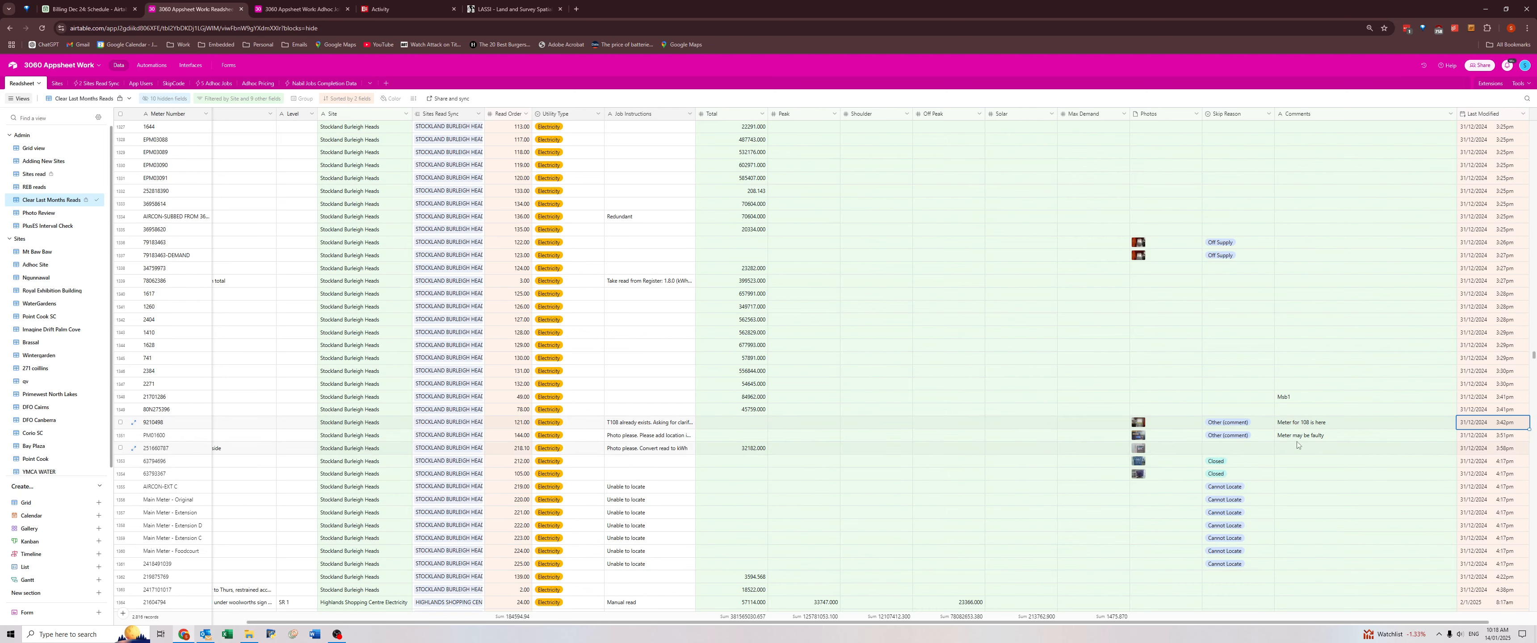
Clear the Total through Comments fields, including photos and skip reasons, for all records down to the last Stockland Burleigh Heads meter.
click(1292, 428)
scroll(1291, 427, down, 6)
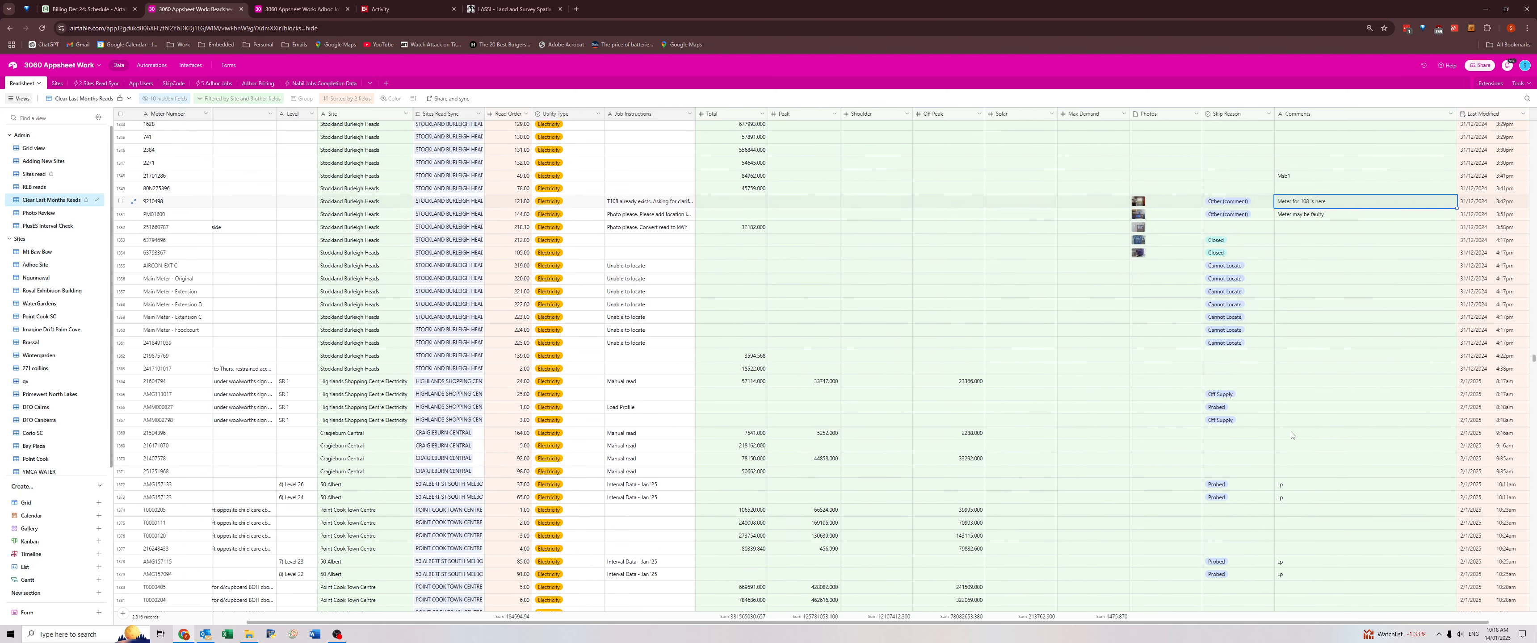
scroll(1323, 385, up, 2)
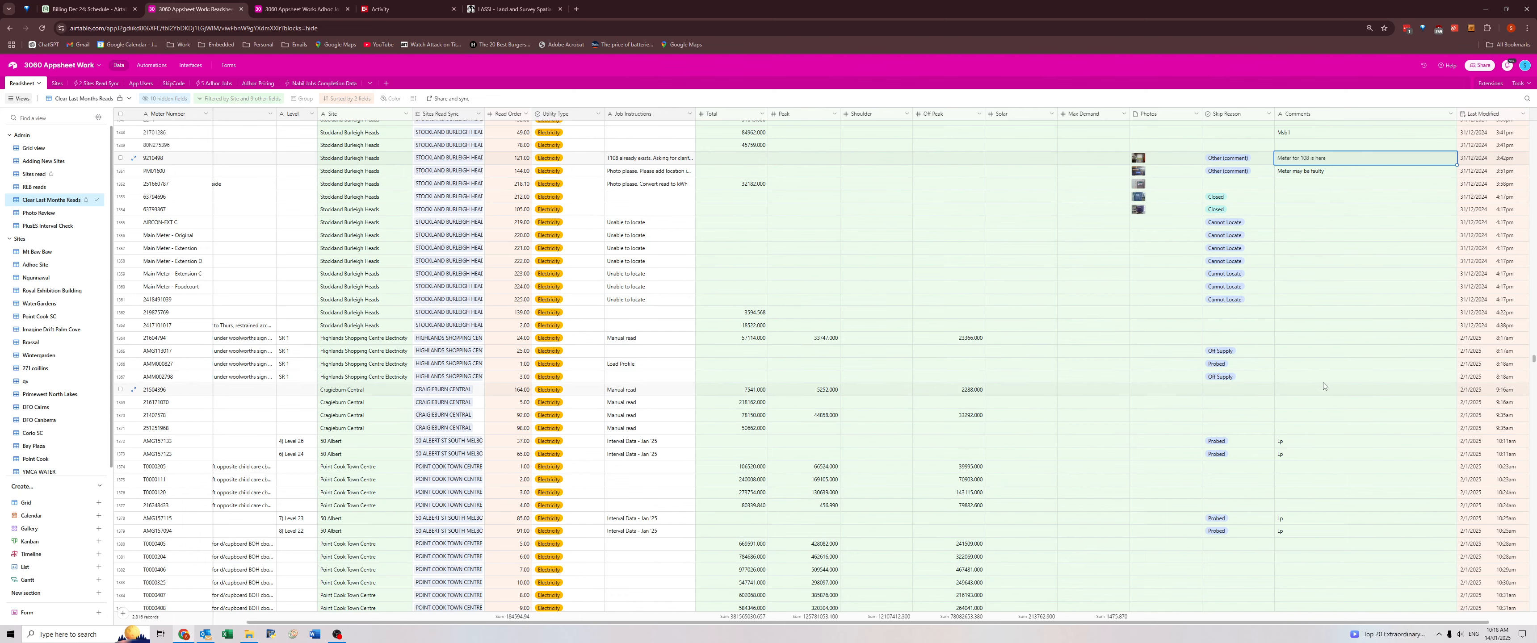
click(1307, 325)
key(ctrl+a)
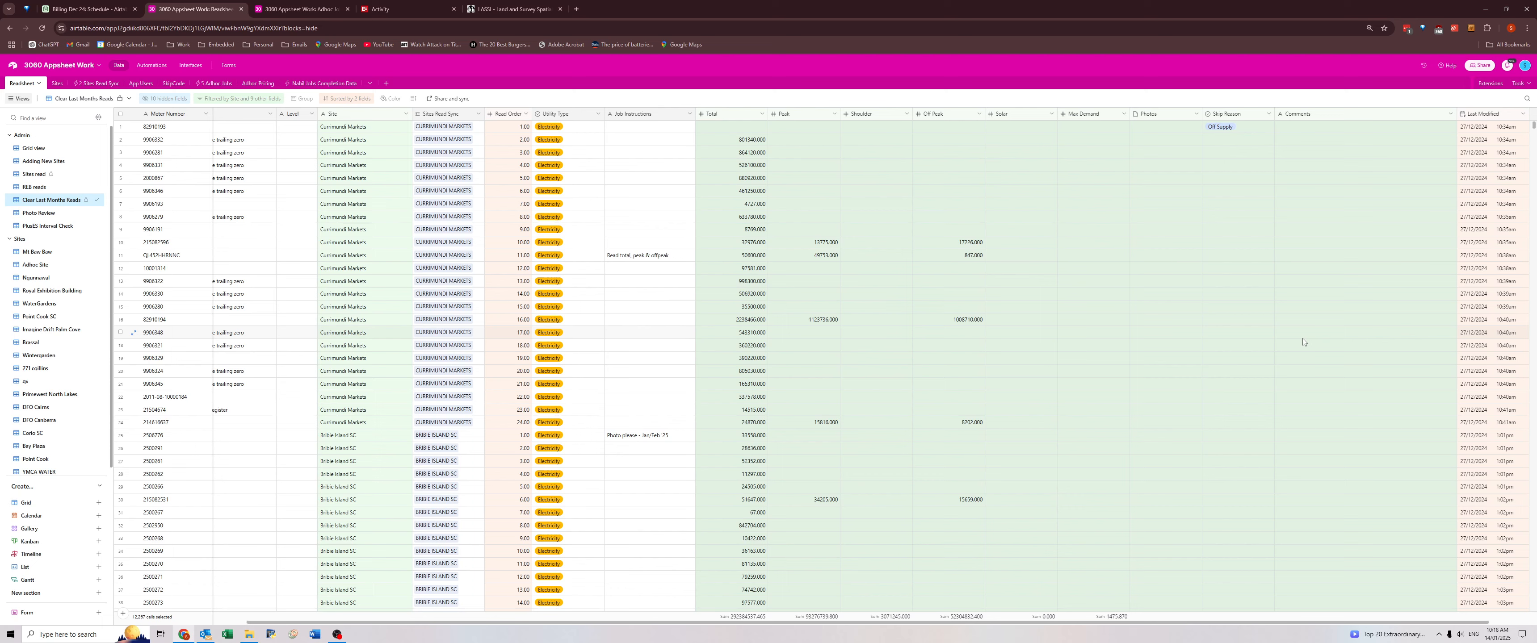
key(Delete)
key(Return)
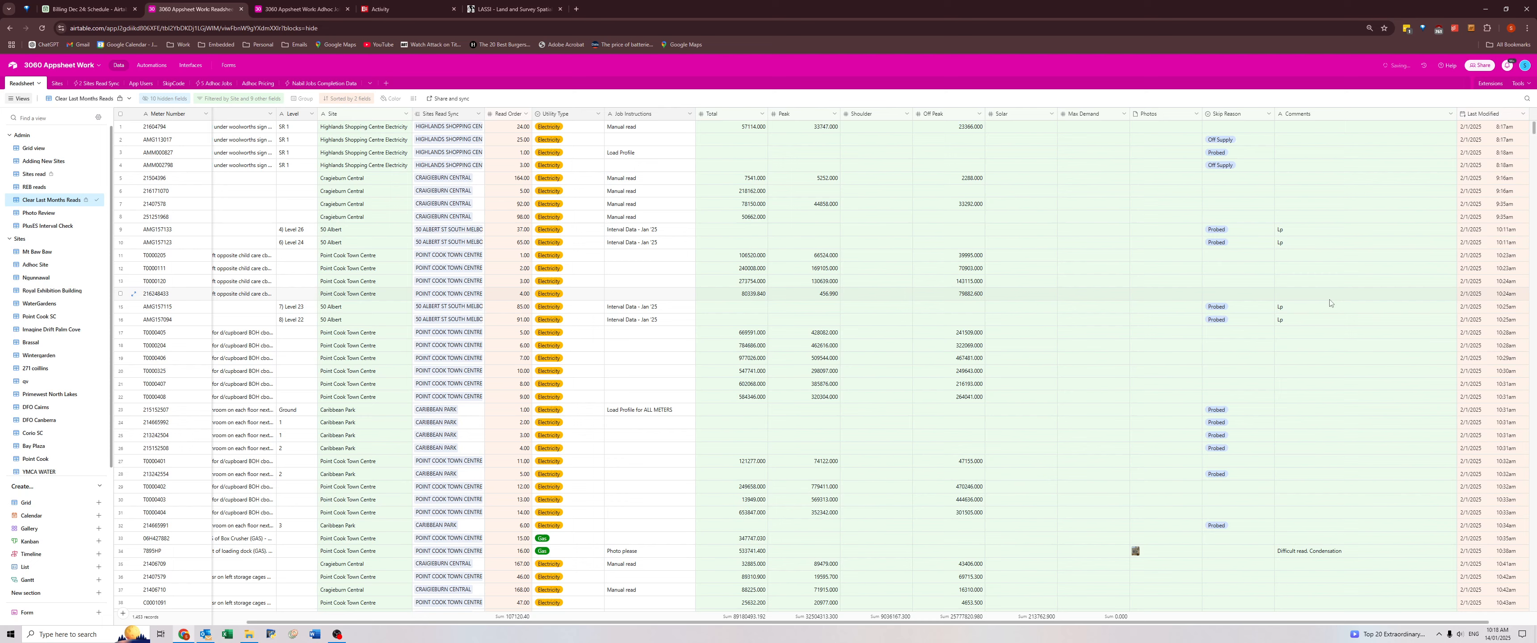
Review the comments on the remaining Point Cook Town Centre and Caribbean Park meters, including the condensation-affected gas meter's Job Instructions.
scroll(1340, 332, down, 3)
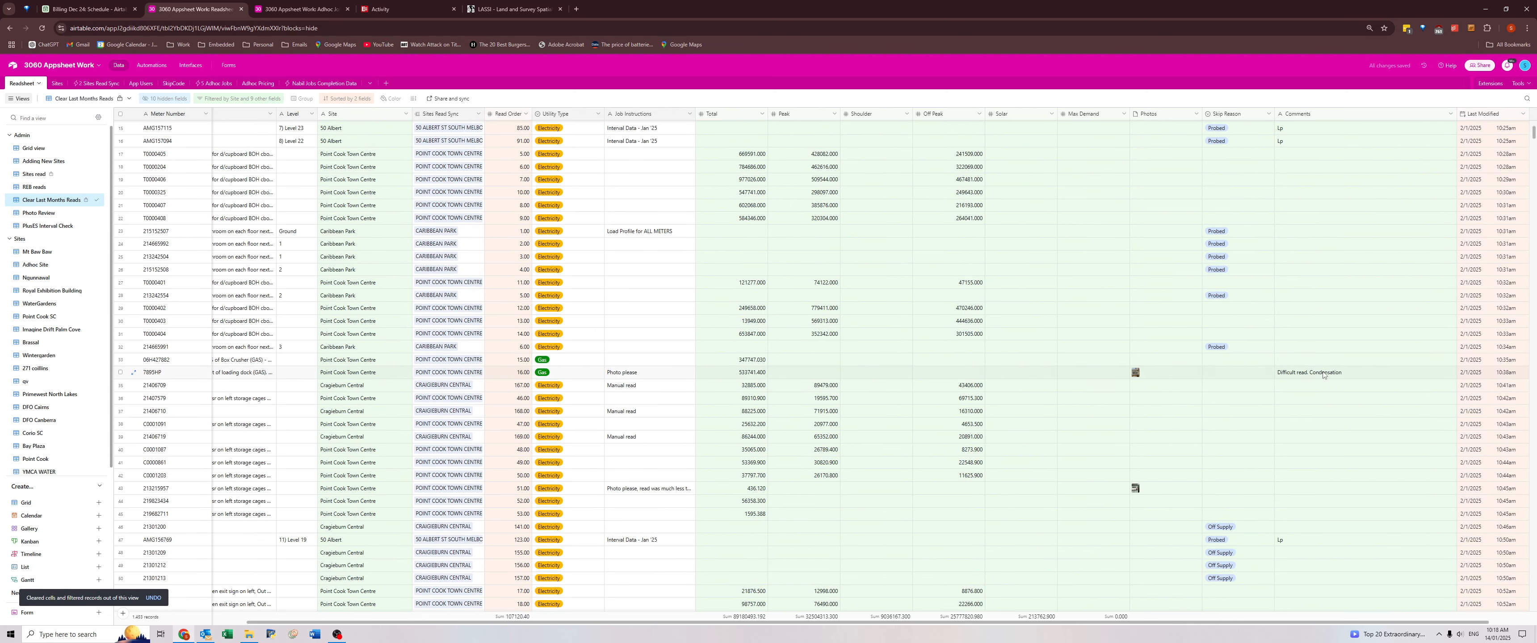
click(653, 377)
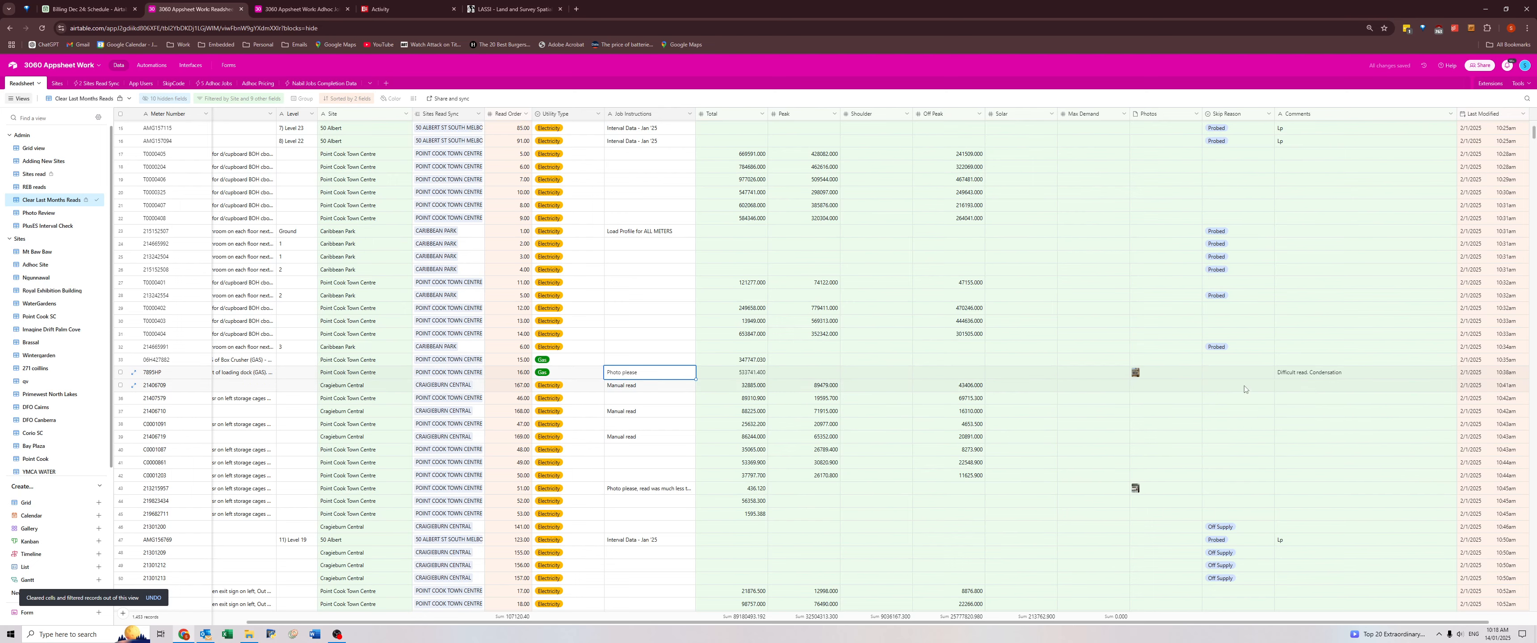
scroll(1296, 384, down, 8)
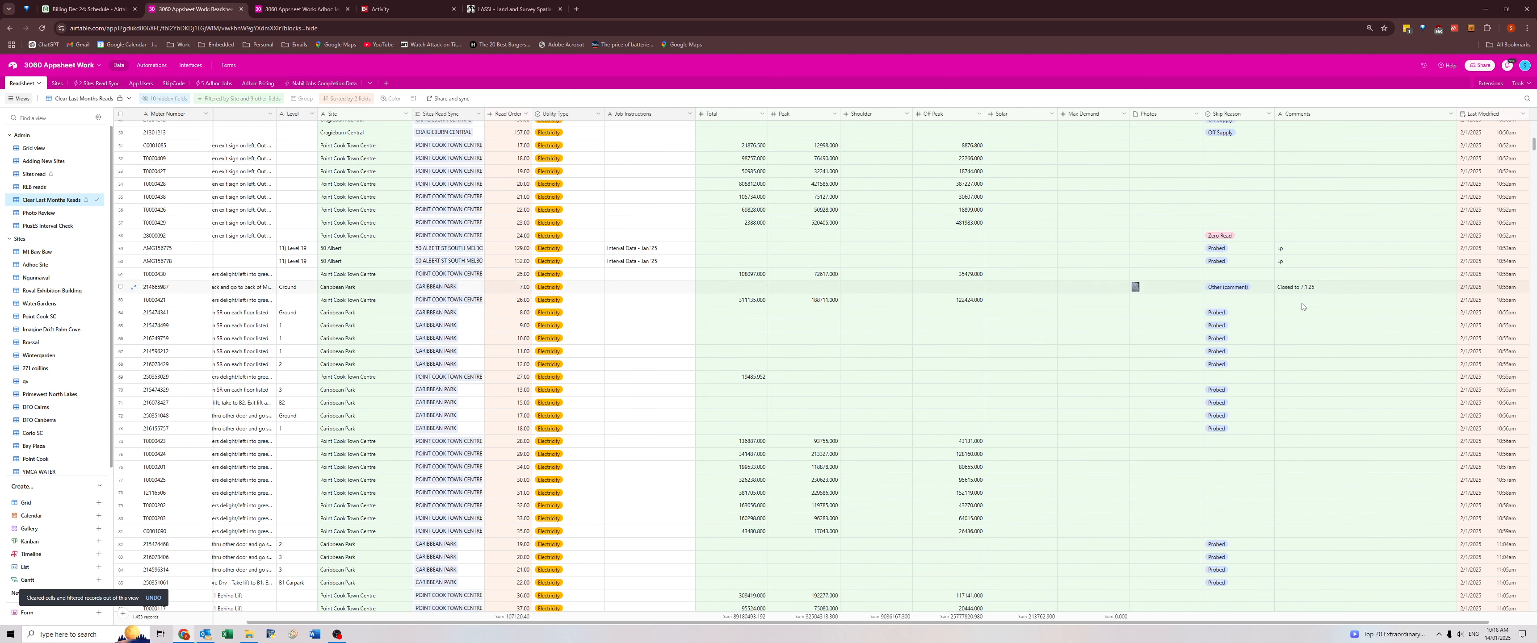
scroll(1295, 328, down, 7)
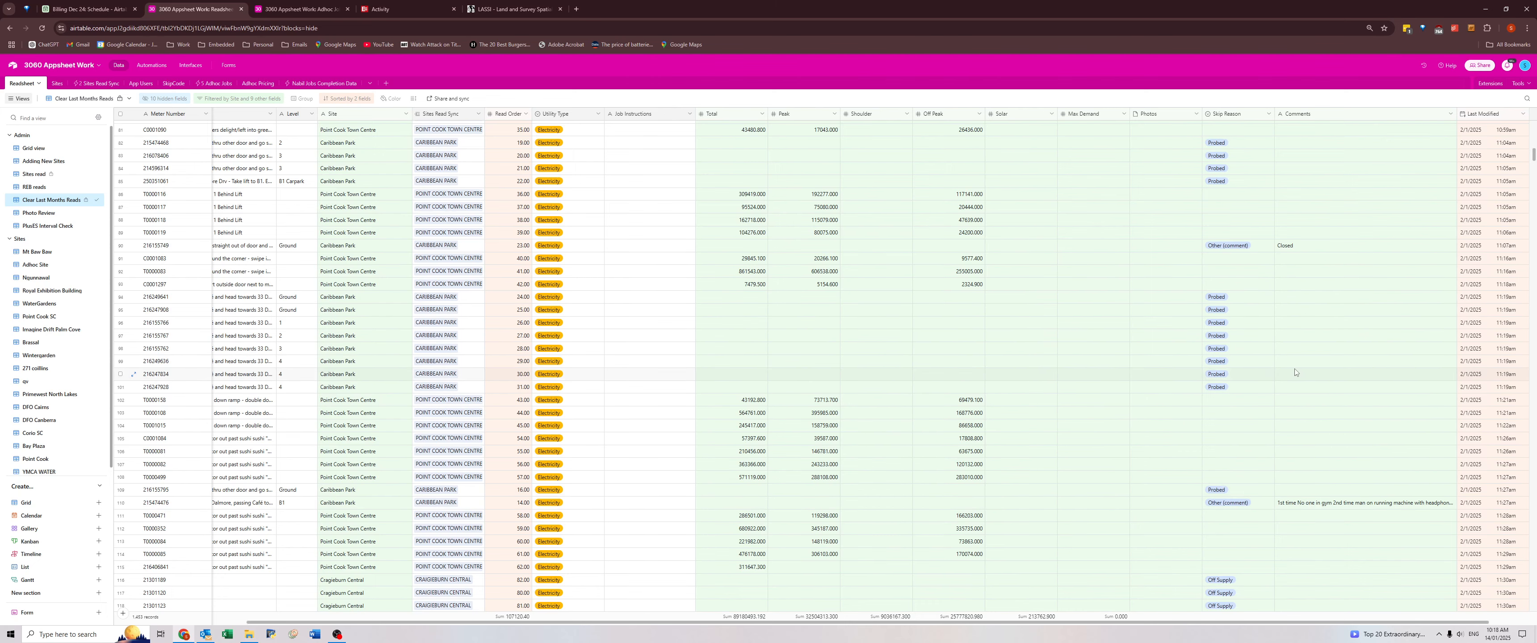
Review the comments on the next Point Cook Town Centre, Craigieburn Central and Waverley Gardens meters, including the "First dial hard to read" gas meter.
scroll(1292, 360, down, 8)
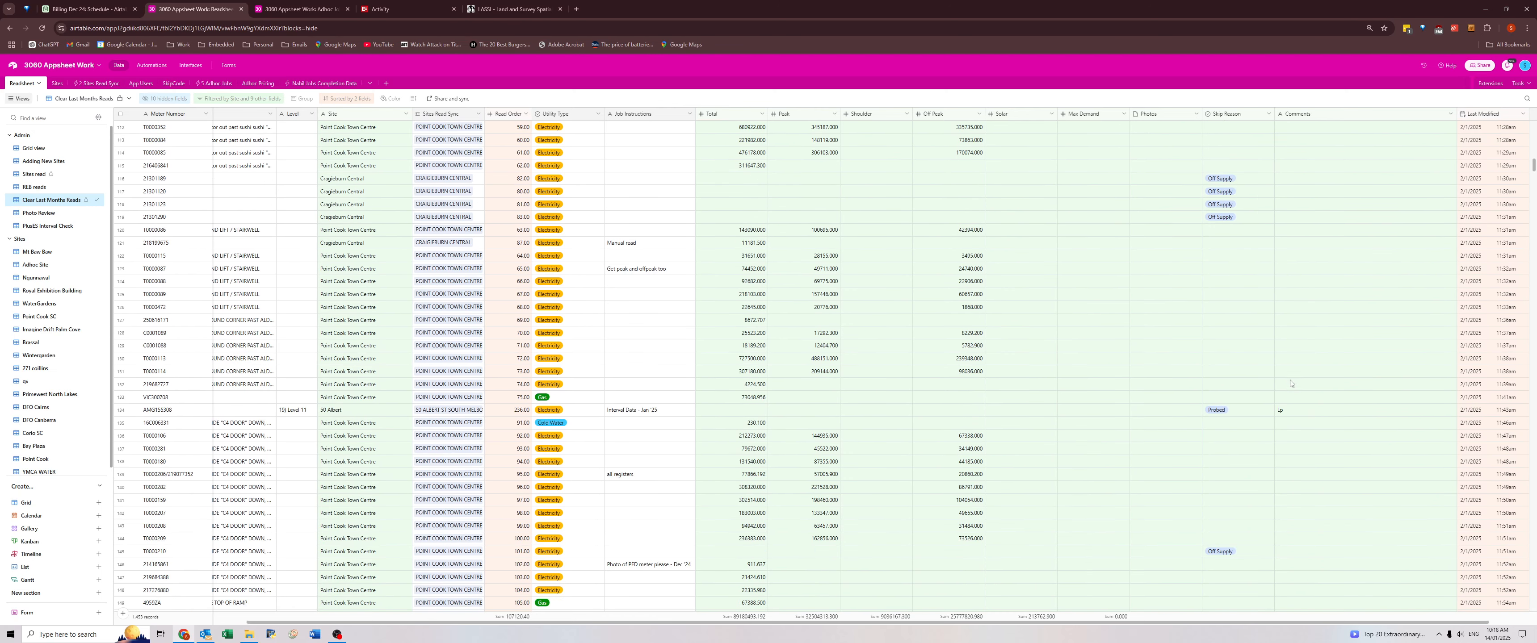
scroll(1290, 386, down, 10)
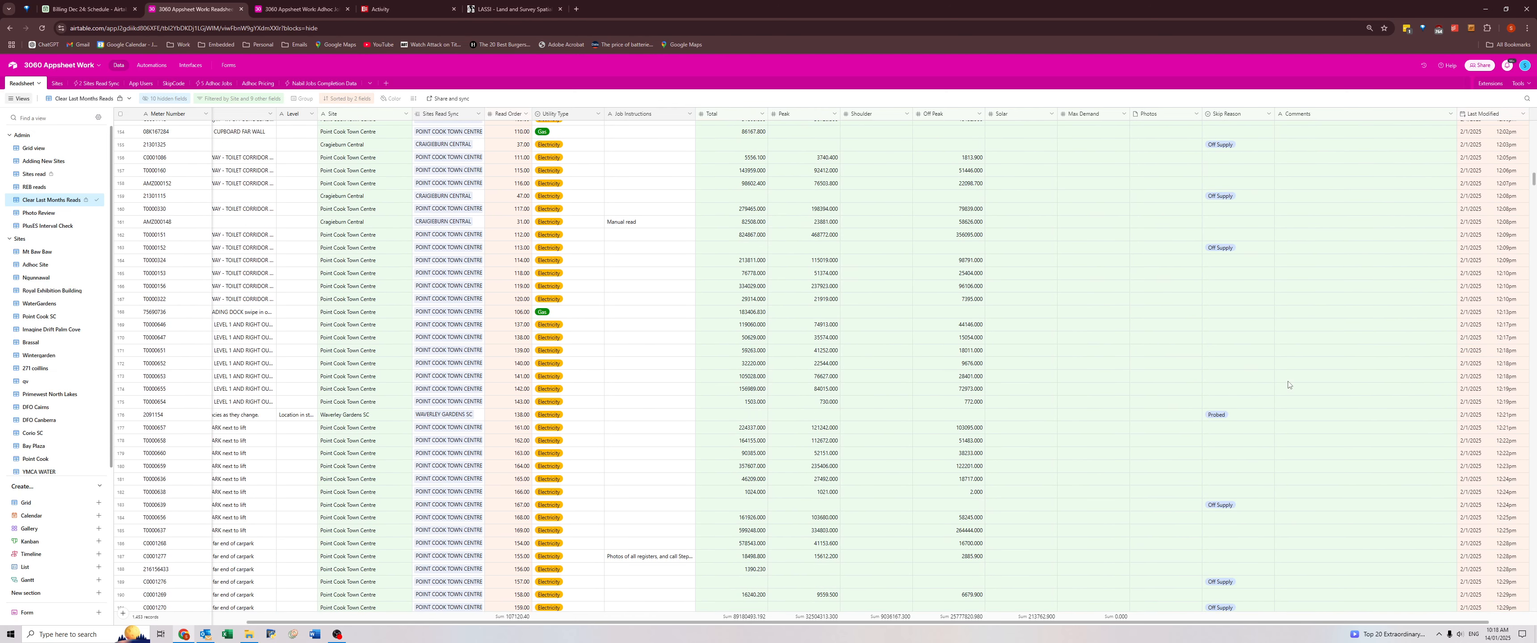
scroll(1288, 386, down, 6)
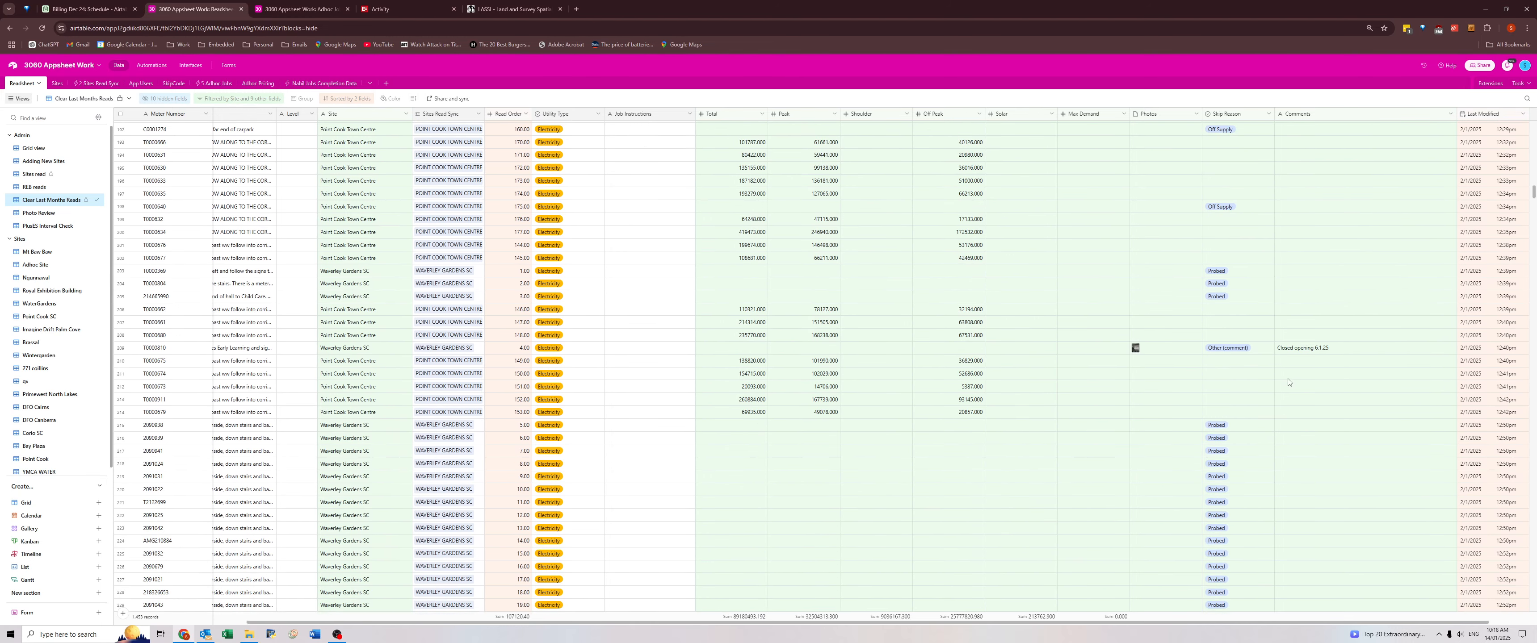
click(1292, 352)
scroll(1294, 370, down, 10)
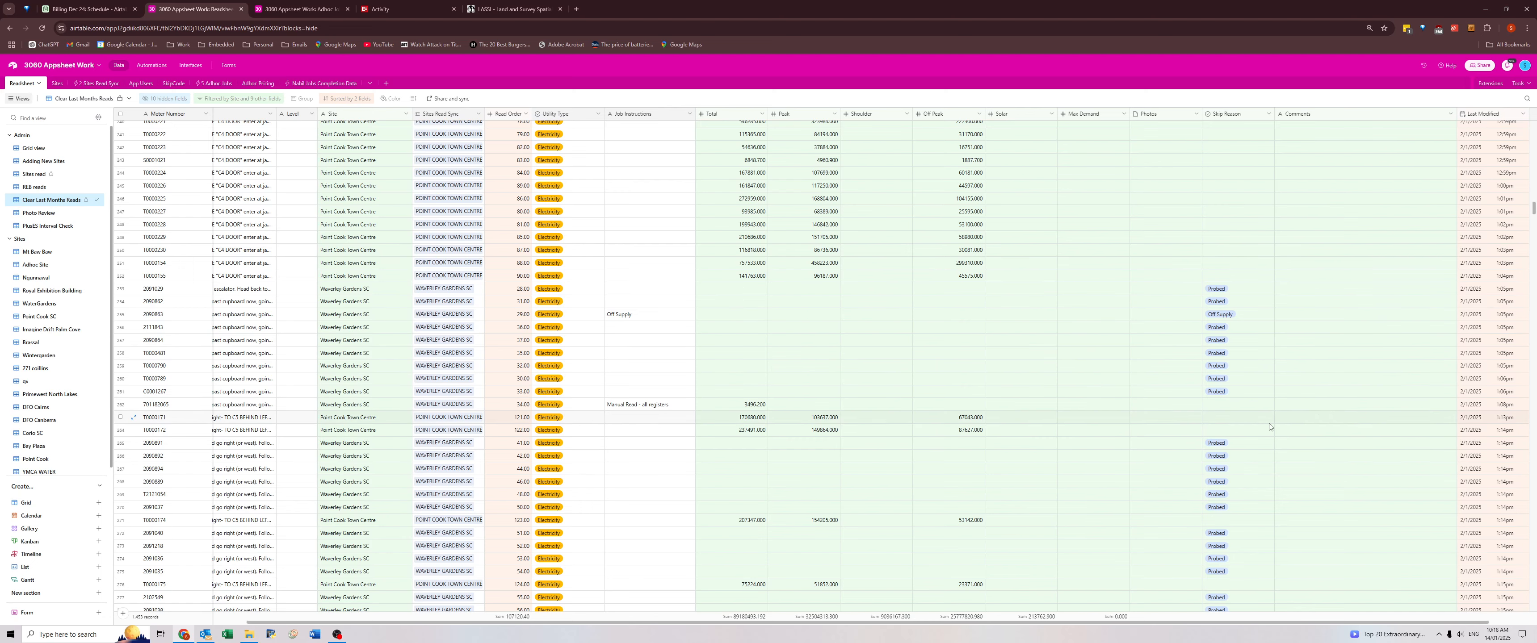
scroll(1269, 427, down, 15)
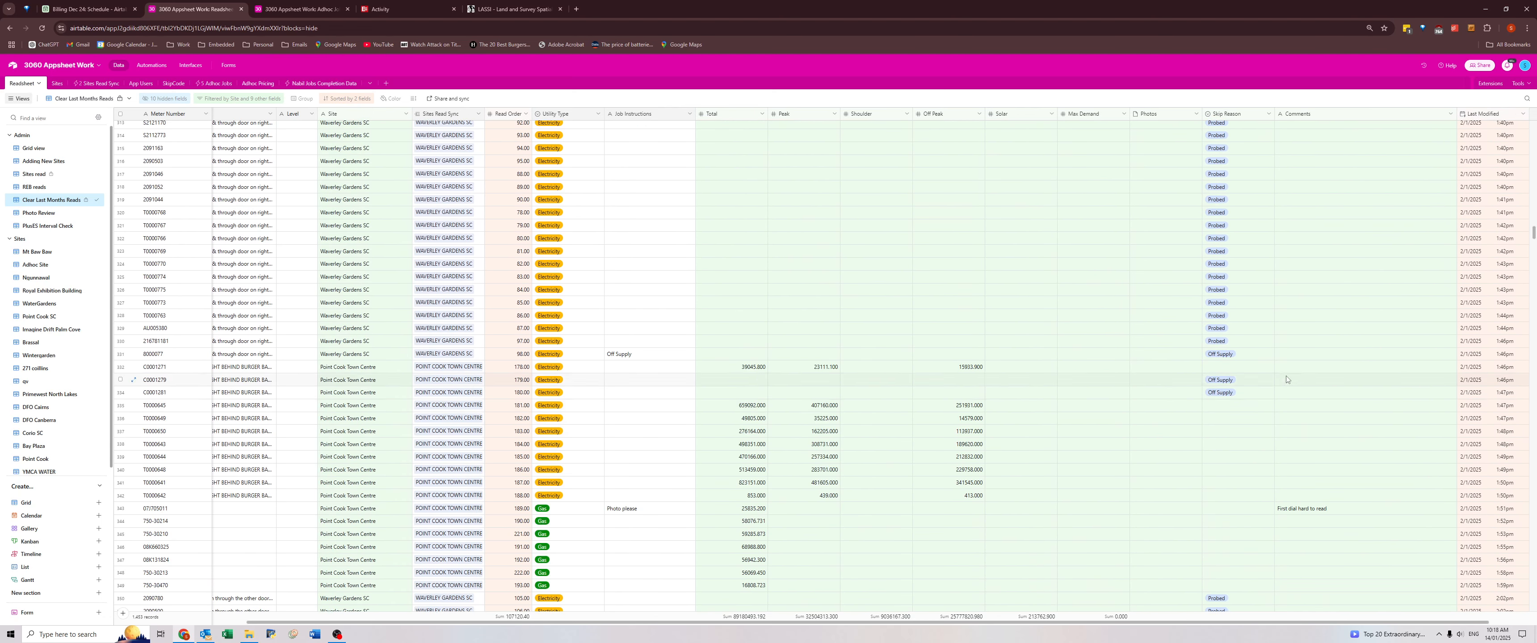
scroll(1288, 399, down, 2)
click(1299, 380)
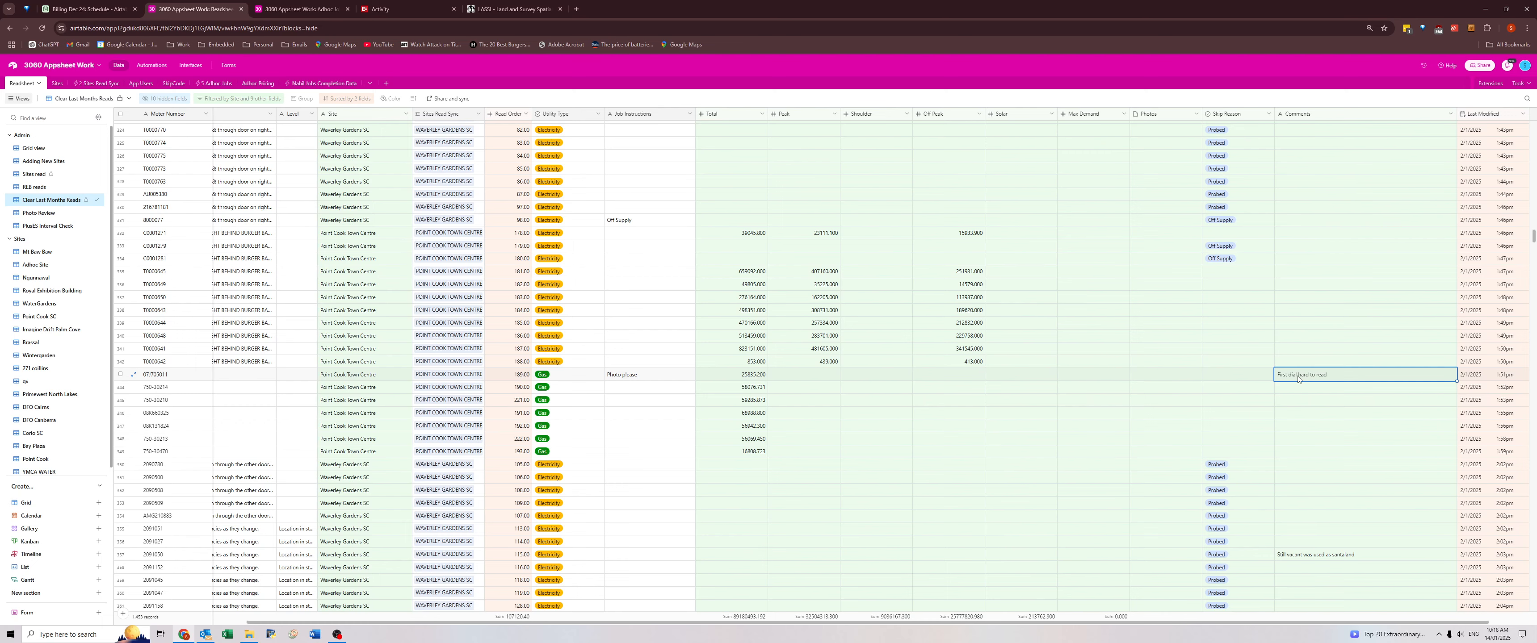
Check the "Still vacant" comment on the Waverley Gardens meter with read order 115 against its recorded tenancy.
scroll(1201, 437, down, 3)
click(1298, 331)
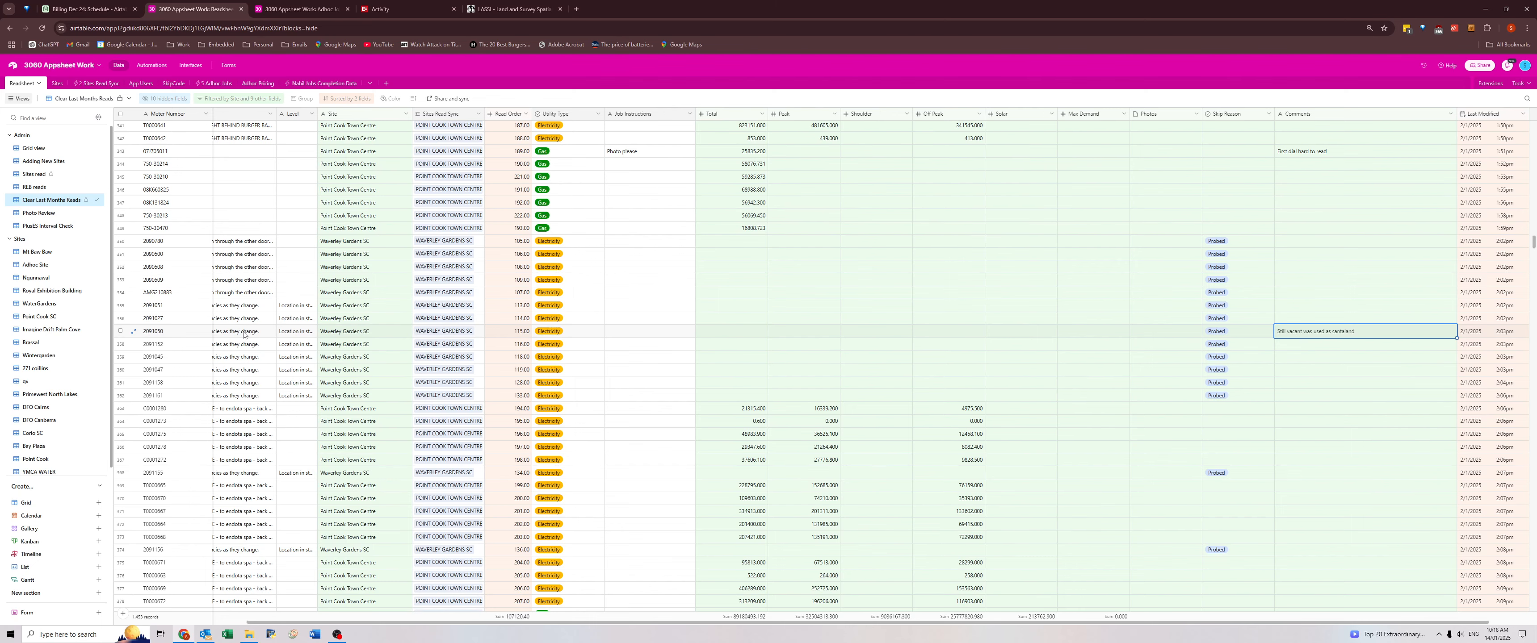
drag(244, 334, 115, 338)
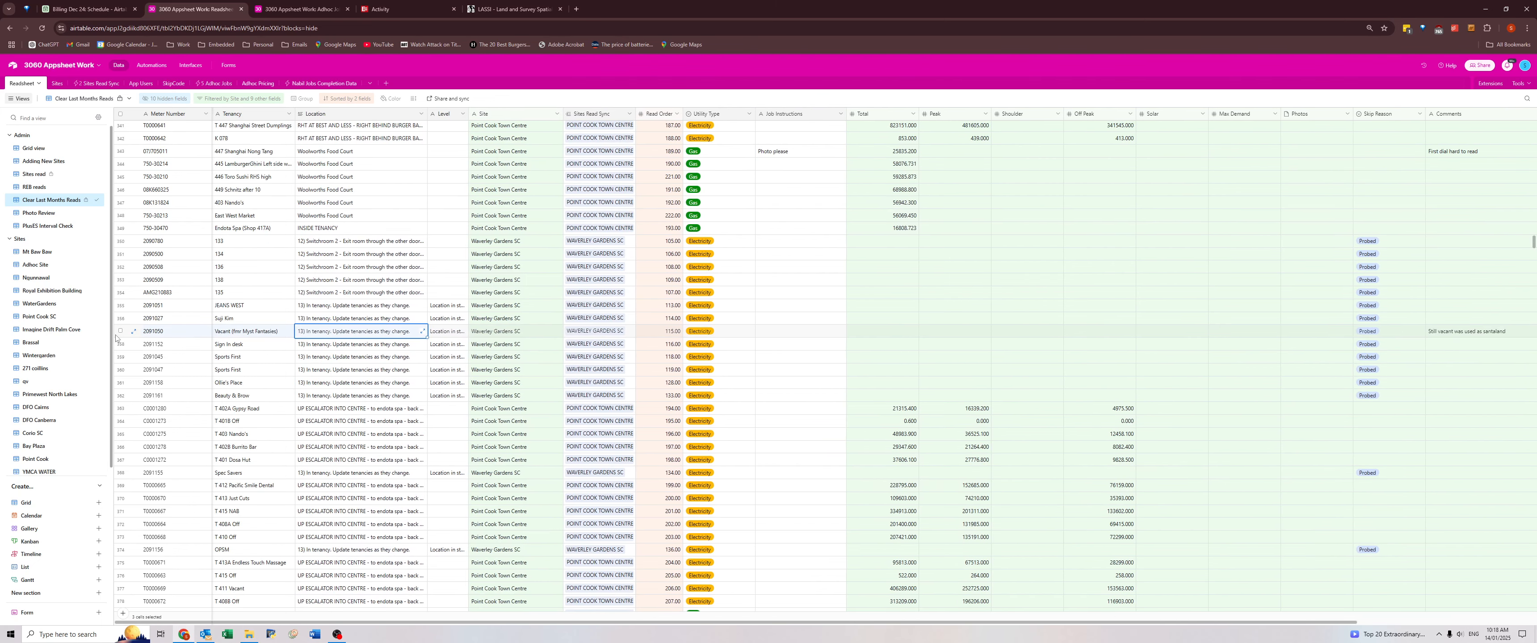
click(244, 335)
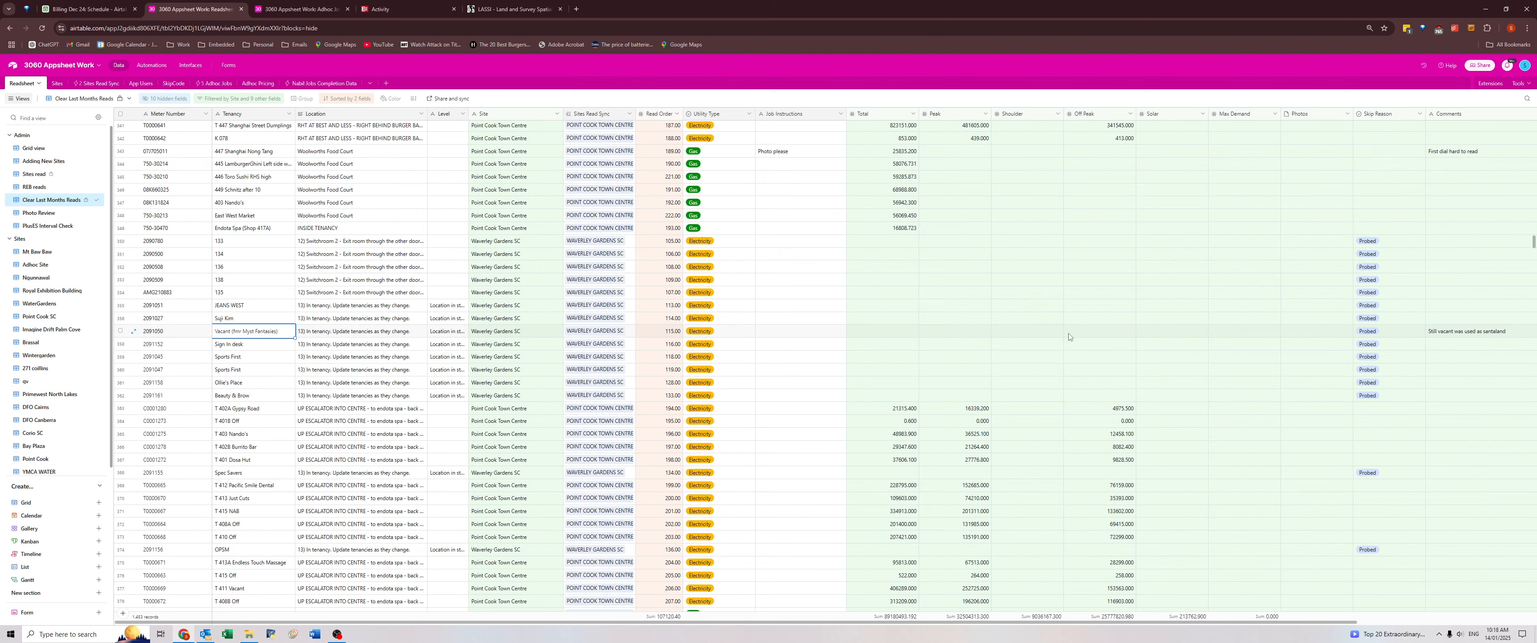
key(ctrl+Right)
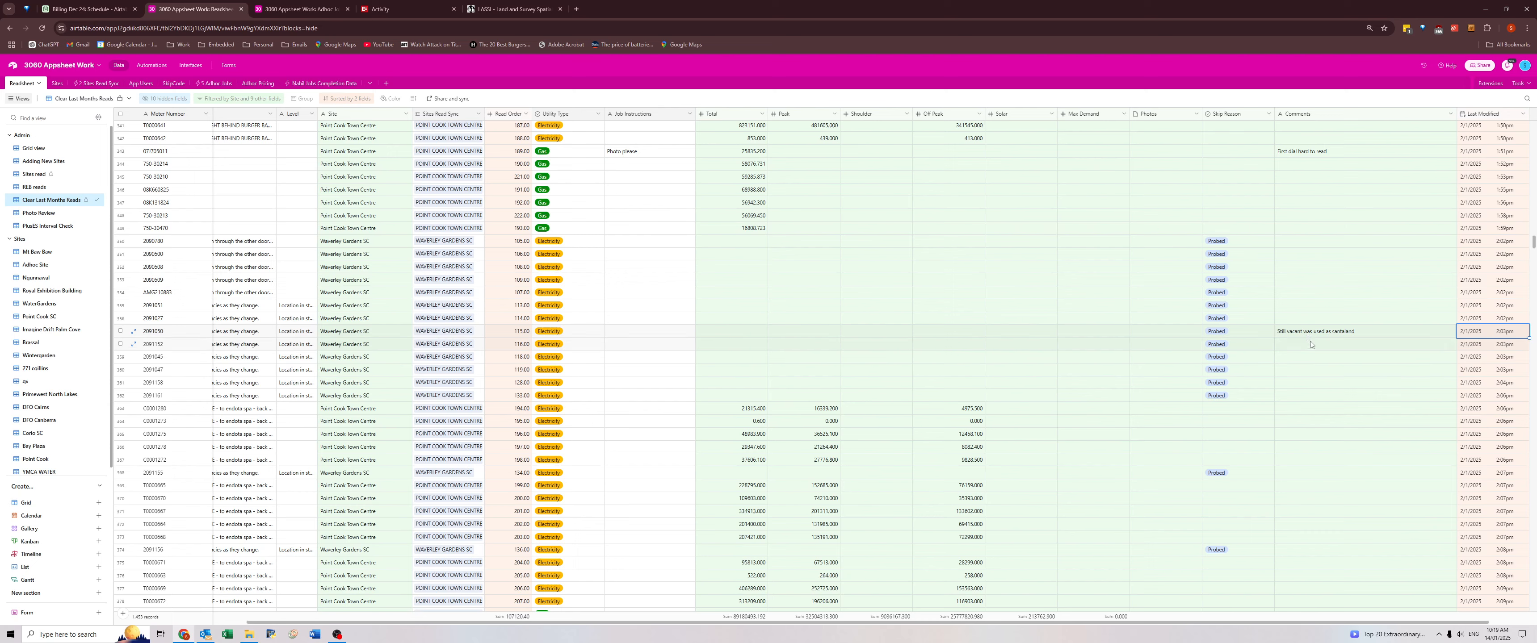
scroll(1310, 335, down, 7)
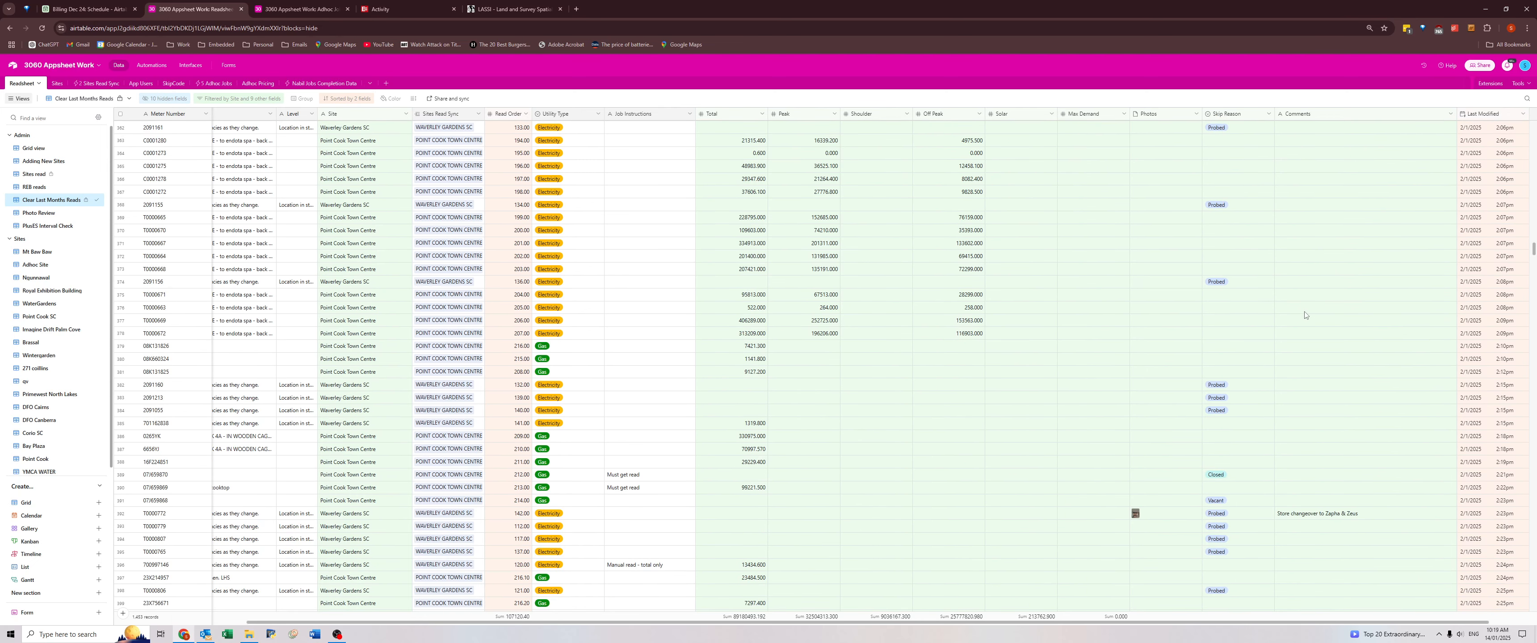
Replace the Rockmans tenancy of the Waverley Gardens meter with "Zapha & Zeus", copied from its store changeover comment.
click(1312, 382)
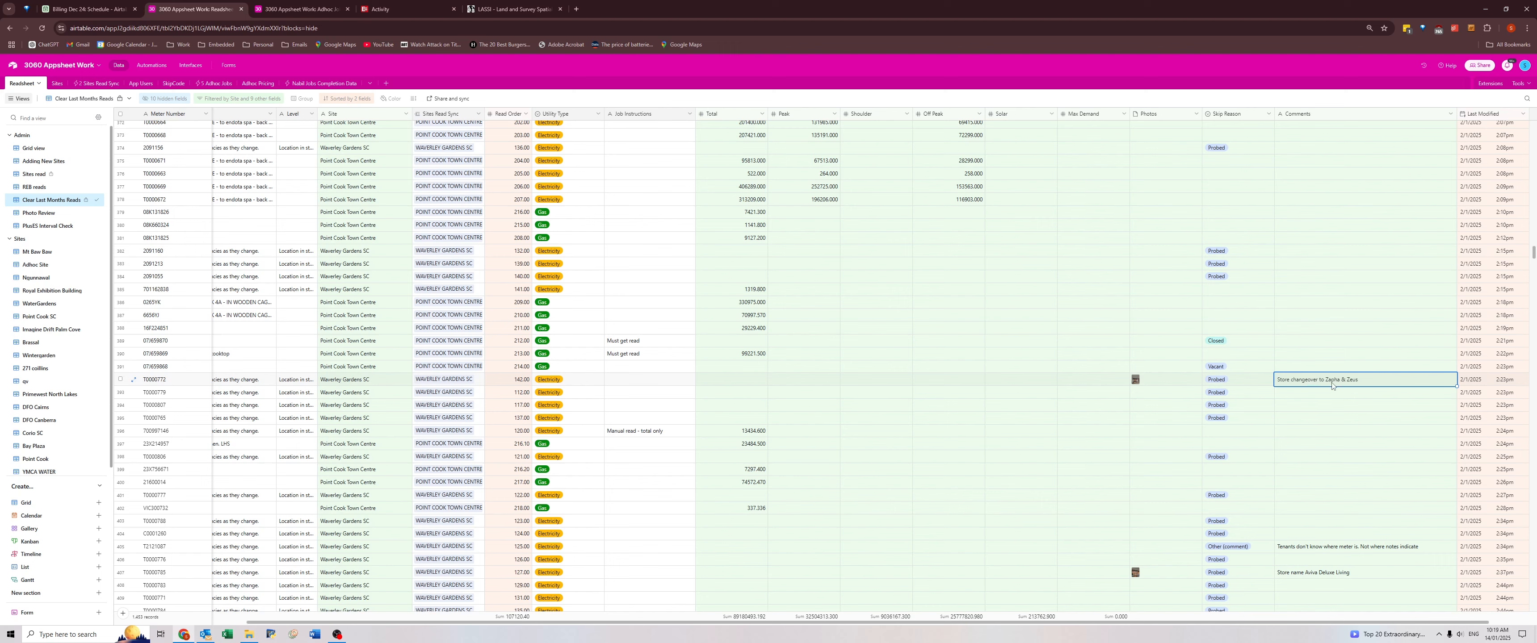
click(1328, 383)
drag(1325, 380, 1374, 376)
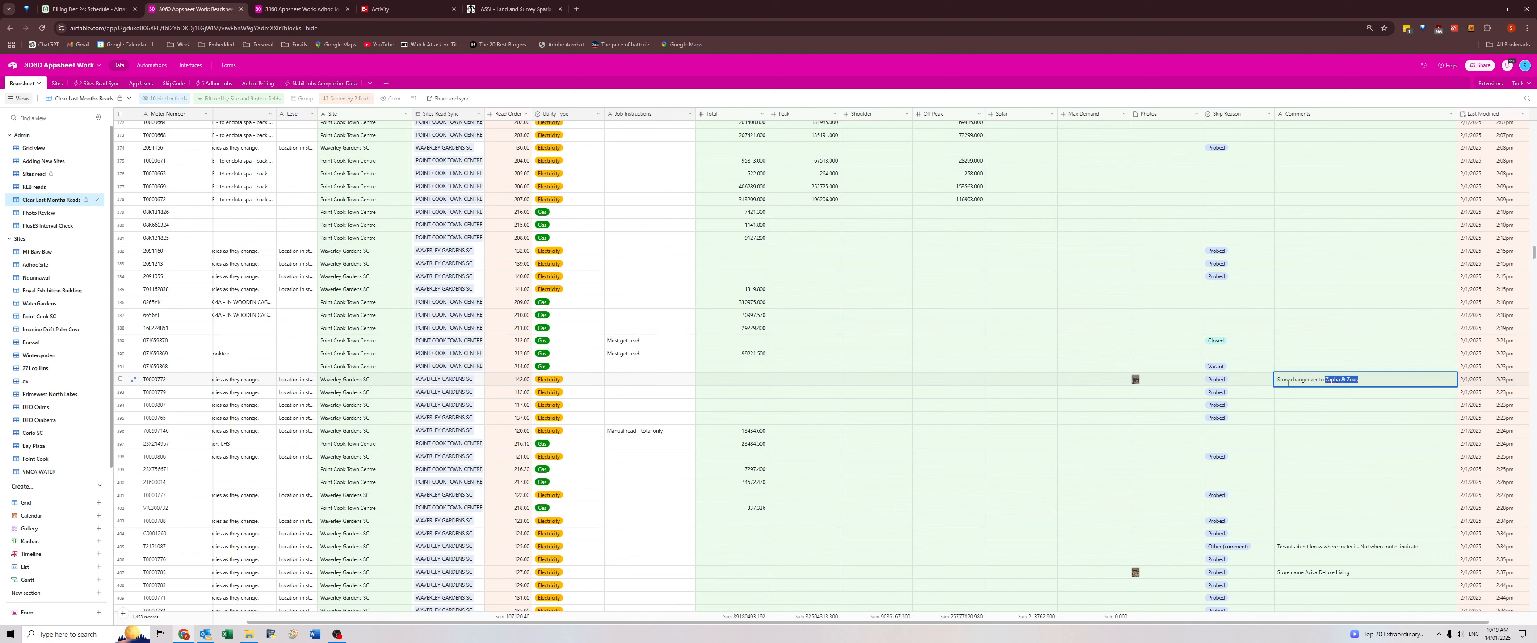
click(1255, 382)
key(Left)
key(Left)
key(Left)
key(Left)
key(Left)
key(Left)
key(Left)
key(Left)
key(Left)
key(Left)
key(Left)
key(Left)
key(Left)
key(Left)
key(Left)
key(Left)
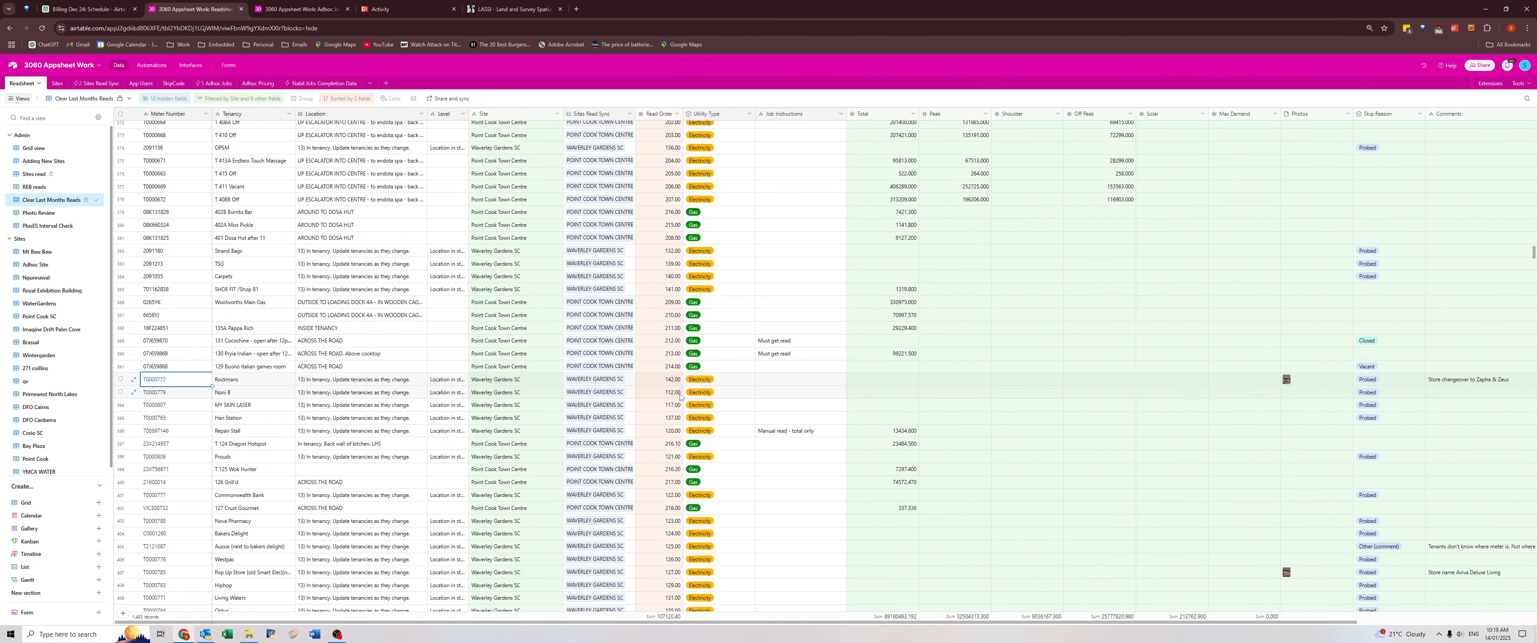
click(263, 377)
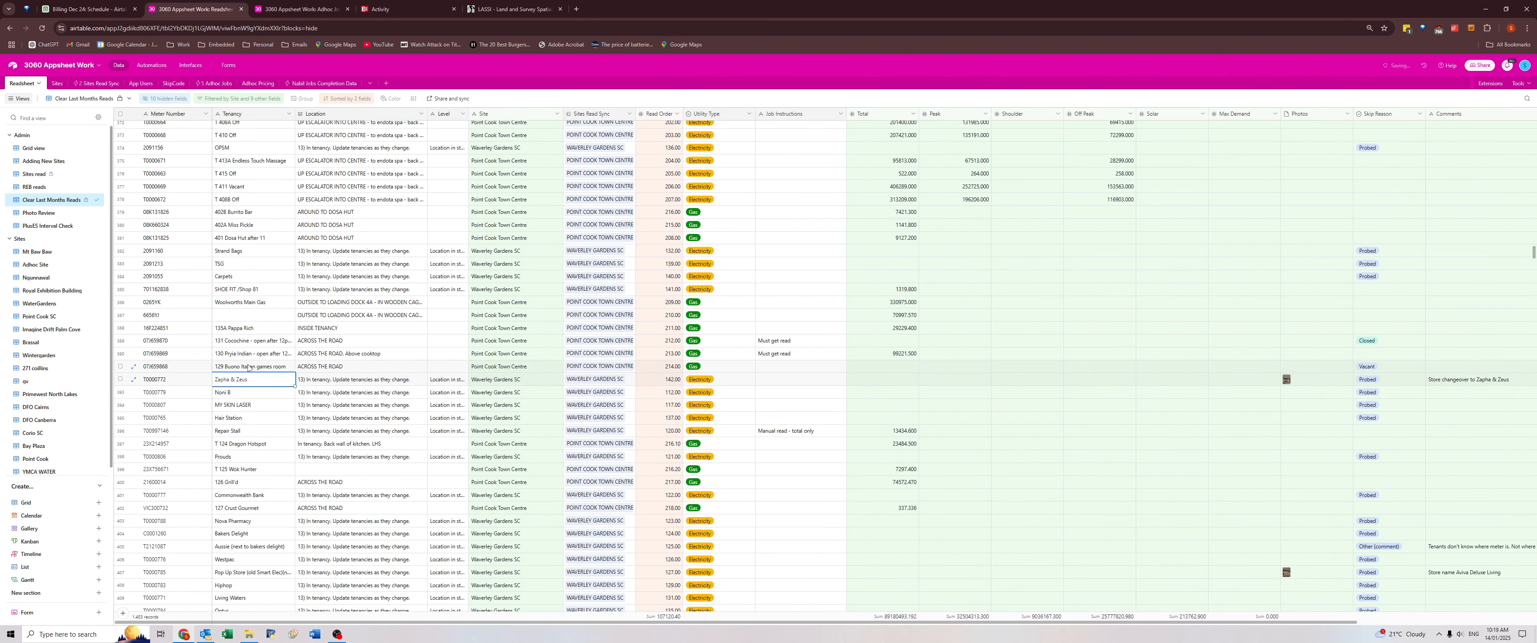
click(1435, 381)
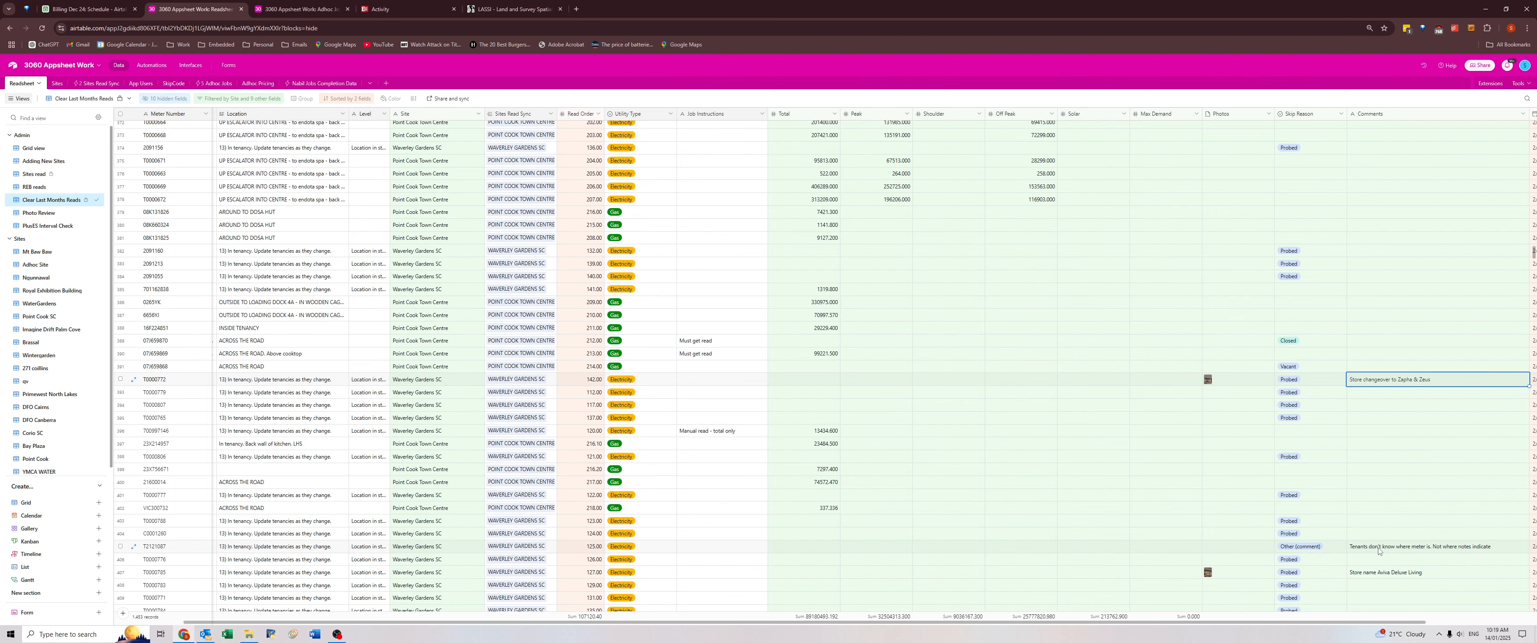
Review the unknown-meter-location comment on the Waverley Gardens meter next to Bakers Delight against its recorded tenancy and location.
click(1377, 552)
key(Left)
key(Left)
key(Left)
key(Left)
key(Left)
key(Left)
key(Left)
key(Left)
key(Left)
key(Left)
key(Left)
key(Left)
key(Left)
key(Left)
key(Left)
key(Left)
key(Left)
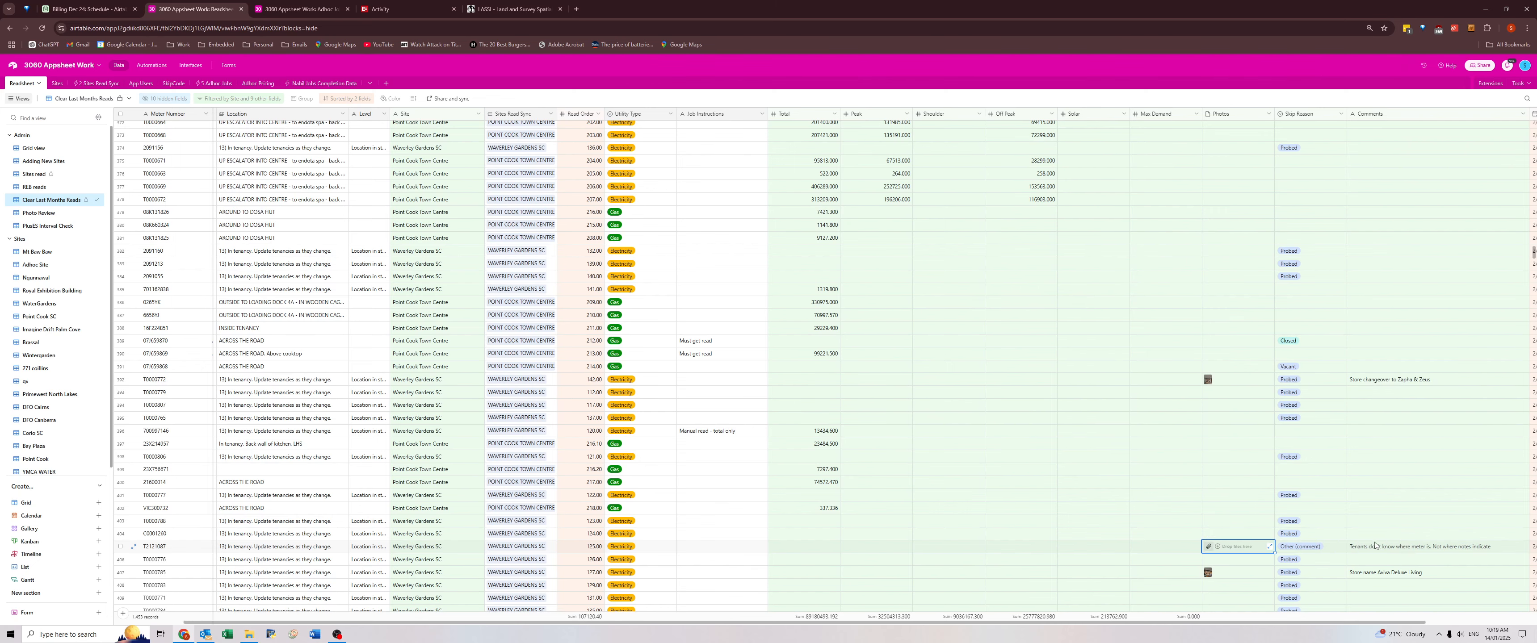
key(Right)
key(Right)
key(Right)
key(Right)
key(Right)
key(Right)
key(Right)
key(Right)
key(Right)
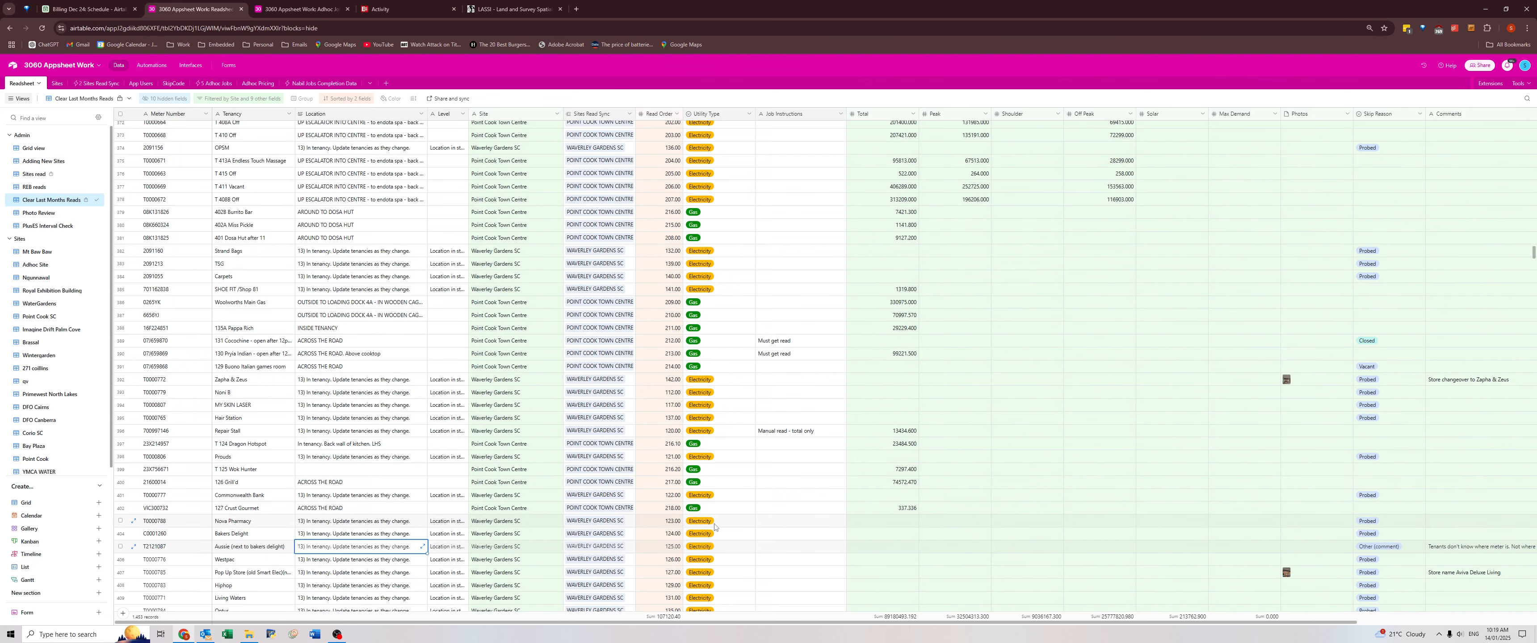
key(Right)
key(Right)
key(Right)
key(Right)
key(Right)
key(Right)
key(Right)
key(Right)
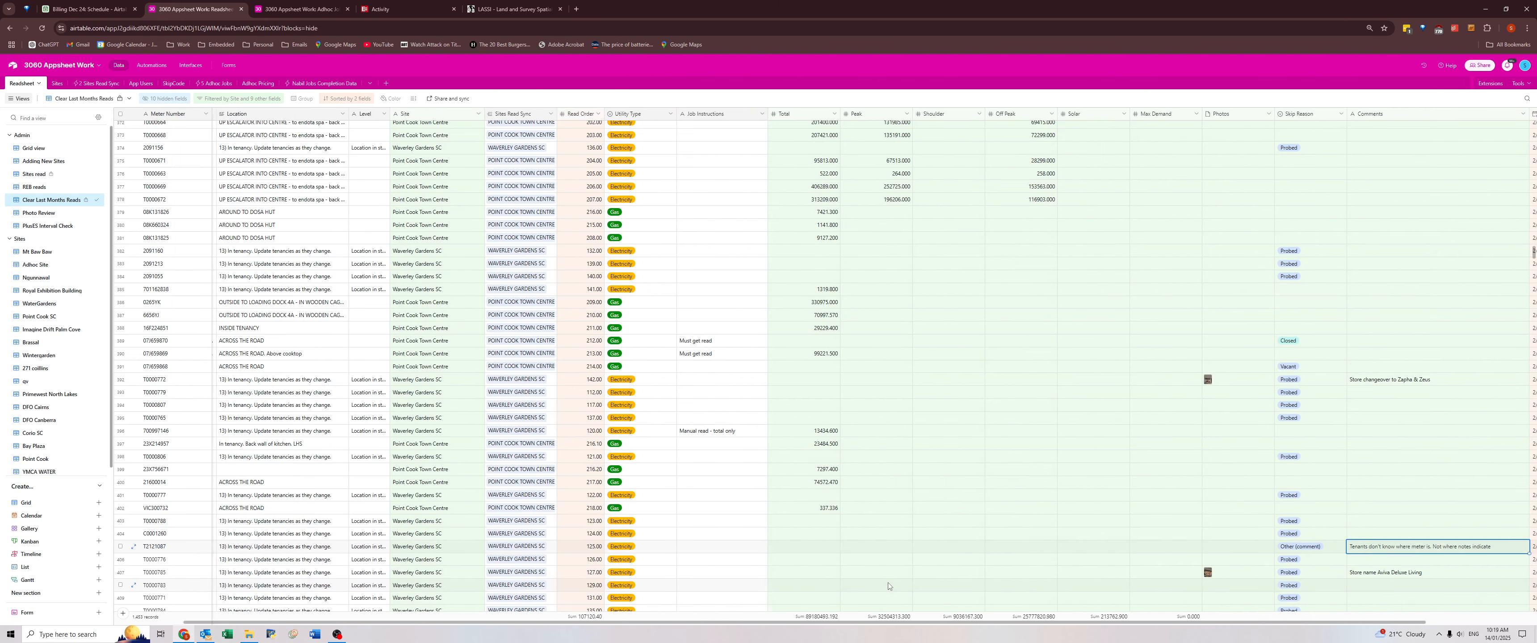
Enter "Tenants don't know where meter is, possibly removed" as the Job Instructions of the Waverley Gardens meter next to Bakers Delight.
key(Left)
key(Left)
key(Left)
key(Left)
key(Left)
key(Left)
key(Left)
key(Left)
key(Left)
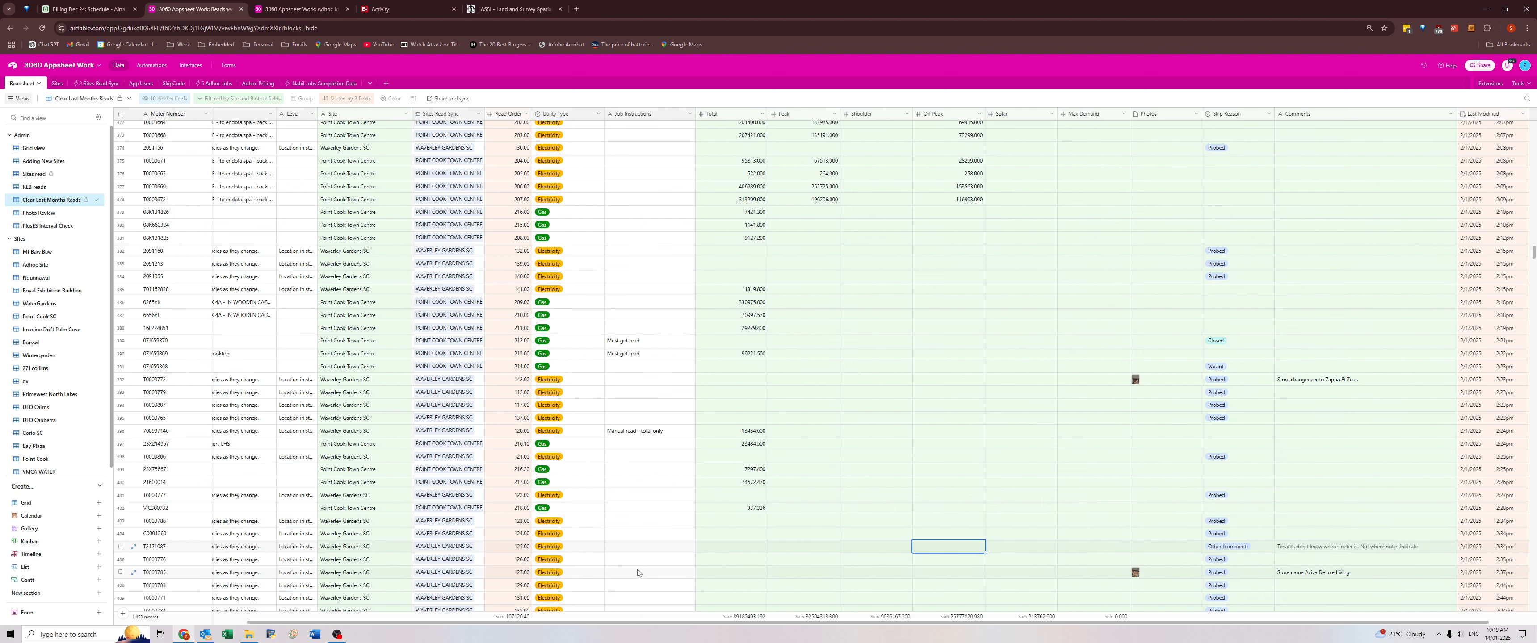
text(Tenants don't know where meter is)
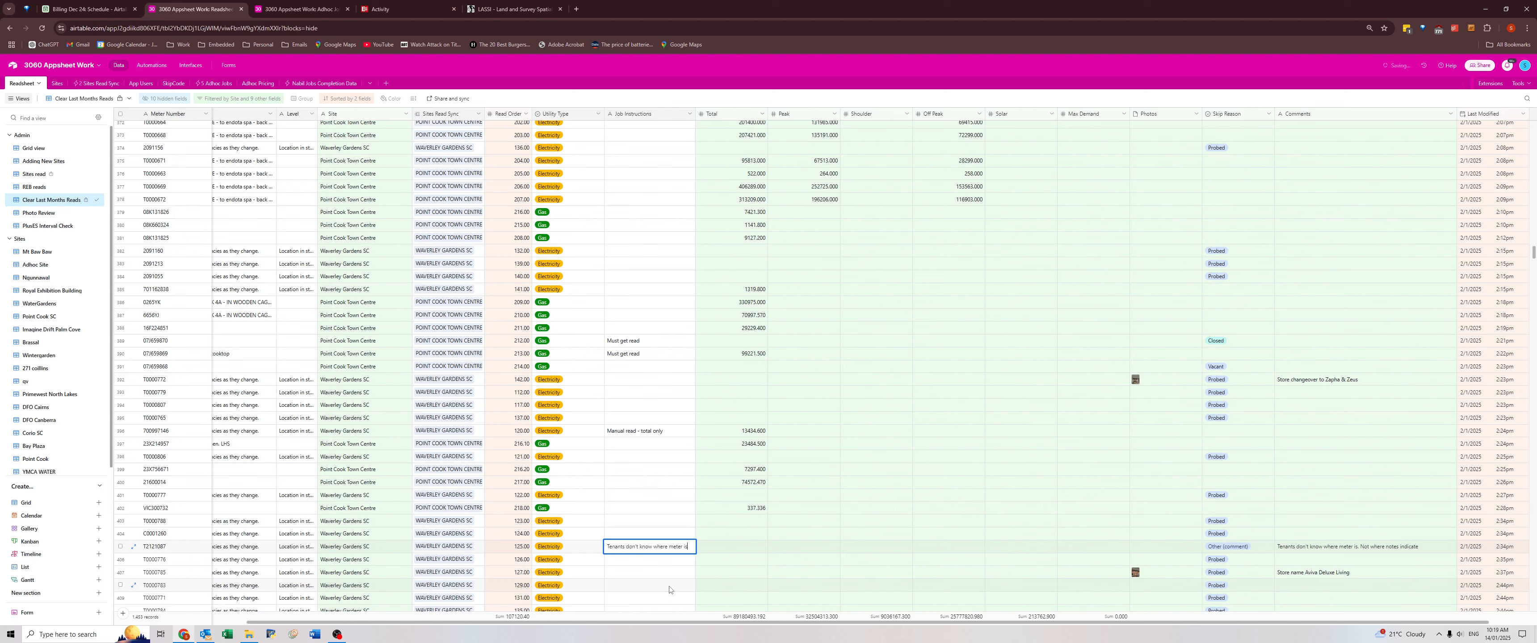
key(Return)
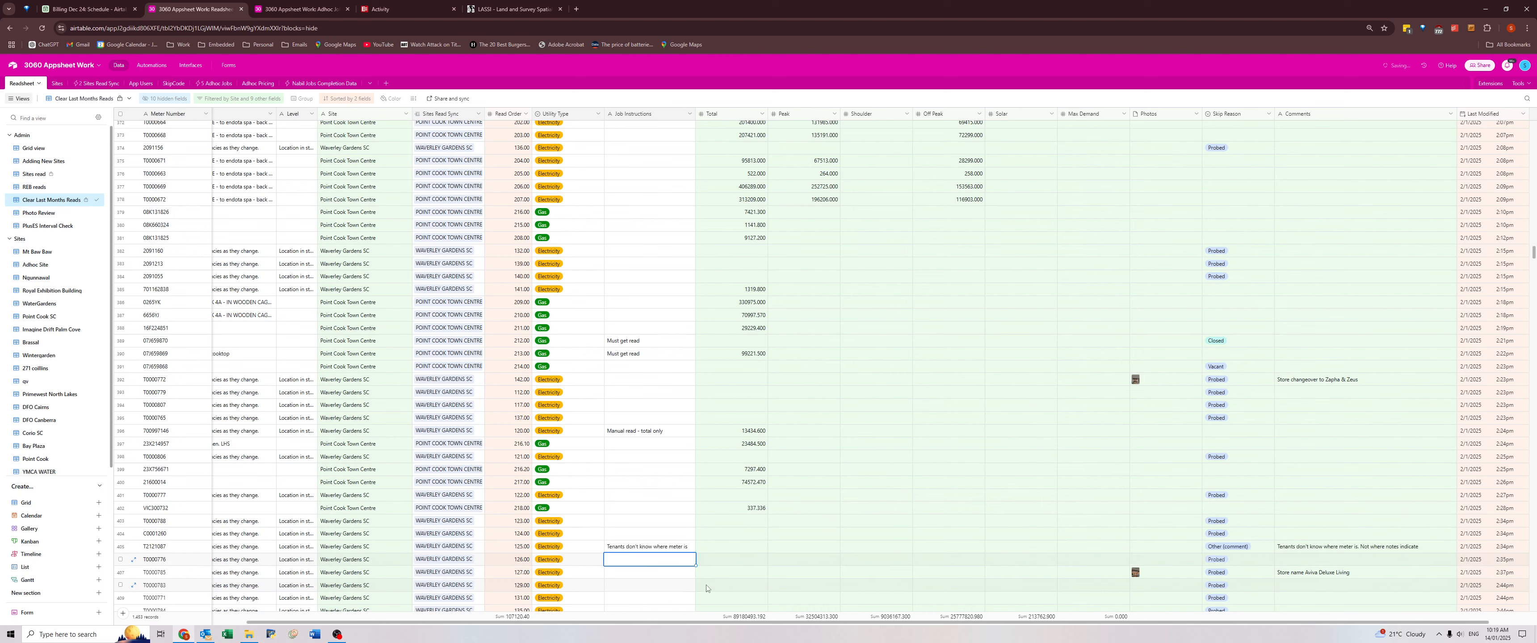
click(1310, 549)
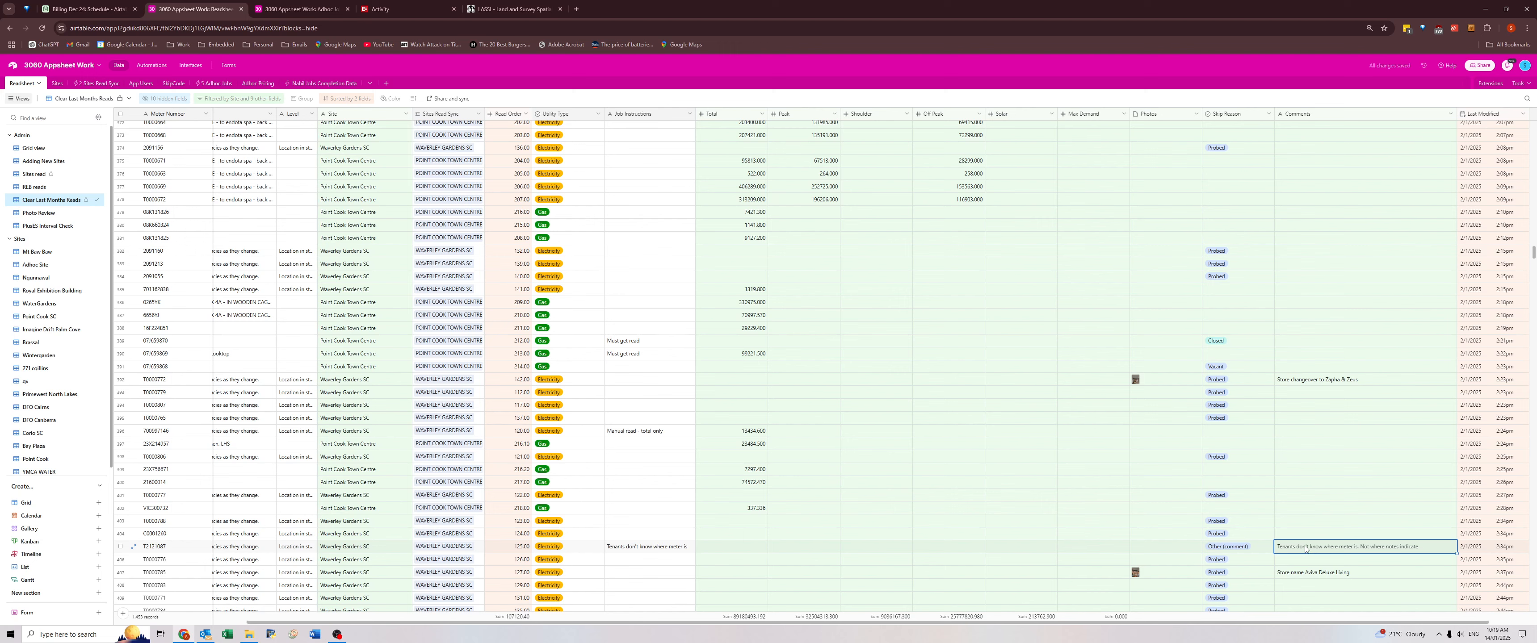
double_click(690, 547)
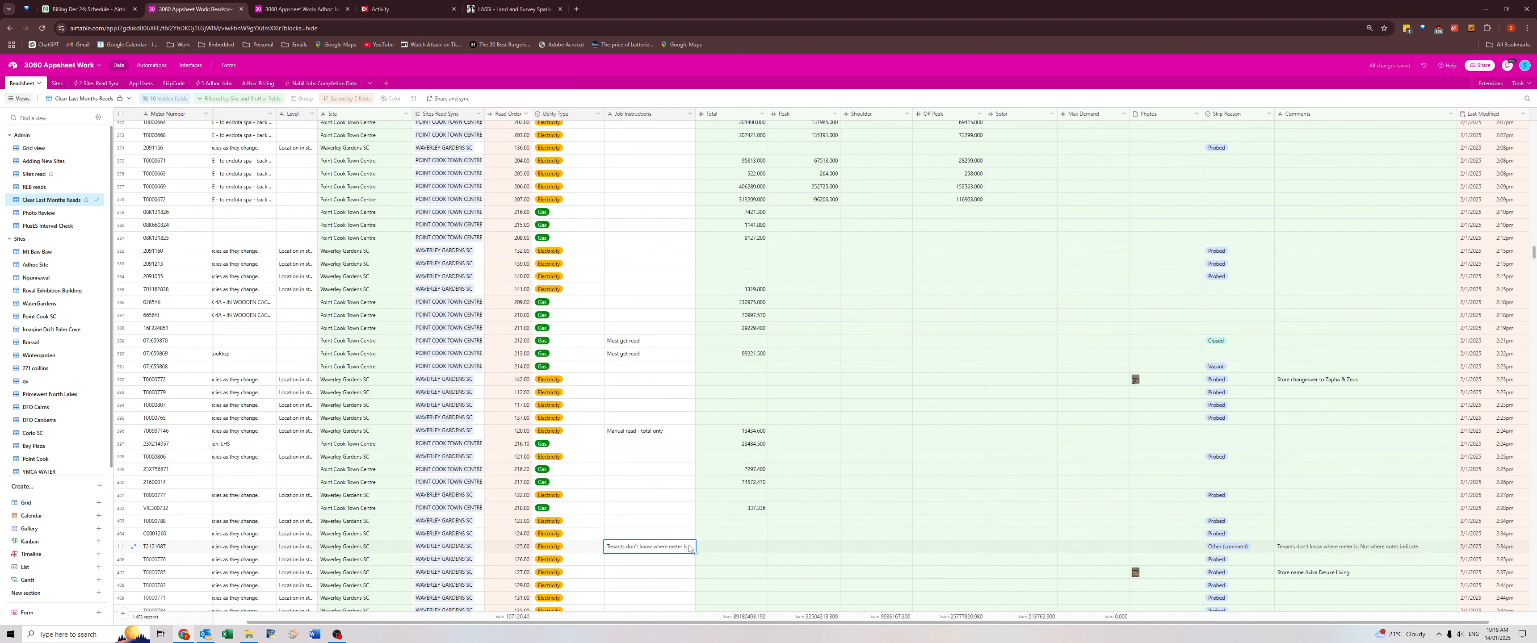
text(,)
text(sibly removed)
Replace the pop-up store tenancy of the Waverley Gardens meter with the Deluxe Living store name copied from its comment.
double_click(1311, 578)
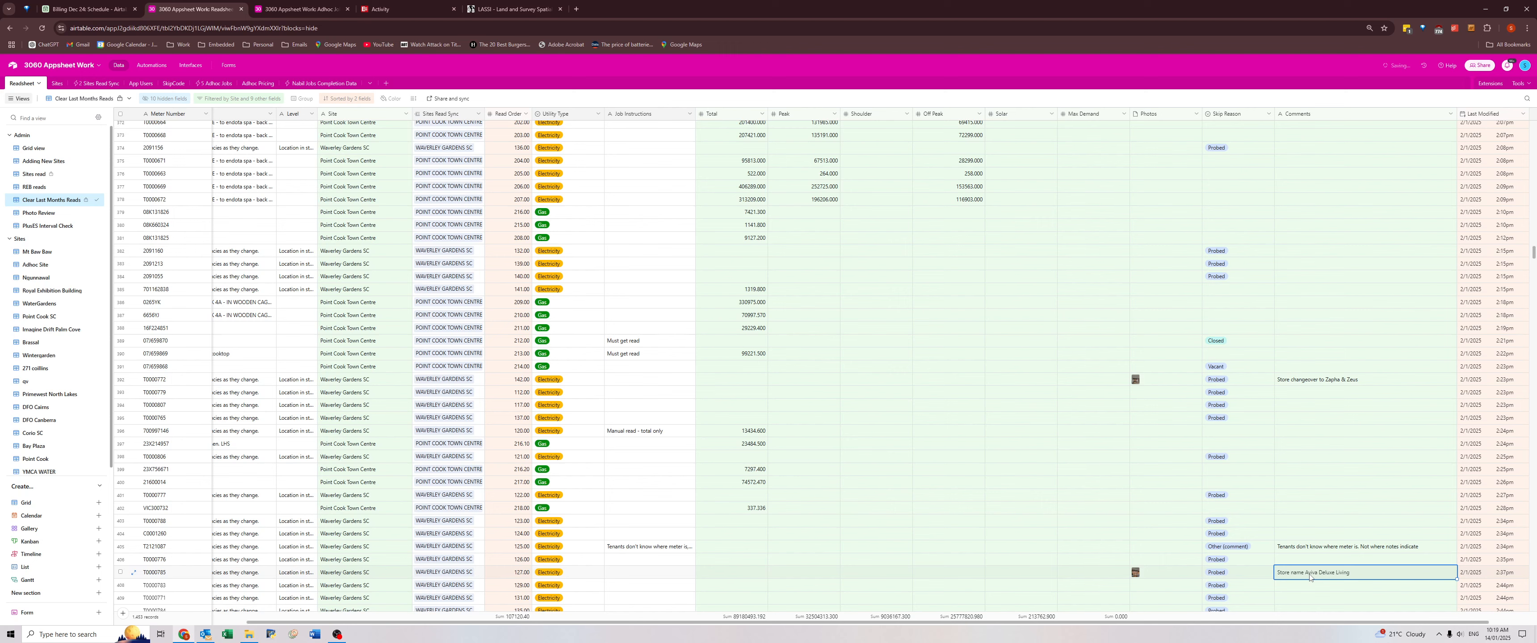
key(ctrl+a)
drag(1364, 573, 1313, 576)
key(ctrl+c)
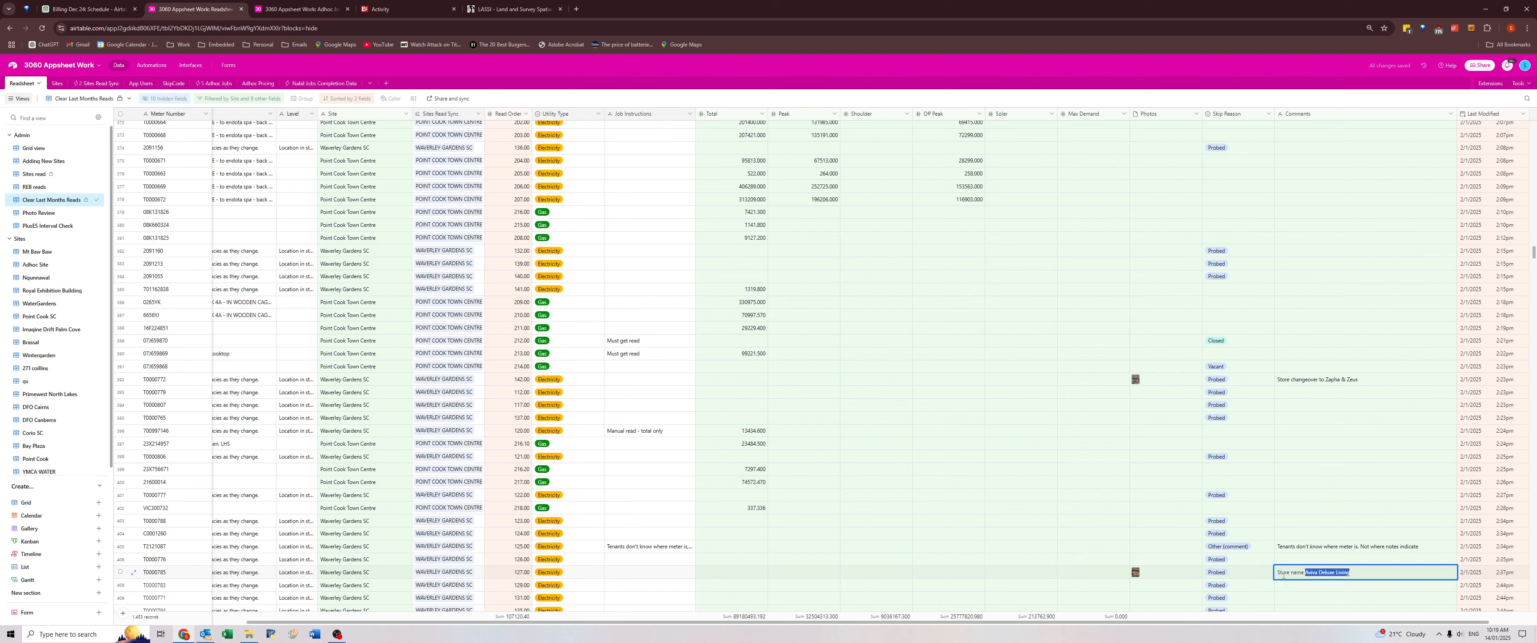
key(Escape)
key(Left)
key(Left)
key(Left)
key(Left)
key(Left)
key(Left)
key(Left)
key(Left)
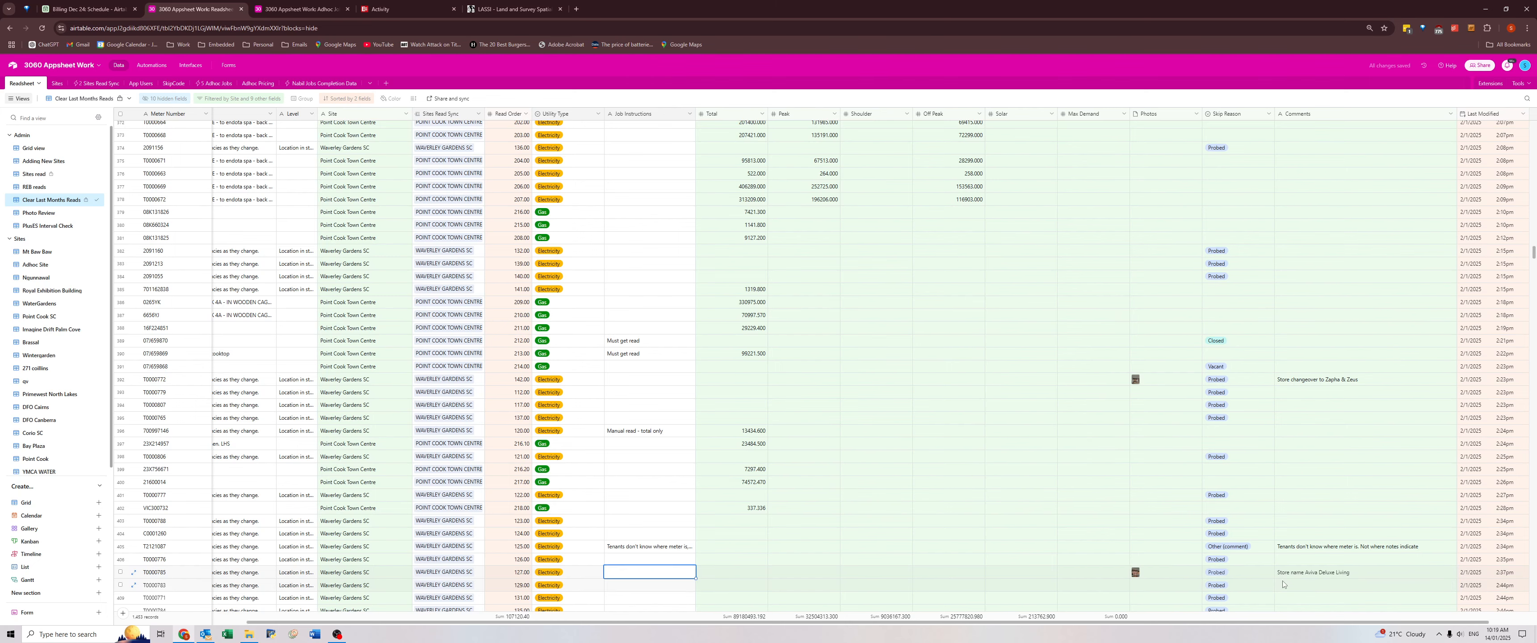
key(Left)
key(Left)
key(Left)
key(Left)
key(Left)
key(Left)
key(Left)
key(Left)
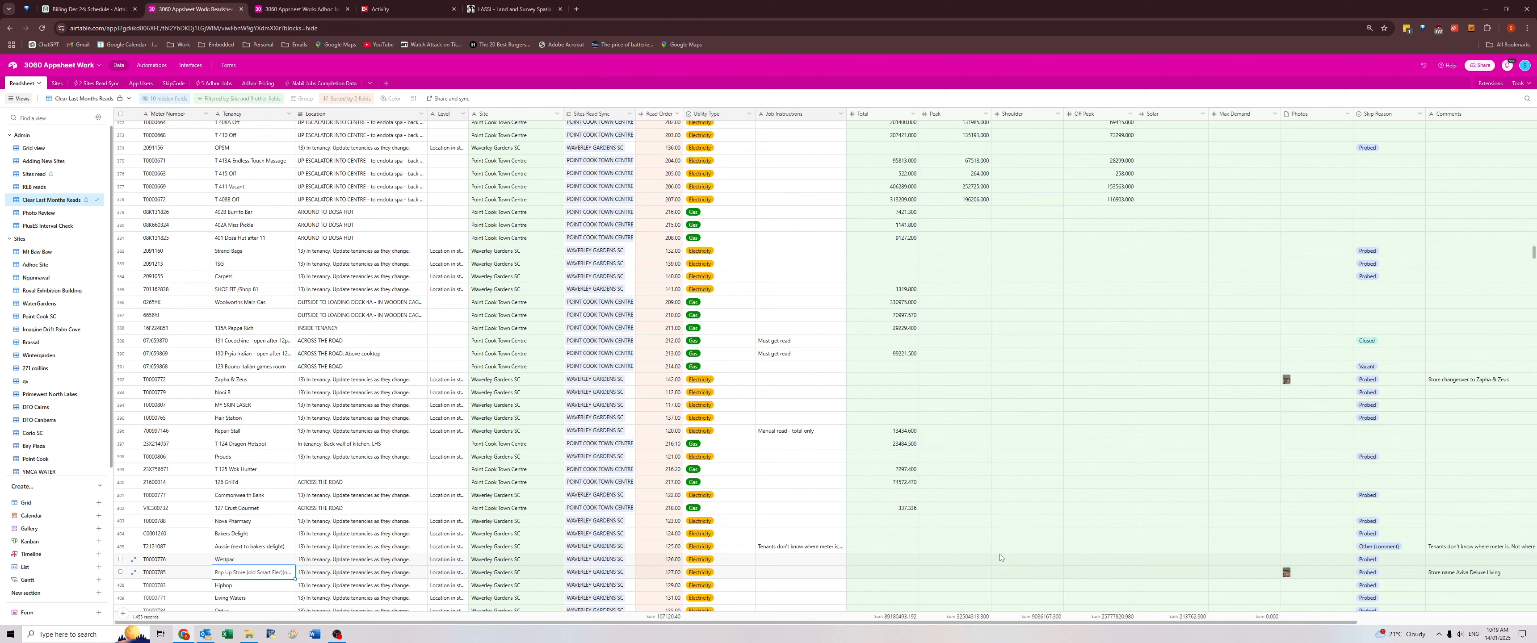
key(ctrl+v)
Recheck the Waverley Gardens comments and review those for Eden Rise Village, including the remote meter's comment and Job Instructions.
scroll(1459, 574, right, 3)
scroll(1459, 575, up, 5)
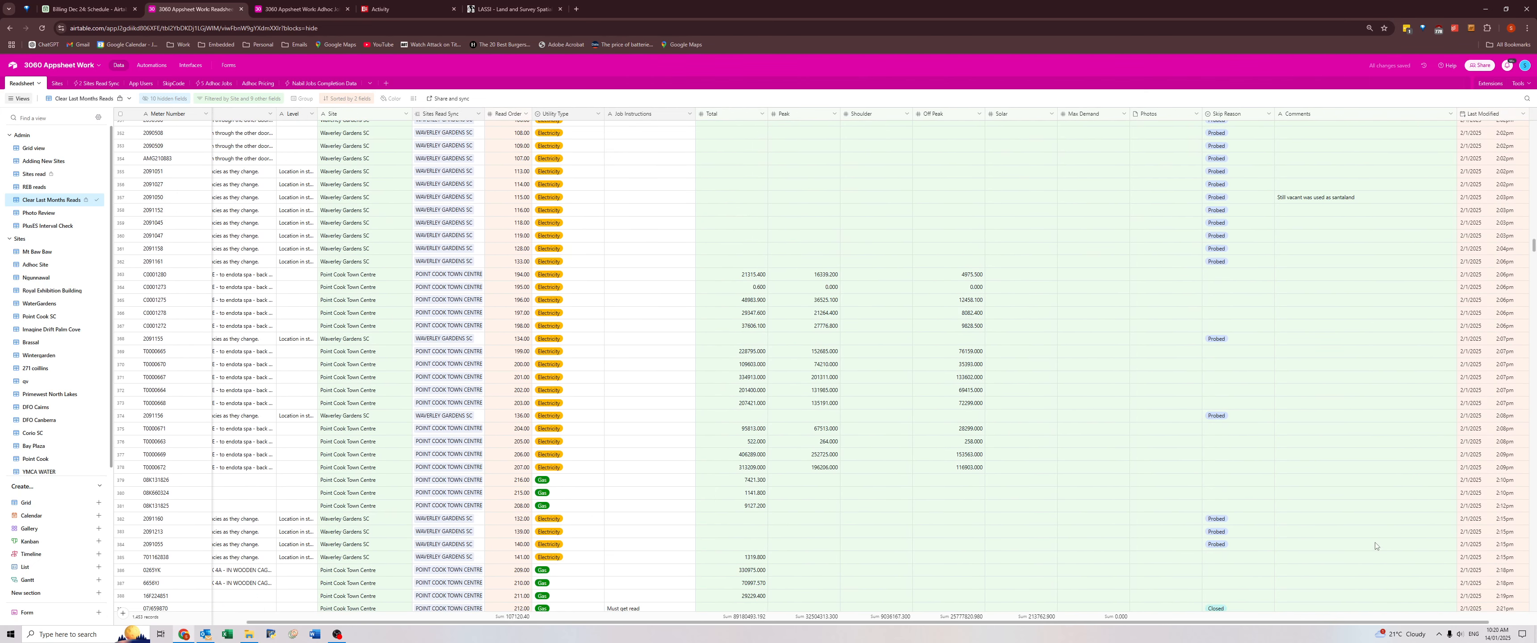
scroll(1375, 546, down, 10)
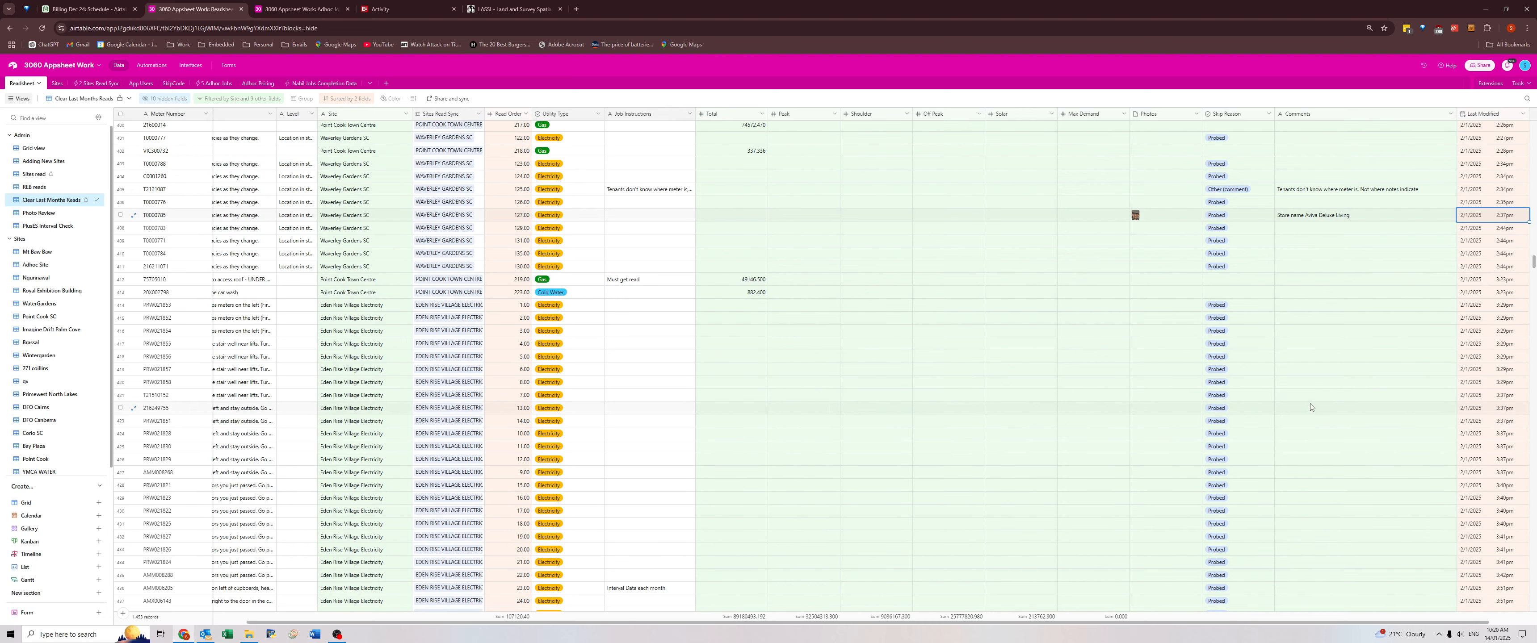
scroll(1308, 403, up, 9)
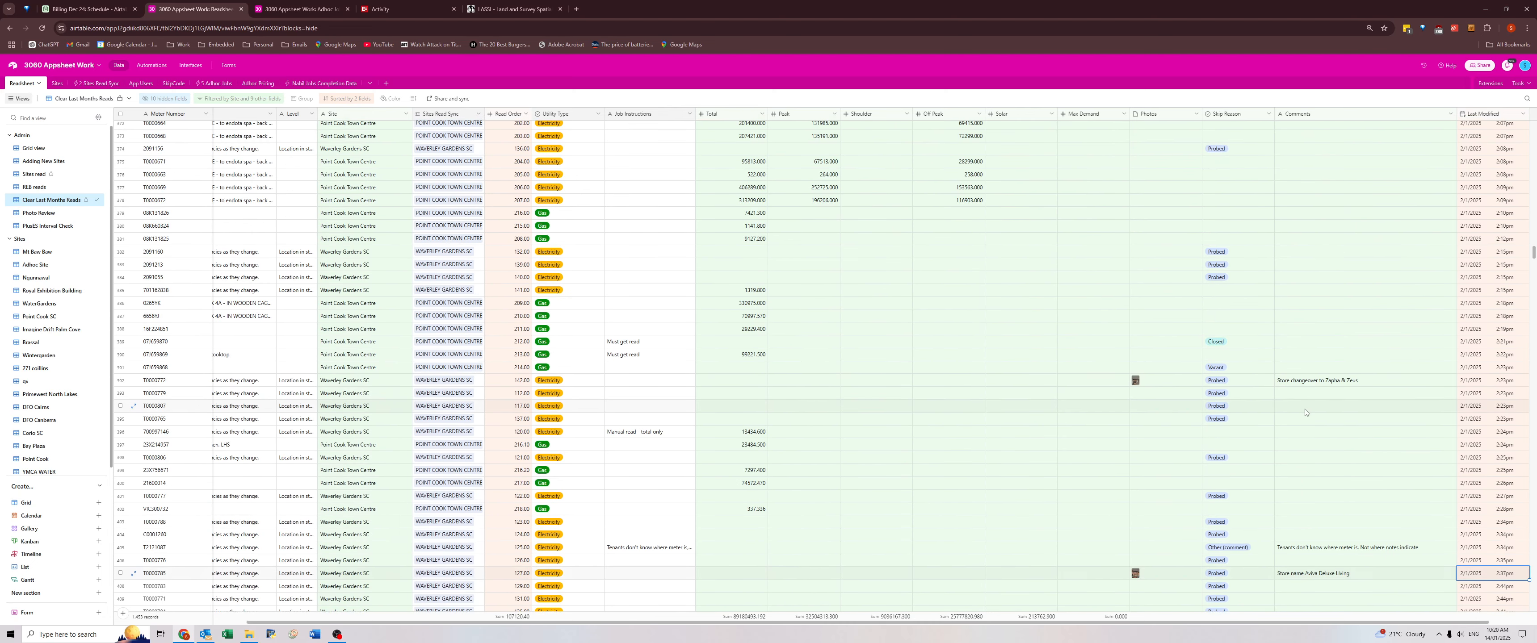
scroll(1305, 416, up, 6)
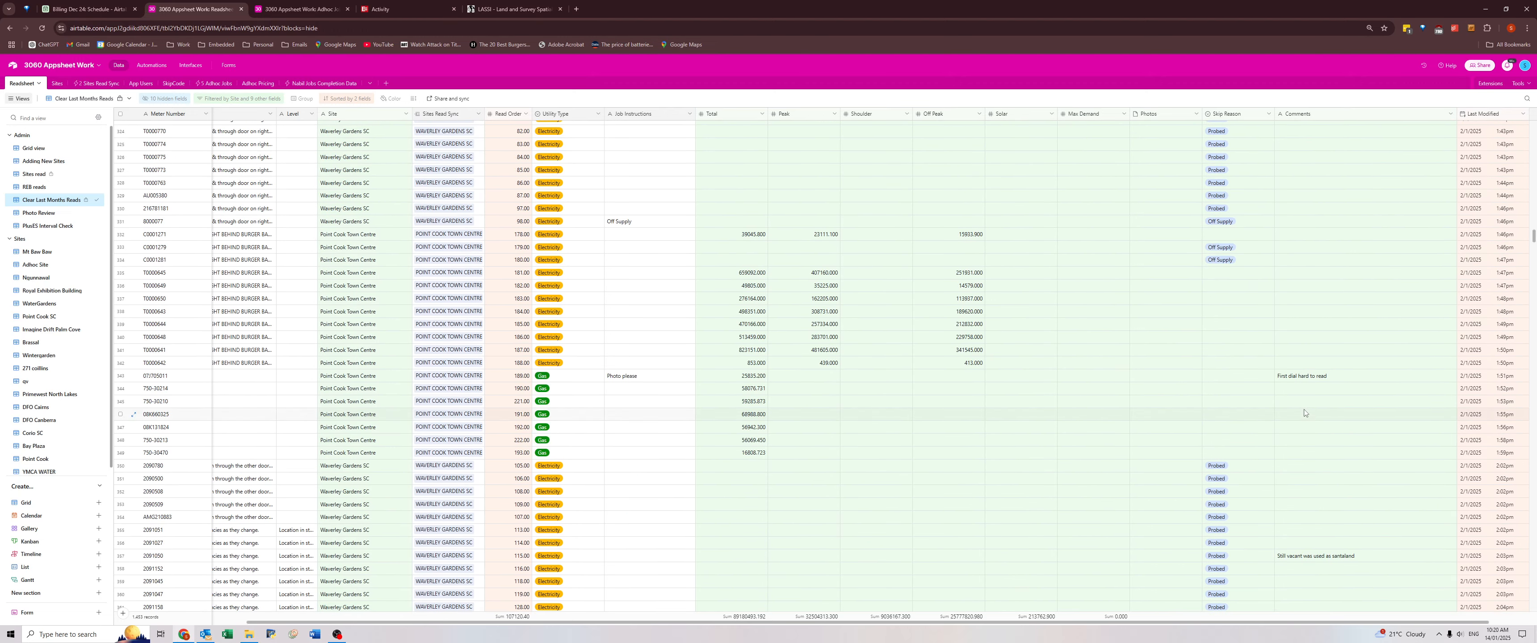
scroll(1303, 414, down, 5)
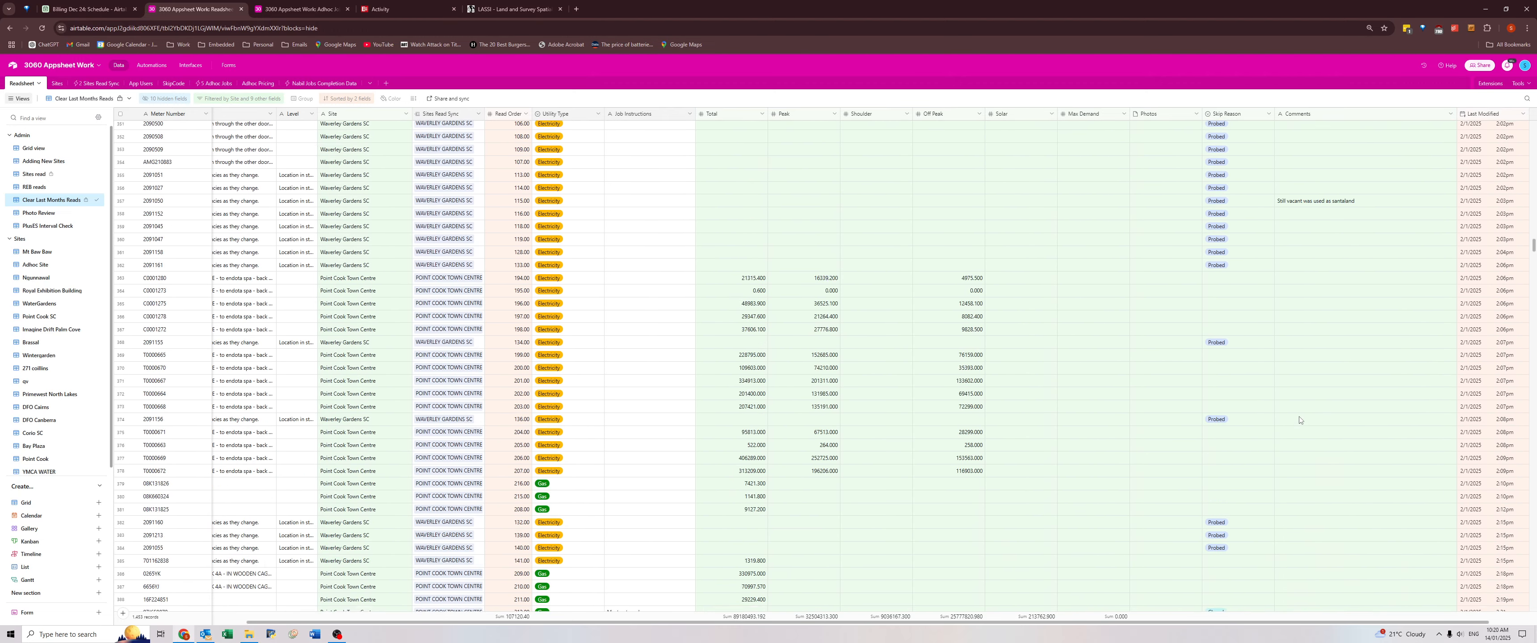
scroll(1300, 420, down, 16)
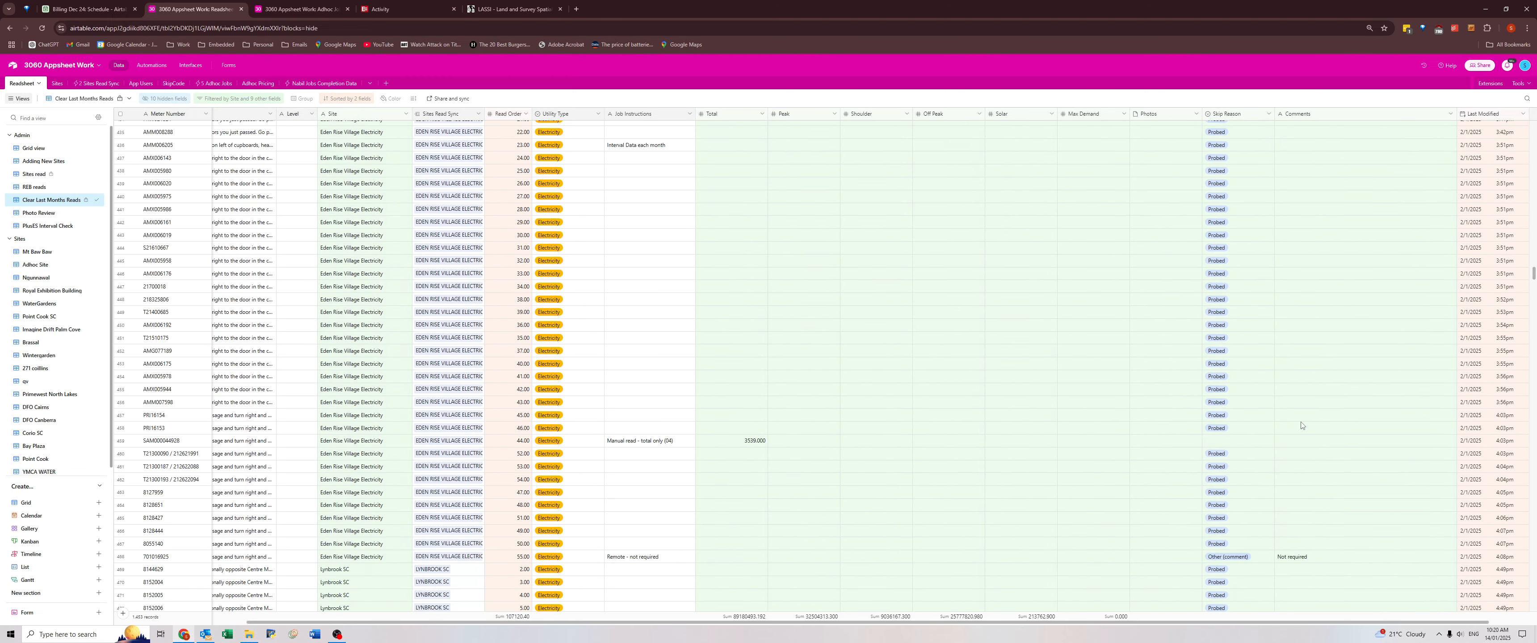
scroll(1302, 425, down, 3)
click(1301, 386)
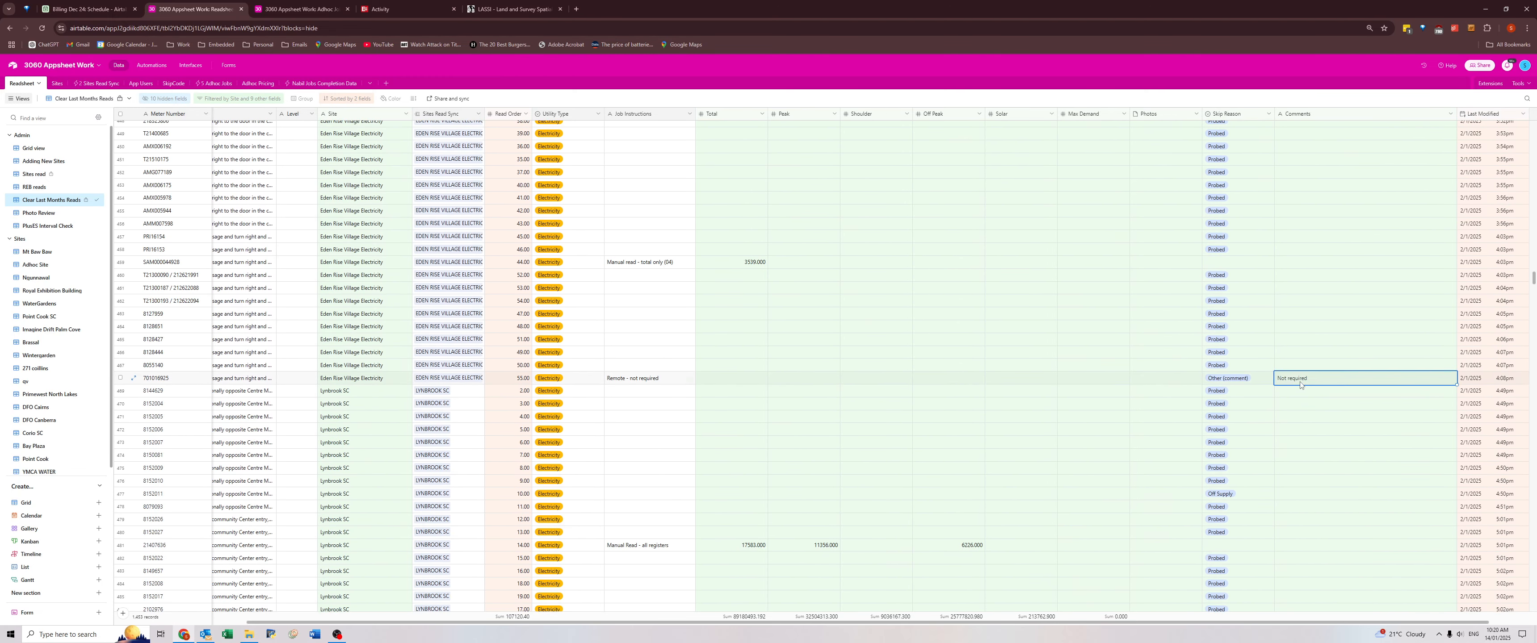
Review the comments from Waverley Gardens and Eden Rise Village through to Lynbrook SC, including the site sign-in note.
scroll(1282, 391, up, 2)
scroll(1286, 398, up, 10)
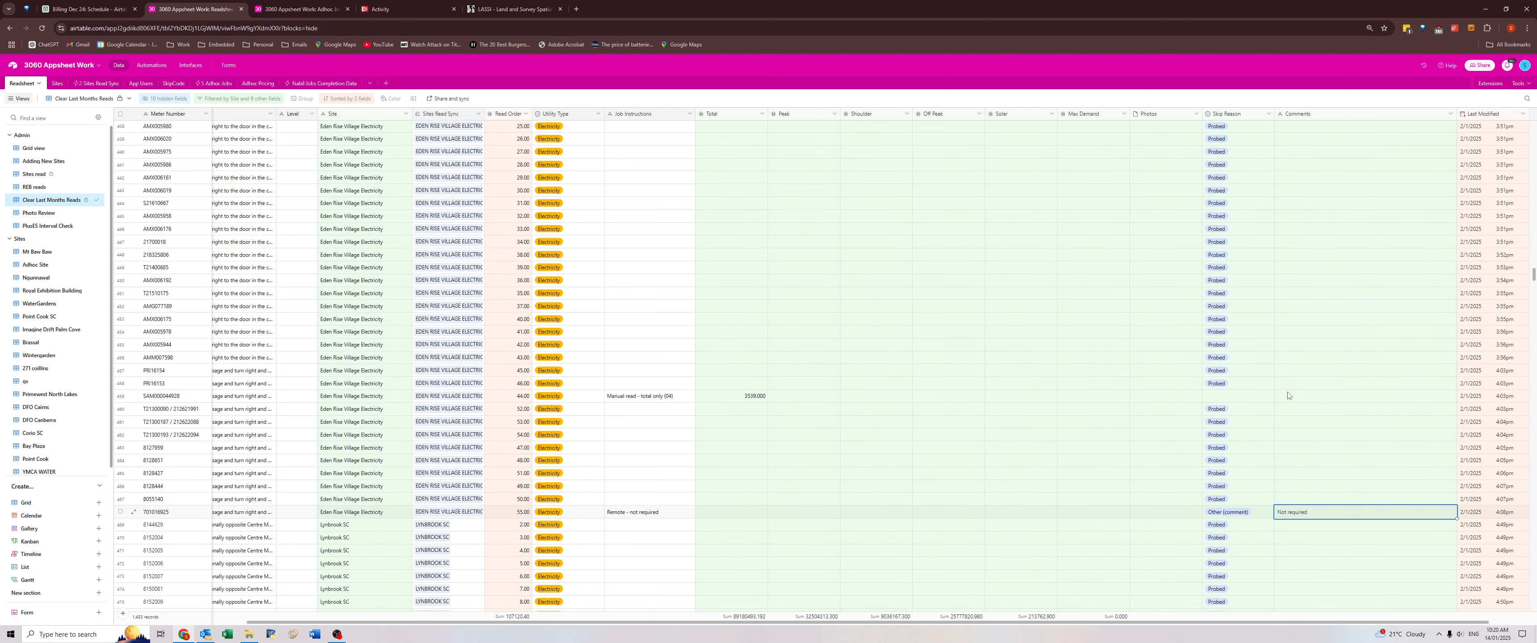
scroll(1285, 391, up, 3)
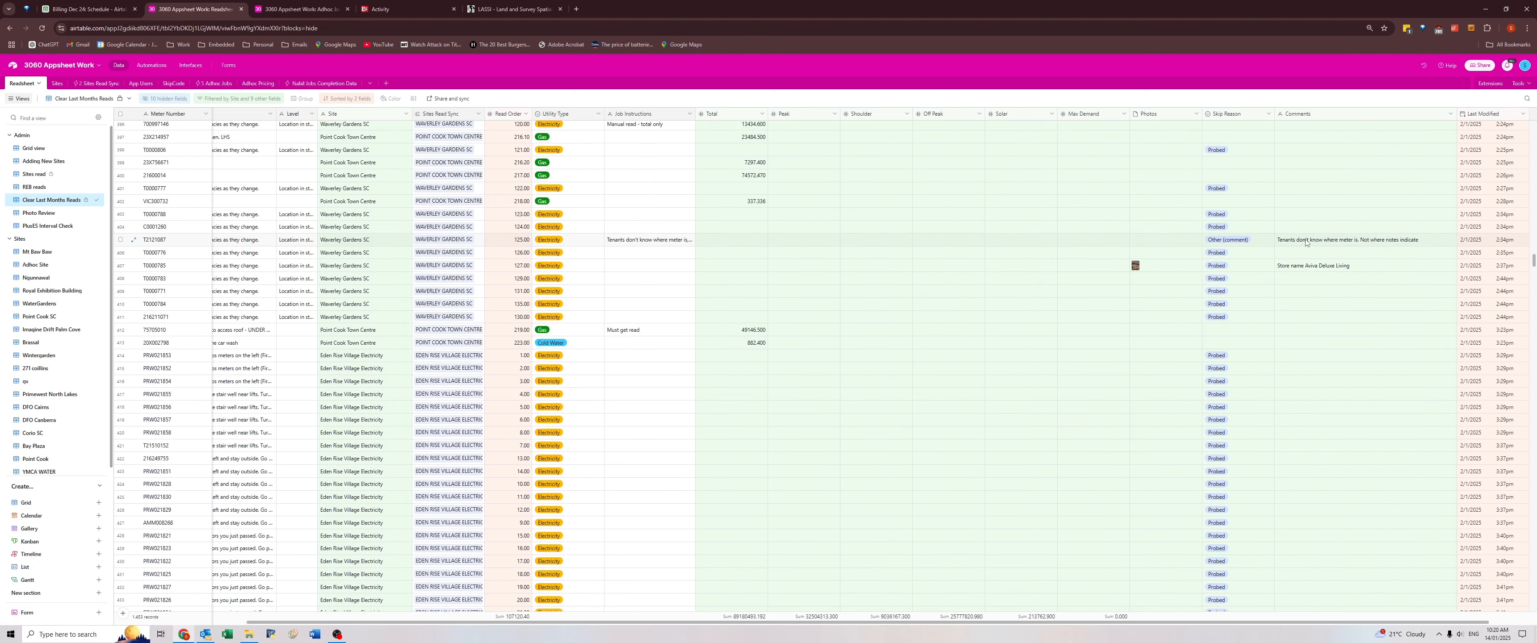
scroll(1293, 457, down, 20)
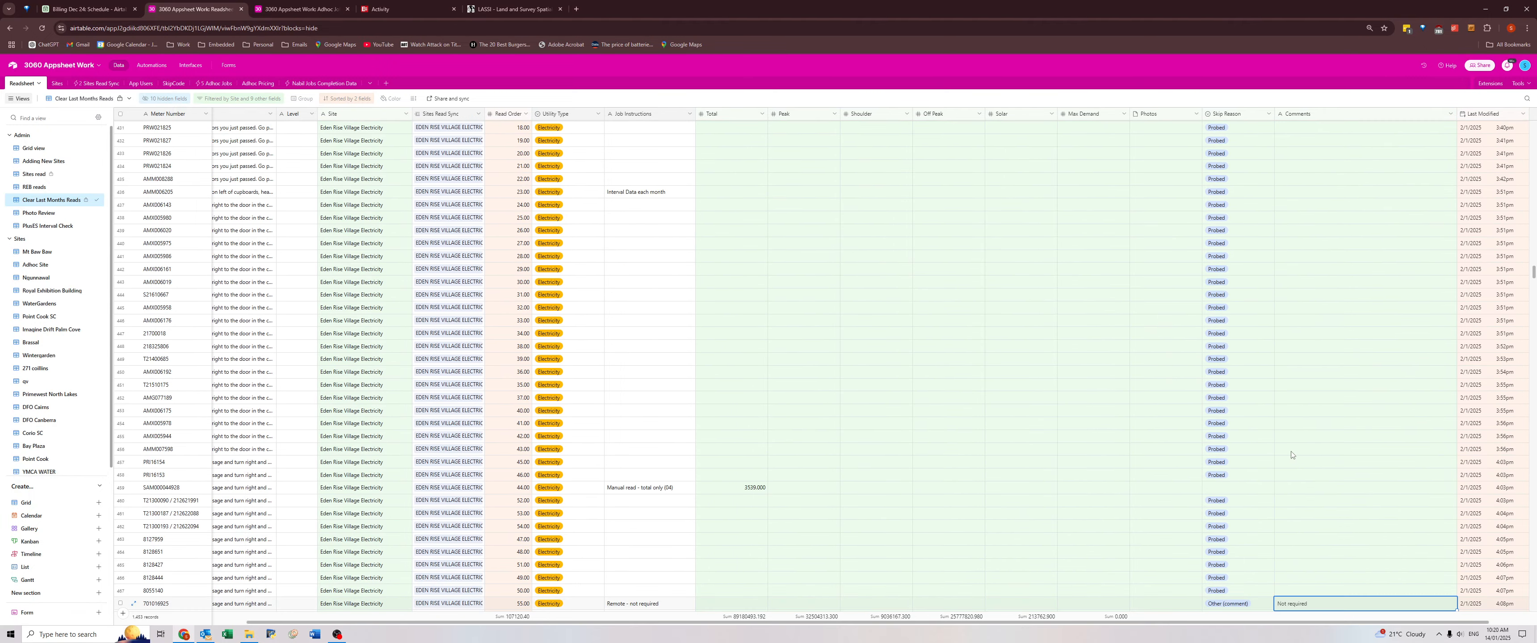
scroll(1290, 452, down, 19)
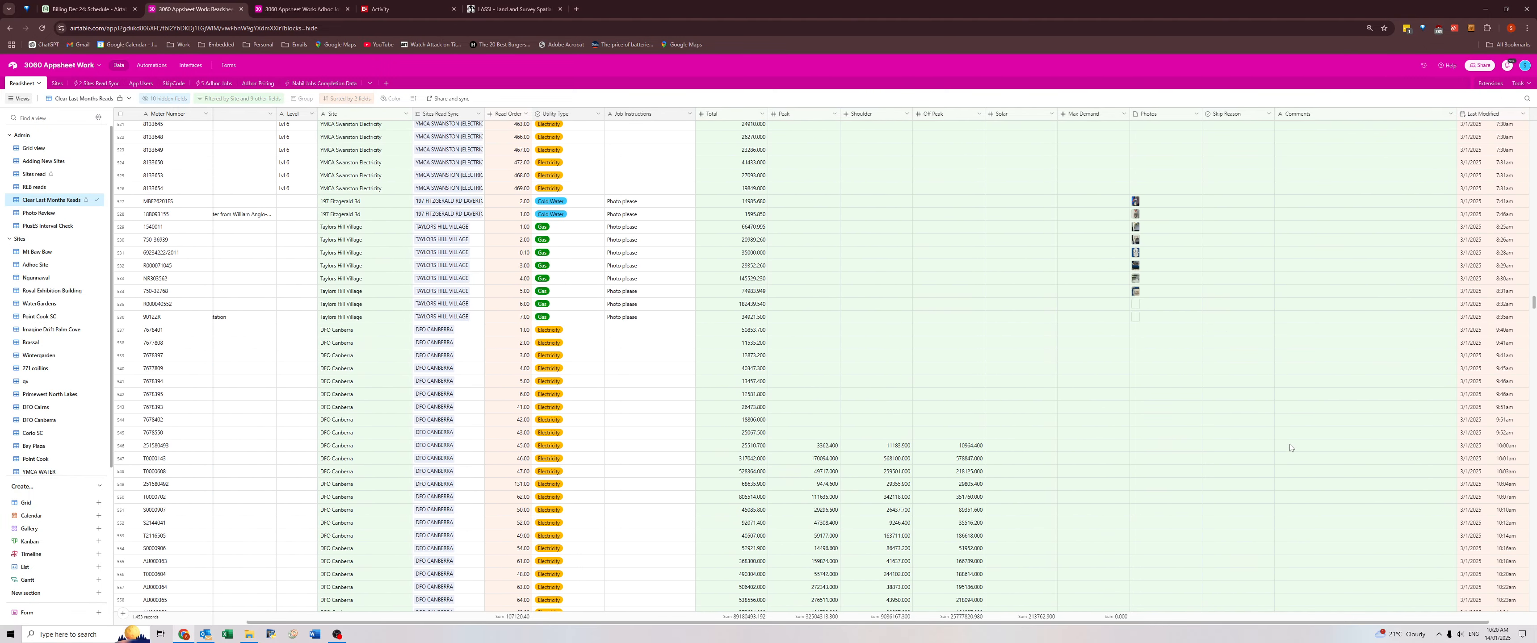
scroll(1291, 435, down, 3)
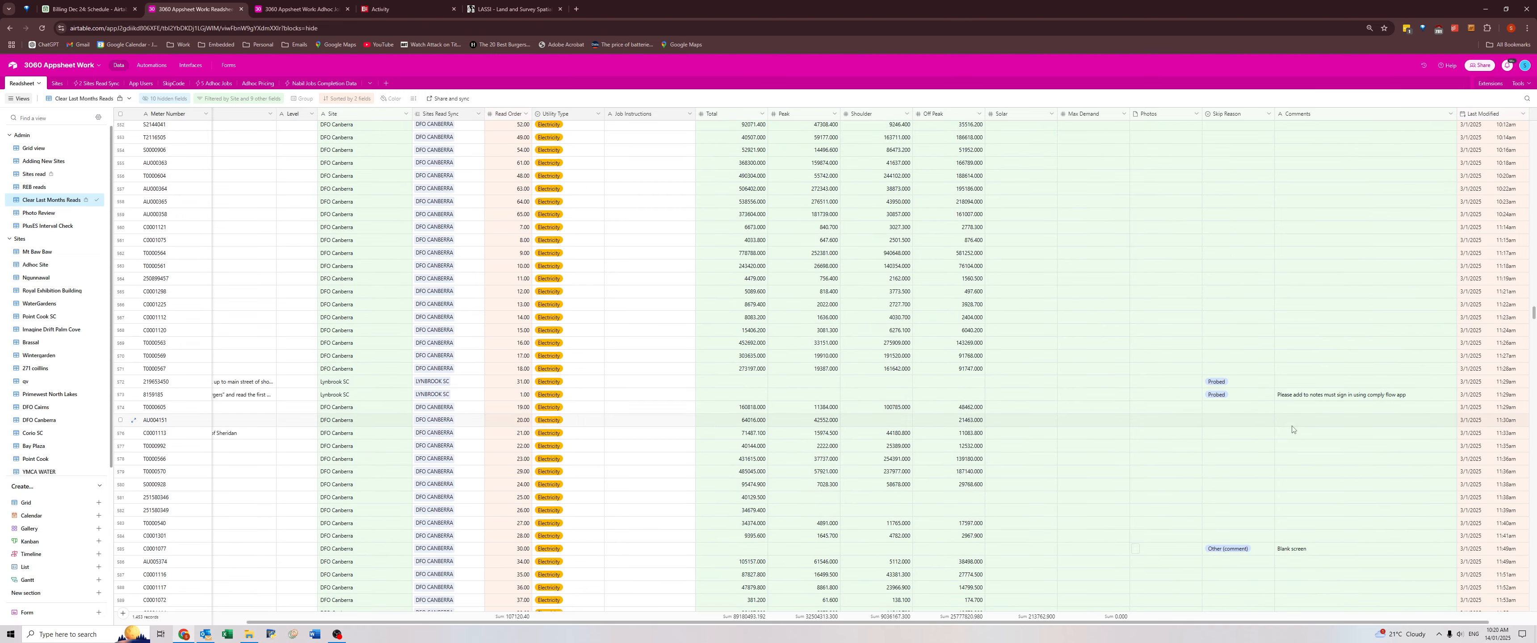
scroll(1295, 409, up, 6)
scroll(1294, 408, down, 5)
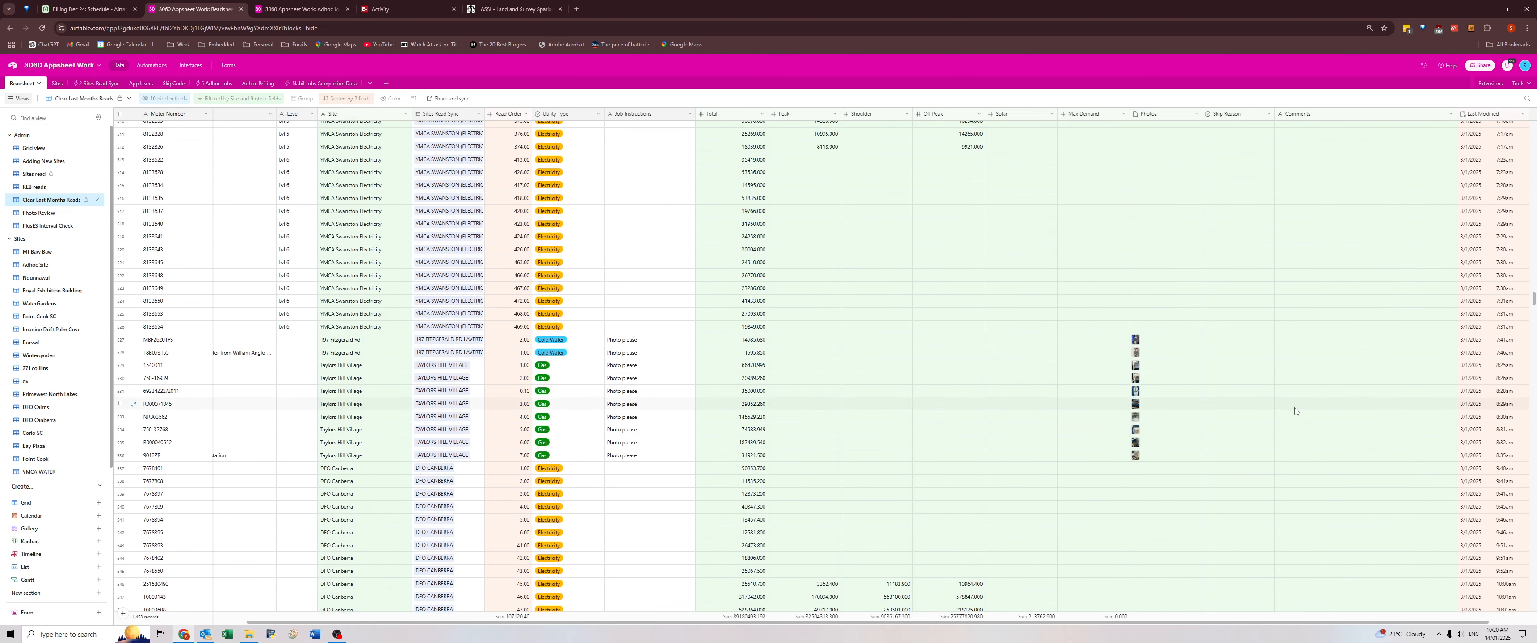
click(1293, 445)
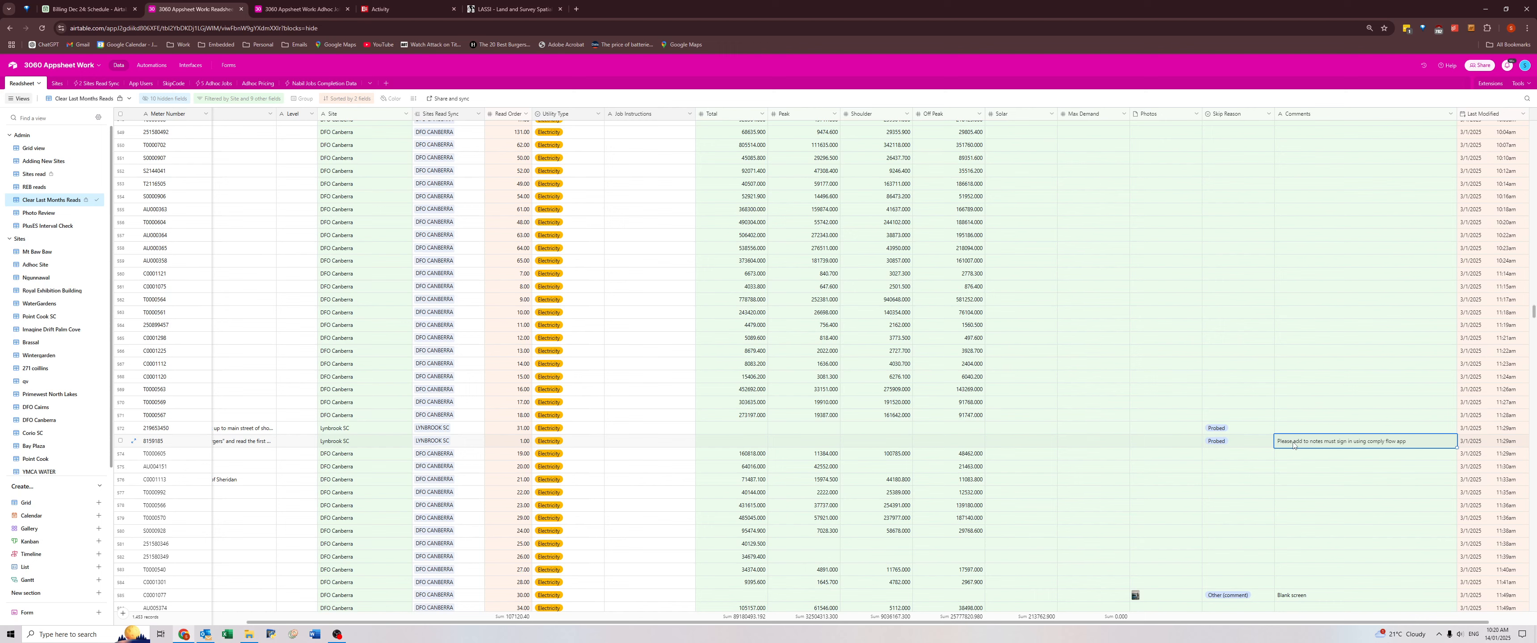
click(1321, 441)
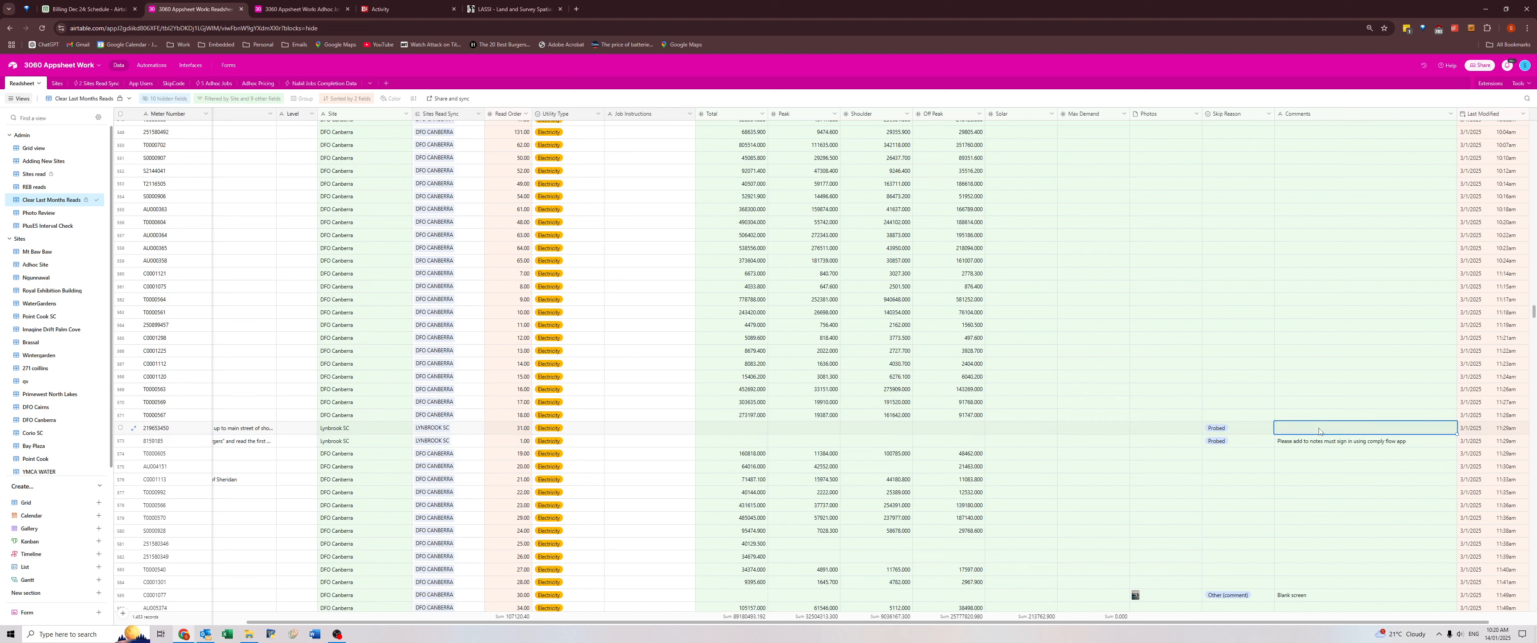
Review the comments on the DFO Canberra and Society meters, checking them against the skip reasons and job instructions.
scroll(1315, 449, down, 2)
scroll(1313, 449, down, 10)
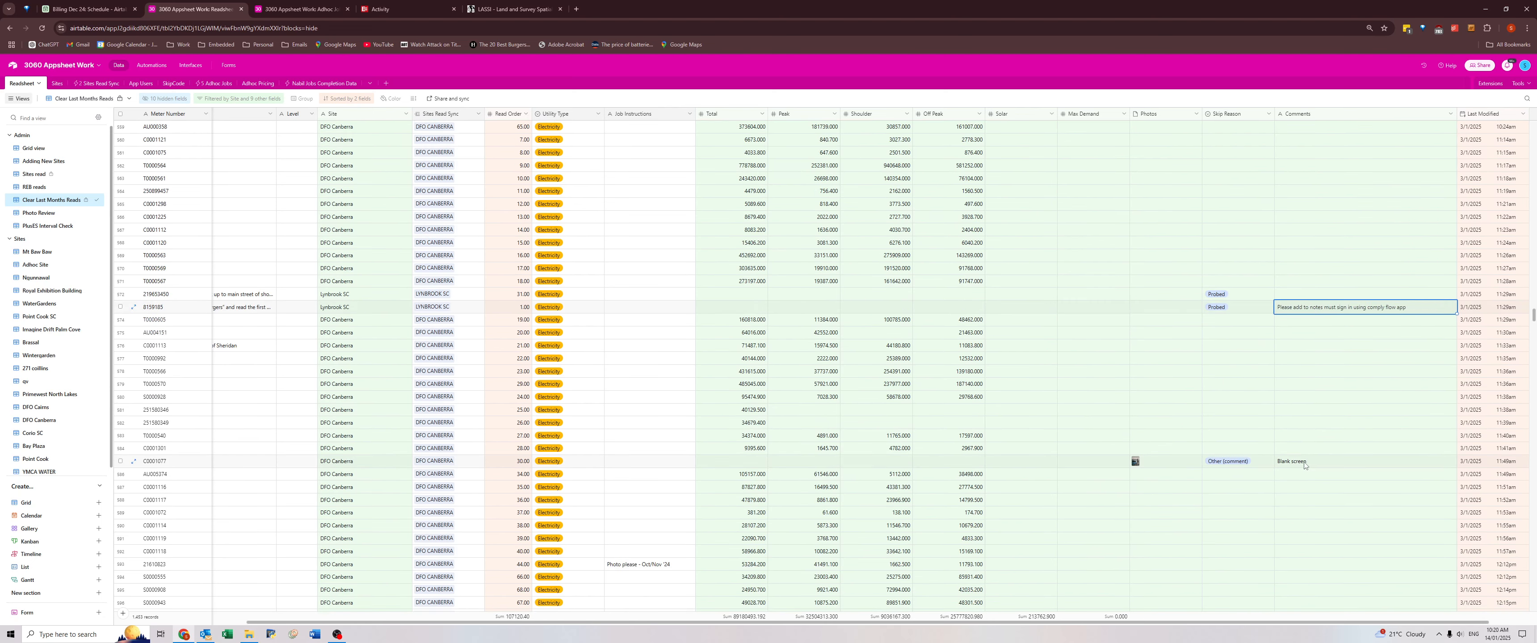
scroll(1304, 459, down, 3)
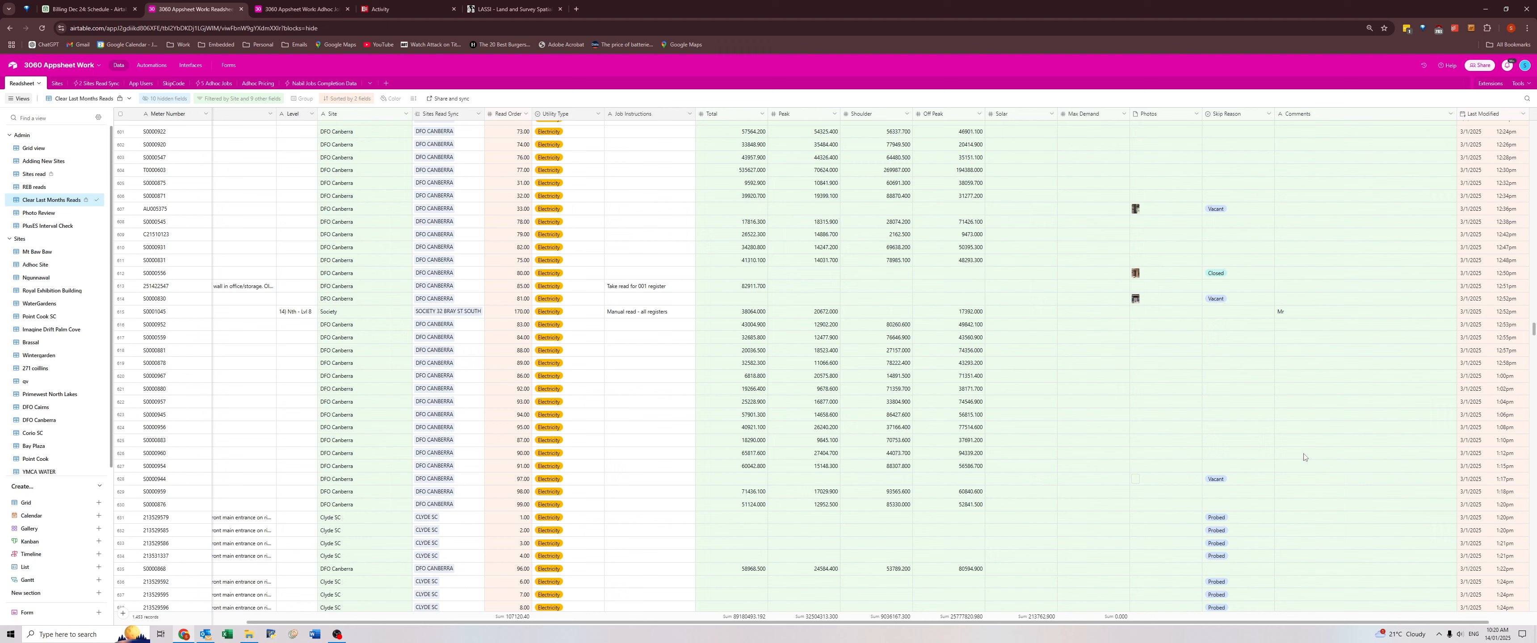
click(1284, 312)
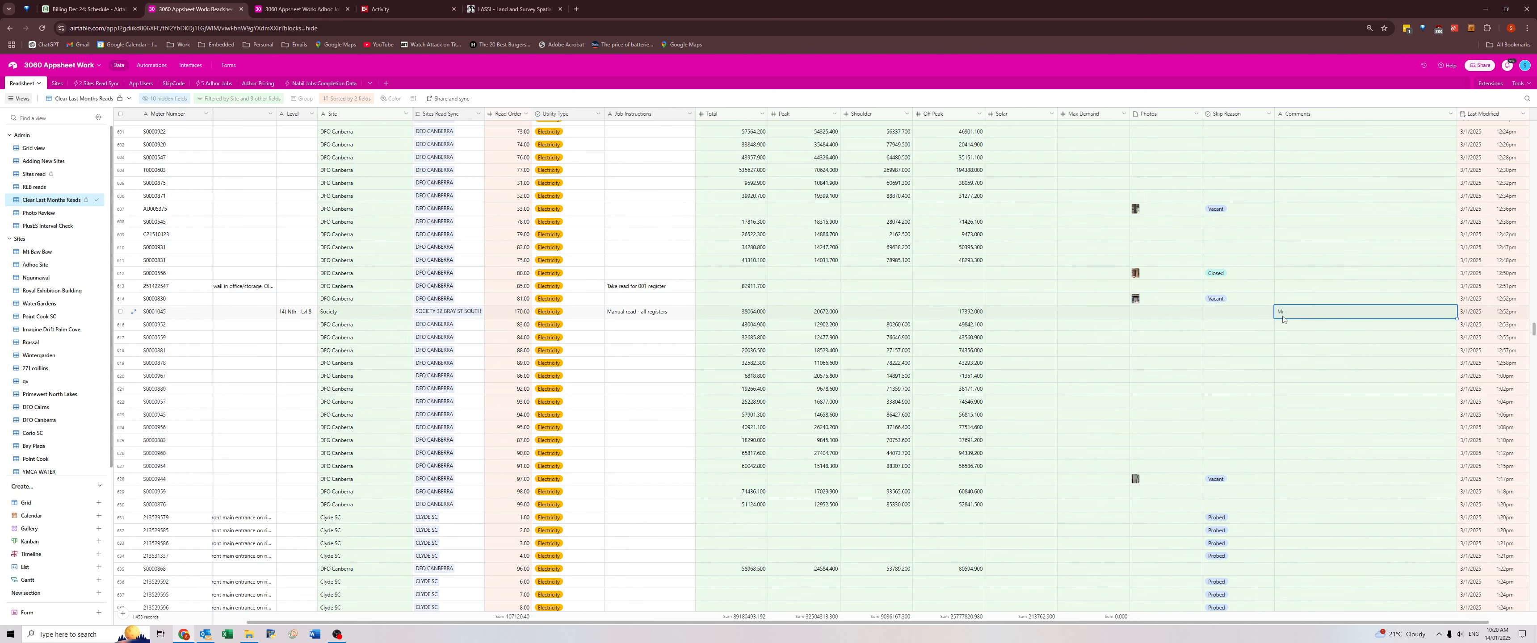
scroll(1282, 328, down, 10)
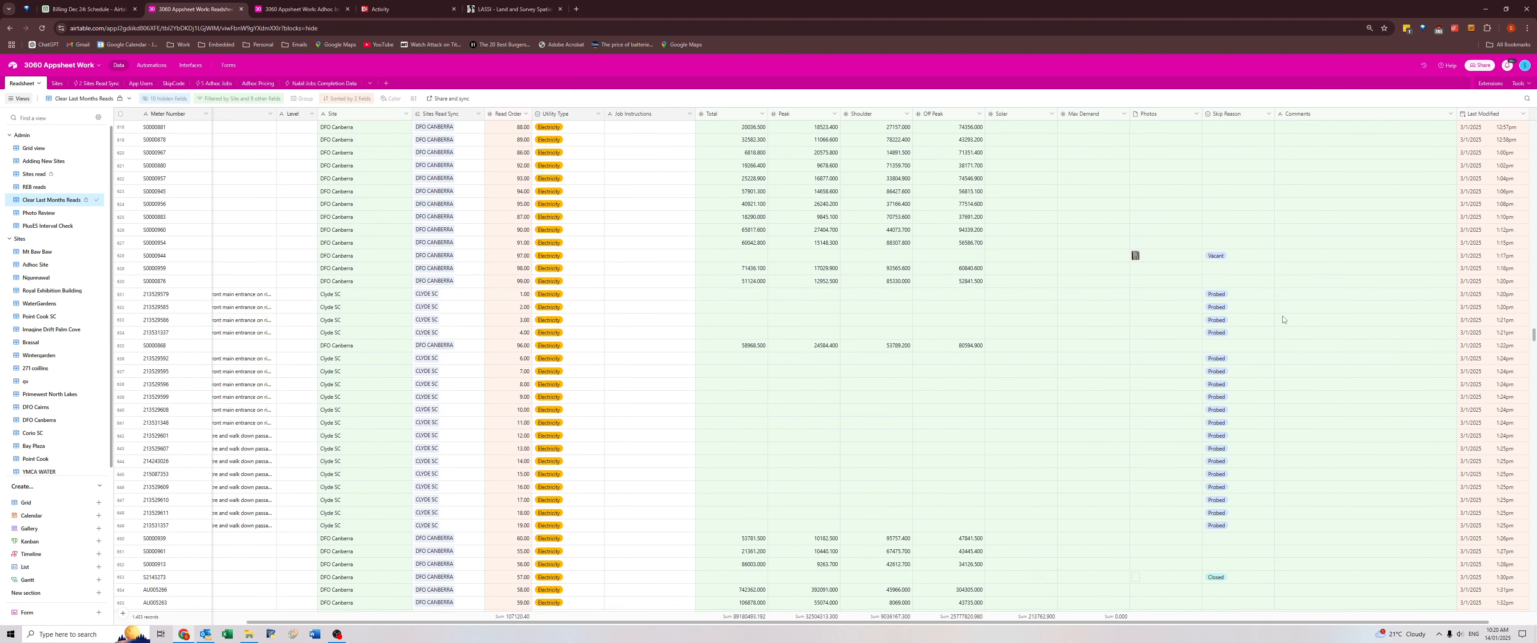
click(1291, 421)
scroll(1290, 413, down, 9)
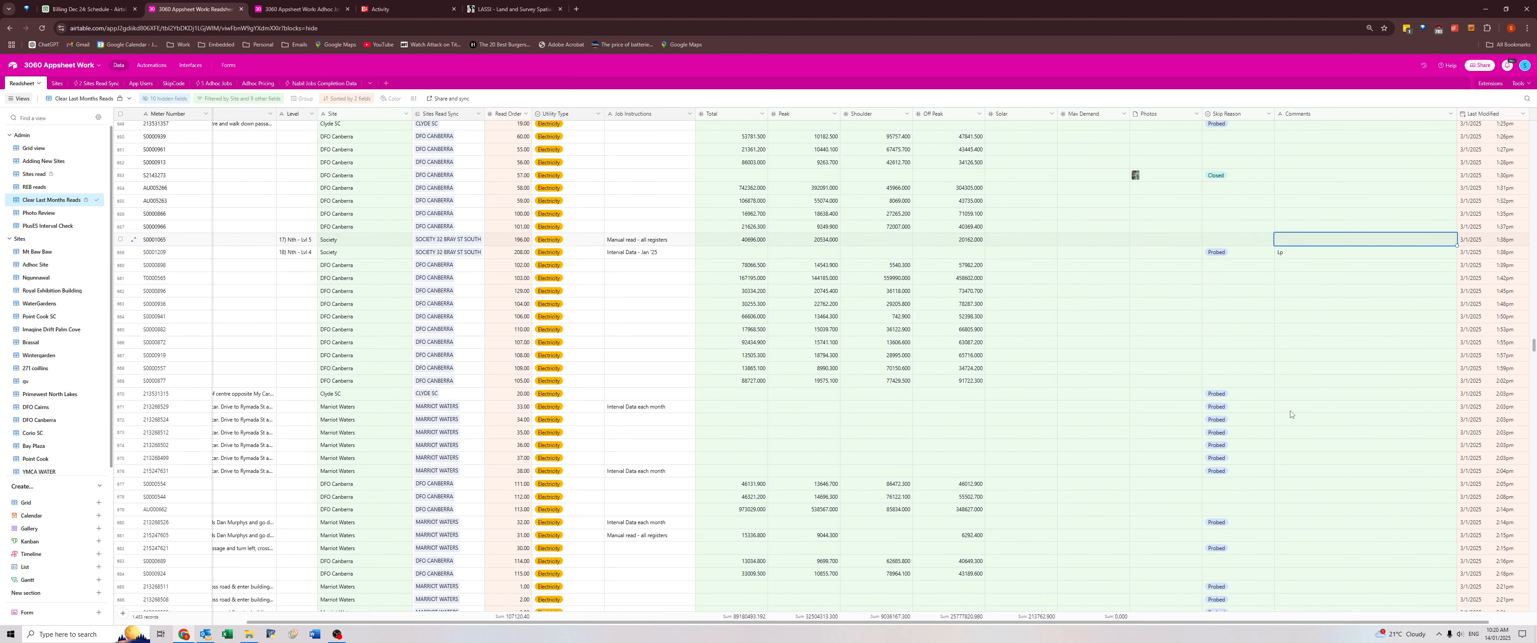
scroll(1288, 409, down, 10)
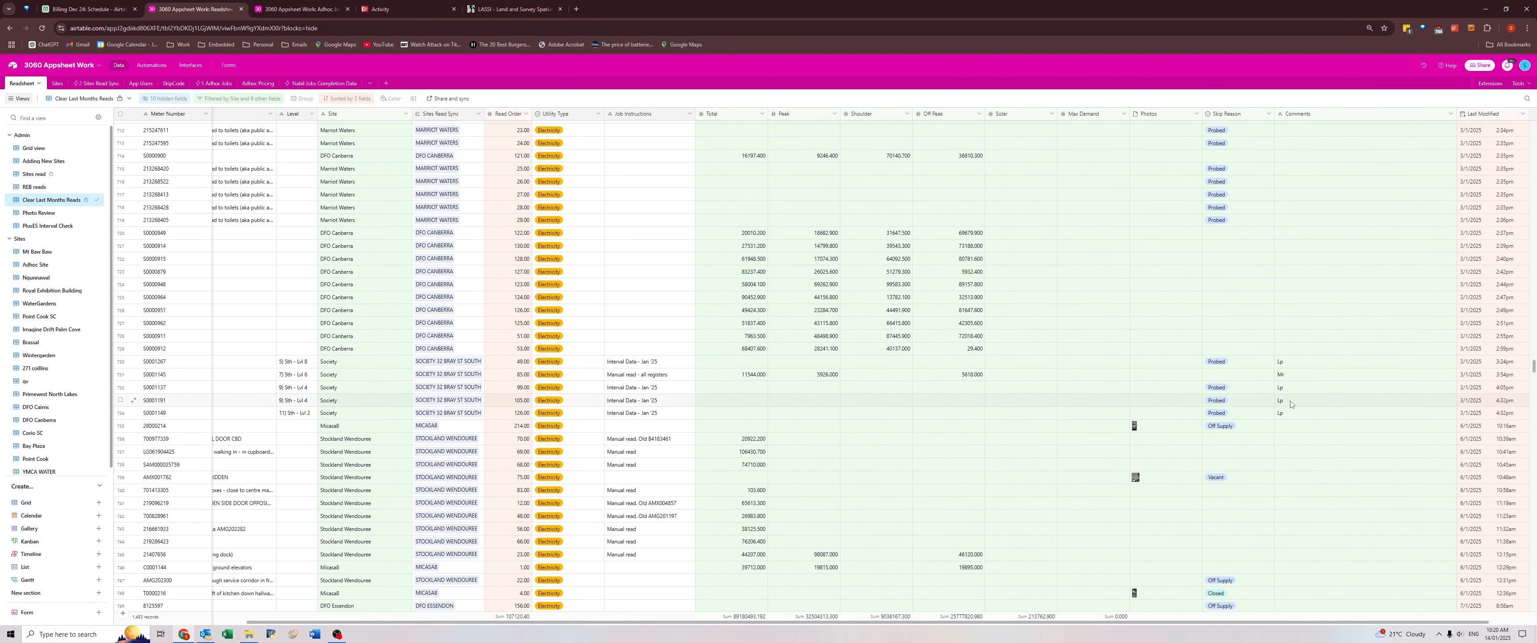
Review the DFO Essendon switchroom door comment and check the following sites for comments as far as Rosebud Plaza.
click(1294, 486)
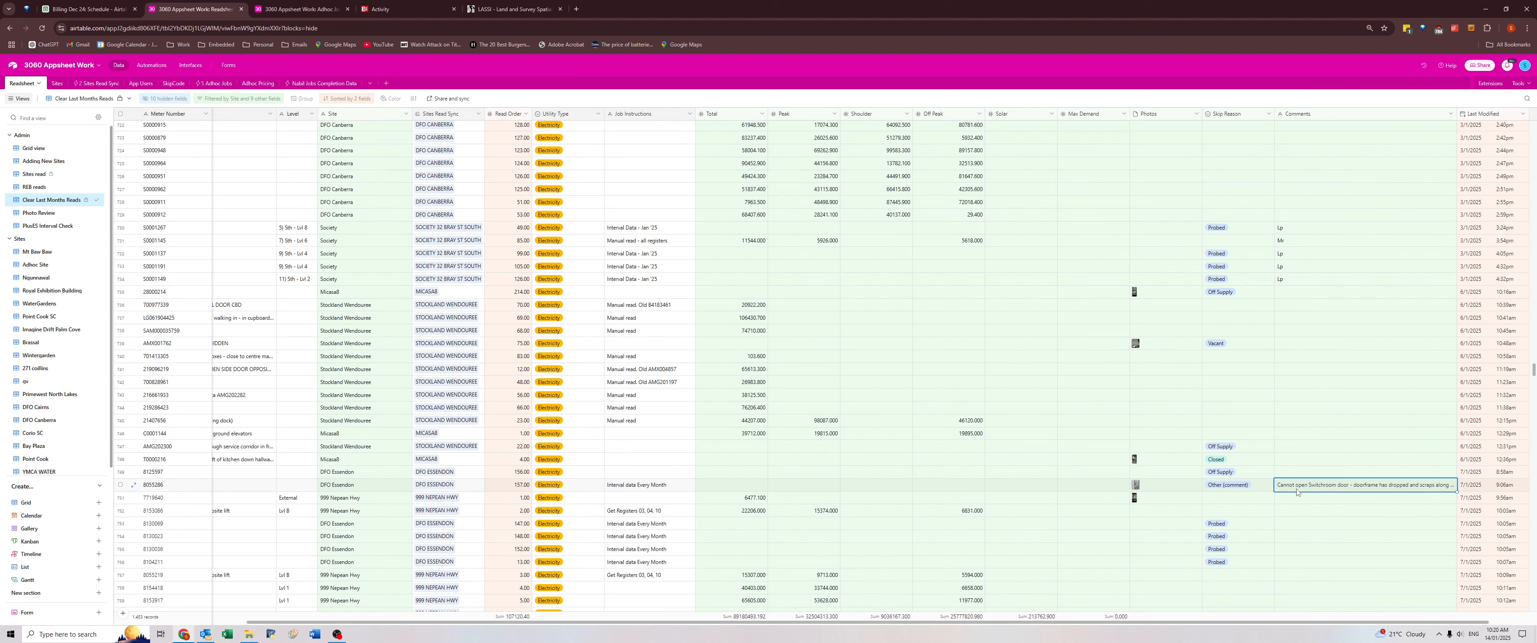
scroll(1293, 490, down, 3)
scroll(1290, 486, up, 2)
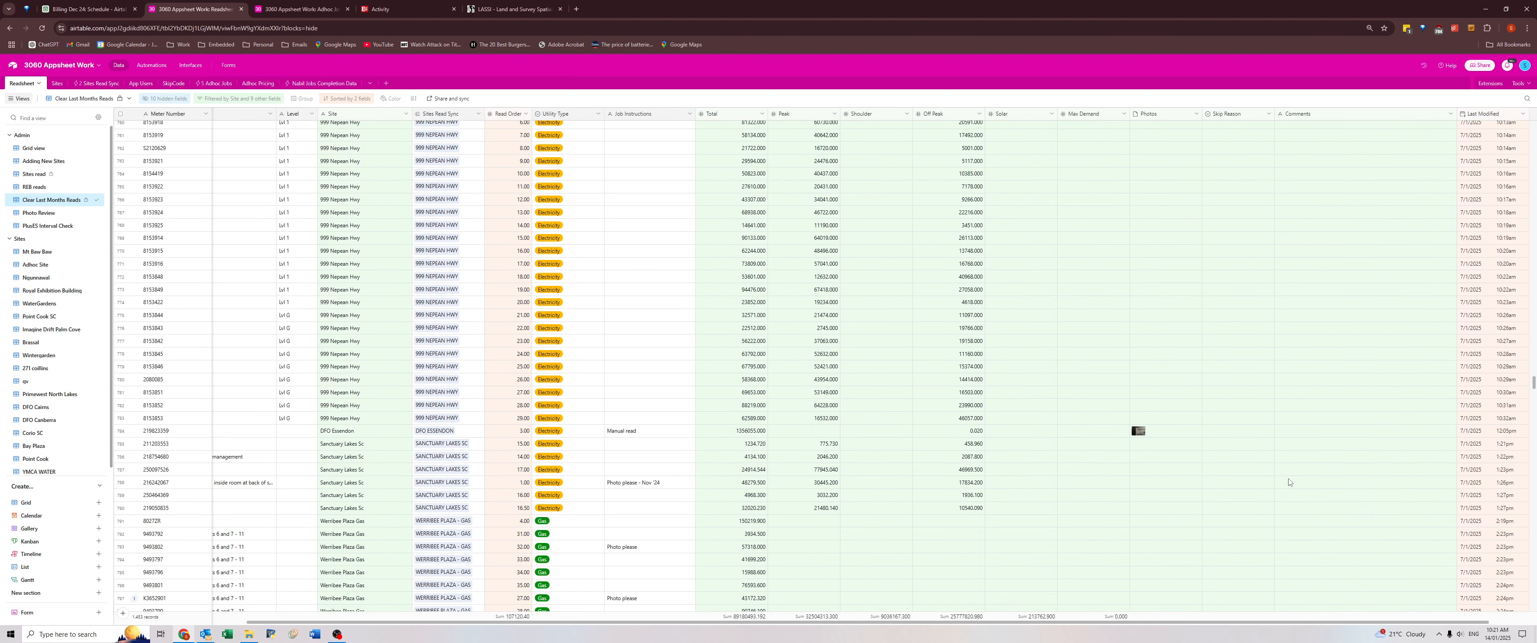
scroll(1247, 476, down, 13)
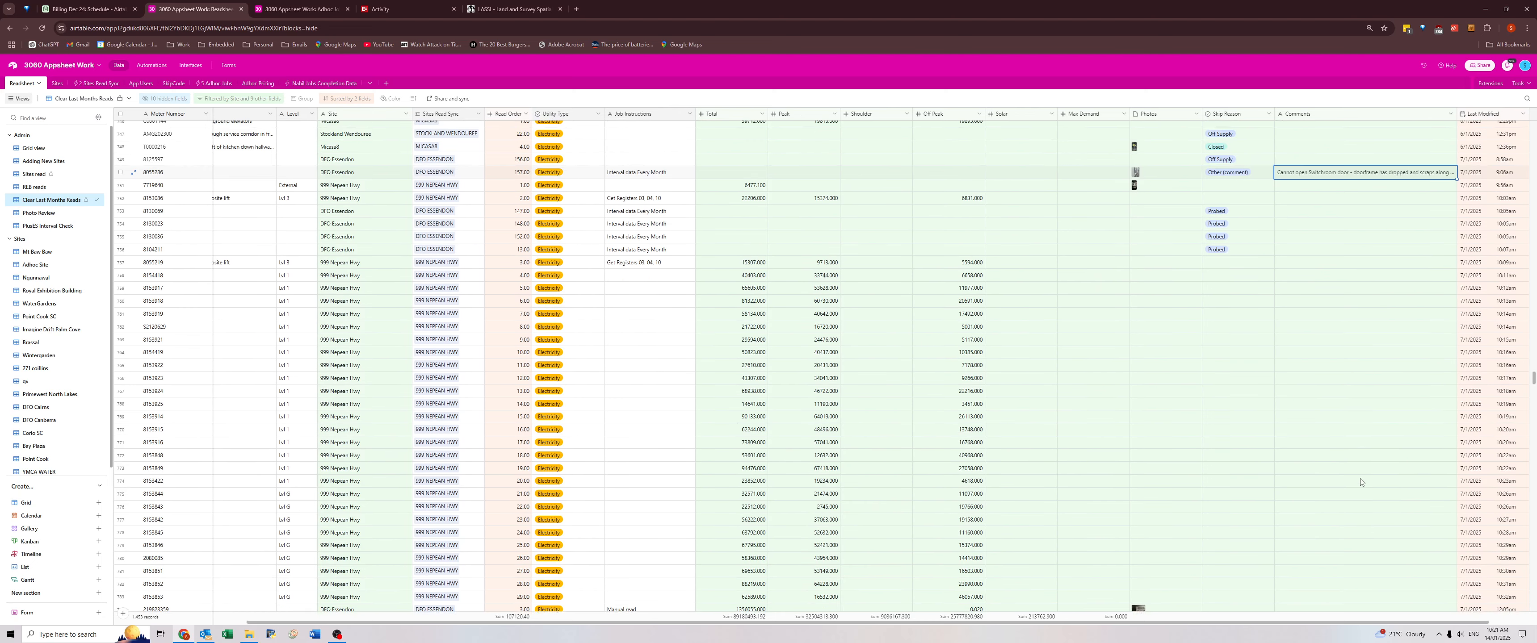
scroll(1320, 476, down, 18)
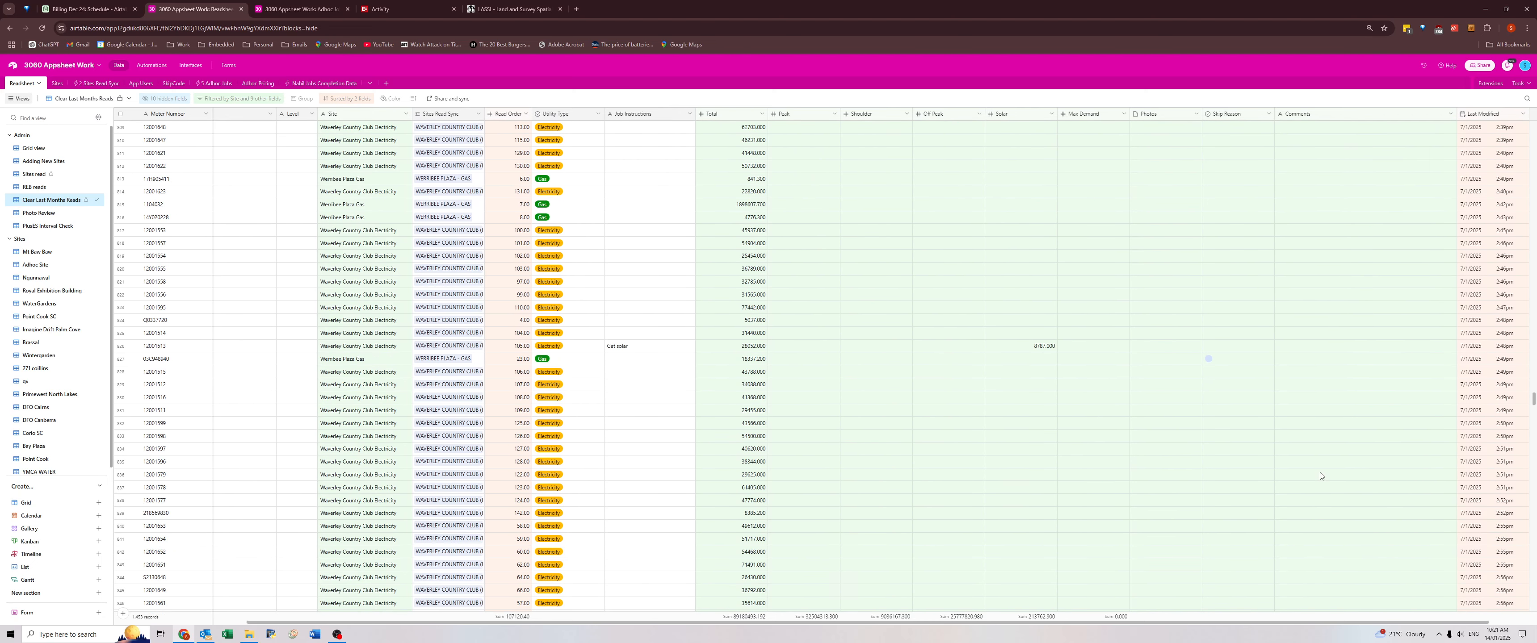
scroll(1321, 476, down, 18)
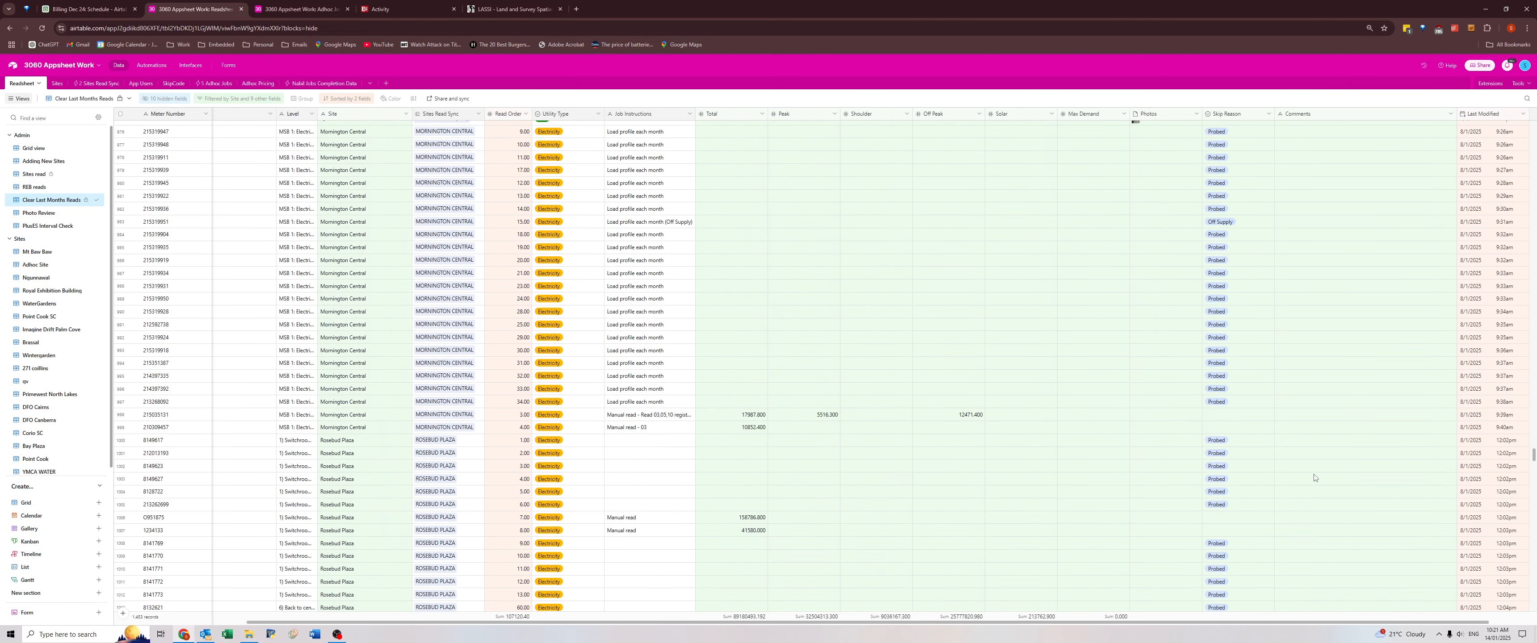
scroll(1315, 477, down, 5)
Enter "Manual read - total only" as the Job Instructions of the Rosebud Plaza meter commented "Total register only".
click(1286, 417)
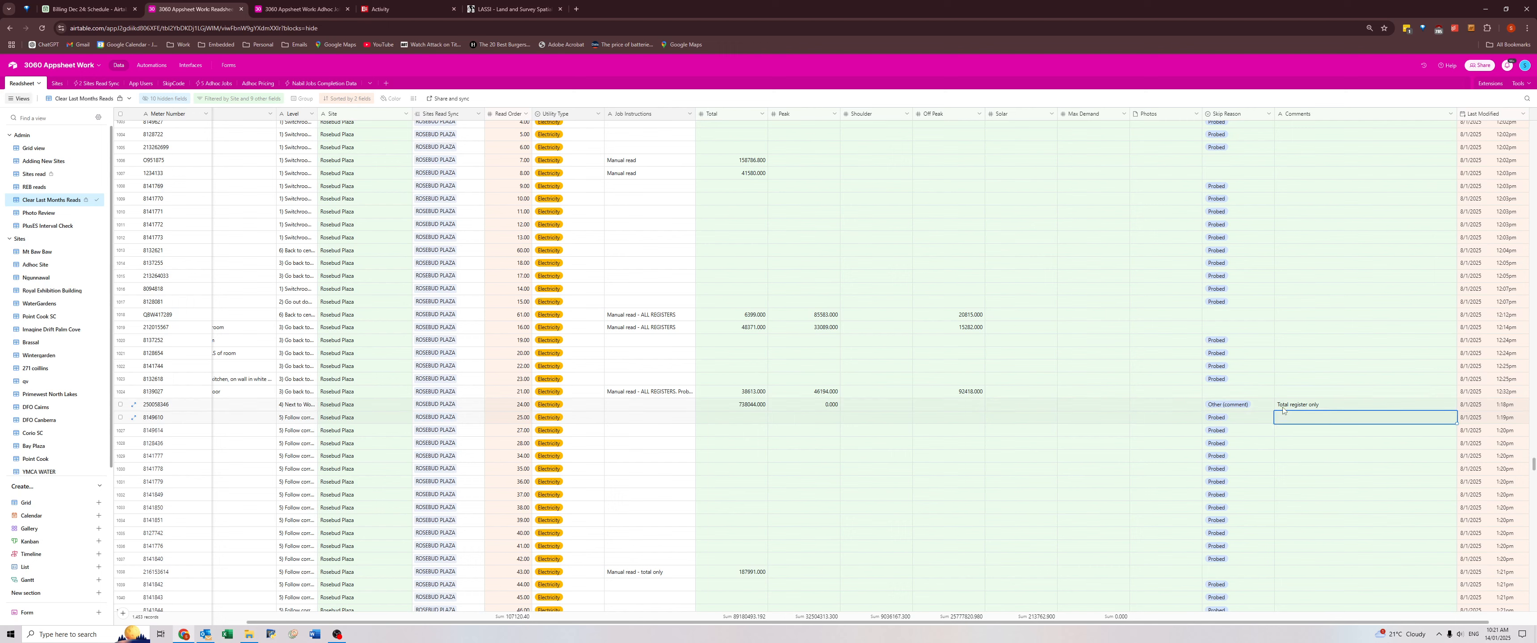
click(1283, 406)
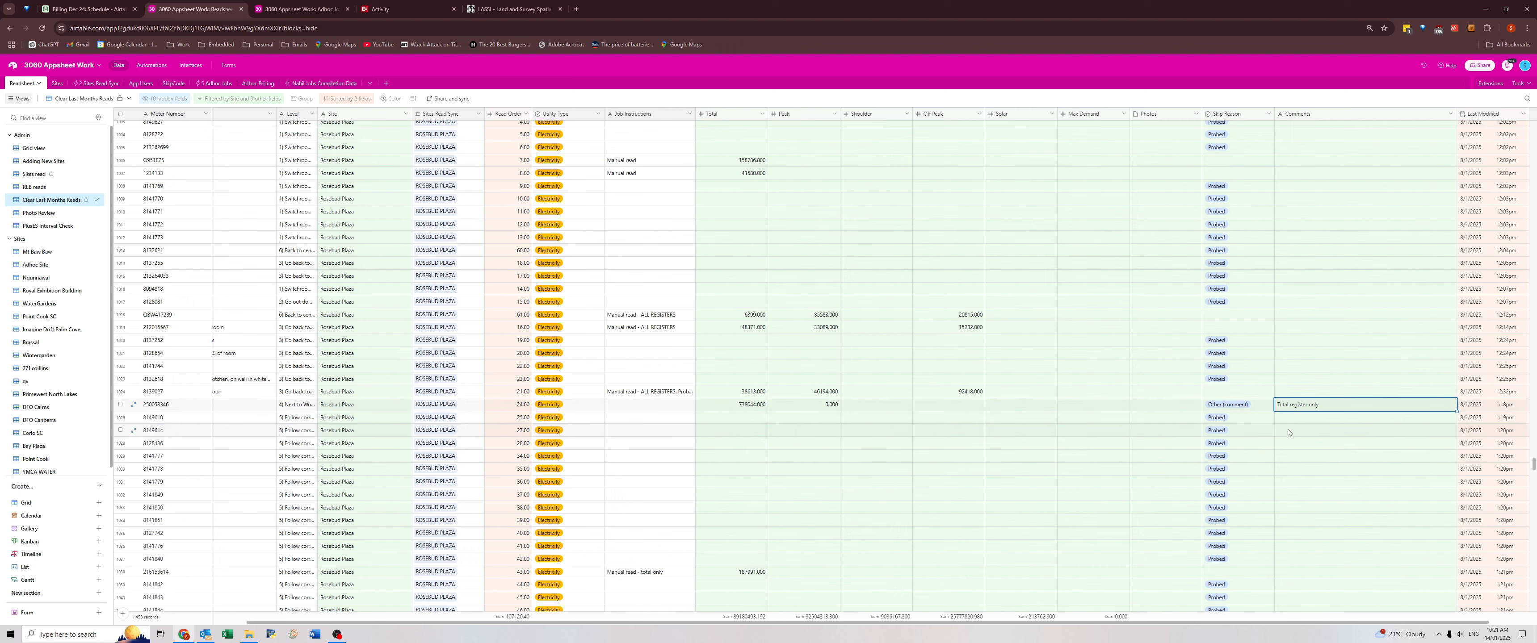
key(ctrl+c)
click(626, 411)
text(Ma)
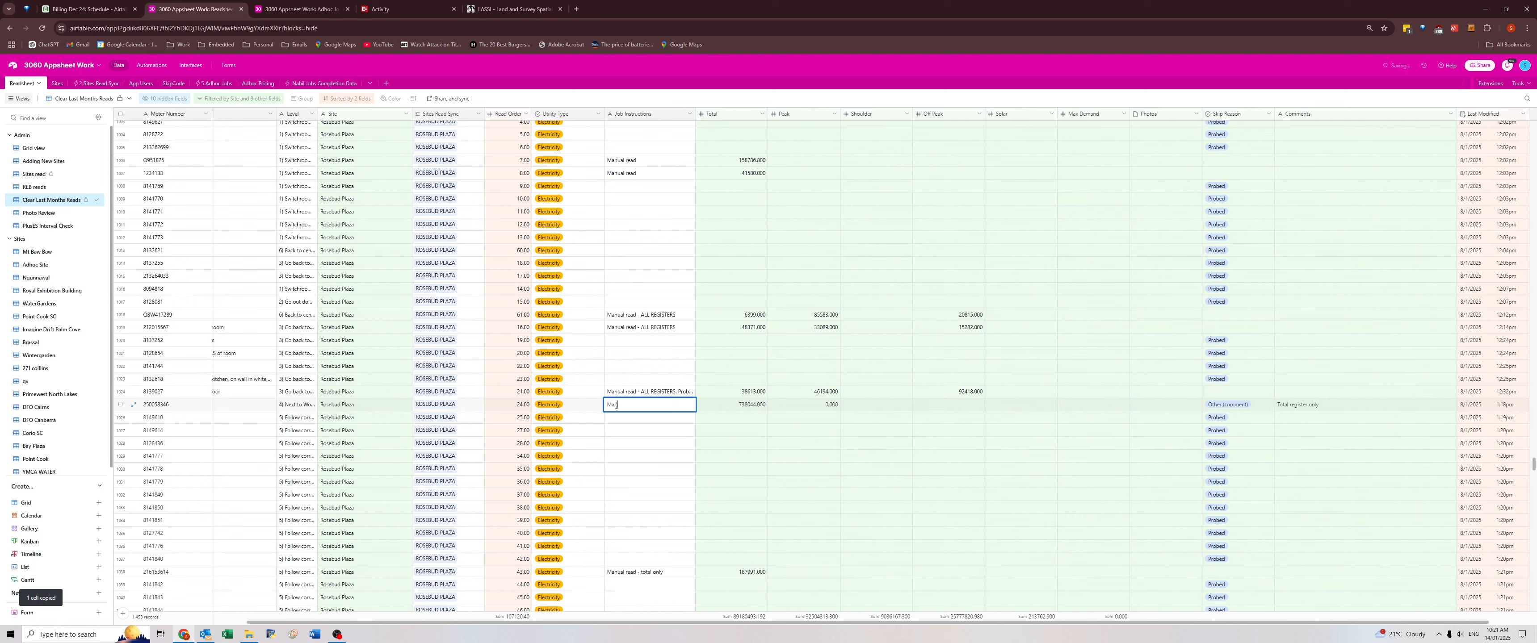
text(nual read - total only)
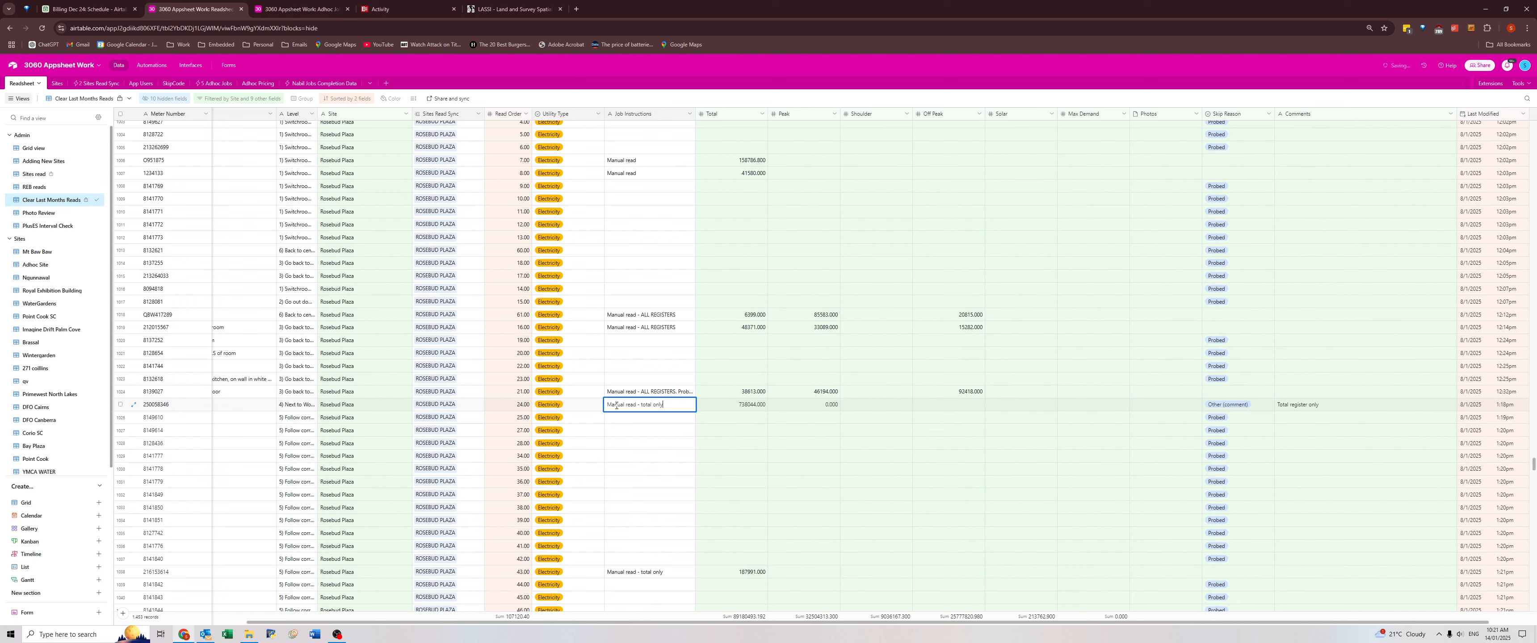
Expand that Rosebud Plaza meter's record and mark it as Total Only.
click(134, 405)
scroll(696, 405, down, 1)
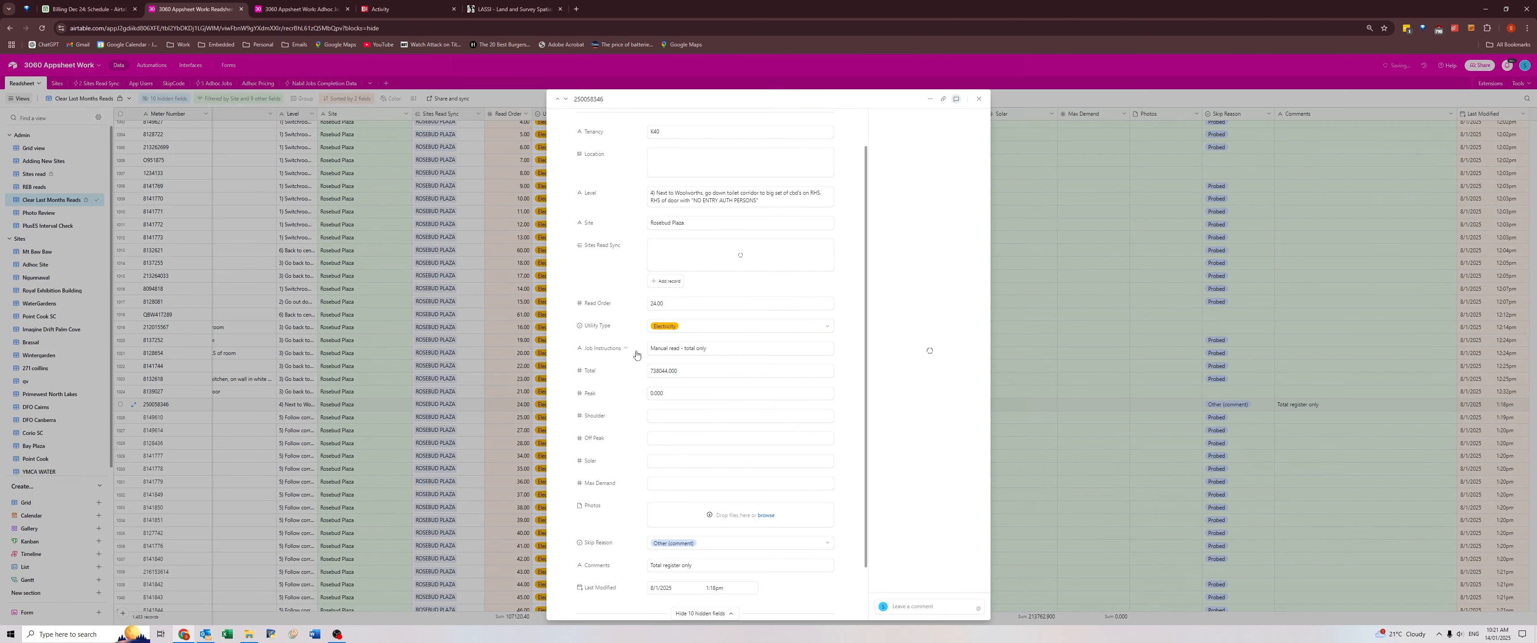
scroll(640, 310, down, 7)
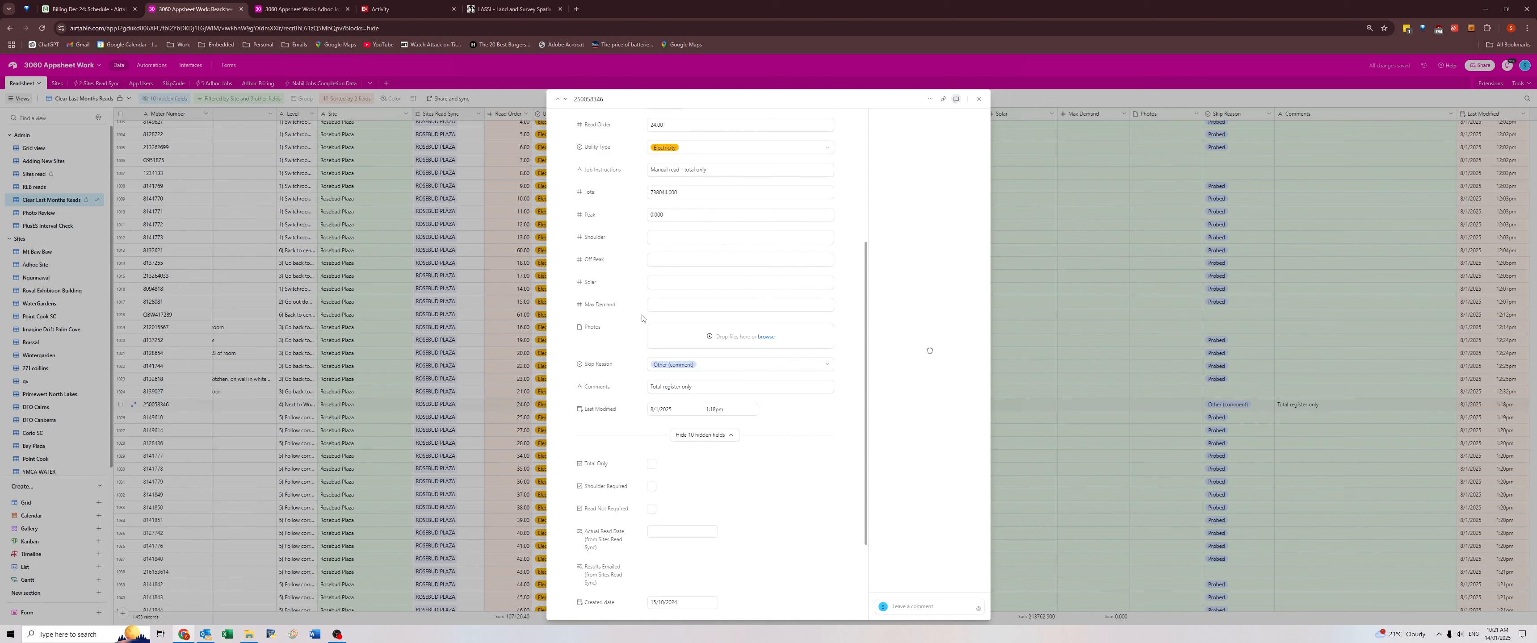
click(651, 340)
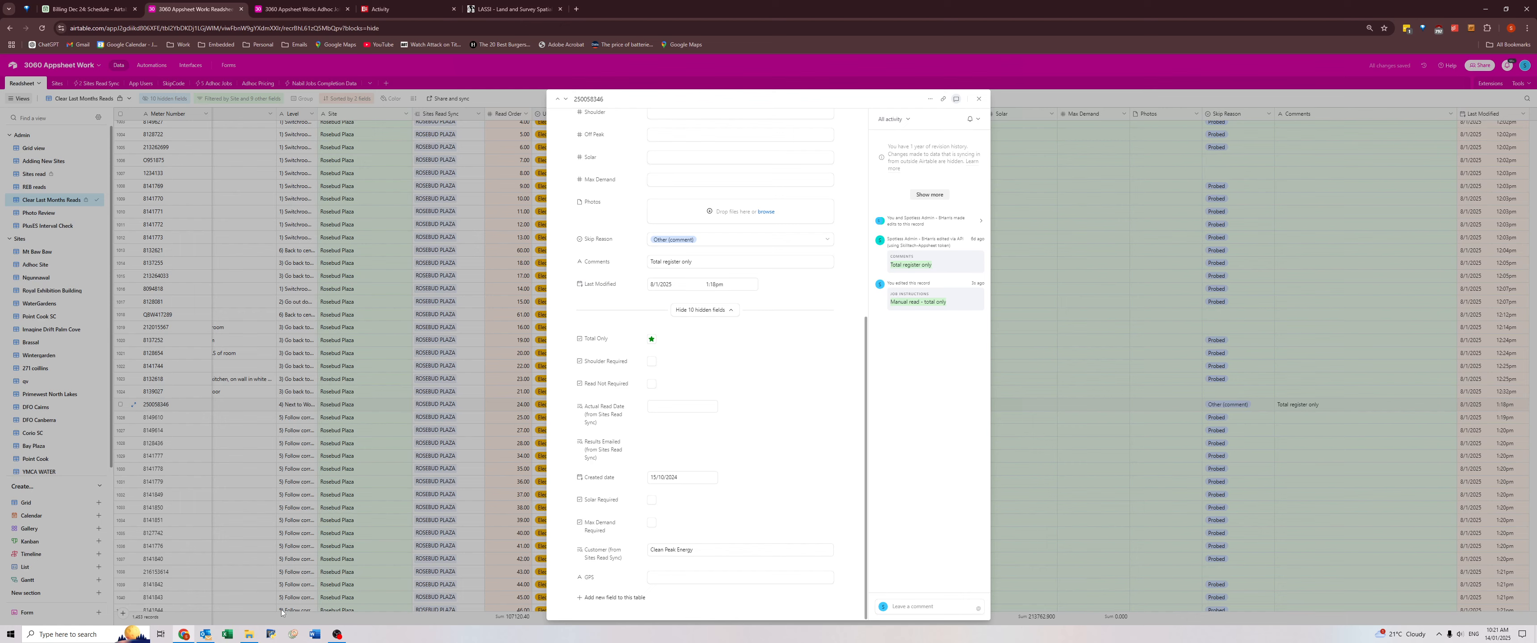
Switch to File Explorer and open Rosebud Plaza December 2024.xlsx from the Sent subfolder of the December 2024 results.
click(249, 634)
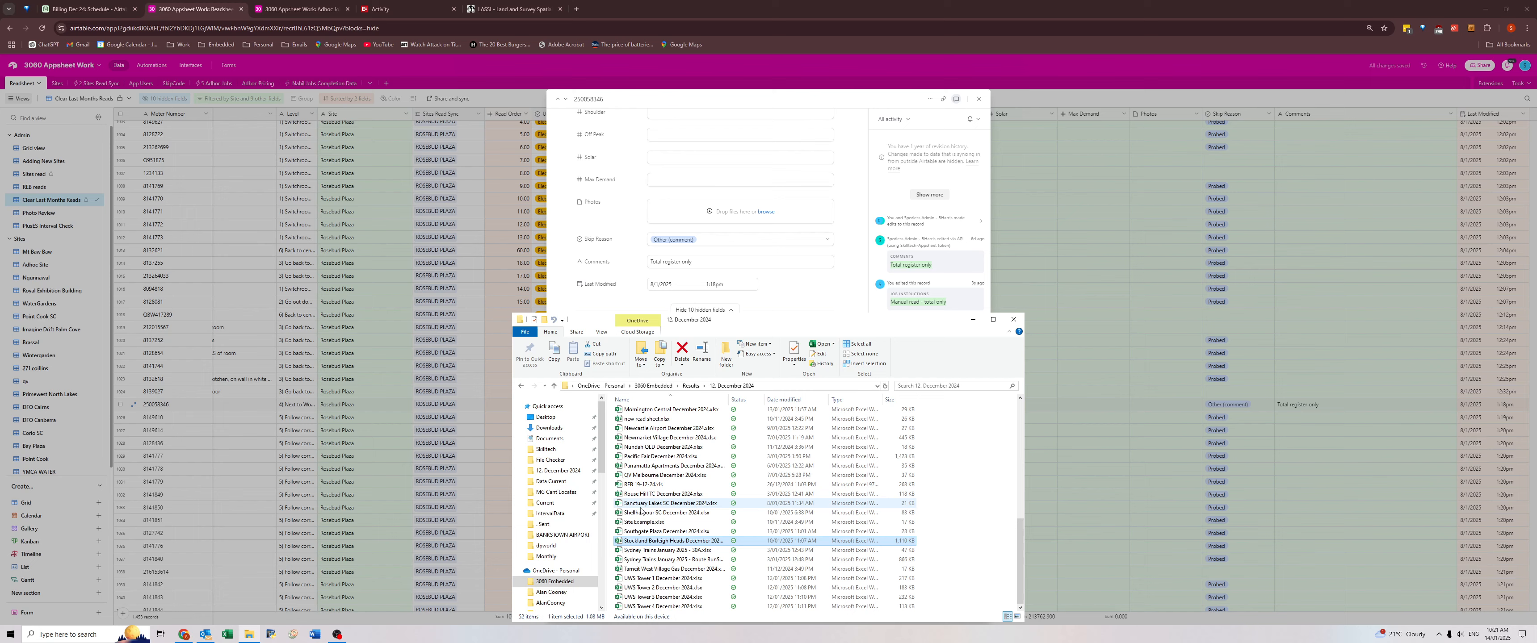
scroll(642, 497, up, 10)
double_click(633, 413)
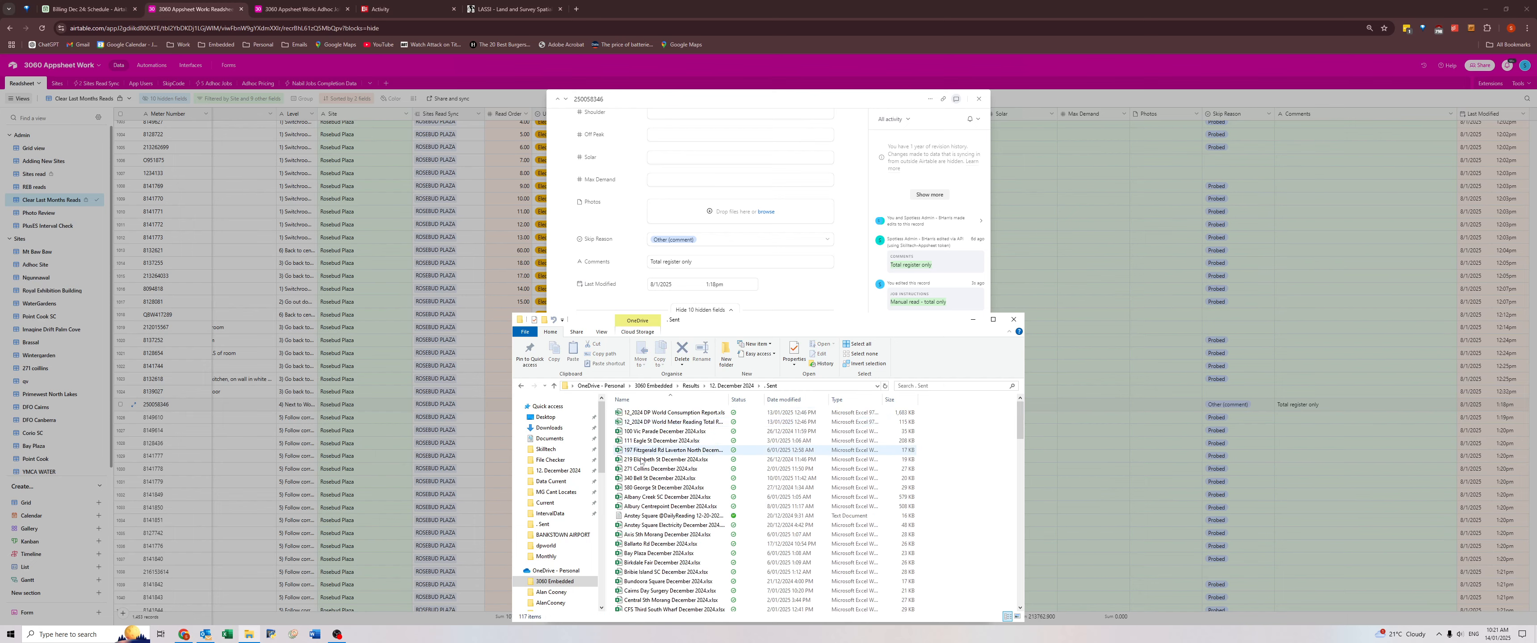
scroll(641, 460, down, 20)
click(653, 562)
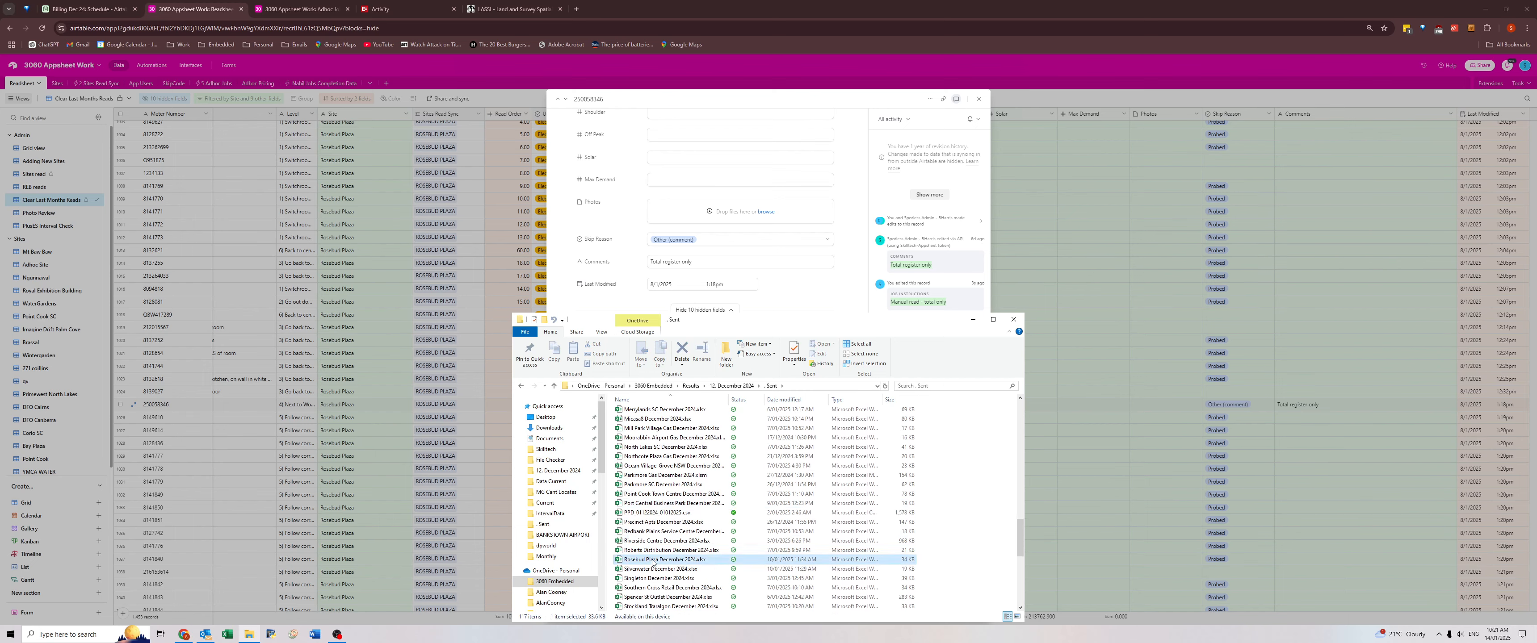
double_click(653, 561)
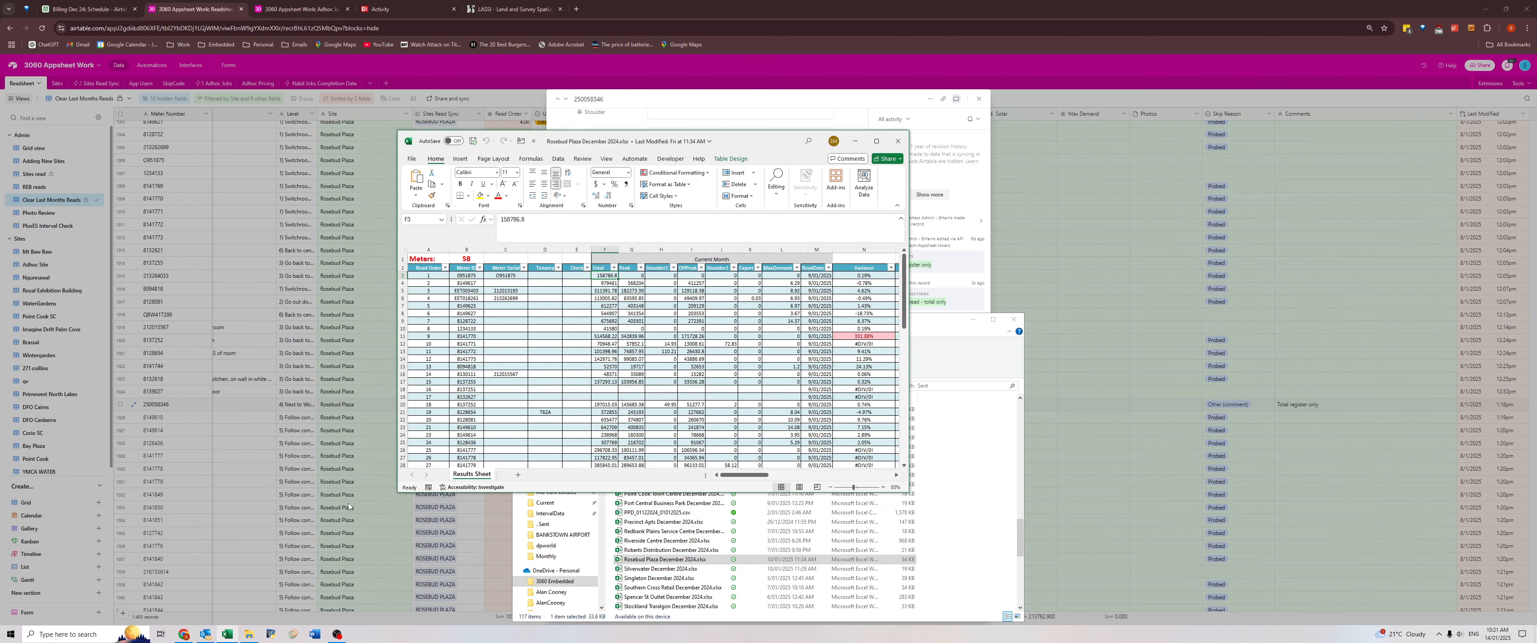
Look through the meter rows of the Rosebud Plaza December 2024 results sheet for the meter commented "Total register only".
click(477, 338)
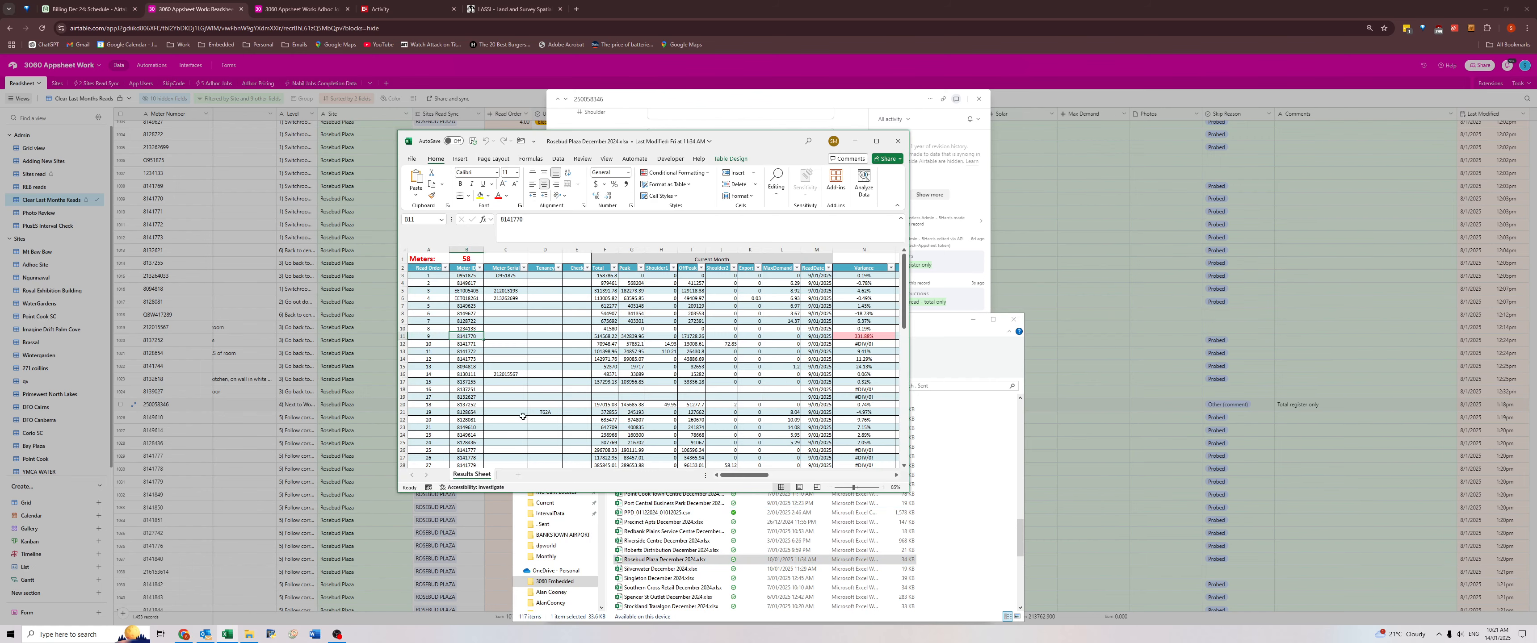
scroll(490, 382, down, 11)
scroll(490, 410, down, 1)
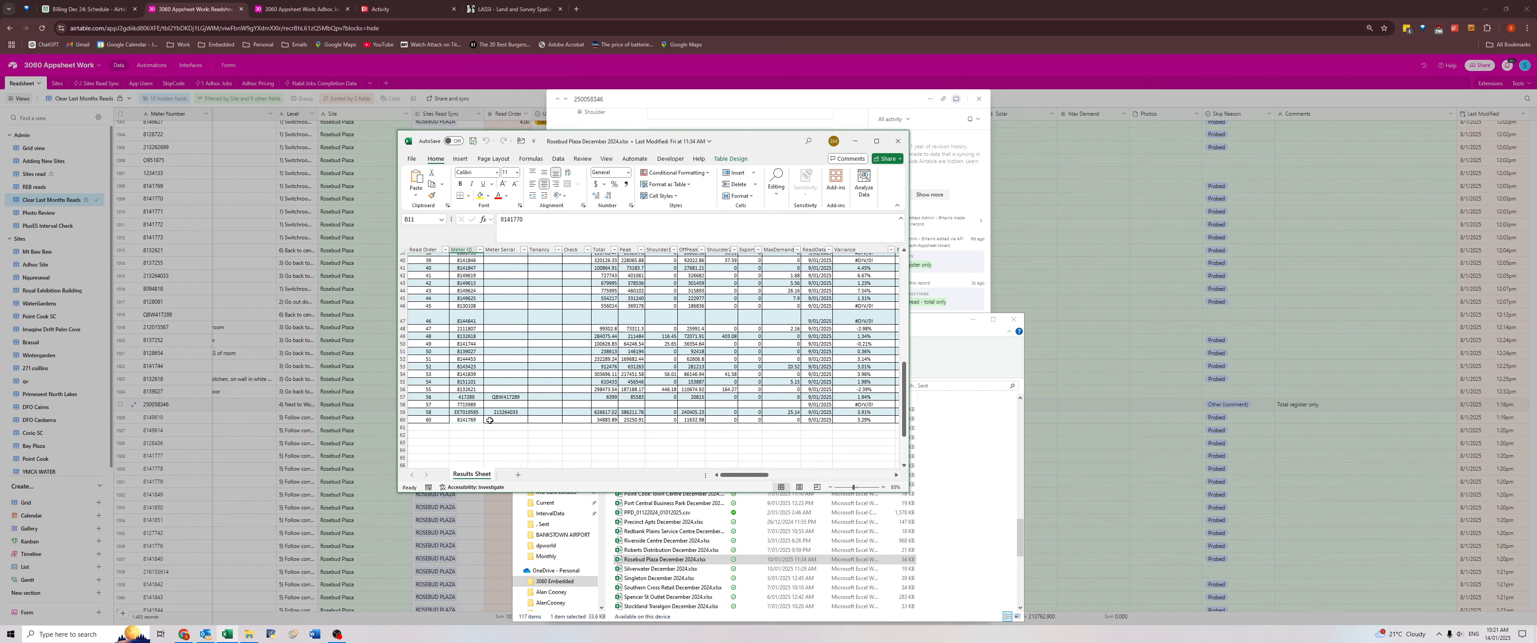
scroll(490, 420, up, 13)
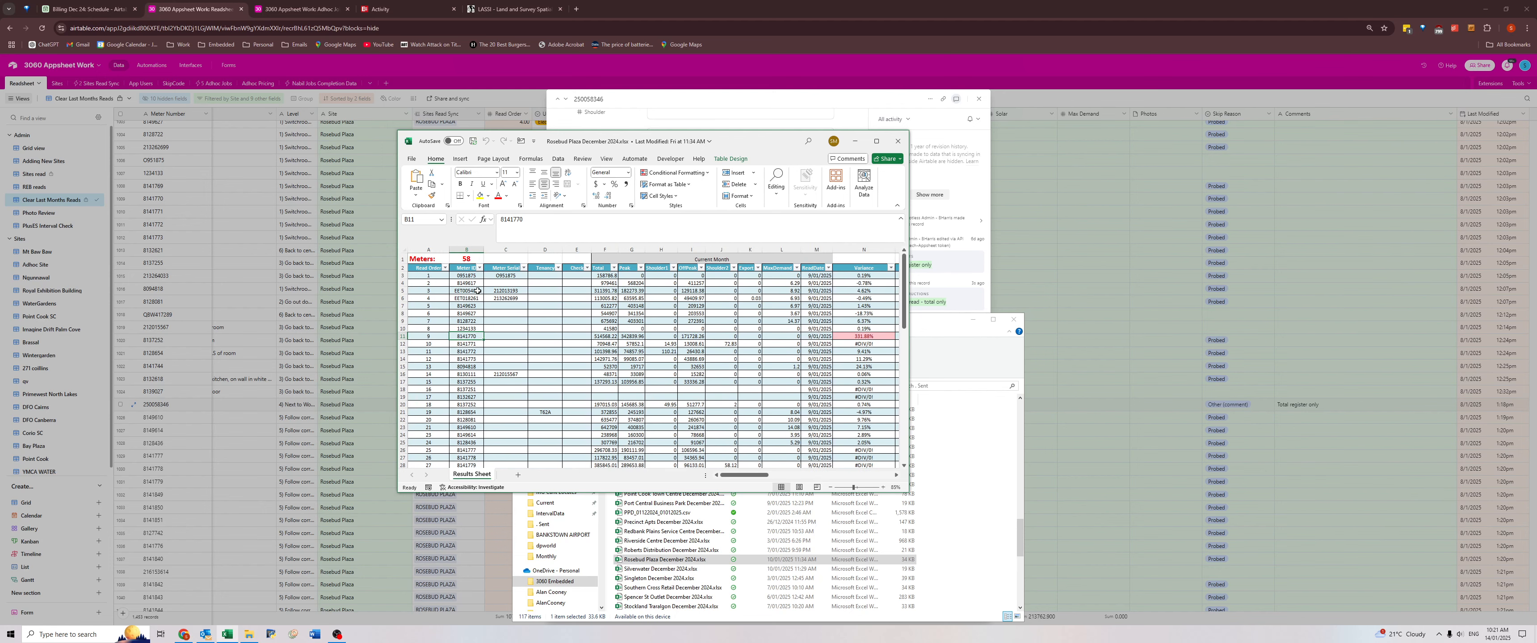
click(504, 313)
scroll(512, 397, down, 5)
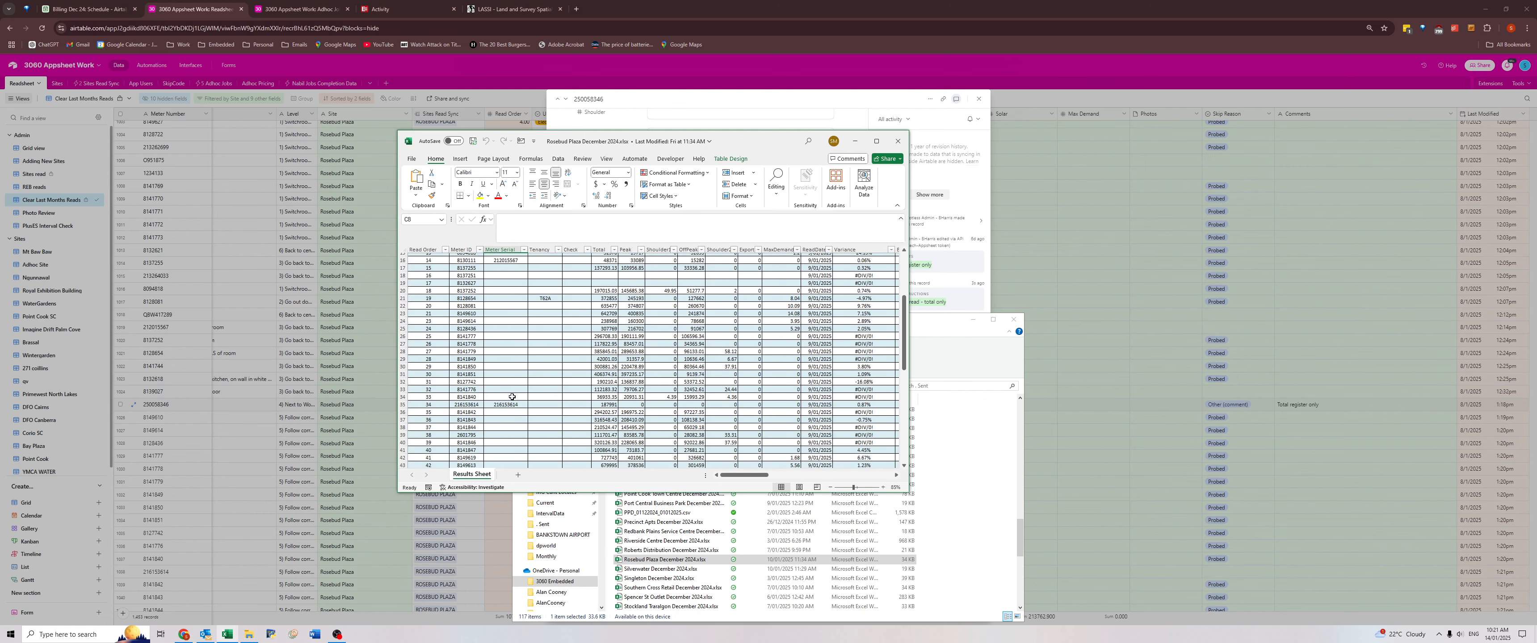
scroll(512, 397, down, 7)
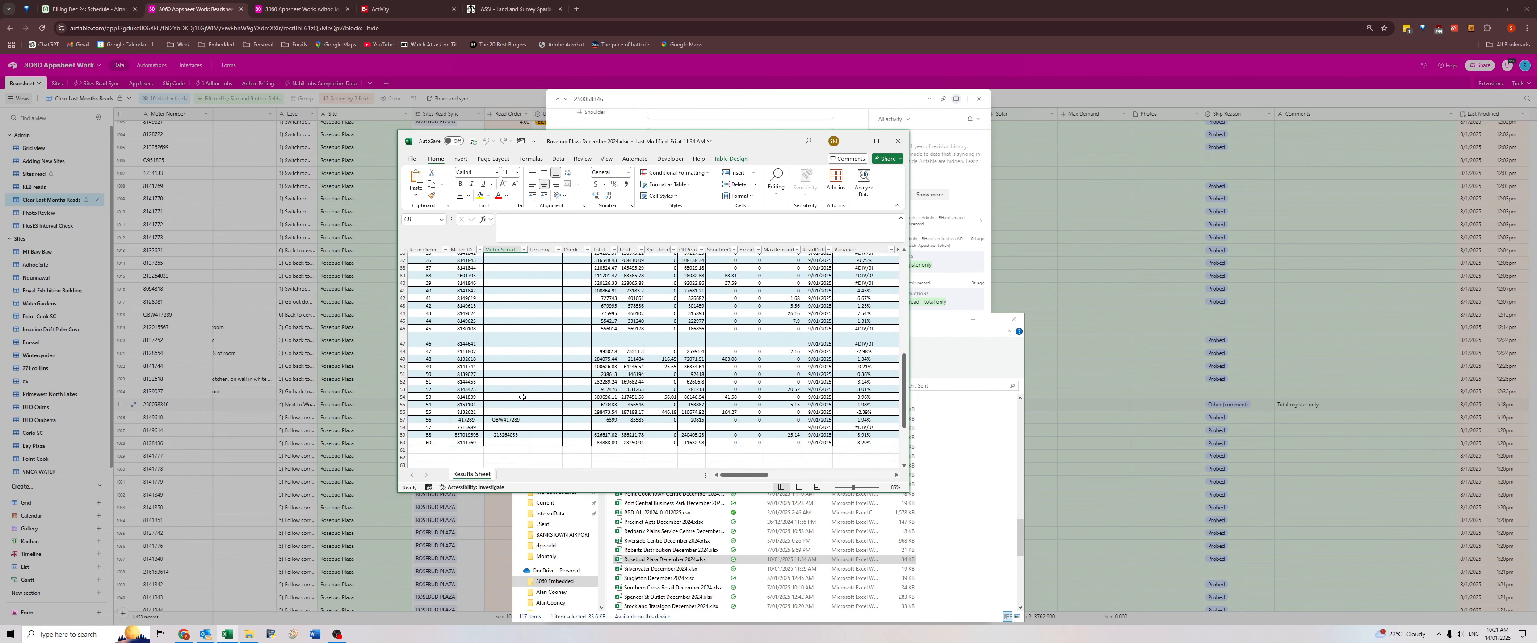
Back in Airtable, set the "Total register only" meter's Job Instructions to "Not required" and mark it as Read Not Required.
click(242, 401)
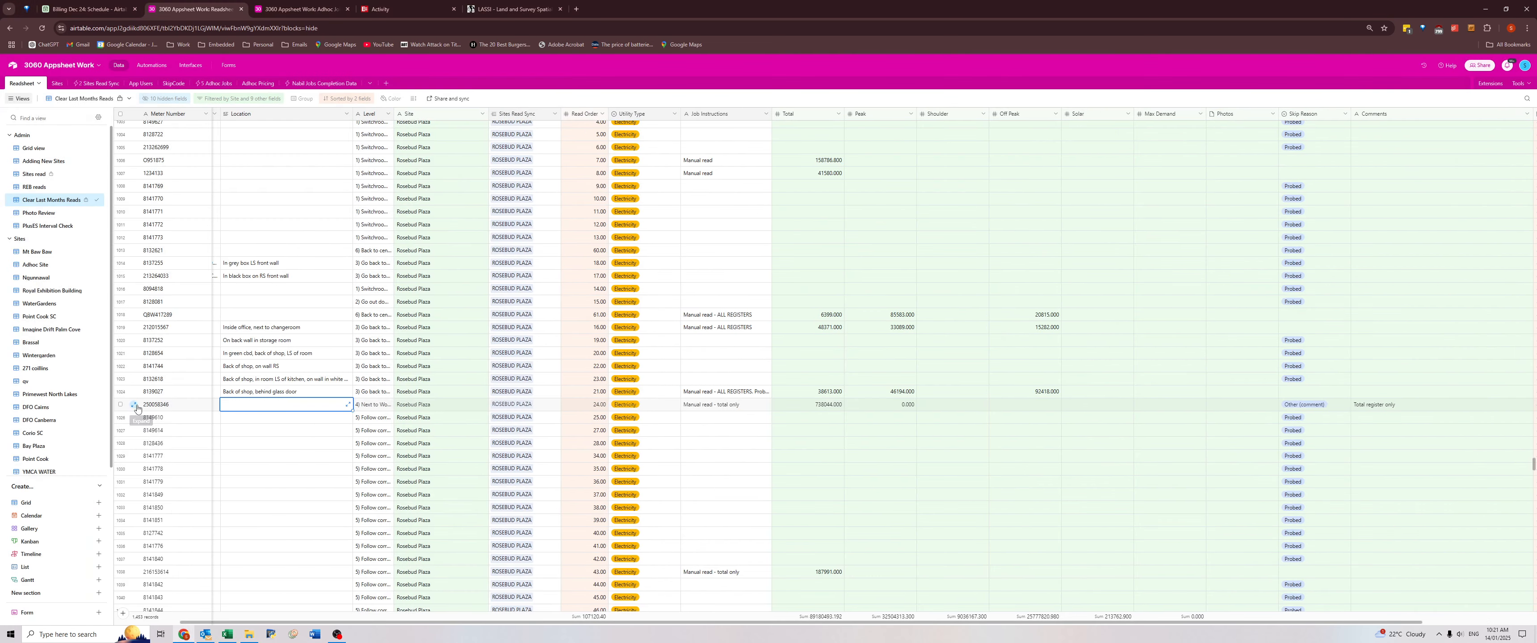
click(134, 406)
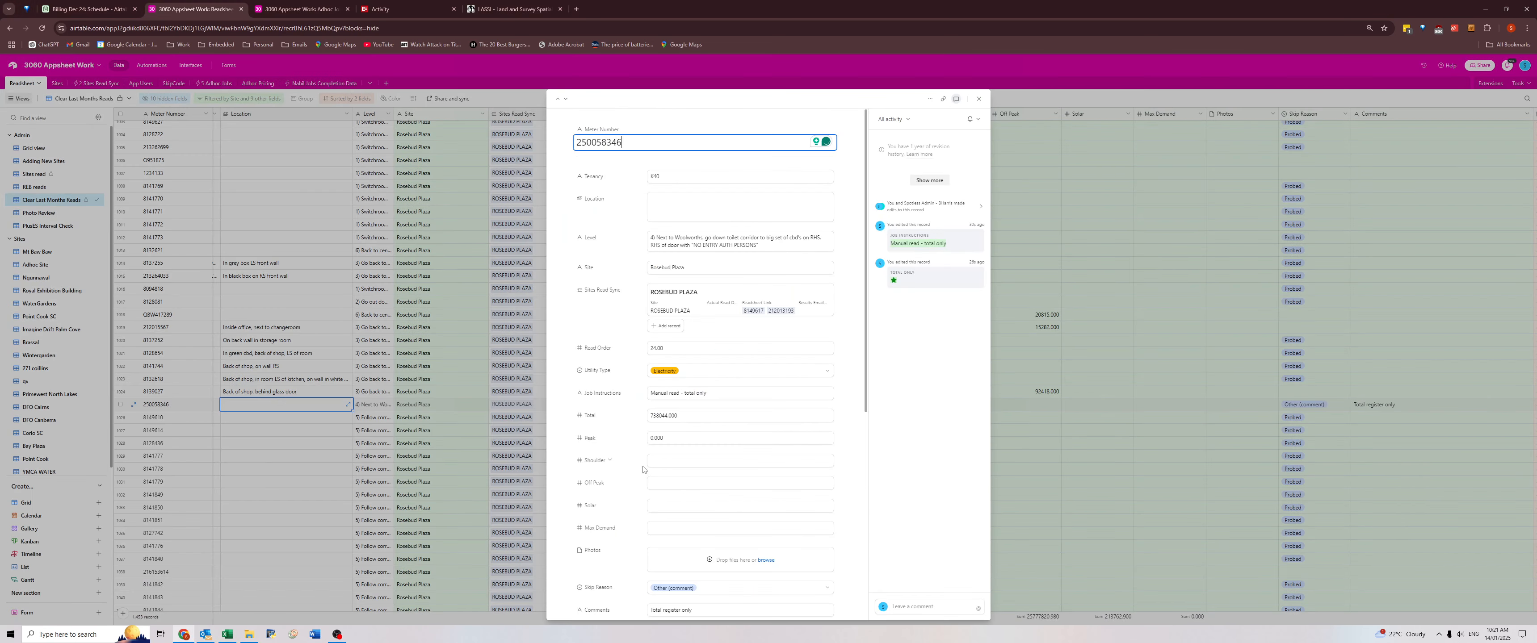
click(708, 389)
key(ctrl+a)
text(No)
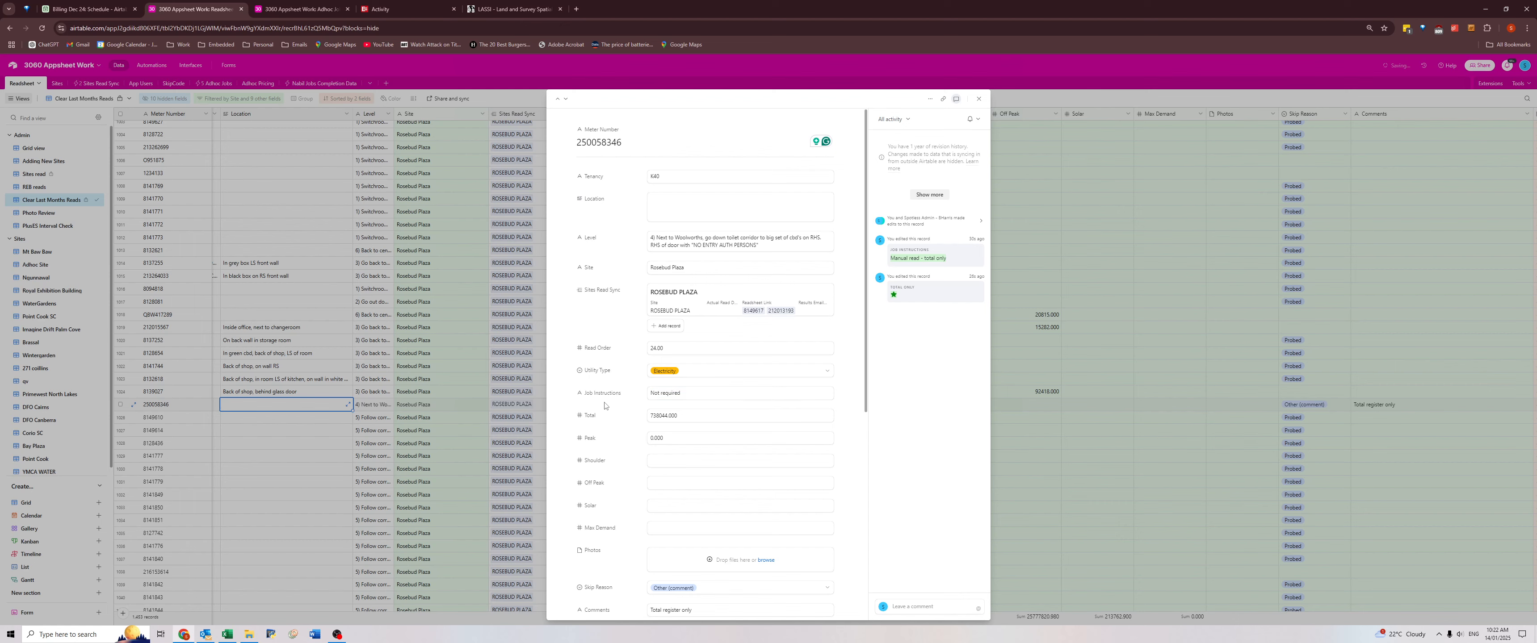
scroll(650, 421, down, 5)
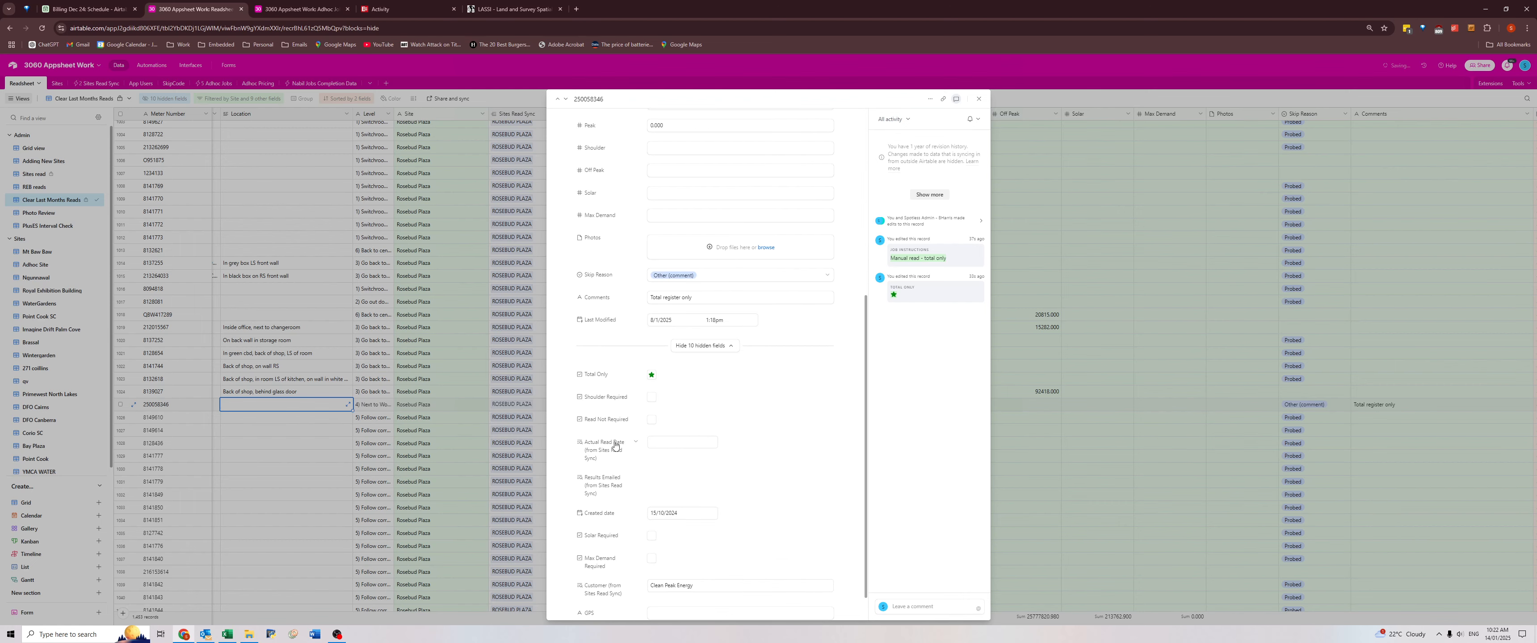
click(651, 420)
click(296, 397)
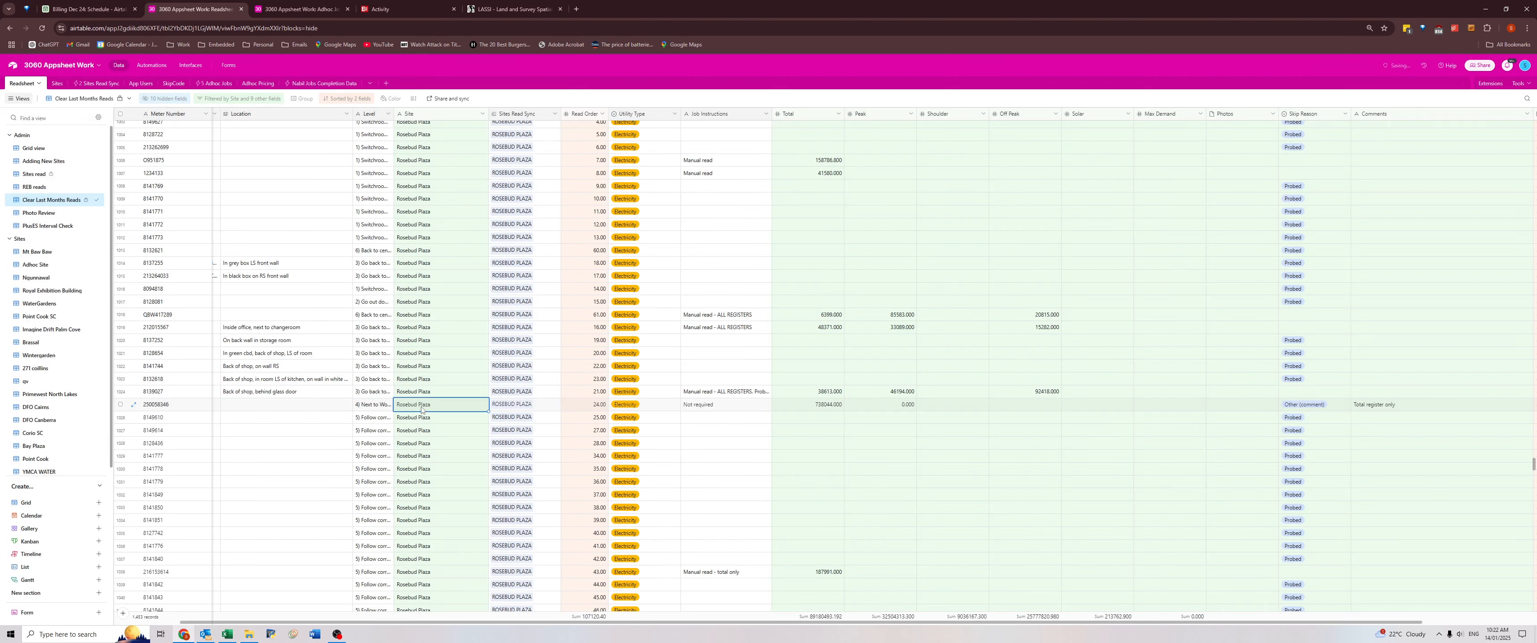
Copy the meter number of the "Total register only" record and search for it in the Rosebud Plaza December 2024 workbook.
click(755, 407)
key(alt+Tab)
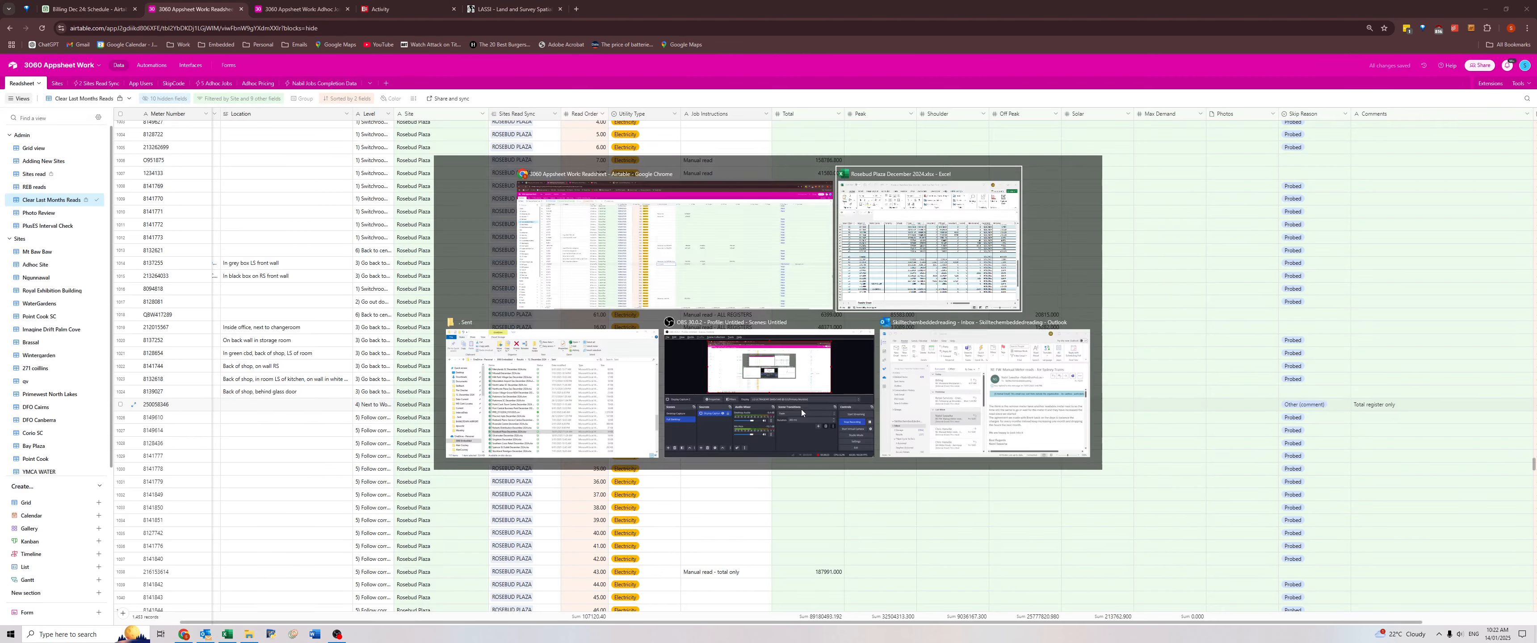
click(160, 404)
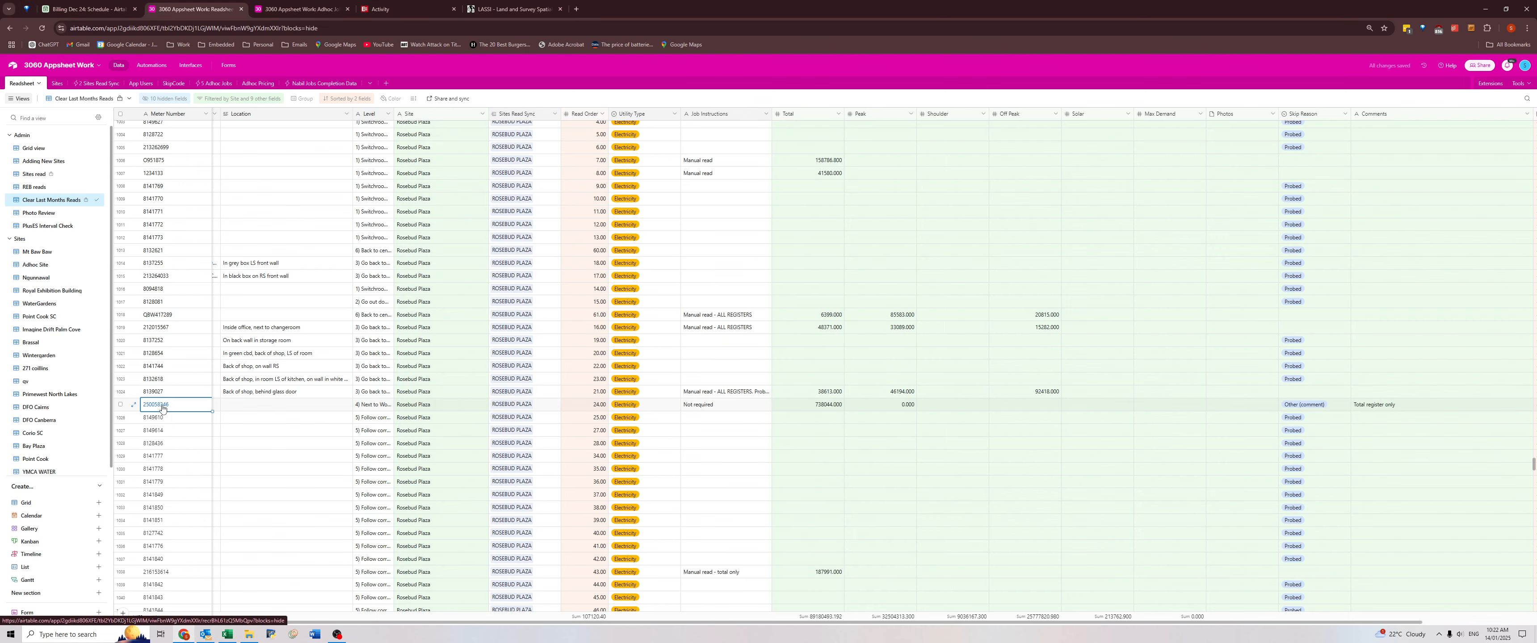
key(ctrl+c)
key(alt+Tab)
click(590, 327)
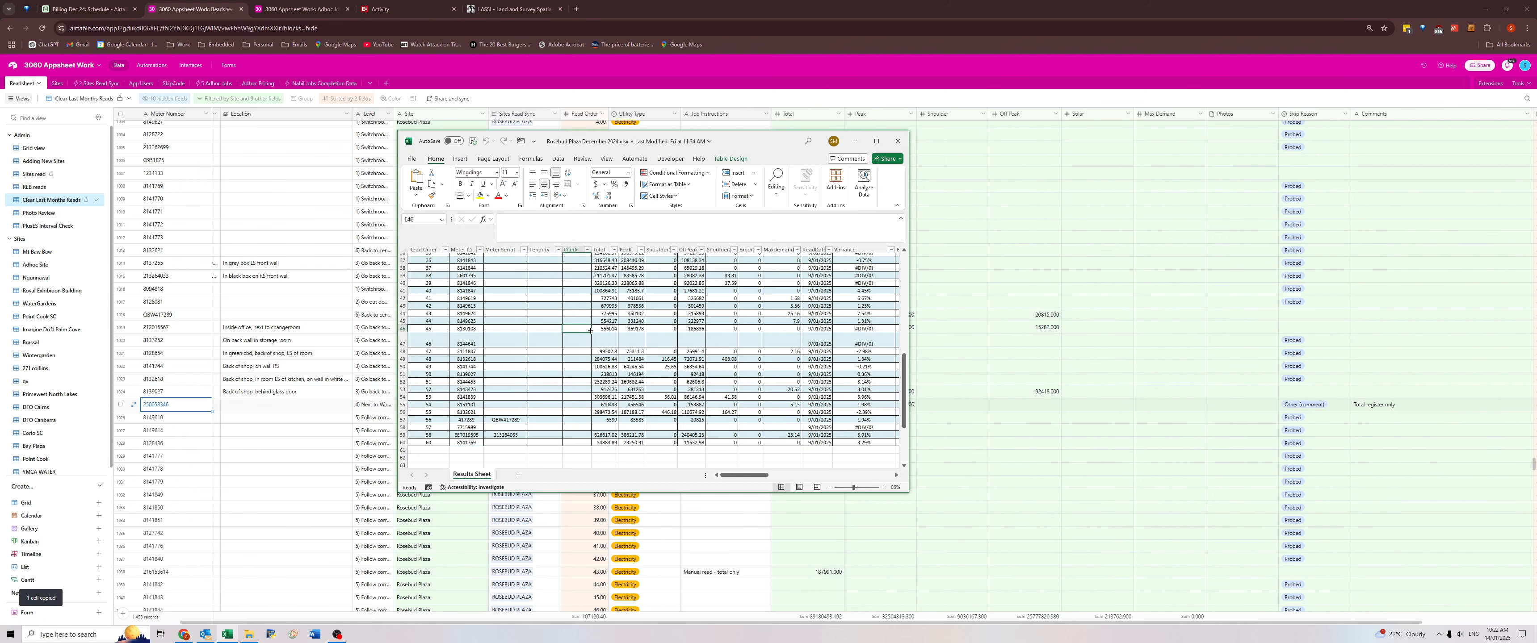
key(ctrl+f)
key(ctrl+v)
key(Return)
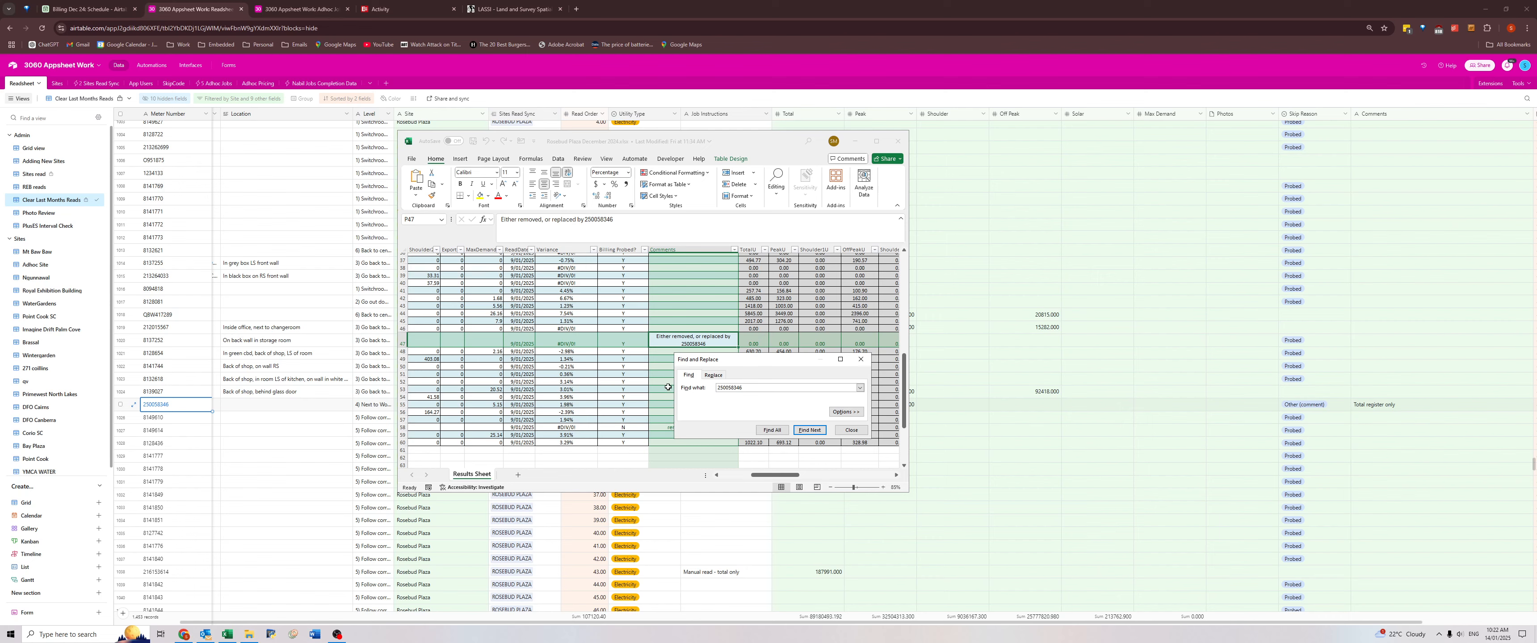
Examine the comment in the found results row and the row's reads and tenancy.
drag(705, 339, 955, 345)
click(785, 339)
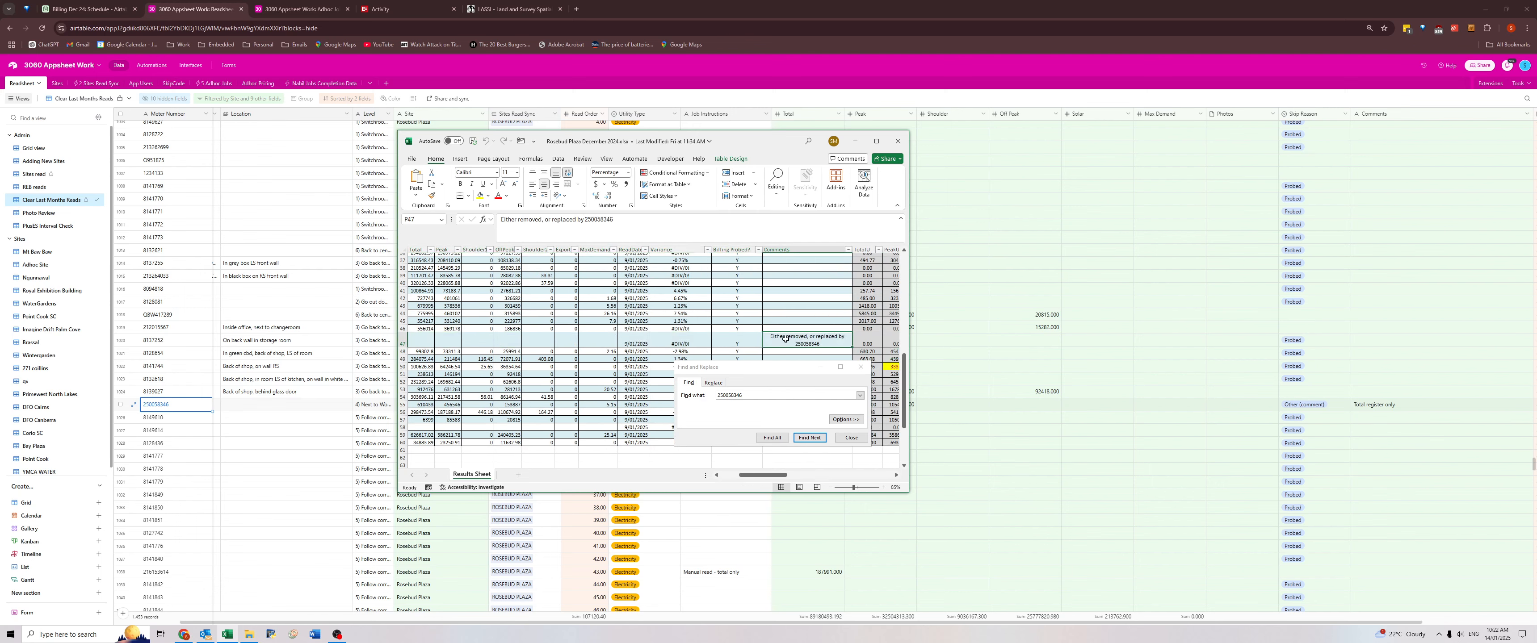
drag(642, 343, 436, 341)
click(436, 341)
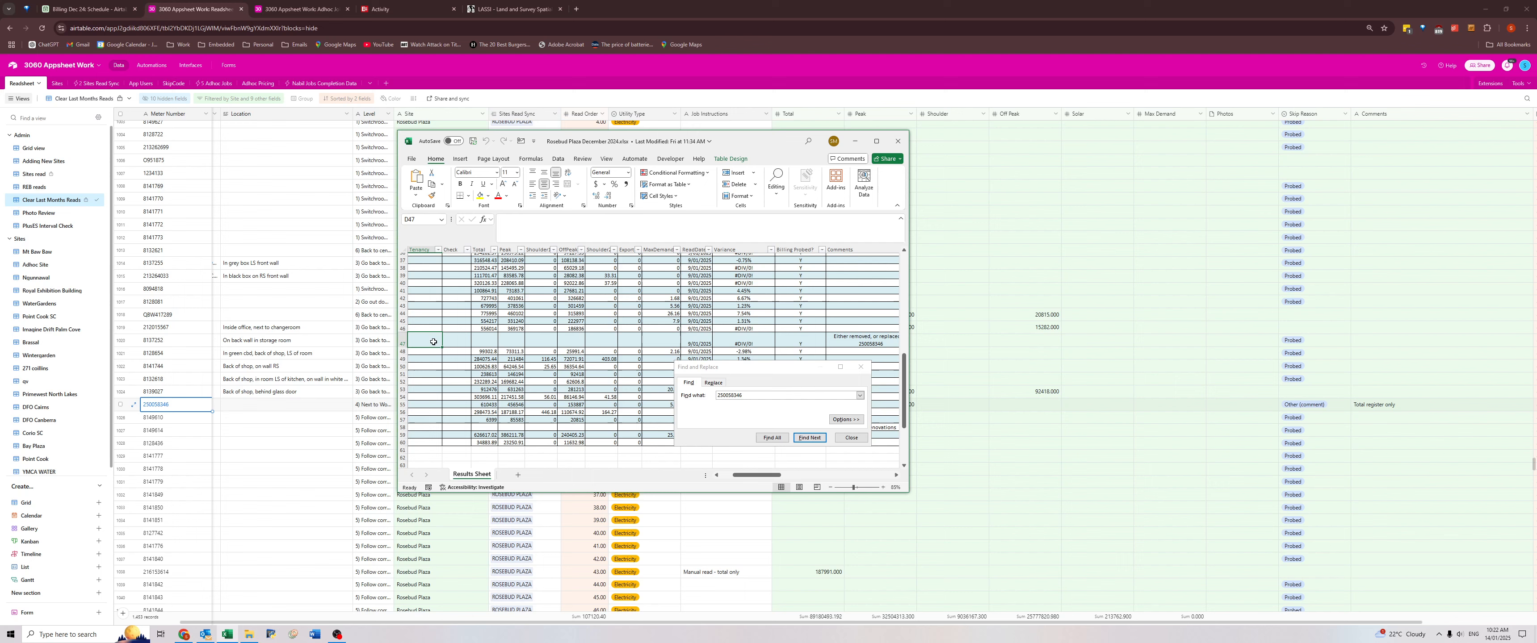
Restore the Airtable meter's Job Instructions to "Manual read - total only" and clear its Read Not Required mark.
click(205, 404)
click(688, 405)
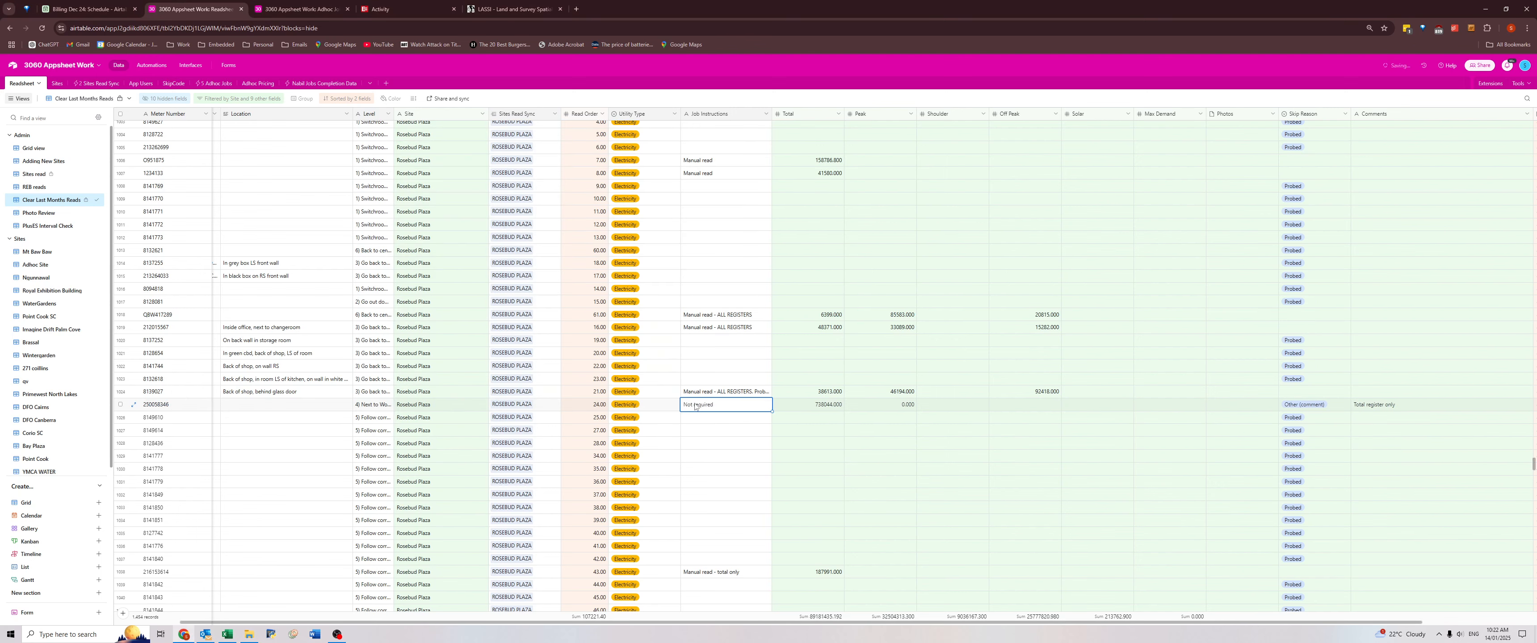
key(ctrl+z)
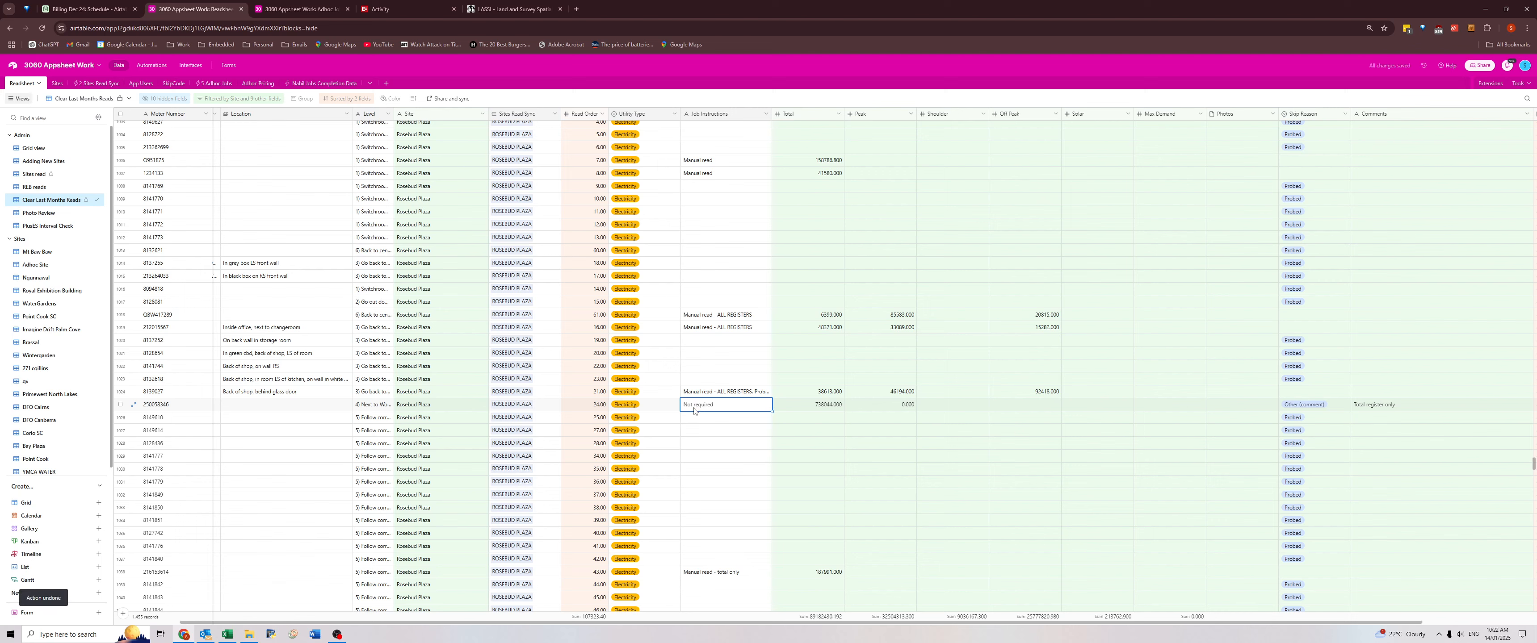
key(ctrl+shift+z)
click(133, 405)
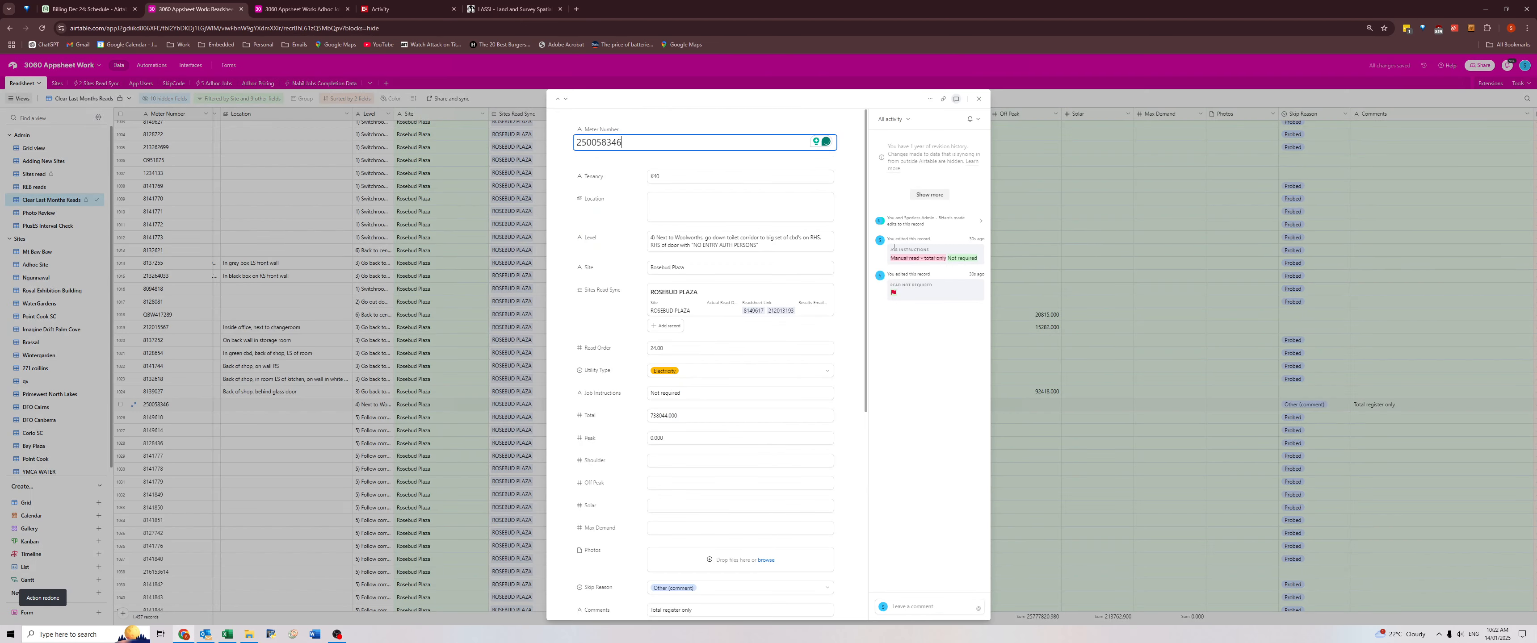
drag(891, 259, 947, 259)
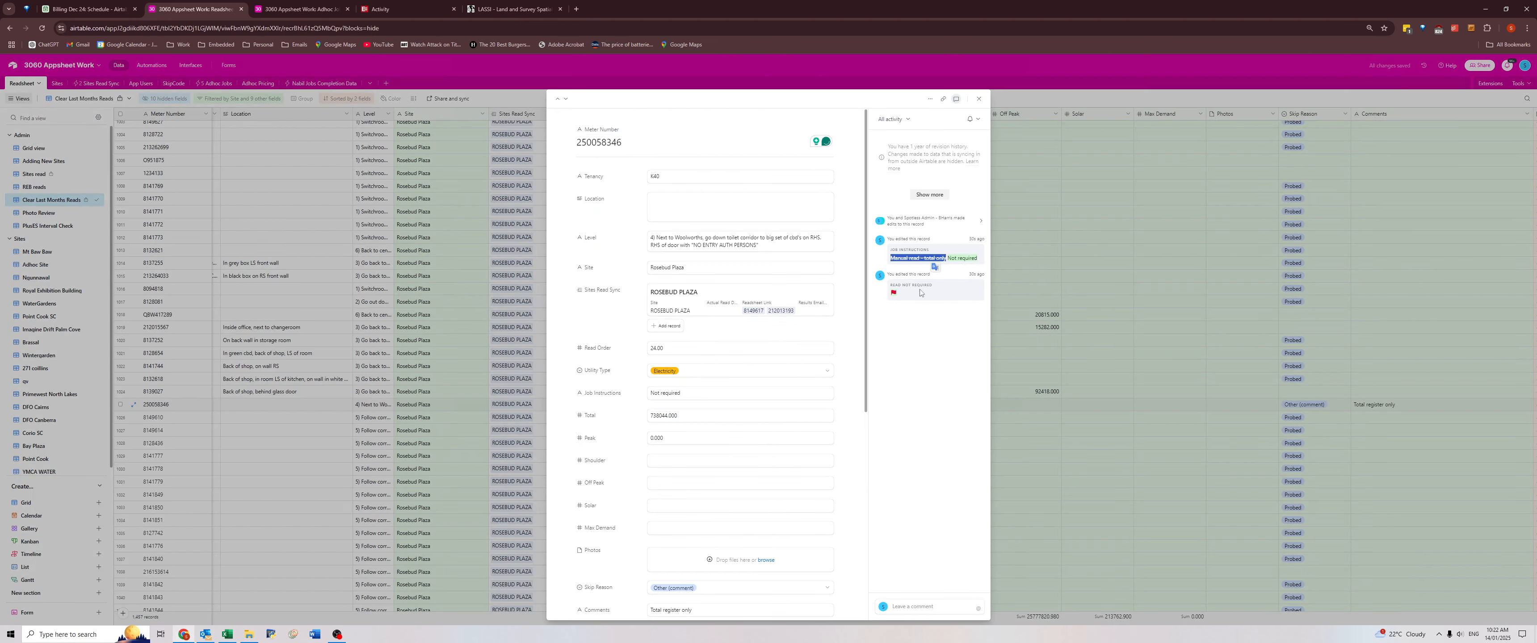
click(669, 400)
key(ctrl+a)
key(ctrl+v)
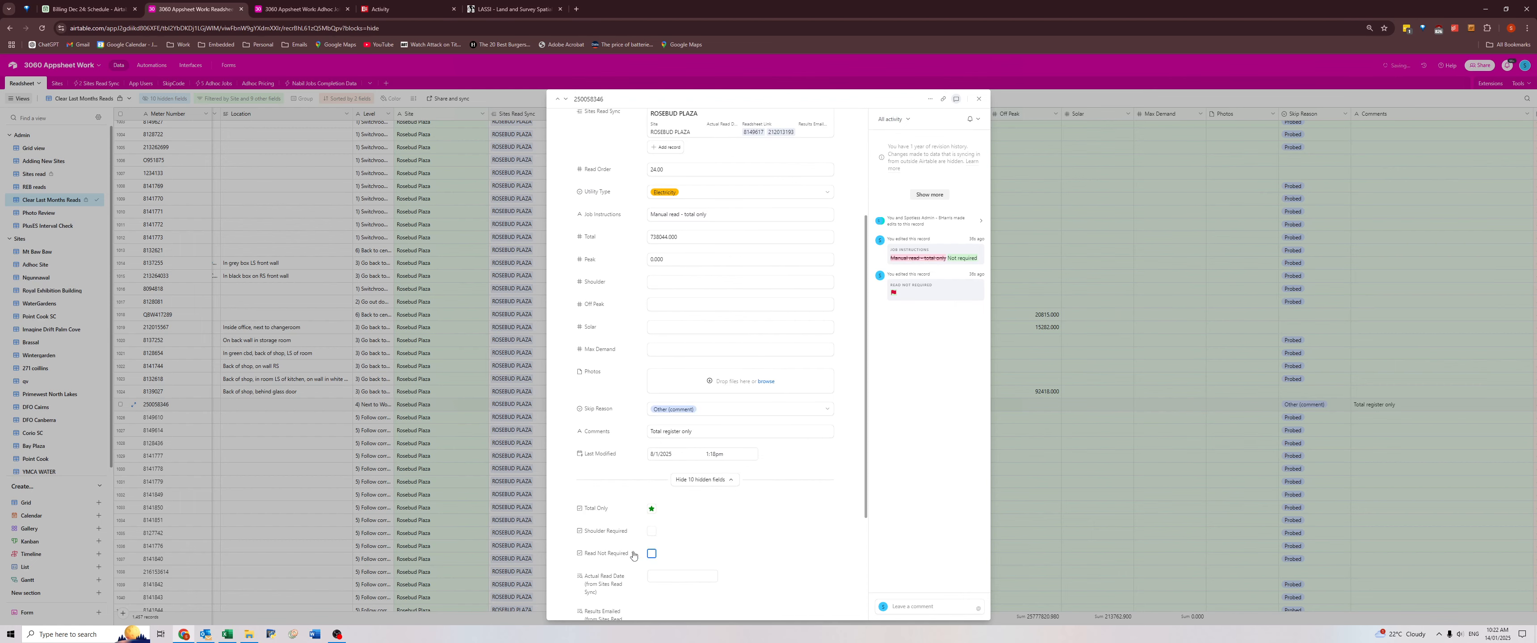
click(443, 421)
Check the meter's Total and Peak reads, and close the search and the Rosebud Plaza December 2024 workbook.
click(827, 405)
click(907, 406)
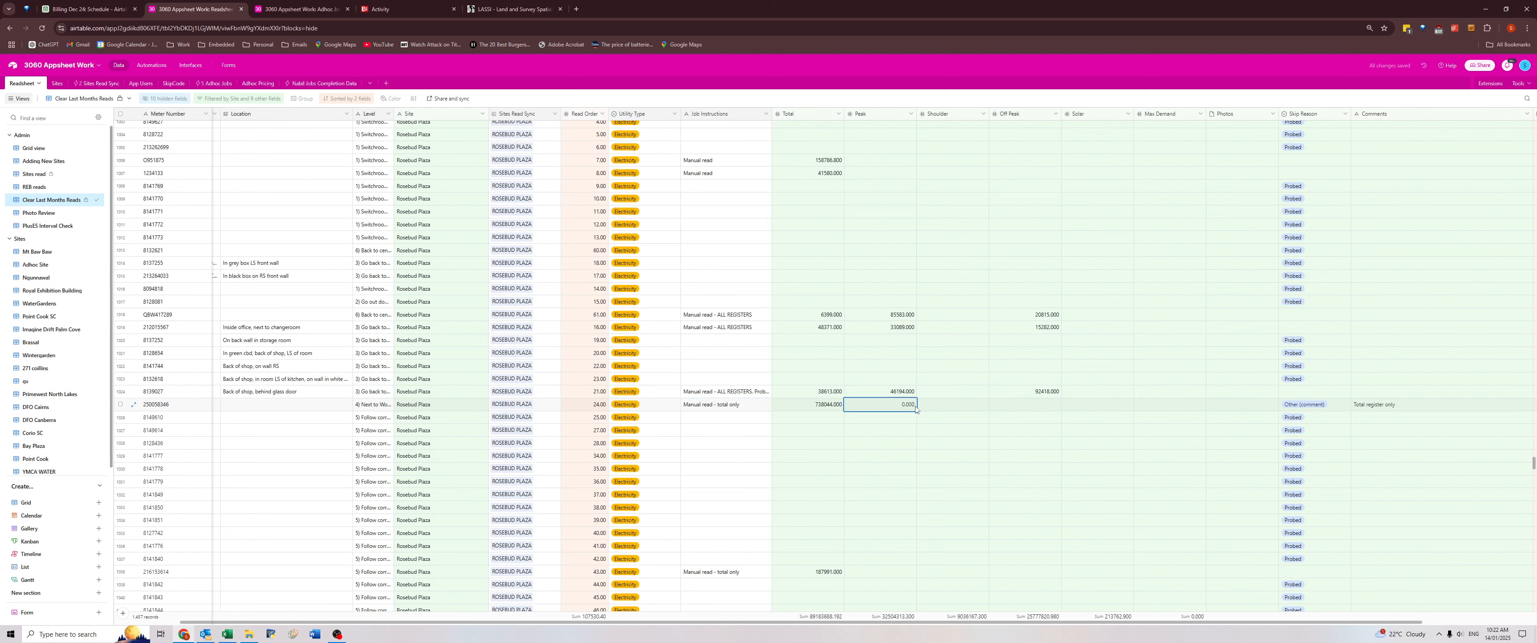
click(828, 408)
click(790, 430)
click(790, 409)
key(alt+Tab)
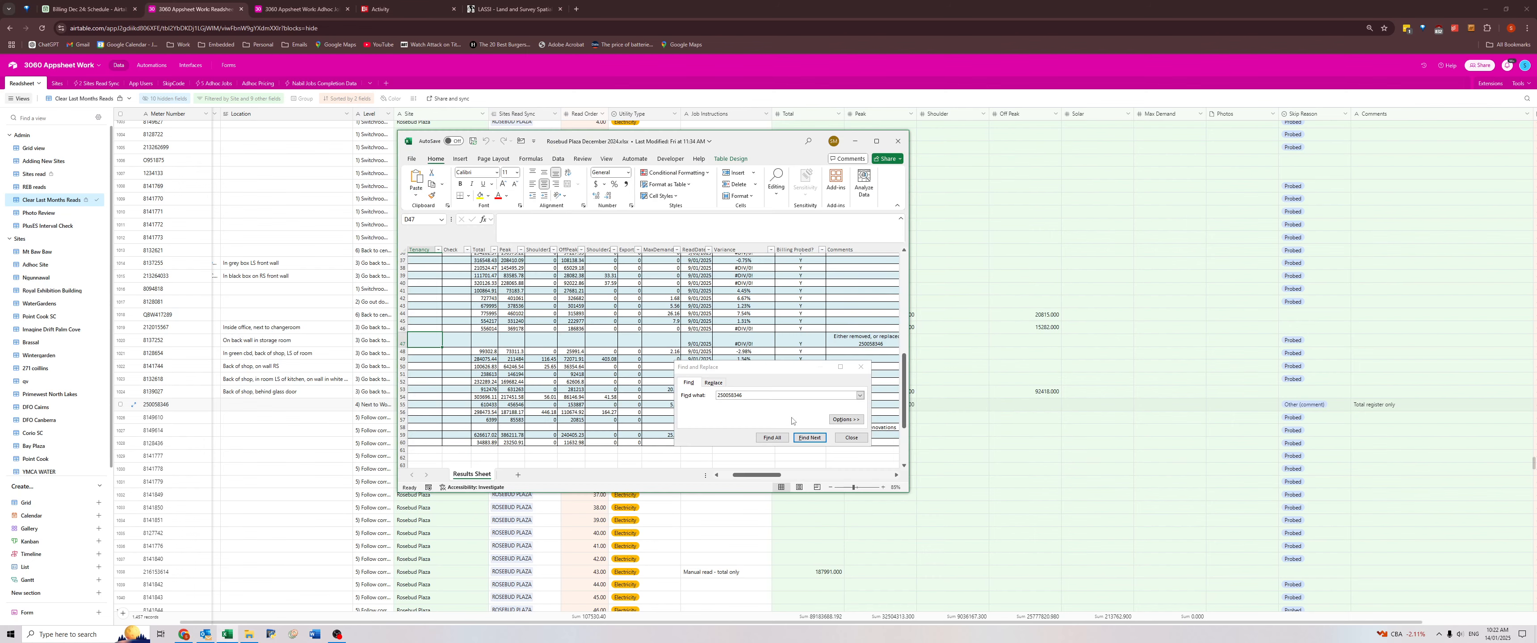
click(861, 368)
click(898, 140)
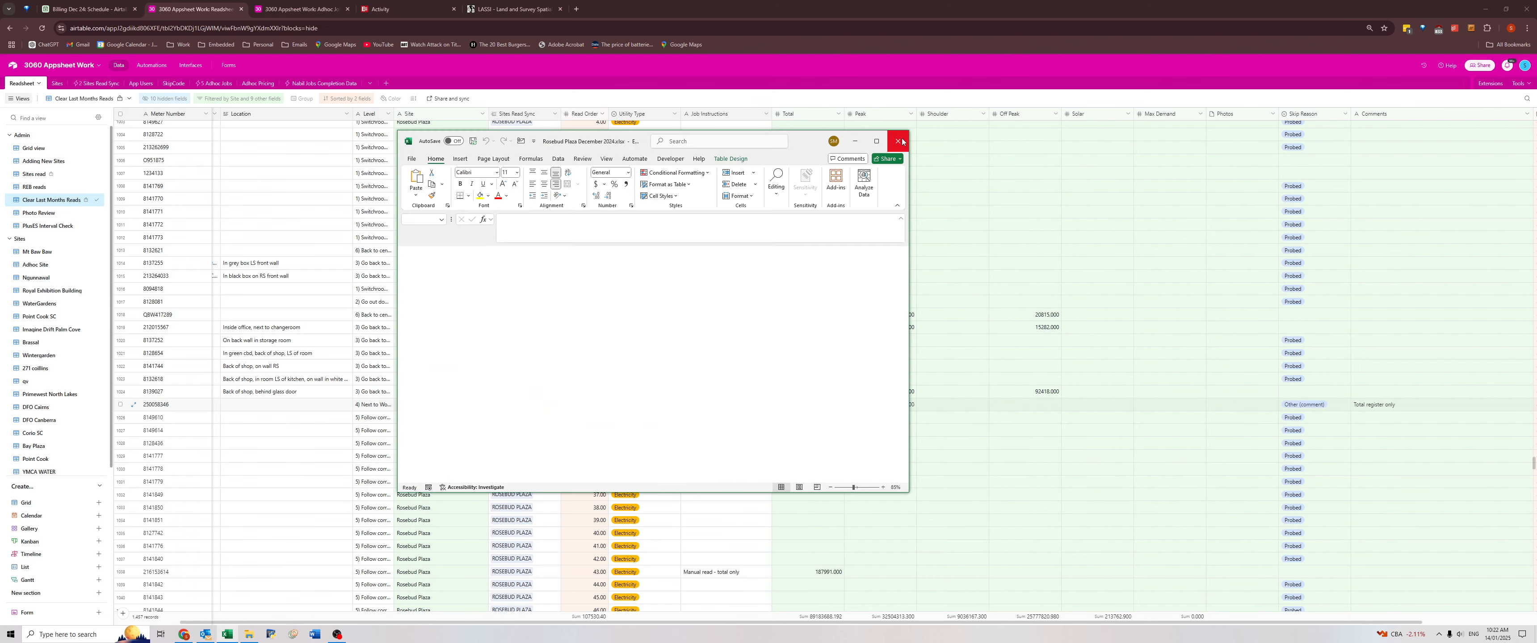
Recheck the Rosebud Plaza meter's total and comment, and review the comments of 340 Bell St, Corio SC Gas and Atherton Square.
click(815, 419)
click(817, 395)
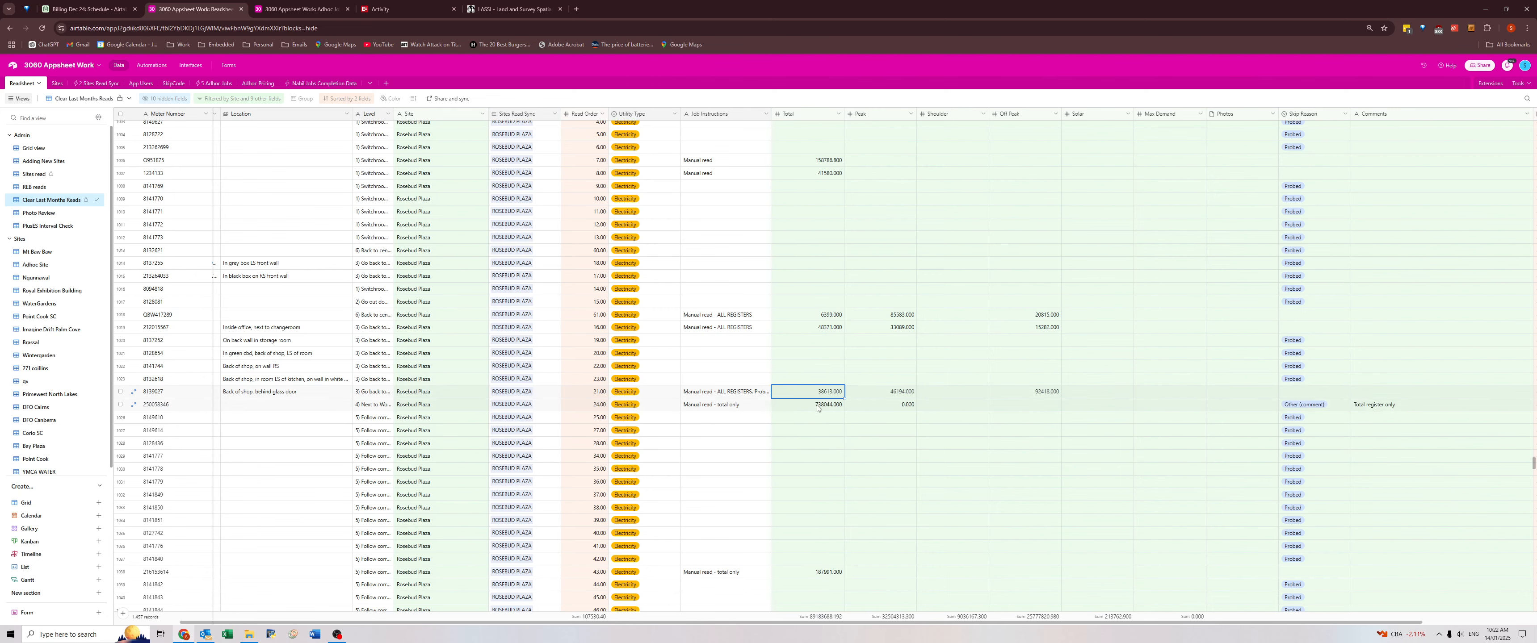
click(817, 405)
click(1409, 408)
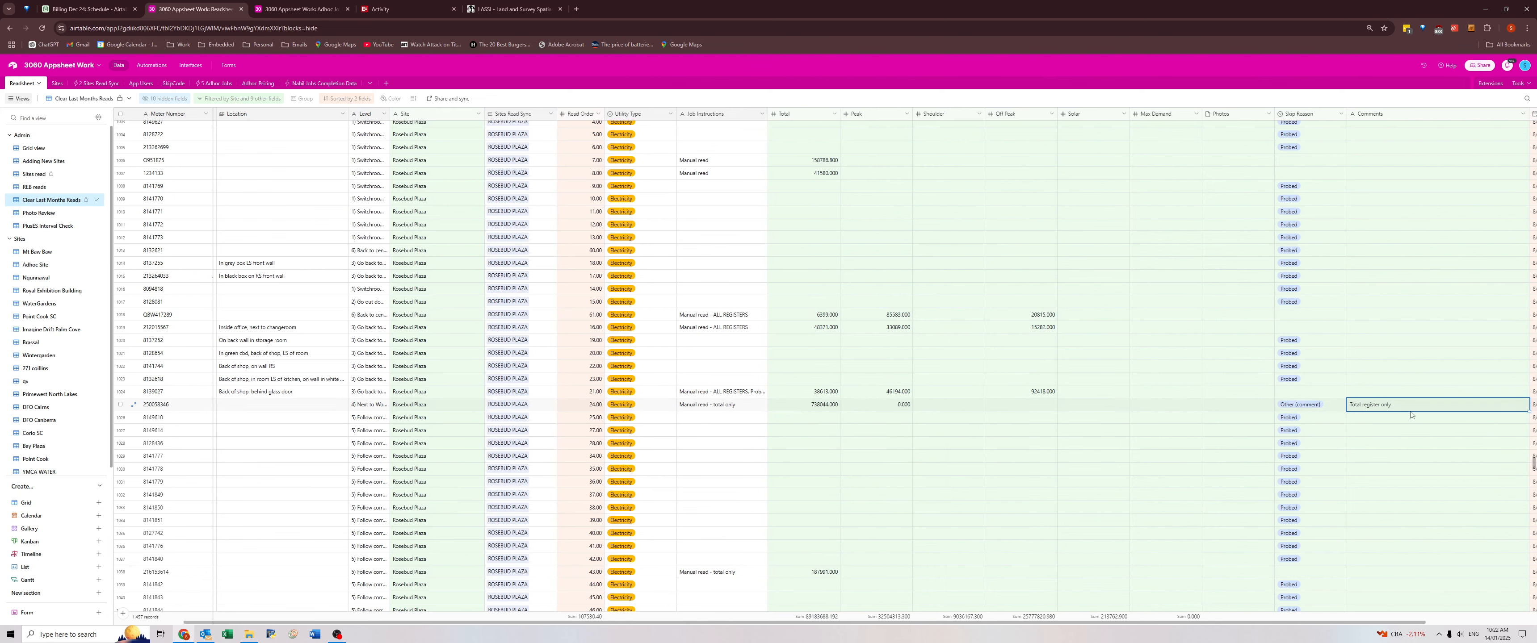
key(Right)
scroll(1295, 409, down, 5)
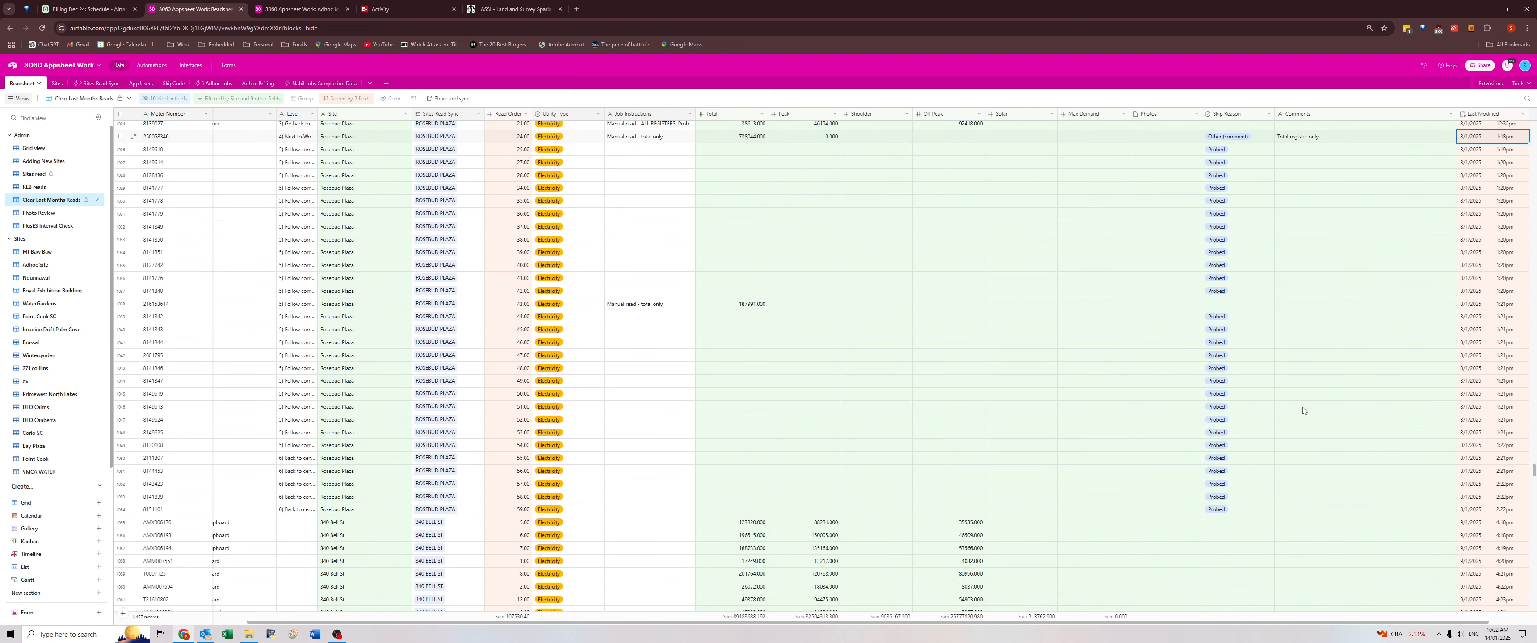
scroll(1303, 410, down, 2)
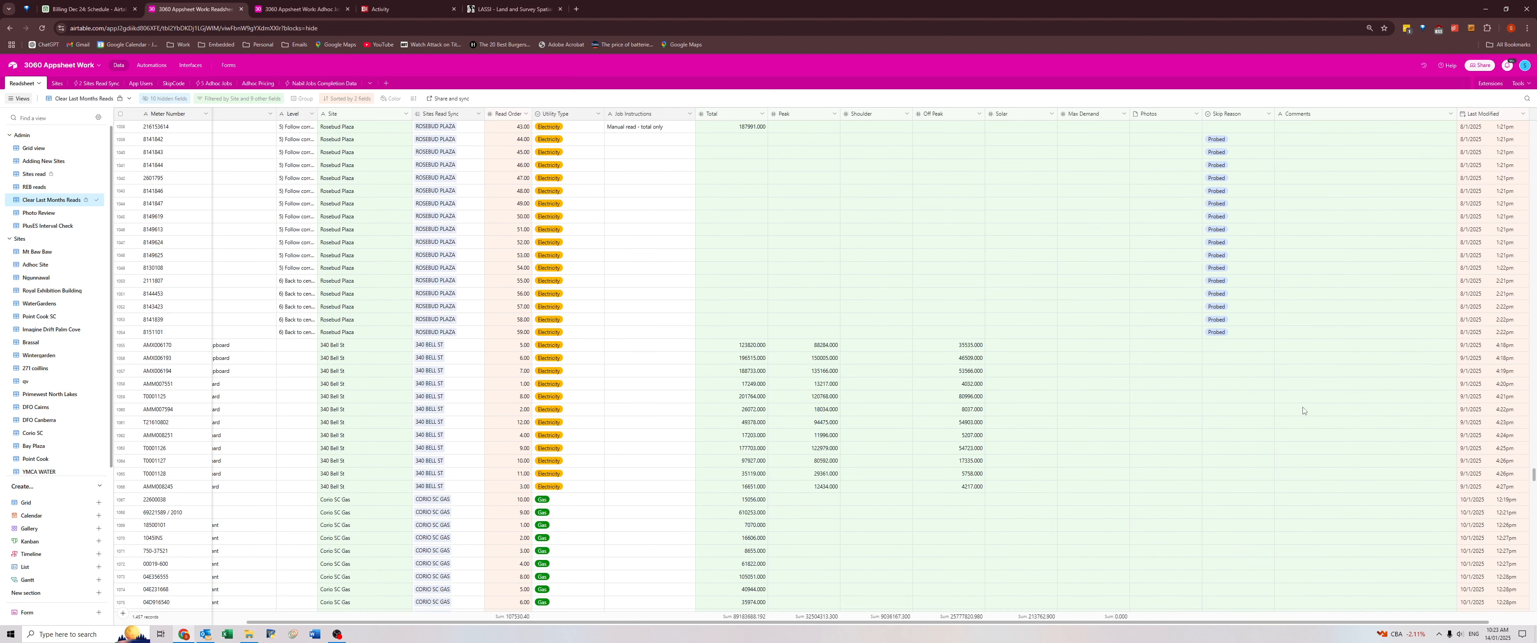
click(1290, 491)
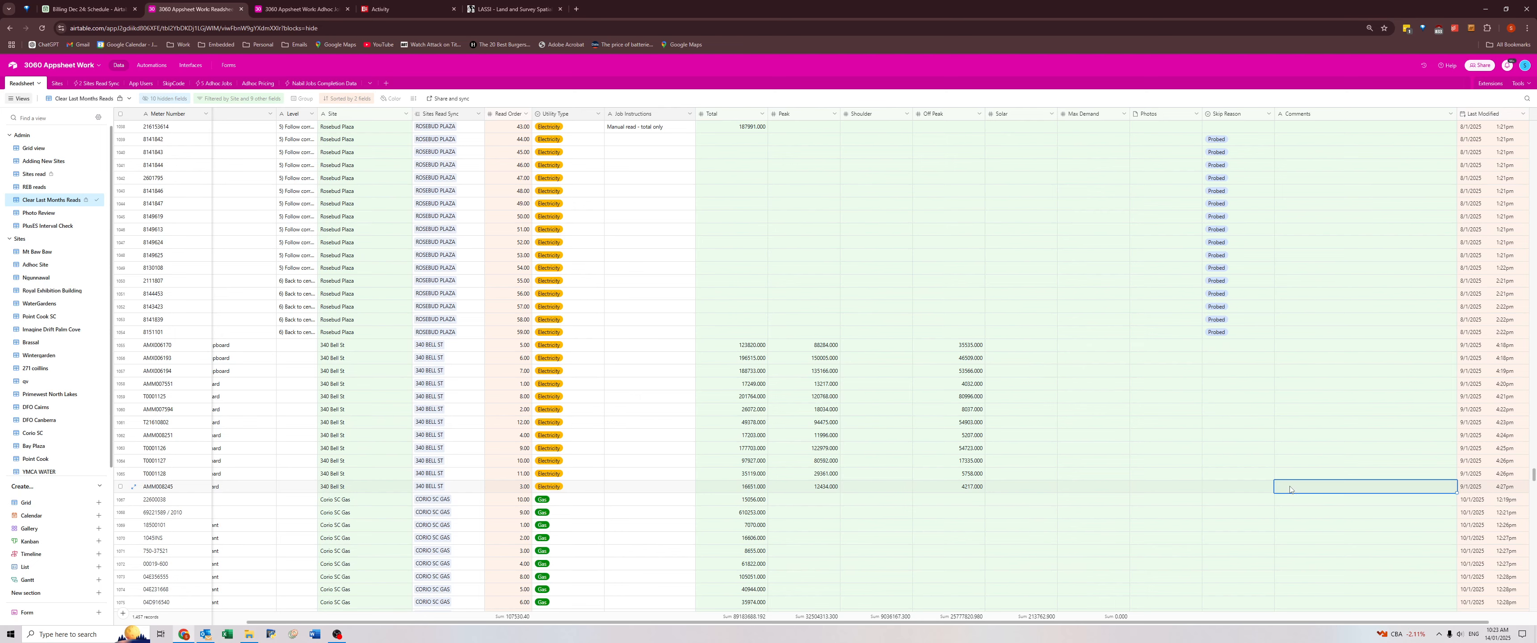
scroll(1294, 510, down, 4)
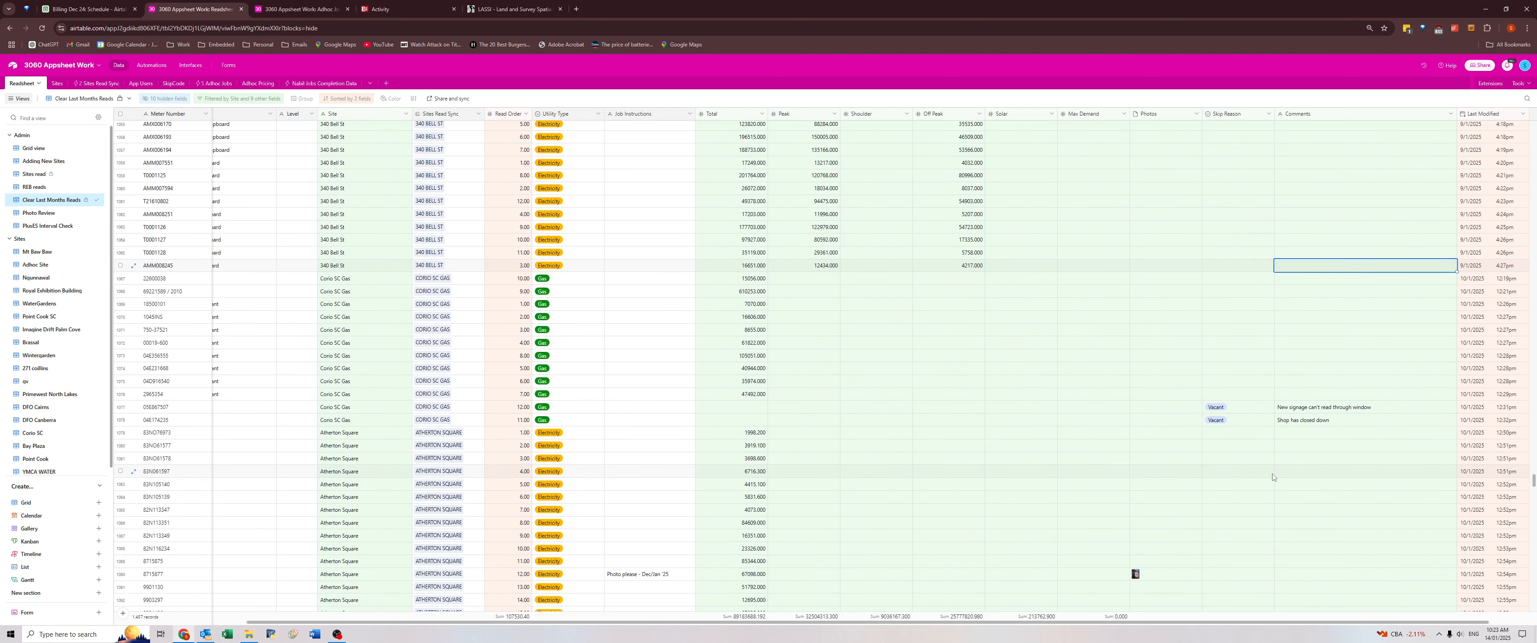
Review the reads, skip reasons and comments of Waverley Country Club, Werribee Plaza Gas, Mornington Central, Rosebud Plaza and 340 Bell St.
scroll(1281, 457, up, 2)
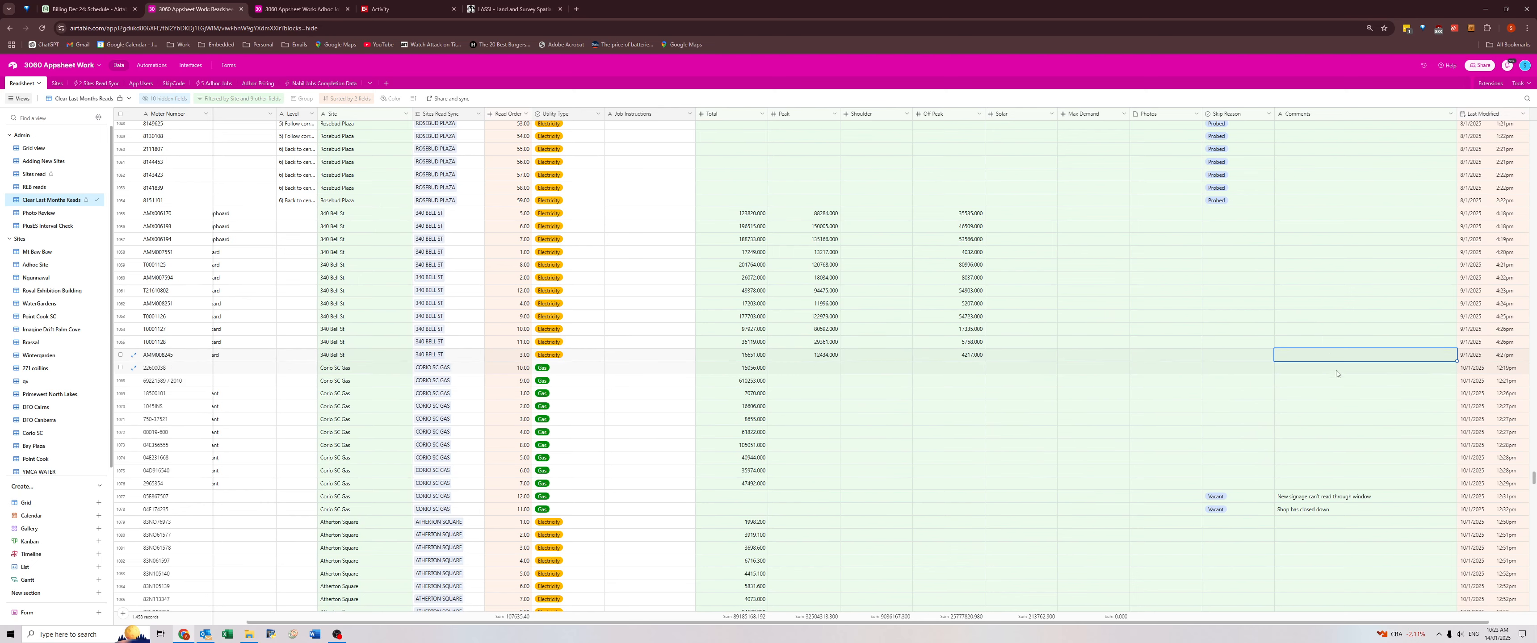
scroll(1112, 323, up, 15)
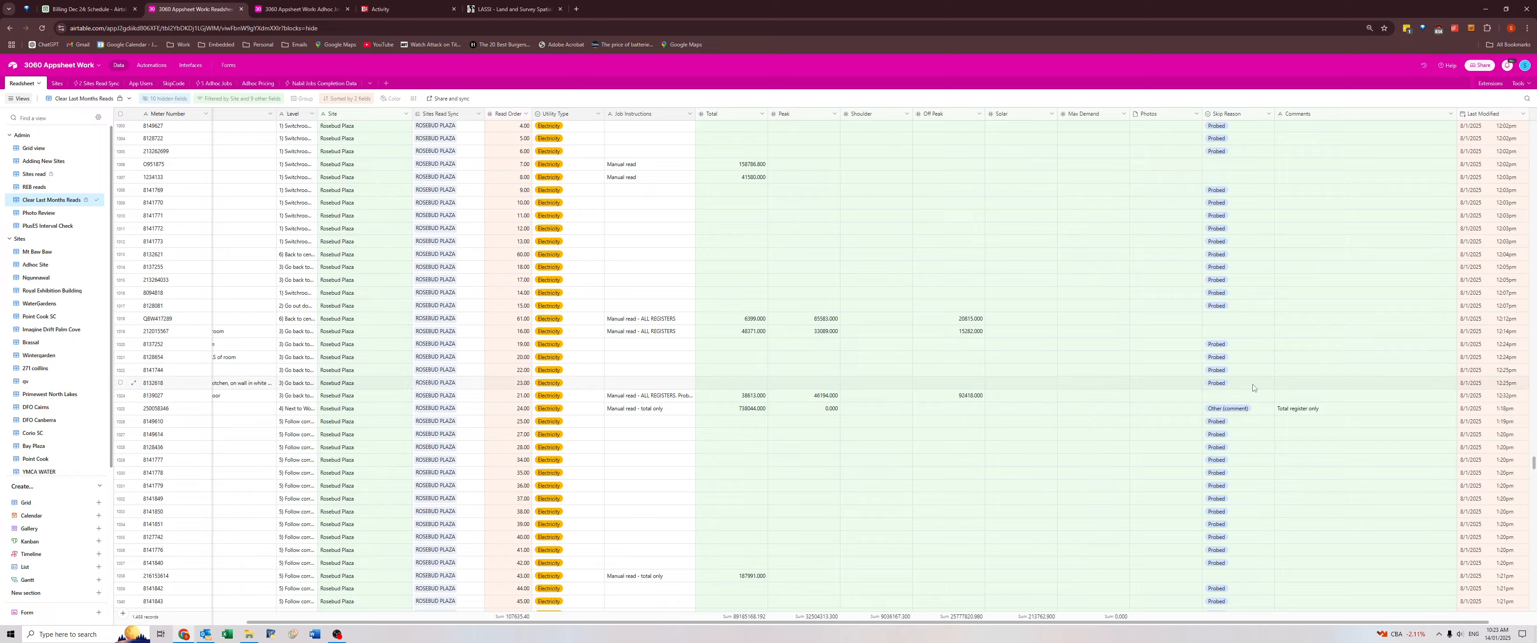
scroll(1253, 388, up, 7)
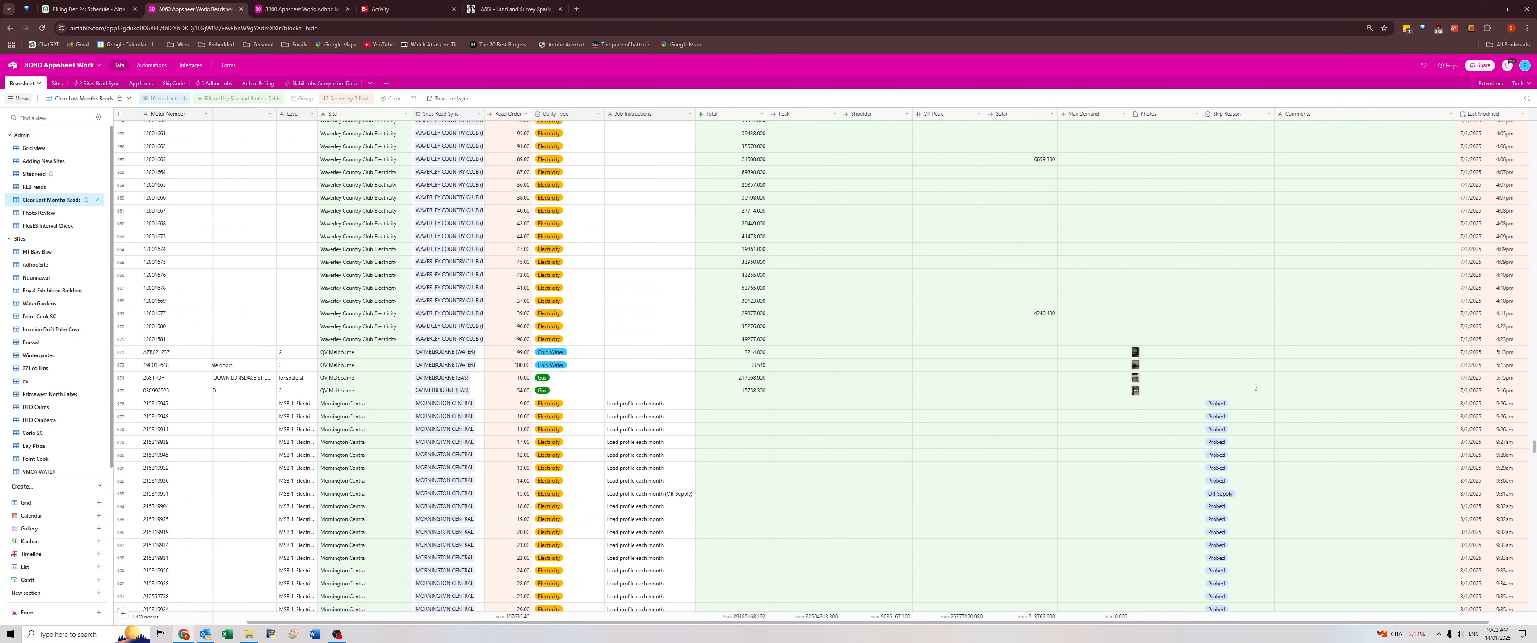
scroll(1253, 391, up, 10)
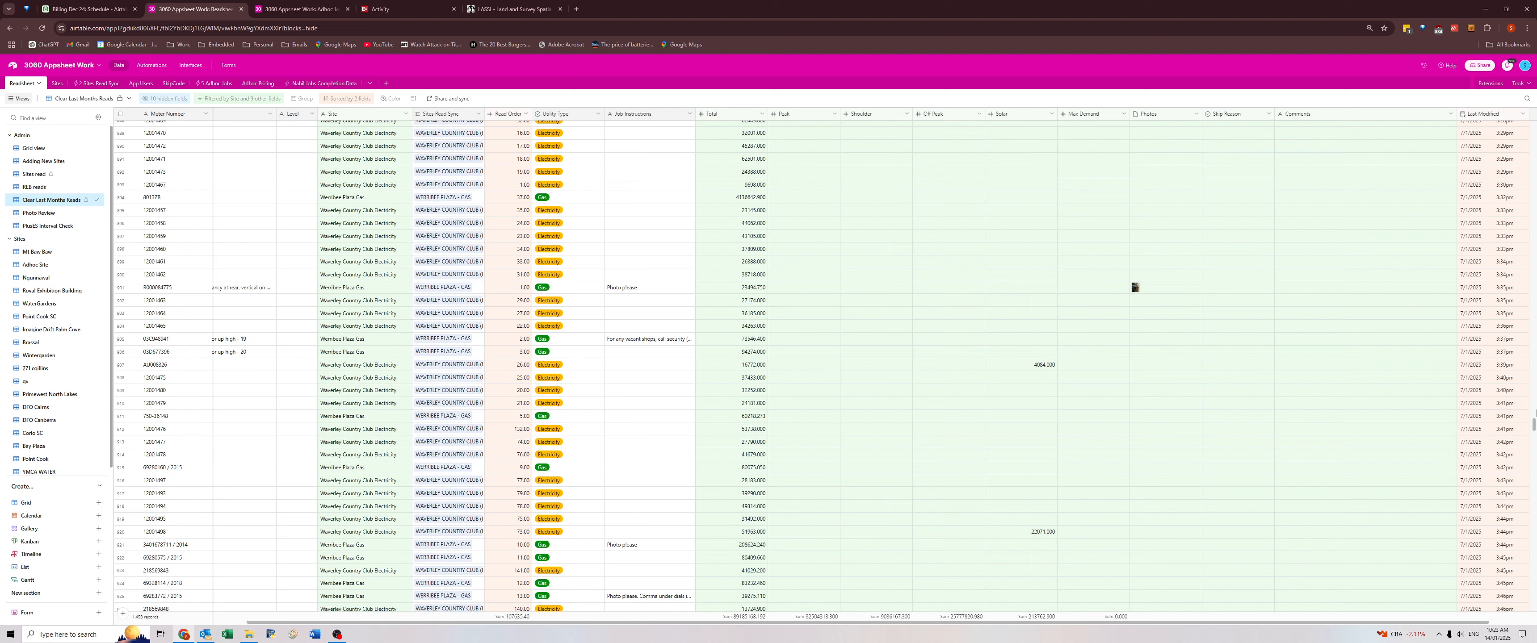
scroll(1526, 428, down, 4)
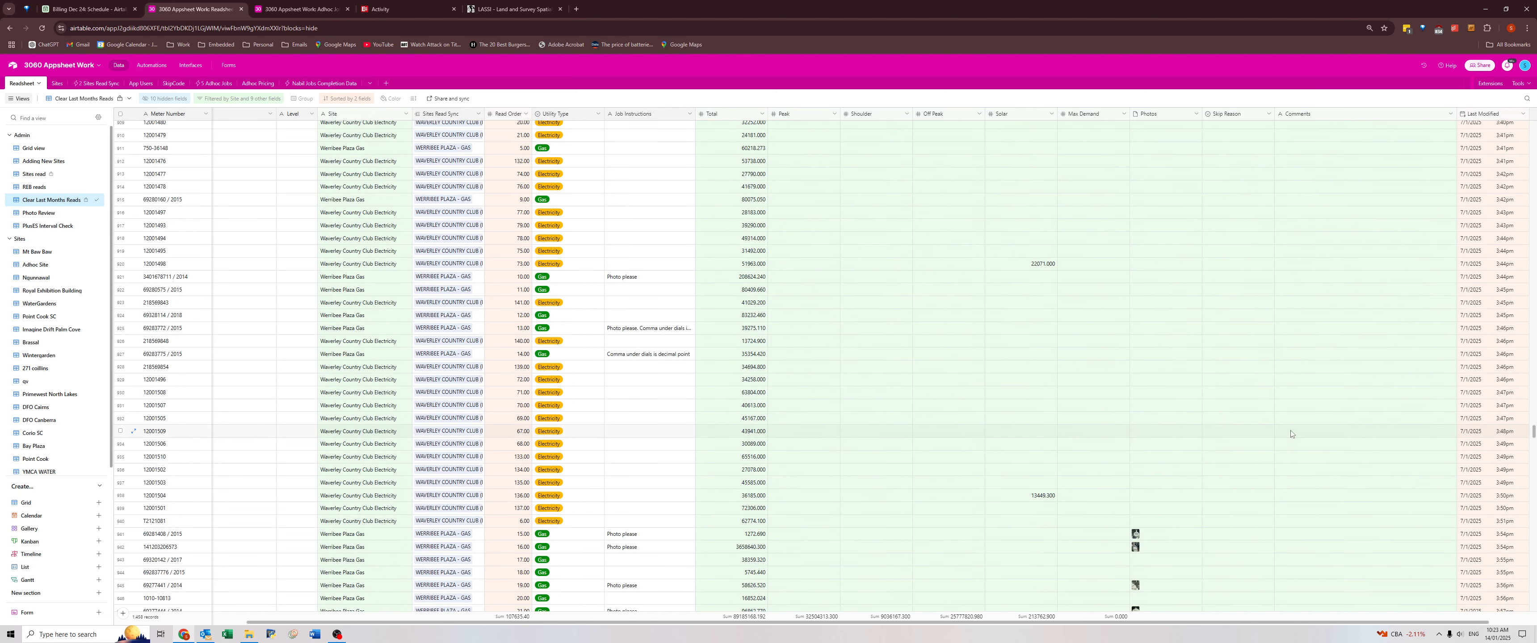
scroll(1127, 449, down, 4)
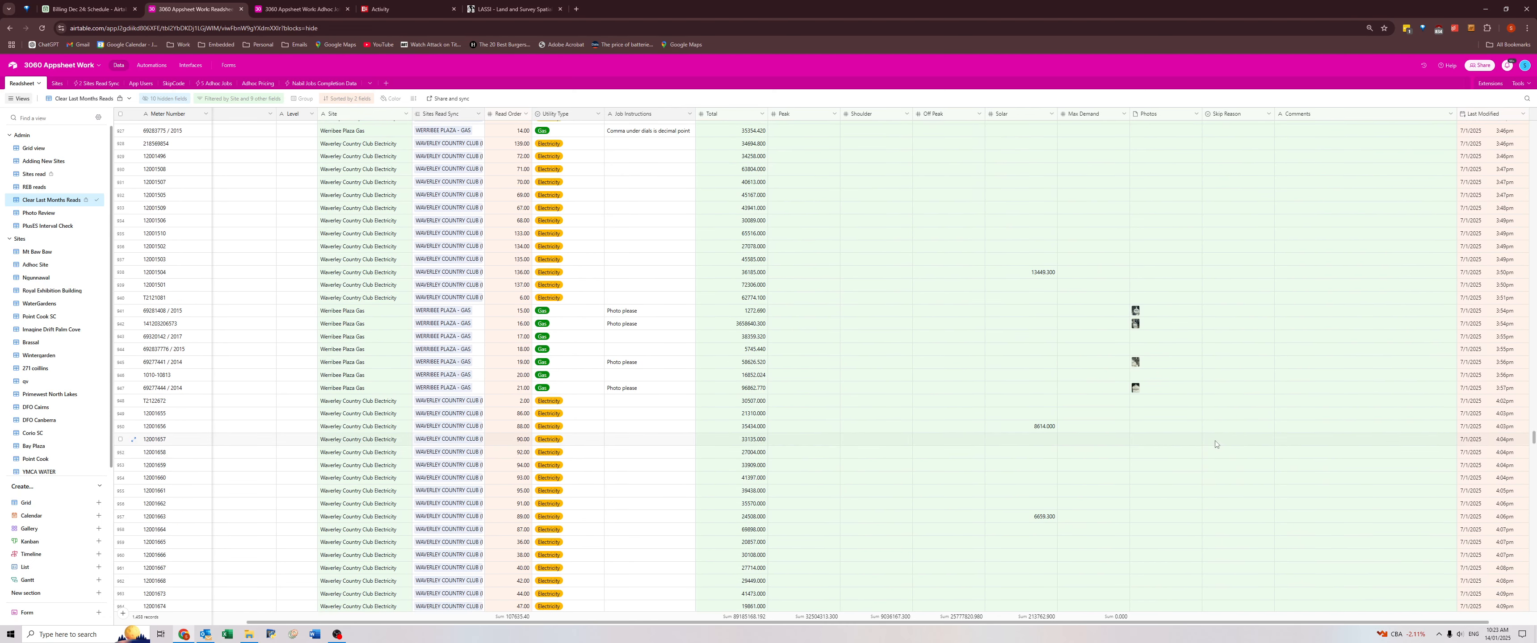
scroll(1133, 370, down, 4)
scroll(1010, 336, down, 15)
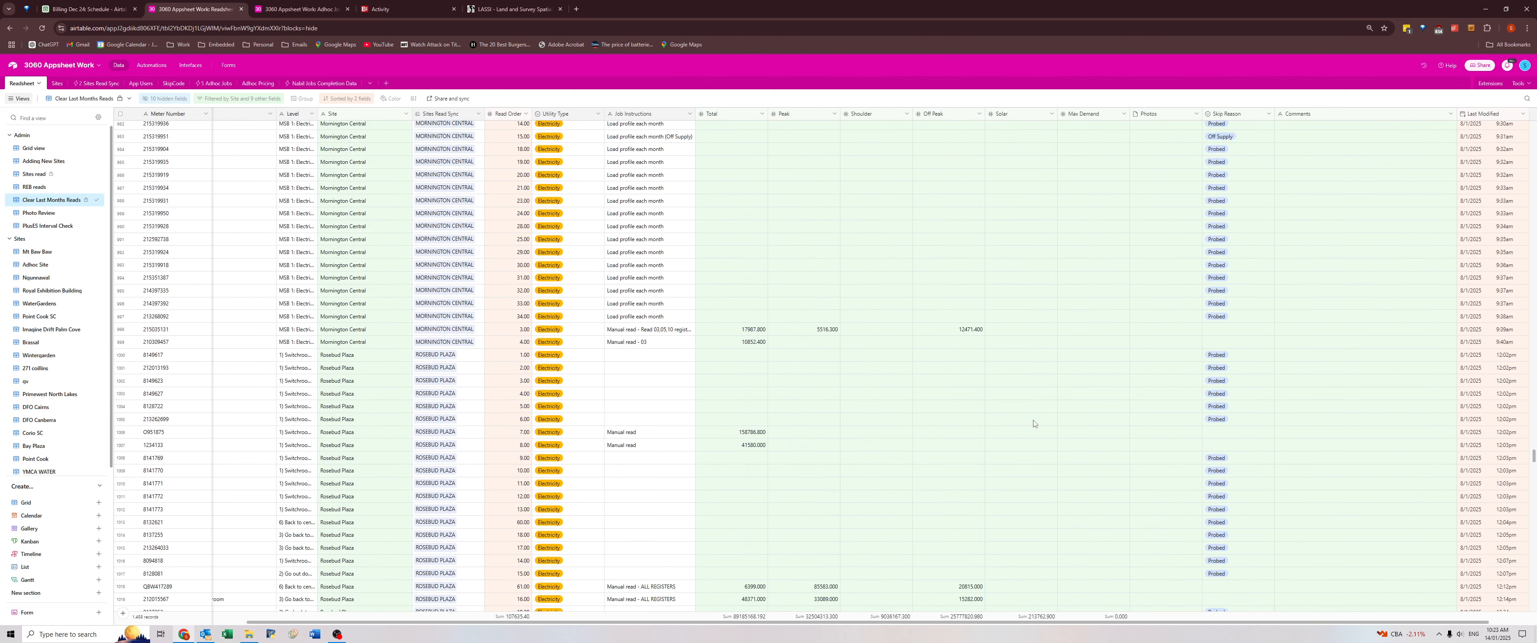
scroll(1027, 370, down, 2)
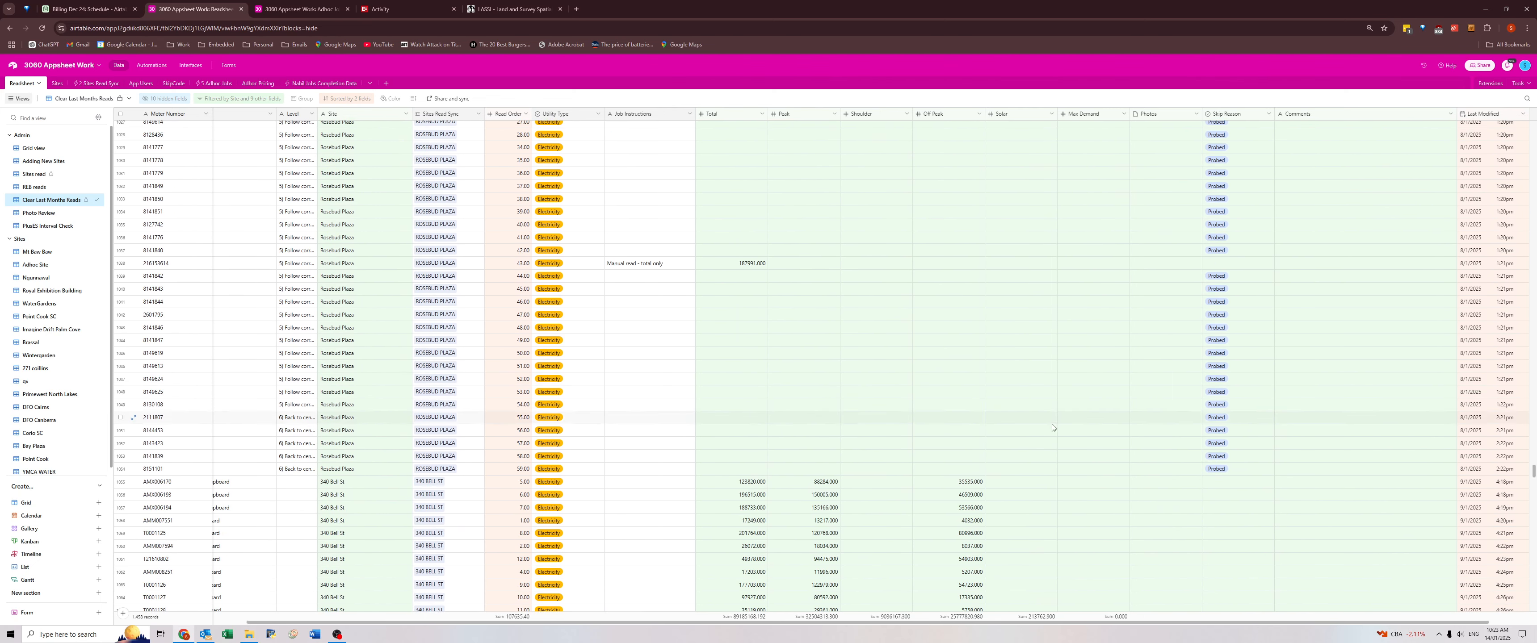
scroll(1049, 427, down, 2)
scroll(1035, 436, down, 3)
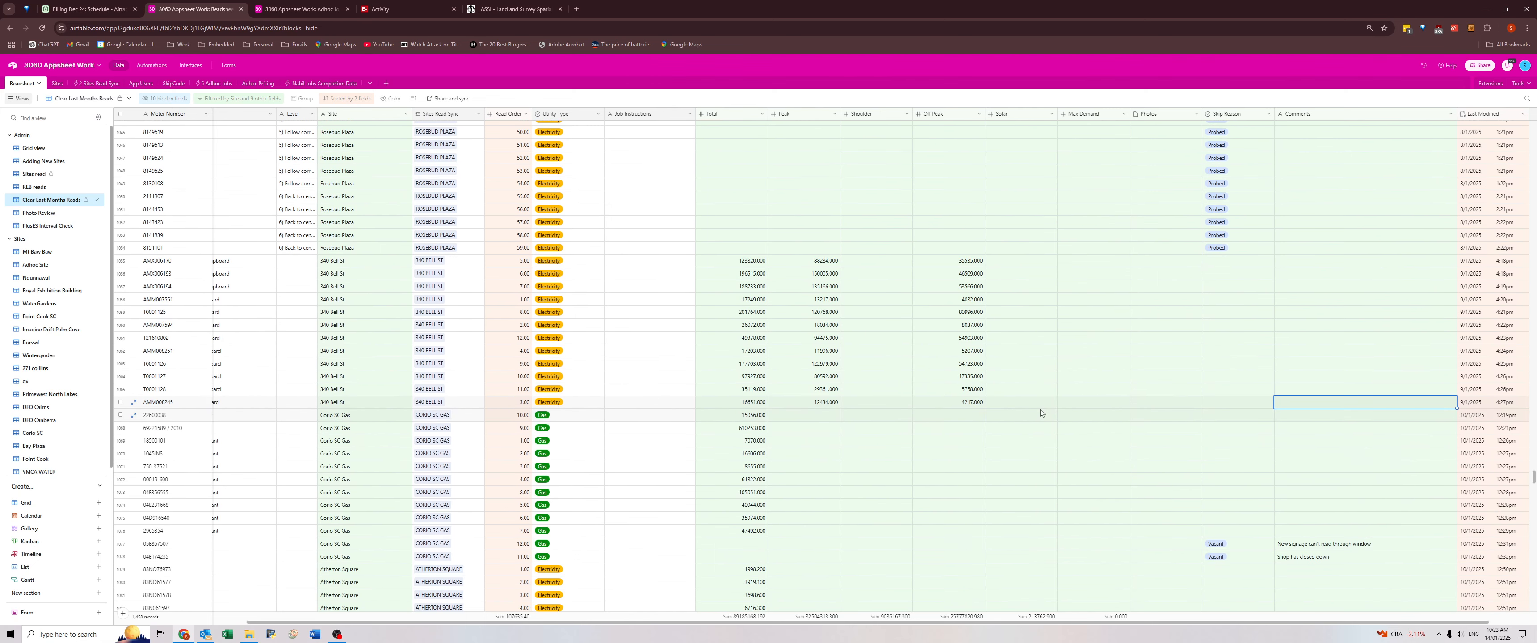
drag(370, 416, 1322, 559)
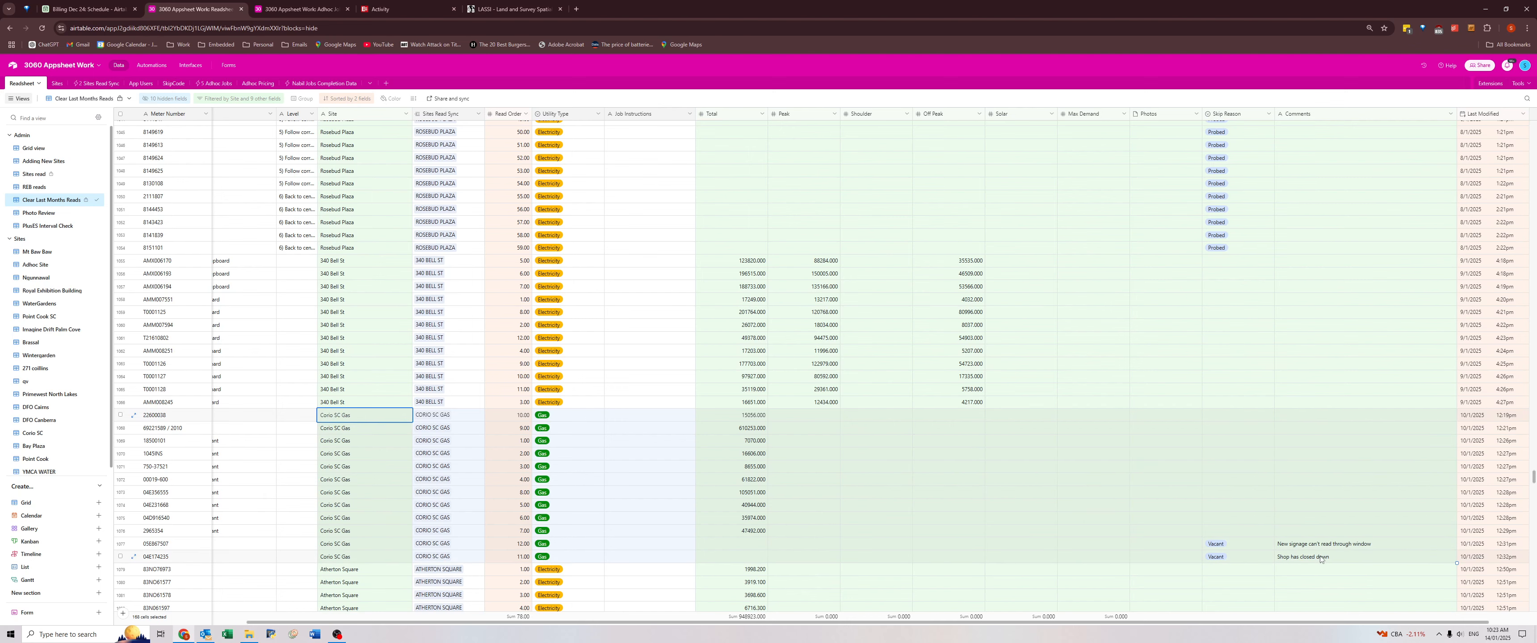
click(1317, 562)
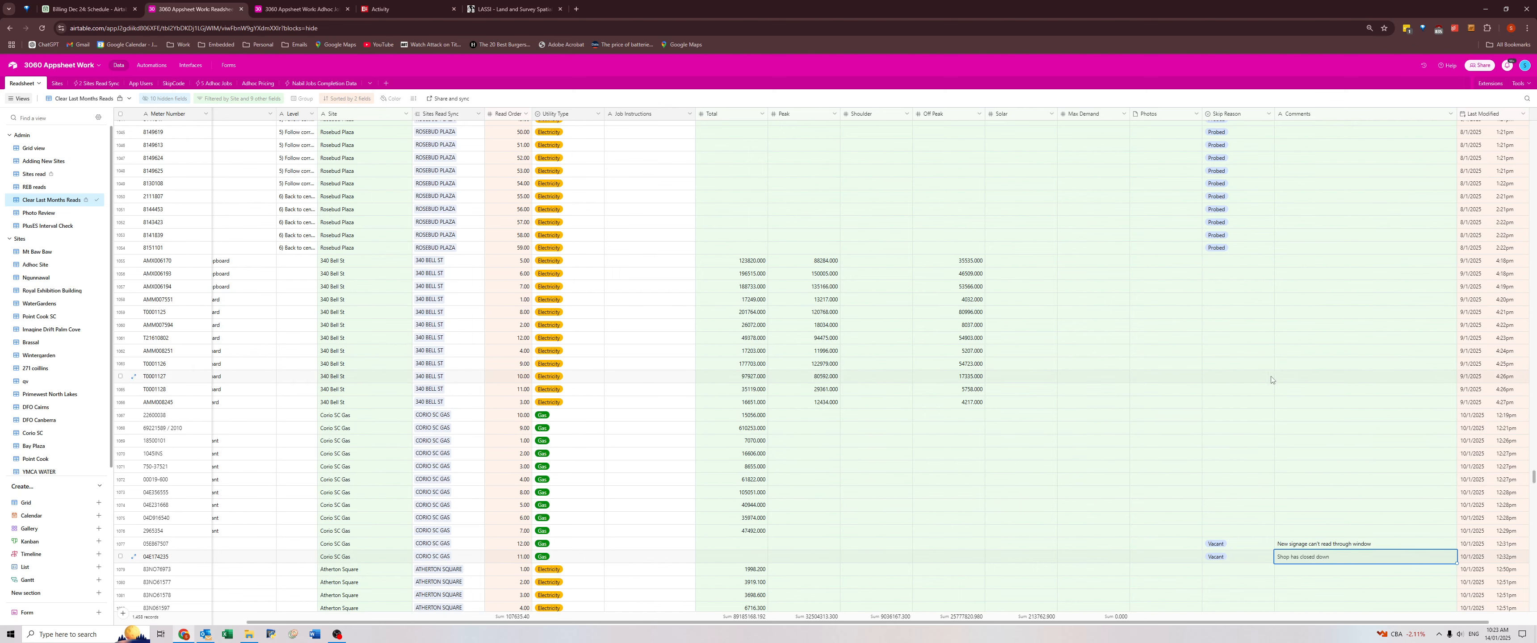
click(1317, 404)
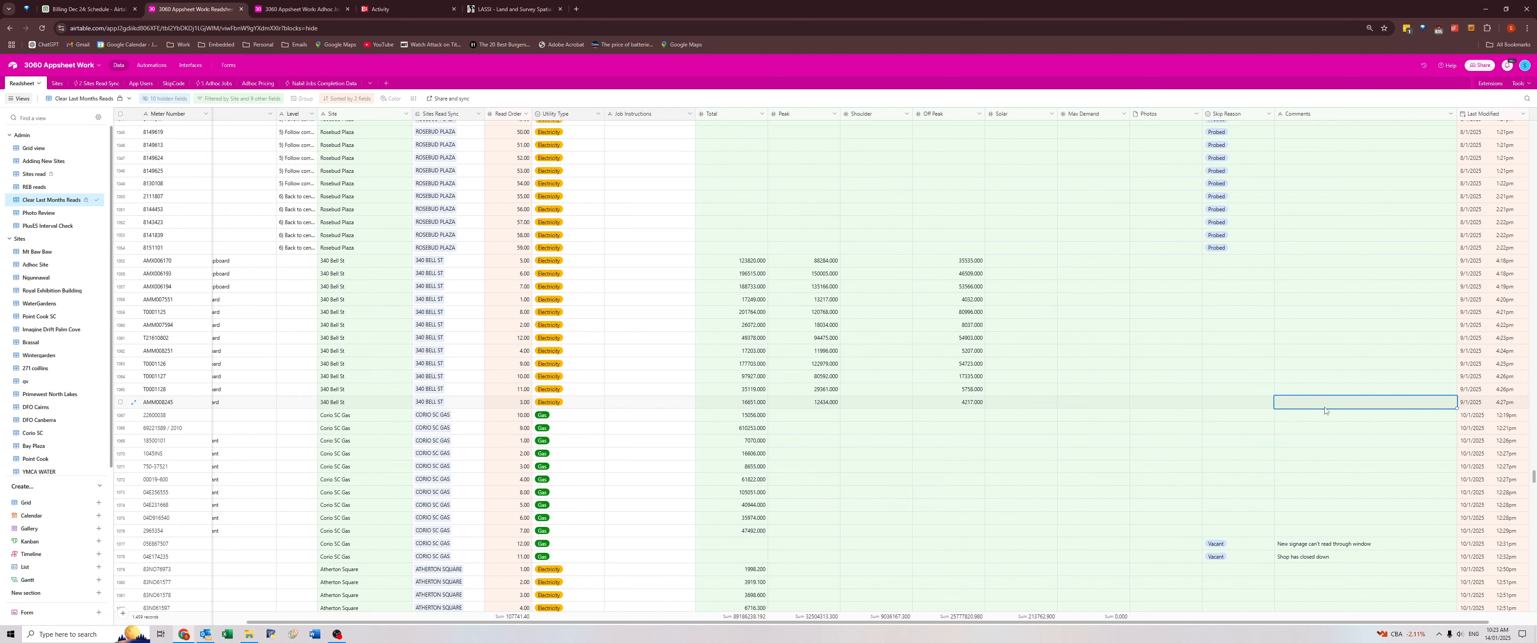
key(ctrl+a)
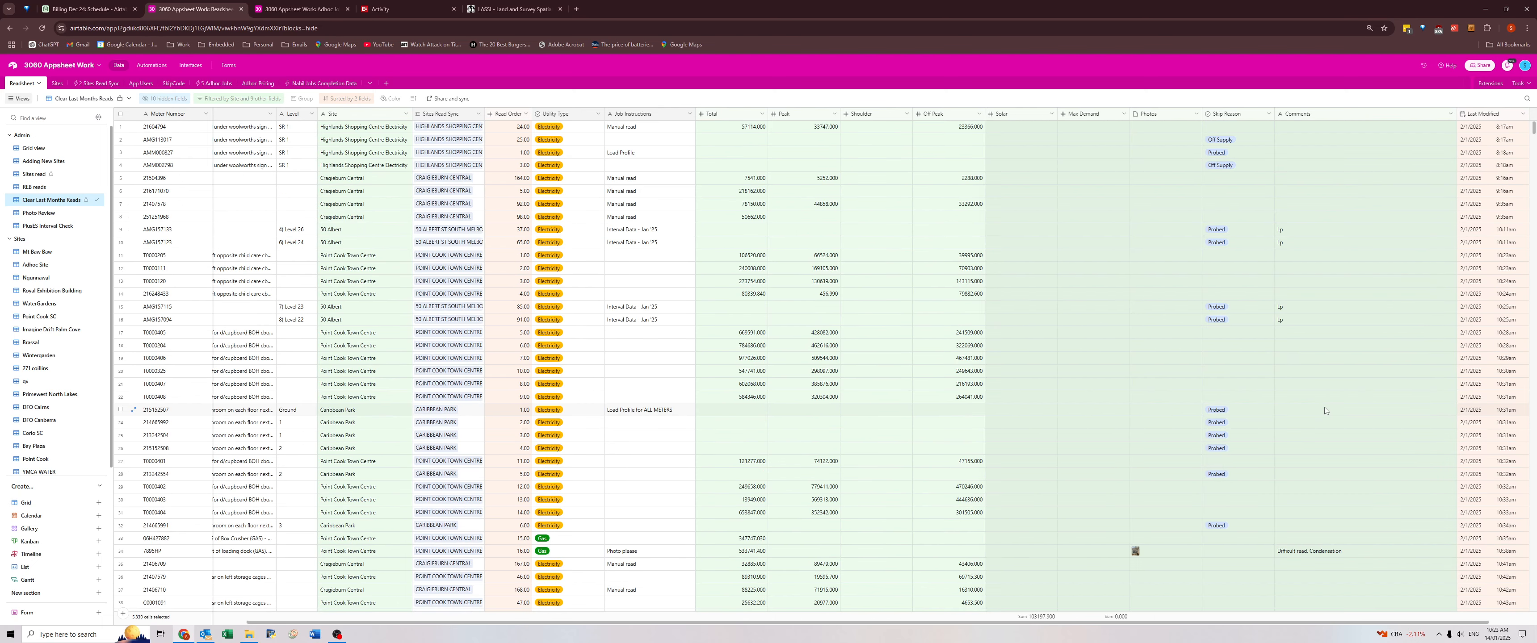
key(Delete)
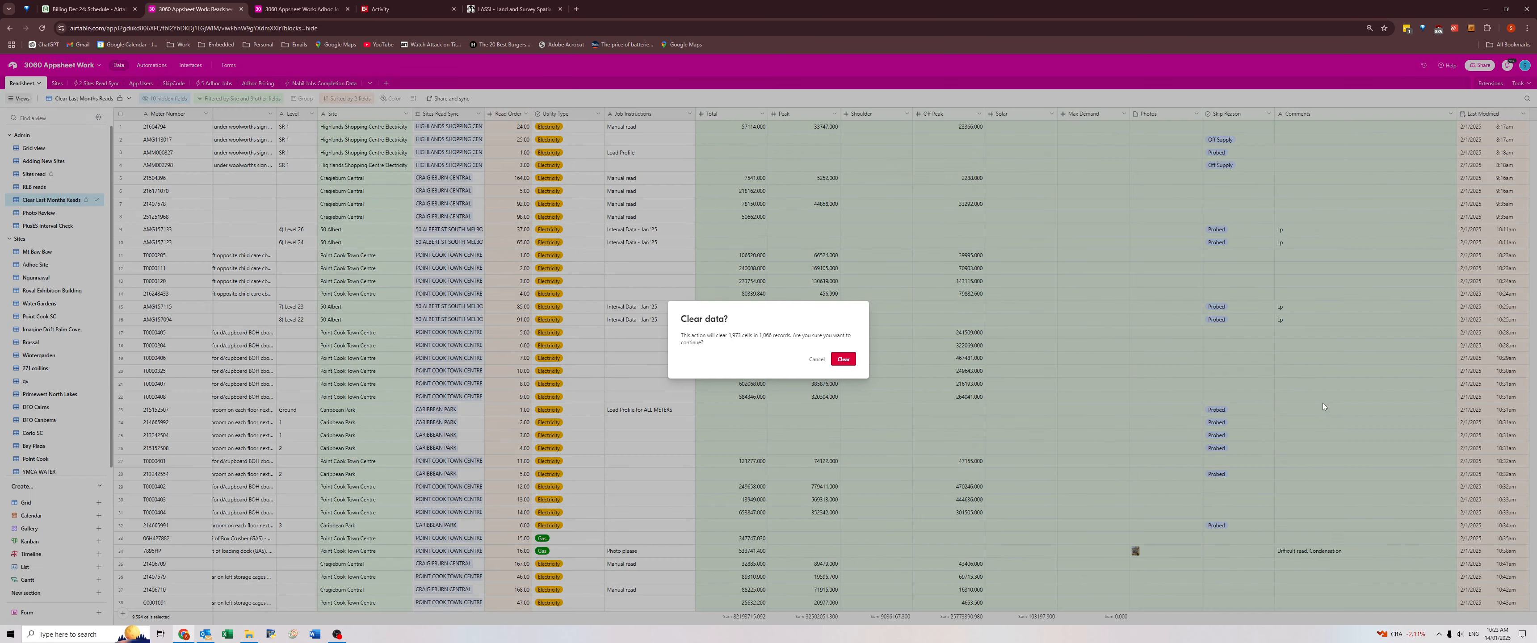
click(846, 360)
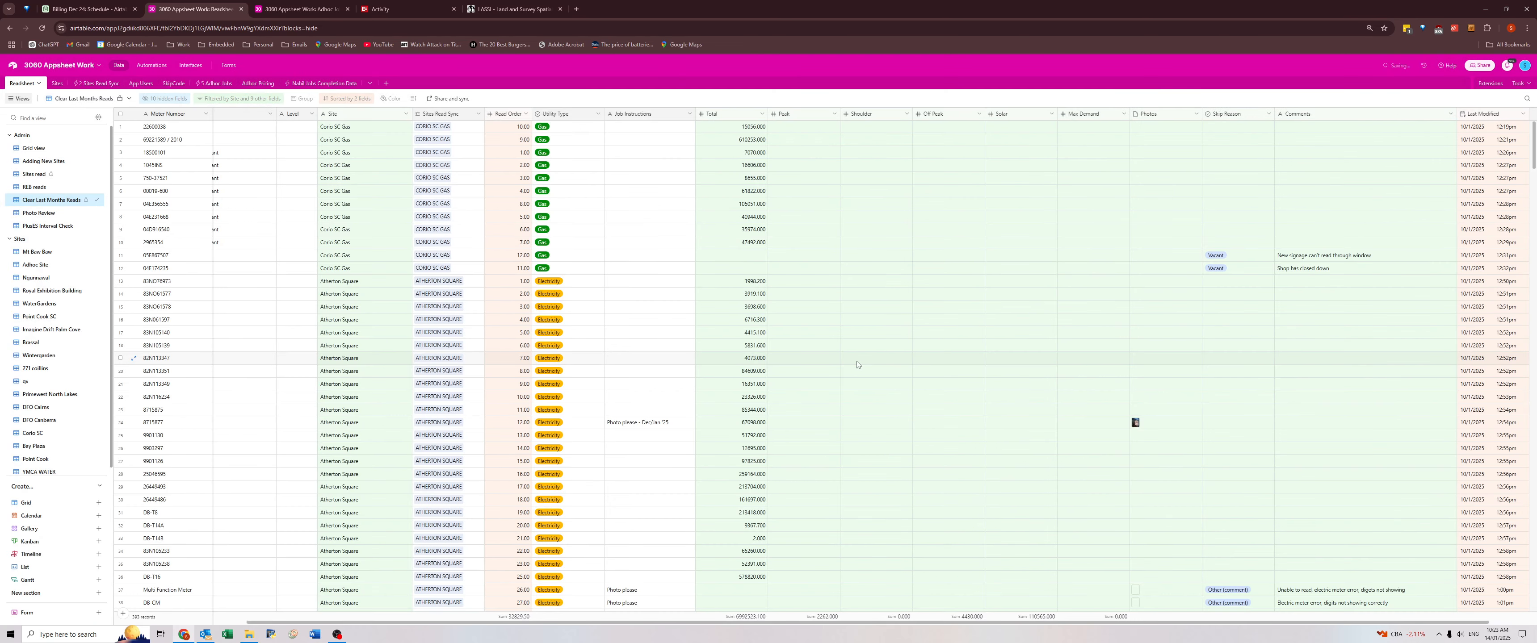
Clear the "Photo please - Dec/Jan '25" Job Instructions of the Atherton Square meter.
click(744, 283)
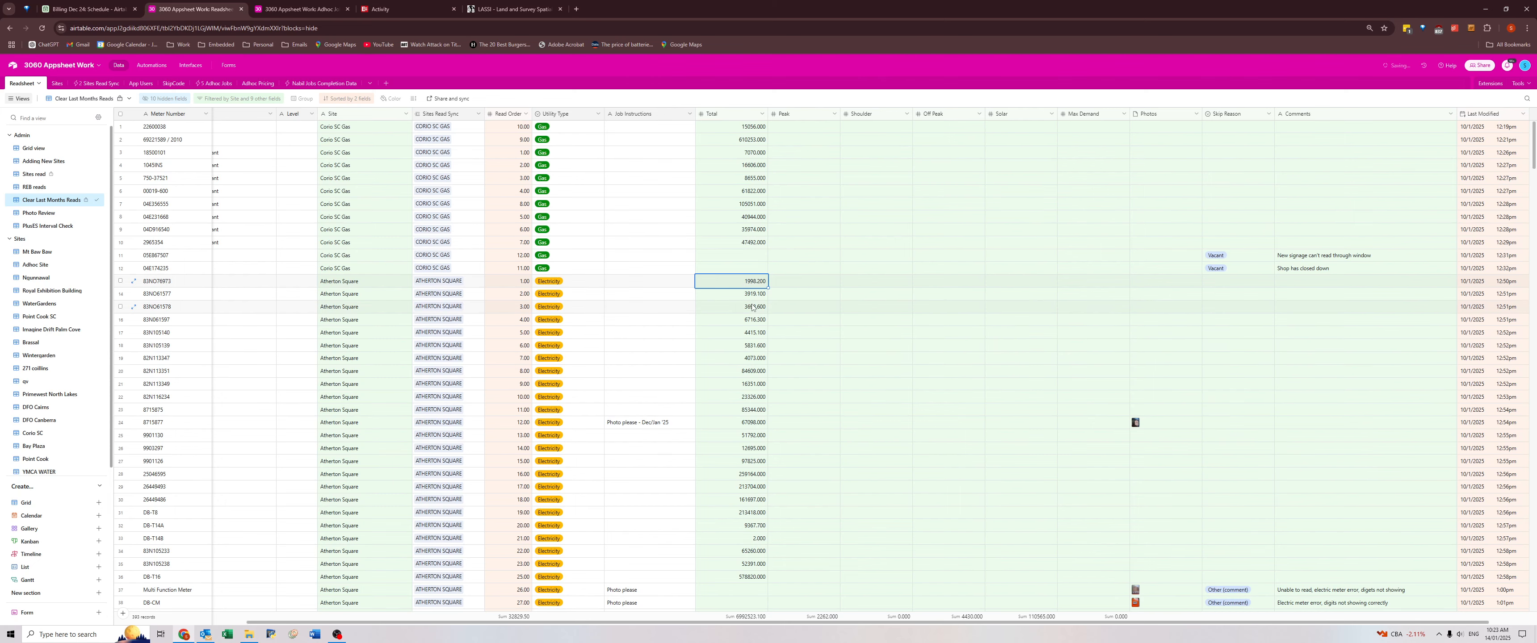
scroll(760, 332, down, 2)
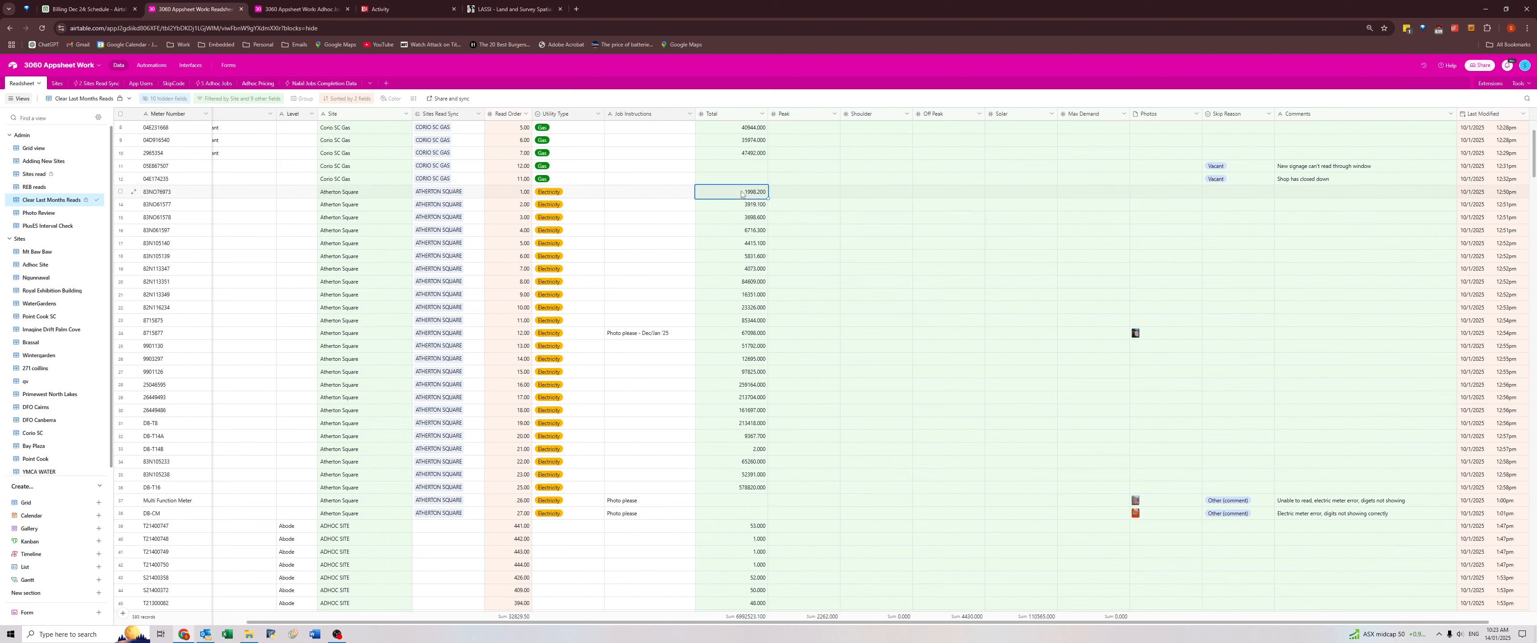
shift+click(1322, 517)
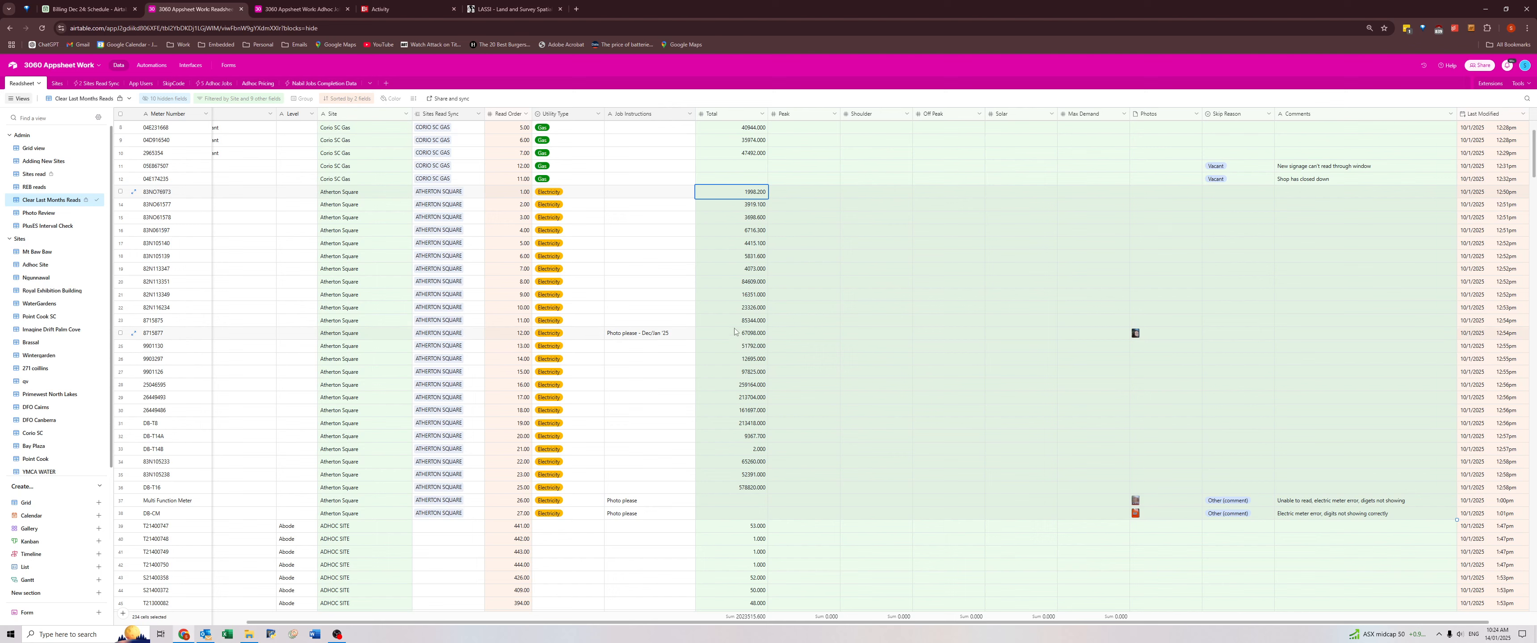
click(652, 336)
key(Delete)
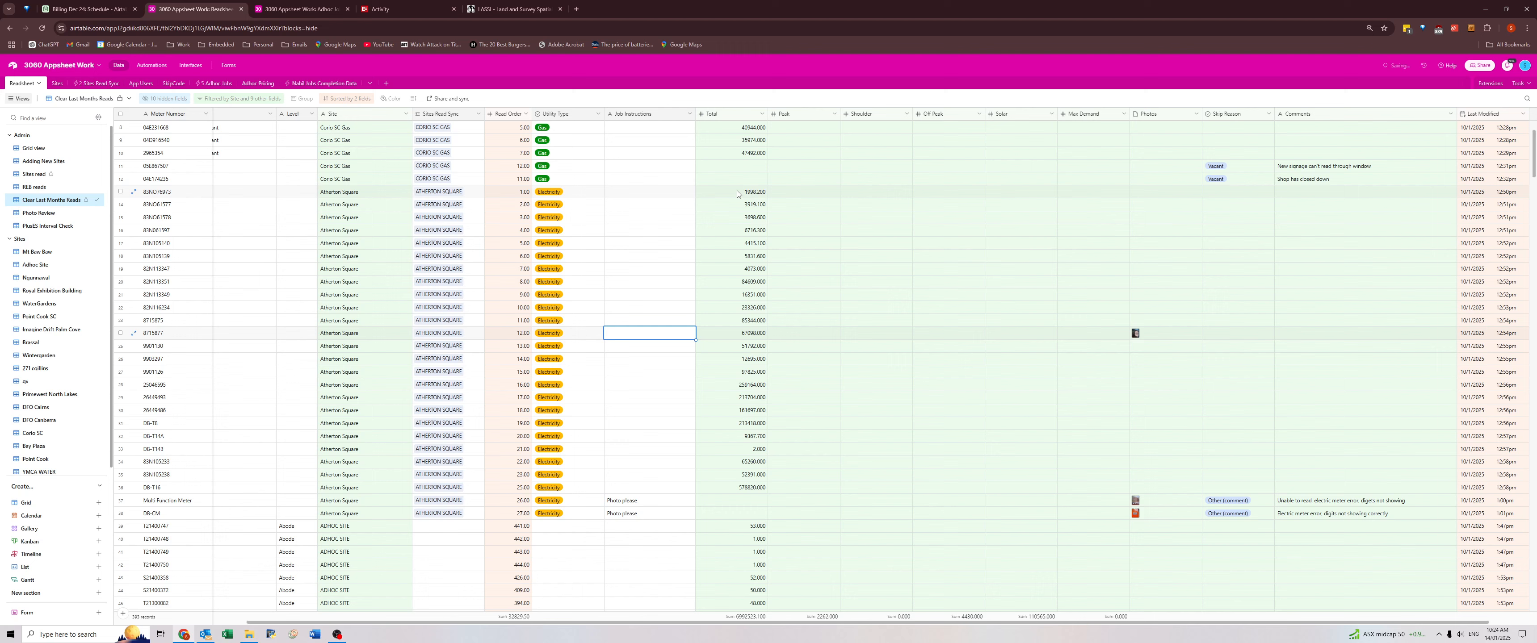
Clear the Total through Comments cells of the consecutive Atherton Square rows, from the first meter down to DB-CW.
click(738, 193)
shift+click(1331, 516)
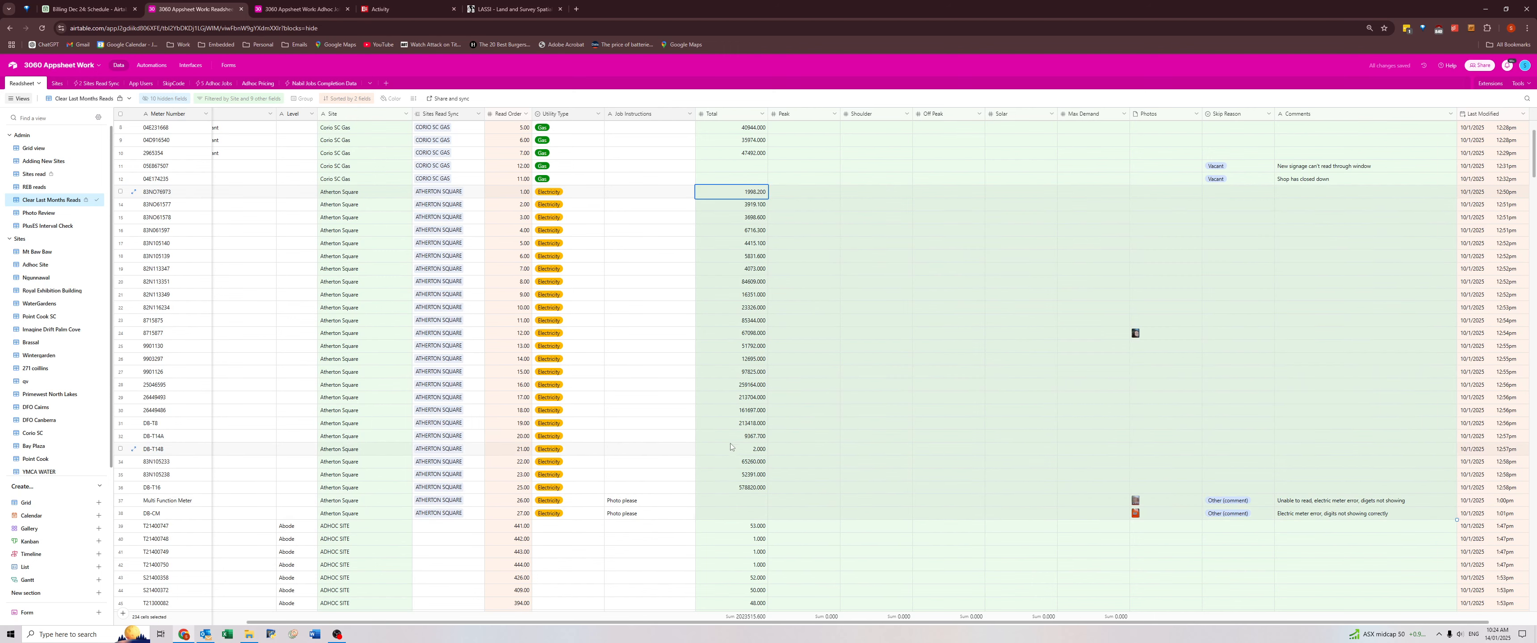
key(Delete)
key(Return)
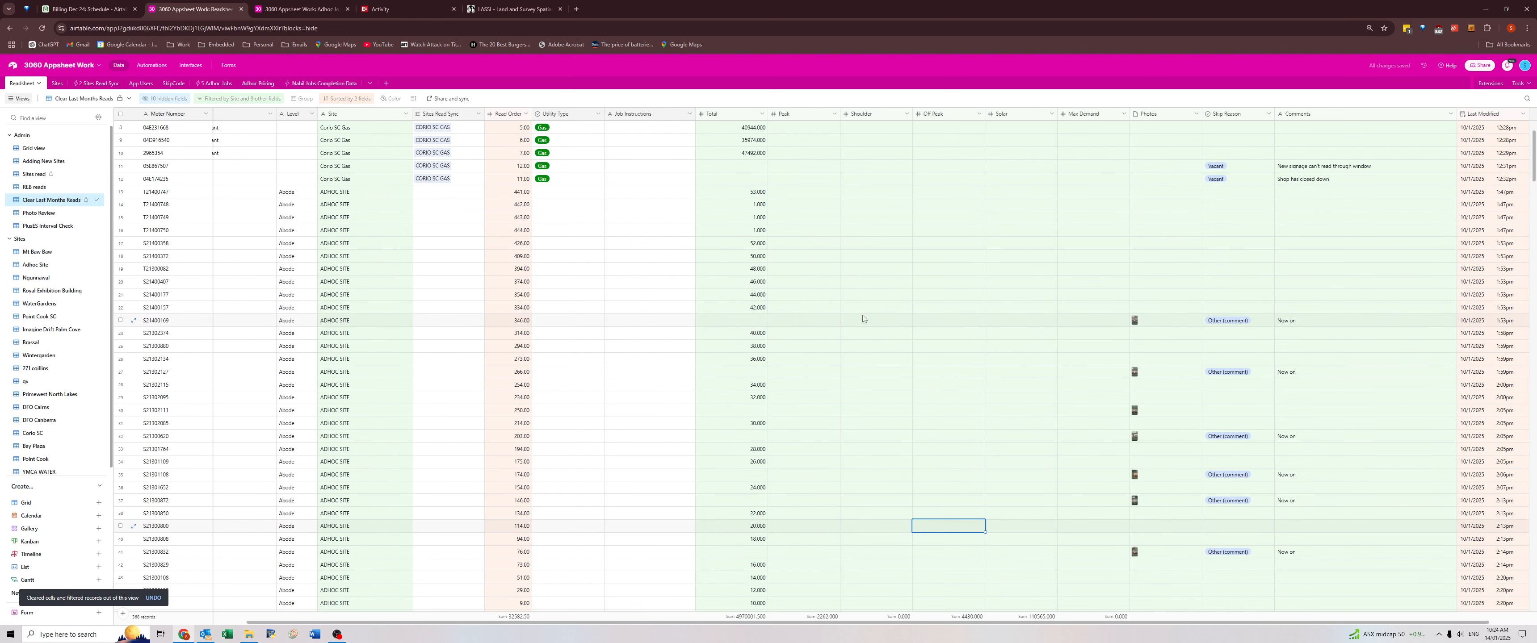
scroll(862, 314, up, 2)
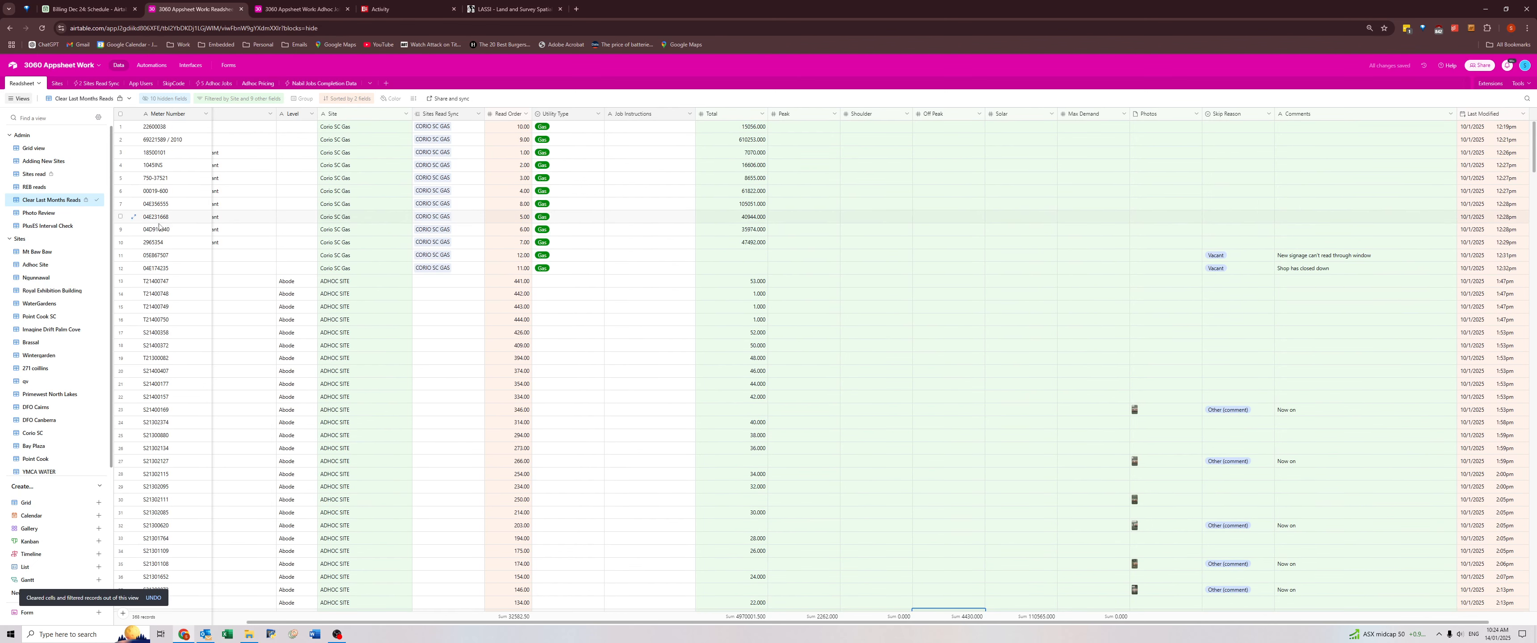
click(36, 187)
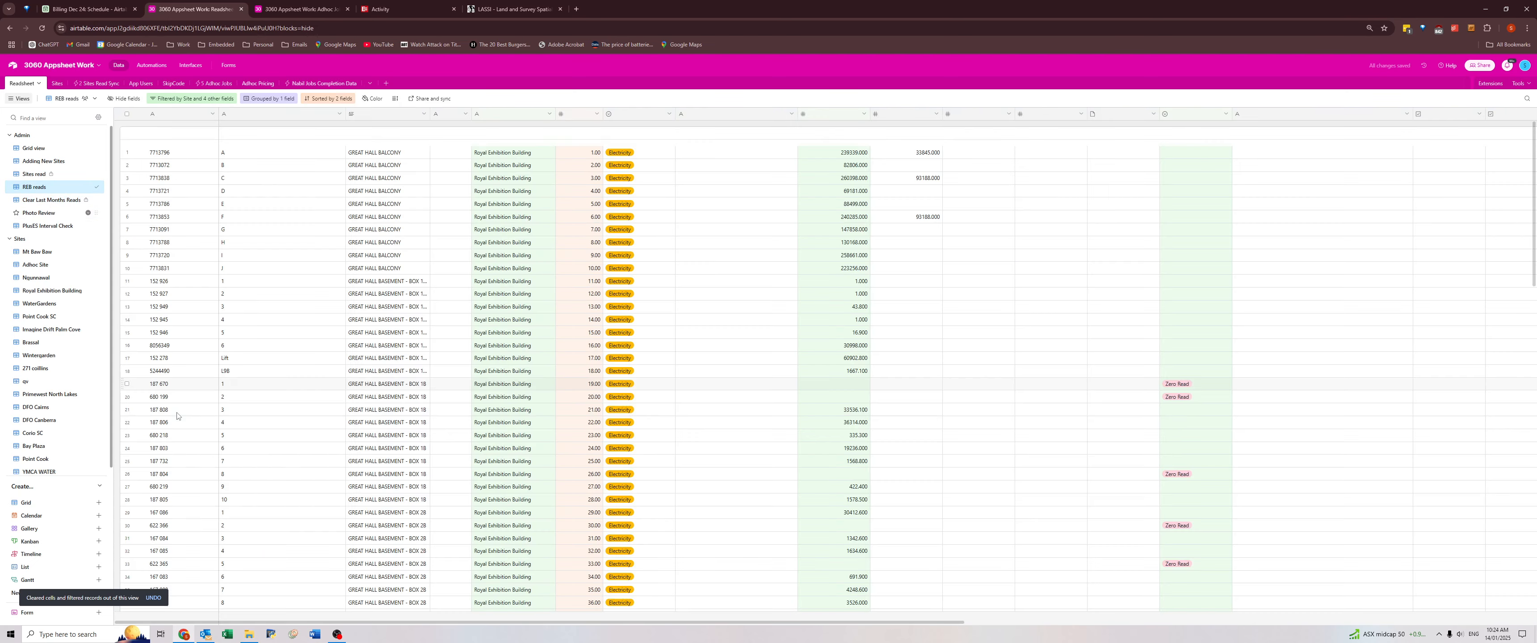
click(37, 149)
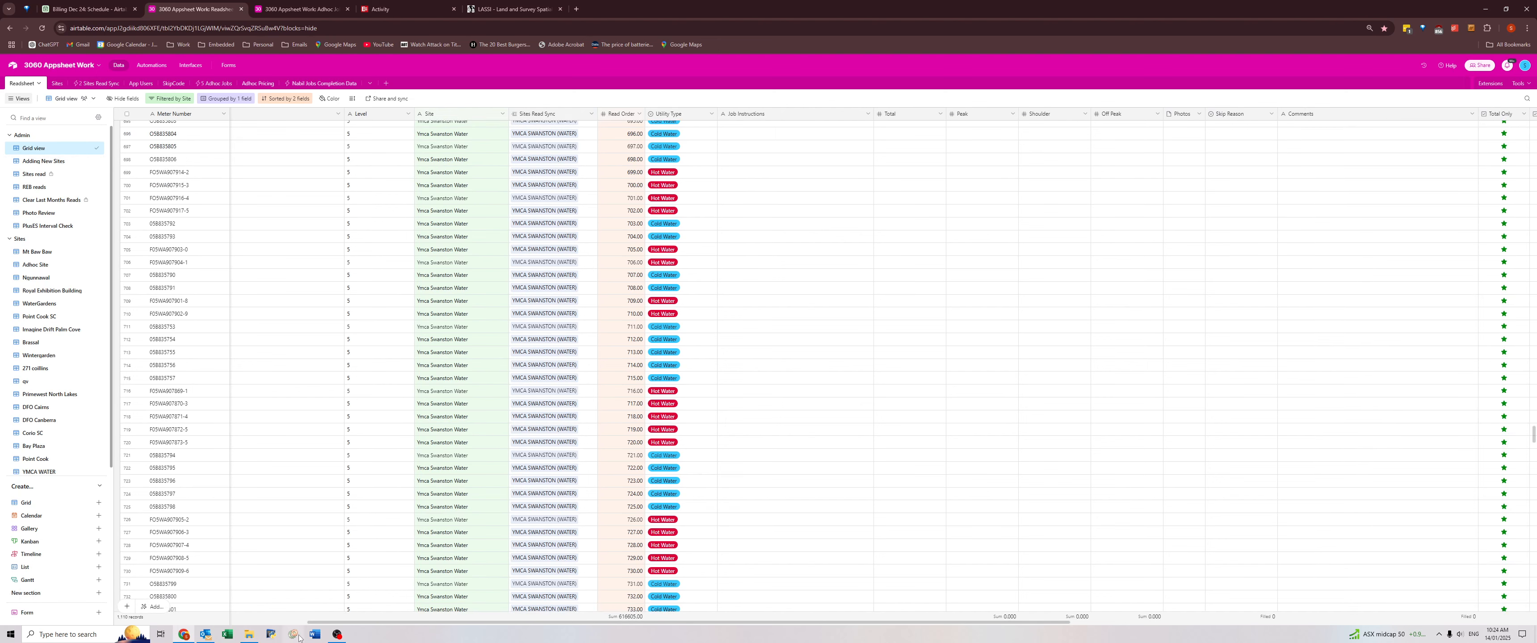
click(169, 99)
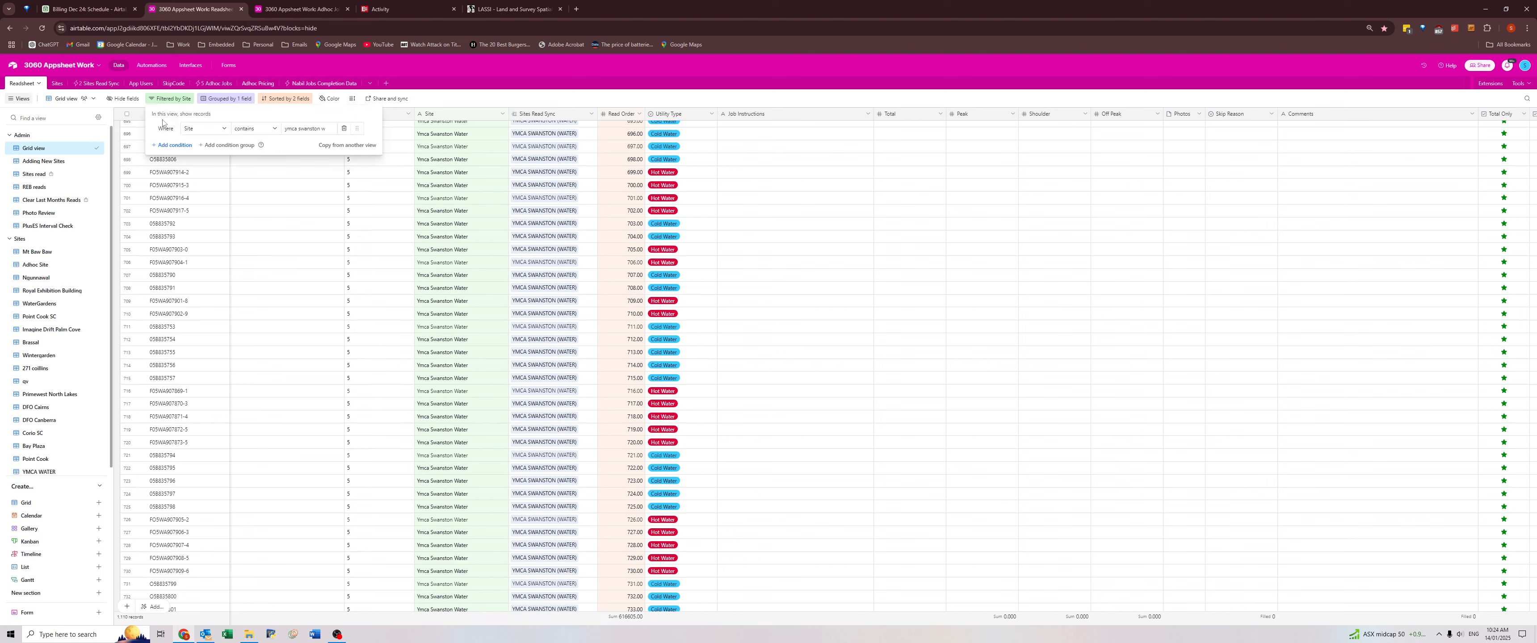
click(169, 100)
click(336, 635)
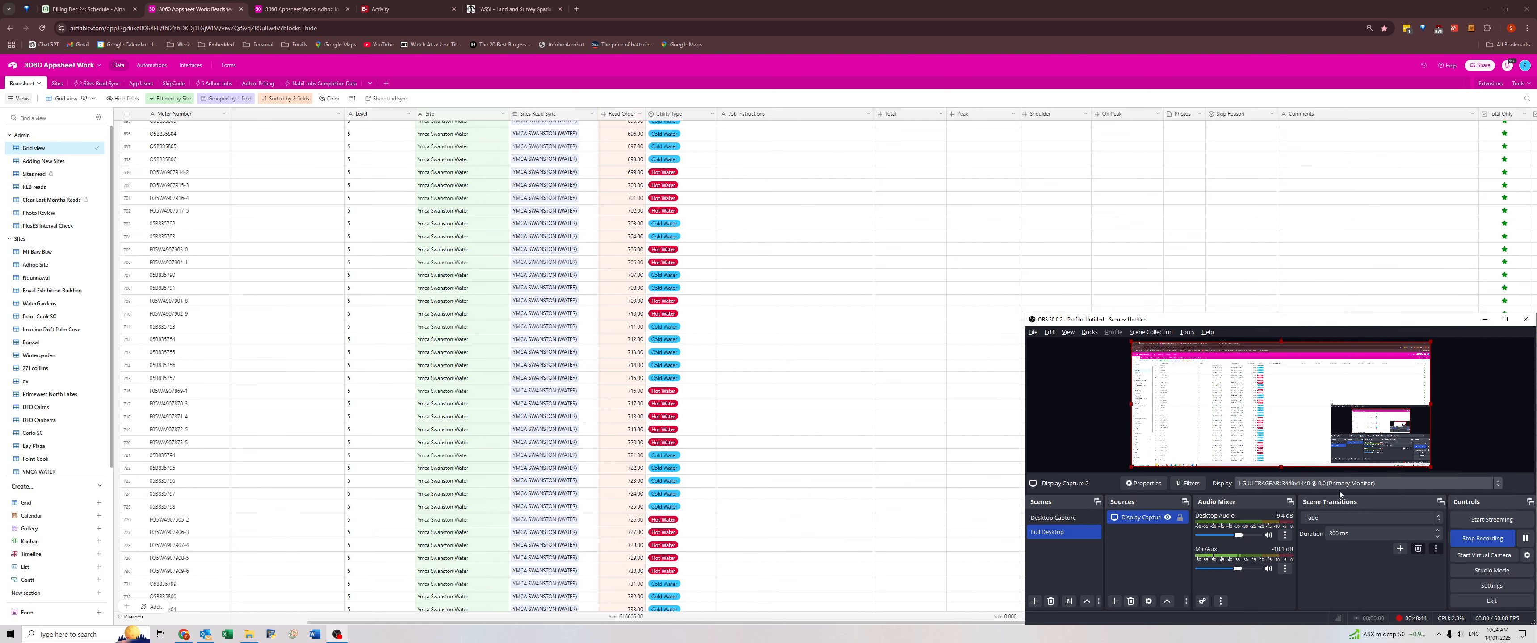
click(376, 197)
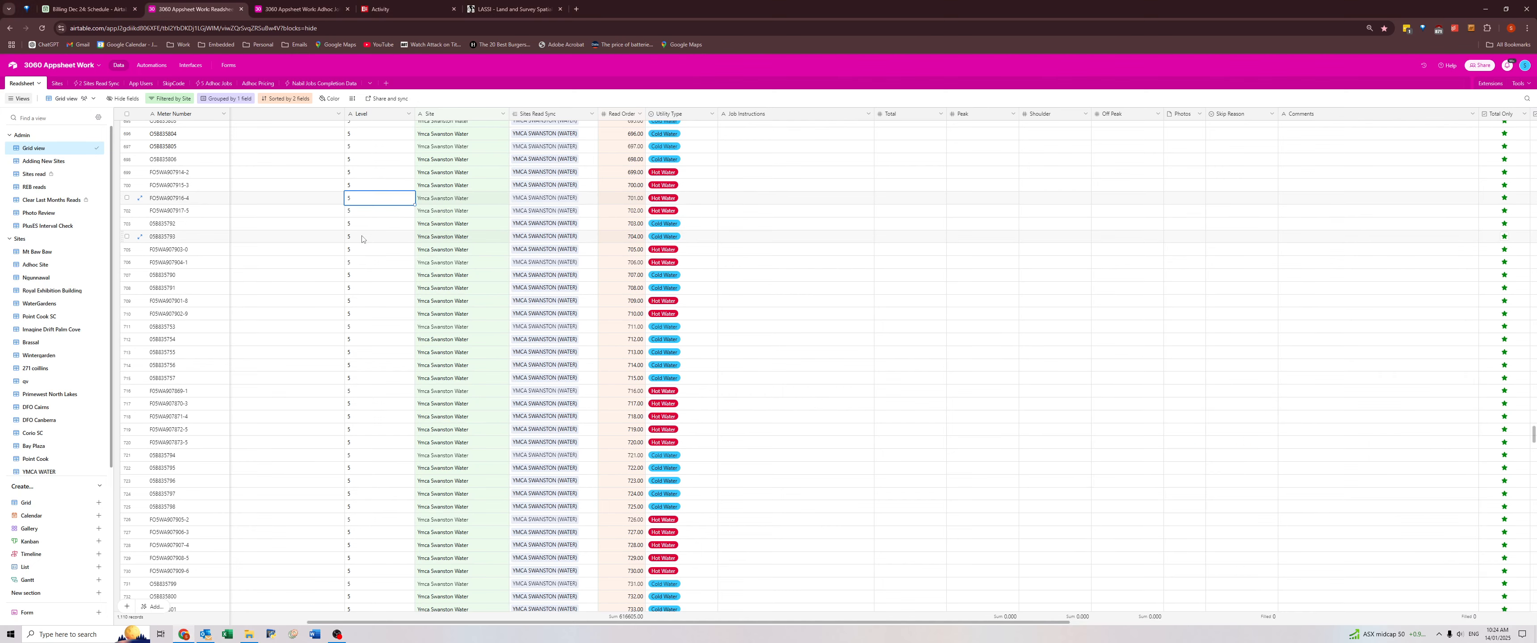
Show the Sites read view and expand its Atherton Square group to see the remaining meter.
click(36, 173)
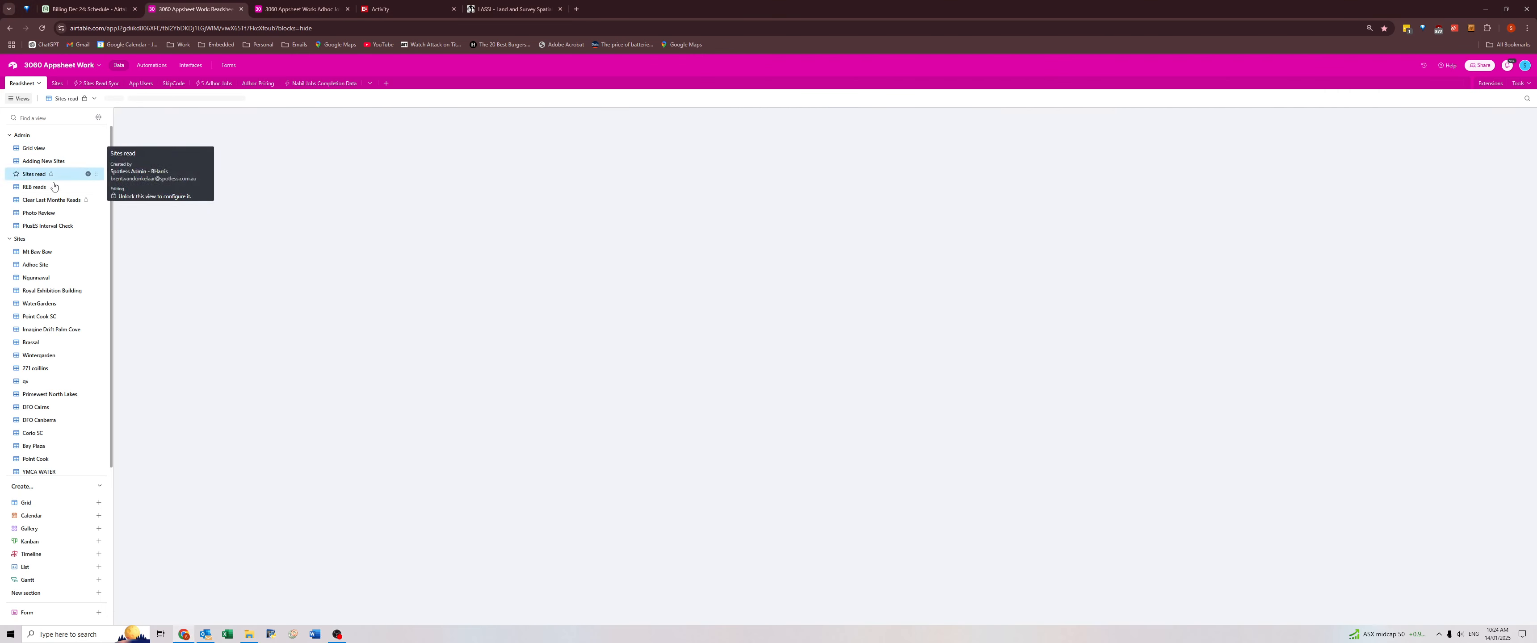
click(126, 136)
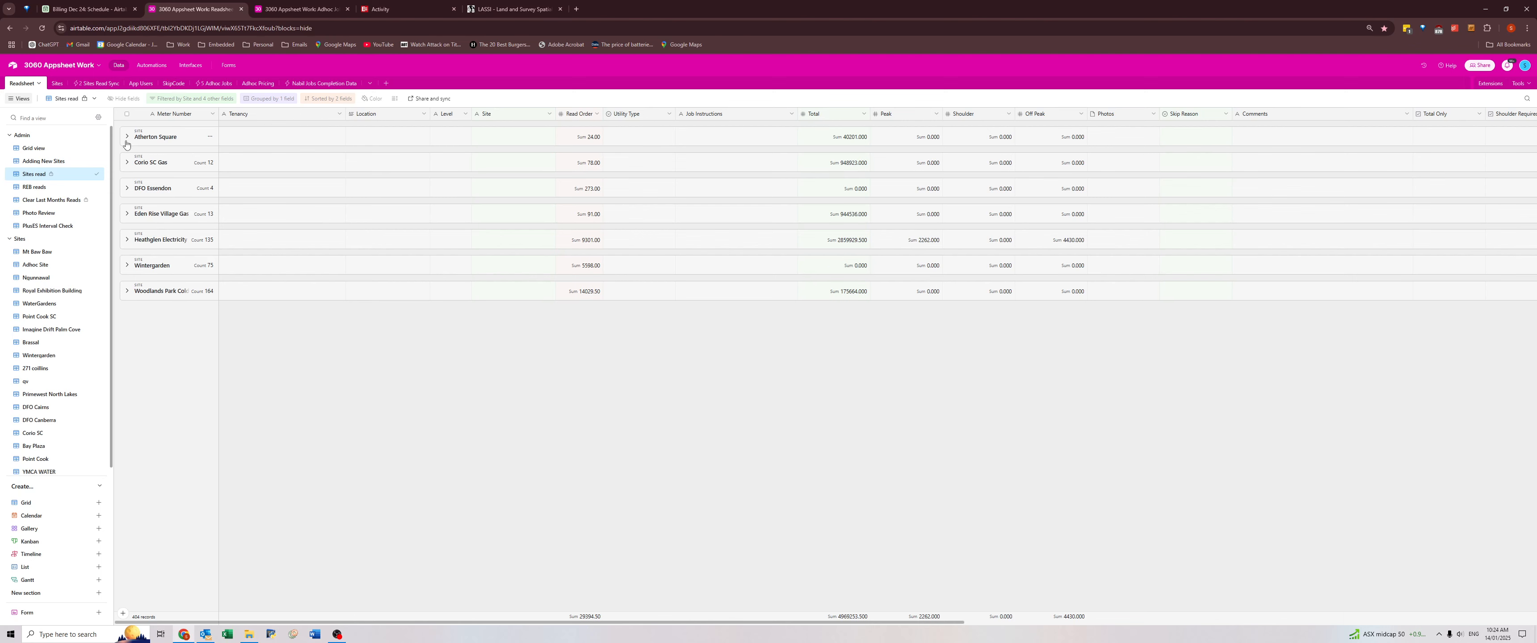
click(125, 138)
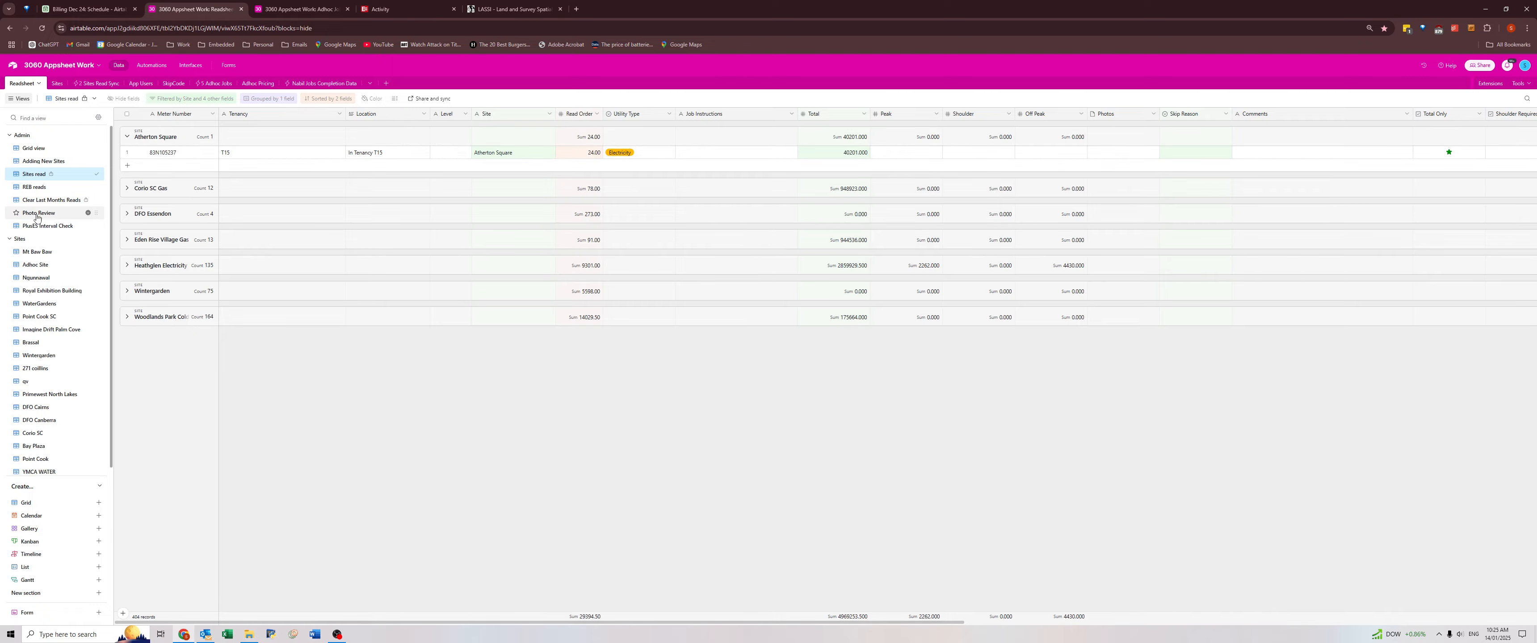
Search Clear Last Months Reads for Atherton and check the remaining Atherton Square meter's total there and in Sites read.
click(51, 199)
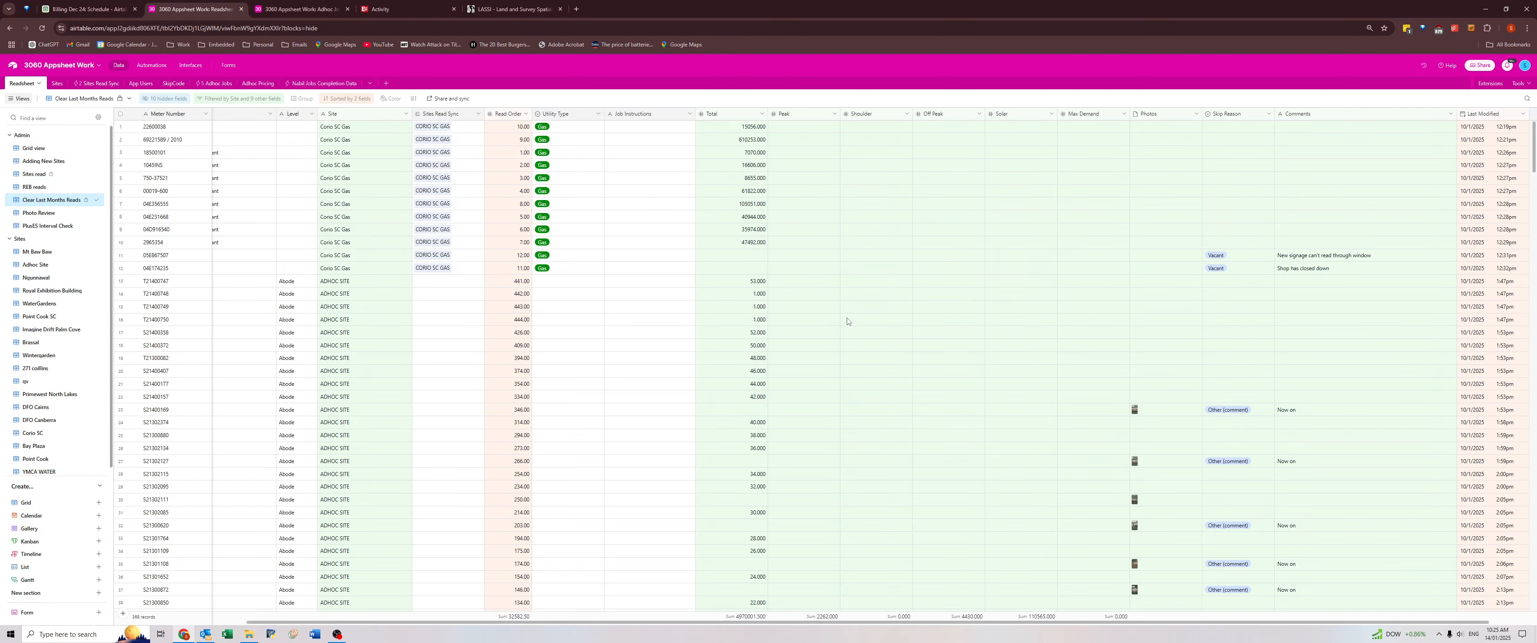
scroll(847, 321, down, 20)
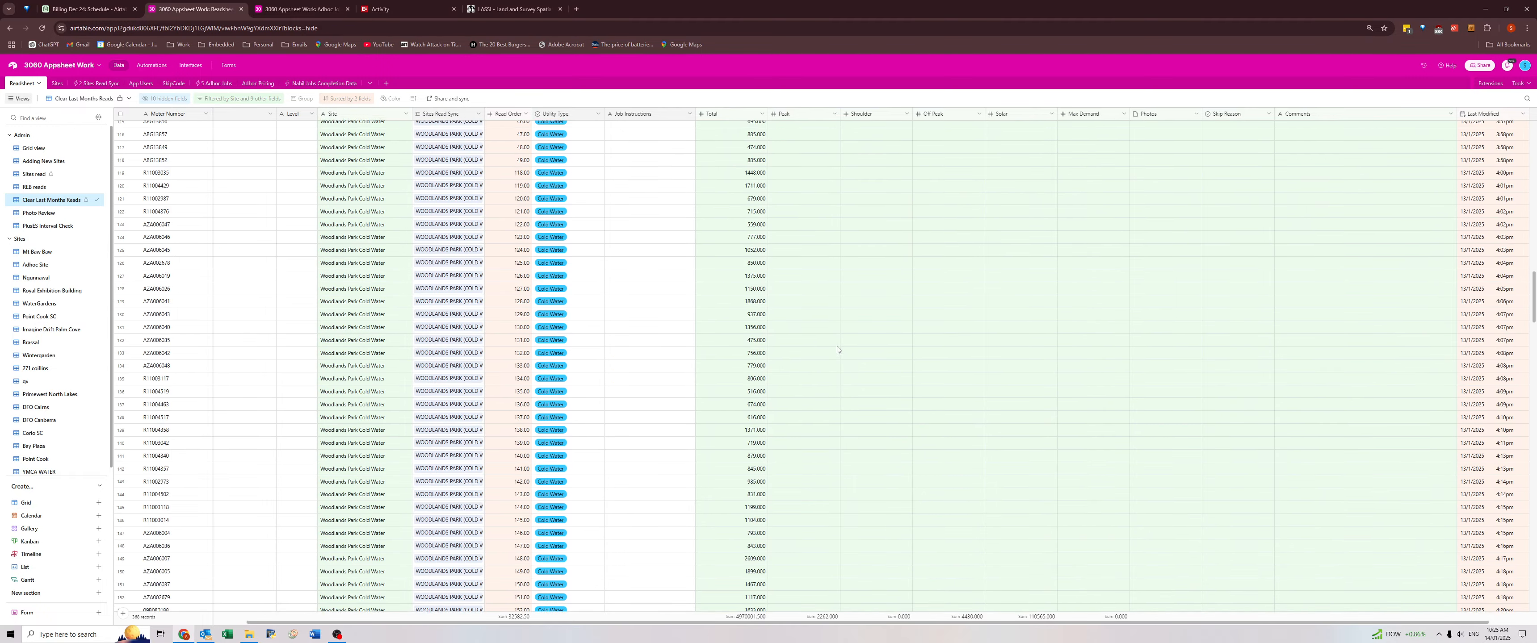
scroll(837, 349, down, 20)
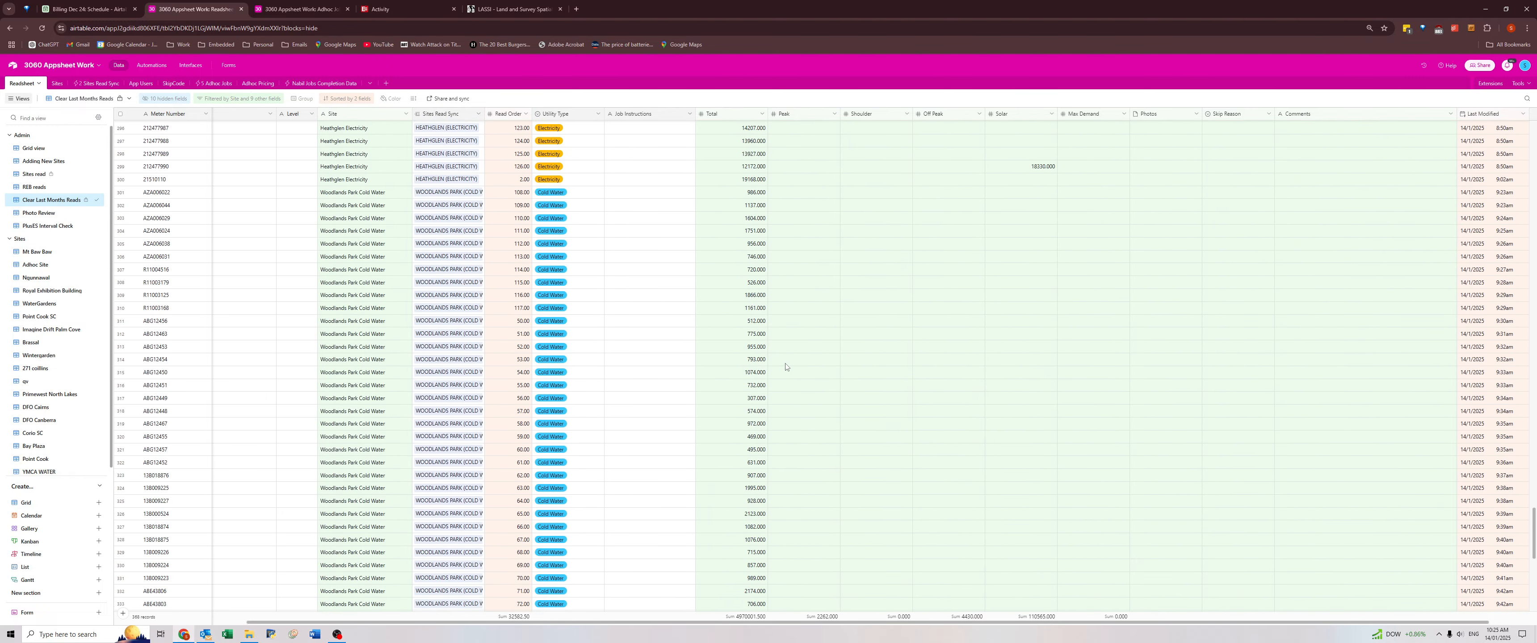
scroll(785, 367, down, 3)
key(ctrl+f)
text(atrherton)
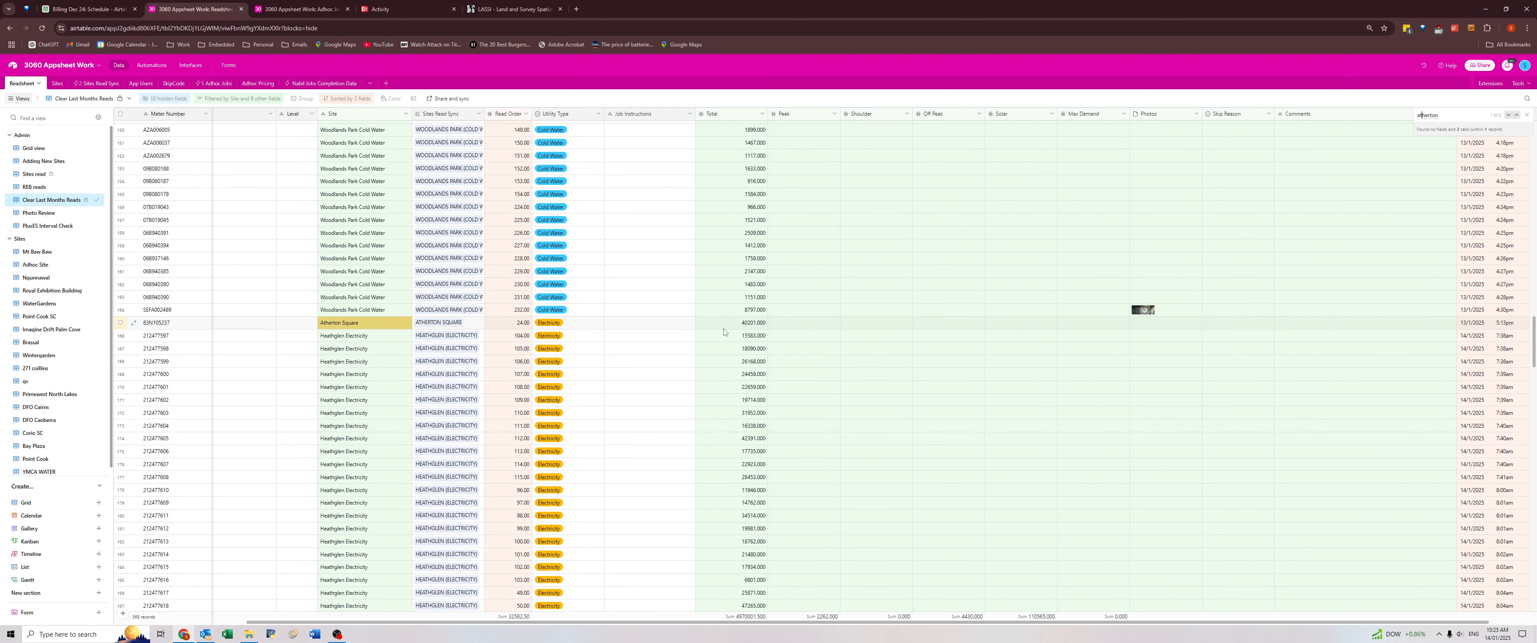
click(728, 326)
click(41, 174)
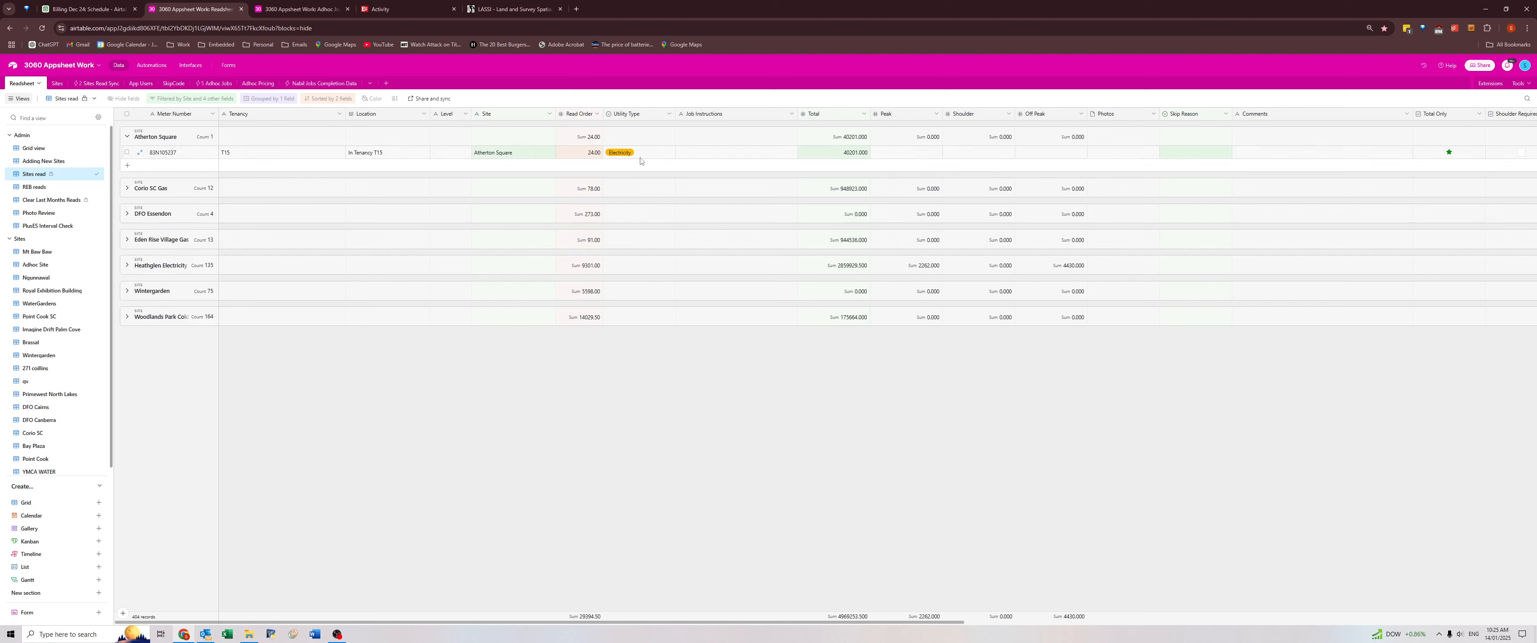
click(835, 153)
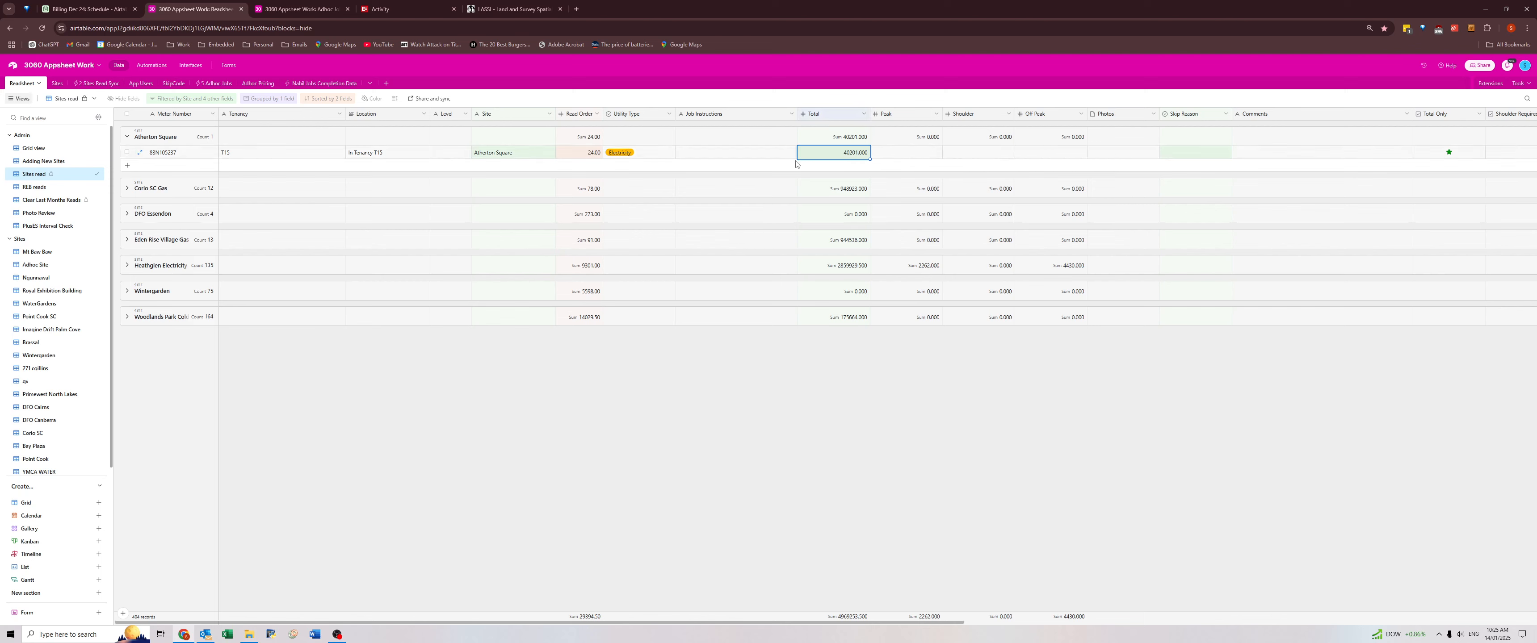
Clear the remaining Atherton Square meter's Total in Sites read and return to the Clear Last Months Reads view.
key(Delete)
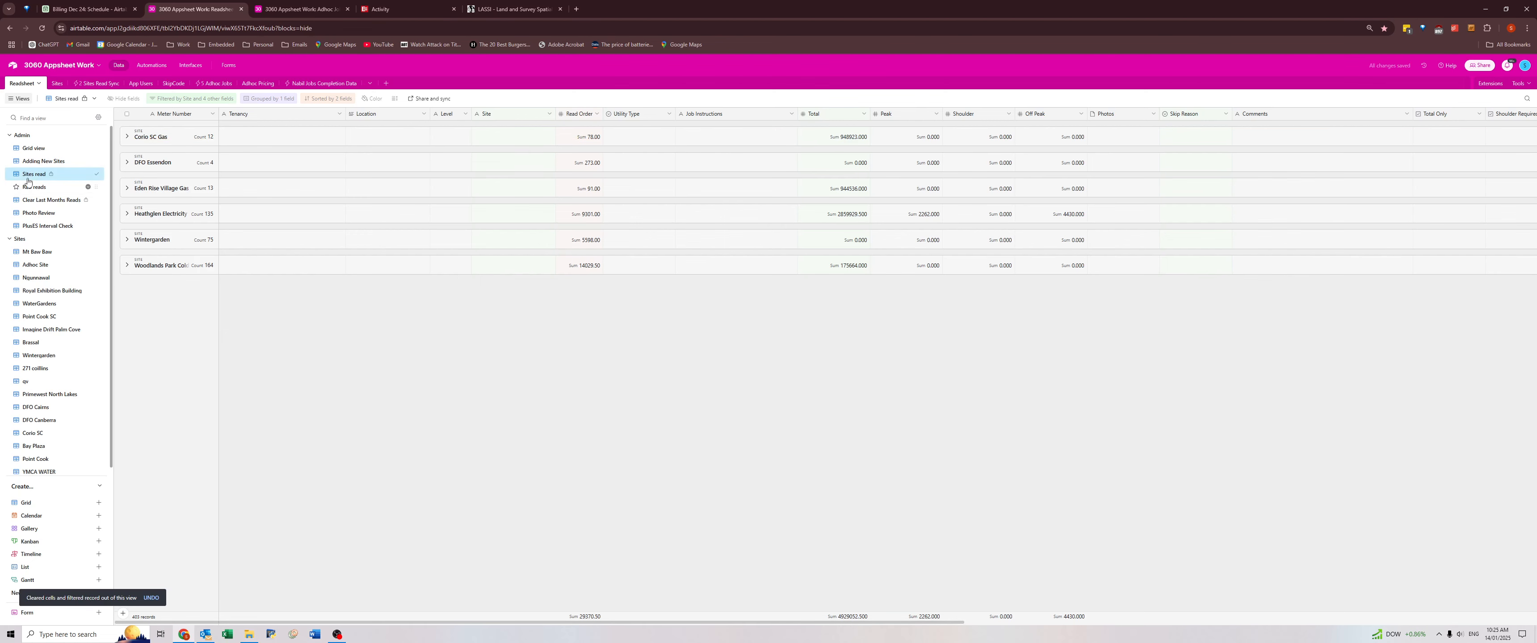
click(47, 200)
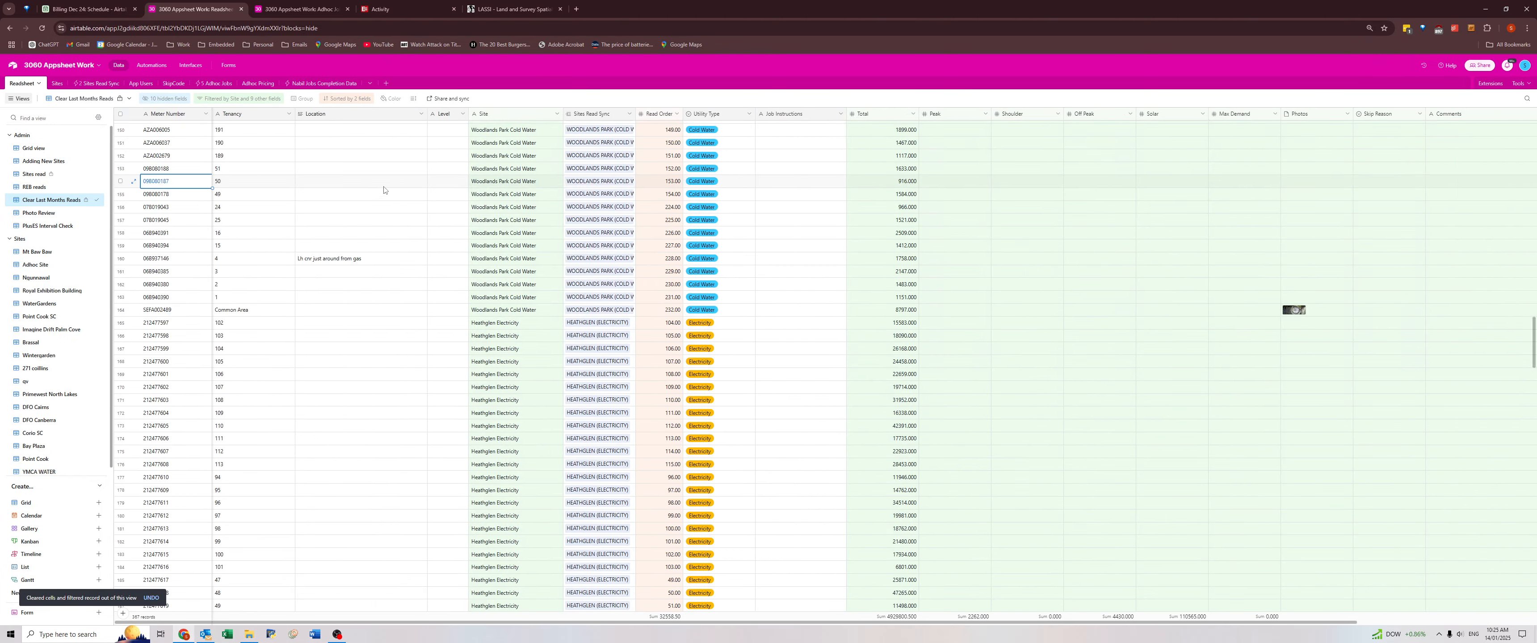
Examine the records left in Clear Last Months Reads, from Corio SC Gas through Eden Rise, Heathglen and Woodlands Park.
click(901, 284)
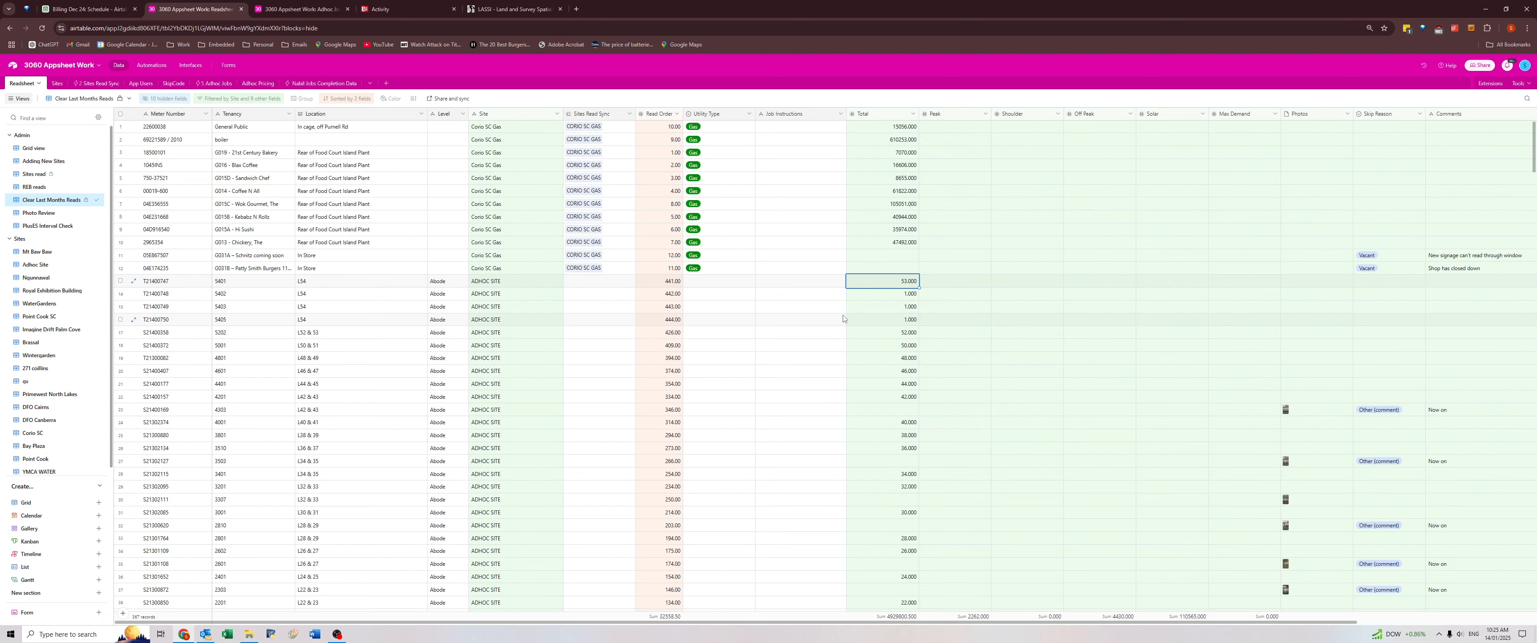
scroll(857, 327, down, 10)
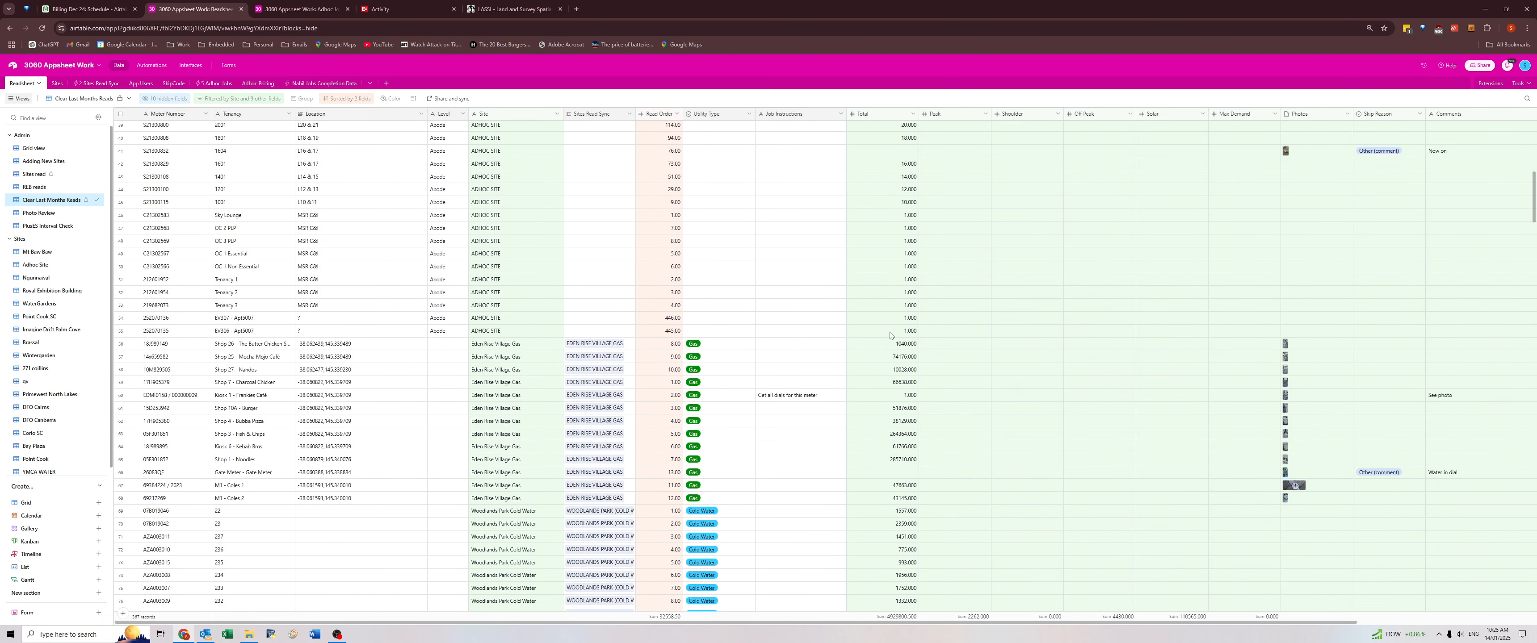
click(624, 302)
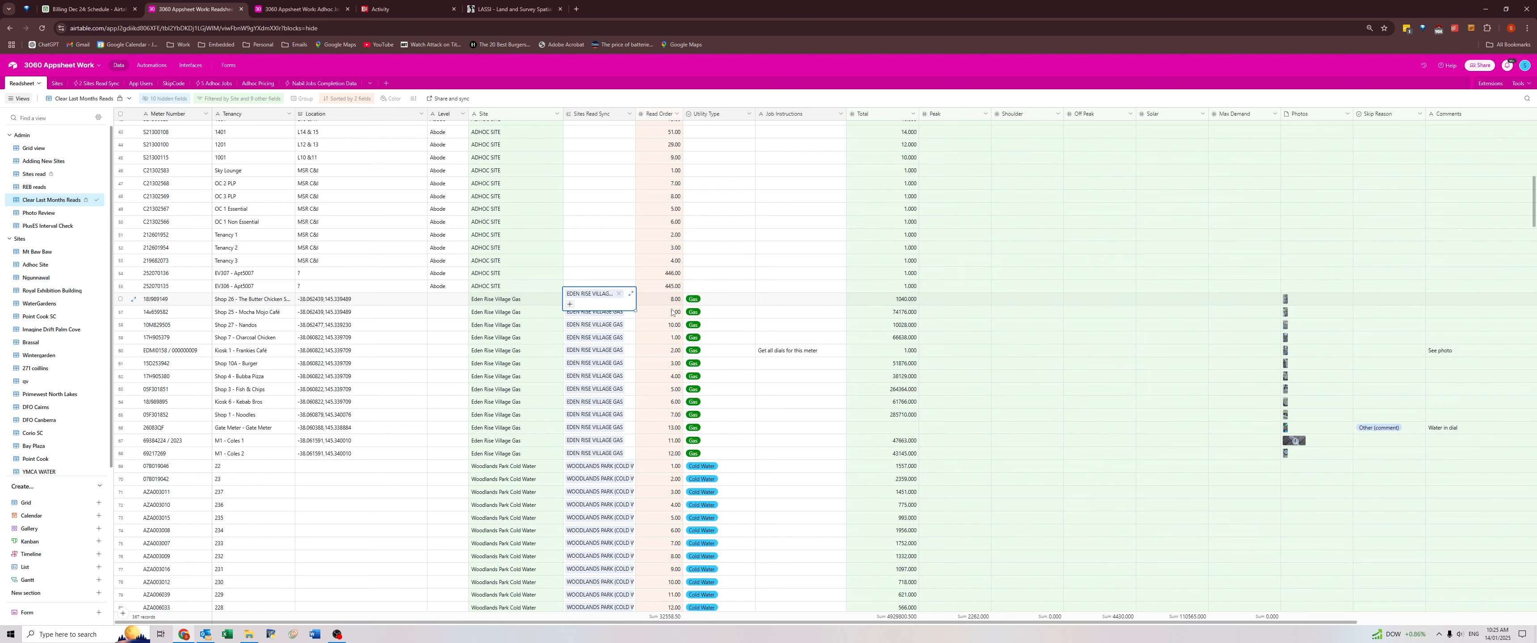
click(898, 303)
scroll(902, 316, down, 2)
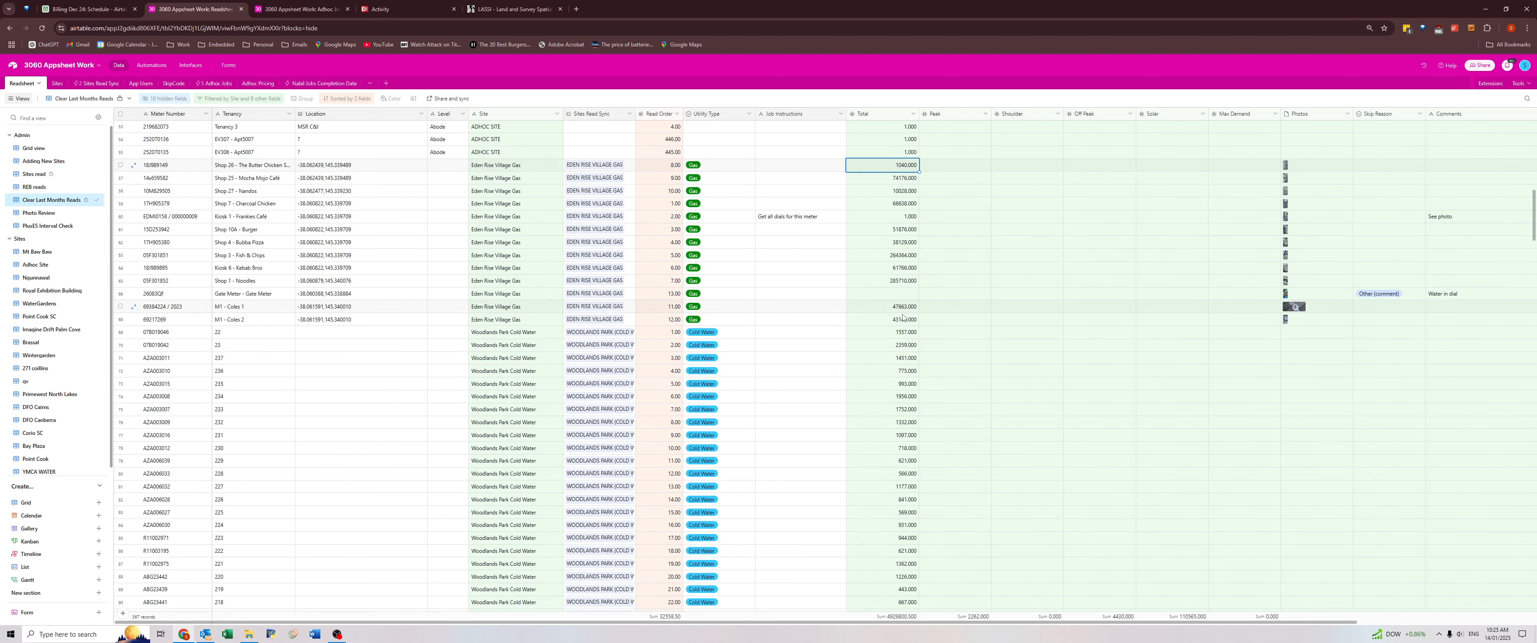
scroll(859, 341, down, 20)
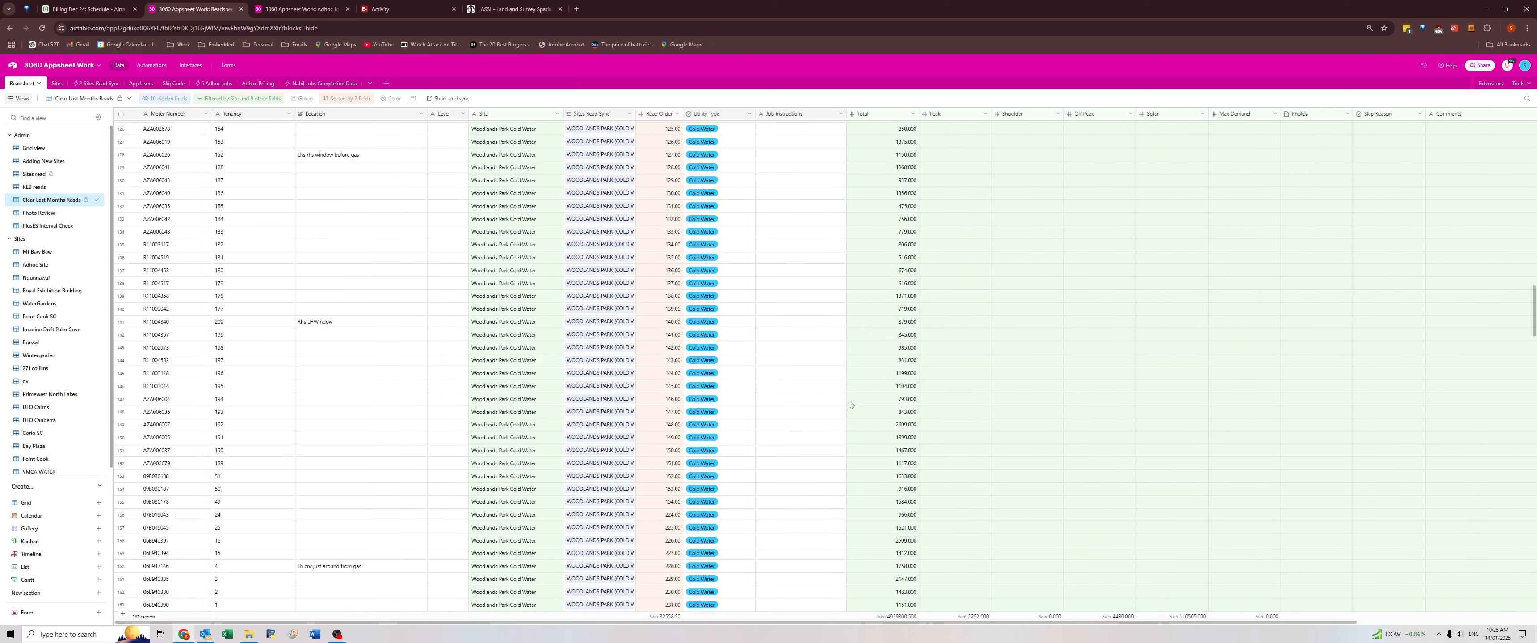
scroll(850, 405, down, 18)
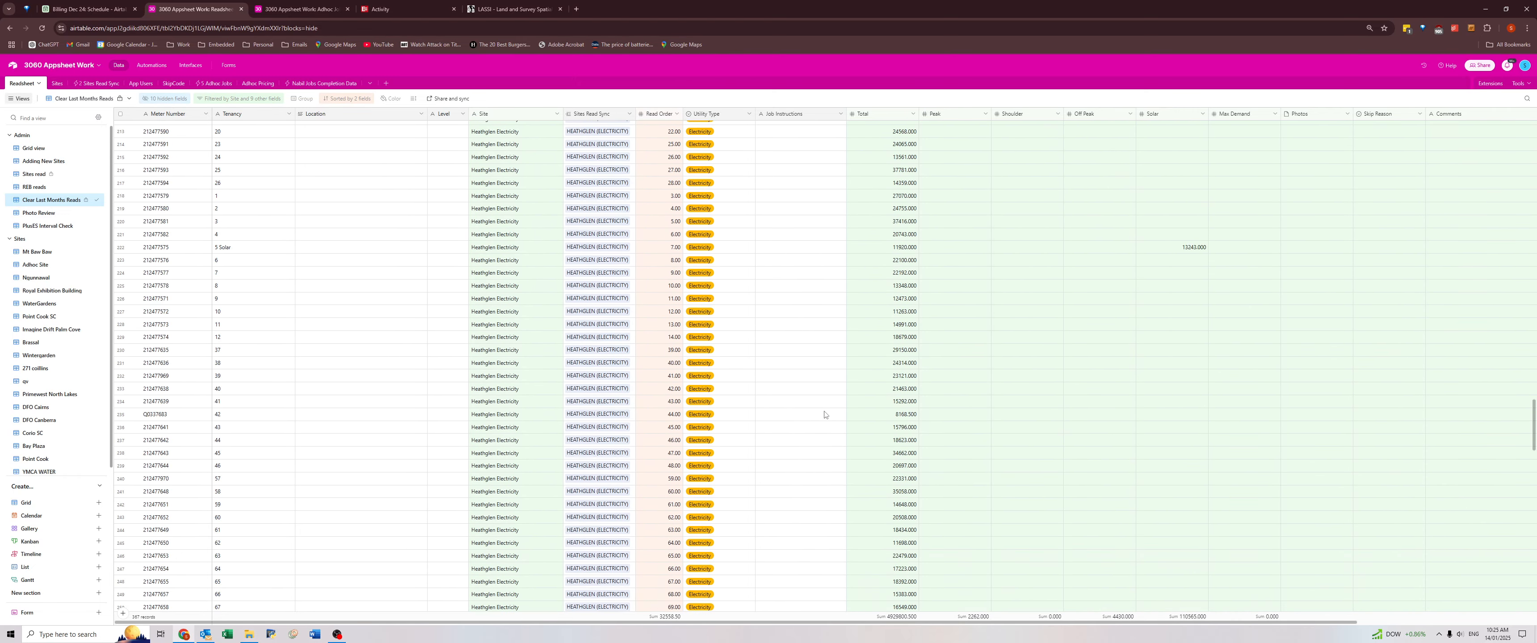
scroll(822, 417, down, 14)
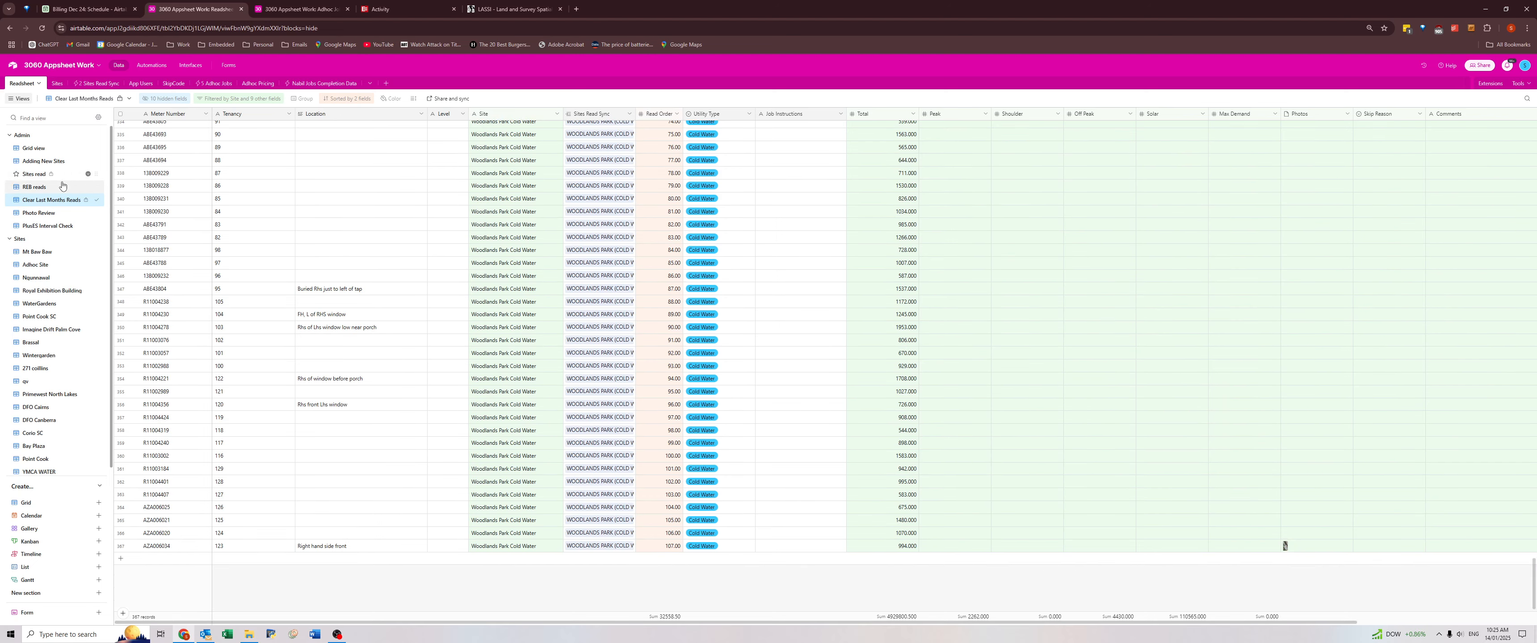
Show the Sites read view and expand the Corio SC Gas group to review its meters, collapsing it when done.
click(36, 173)
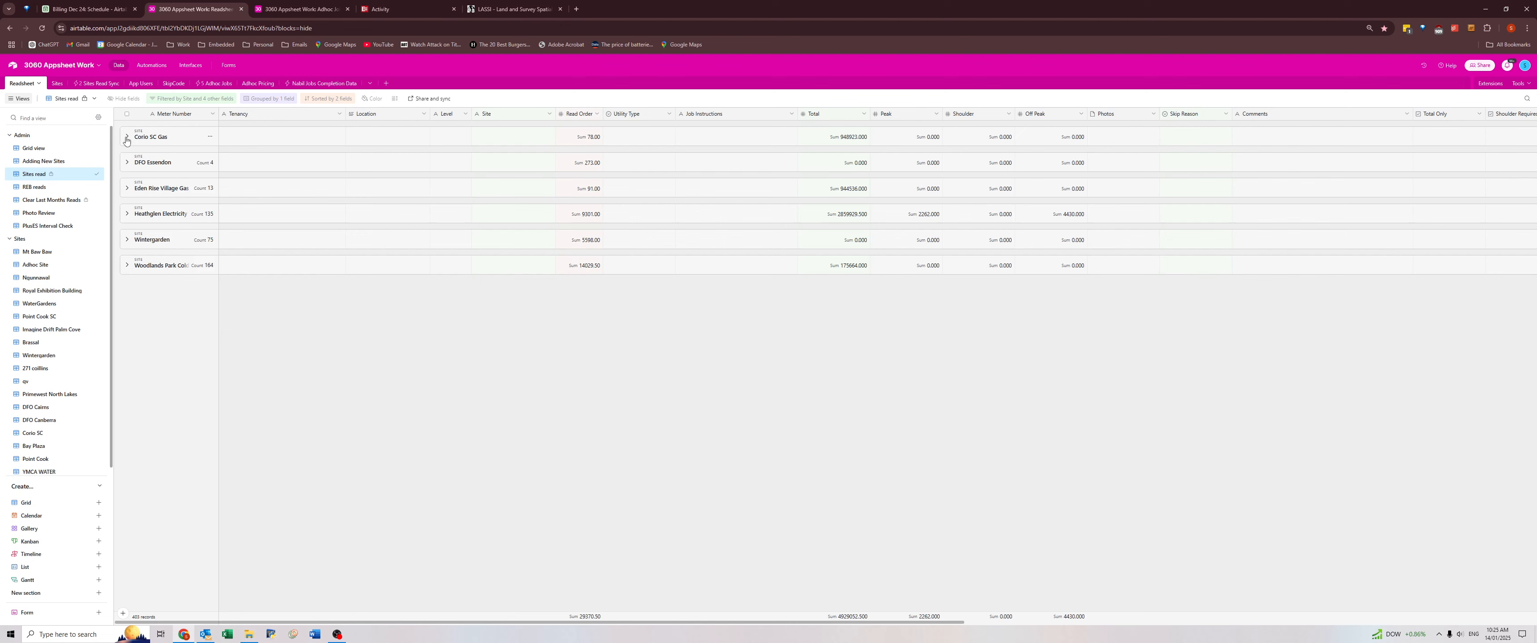
click(127, 138)
click(127, 139)
click(127, 138)
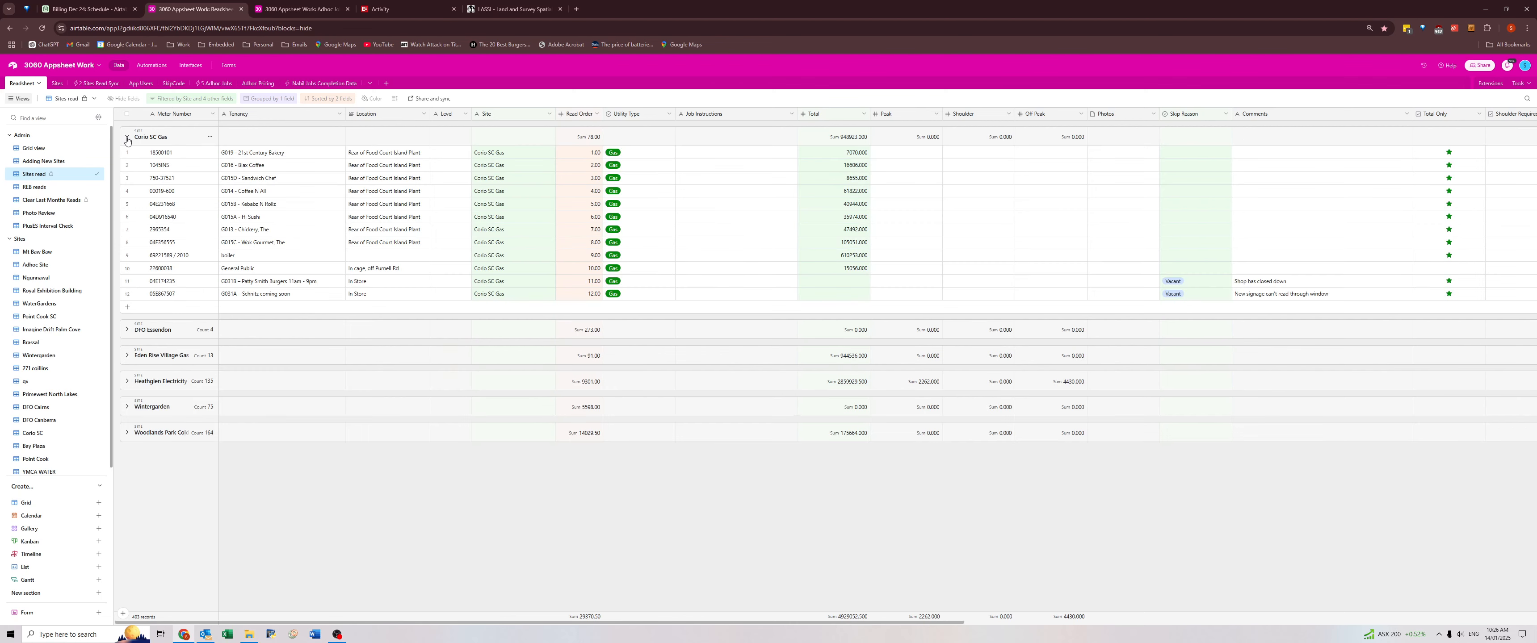
click(126, 138)
Expand the DFO Essendon group and check the Job Instructions and Skip Reason of its meters.
click(126, 163)
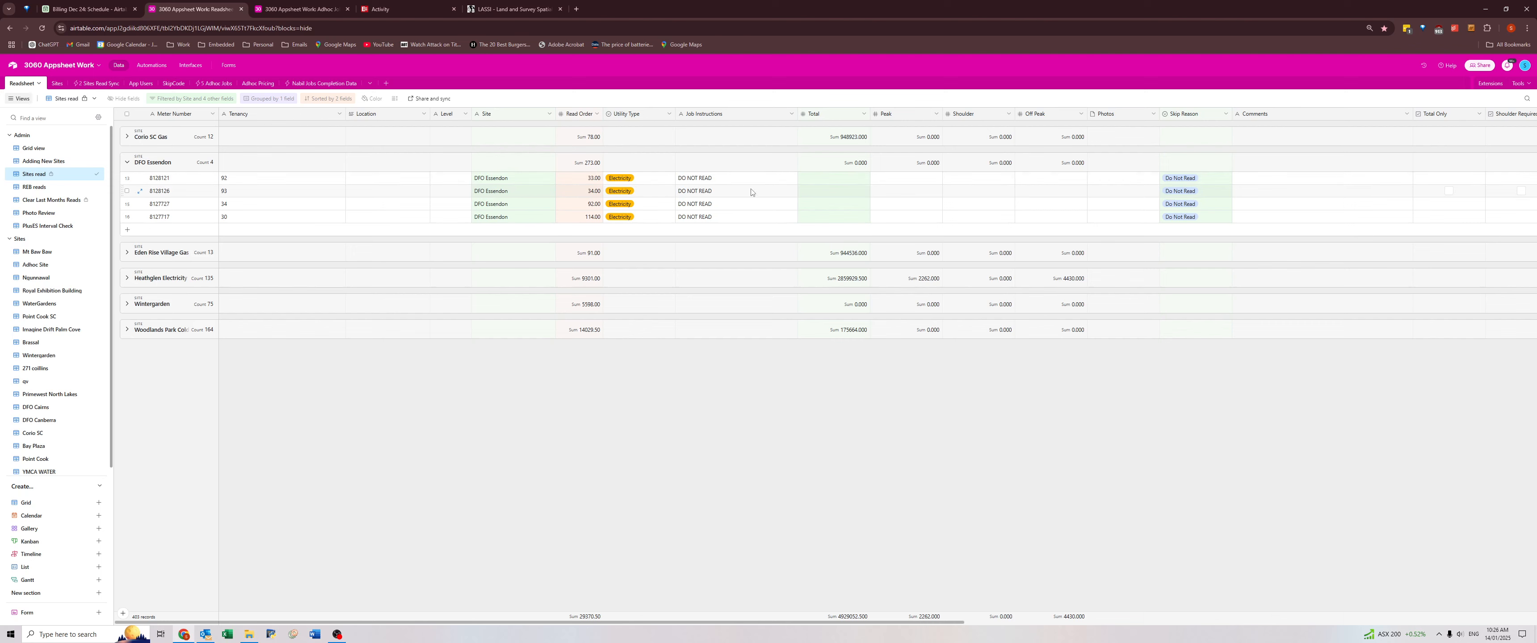
drag(752, 177, 1209, 224)
click(1208, 219)
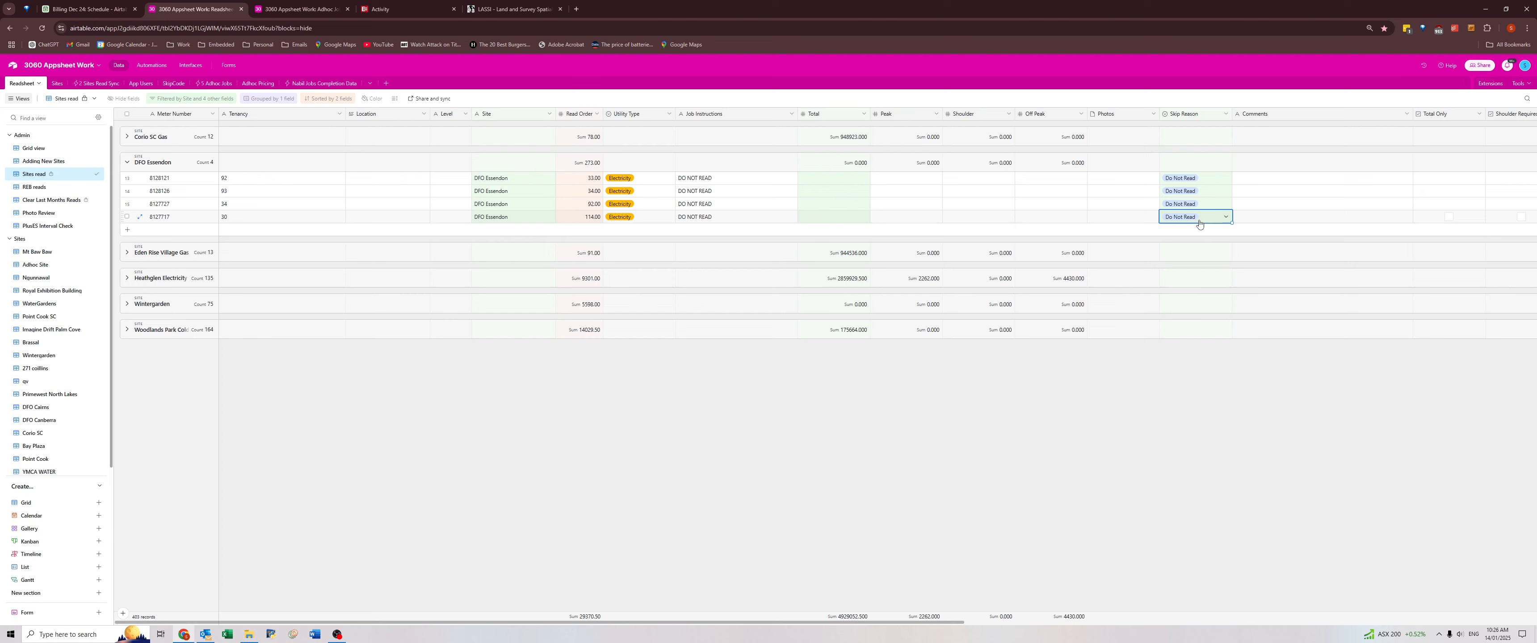
Check the filter conditions of the Clear Last Months Reads view, including its Skip Reason rule for Do Not Read.
click(36, 203)
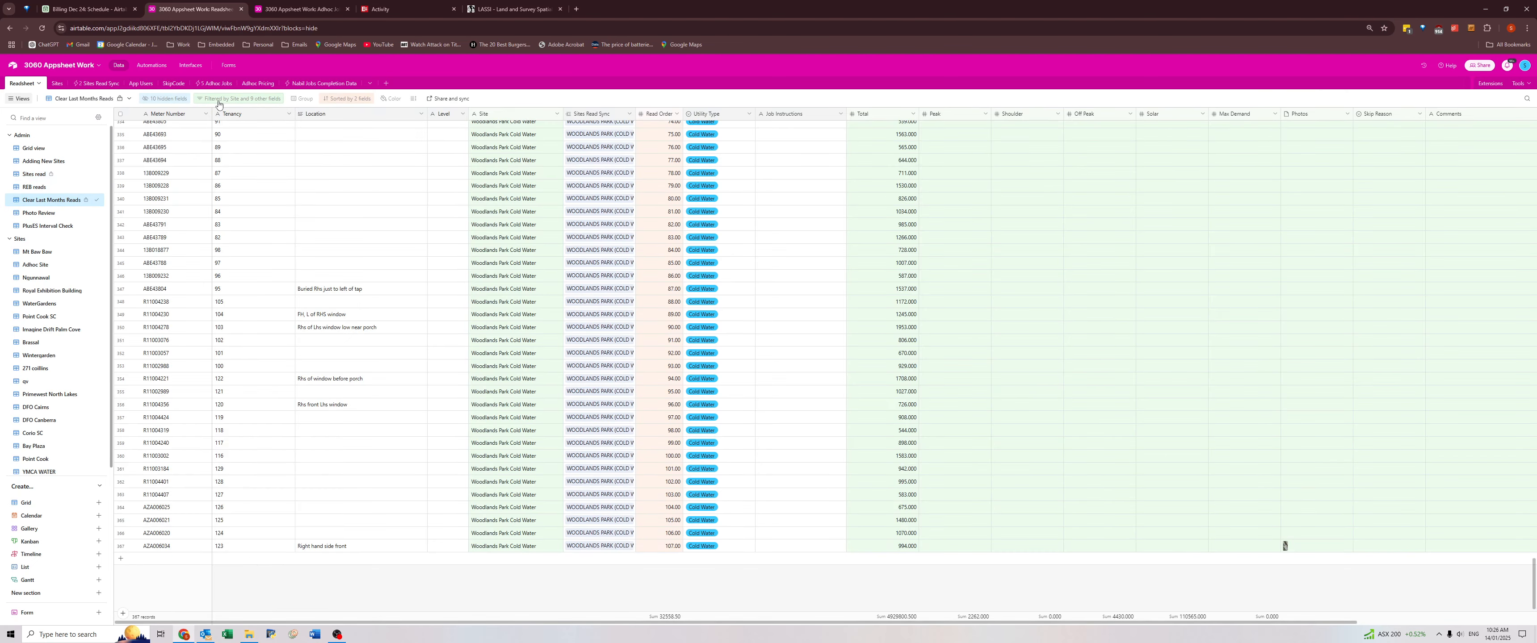
click(222, 99)
scroll(416, 246, down, 2)
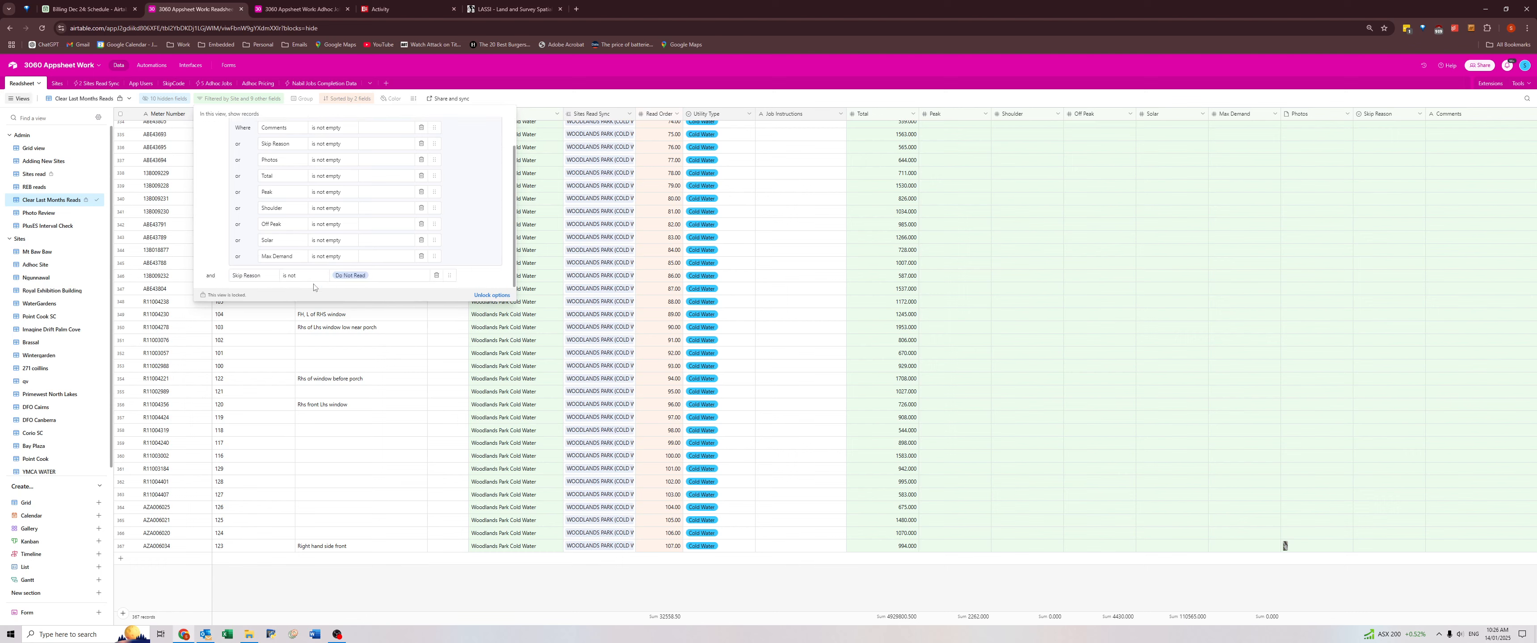
click(309, 353)
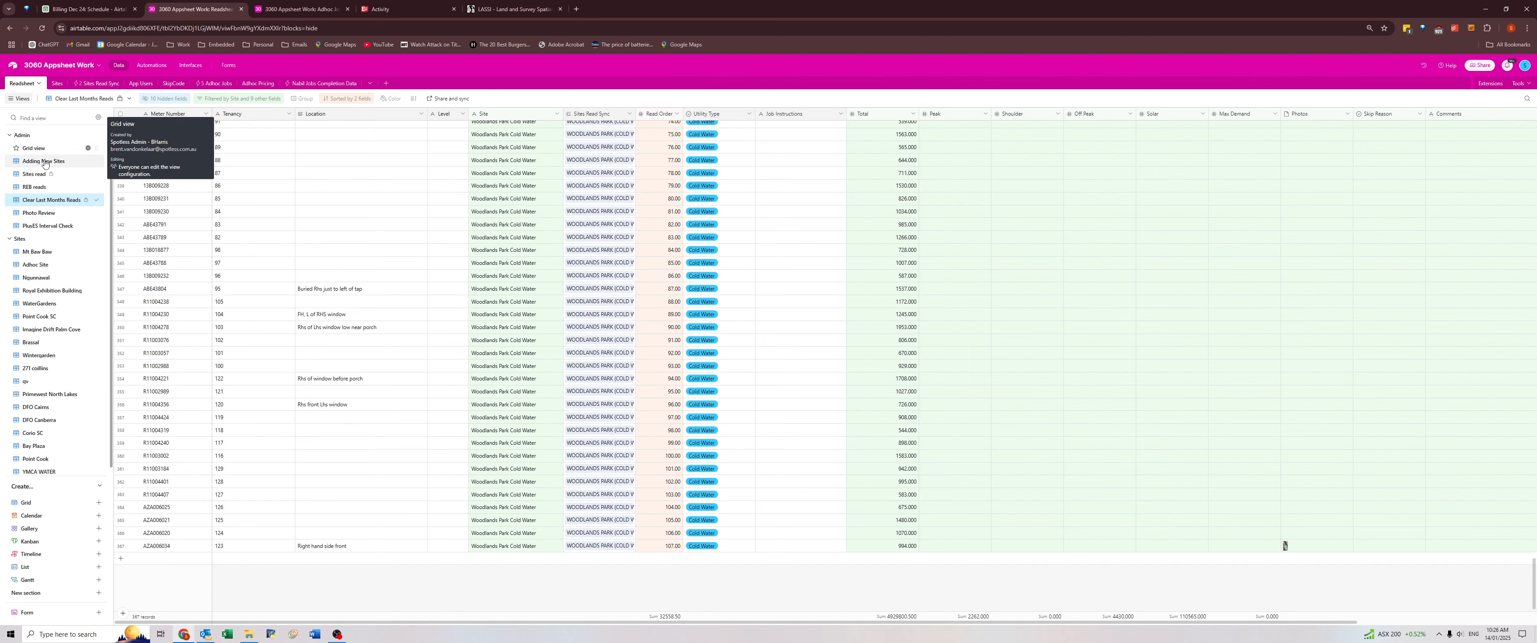
Return to Sites read, reopen the DFO Essendon group and review its meters' Do Not Read skip reasons.
click(39, 174)
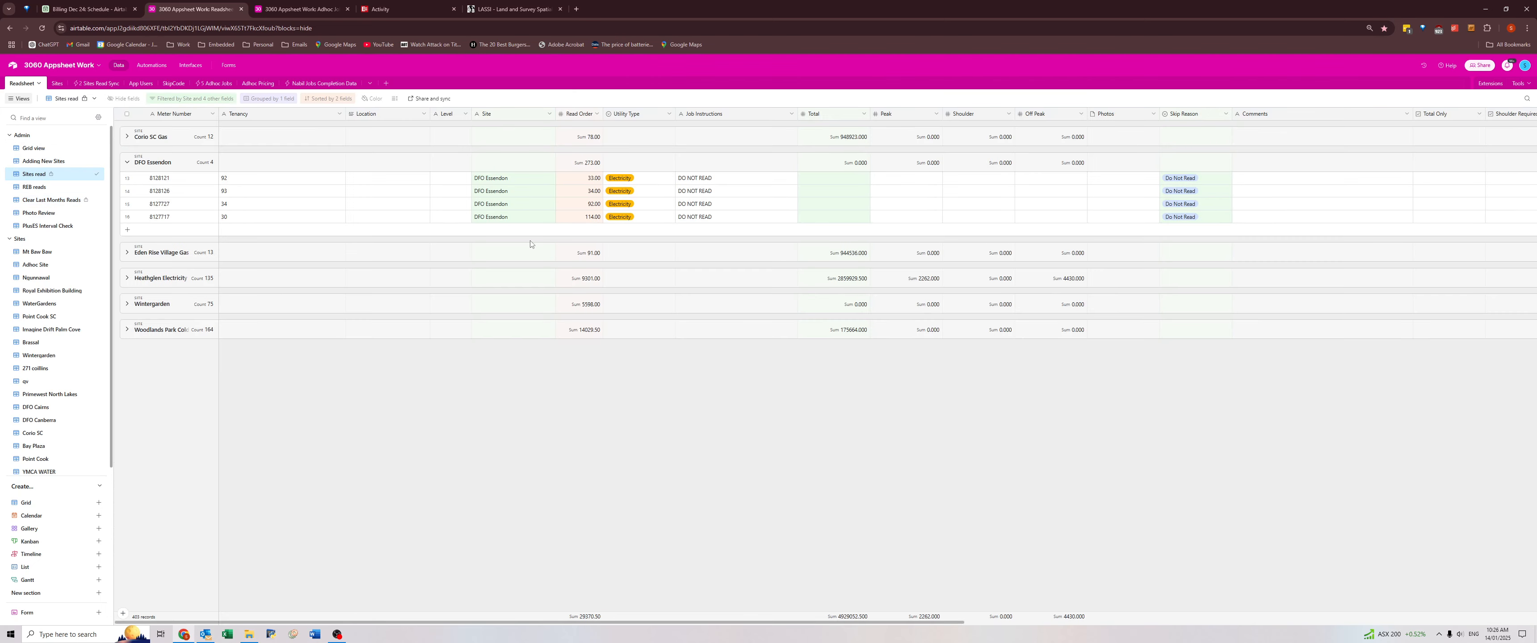
click(126, 165)
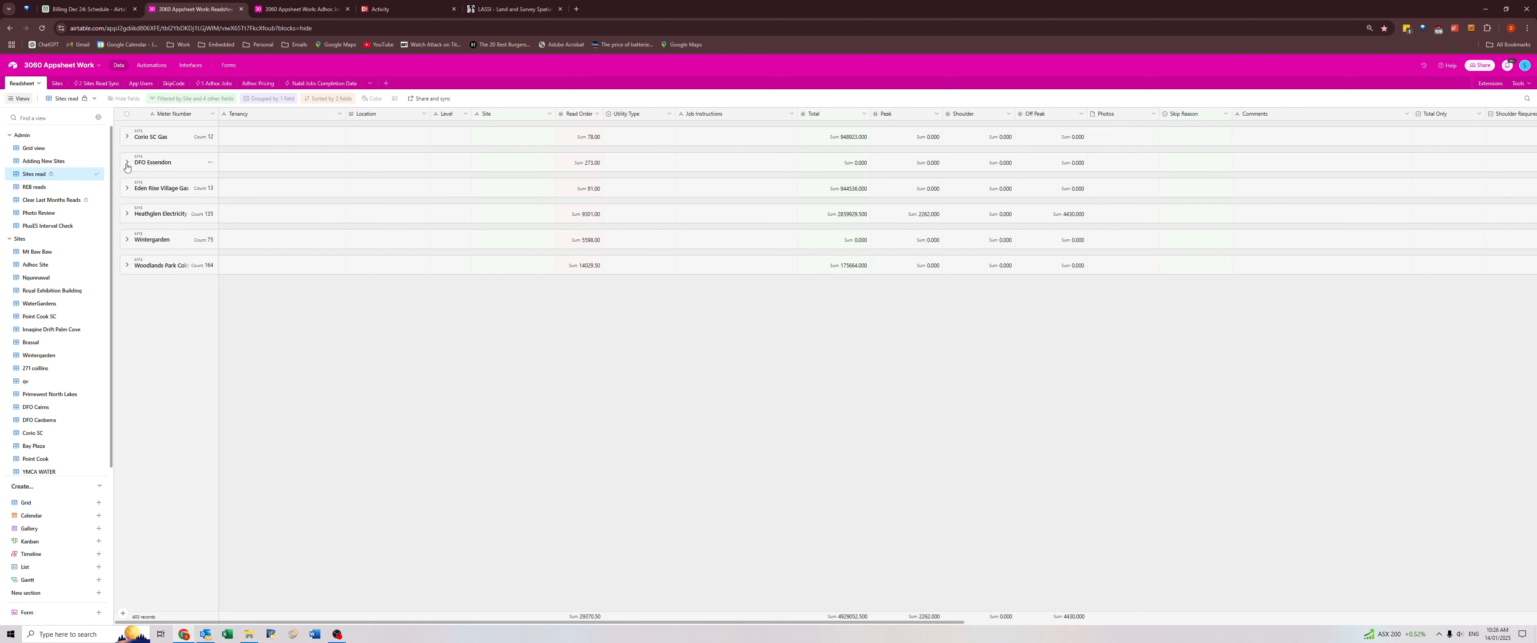
click(126, 165)
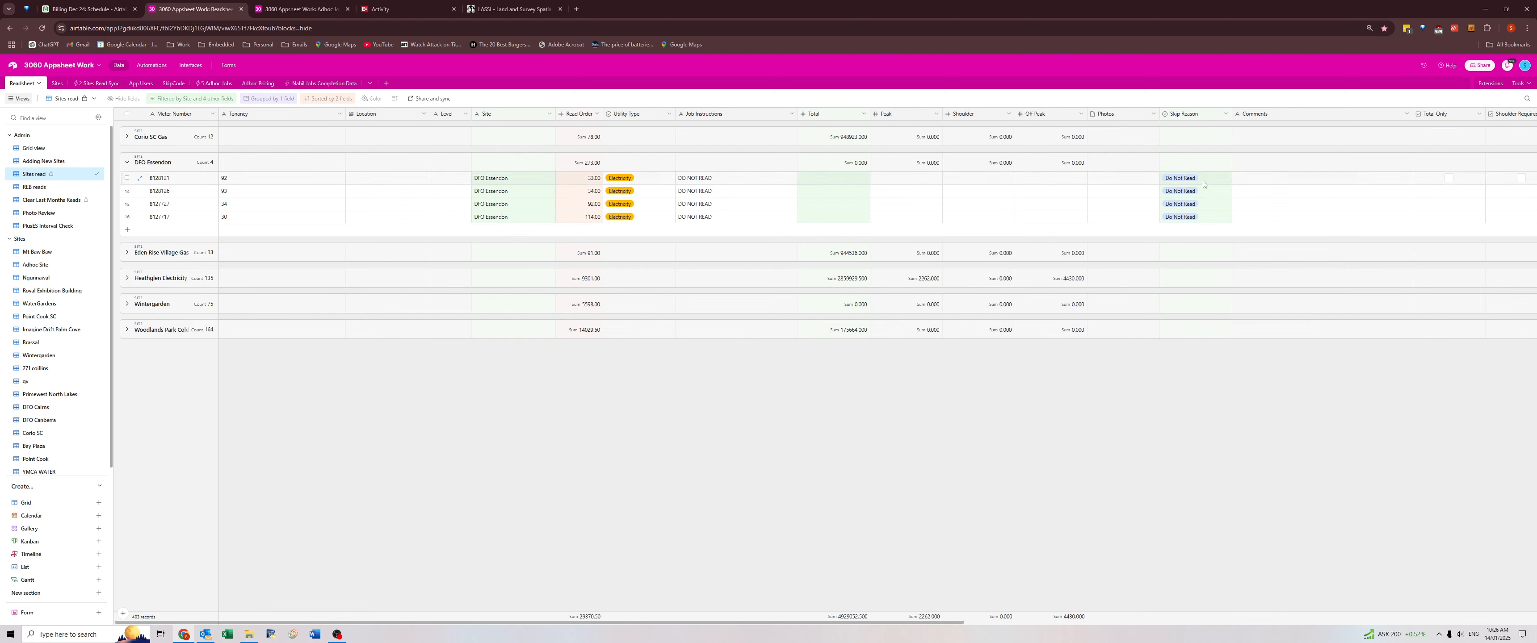
drag(1203, 183, 1206, 224)
click(993, 375)
Expand the Wintergarden group in Sites read and look through its meters' job instructions and skip reasons.
click(123, 306)
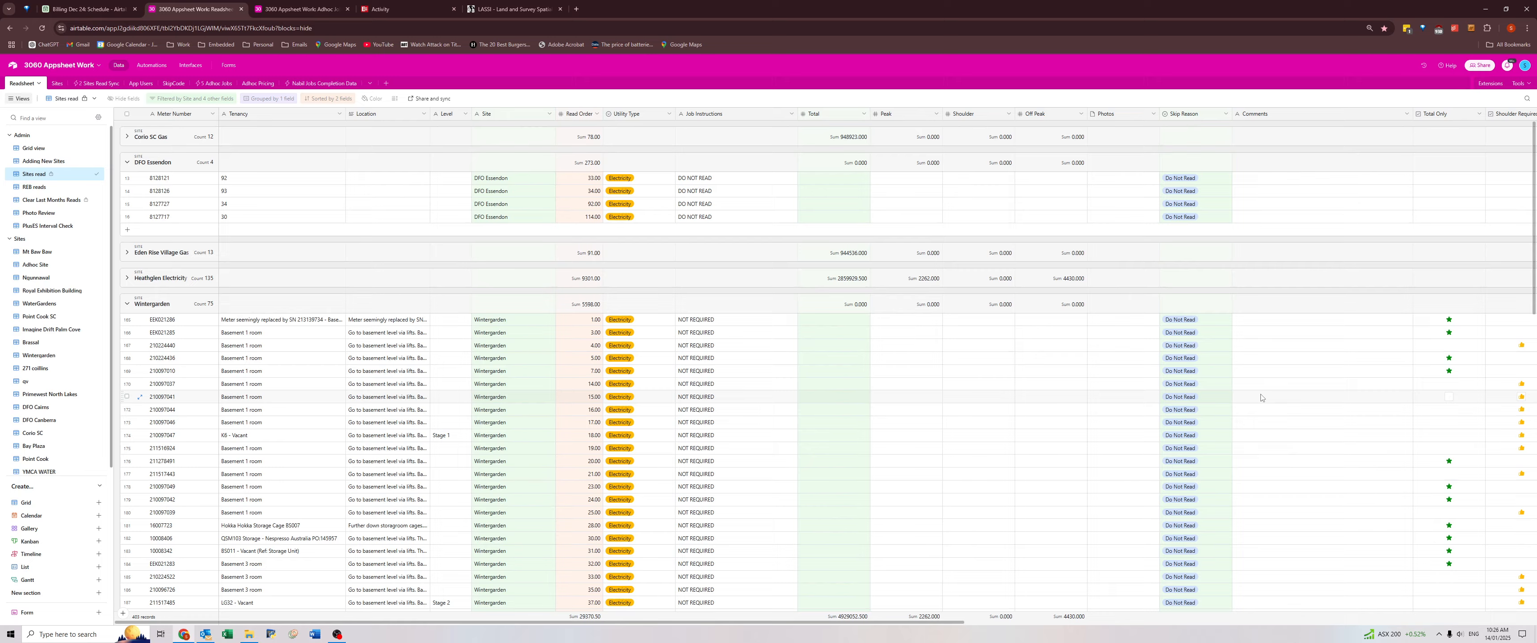
scroll(1261, 398, down, 10)
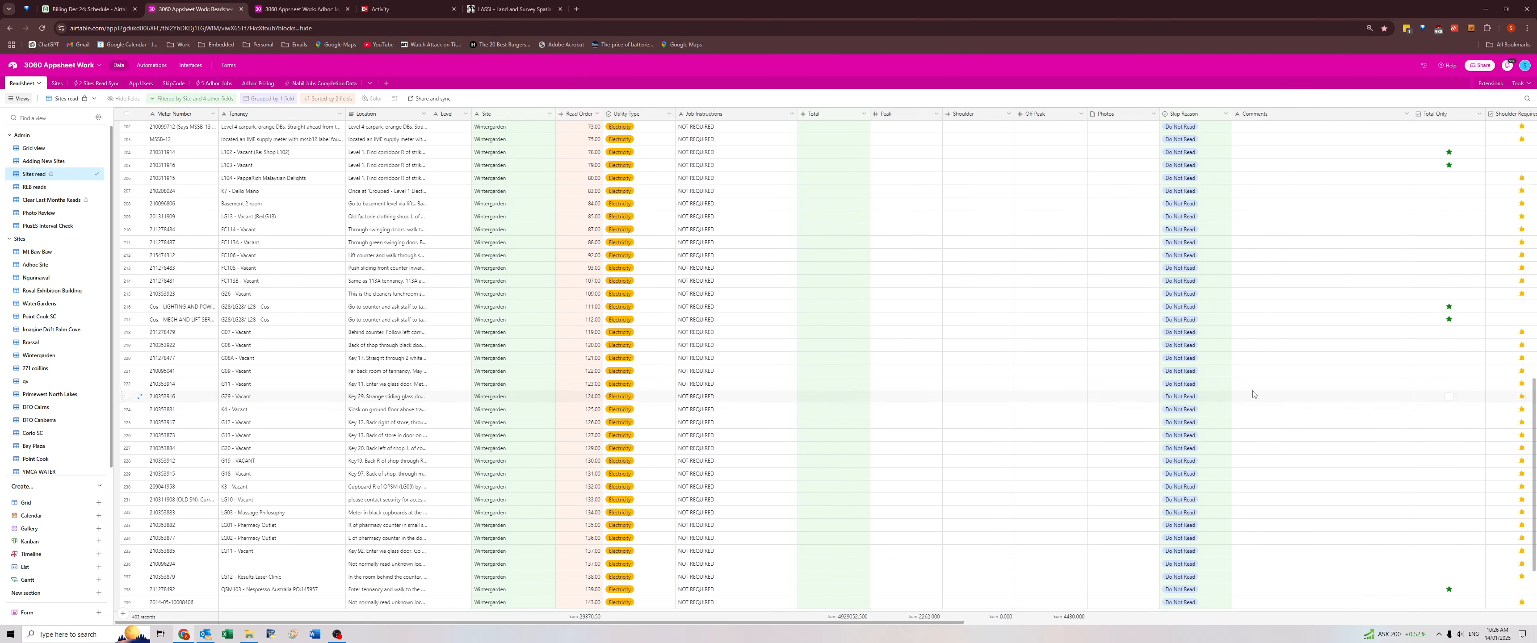
scroll(1253, 395, down, 3)
scroll(1023, 440, up, 10)
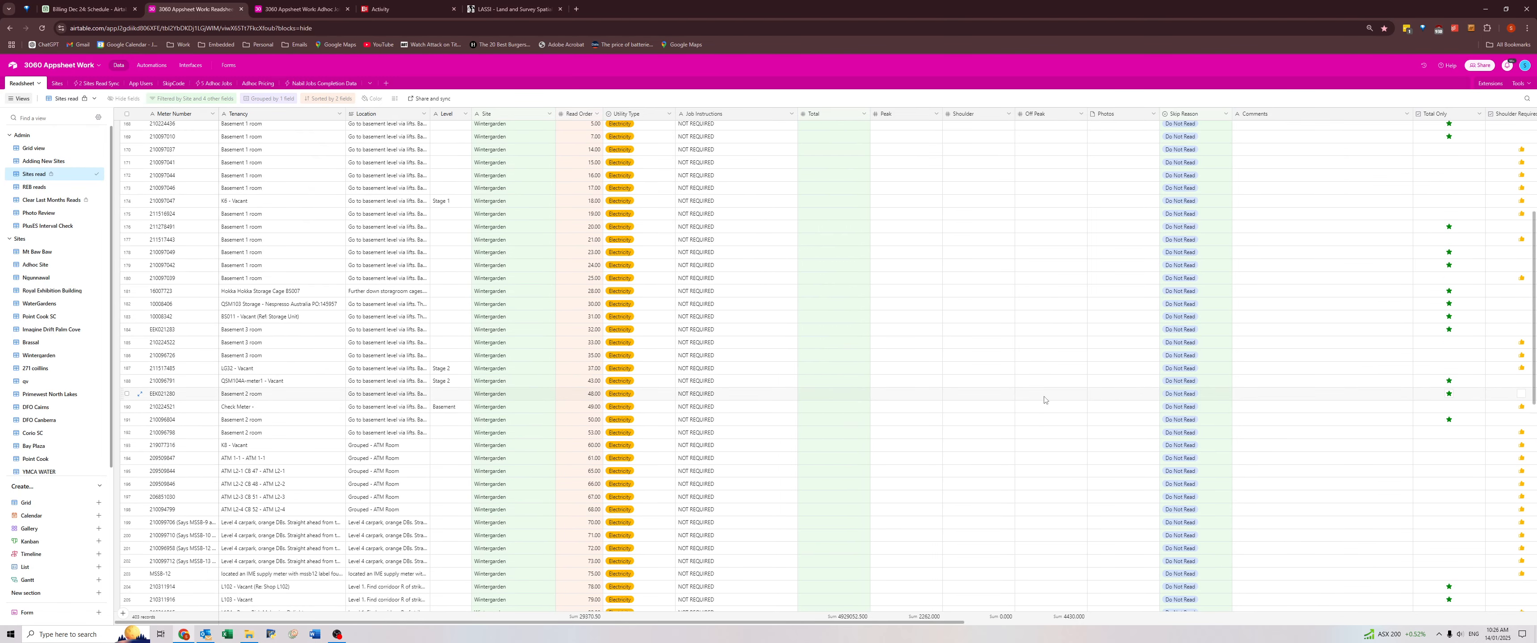
scroll(1118, 260, up, 4)
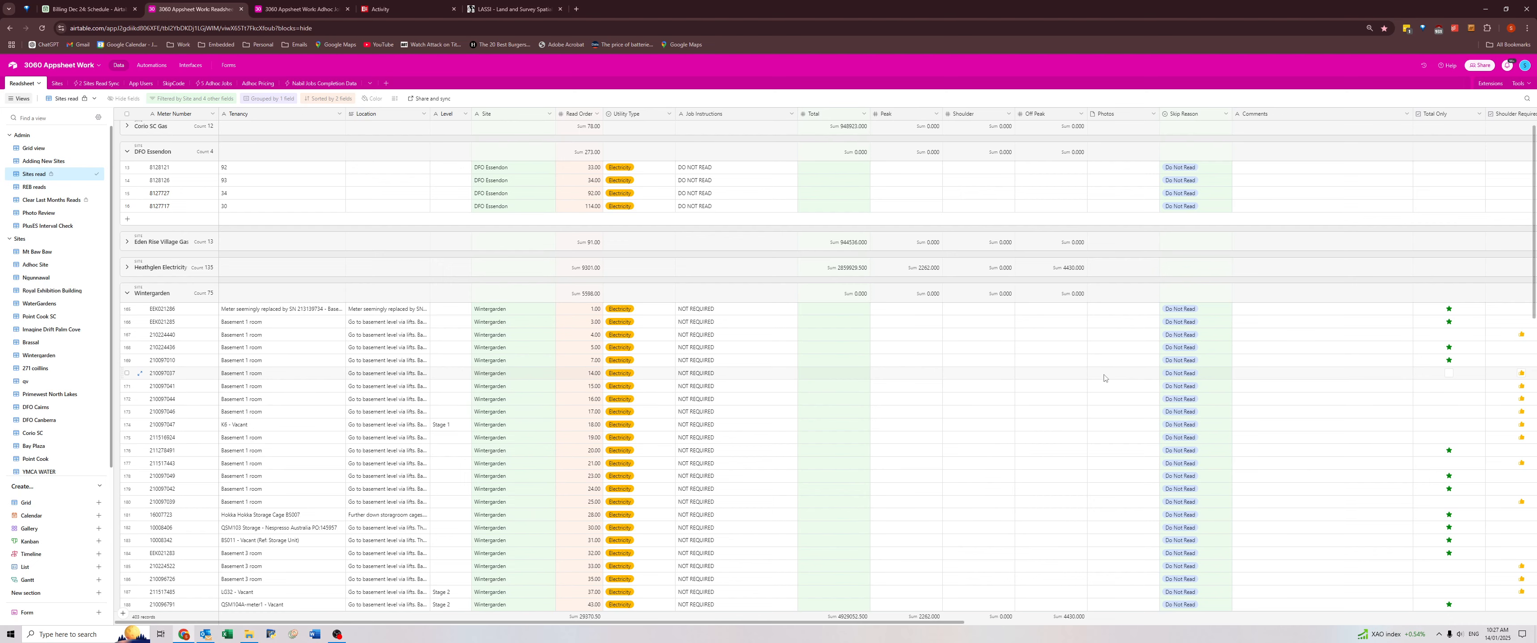
Show the Grid view of the Readsheet table and open a new browser tab.
click(34, 148)
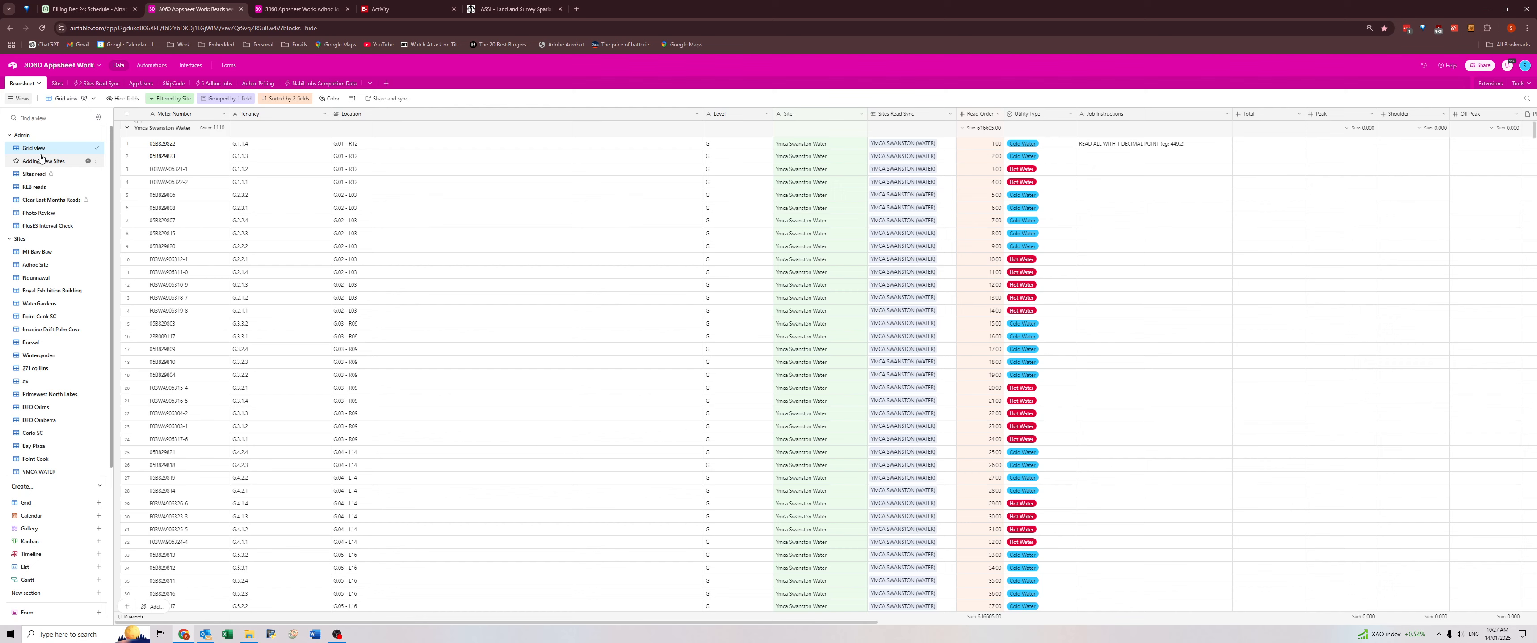
click(576, 9)
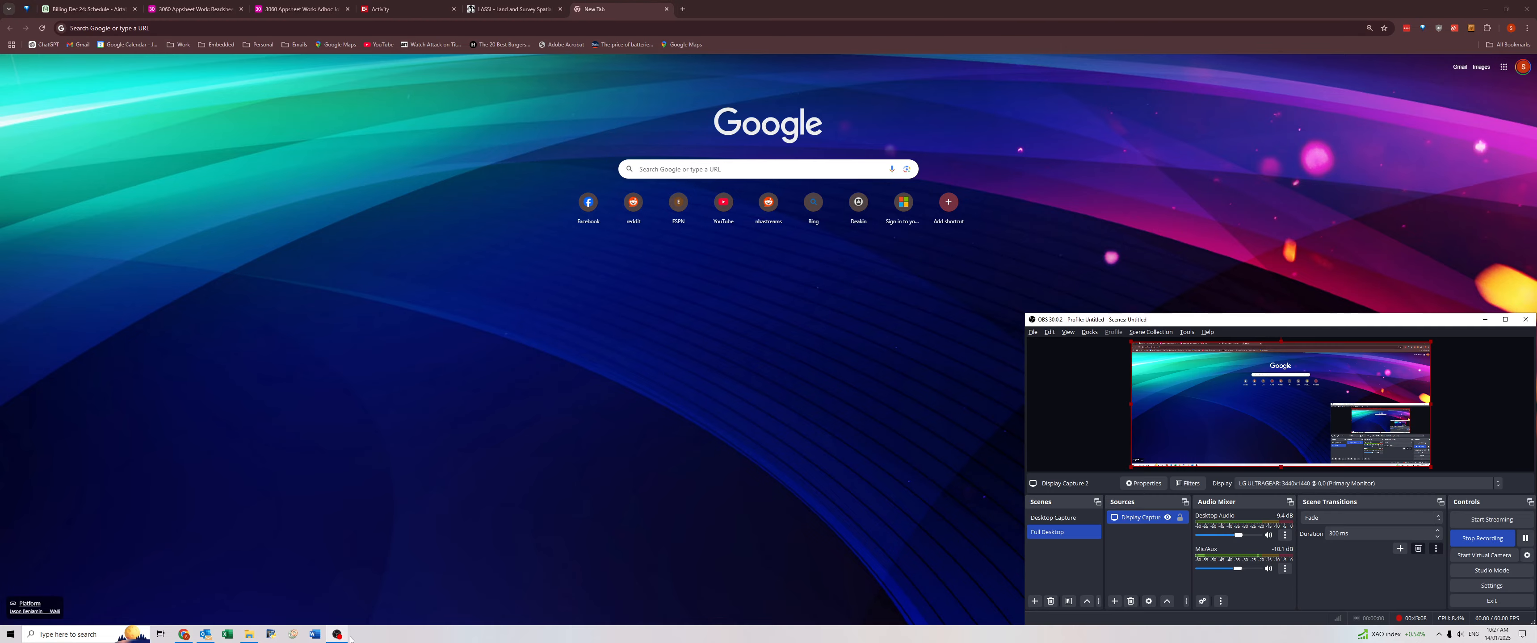
click(1525, 539)
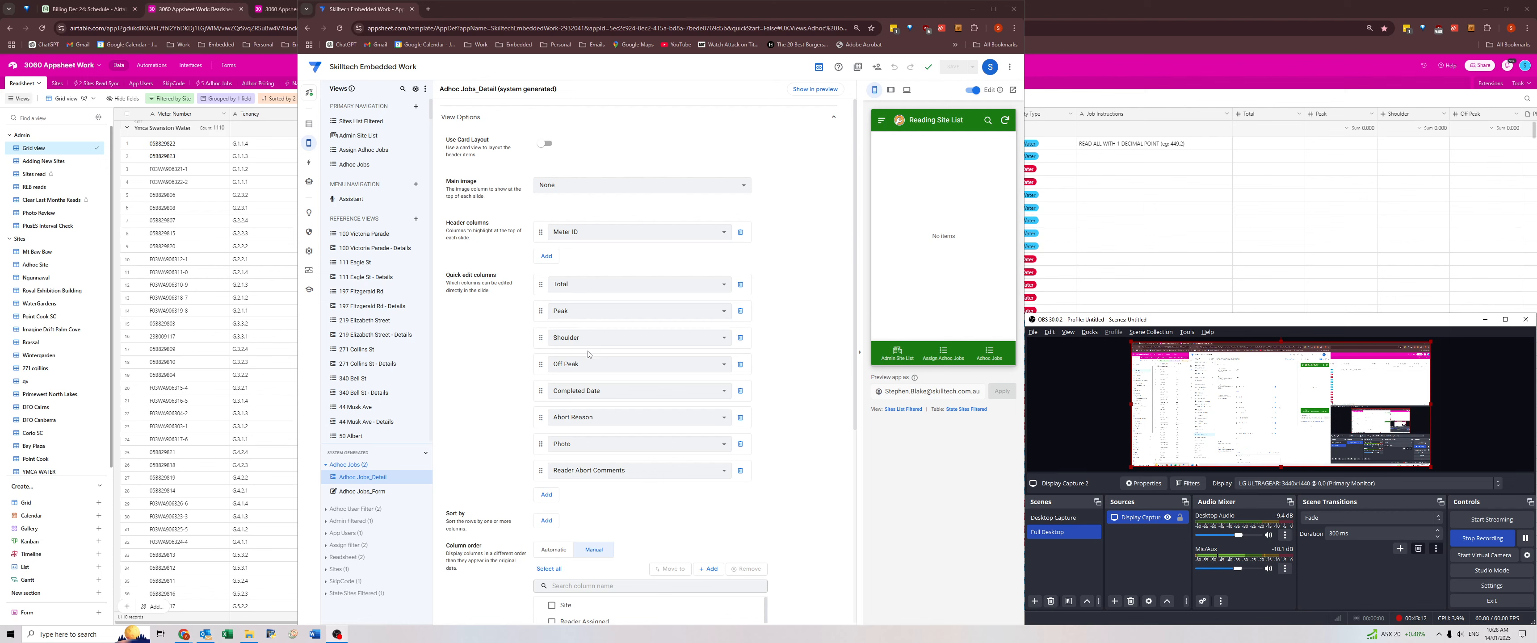
List the VIC sites in the AppSheet preview's Admin Site List and place the AppSheet and Airtable windows side by side.
click(897, 352)
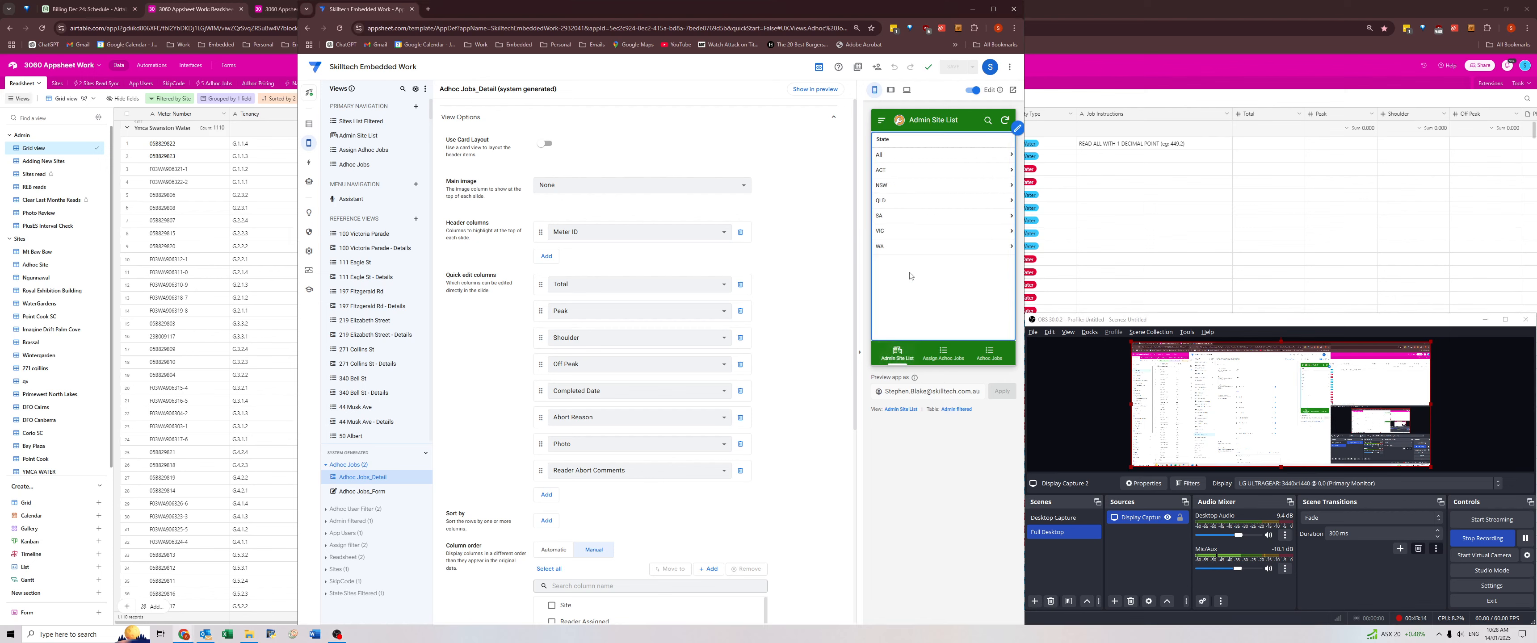
click(887, 238)
key(super+Right)
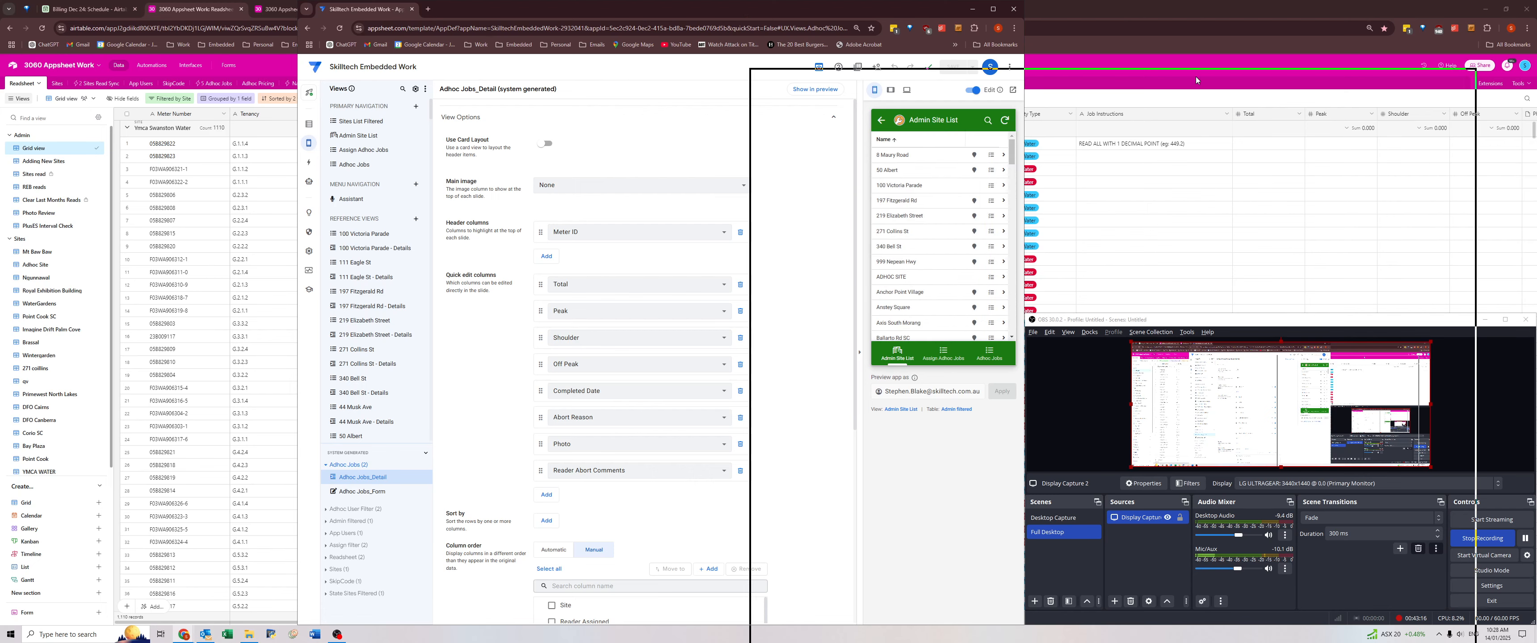
click(404, 223)
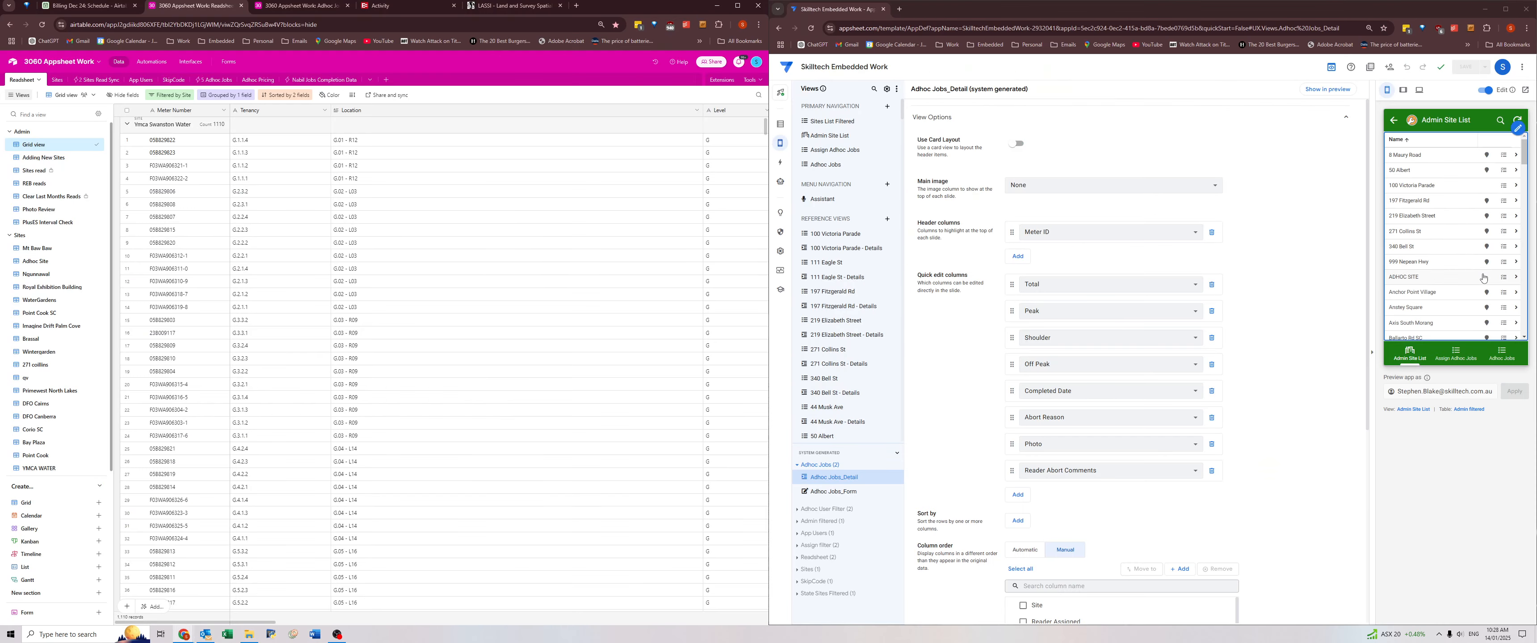
Look through the VIC sites in the app preview, go back to the states, and open Wintergarden under QLD.
scroll(1398, 313, down, 15)
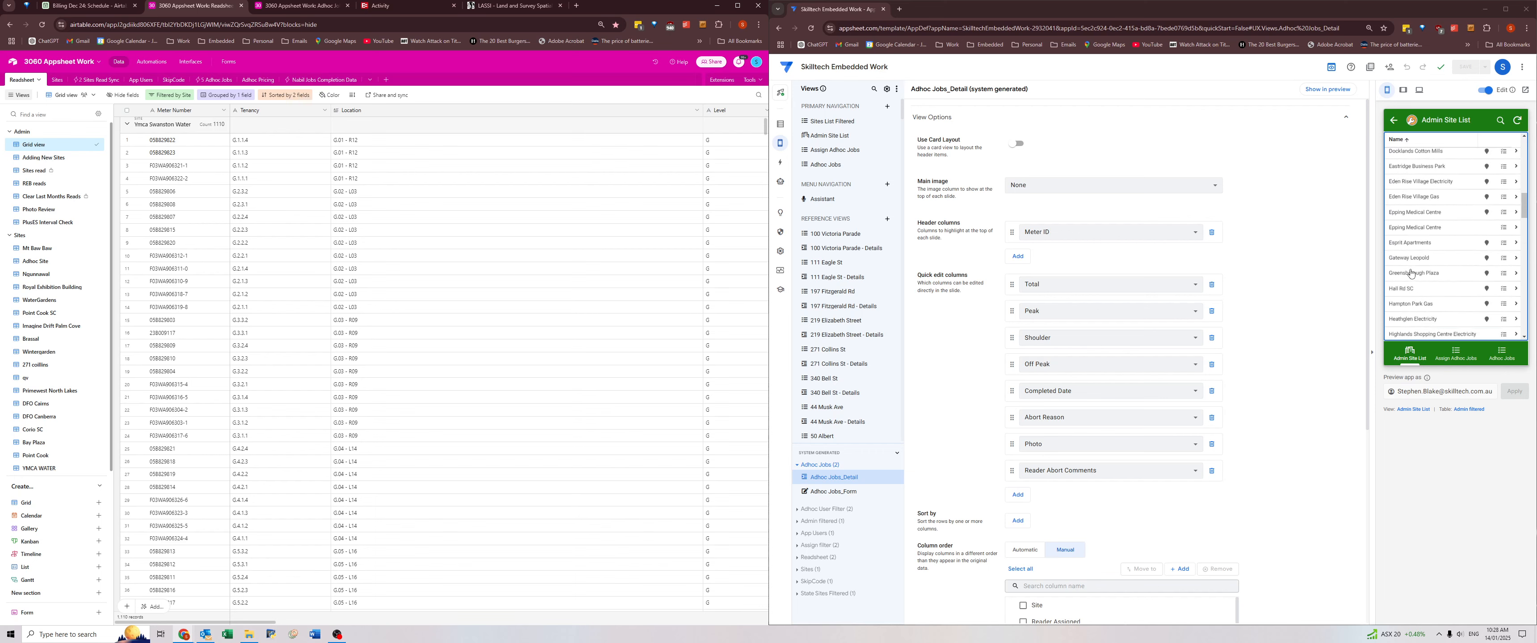
scroll(1411, 274, down, 5)
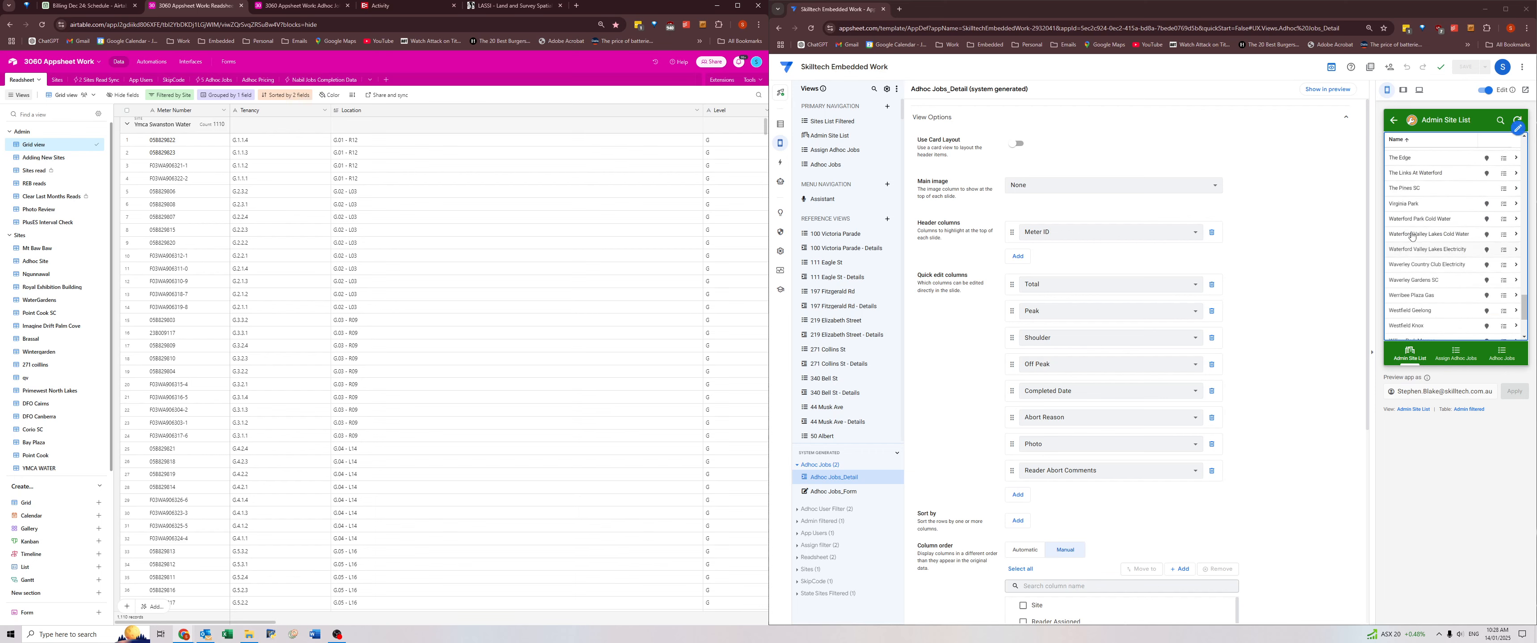
click(1394, 120)
click(1398, 199)
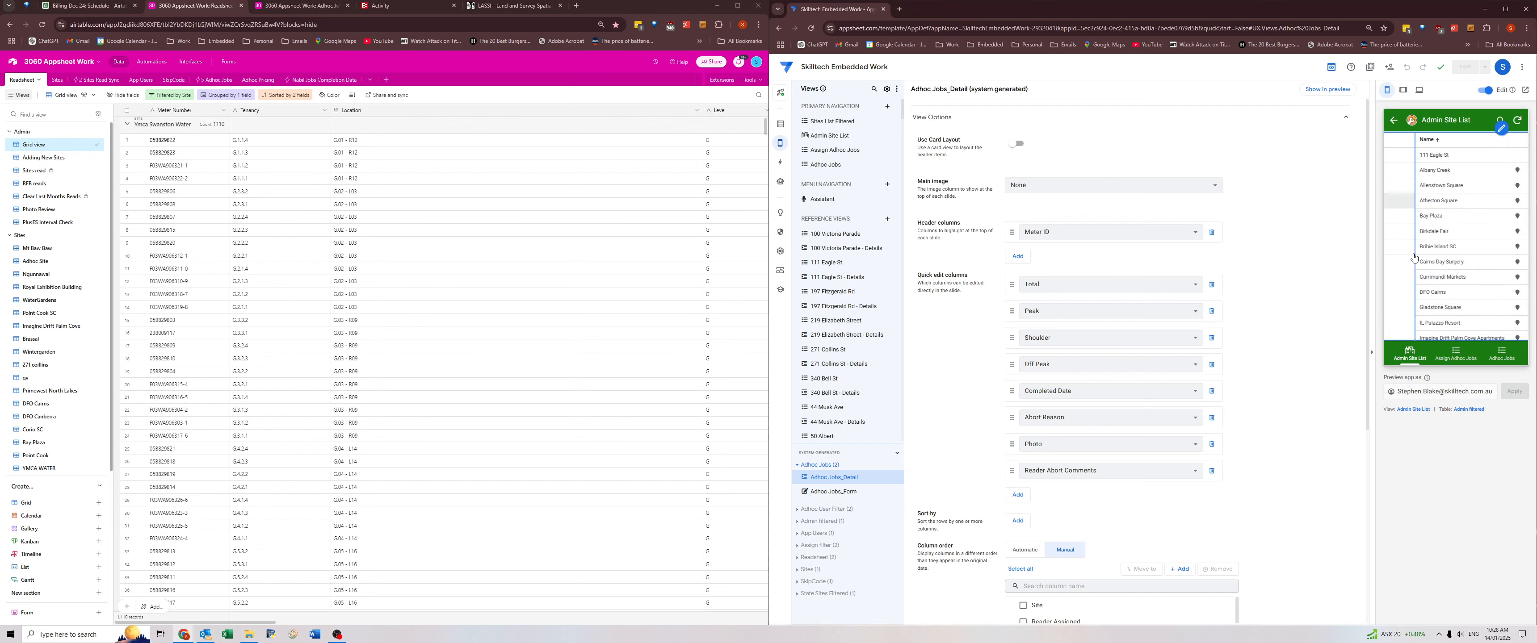
click(1414, 309)
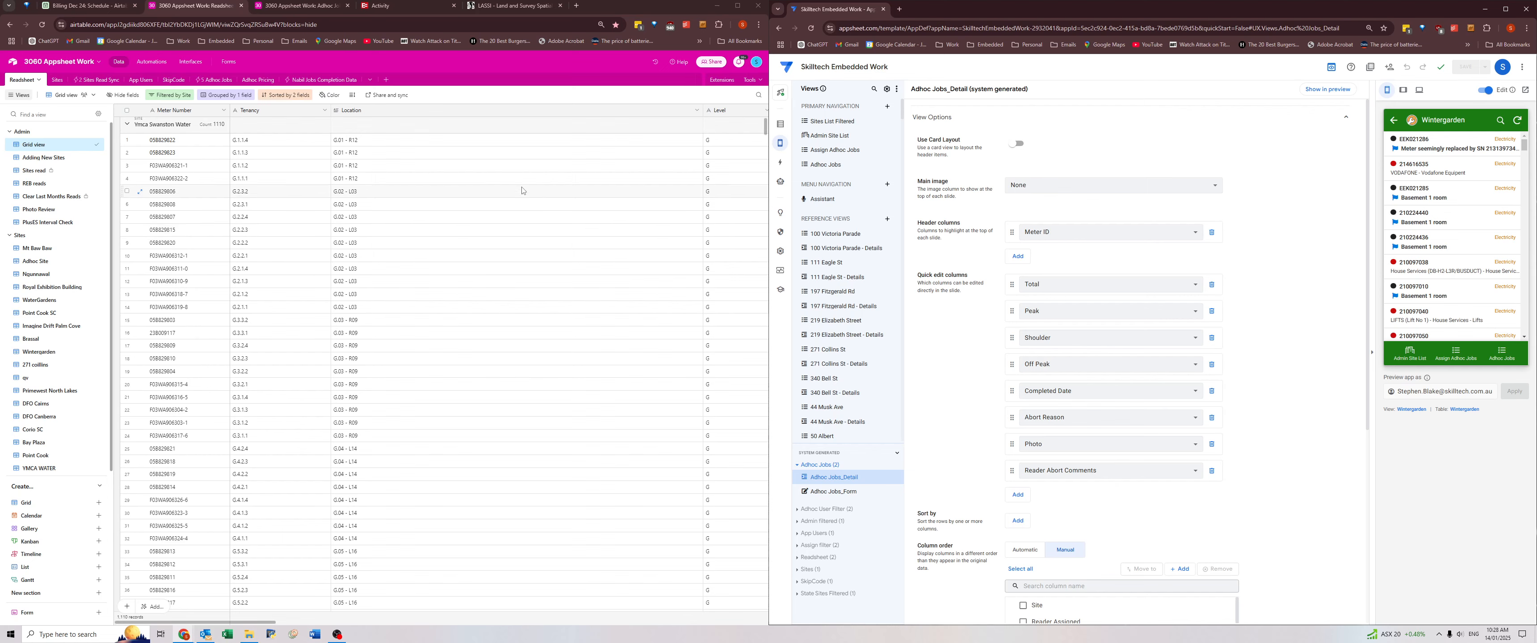
Show the Airtable Sites read view and compare Wintergarden's Job Instructions and Skip Reason columns with the app preview.
click(37, 170)
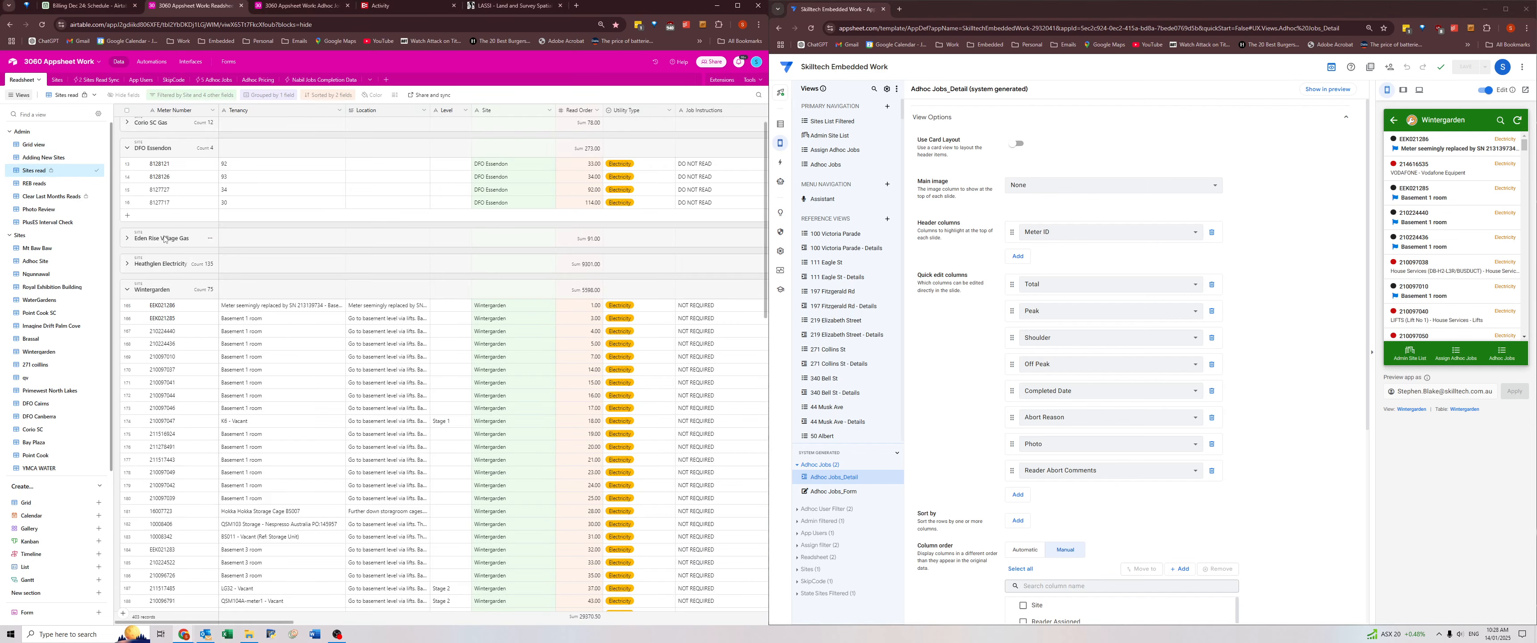
click(768, 332)
drag(769, 331, 693, 337)
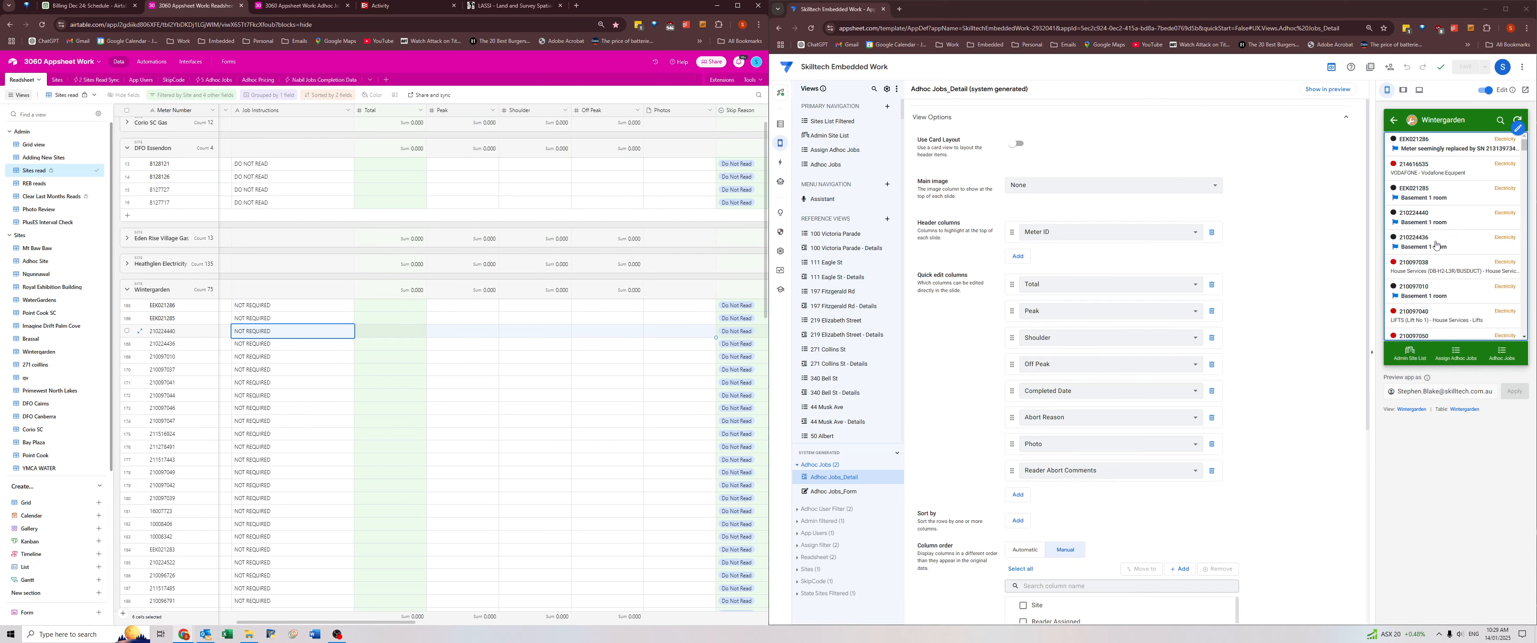
Check the Job Instructions and Skip Reason of a Wintergarden Basement 1 room meter in the app preview, and return to the meter list.
click(1454, 245)
scroll(1453, 245, down, 3)
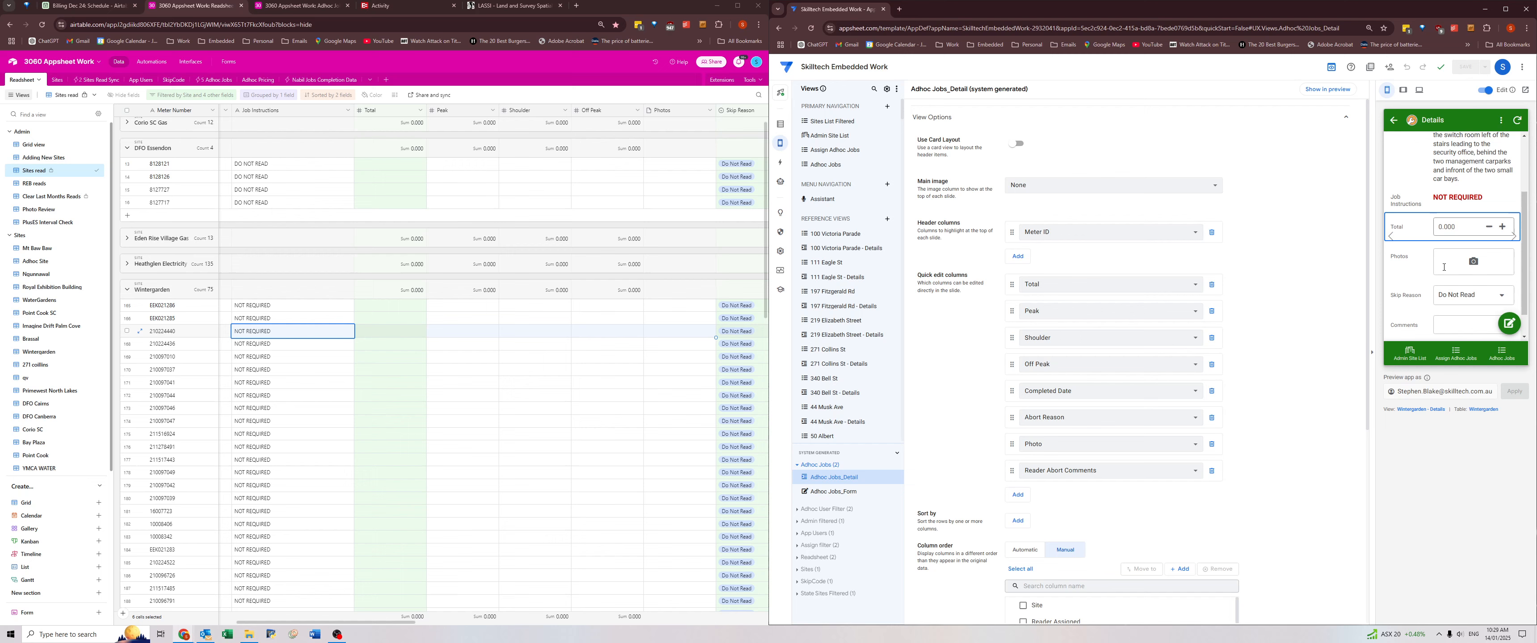
click(1394, 122)
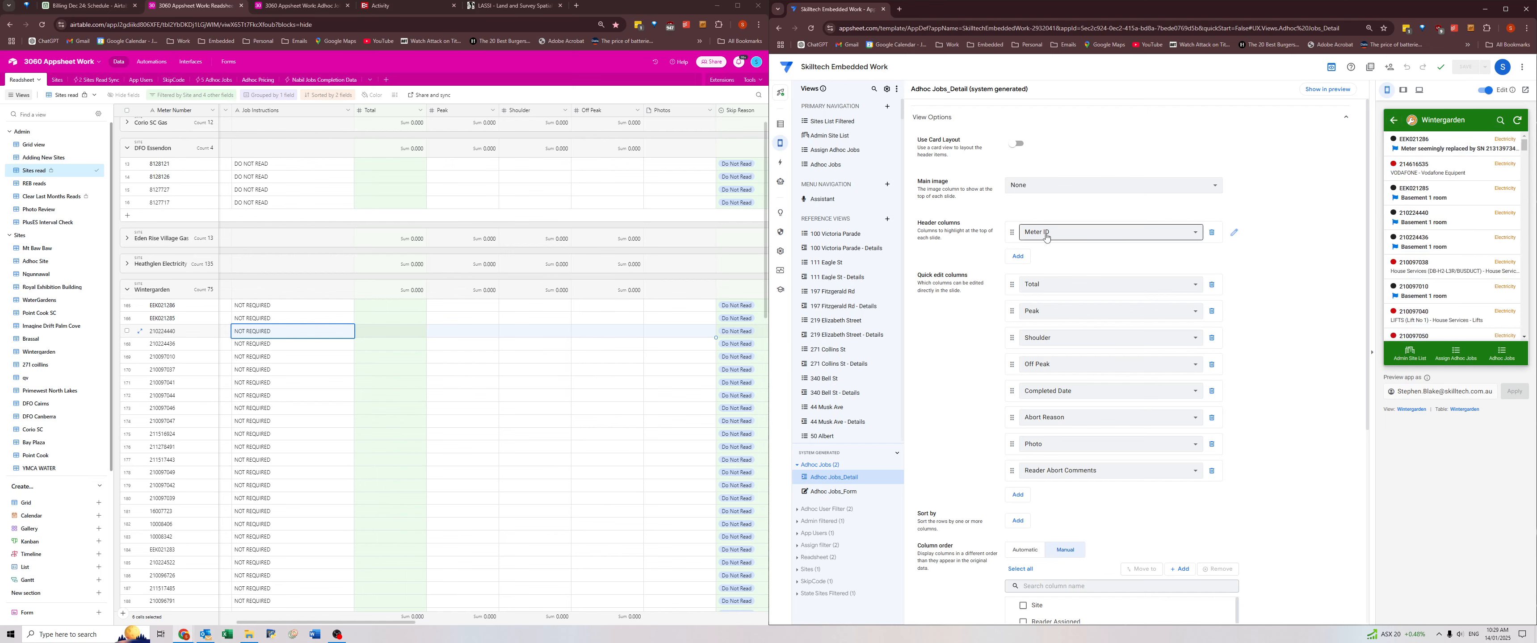
click(635, 394)
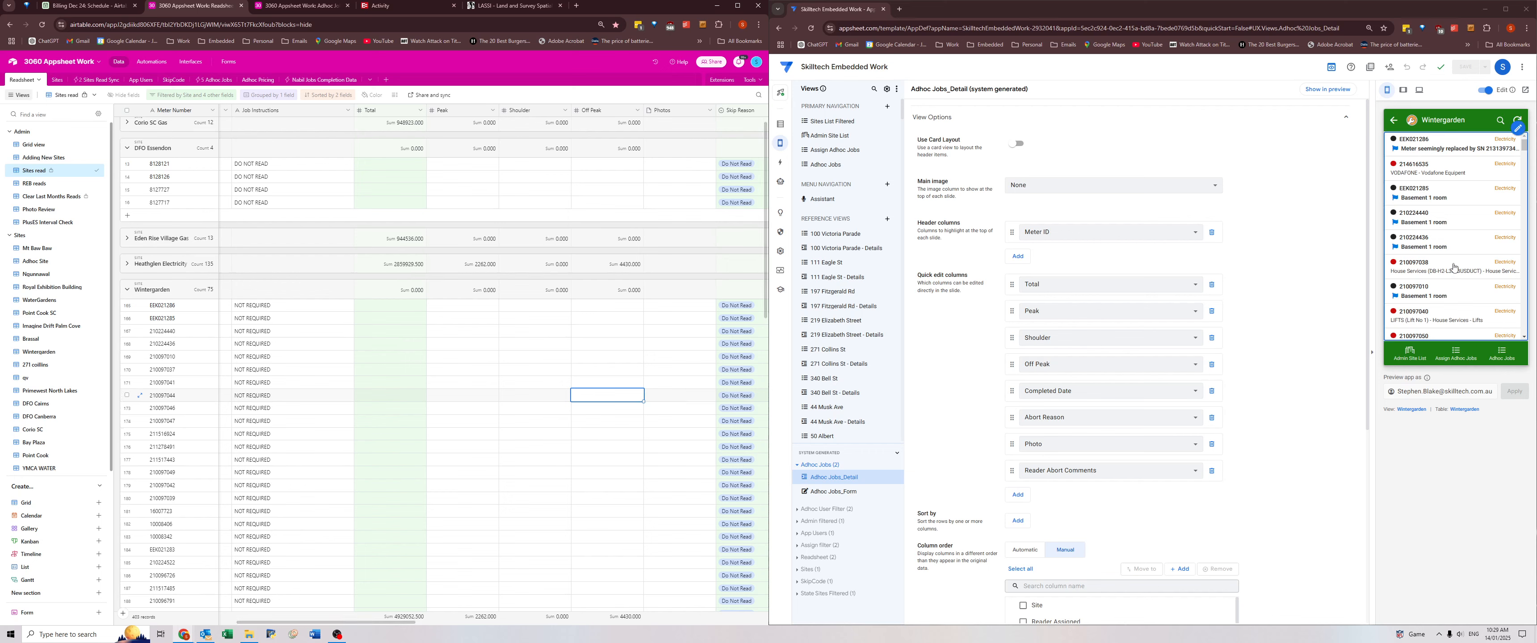
Look through Wintergarden's meter list in the app preview, comparing the red-marked meters with the black-marked, flagged ones.
scroll(1453, 266, down, 5)
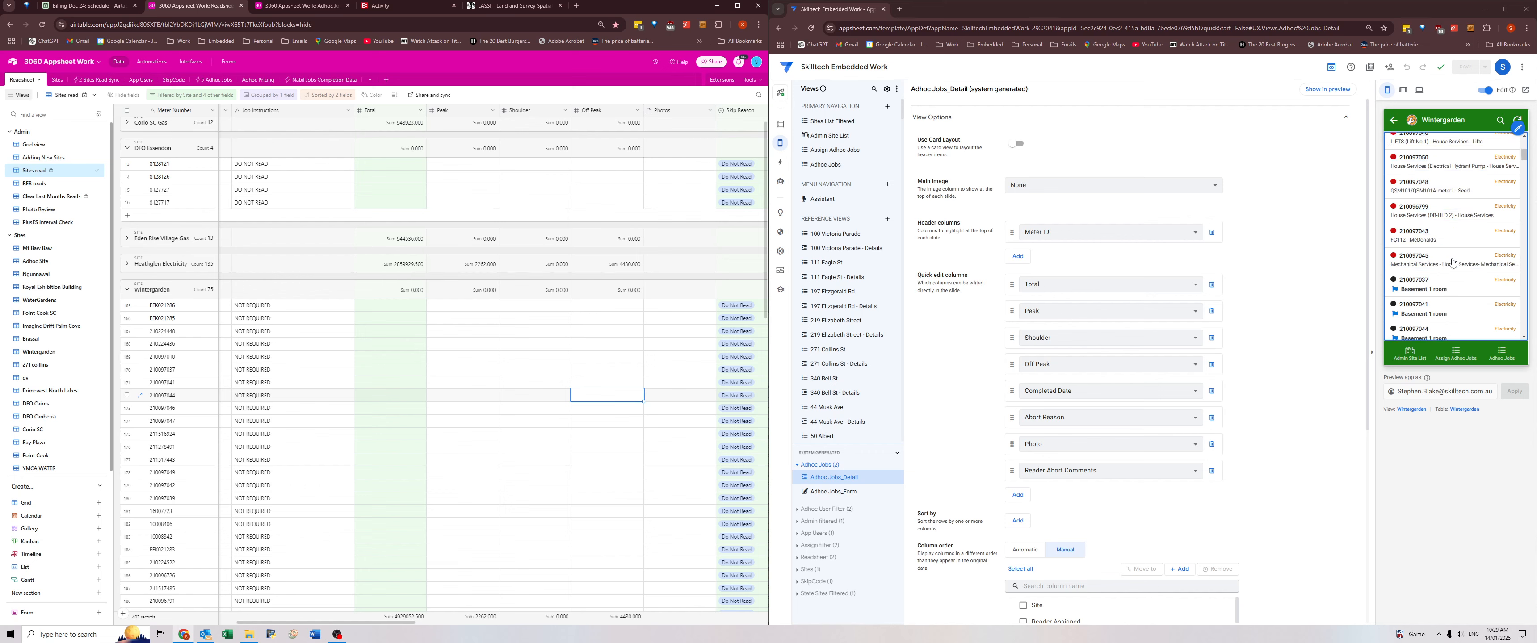
scroll(1452, 254, down, 2)
scroll(1451, 252, down, 5)
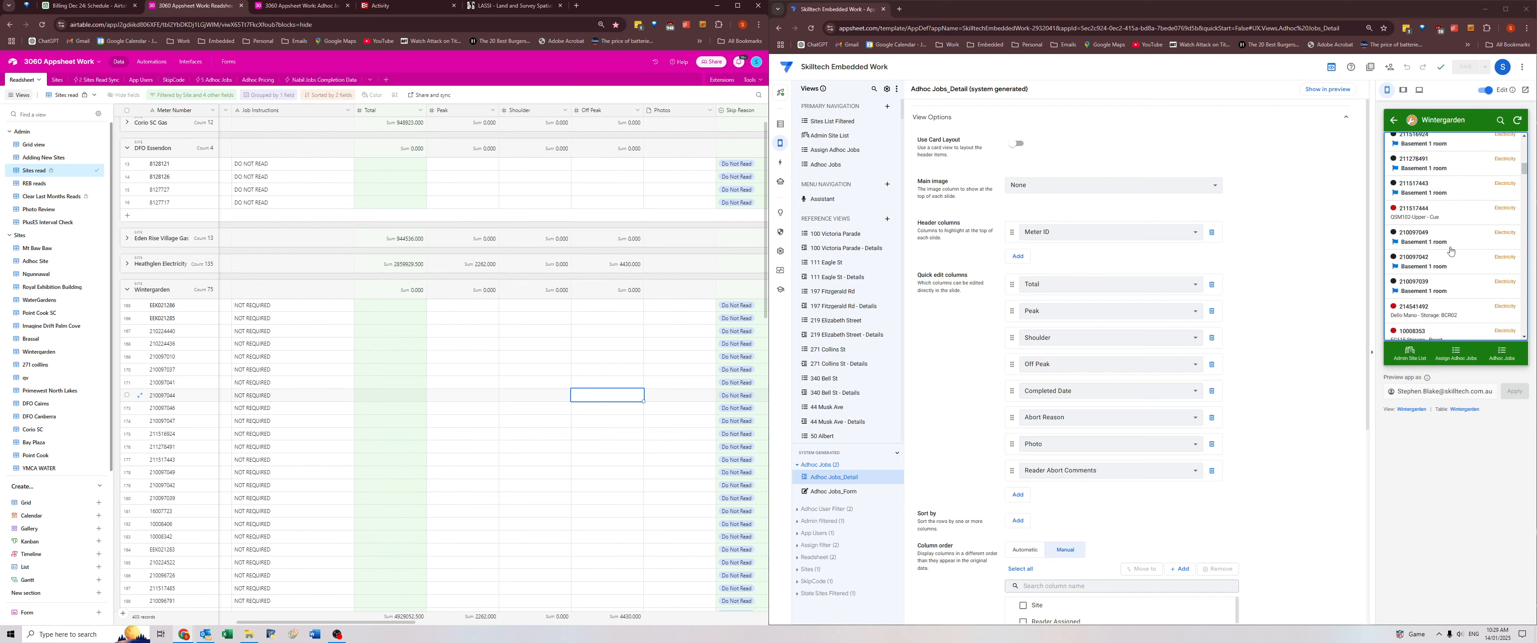
scroll(1420, 242, up, 10)
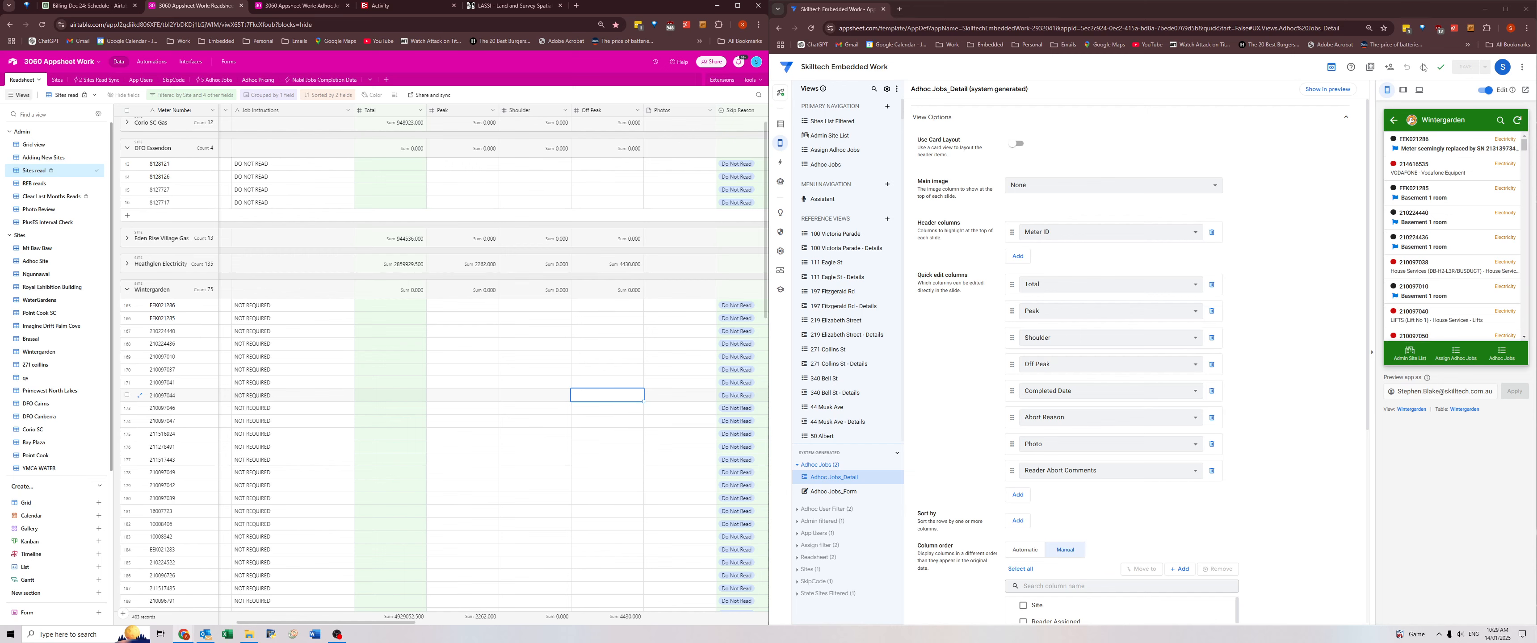
scroll(1464, 179, down, 4)
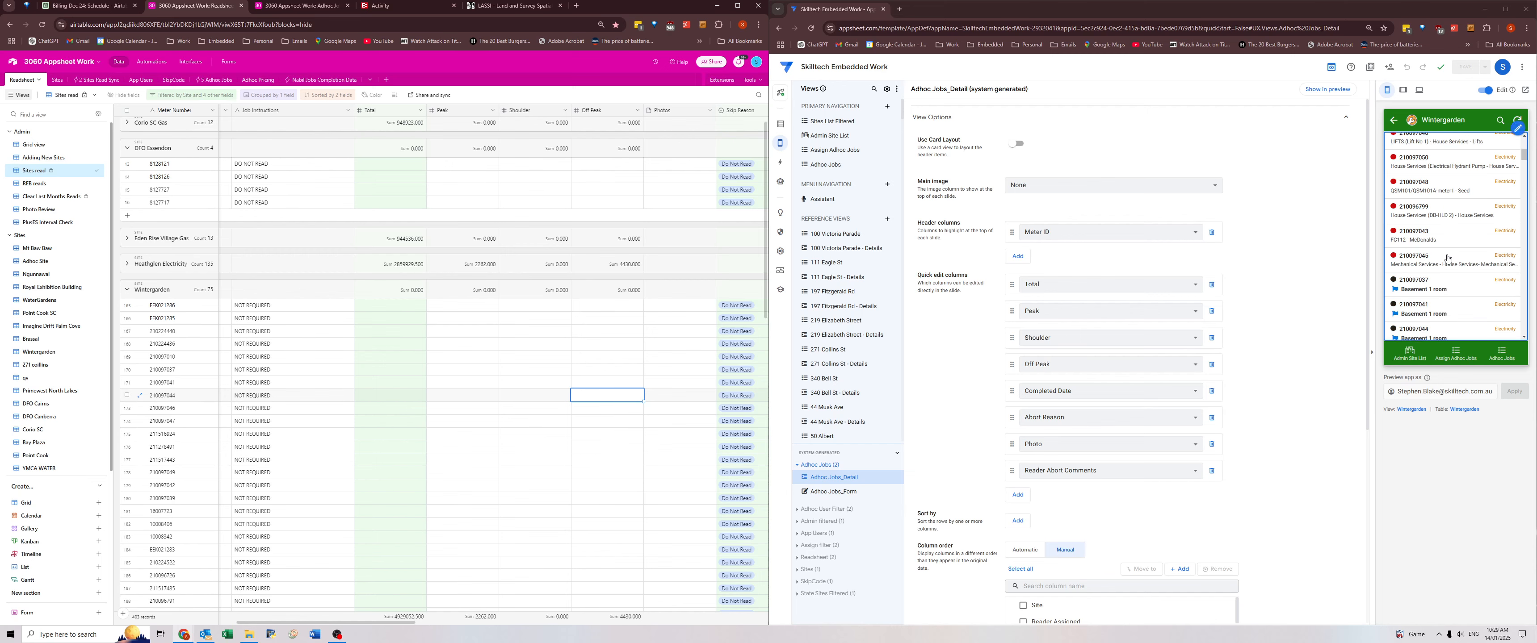
scroll(1447, 254, down, 1)
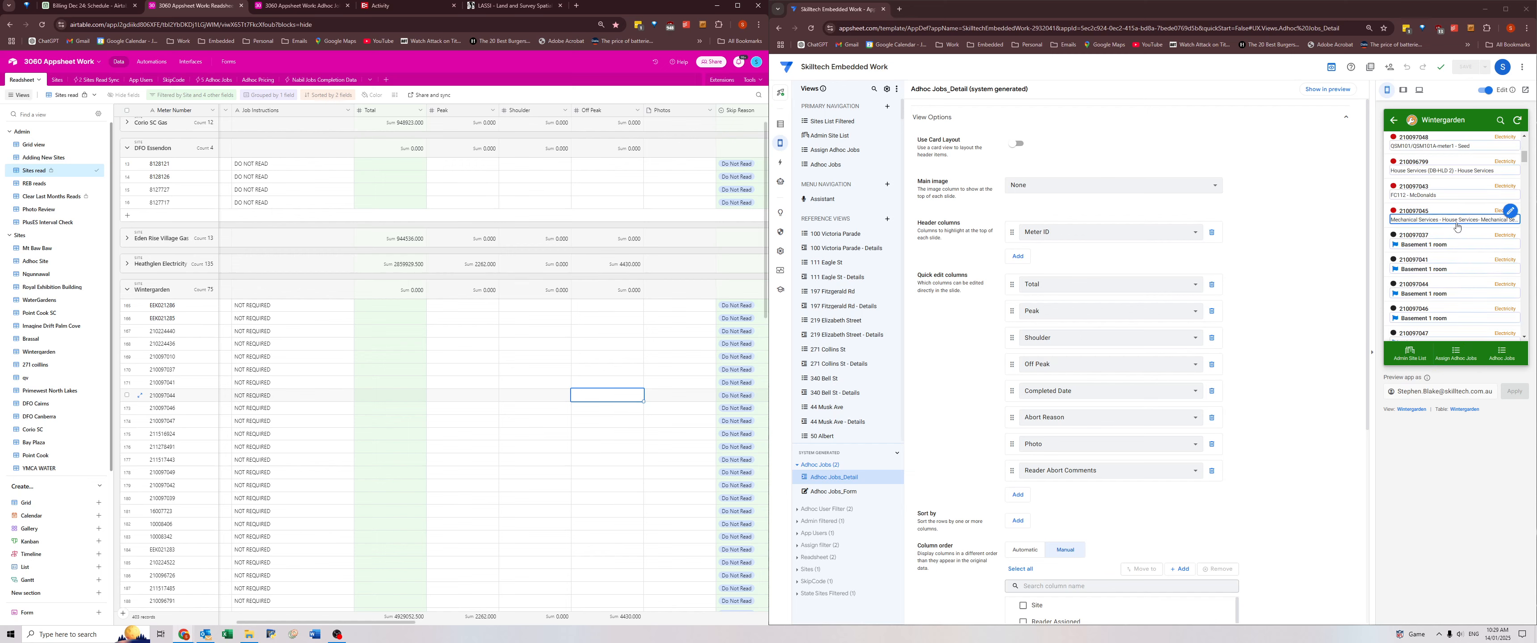
scroll(1435, 222, down, 4)
scroll(1435, 222, down, 3)
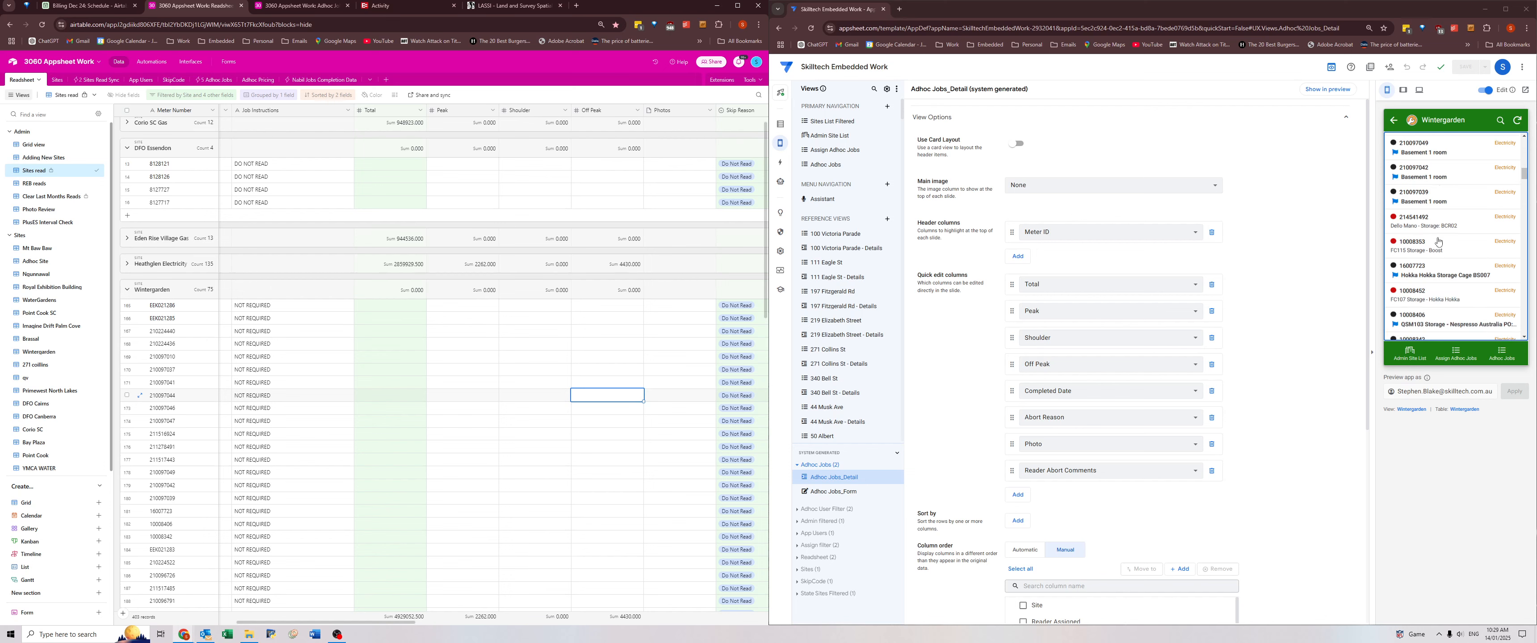
scroll(1435, 236, down, 3)
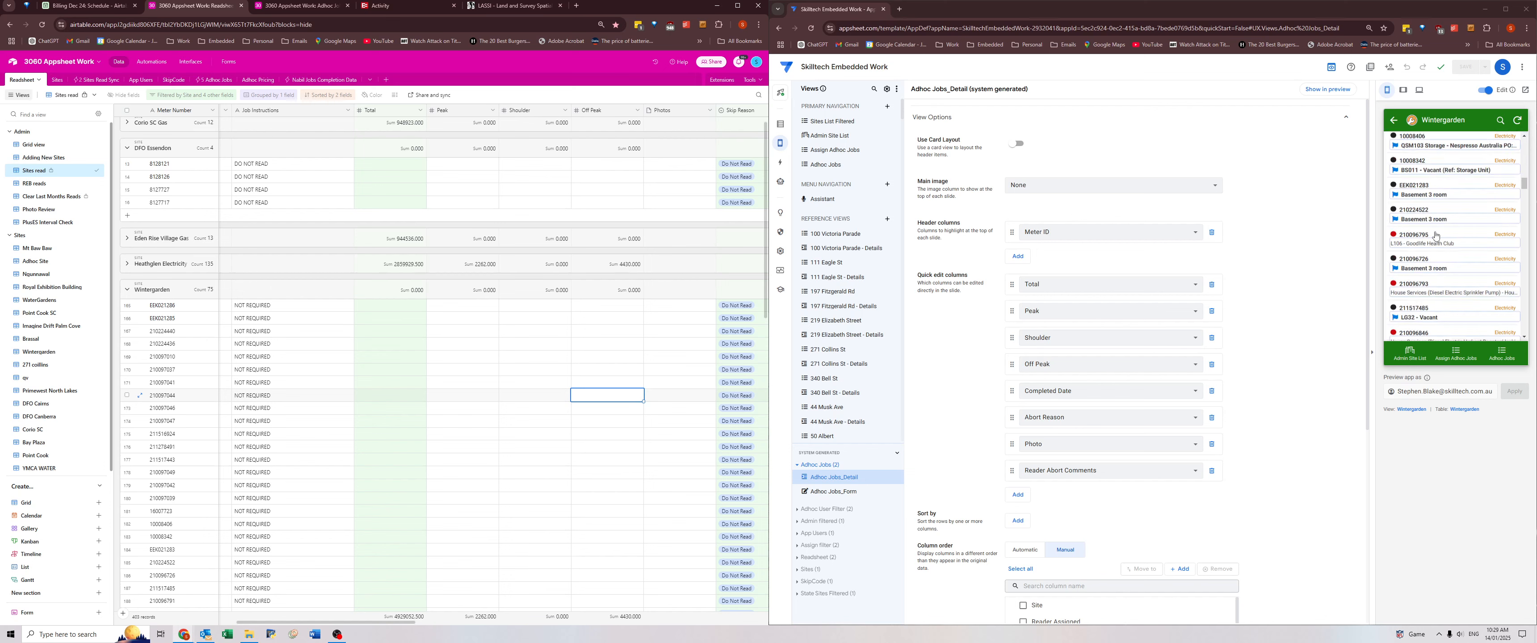
click(1432, 294)
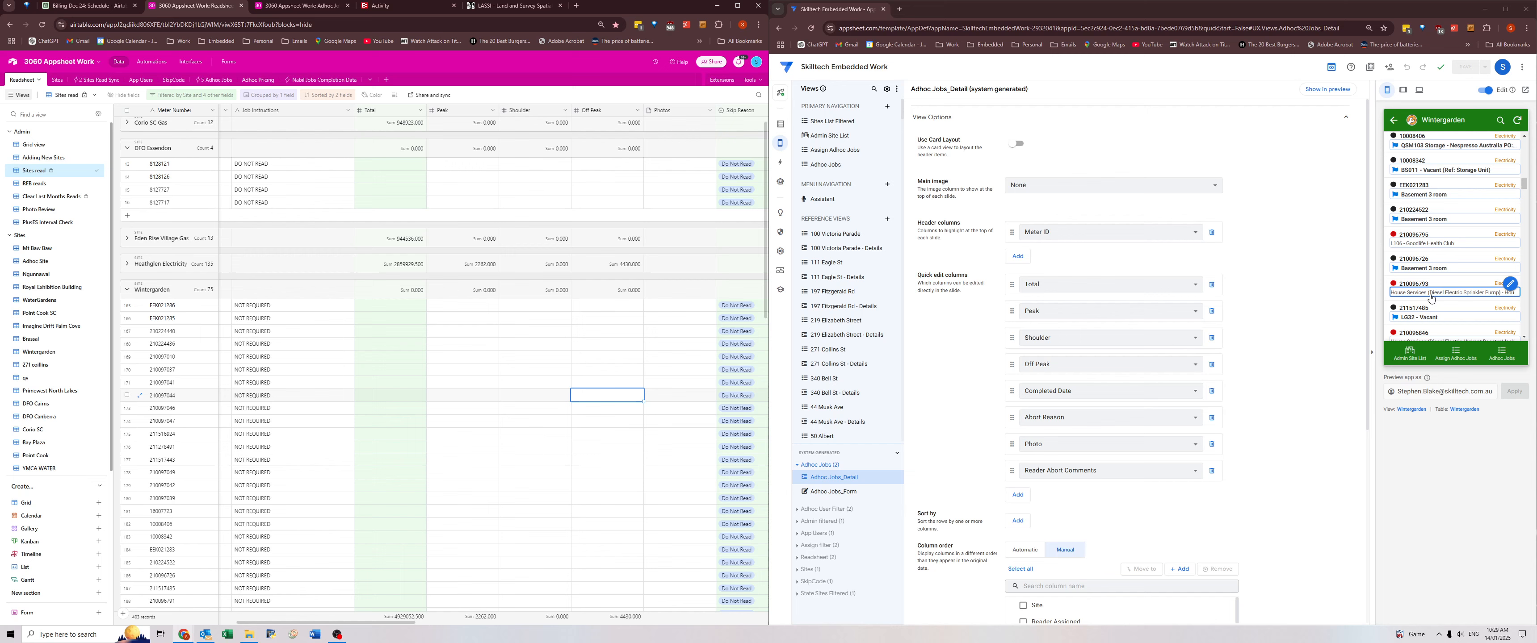
Collapse the Wintergarden and DFO Essendon groups in Airtable and review the filter conditions of the Sites read view.
click(662, 346)
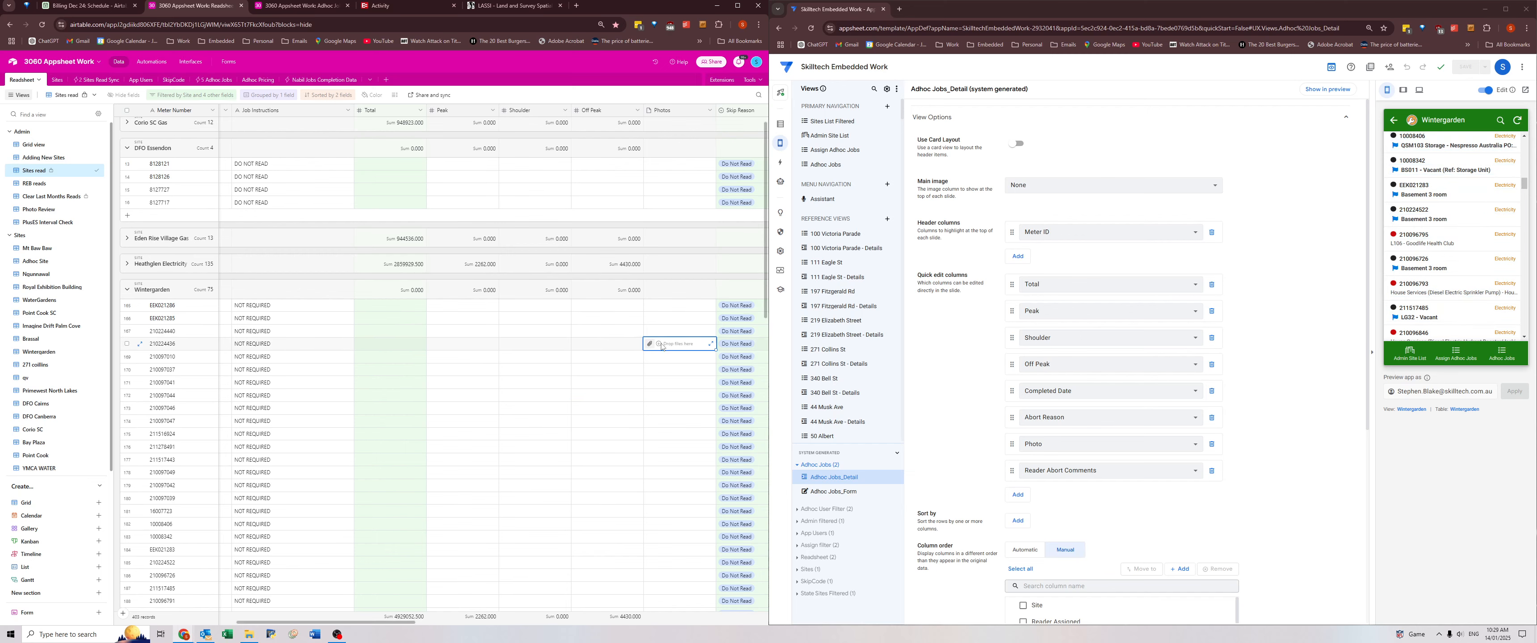
click(126, 289)
click(126, 159)
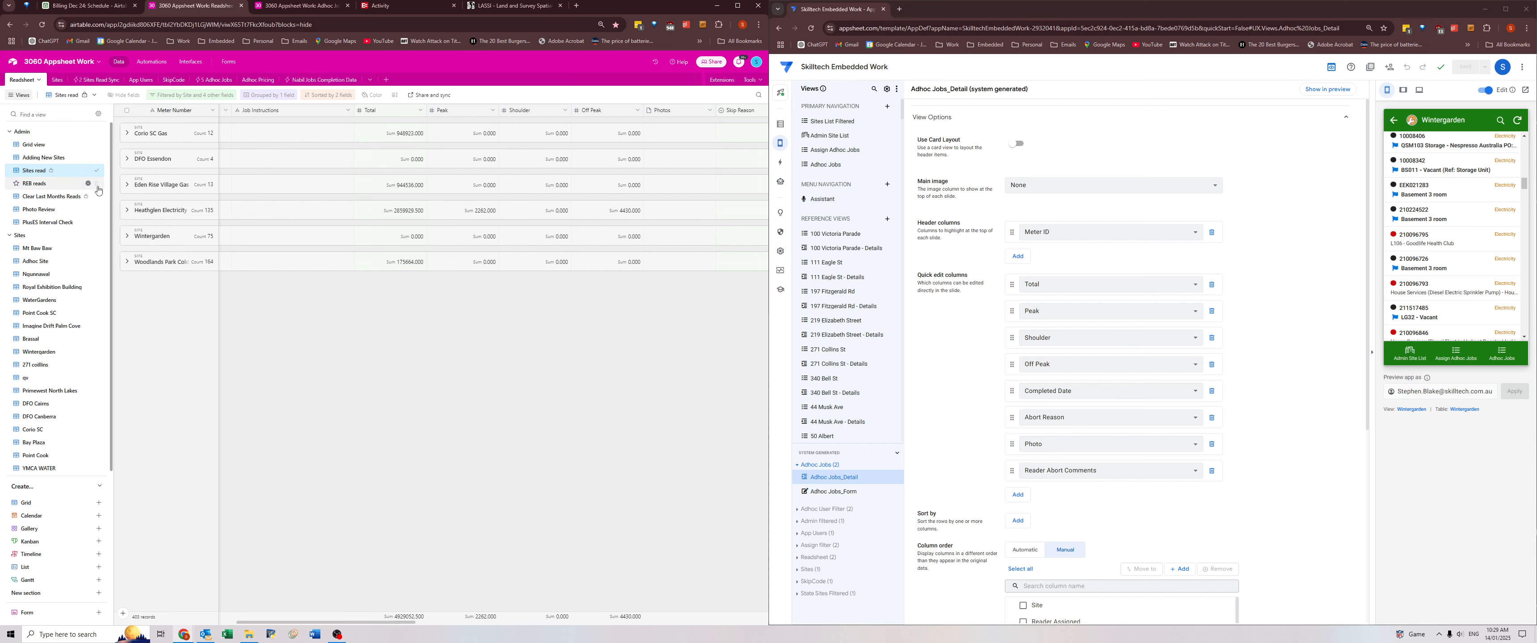
click(183, 97)
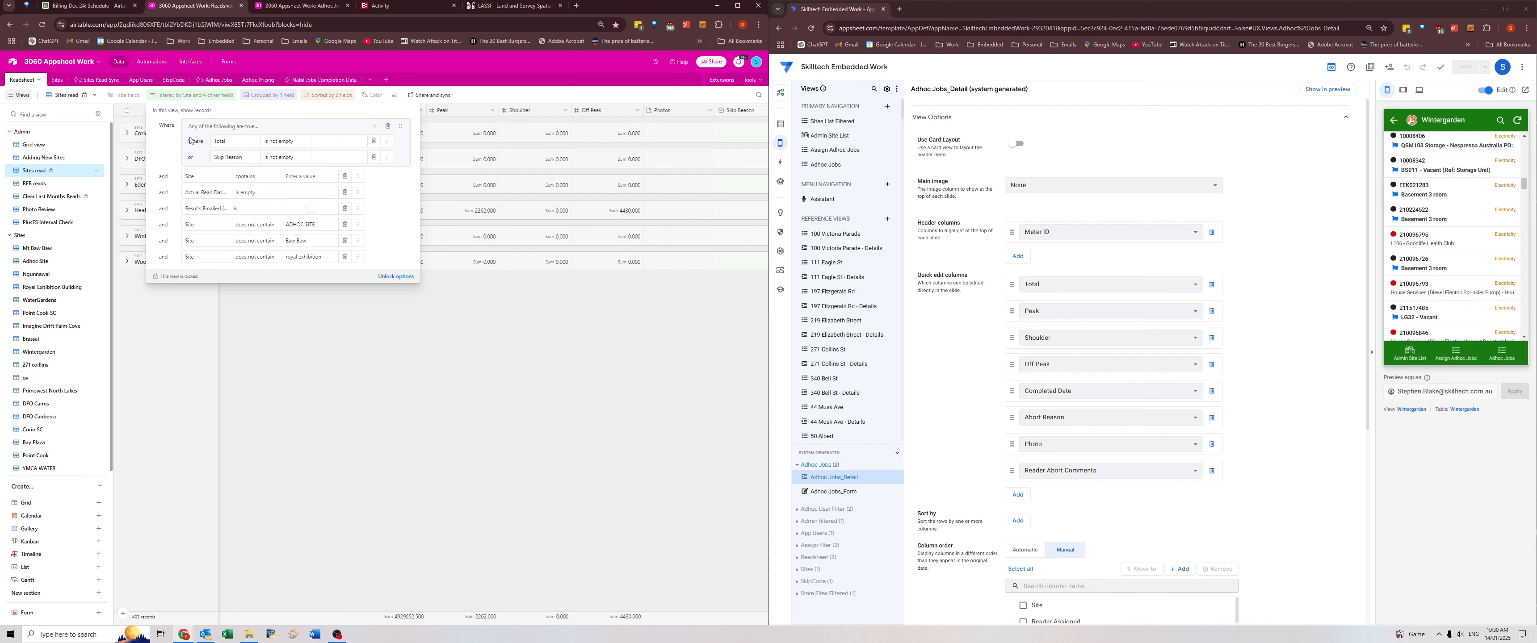
click(303, 387)
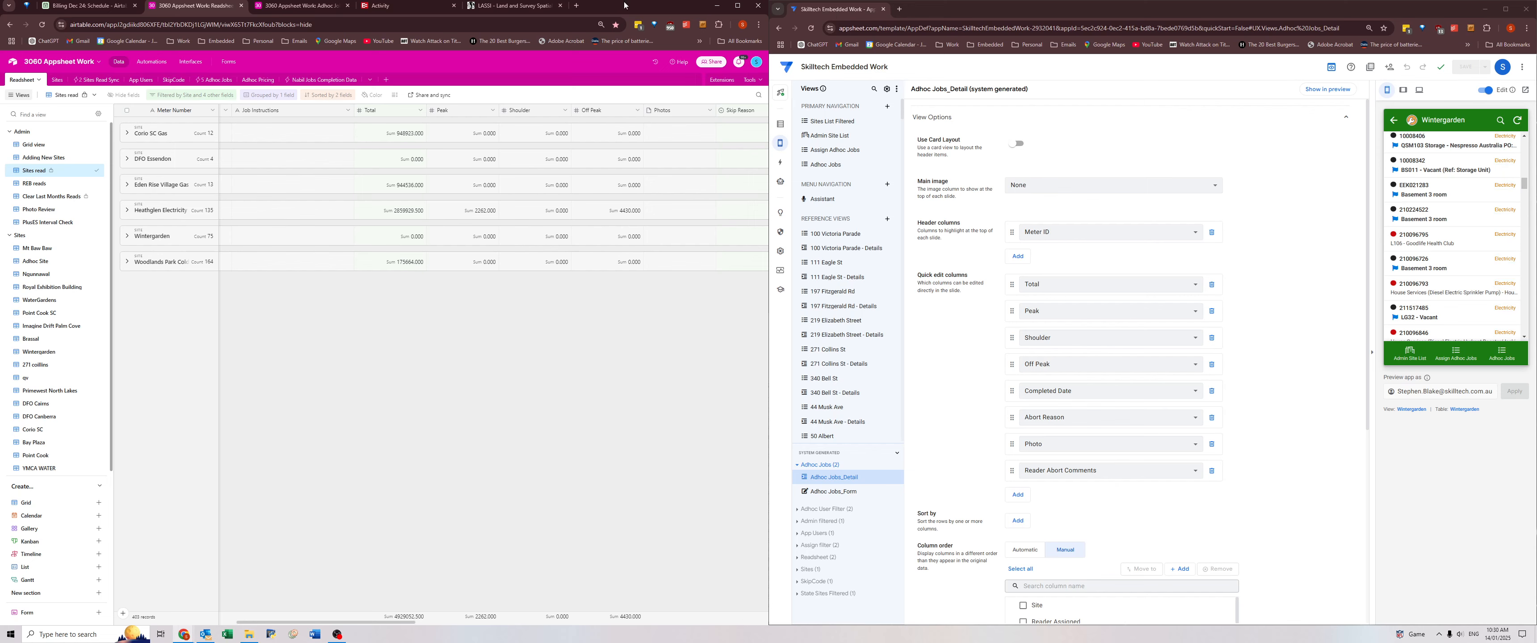
Maximize the Airtable window and briefly expand the Woodlands Park Cold Water group to inspect its reads.
click(737, 5)
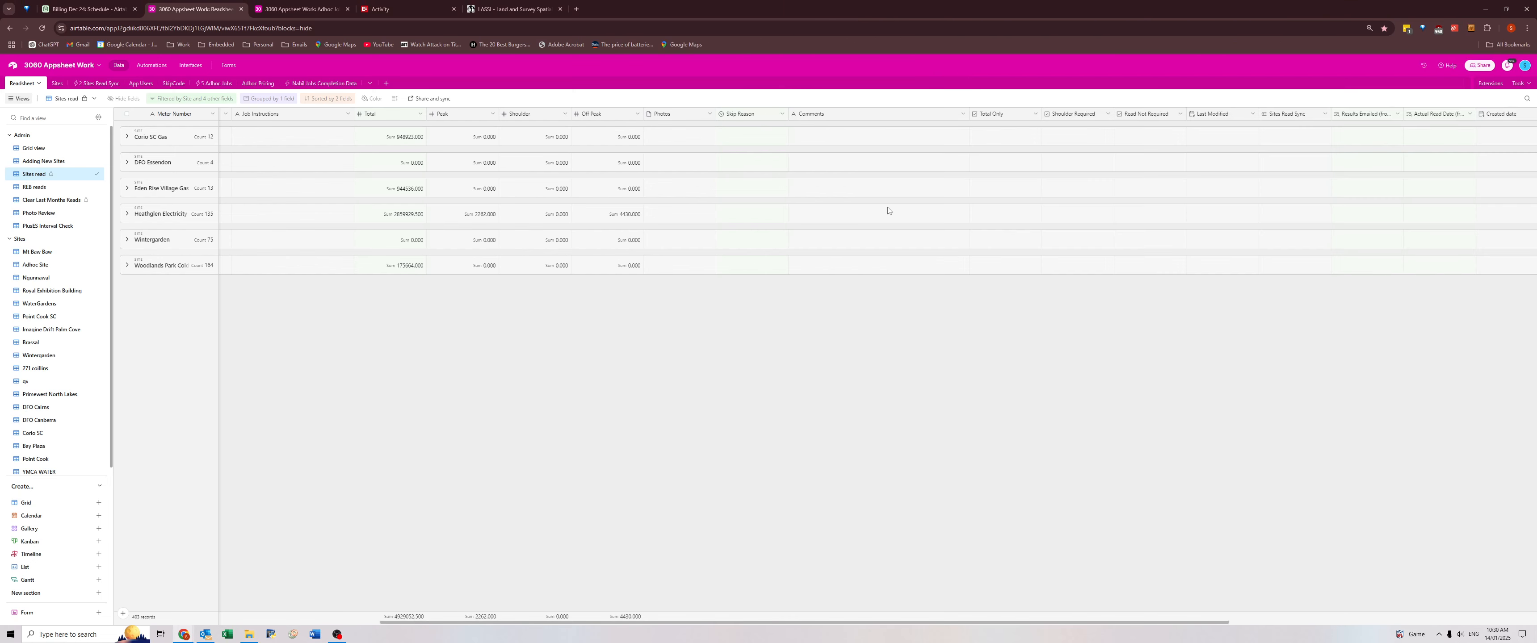
click(126, 266)
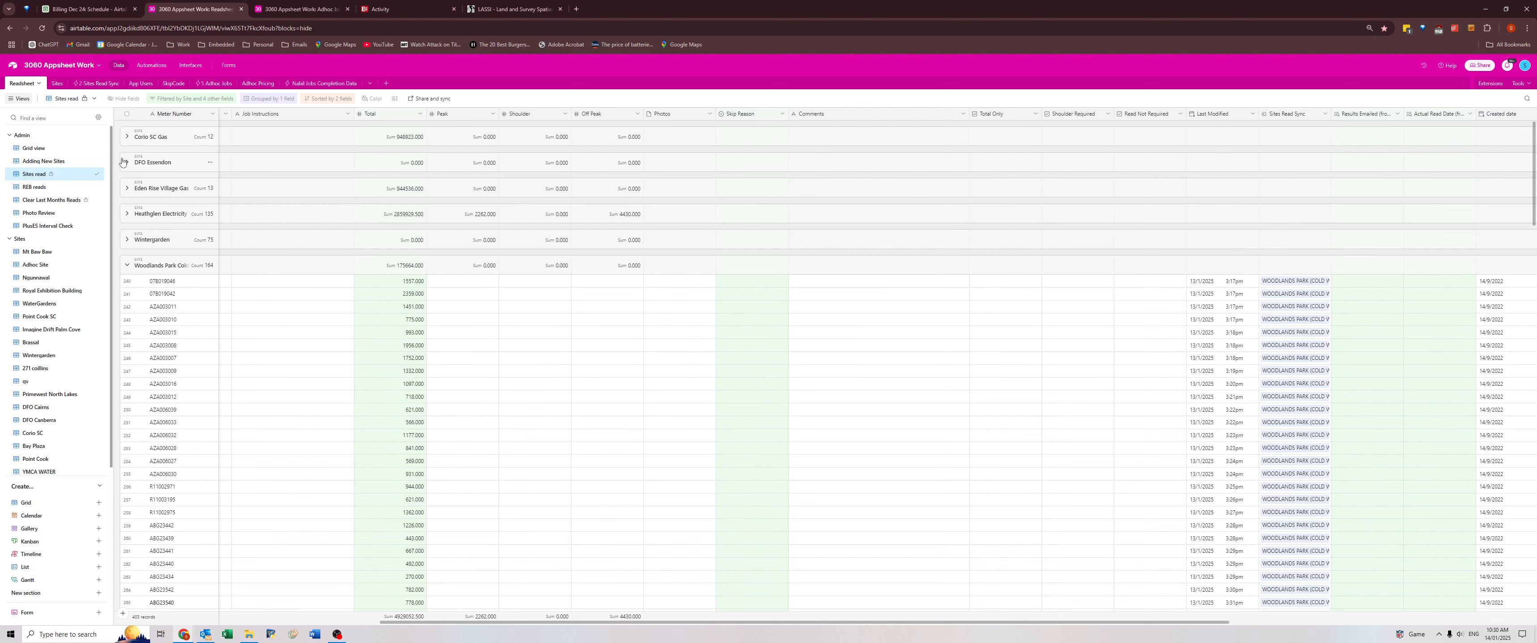
click(124, 162)
click(124, 163)
click(128, 265)
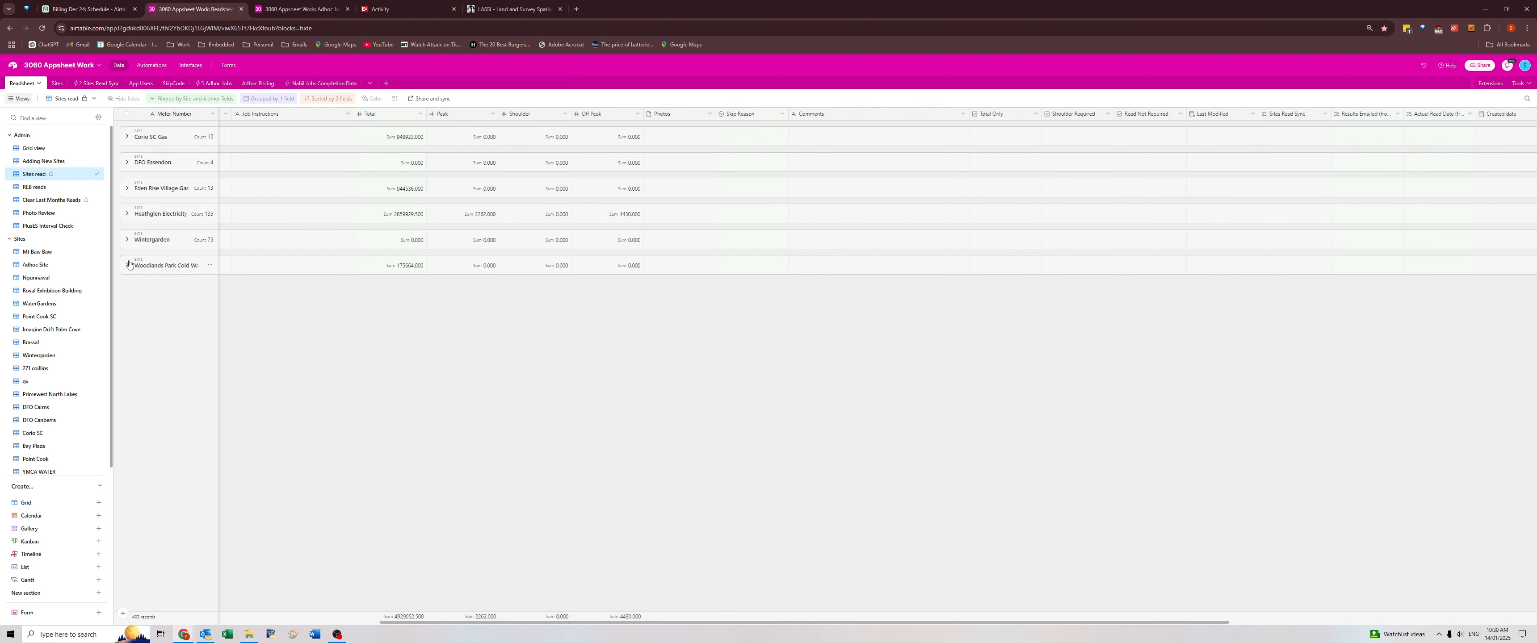
click(337, 634)
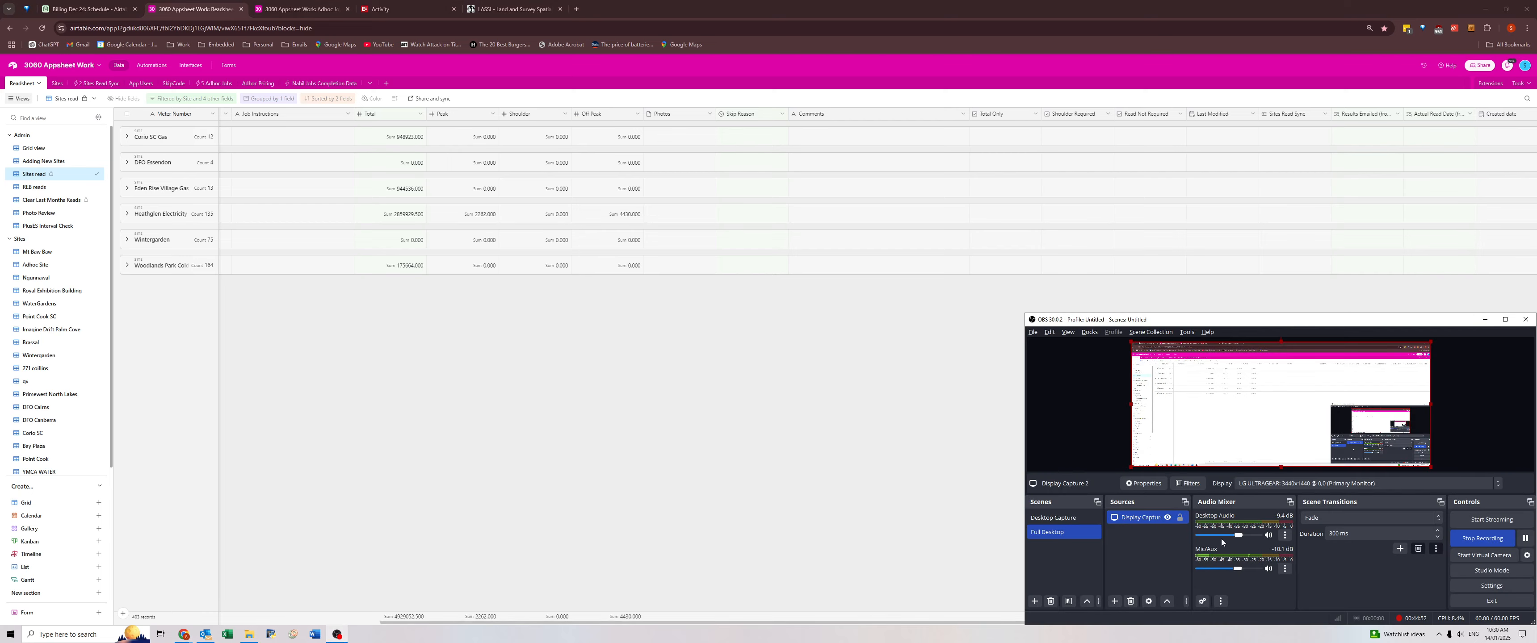
click(1525, 539)
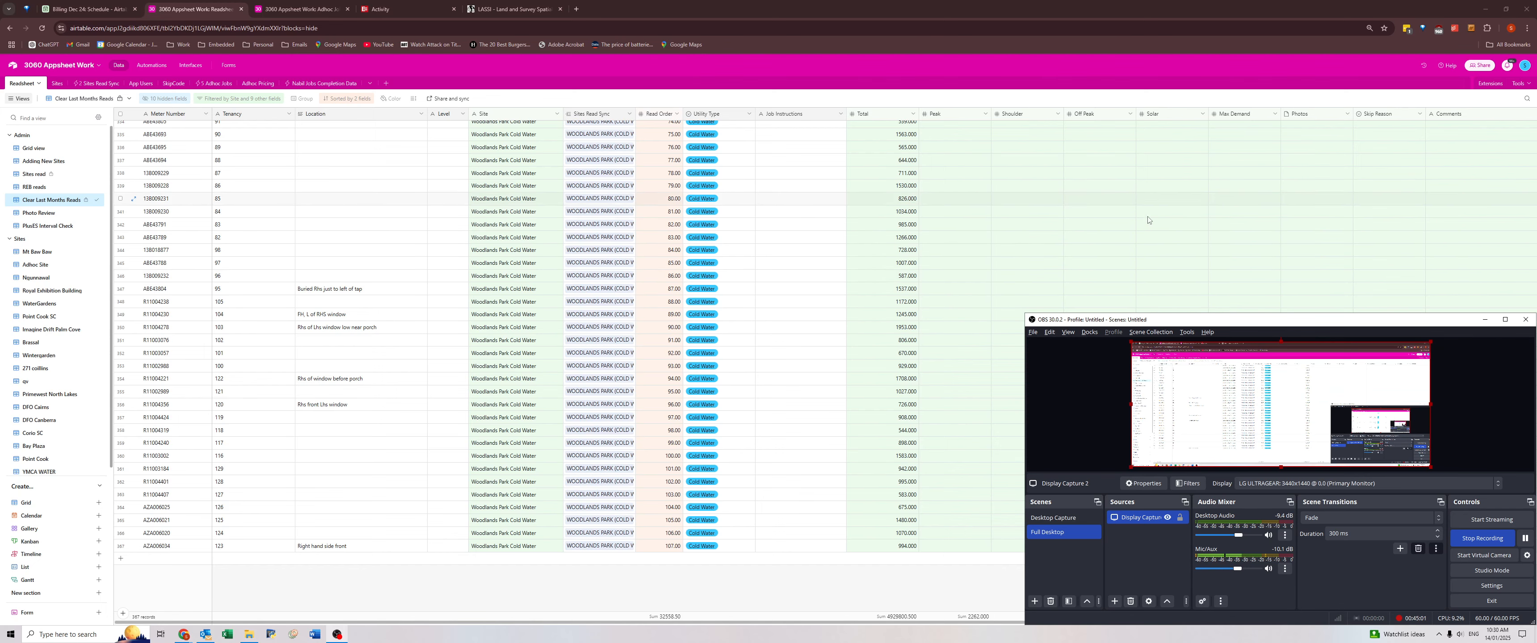
Look through the Woodlands Park and Heathglen reads in Clear Last Months Reads and try selecting a block from Total towards Comments.
scroll(1370, 173, right, 2)
click(1370, 174)
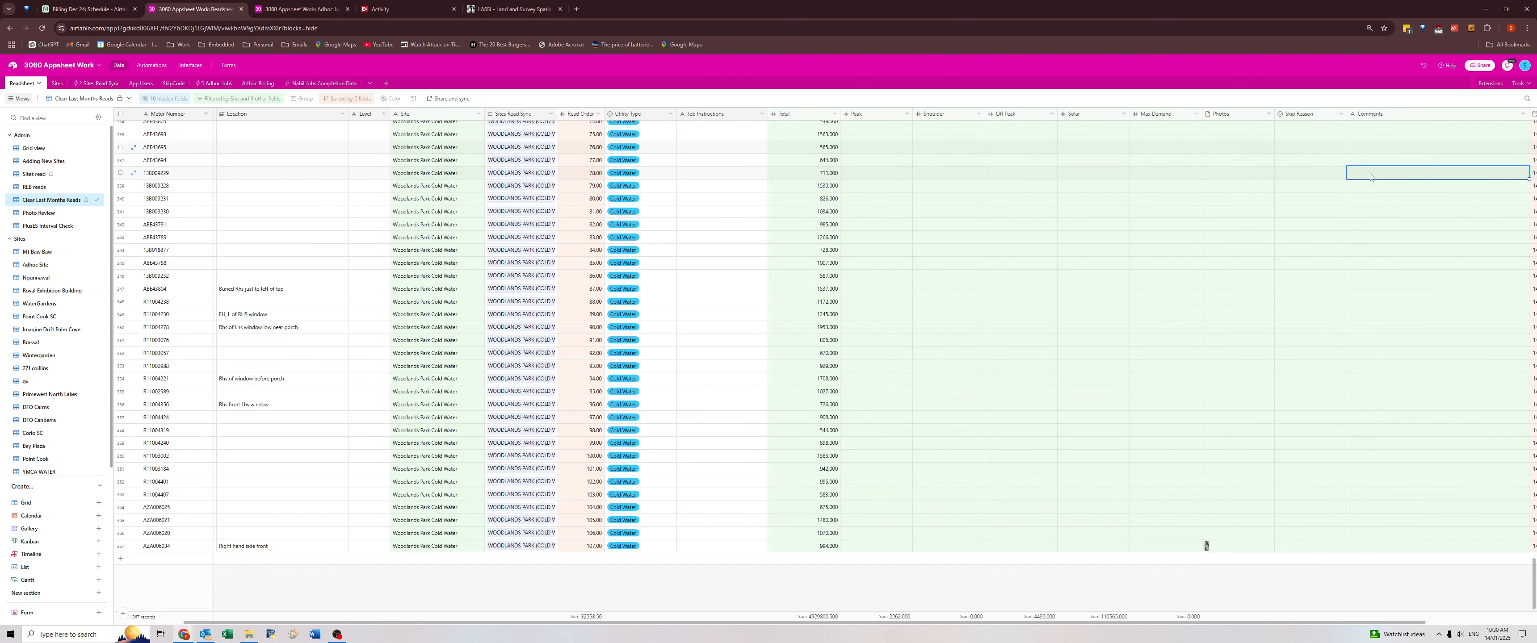
scroll(1366, 328, up, 20)
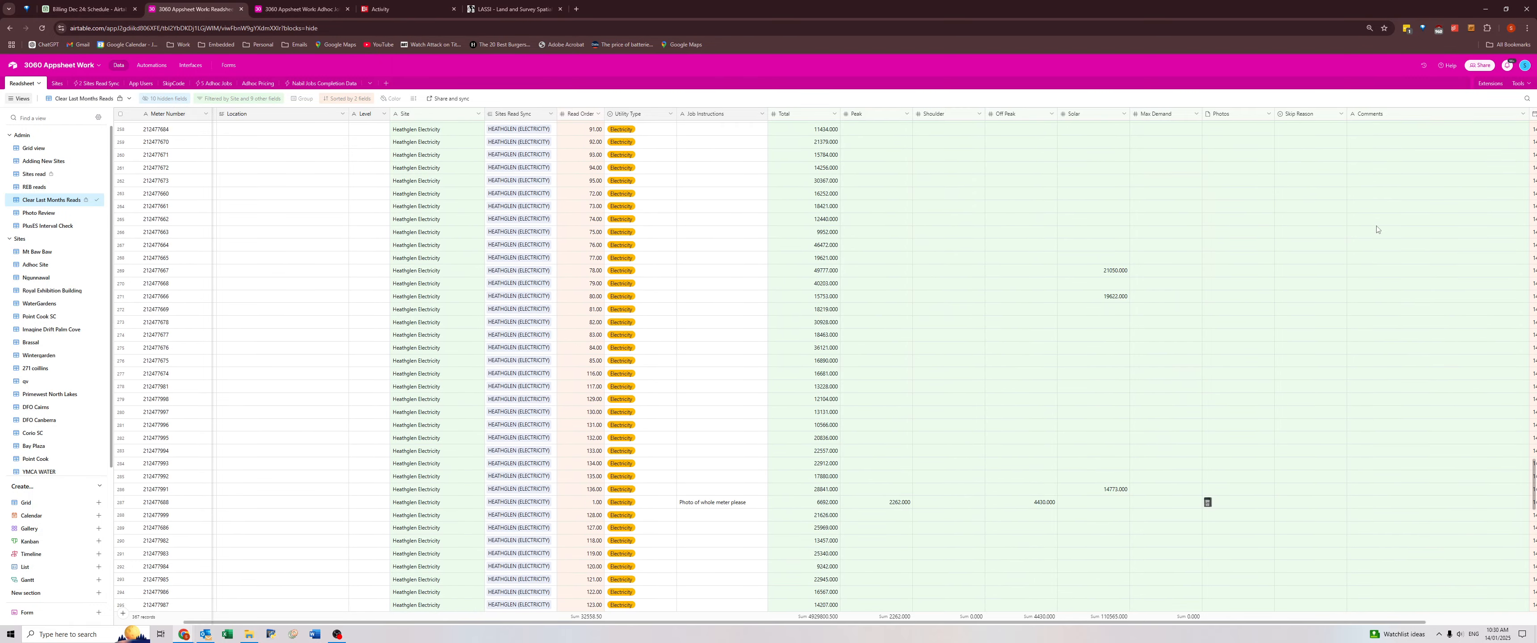
scroll(1377, 229, up, 20)
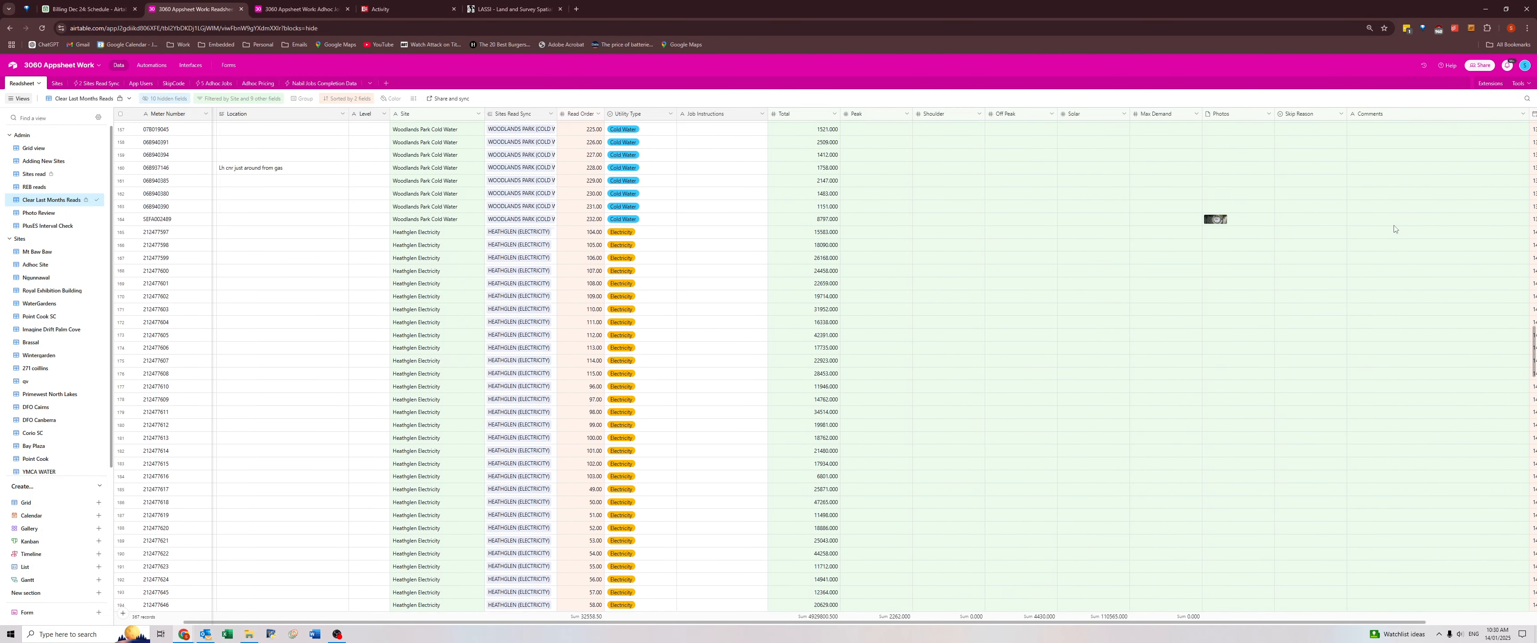
scroll(1390, 226, up, 1)
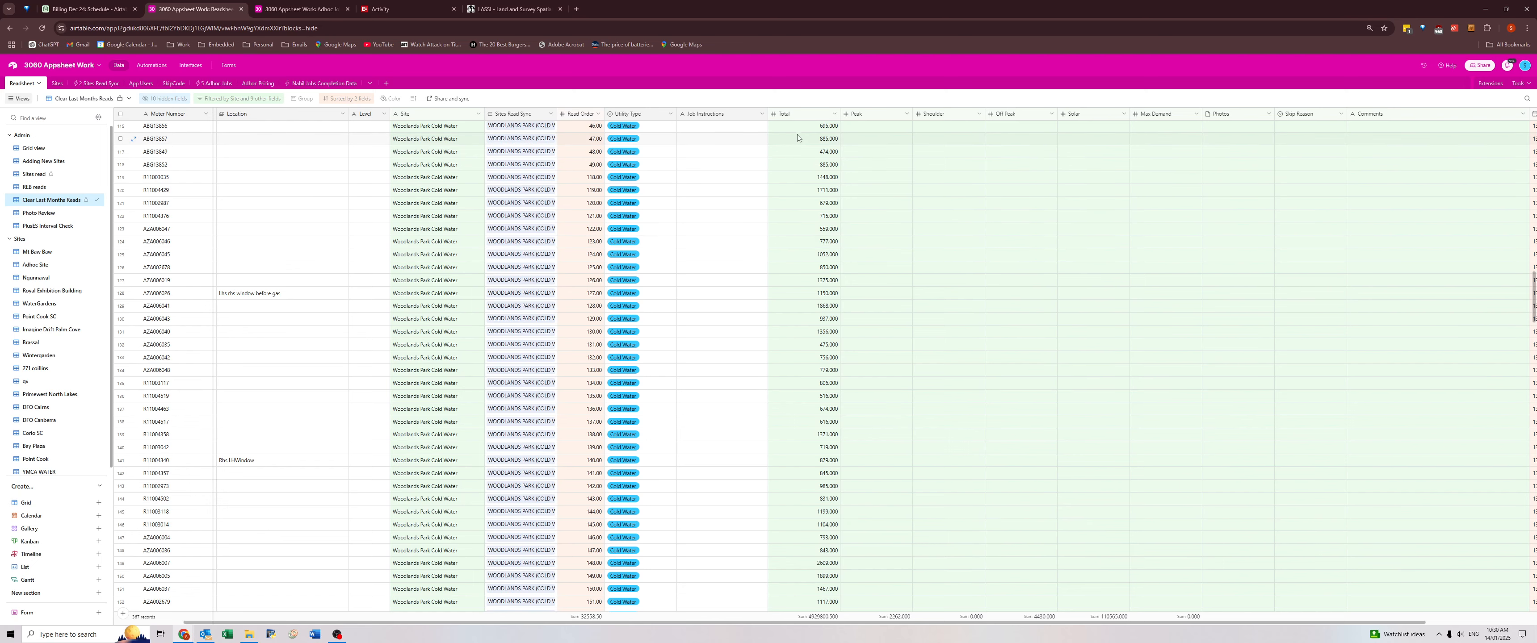
drag(800, 128, 1317, 265)
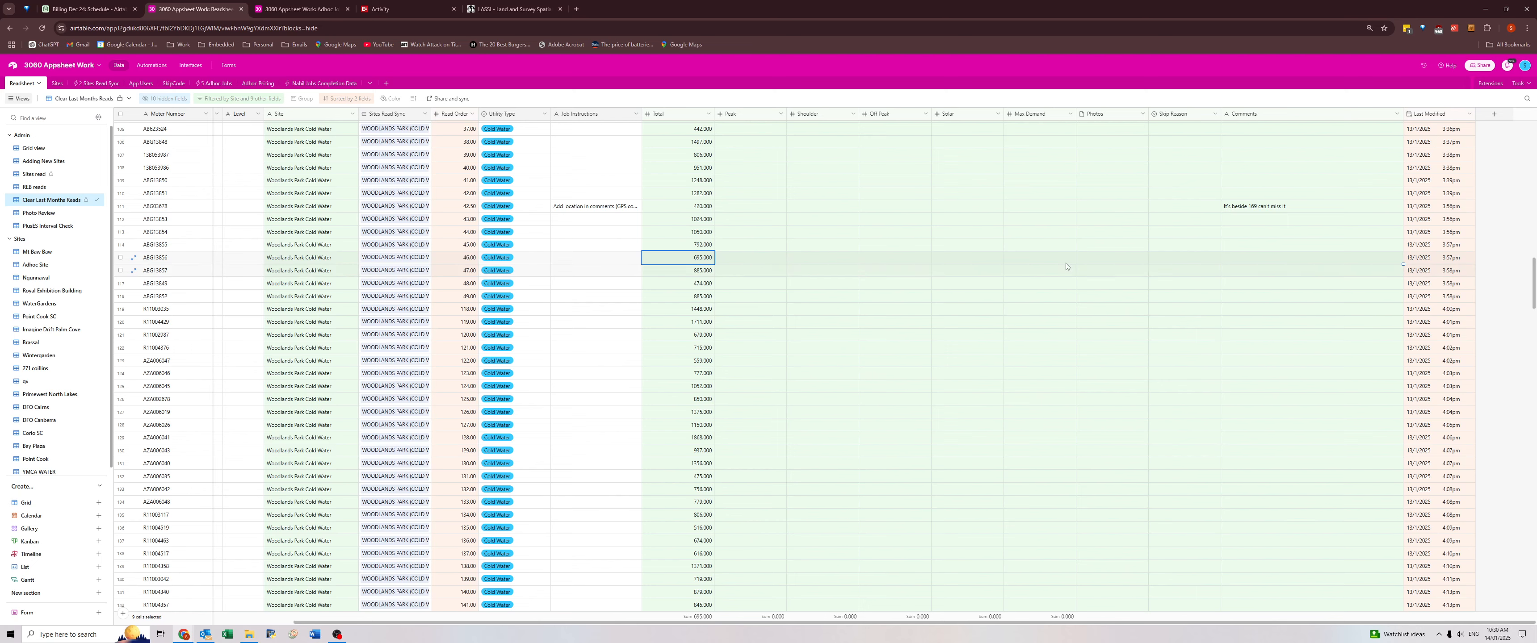
click(1260, 319)
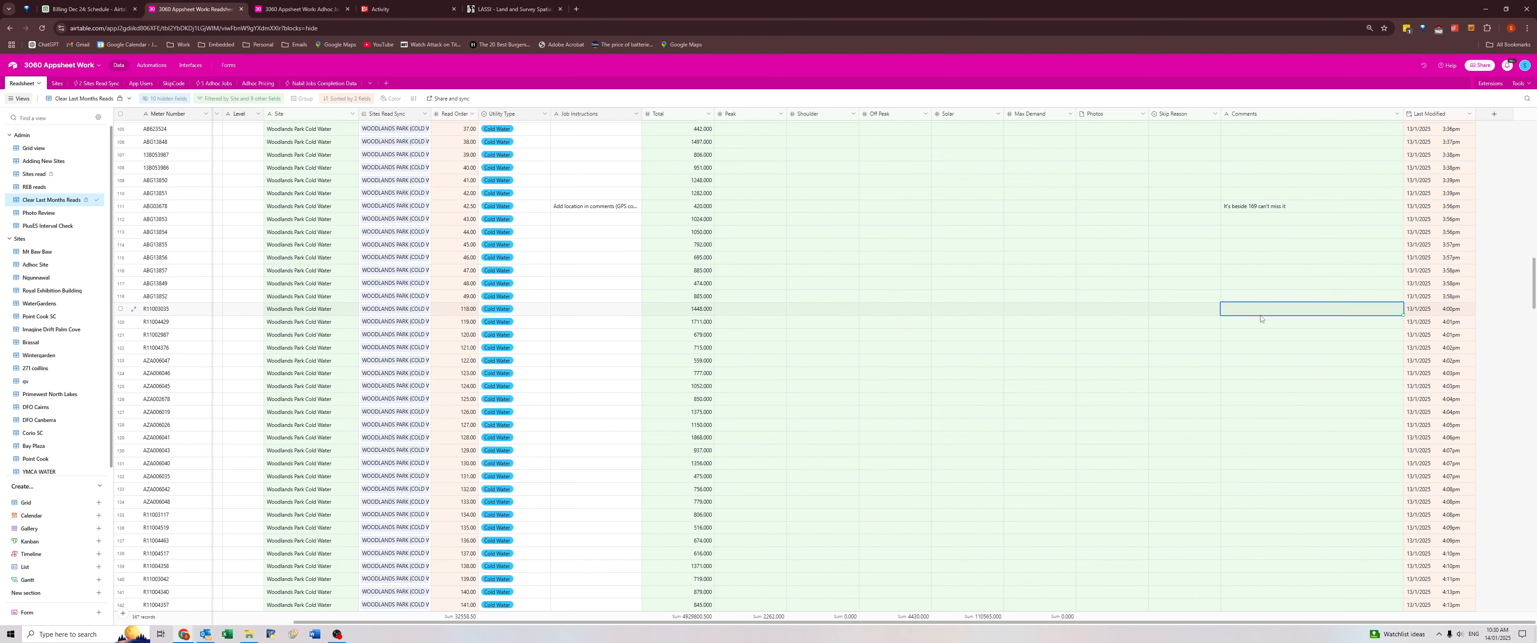
Examine the Clear Last Months Reads entries by Last Modified date, including the Corio SC Gas and ADHOC SITE rows.
scroll(1259, 361, down, 6)
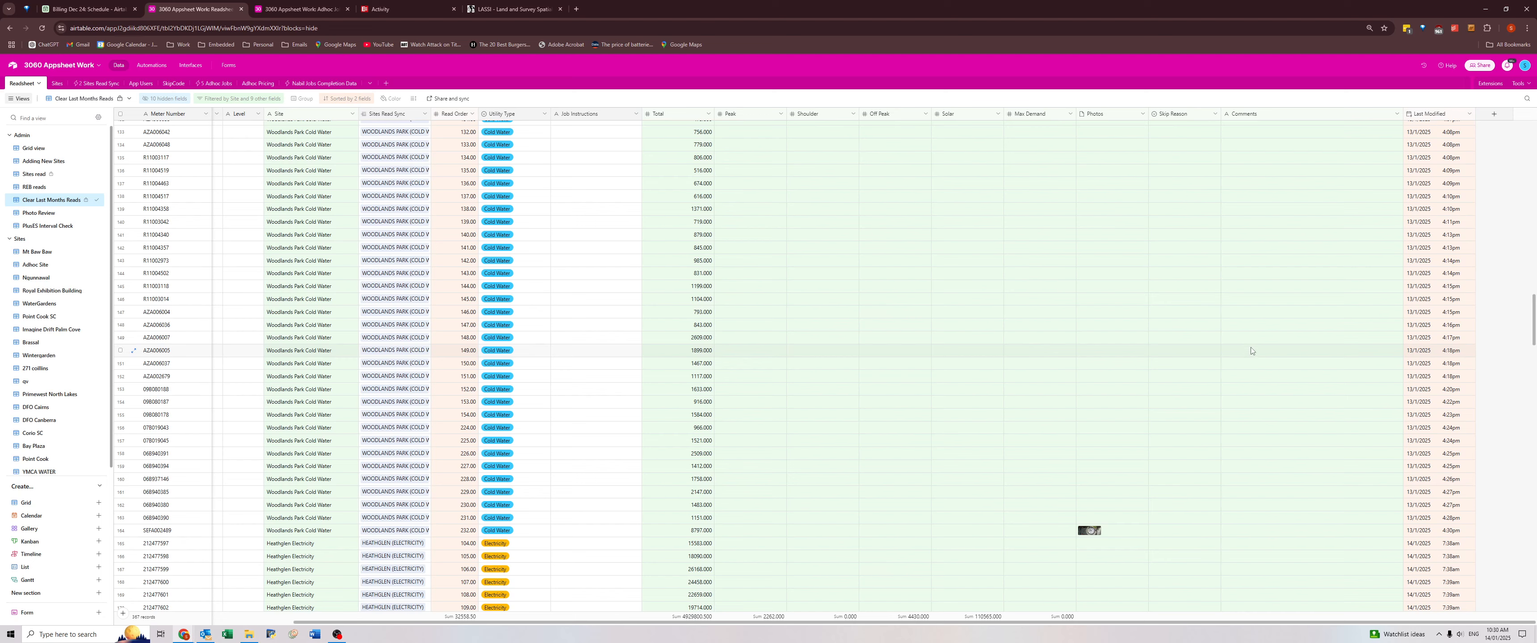
scroll(1251, 350, down, 5)
scroll(1242, 322, up, 17)
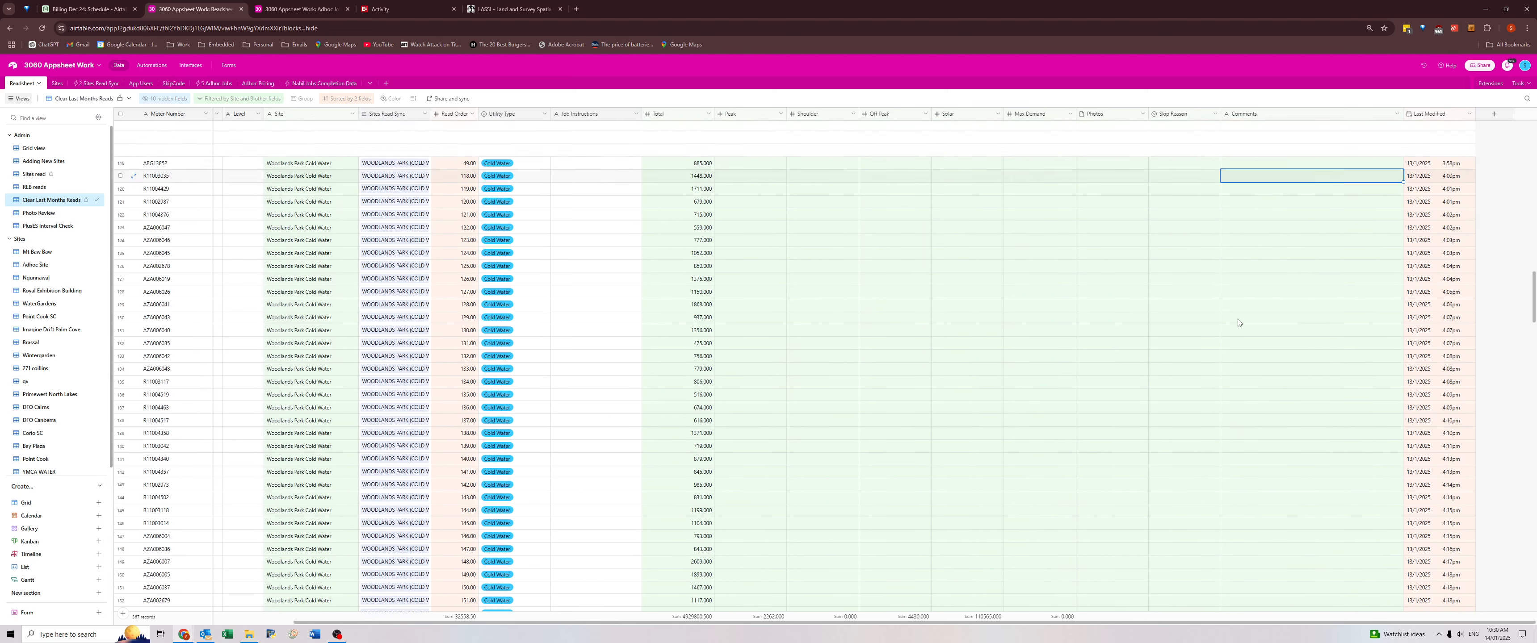
scroll(1238, 311, up, 15)
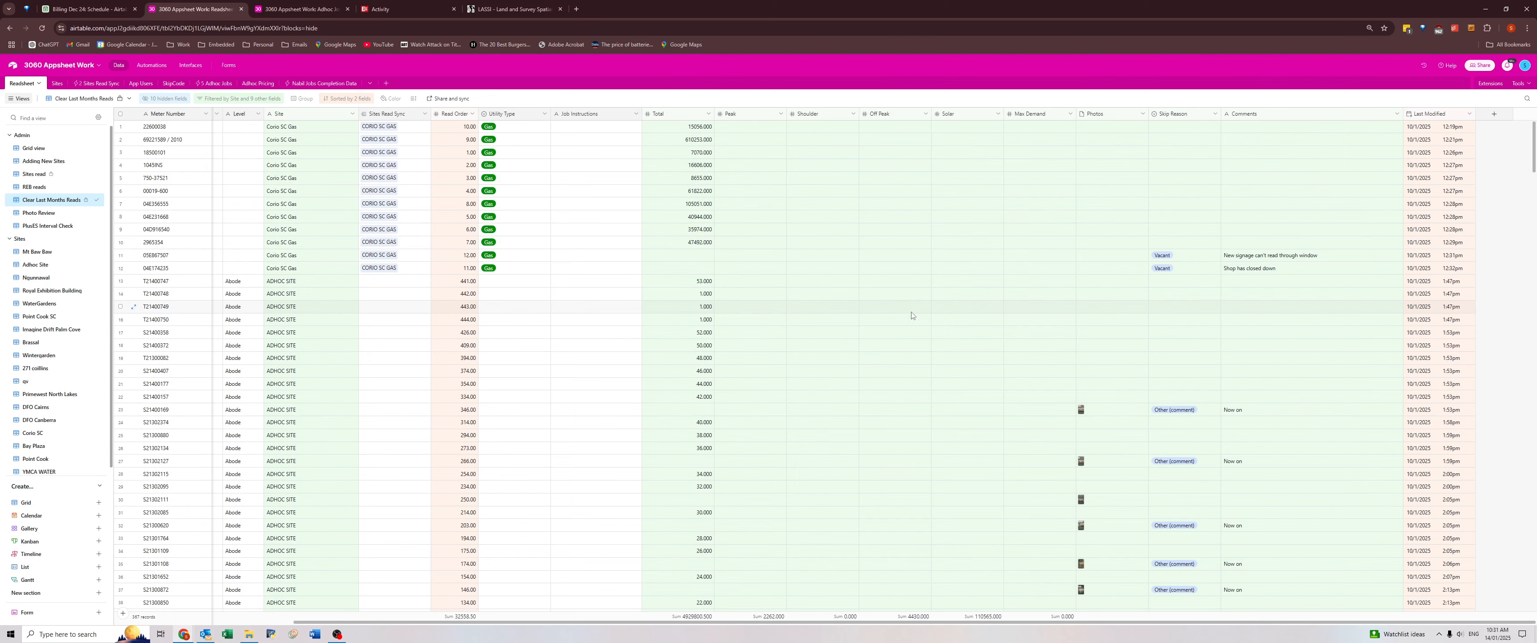
scroll(911, 316, down, 4)
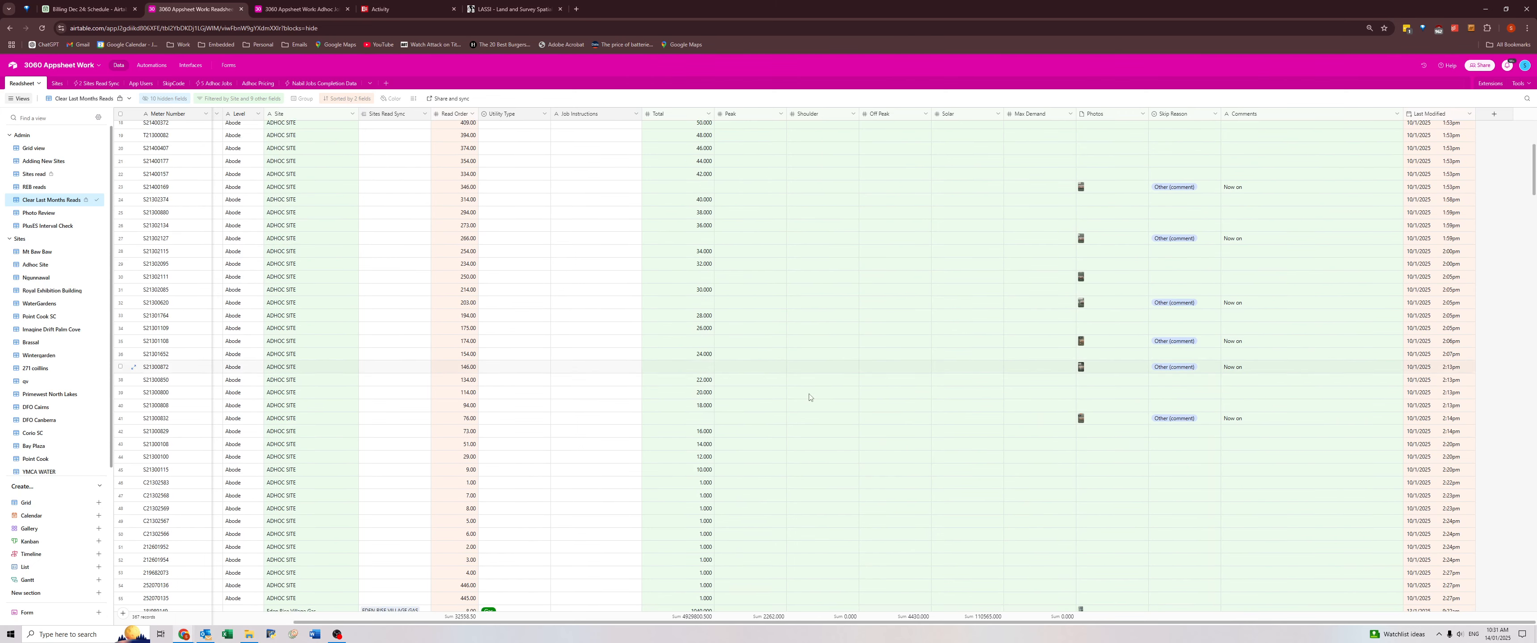
click(337, 634)
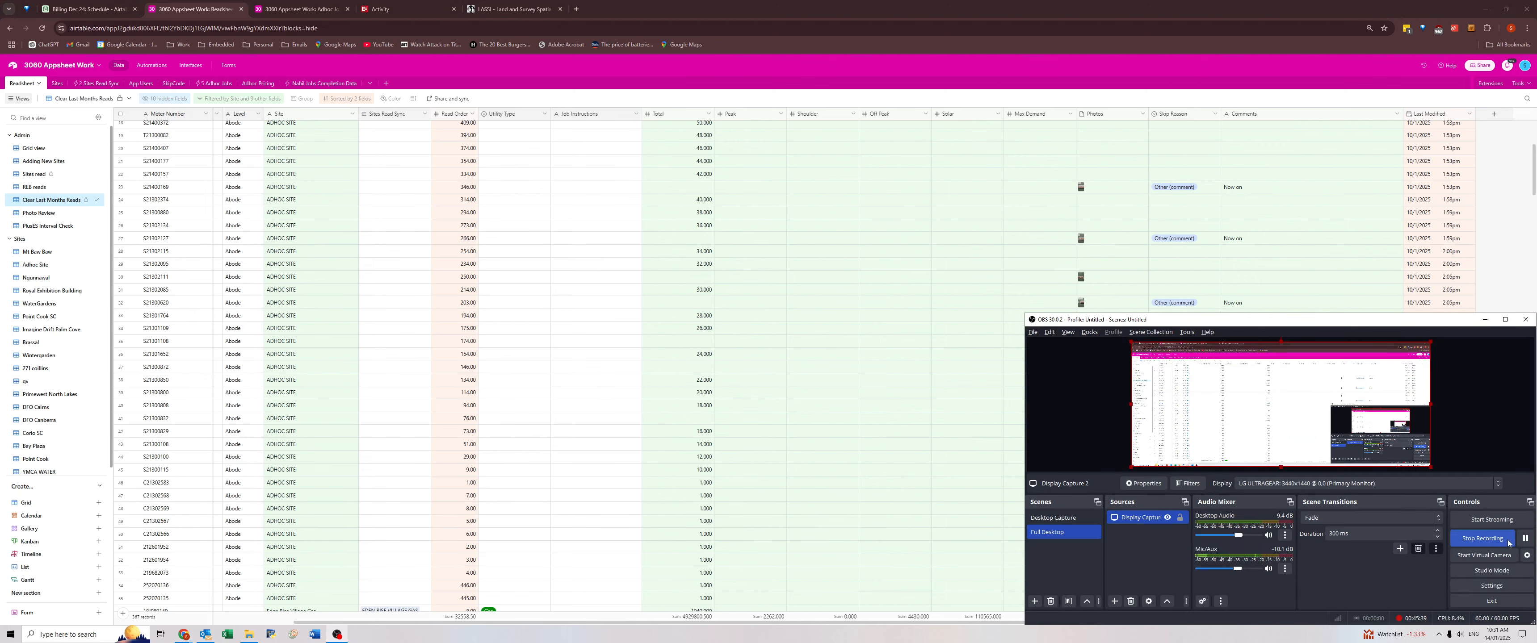